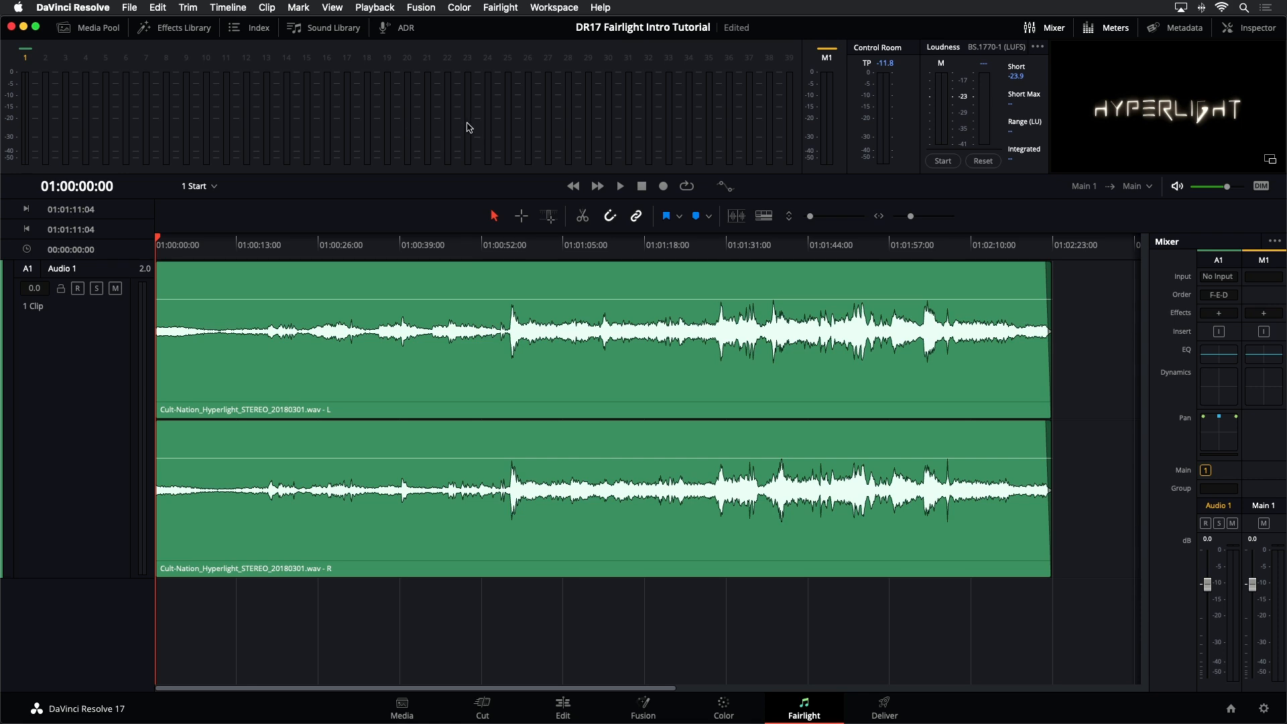
# Step: Mute the monitor output, play and stop the timeline twice from its start, and restore the sound
pyautogui.click(1177, 187)
pyautogui.press('space')
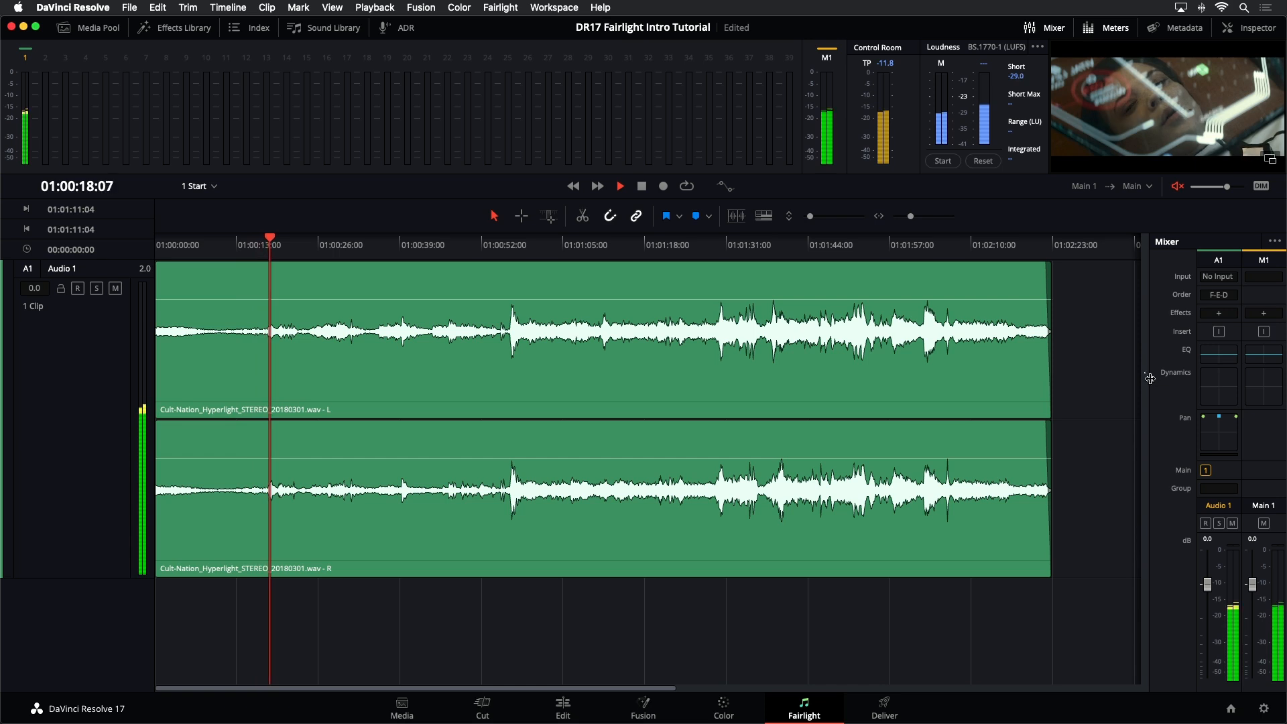
pyautogui.press('space')
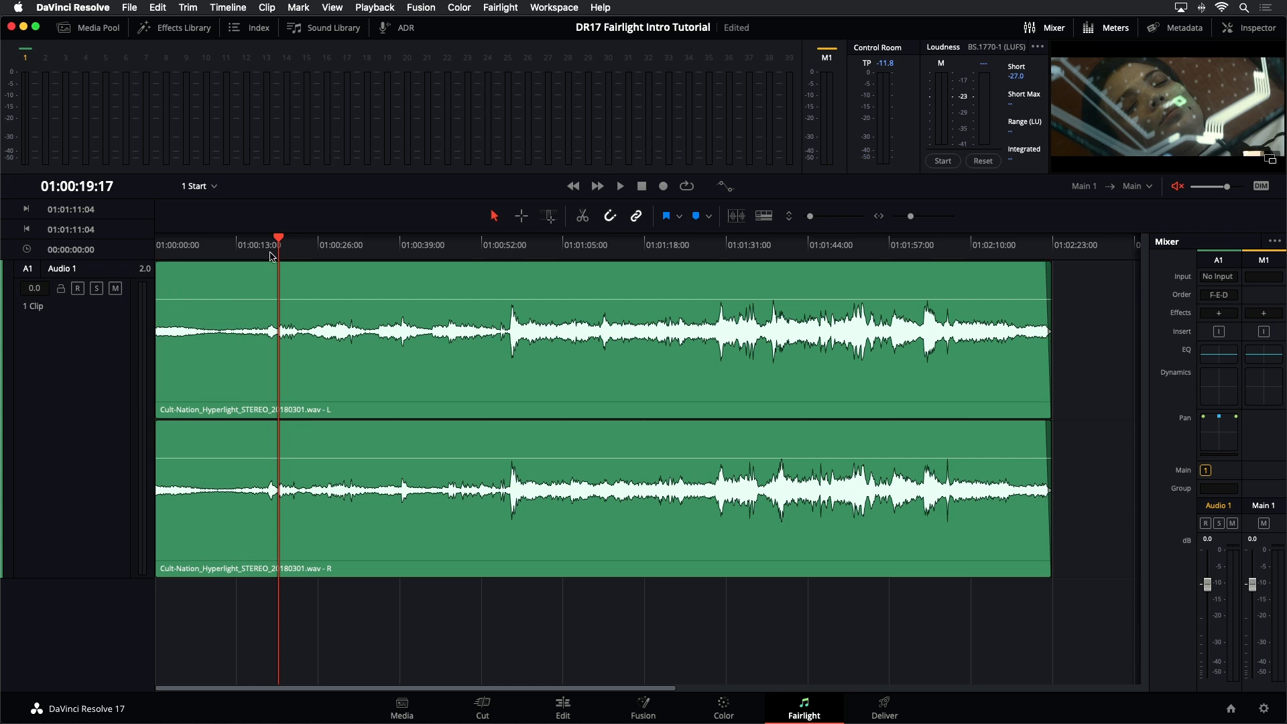
pyautogui.press('space')
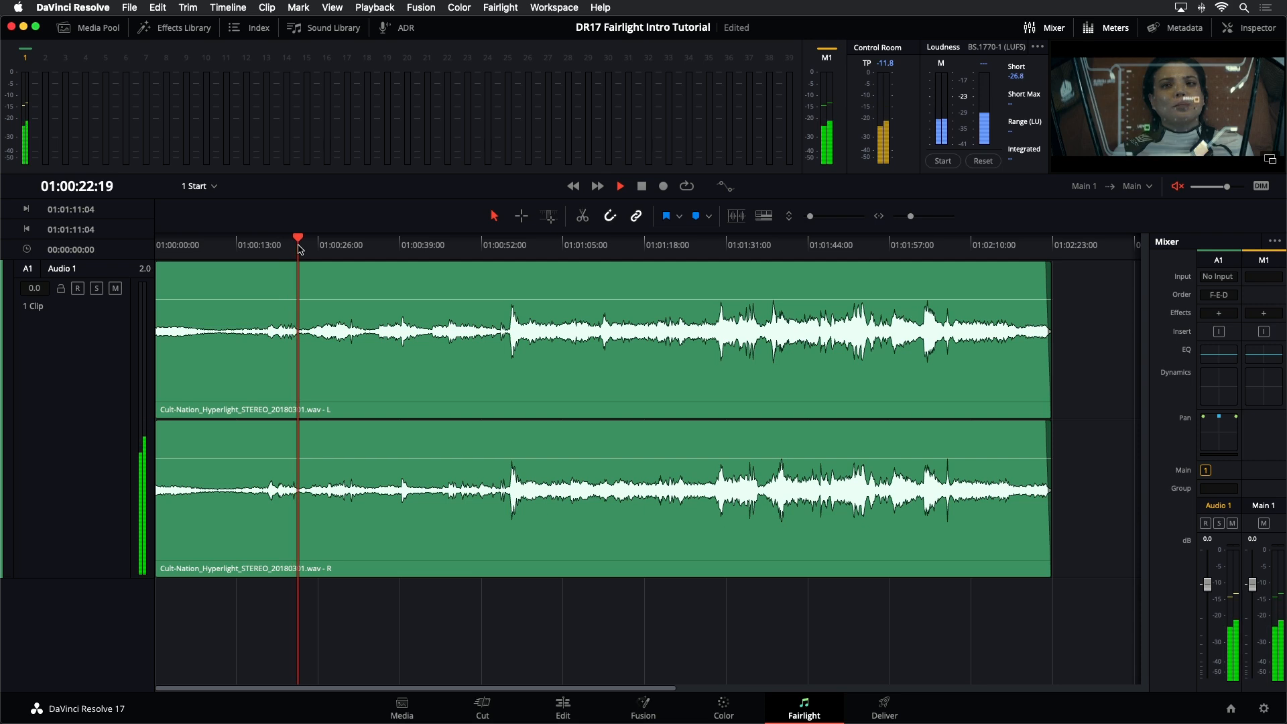
pyautogui.press('space')
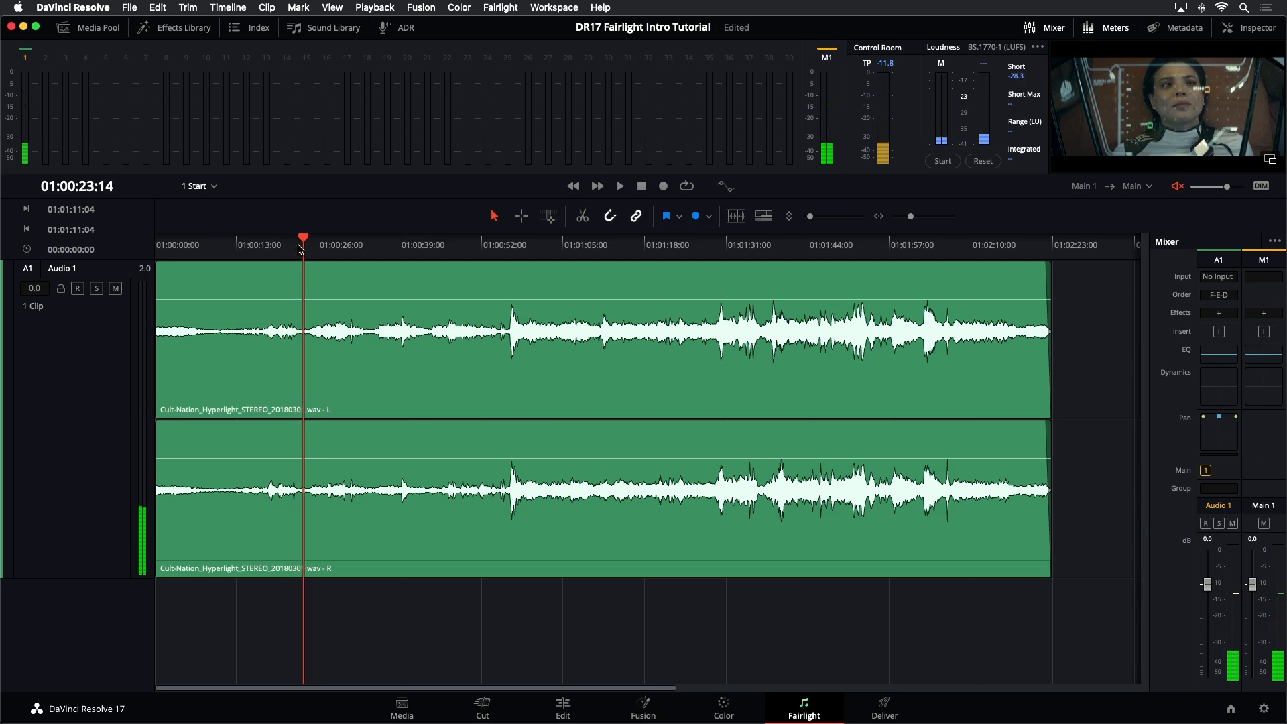
pyautogui.click(1177, 186)
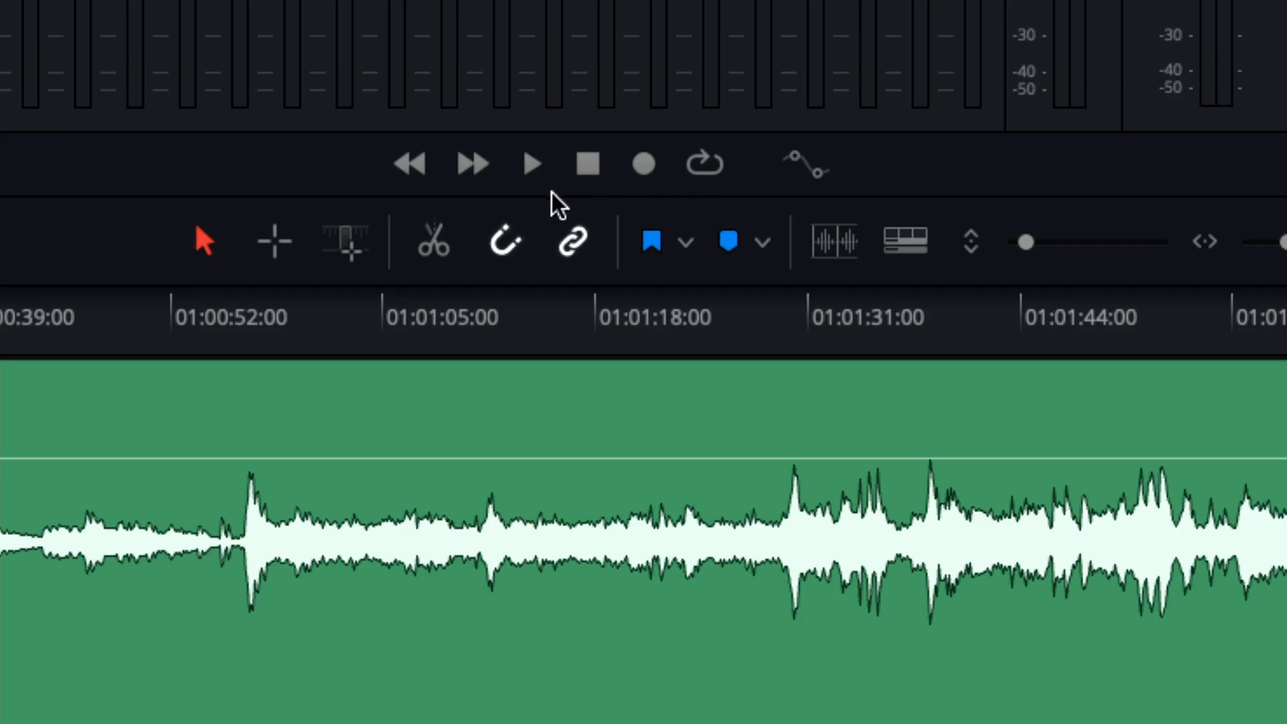
# Step: Play a short passage with sound, and jump the playhead between the timeline's start and end, finishing at the start
pyautogui.click(529, 165)
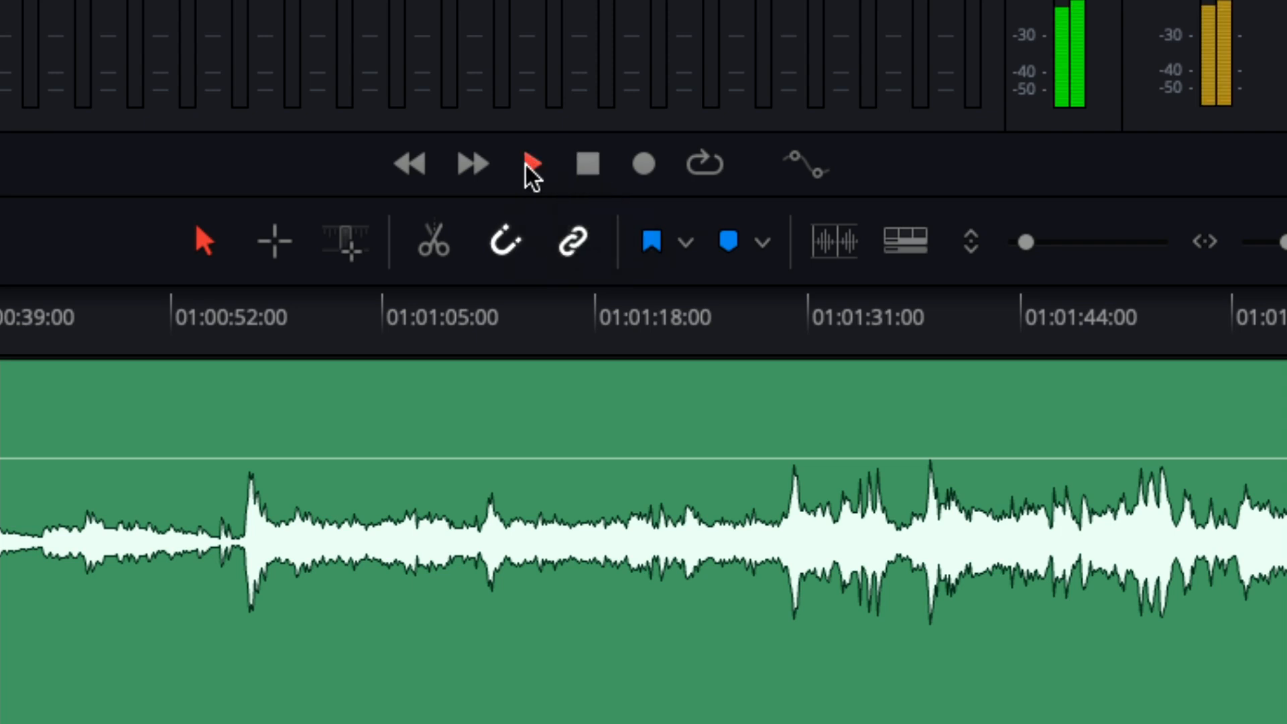
pyautogui.click(588, 171)
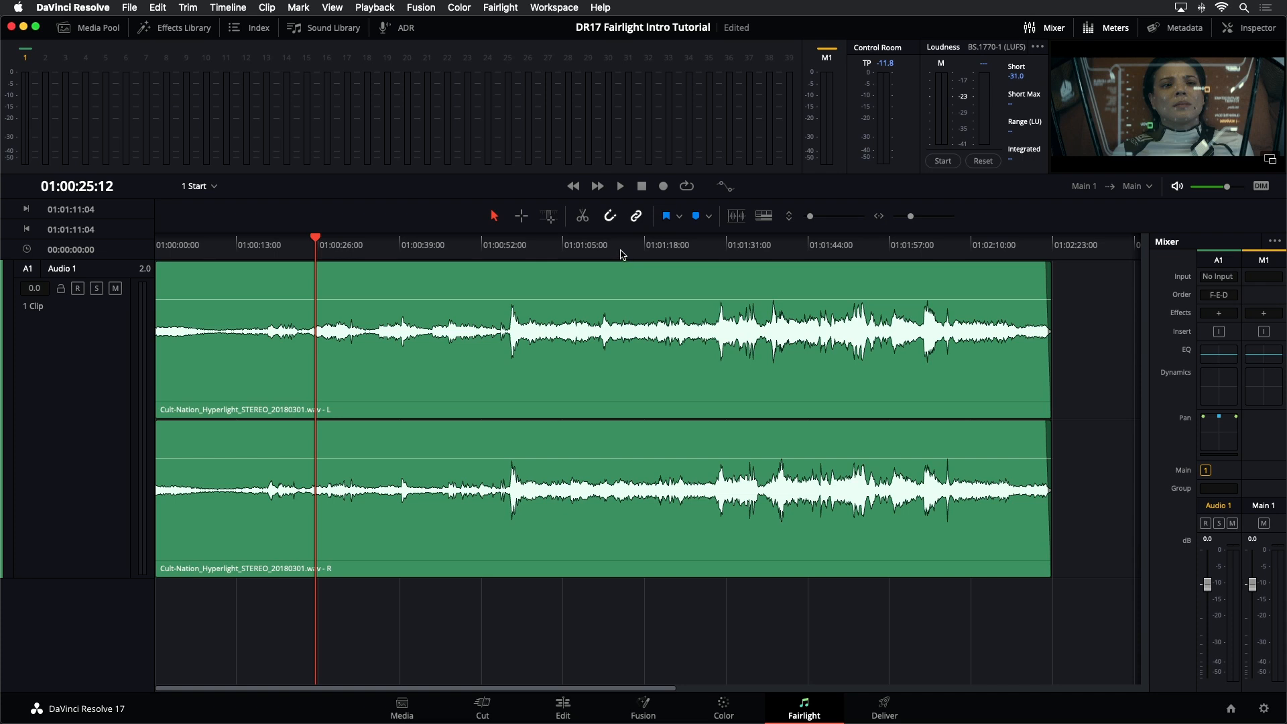
pyautogui.press('Home')
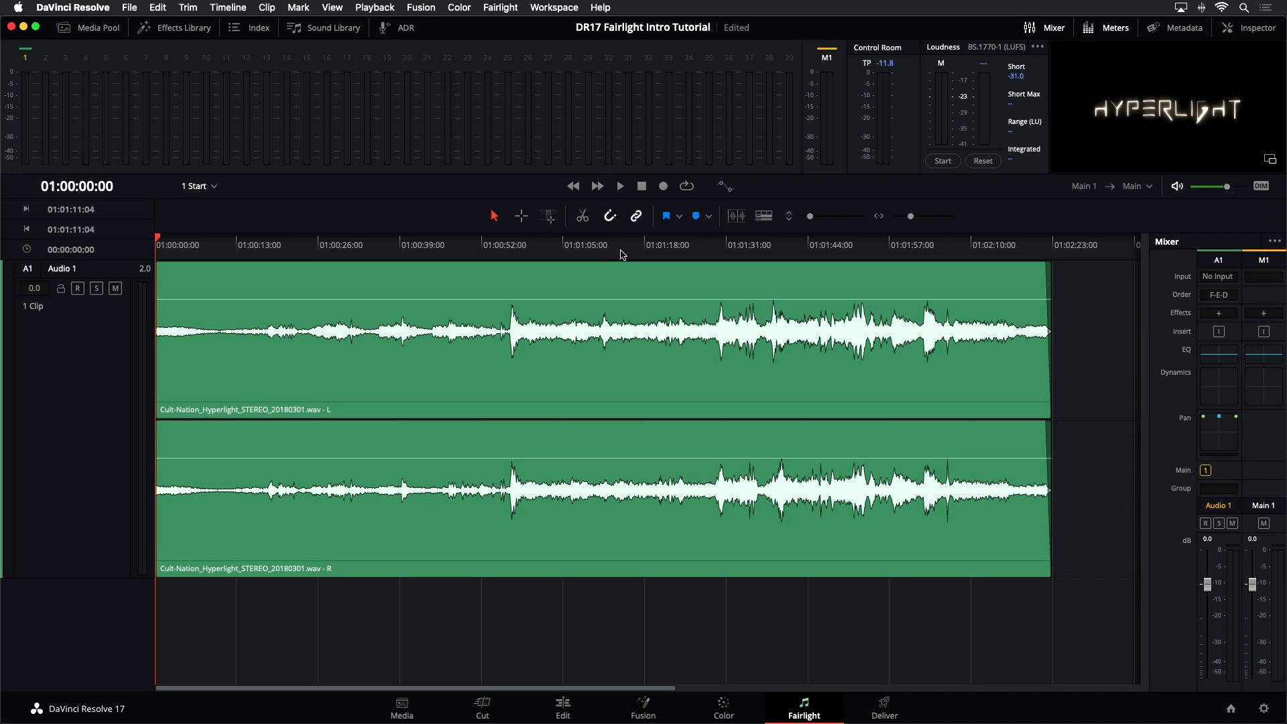
pyautogui.press('End')
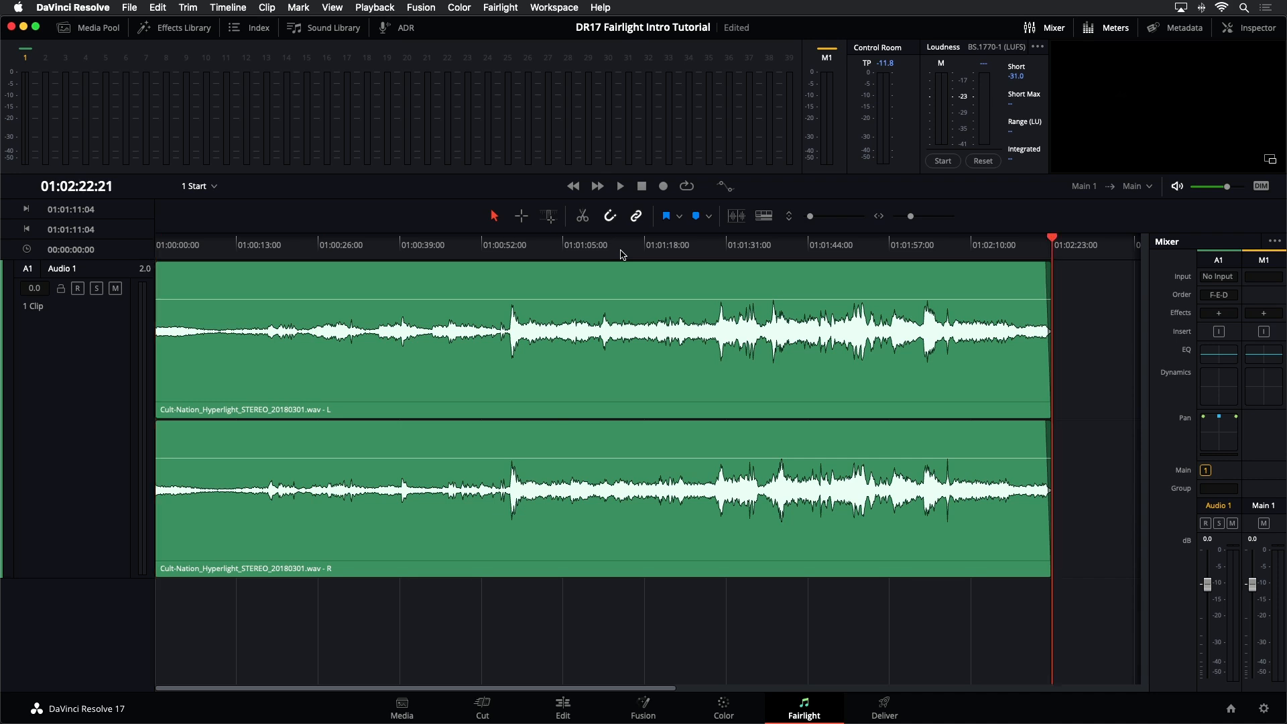
pyautogui.press('Home')
pyautogui.press('End')
pyautogui.press('Home')
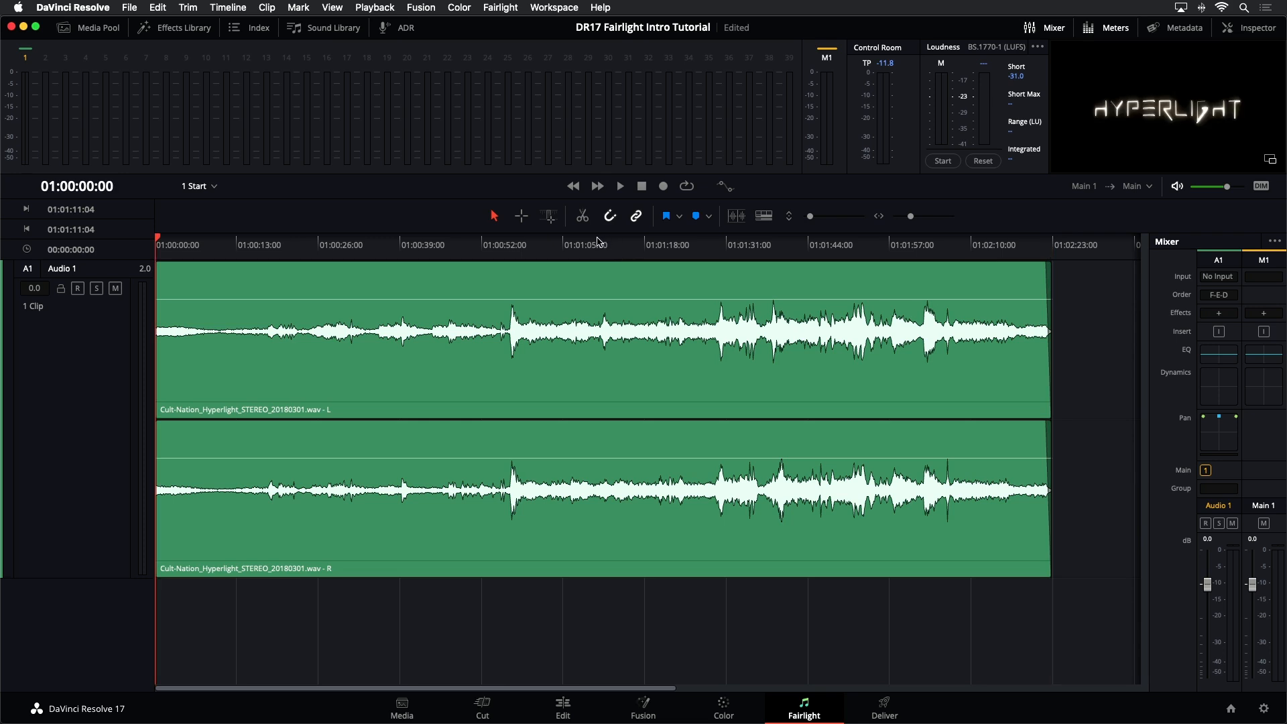
# Step: Select the Audio 1 track with its clip and deselect it again
pyautogui.click(110, 356)
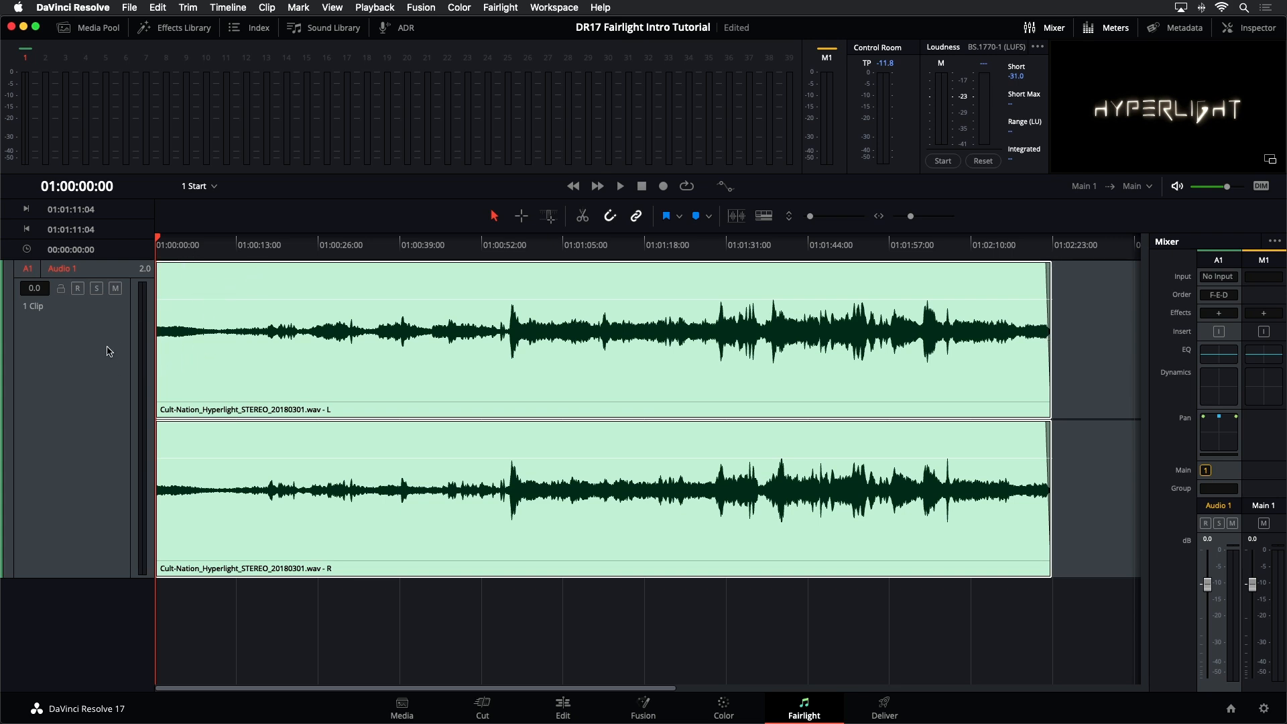
pyautogui.click(108, 351)
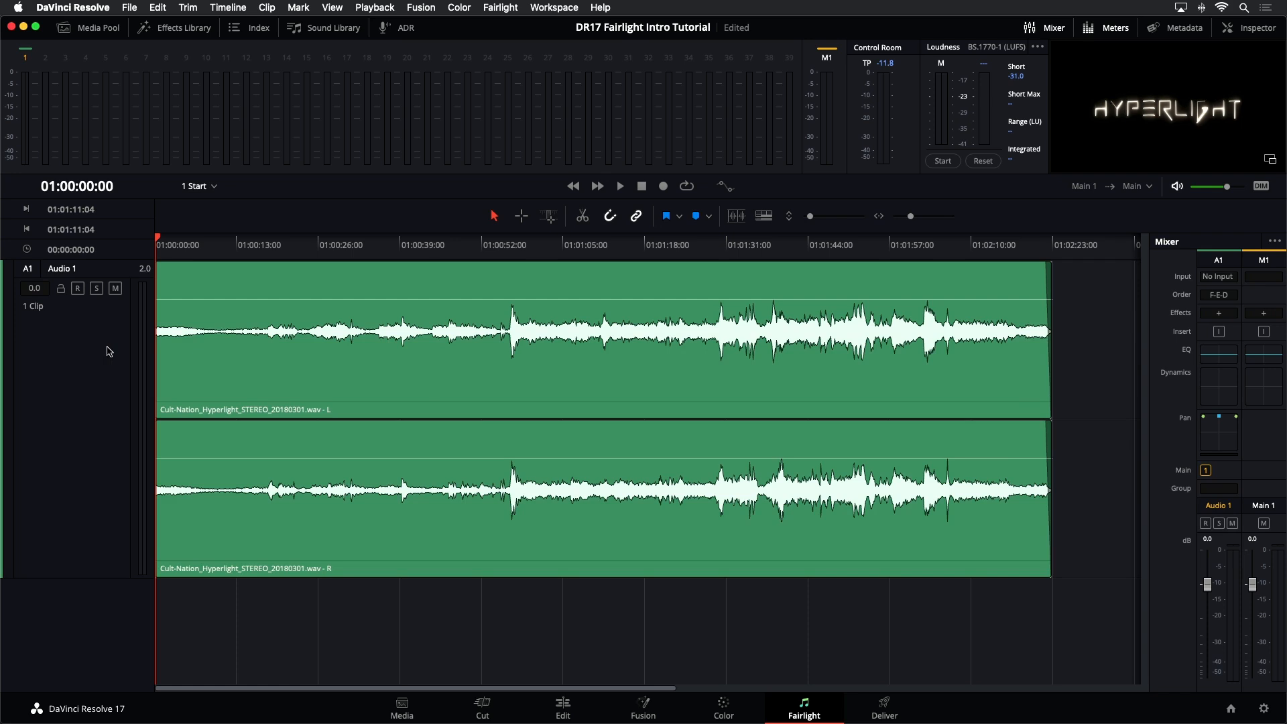
# Step: Play a short passage starting a little past 01:00:39:00 on the timeline, and stop playback
pyautogui.click(425, 245)
pyautogui.press('space')
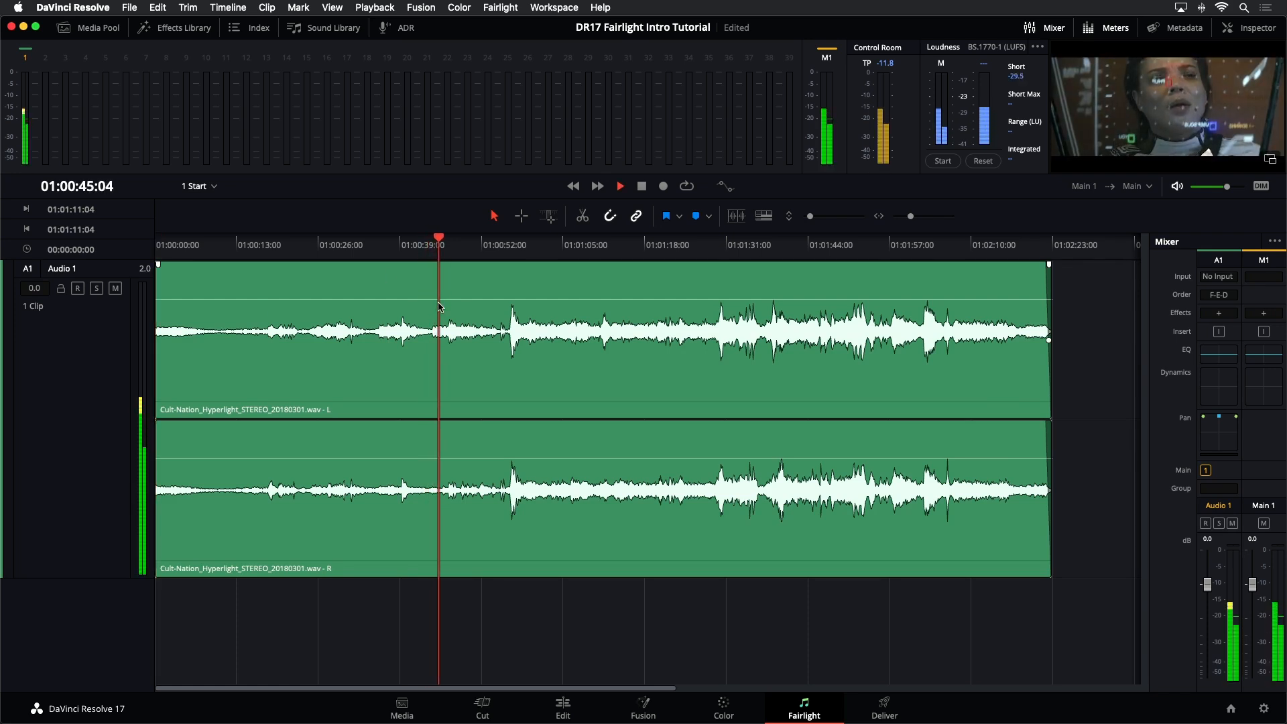
pyautogui.press('space')
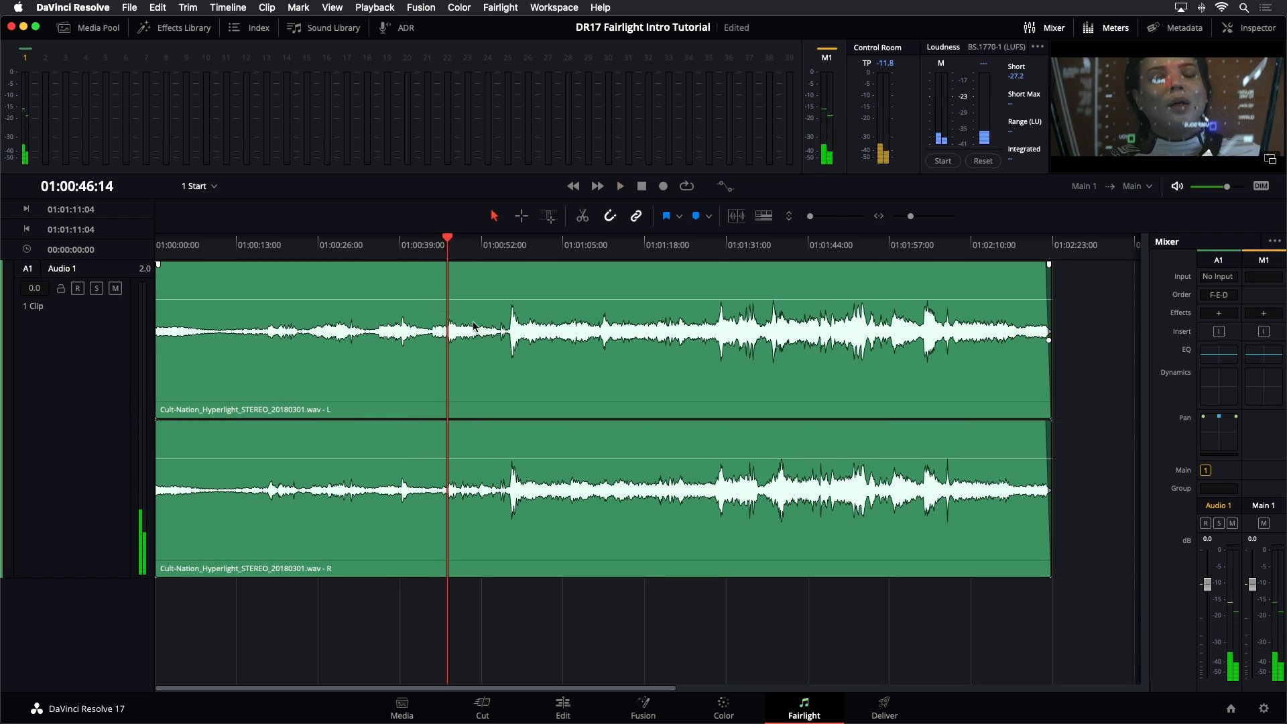
# Step: Select only the stereo clip on the Audio 1 track and clear the selection
pyautogui.click(434, 323)
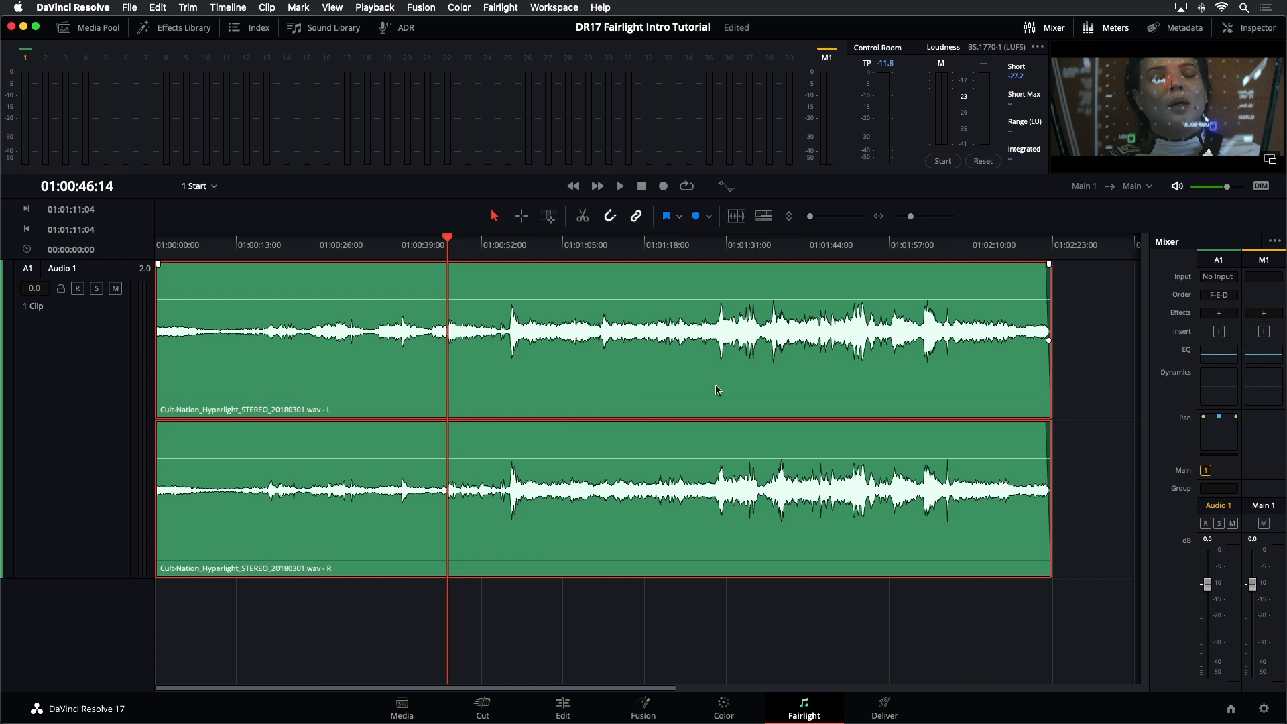
pyautogui.click(1099, 342)
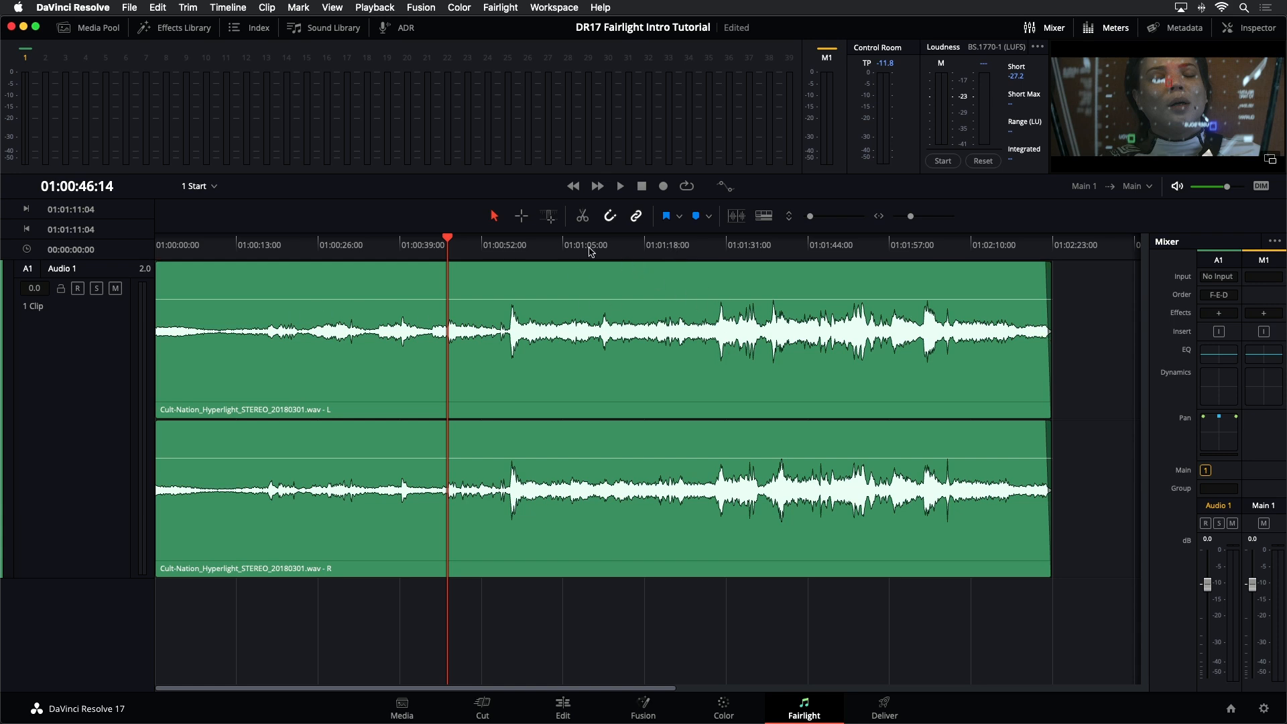
# Step: Scrub the playhead back and forth along the timeline ruler and place it at 01:00:25:02
pyautogui.moveTo(449, 243); pyautogui.dragTo(663, 257)
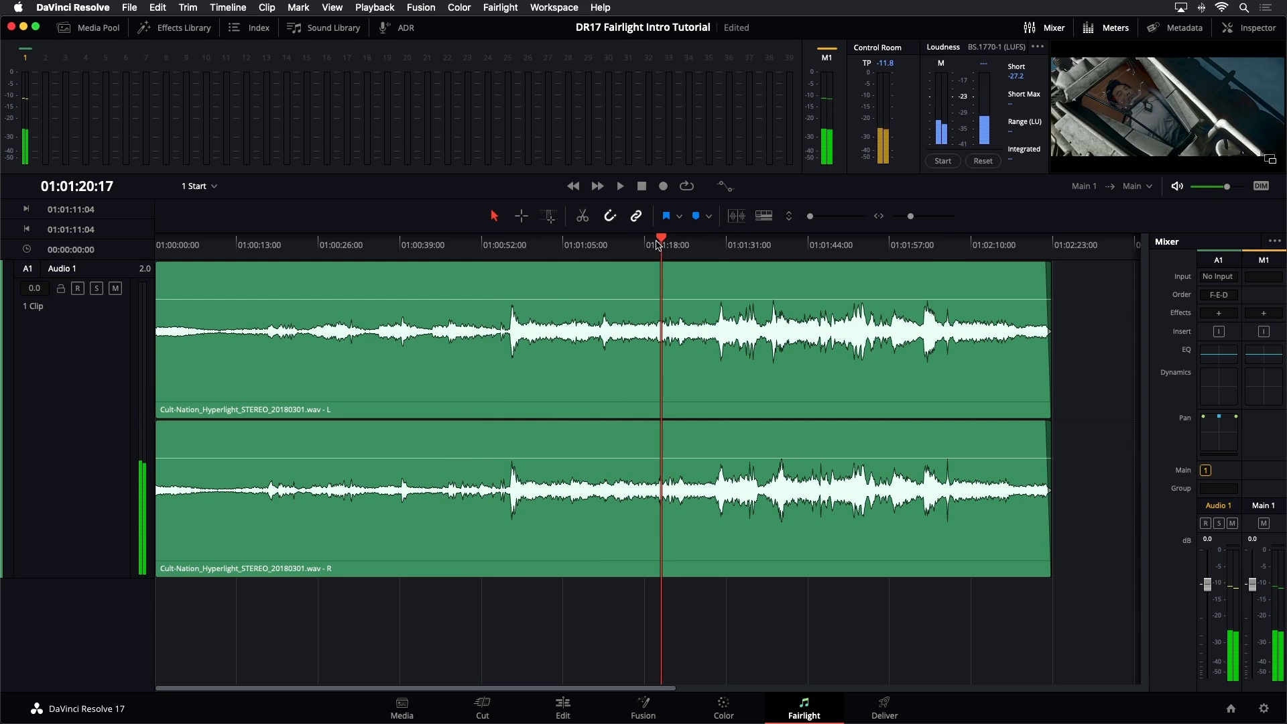
pyautogui.moveTo(506, 246)
pyautogui.mouseDown()
pyautogui.moveTo(451, 246)
pyautogui.moveTo(513, 251)
pyautogui.moveTo(491, 242)
pyautogui.mouseUp()
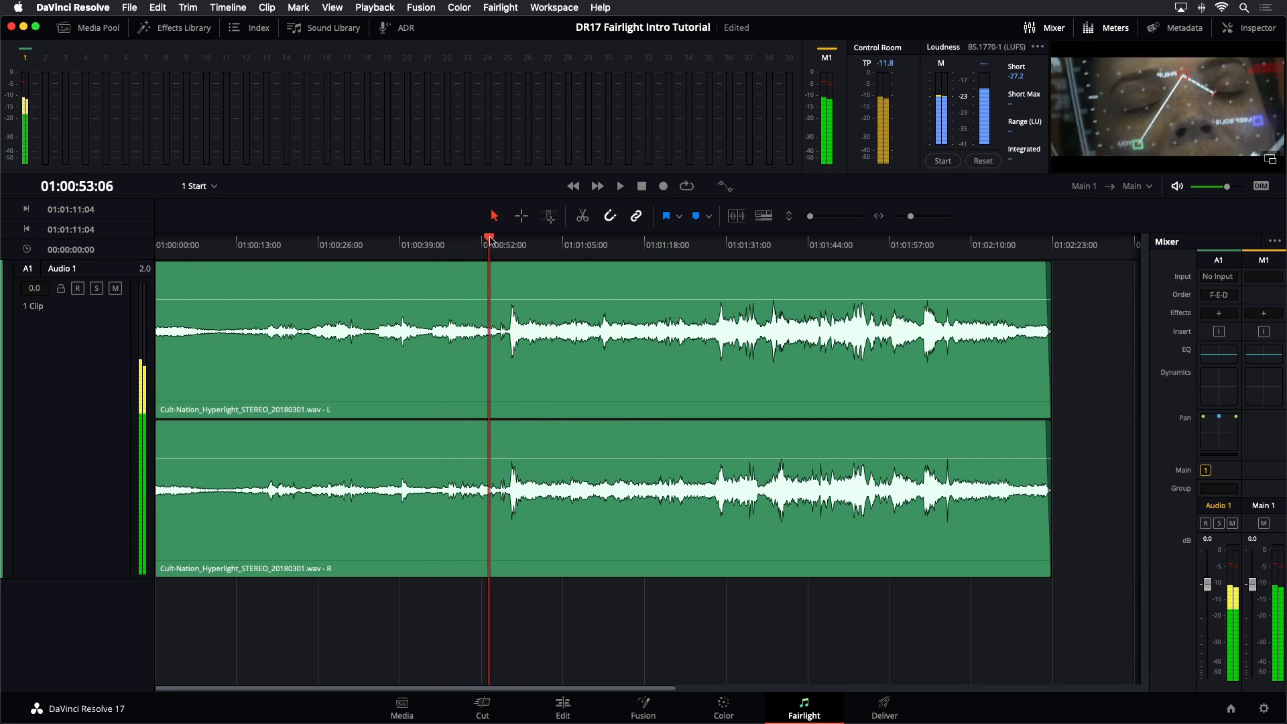
pyautogui.click(638, 248)
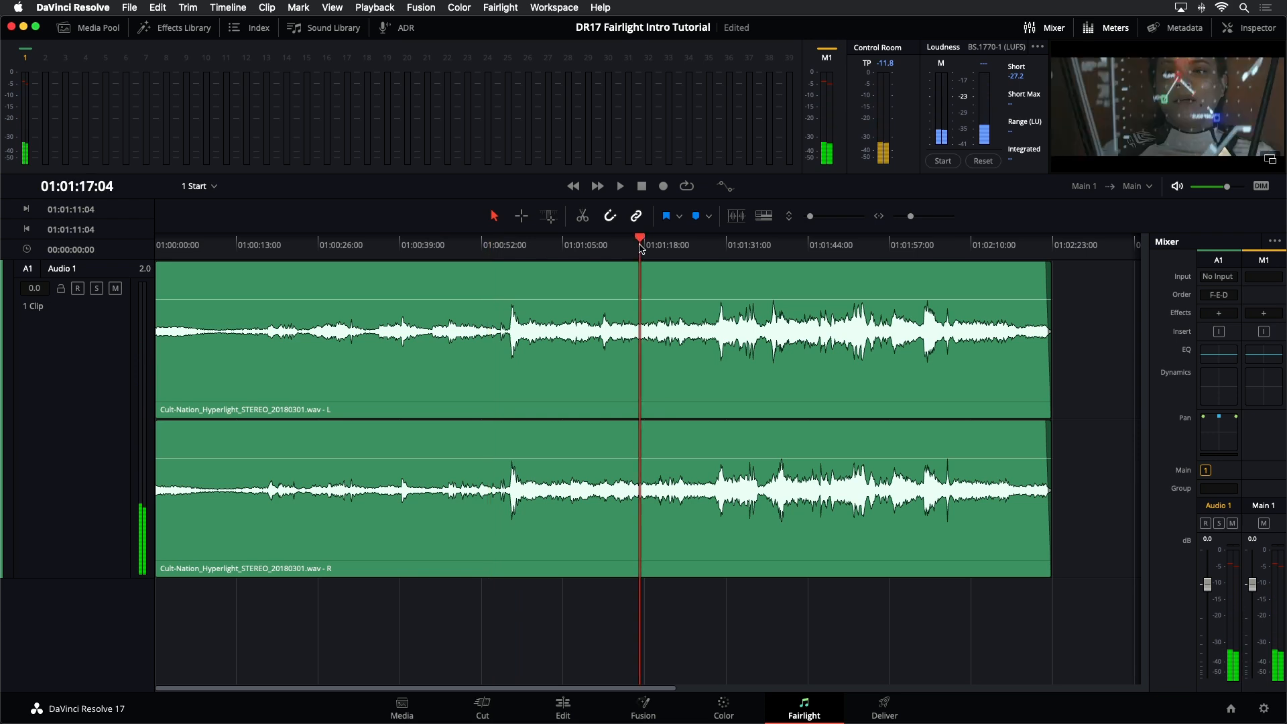
pyautogui.click(748, 247)
pyautogui.click(842, 245)
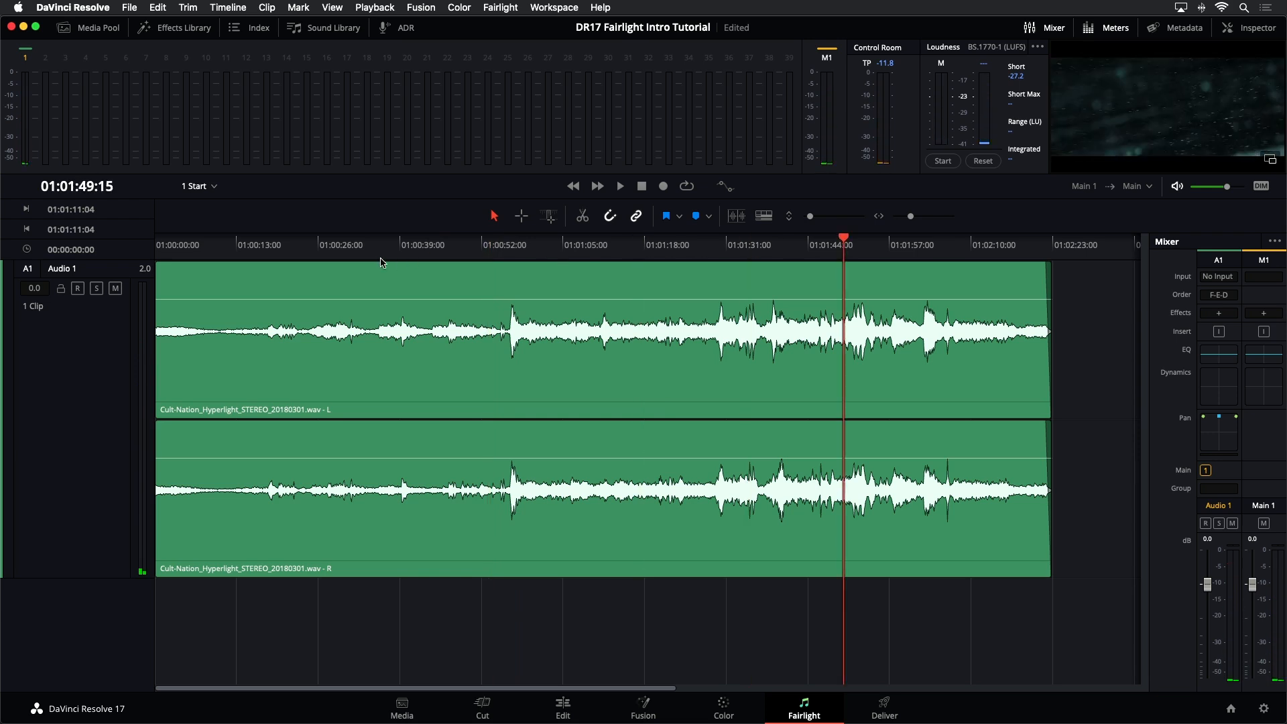
pyautogui.click(327, 247)
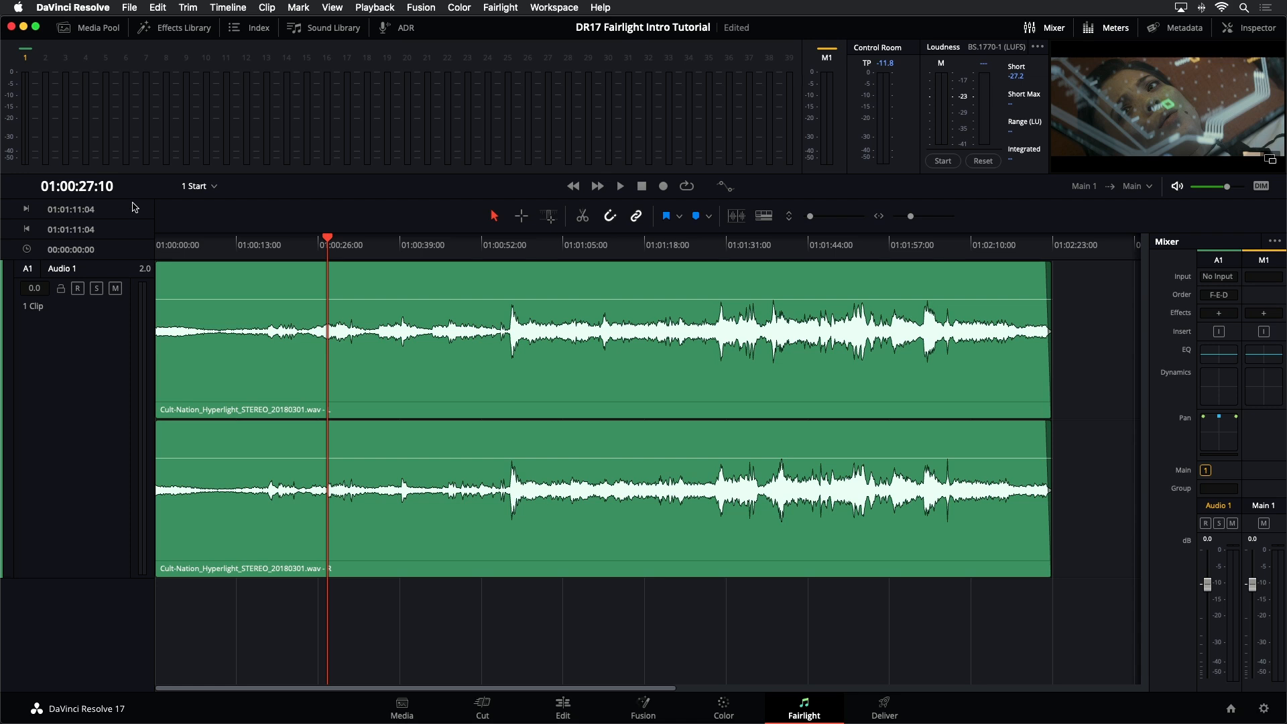
pyautogui.click(312, 252)
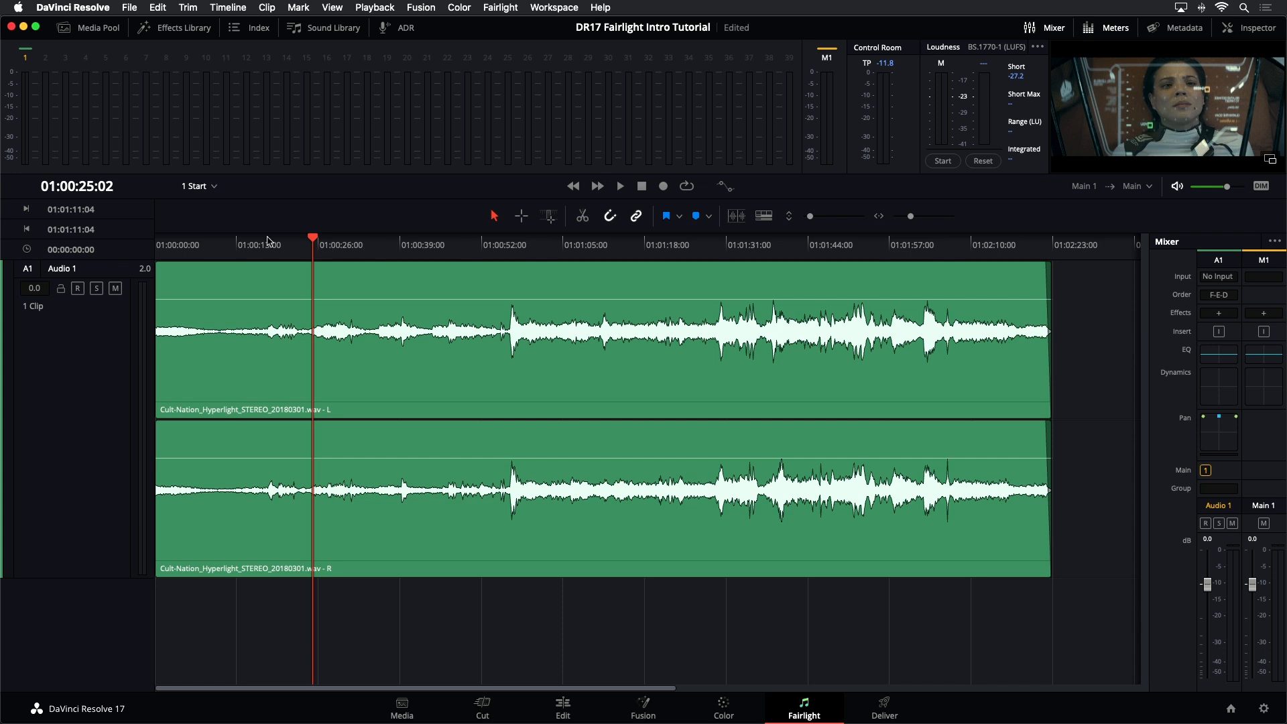
# Step: Try the timecode display formats H/M/S/Frame/SubFrame, H/M/S/Frame/SubFrame/Samples and H, Feet, Frames - 16mm in turn
pyautogui.rightClick(113, 213)
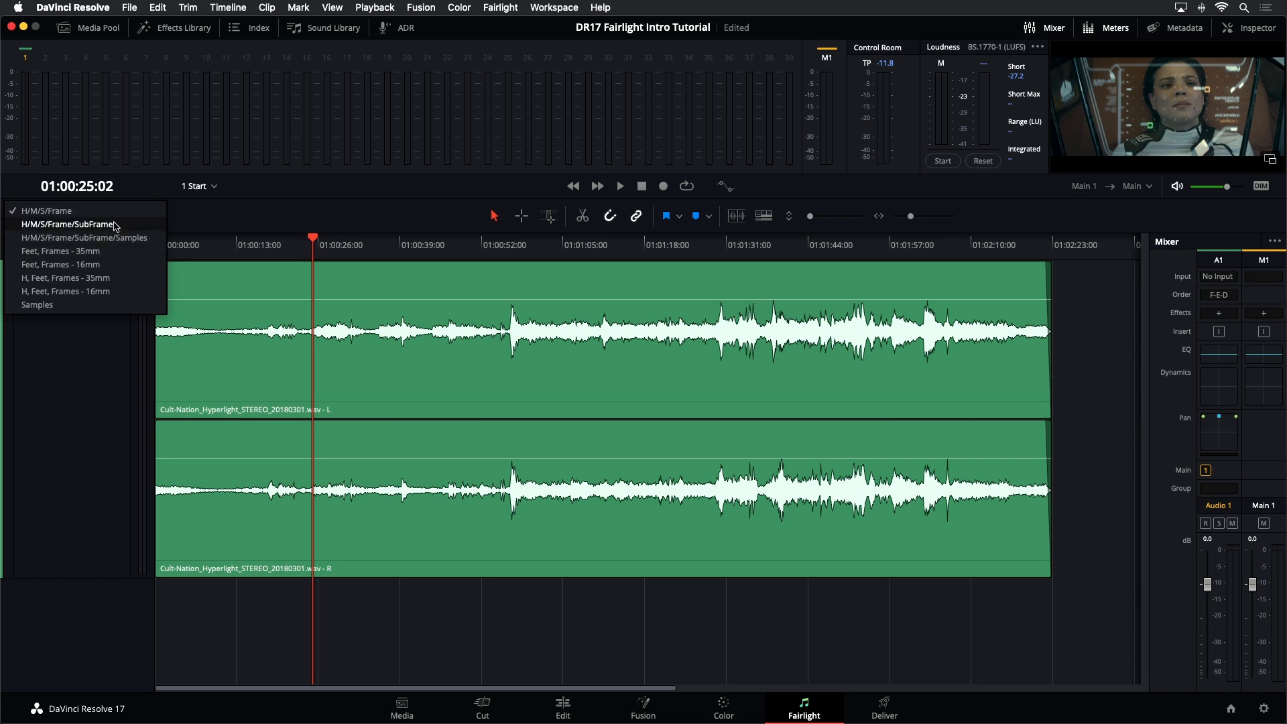
pyautogui.click(116, 225)
pyautogui.rightClick(142, 226)
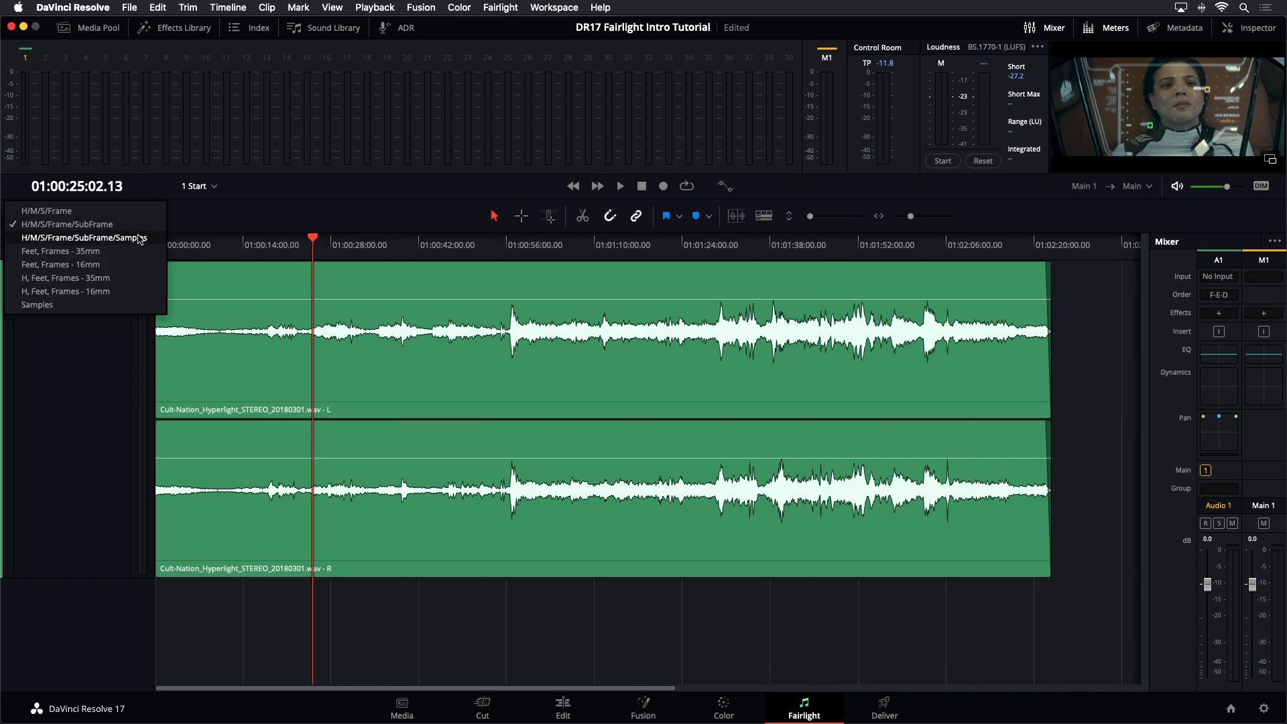
pyautogui.click(140, 238)
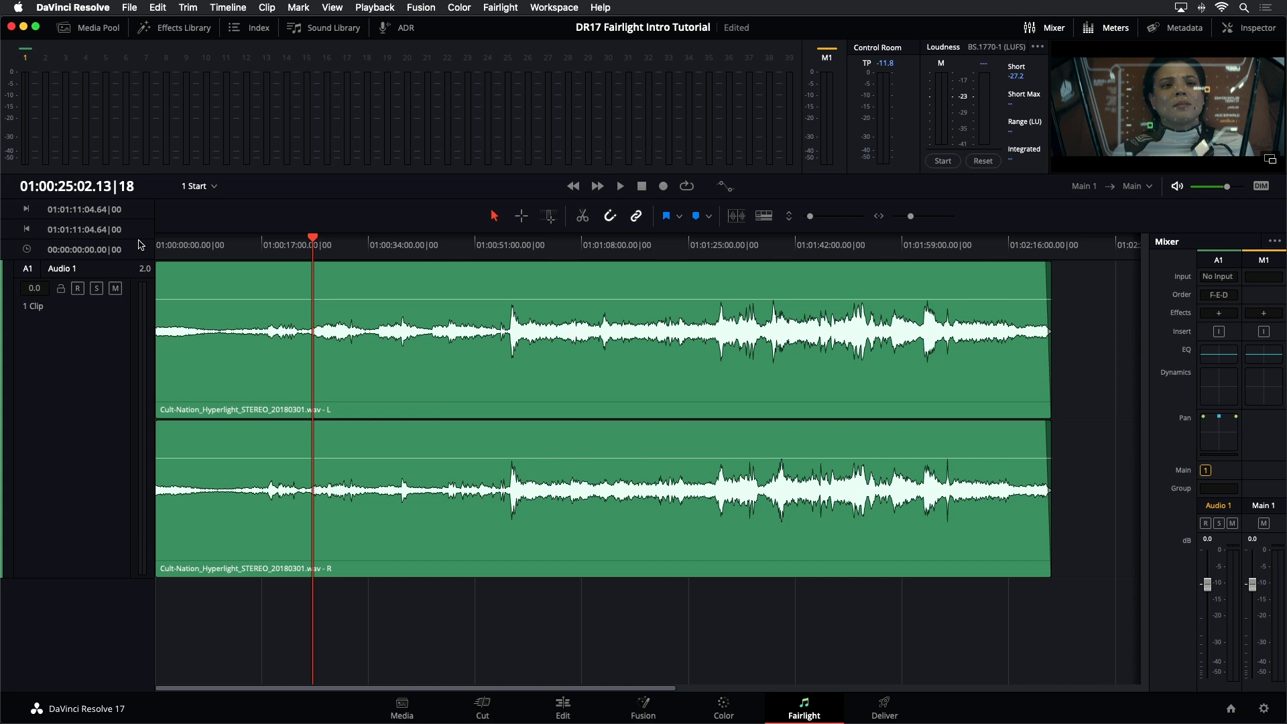
pyautogui.rightClick(104, 228)
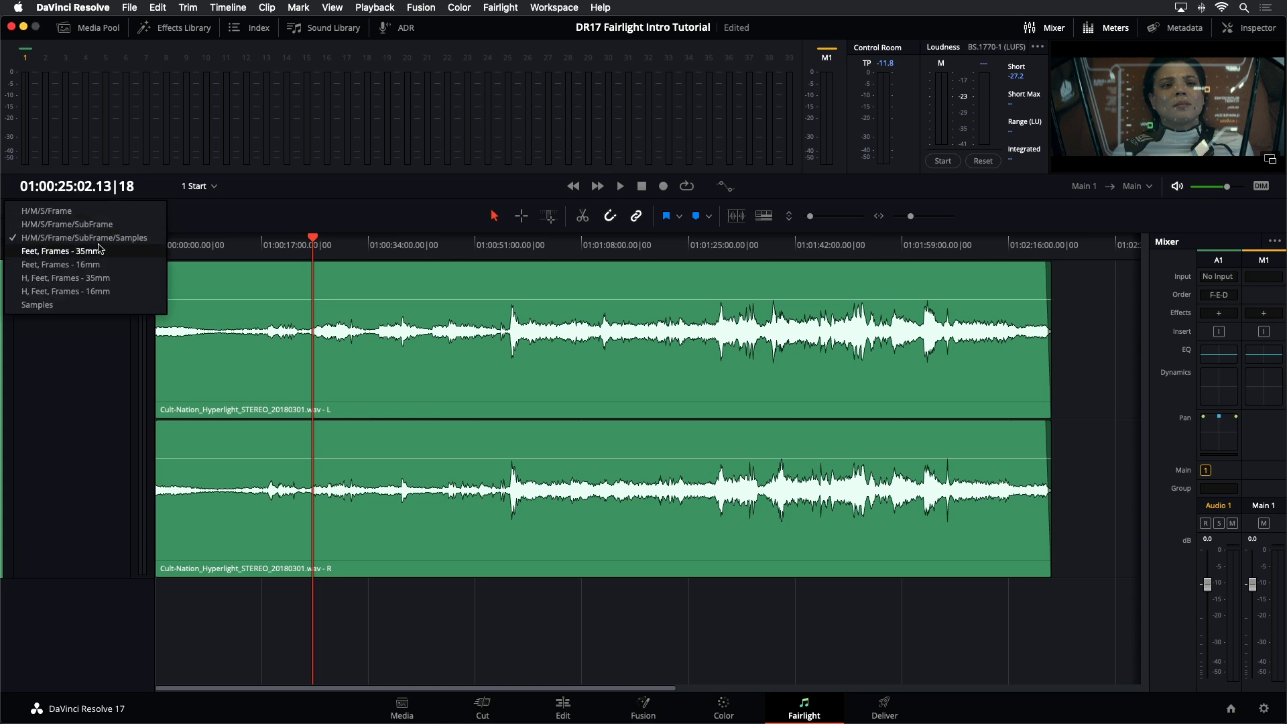
pyautogui.click(94, 290)
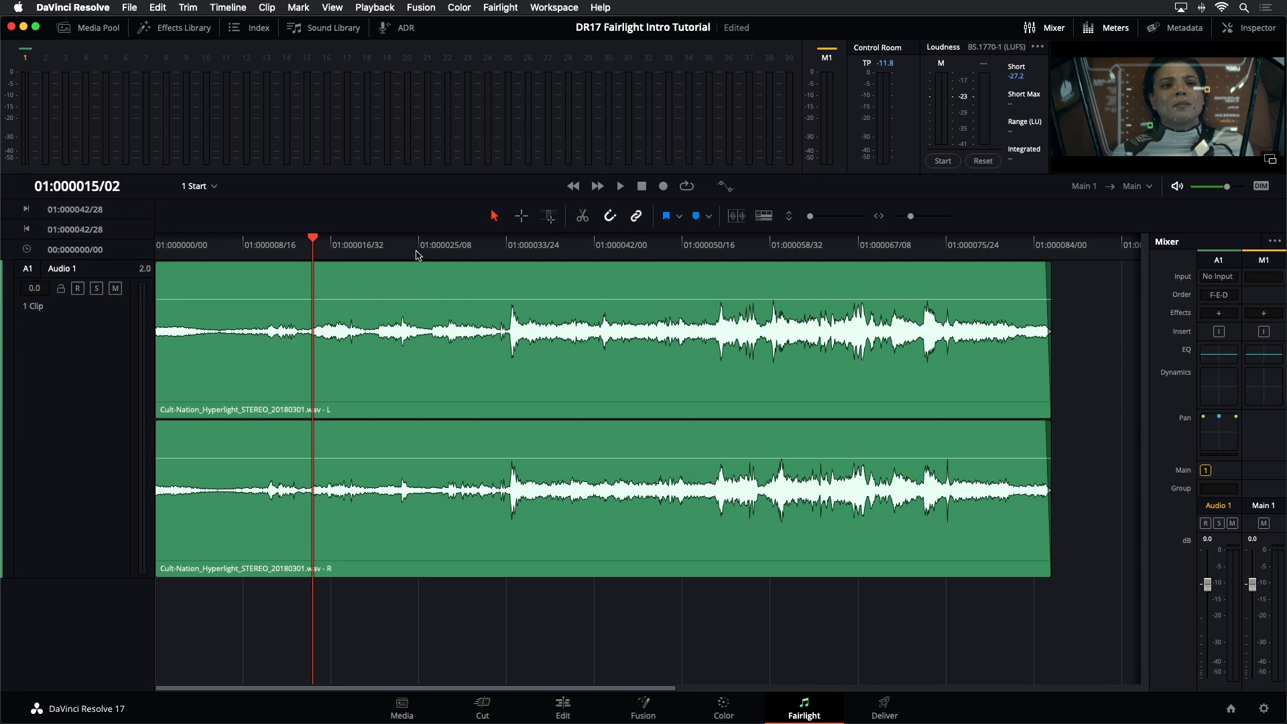
# Step: Set the timecode display format back to H/M/S/Frame
pyautogui.click(85, 192)
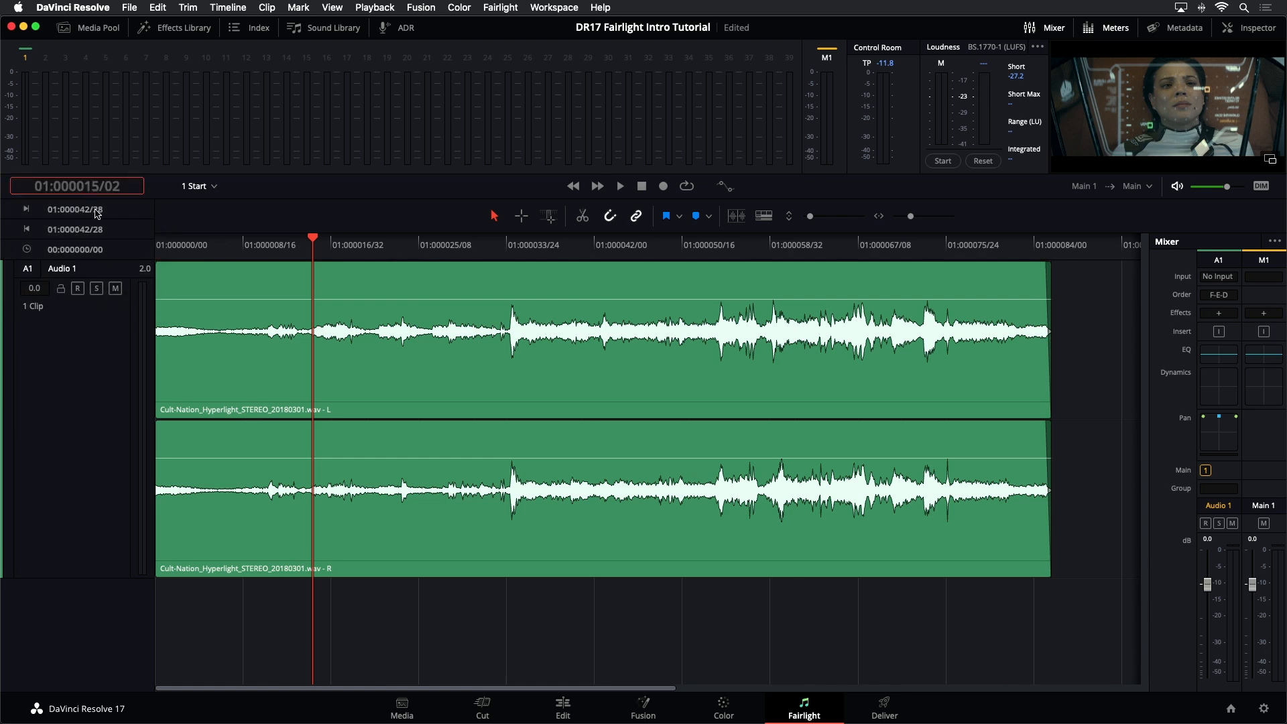
pyautogui.rightClick(98, 213)
pyautogui.click(97, 211)
pyautogui.rightClick(97, 212)
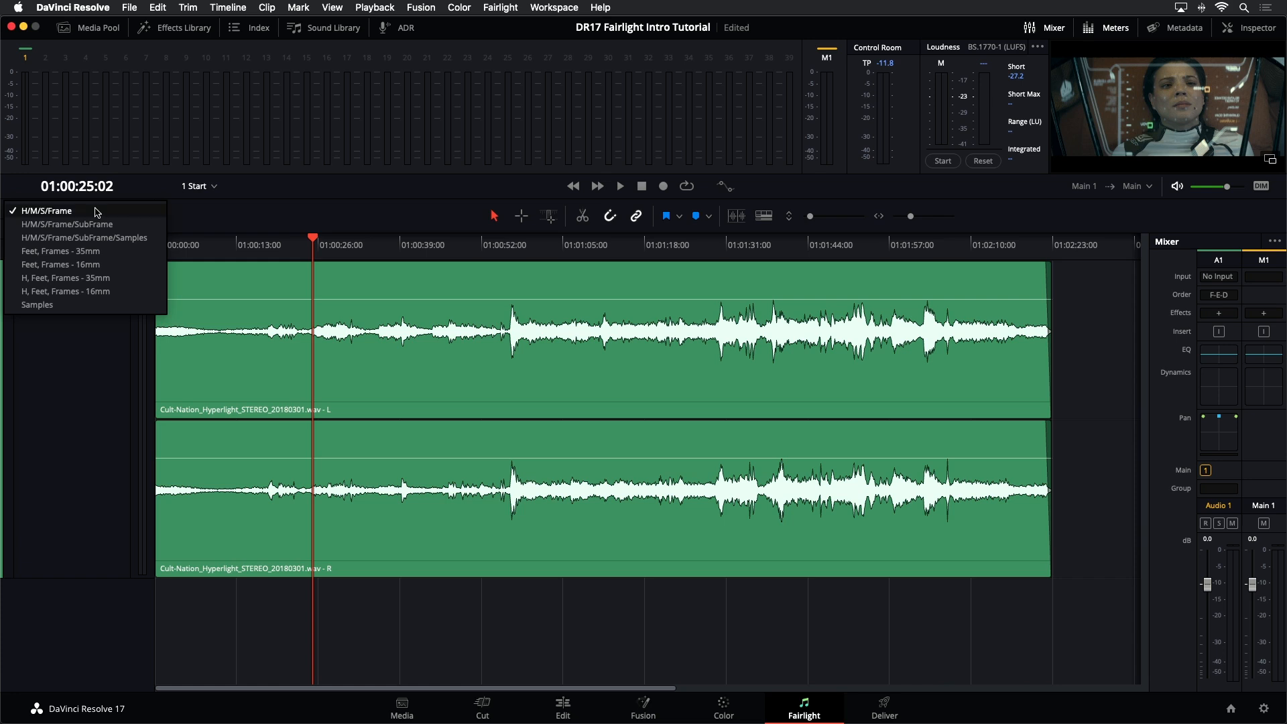
pyautogui.click(97, 212)
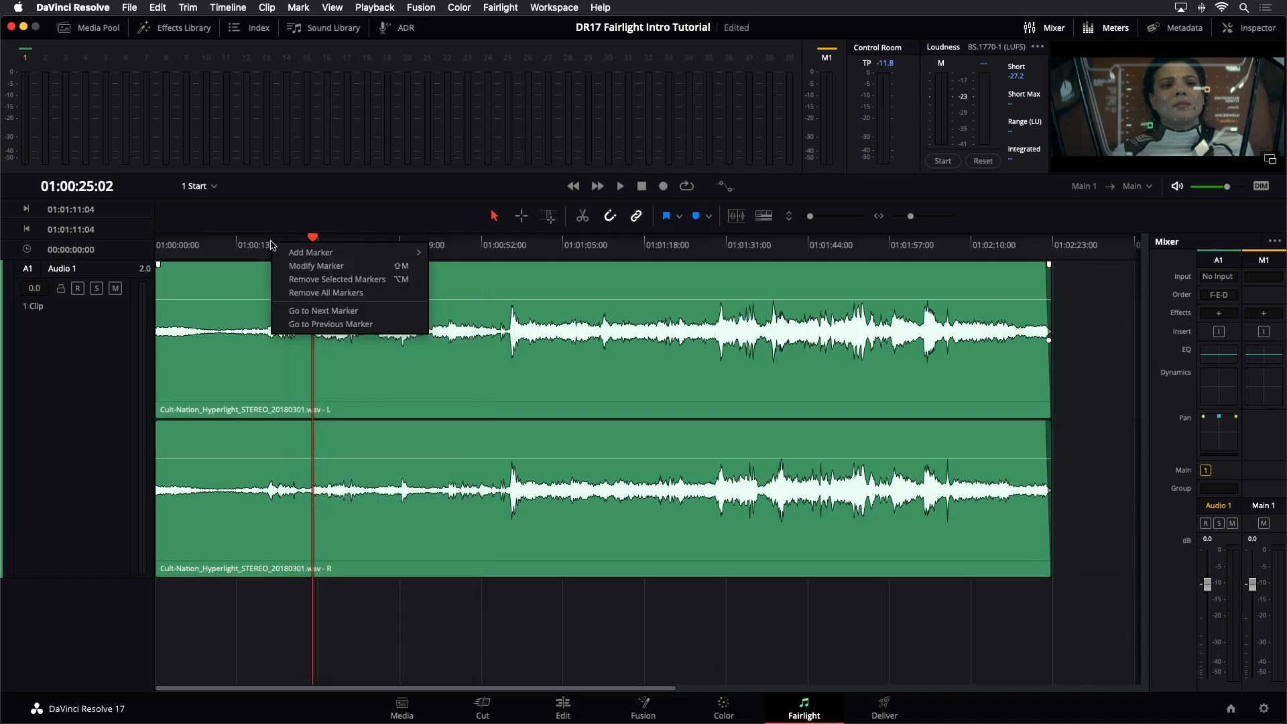
# Step: View the commands available for the Audio 1 track and dismiss them without choosing any
pyautogui.rightClick(105, 330)
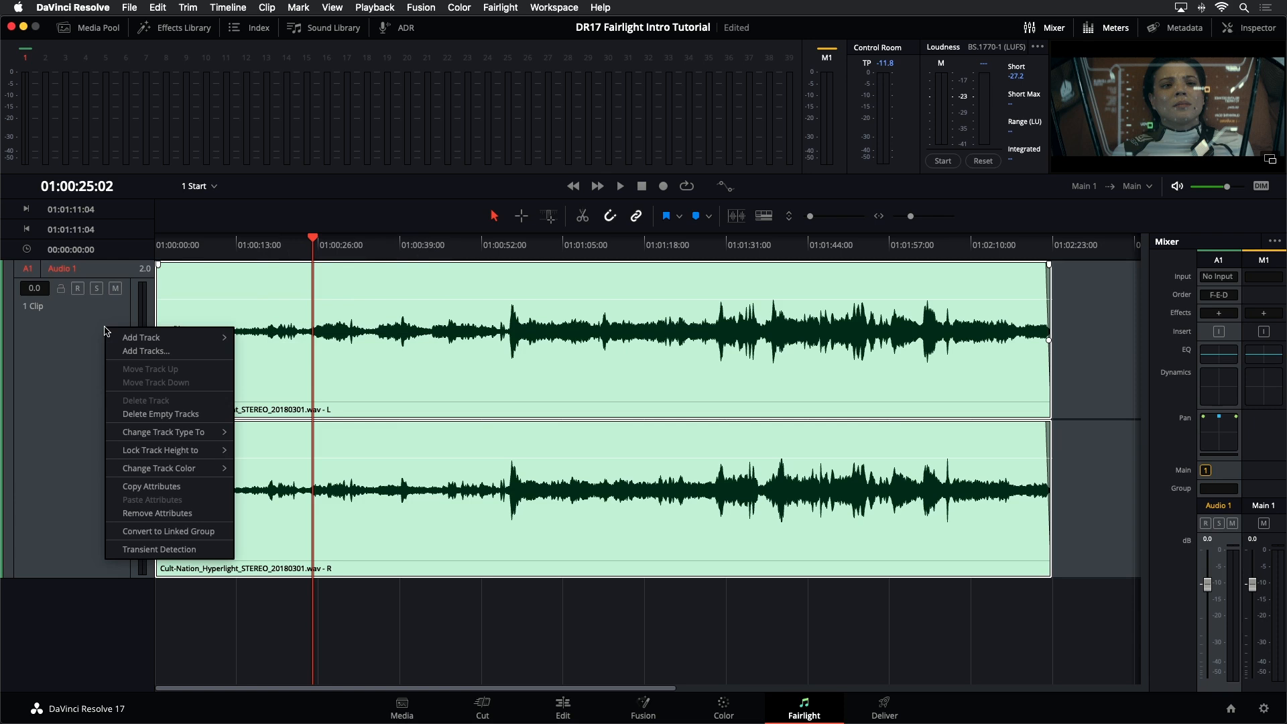
pyautogui.click(116, 214)
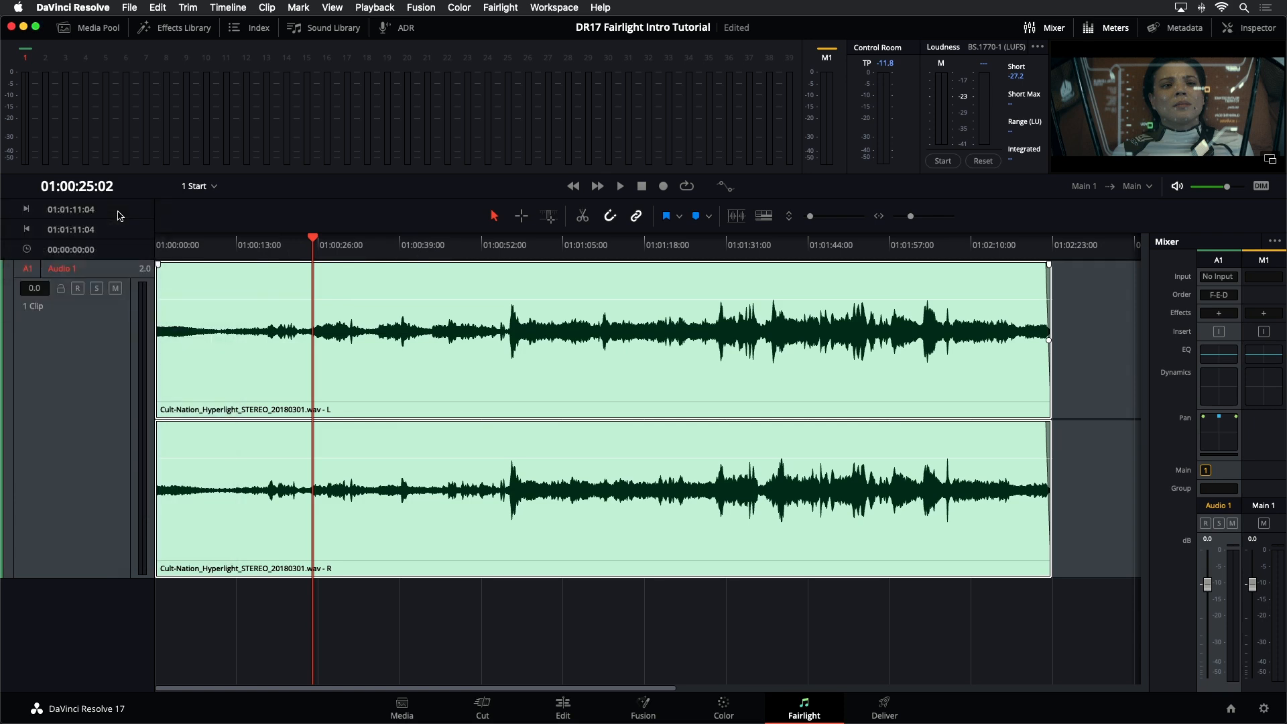
pyautogui.click(115, 216)
# Step: Deselect the Audio 1 track and return the playhead to the start of the timeline
pyautogui.click(274, 245)
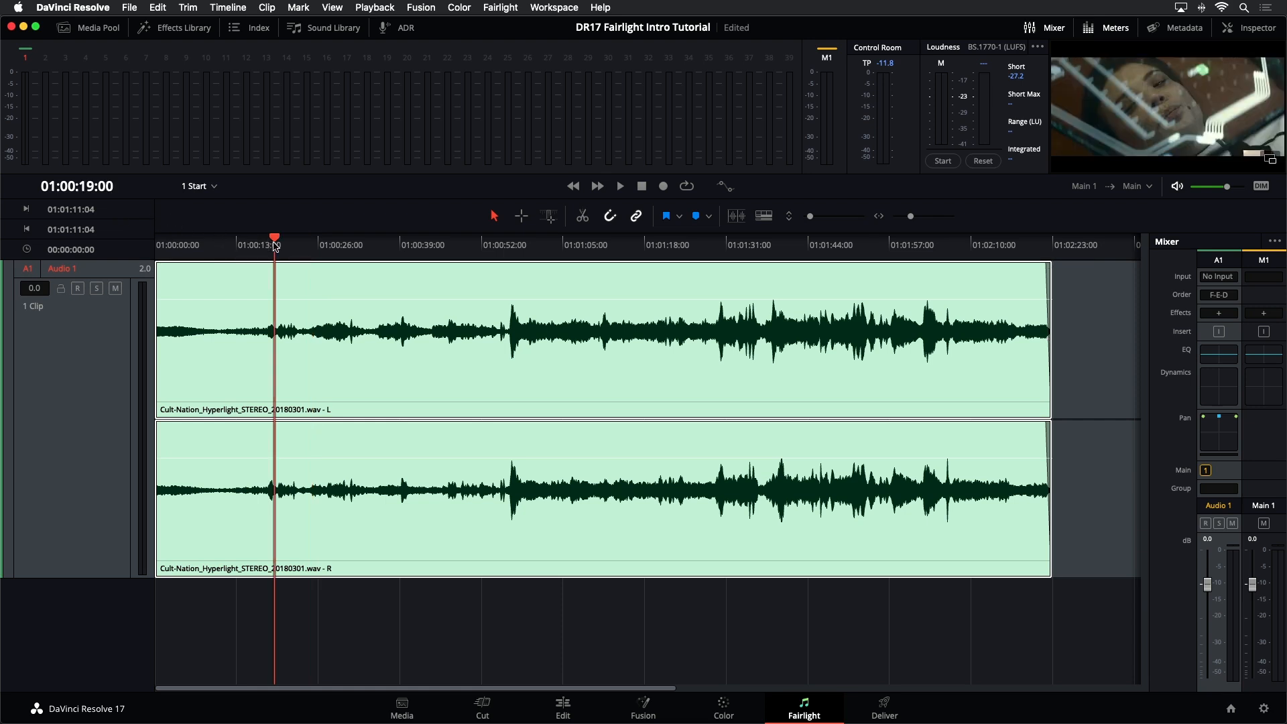
pyautogui.click(104, 373)
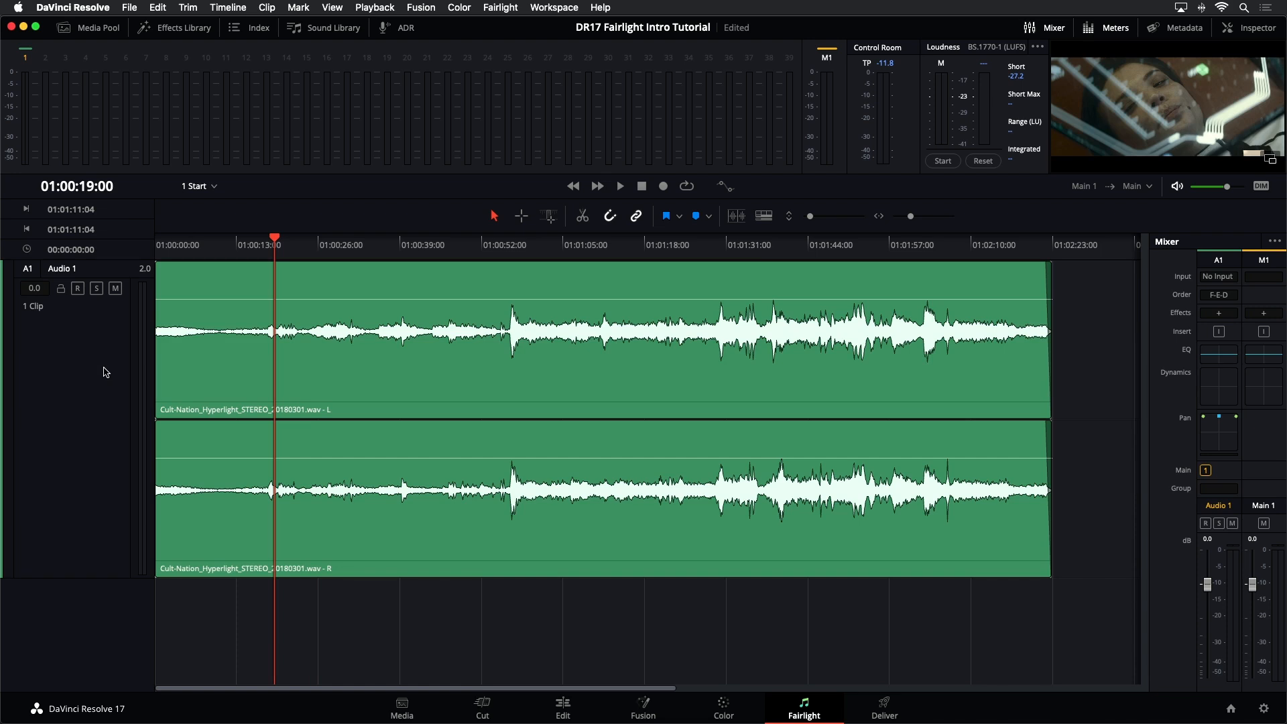
pyautogui.press('Home')
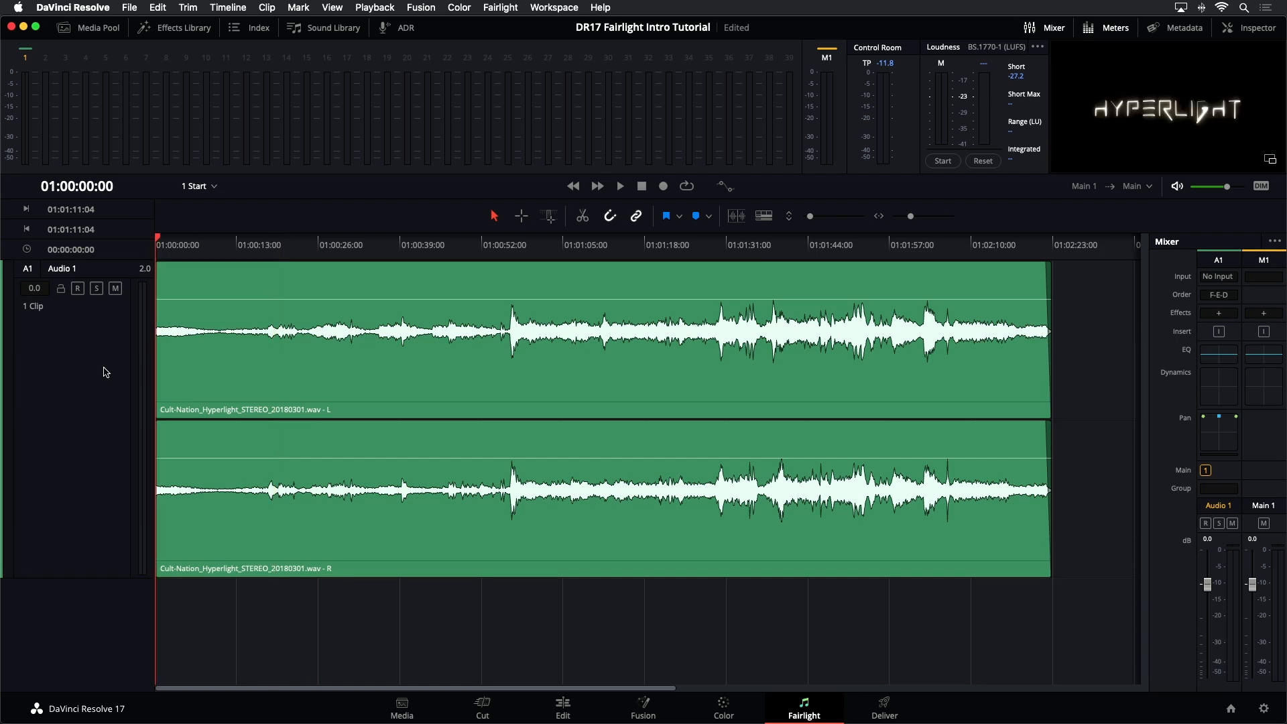
# Step: Jump the playhead to the end of the timeline, return it to 01:00:51:05 and play briefly from there
pyautogui.press('End')
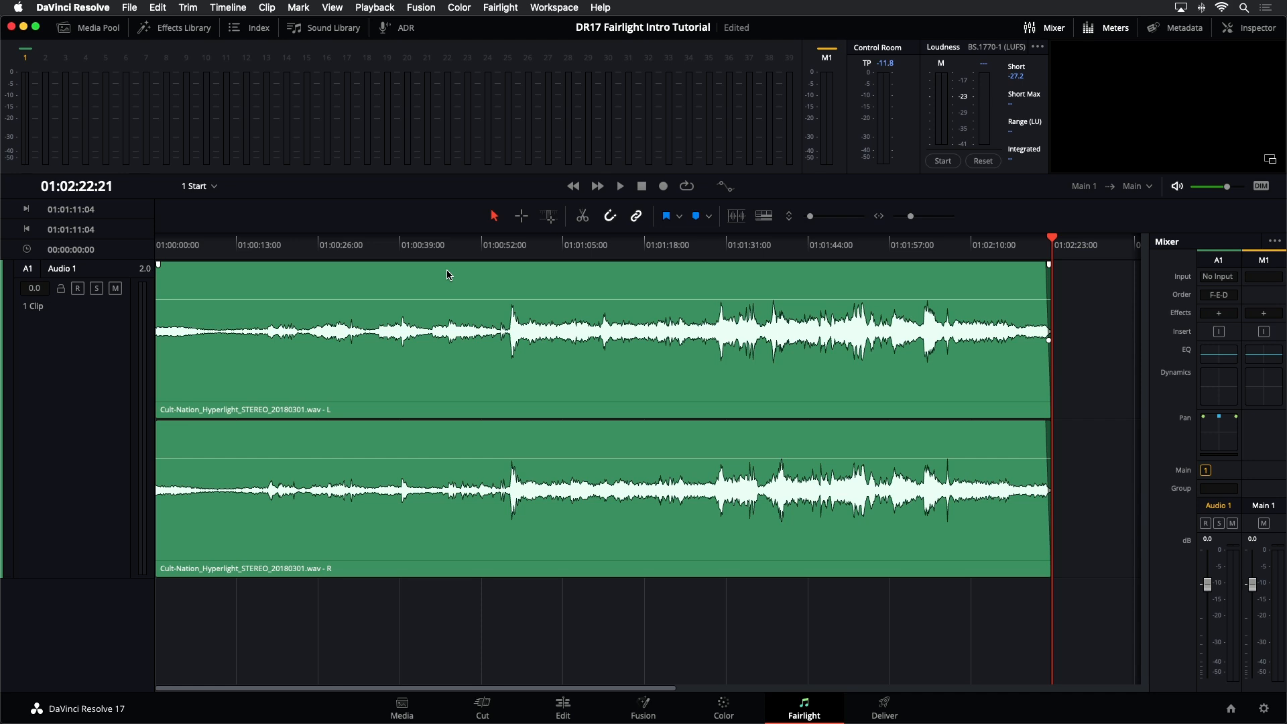
pyautogui.click(477, 244)
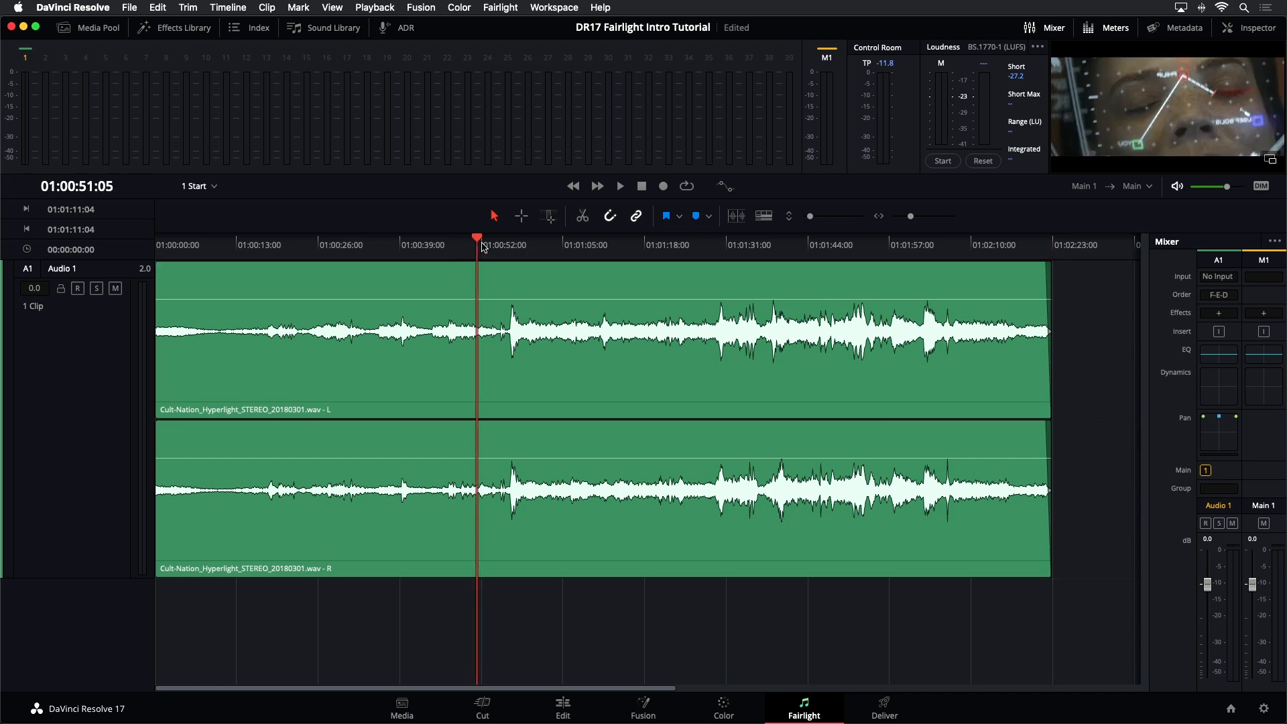
pyautogui.press('space')
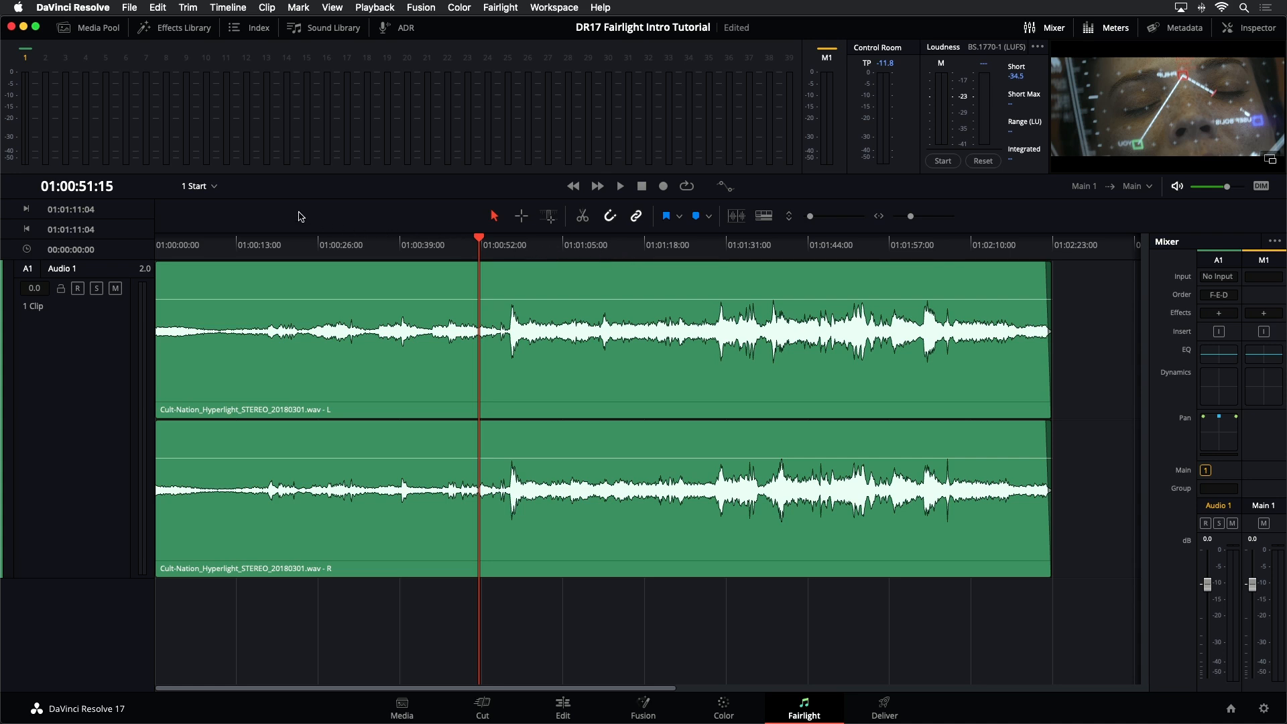
# Step: Open the 2 Stereo Stems timeline from the Timelines bin of the Media Pool, and hide the Media Pool again
pyautogui.click(215, 187)
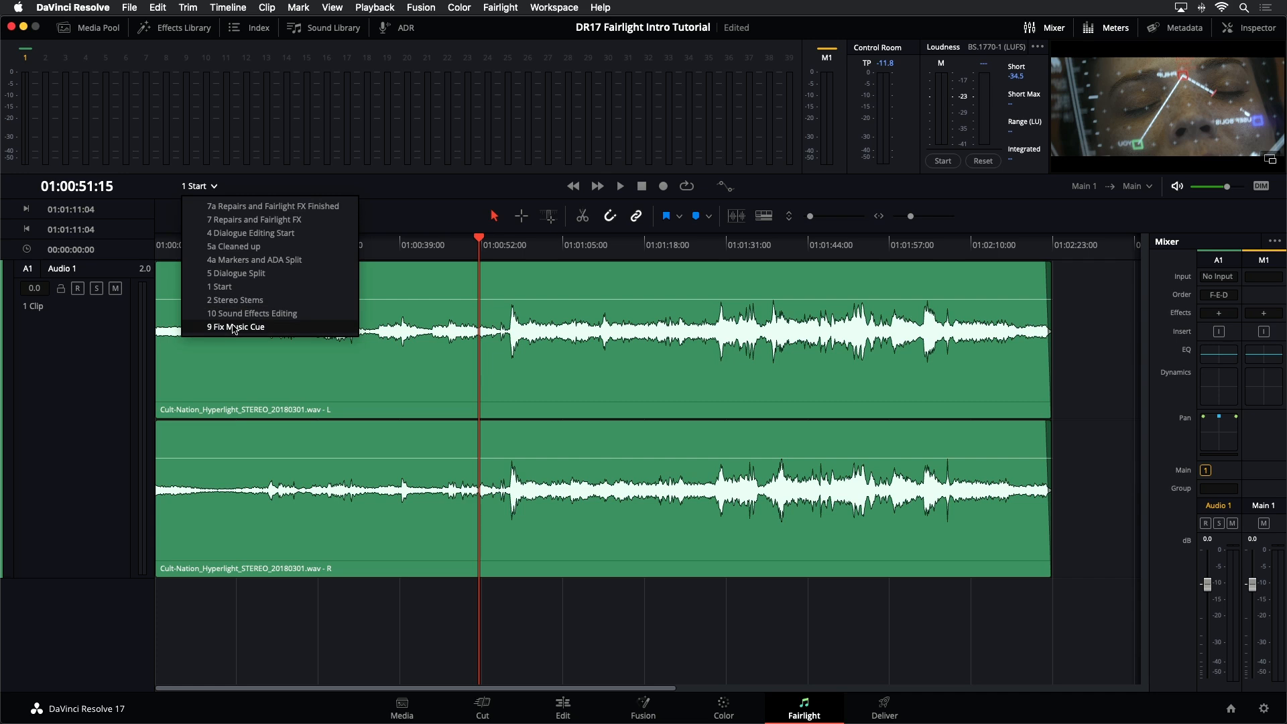
pyautogui.click(247, 194)
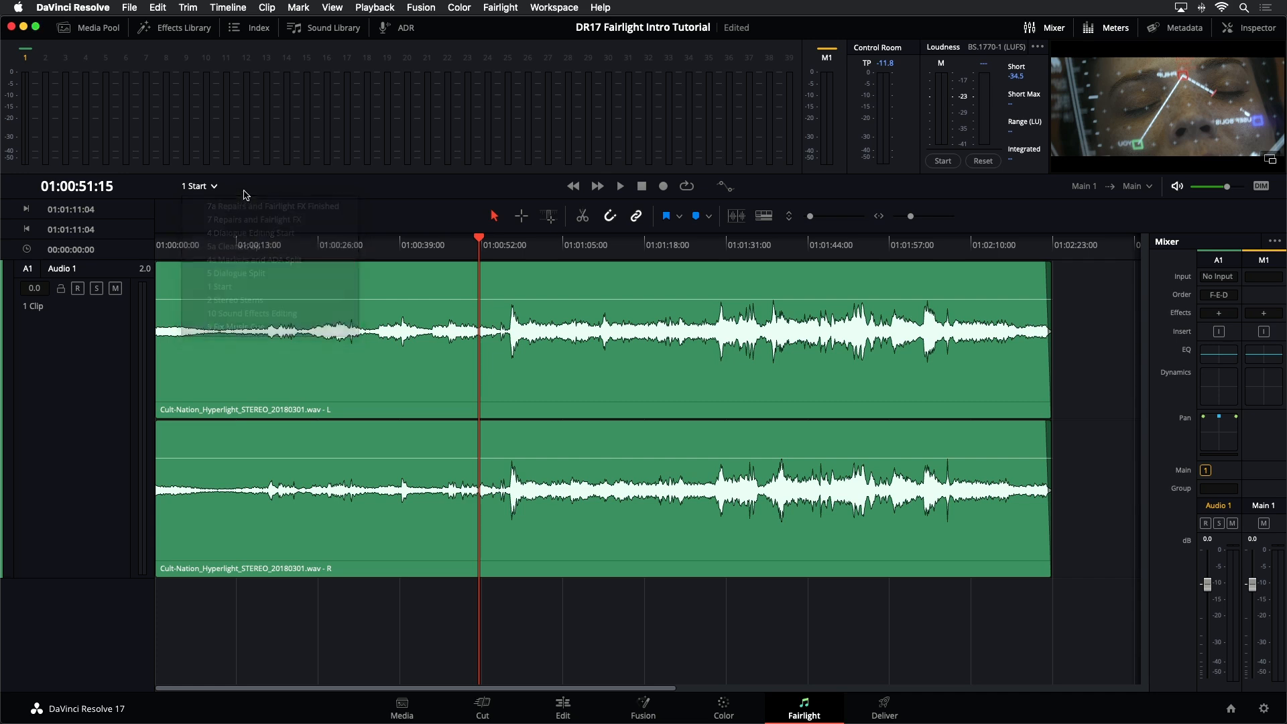
pyautogui.click(105, 38)
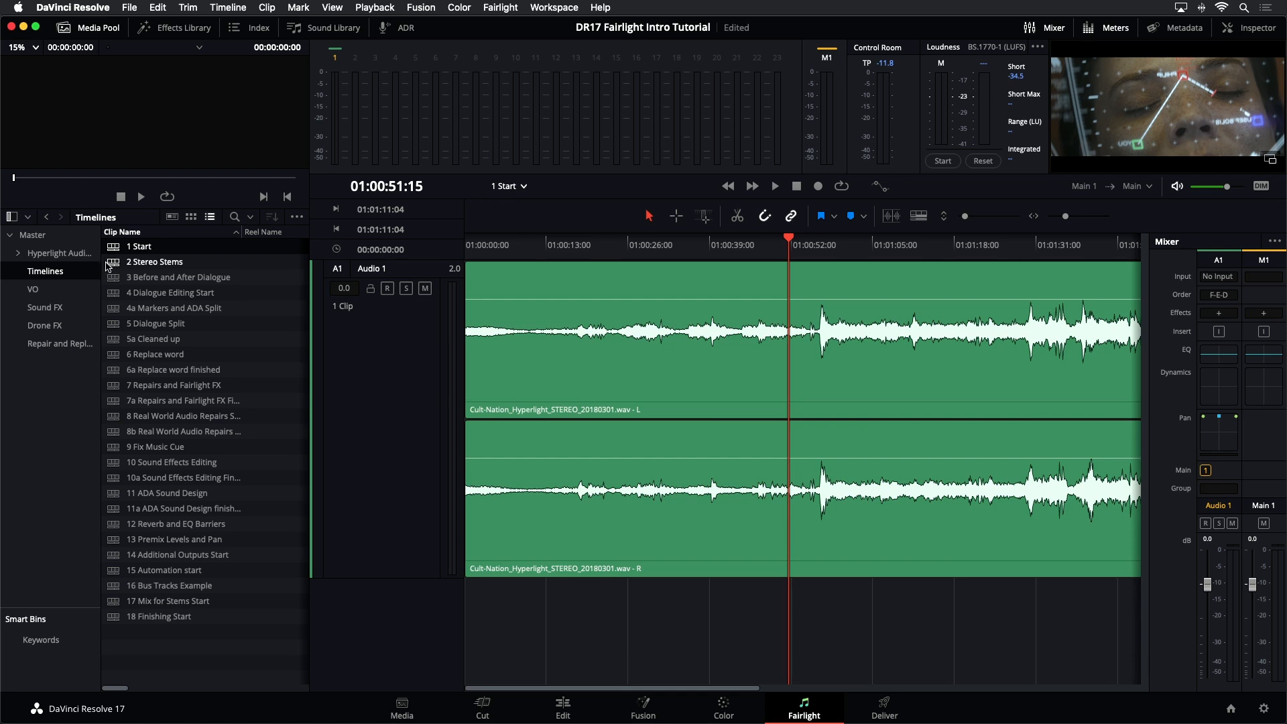
pyautogui.doubleClick(111, 263)
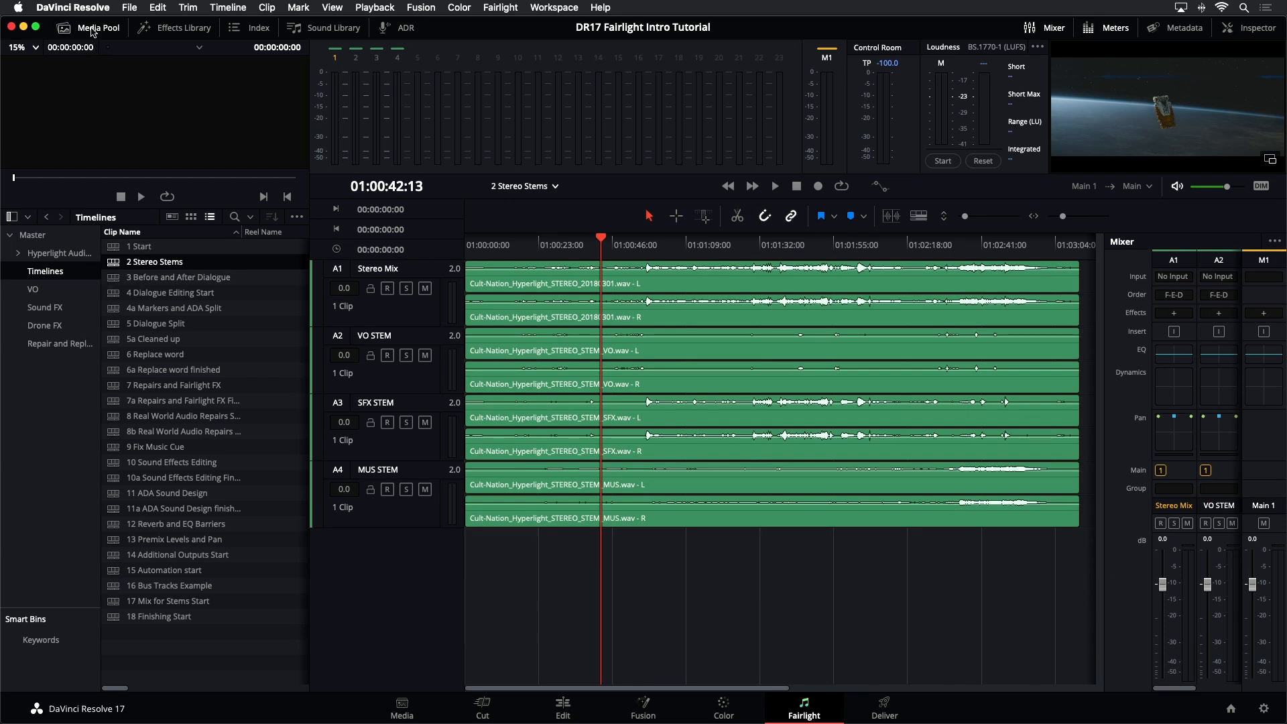
pyautogui.click(92, 28)
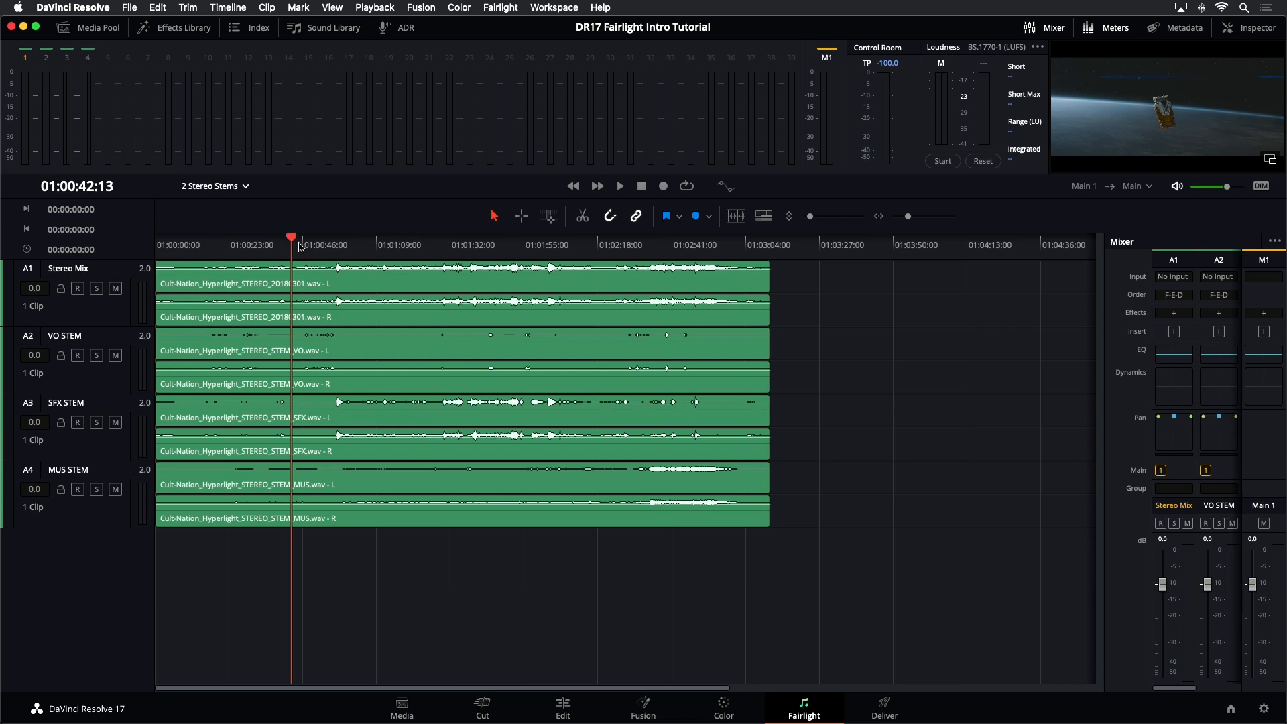
# Step: Move the playhead to 01:00:43:00 and magnify the timeline horizontally so the clips fill most of its width
pyautogui.moveTo(290, 239); pyautogui.dragTo(294, 244)
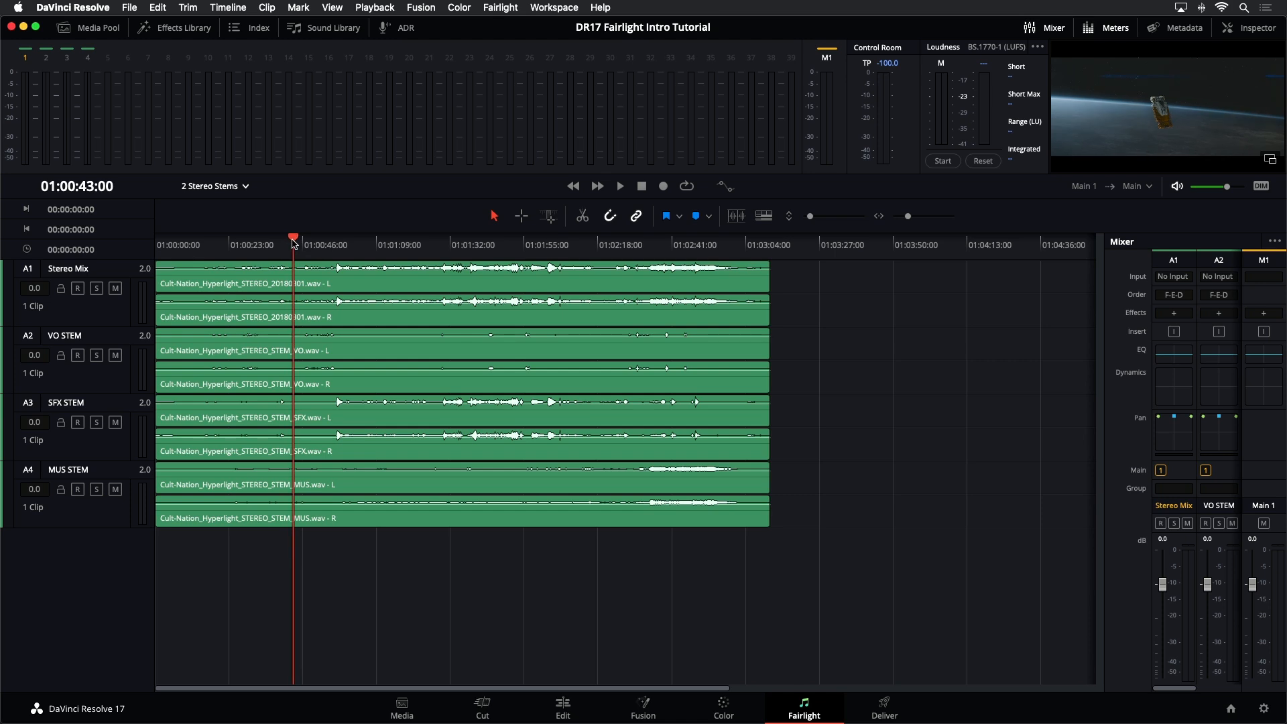
pyautogui.press('super+equal')
pyautogui.press('super+minus')
pyautogui.press('super+equal')
pyautogui.press('super+minus')
pyautogui.press('super+equal')
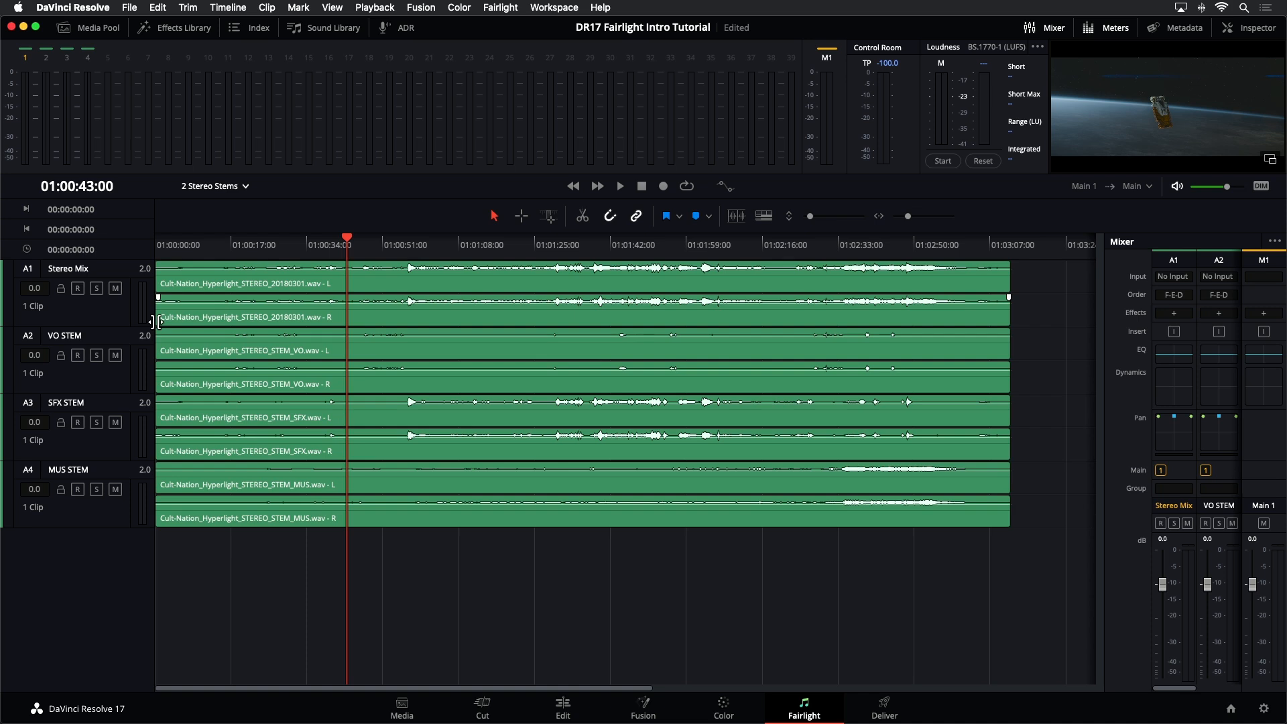
# Step: Select the Stereo Mix, VO STEM, SFX STEM and MUS STEM tracks in turn, return to Stereo Mix and deselect everything
pyautogui.click(93, 309)
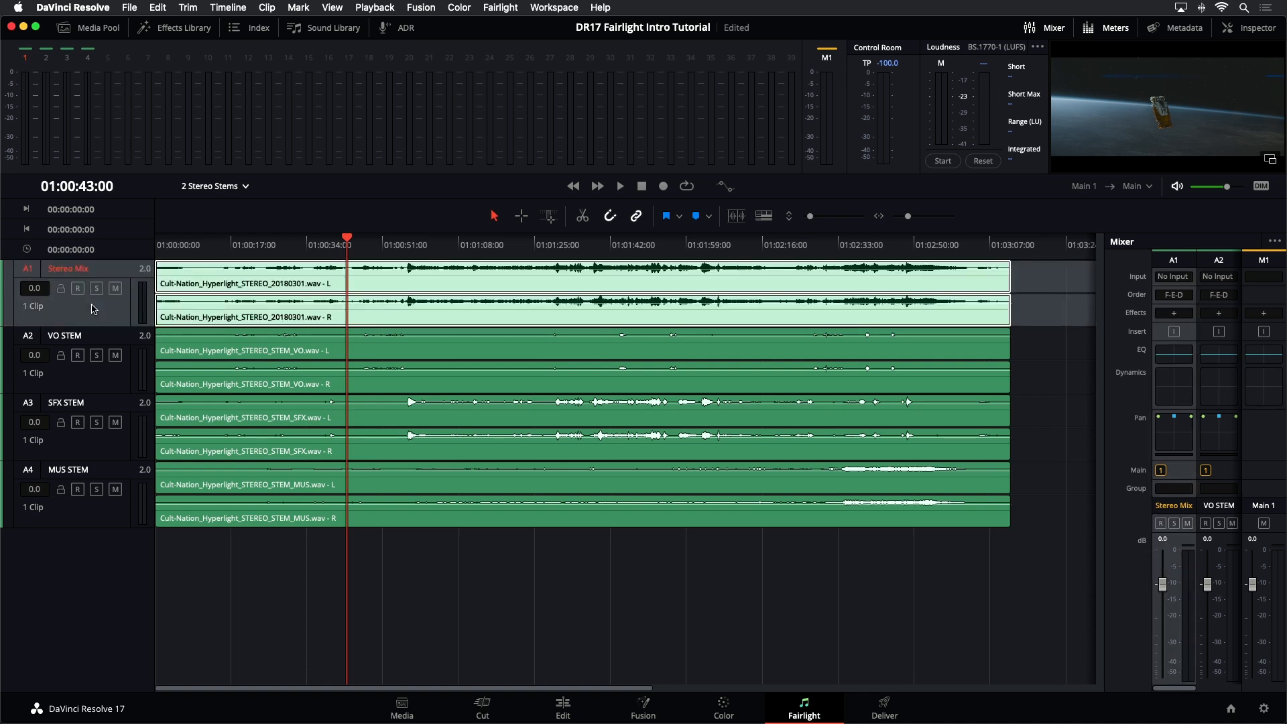
pyautogui.click(117, 386)
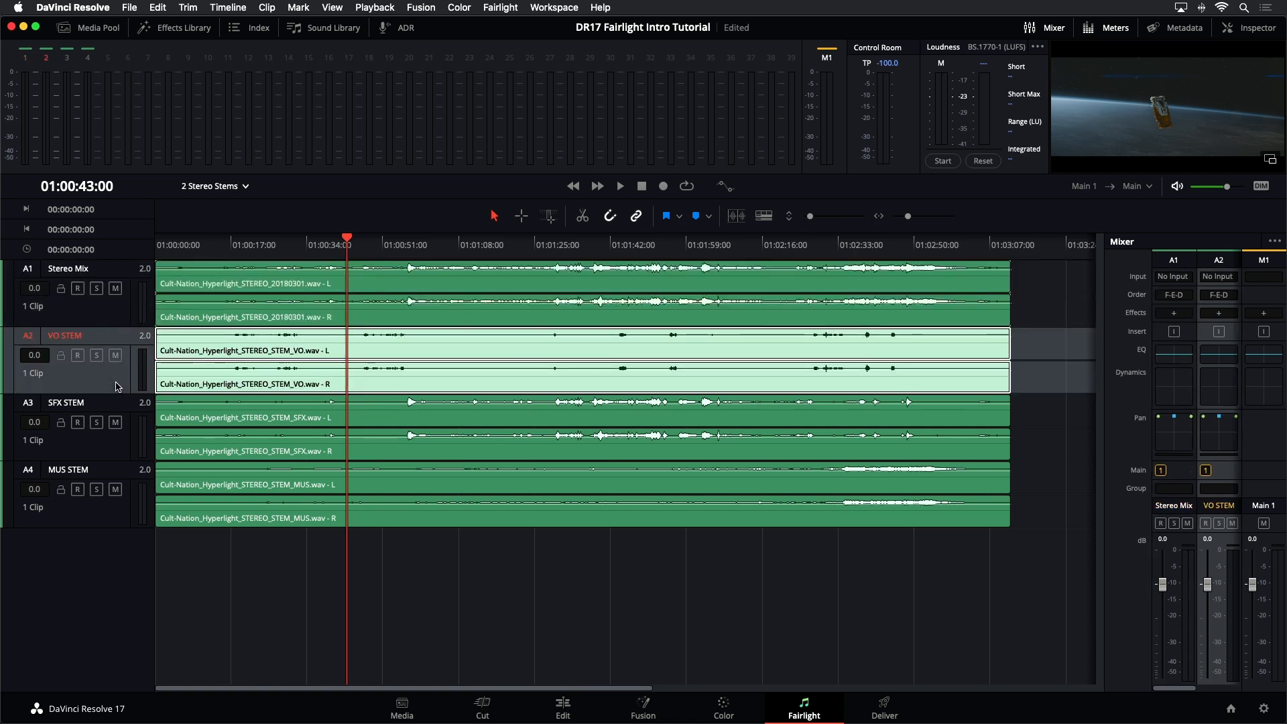
pyautogui.click(110, 443)
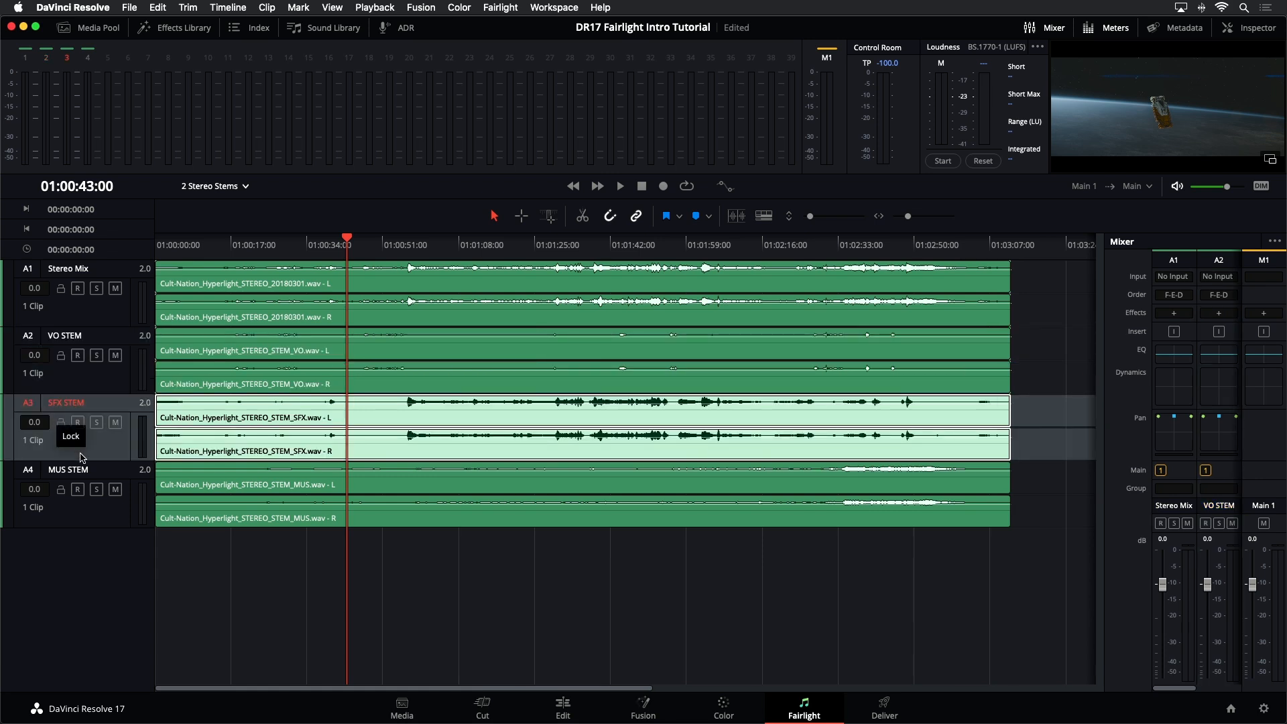
pyautogui.click(100, 517)
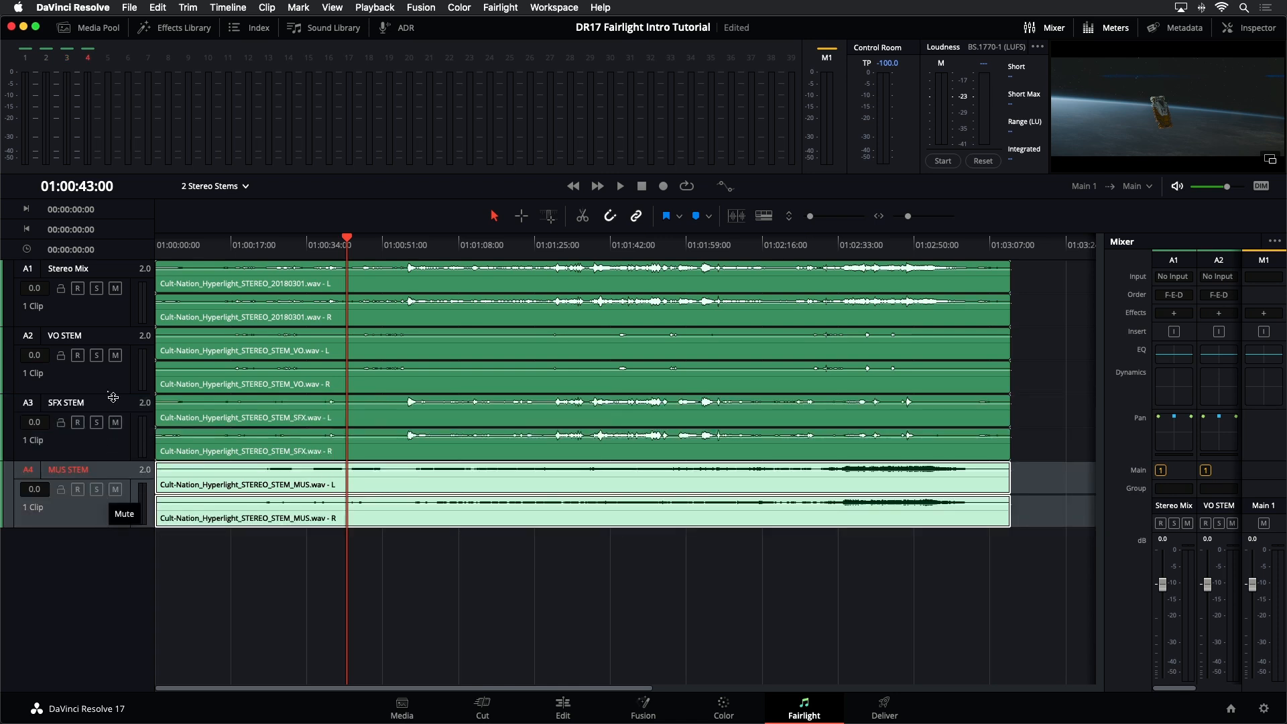
pyautogui.click(100, 311)
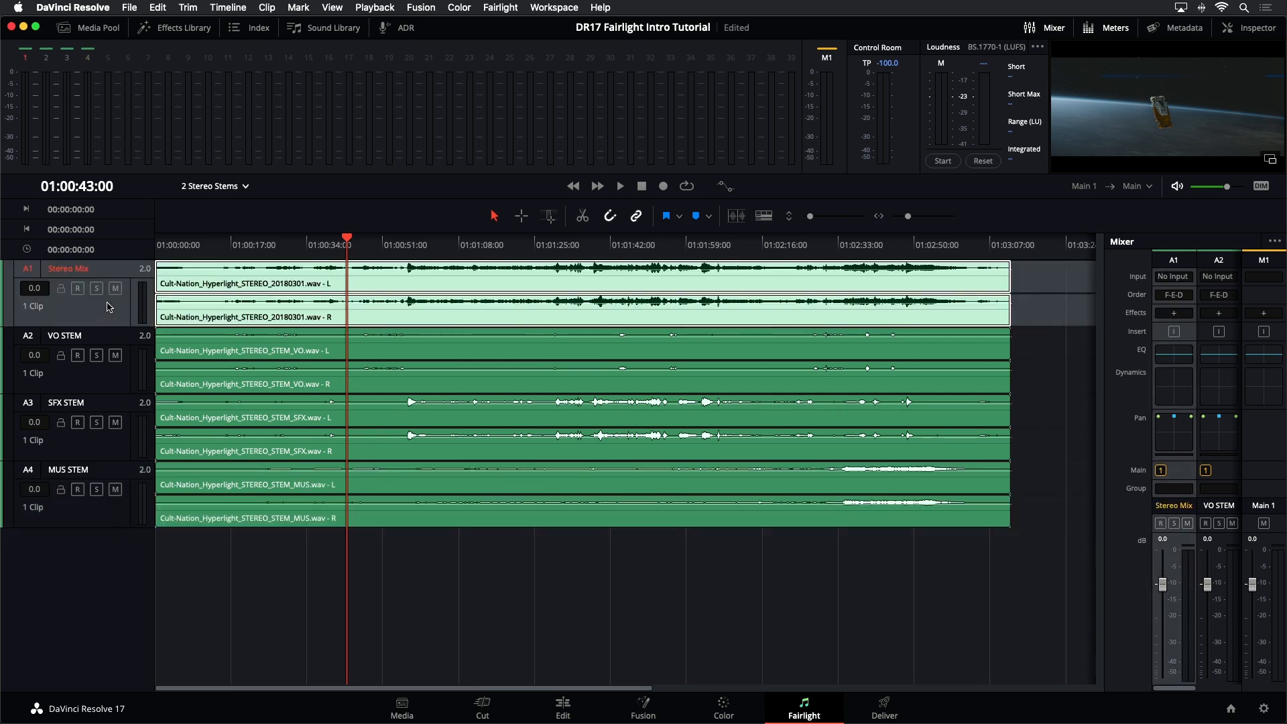
pyautogui.press('shift+super+a')
# Step: Play all four tracks together for about three seconds, then solo the Stereo Mix track and play it up to 01:00:53:04
pyautogui.press('space')
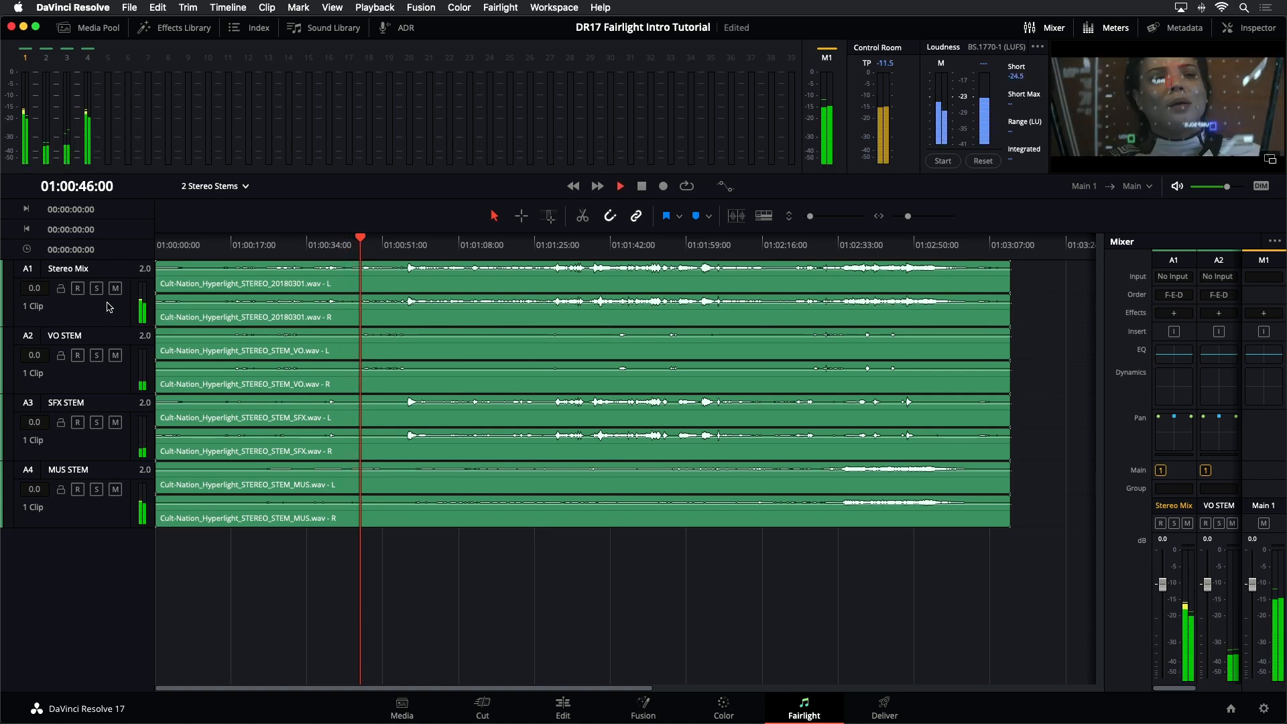
pyautogui.press('space')
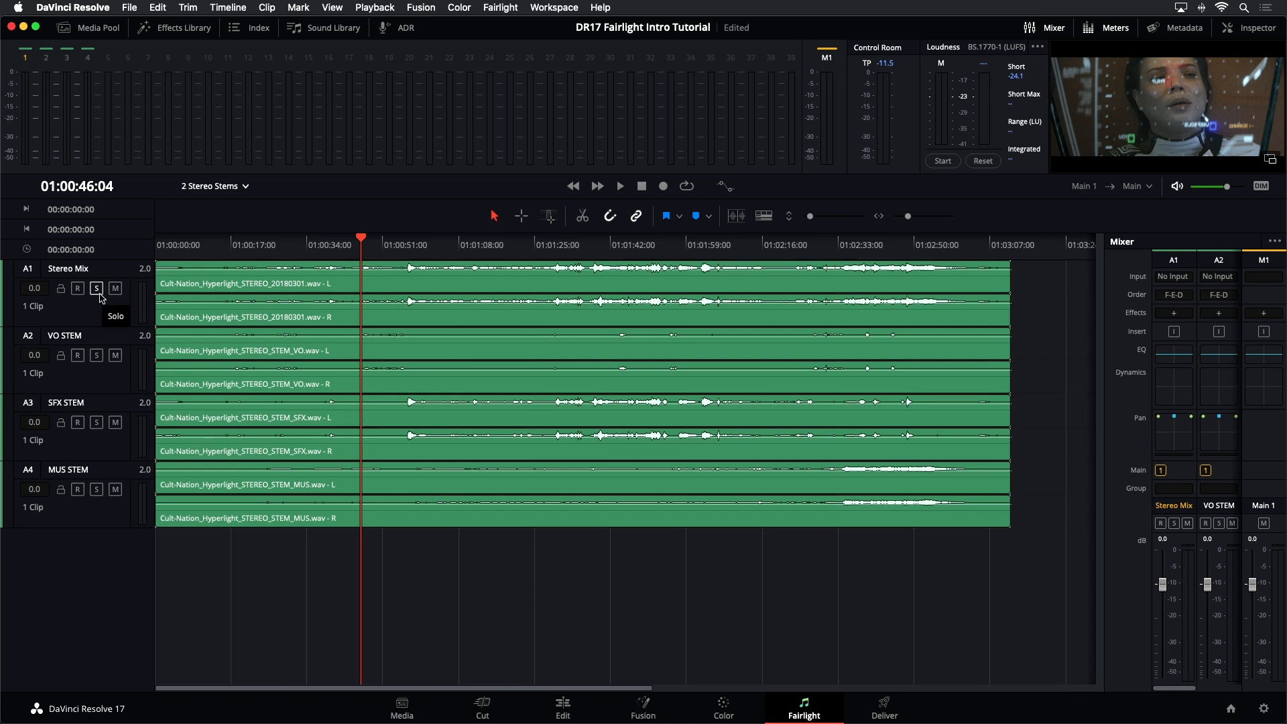
pyautogui.click(97, 288)
pyautogui.press('space')
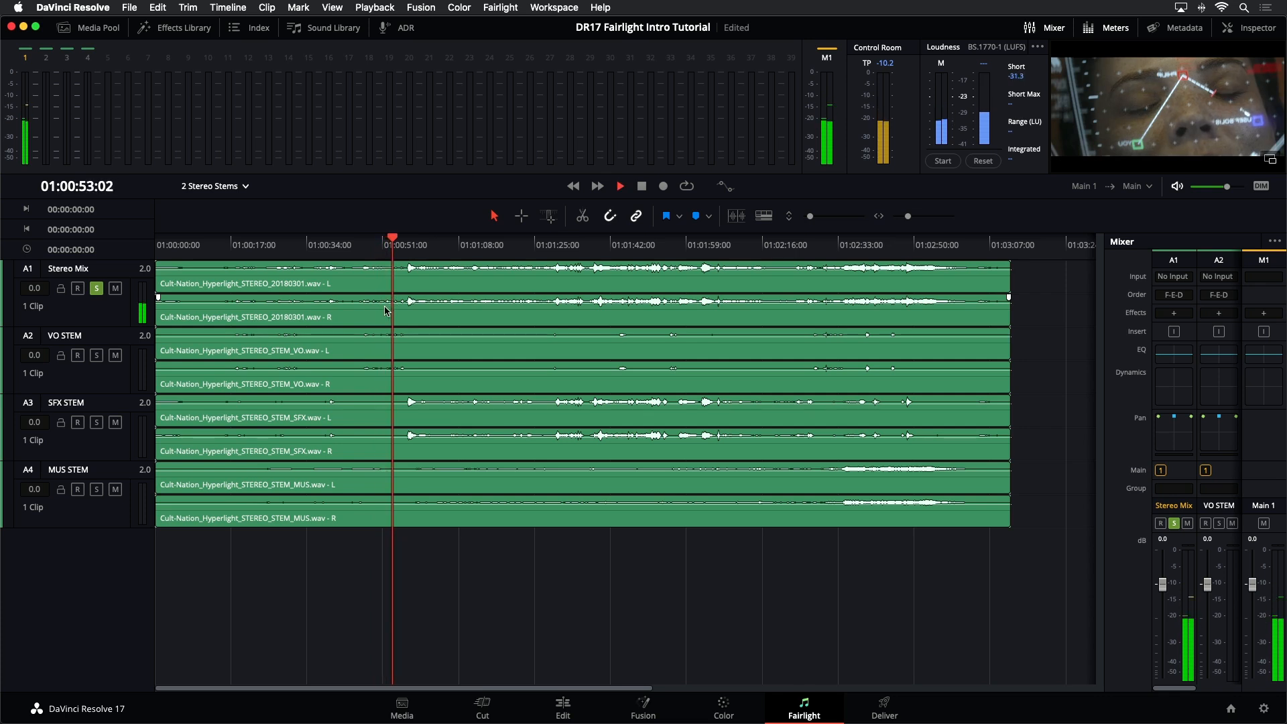
pyautogui.press('space')
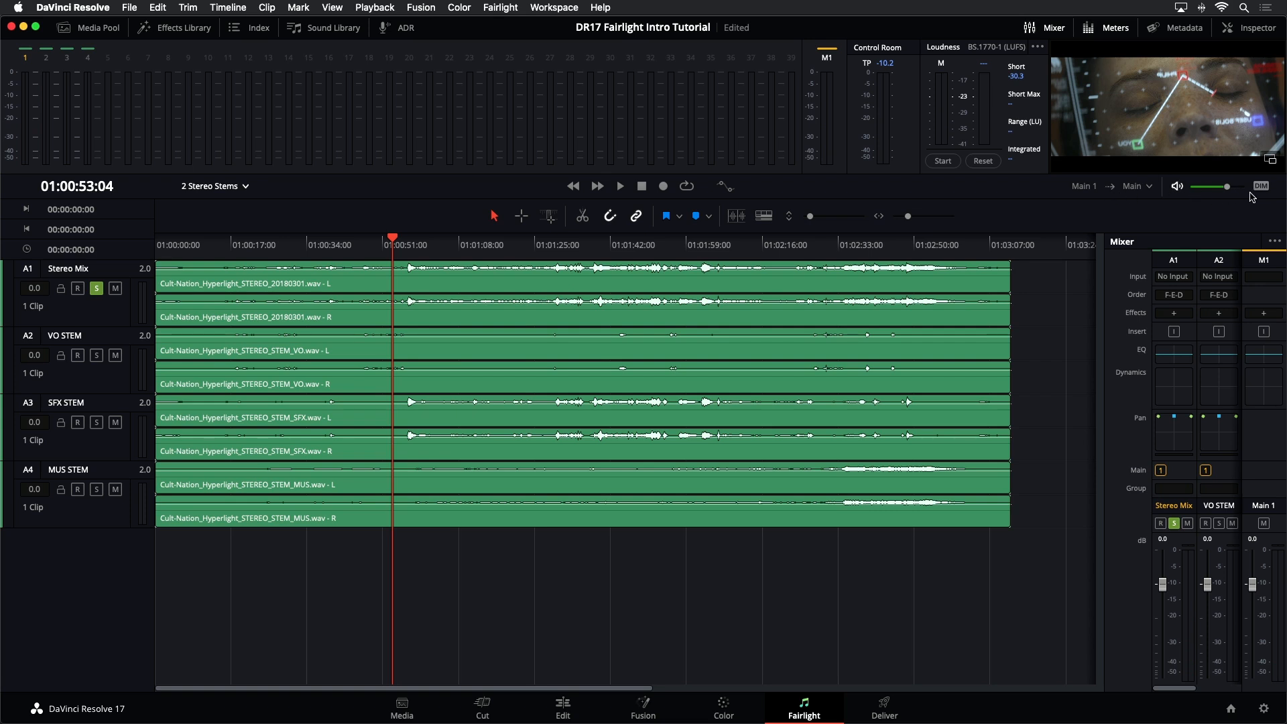
# Step: Try muting and unmuting the monitor output, and leave monitoring unmuted with DIM turned on
pyautogui.click(1175, 194)
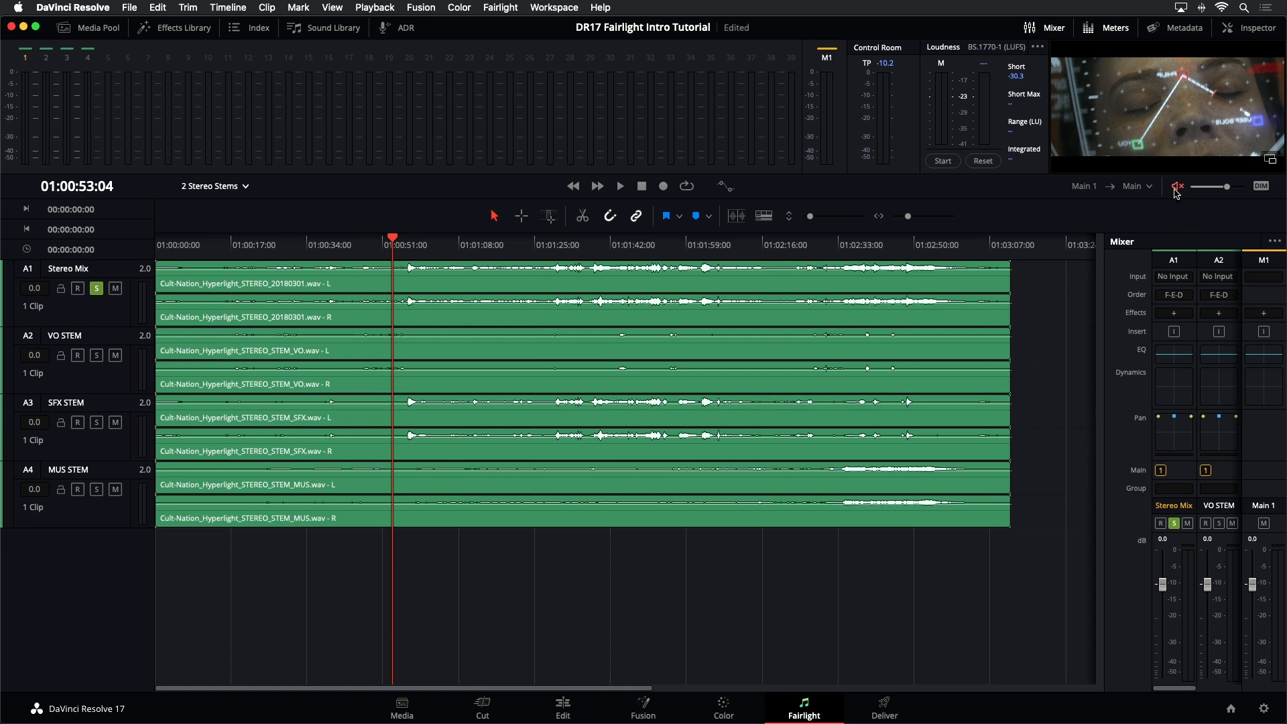
pyautogui.click(1174, 193)
pyautogui.moveTo(1228, 194)
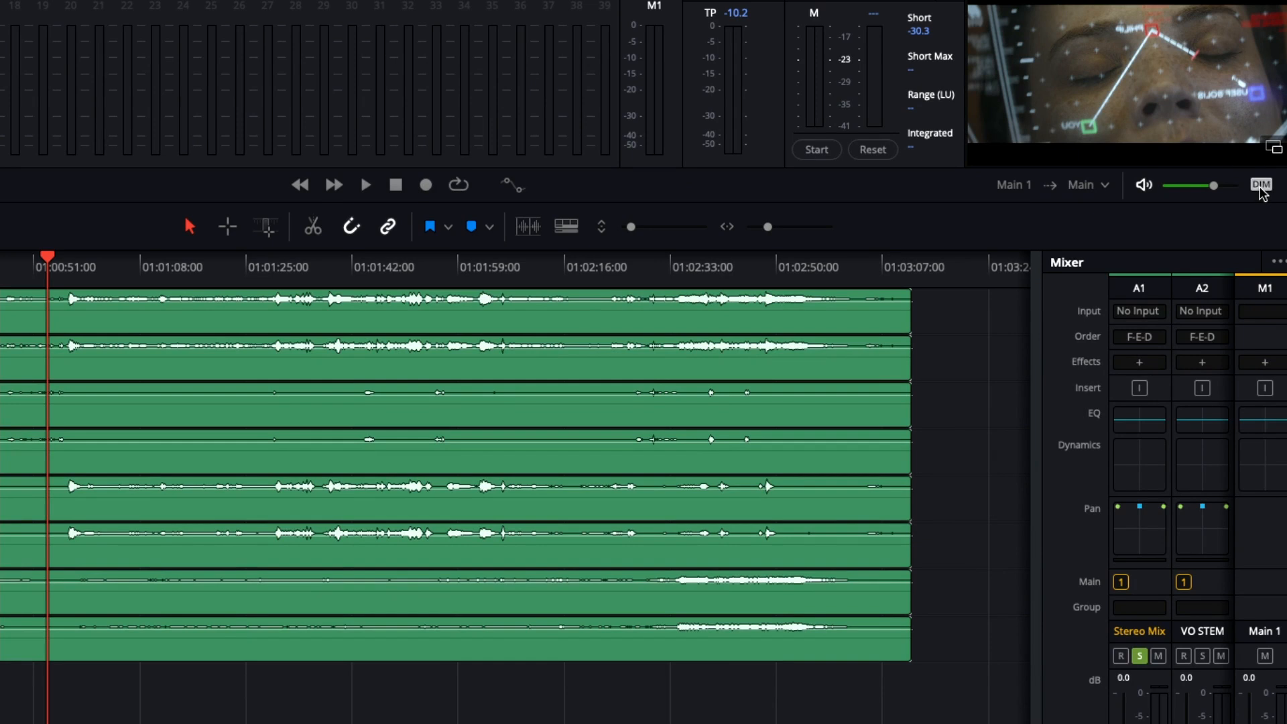
pyautogui.click(1260, 188)
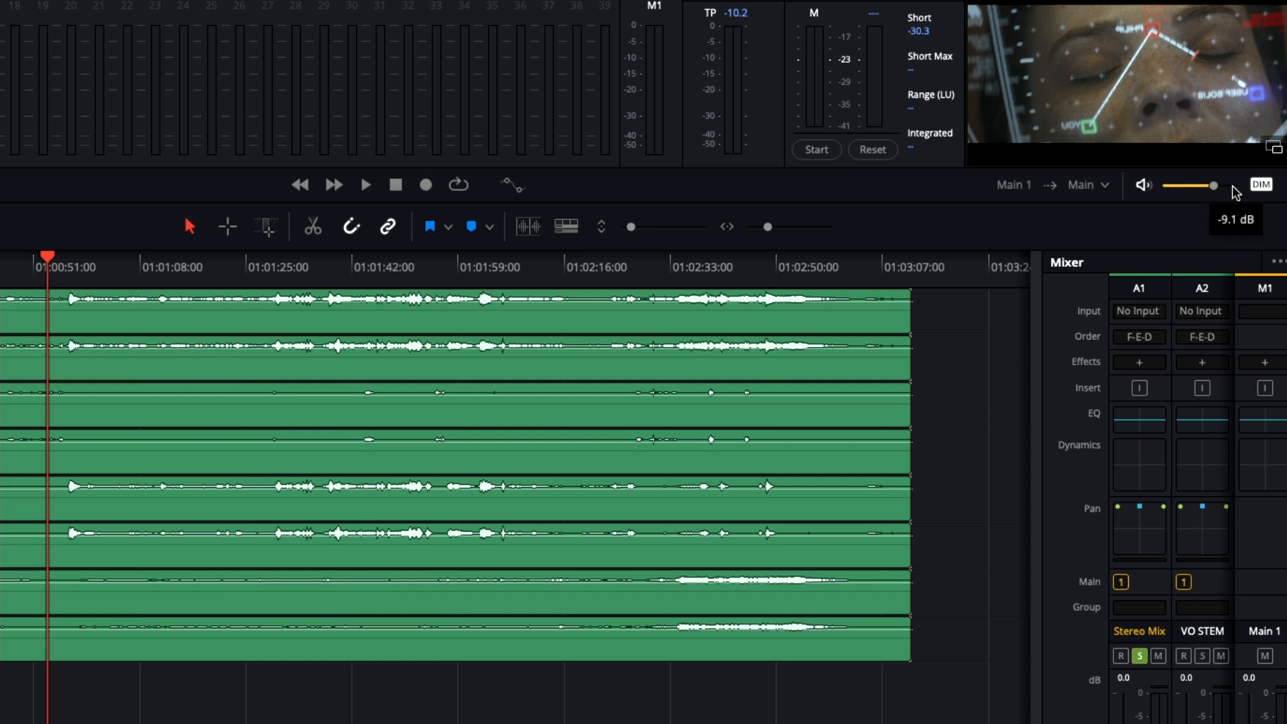
pyautogui.click(1260, 187)
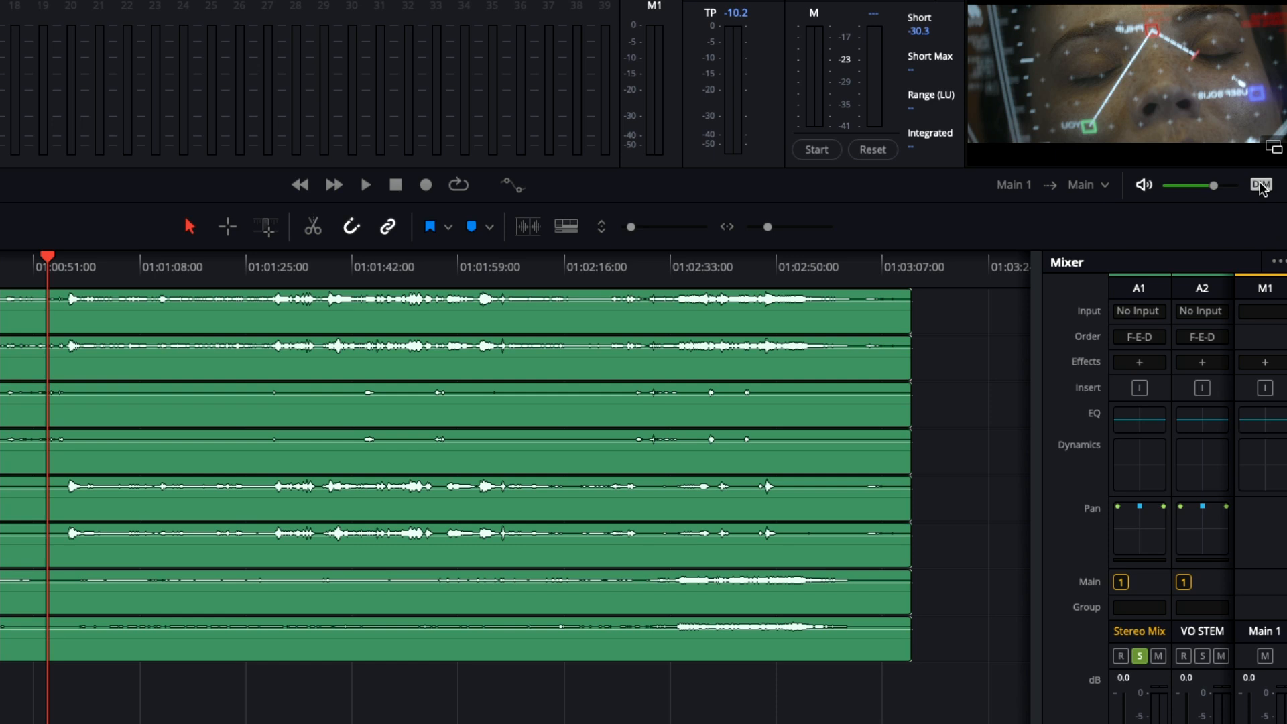
pyautogui.click(1259, 186)
pyautogui.click(1143, 187)
pyautogui.click(1143, 188)
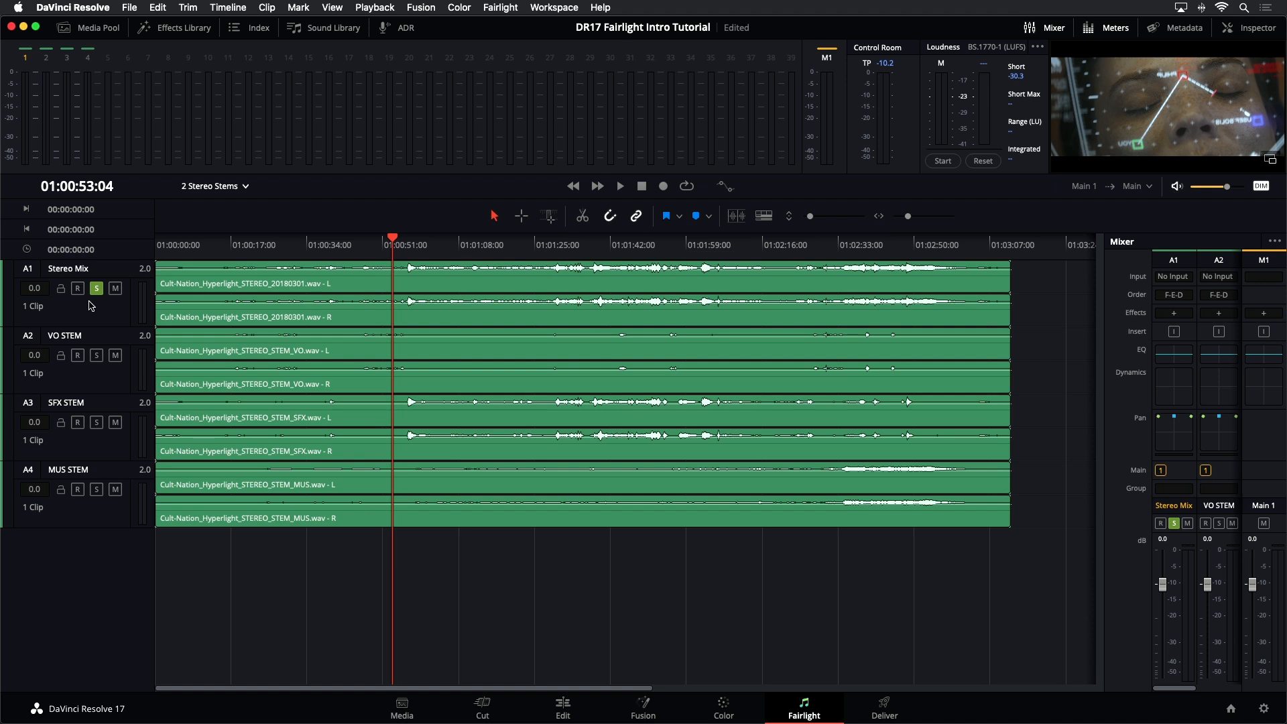
# Step: Make the Stereo Mix track slightly taller, then try enlarging all track heights, bring them back to a compact size and deselect the track
pyautogui.moveTo(104, 327)
pyautogui.mouseDown()
pyautogui.moveTo(120, 454)
pyautogui.moveTo(110, 330)
pyautogui.moveTo(137, 461)
pyautogui.moveTo(112, 329)
pyautogui.mouseUp()
pyautogui.click(113, 326)
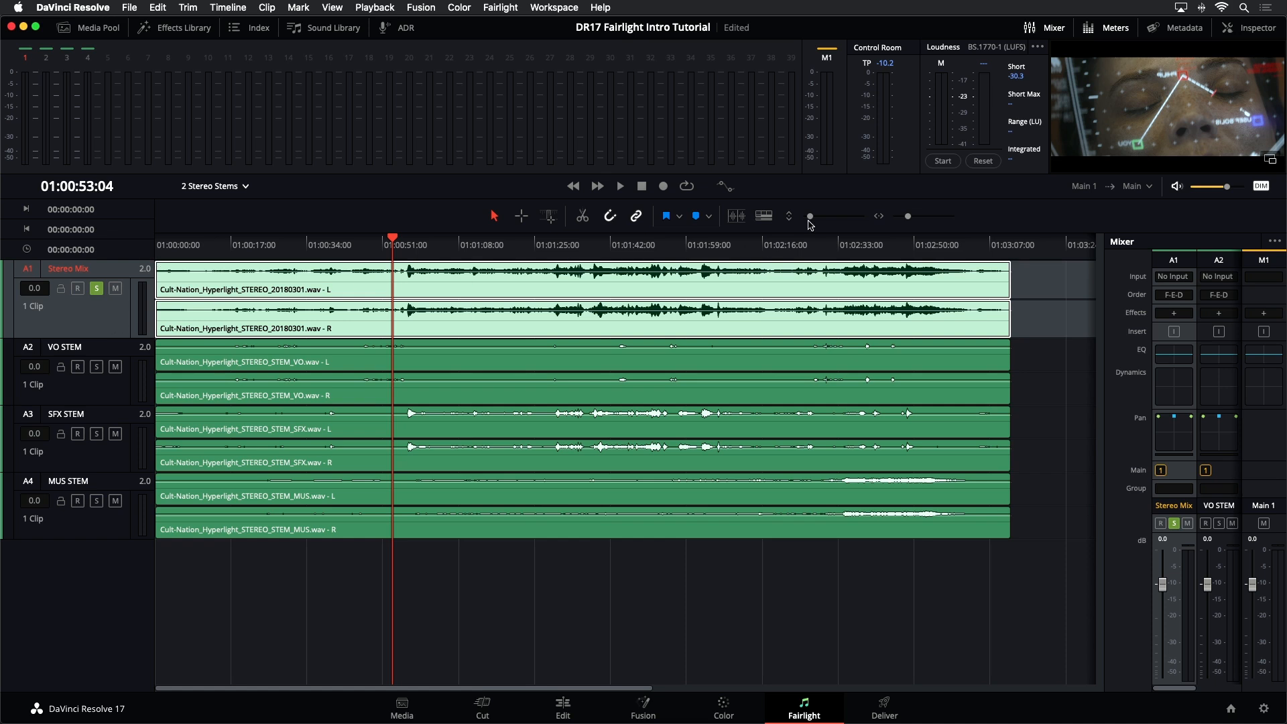
pyautogui.moveTo(811, 220); pyautogui.dragTo(823, 219)
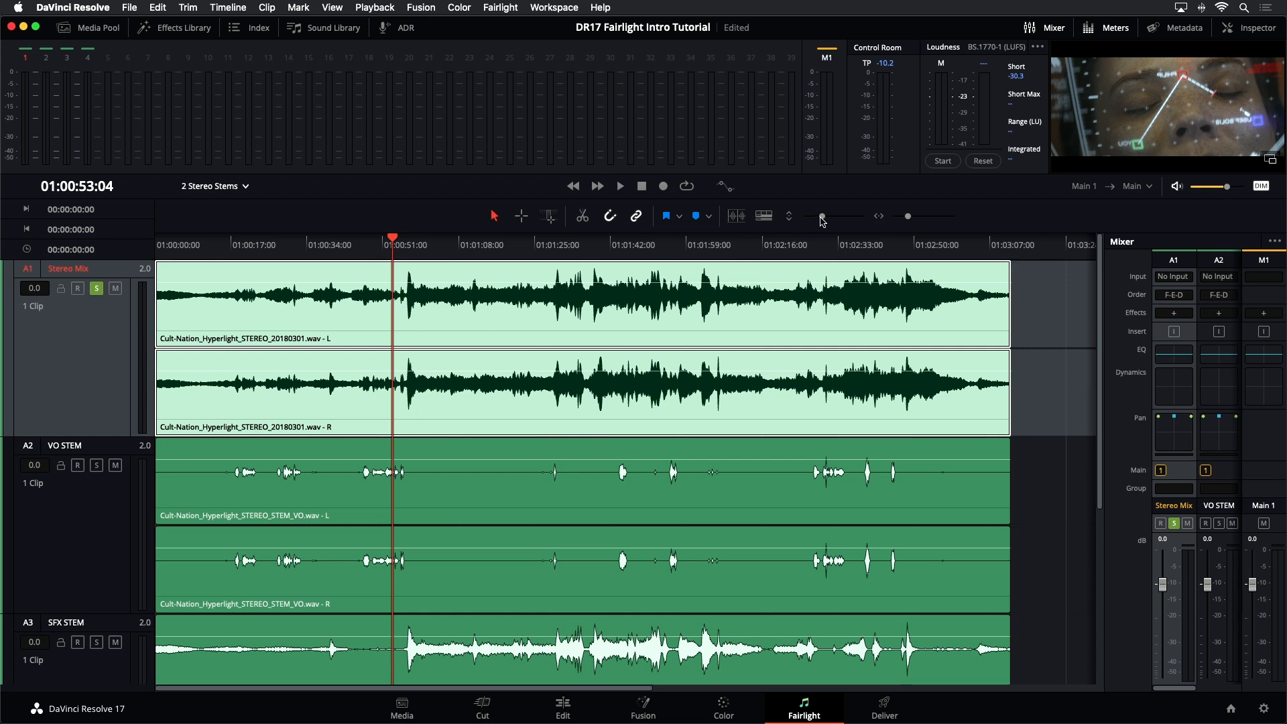
pyautogui.moveTo(823, 218); pyautogui.dragTo(812, 223)
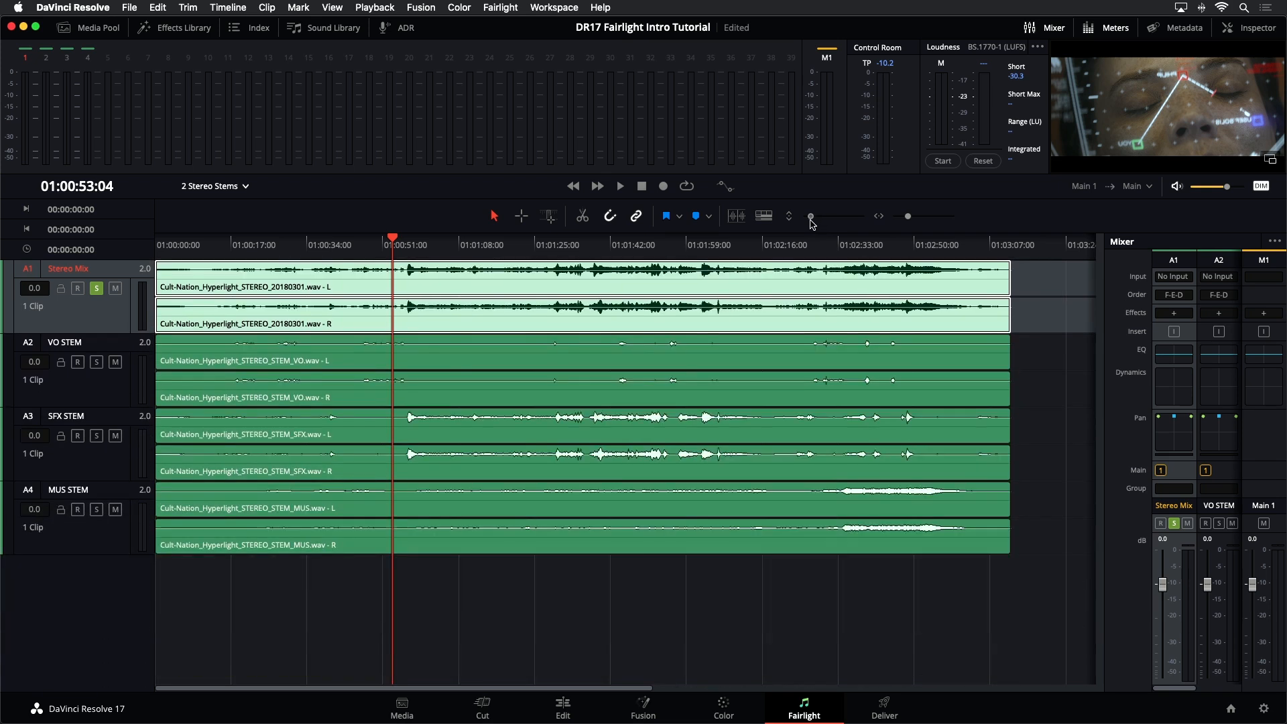
pyautogui.click(98, 313)
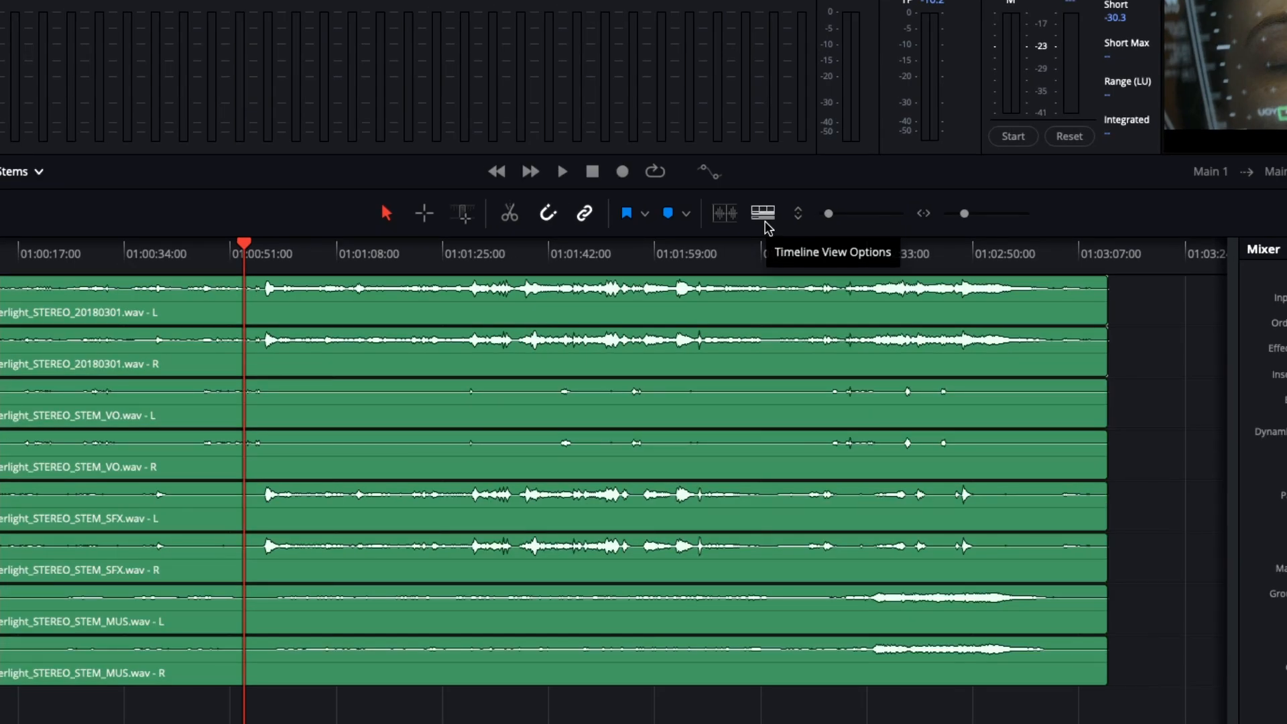
# Step: Compare the clips with and without the waveform border in the timeline view options, leaving the border turned off
pyautogui.click(765, 221)
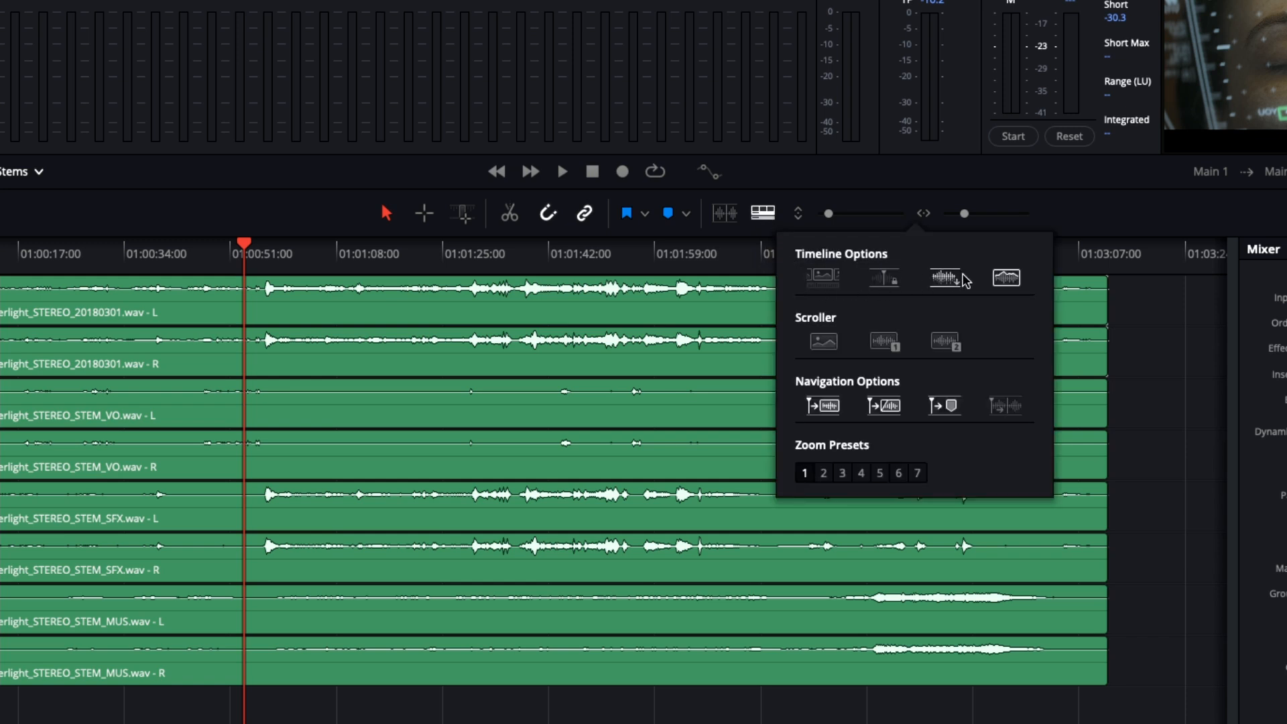
pyautogui.click(1007, 278)
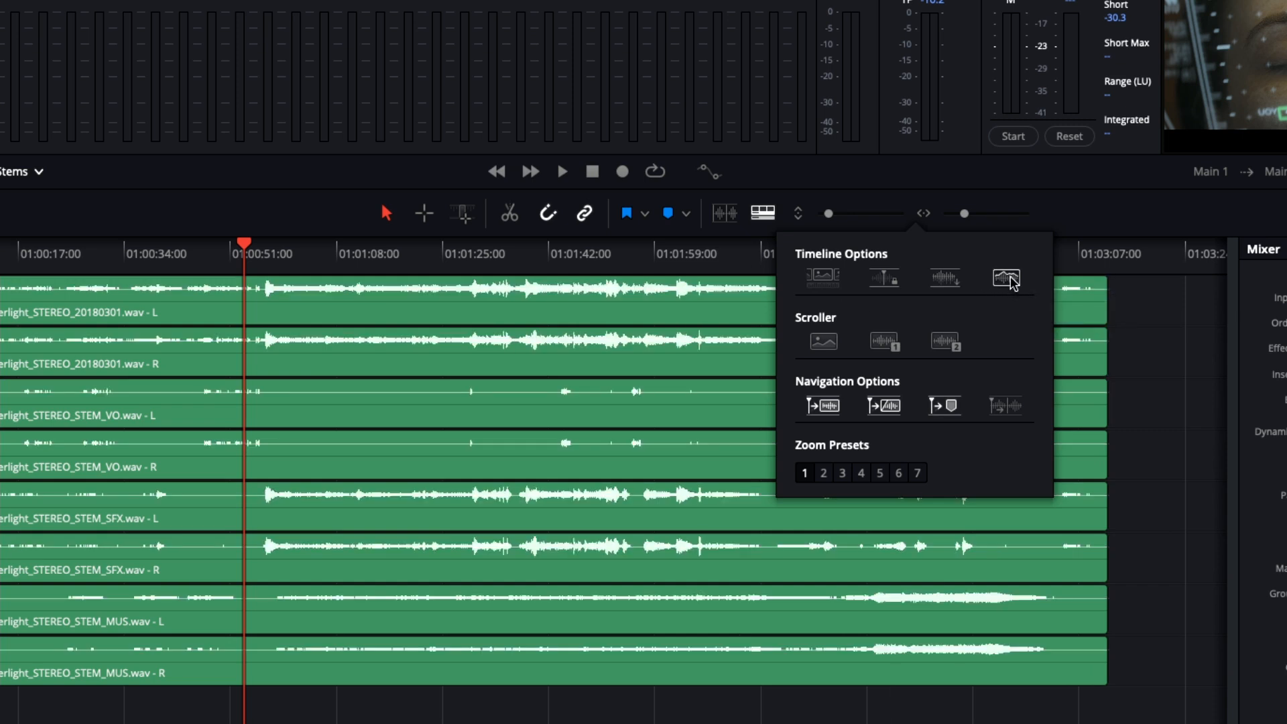
pyautogui.click(1007, 277)
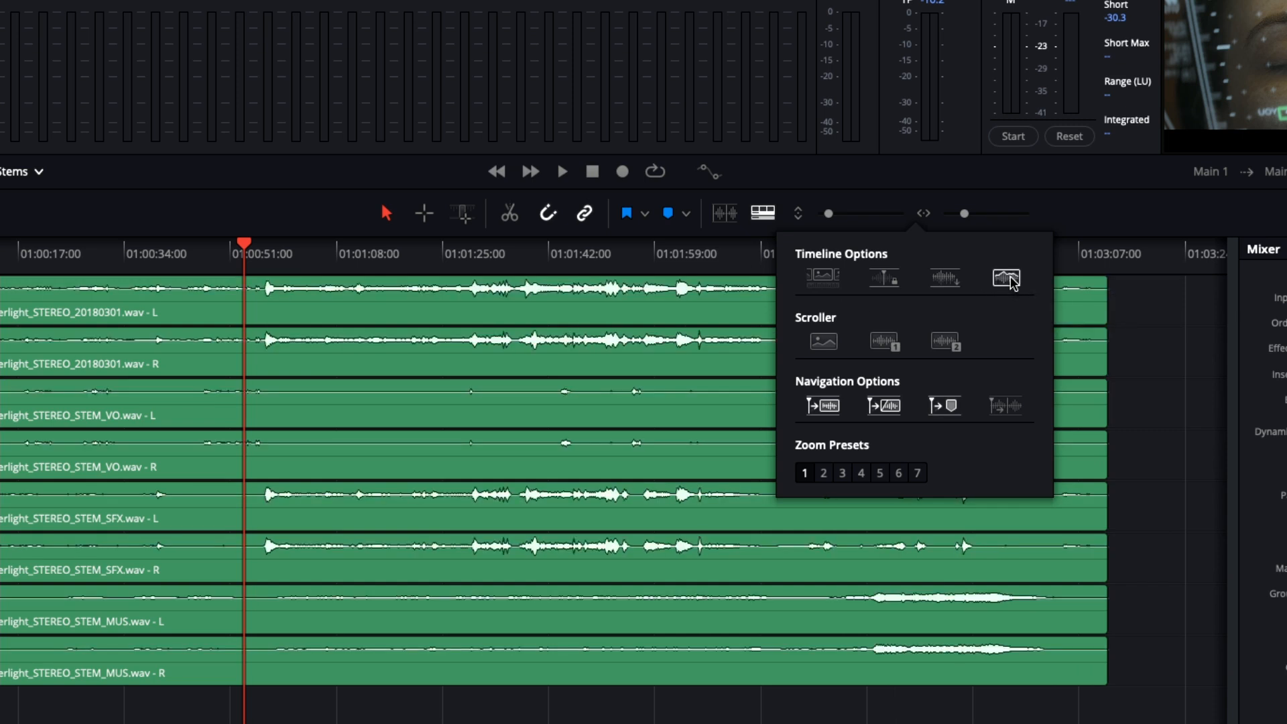
pyautogui.click(1010, 280)
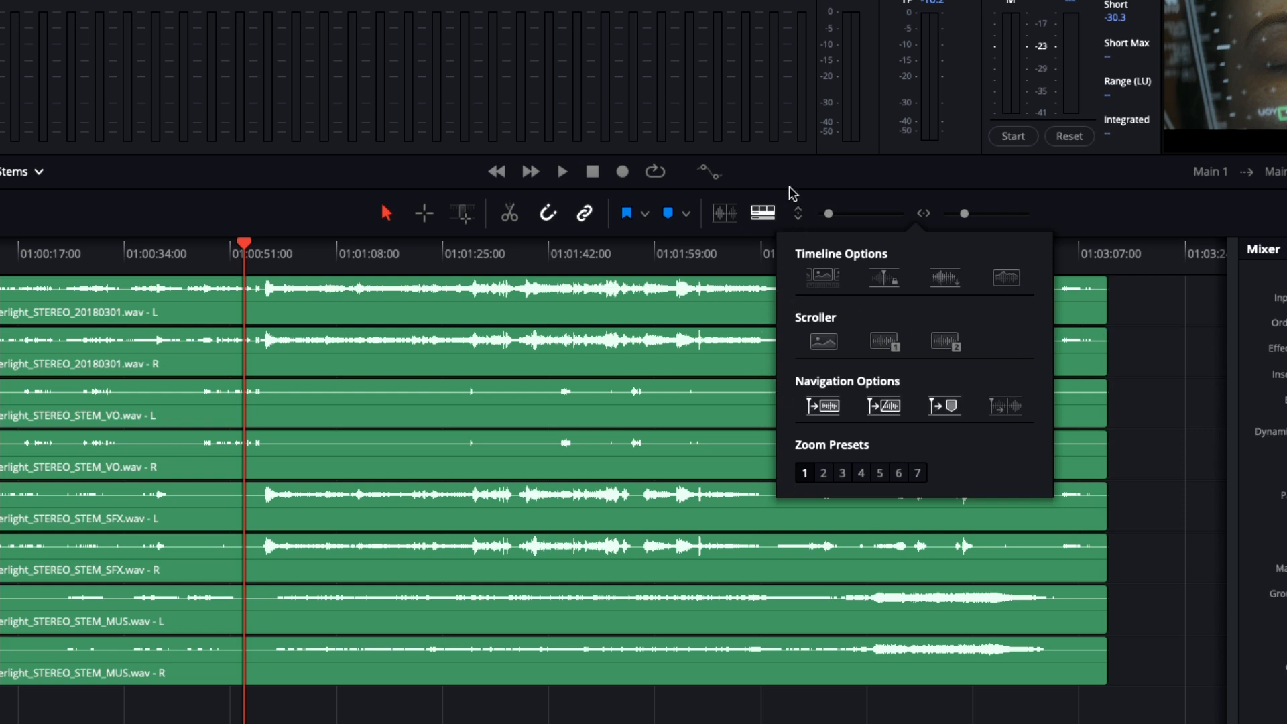
# Step: Close the view options, move the playhead to 01:02:15:12 and play the soloed Stereo Mix for about two seconds
pyautogui.click(758, 258)
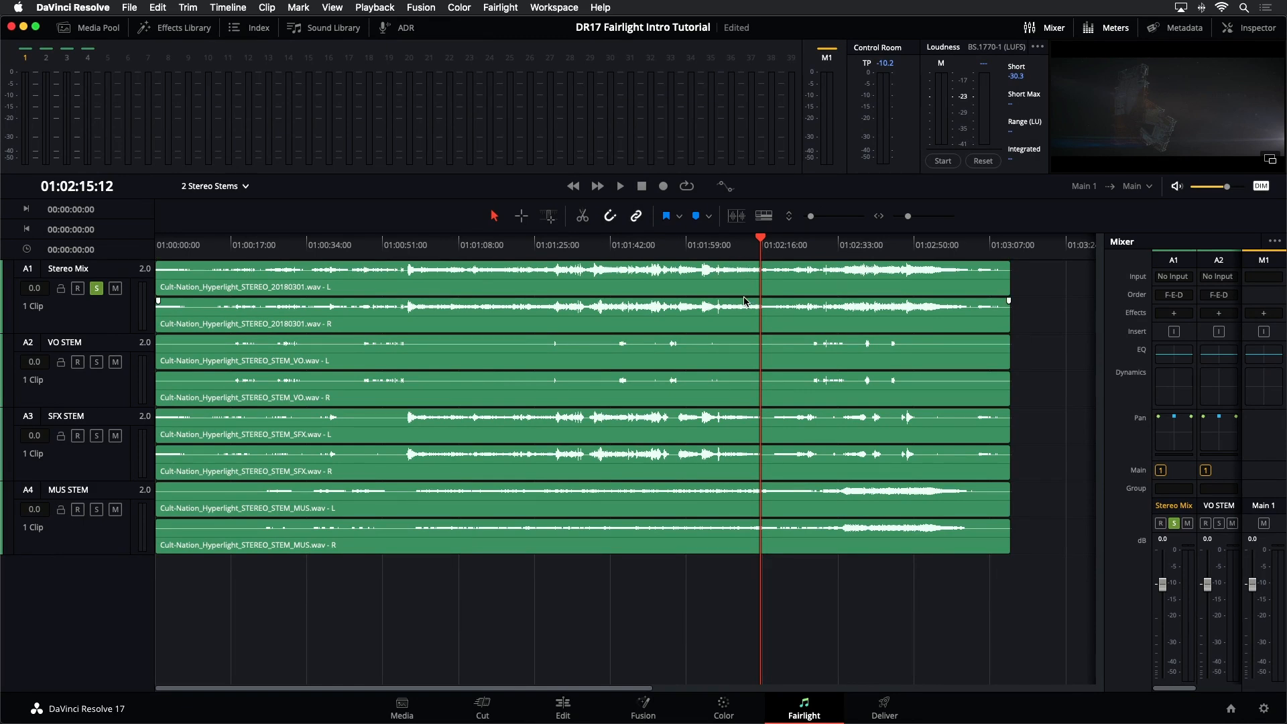
pyautogui.press('space')
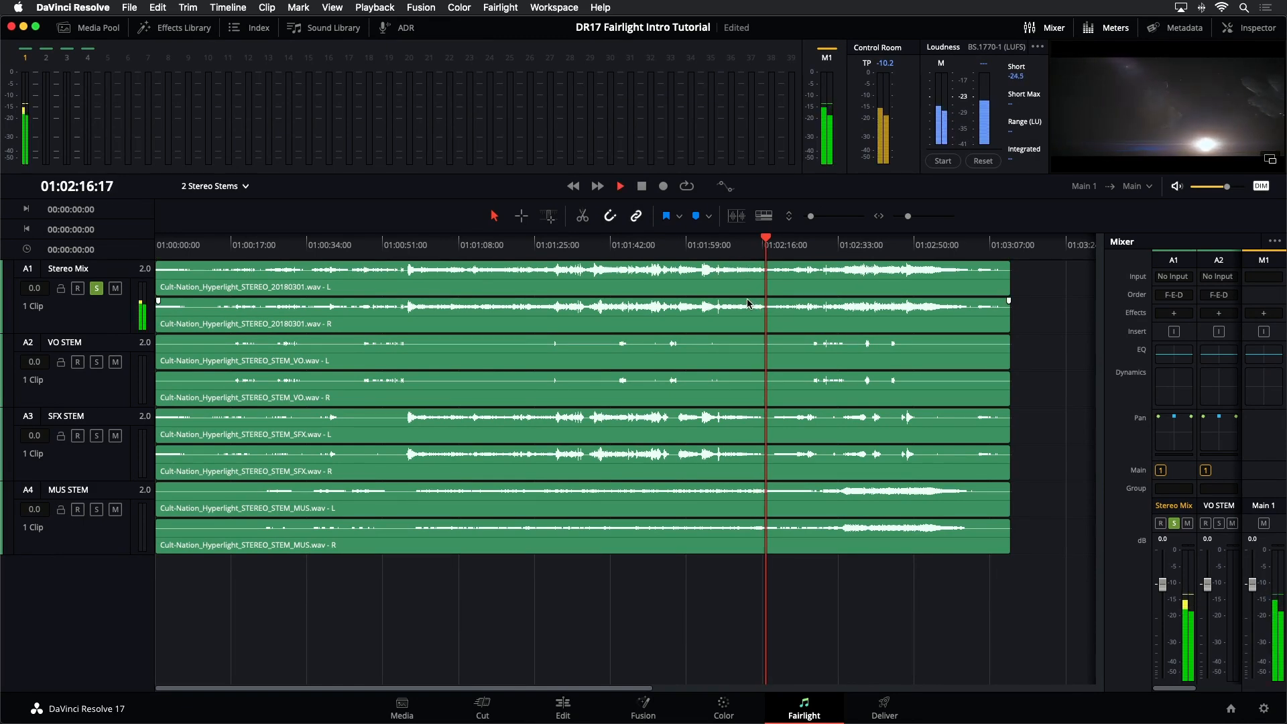
pyautogui.press('space')
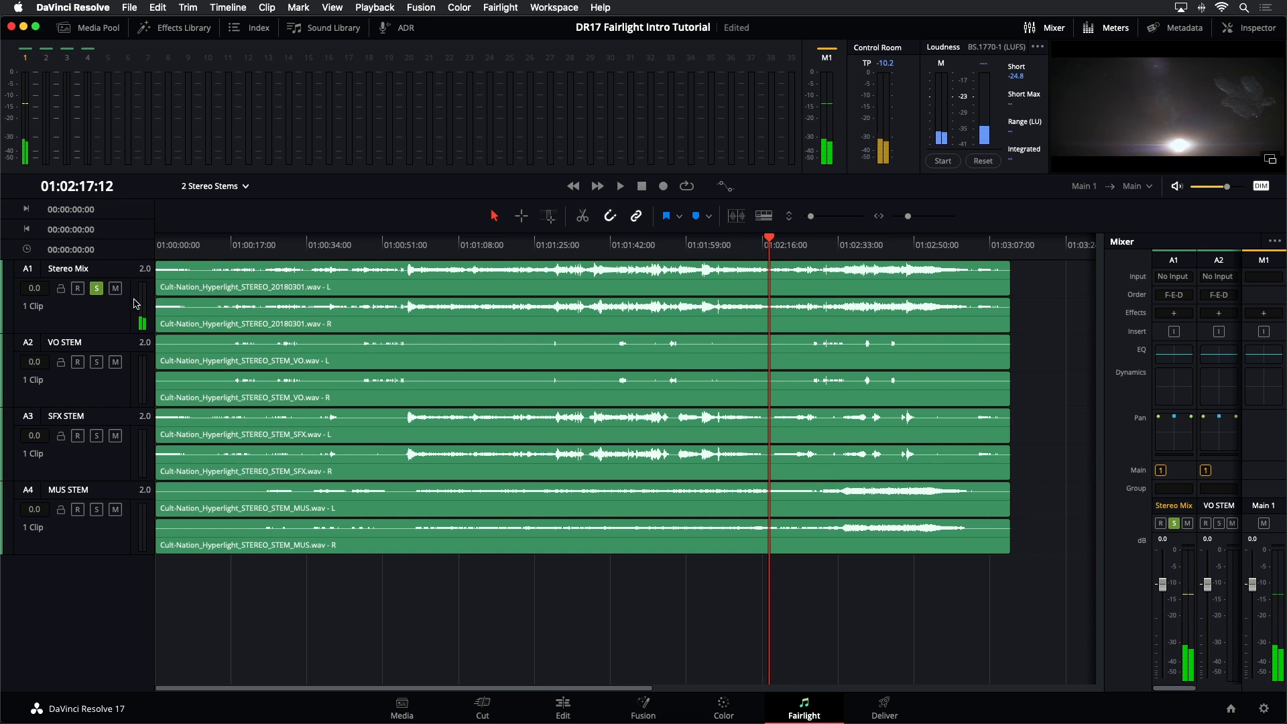
# Step: Turn off solo on the Stereo Mix track, mute the VO, SFX and MUS stem tracks, and save the project
pyautogui.click(96, 288)
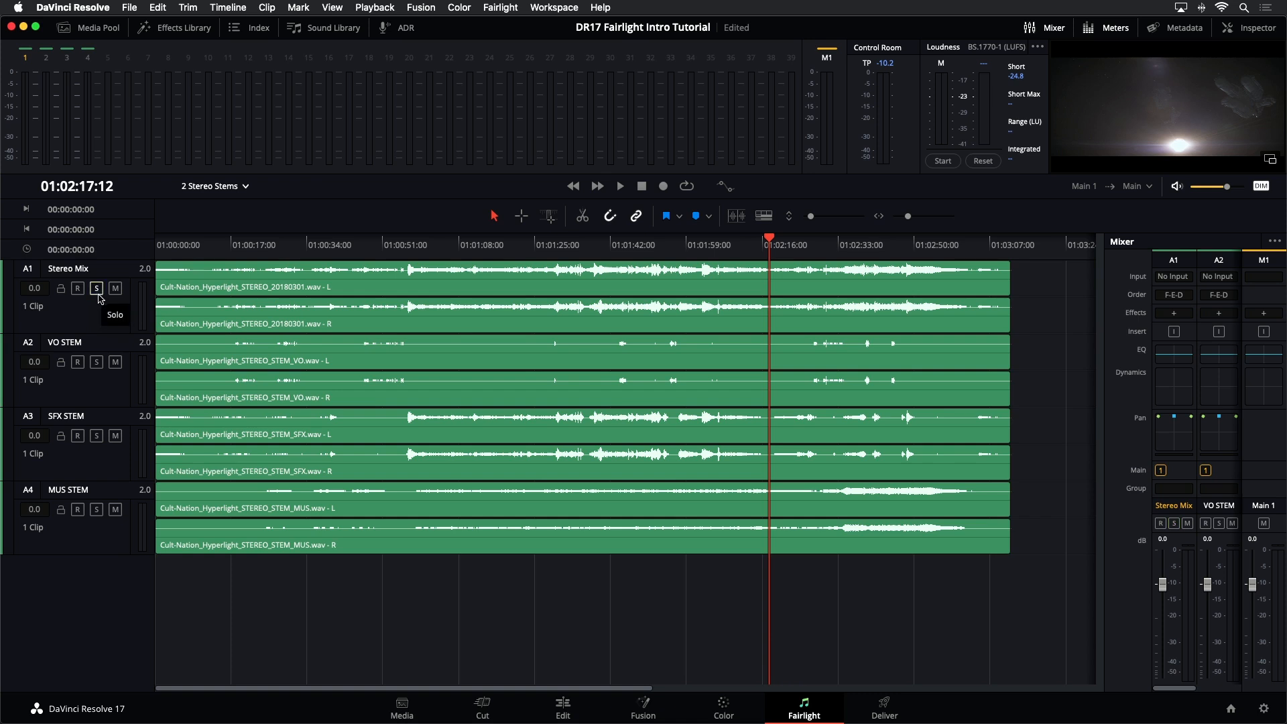
pyautogui.click(115, 362)
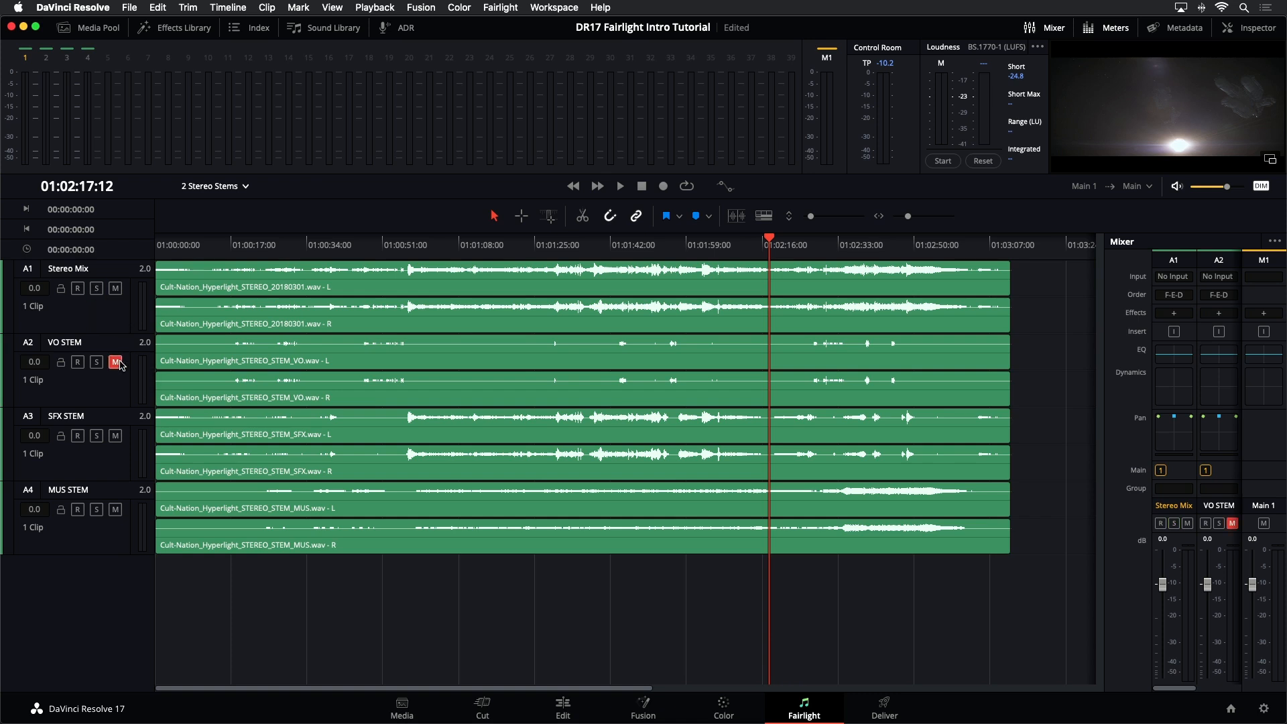
pyautogui.press('cmd+s')
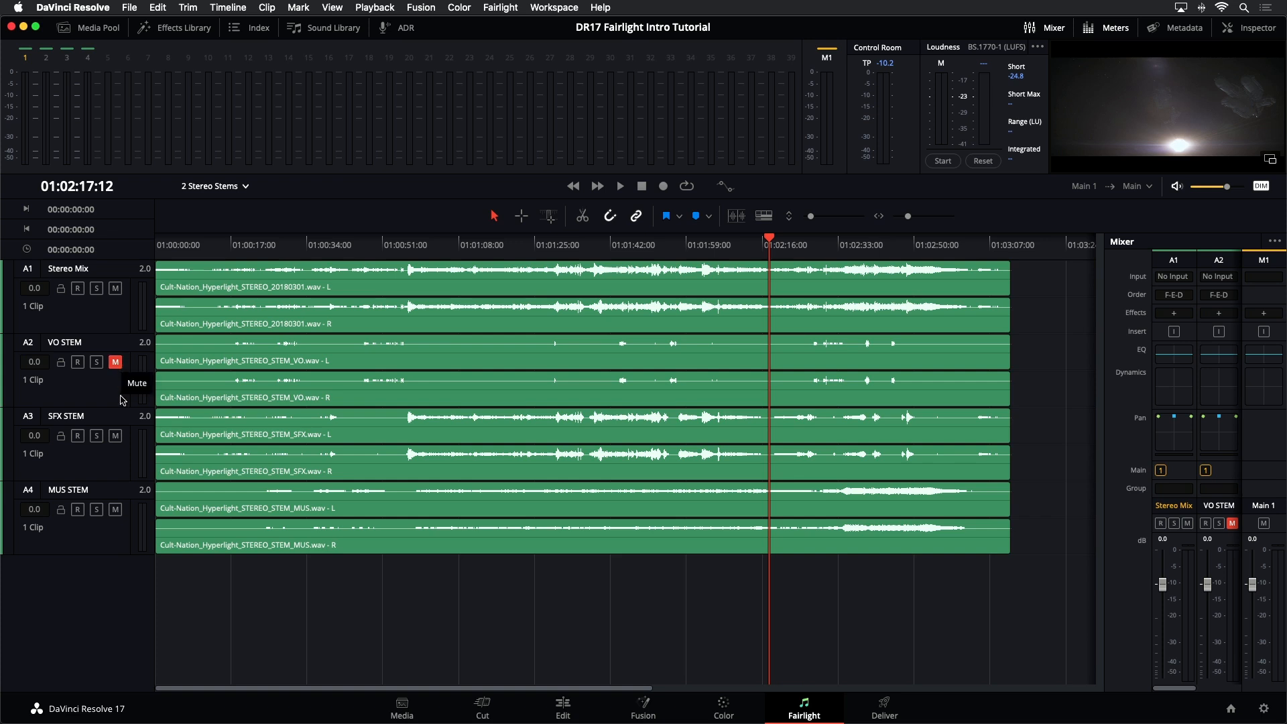
pyautogui.click(116, 436)
pyautogui.click(115, 509)
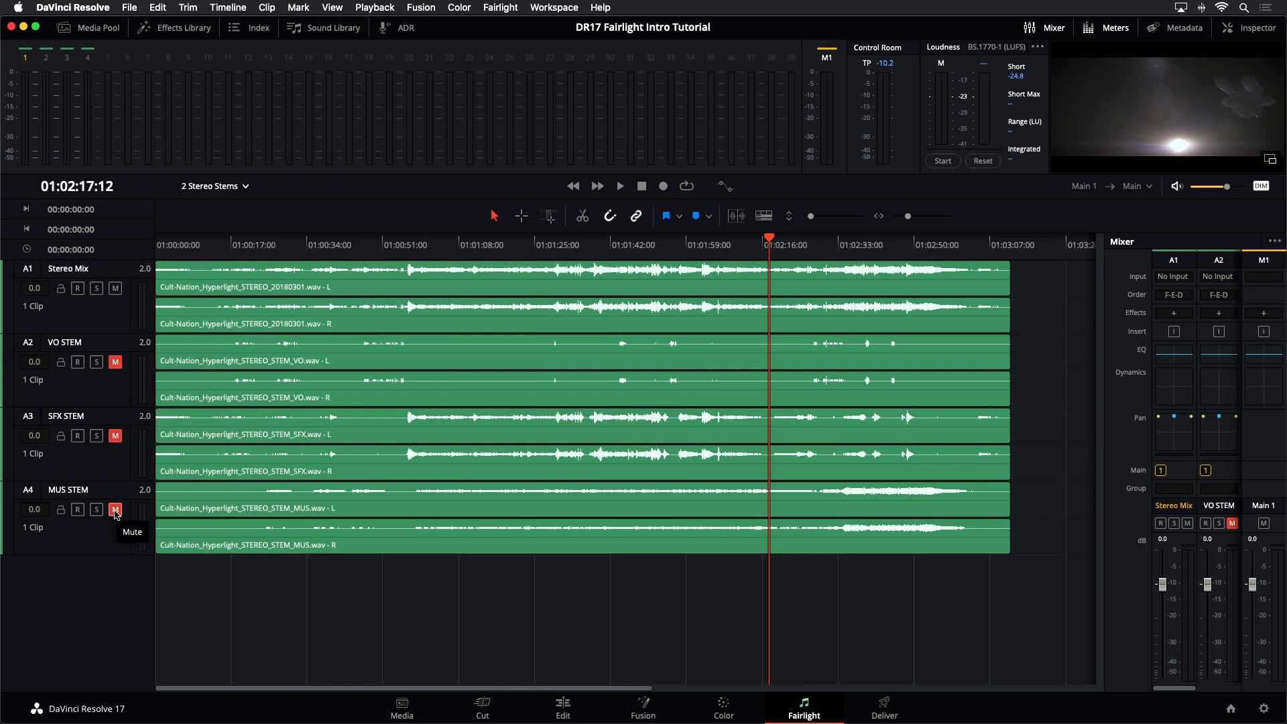
# Step: Toggle the mutes across the VO, SFX and MUS stem tracks together, leaving all three unmuted
pyautogui.moveTo(115, 382); pyautogui.dragTo(117, 517)
pyautogui.click(118, 516)
pyautogui.click(116, 362)
pyautogui.moveTo(105, 431); pyautogui.dragTo(114, 522)
# Step: Try soloing the VO, SFX and MUS stem tracks together, clearing all three solos at the end
pyautogui.click(98, 362)
pyautogui.moveTo(96, 436); pyautogui.dragTo(97, 509)
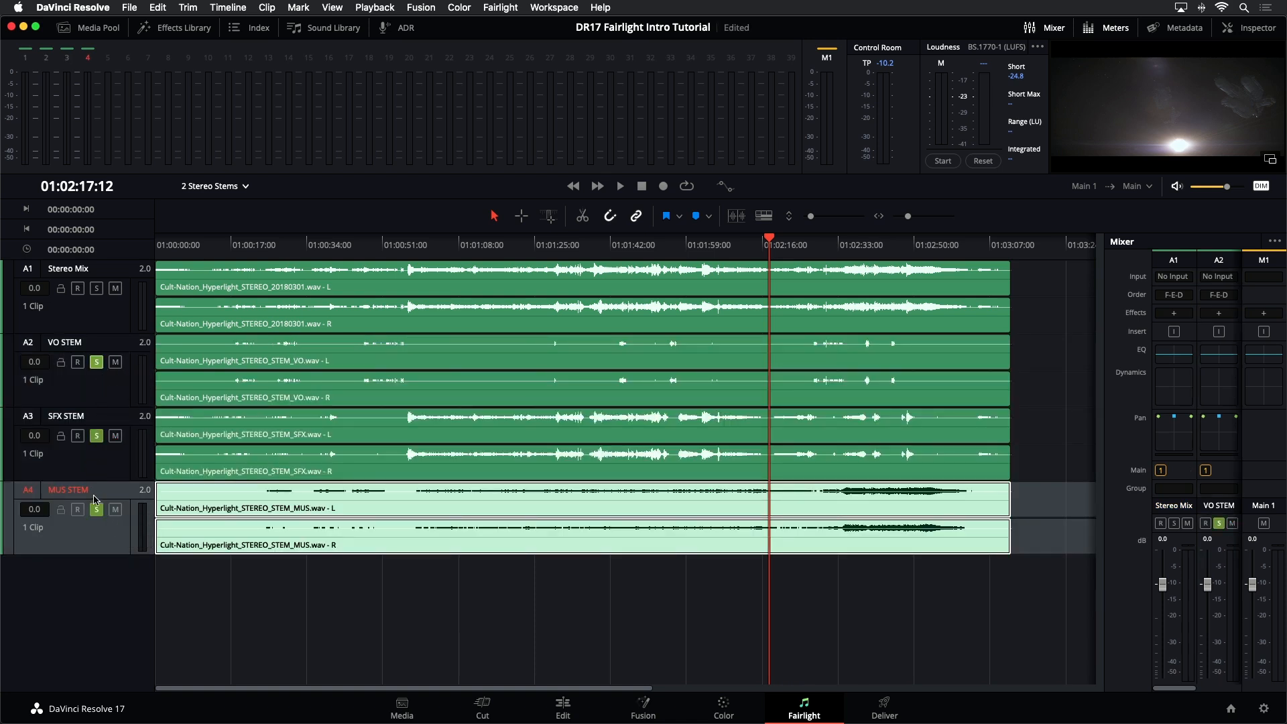
pyautogui.click(97, 370)
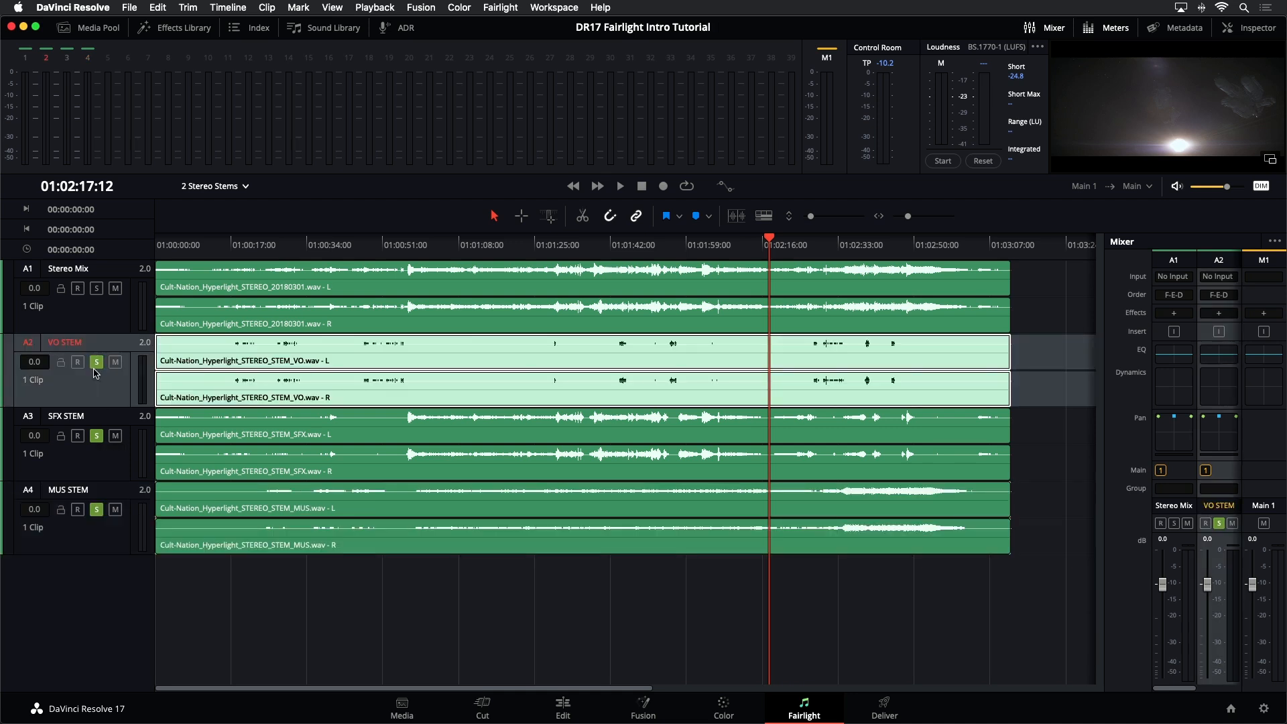
pyautogui.moveTo(97, 364); pyautogui.dragTo(101, 533)
pyautogui.click(104, 540)
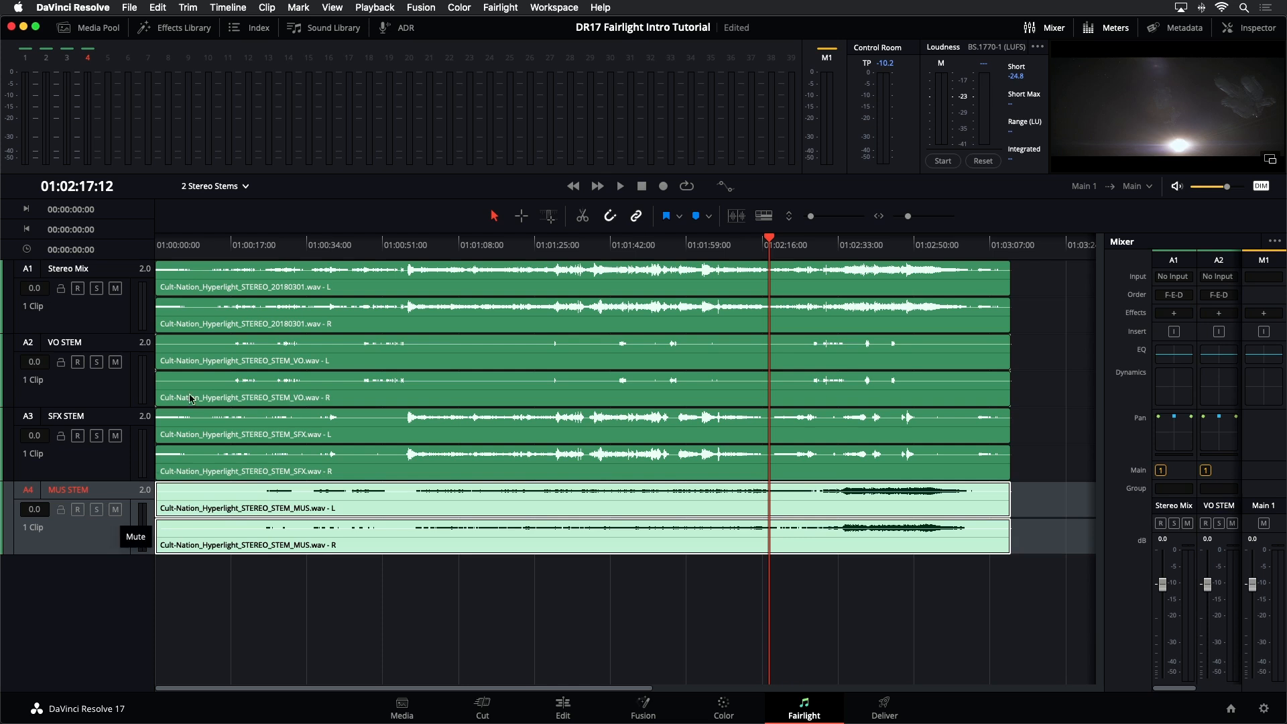
# Step: Turn off DIM for the monitor output and move the playhead to 01:00:35:17
pyautogui.click(1260, 188)
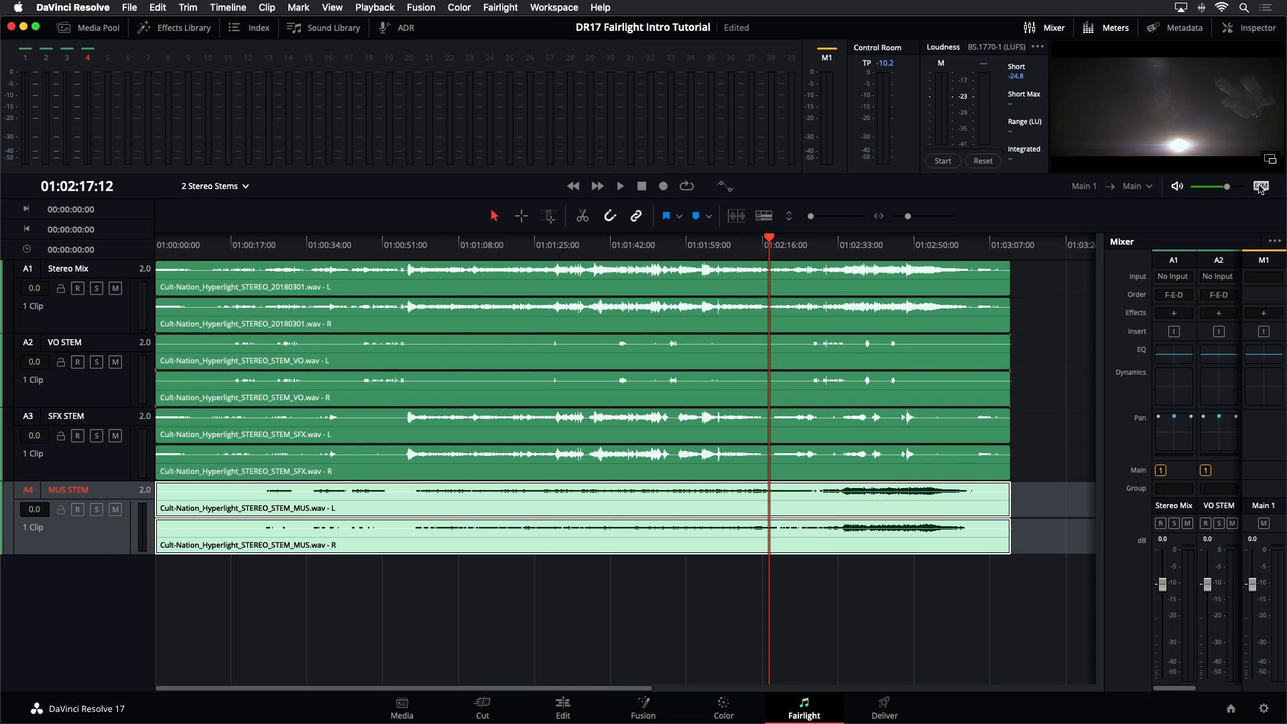
pyautogui.click(314, 242)
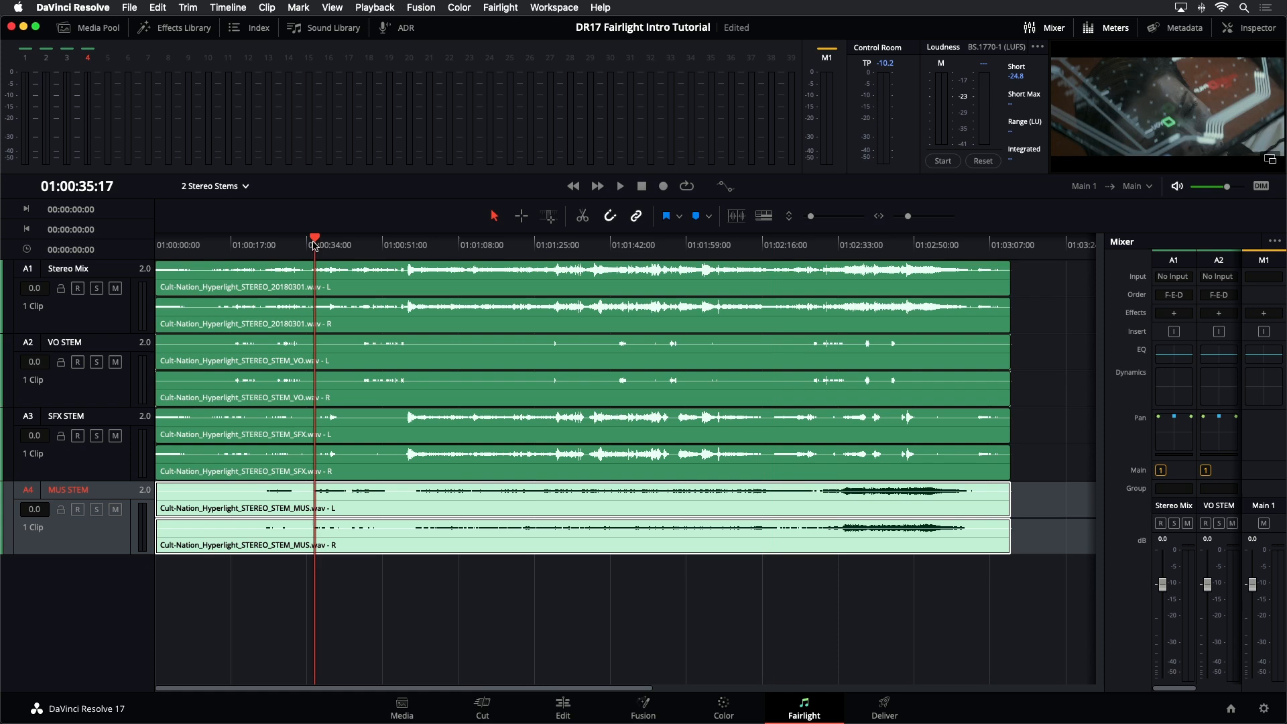
# Step: Solo the Stereo Mix track, mute the VO, SFX and MUS stem tracks, and select the Stereo Mix track
pyautogui.click(96, 289)
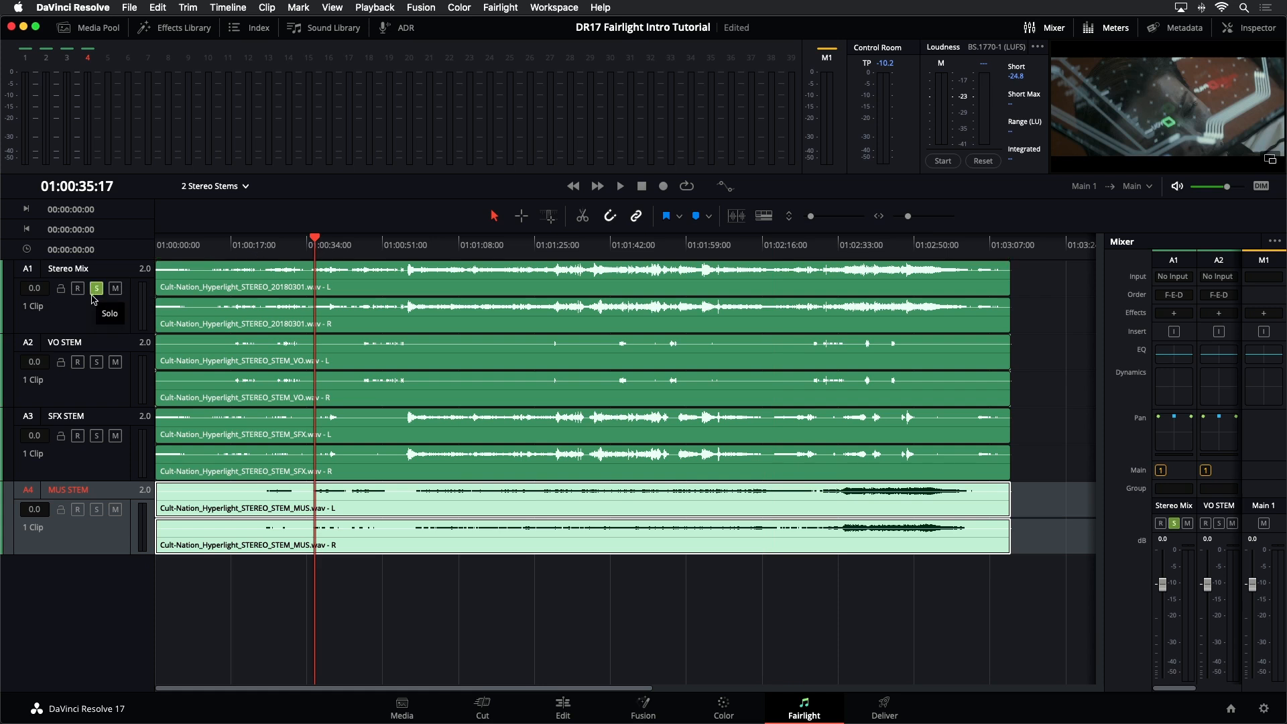
pyautogui.click(115, 362)
pyautogui.click(116, 435)
pyautogui.click(115, 509)
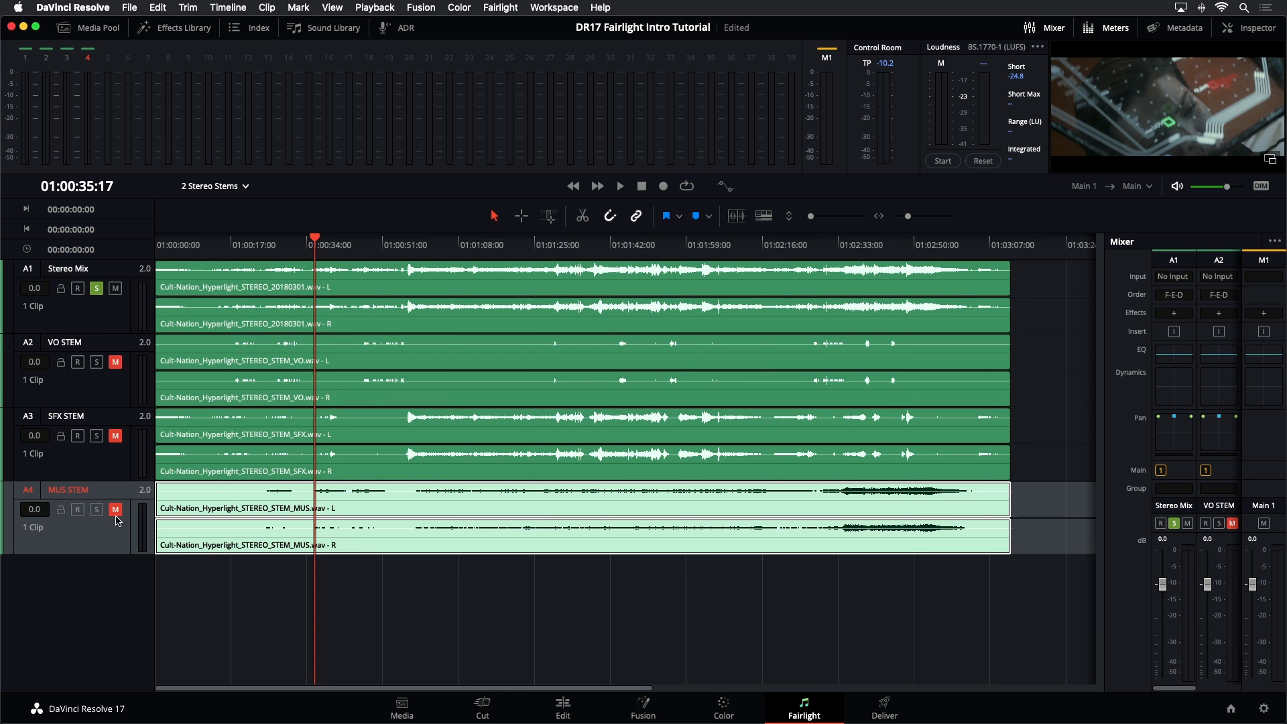
pyautogui.click(110, 329)
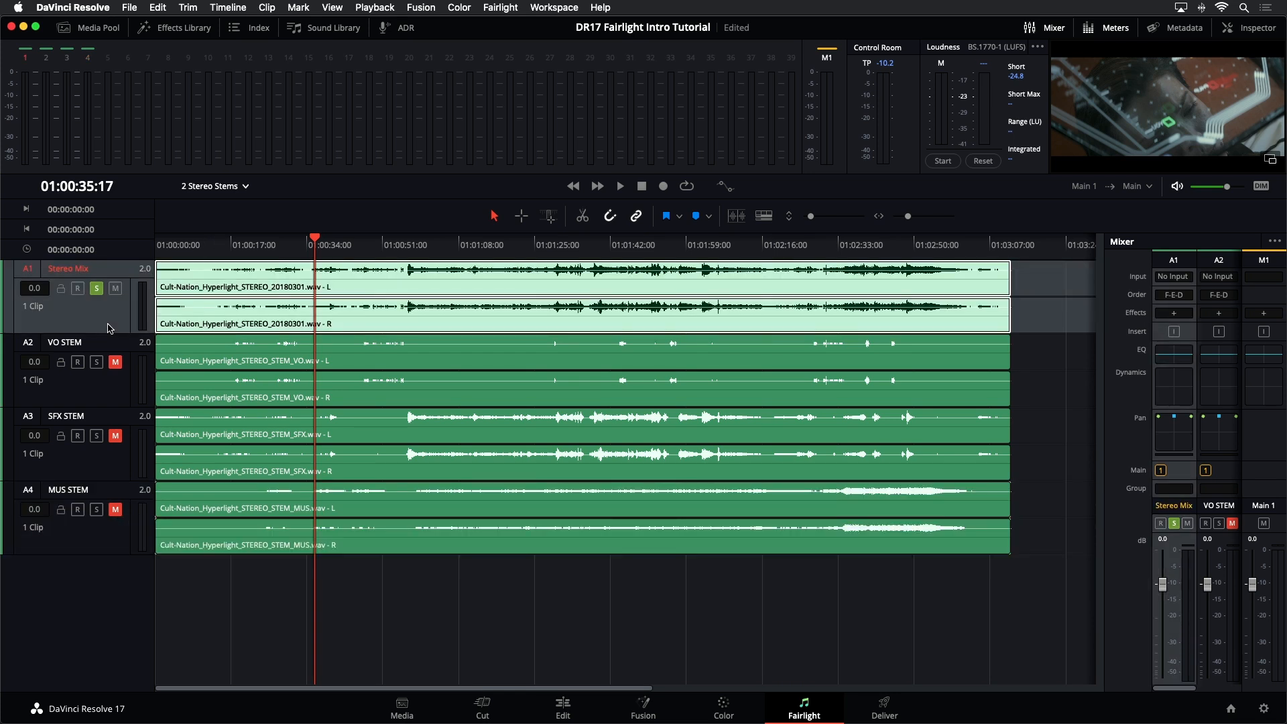
# Step: Start playback, clear the Stereo Mix solo, unmute VO STEM and briefly mute Stereo Mix to compare the two tracks
pyautogui.press('space')
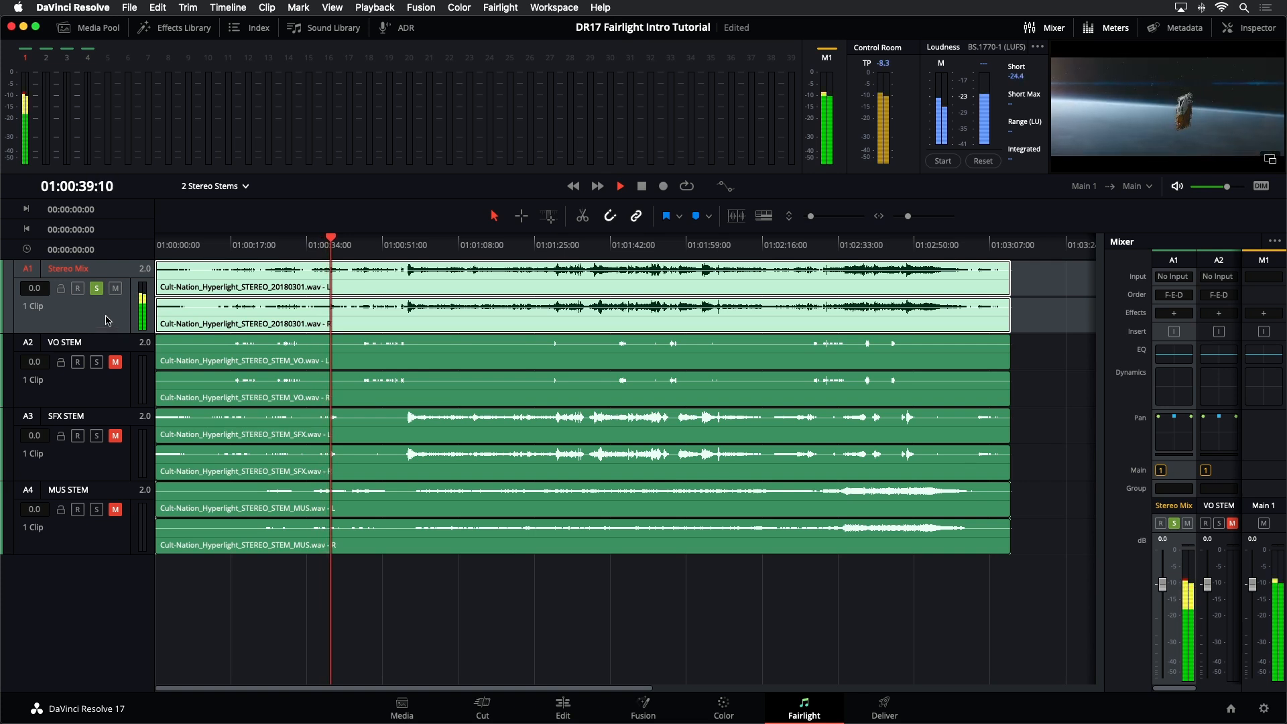
pyautogui.click(95, 287)
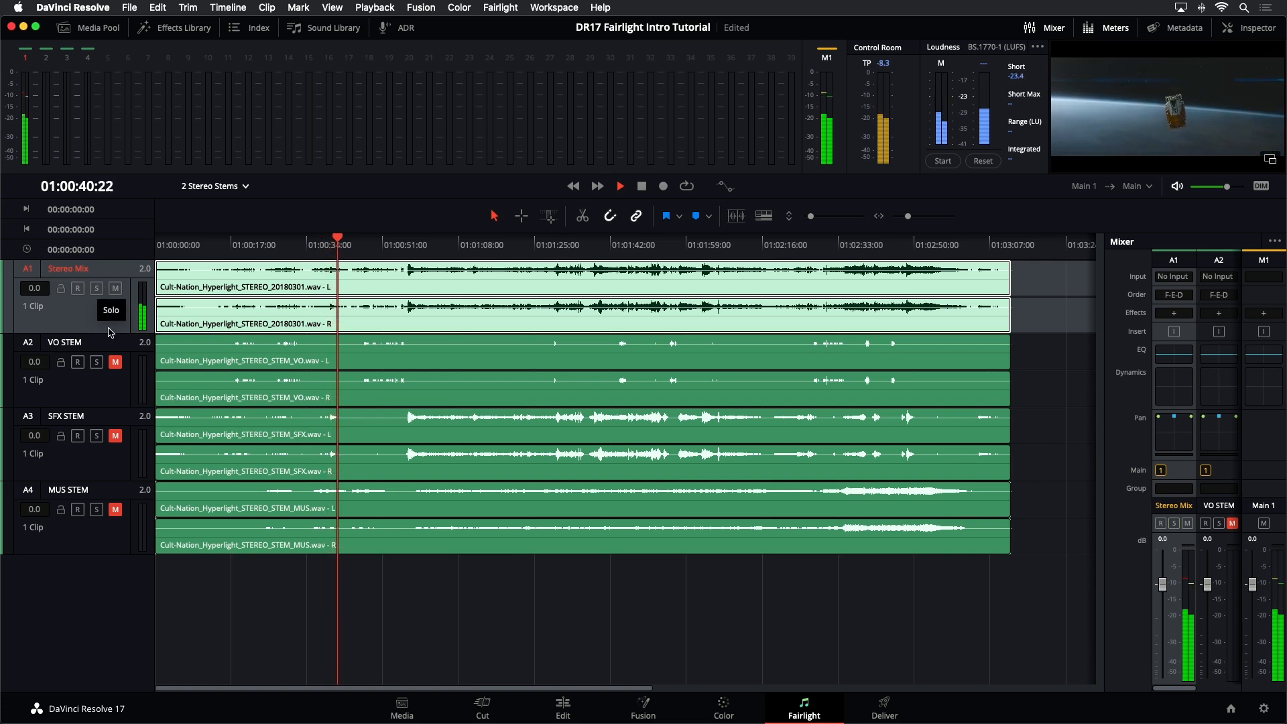
pyautogui.click(116, 362)
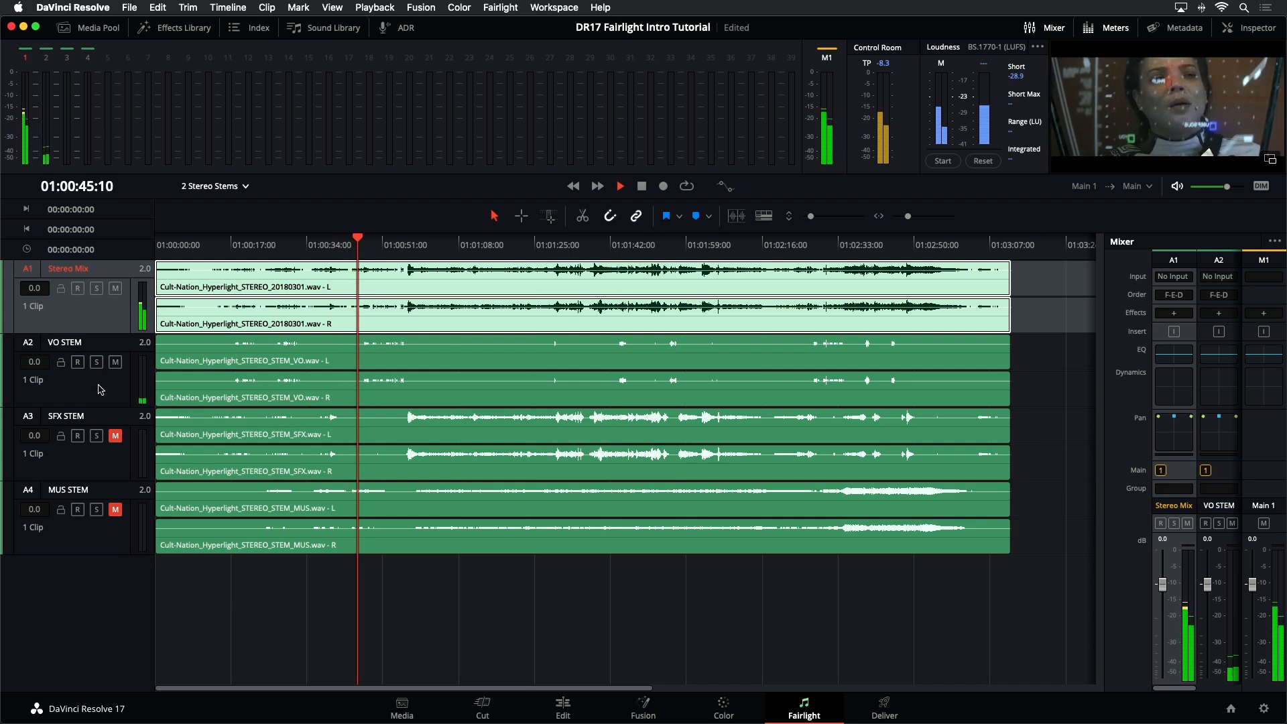
pyautogui.click(115, 287)
pyautogui.click(115, 287)
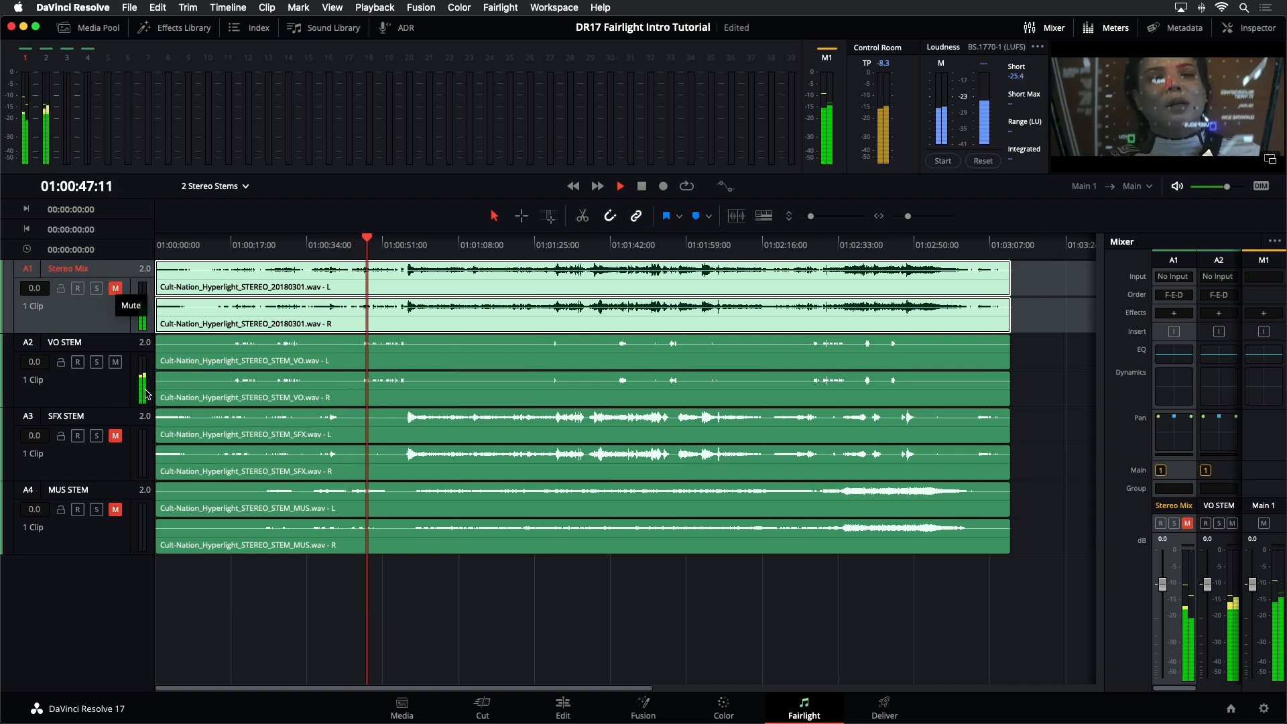
# Step: Solo the VO, SFX and MUS stem tracks one after another during playback, unmuting SFX STEM and MUS STEM
pyautogui.click(98, 365)
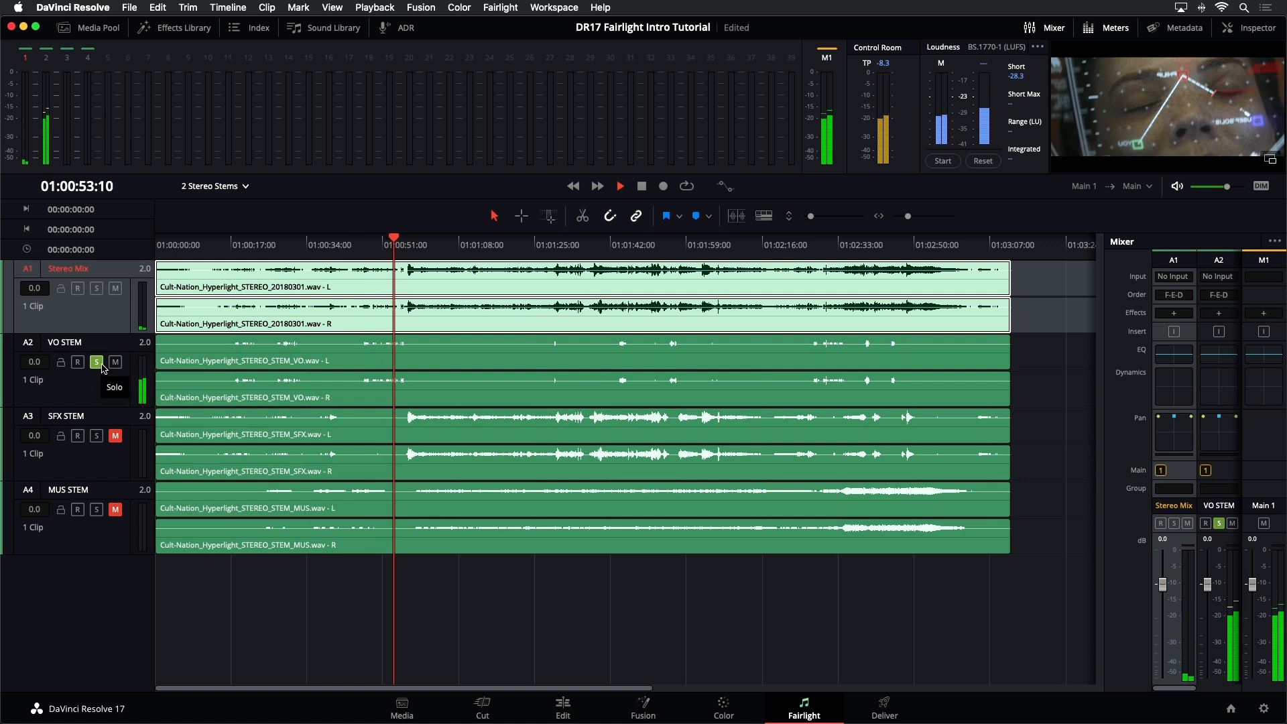
pyautogui.click(97, 435)
pyautogui.click(116, 436)
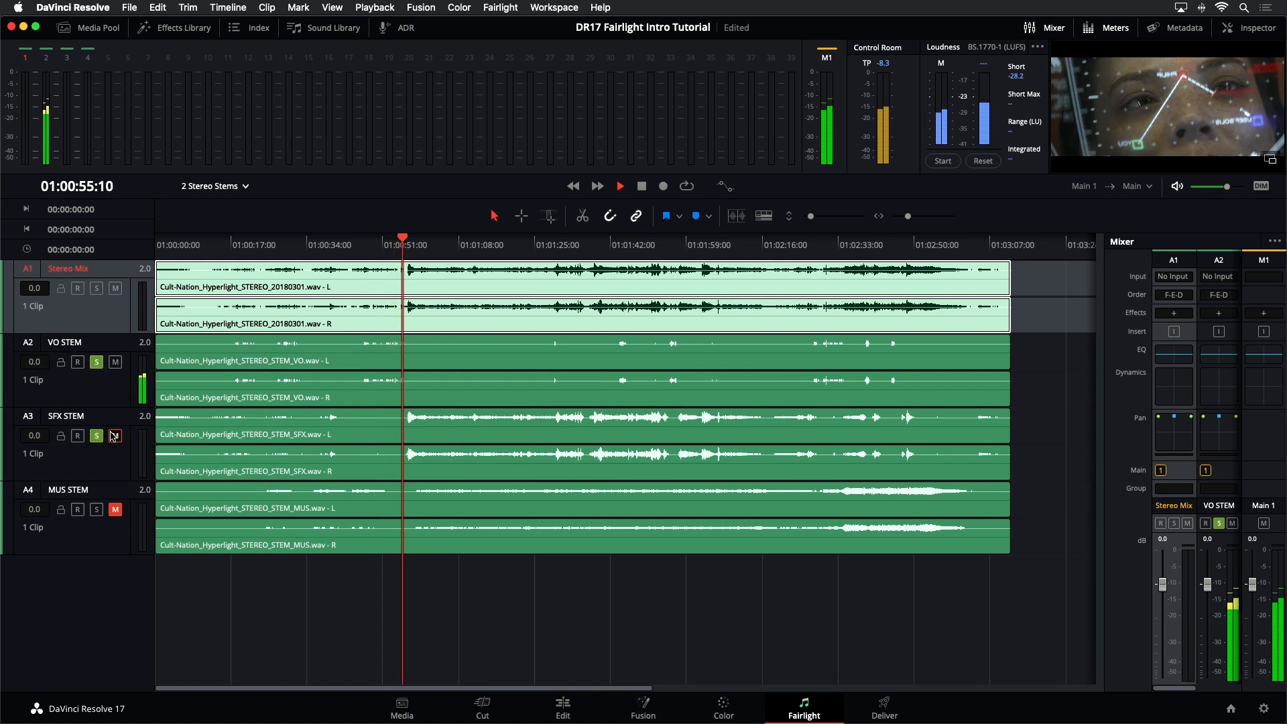
pyautogui.click(97, 510)
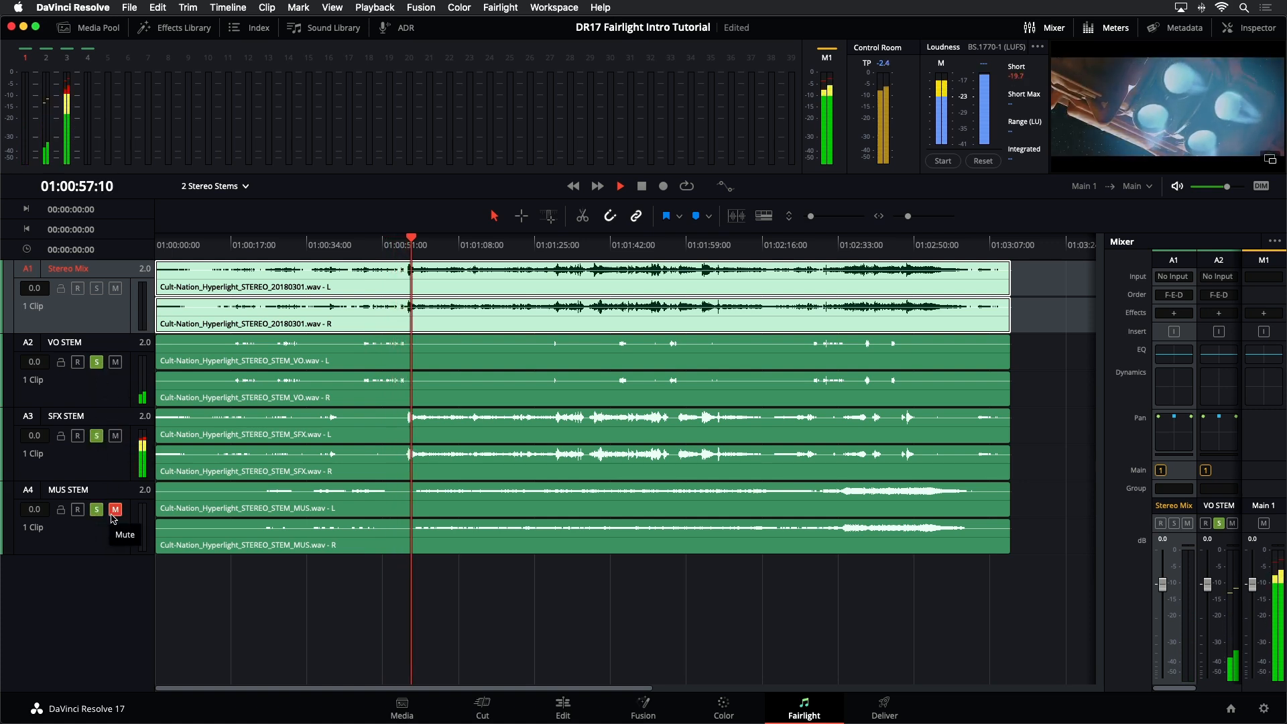
pyautogui.click(115, 509)
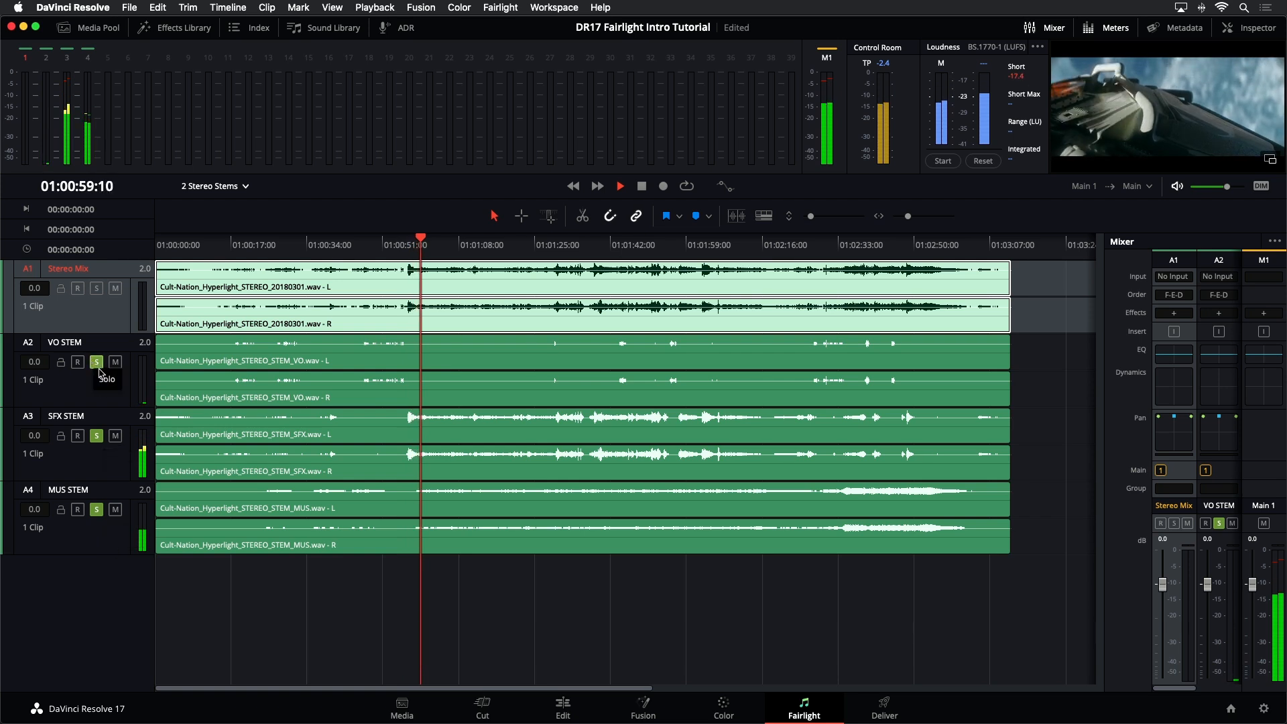
# Step: Clear the three stem solos, try muting the Stereo Mix track and unmute it, and move the playhead to 01:01:00:00
pyautogui.moveTo(97, 363); pyautogui.dragTo(97, 512)
pyautogui.click(115, 288)
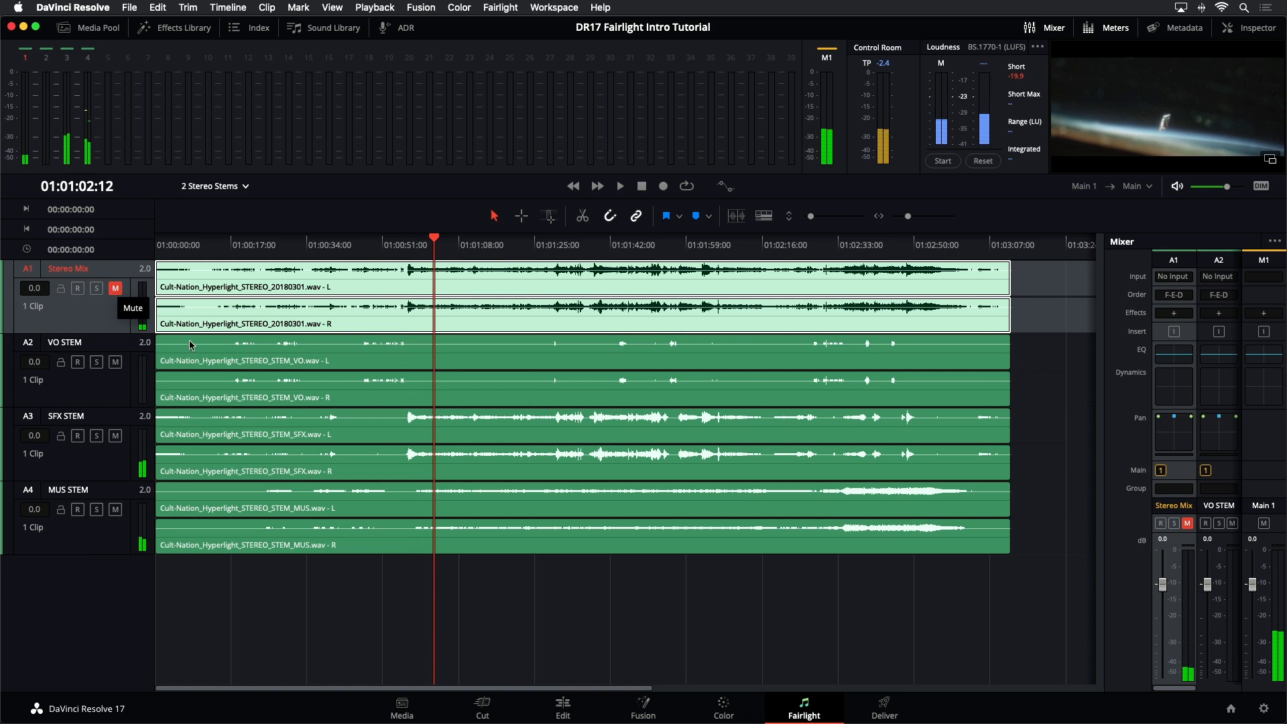
pyautogui.click(423, 243)
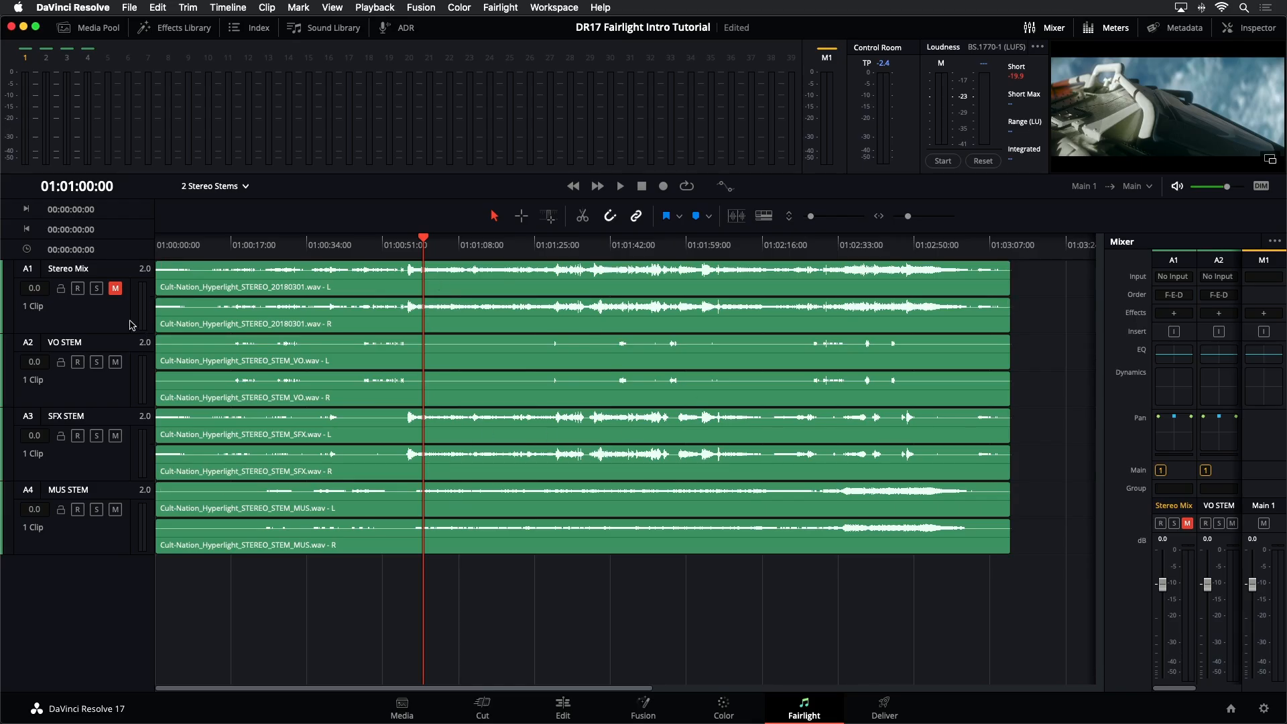
pyautogui.click(115, 288)
# Step: Open the timeline "3 Before and After Dialogue" from the Media Pool and move the playhead to its start
pyautogui.click(100, 29)
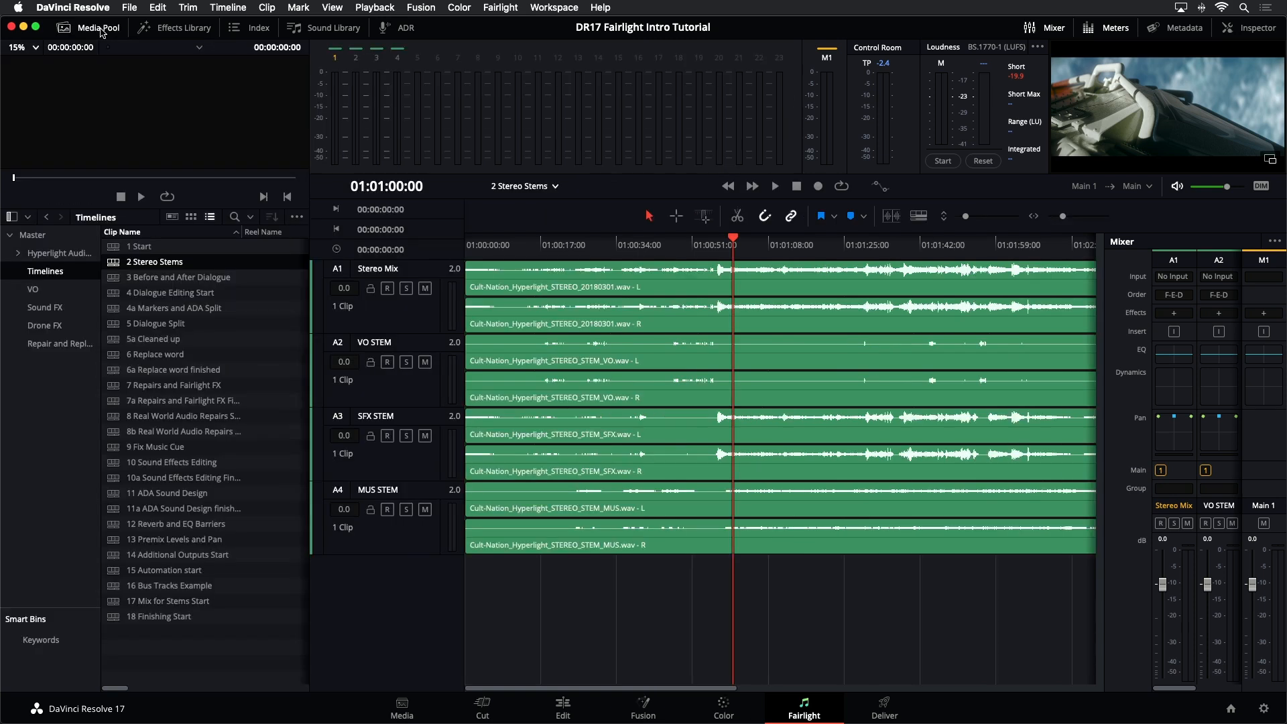
pyautogui.doubleClick(116, 296)
pyautogui.doubleClick(116, 280)
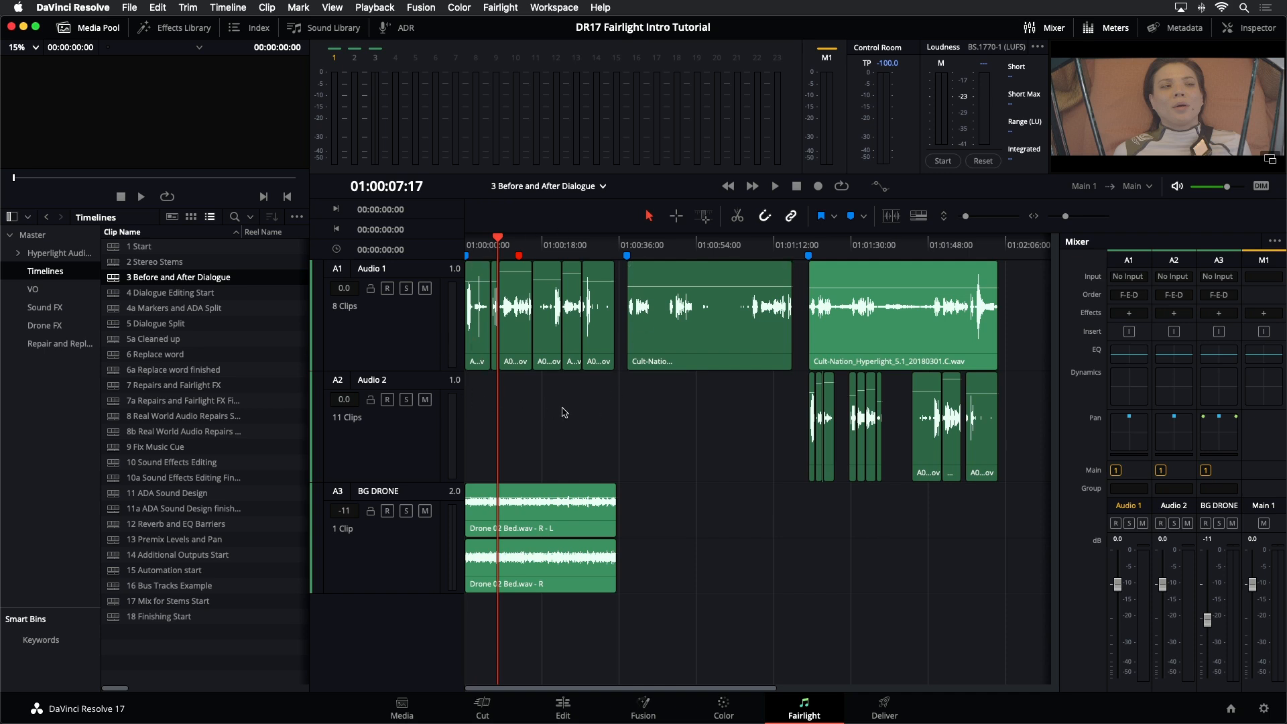
pyautogui.press('Home')
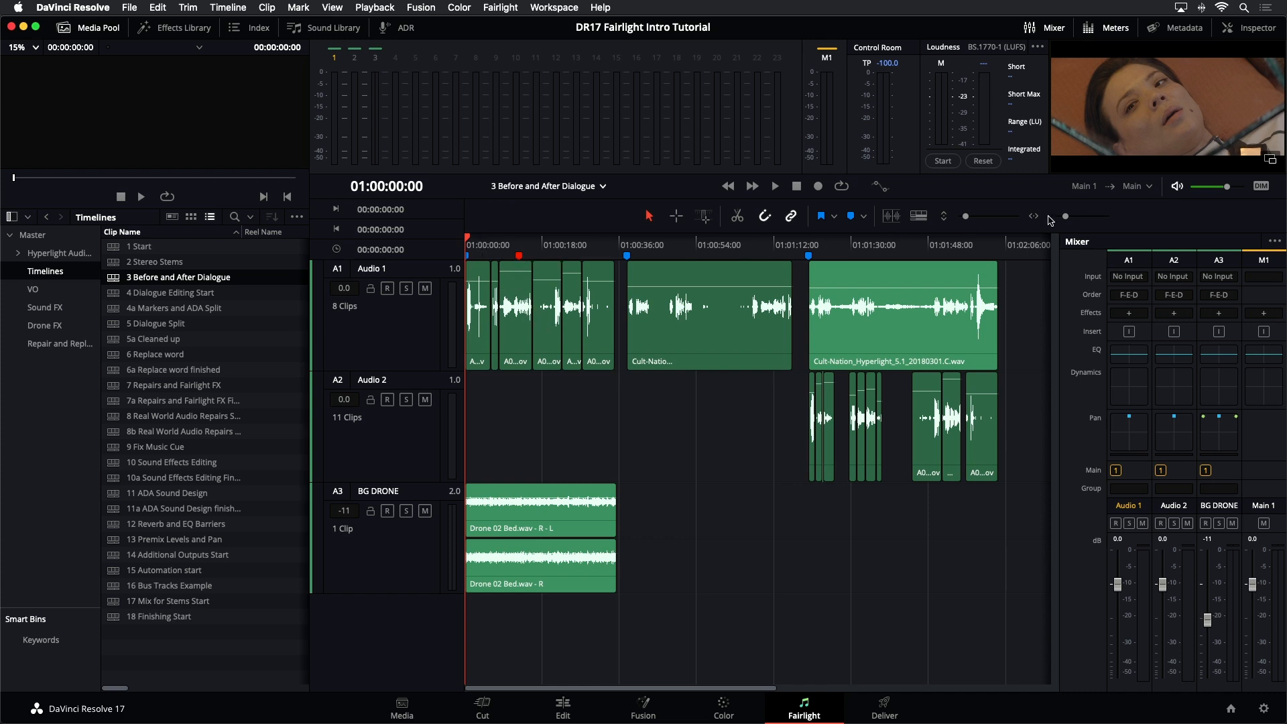
pyautogui.moveTo(1070, 216); pyautogui.dragTo(1065, 218)
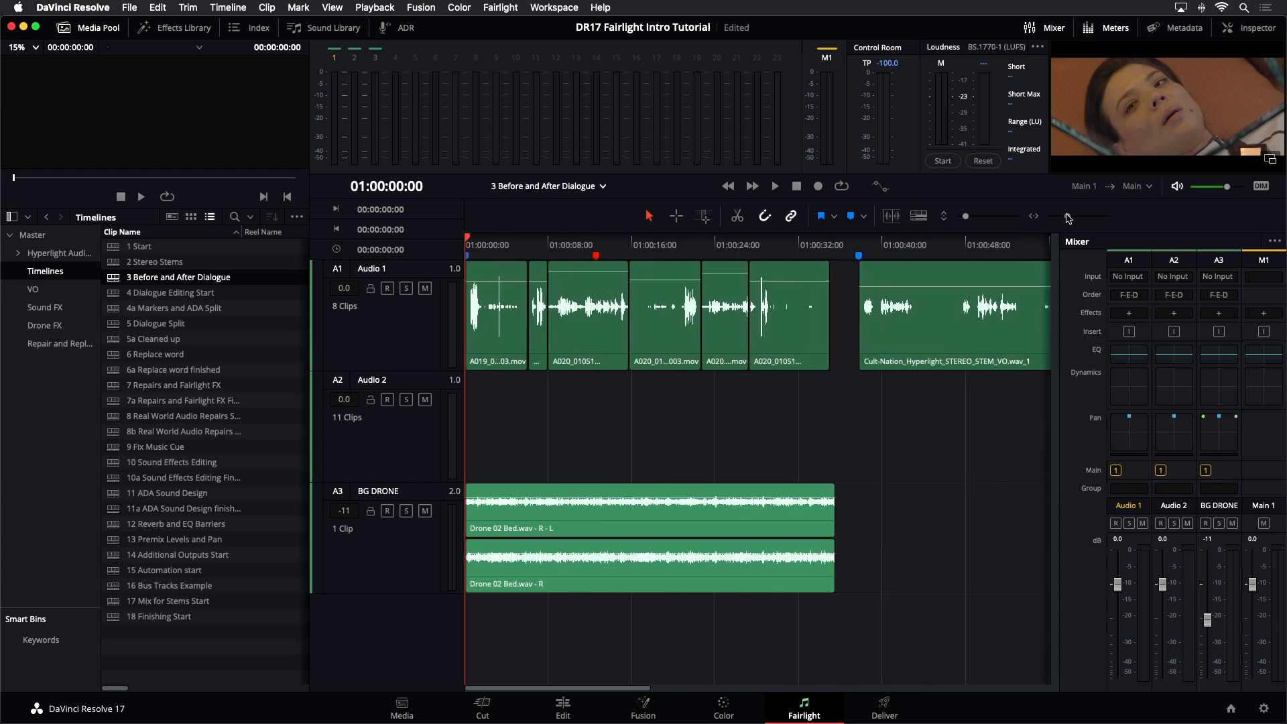
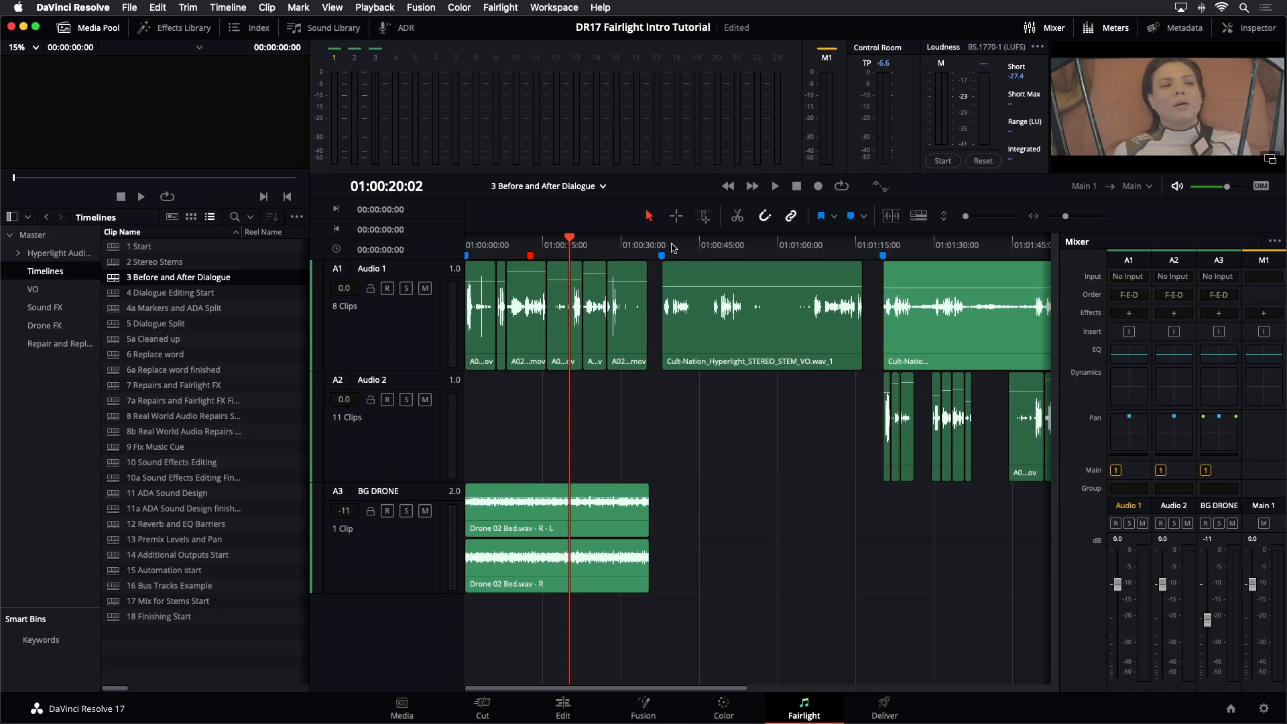
# Step: Compare the video frames around the first two dialogue sections, and play the second section from 01:00:37:18 to 01:00:51:05
pyautogui.press('super+minus')
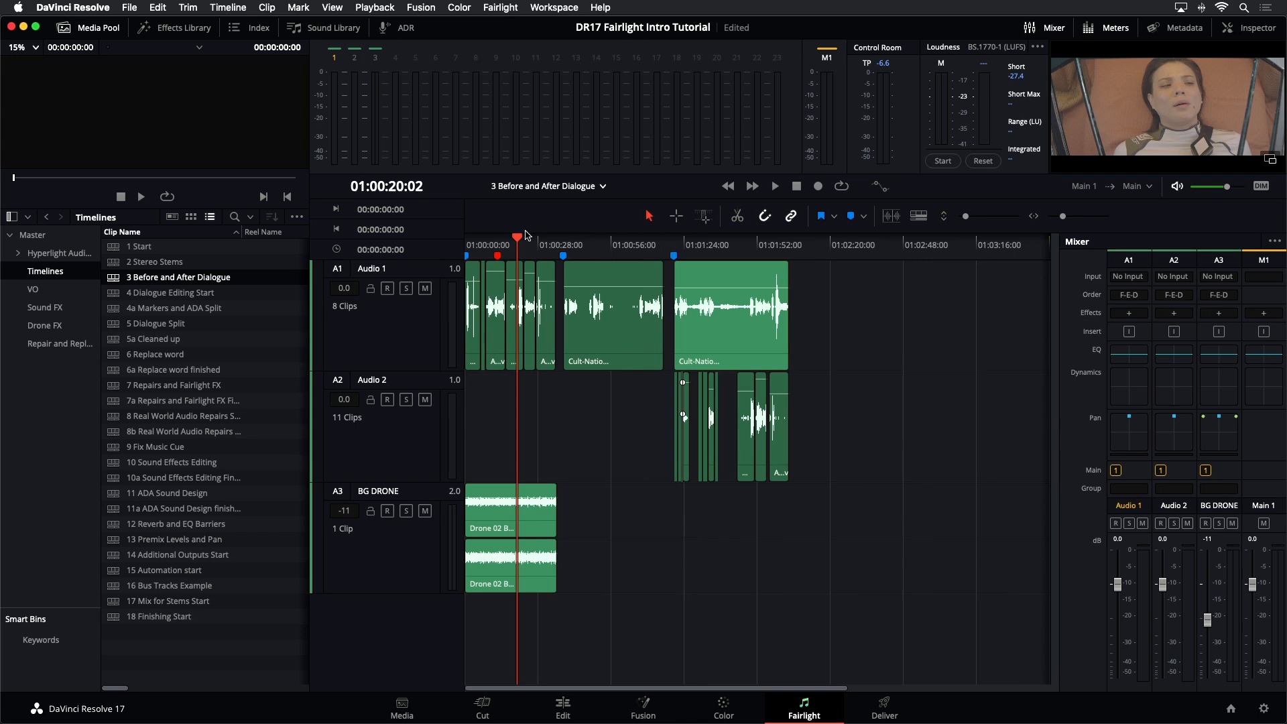
pyautogui.click(573, 247)
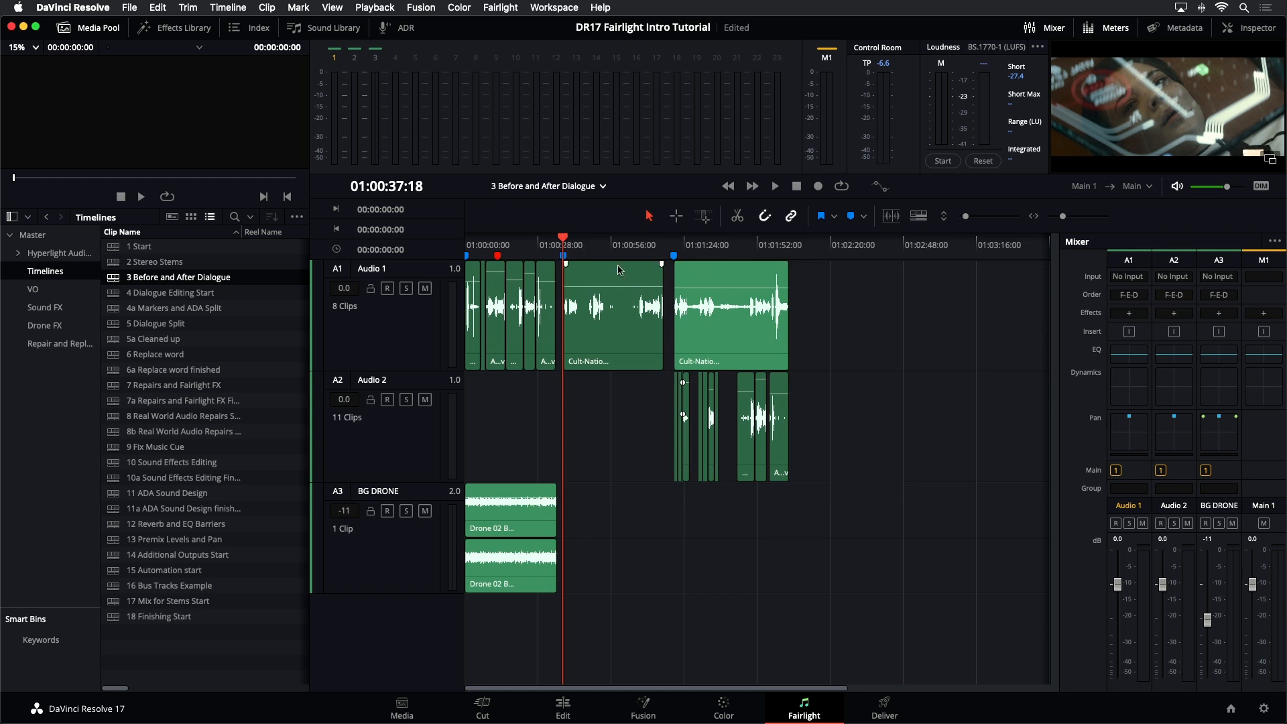
pyautogui.click(531, 248)
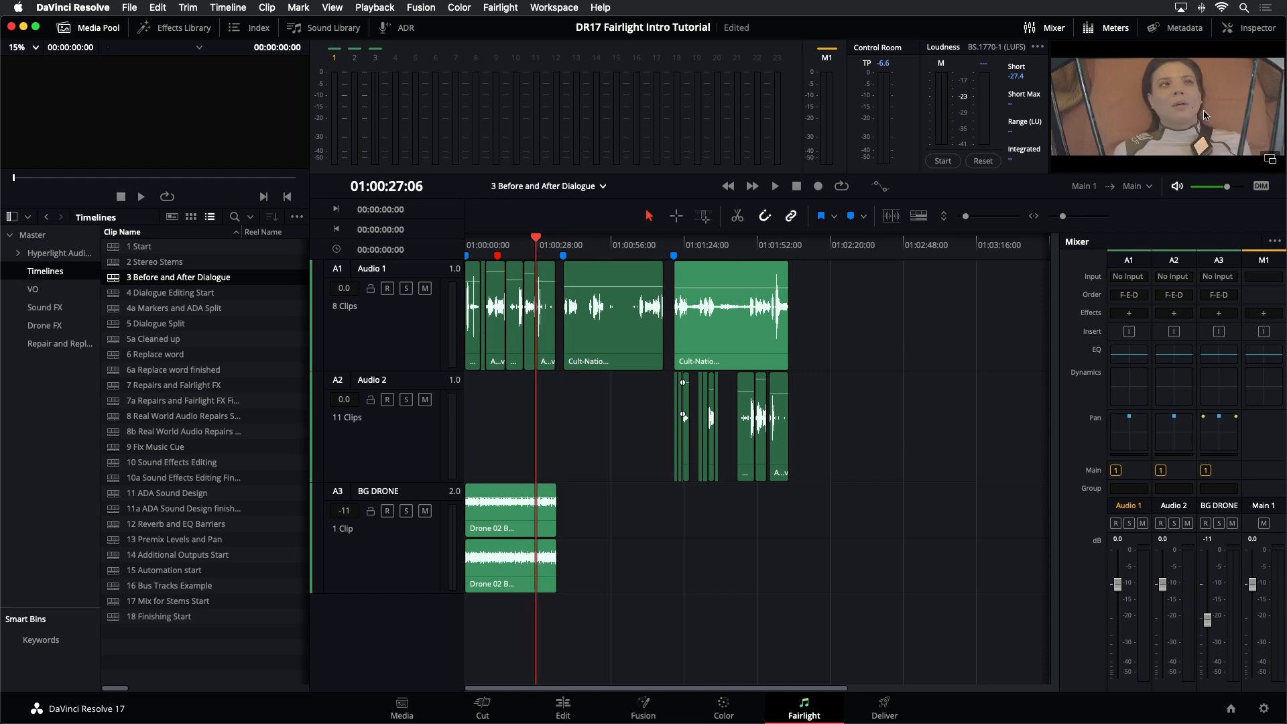
pyautogui.click(565, 247)
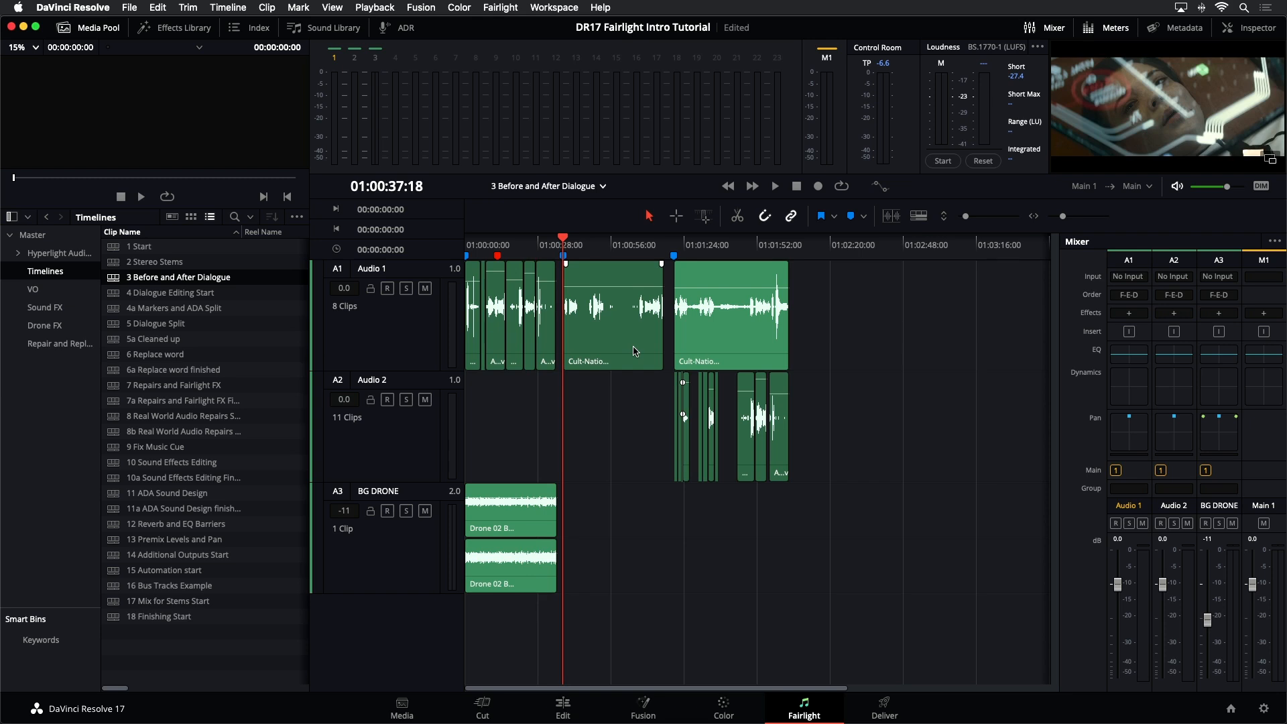
pyautogui.scroll(2, 634, 350)
pyautogui.press('space')
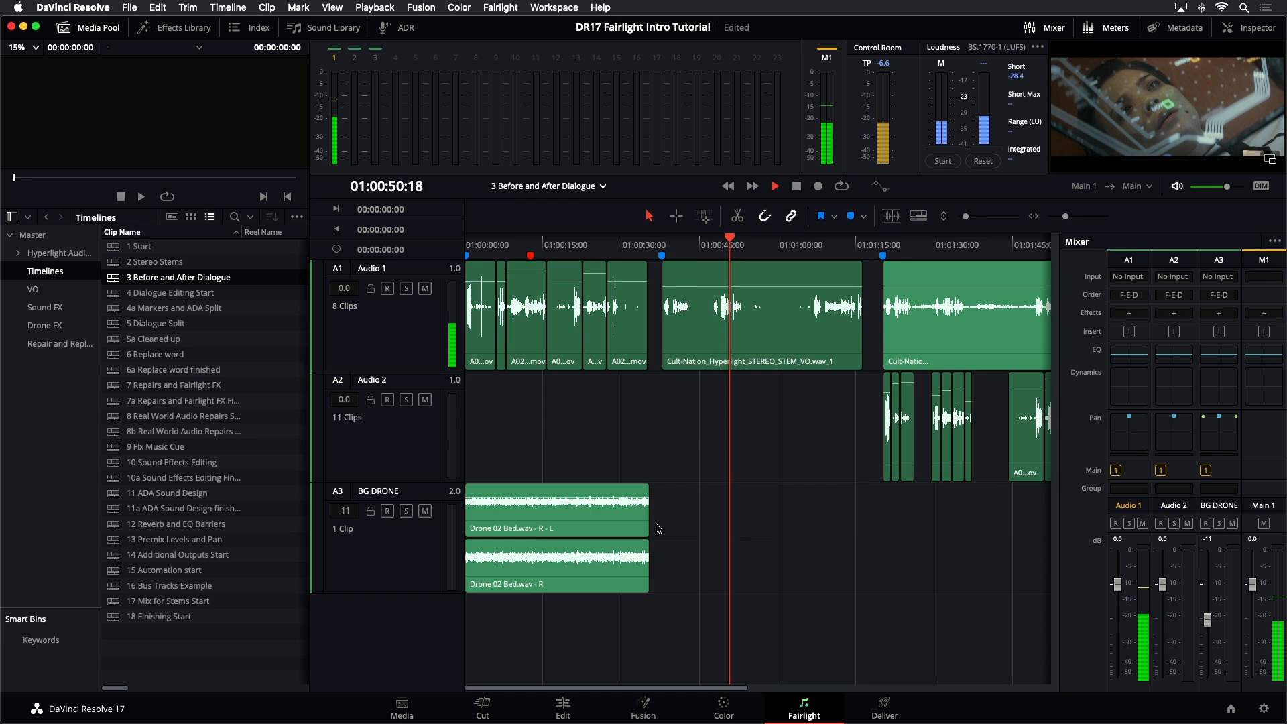
pyautogui.press('space')
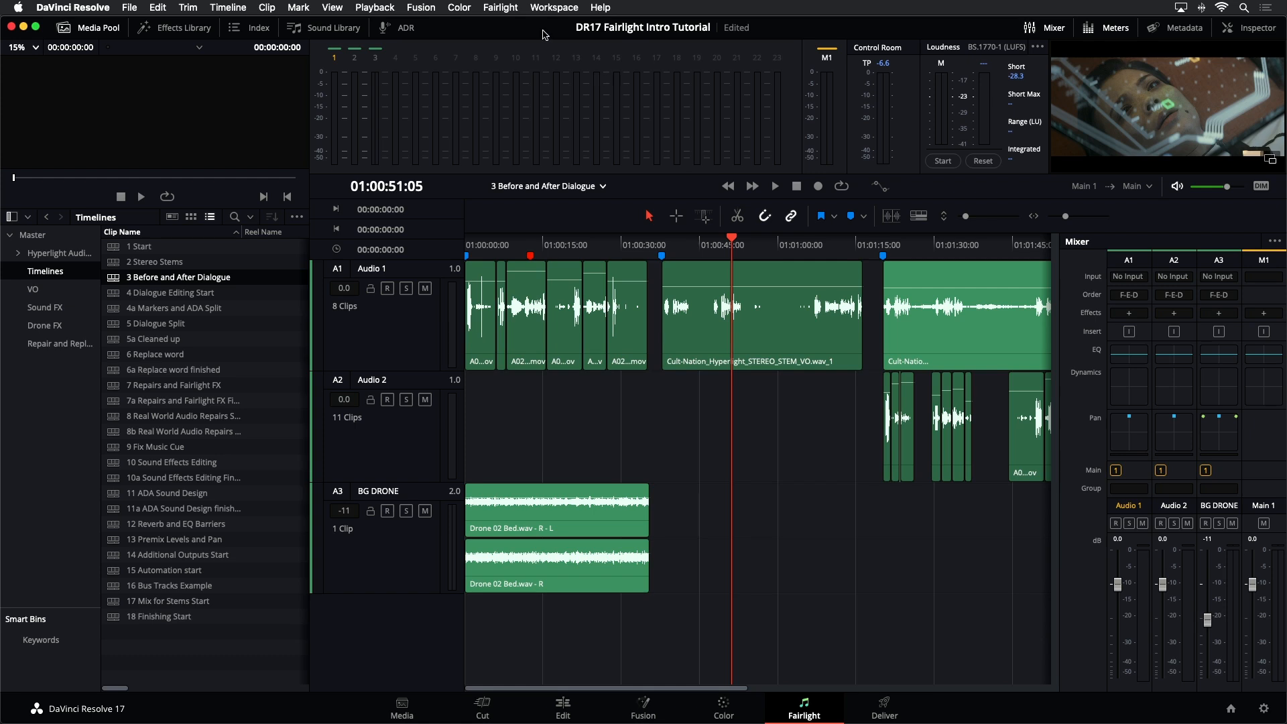
# Step: Review the Fairlight Viewer display options, view the current frame in Cinema Viewer mode and return to the normal page layout
pyautogui.click(534, 8)
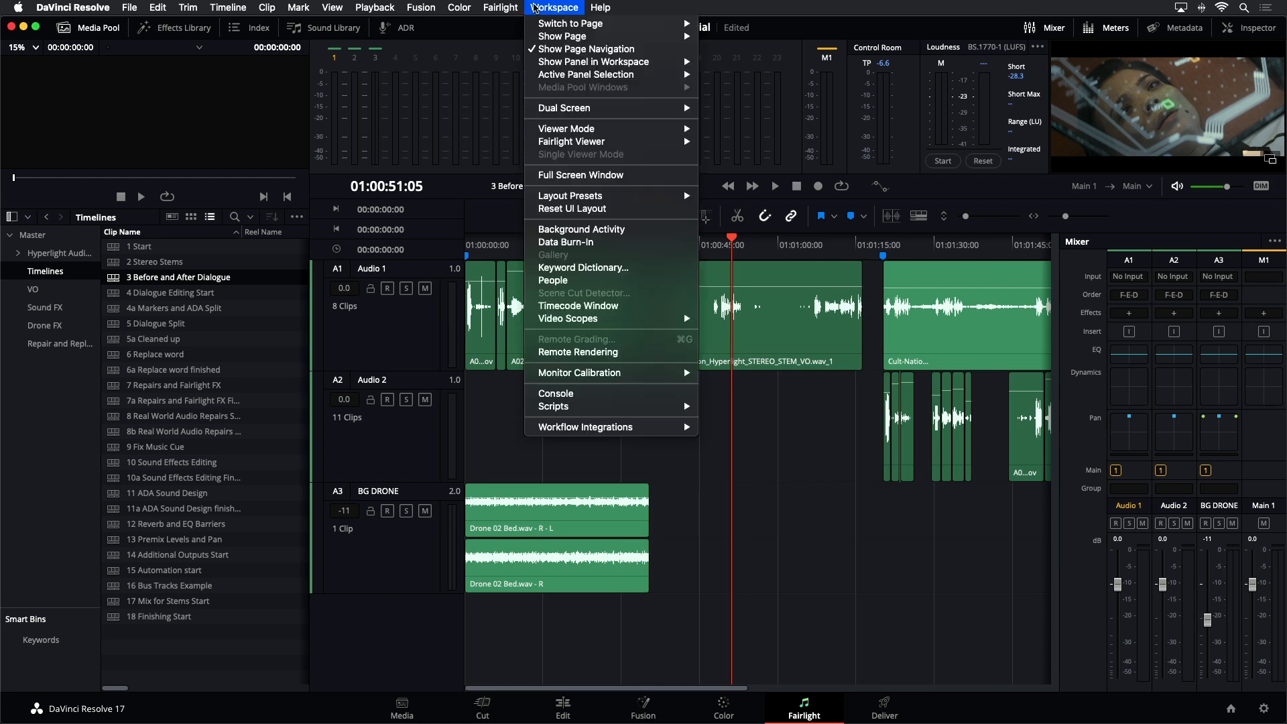
pyautogui.moveTo(608, 146)
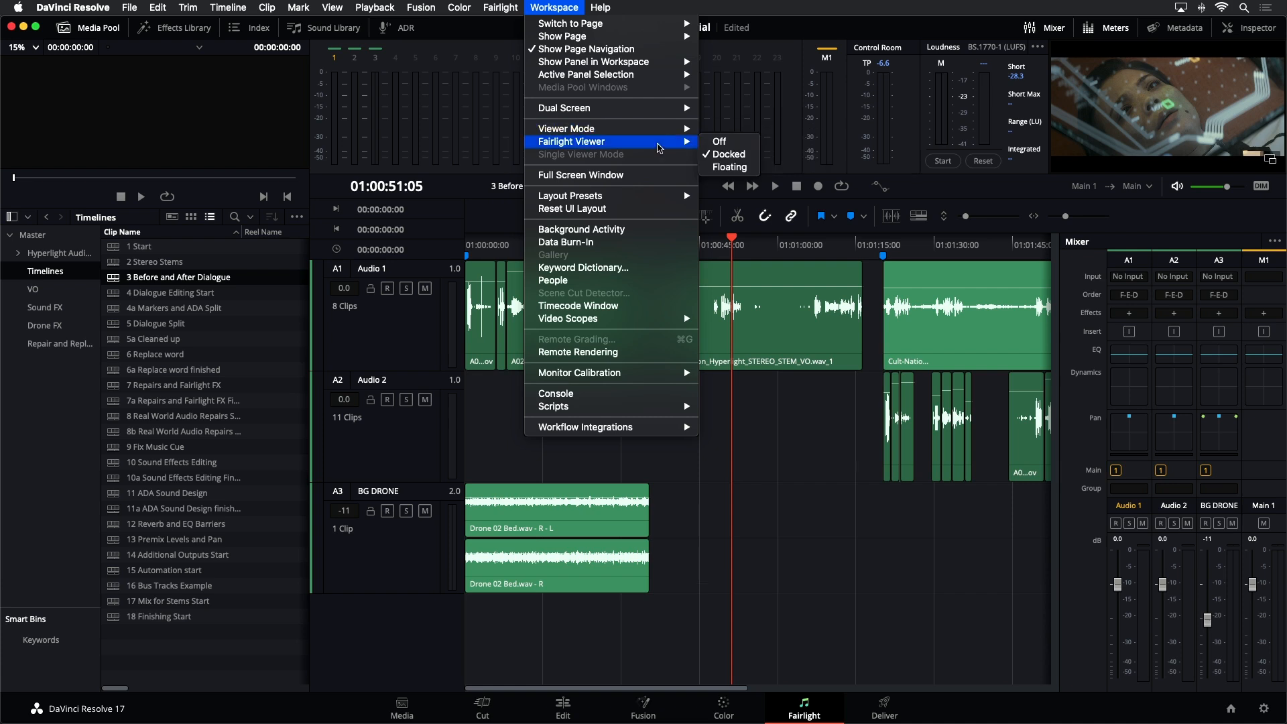
pyautogui.moveTo(663, 130)
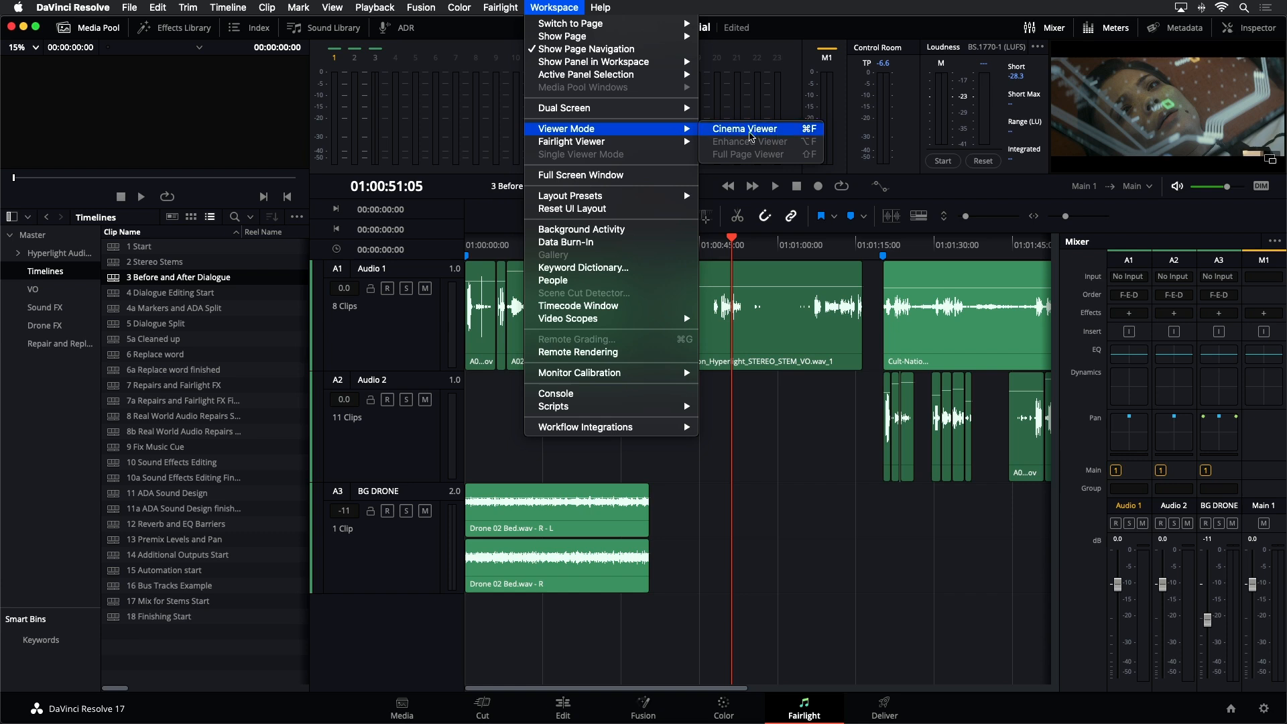
pyautogui.click(741, 132)
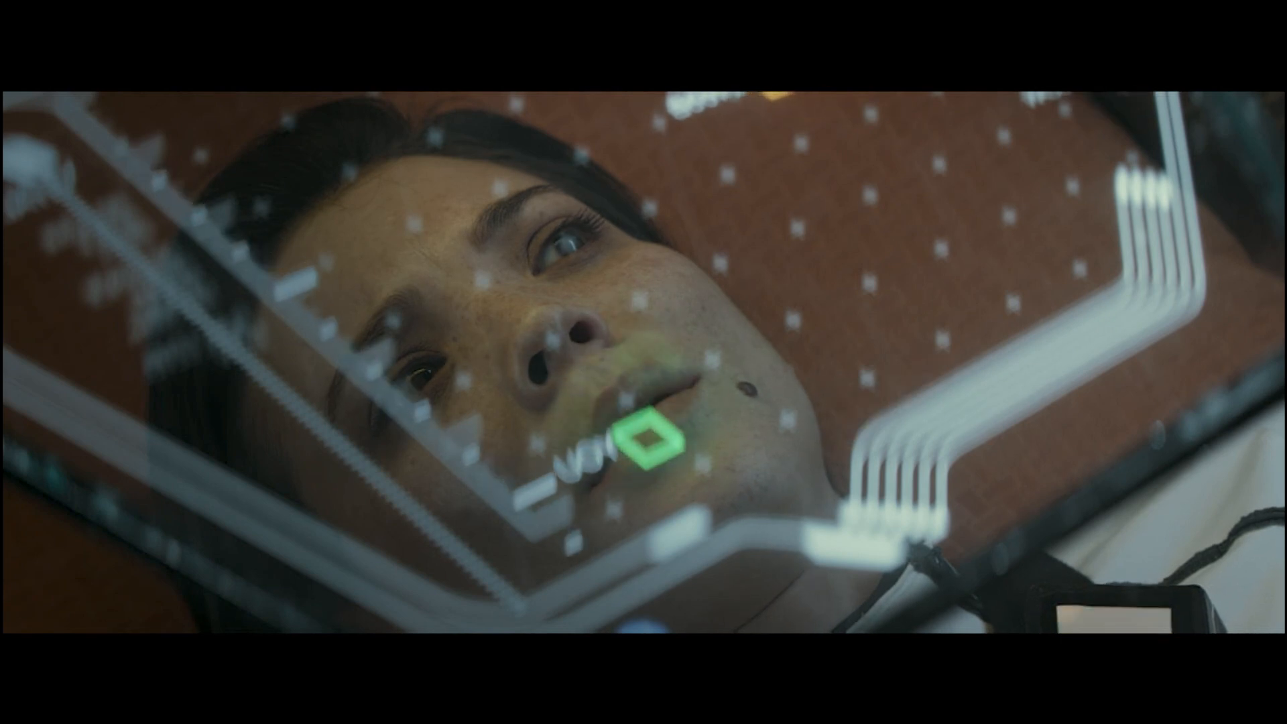
pyautogui.press('Escape')
pyautogui.press('super+f')
pyautogui.press('Escape')
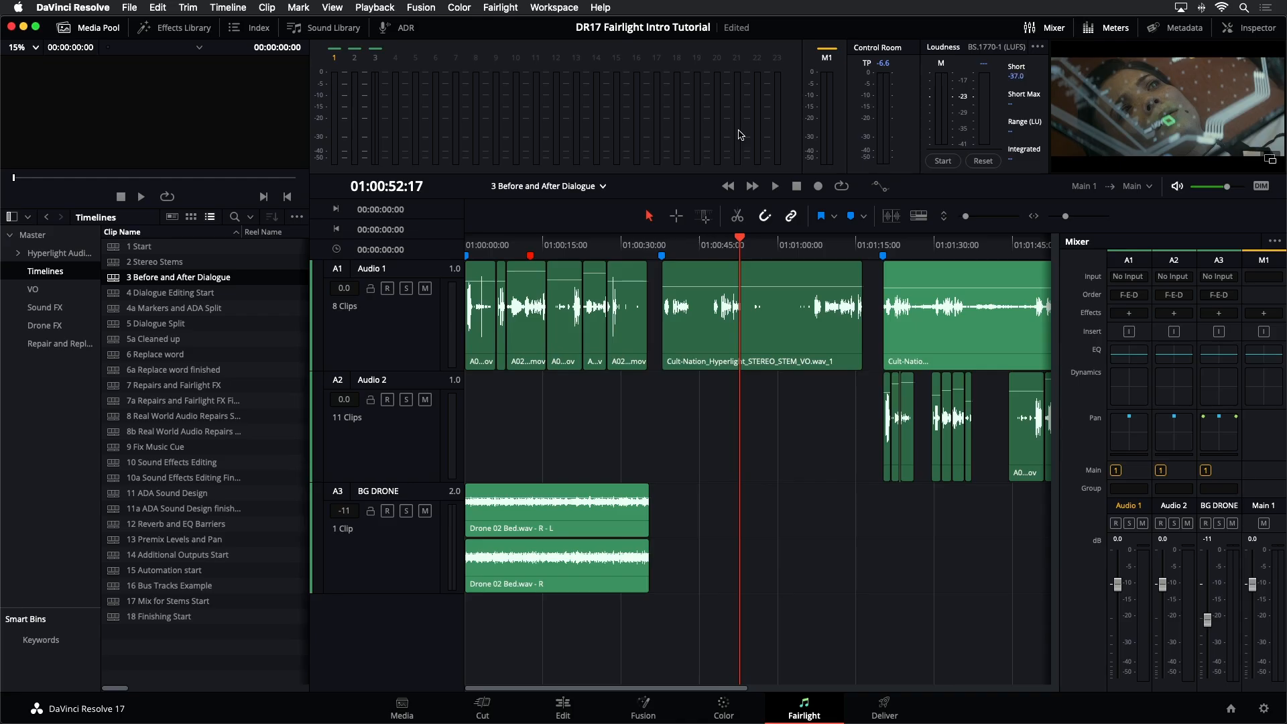
# Step: Float the timeline viewer, move it up over the meters, enlarge it and dock it again
pyautogui.click(1271, 161)
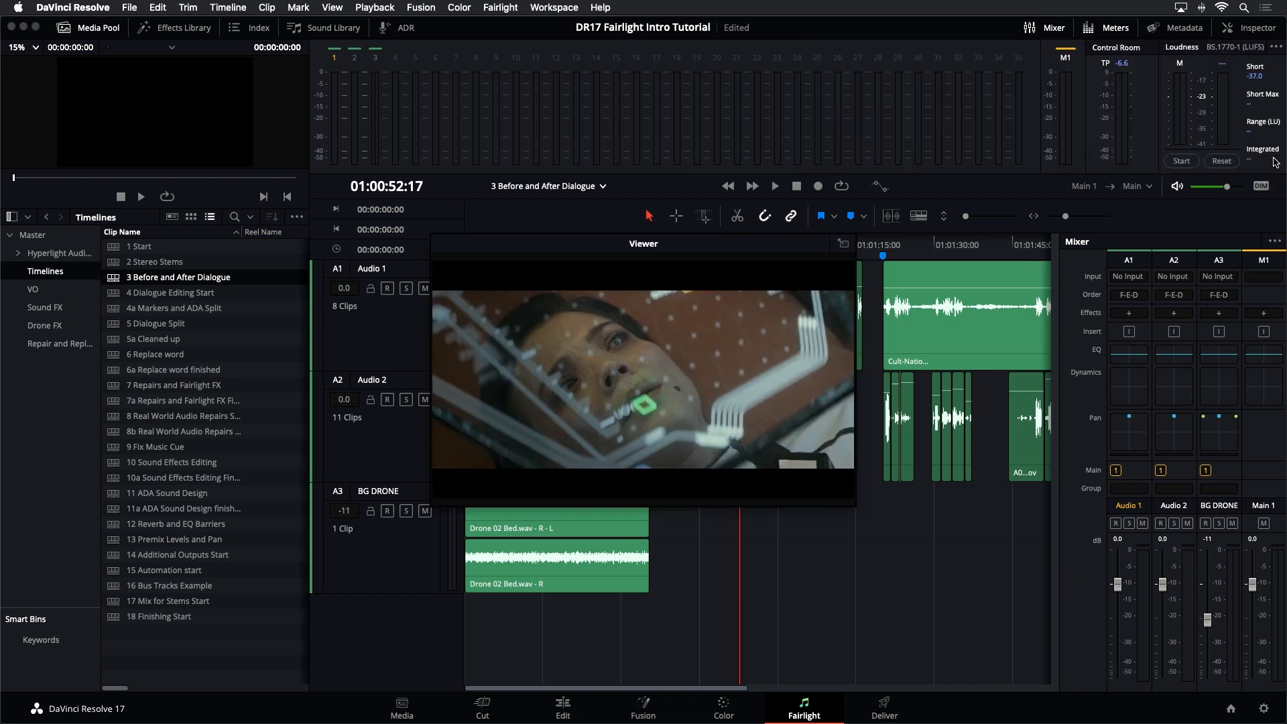
pyautogui.moveTo(660, 245); pyautogui.dragTo(716, 65)
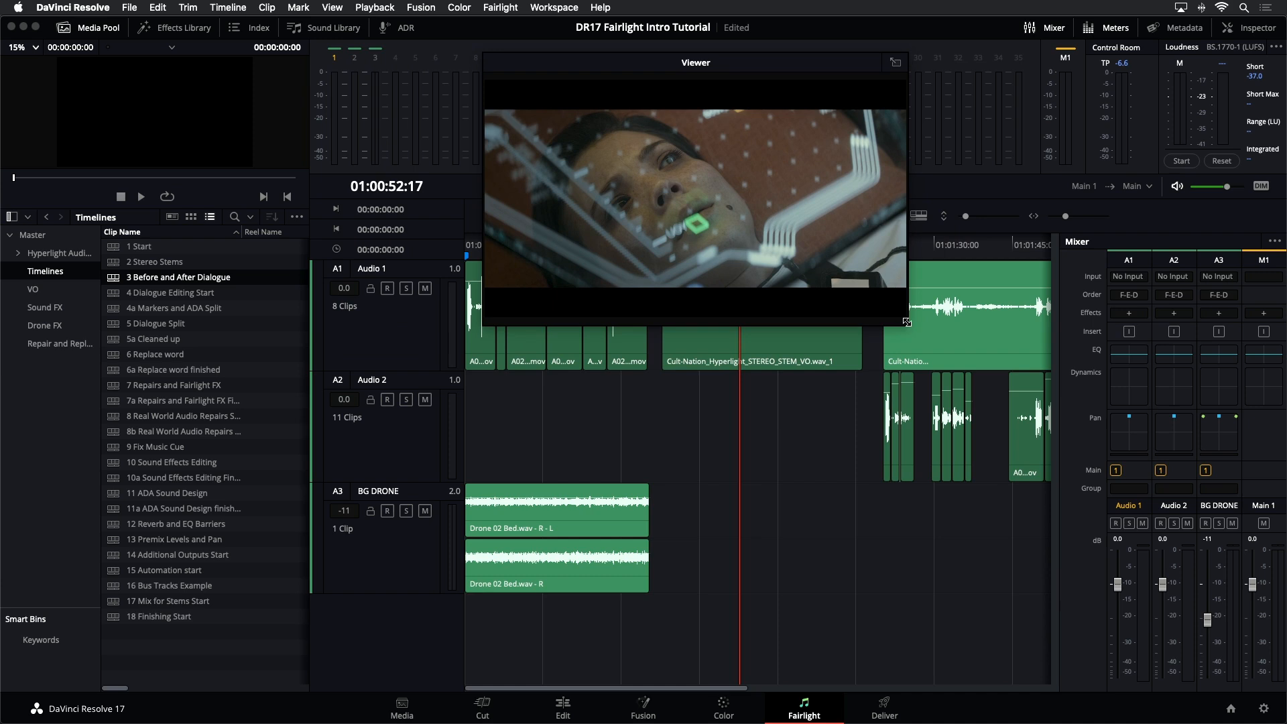
pyautogui.moveTo(906, 323); pyautogui.dragTo(1176, 471)
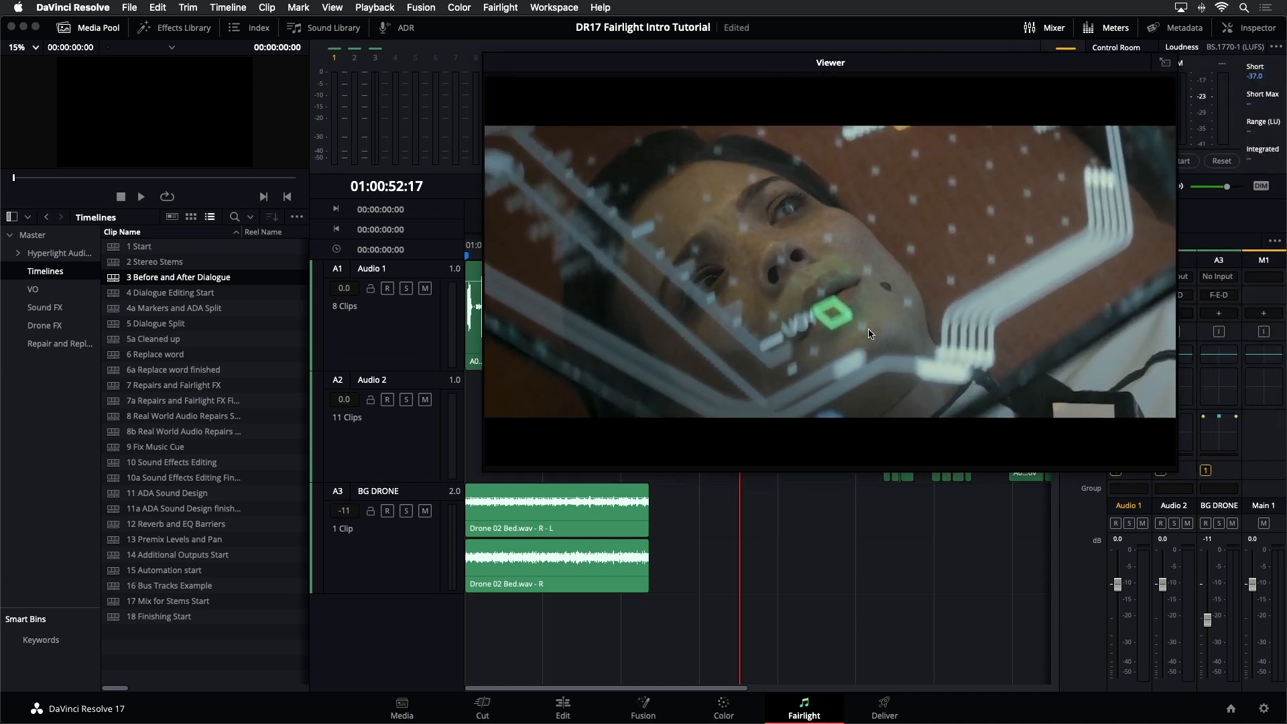
pyautogui.click(1166, 63)
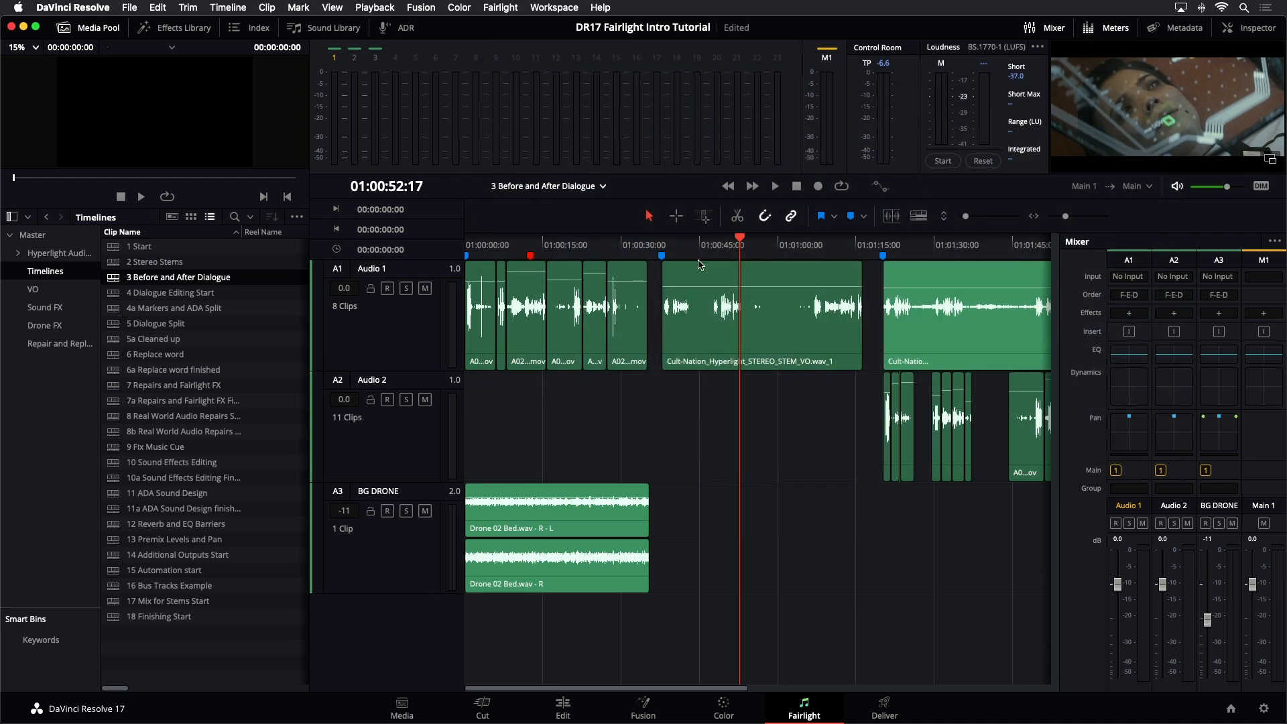
# Step: Play parts of the second and third dialogue sections, and play the first section over the drone from 01:00:02:16 to 01:00:03:06
pyautogui.click(756, 251)
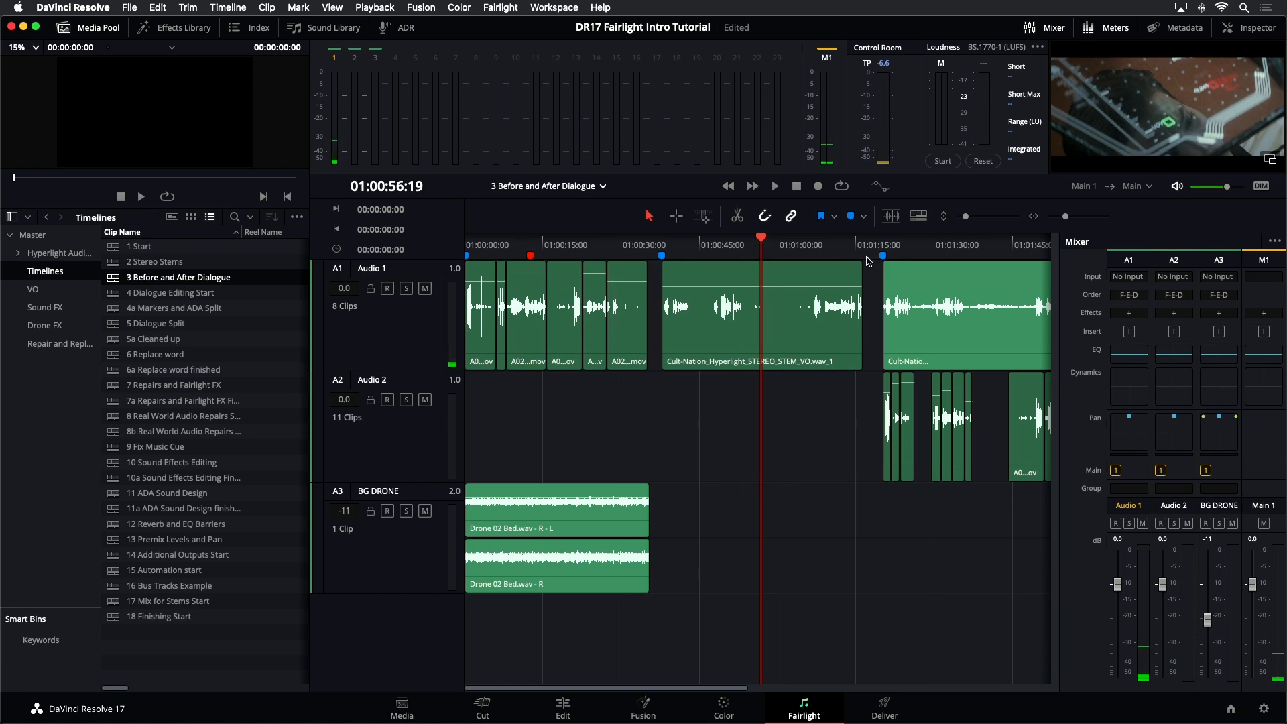
pyautogui.click(898, 248)
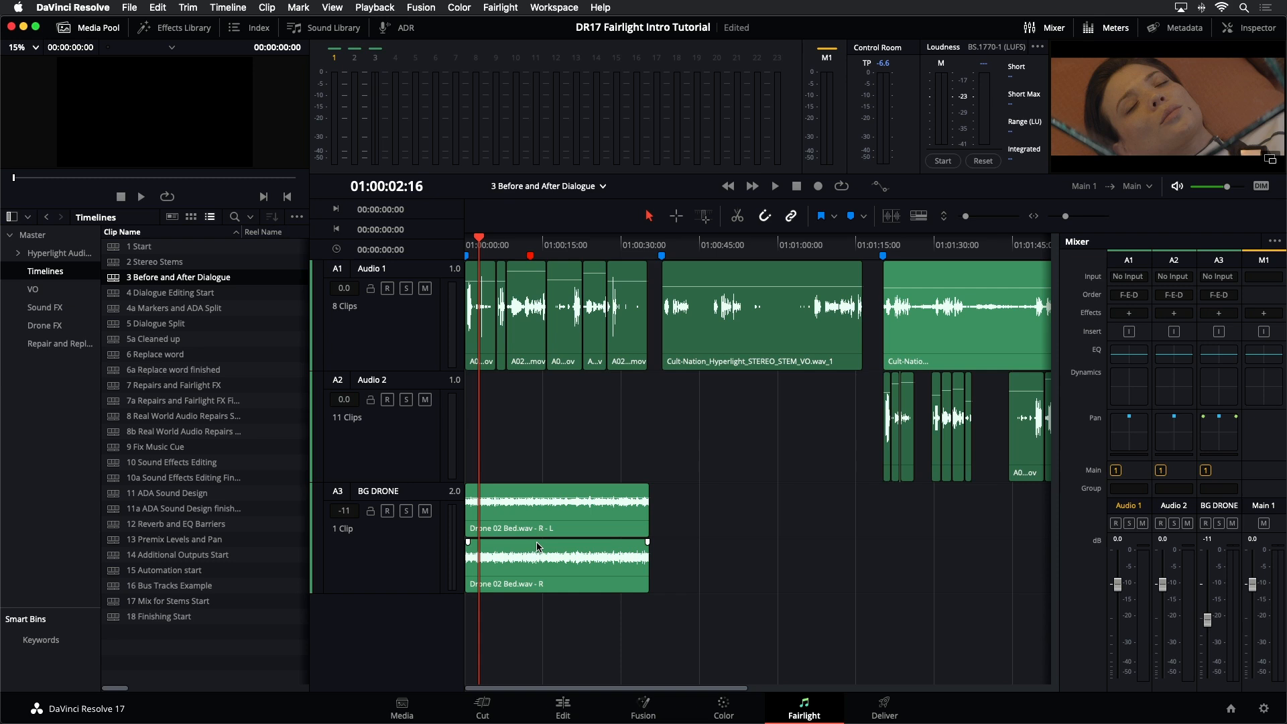
pyautogui.press('space')
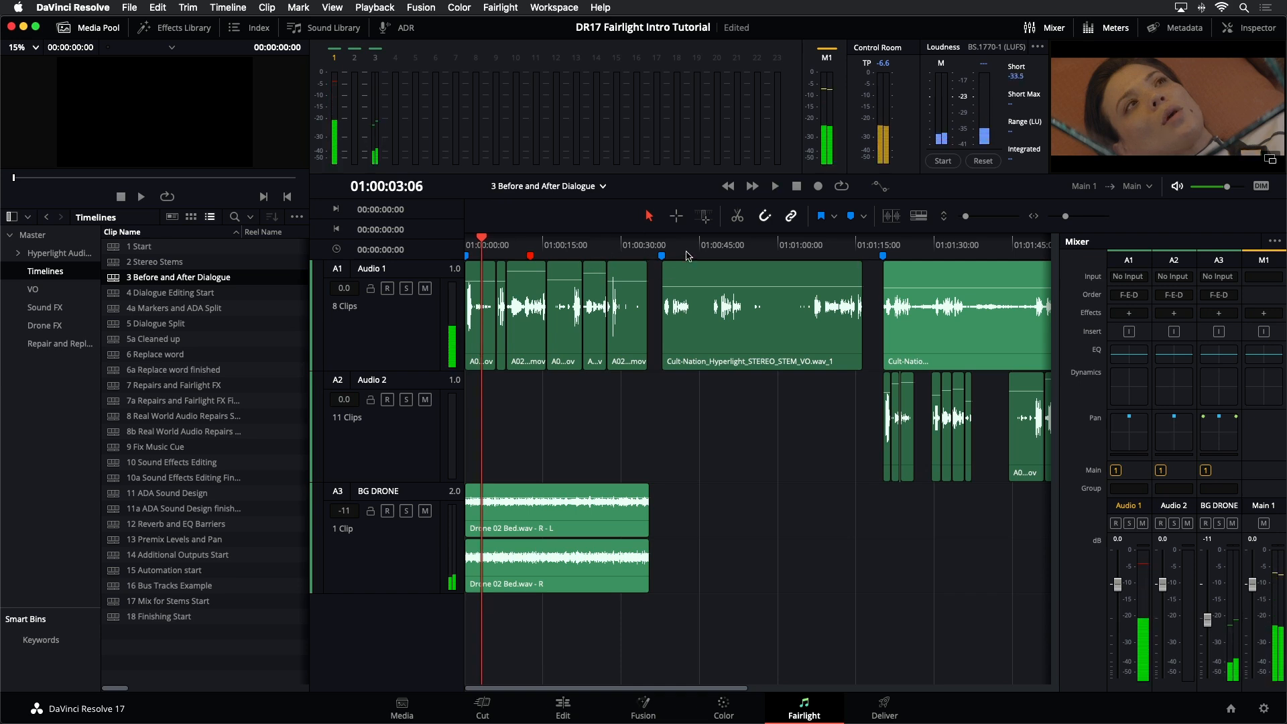
pyautogui.click(580, 543)
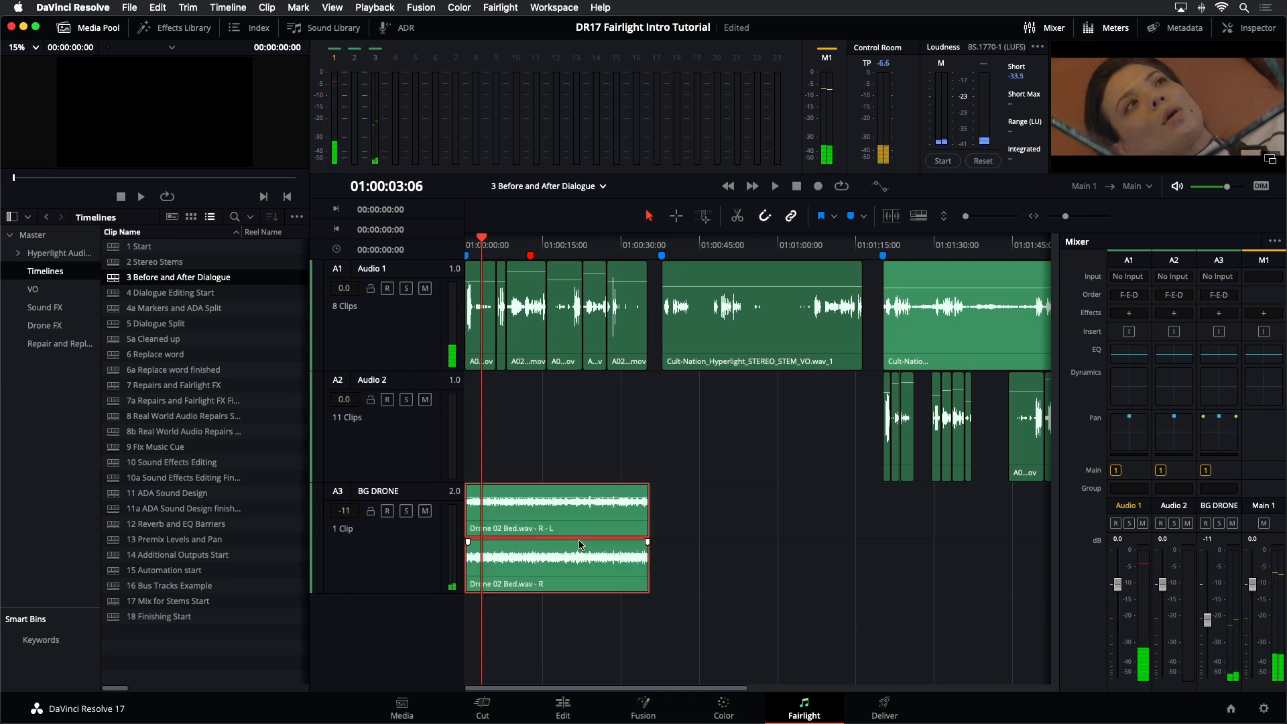
pyautogui.click(760, 513)
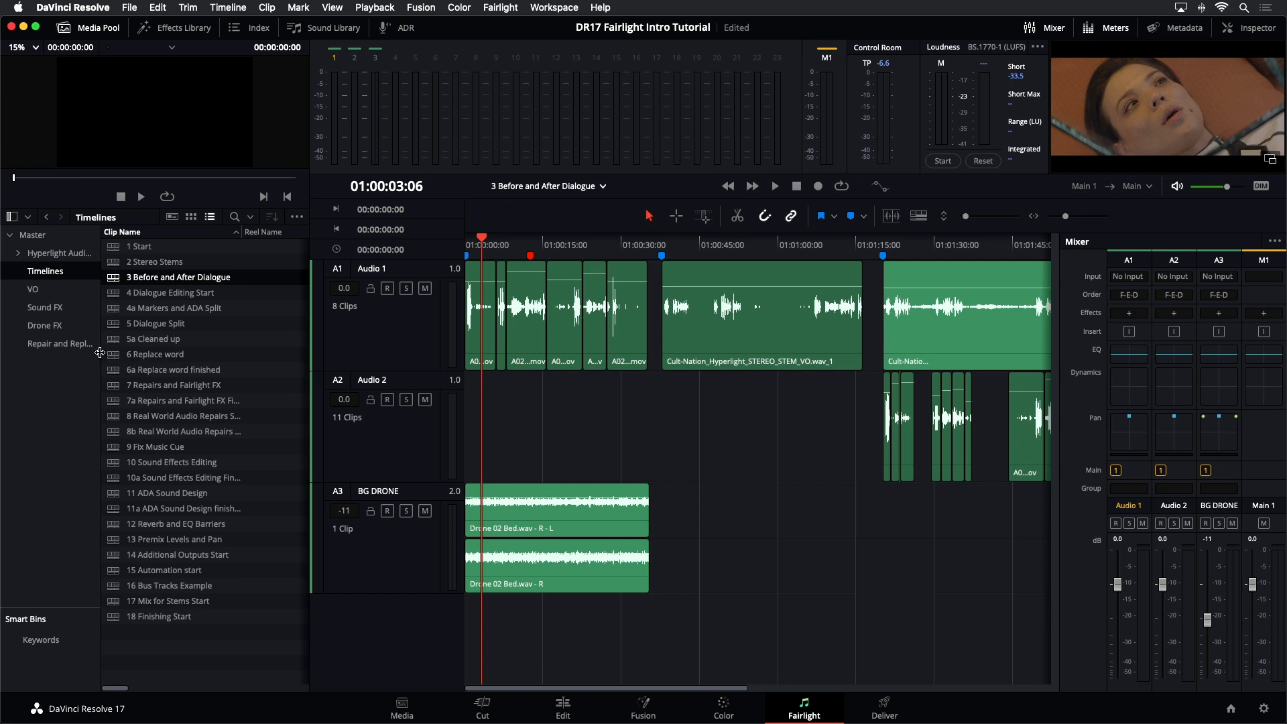
# Step: Open the Drone FX bin and preview the clip Ambient Space Drone 03.wav
pyautogui.click(67, 327)
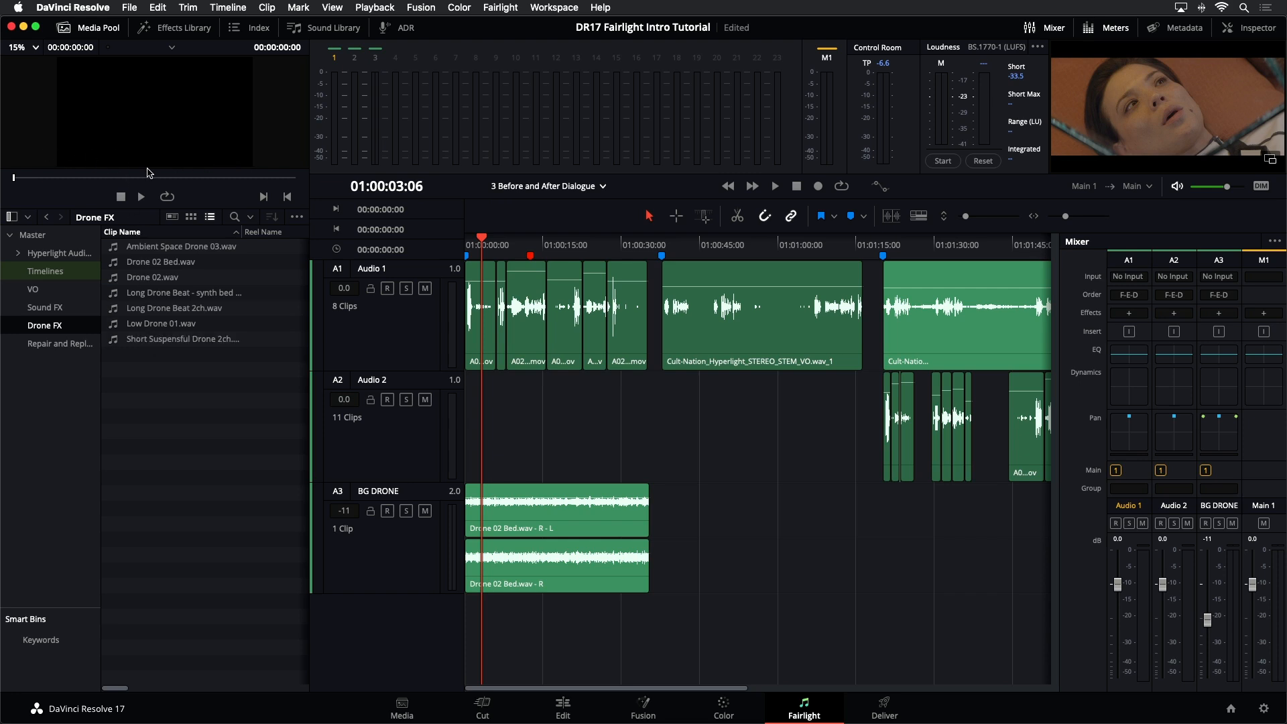
pyautogui.click(130, 251)
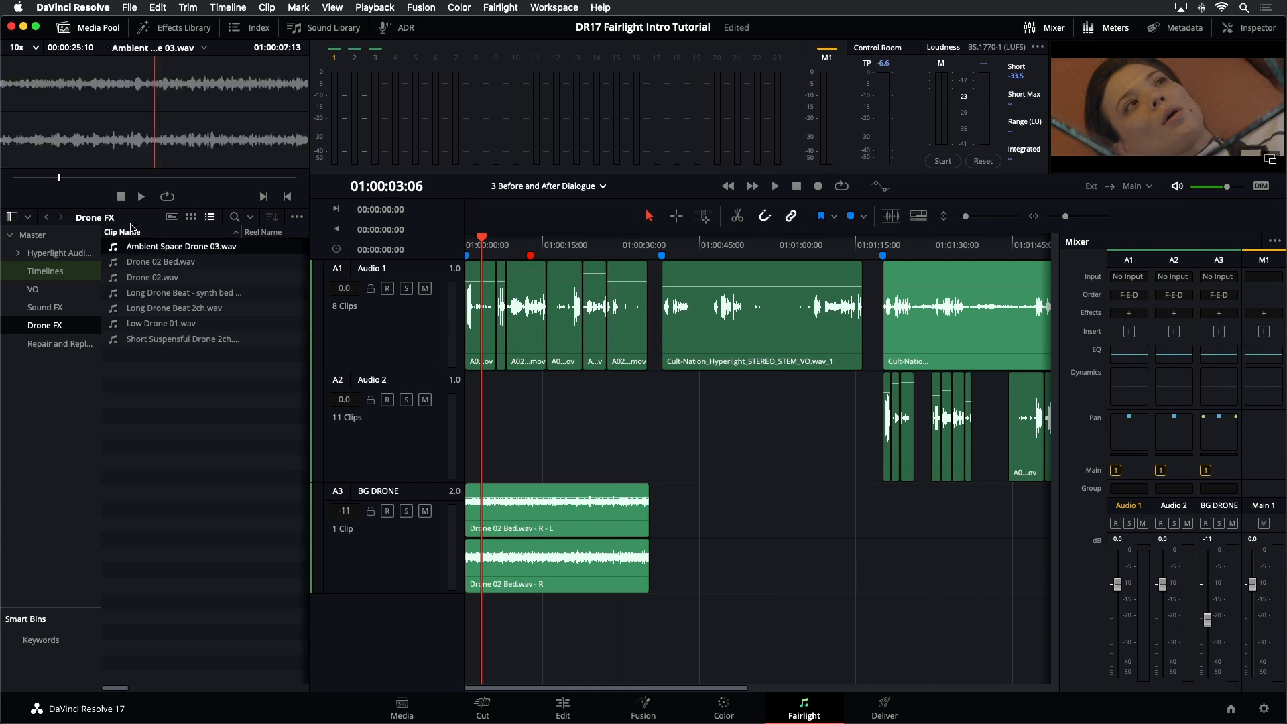
pyautogui.click(141, 196)
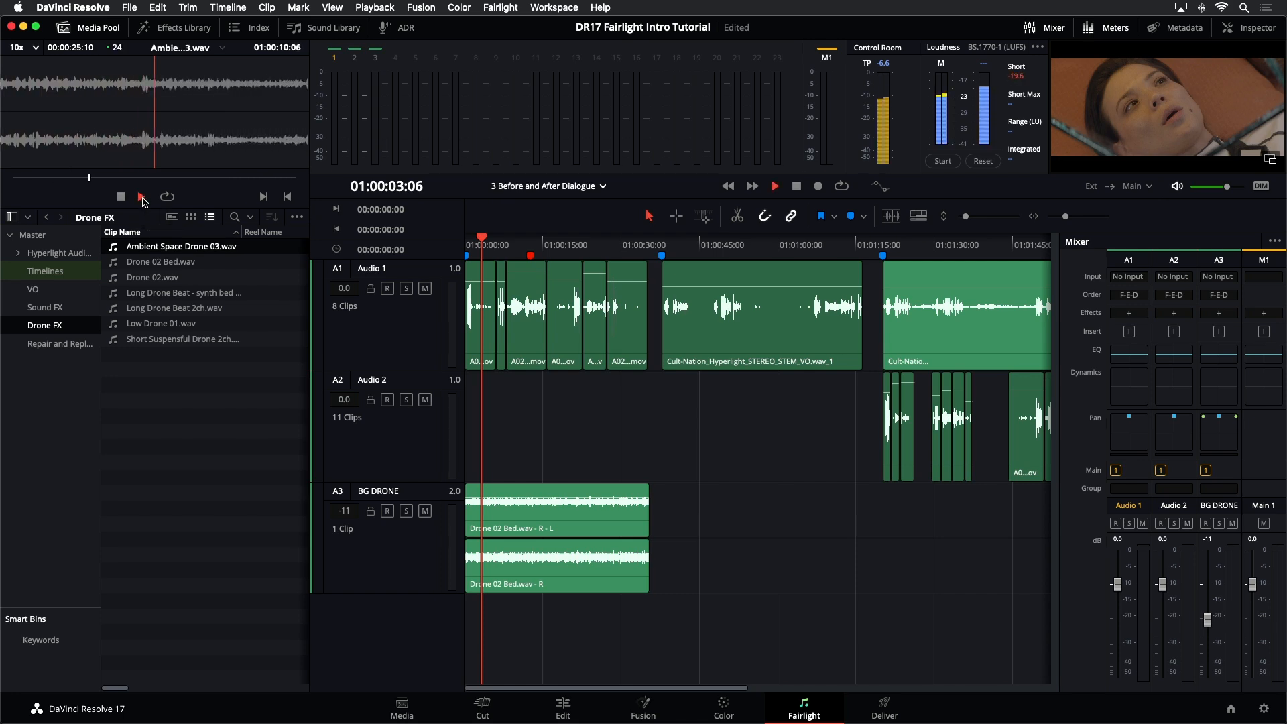
pyautogui.click(142, 198)
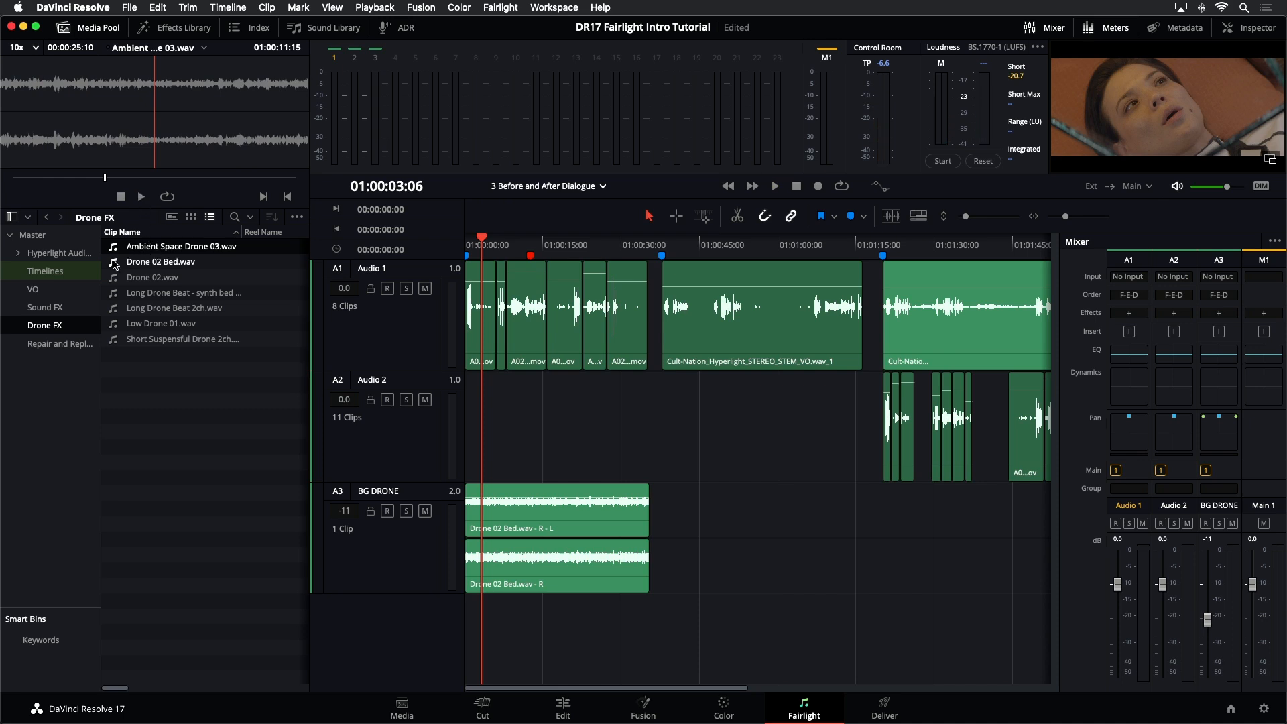
# Step: Look through the remaining Drone FX waveforms, playing the Long Drone Beat synth bed and Short Suspensful Drone clips
pyautogui.click(135, 280)
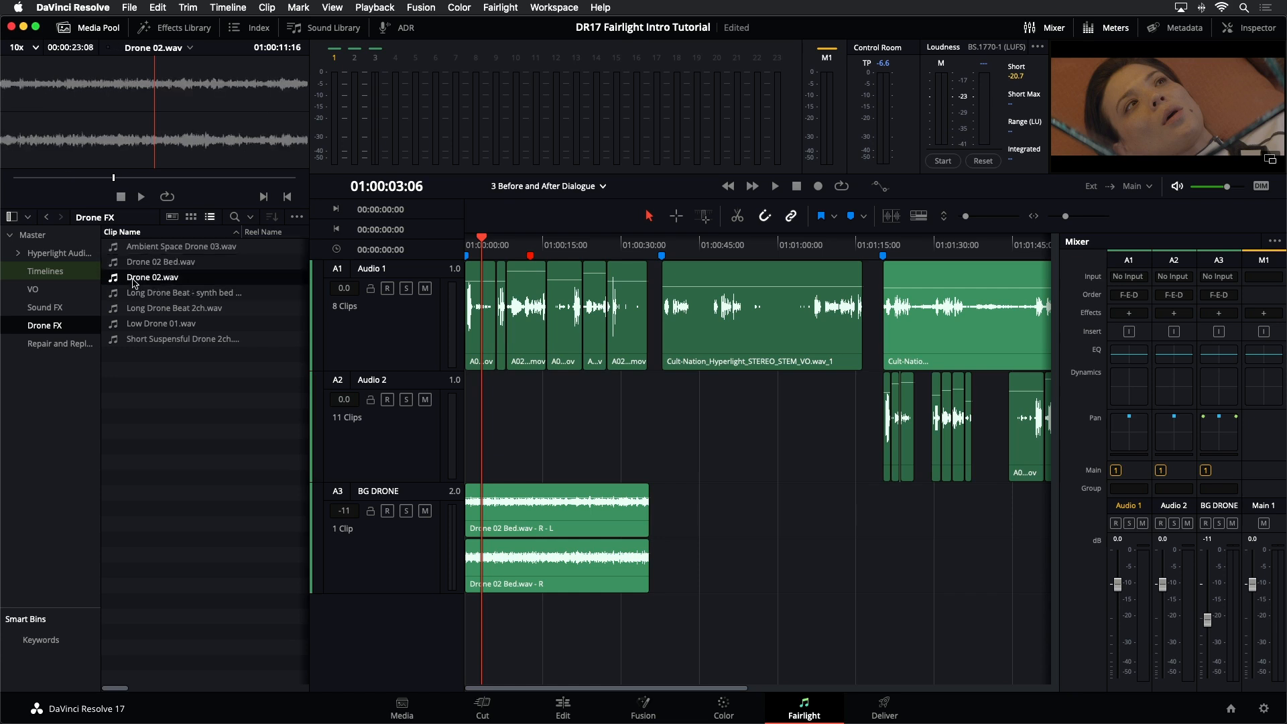
pyautogui.click(136, 294)
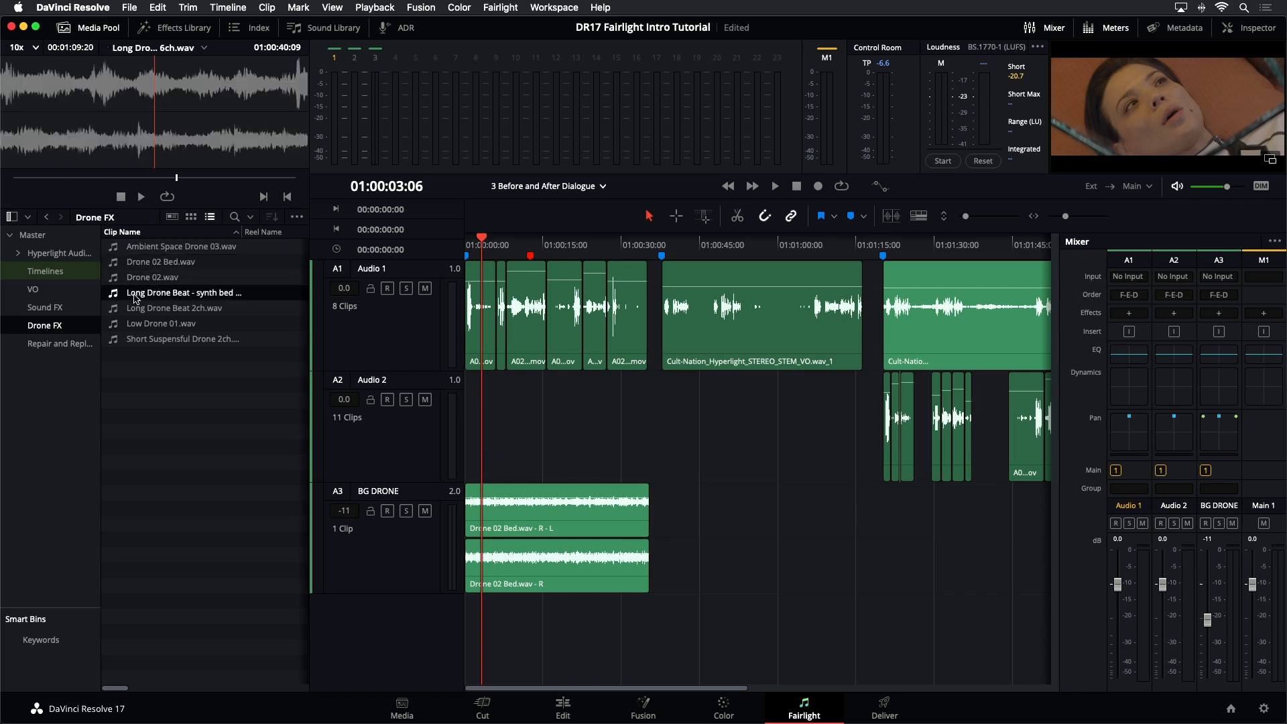
pyautogui.press('space')
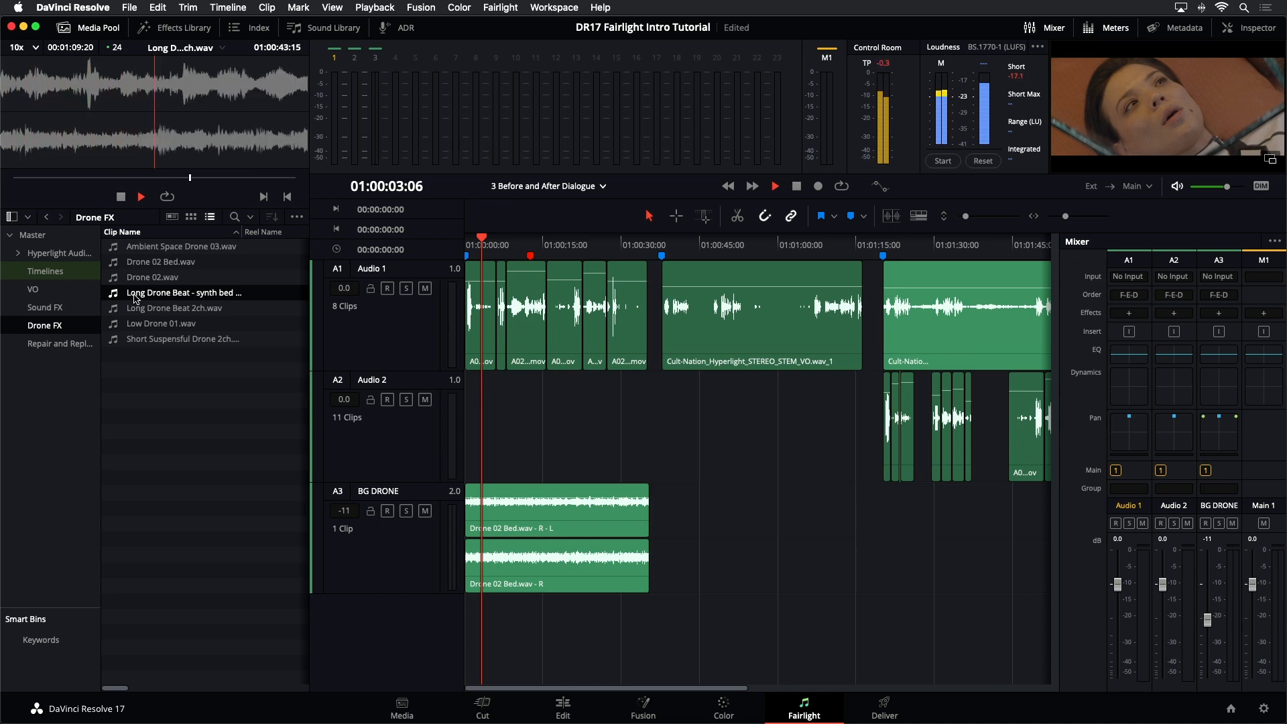
pyautogui.press('space')
pyautogui.click(135, 307)
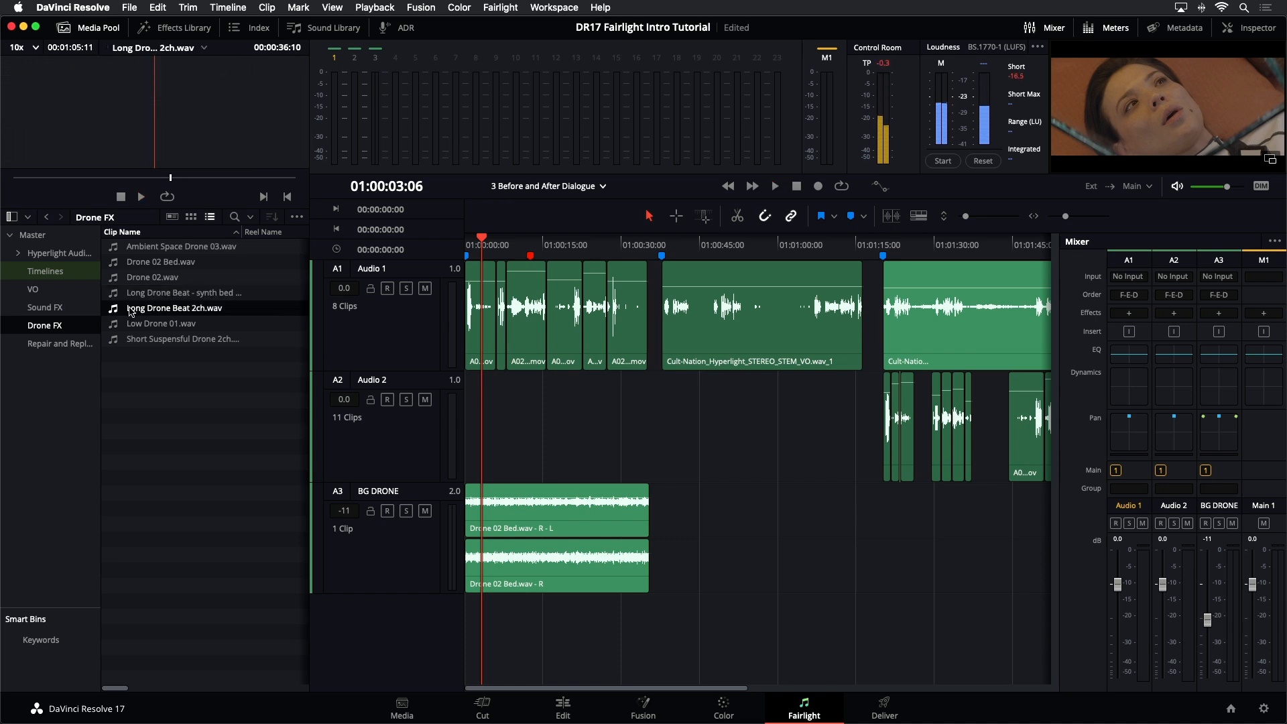
pyautogui.click(139, 327)
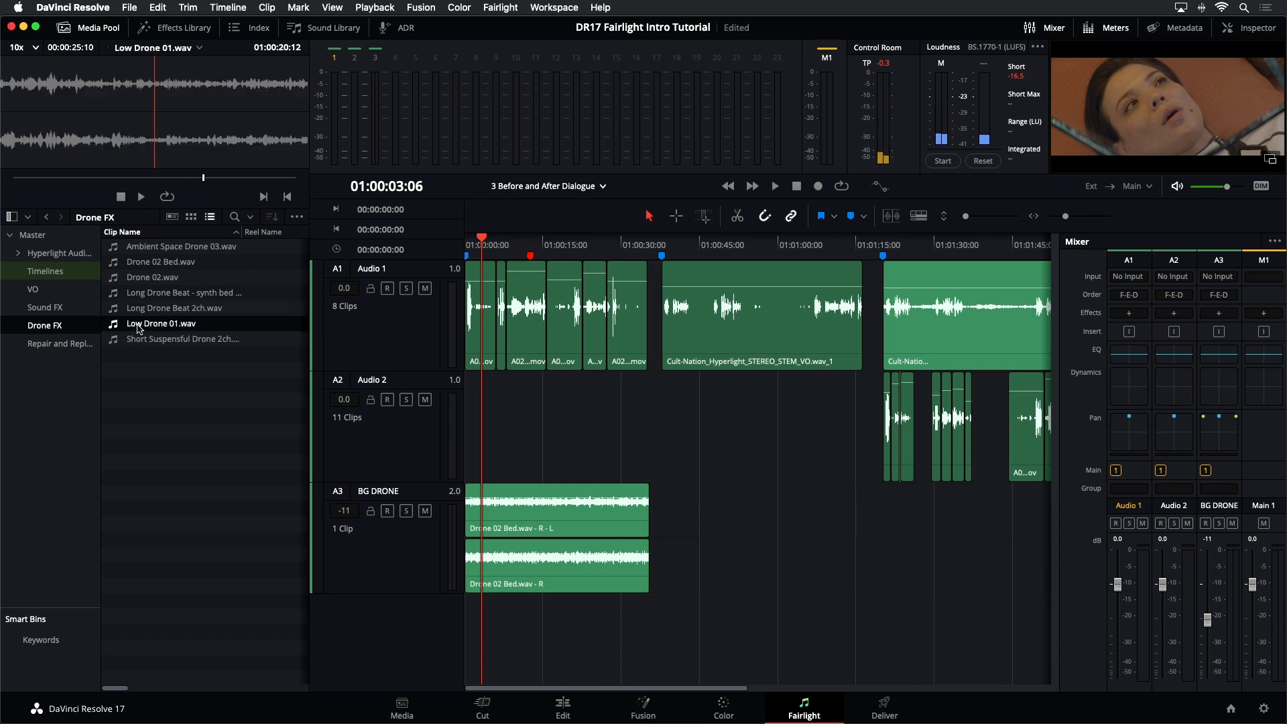
pyautogui.click(139, 338)
pyautogui.press('space')
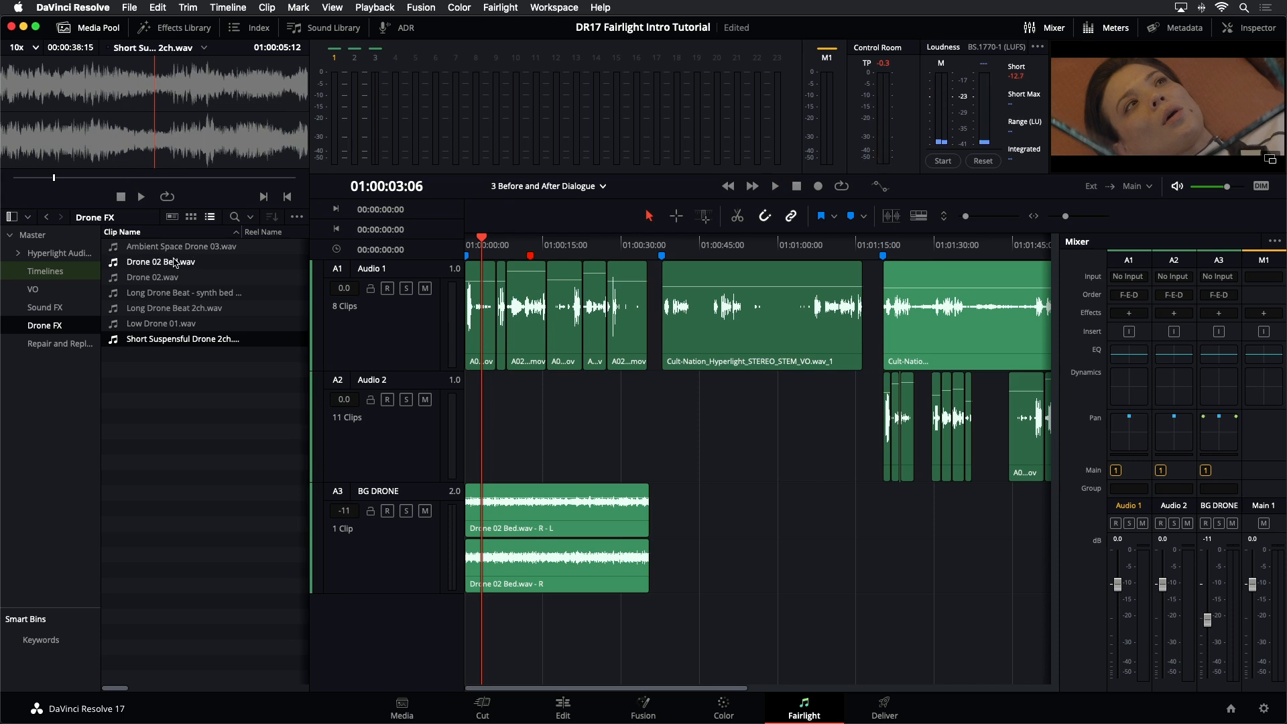
pyautogui.press('space')
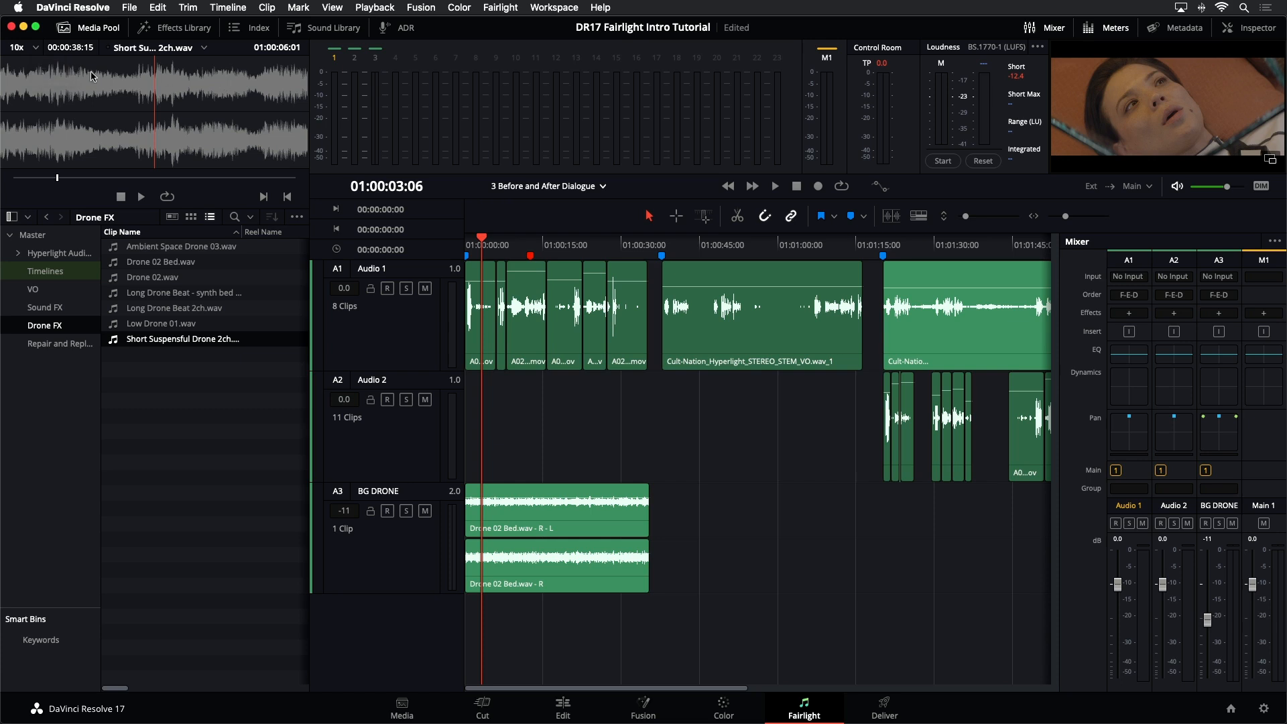
# Step: Try the preview waveform zoom at 1x, set it to 40x and play the Short Suspensful Drone clip
pyautogui.click(37, 53)
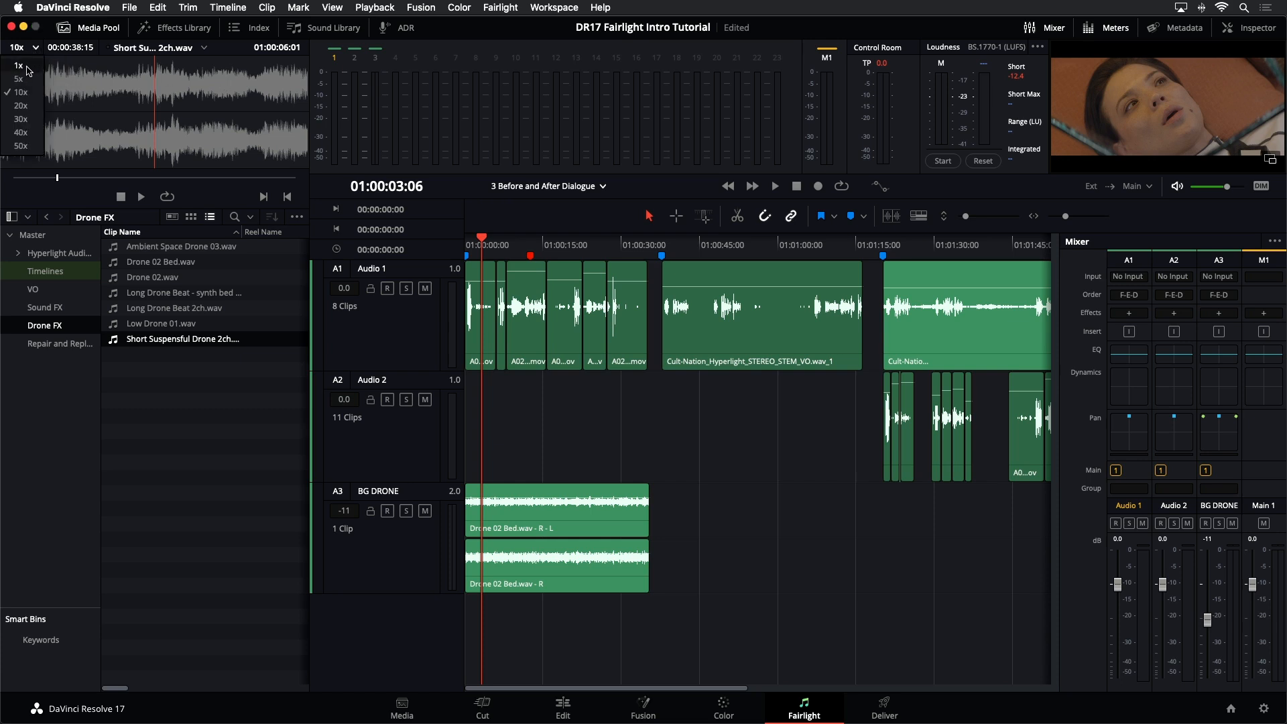
pyautogui.click(29, 70)
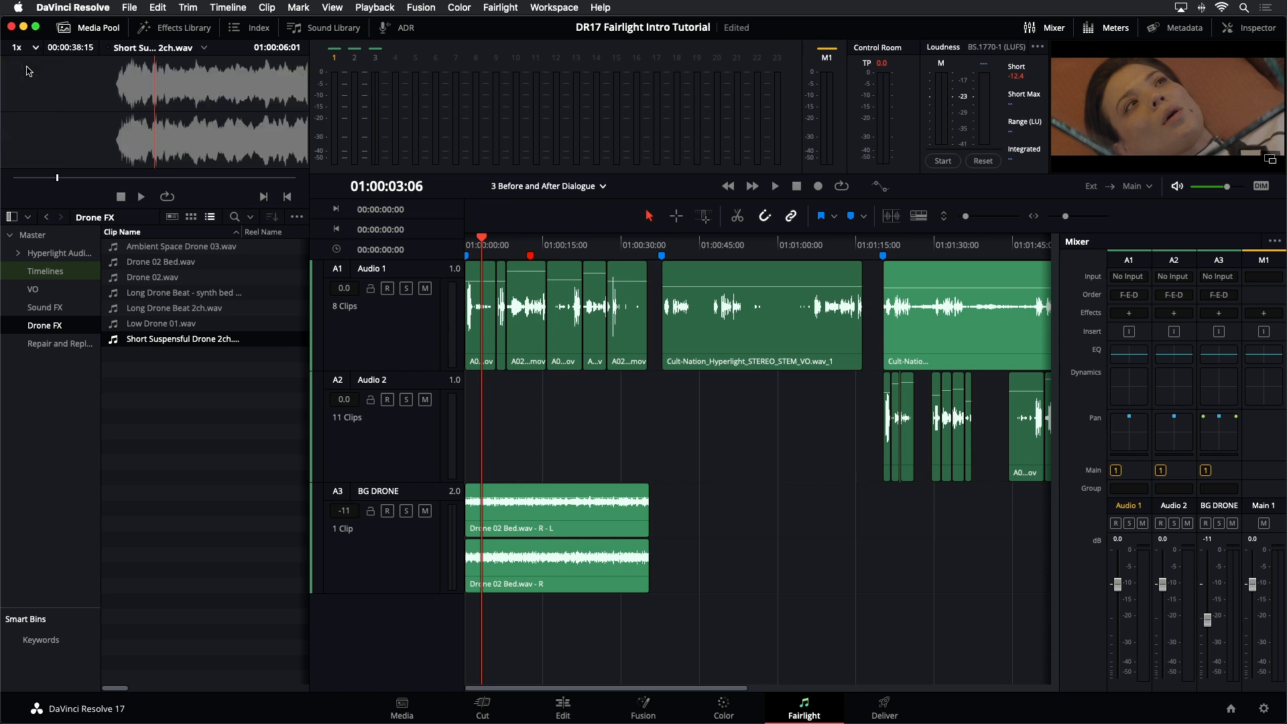
pyautogui.click(36, 53)
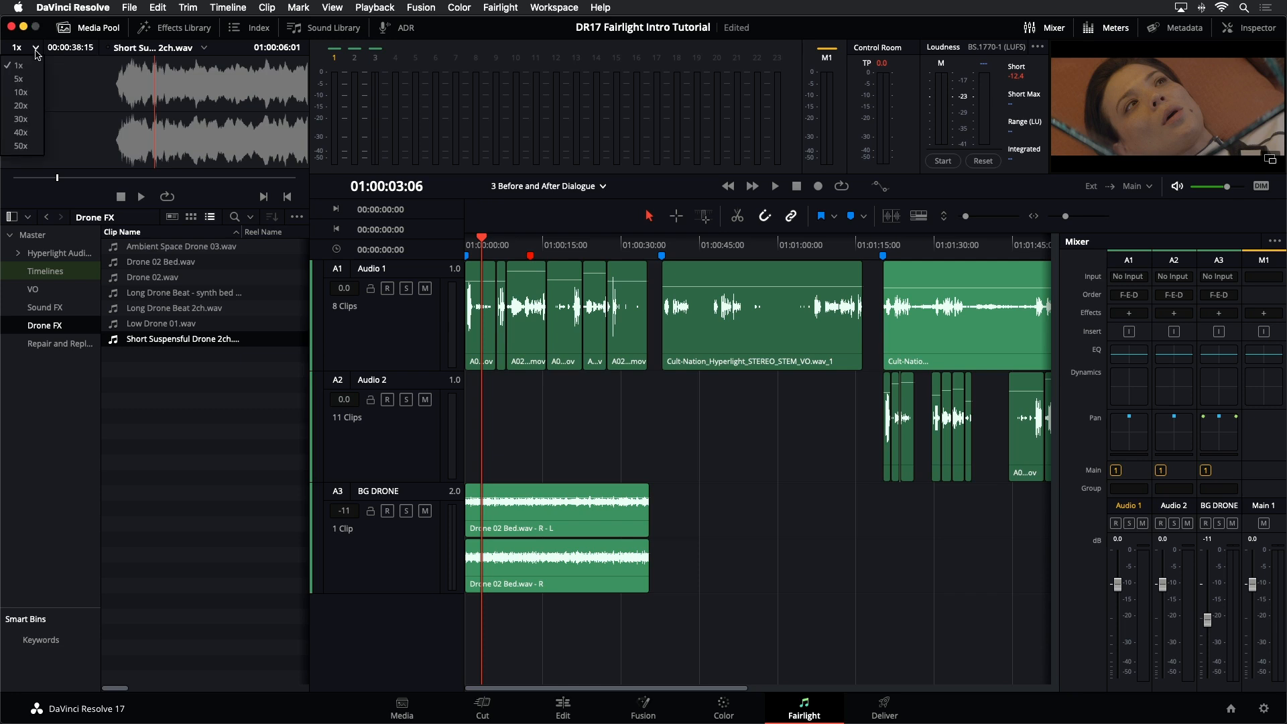
pyautogui.click(22, 139)
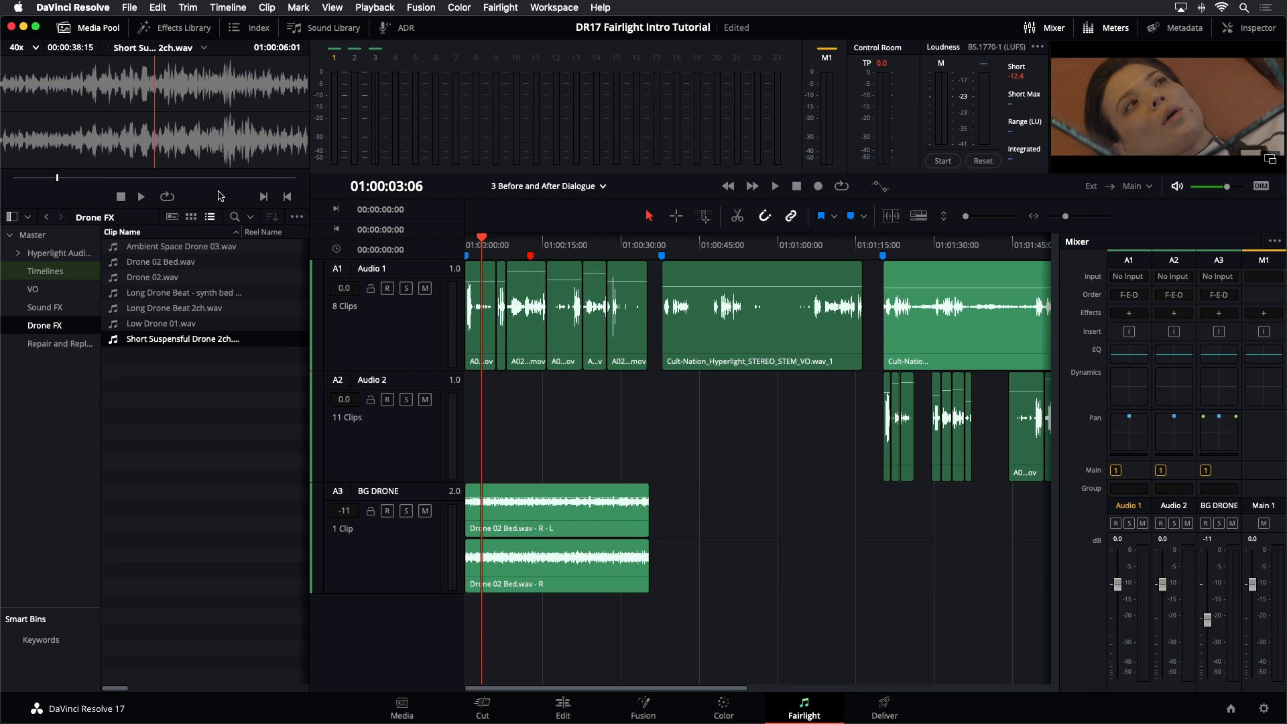
pyautogui.press('space')
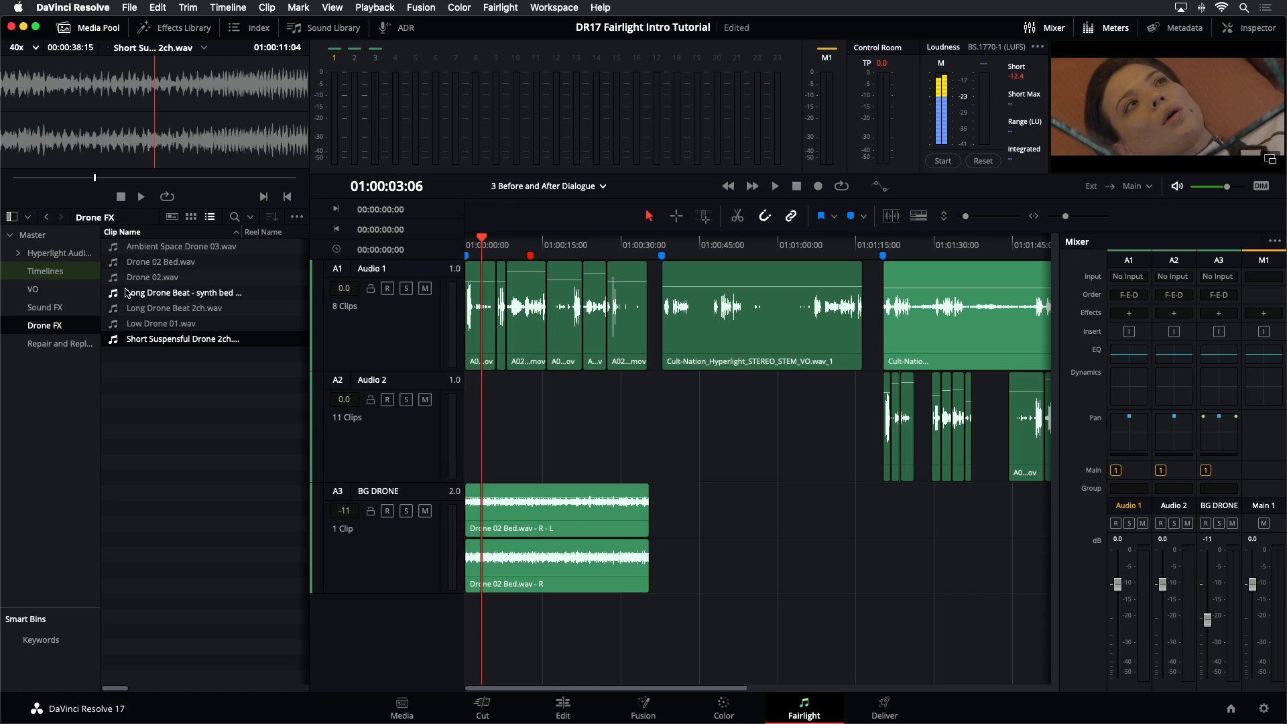
# Step: Try adding Drone 02 Bed.wav on a new track below BG DRONE at the start of the second dialogue section, and undo it
pyautogui.click(116, 266)
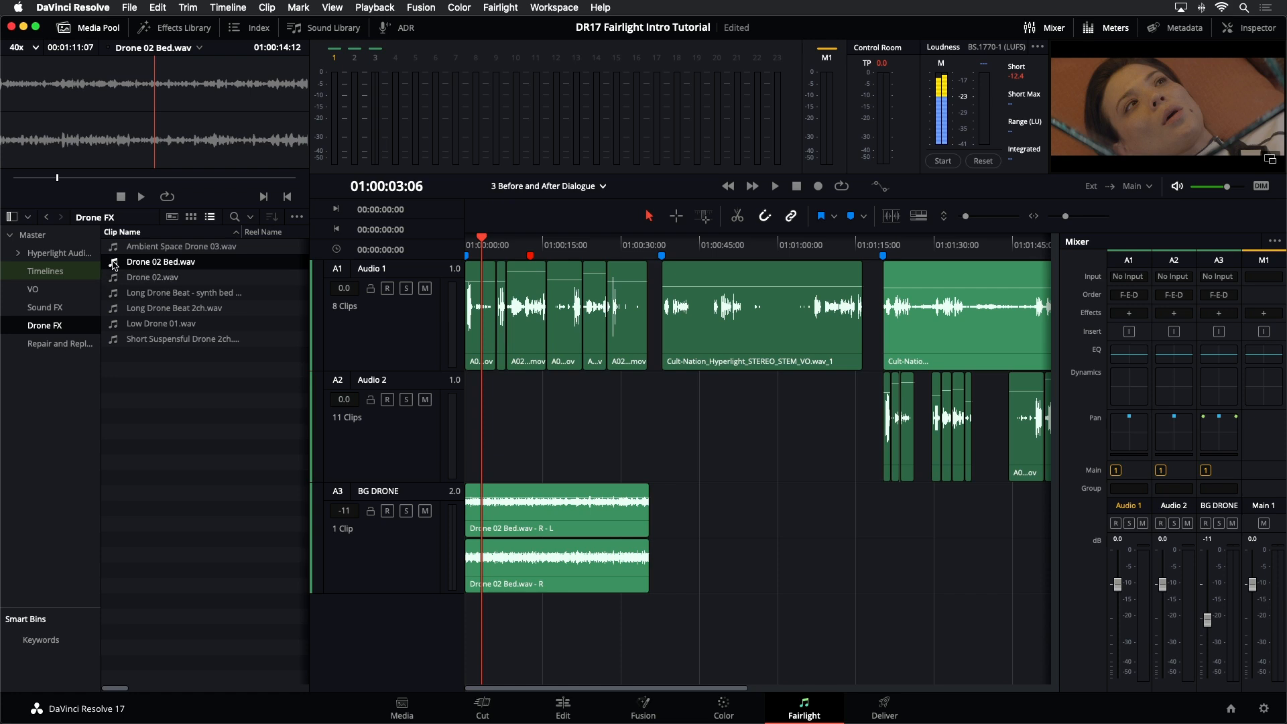
pyautogui.moveTo(117, 268); pyautogui.dragTo(670, 617)
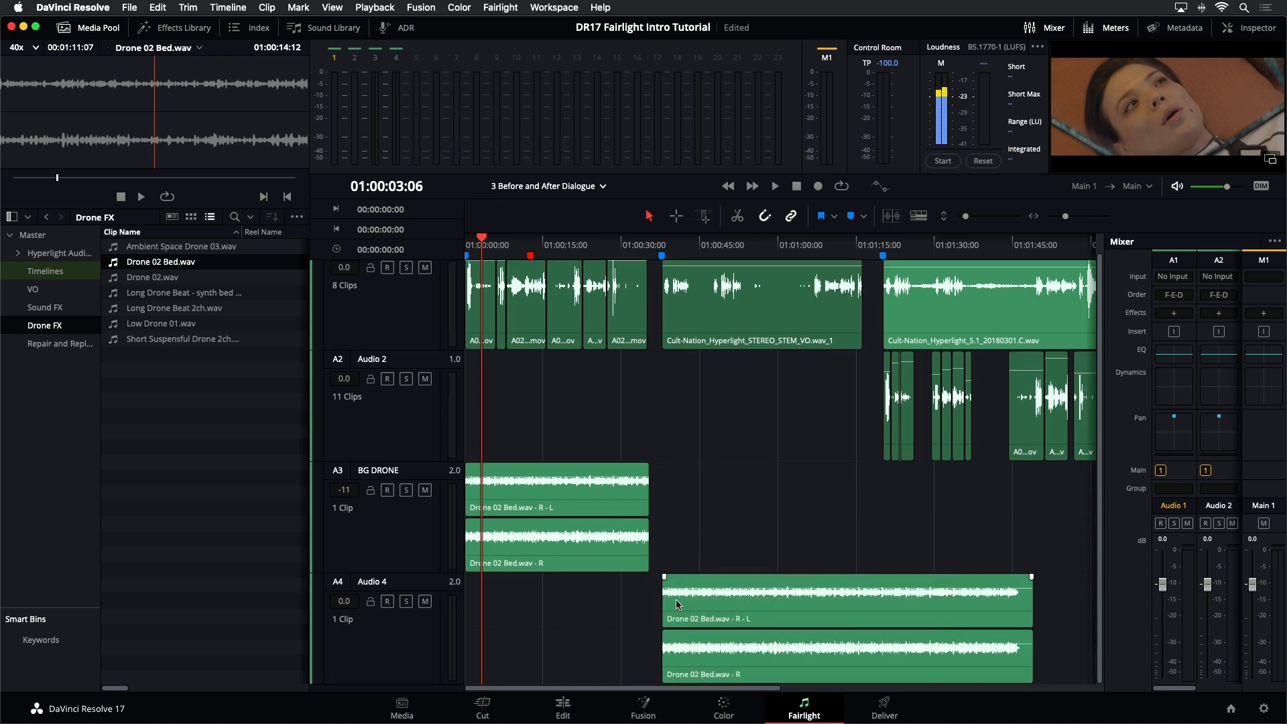
pyautogui.scroll(-1, 670, 613)
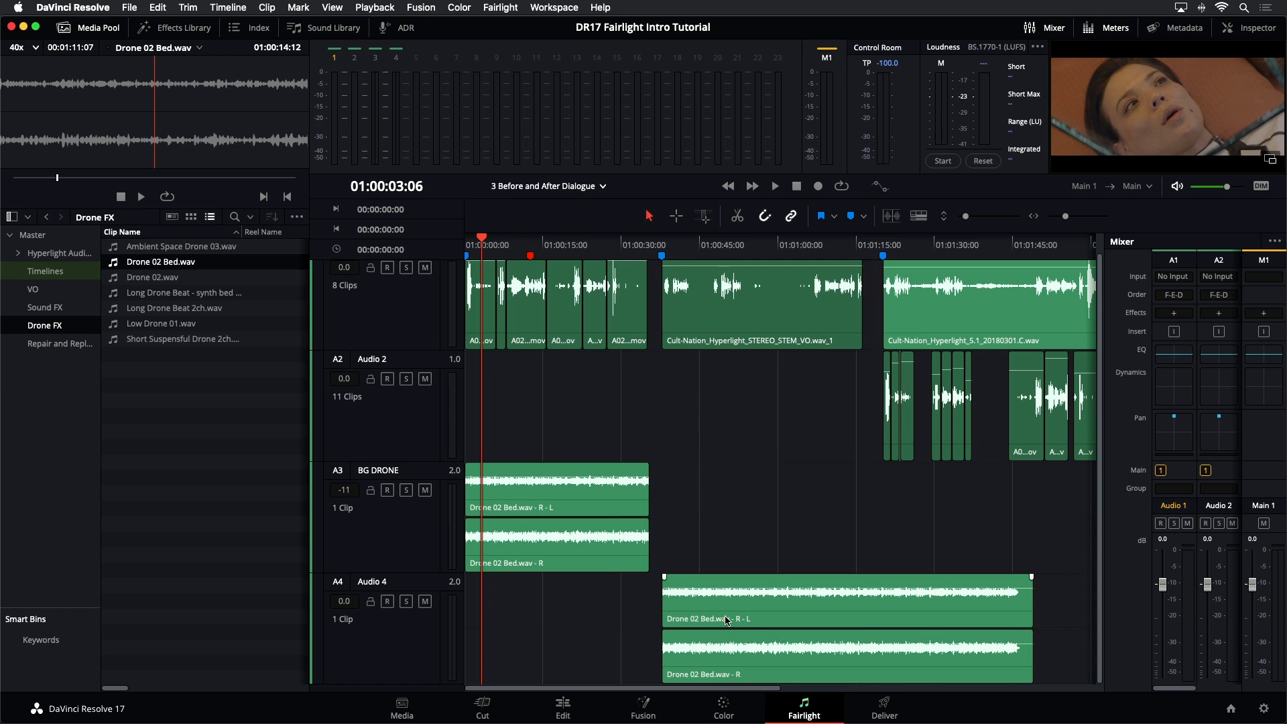
pyautogui.press('super+z')
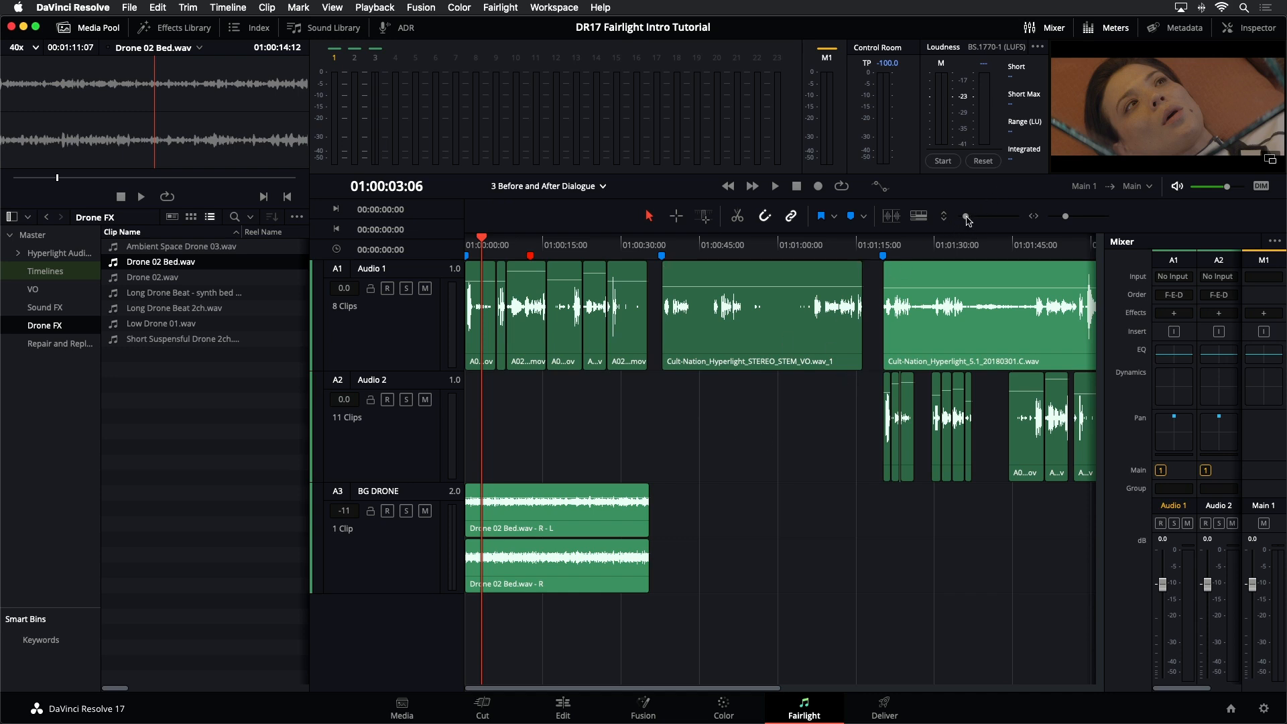
# Step: Try out the timeline's vertical zoom and leave all three audio tracks at a reduced height
pyautogui.moveTo(966, 217); pyautogui.dragTo(968, 220)
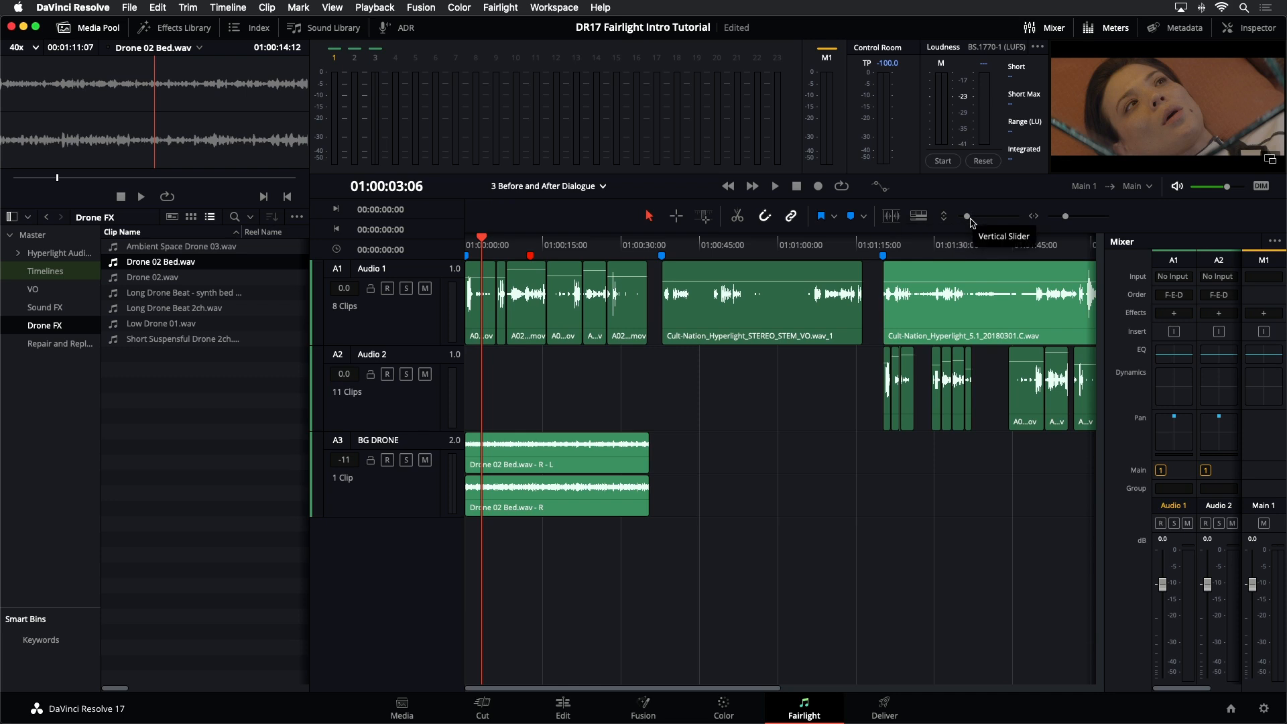
pyautogui.moveTo(969, 219); pyautogui.dragTo(965, 216)
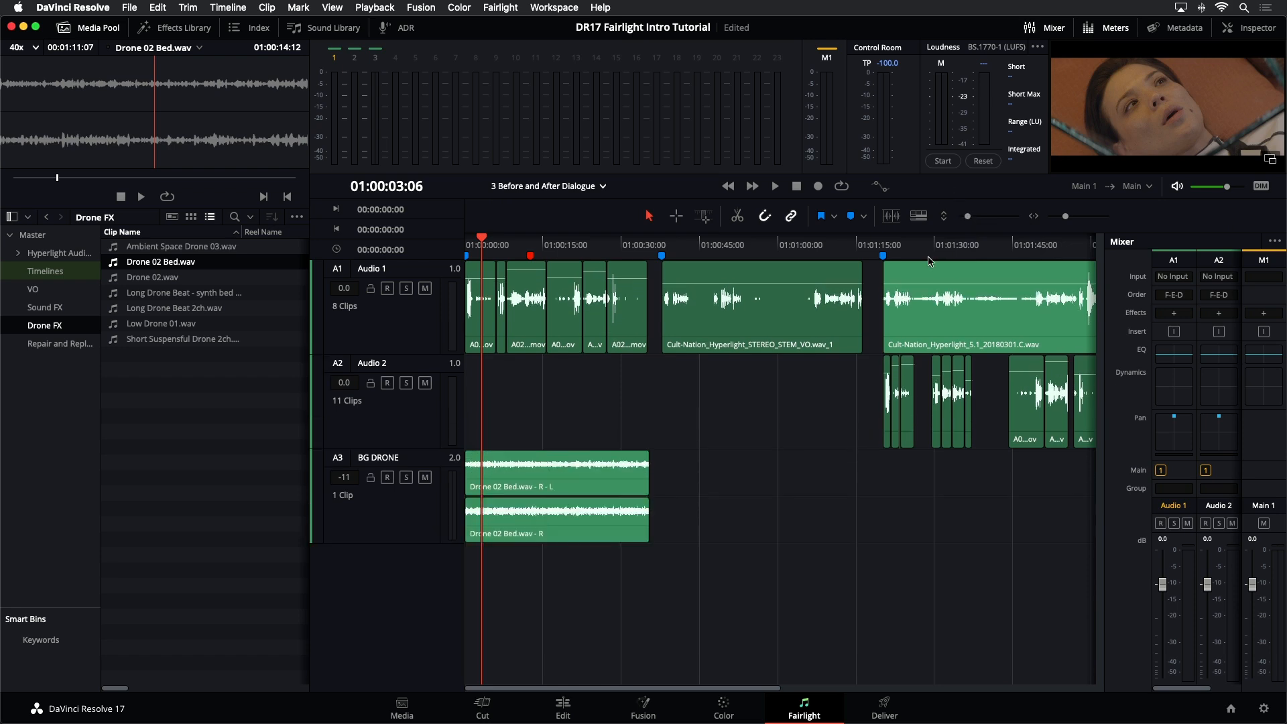
pyautogui.scroll(-3, 928, 262)
pyautogui.scroll(8, 928, 262)
pyautogui.scroll(-6, 929, 262)
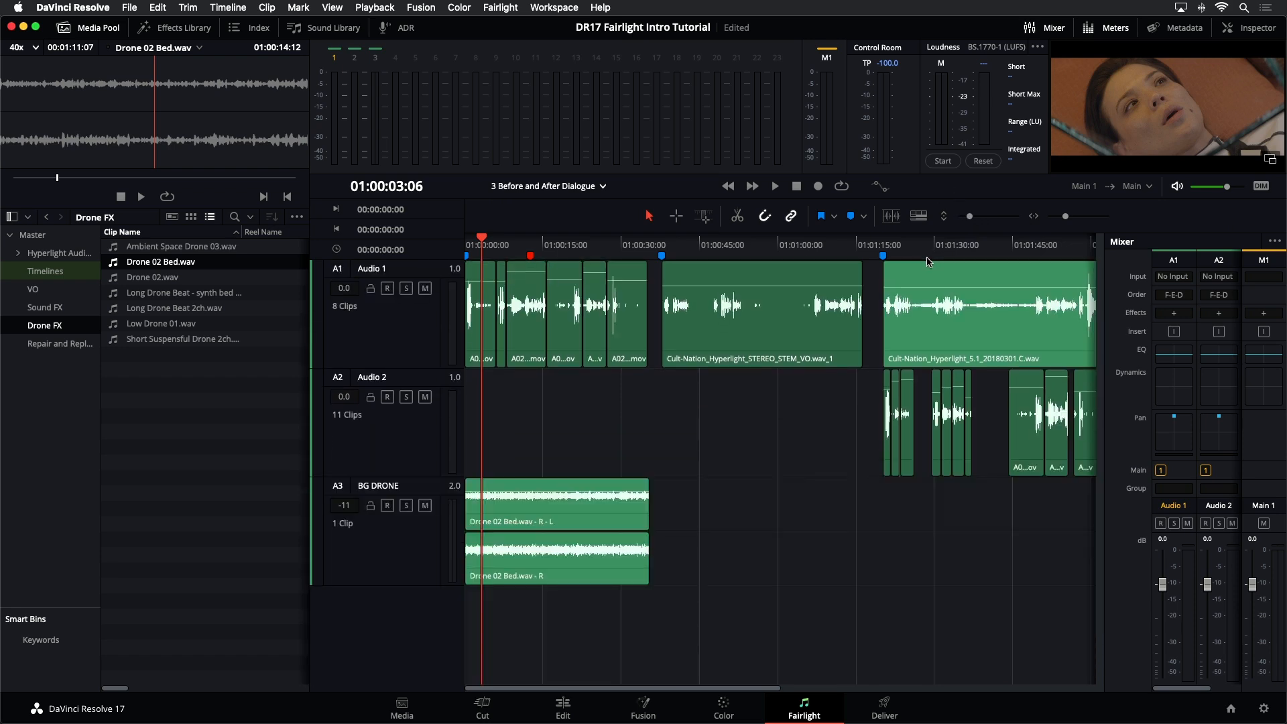
pyautogui.scroll(-2, 927, 262)
pyautogui.scroll(3, 927, 262)
pyautogui.scroll(-2, 925, 262)
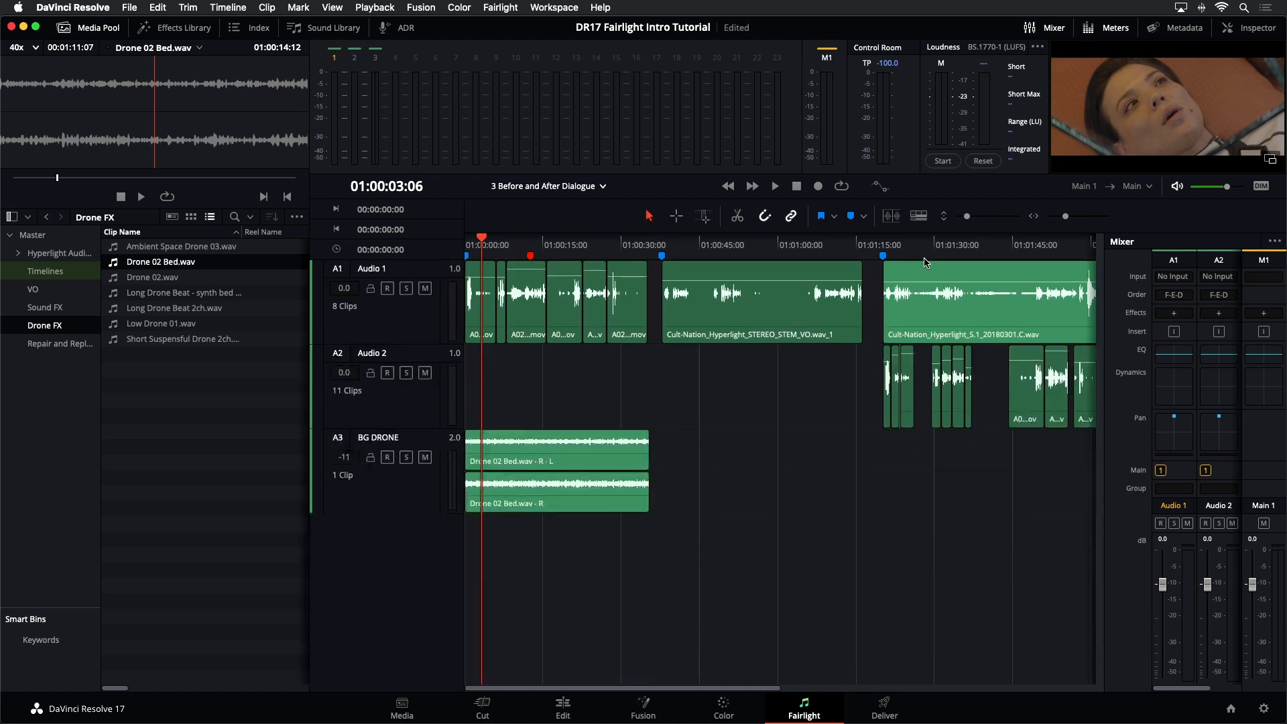
pyautogui.scroll(2, 925, 262)
pyautogui.scroll(-4, 926, 262)
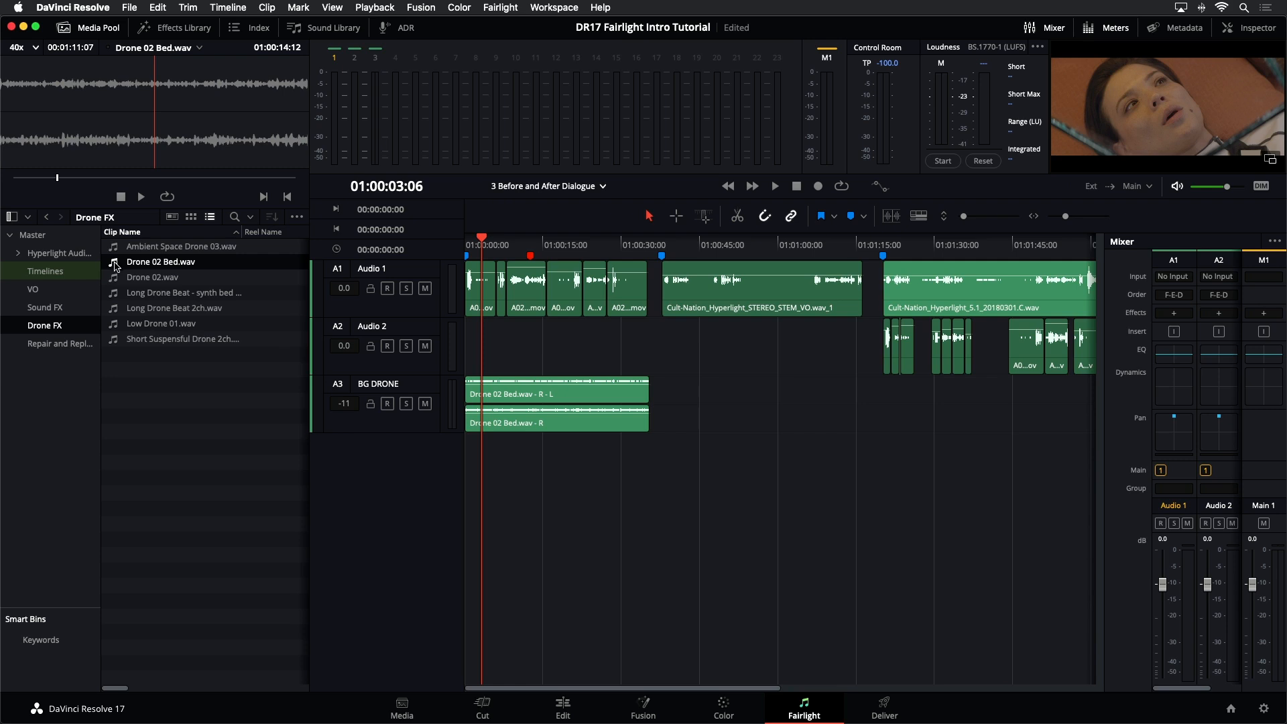
# Step: Try adding Ambient Space Drone 03.wav, Drone 02 Bed.wav and Low Drone 01.wav end to end on one new track below BG DRONE, and undo it
pyautogui.click(113, 329)
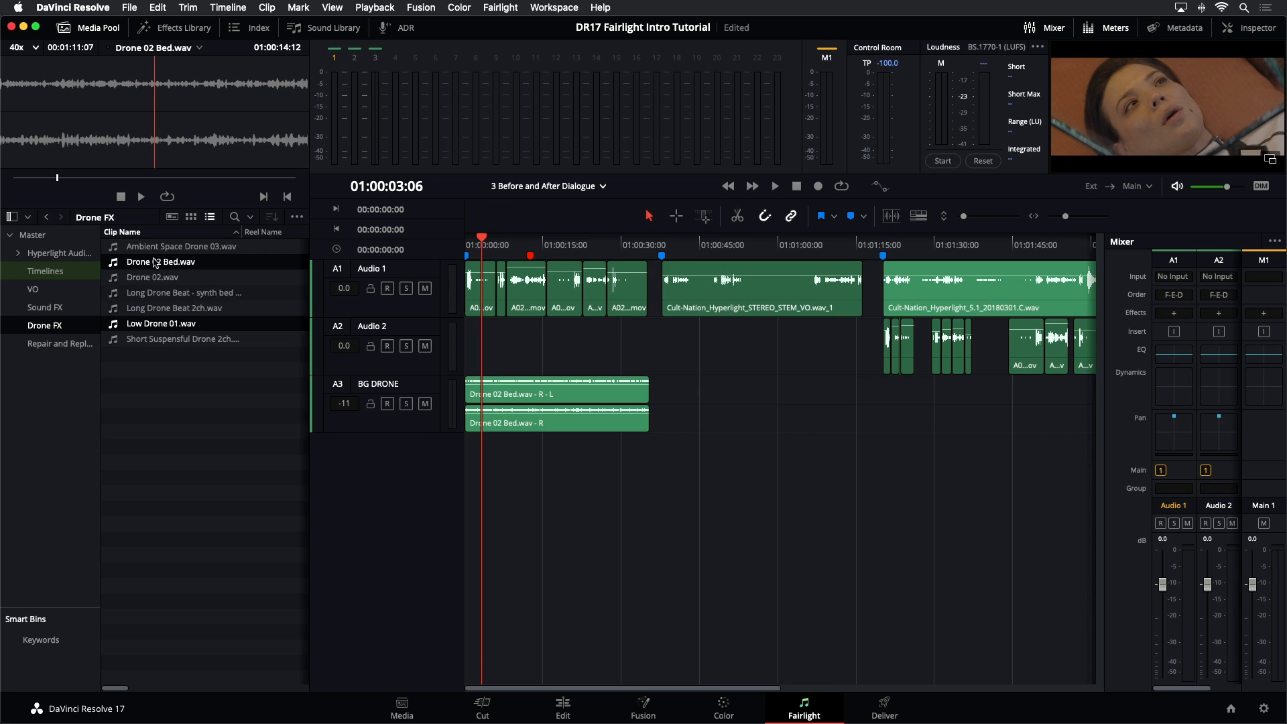
pyautogui.keyDown('super'); pyautogui.click(118, 249); pyautogui.keyUp('super')
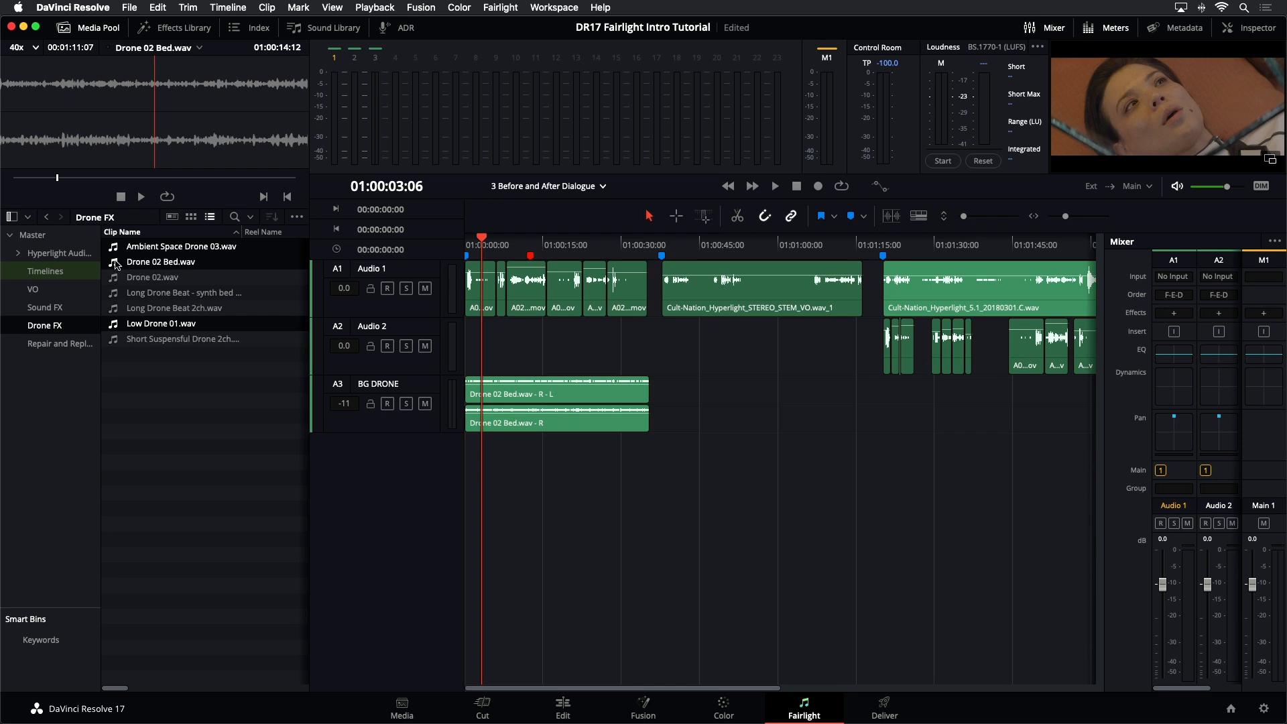
pyautogui.moveTo(115, 268); pyautogui.dragTo(471, 476)
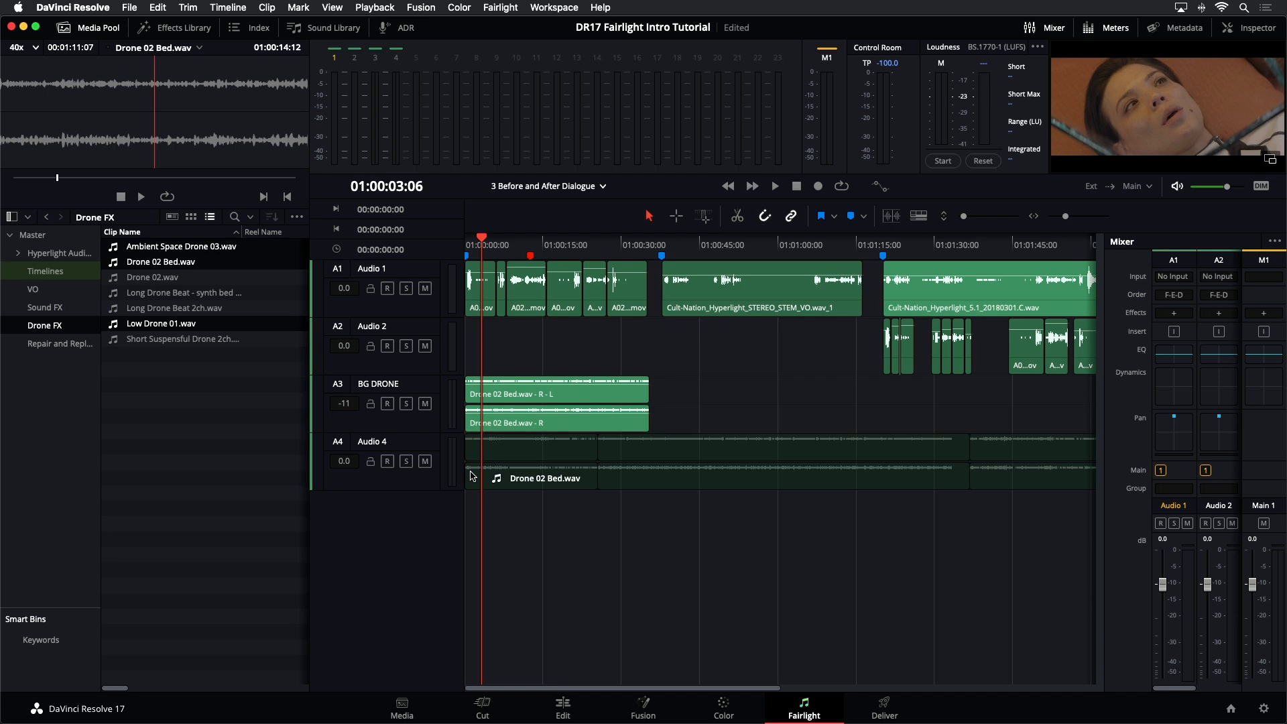
pyautogui.moveTo(471, 476); pyautogui.dragTo(469, 469)
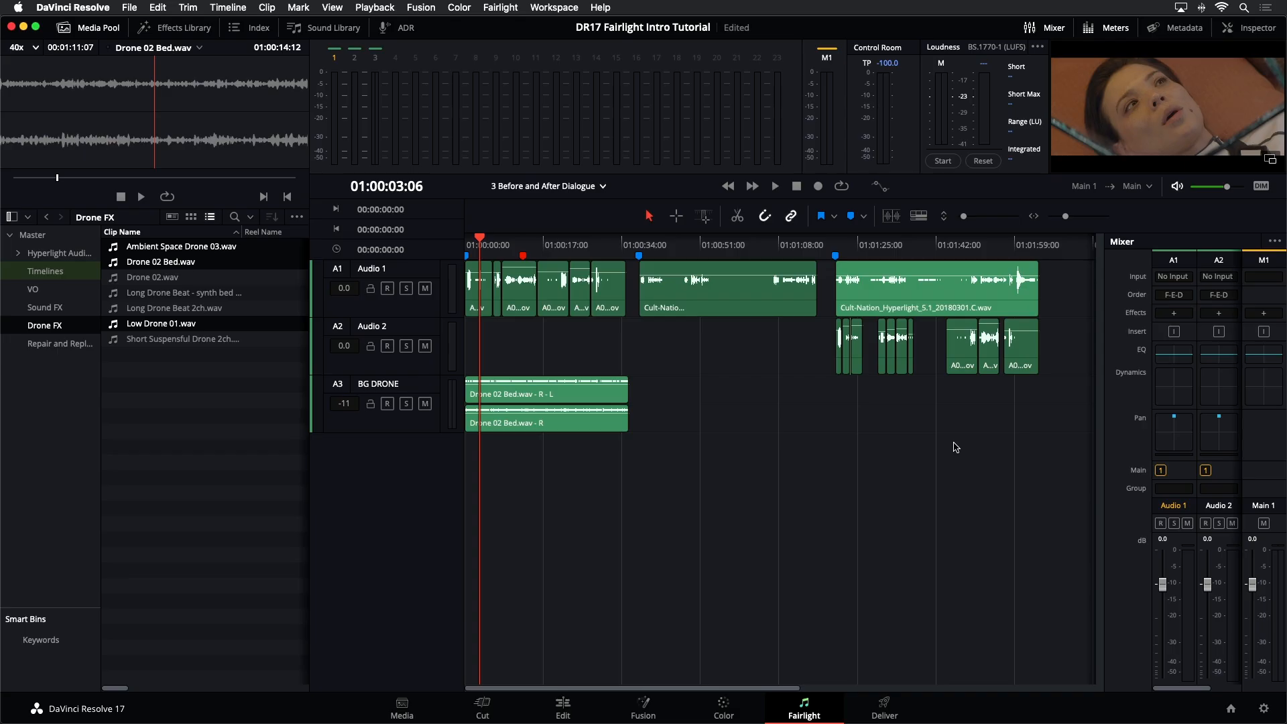
# Step: Look at the undo, redo and history commands available for edits
pyautogui.click(163, 8)
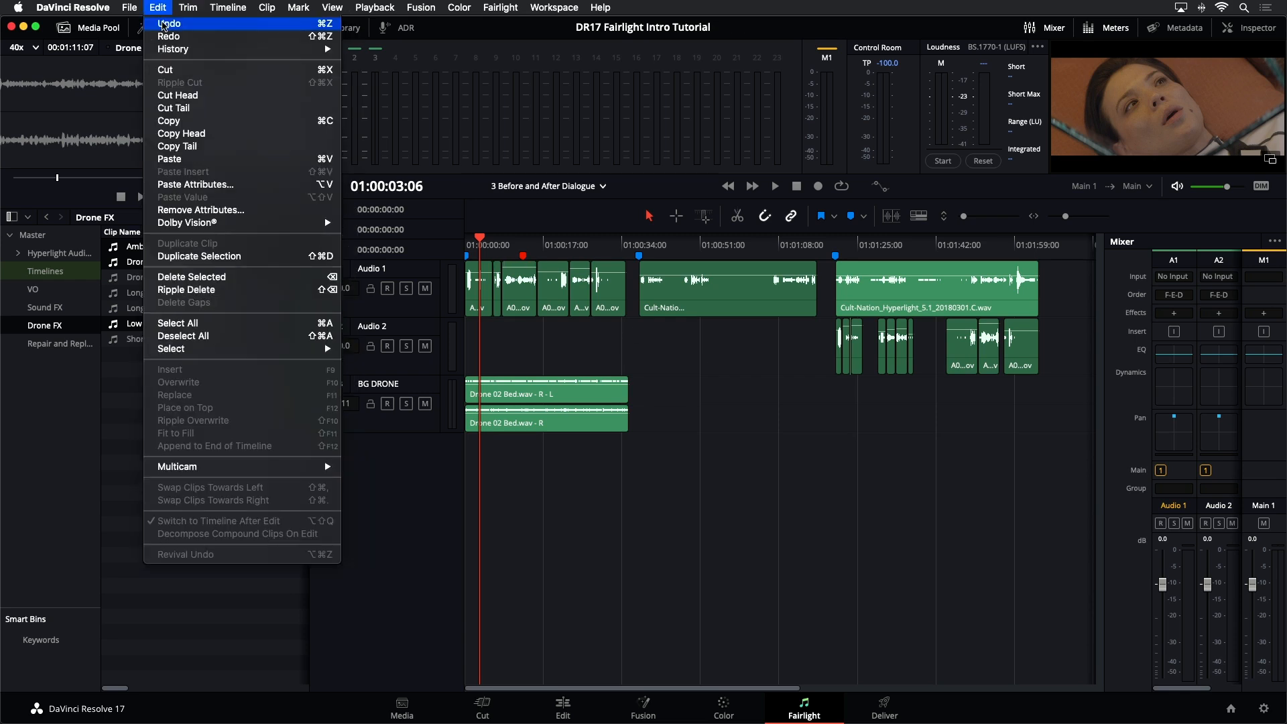
pyautogui.moveTo(154, 49)
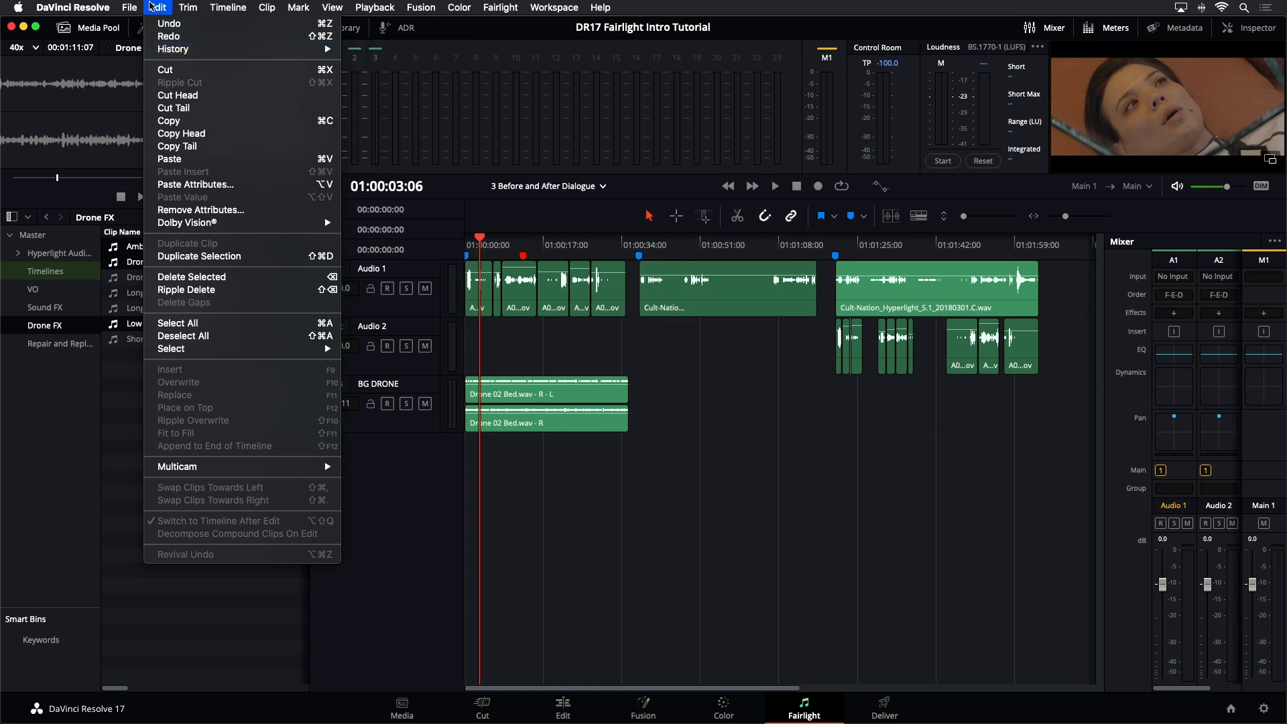
pyautogui.click(158, 8)
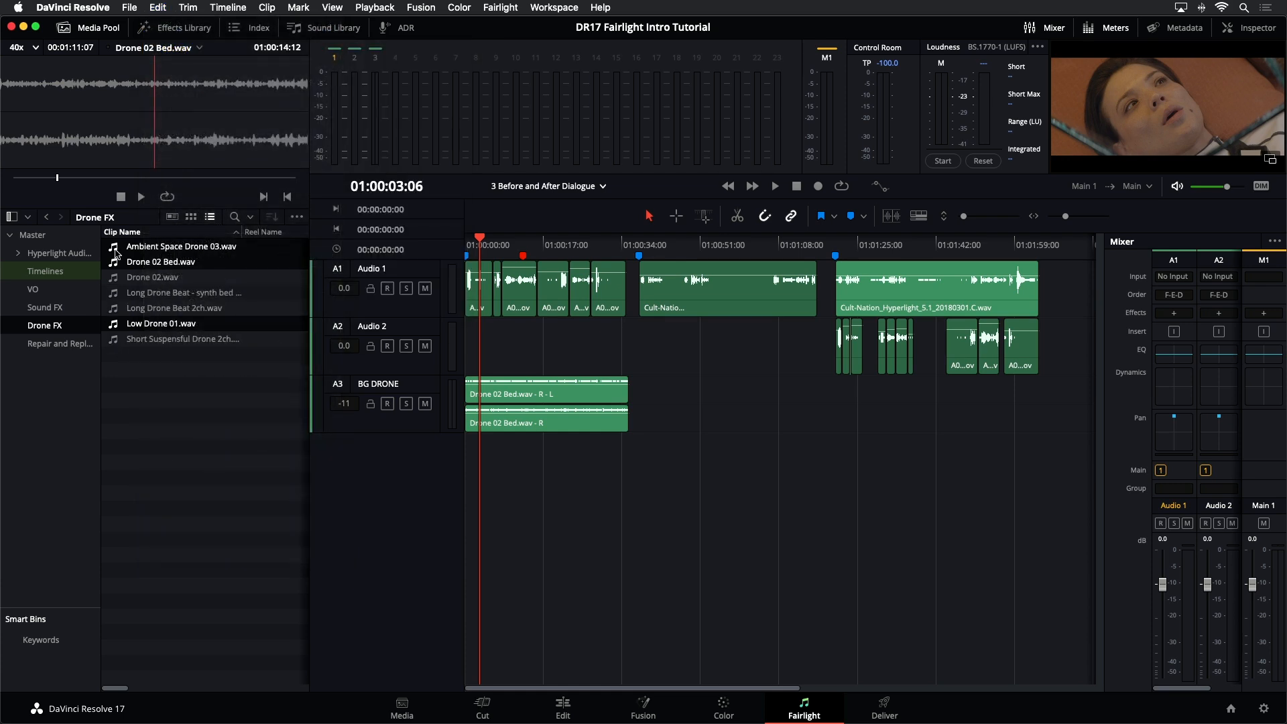
# Step: Try adding Ambient Space Drone 03.wav, Drone 02 Bed.wav and Low Drone 01.wav stacked on three new tracks below BG DRONE, and undo it
pyautogui.click(166, 401)
pyautogui.click(127, 248)
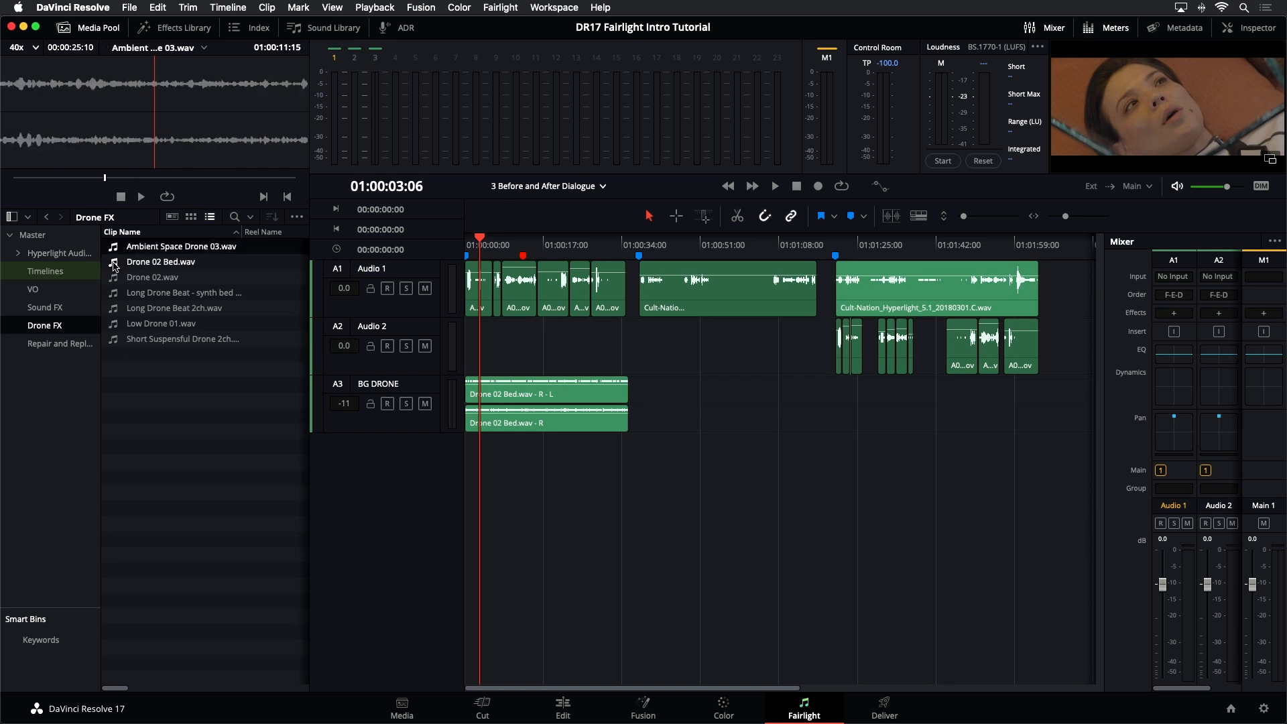
pyautogui.keyDown('super'); pyautogui.click(115, 265); pyautogui.keyUp('super')
pyautogui.keyDown('super'); pyautogui.click(123, 327); pyautogui.keyUp('super')
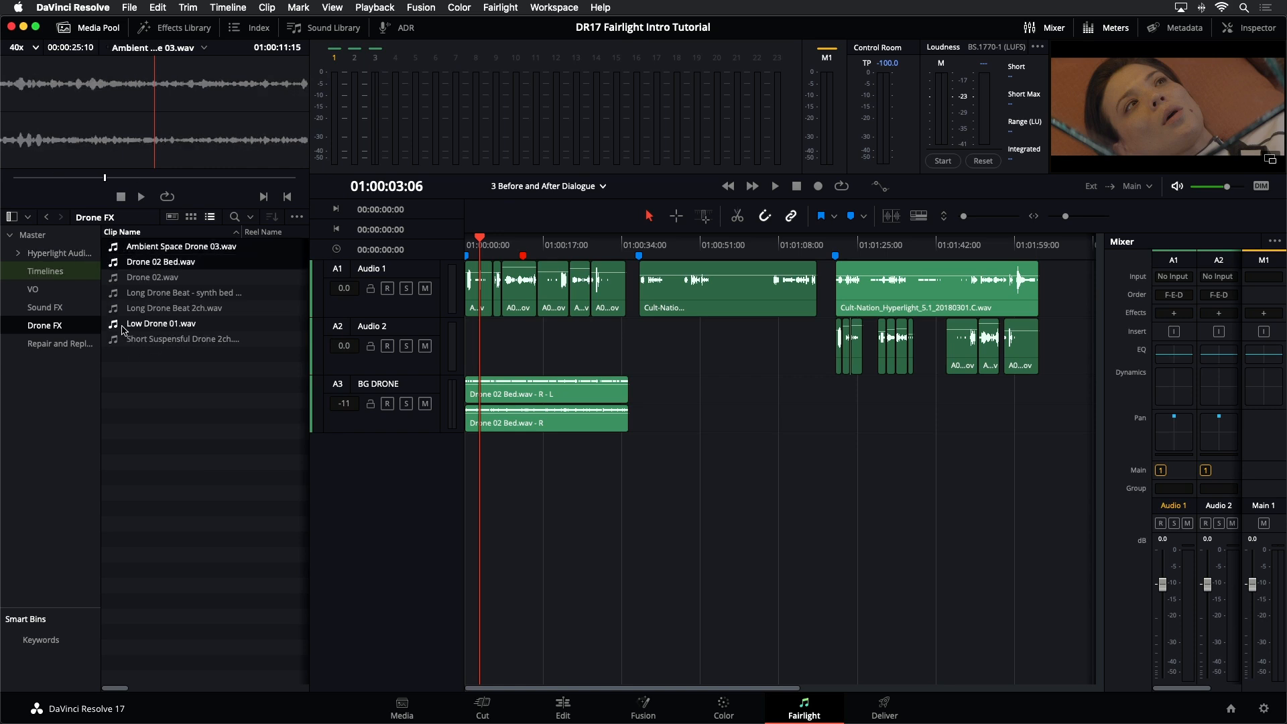
pyautogui.keyDown('super'); pyautogui.click(122, 326); pyautogui.keyUp('super')
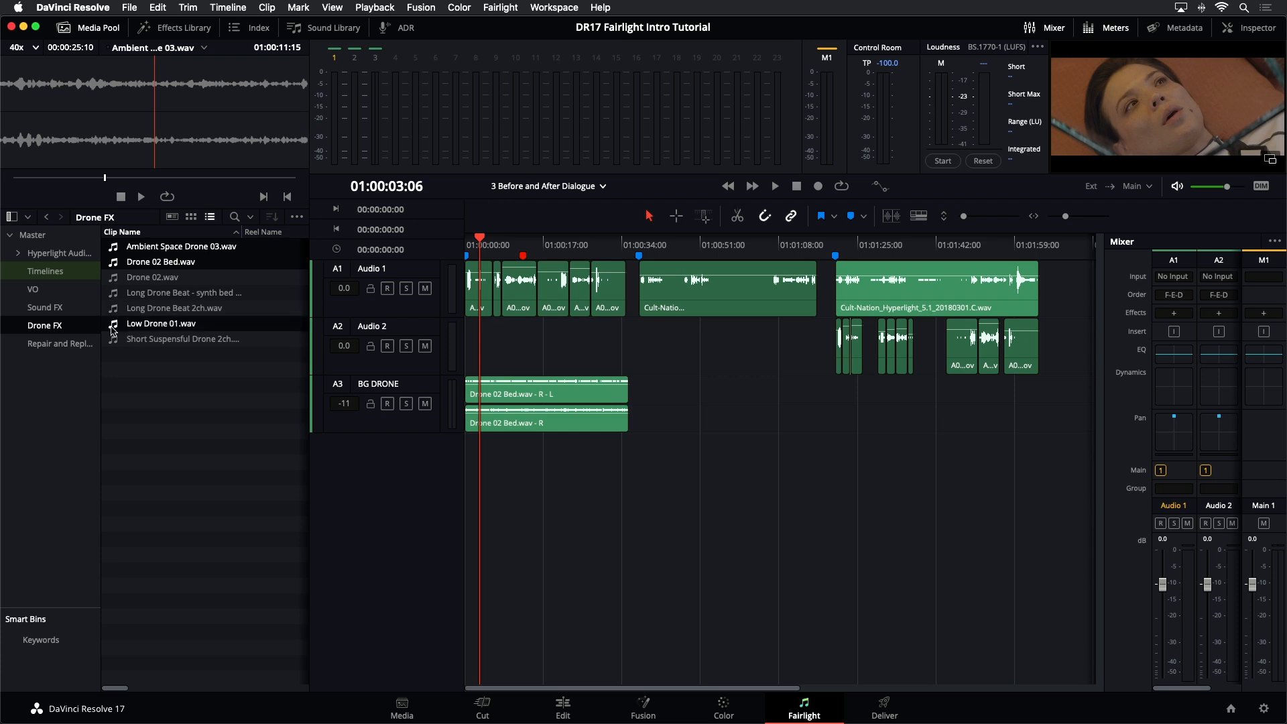
pyautogui.moveTo(115, 328); pyautogui.dragTo(467, 465)
pyautogui.press('super+shift')
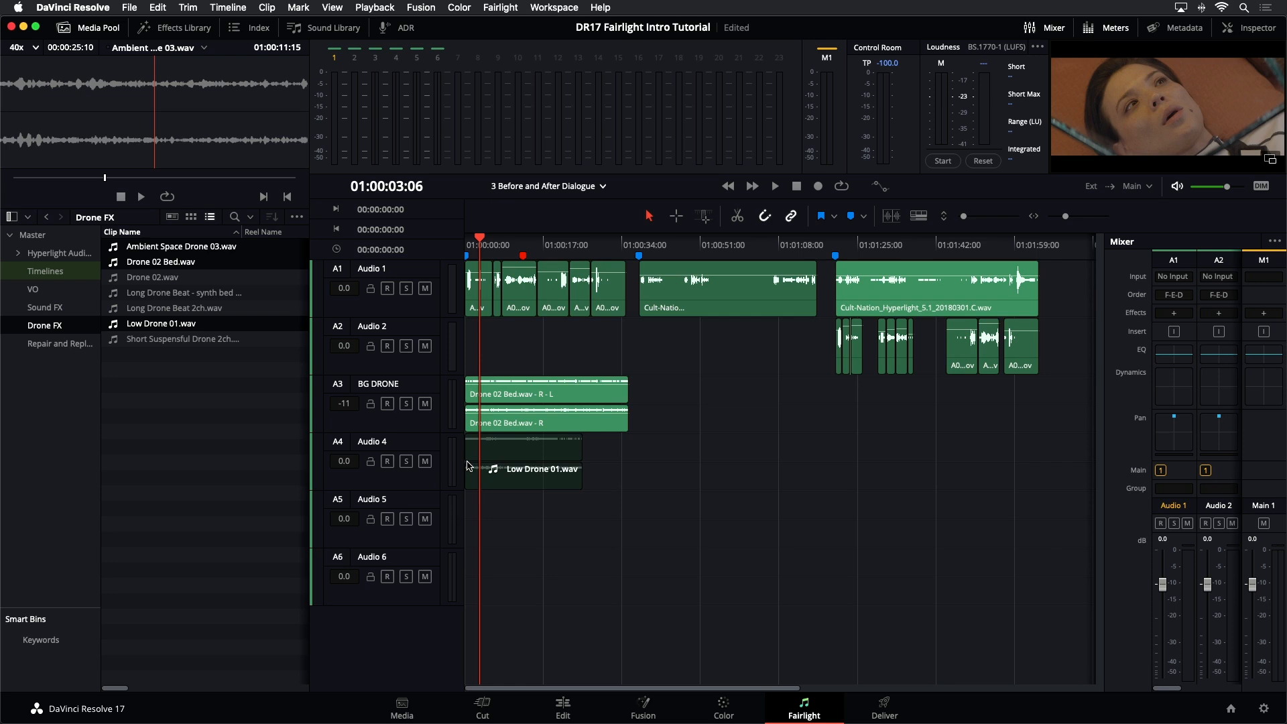
pyautogui.moveTo(467, 465); pyautogui.dragTo(467, 465)
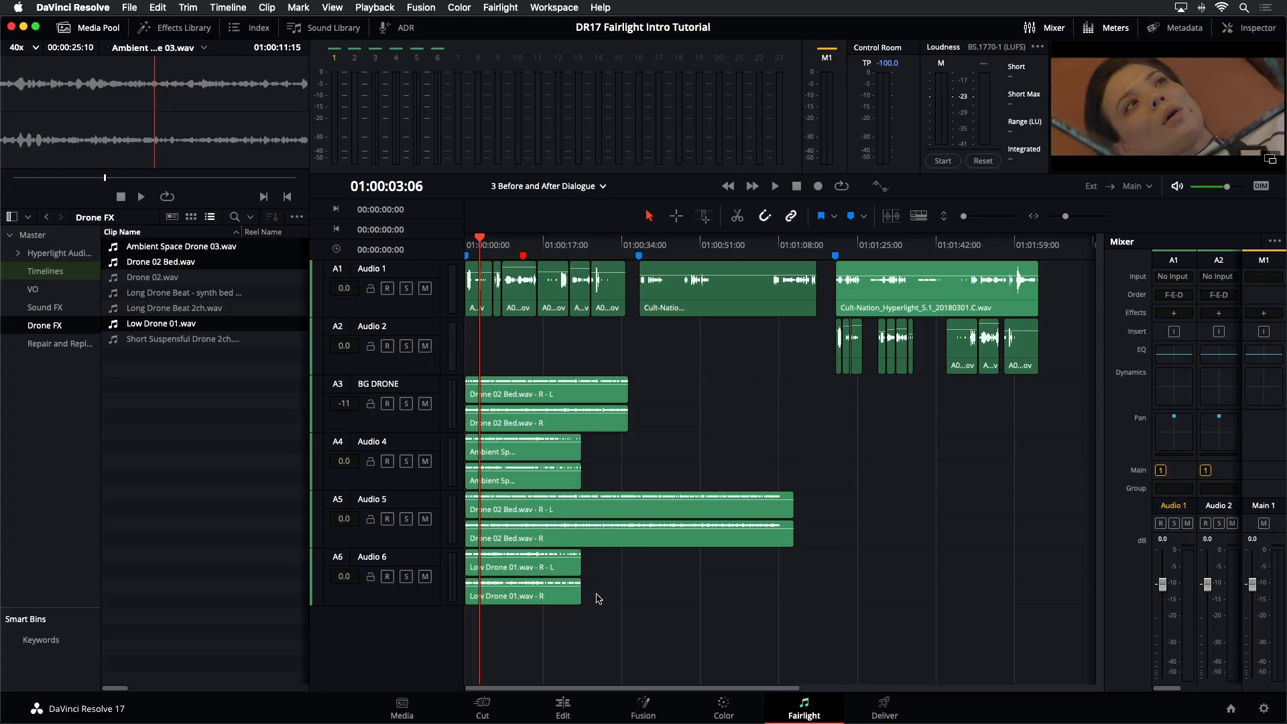
pyautogui.press('super+z')
pyautogui.click(234, 466)
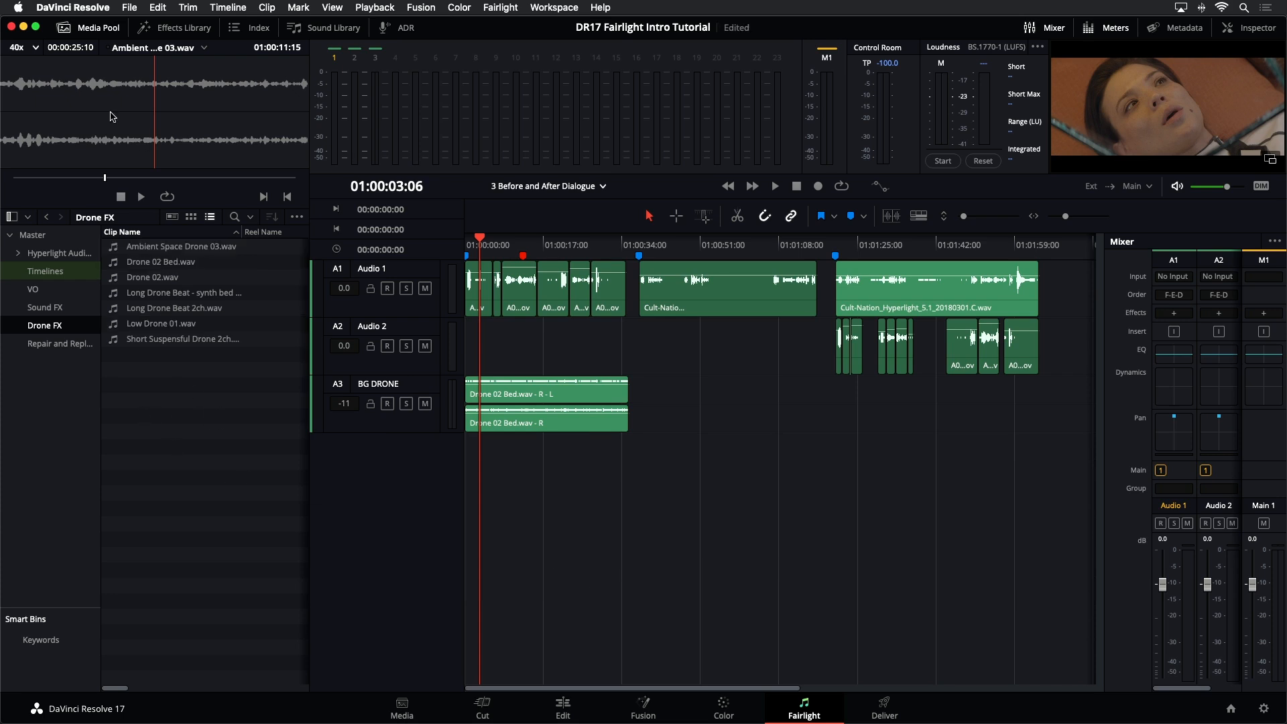
# Step: Open the timeline 4 Dialogue Editing Start from the Timelines bin
pyautogui.click(64, 28)
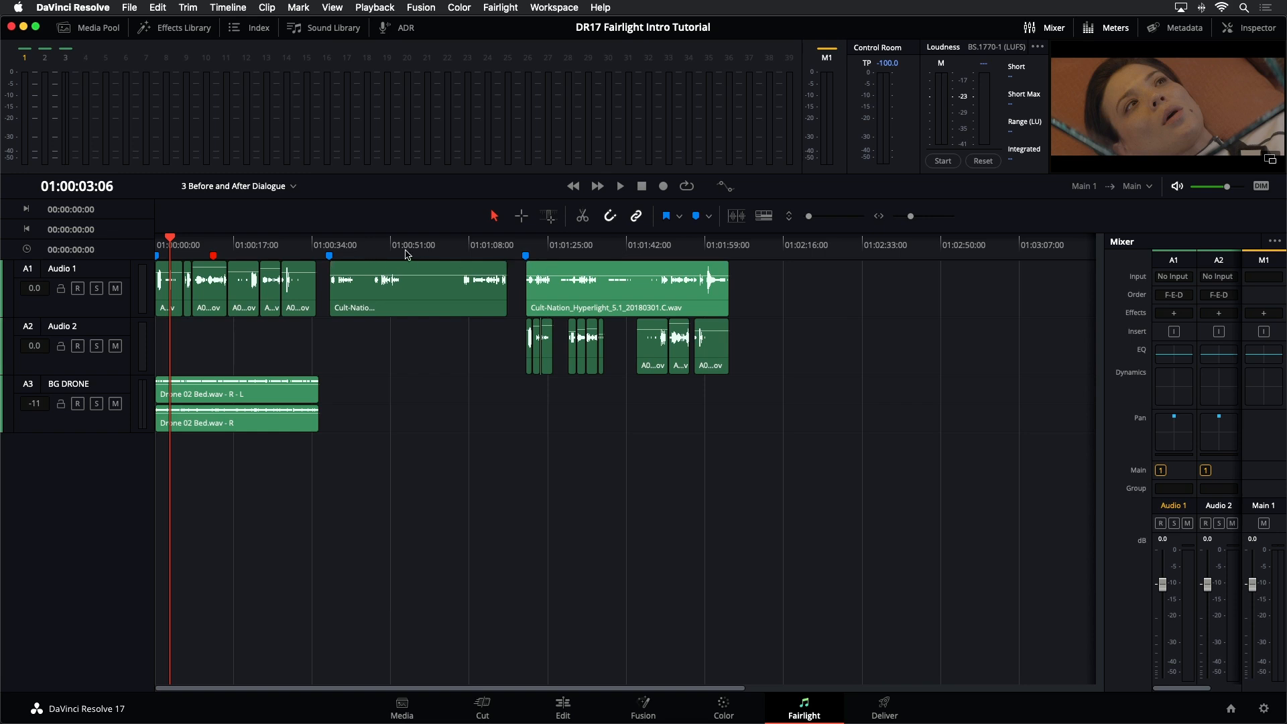
pyautogui.click(96, 29)
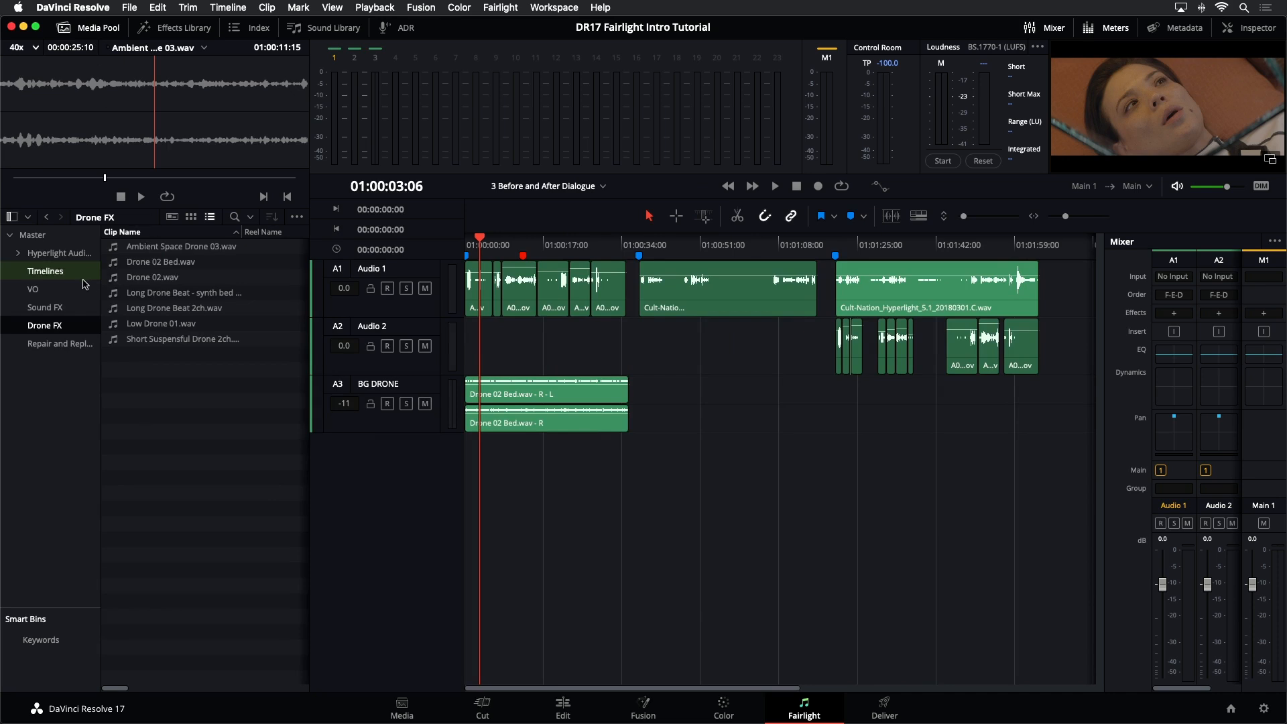
pyautogui.click(53, 272)
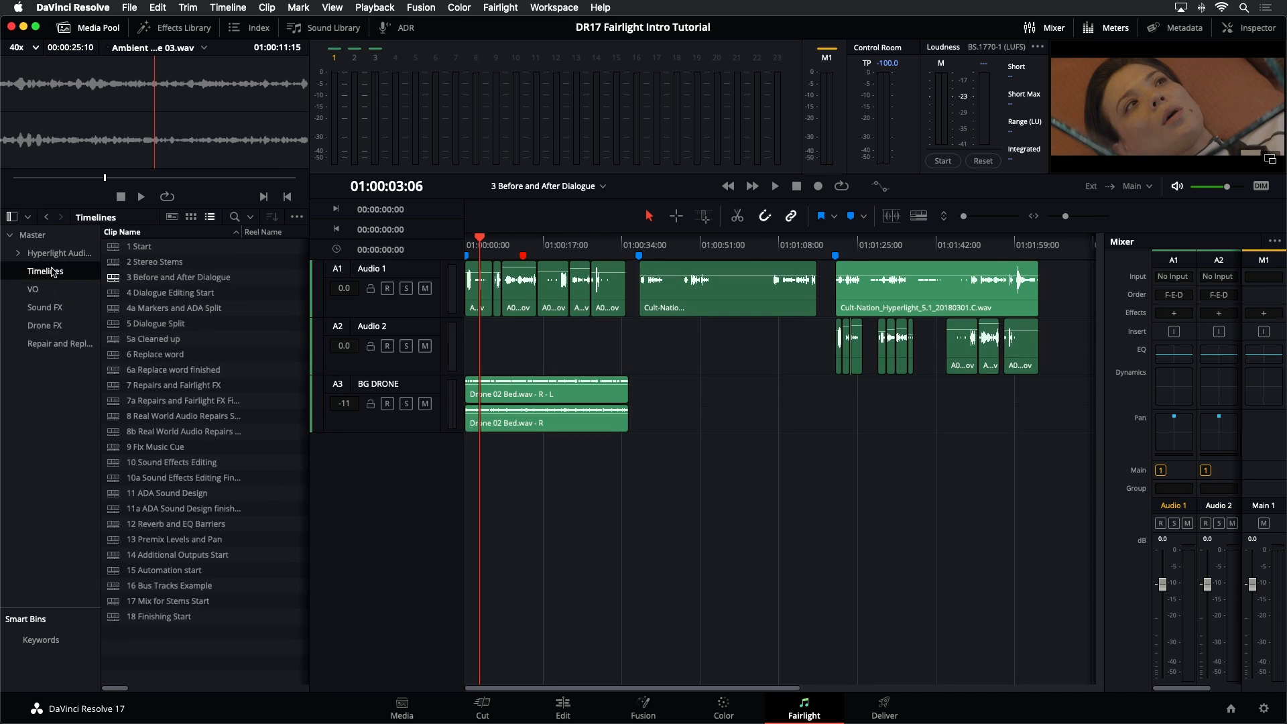
pyautogui.doubleClick(118, 293)
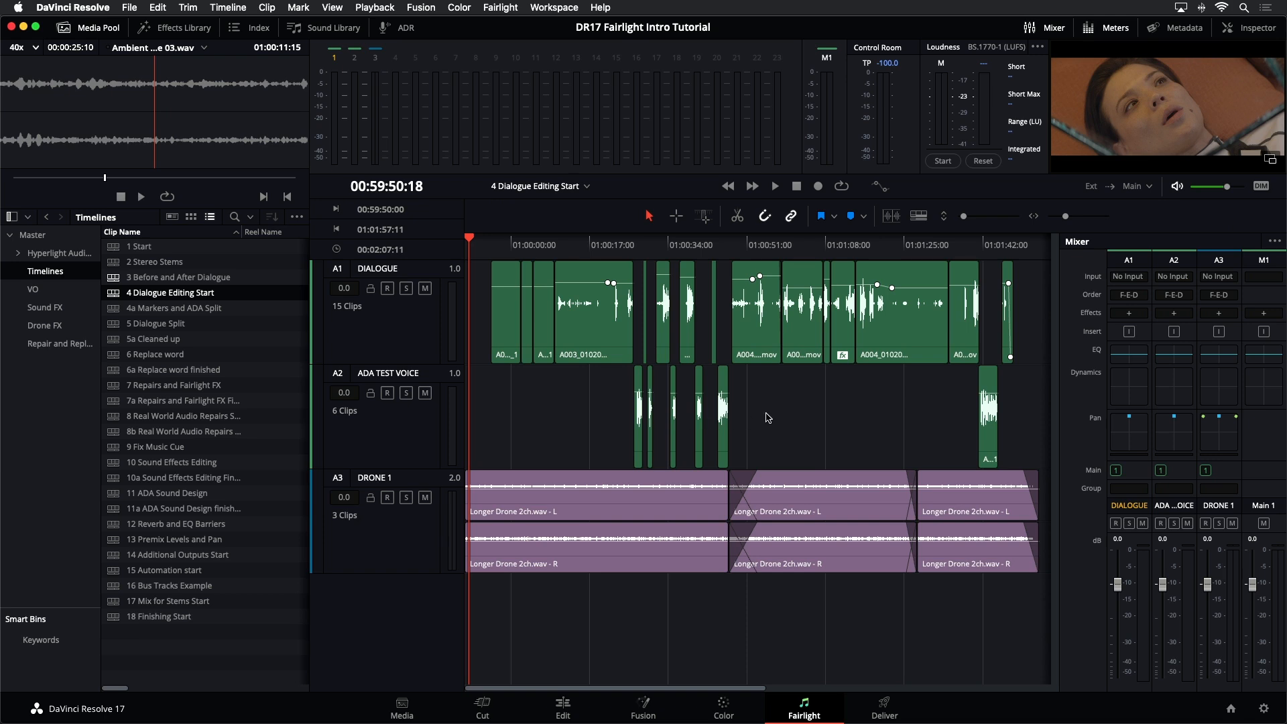
# Step: Hide the Media Pool and the Mixer, and widen the clips with the horizontal timeline zoom
pyautogui.click(99, 28)
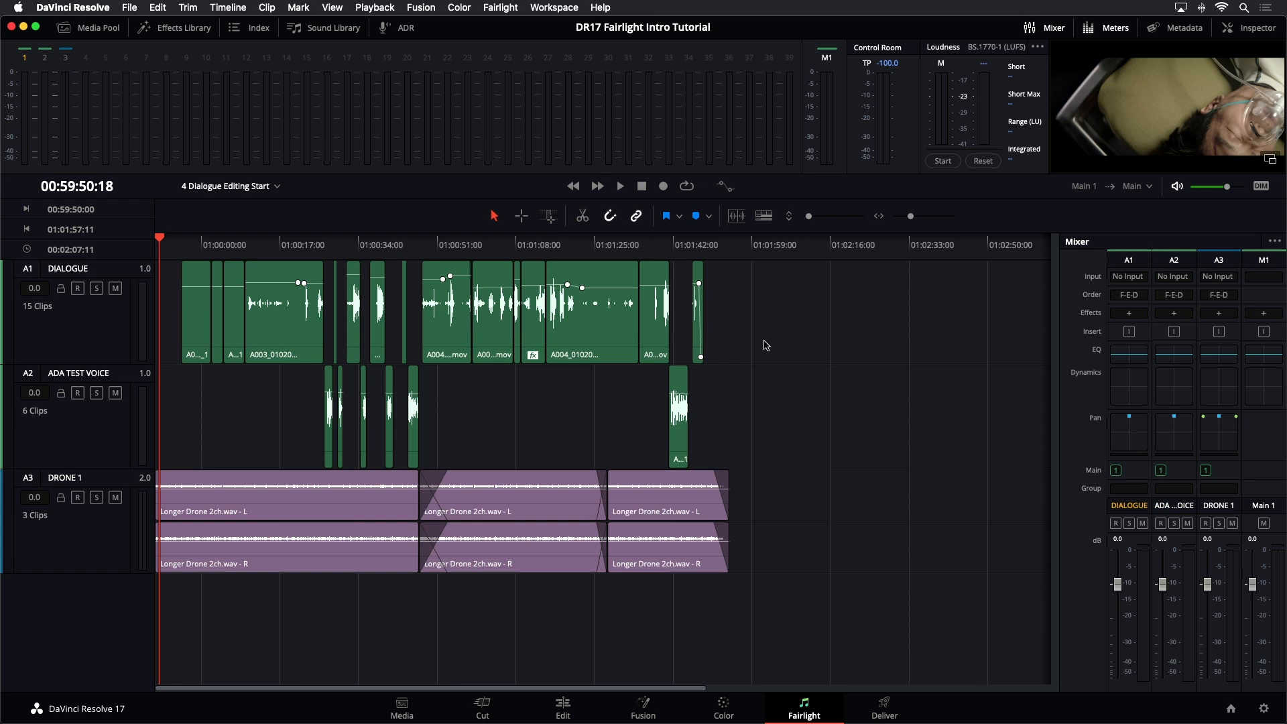
pyautogui.scroll(2, 768, 344)
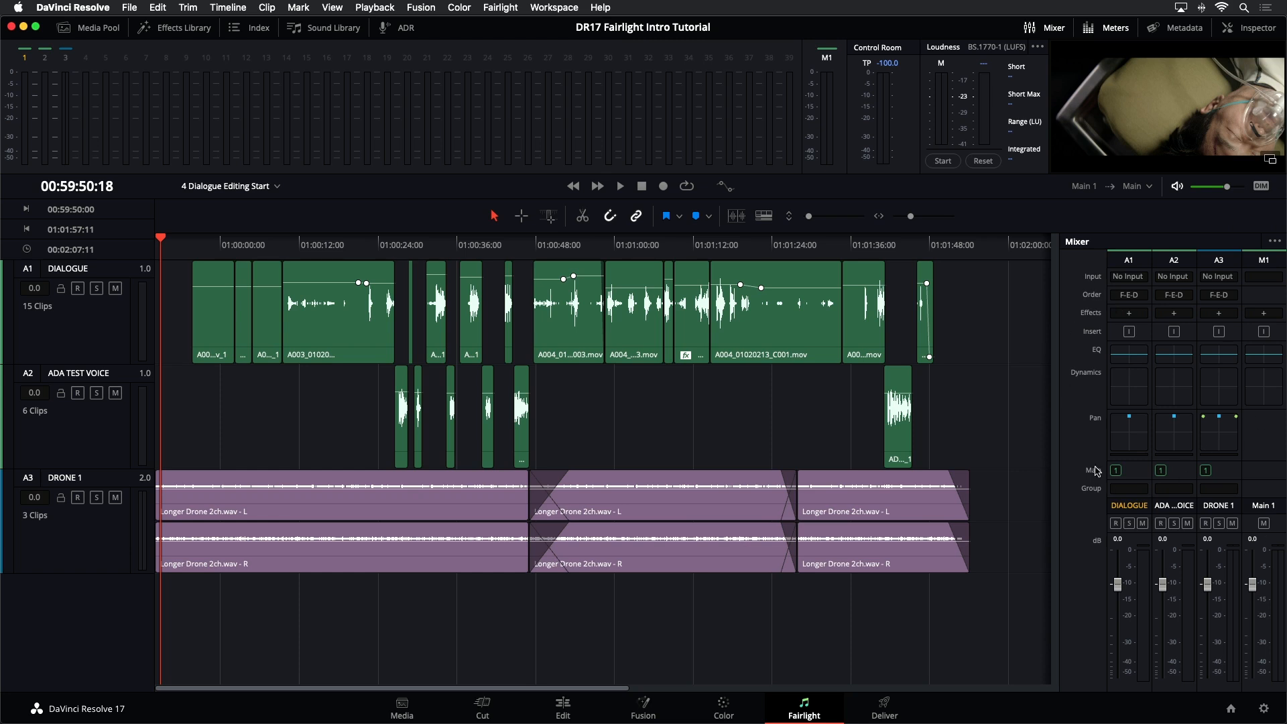
pyautogui.click(1046, 31)
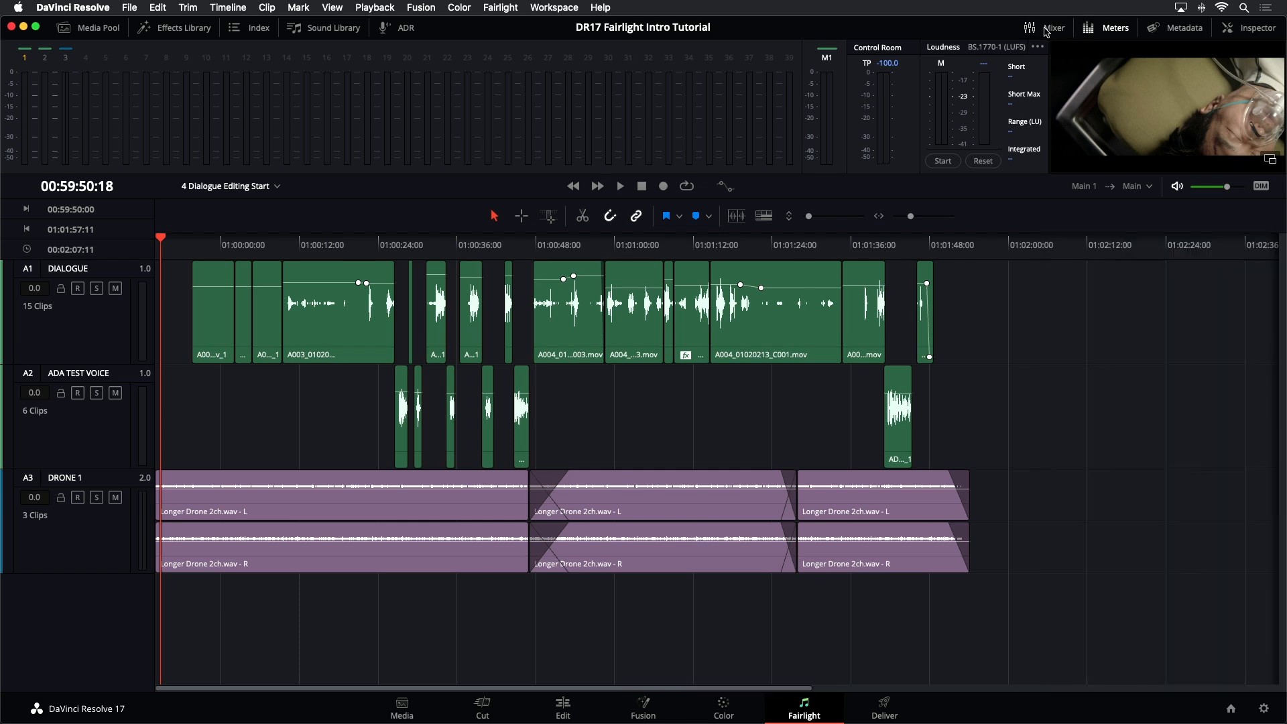
pyautogui.click(1046, 32)
pyautogui.click(1046, 32)
# Step: Float the viewer in its own window and hide the meters to give the timeline more room
pyautogui.click(1110, 32)
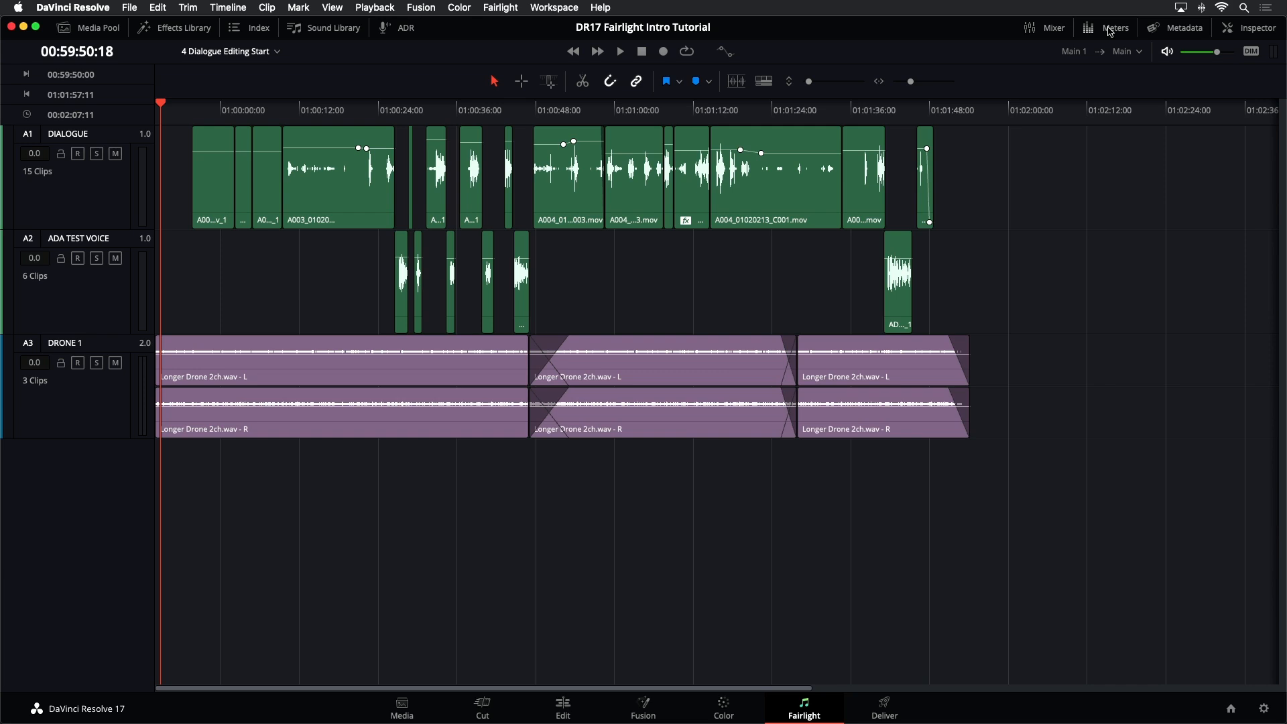
pyautogui.click(1111, 32)
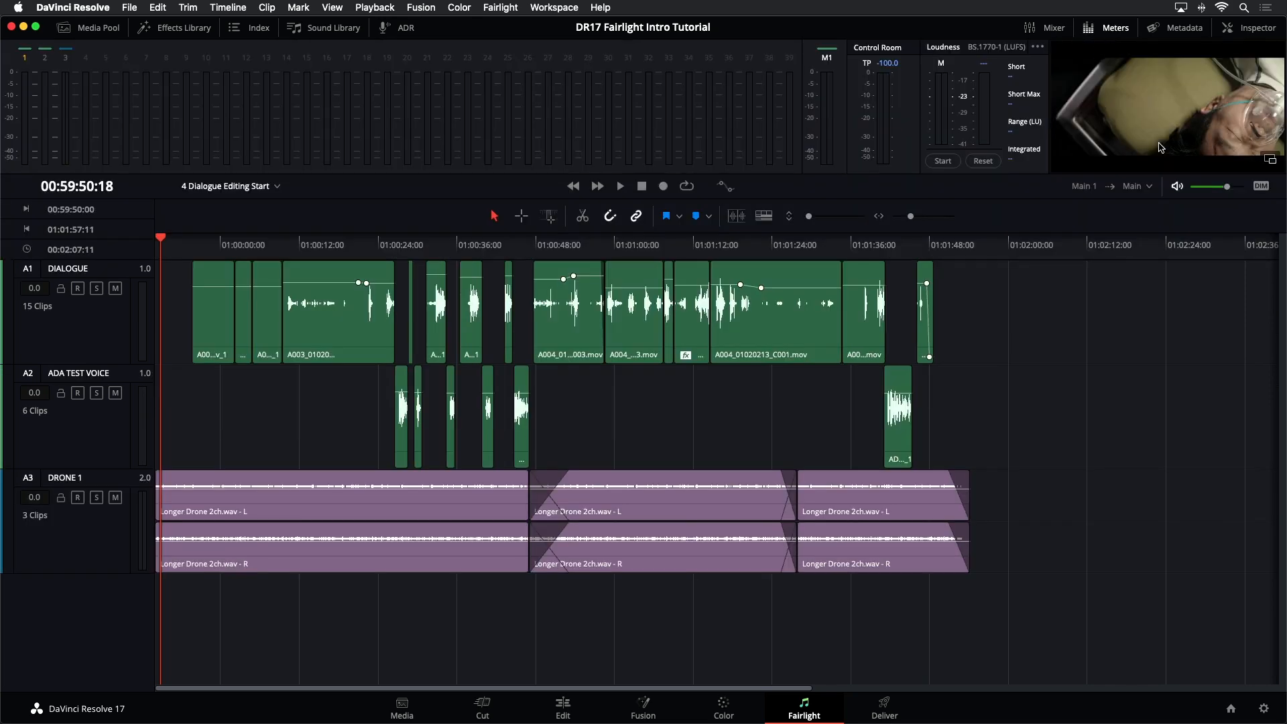
pyautogui.click(1269, 161)
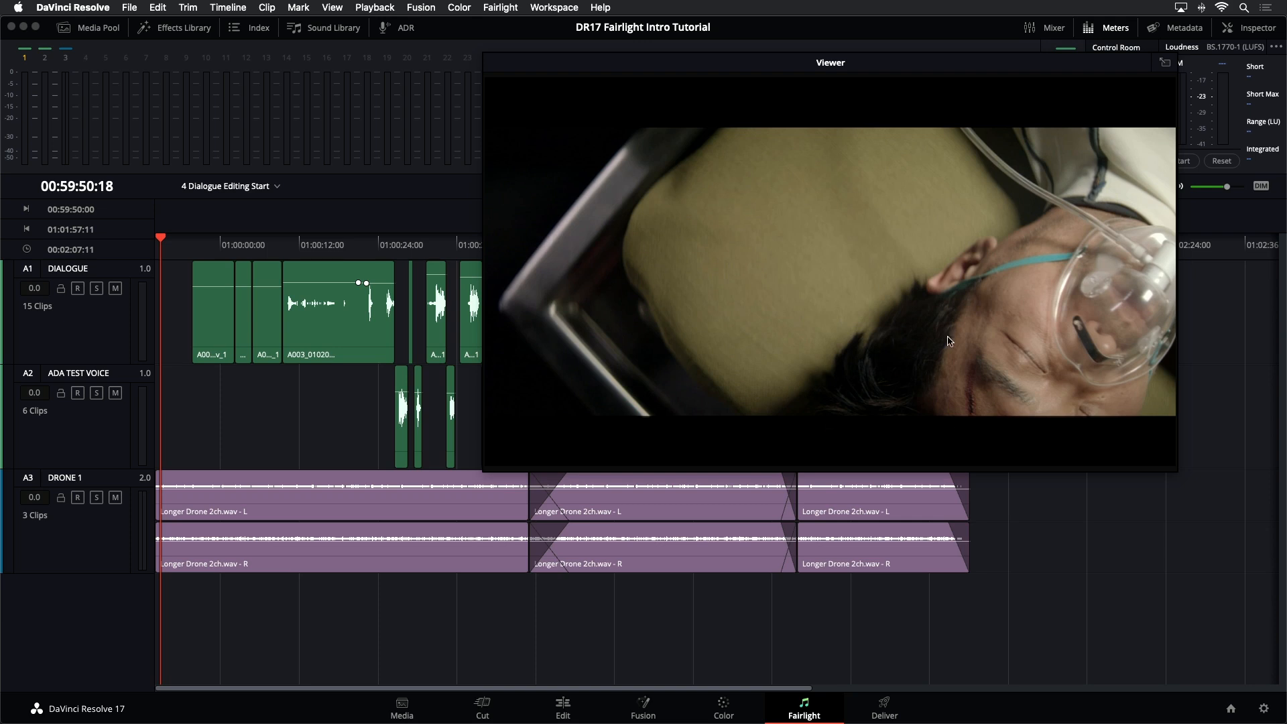
pyautogui.click(1094, 30)
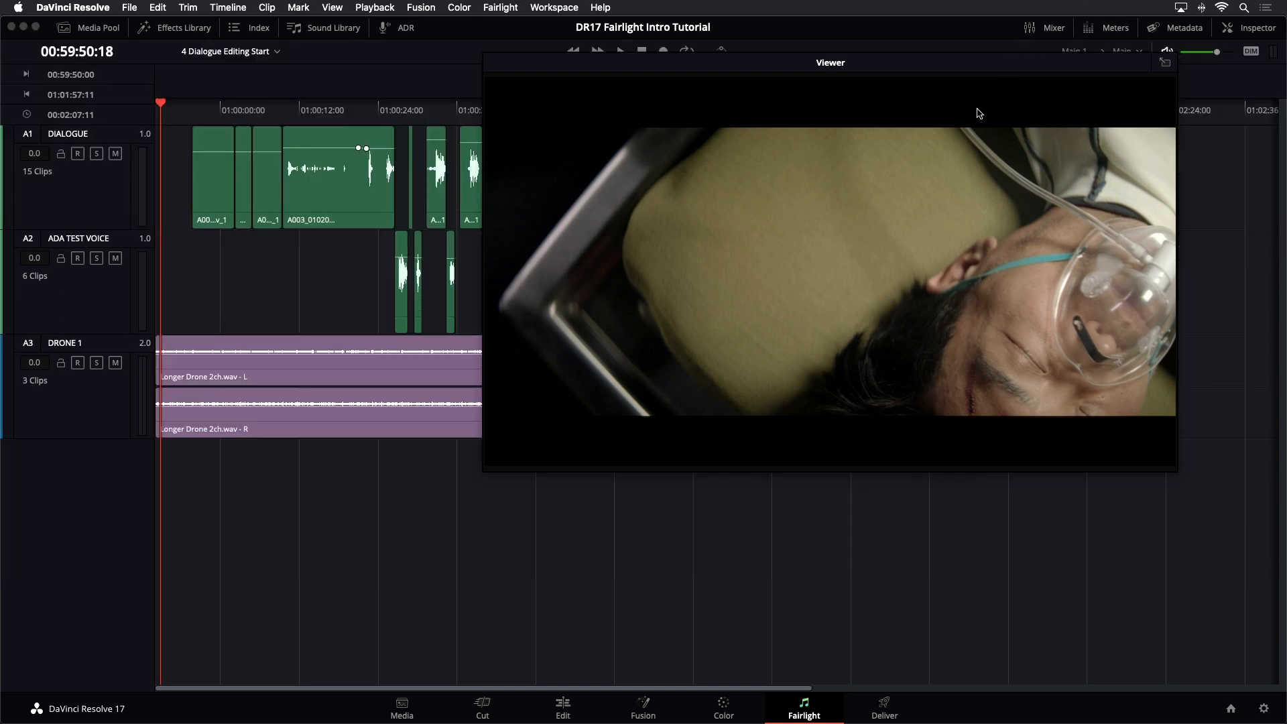
# Step: Shrink the floating viewer and place it below the DRONE 1 track, reducing the track heights to make room
pyautogui.moveTo(975, 65); pyautogui.dragTo(965, 77)
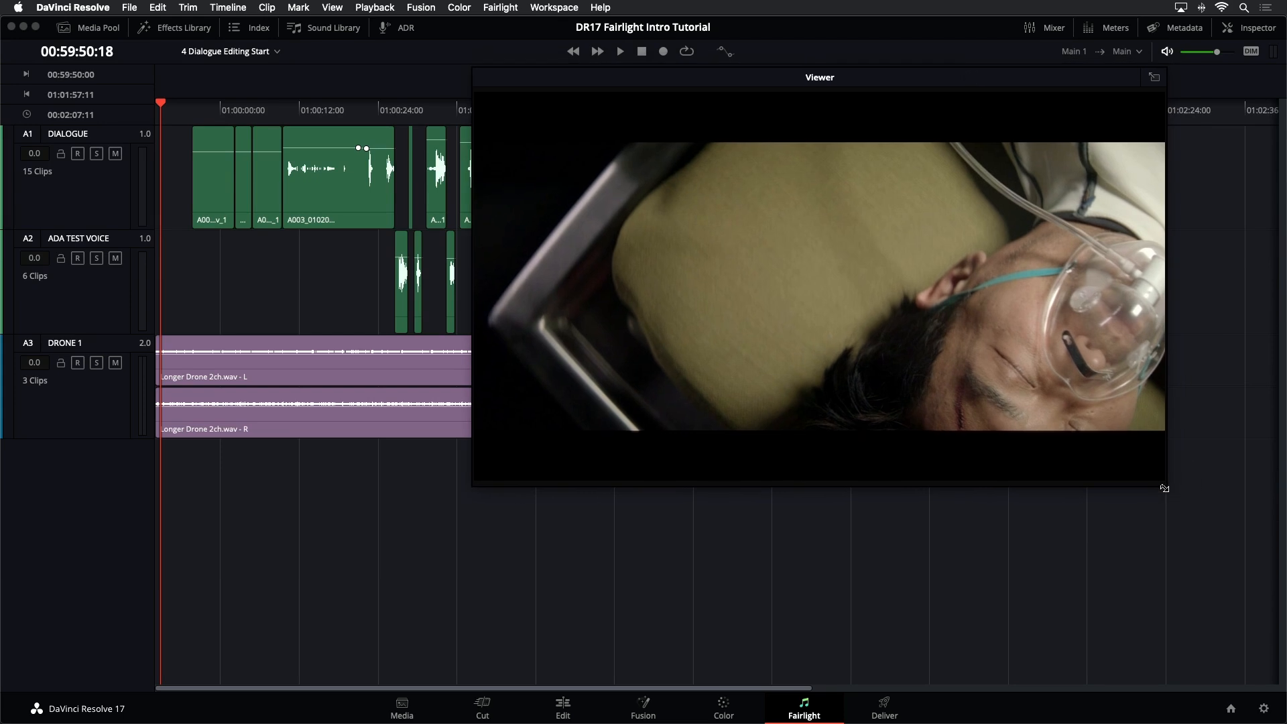
pyautogui.moveTo(1162, 484); pyautogui.dragTo(896, 338)
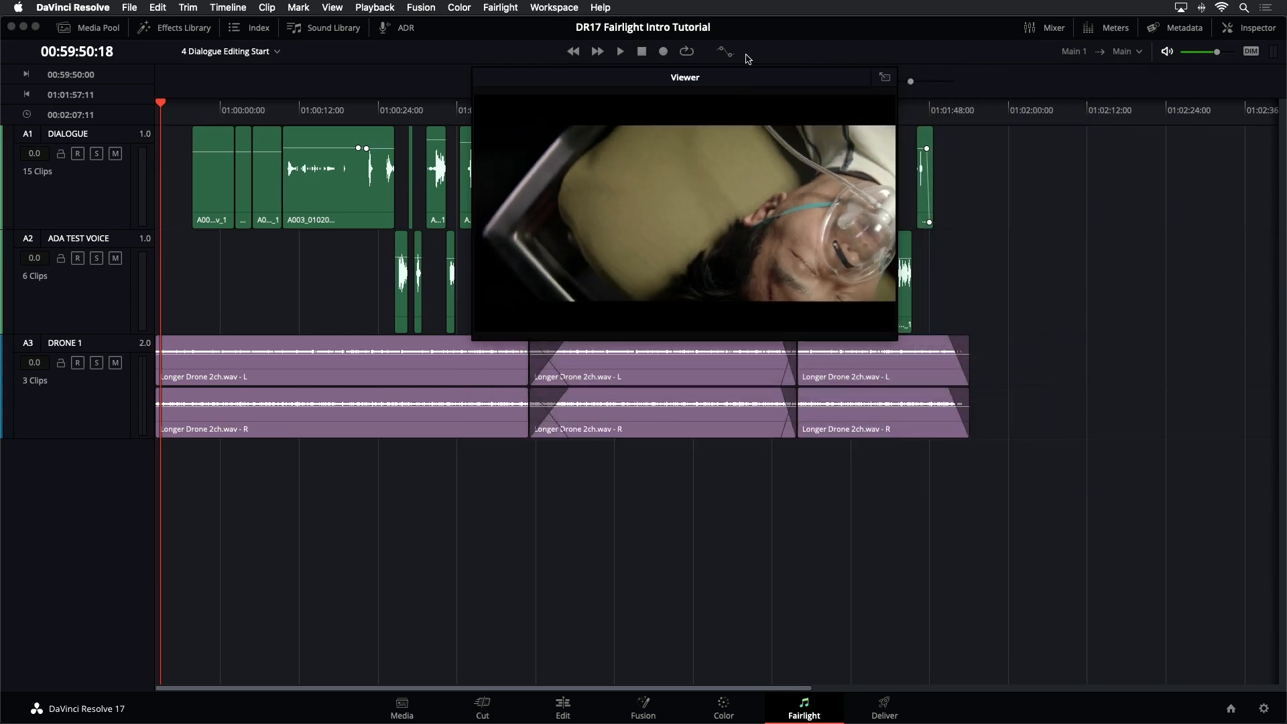
pyautogui.moveTo(660, 79); pyautogui.dragTo(645, 437)
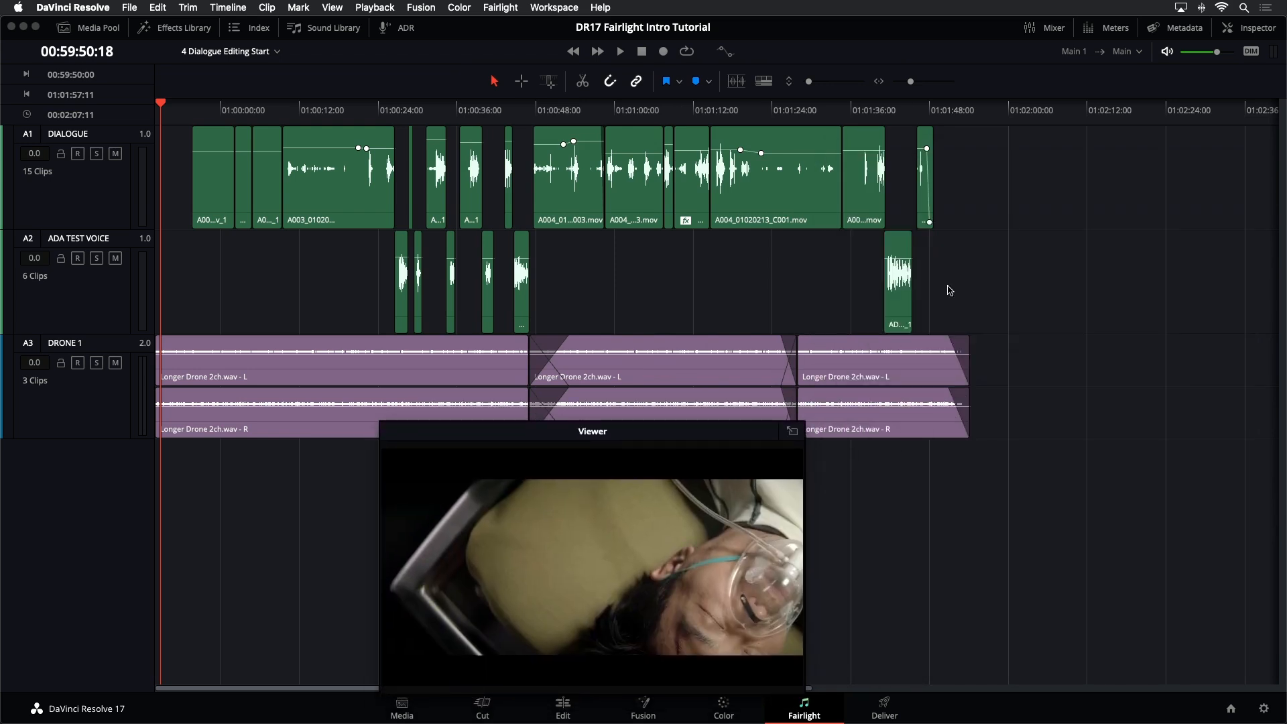
pyautogui.scroll(-5, 1020, 325)
pyautogui.scroll(2, 1020, 325)
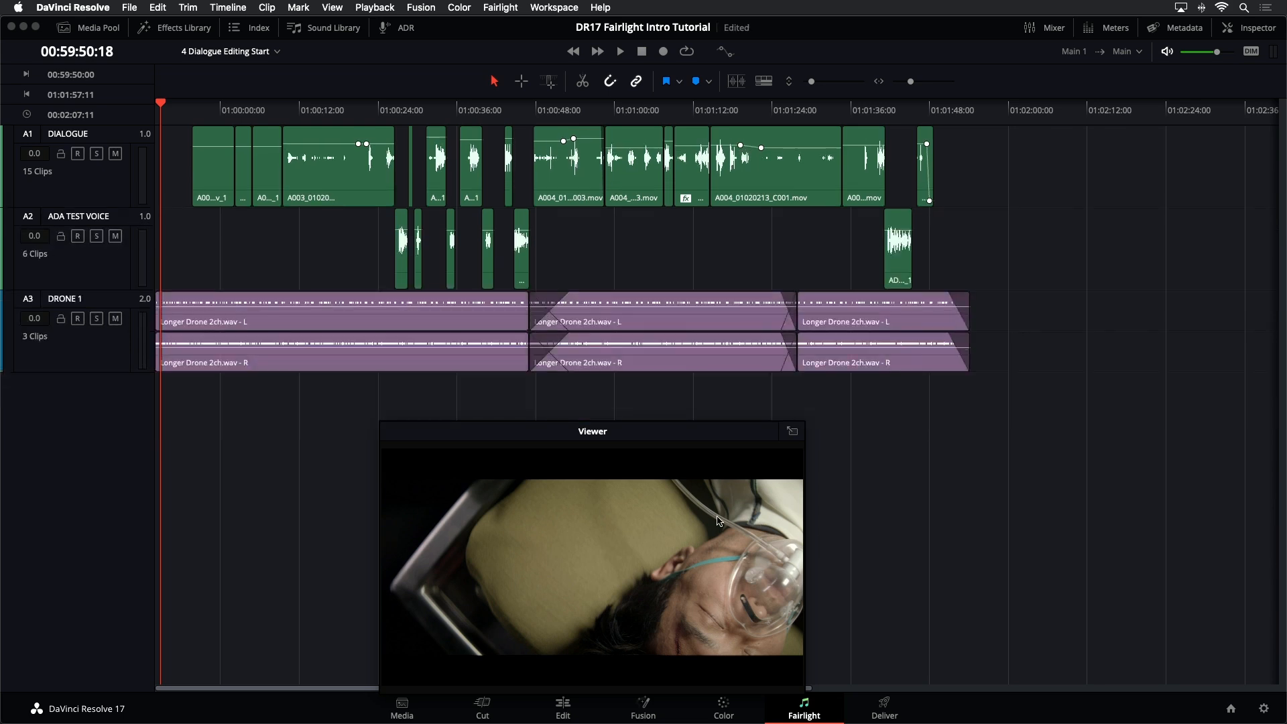
pyautogui.moveTo(675, 425); pyautogui.dragTo(775, 406)
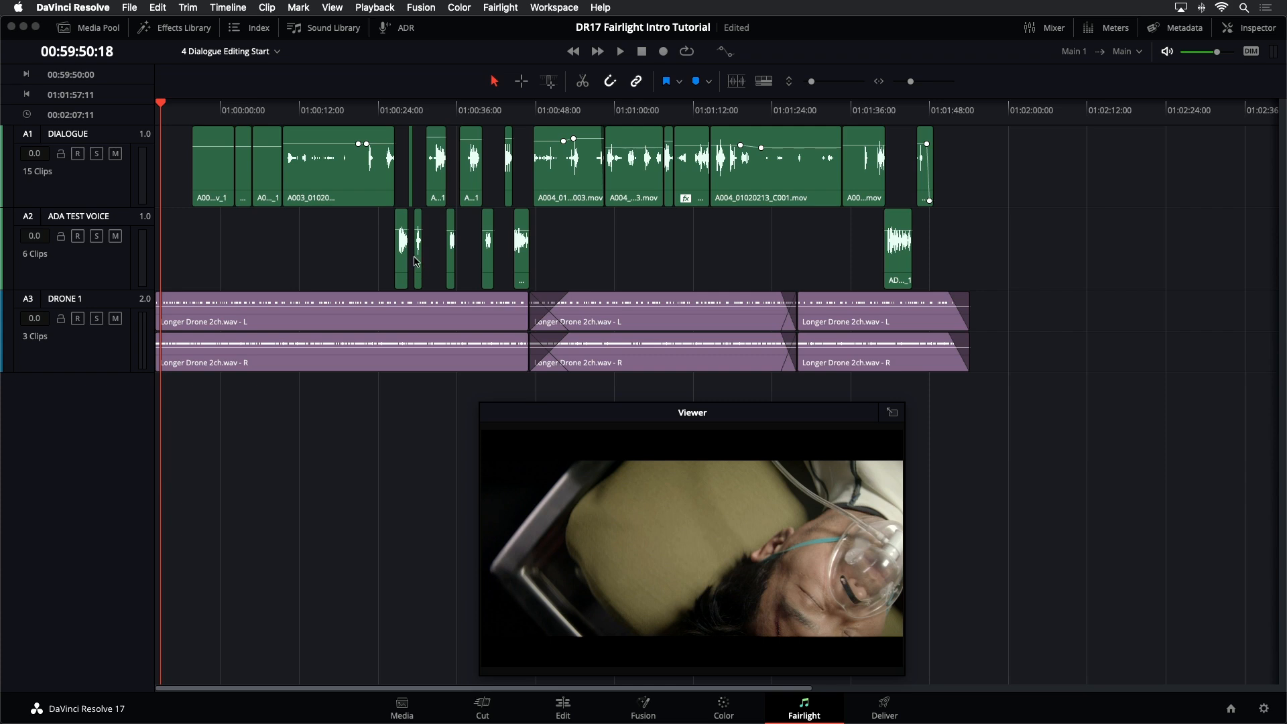
# Step: Move the playhead to 01:00:21:00
pyautogui.click(360, 110)
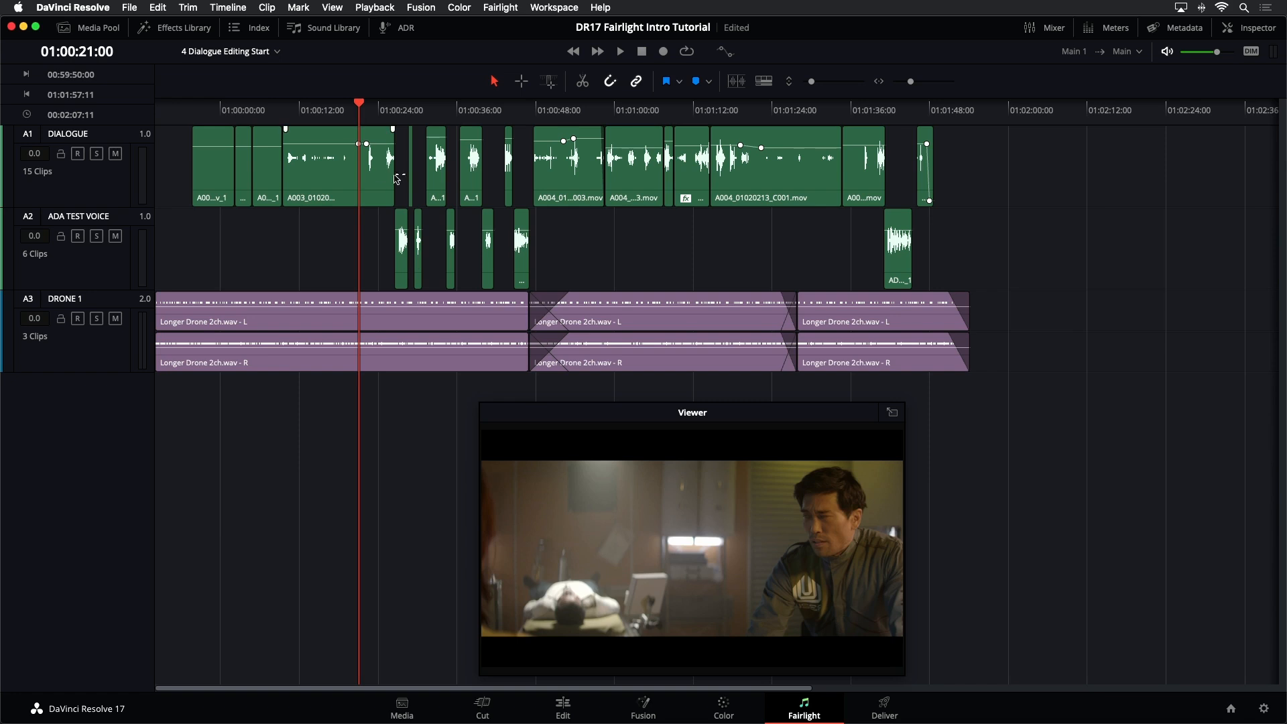
# Step: Play the scene from 01:00:21:00 and return the playhead to the start of the timeline
pyautogui.press('space')
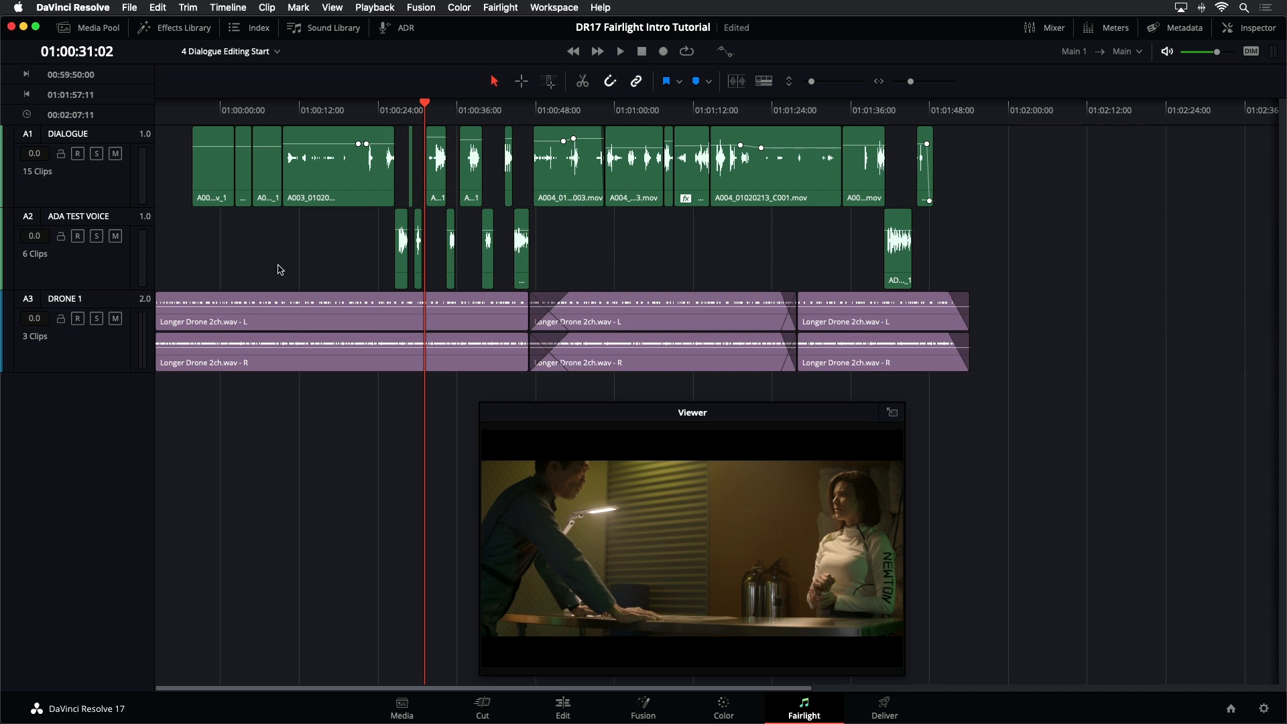
pyautogui.press('Home')
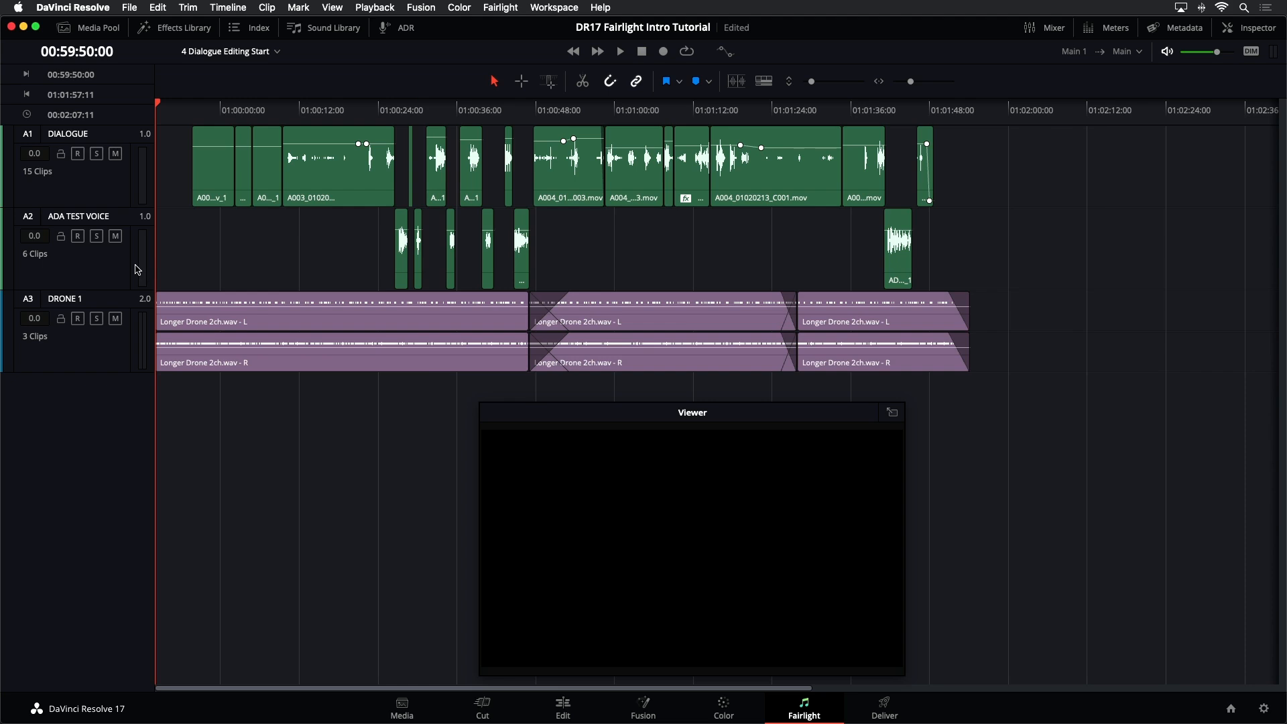
# Step: Show the Media Pool, shift the floating viewer clear of the track headers, and open the VO bin
pyautogui.click(94, 28)
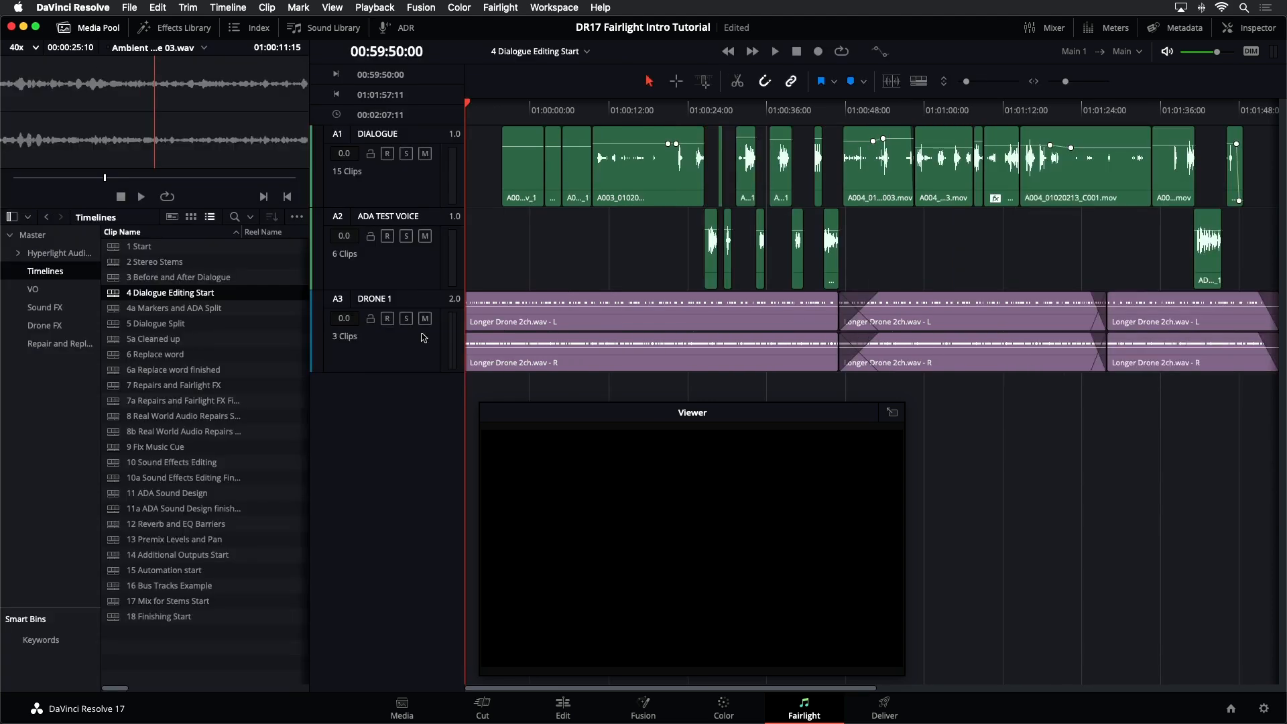
pyautogui.moveTo(573, 413); pyautogui.dragTo(755, 424)
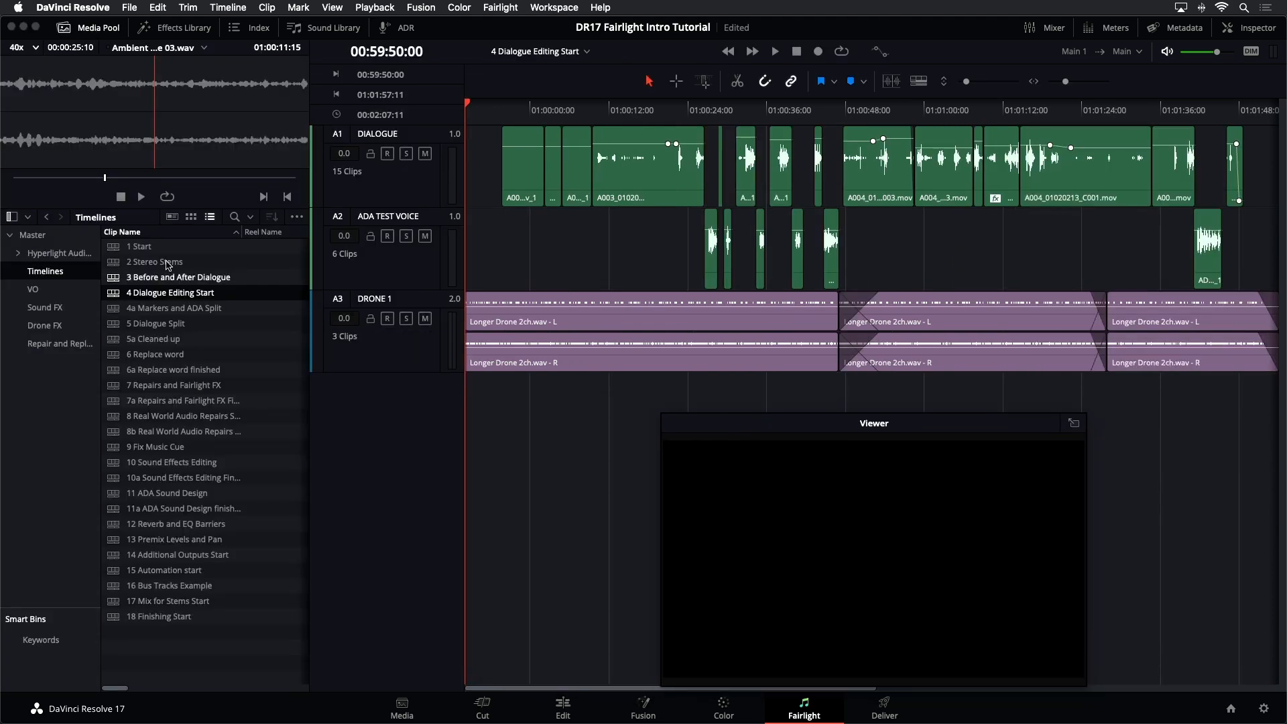
pyautogui.click(29, 292)
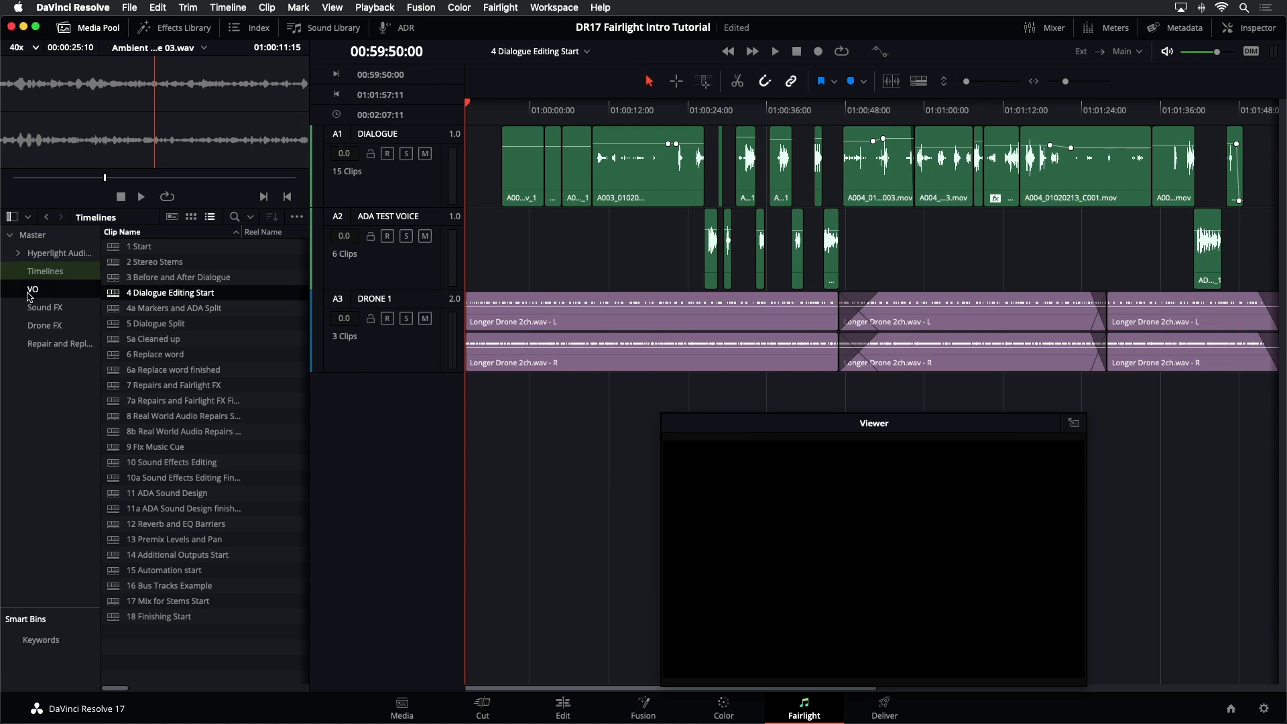
# Step: Preview the ADA Test VO.m4a and ADA Scratch VO.wav clips from the VO bin
pyautogui.click(131, 264)
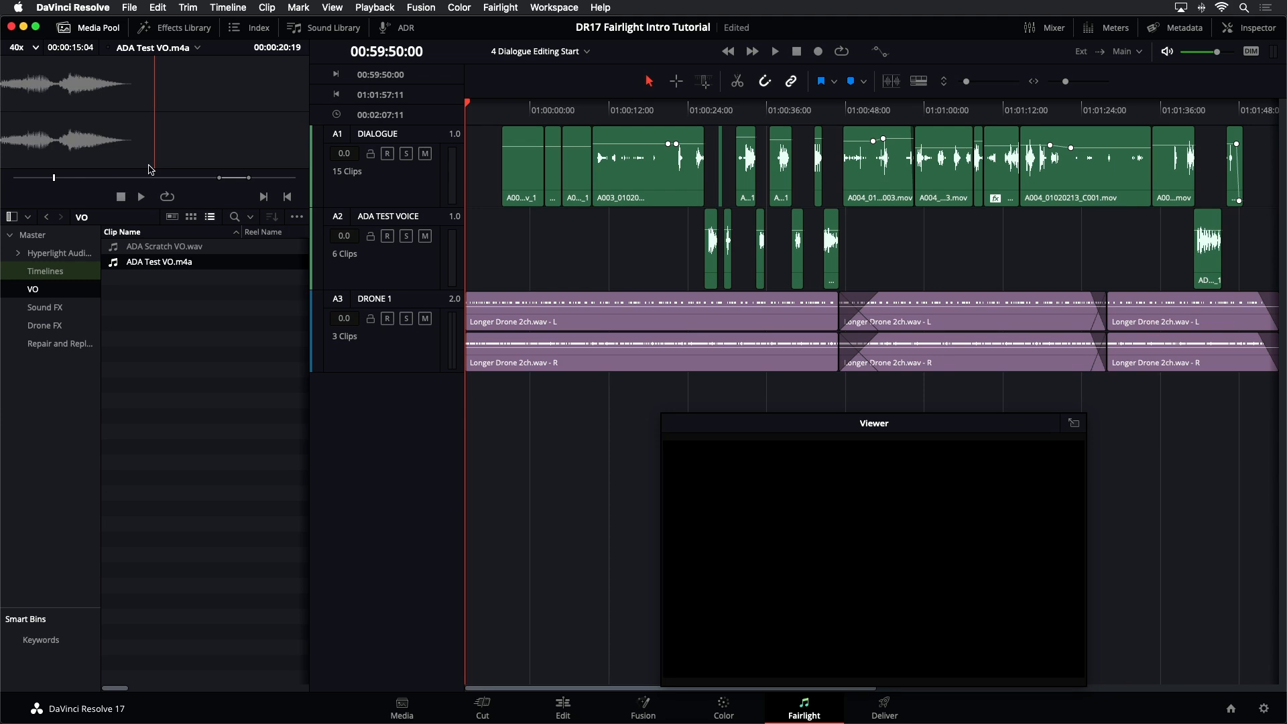
pyautogui.press('space')
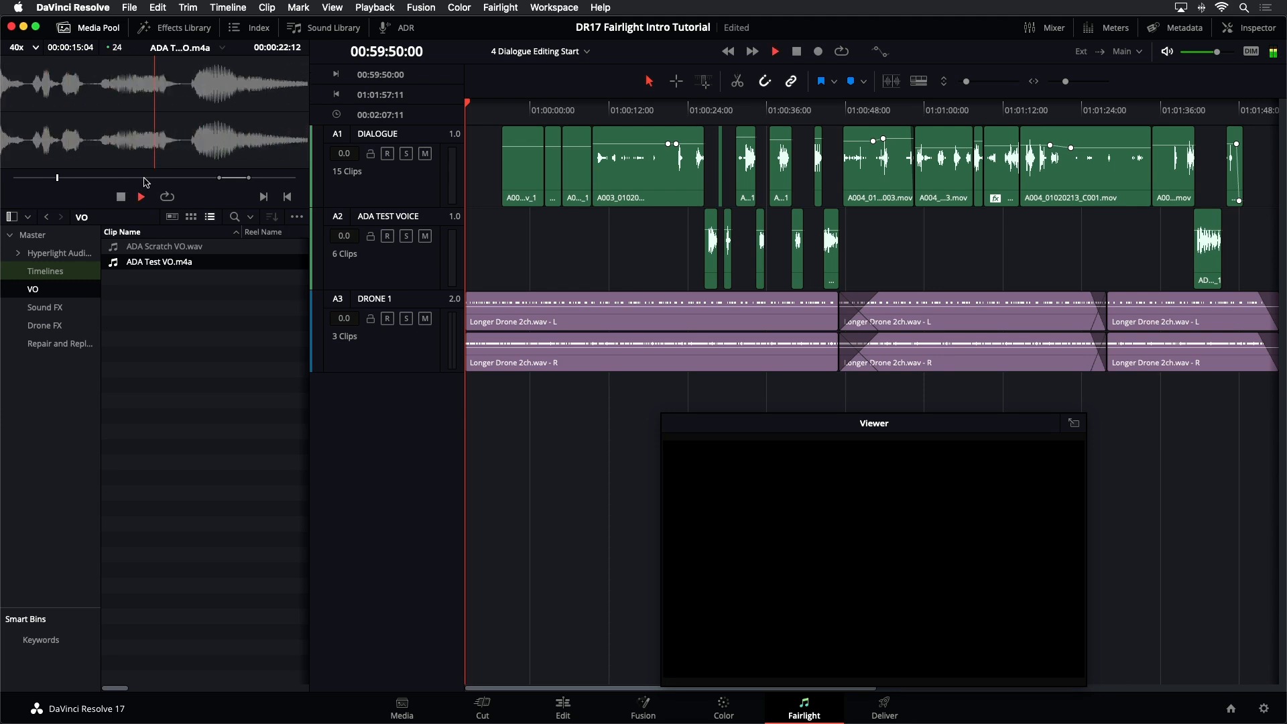
pyautogui.press('space')
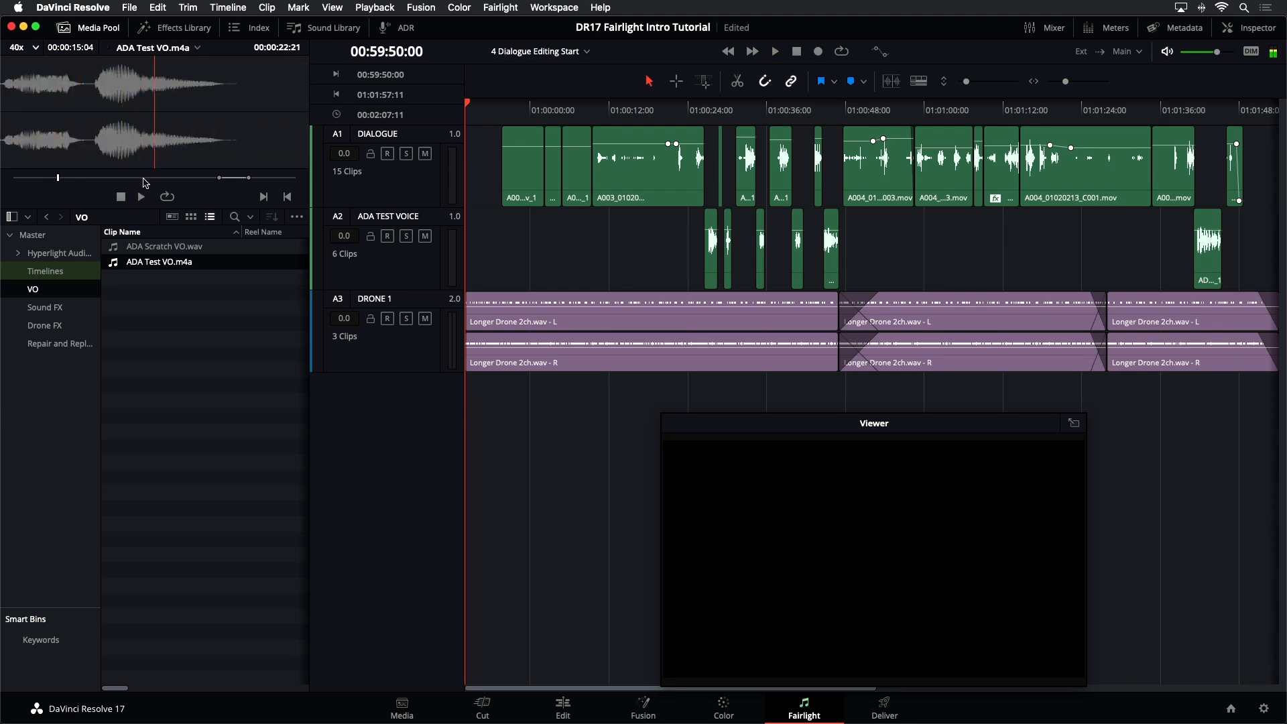
pyautogui.click(164, 248)
pyautogui.press('space')
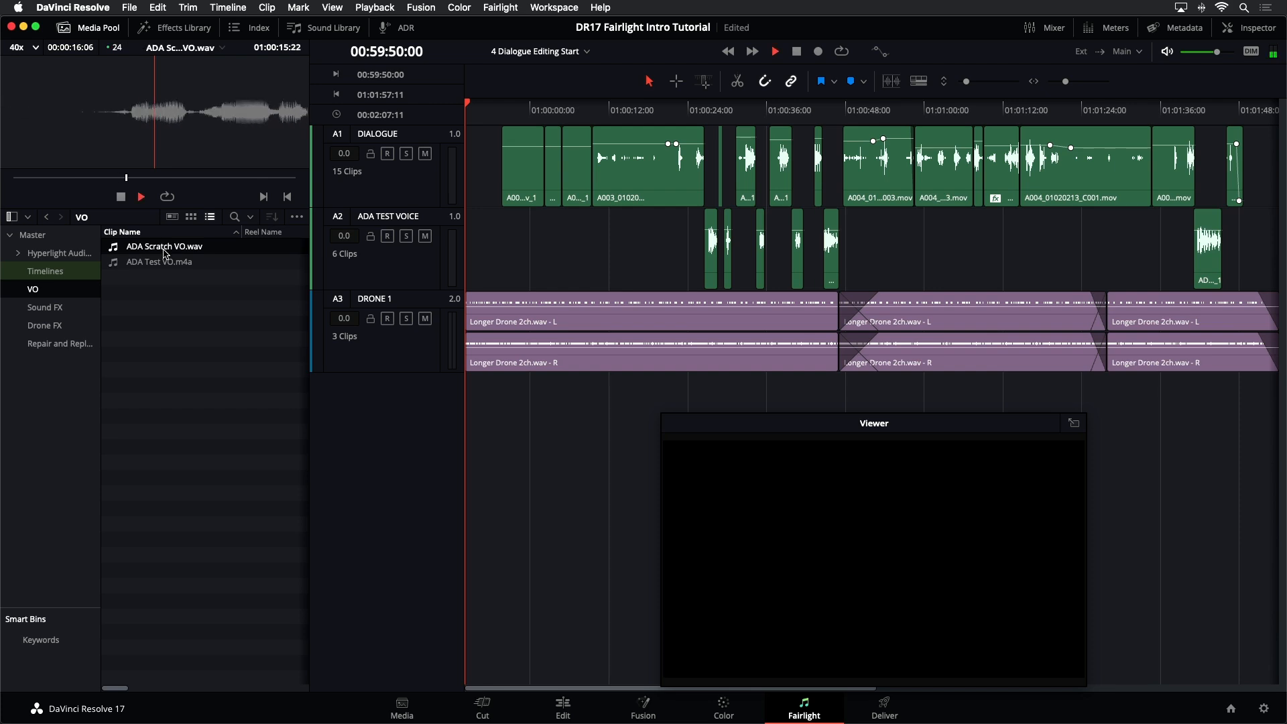
pyautogui.press('space')
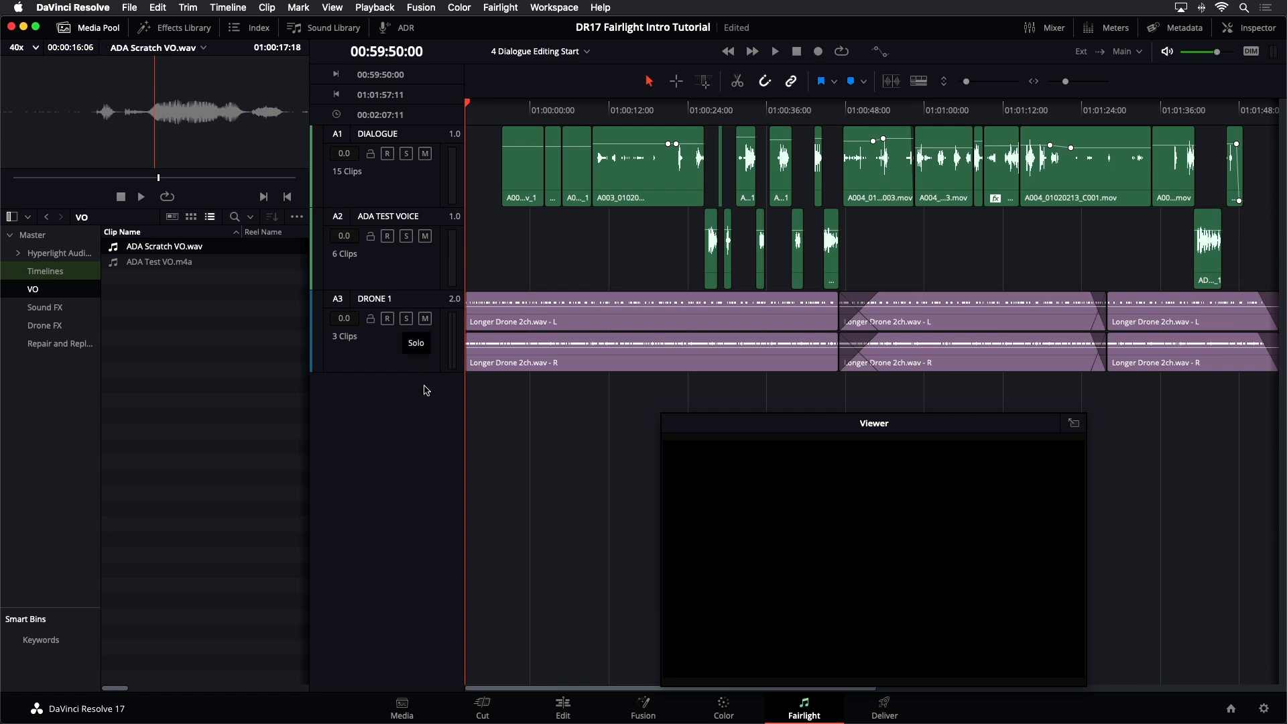
# Step: Add a mono audio track below the DRONE 1 track
pyautogui.rightClick(411, 360)
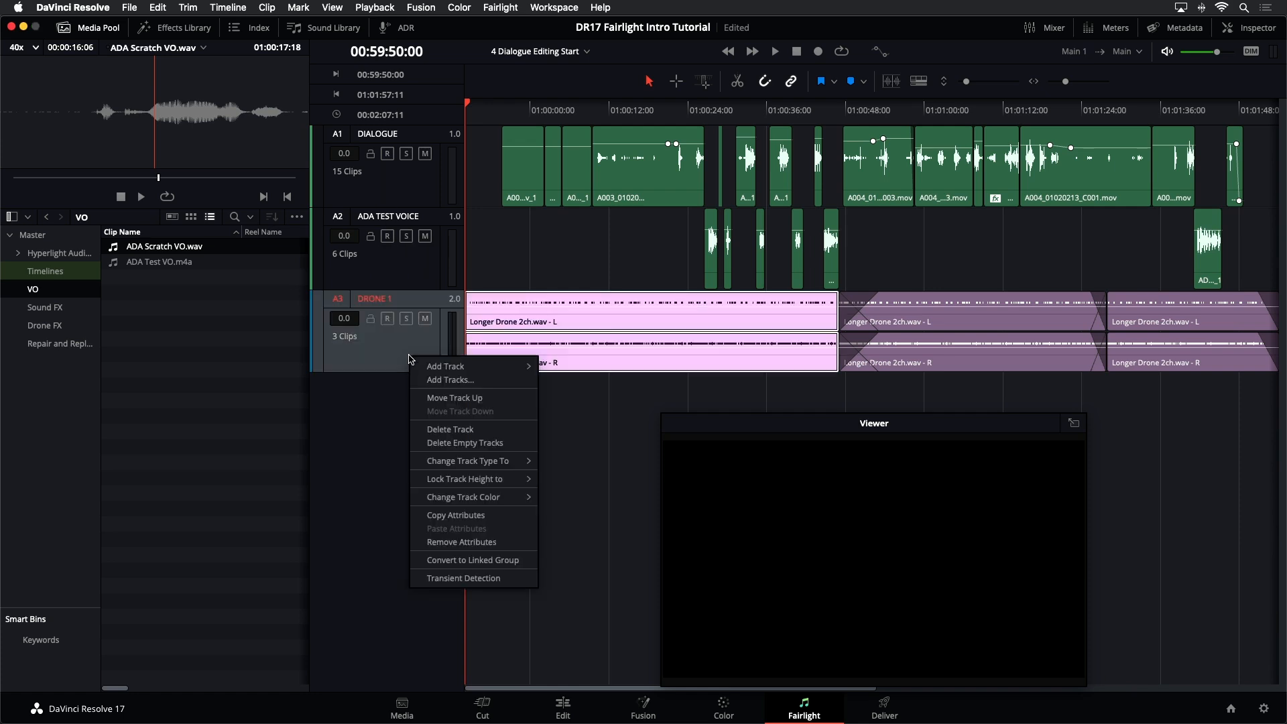
pyautogui.moveTo(428, 369)
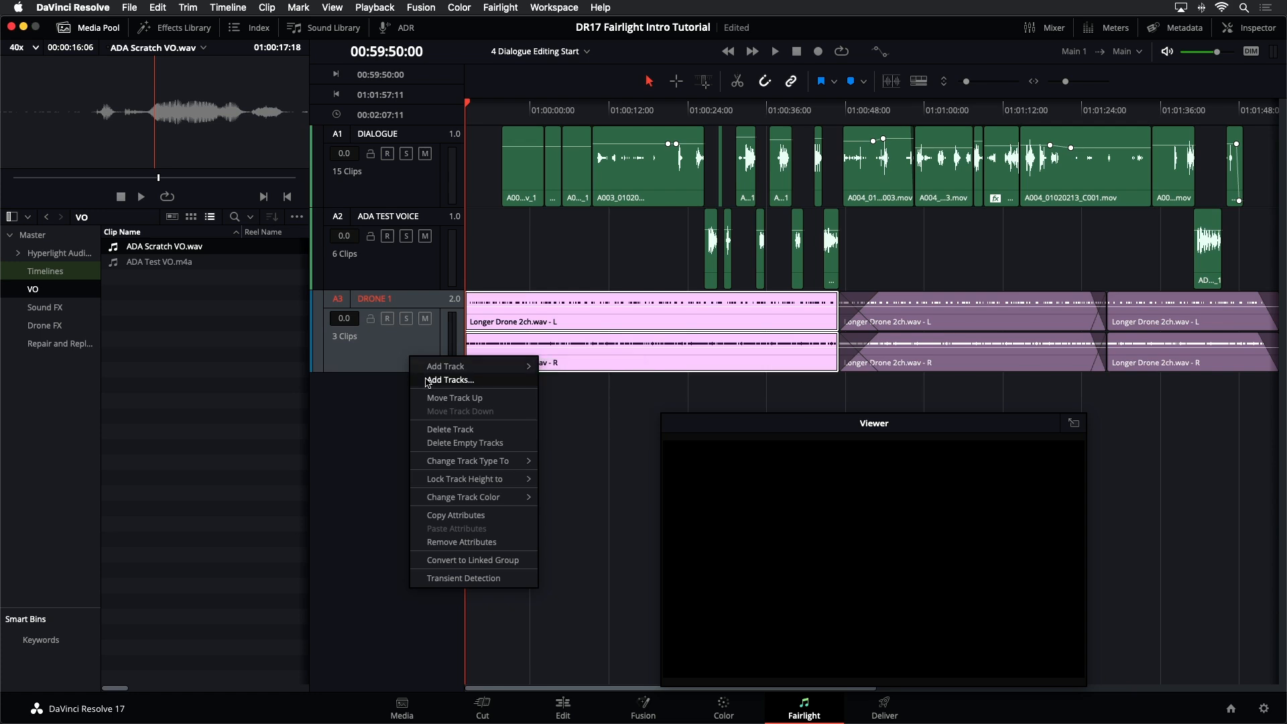
pyautogui.moveTo(469, 366)
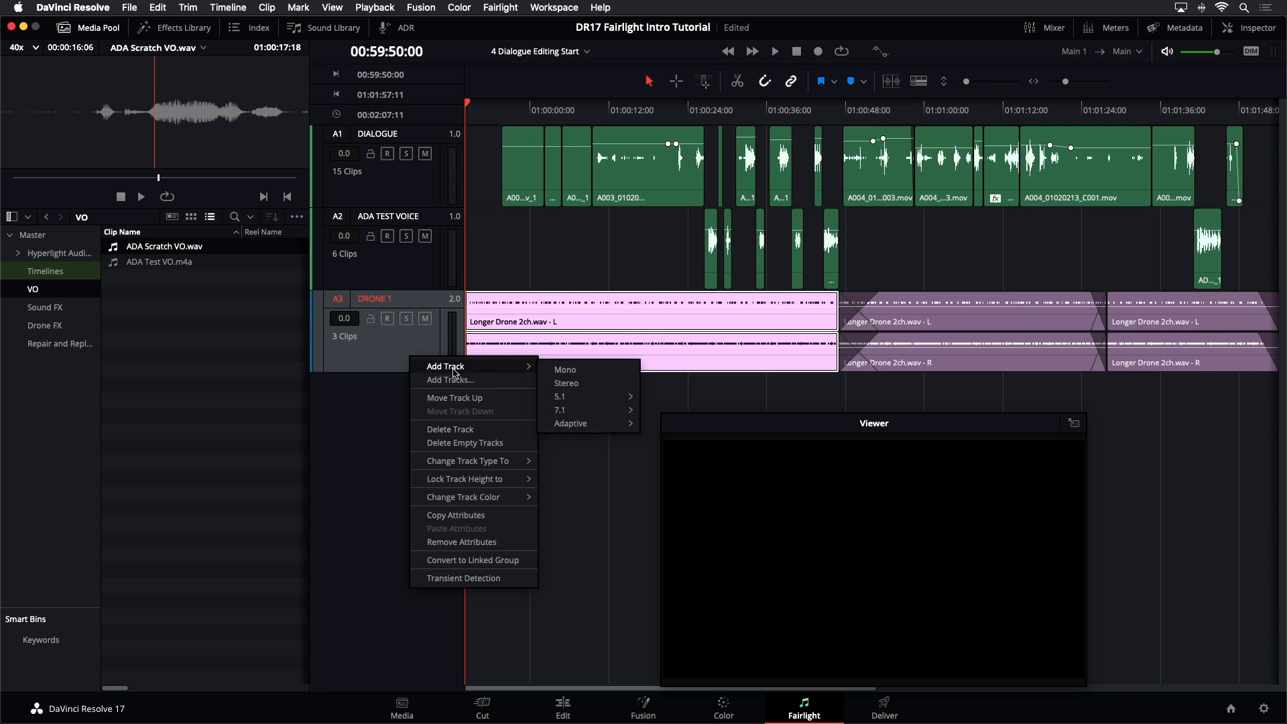
pyautogui.click(556, 371)
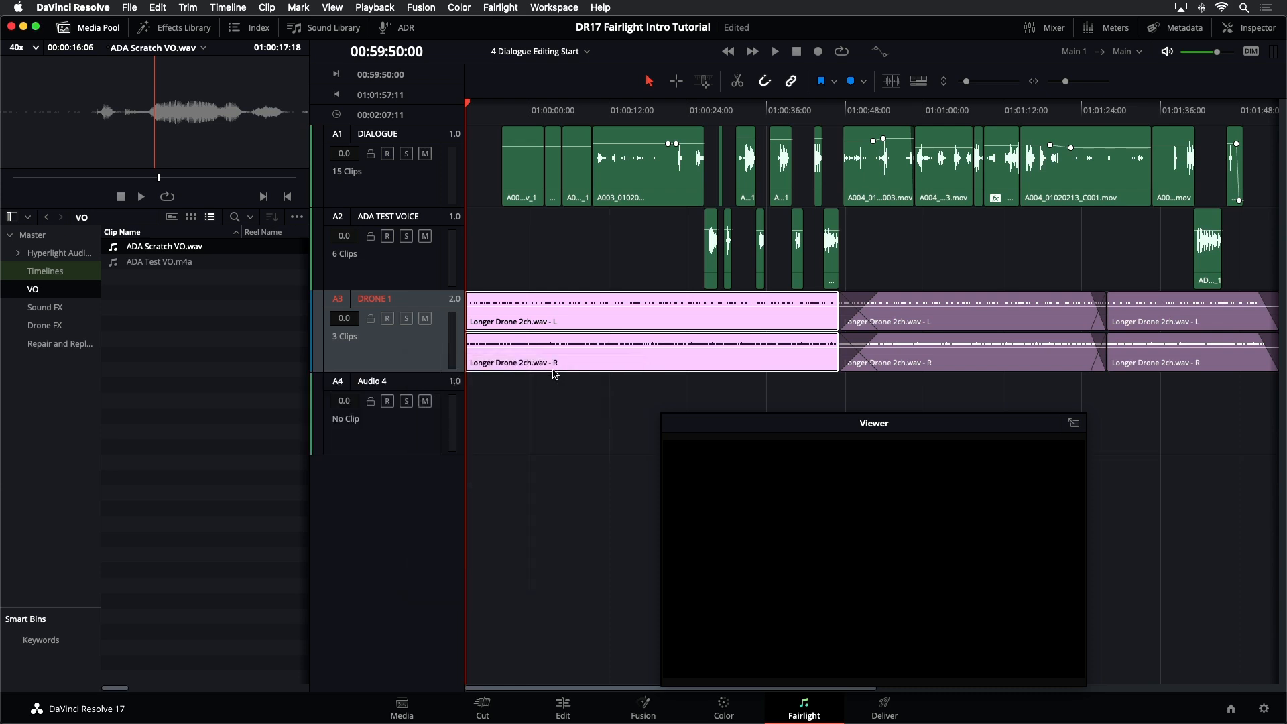
# Step: Rename the new mono track A4 as ADA Scratch VO
pyautogui.click(404, 442)
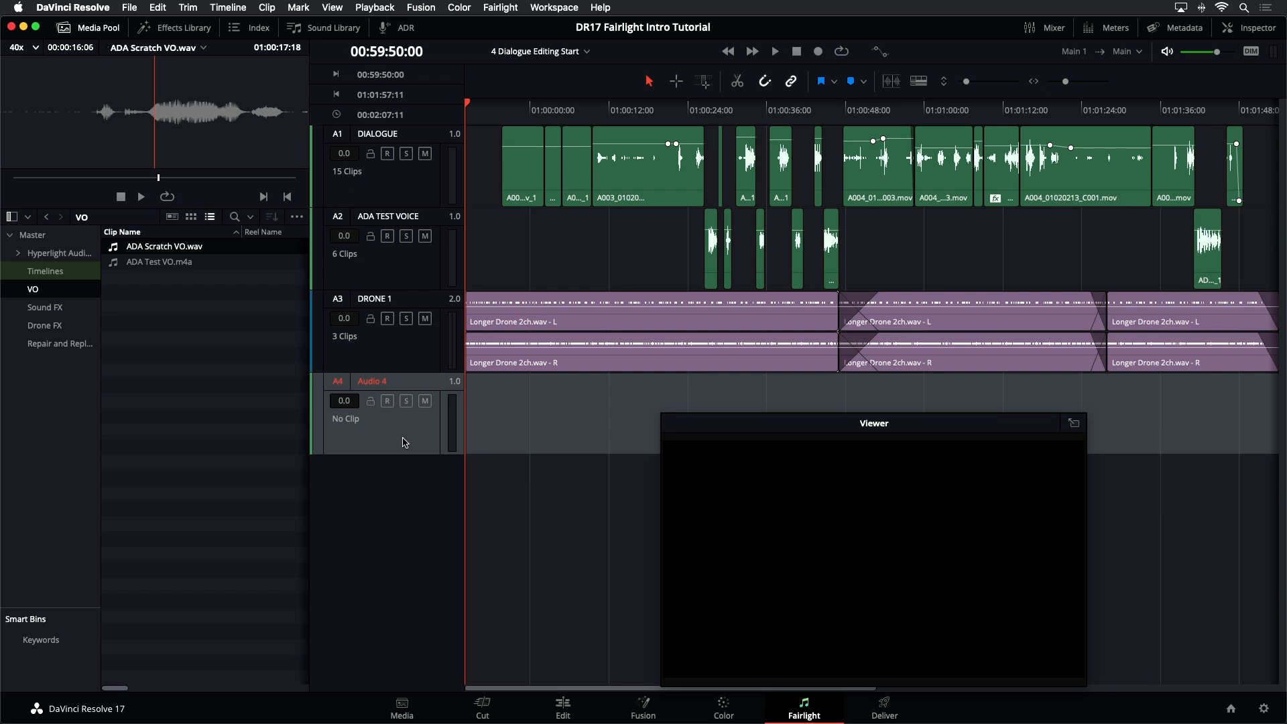
pyautogui.doubleClick(375, 380)
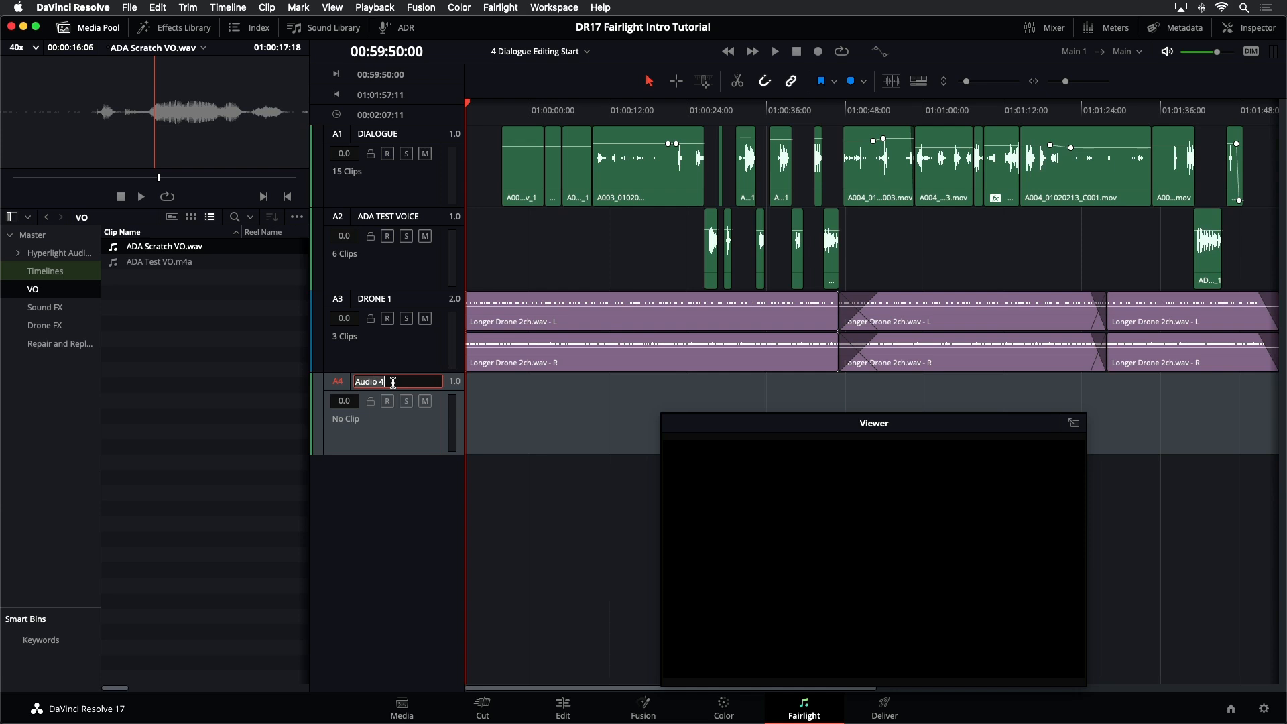
pyautogui.write('ADA Scratch VO')
pyautogui.press('Return')
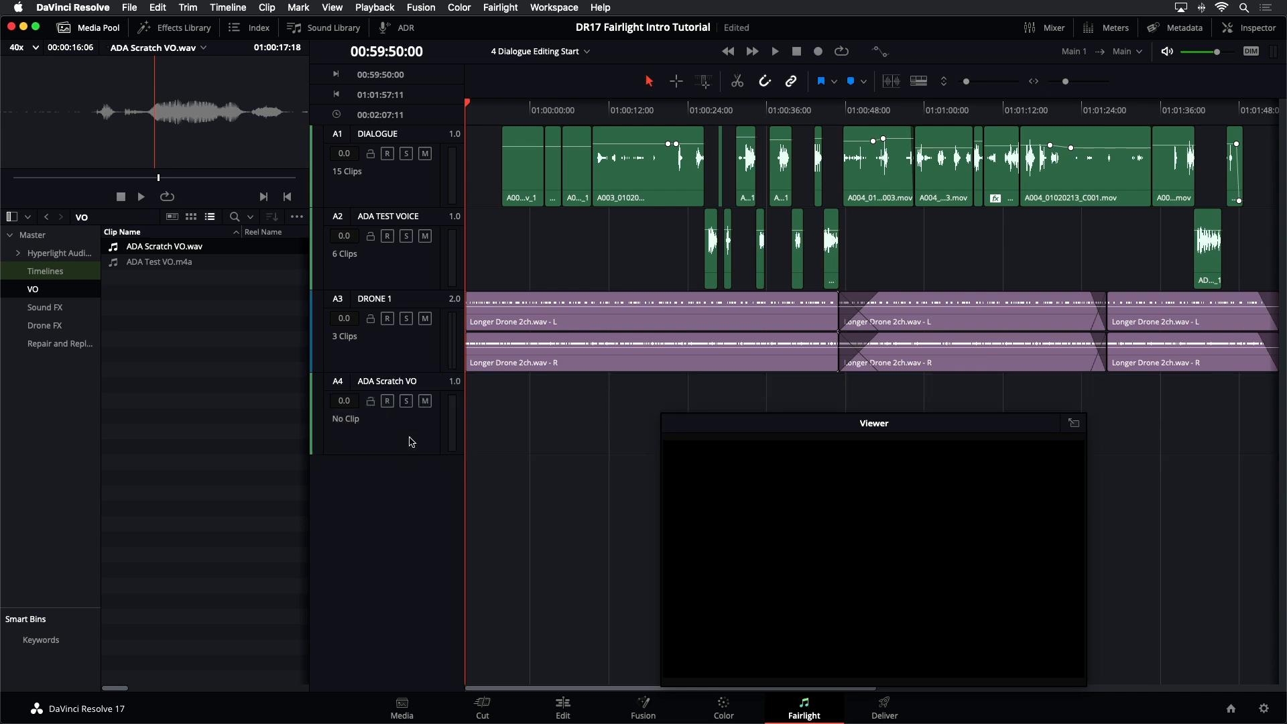
# Step: Save the project and place ADA Scratch VO.wav at the start of the ADA Scratch VO track
pyautogui.press('super+s')
pyautogui.moveTo(116, 251); pyautogui.dragTo(474, 421)
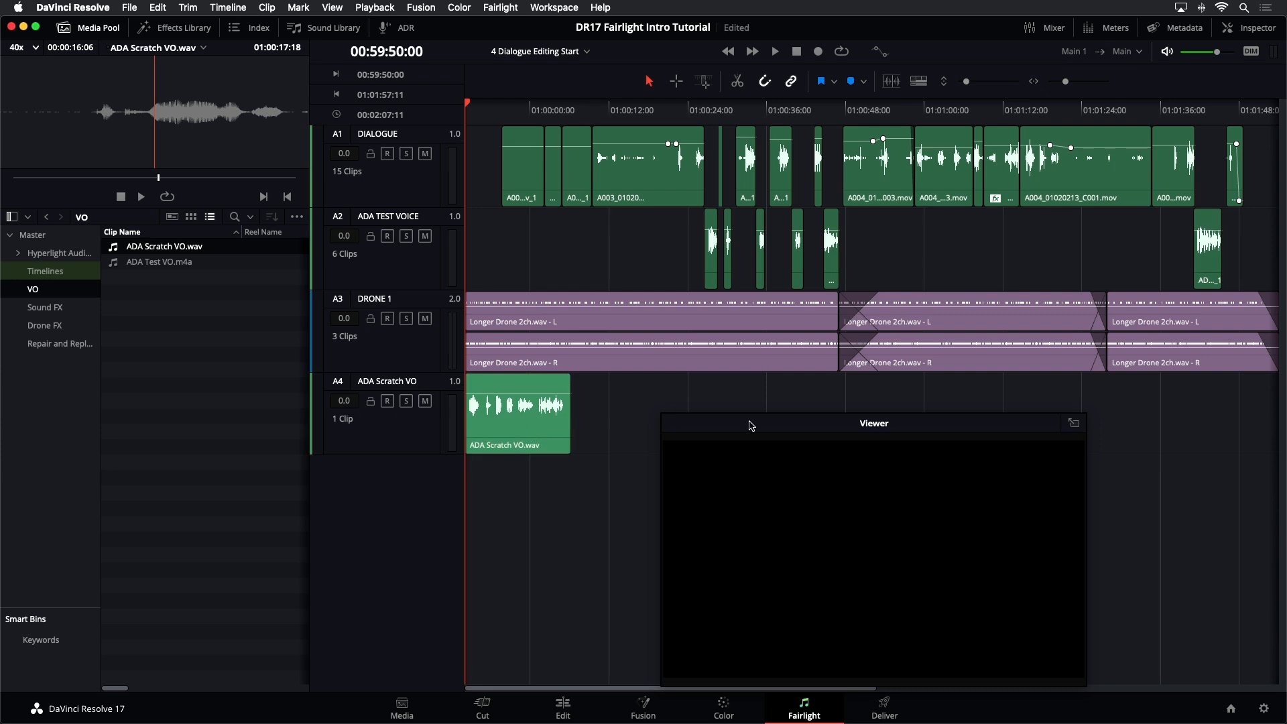
# Step: Hide the Media Pool and put away the floating viewer so the whole timeline is unobstructed
pyautogui.moveTo(810, 427); pyautogui.dragTo(975, 432)
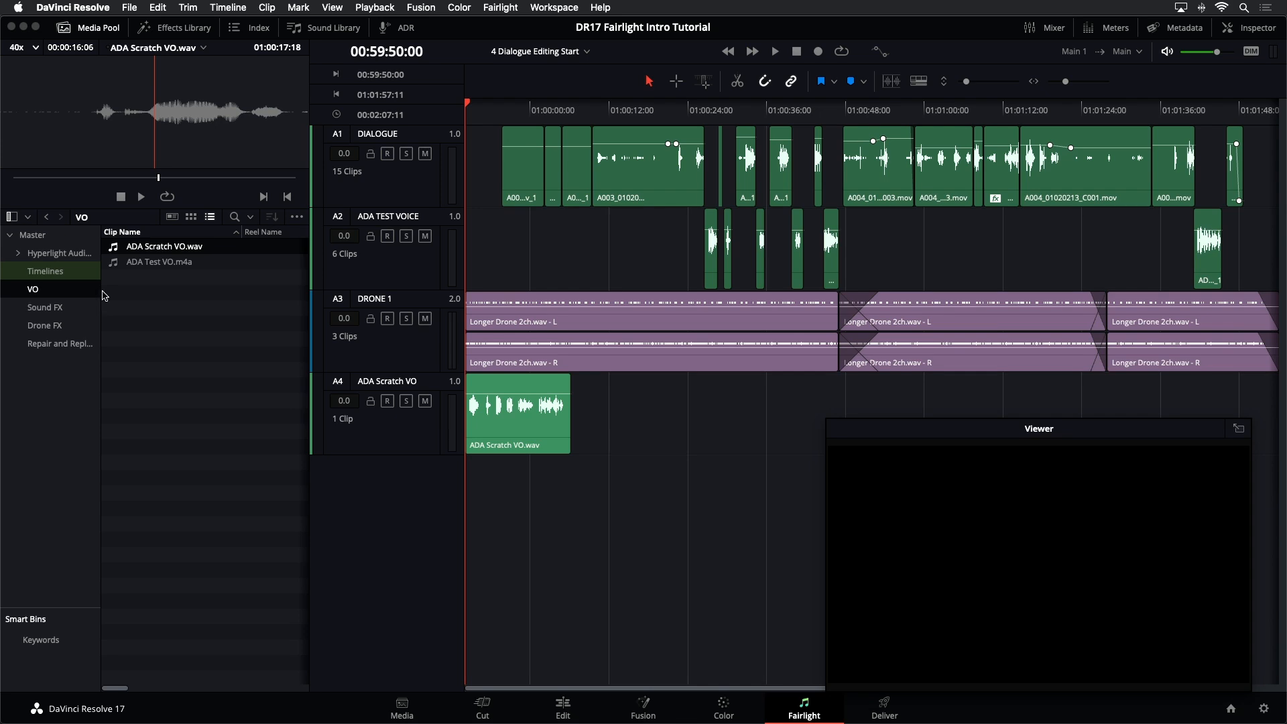
pyautogui.click(80, 28)
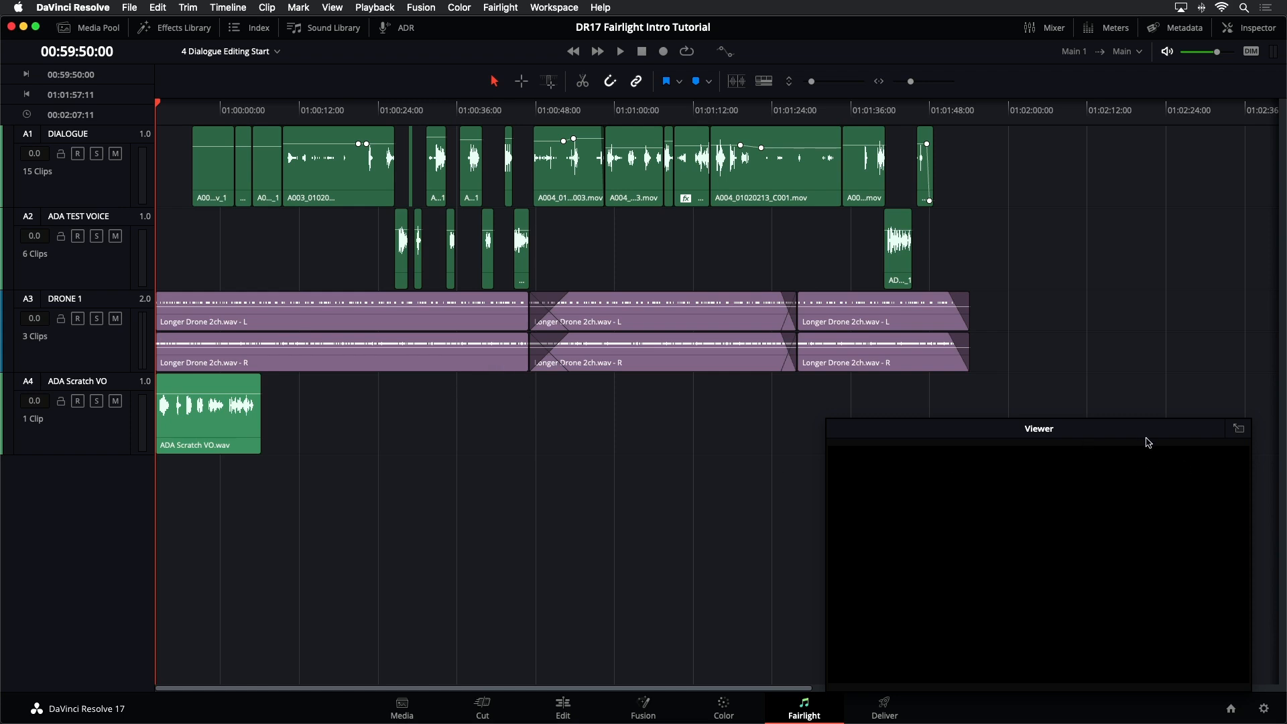
pyautogui.click(1239, 430)
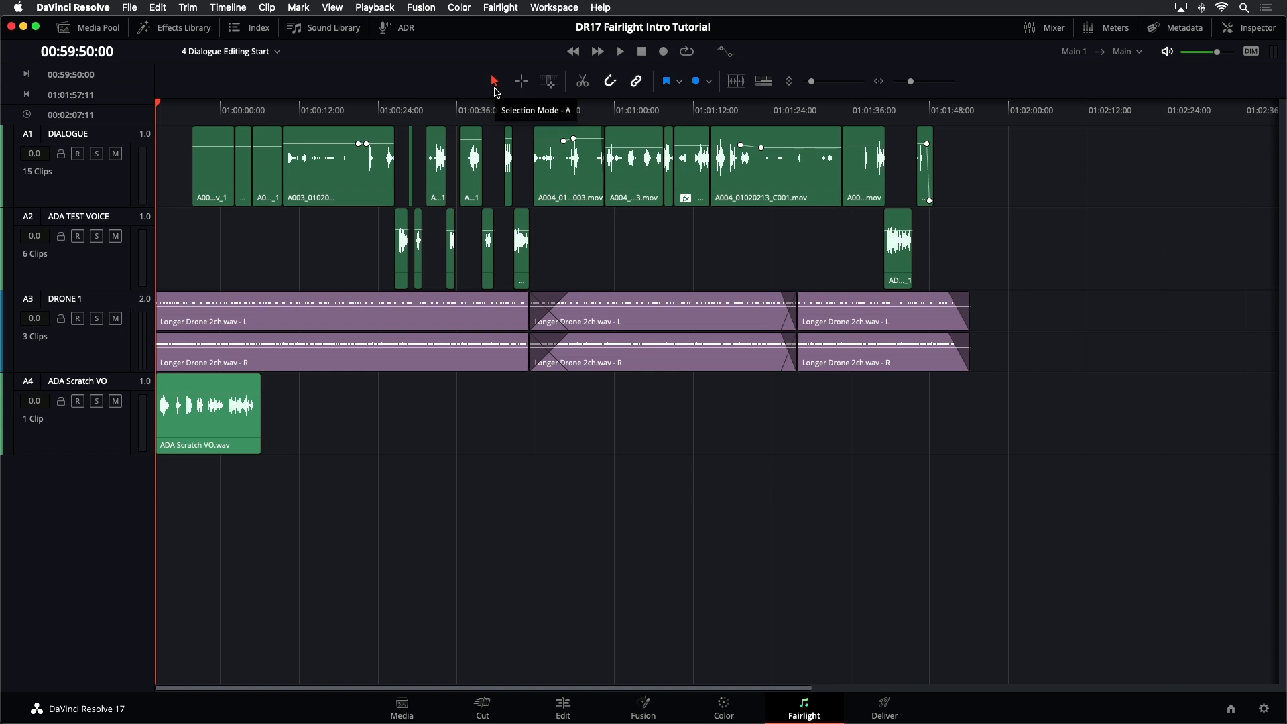
# Step: Remove the volume, plugin and equalizer attributes from all clips on the DIALOGUE track, and clear the selection
pyautogui.moveTo(172, 167); pyautogui.dragTo(954, 170)
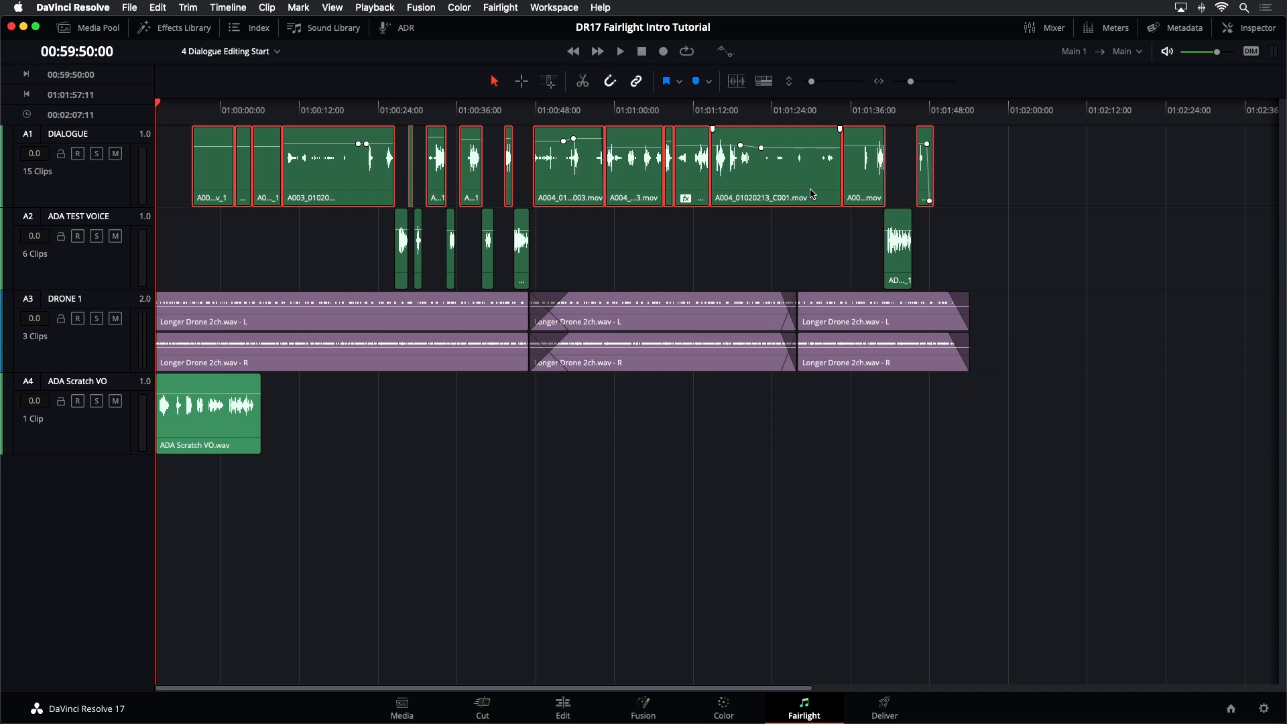
pyautogui.rightClick(798, 163)
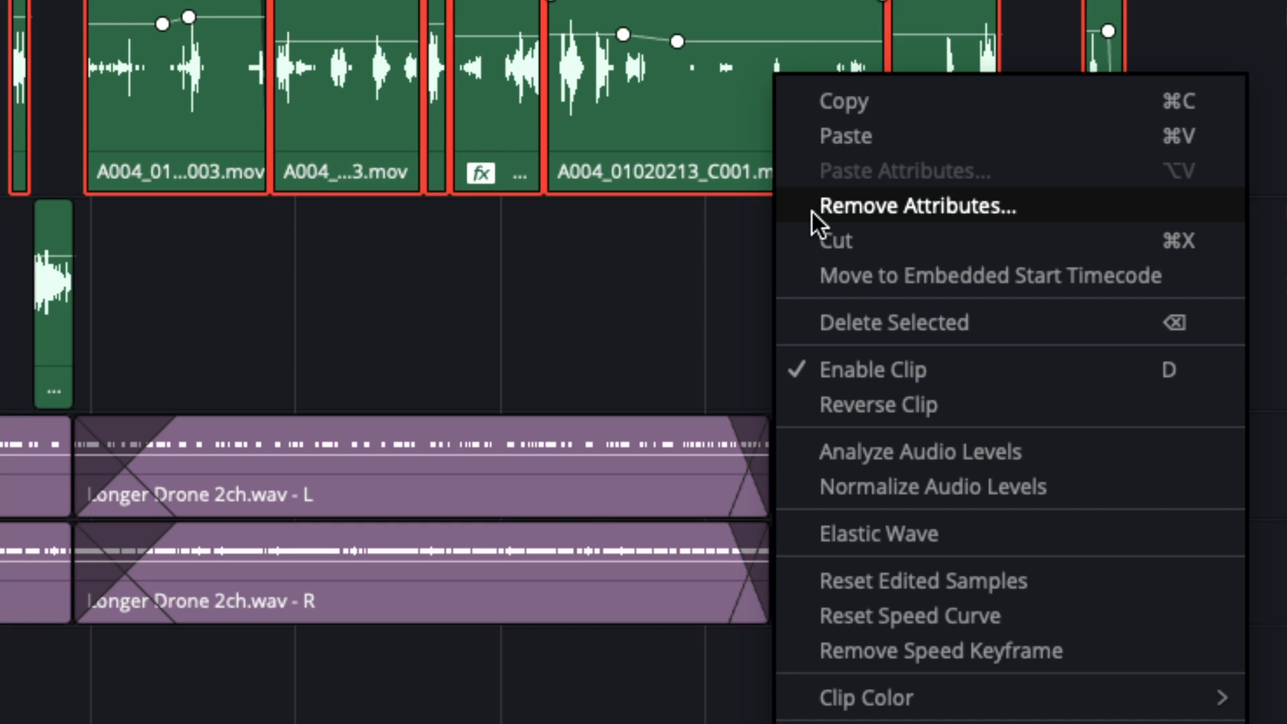
pyautogui.click(811, 212)
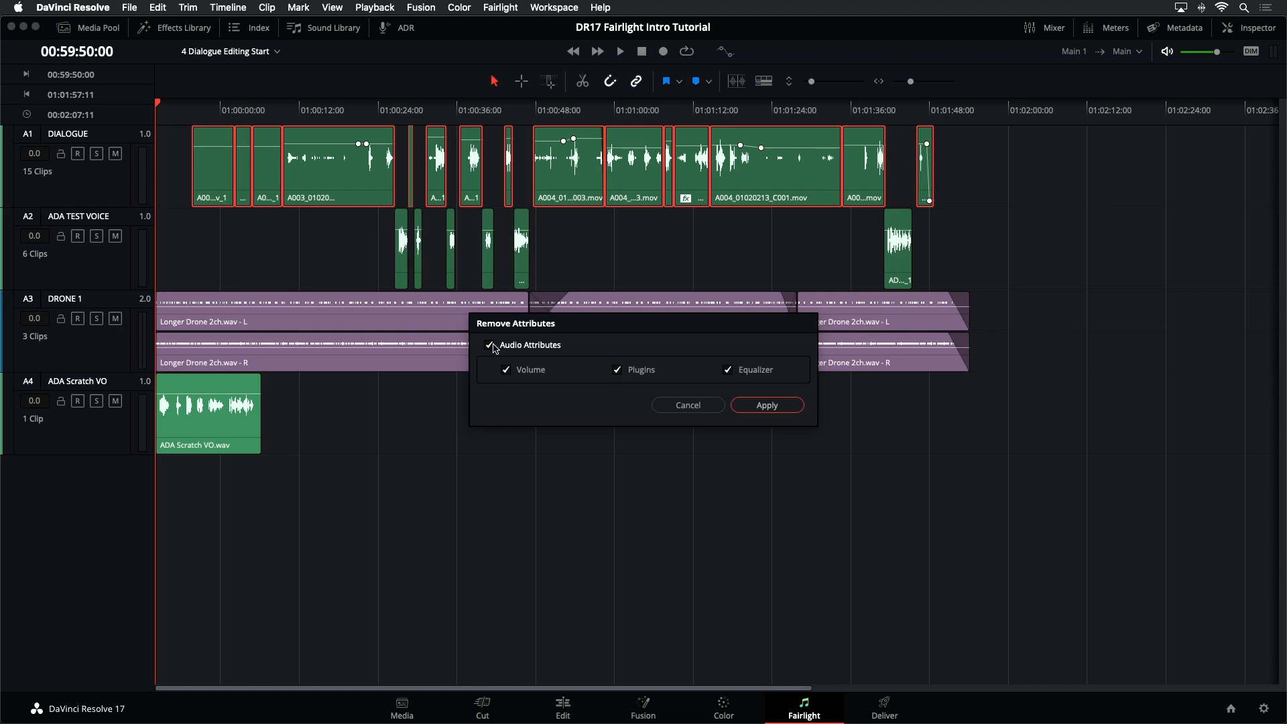
pyautogui.click(767, 406)
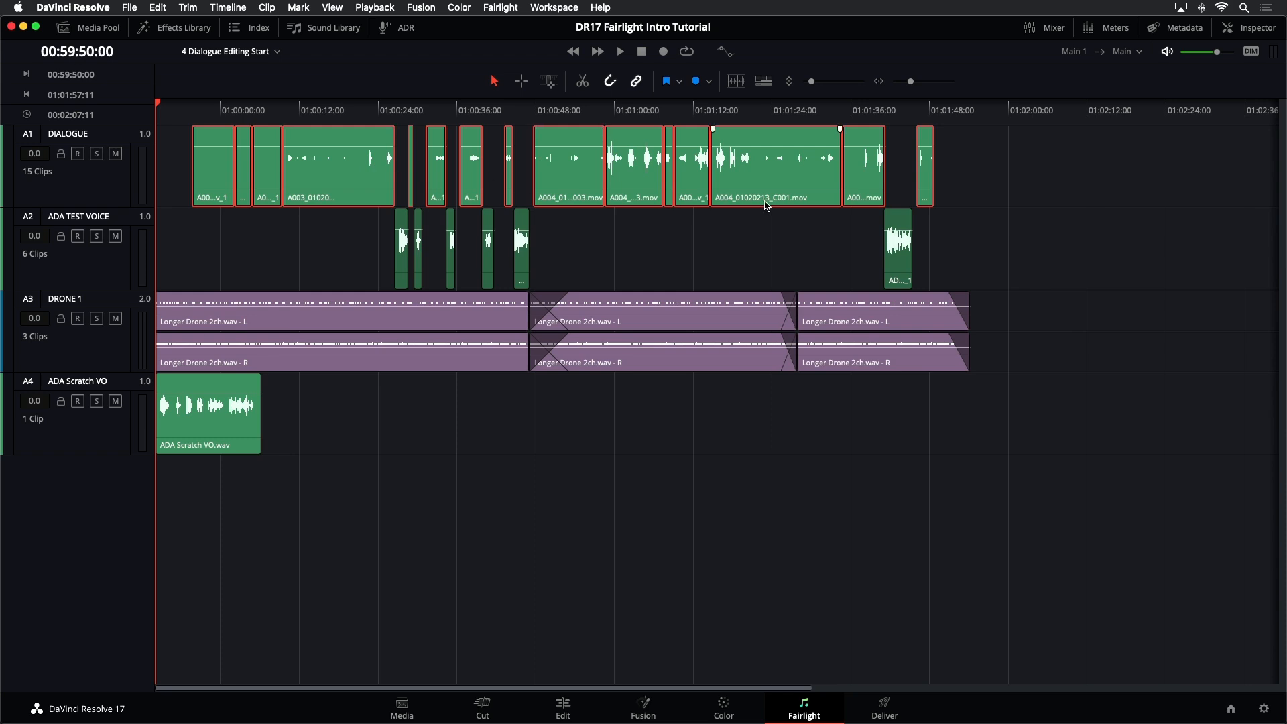
pyautogui.click(759, 239)
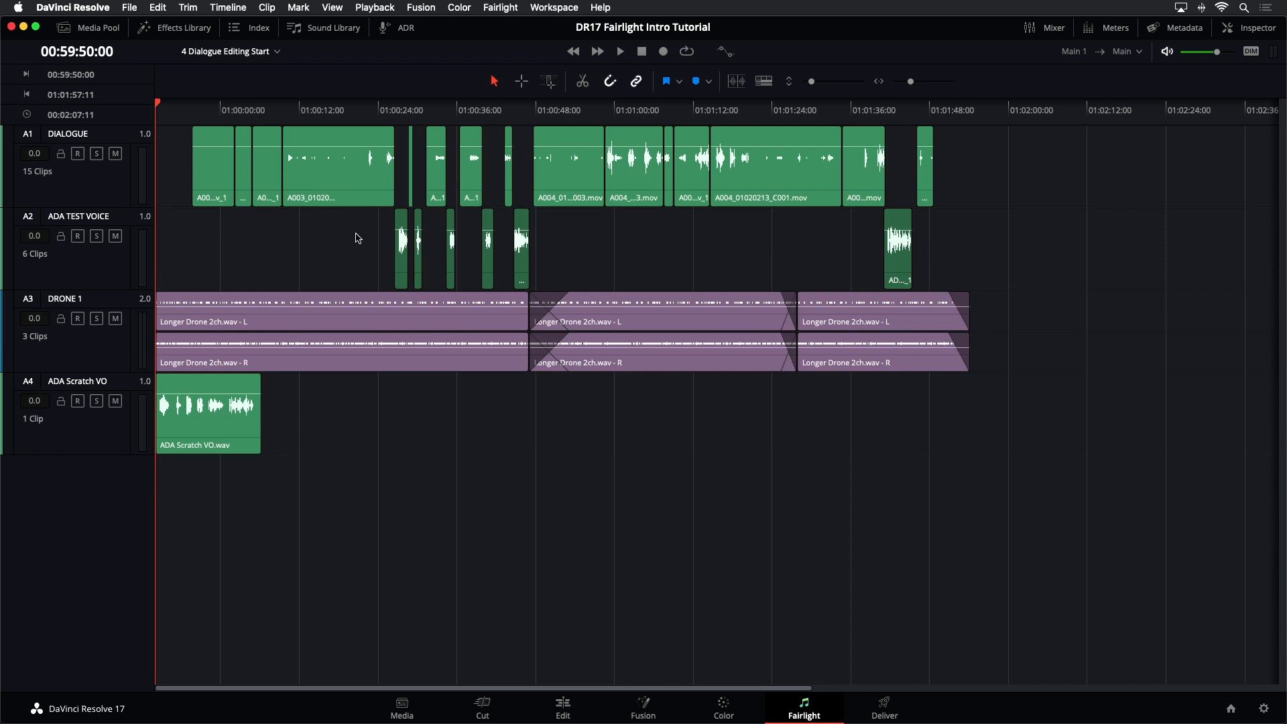
# Step: Remove the audio attributes from all clips on the ADA TEST VOICE track
pyautogui.moveTo(331, 242); pyautogui.dragTo(1013, 251)
pyautogui.rightClick(902, 254)
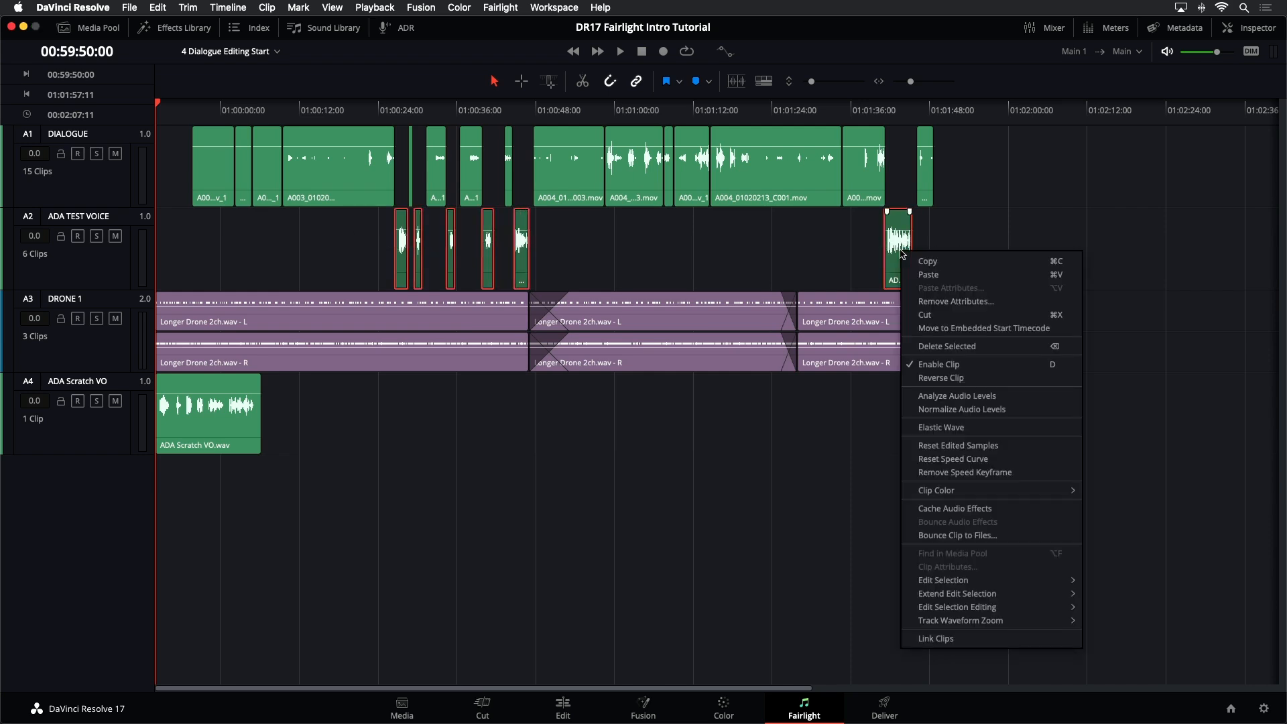
pyautogui.click(918, 303)
pyautogui.click(771, 404)
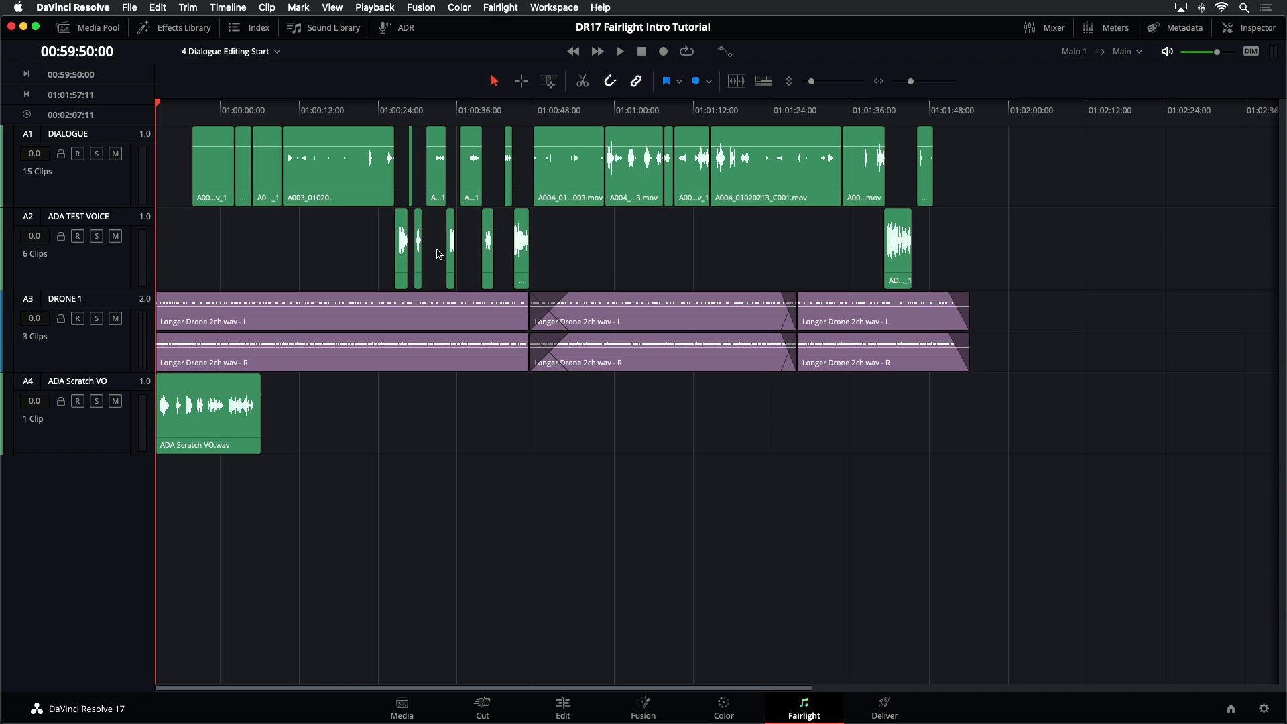
# Step: Jump the playhead forward and backward between the clips' edit points, stopping at 01:00:34:09
pyautogui.press('Down')
pyautogui.press('Down')
pyautogui.press('Down')
pyautogui.press('Down')
pyautogui.press('Down')
pyautogui.press('Down')
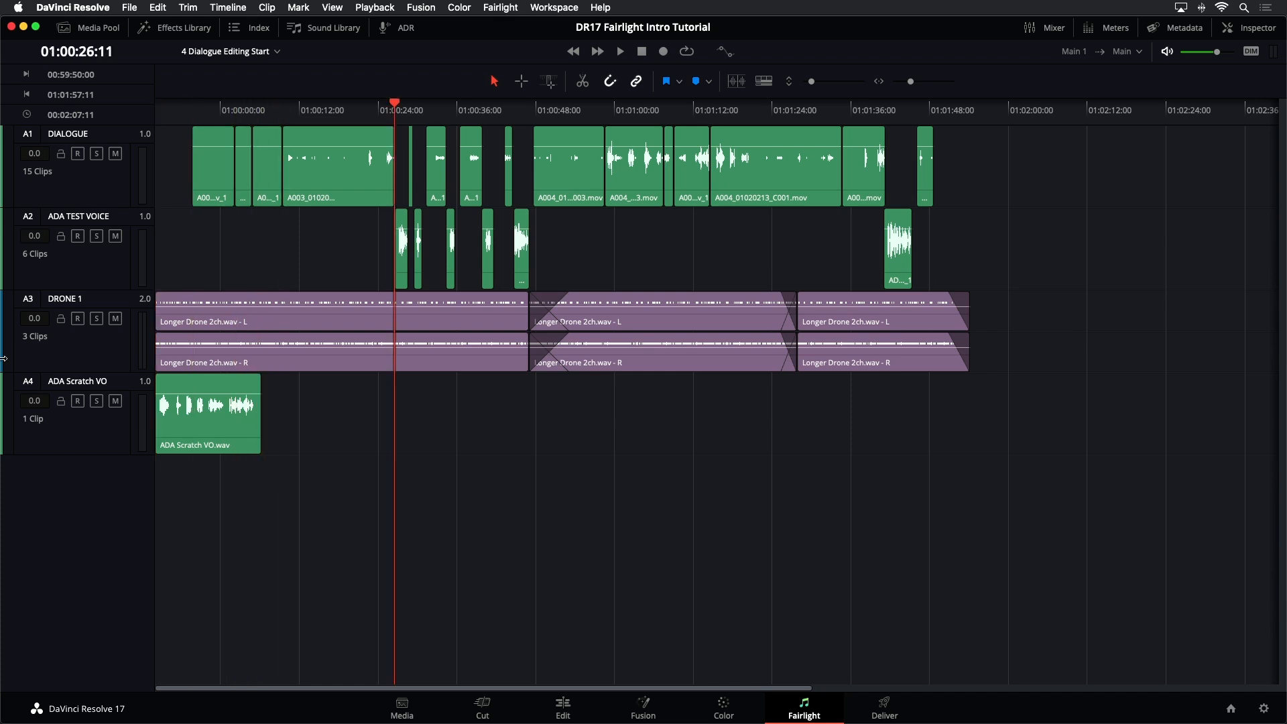
pyautogui.press('Up')
pyautogui.press('Up')
pyautogui.press('Up')
pyautogui.press('Up')
pyautogui.press('Down')
pyautogui.press('Down')
pyautogui.press('Down')
pyautogui.press('Down')
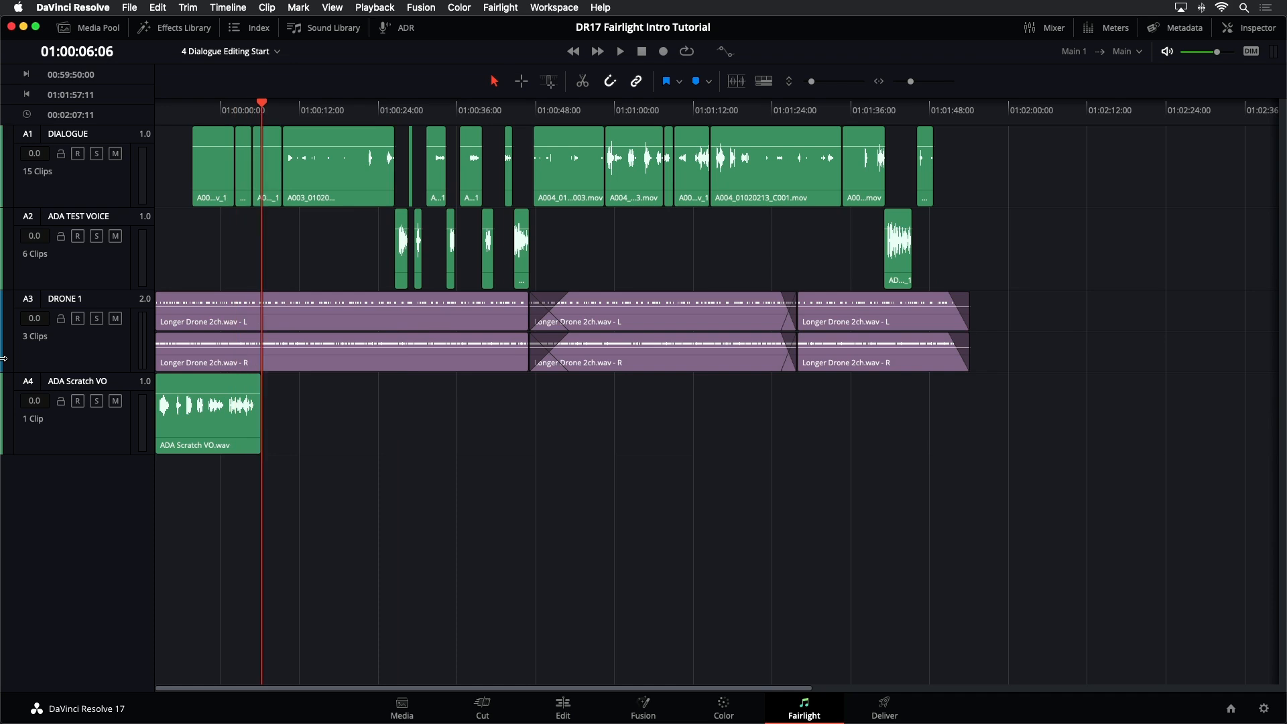
pyautogui.press('Down')
pyautogui.press('Down')
pyautogui.press('Down')
pyautogui.press('Up')
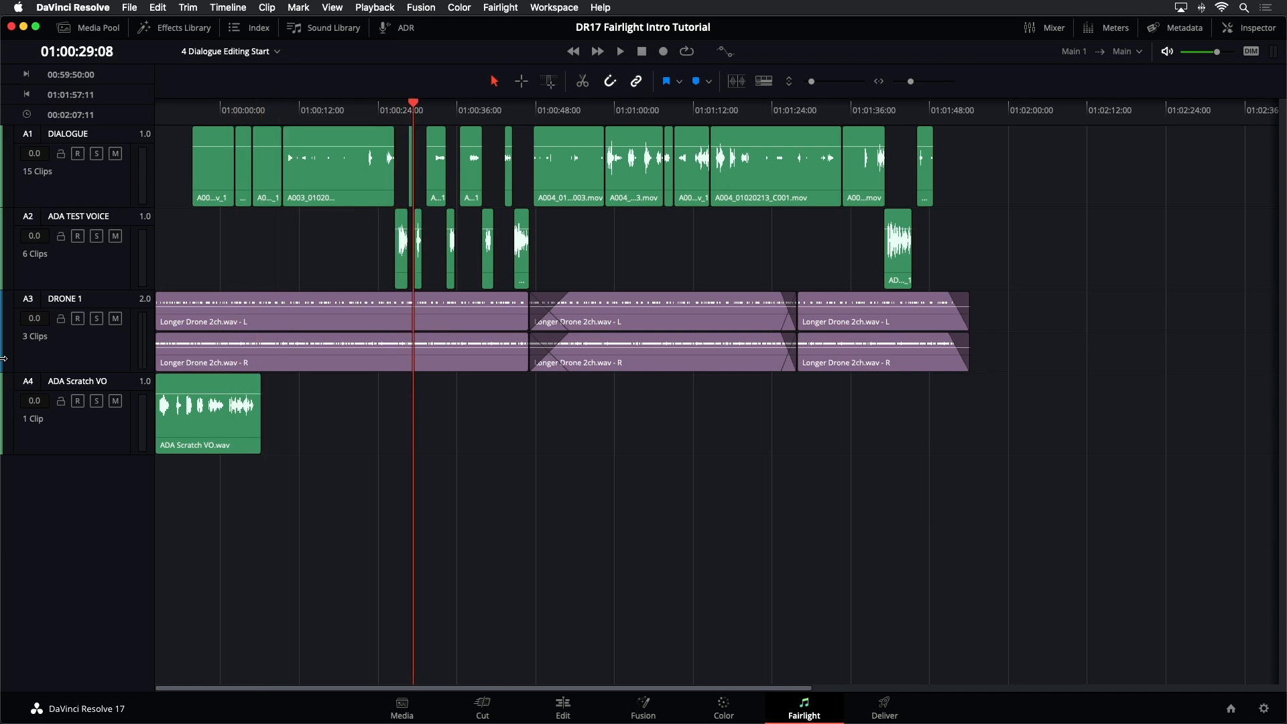
pyautogui.press('Up')
pyautogui.press('Up')
pyautogui.press('Up')
pyautogui.press('Down')
pyautogui.press('Down')
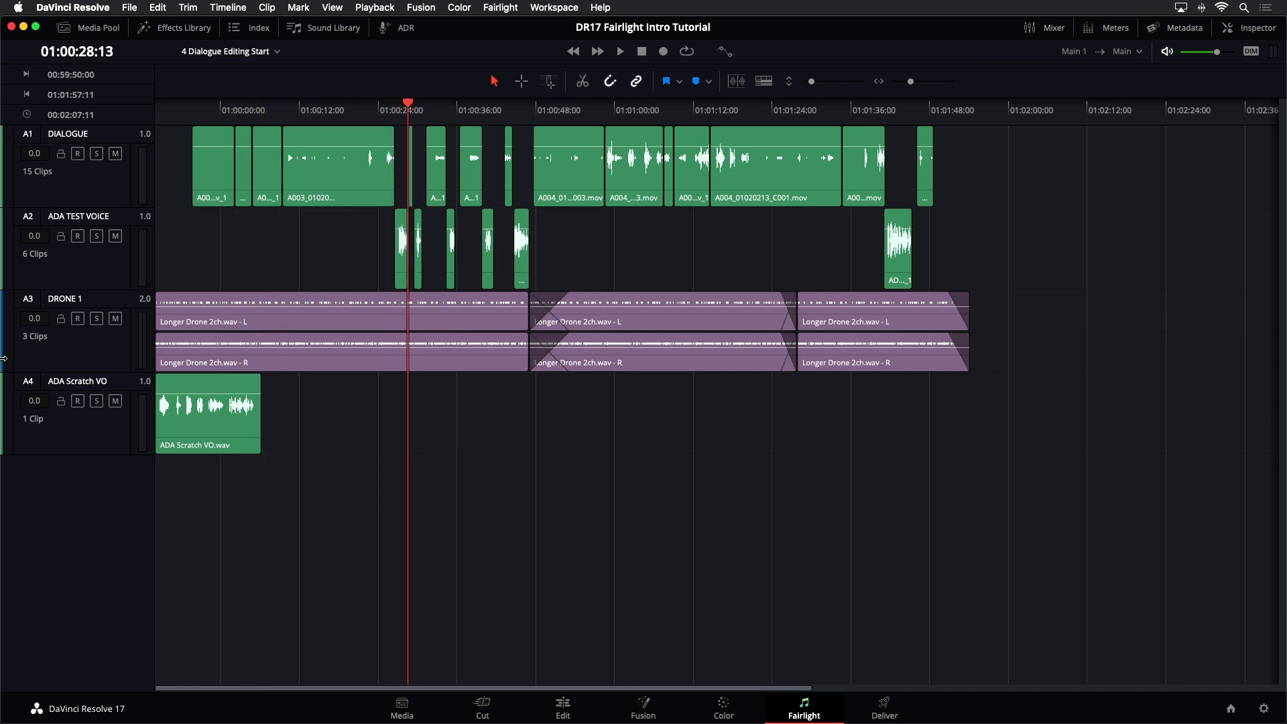
pyautogui.press('Down')
pyautogui.press('Down')
pyautogui.press('Down')
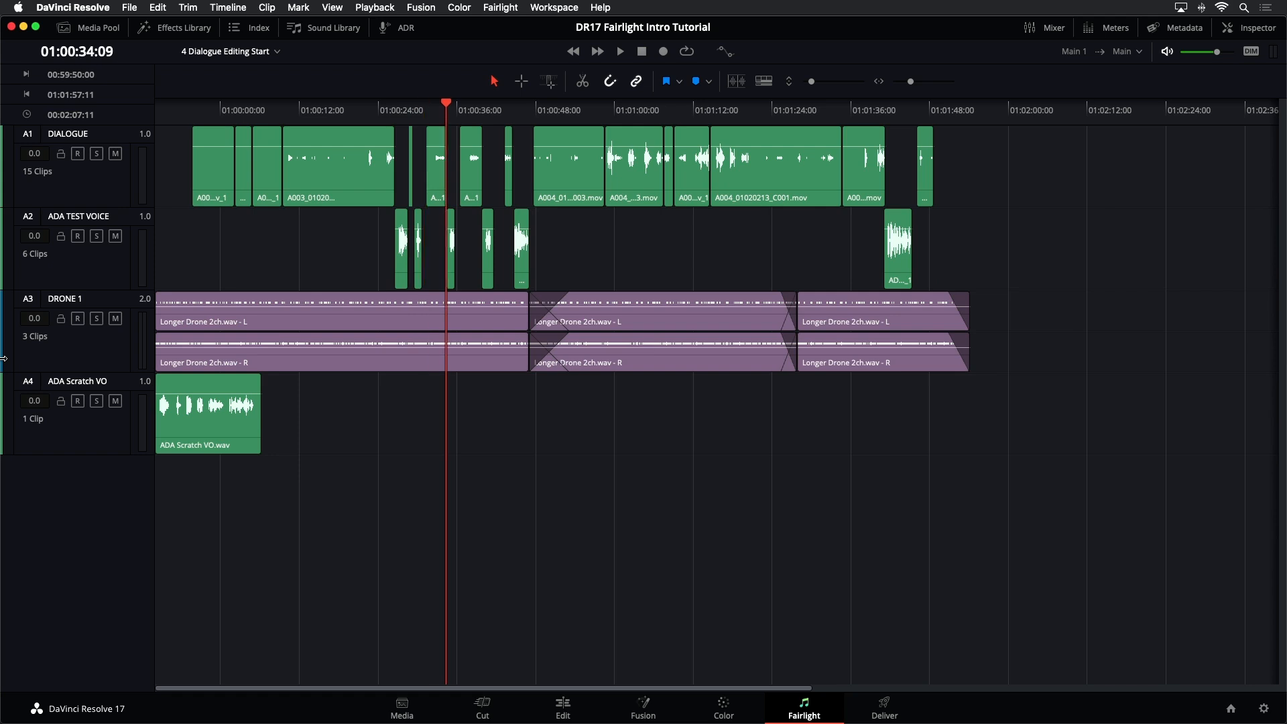
pyautogui.press('Down')
pyautogui.press('Up')
pyautogui.press('Down')
pyautogui.press('Up')
# Step: Show the Index's track list and toggle the visibility of the DIALOGUE track, ending with it hidden
pyautogui.click(242, 33)
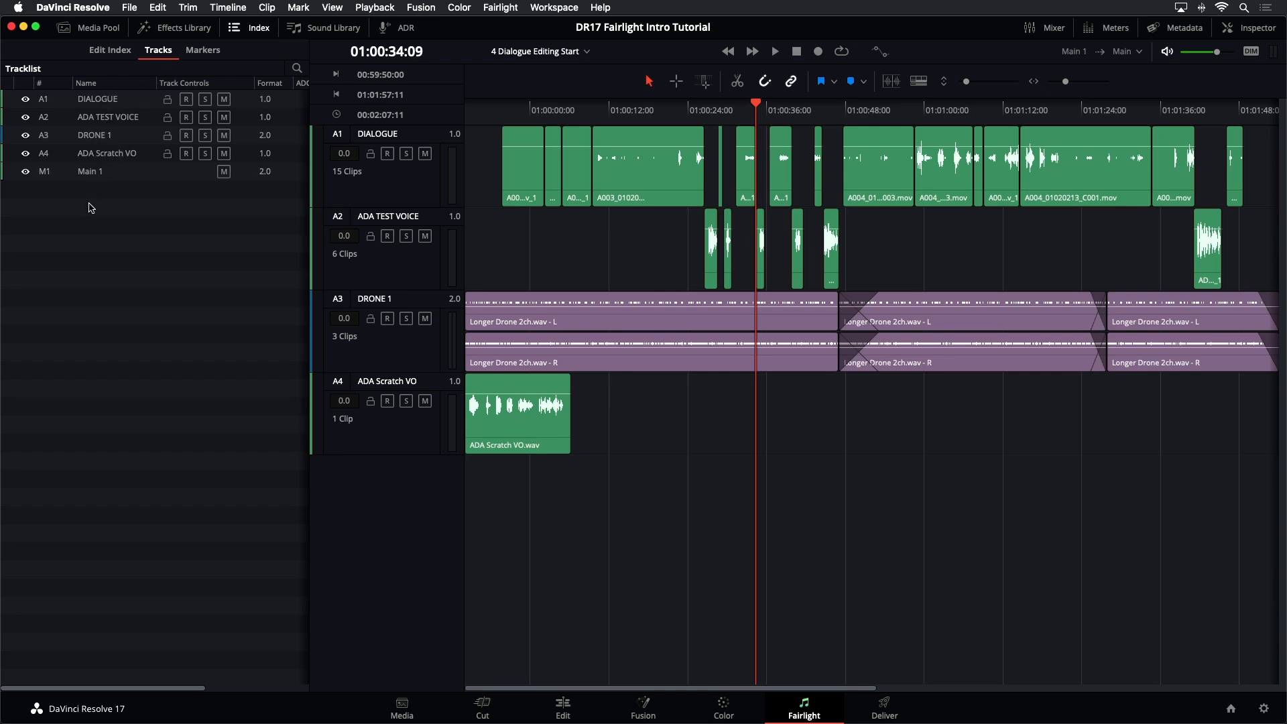
pyautogui.click(26, 100)
pyautogui.click(27, 100)
pyautogui.click(26, 100)
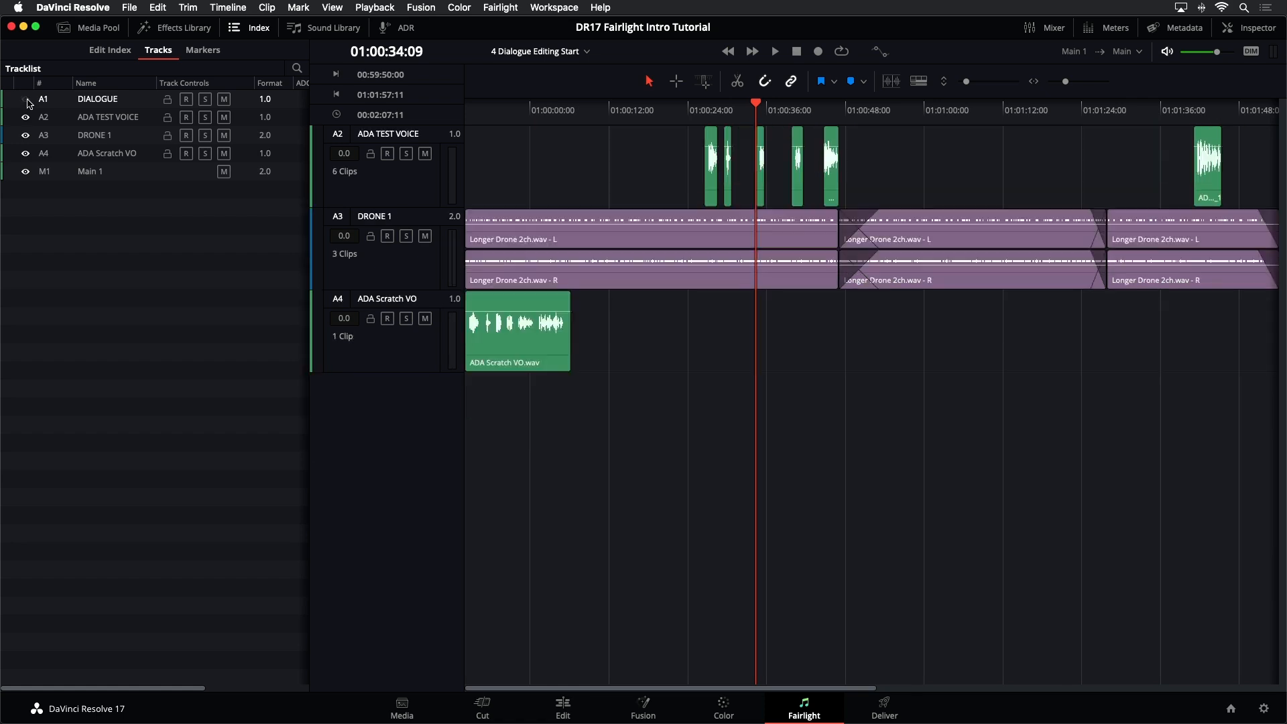
# Step: Toggle the visibility of the DIALOGUE and DRONE 1 tracks, ending with DIALOGUE hidden and DRONE 1 shown
pyautogui.click(26, 100)
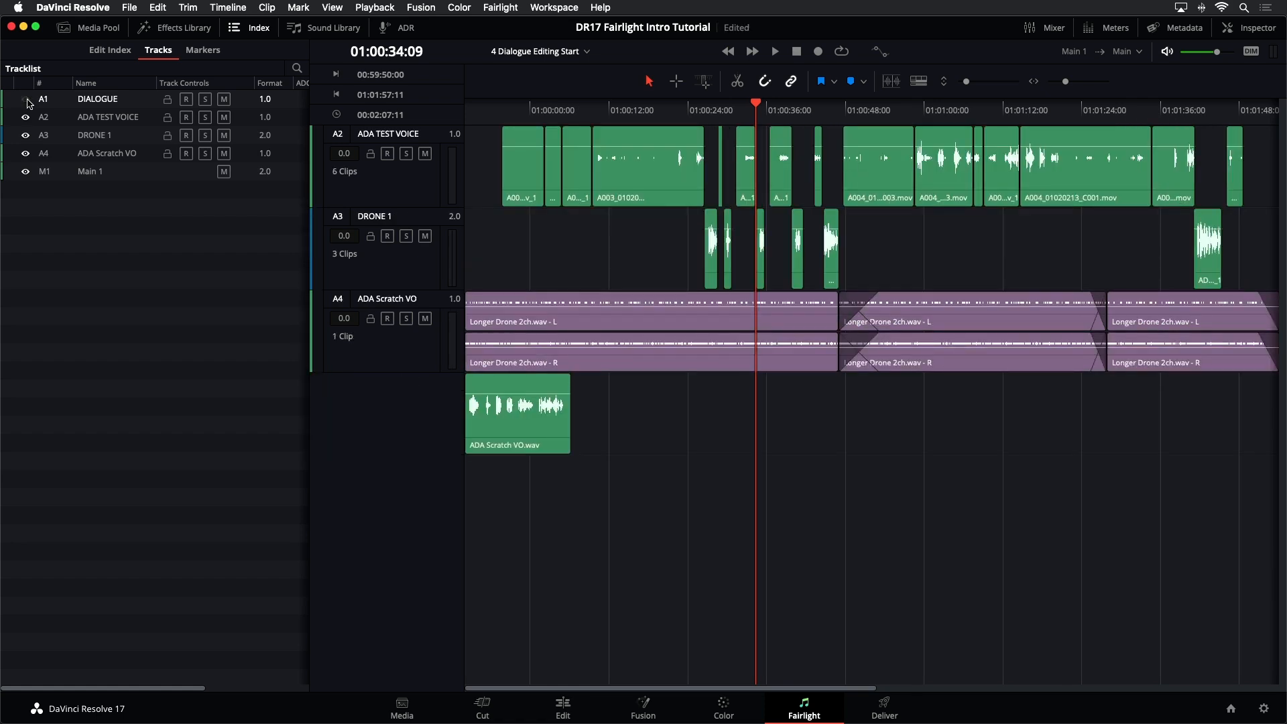
pyautogui.click(26, 100)
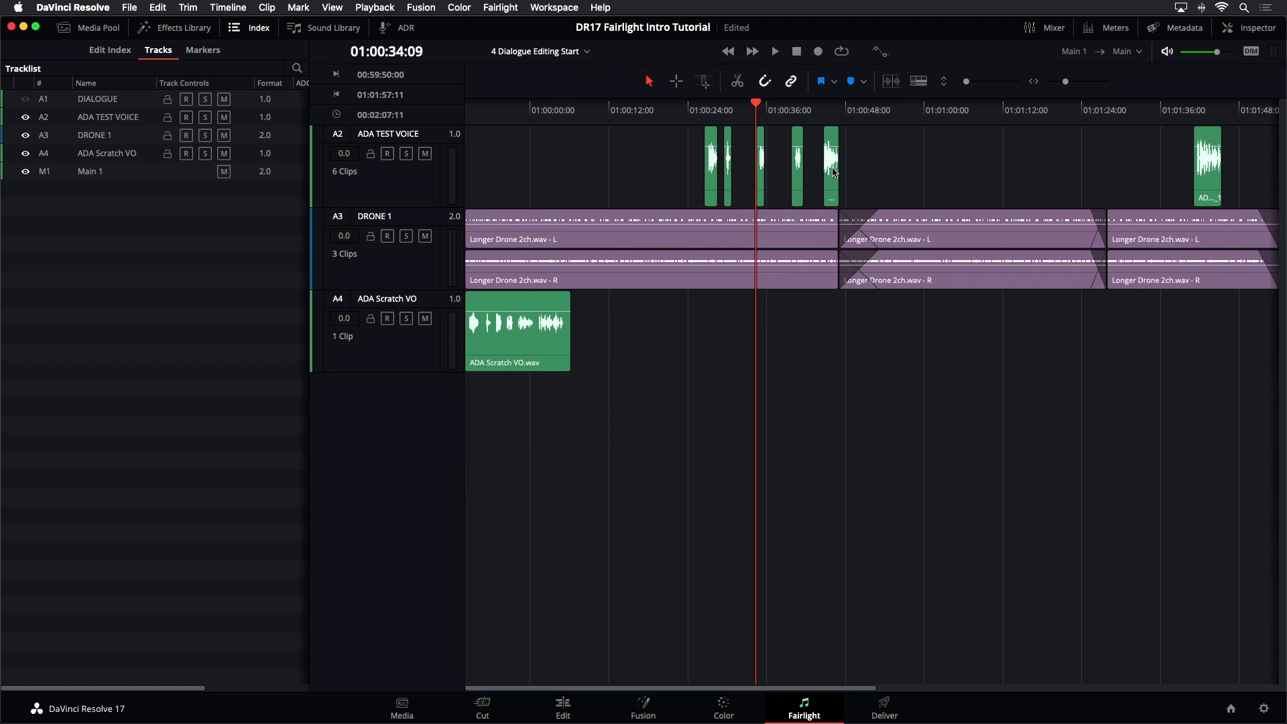
pyautogui.click(26, 100)
pyautogui.click(26, 100)
pyautogui.click(25, 136)
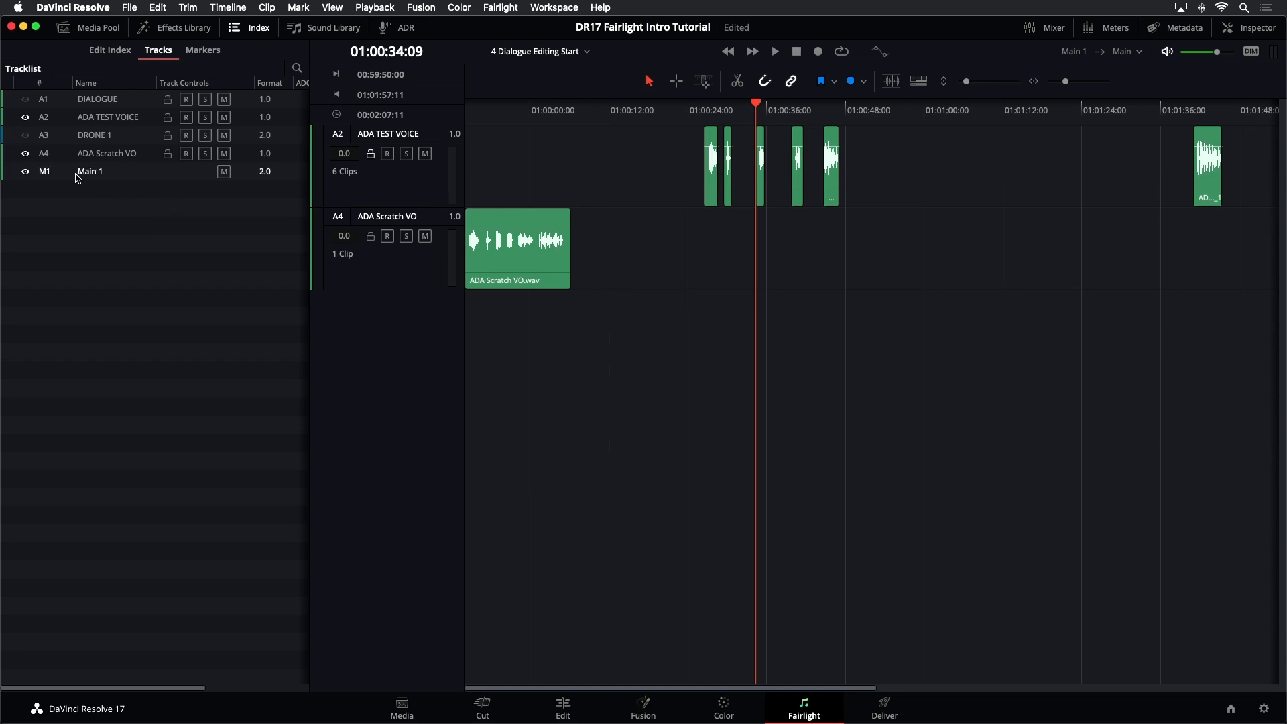
pyautogui.click(26, 135)
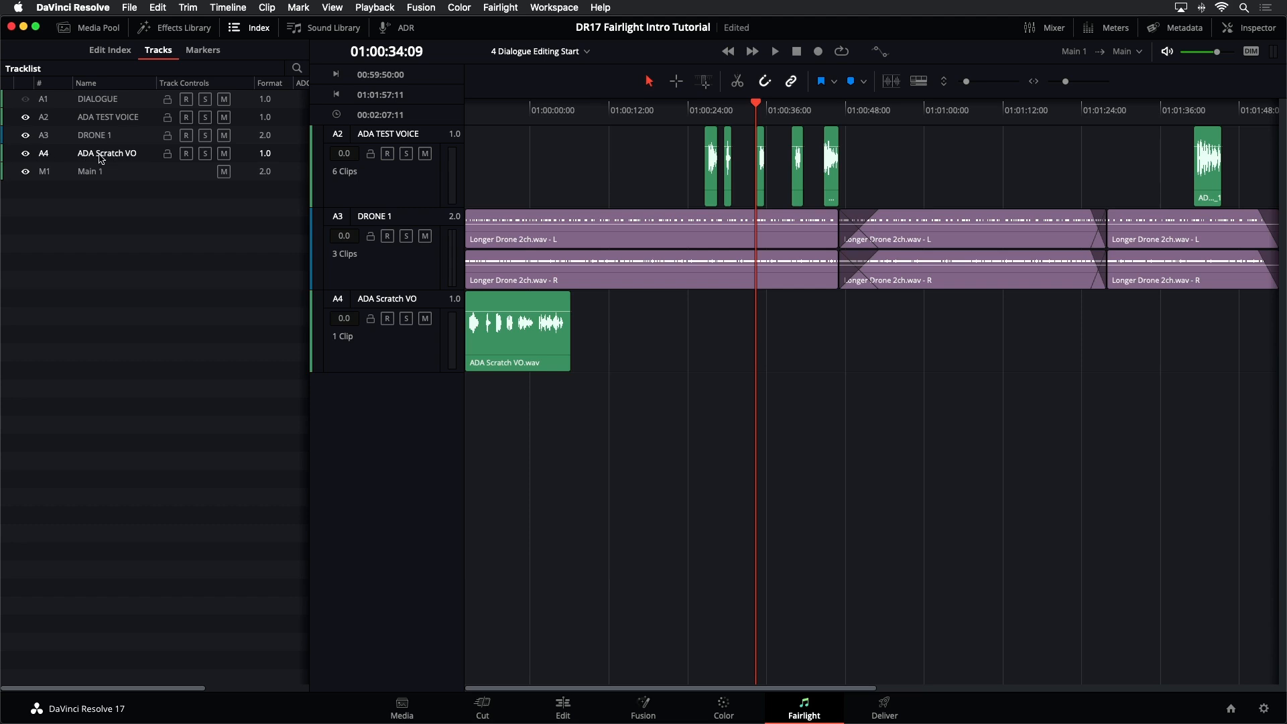
# Step: Move the ADA Scratch VO track above the DRONE 1 track in the track order, and hide the DRONE 1 track
pyautogui.click(58, 158)
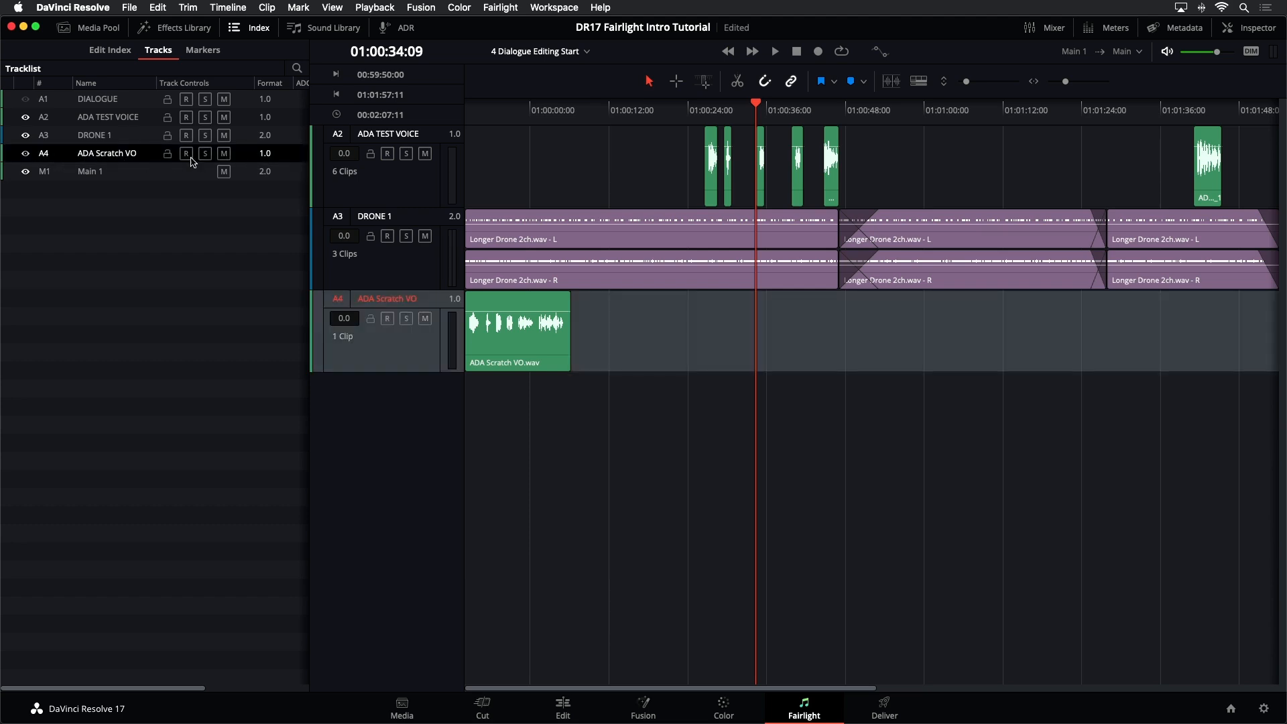
pyautogui.moveTo(60, 159); pyautogui.dragTo(58, 123)
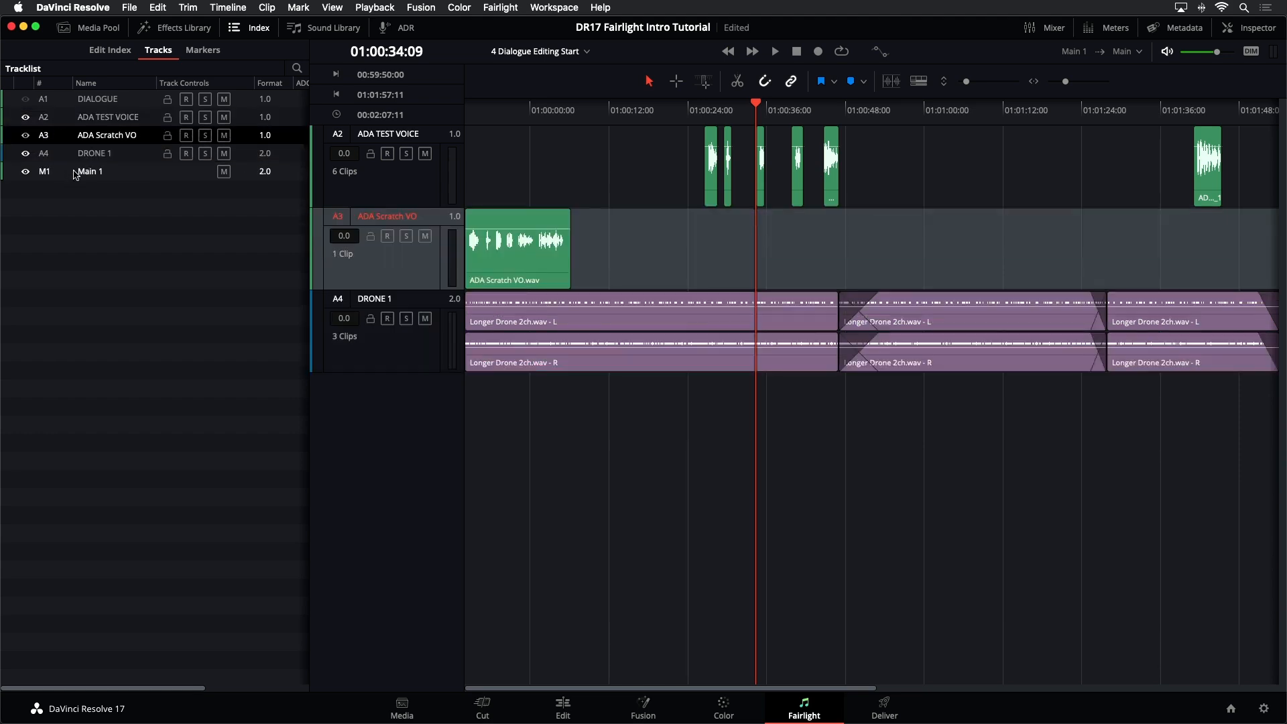
pyautogui.press('super+s')
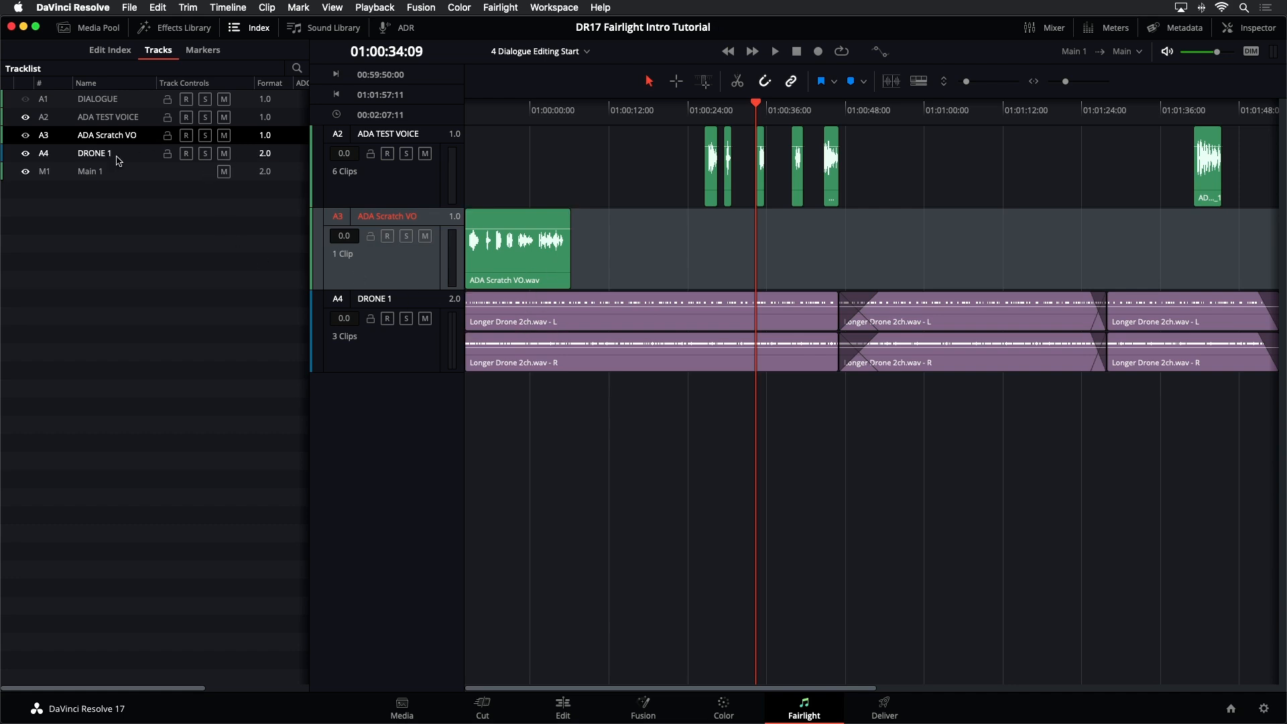
pyautogui.click(26, 155)
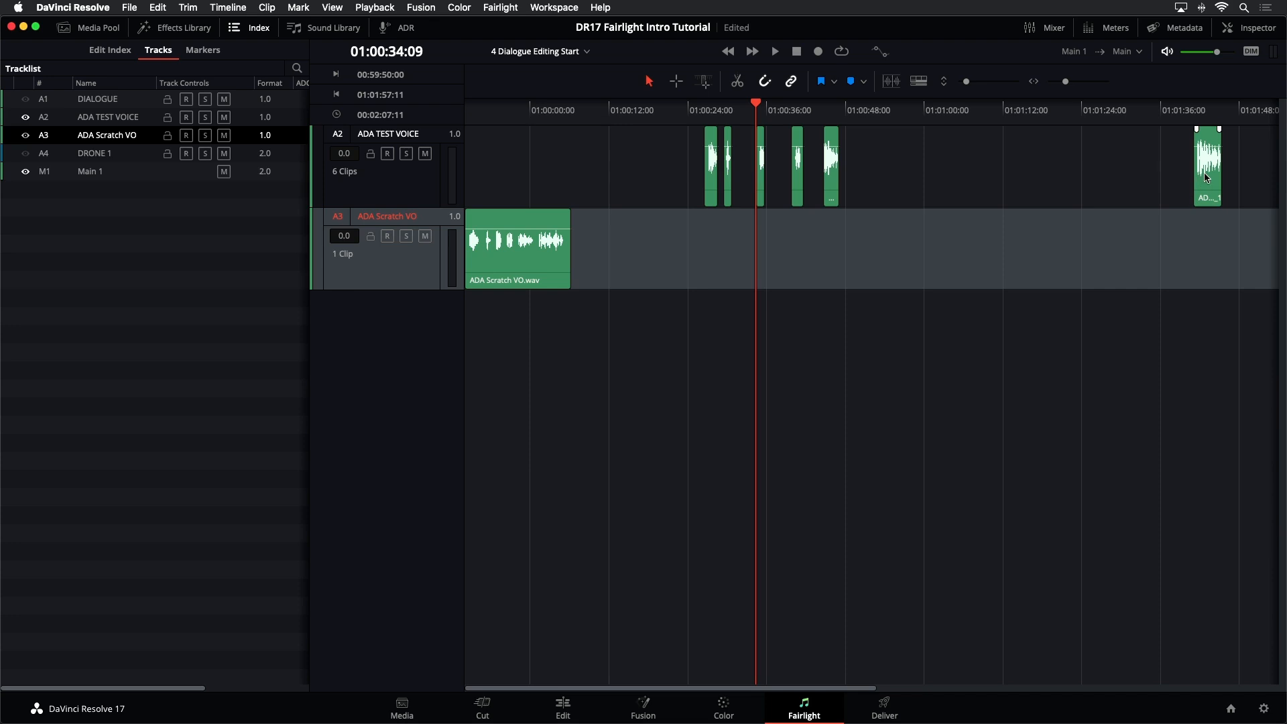
# Step: Step the playhead through the ADA TEST VOICE clips' edit points and mark the first clip's start at 01:00:26:11
pyautogui.click(695, 113)
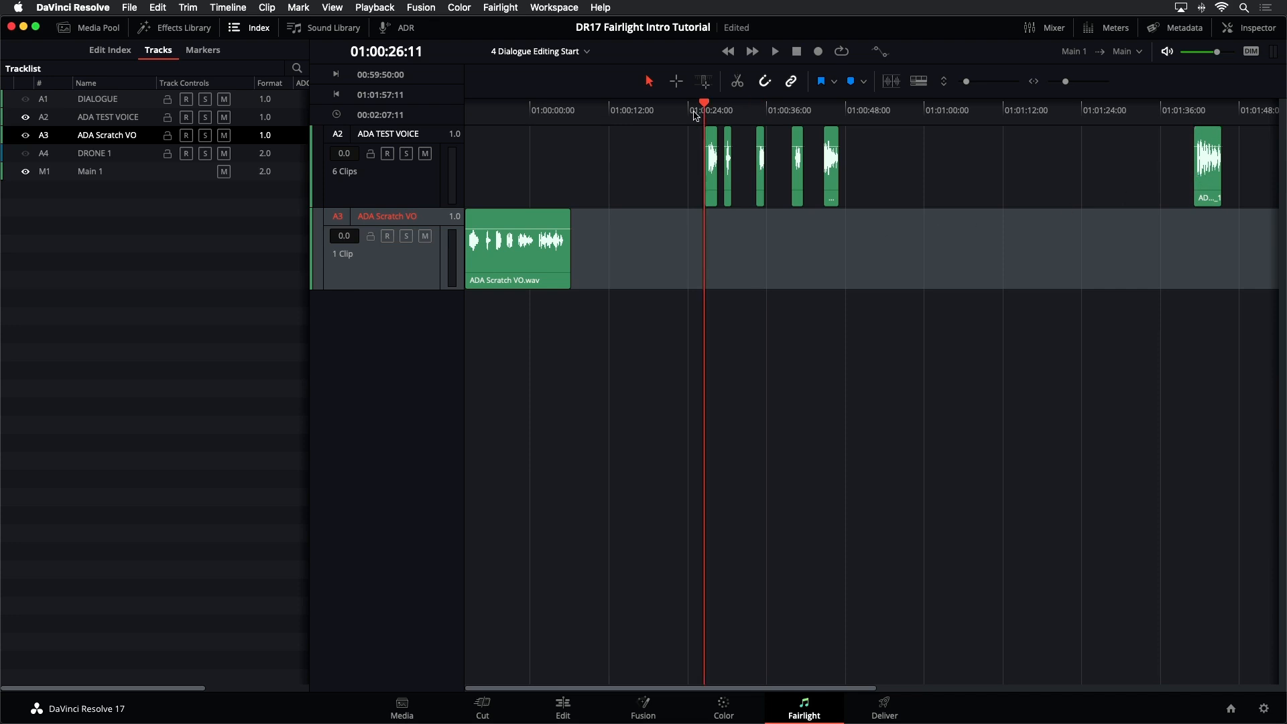
pyautogui.press('Down')
pyautogui.press('Down')
pyautogui.press('Down')
pyautogui.press('Down')
pyautogui.press('Up')
pyautogui.press('Up')
pyautogui.press('Up')
pyautogui.press('Up')
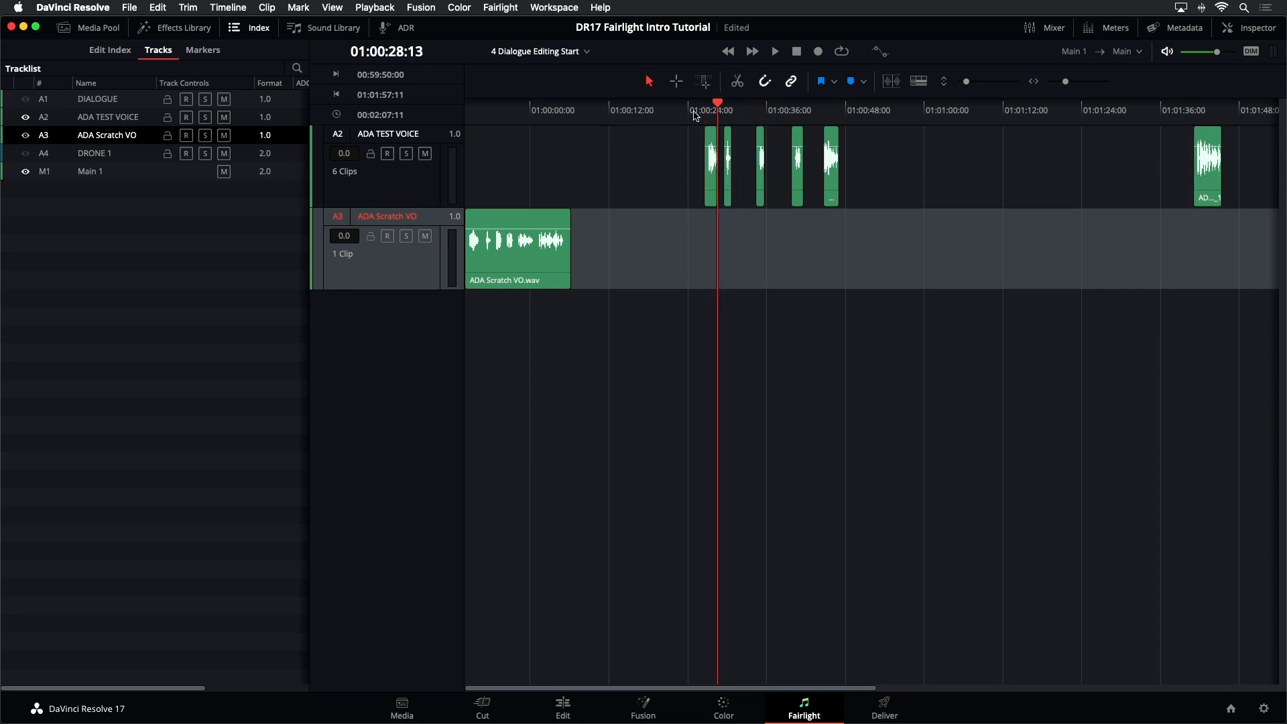
pyautogui.press('Down')
pyautogui.press('Down')
pyautogui.press('Down')
pyautogui.press('Down')
pyautogui.press('Down')
pyautogui.press('Down')
pyautogui.press('Down')
pyautogui.press('Down')
pyautogui.press('Down')
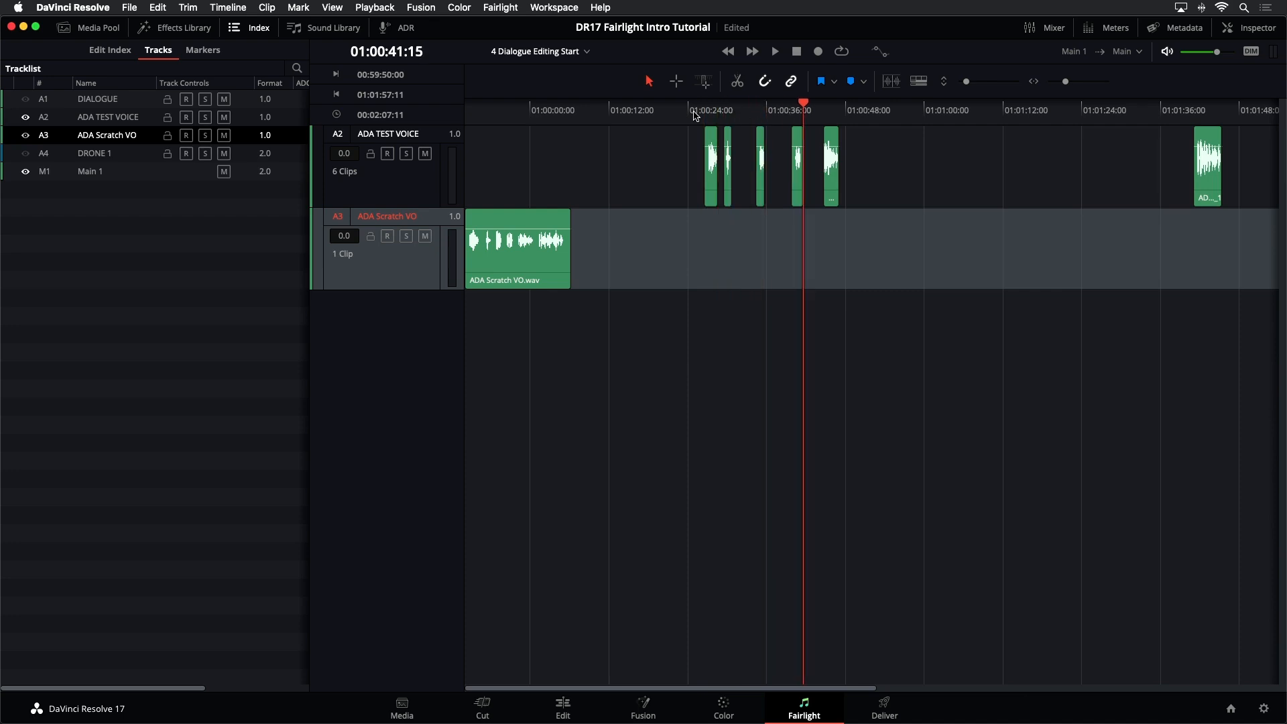
pyautogui.press('Up')
pyautogui.press('Up')
pyautogui.press('Up')
pyautogui.press('Up')
pyautogui.press('Up')
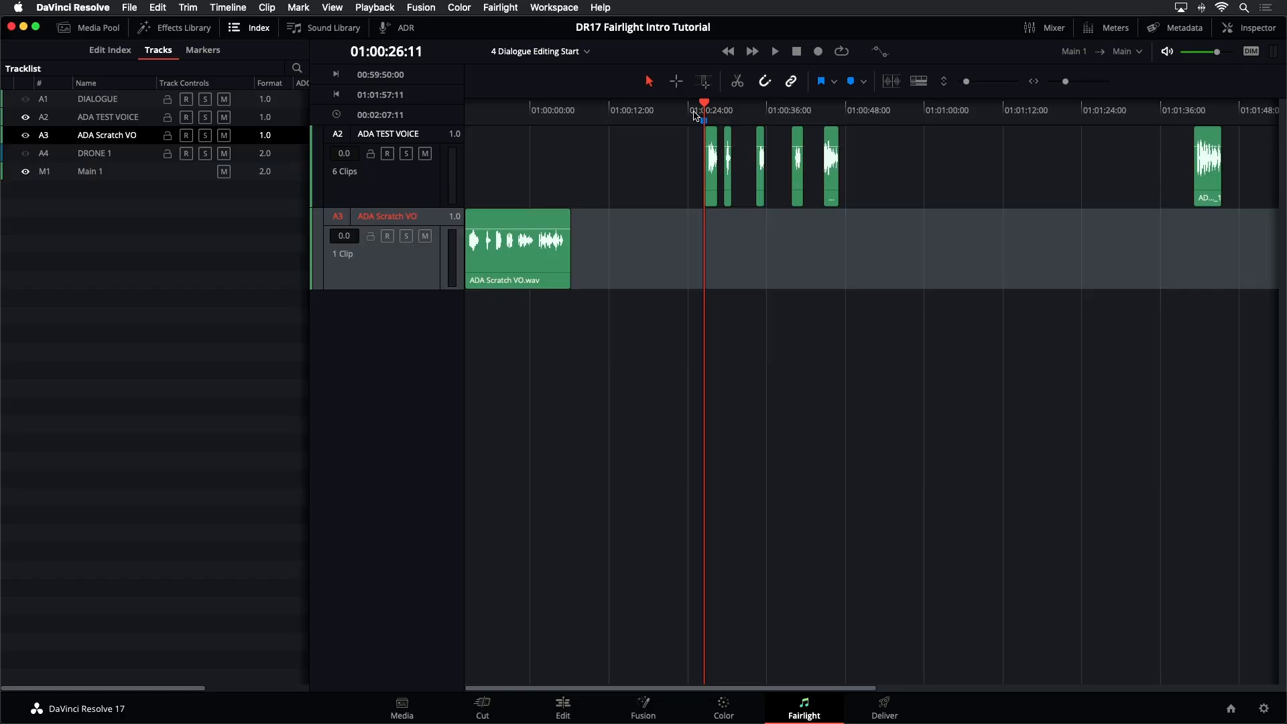
# Step: Add timeline markers at the starts of the remaining ADA TEST VOICE clips: 01:00:29:09, 01:00:34:06, 01:00:39:16, 01:00:44:14 and 01:01:40:23
pyautogui.press('super+equal')
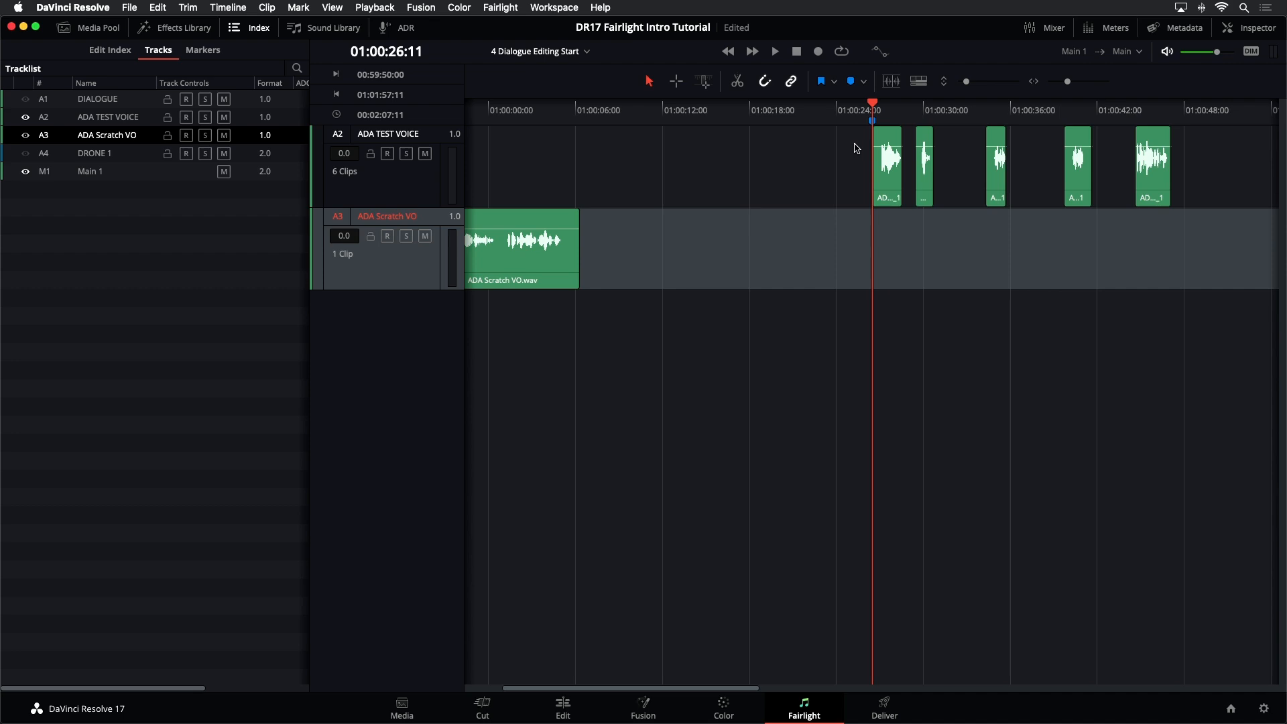
pyautogui.press('space')
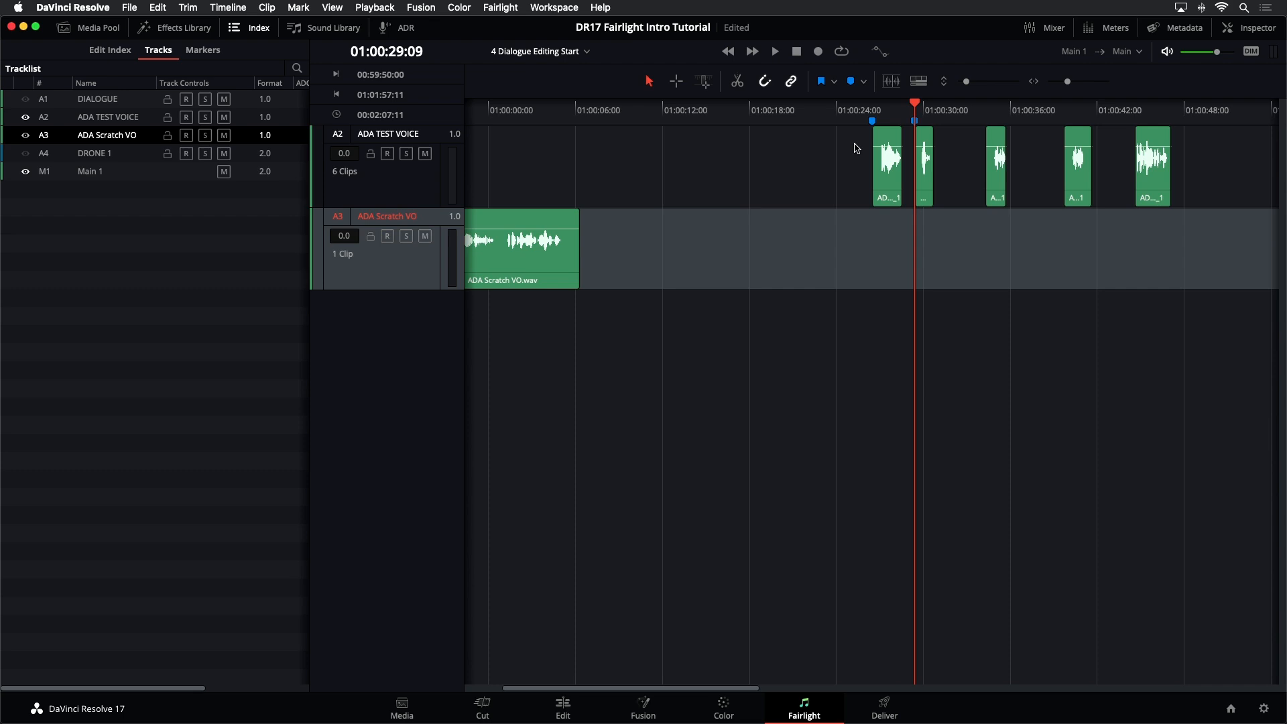
pyautogui.press('Down')
pyautogui.press('Down')
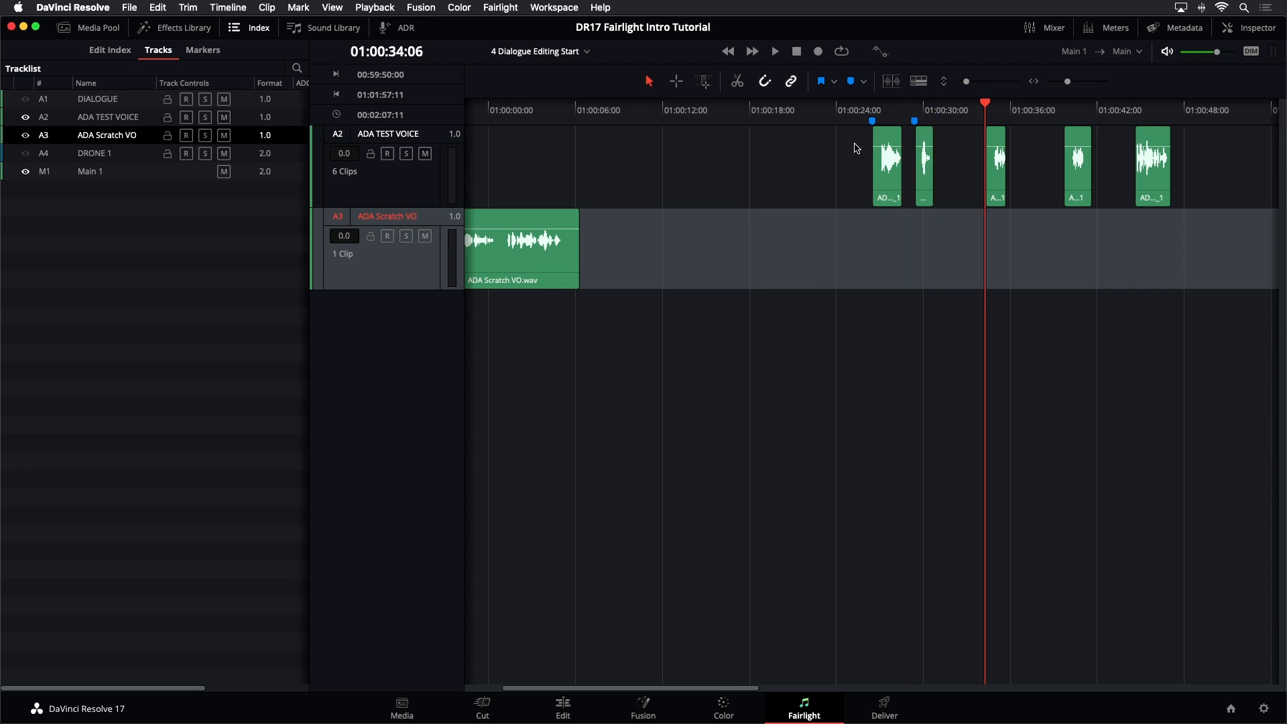
pyautogui.press('Down')
pyautogui.press('Down')
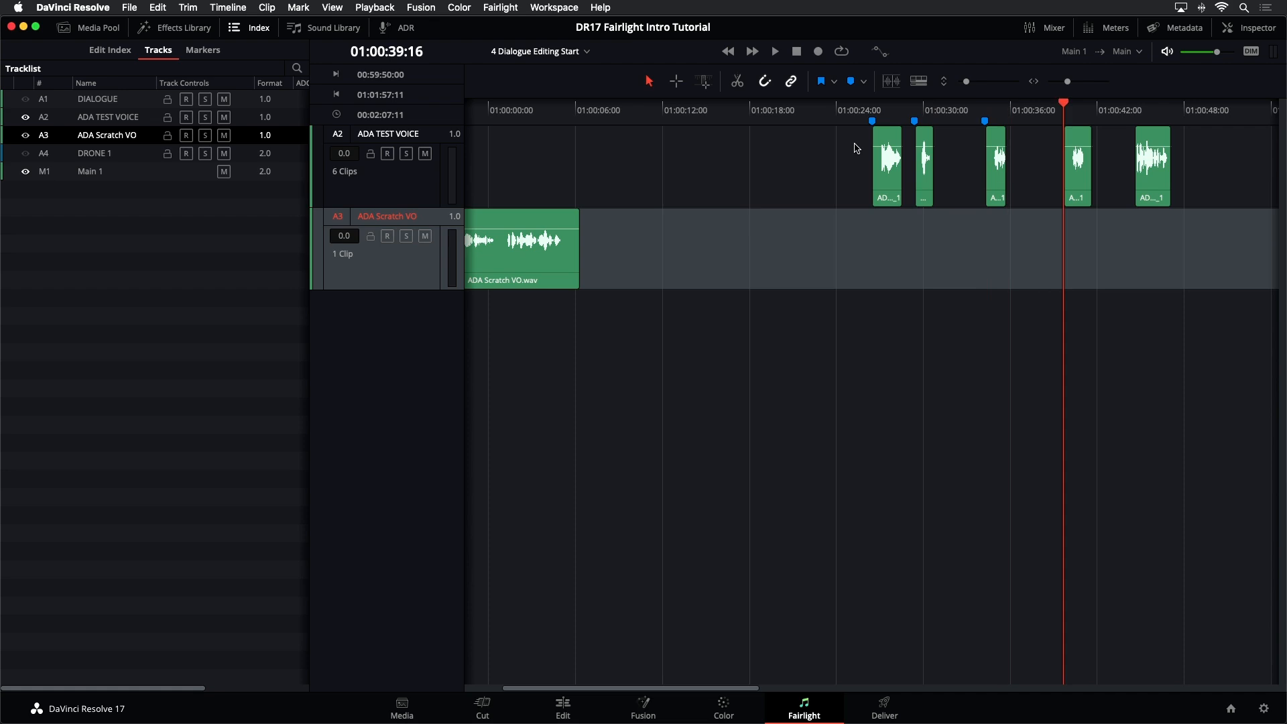
pyautogui.press('Down')
pyautogui.press('Down')
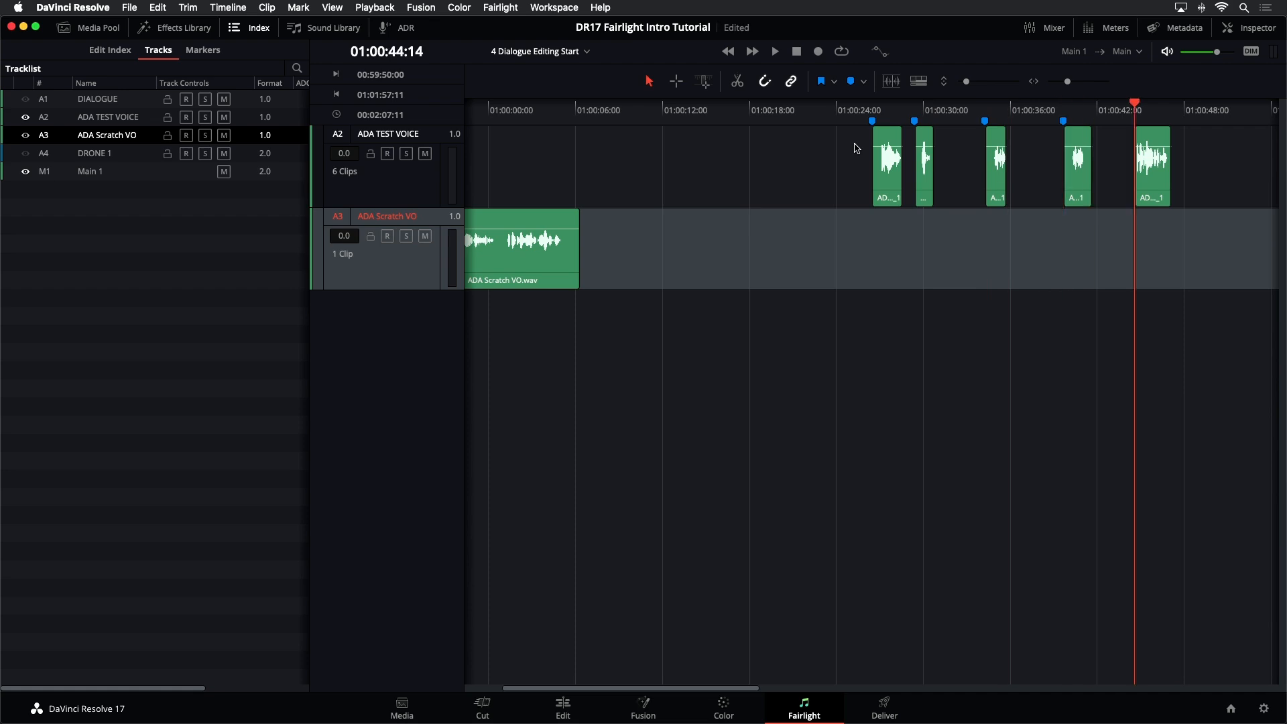
pyautogui.press('Down')
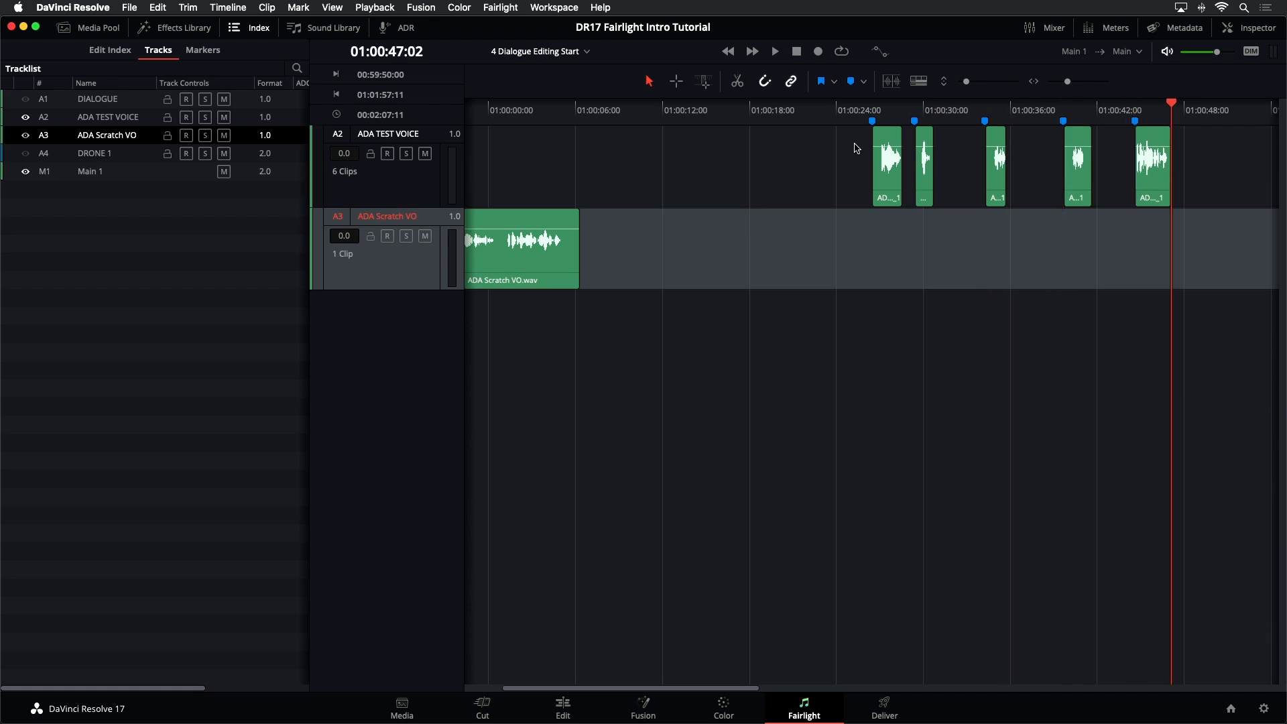
pyautogui.press('Down')
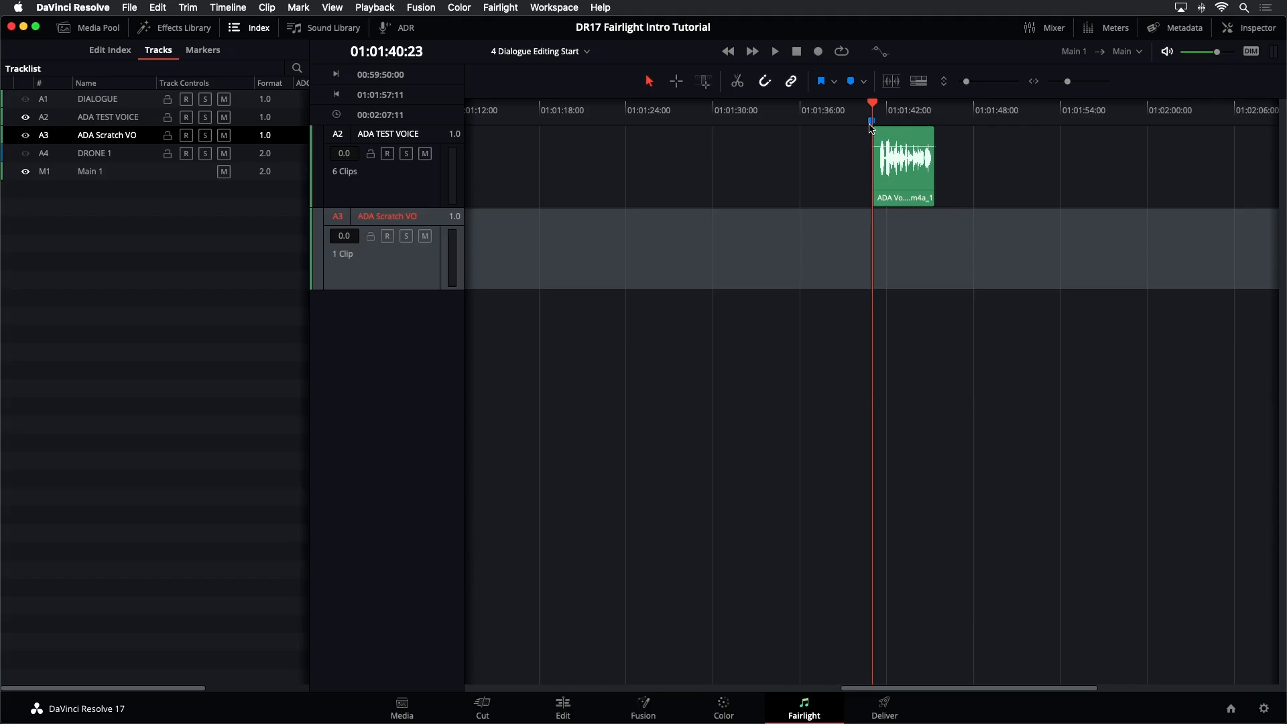
# Step: View the details of the marker at 01:01:40:23, close them without changes and clear the track selection
pyautogui.doubleClick(871, 121)
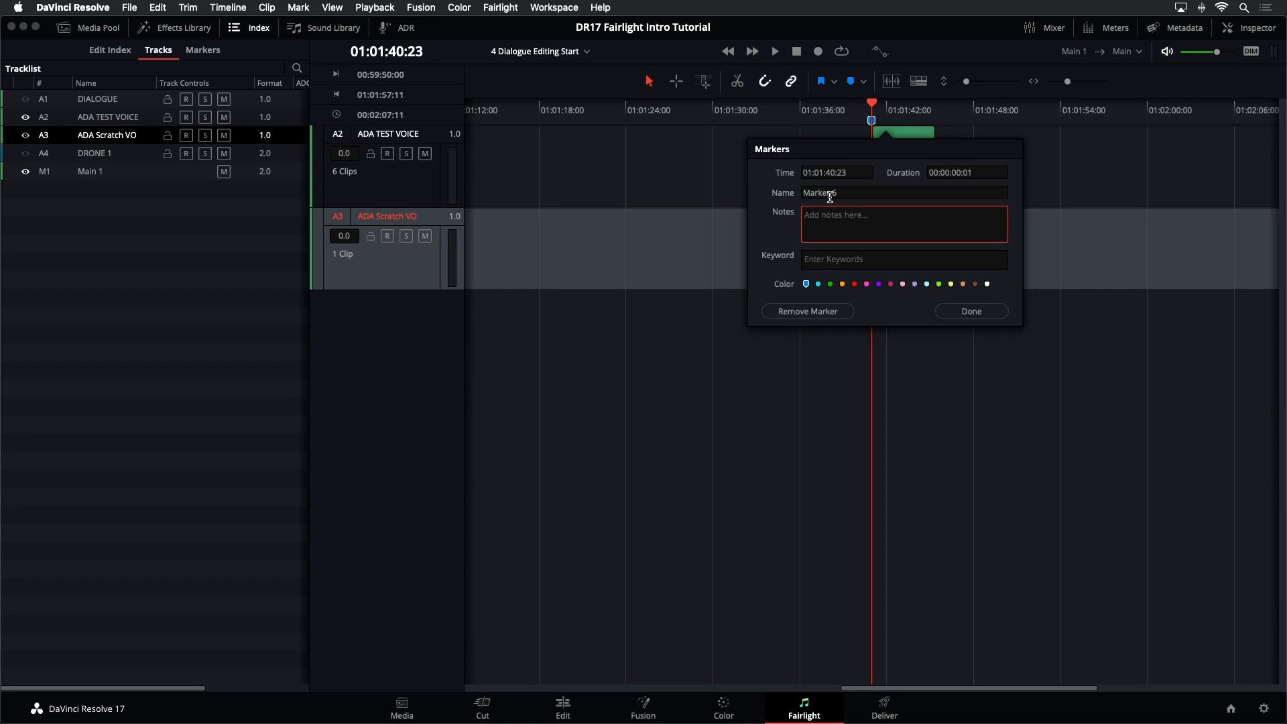
pyautogui.click(975, 318)
pyautogui.click(990, 370)
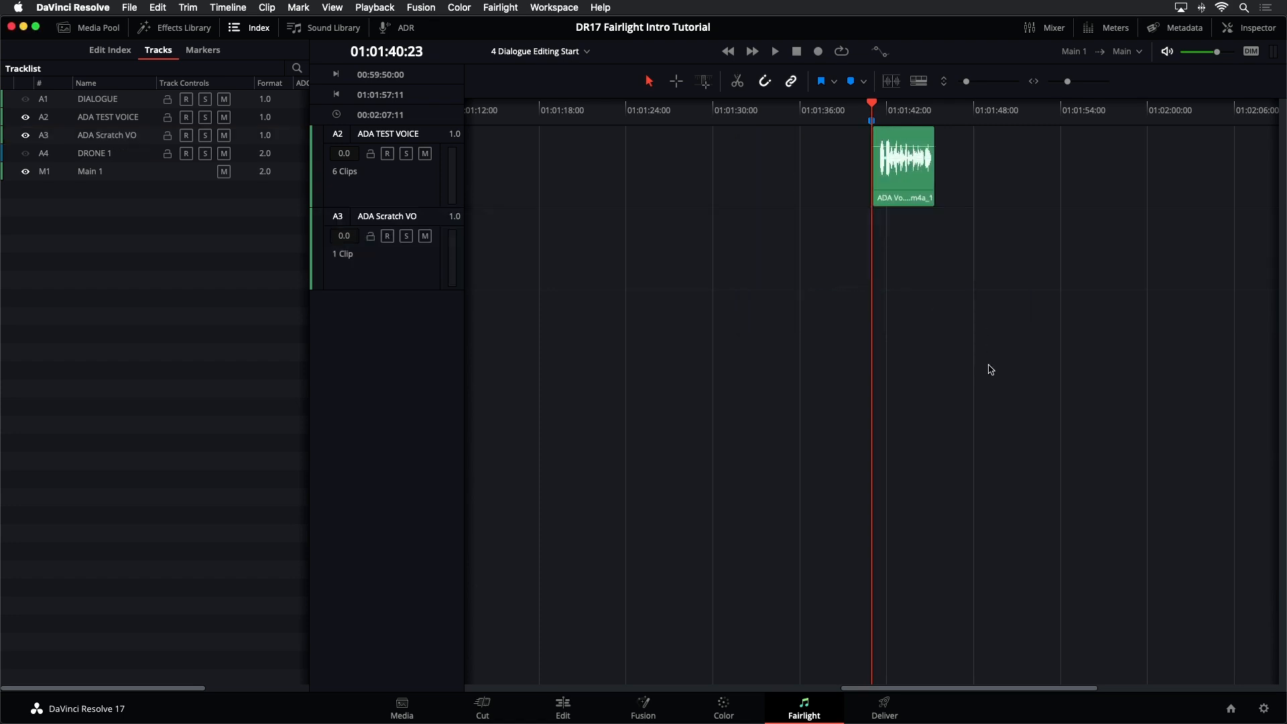
# Step: Fit the whole timeline in view and jump the playhead back and forth between the markers, stopping at 01:00:29:09
pyautogui.hotkey('shift', 'z')
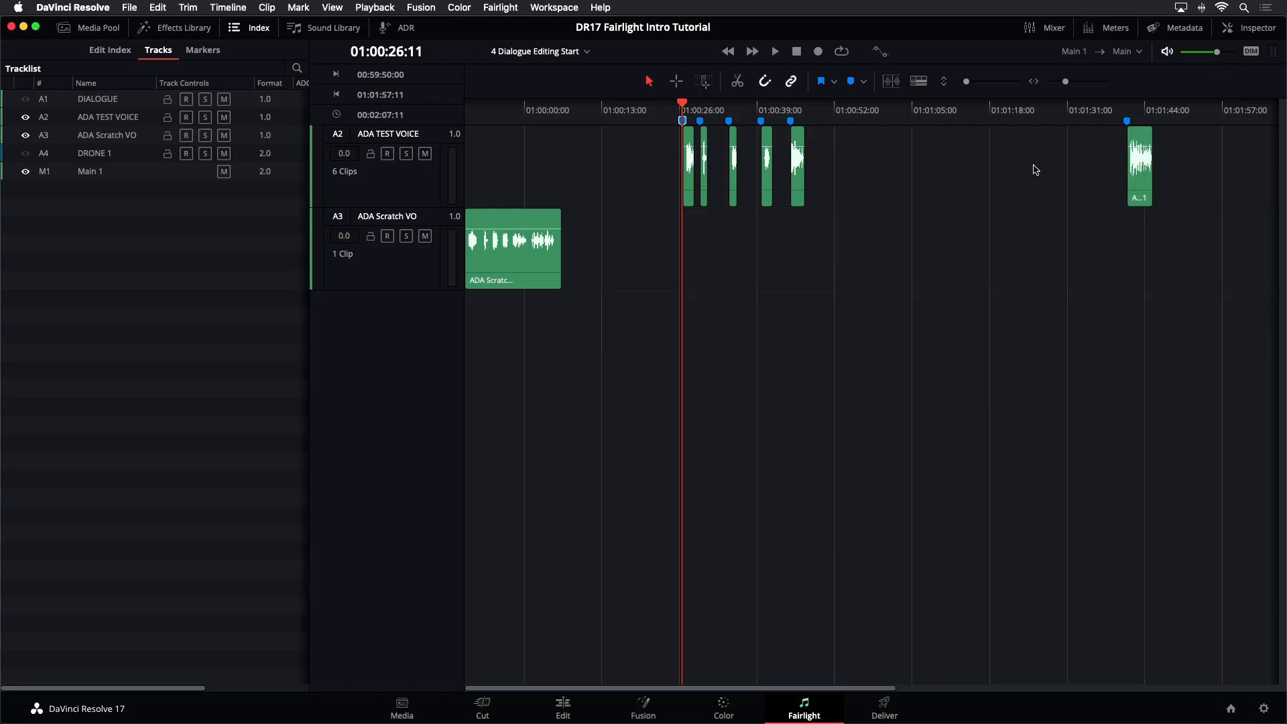
pyautogui.hotkey('shift', 'Down')
pyautogui.hotkey('shift', 'Down')
pyautogui.hotkey('shift', 'Down')
pyautogui.hotkey('shift', 'Down')
pyautogui.hotkey('shift', 'Down')
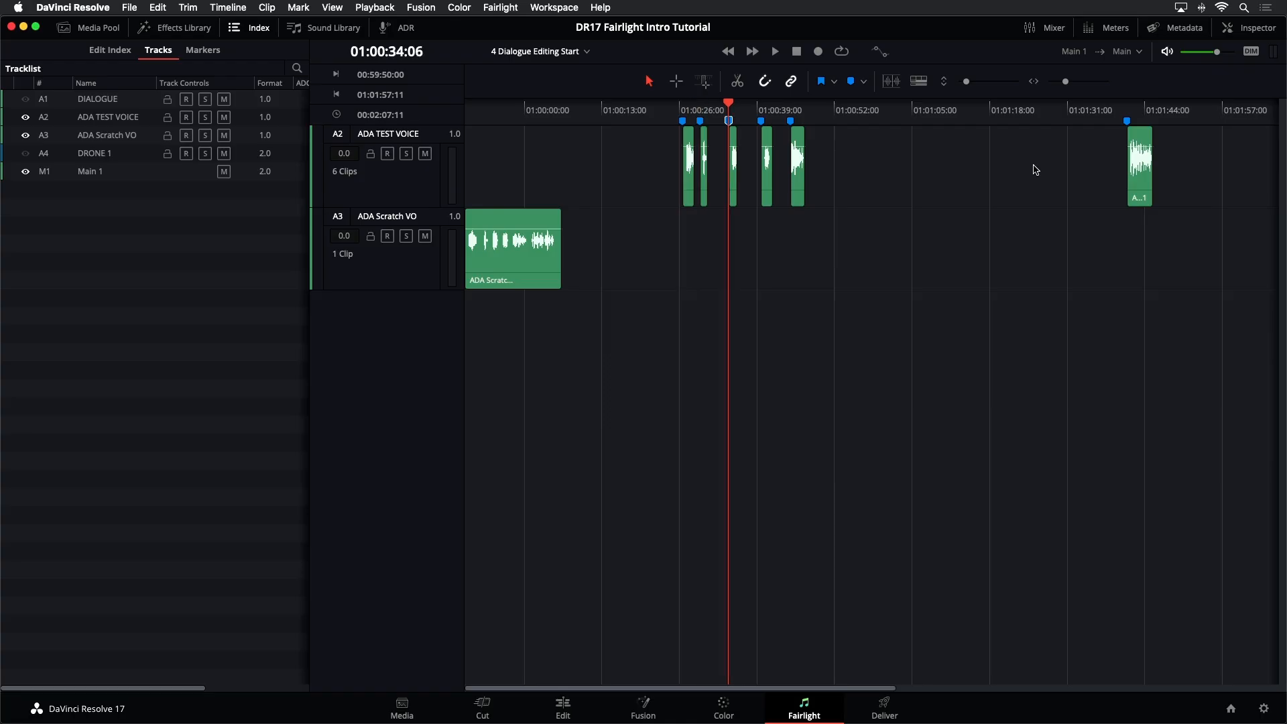
pyautogui.hotkey('shift', 'Up')
pyautogui.hotkey('shift', 'Up')
pyautogui.hotkey('shift', 'Up')
pyautogui.hotkey('shift', 'Up')
pyautogui.hotkey('shift', 'Up')
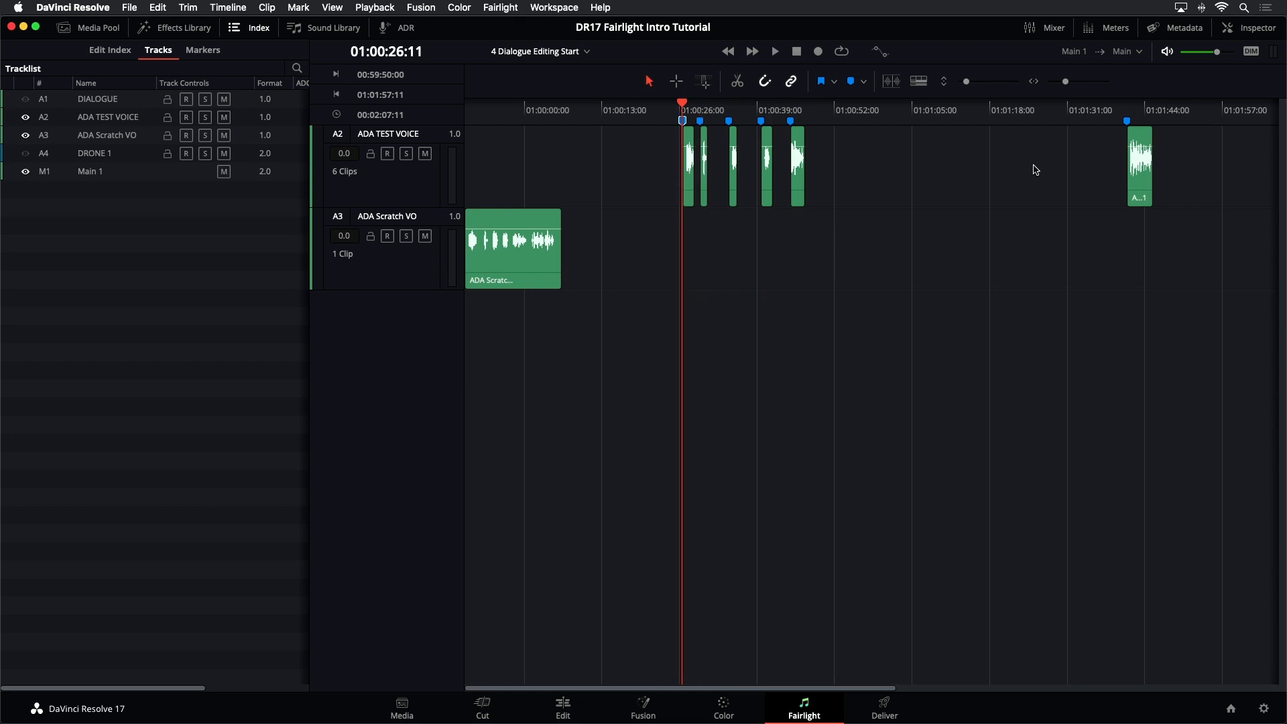
pyautogui.hotkey('shift', 'Down')
pyautogui.hotkey('shift', 'Down')
pyautogui.hotkey('shift', 'Down')
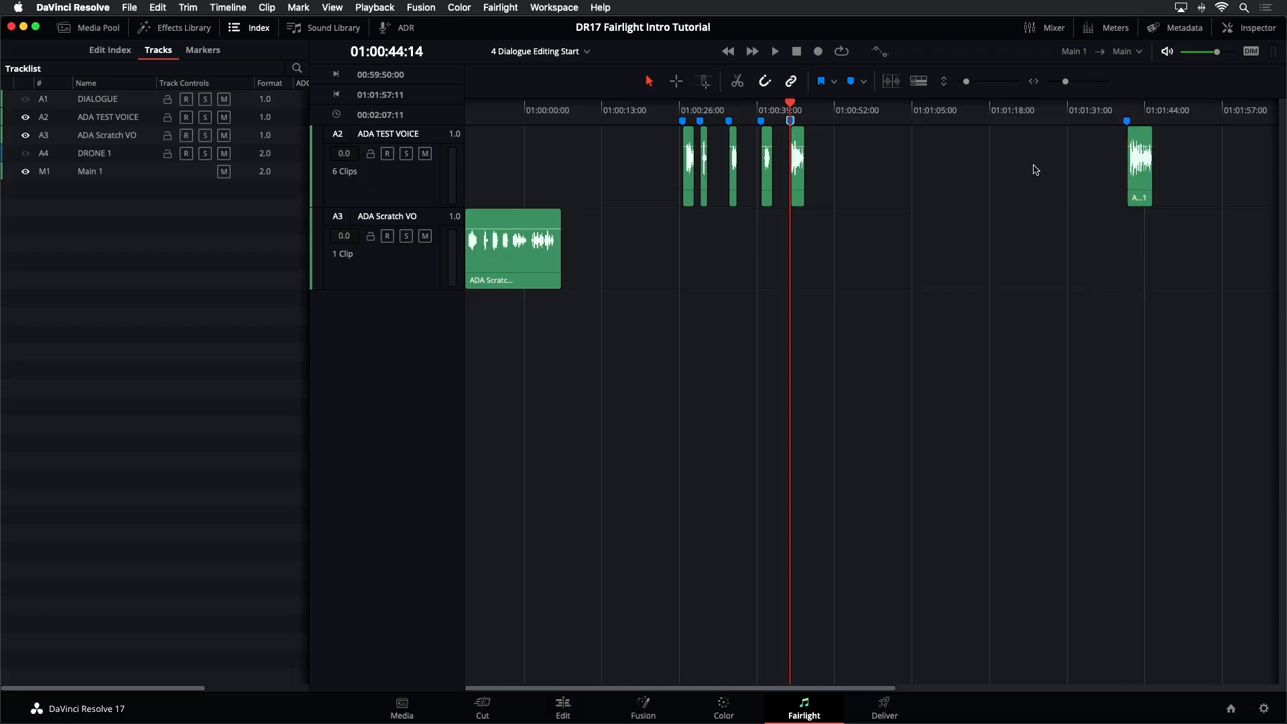
pyautogui.hotkey('shift', 'Up')
pyautogui.hotkey('shift', 'Up')
pyautogui.hotkey('shift', 'Up')
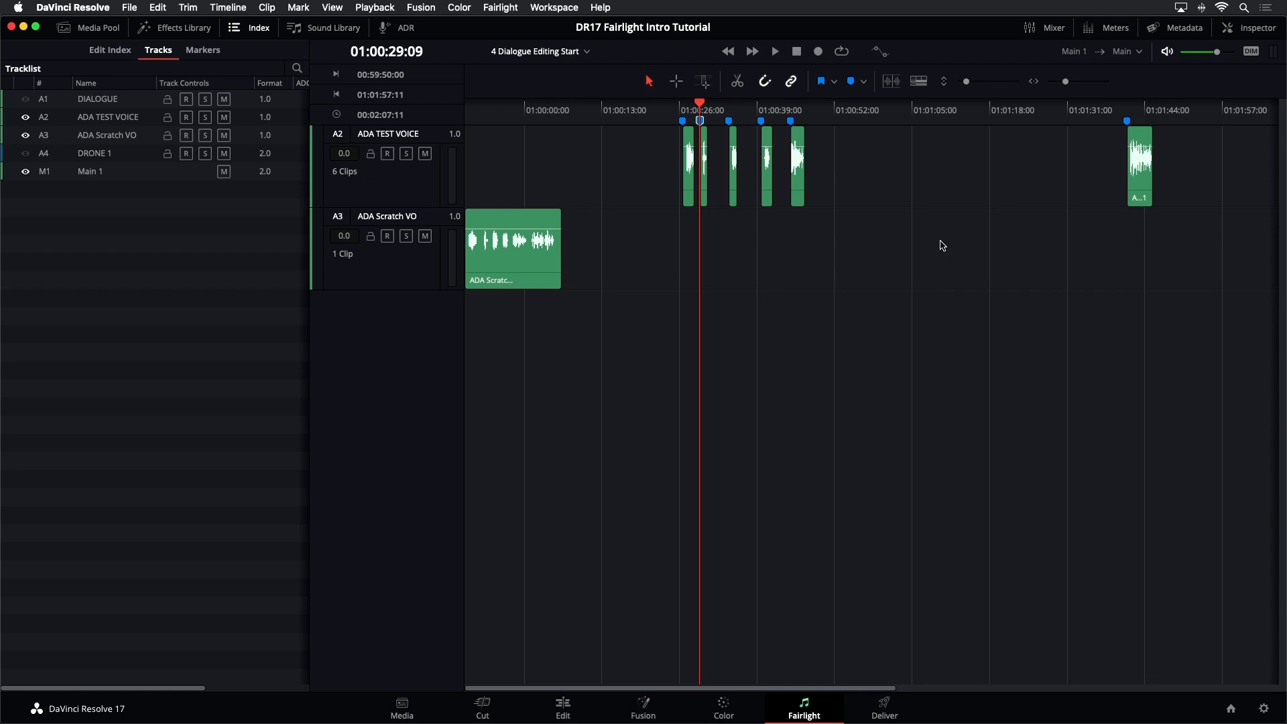
# Step: Select the ADA Scratch VO clip and its track, and return the playhead to the timeline start at 00:59:50:00
pyautogui.click(495, 260)
pyautogui.press('Home')
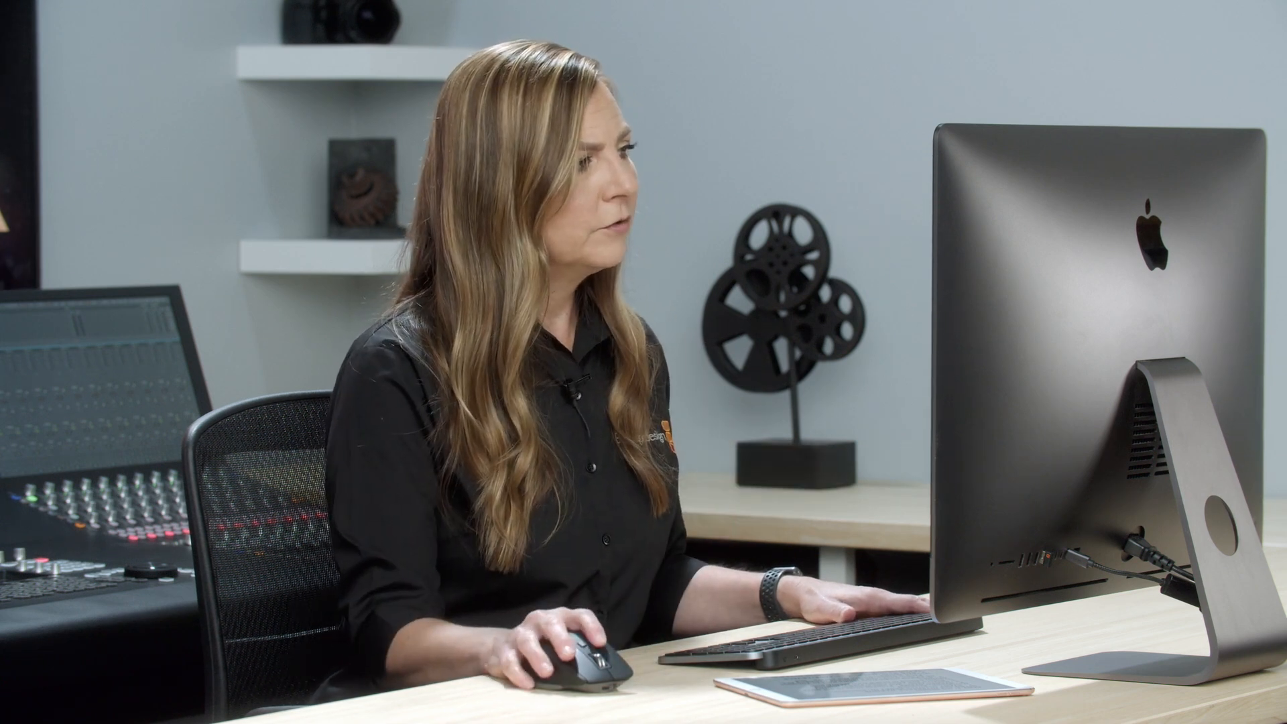
pyautogui.click(376, 283)
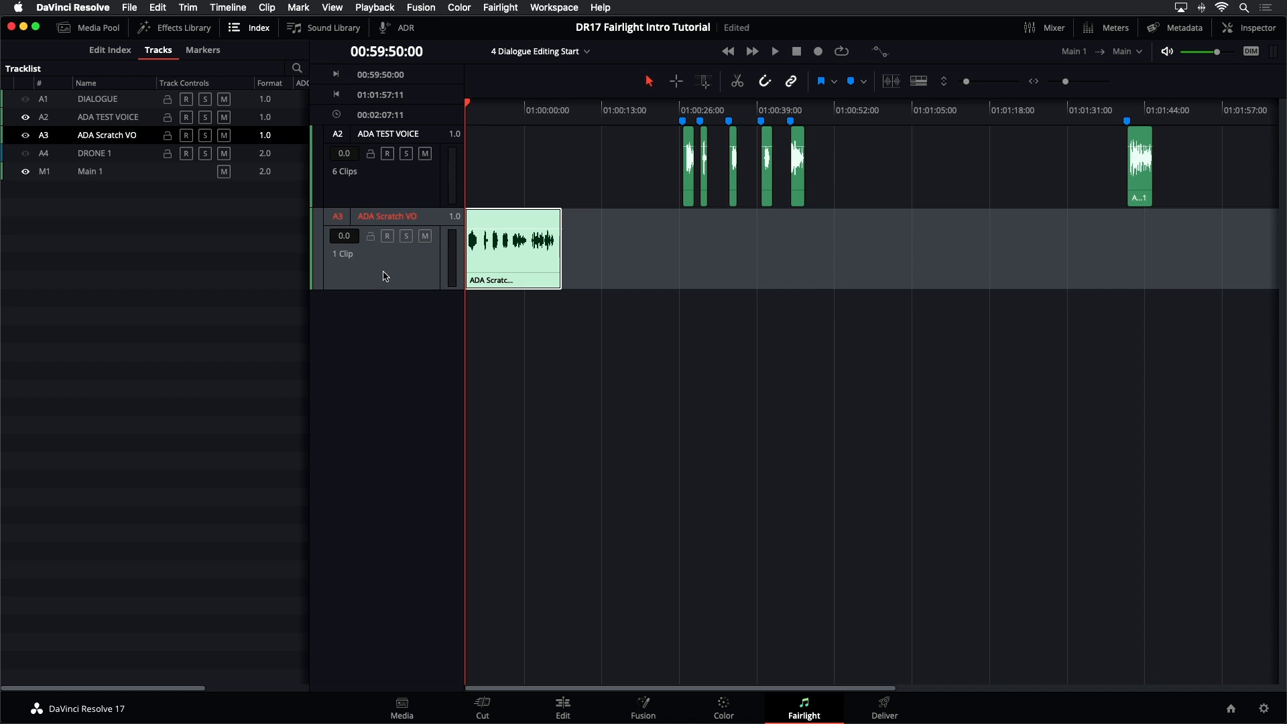
# Step: Enlarge the track height and timeline zoom around the ADA Scratch VO clip, and play its opening up to 00:59:51:20
pyautogui.scroll(4, 386, 277)
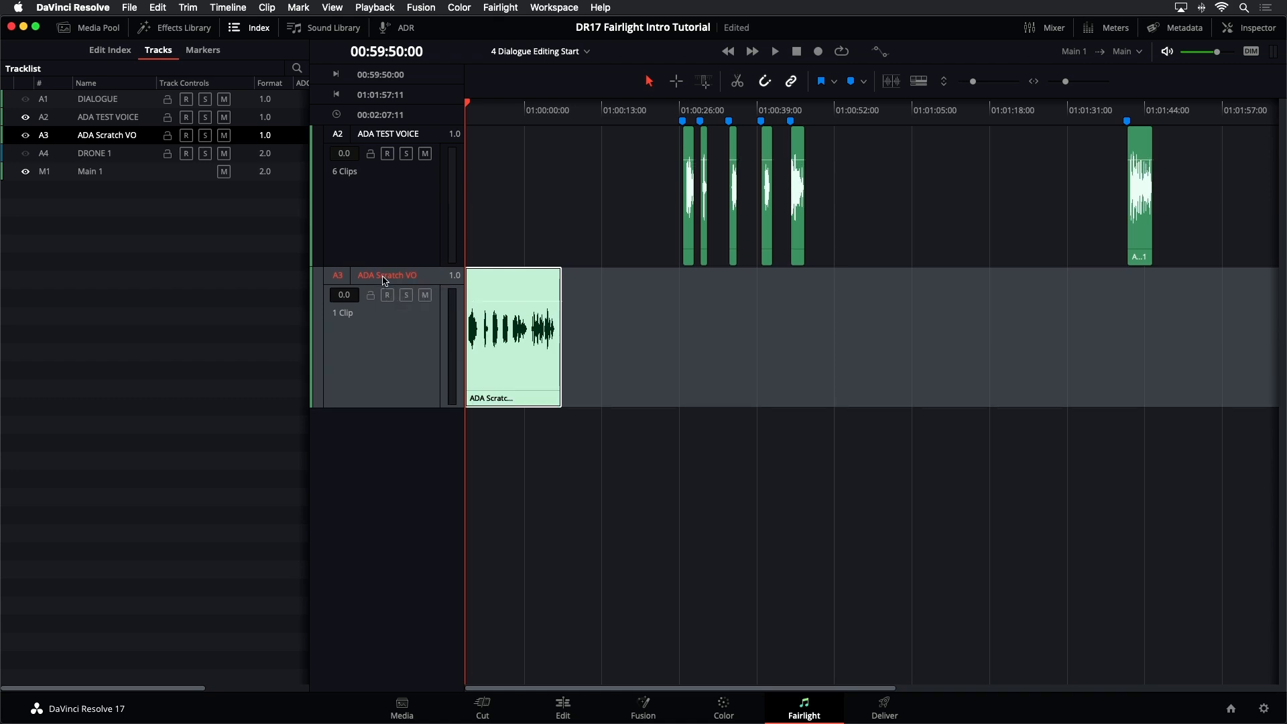
pyautogui.scroll(10, 385, 282)
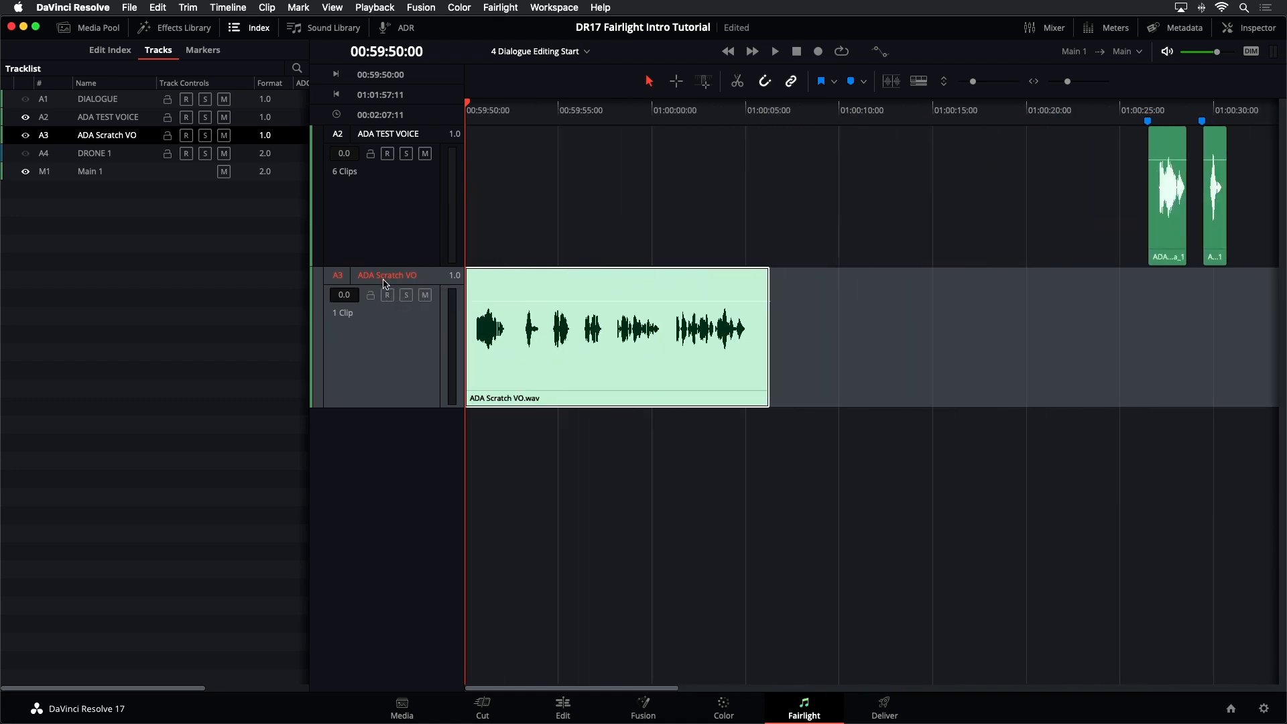
pyautogui.scroll(2, 385, 293)
pyautogui.scroll(-6, 382, 300)
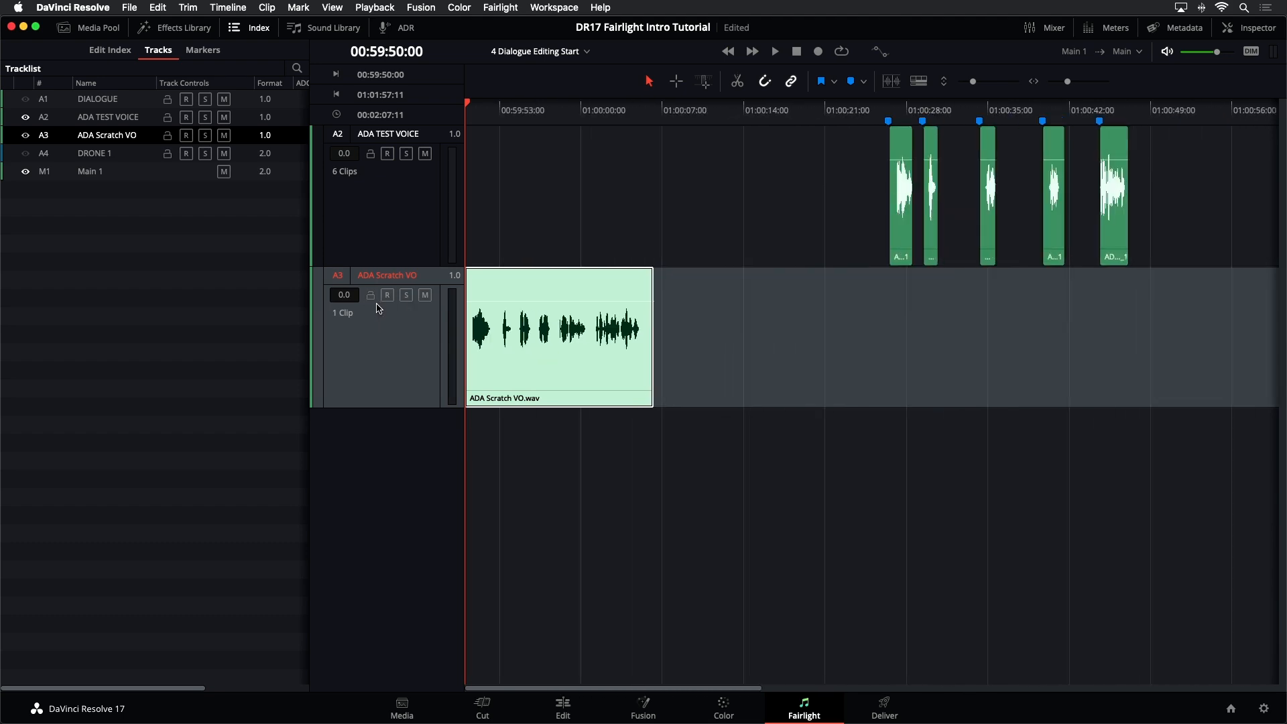
pyautogui.scroll(2, 378, 309)
pyautogui.scroll(3, 377, 309)
pyautogui.scroll(-2, 374, 314)
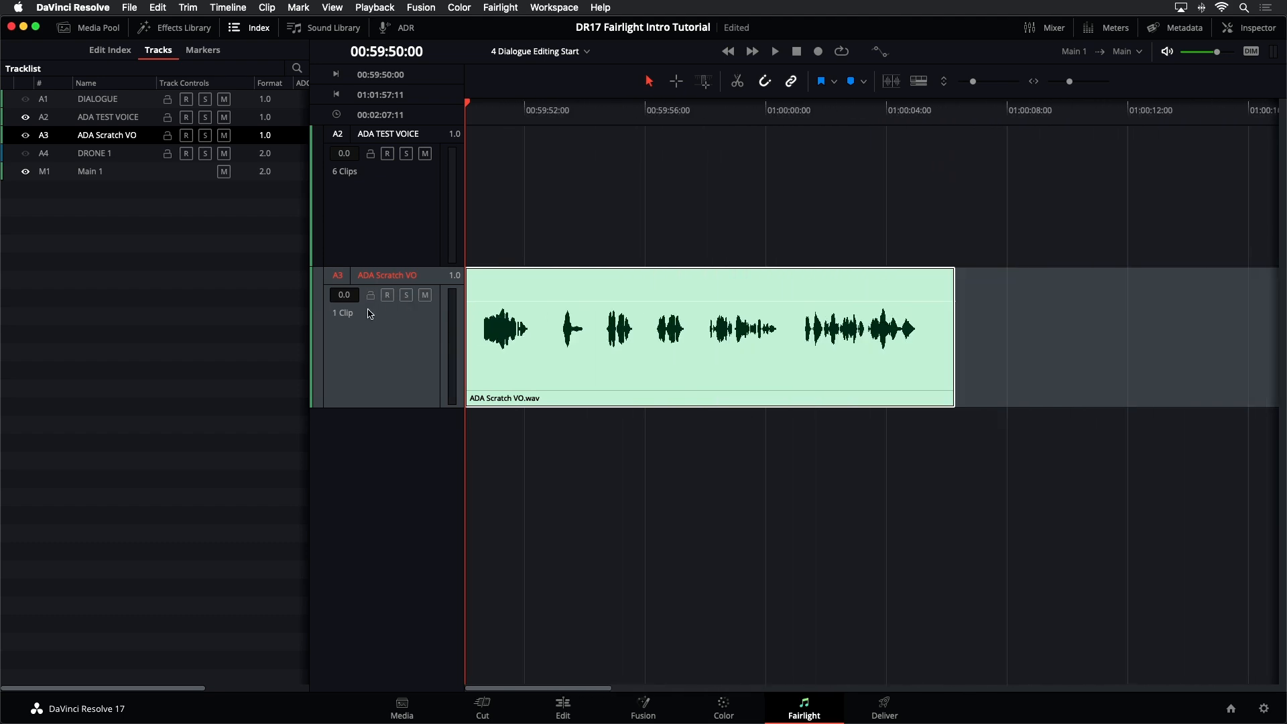
pyautogui.scroll(5, 368, 313)
pyautogui.scroll(-5, 369, 315)
pyautogui.scroll(5, 369, 315)
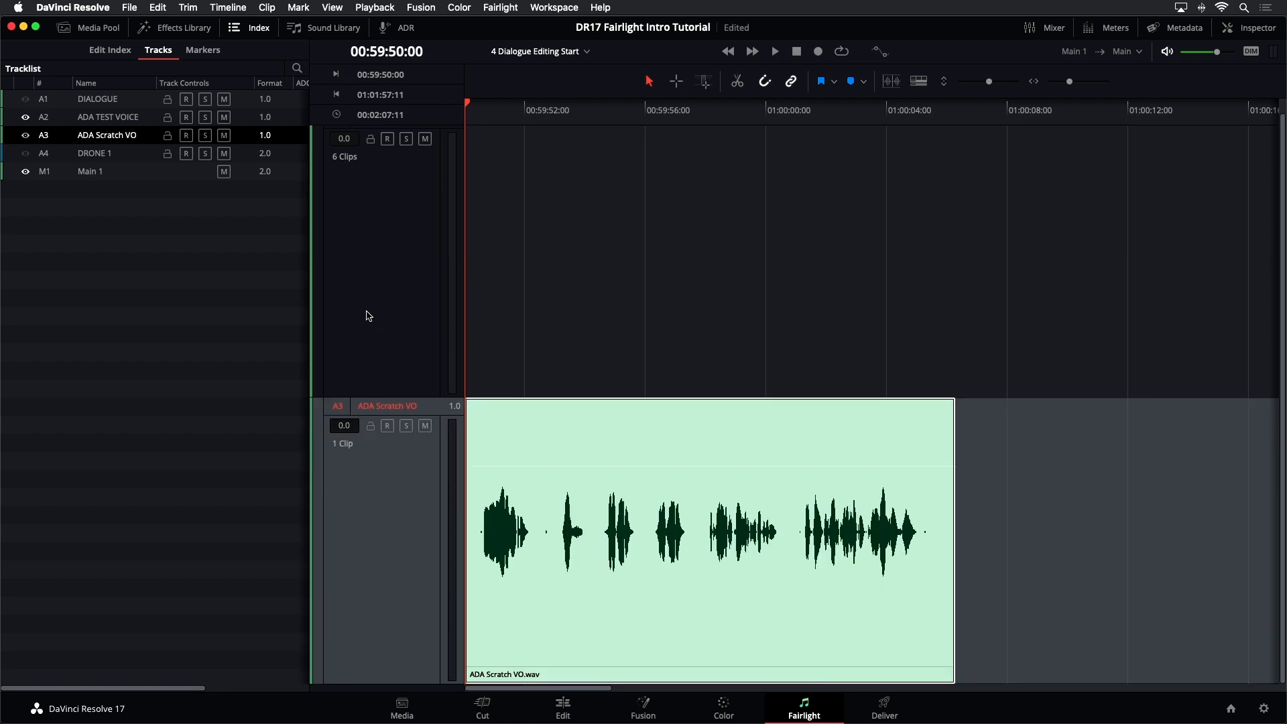
pyautogui.scroll(-5, 365, 316)
pyautogui.scroll(3, 368, 315)
pyautogui.scroll(3, 368, 315)
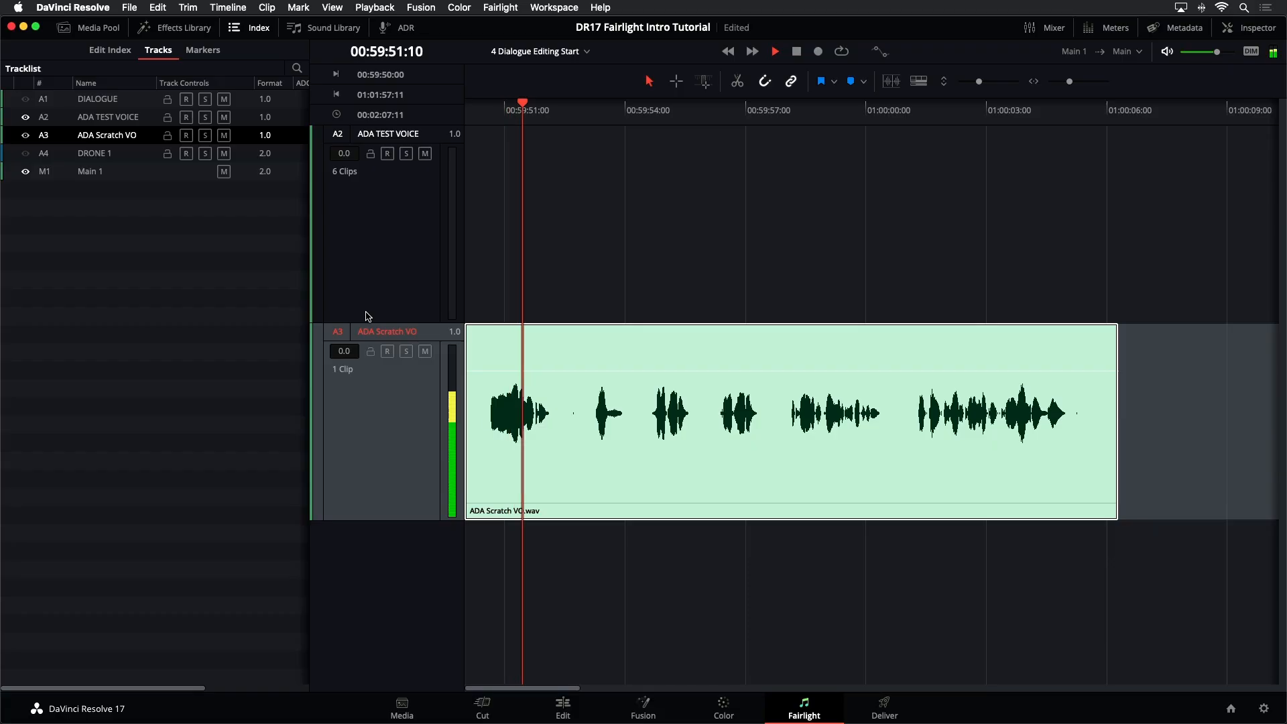
pyautogui.press('space')
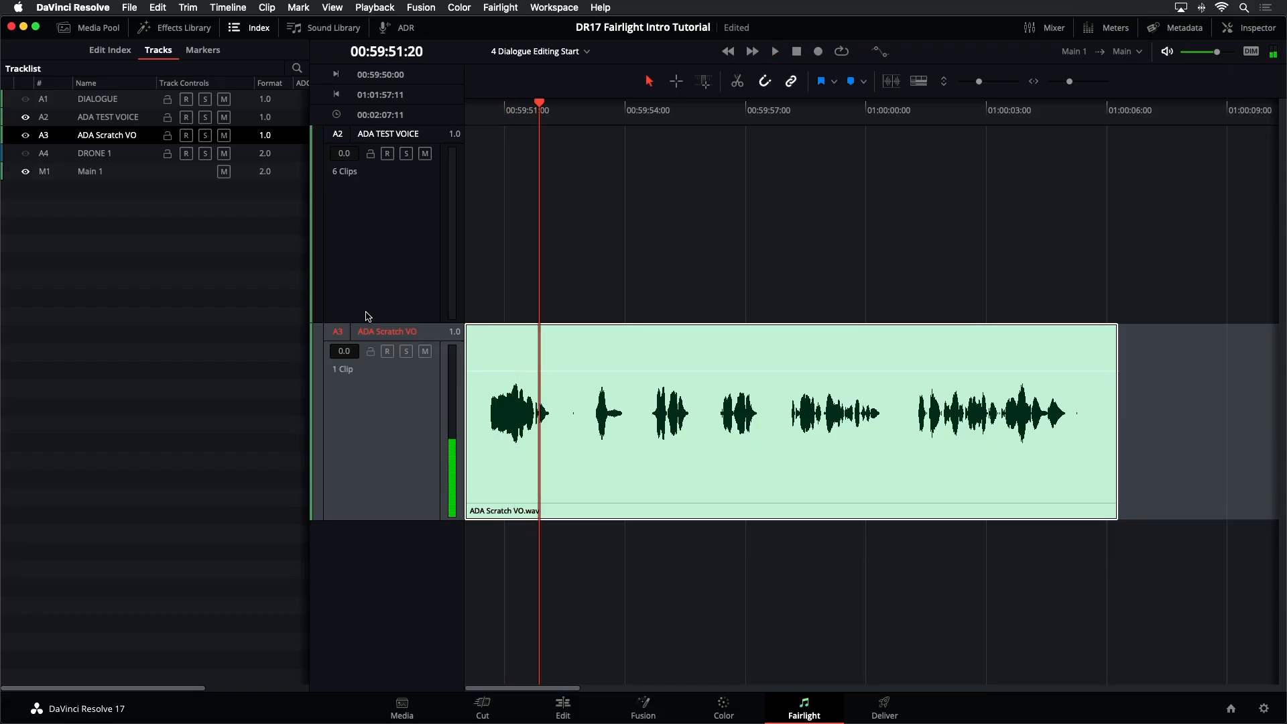
# Step: Return the playhead to the timeline start with no clip or track selected, and show the DRONE 1 track
pyautogui.click(484, 119)
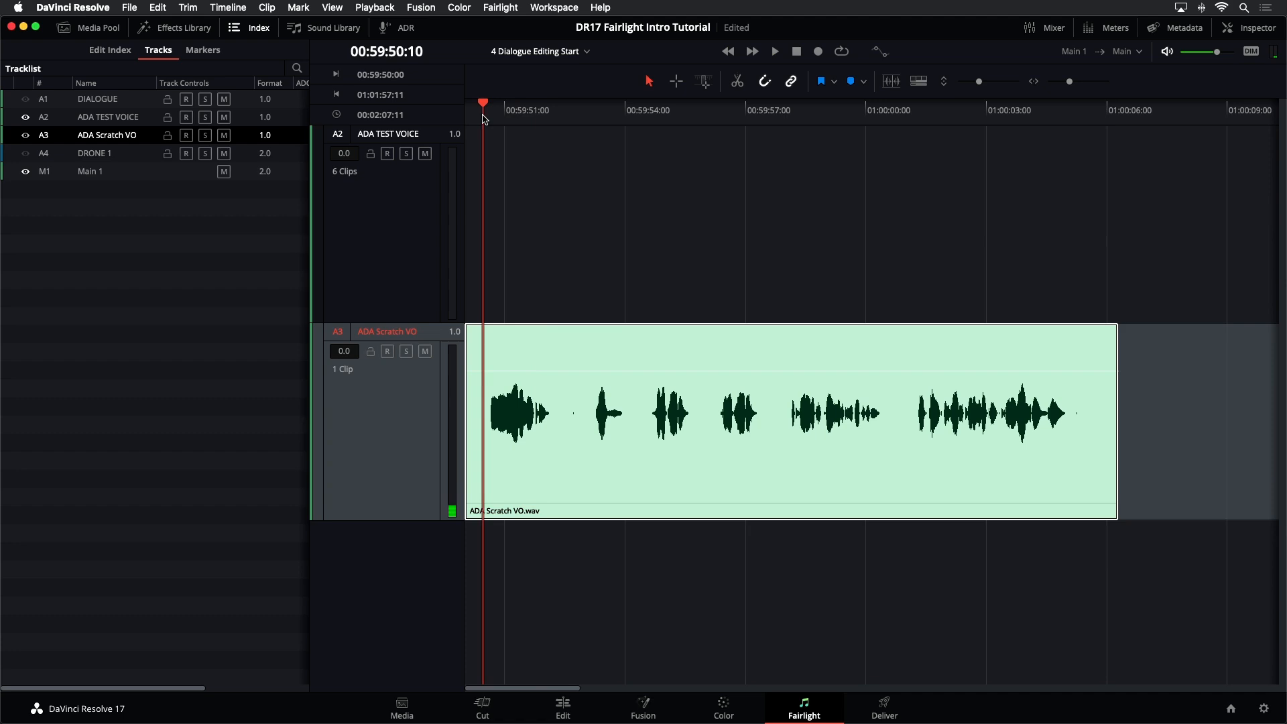
pyautogui.click(741, 89)
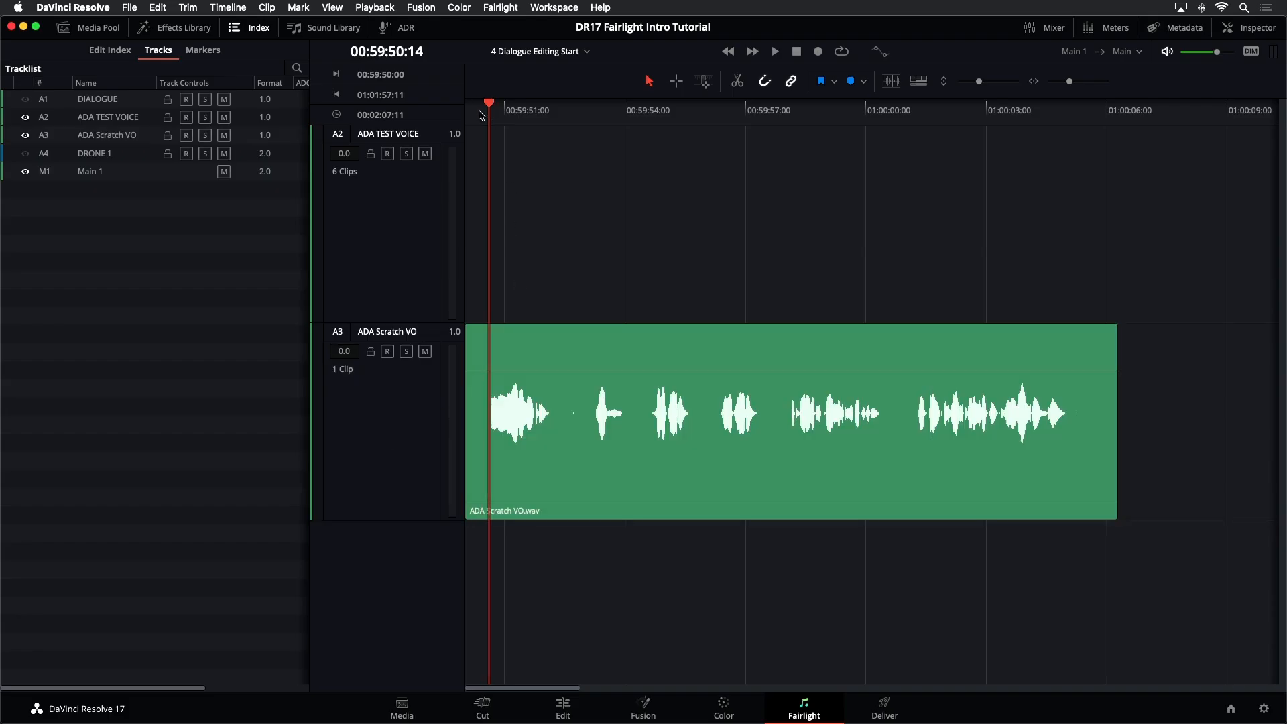
pyautogui.press('Home')
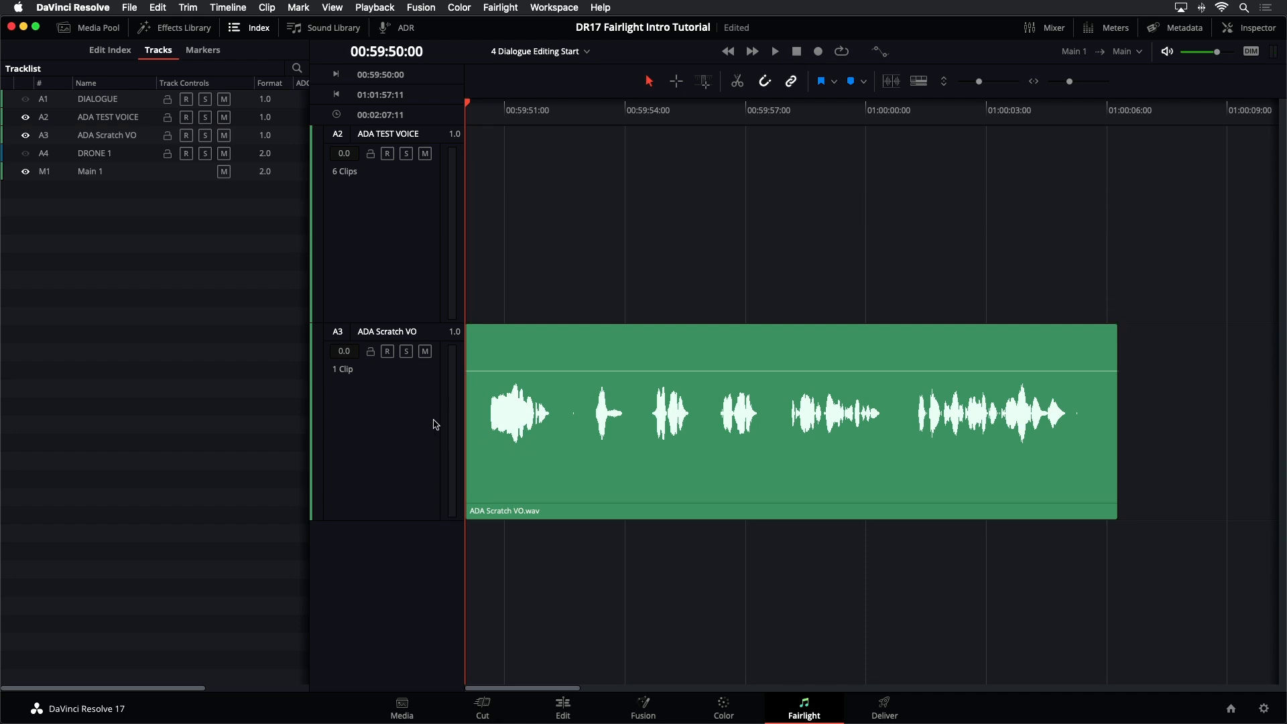
pyautogui.click(26, 153)
pyautogui.scroll(-1, 581, 225)
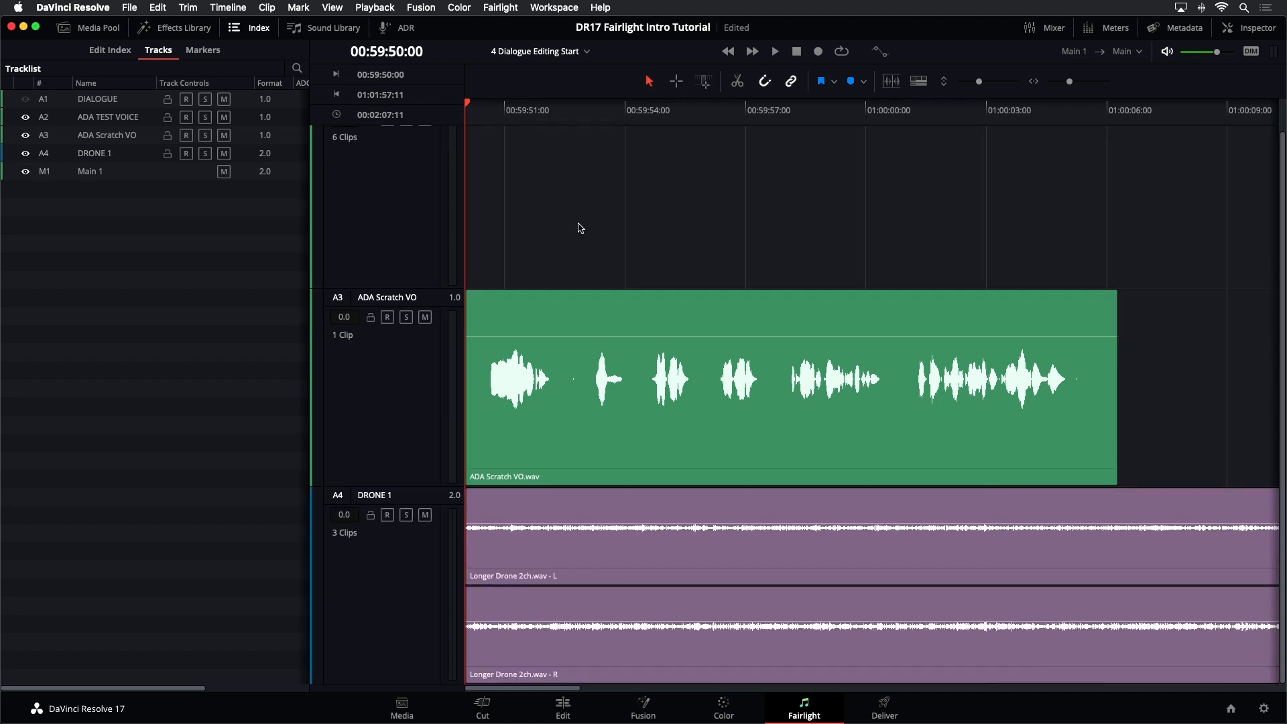
# Step: Try splitting the clips with no track selected at 00:59:52:02, undo the split and return the playhead to the timeline start
pyautogui.click(549, 113)
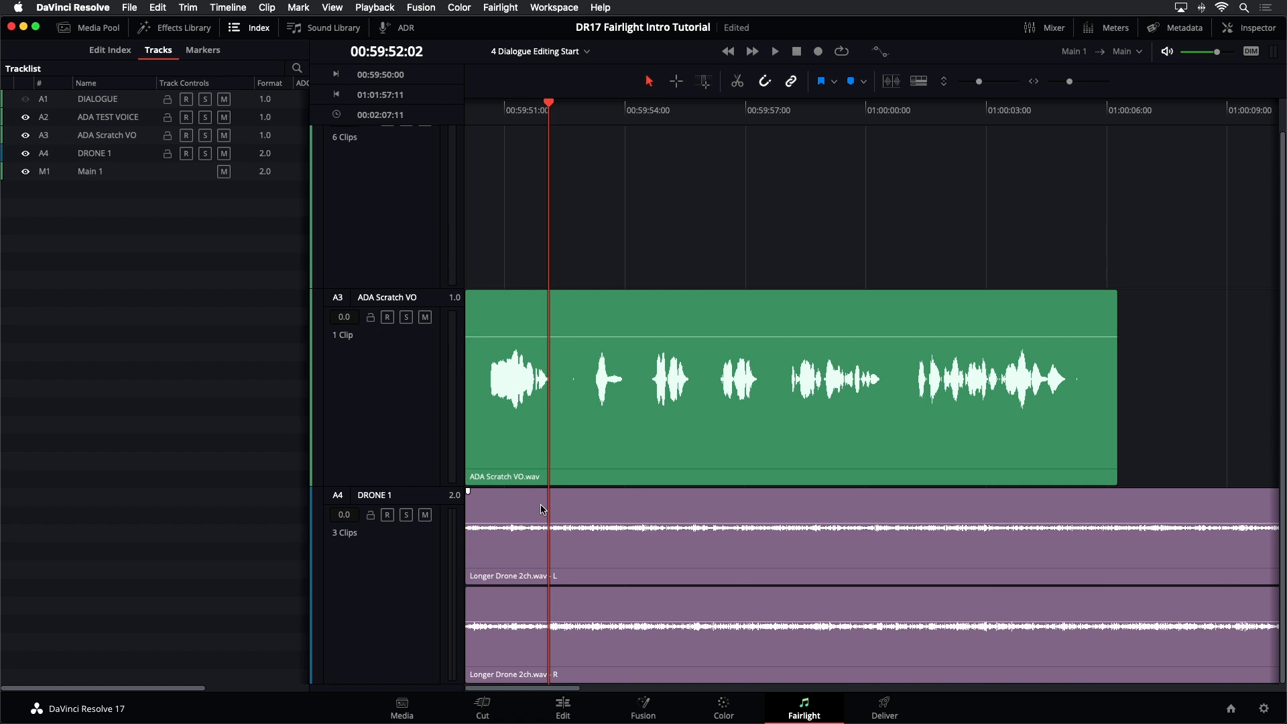
pyautogui.press('super+b')
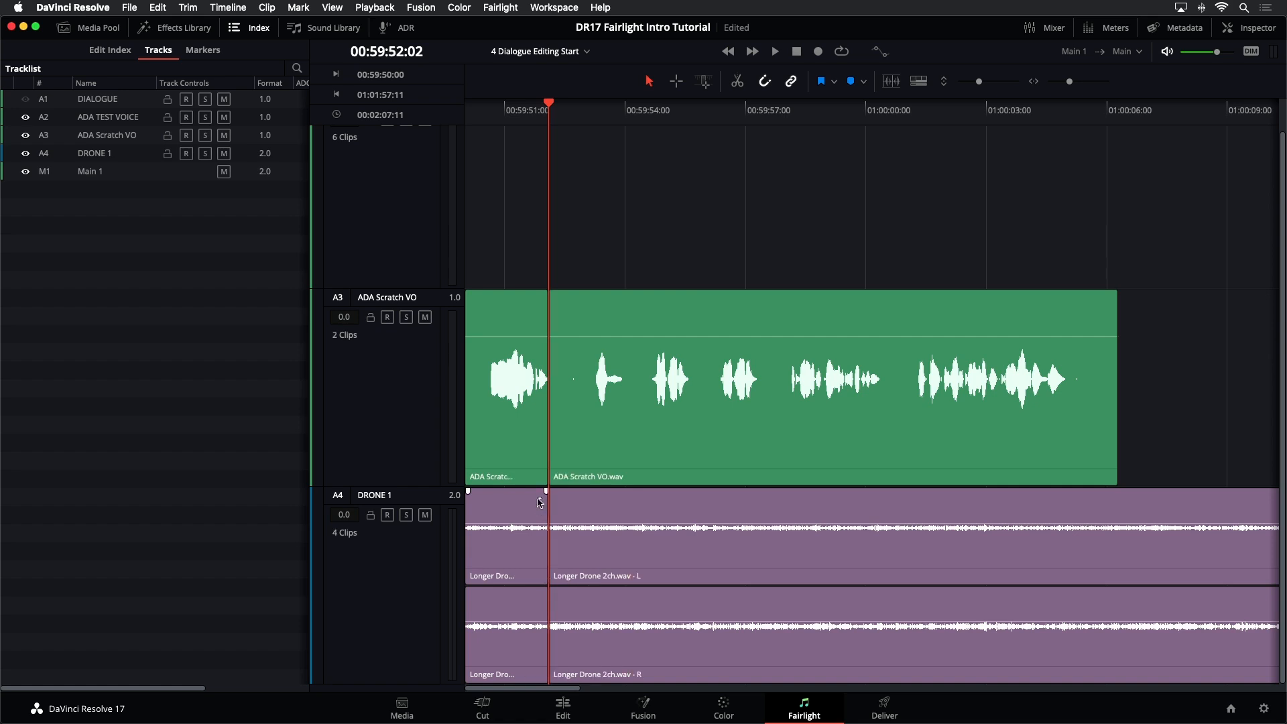
pyautogui.click(668, 112)
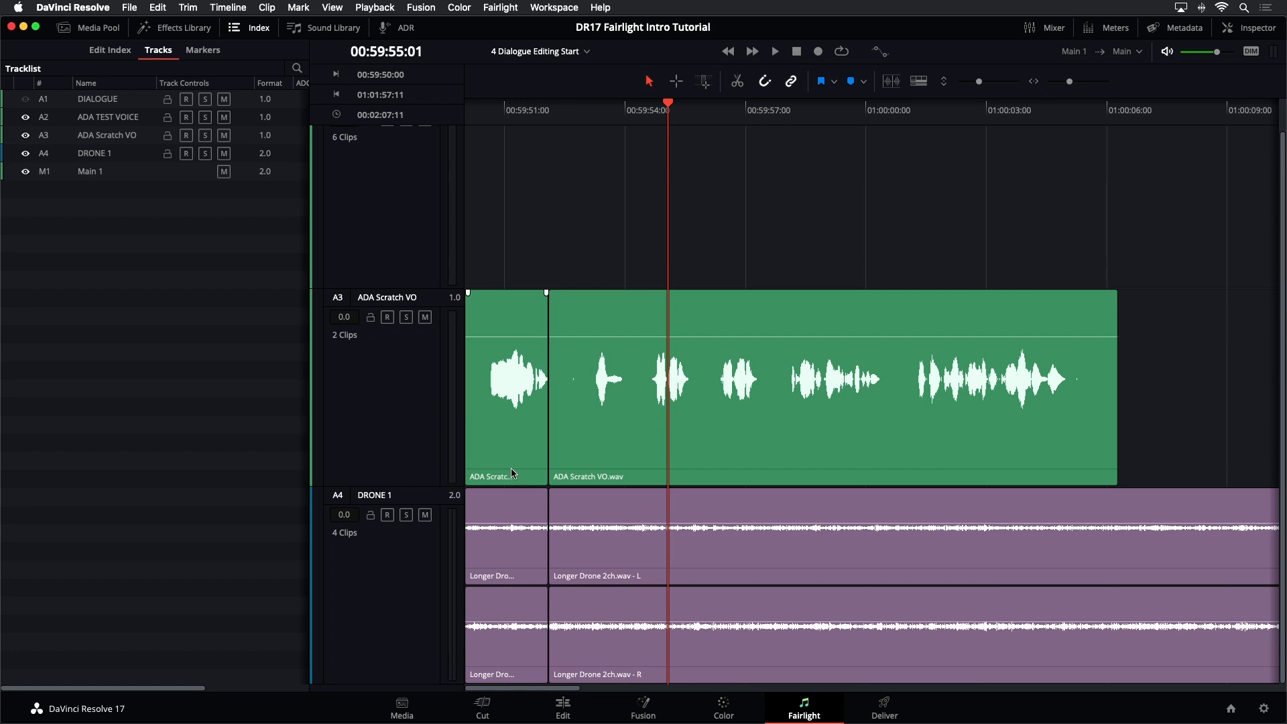
pyautogui.press('super+z')
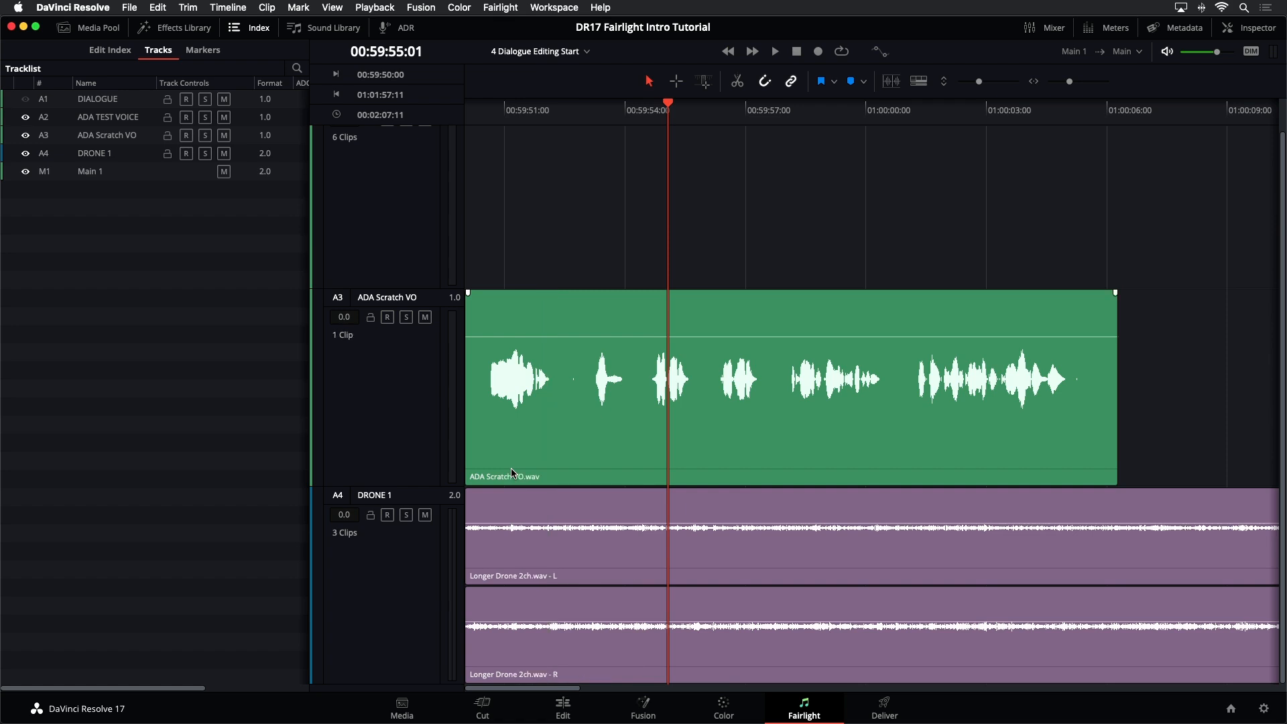
pyautogui.press('Home')
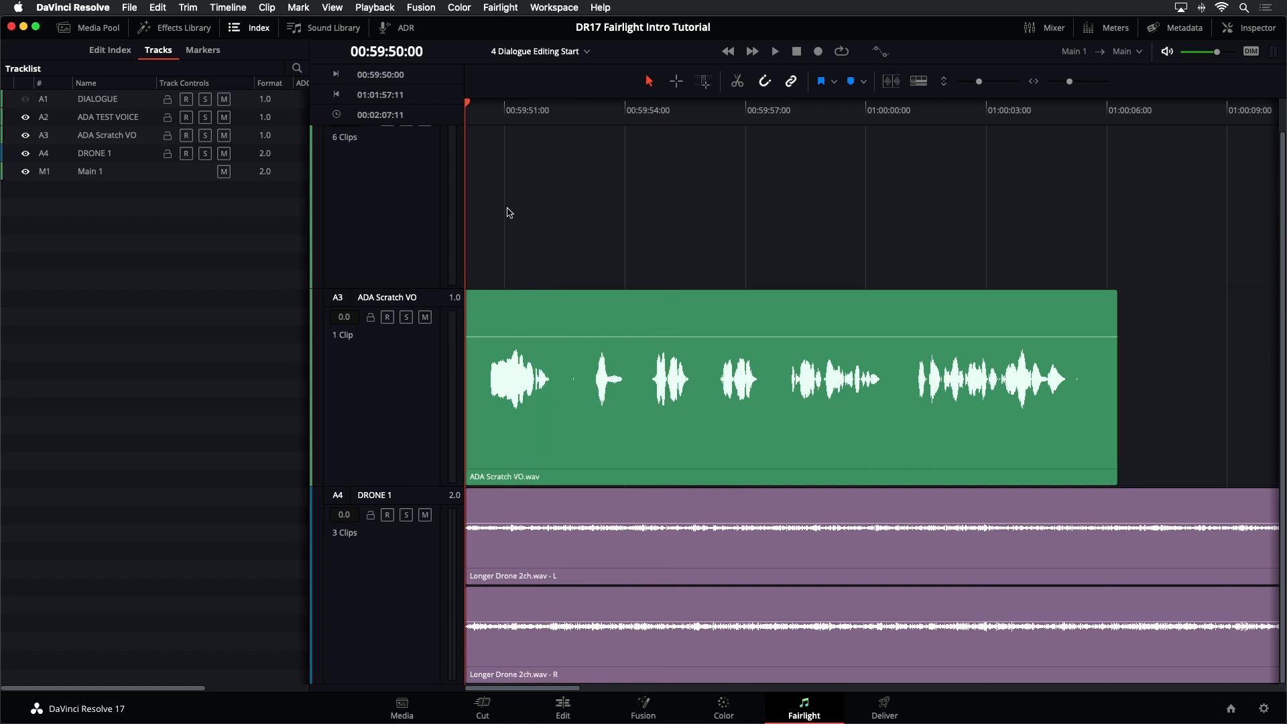
# Step: Select the ADA Scratch VO track and split its clip into six during playback, cutting in the pauses between the lines
pyautogui.click(420, 426)
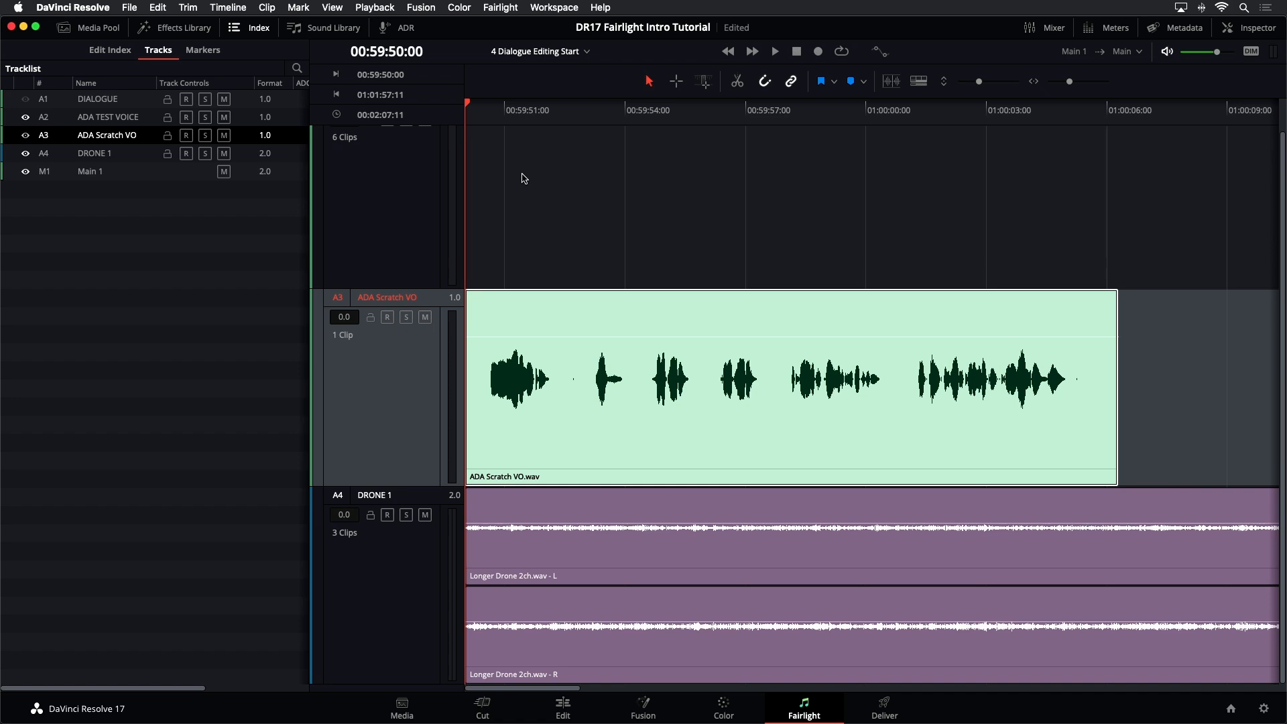
pyautogui.press('space')
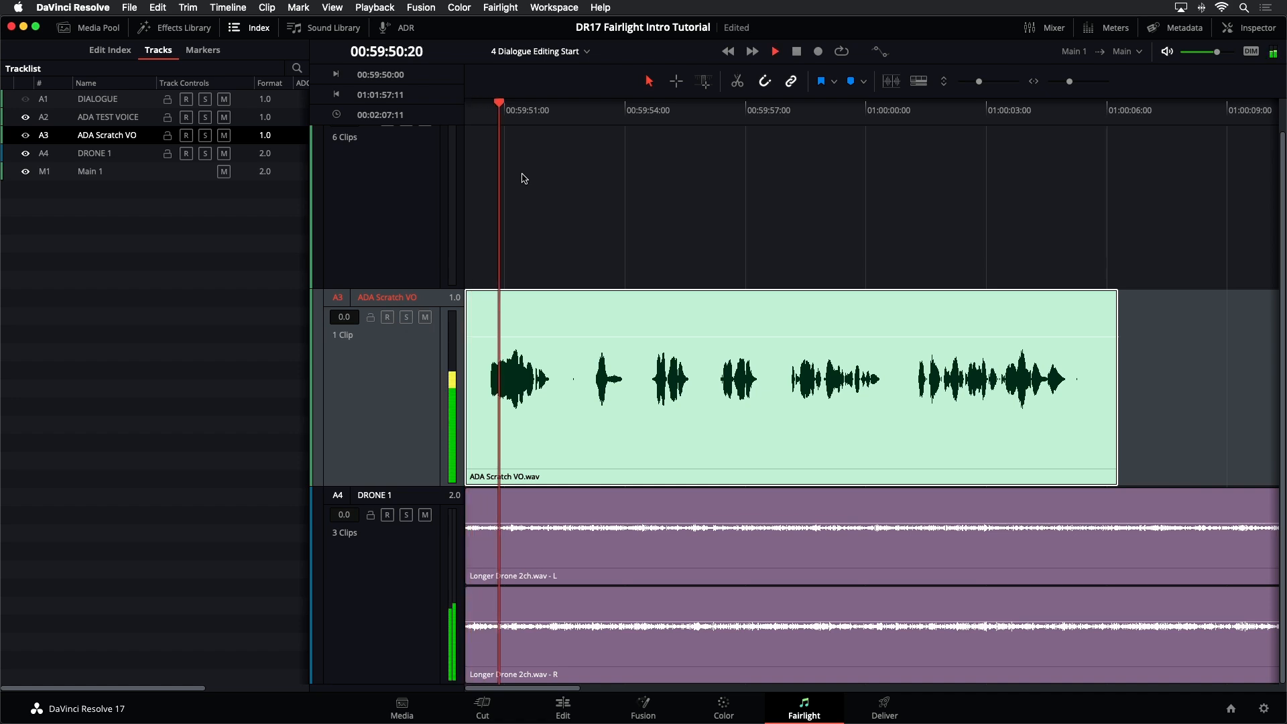
pyautogui.press('super+b')
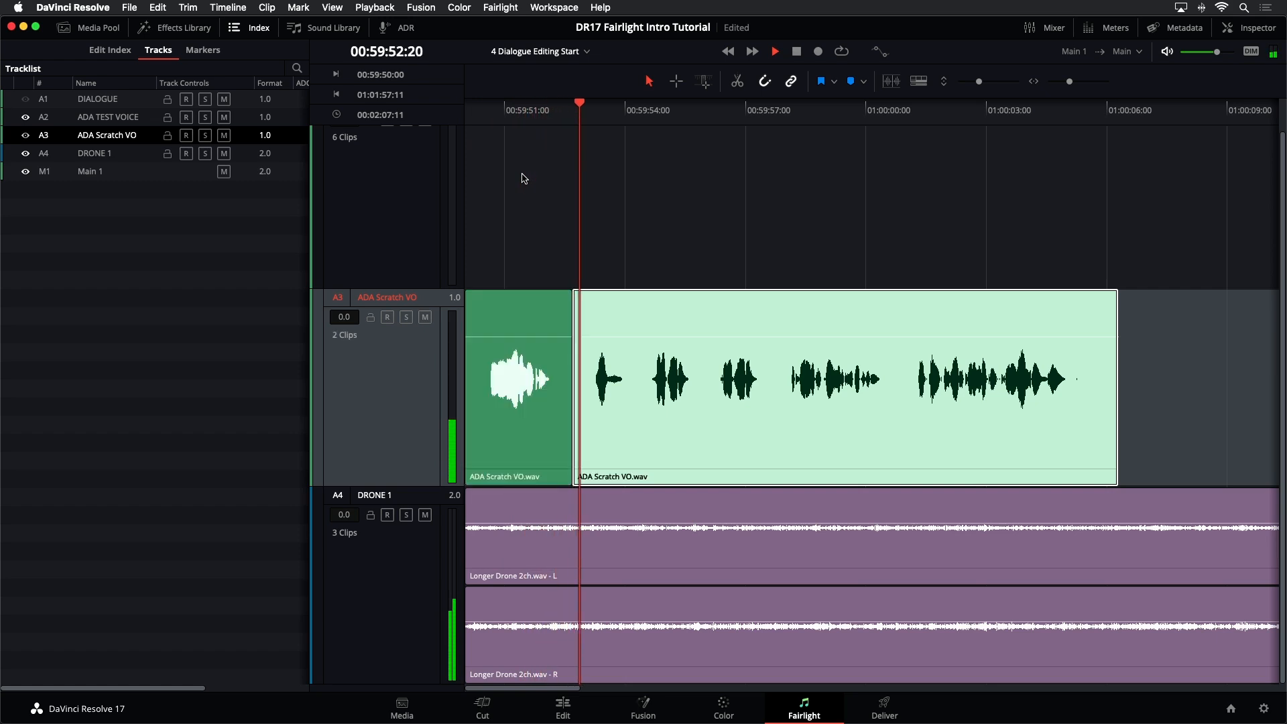
pyautogui.press('super+b')
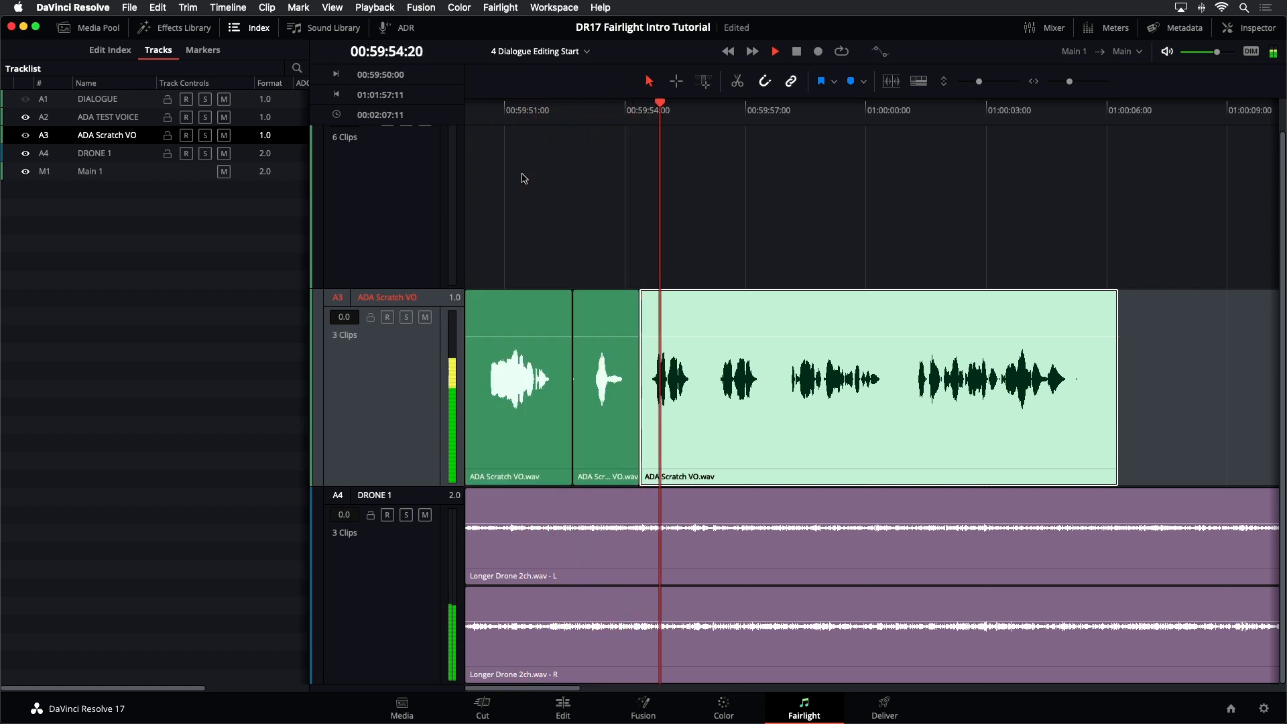
pyautogui.press('super+b')
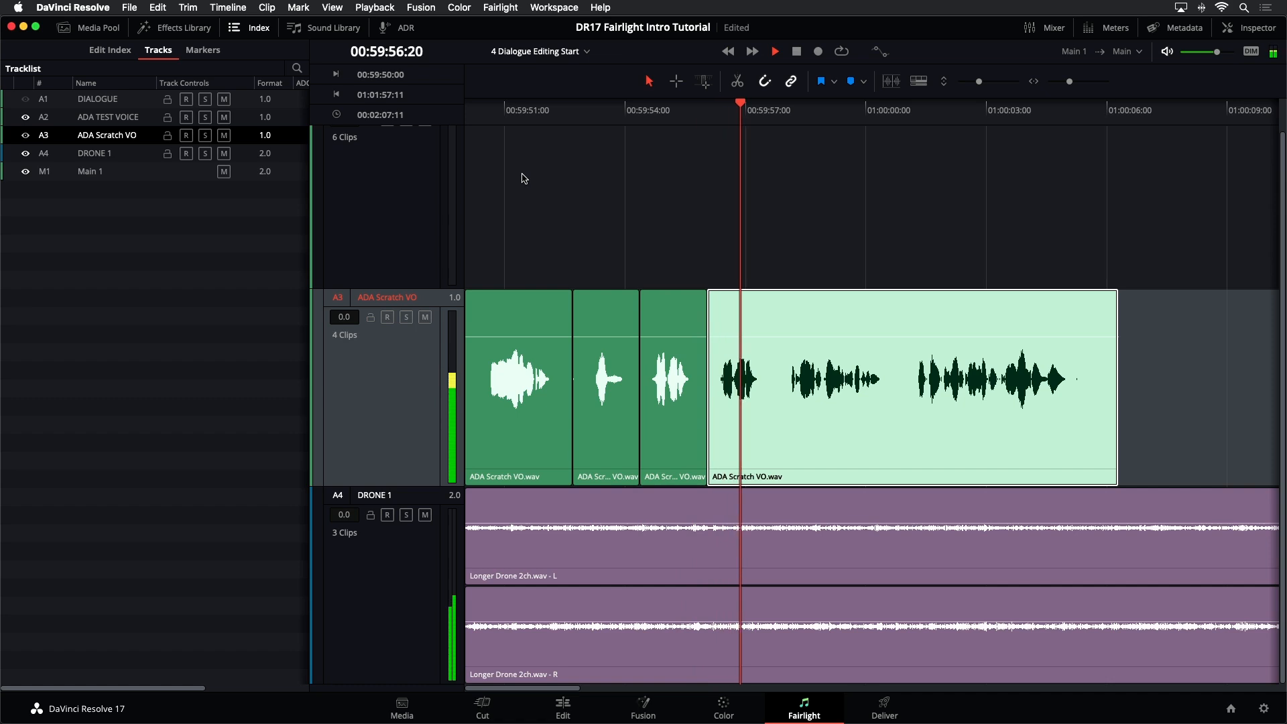
pyautogui.press('super+b')
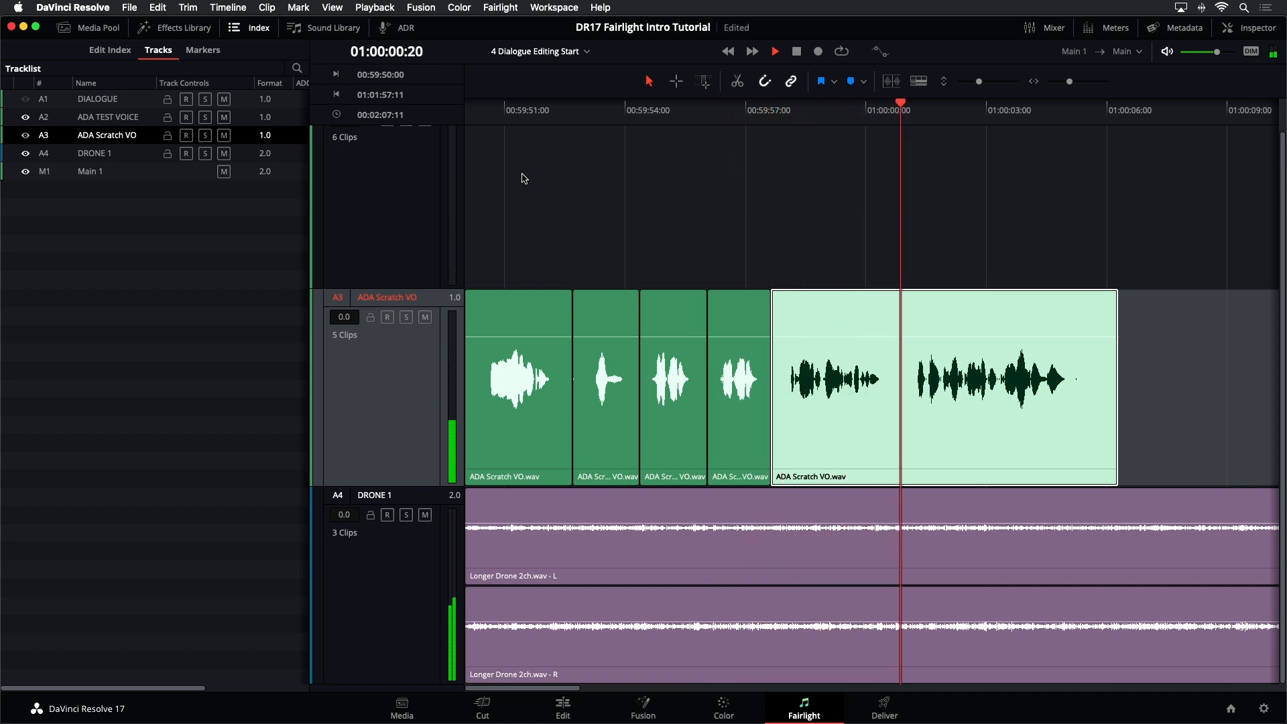
pyautogui.press('super+b')
pyautogui.press('space')
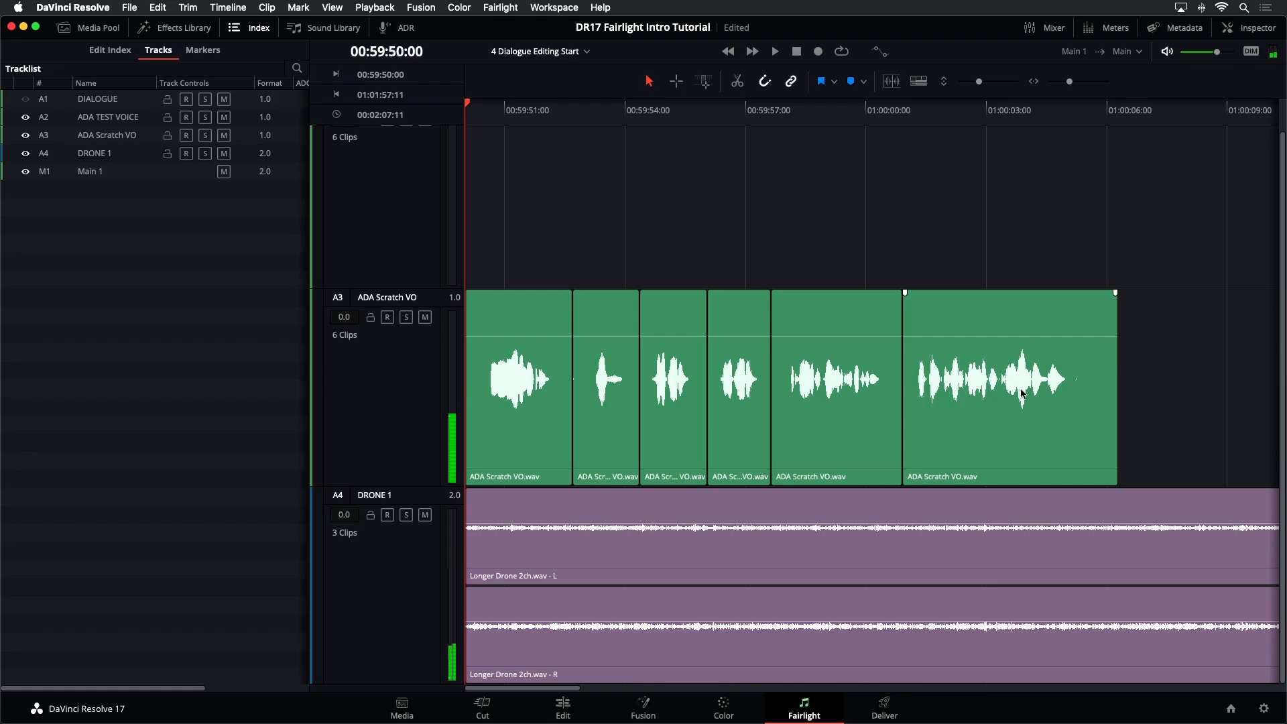
# Step: Zoom the timeline out to see the scratch VO pieces alongside the ADA TEST VOICE clips, and hide the DRONE 1 track
pyautogui.click(1040, 402)
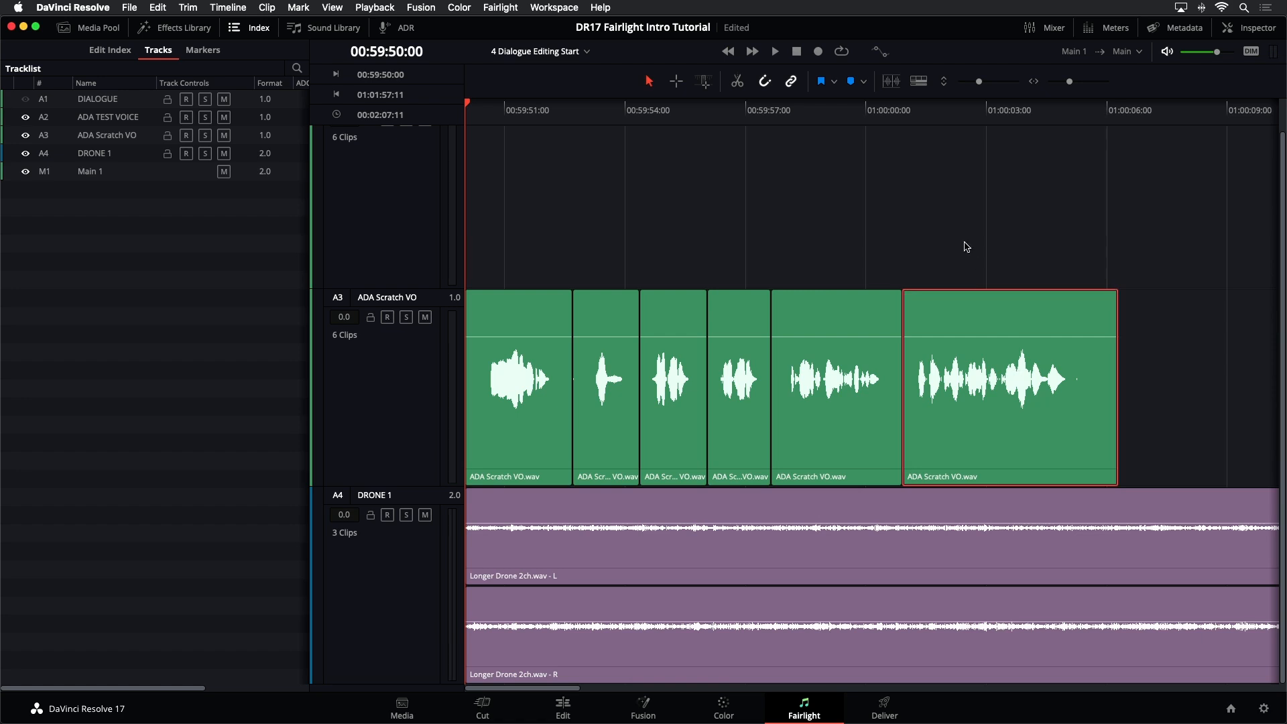
pyautogui.press('super+minus')
pyautogui.press('super+minus')
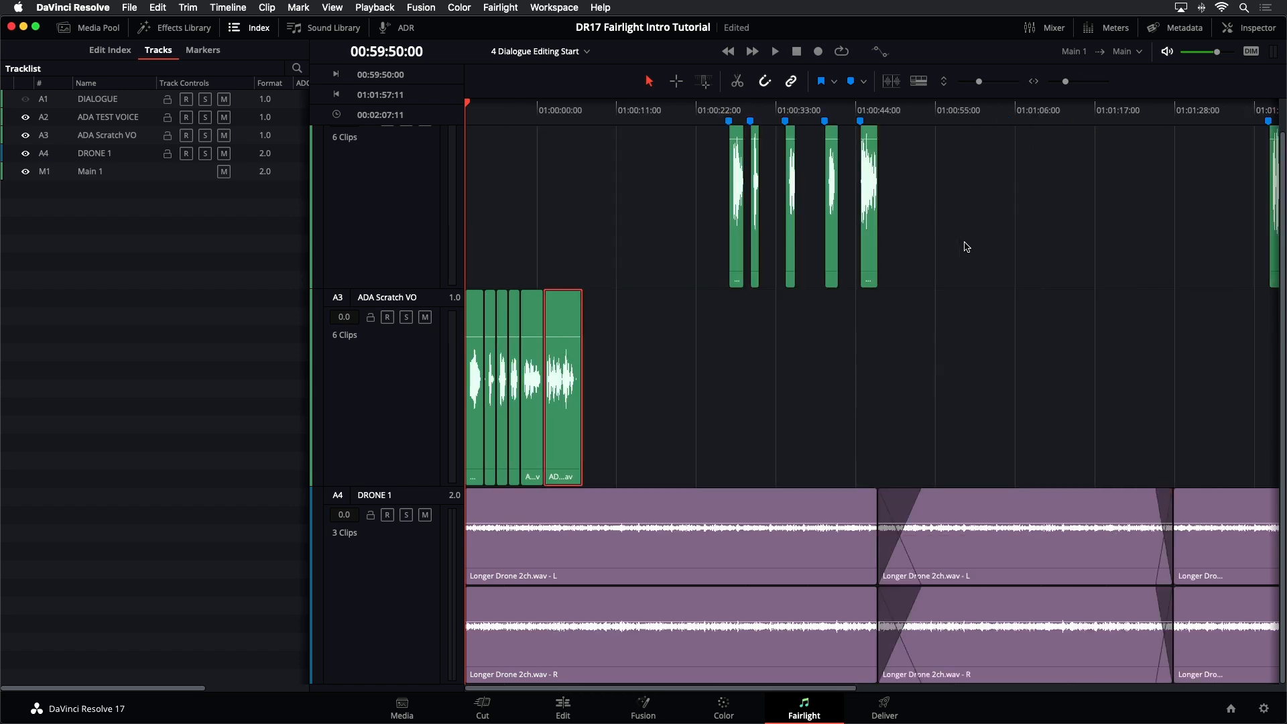
pyautogui.click(950, 403)
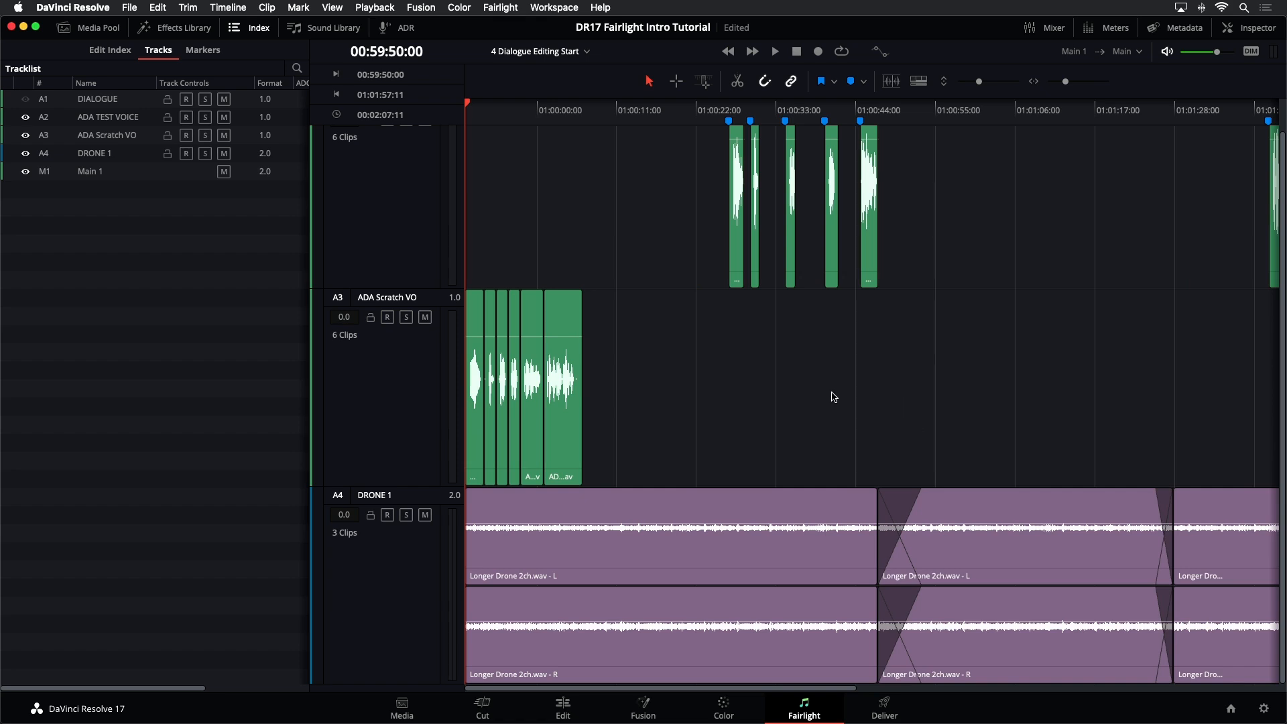
pyautogui.click(25, 153)
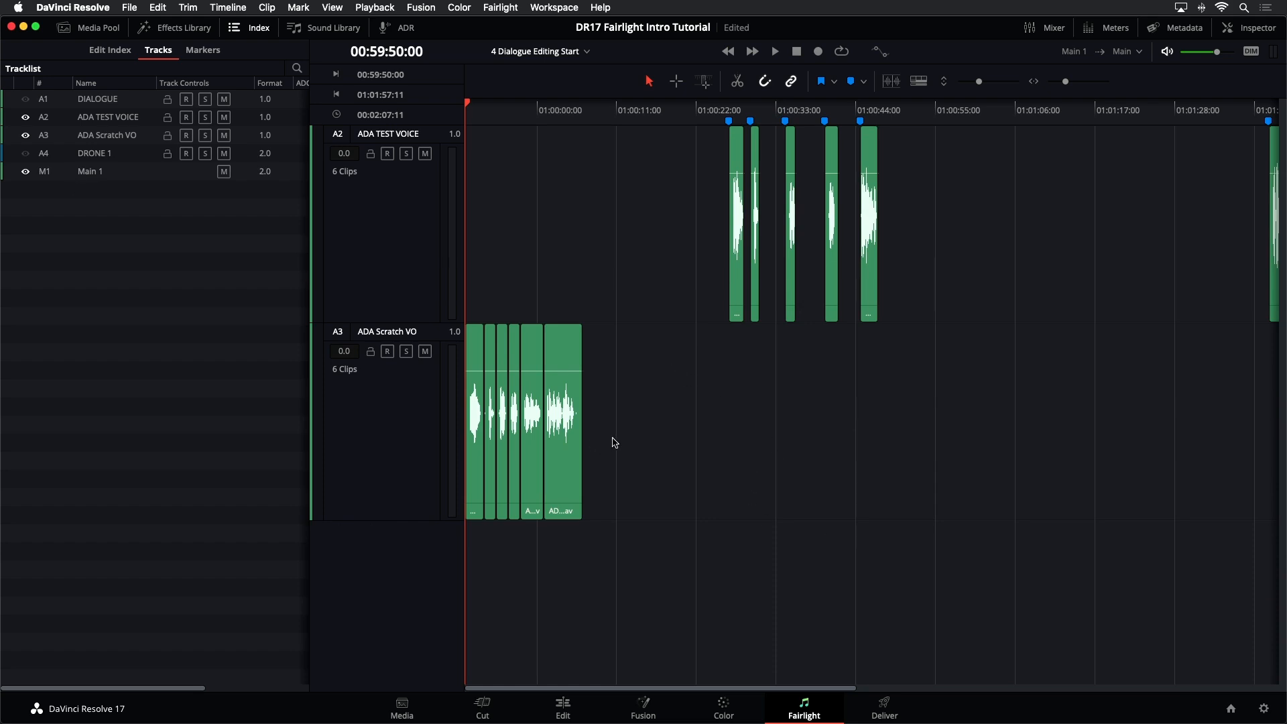
# Step: Move the last ADA Scratch VO clip to the marker at 01:01:40:23, and step the playhead back to the marker at 01:00:44:14
pyautogui.click(562, 450)
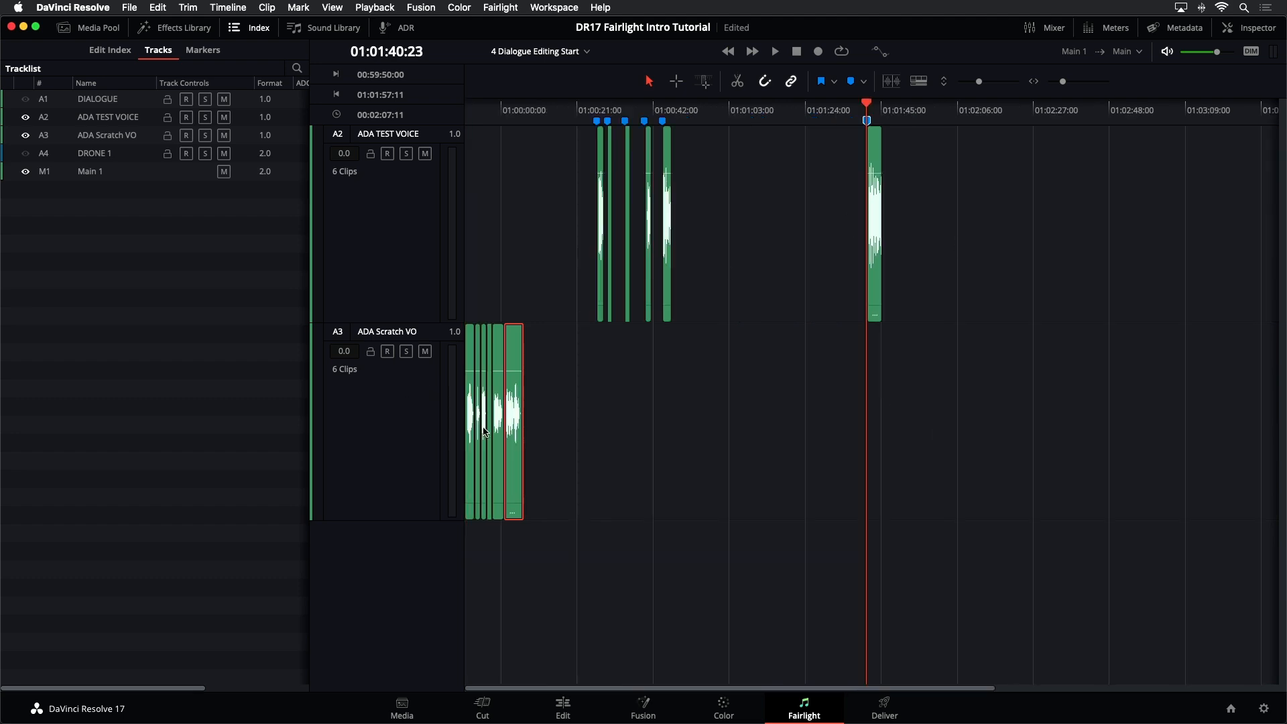
pyautogui.moveTo(514, 429); pyautogui.dragTo(886, 426)
pyautogui.hotkey('shift', 'Up')
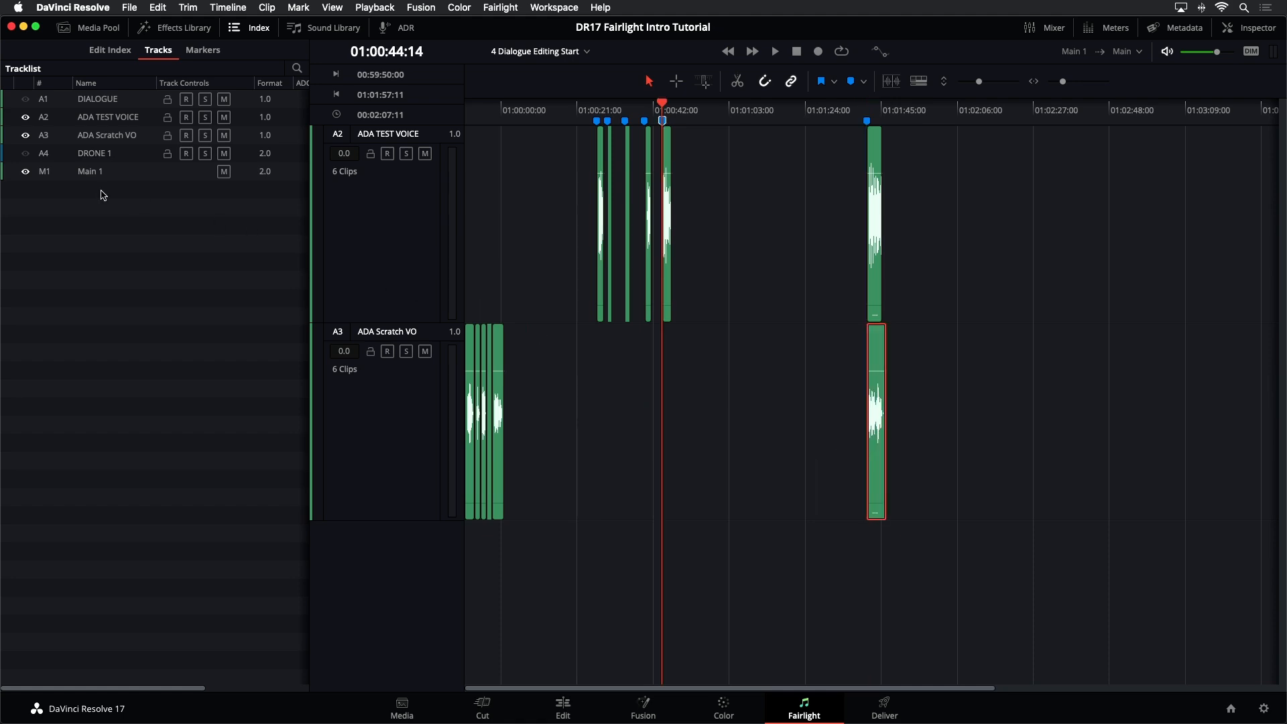
# Step: Show the DRONE 1 and DIALOGUE tracks, and reduce the track height slightly
pyautogui.click(26, 153)
pyautogui.click(25, 99)
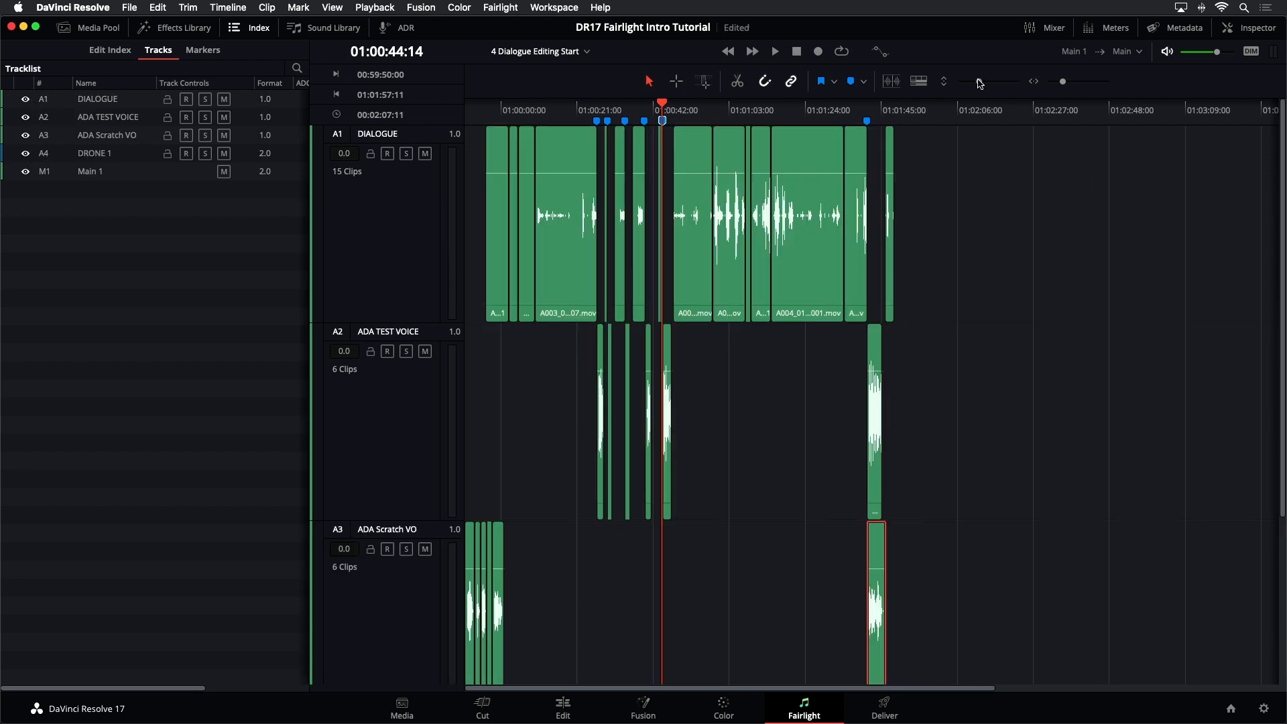
pyautogui.moveTo(978, 81); pyautogui.dragTo(975, 77)
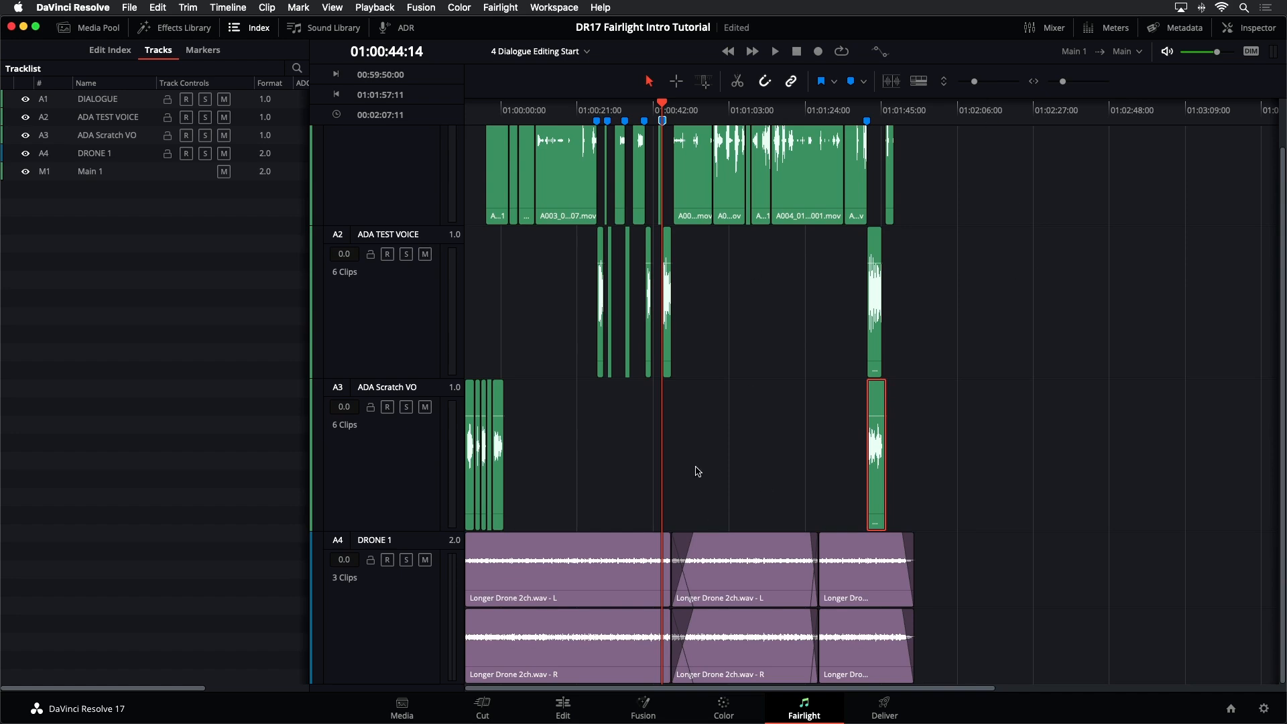
# Step: Move the fifth ADA Scratch VO clip to start at the marker at 01:00:44:14, aligned with the ADA TEST VOICE clip above
pyautogui.click(498, 450)
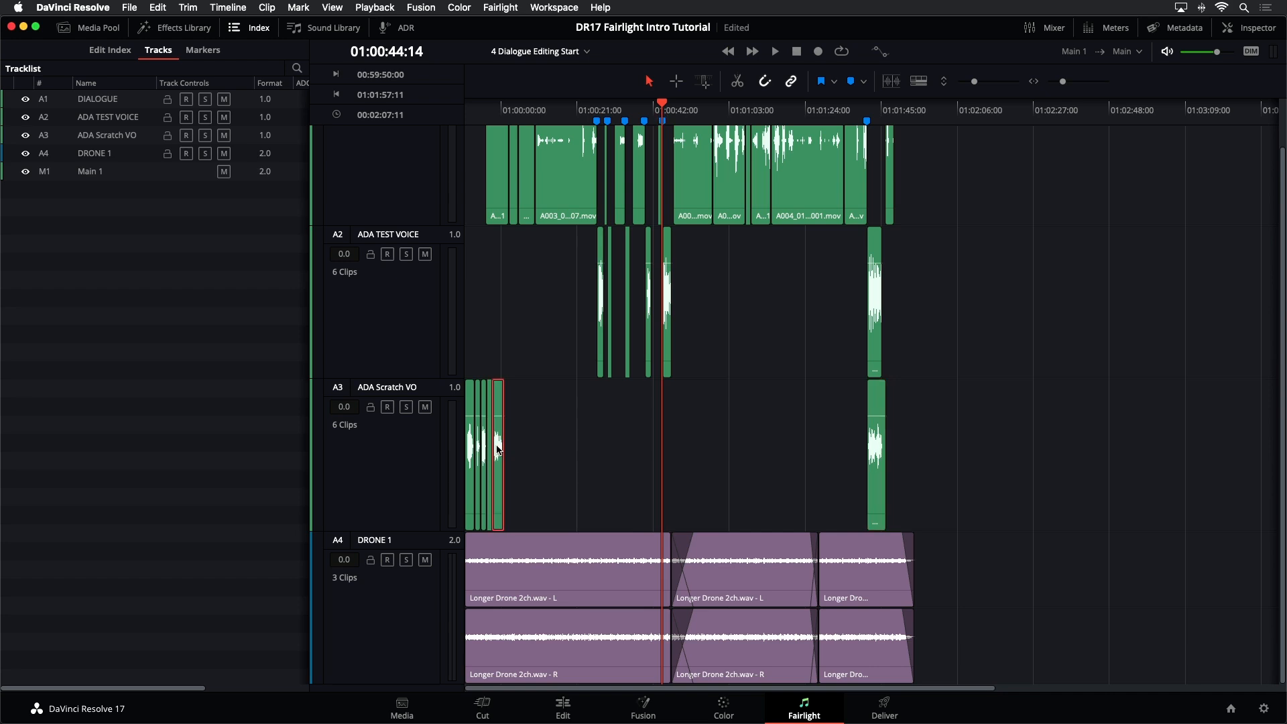
pyautogui.press('super+equal')
pyautogui.press('super+equal')
pyautogui.press('super+minus')
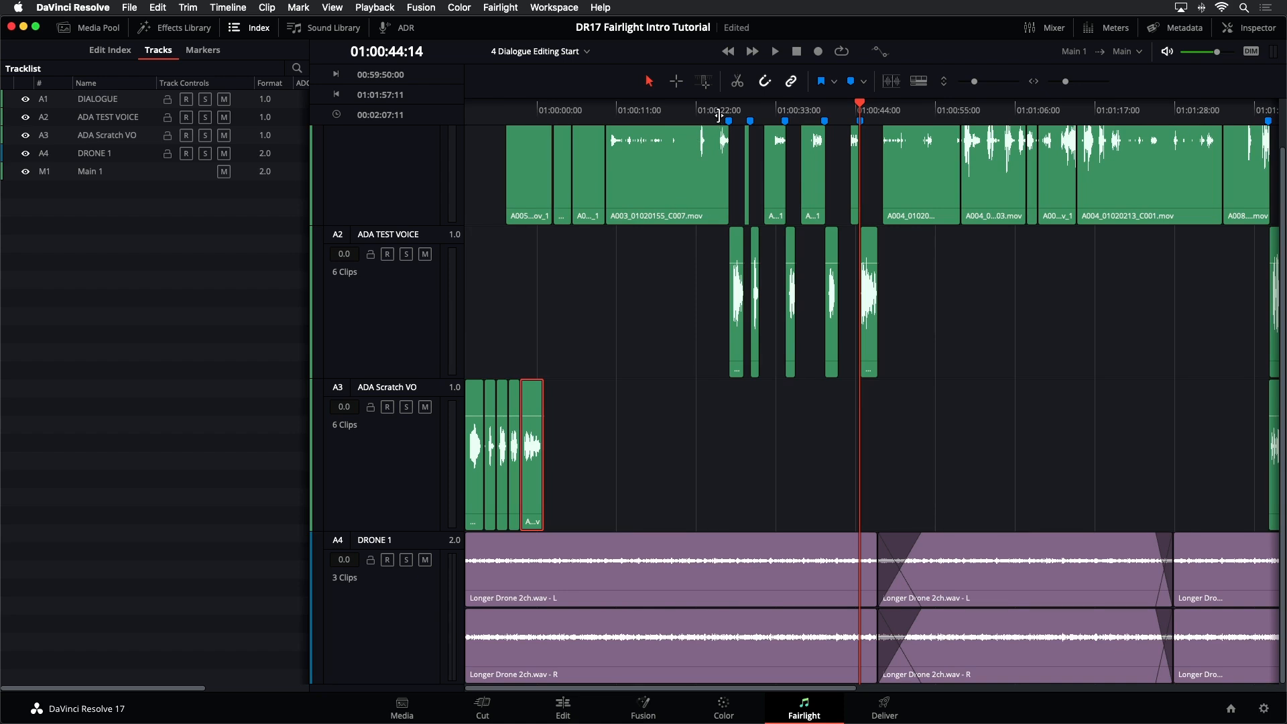
pyautogui.click(849, 107)
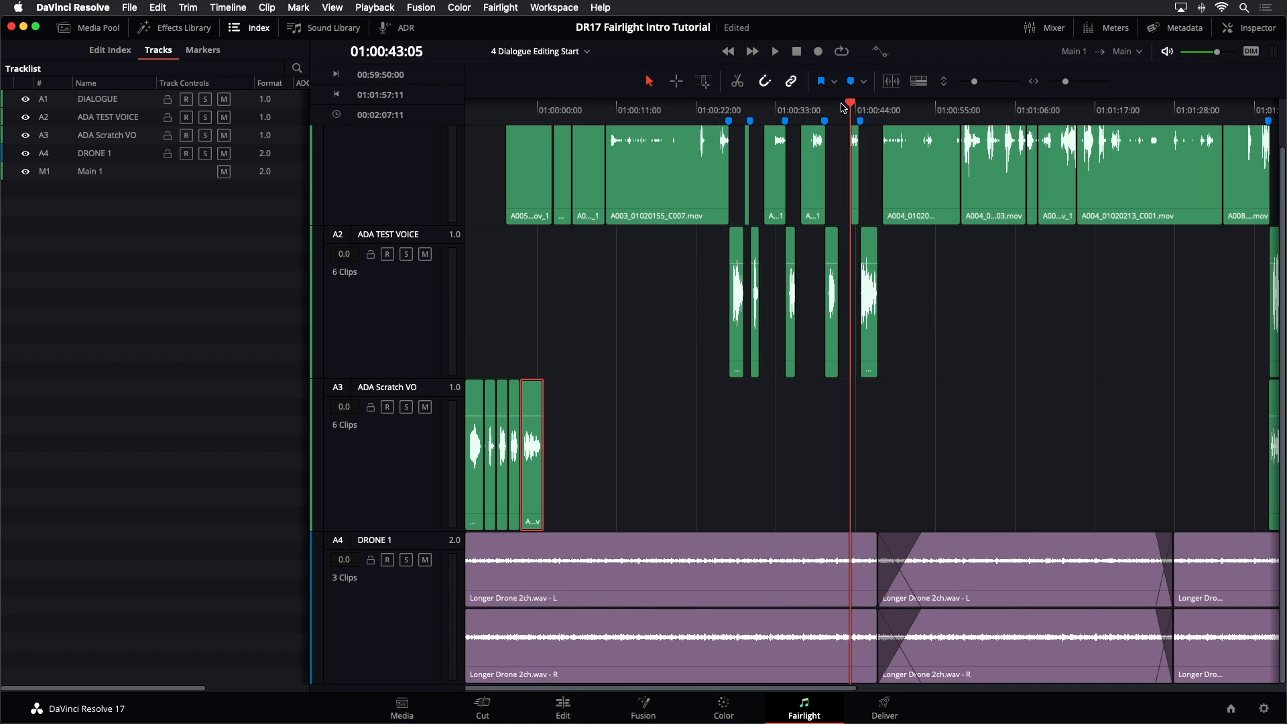
pyautogui.click(572, 111)
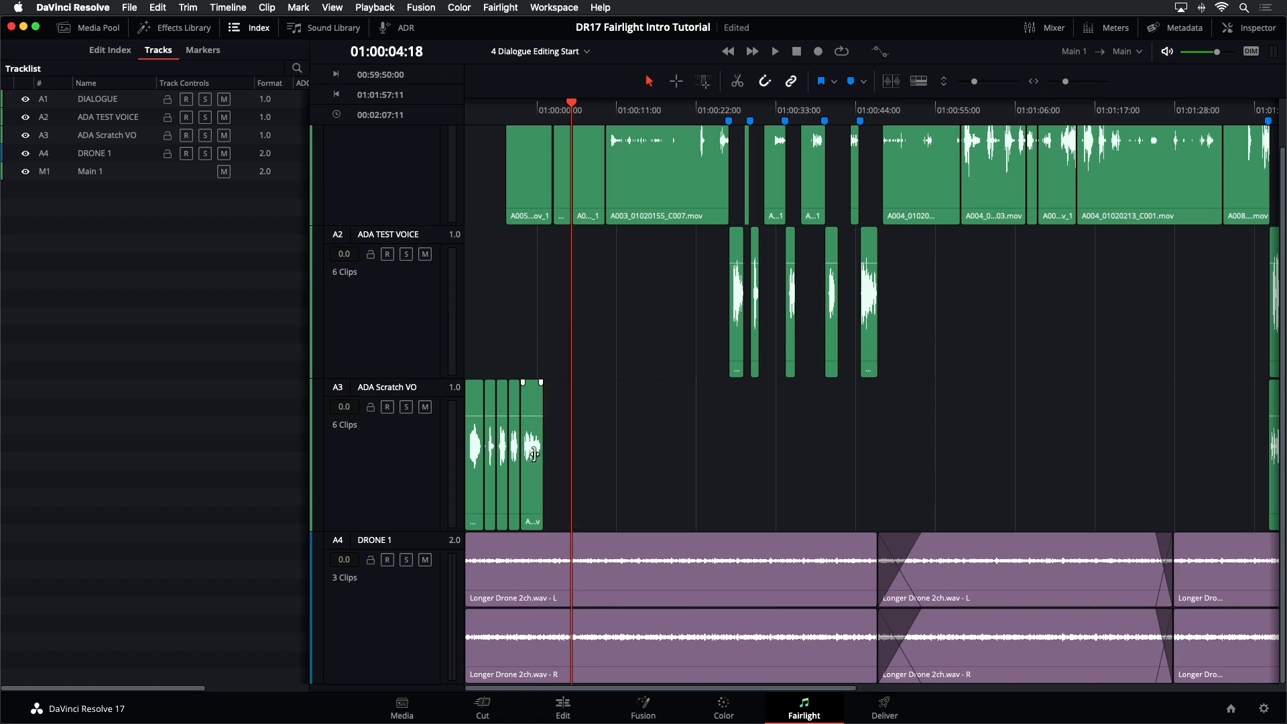
pyautogui.press('super+=')
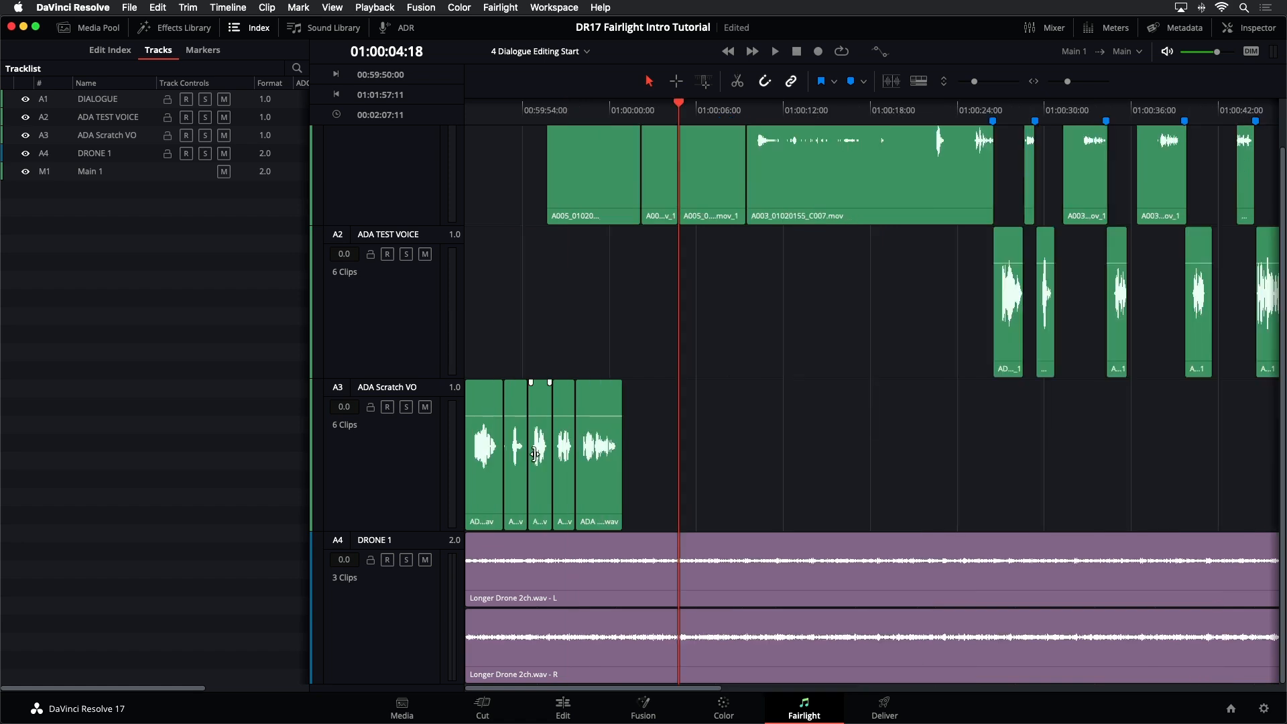
pyautogui.click(599, 509)
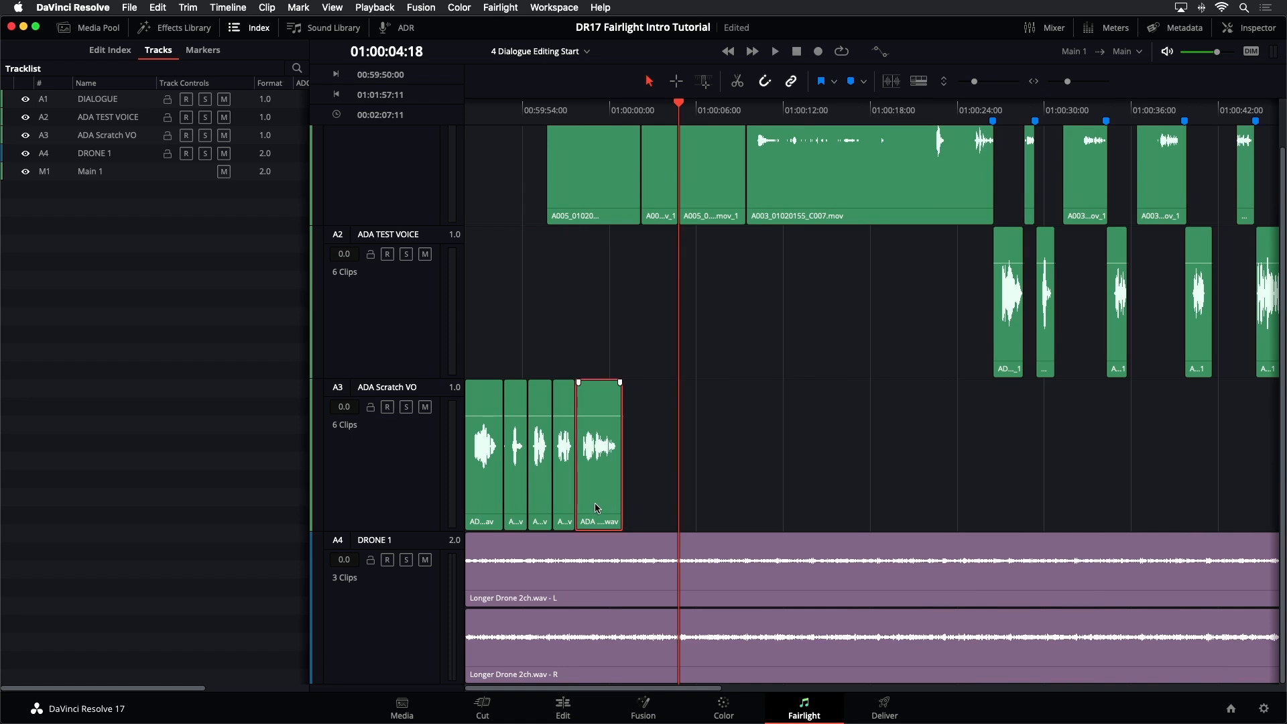
pyautogui.moveTo(594, 502); pyautogui.dragTo(1222, 471)
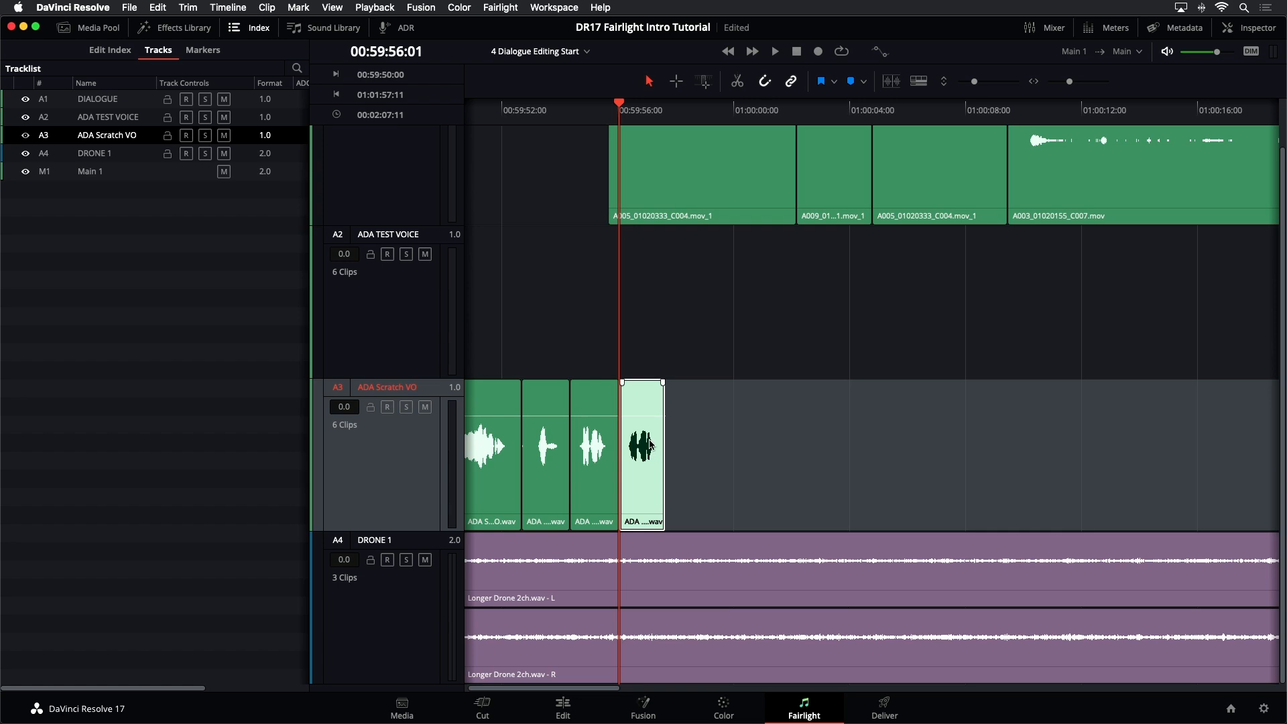
# Step: Move the fourth ADA Scratch VO clip, starting at 00:59:56:01, to the marker at 01:00:39:16 using cut and paste
pyautogui.rightClick(641, 401)
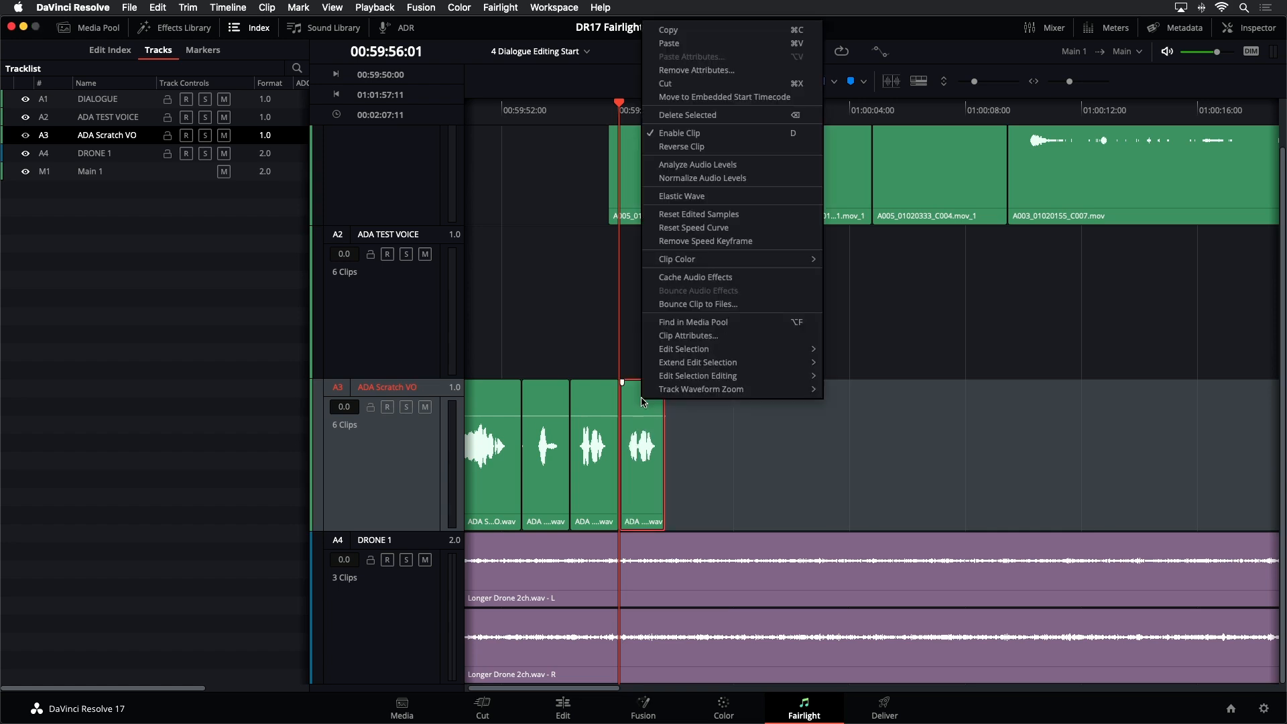
pyautogui.click(681, 89)
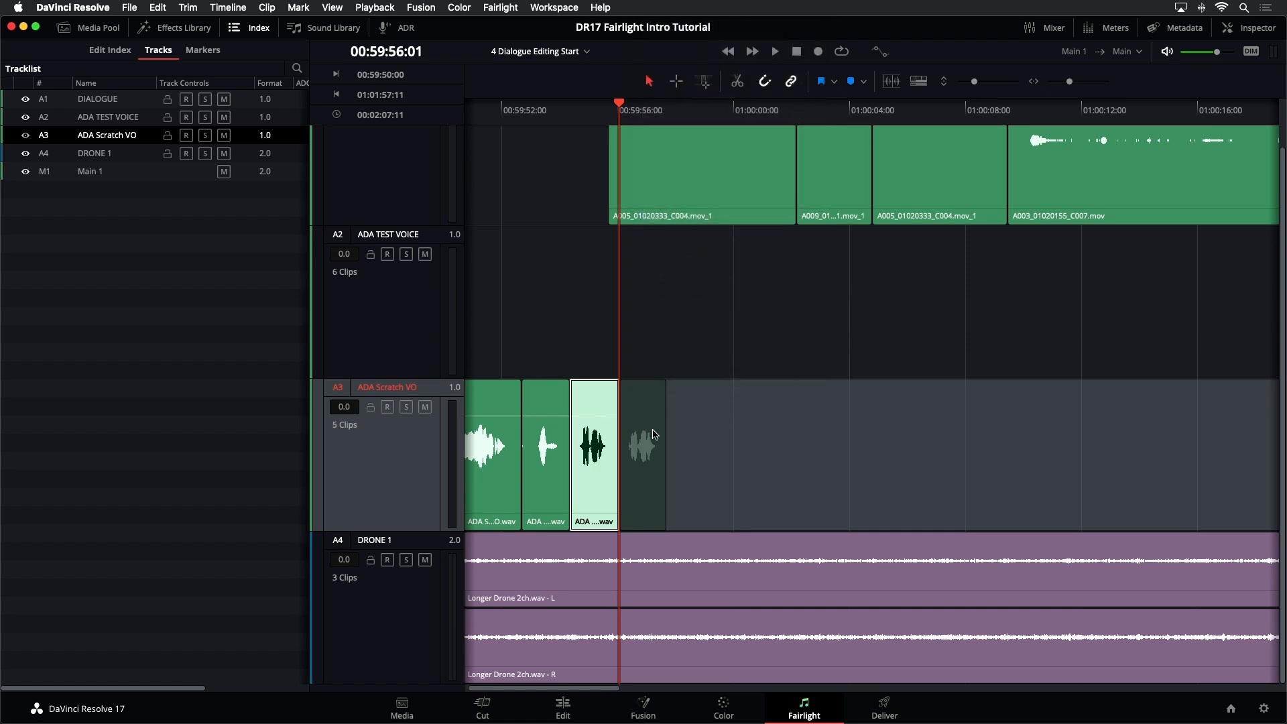
pyautogui.press('super+minus')
pyautogui.press('super+minus')
pyautogui.press('super+equal')
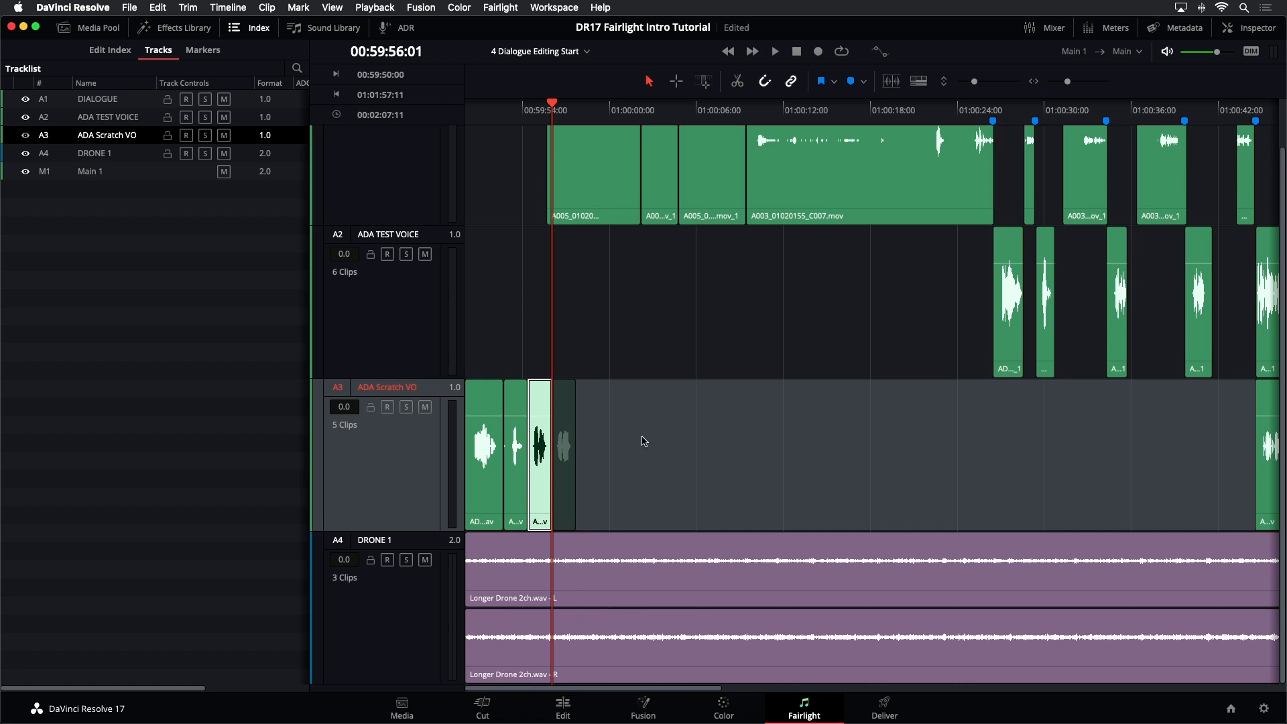
pyautogui.hotkey('shift', 'Down')
pyautogui.hotkey('shift', 'Down')
pyautogui.hotkey('shift', 'Down')
pyautogui.hotkey('shift', 'Down')
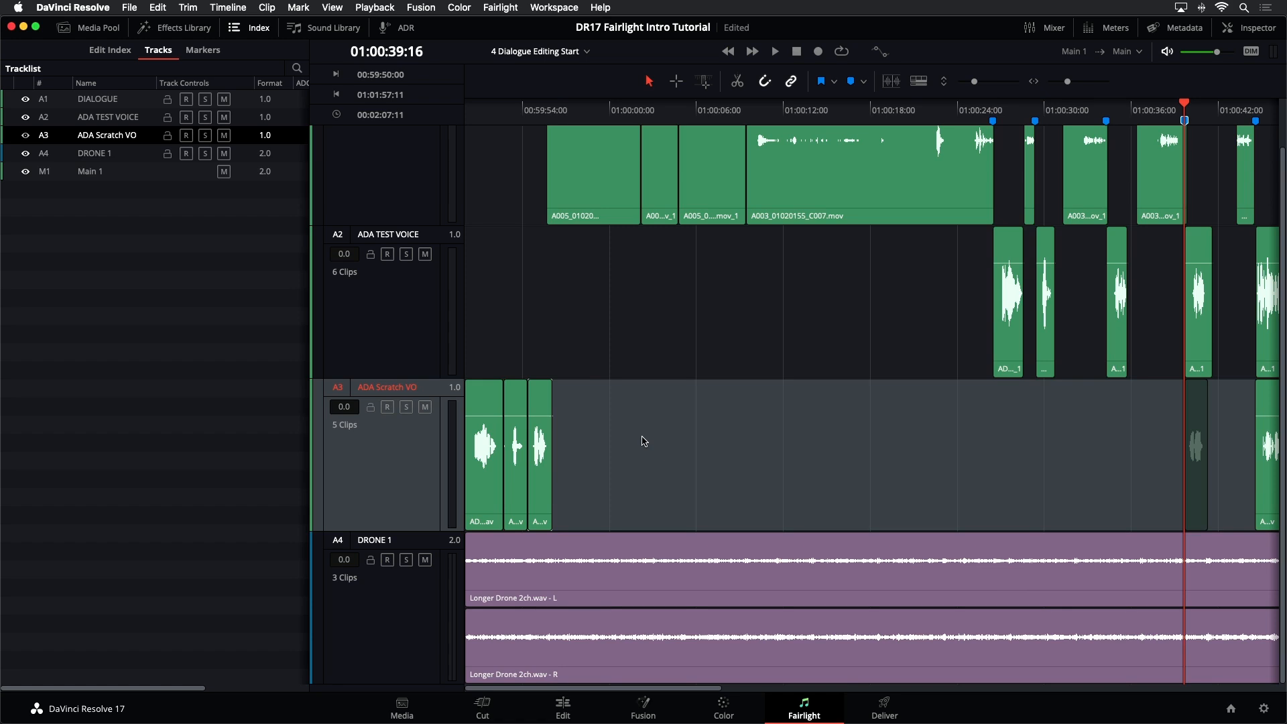
pyautogui.press('super+v')
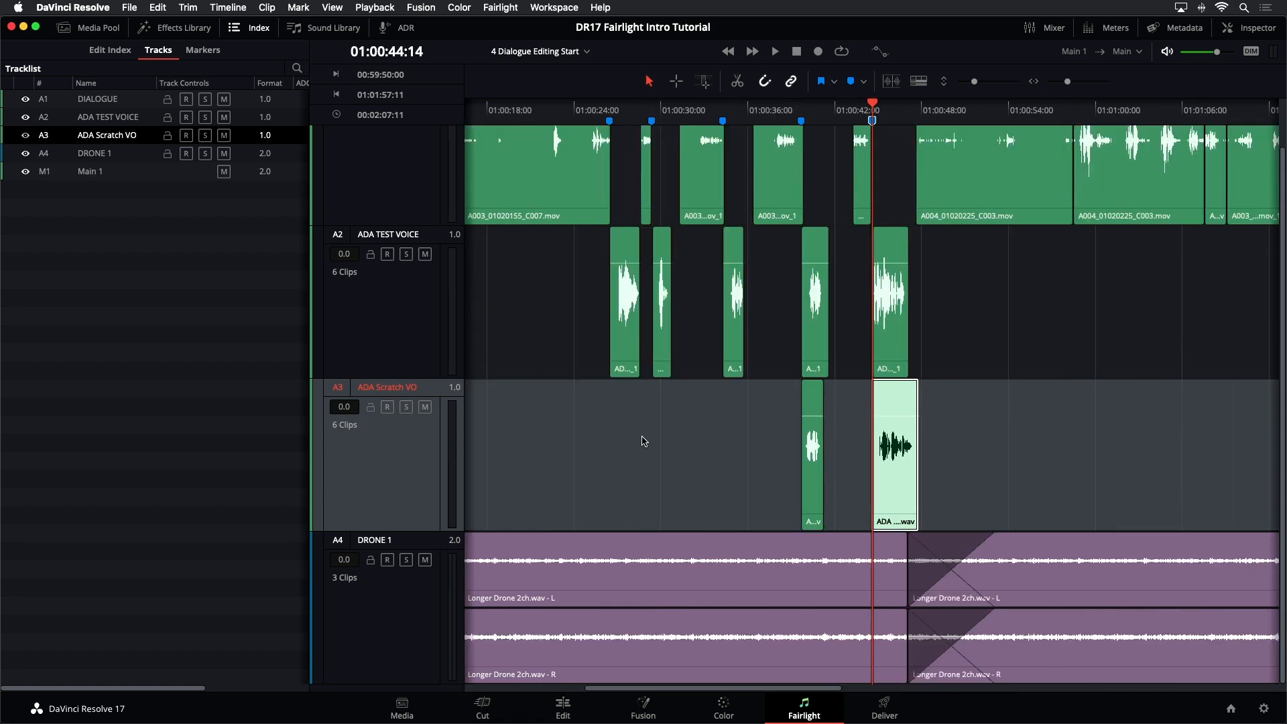
# Step: Move the third ADA Scratch VO clip, starting at 00:59:54:08, to the marker at 01:00:34:06, and save the project
pyautogui.press('Home')
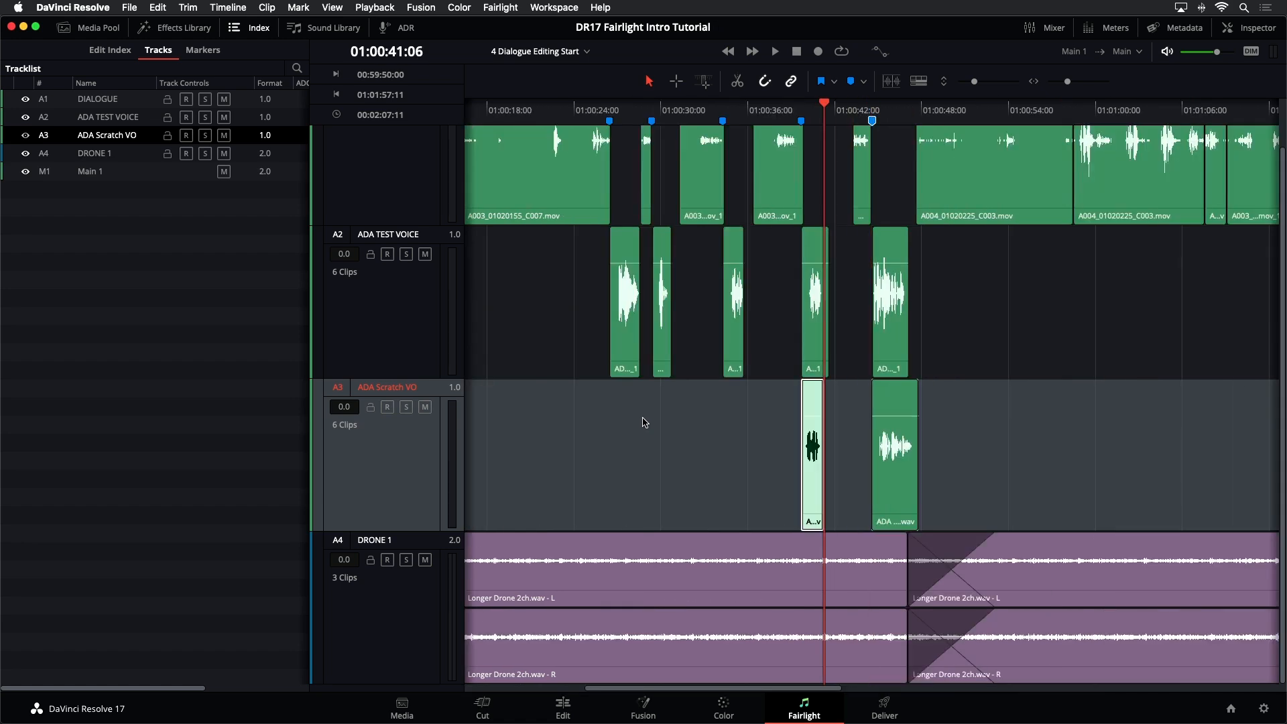
pyautogui.press('Down')
pyautogui.press('Down')
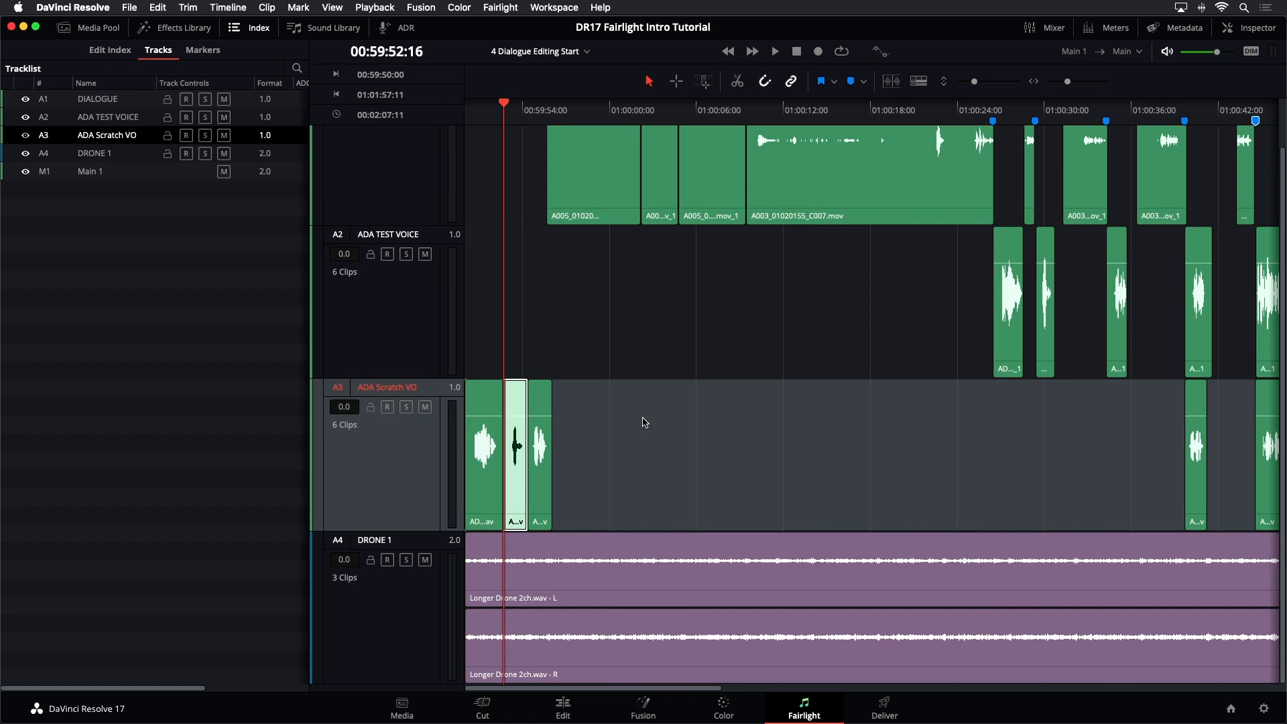
pyautogui.press('Up')
pyautogui.press('Up')
pyautogui.press('Down')
pyautogui.press('Down')
pyautogui.press('Up')
pyautogui.press('Down')
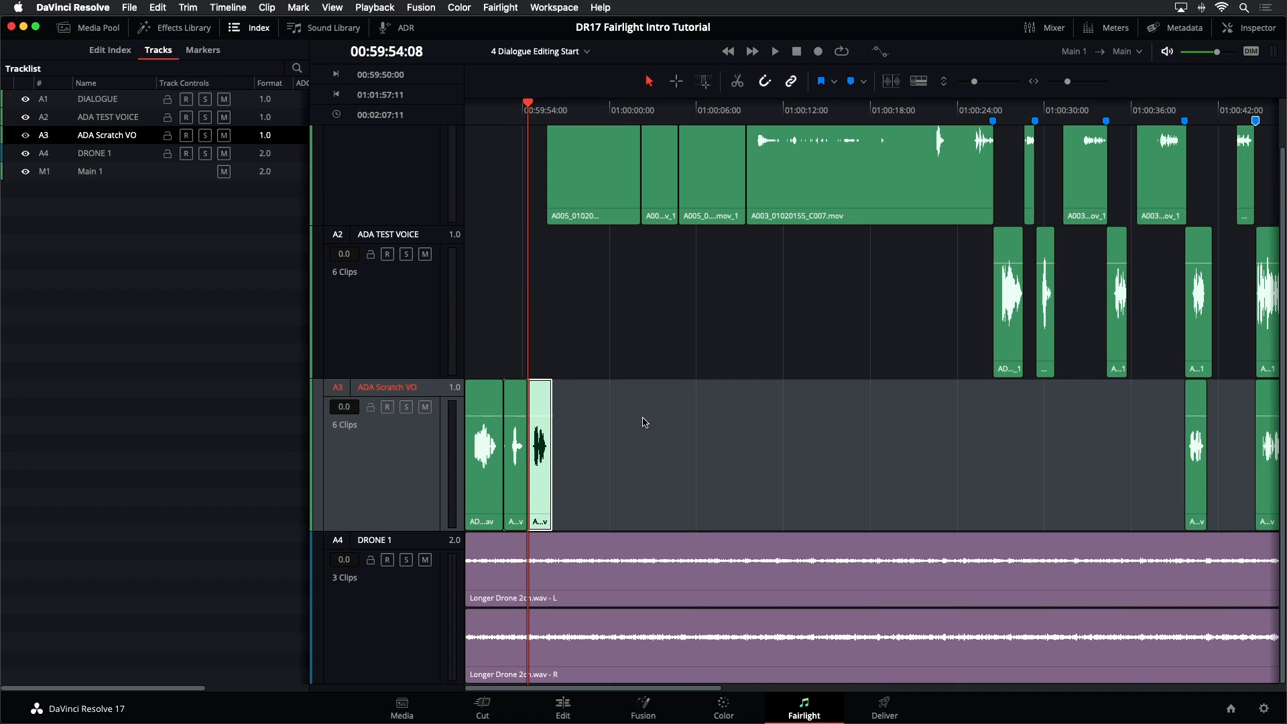
pyautogui.press('Delete')
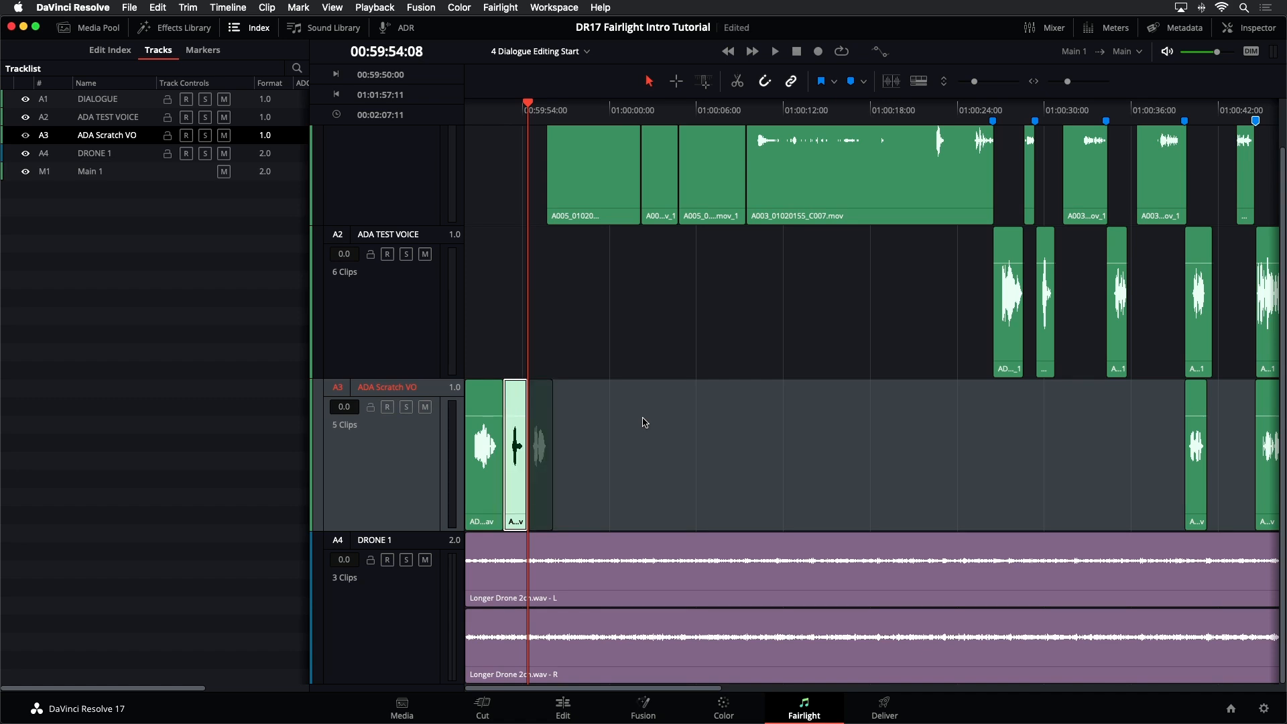
pyautogui.hotkey('shift', 'Down')
pyautogui.hotkey('shift', 'Down')
pyautogui.hotkey('shift', 'Down')
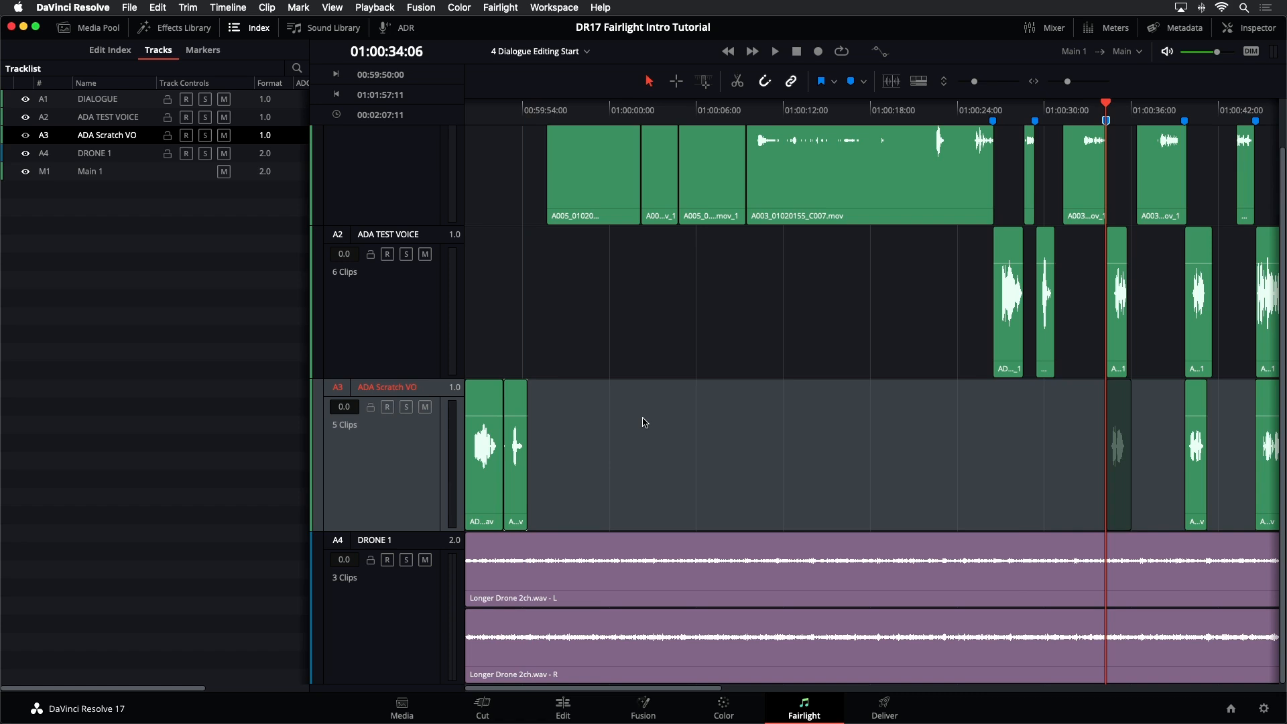
pyautogui.hotkey('ctrl', 'v')
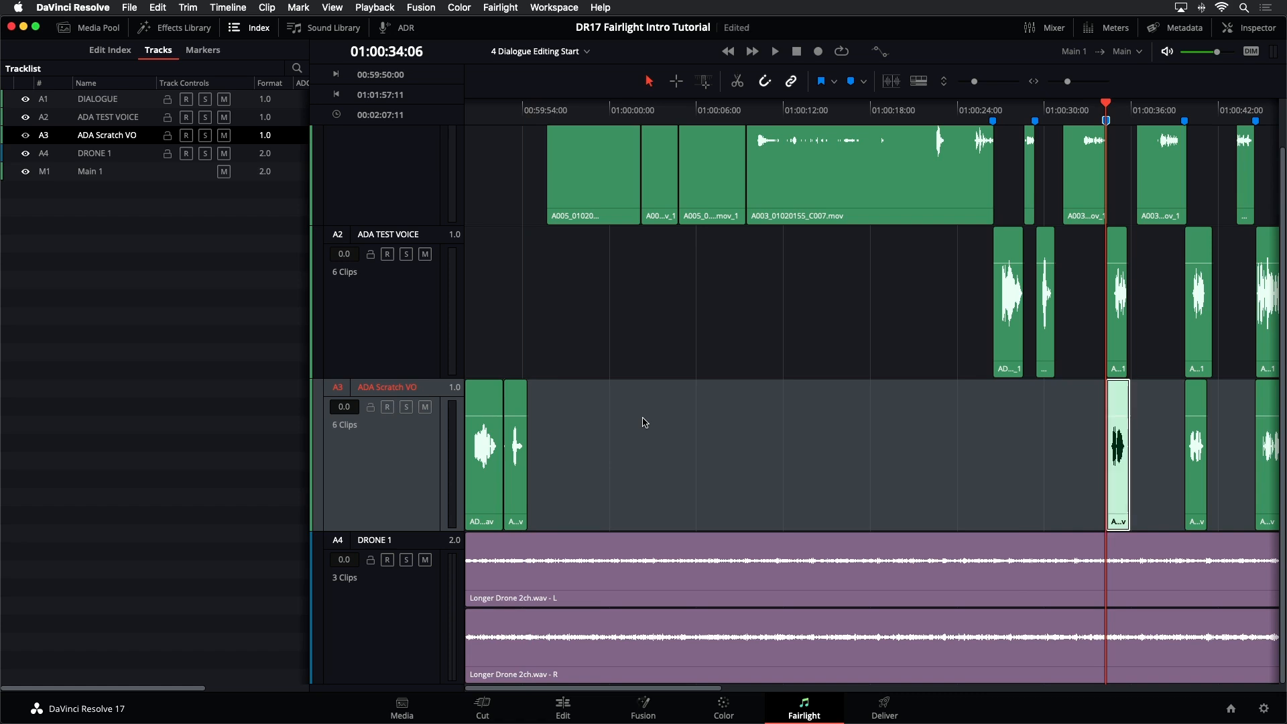
pyautogui.press('cmd+s')
# Step: Move the second ADA Scratch VO clip, starting at 00:59:52:16, to the marker at 01:00:29:09
pyautogui.press('Up')
pyautogui.press('Up')
pyautogui.press('Up')
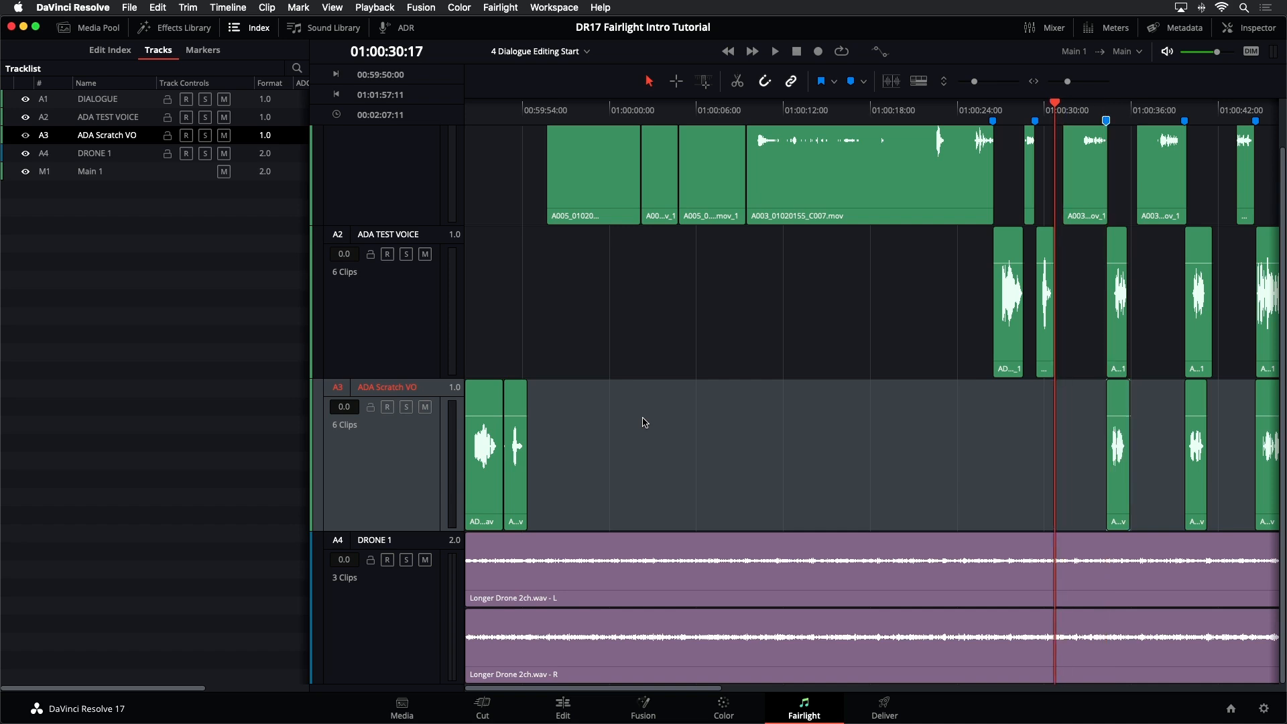
pyautogui.press('Home')
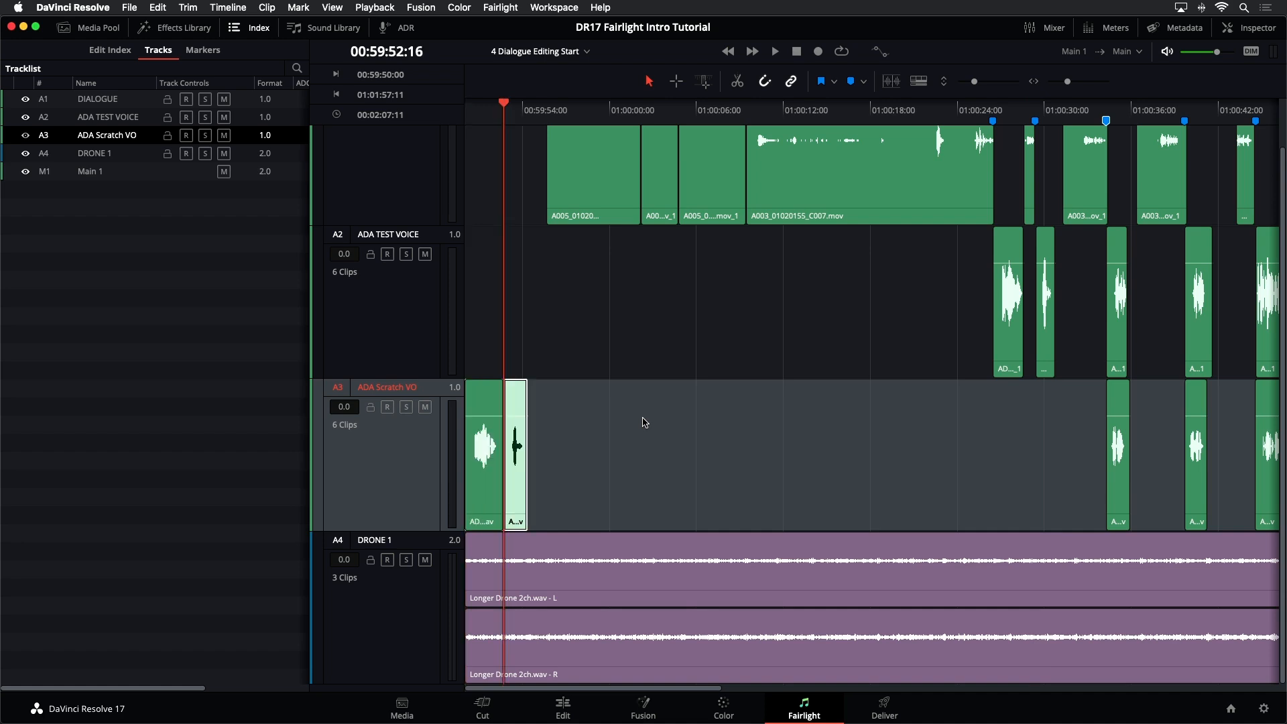
pyautogui.click(400, 440)
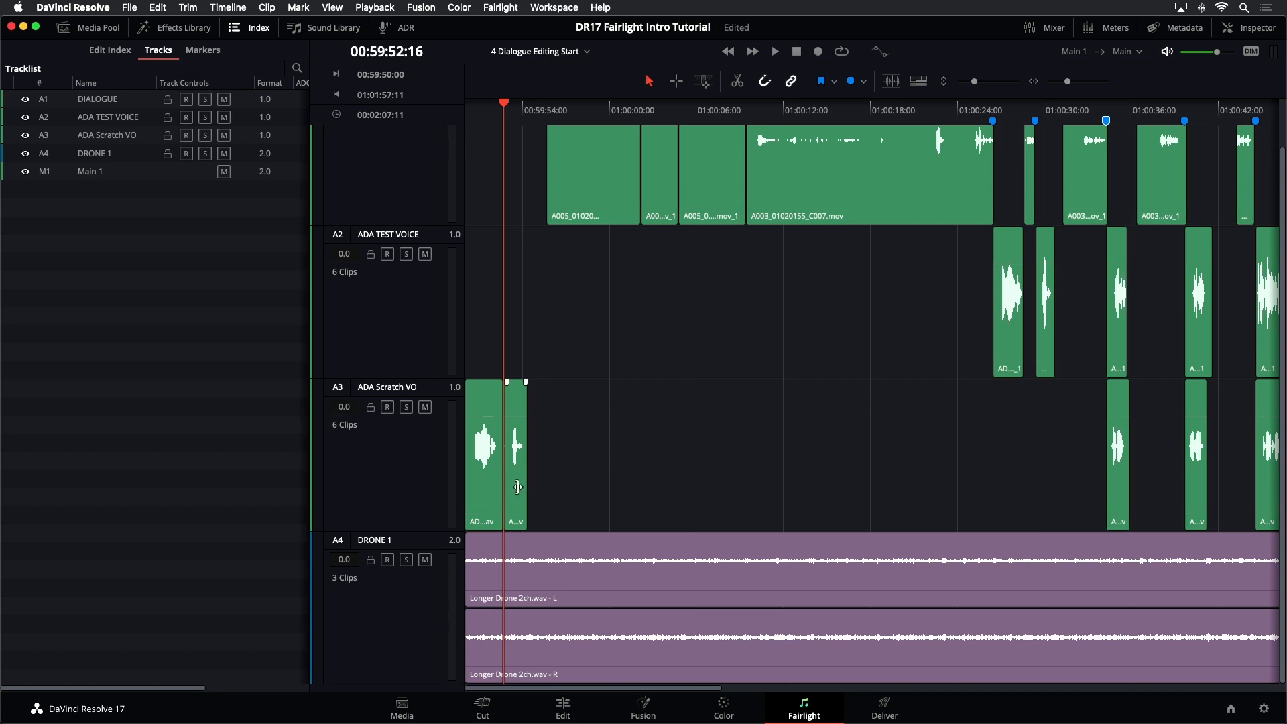
pyautogui.click(433, 485)
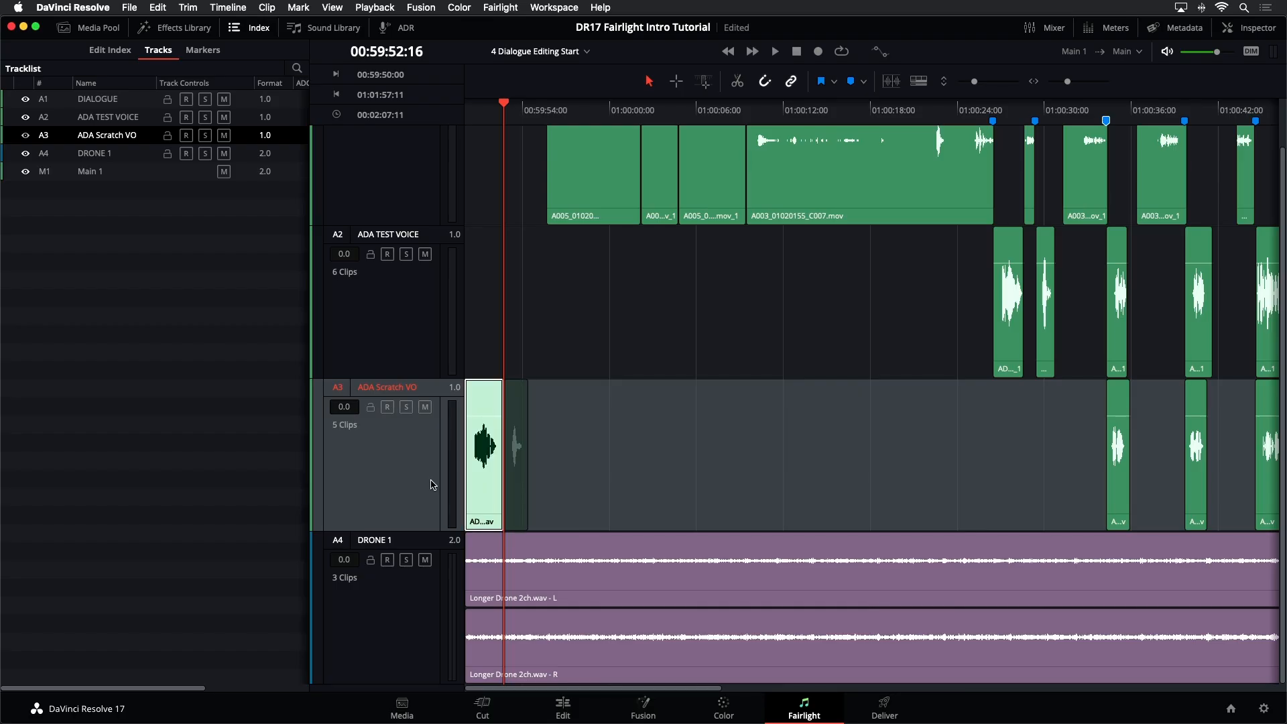
pyautogui.hotkey('shift', 'Down')
pyautogui.hotkey('shift', 'Down')
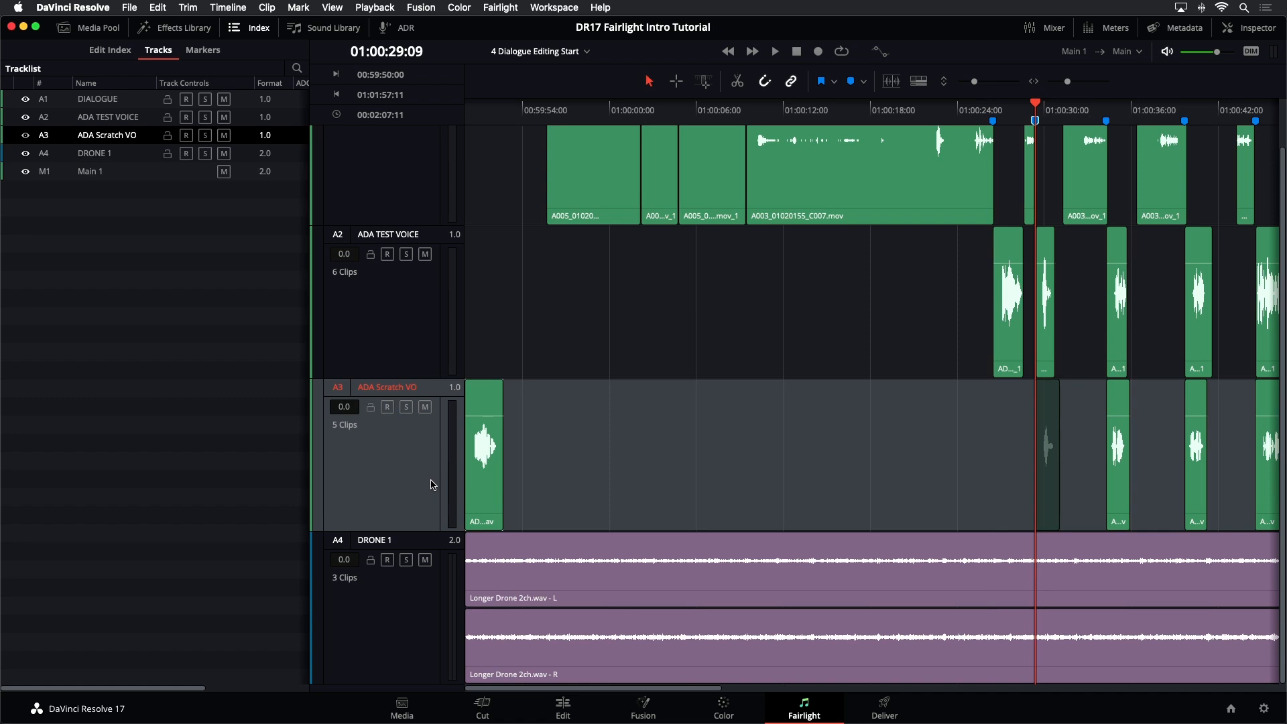
pyautogui.press('super+v')
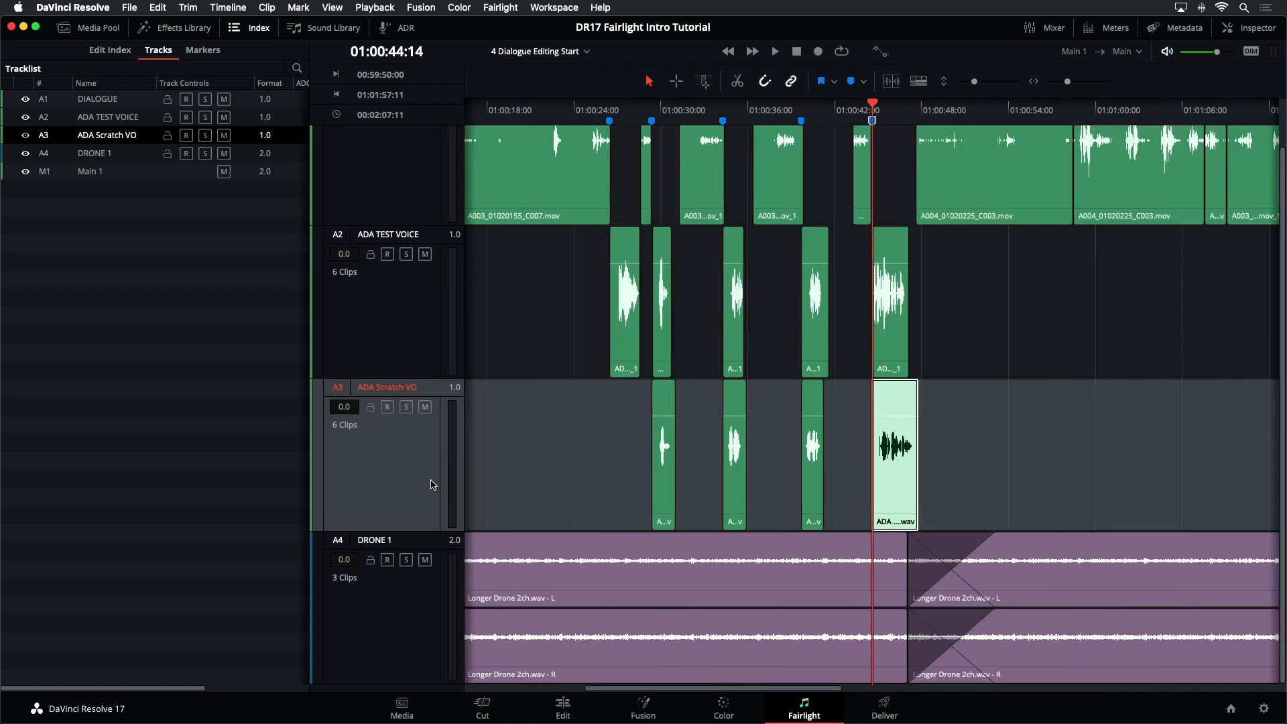
# Step: Move the first ADA Scratch VO clip from the timeline start to the marker at 01:00:26:11, save the project, and clear the selection
pyautogui.press('Home')
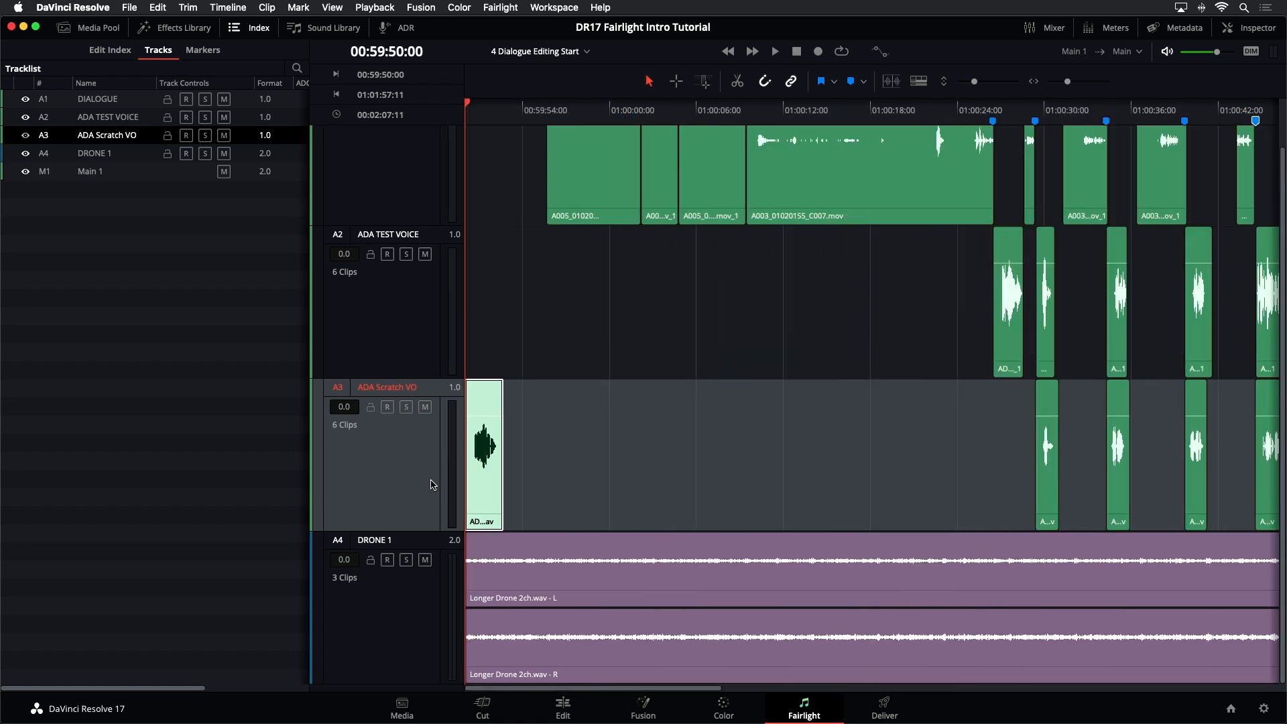
pyautogui.hotkey('shift', 'Down')
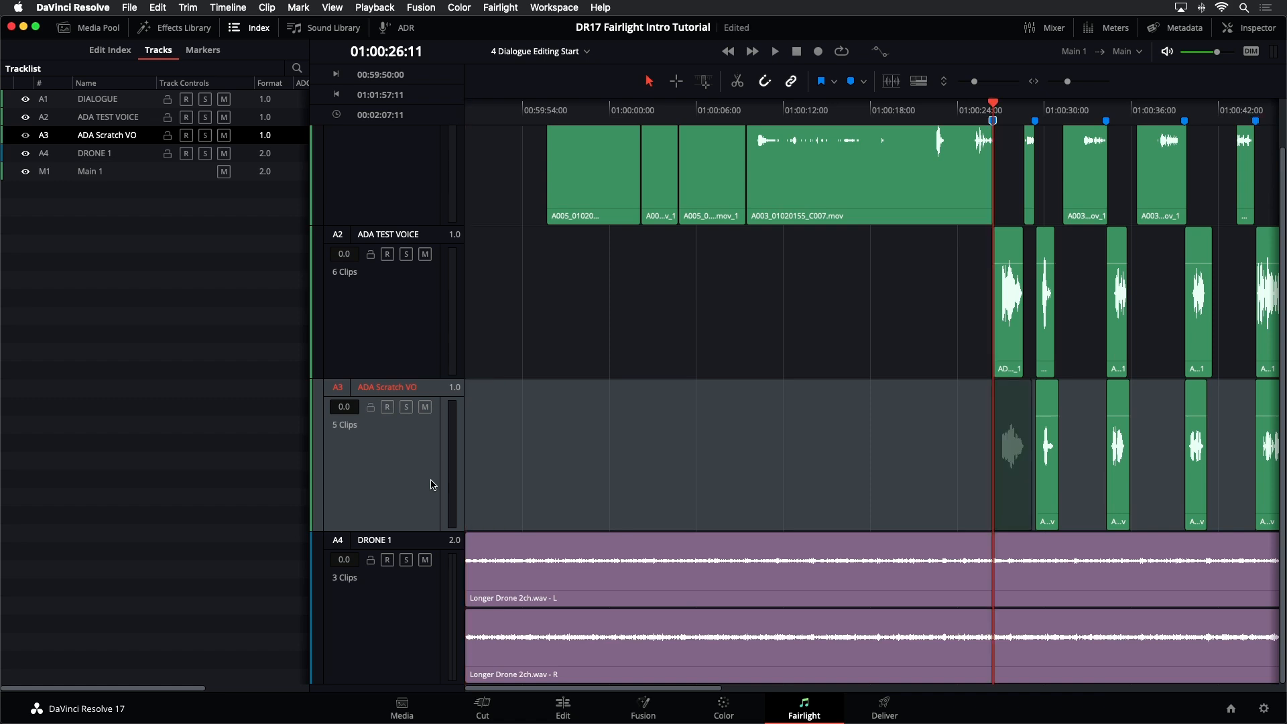
pyautogui.press('super+s')
pyautogui.press('super+v')
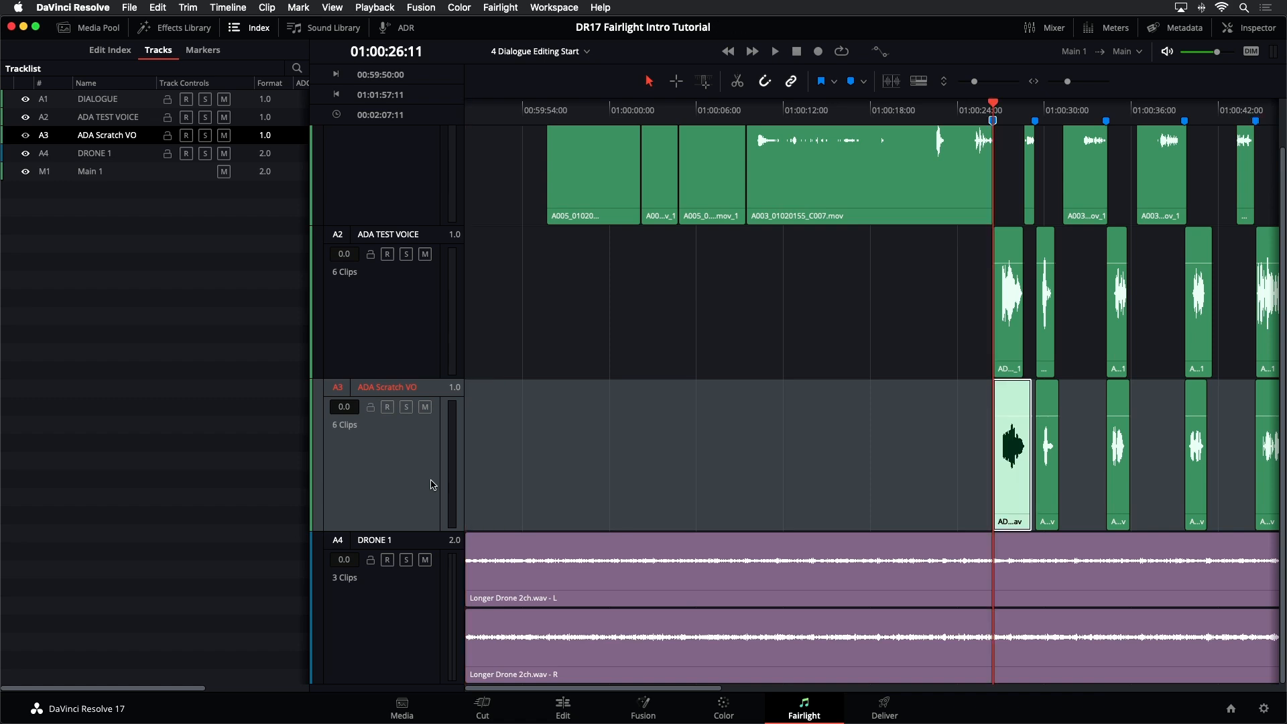
pyautogui.click(906, 457)
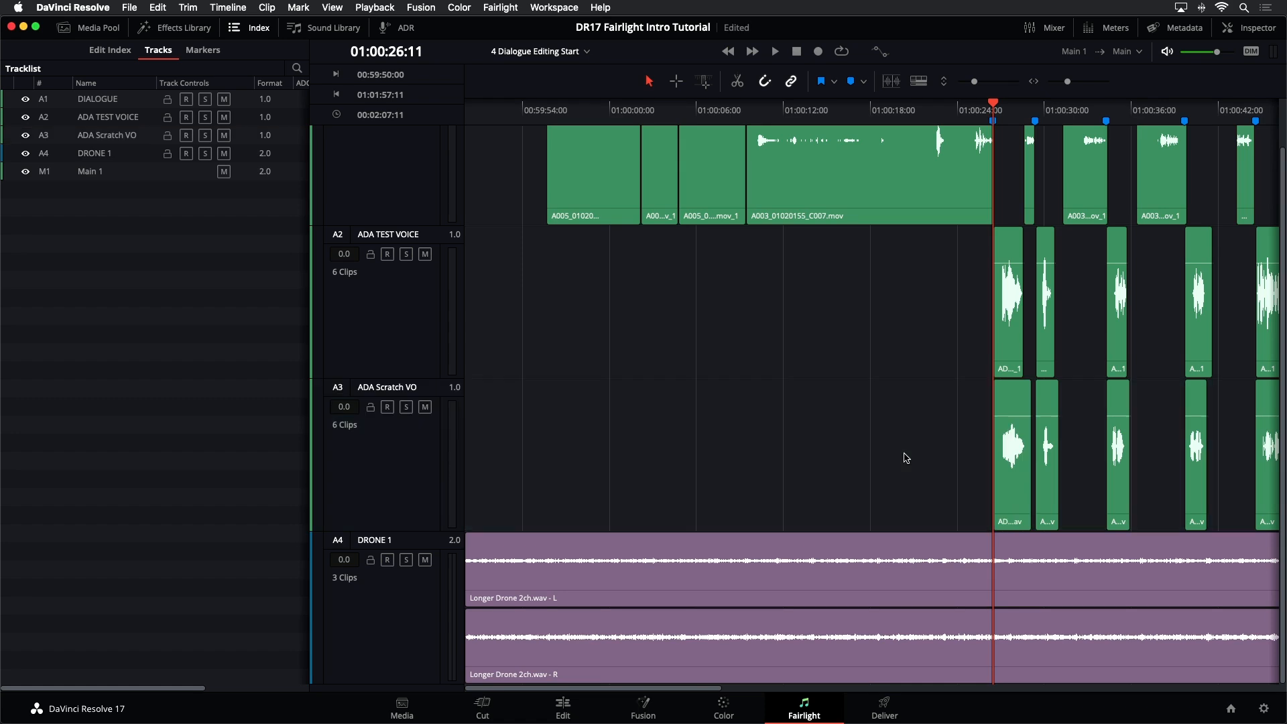
# Step: Mute the ADA TEST VOICE track and hide it from the timeline
pyautogui.hotkey('shift', 'z')
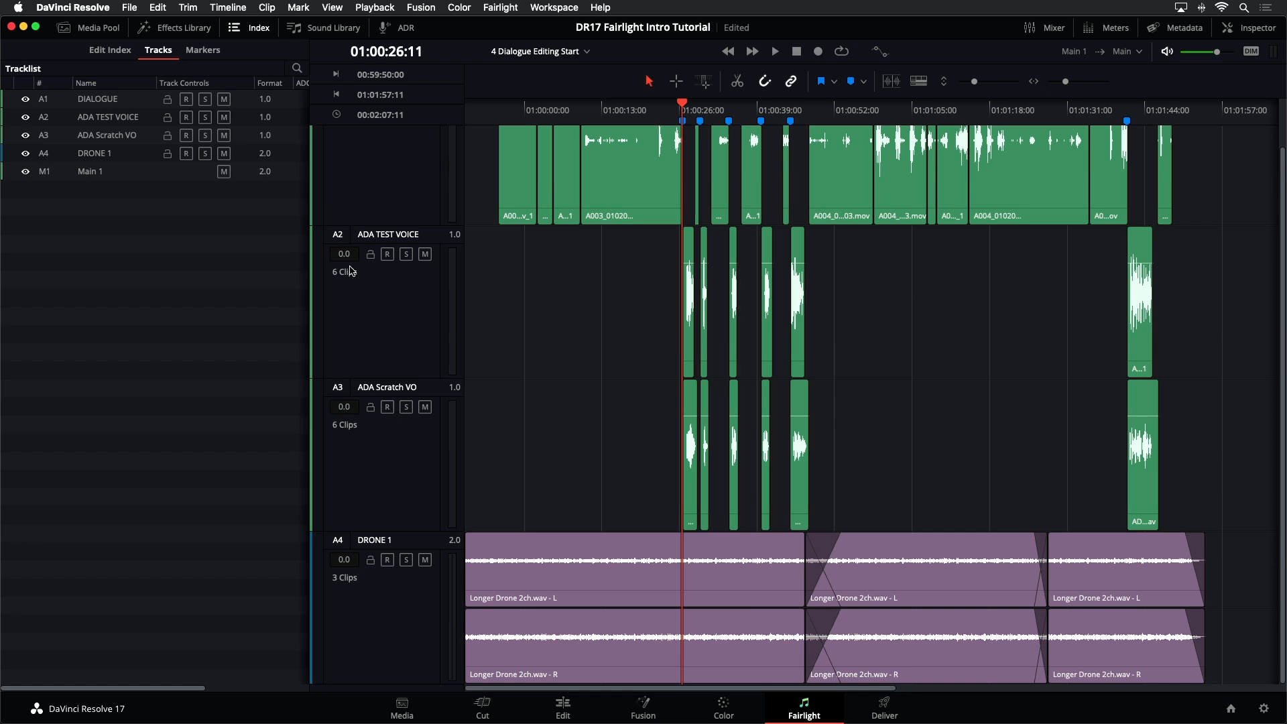
pyautogui.click(425, 254)
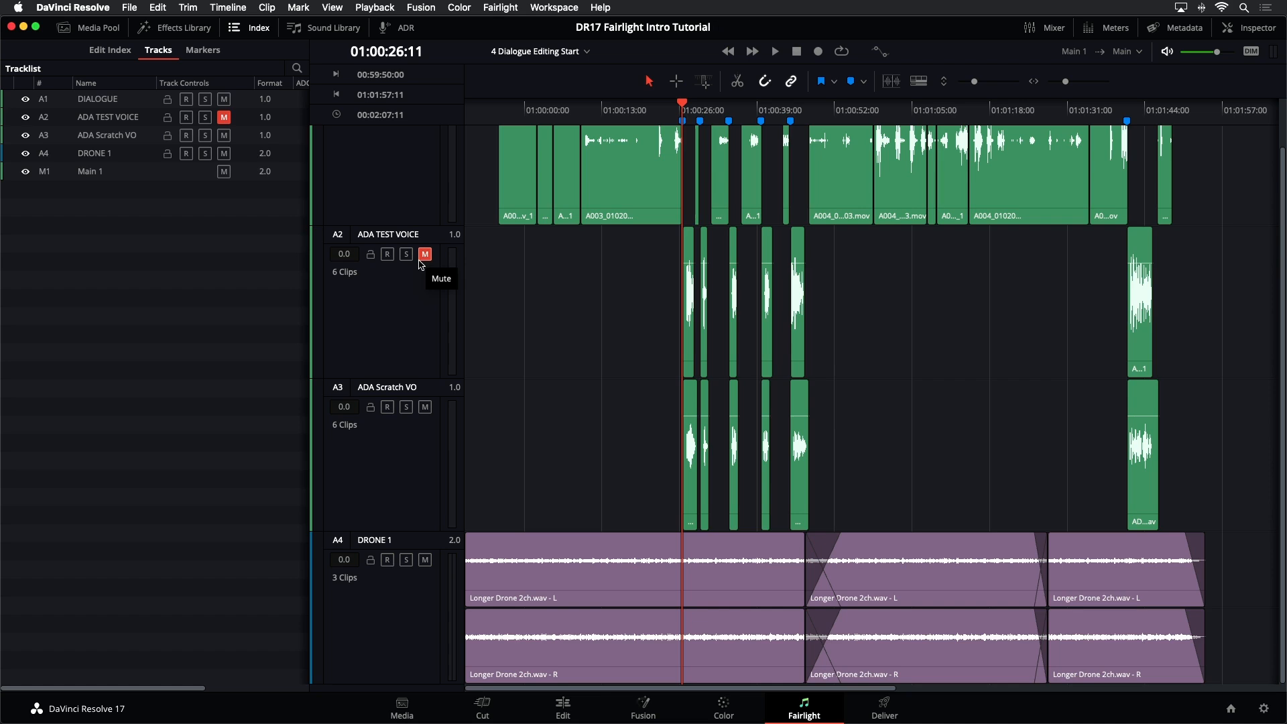
pyautogui.click(25, 118)
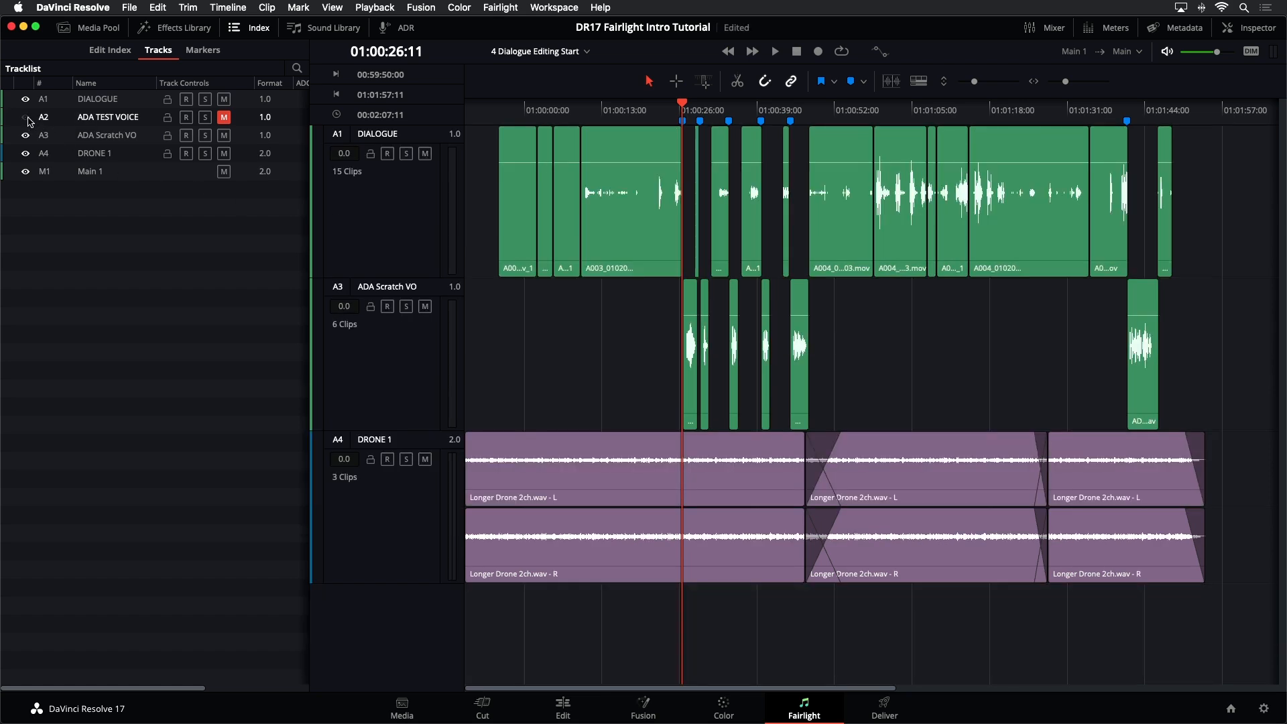
# Step: Show the meters and video viewer, and play the timeline from 01:00:22:03 to review the placed scratch VO lines against the picture
pyautogui.click(657, 110)
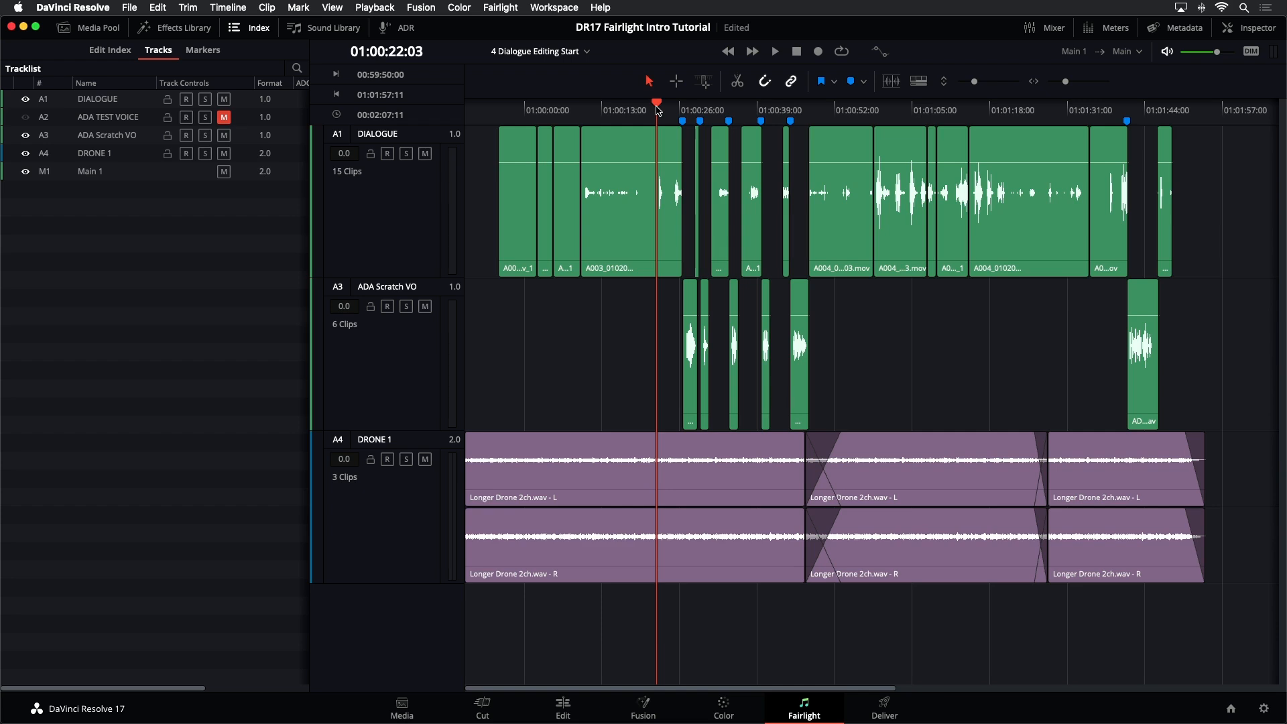
pyautogui.press('space')
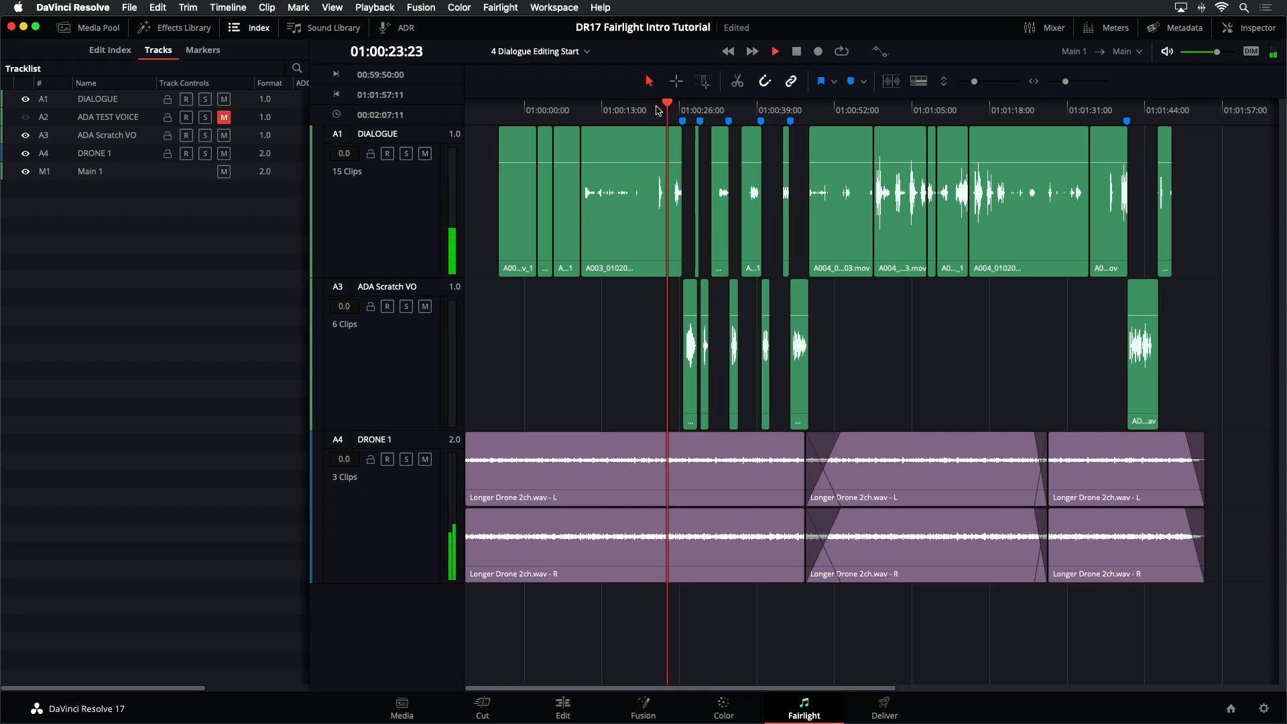
pyautogui.press('space')
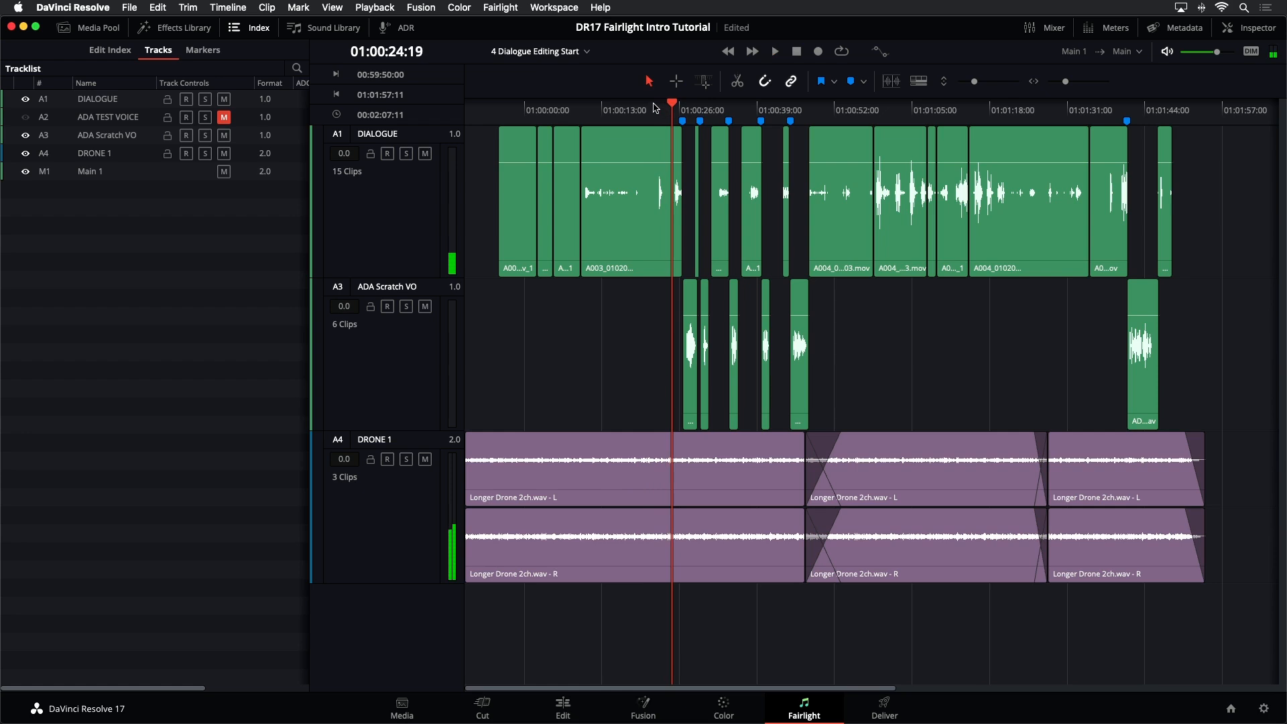
pyautogui.click(1126, 32)
pyautogui.press('space')
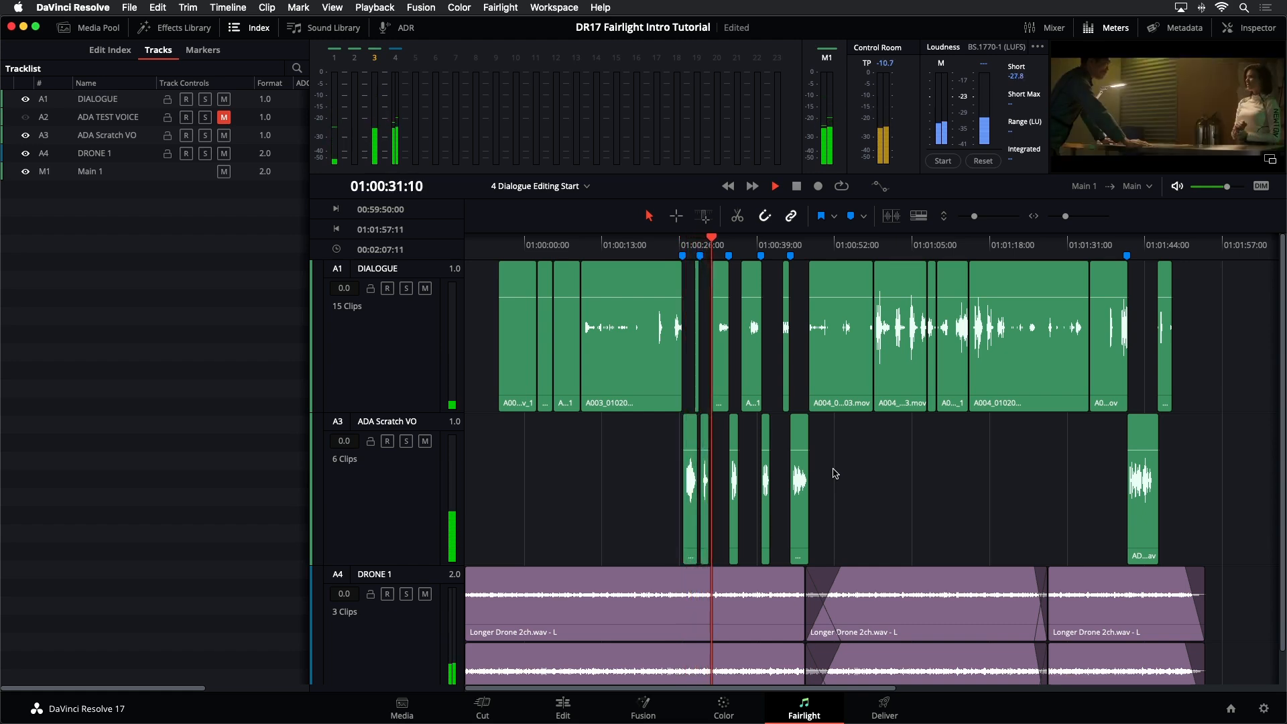
pyautogui.press('space')
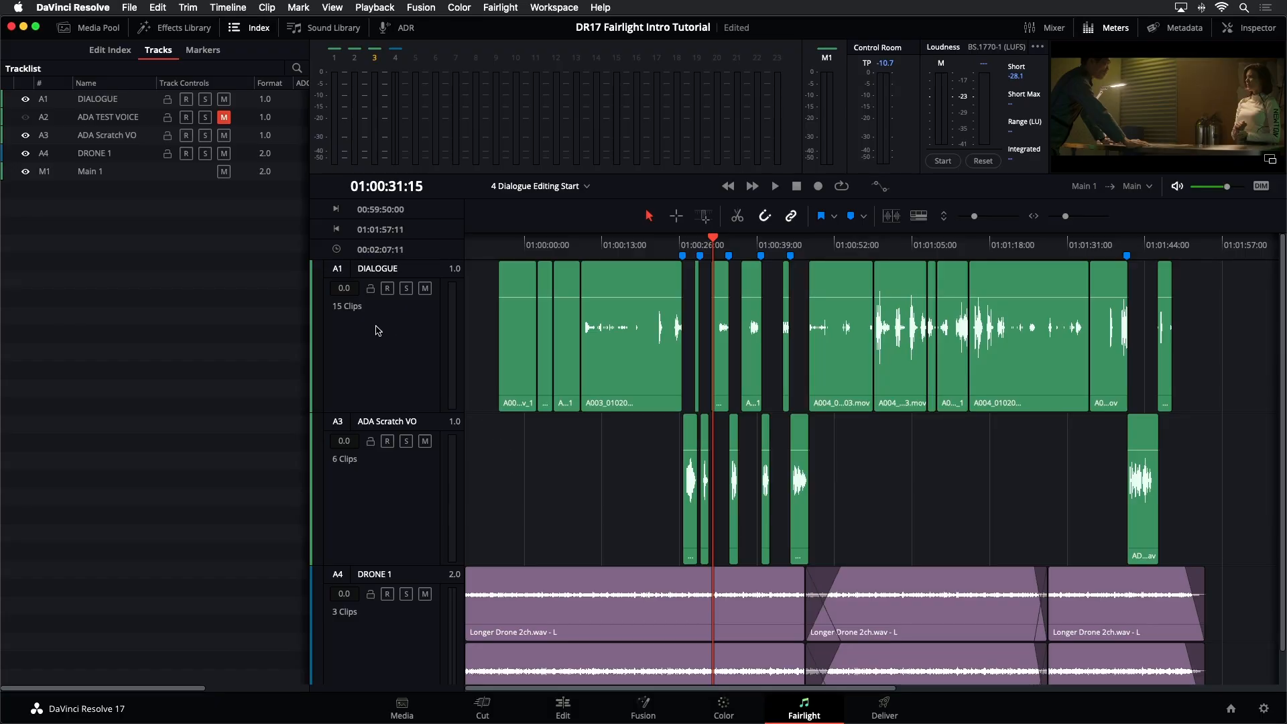
# Step: Add one mono audio track below the DIALOGUE track, and clear the track selection
pyautogui.rightClick(378, 330)
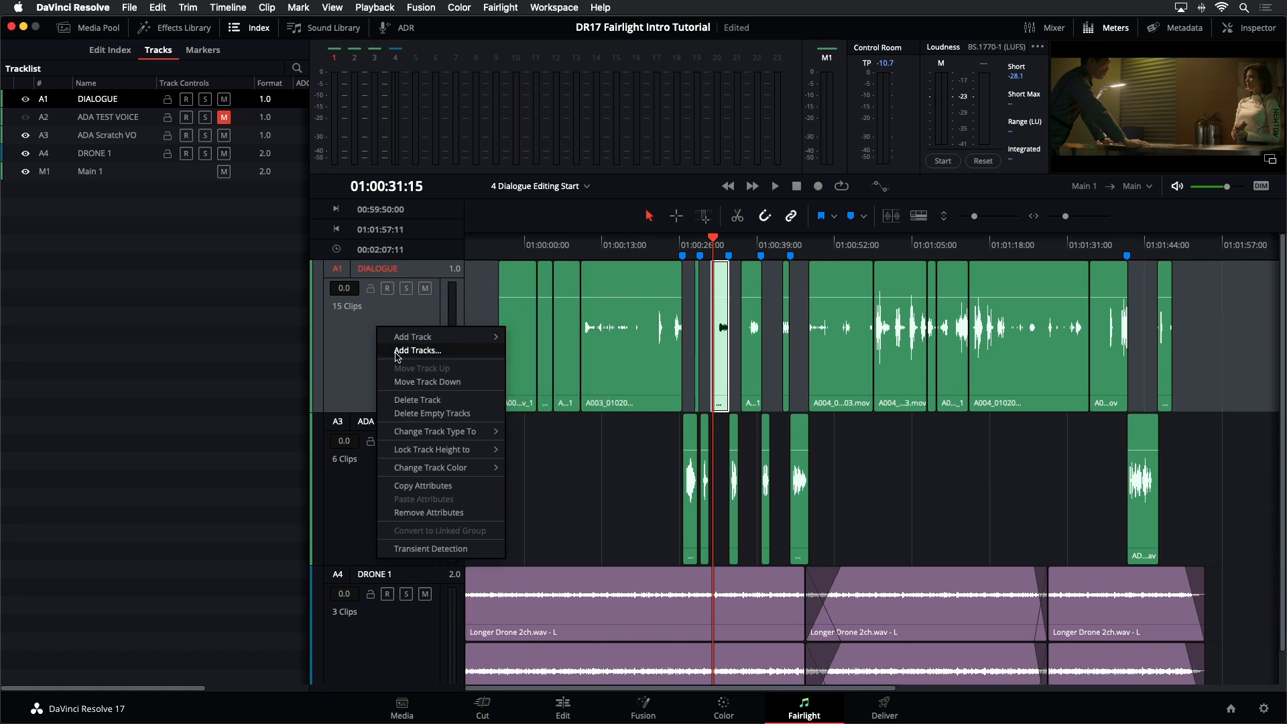
pyautogui.click(397, 352)
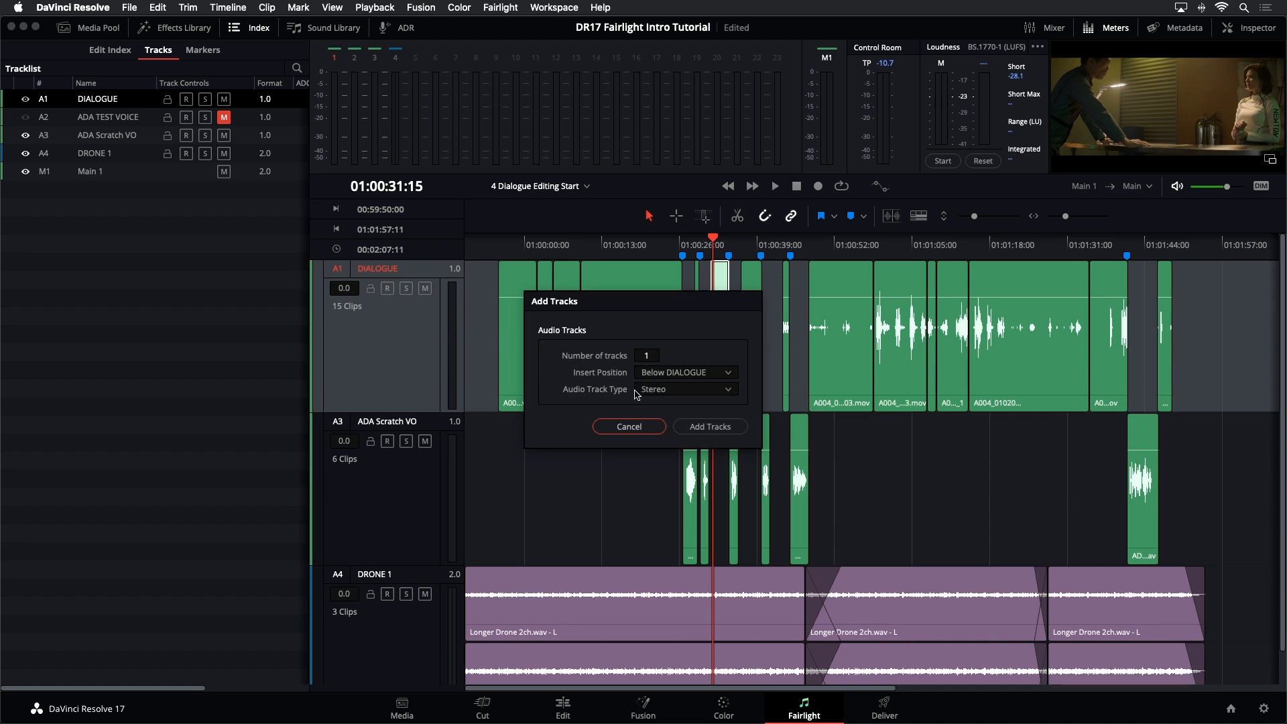
pyautogui.click(663, 392)
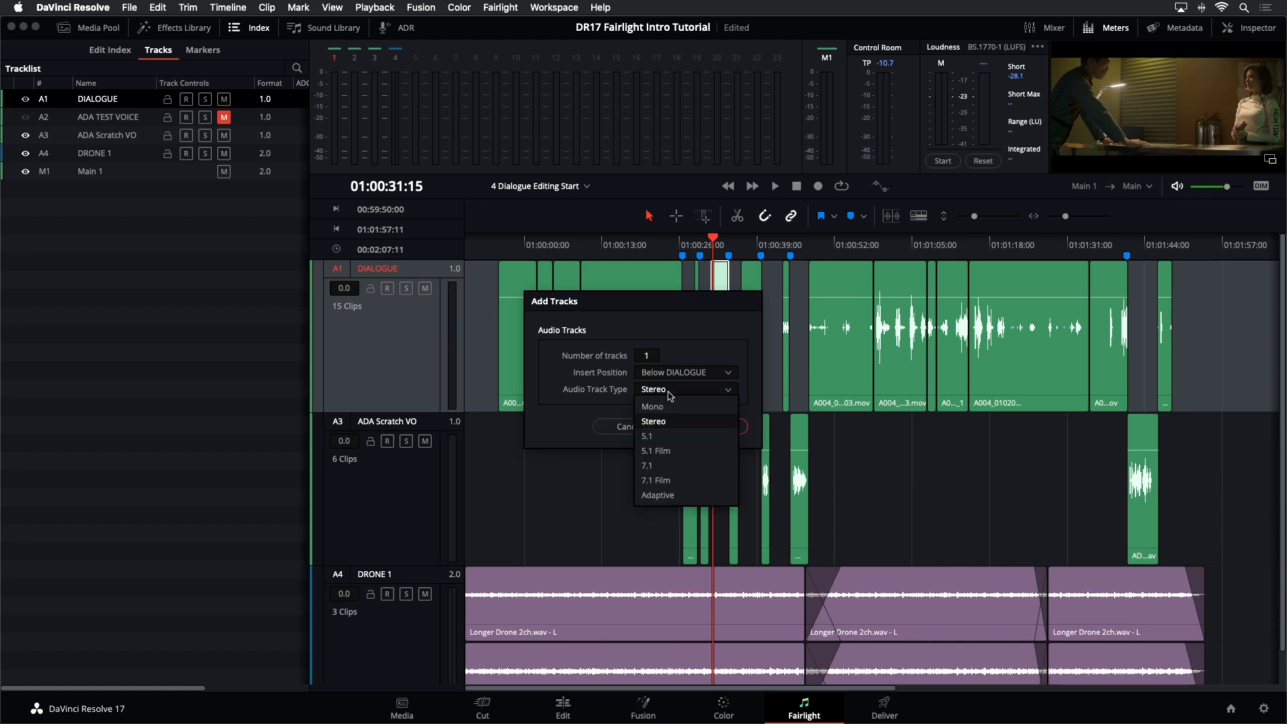
pyautogui.click(651, 410)
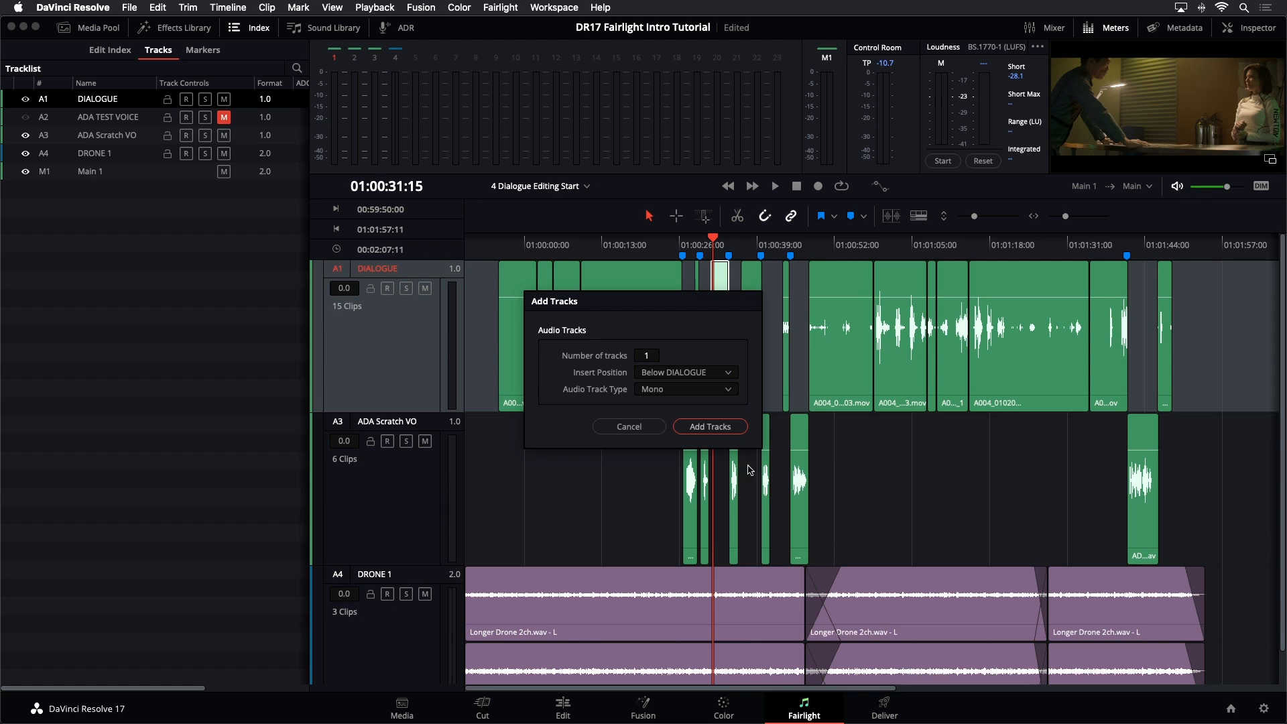
pyautogui.click(722, 428)
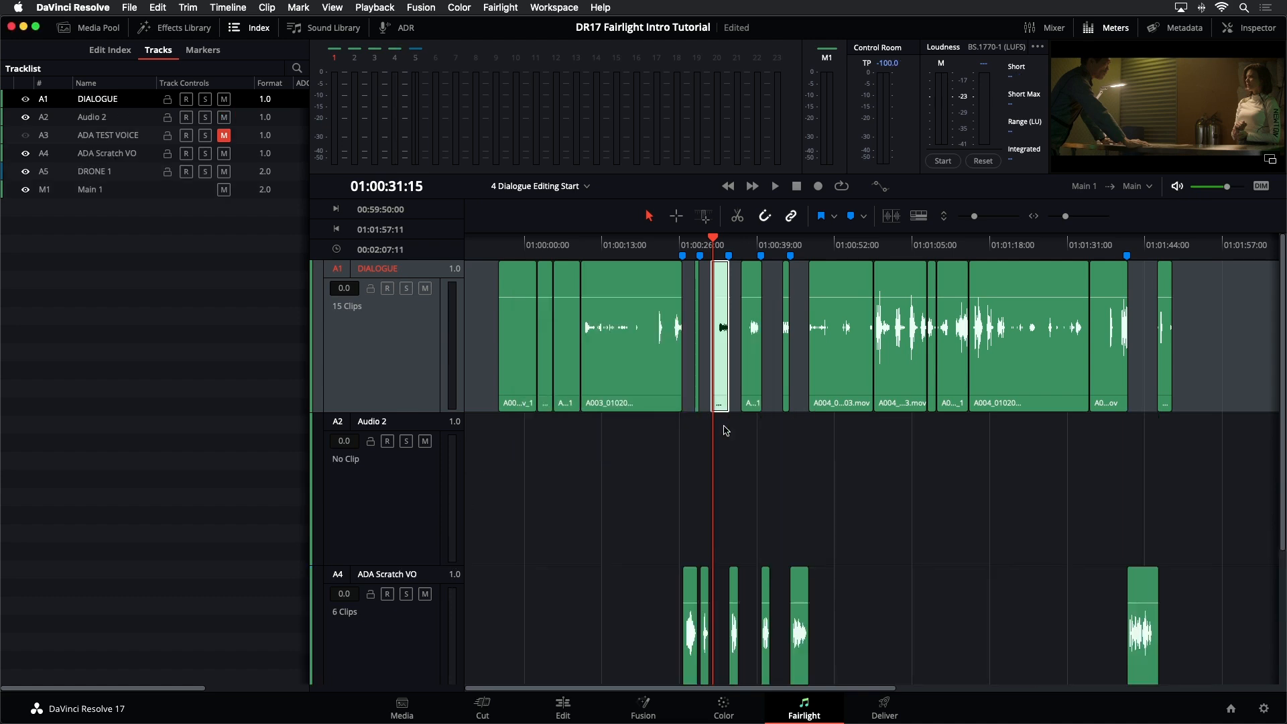
pyautogui.click(618, 455)
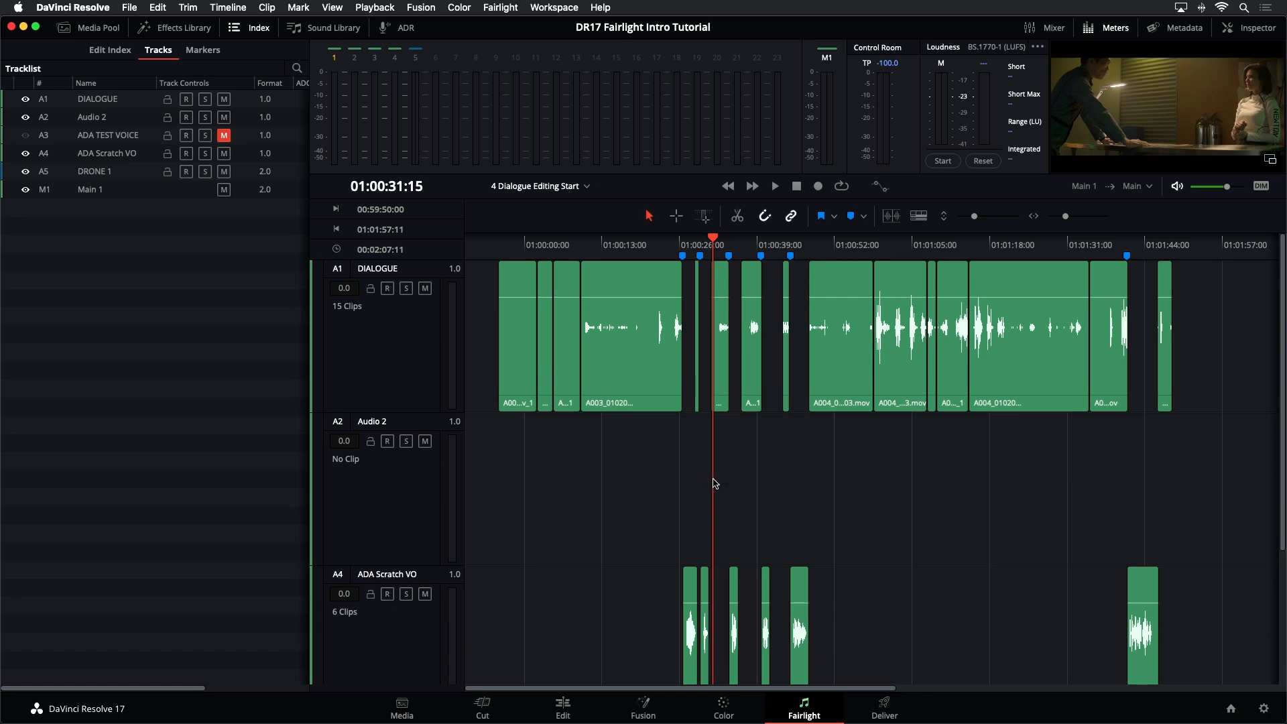
# Step: Rename the DIALOGUE track to EMILIANA
pyautogui.scroll(-3, 711, 482)
pyautogui.scroll(3, 709, 485)
pyautogui.doubleClick(380, 269)
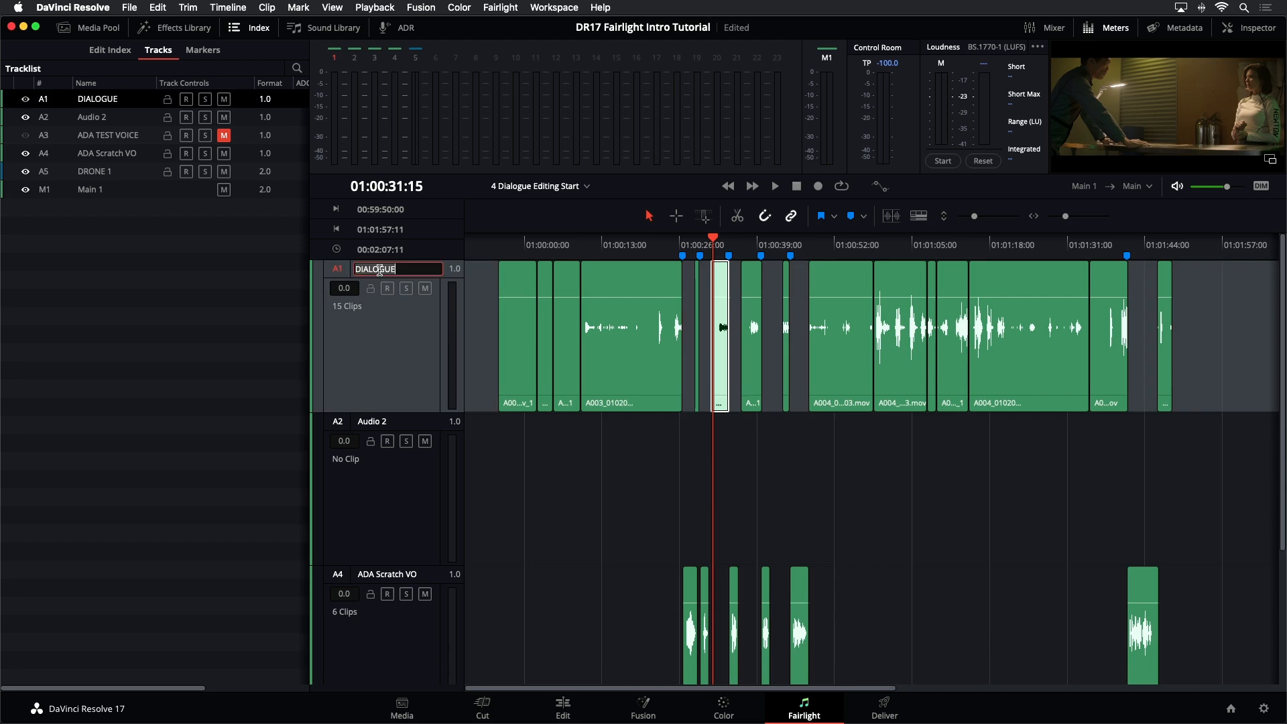
pyautogui.write('EMILIANA')
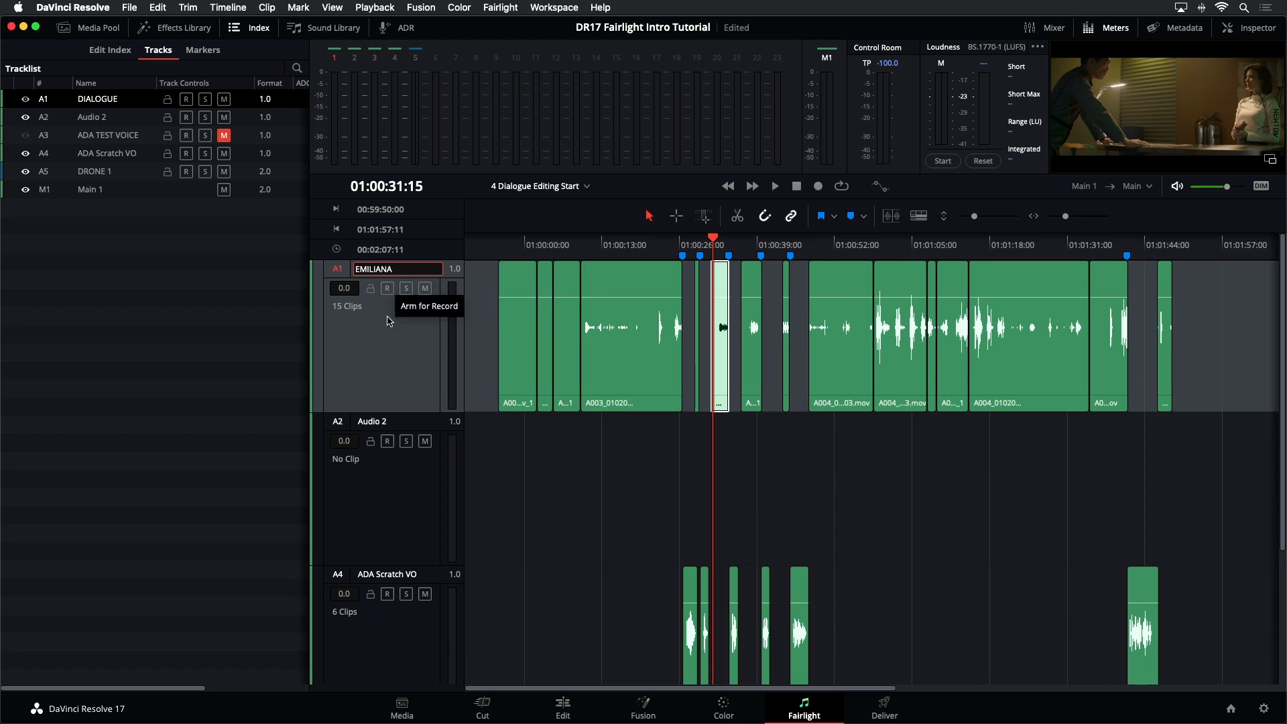
# Step: Rename the empty Audio 2 track to PHILIP, and clear the track selection
pyautogui.click(393, 426)
pyautogui.doubleClick(383, 423)
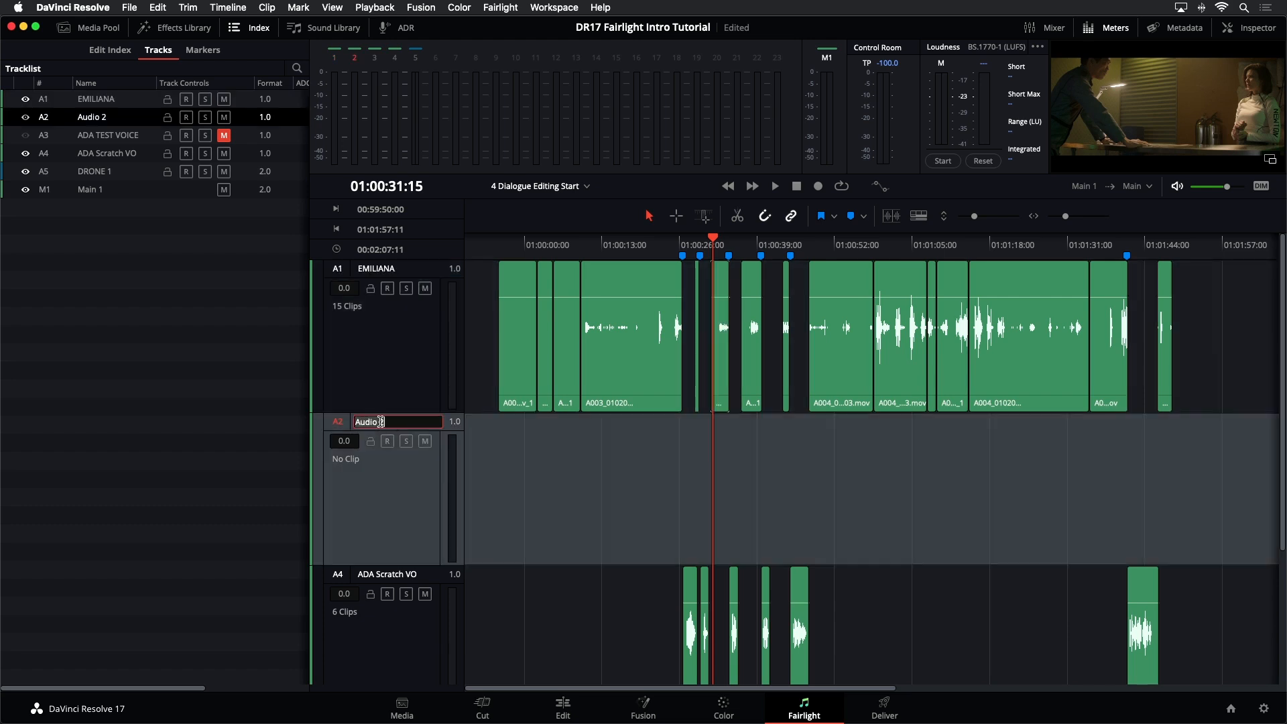
pyautogui.click(404, 391)
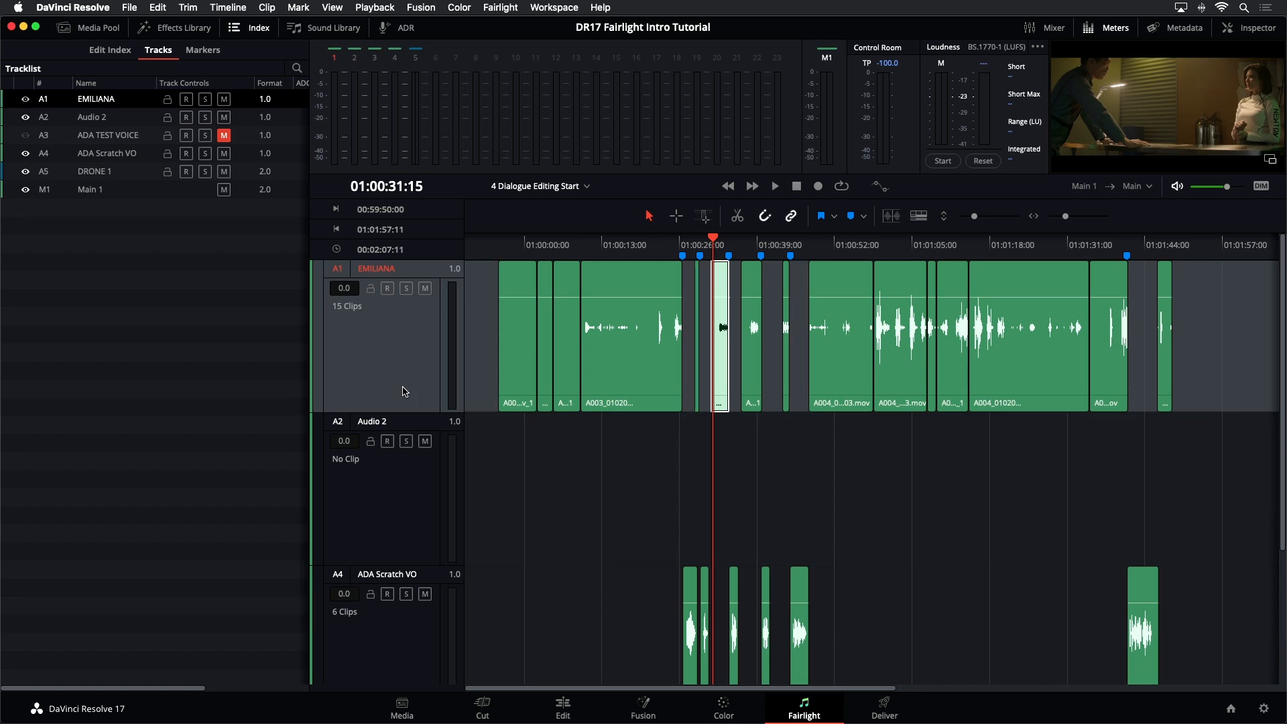
pyautogui.doubleClick(401, 269)
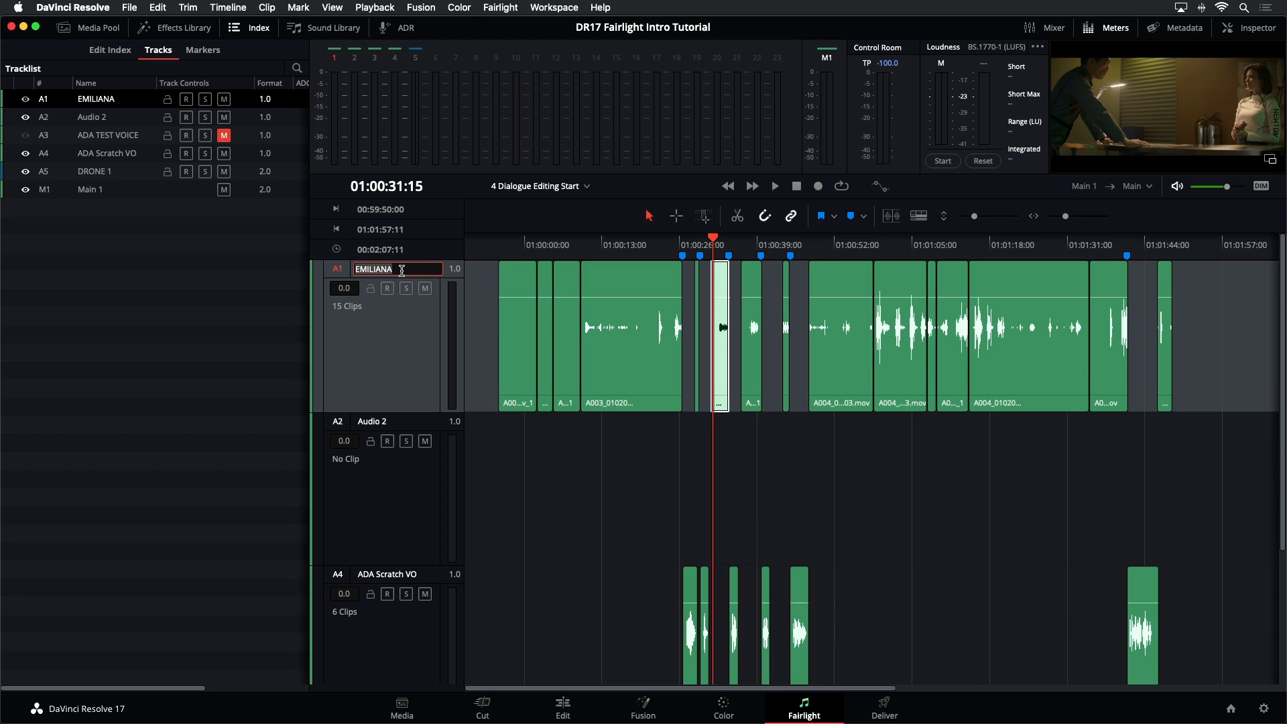
pyautogui.press('Tab')
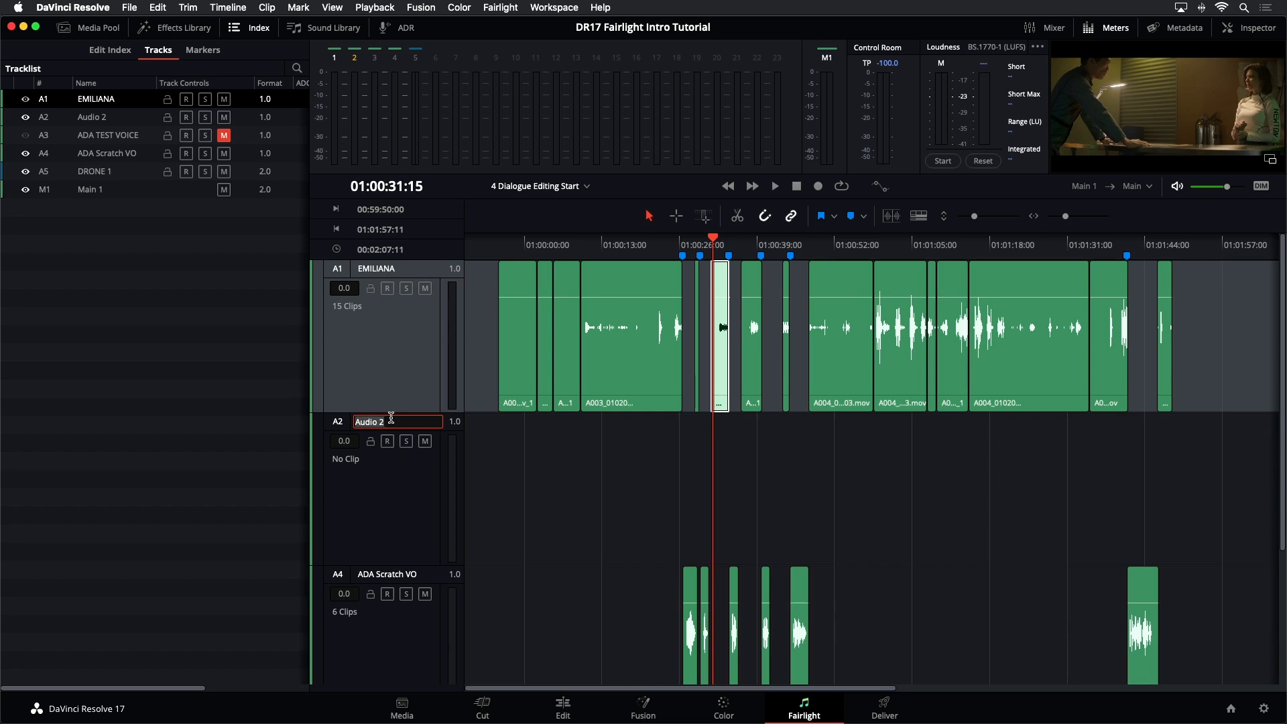
pyautogui.write('PHILIP')
pyautogui.click(405, 514)
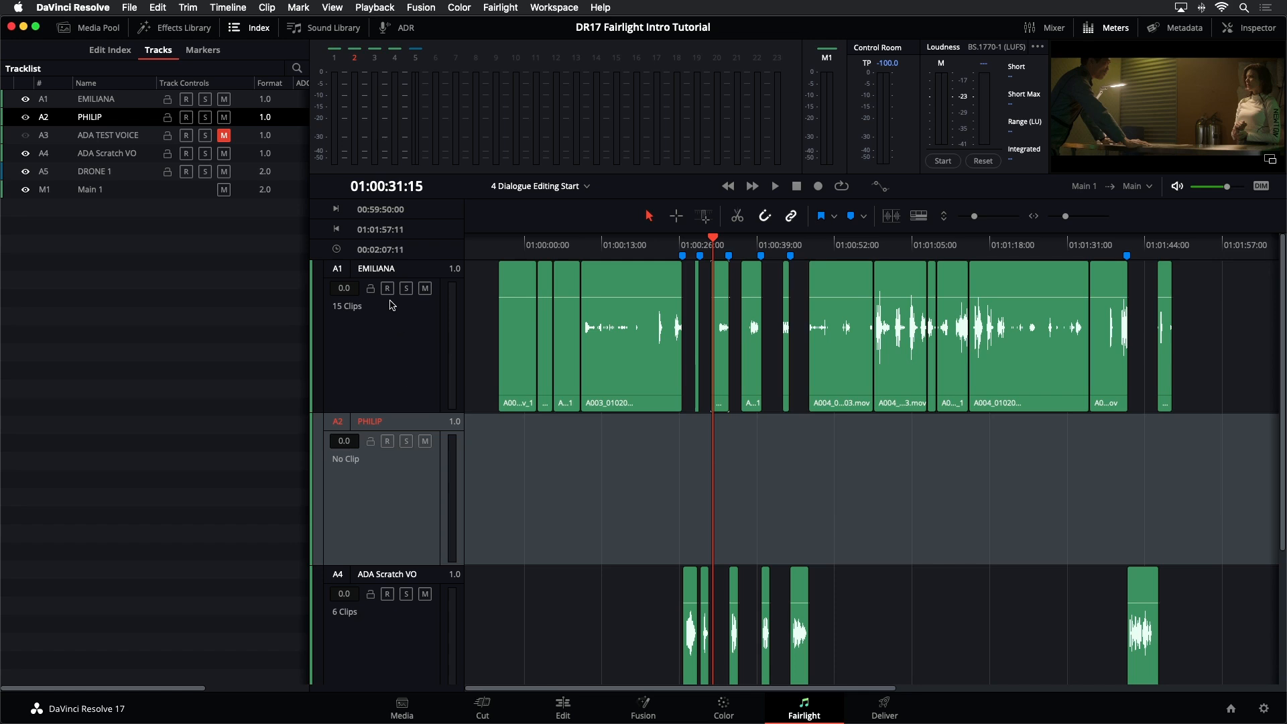
pyautogui.click(642, 478)
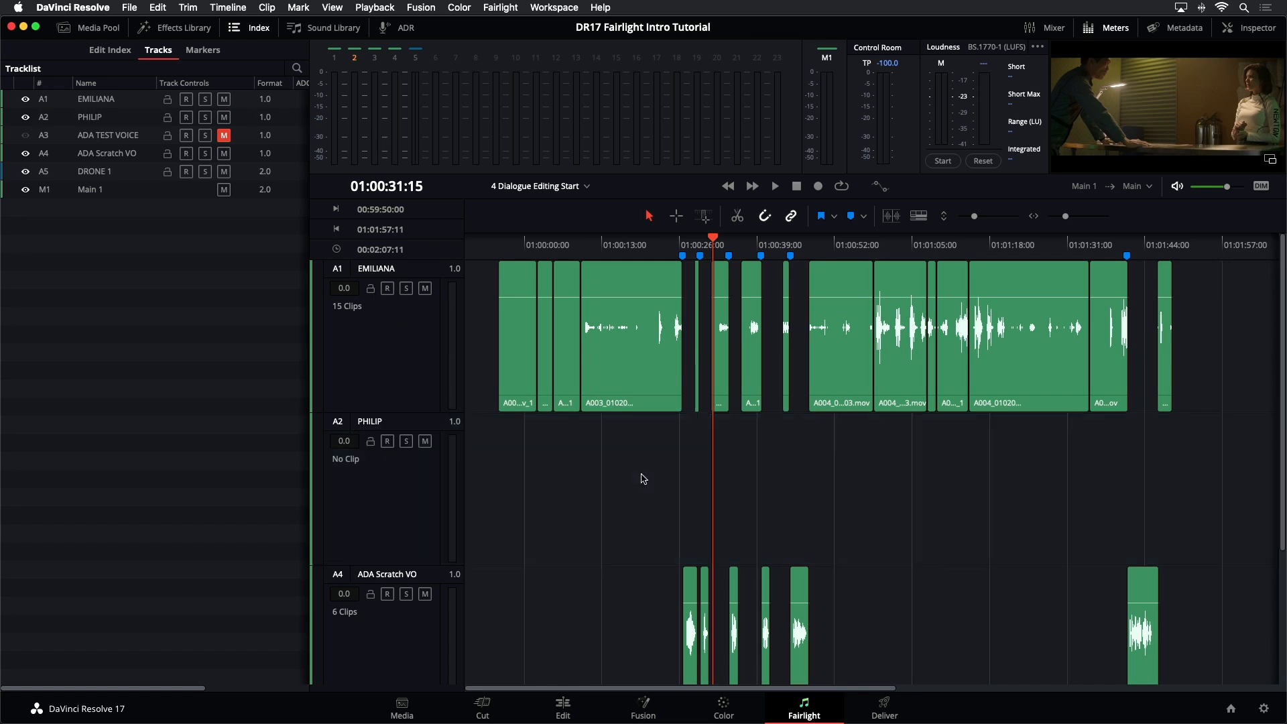
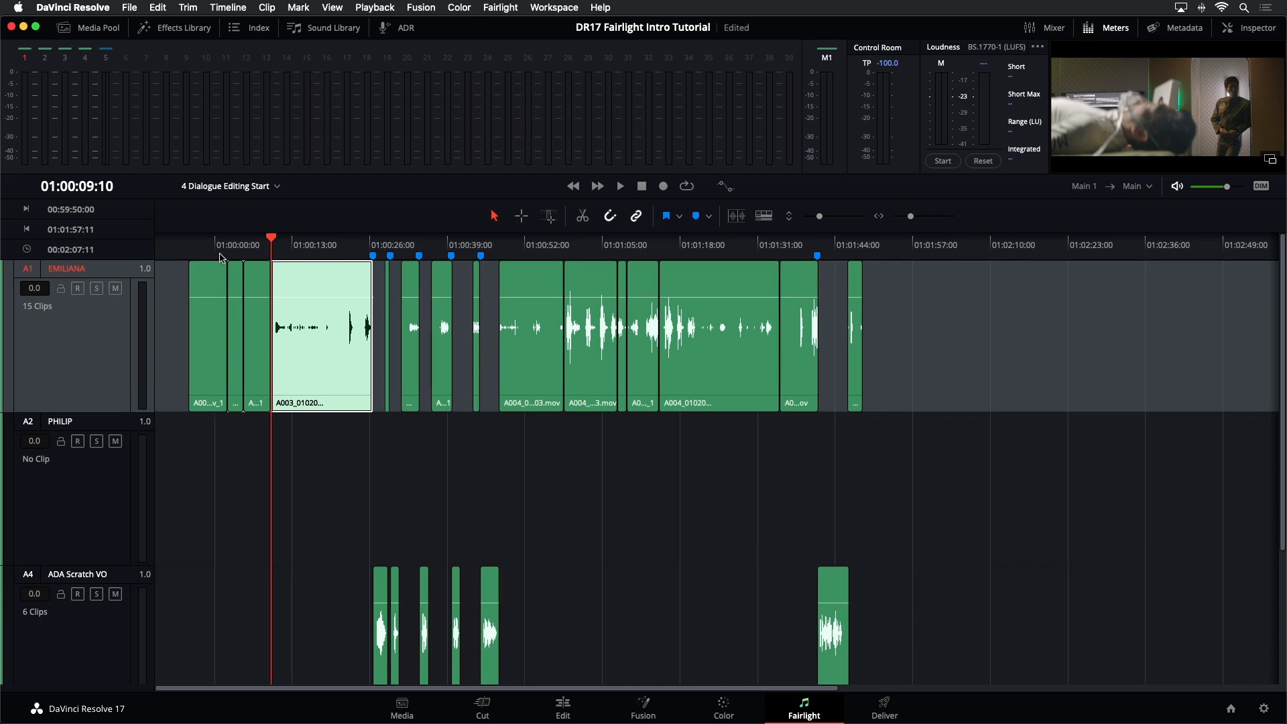
# Step: Play the EMILIANA track from its first clip and stop on the second clip at 01:00:02:14, leaving that clip selected
pyautogui.press('Up')
pyautogui.press('Up')
pyautogui.press('Up')
pyautogui.press('Up')
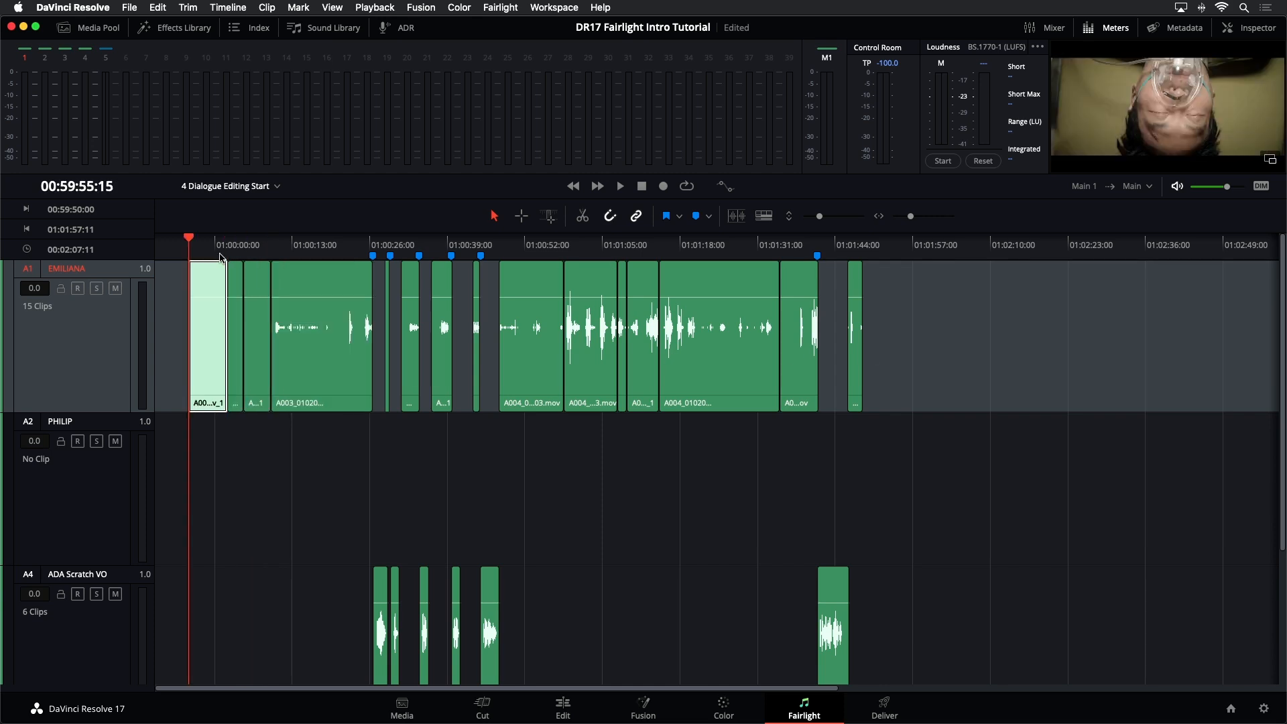
pyautogui.press('space')
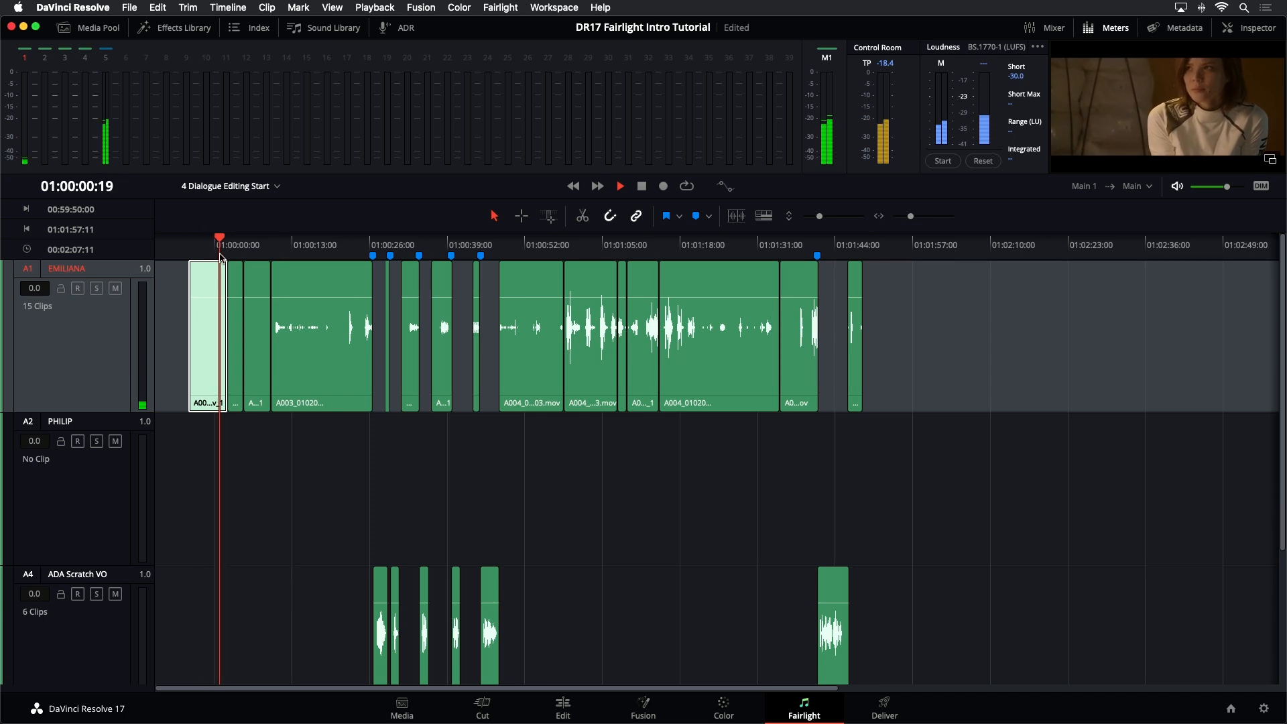
pyautogui.press('space')
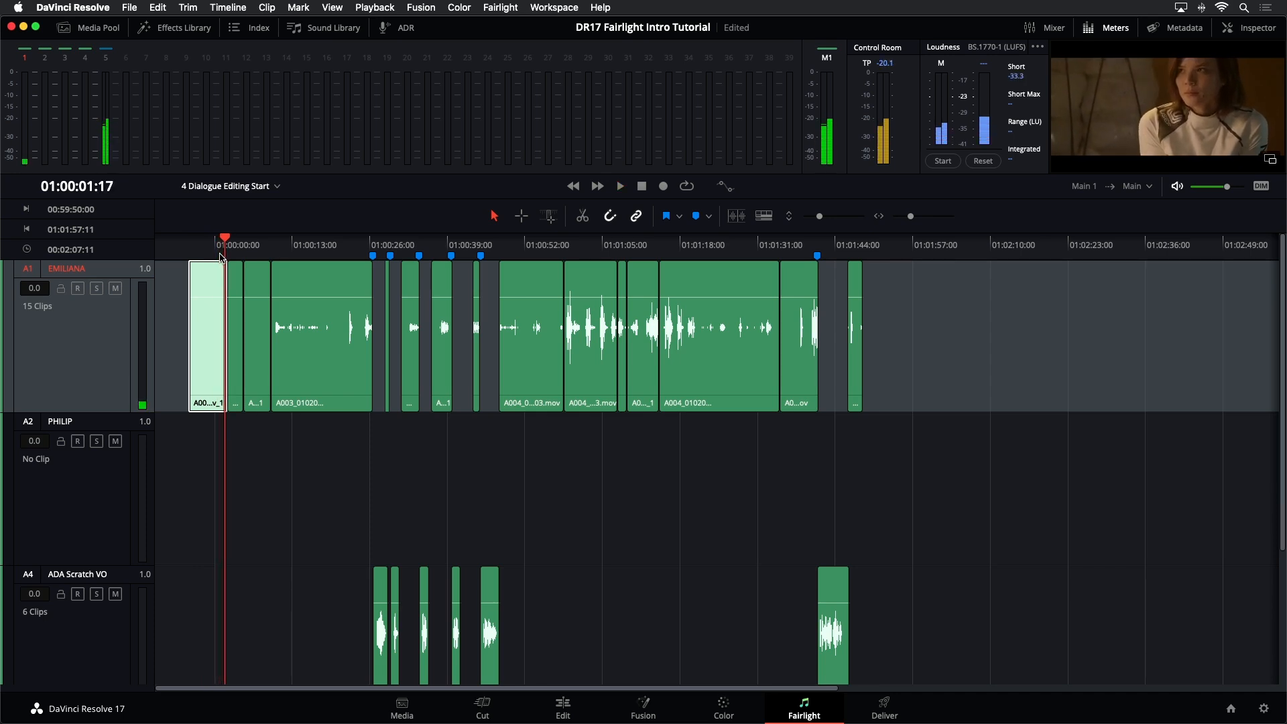
pyautogui.press('space')
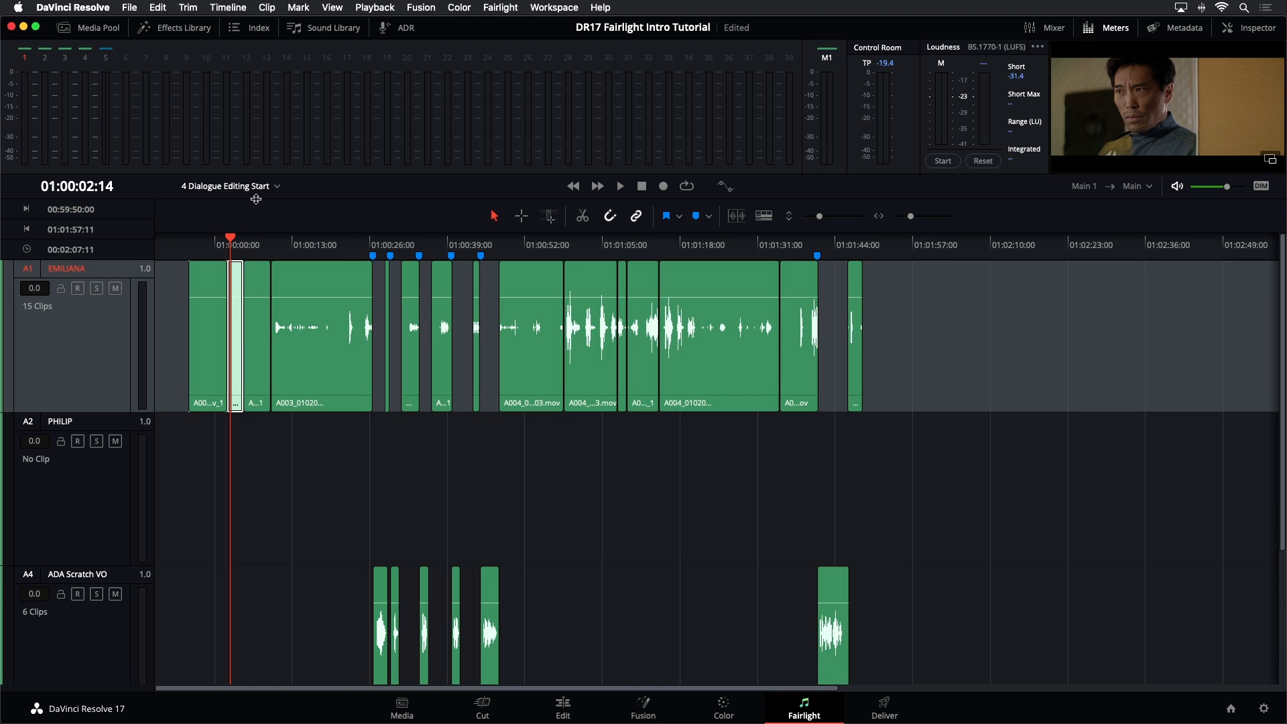
# Step: Look up the commands for moving the audio track destination up and down
pyautogui.click(248, 7)
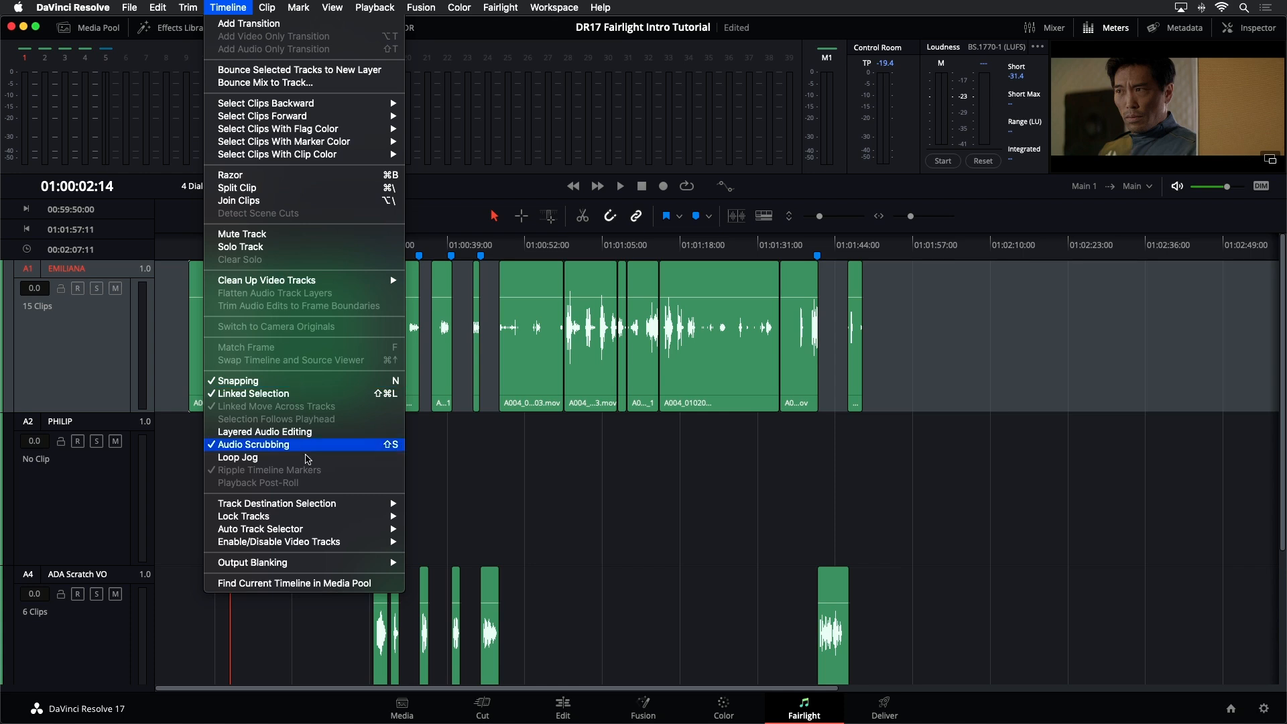
pyautogui.moveTo(340, 512)
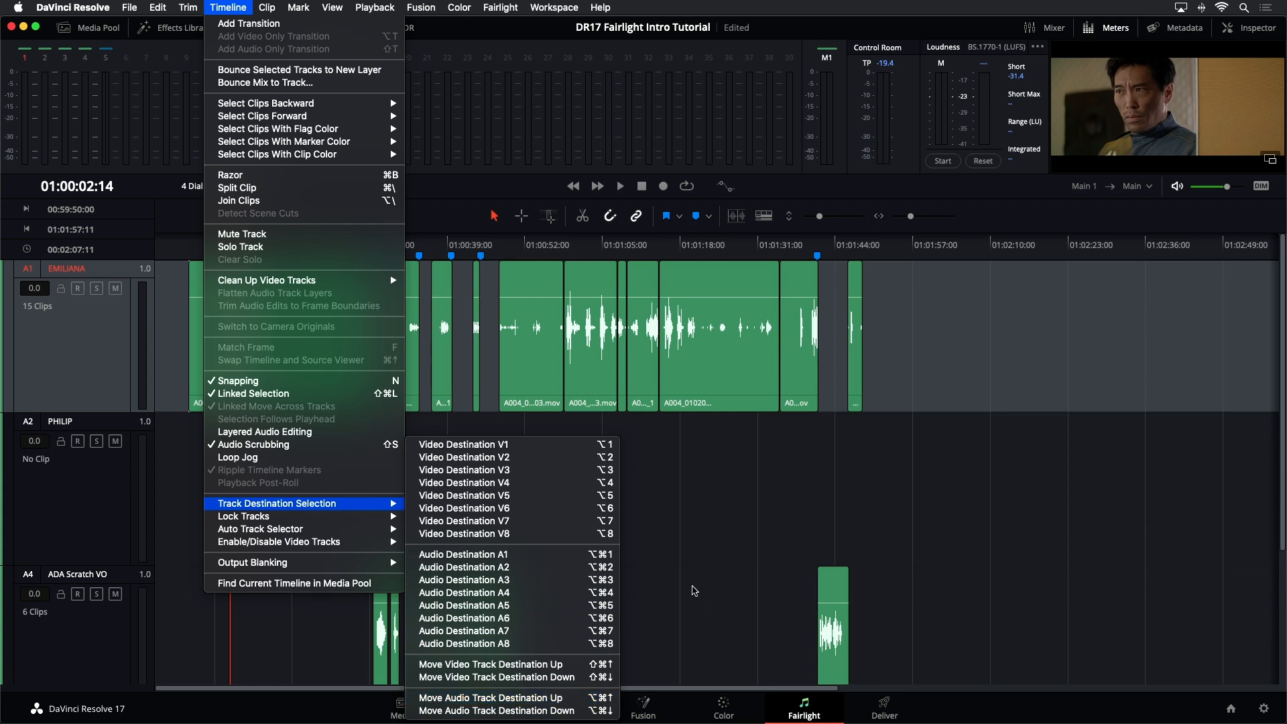
pyautogui.click(693, 590)
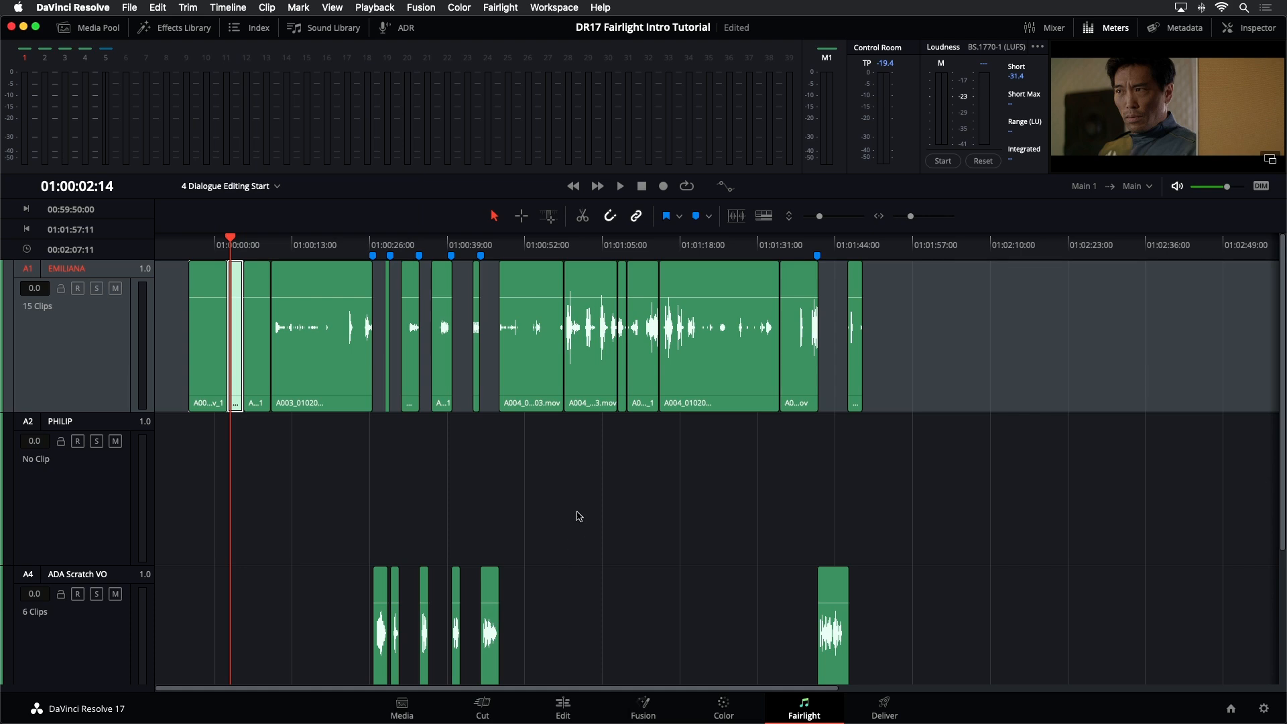
# Step: Step the track selection down to ADA Scratch VO and back up to the EMILIANA track
pyautogui.press('alt+super+Down')
pyautogui.press('alt+super+Up')
pyautogui.press('alt+super+Down')
pyautogui.press('alt+super+Down')
pyautogui.press('alt+super+Up')
pyautogui.press('alt+super+Up')
pyautogui.press('alt+super+Down')
pyautogui.press('alt+super+Down')
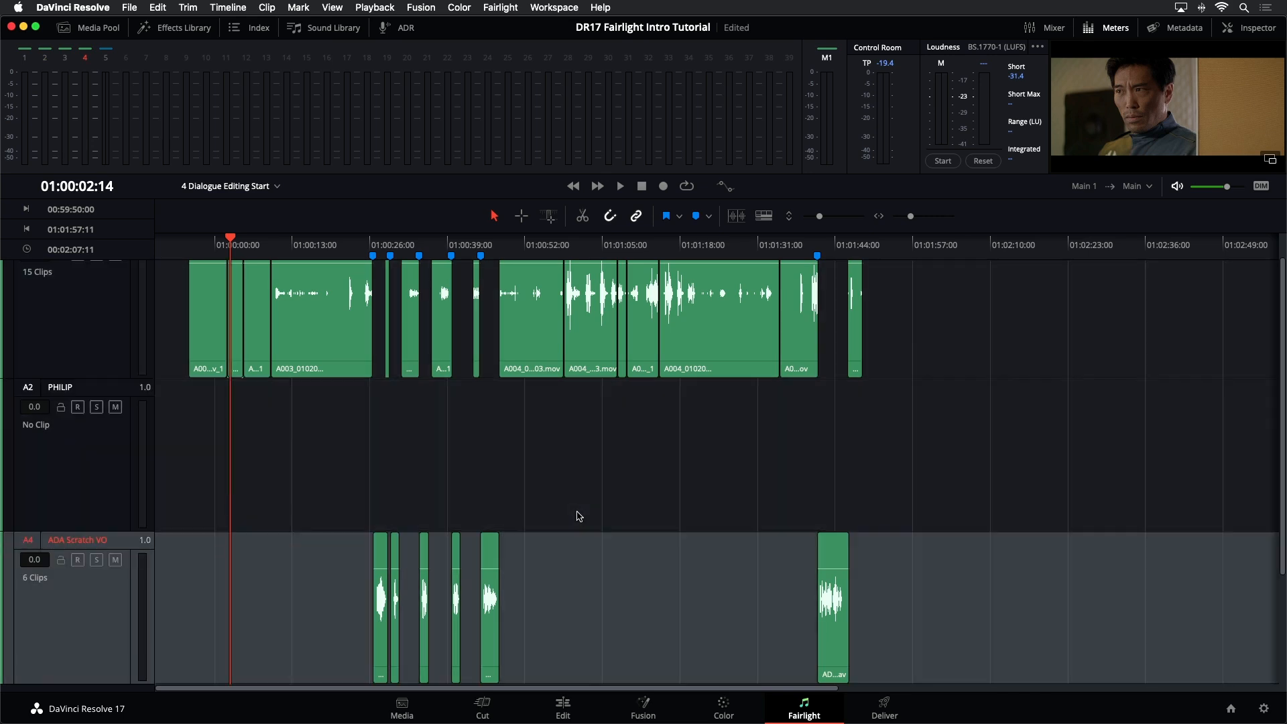
pyautogui.press('alt+super+Up')
pyautogui.press('alt+super+Up')
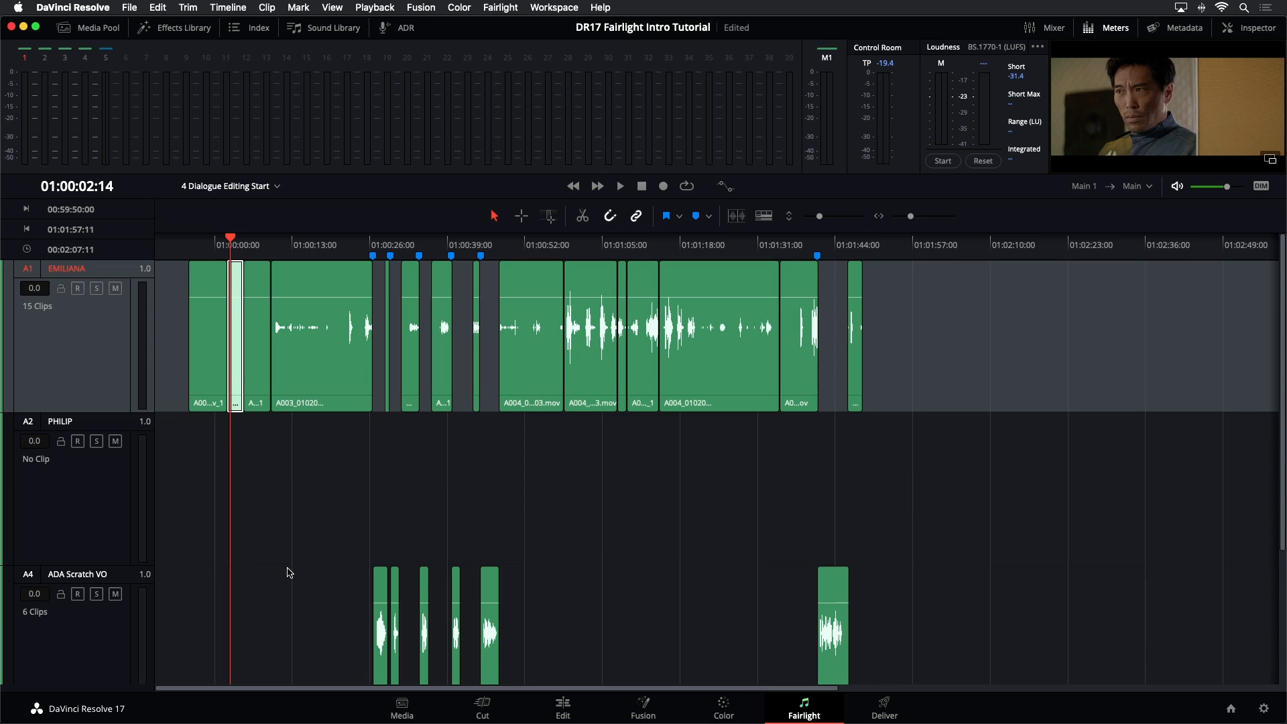
# Step: Move the second EMILIANA clip to the PHILIP track at the same timeline position, and save the project
pyautogui.press('BackSpace')
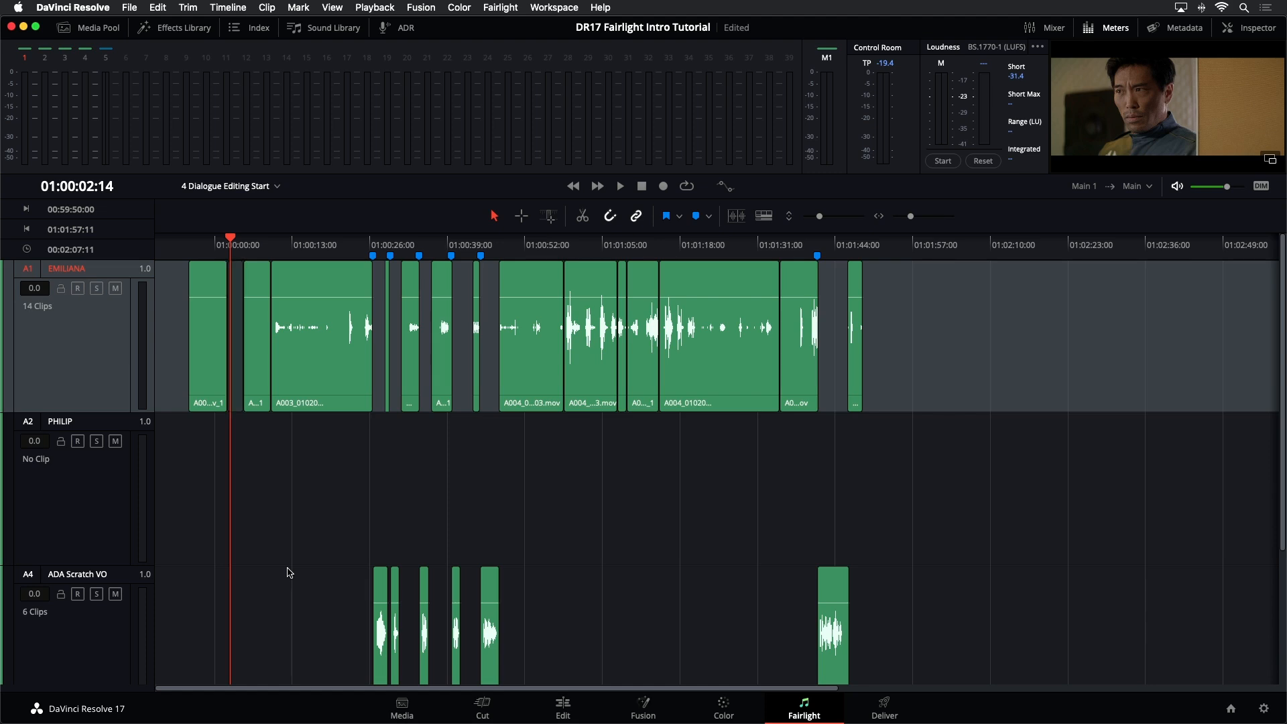
pyautogui.press('super+s')
pyautogui.press('Down')
pyautogui.press('super+v')
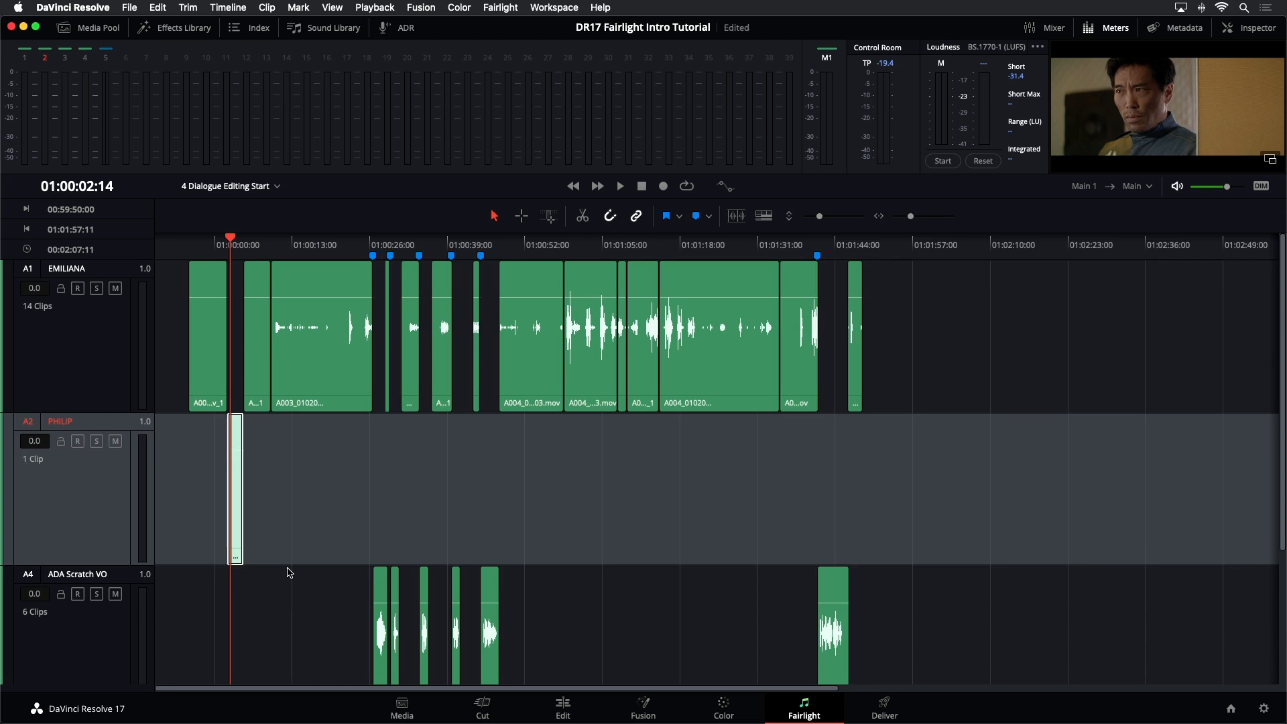
pyautogui.press('super+s')
# Step: Move the EMILIANA clip starting at 01:00:04:18 to the PHILIP track at the same timeline position, and reselect the EMILIANA track
pyautogui.press('Up')
pyautogui.press('super+Right')
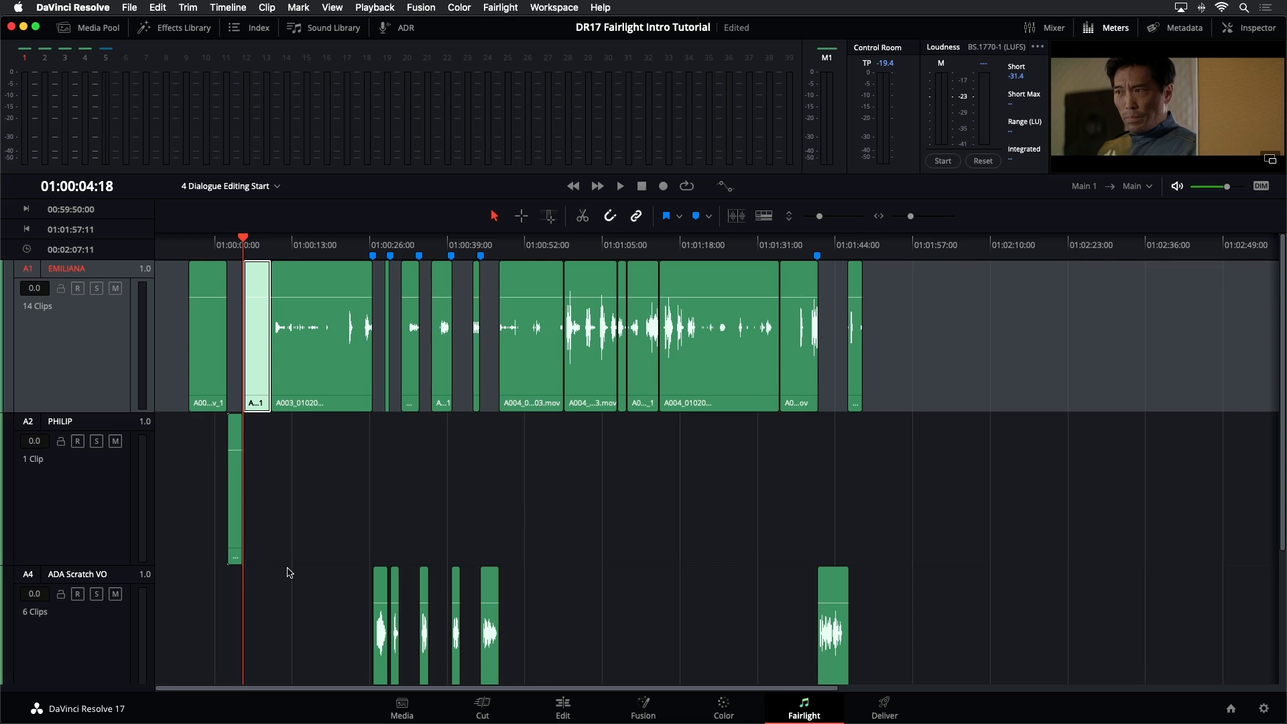
pyautogui.press('space')
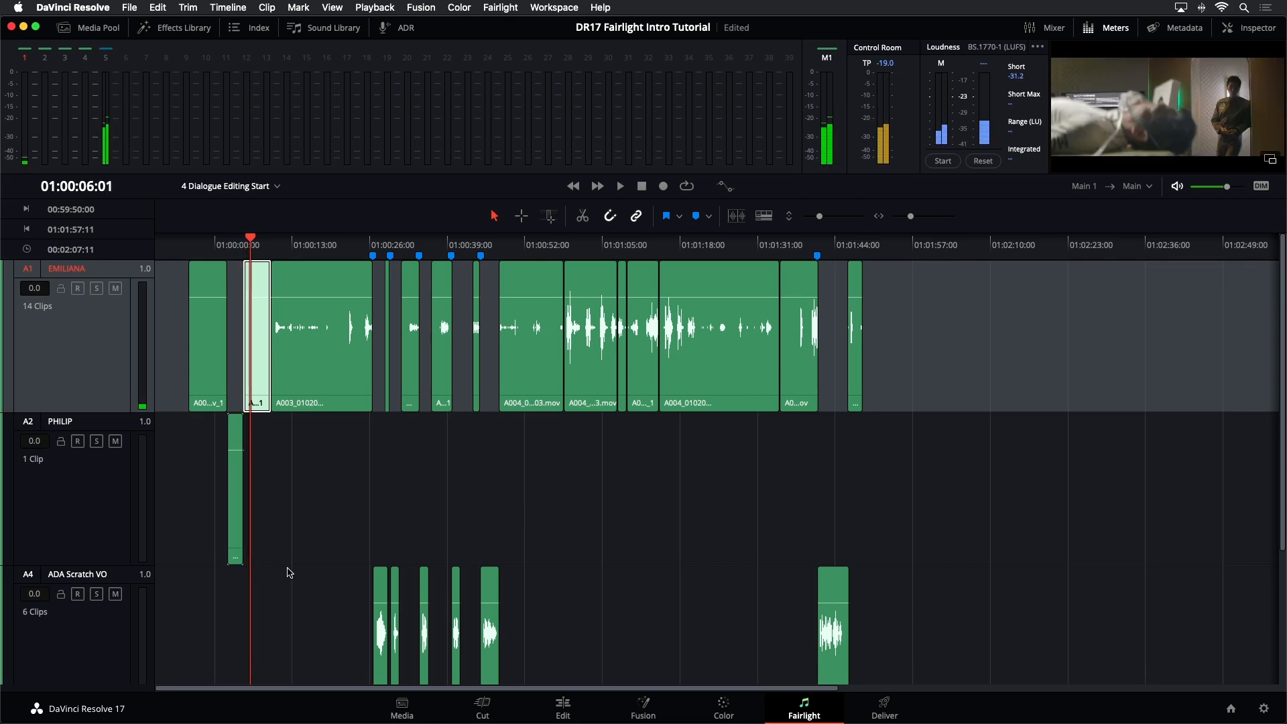
pyautogui.press('BackSpace')
pyautogui.press('Down')
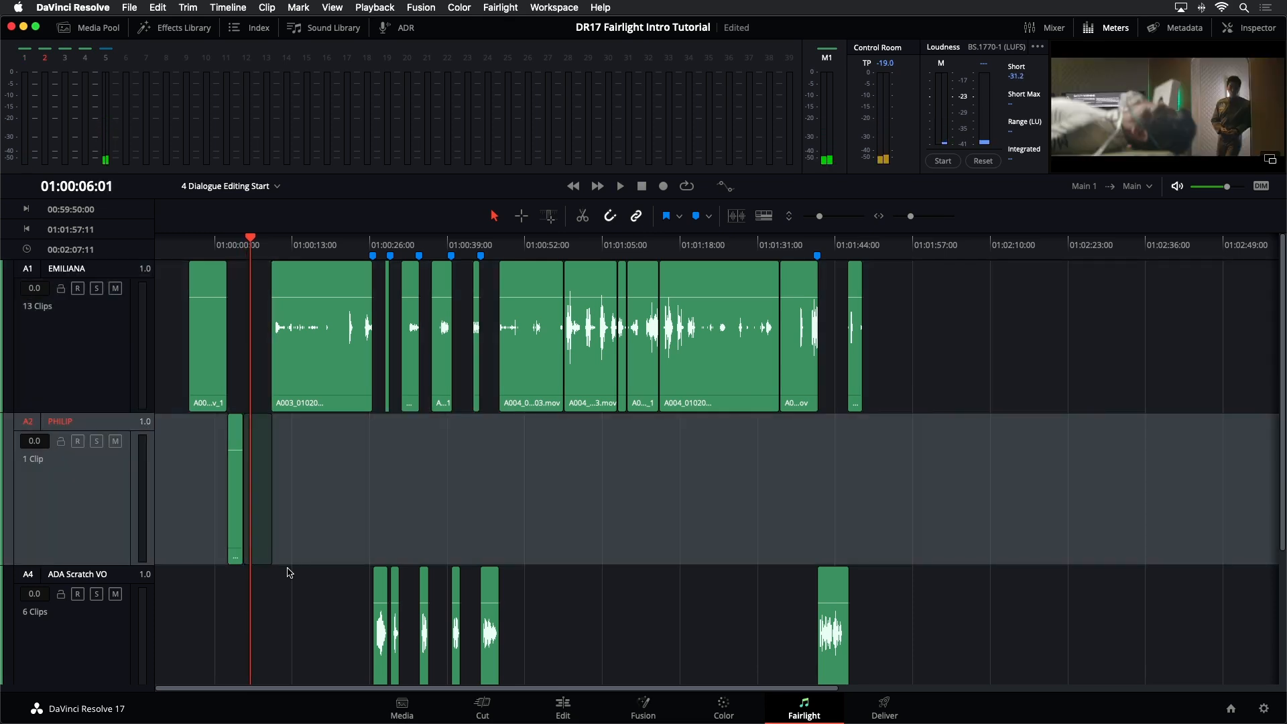
pyautogui.press('super+v')
pyautogui.press('super+7')
pyautogui.press('Up')
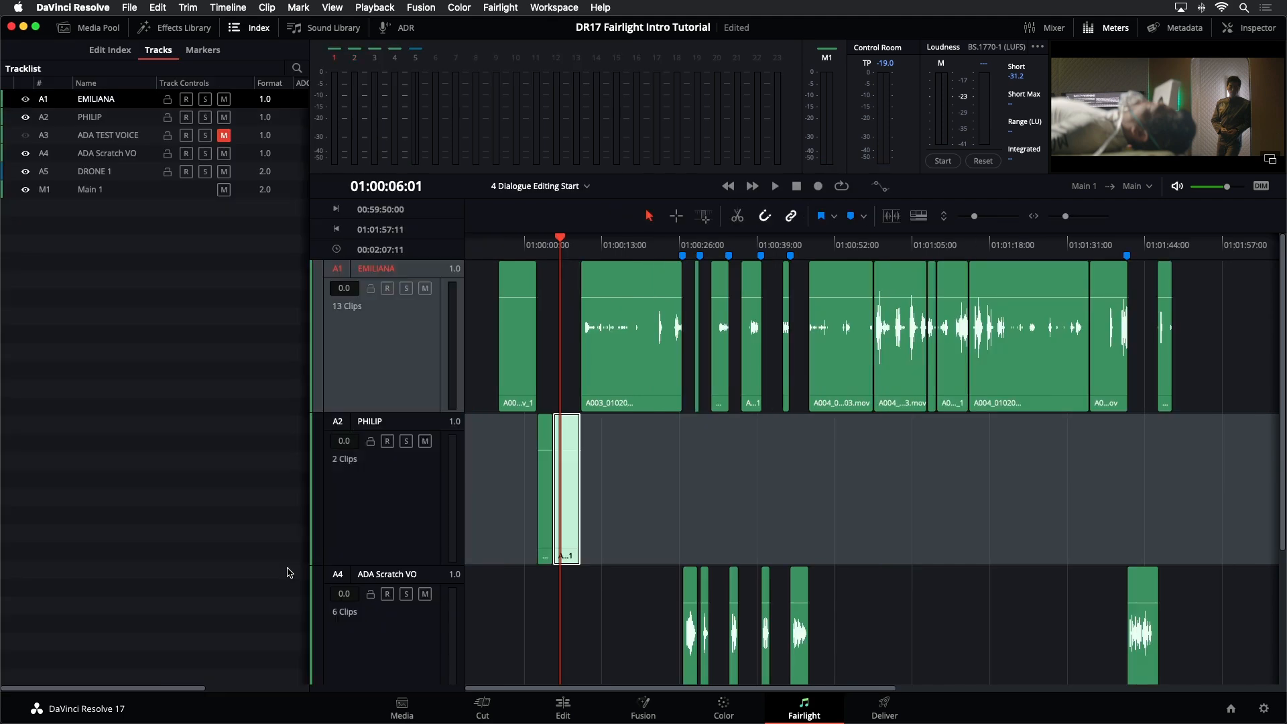
pyautogui.click(244, 25)
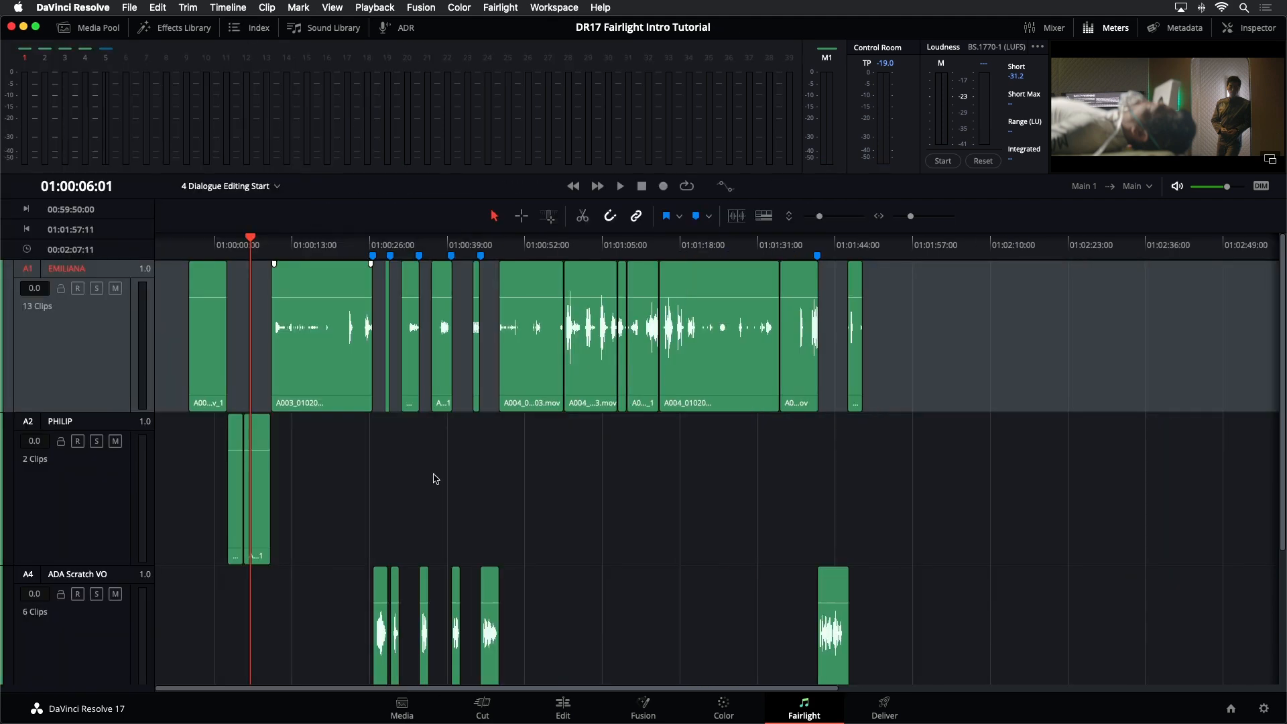
# Step: Select the EMILIANA clip starting at 01:00:09:10, and play it to hear which character speaks
pyautogui.press('Right')
pyautogui.press('Right')
pyautogui.press('Left')
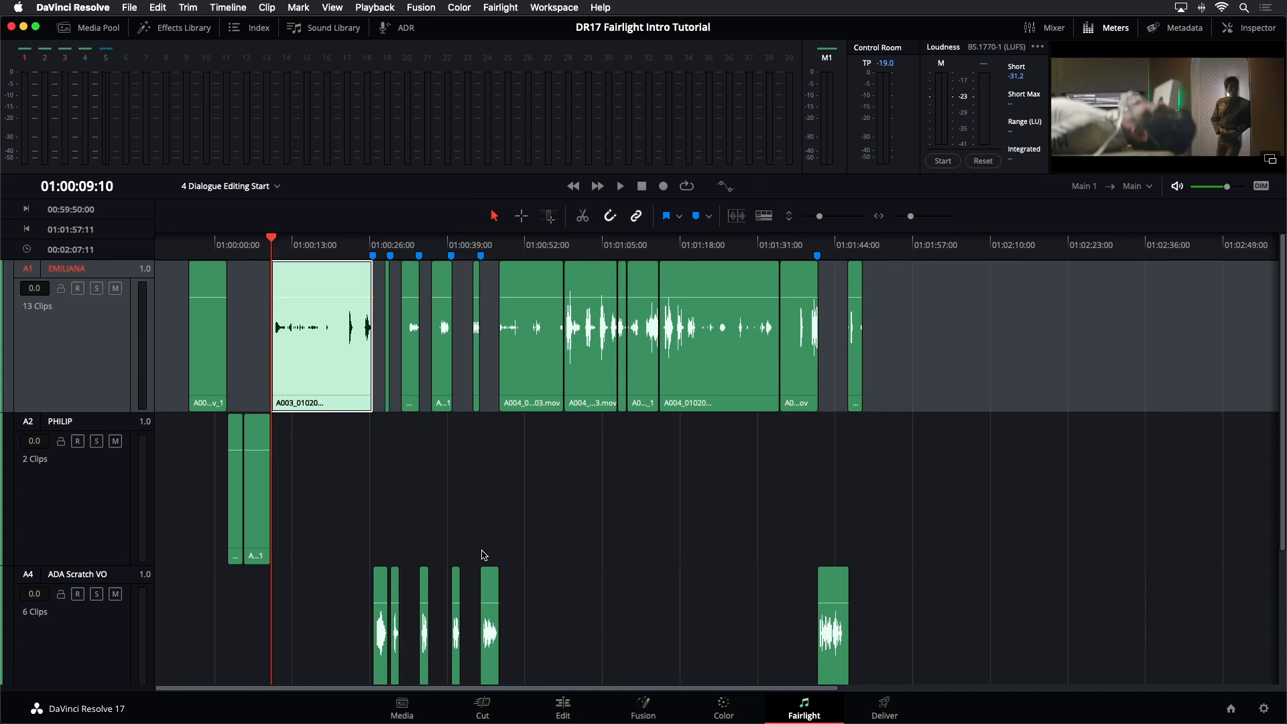
pyautogui.press('space')
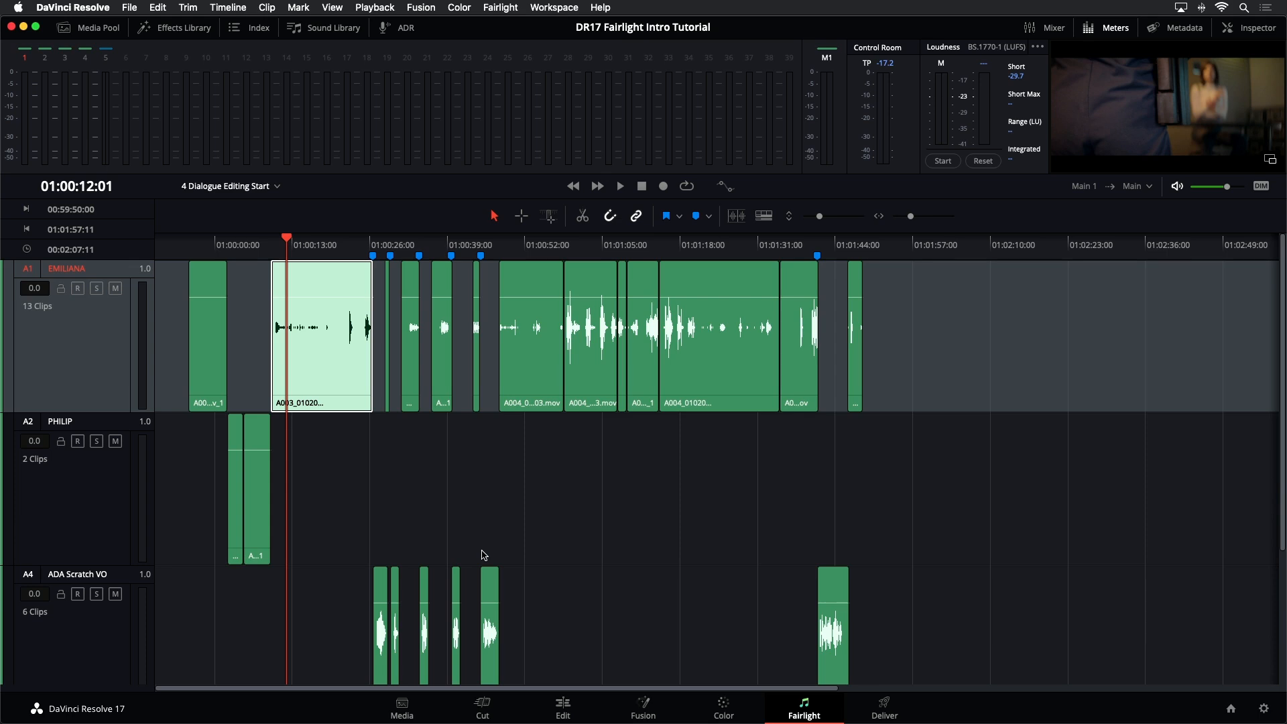
pyautogui.press('space')
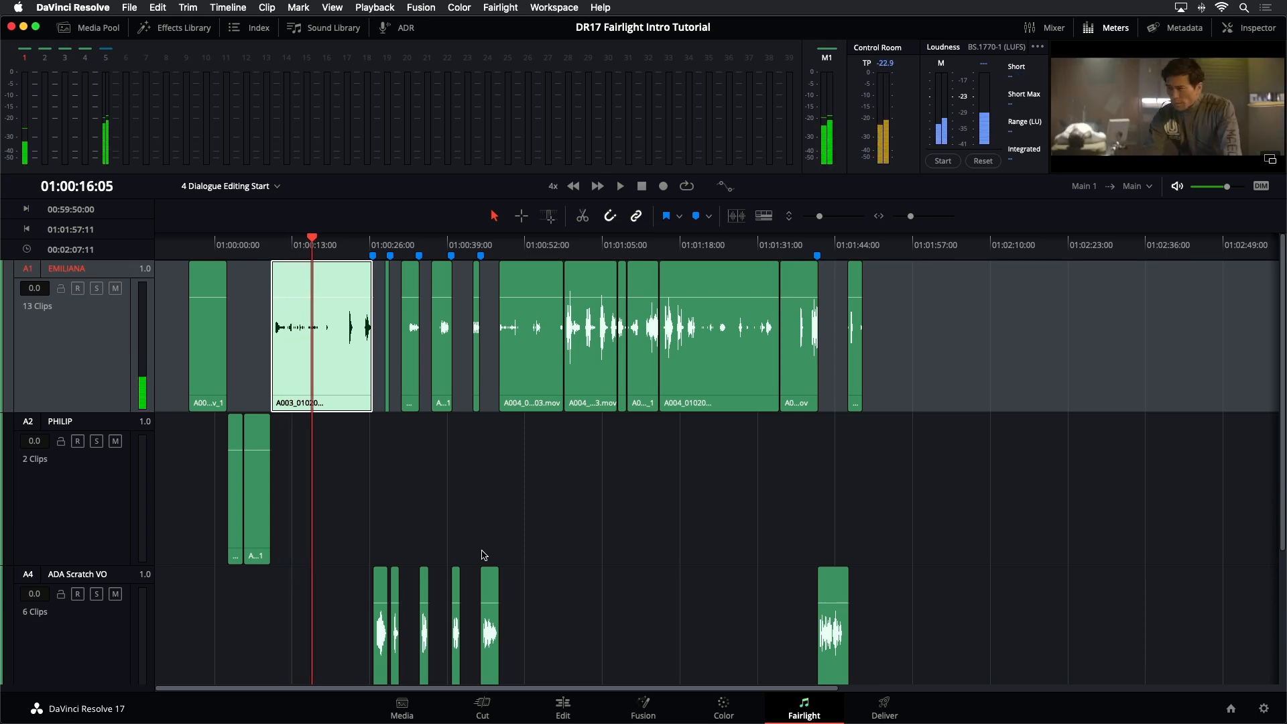
# Step: Jog and scrub back and forth within the long EMILIANA clip to place the playhead at 01:00:14:05 between dialogue lines
pyautogui.hscroll(-5, 484, 555)
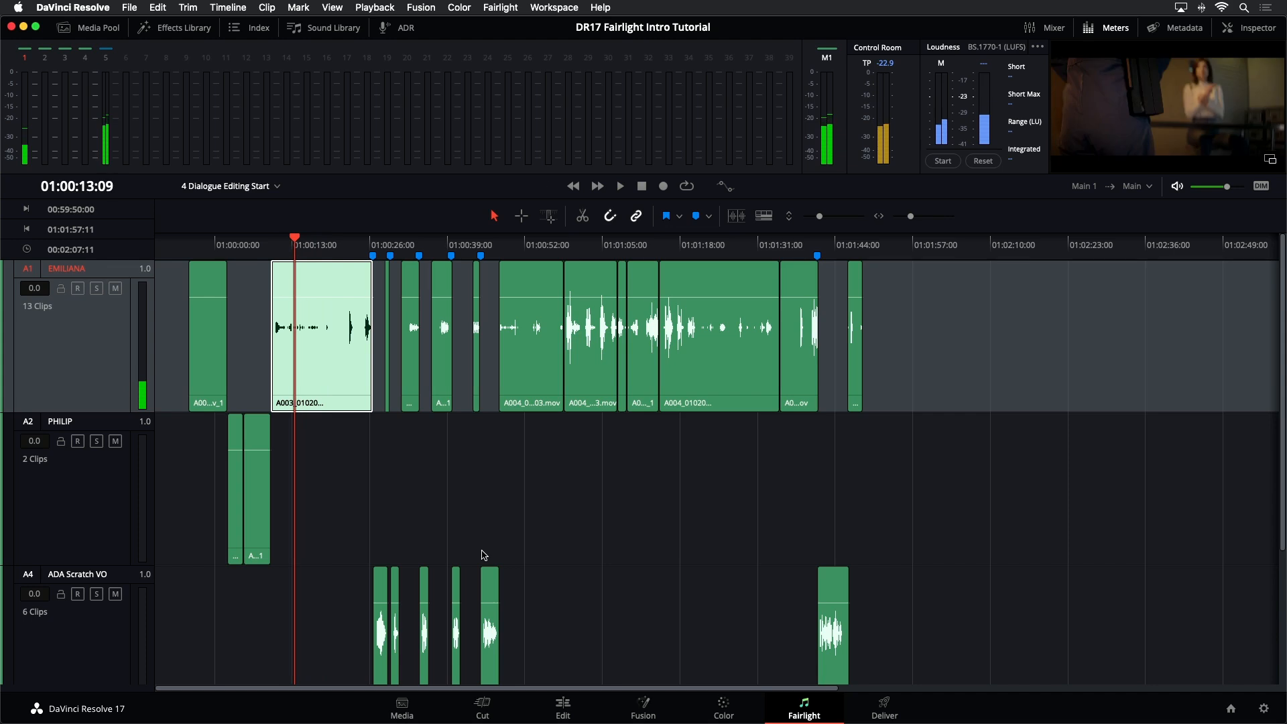
pyautogui.hscroll(-2, 483, 555)
pyautogui.hscroll(4, 484, 555)
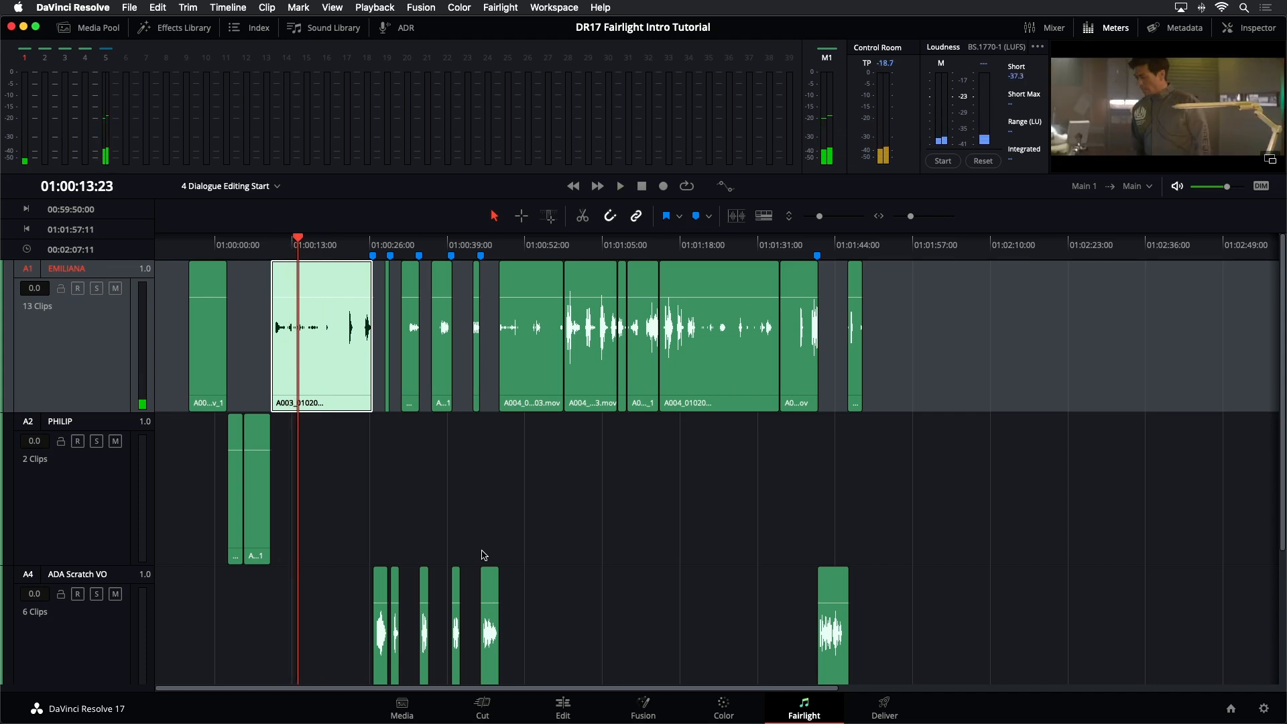
pyautogui.hotkey('k', 'l')
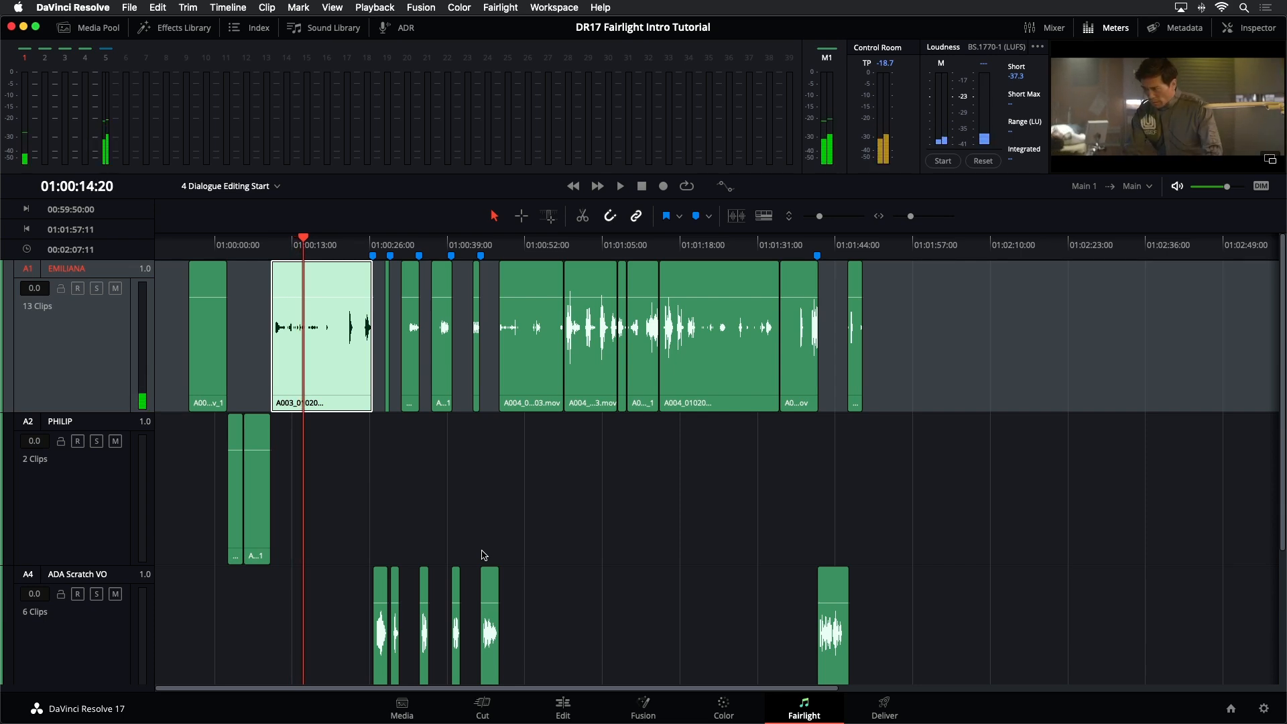
pyautogui.hotkey('k', 'j')
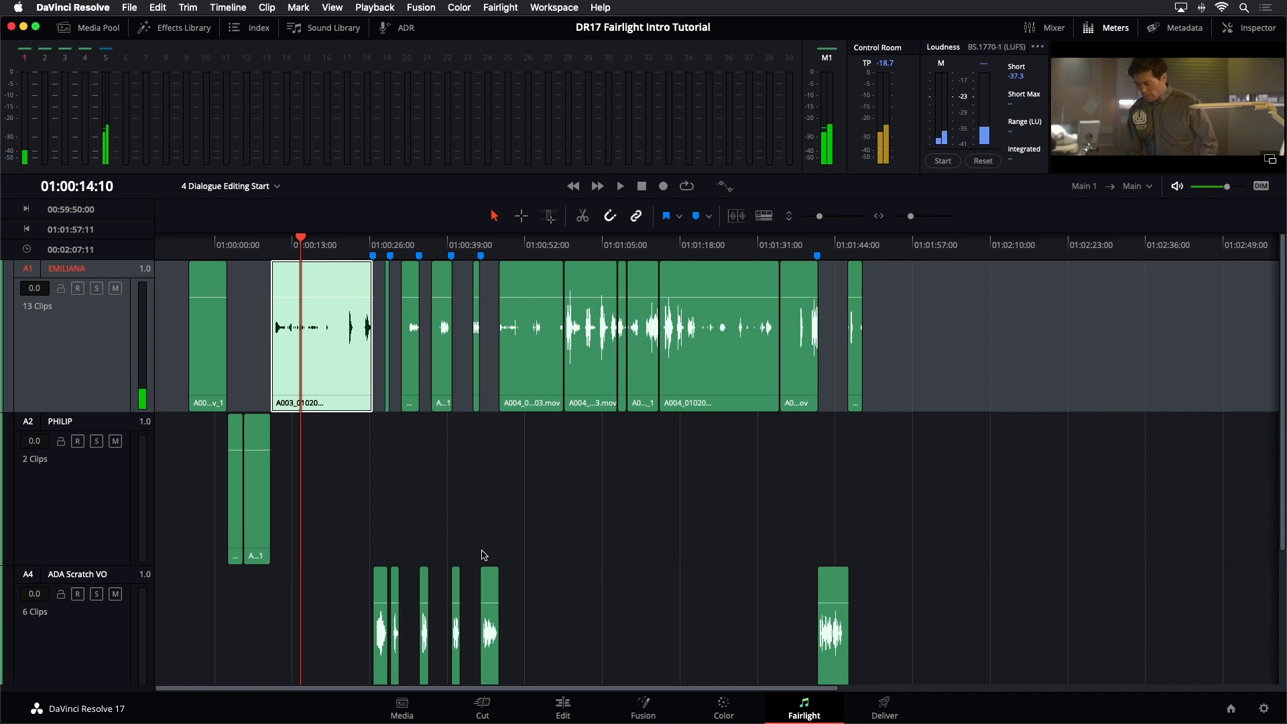
pyautogui.hotkey('k', 'l')
pyautogui.hotkey('k', 'l')
pyautogui.hotkey('k', 'l')
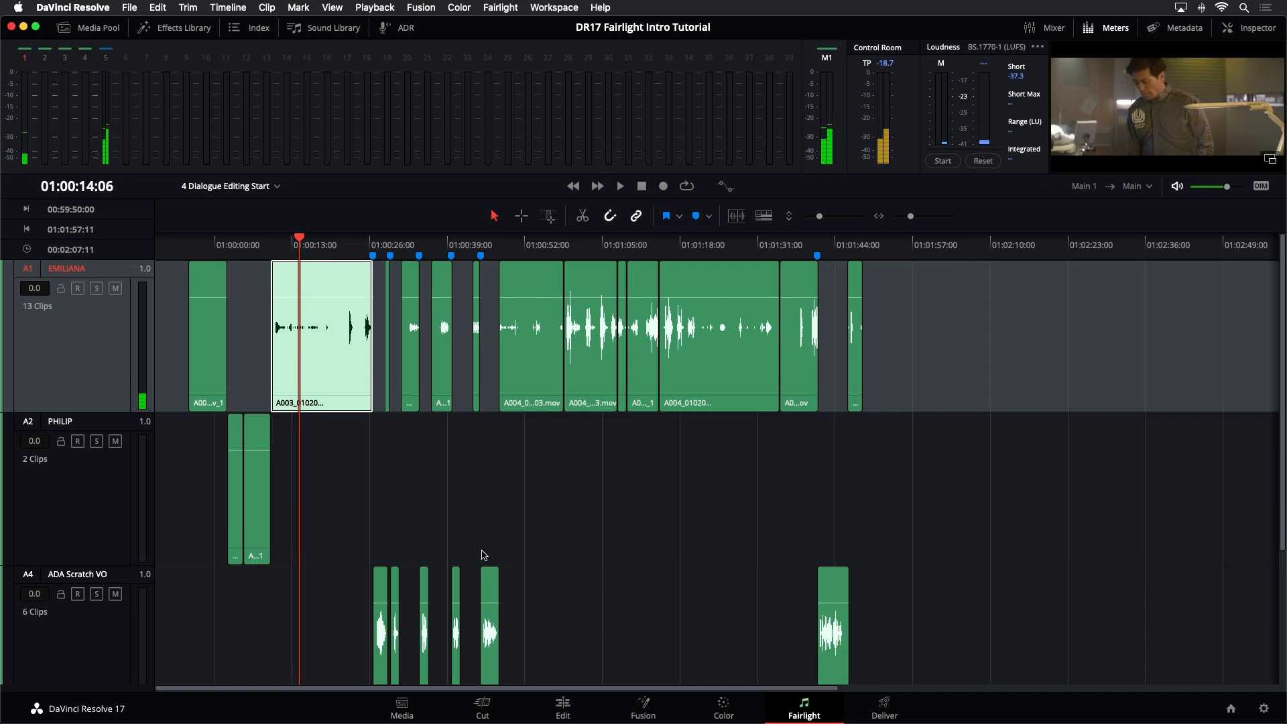
pyautogui.hotkey('k', 'j')
pyautogui.hotkey('k', 'j')
pyautogui.hotkey('k', 'l')
pyautogui.hotkey('k', 'l')
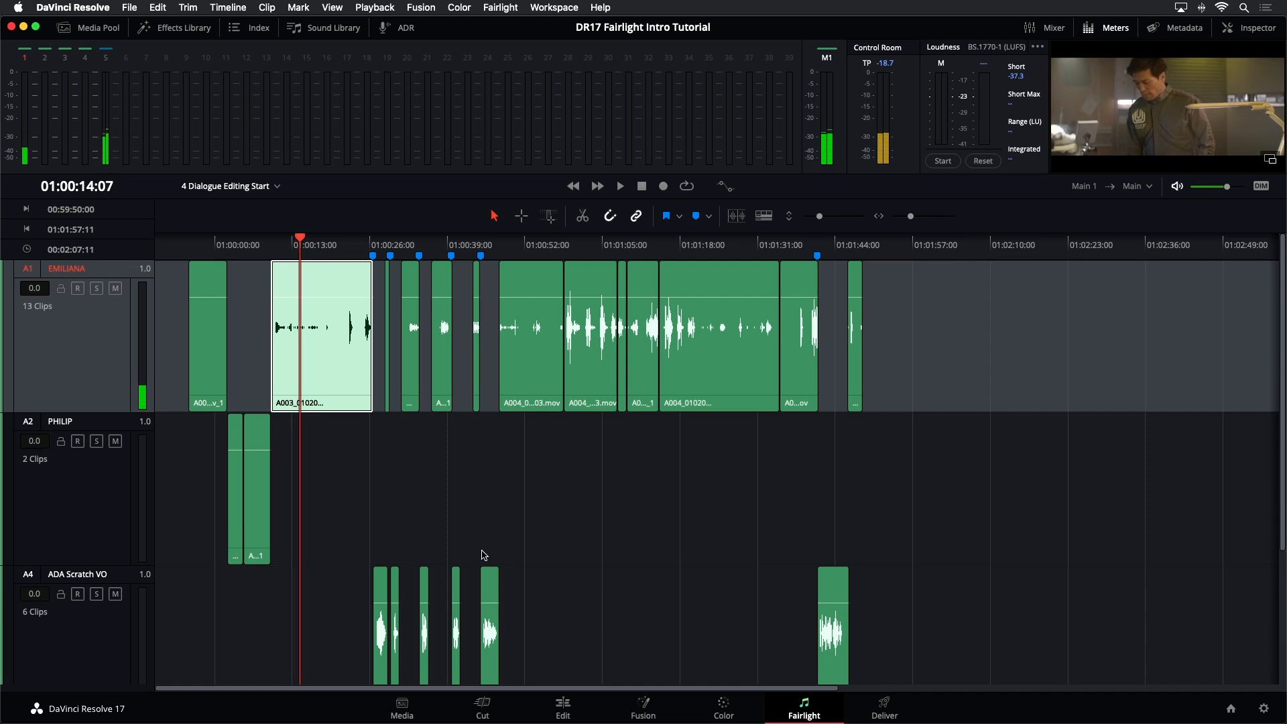
pyautogui.hotkey('k', 'j')
pyautogui.hotkey('k', 'j')
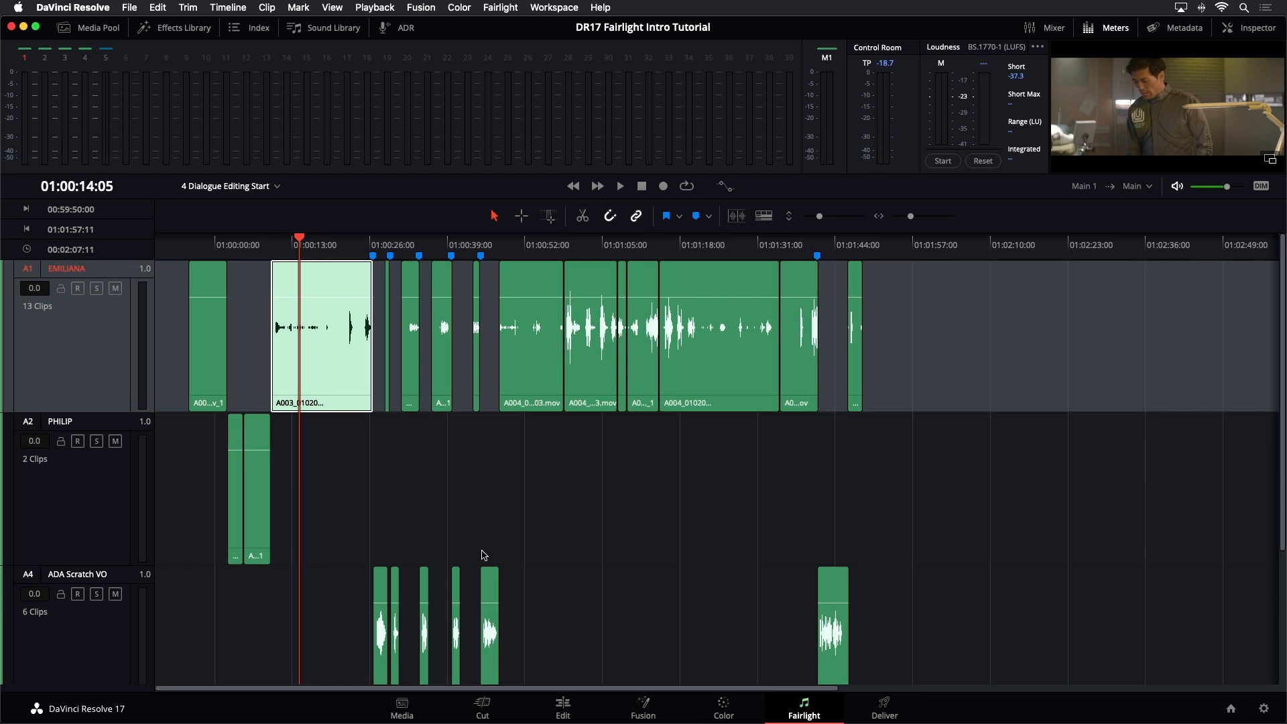
# Step: Play on through the EMILIANA clip starting at 01:00:09:10, and move it to the PHILIP track at the same timeline position
pyautogui.press('space')
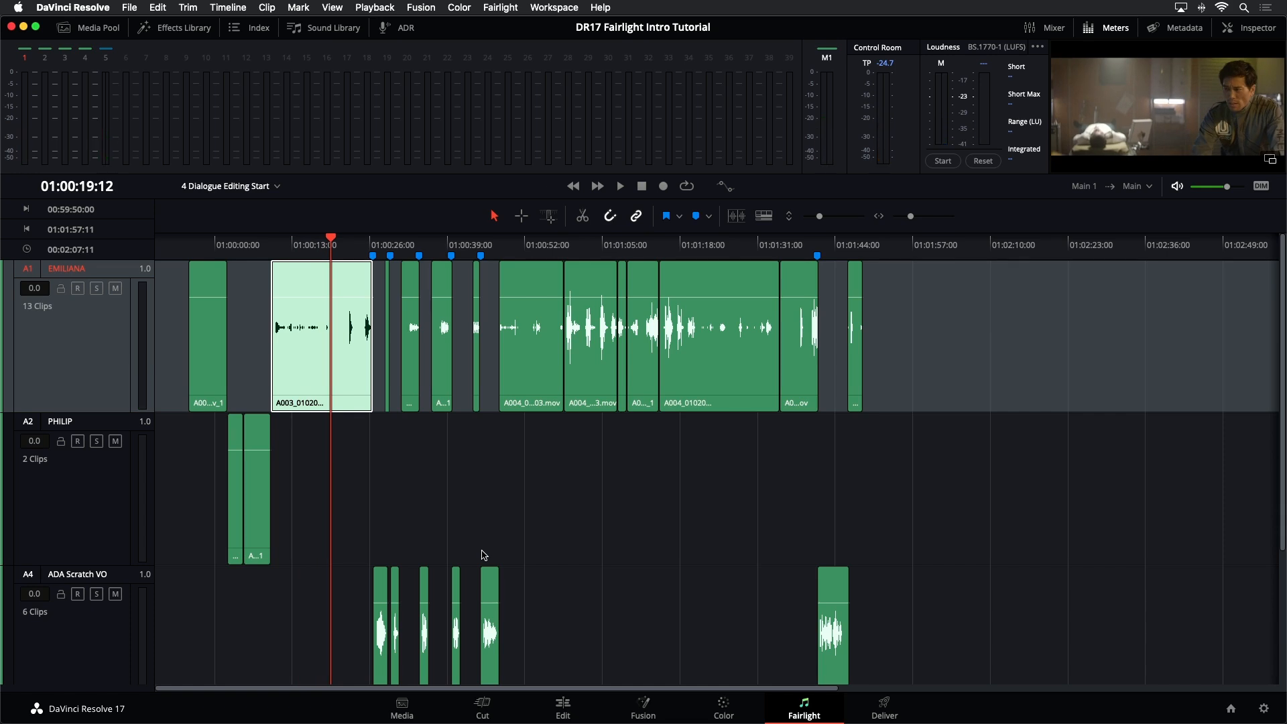
pyautogui.press('Delete')
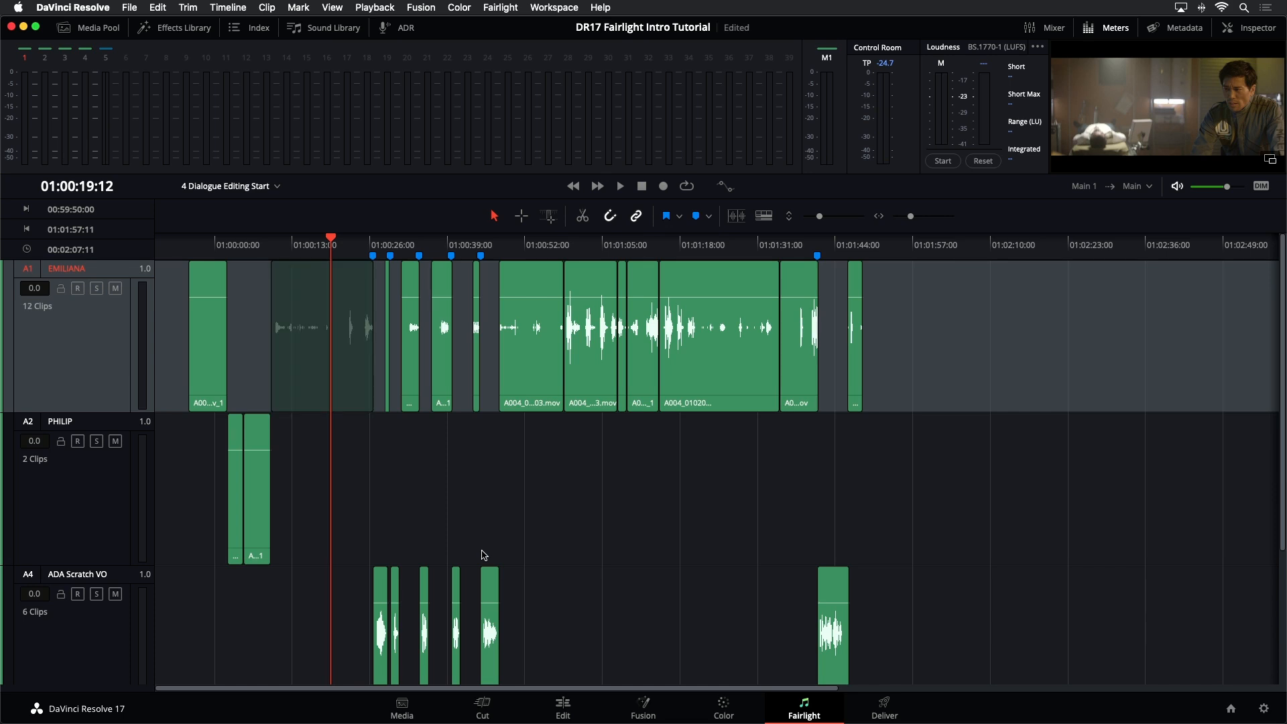
pyautogui.click(484, 555)
pyautogui.press('super+v')
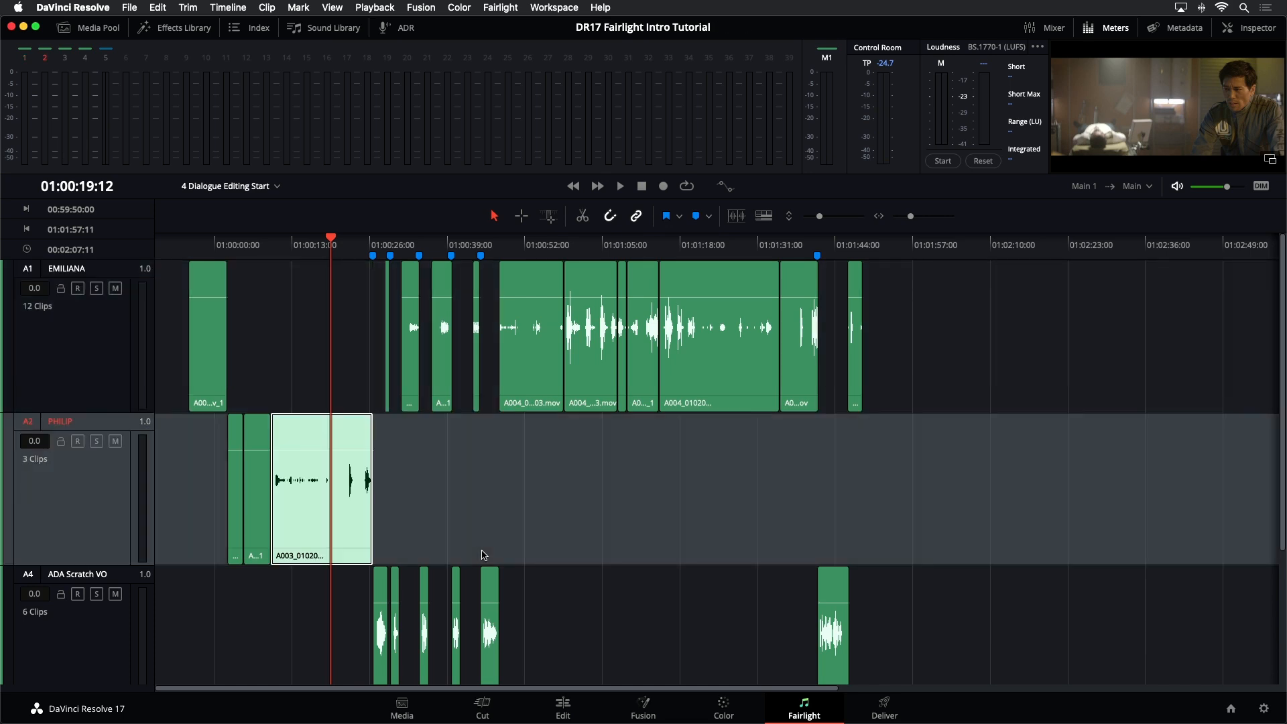
# Step: Select the short EMILIANA clip starting at 01:00:28:13, and play it to hear which character speaks
pyautogui.press('Down')
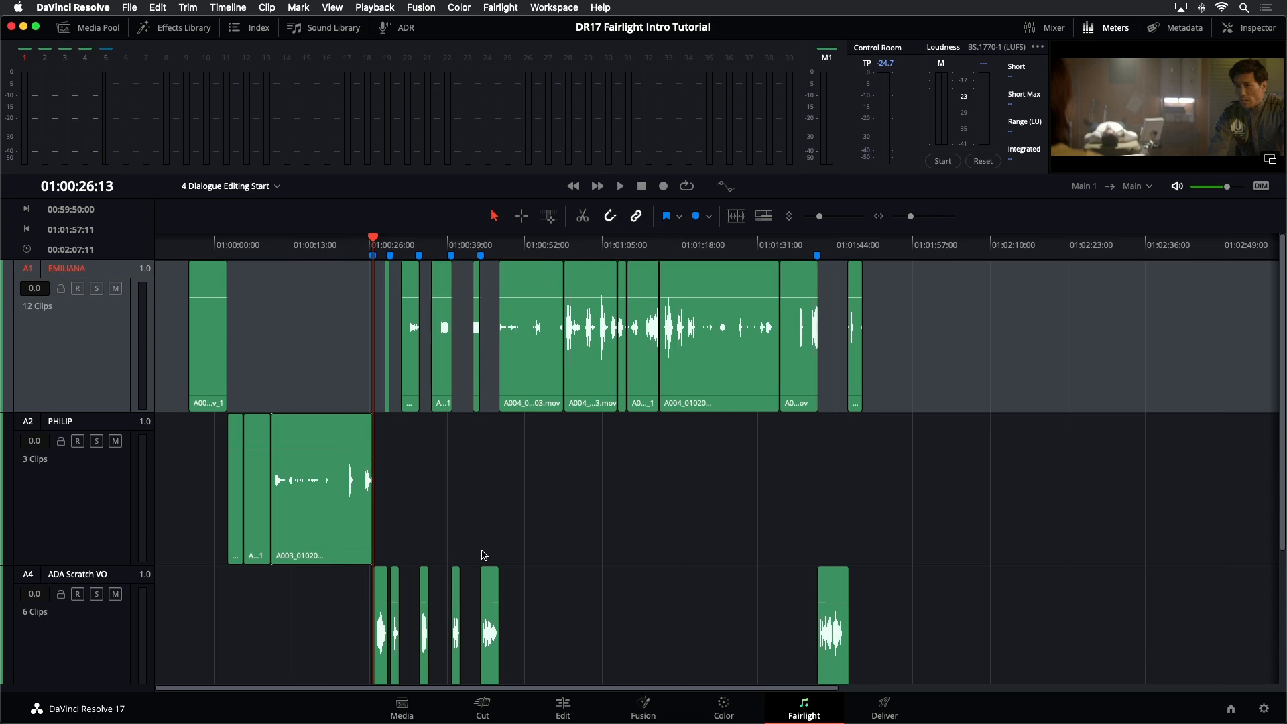
pyautogui.press('Down')
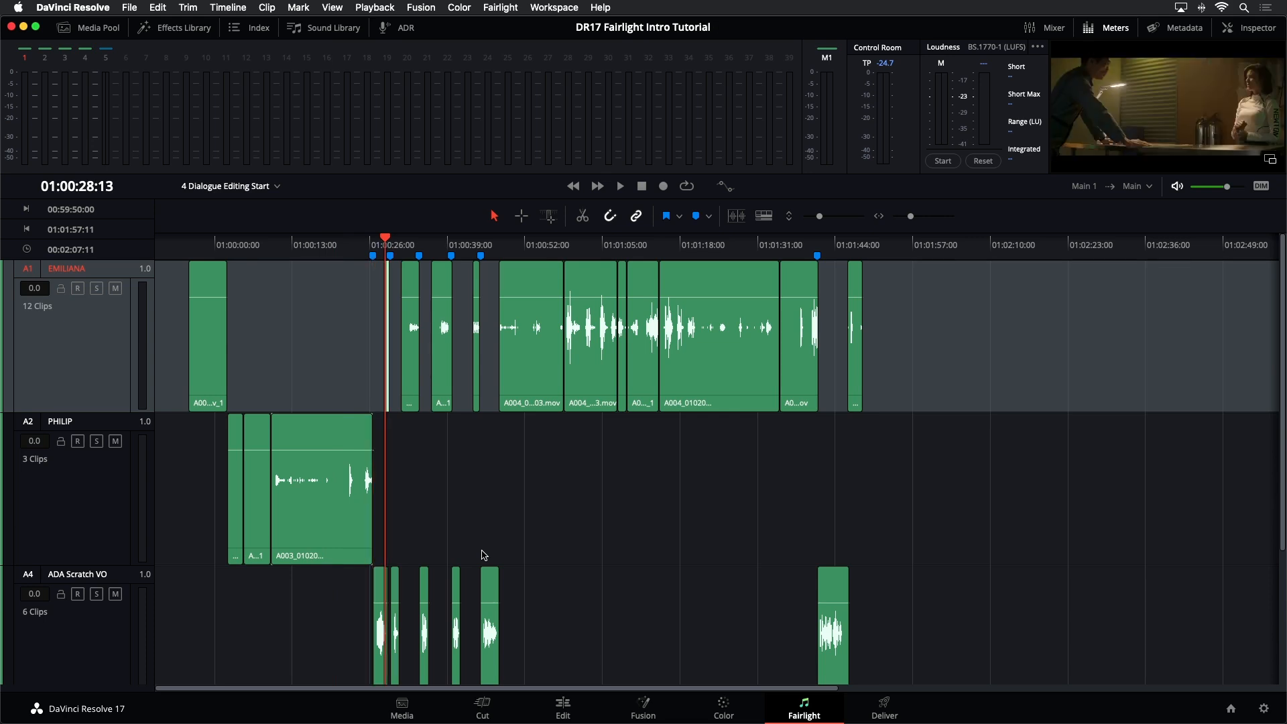
pyautogui.press('super+equal')
pyautogui.press('super+equal')
pyautogui.press('super+equal')
pyautogui.press('super+equal')
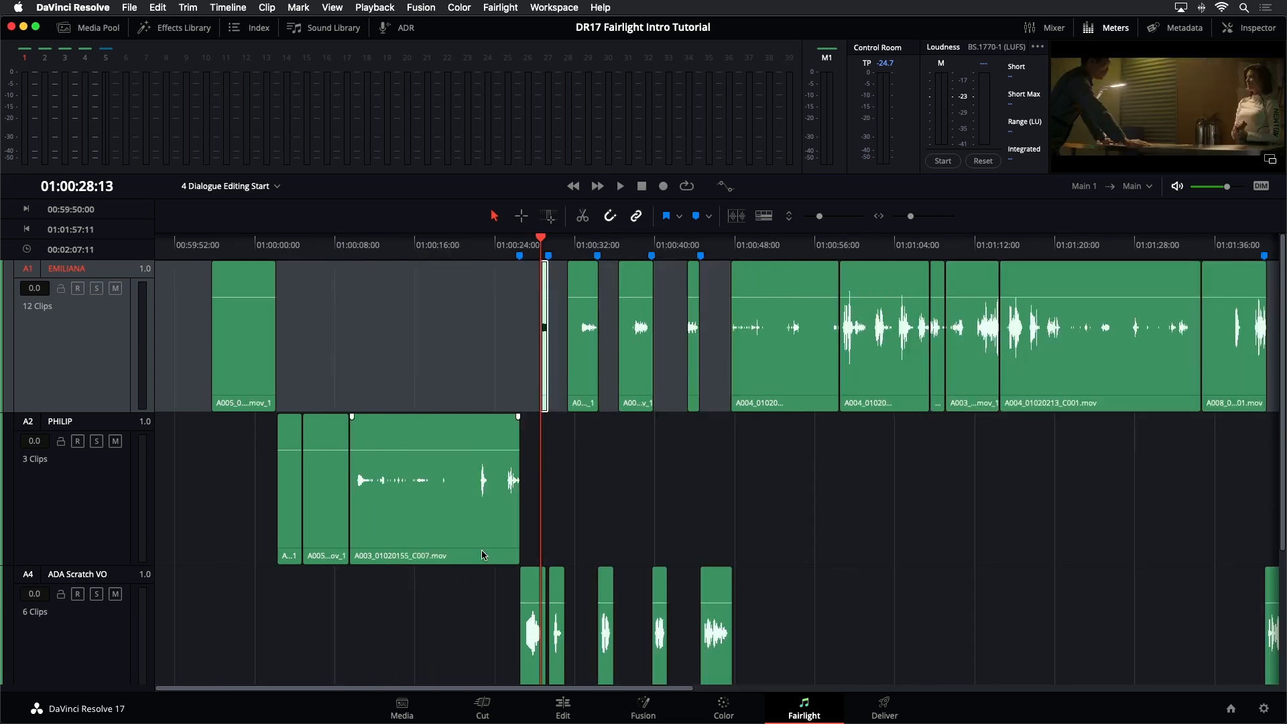
pyautogui.press('space')
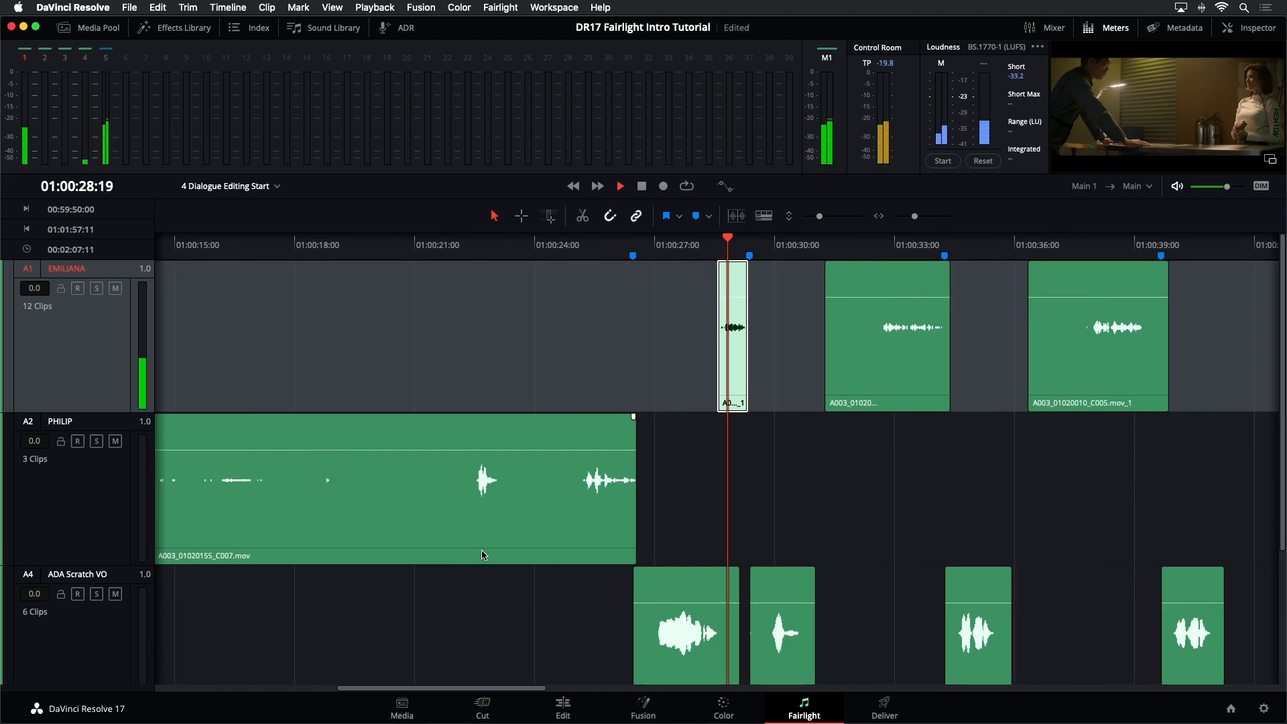
pyautogui.press('space')
# Step: Move the short EMILIANA clip starting at 01:00:28:13 to the PHILIP track at the same timeline position, and reselect the EMILIANA track
pyautogui.press('Left')
pyautogui.press('Left')
pyautogui.press('Left')
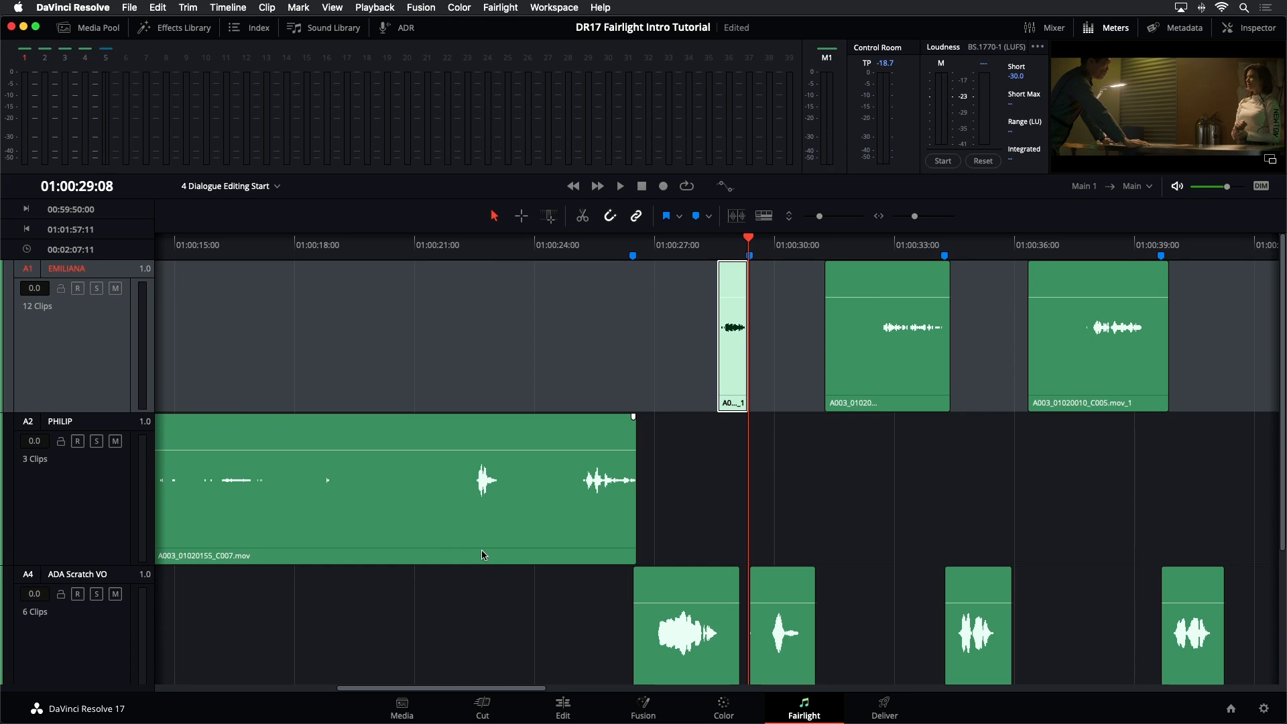
pyautogui.hotkey('alt', 'Down')
pyautogui.press('super+v')
pyautogui.press('Up')
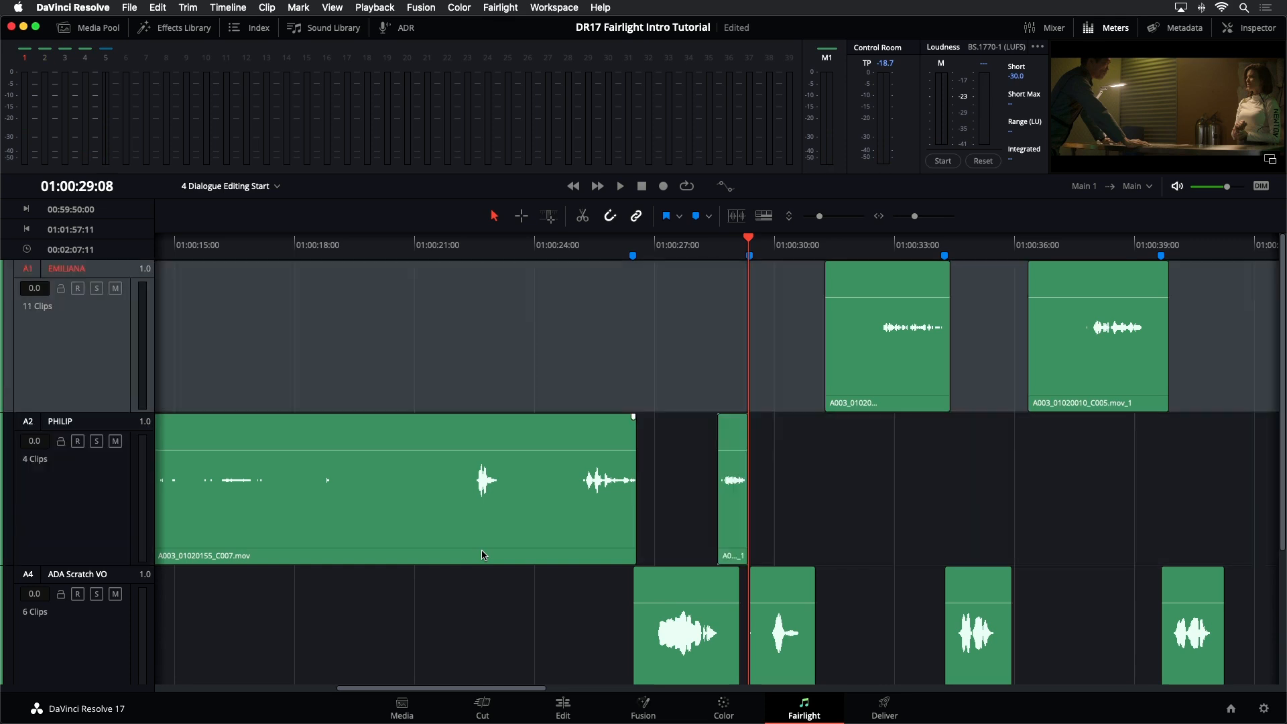
# Step: Select the next EMILIANA clip, ending near the third marker, and play it to hear which character speaks
pyautogui.press('Down')
pyautogui.press('space')
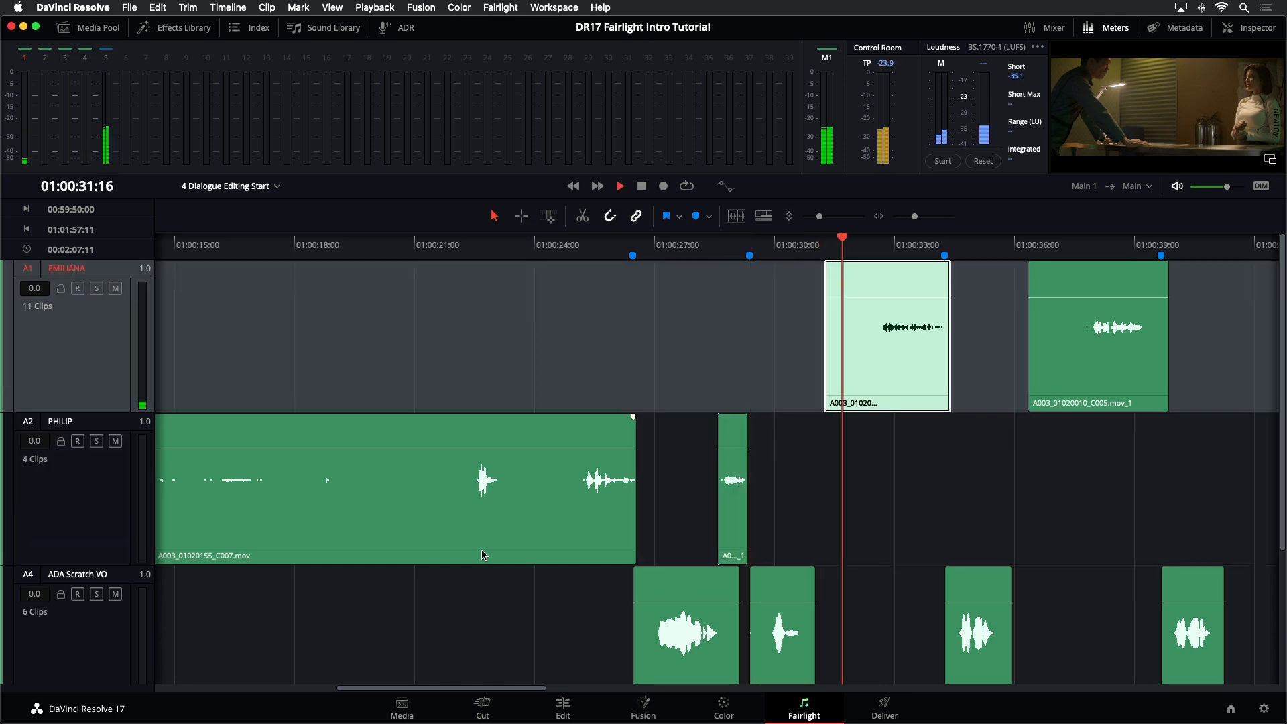
pyautogui.press('space')
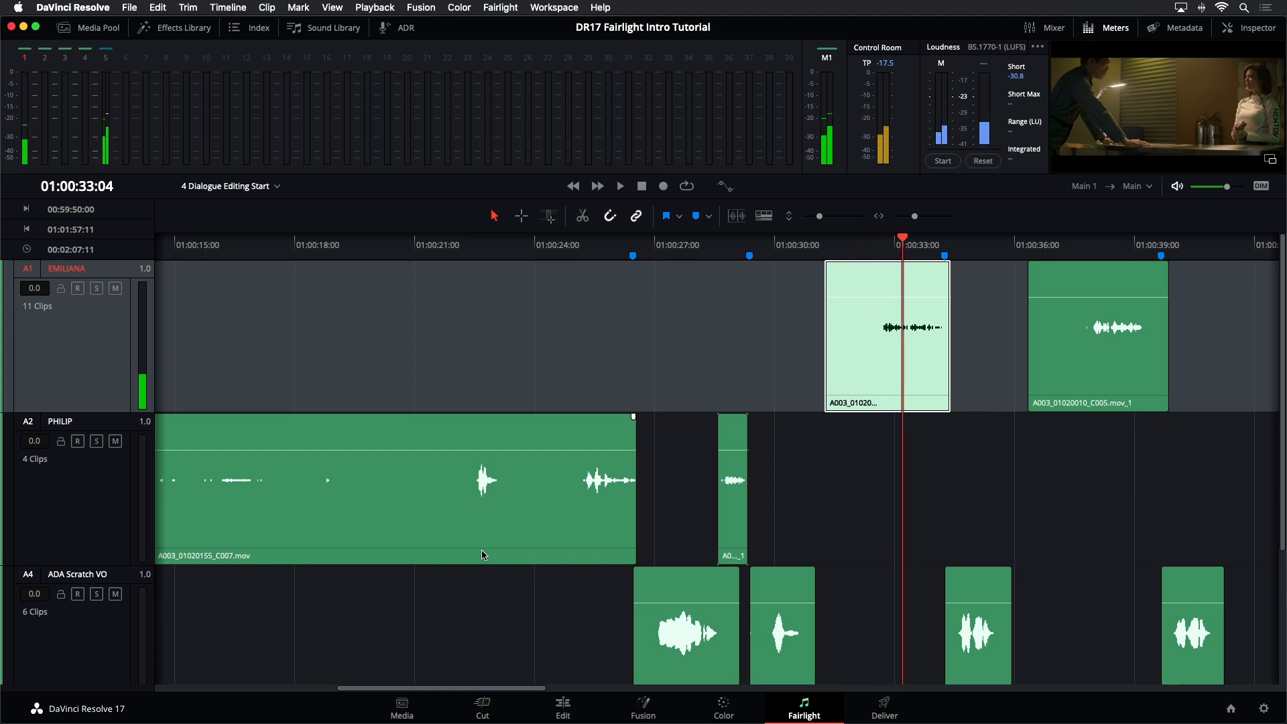
pyautogui.press('Down')
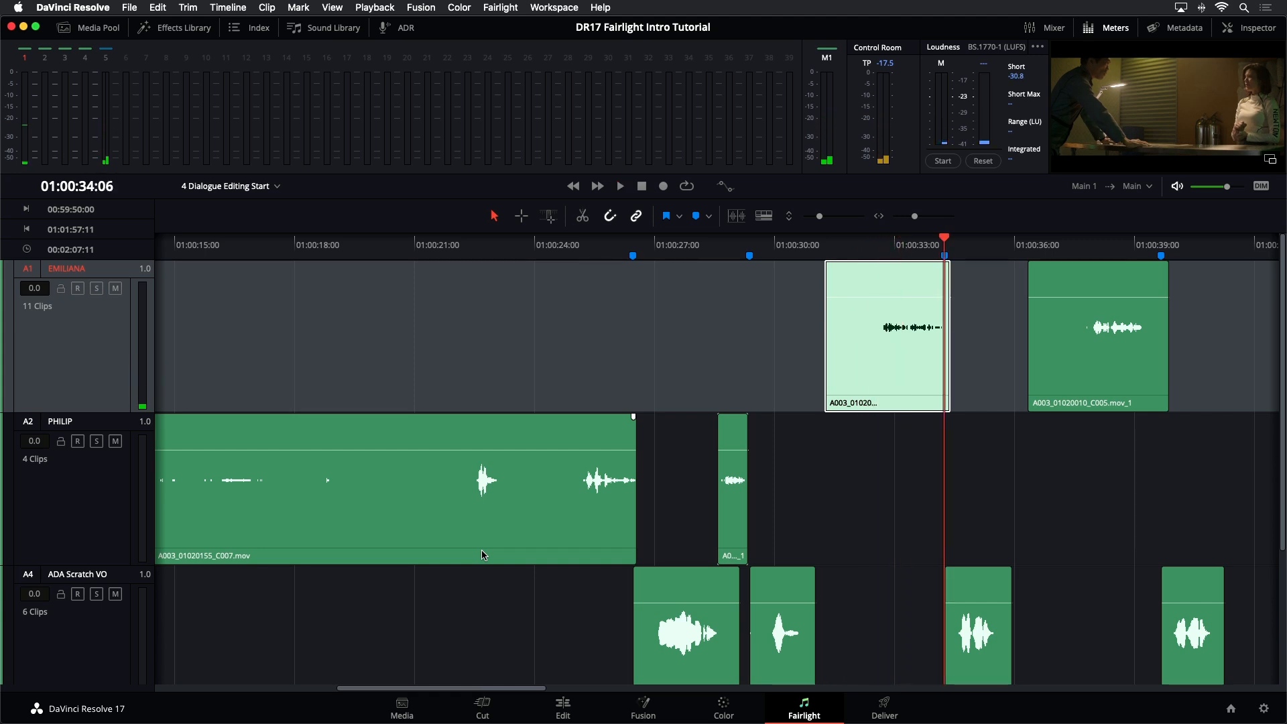
# Step: Select the EMILIANA clip starting at 01:00:43:05, and play it to hear which character speaks
pyautogui.press('Down')
pyautogui.press('Down')
pyautogui.press('Down')
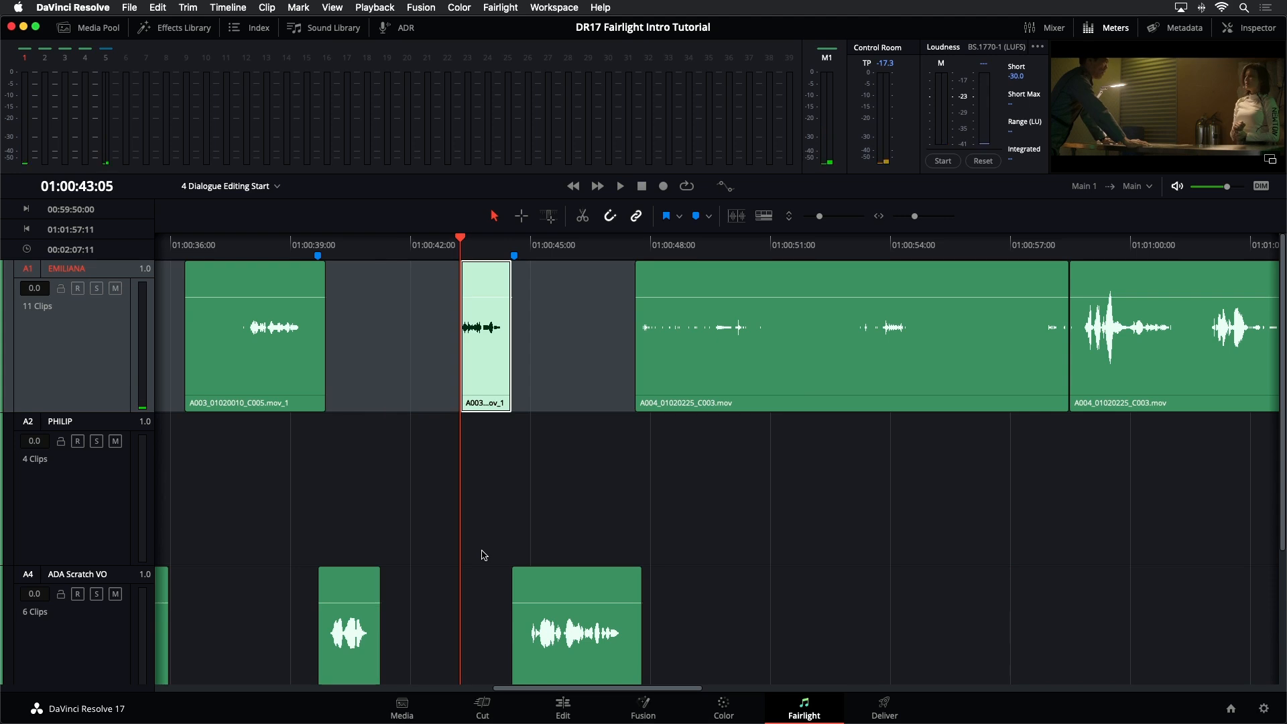
pyautogui.press('space')
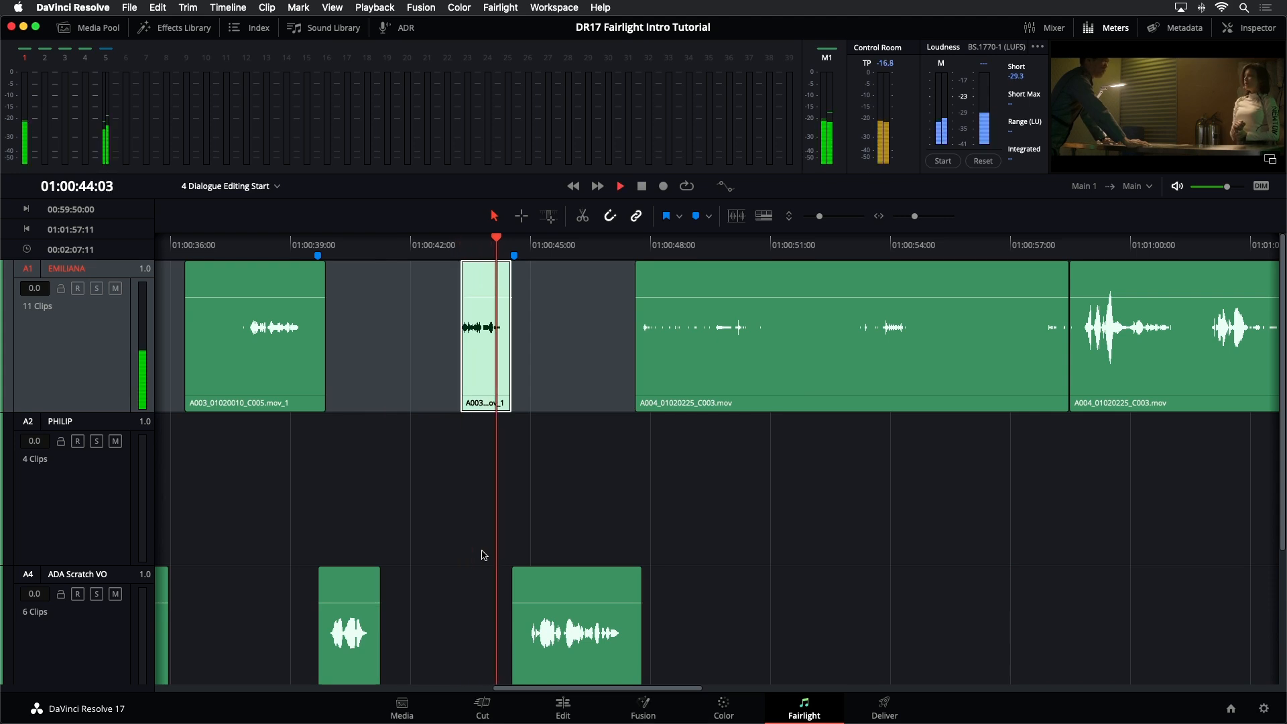
pyautogui.press('space')
# Step: Move the EMILIANA clip starting at 01:00:43:05 to the PHILIP track at the same timeline position, and reselect the EMILIANA track
pyautogui.press('super+x')
pyautogui.press('Down')
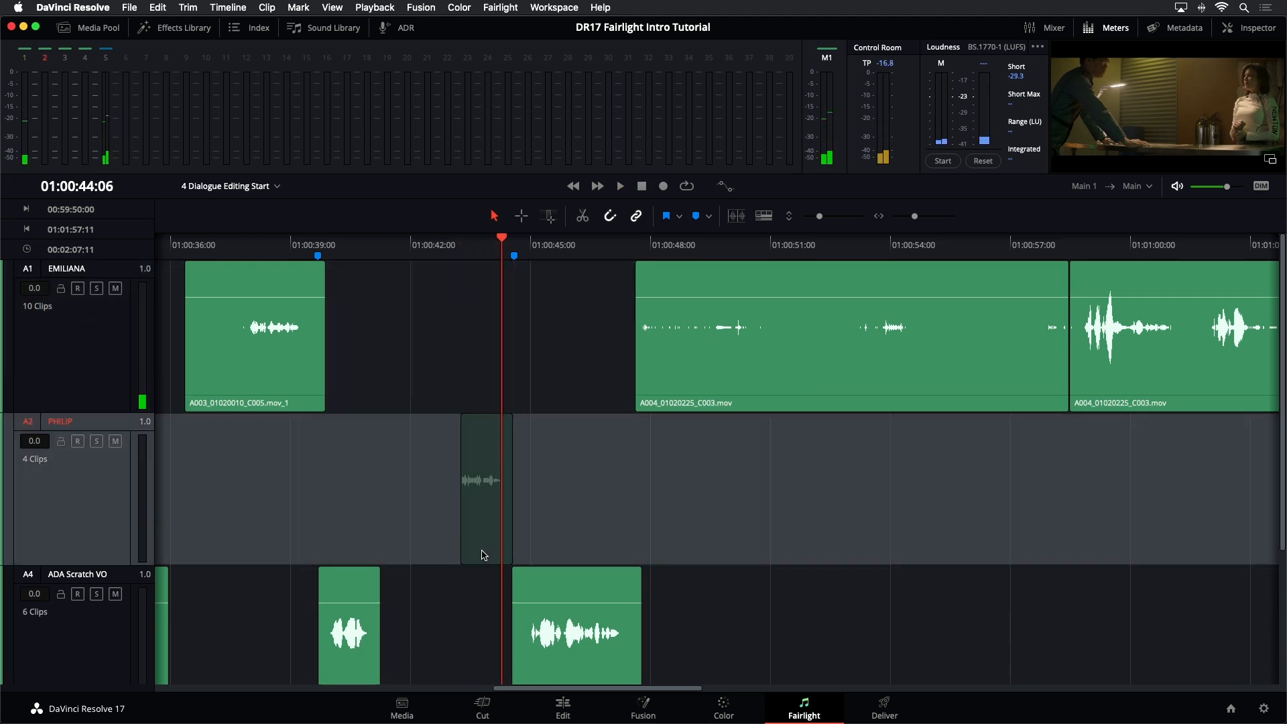
pyautogui.press('super+v')
pyautogui.press('Up')
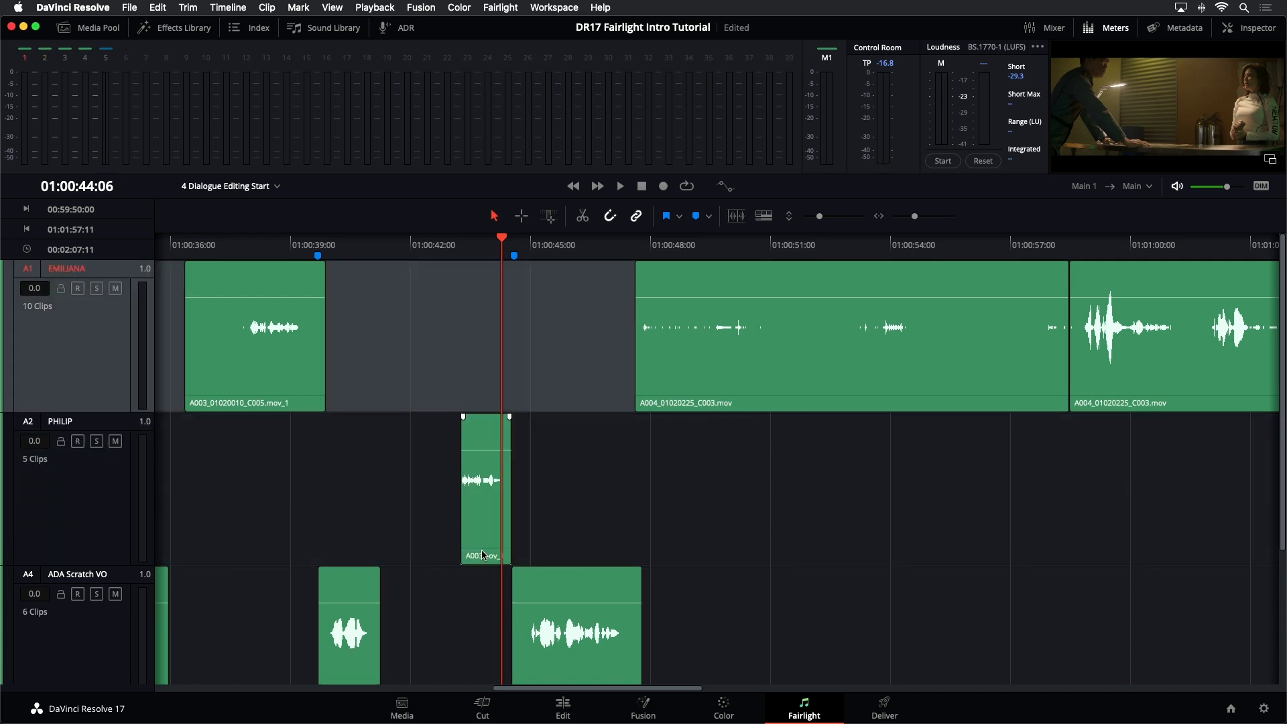
# Step: Select the EMILIANA clip starting at 01:00:47:14, and play it to hear which character speaks
pyautogui.press('super+Right')
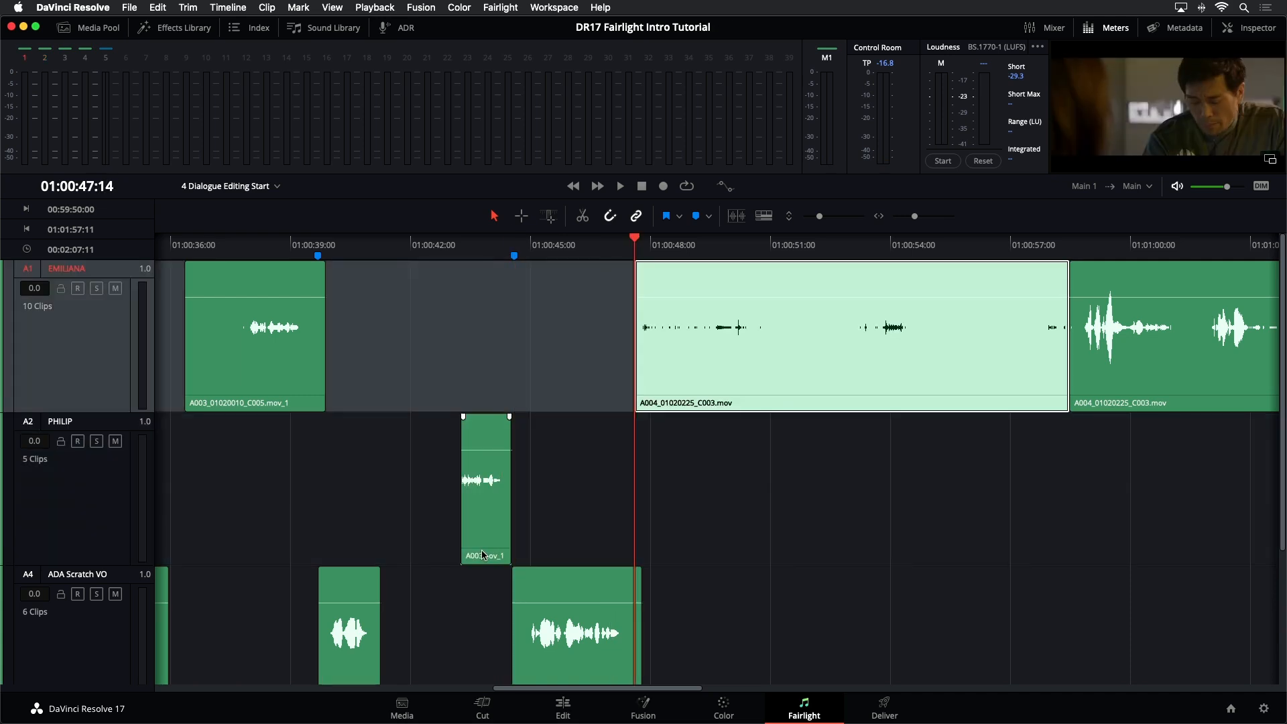
pyautogui.press('l')
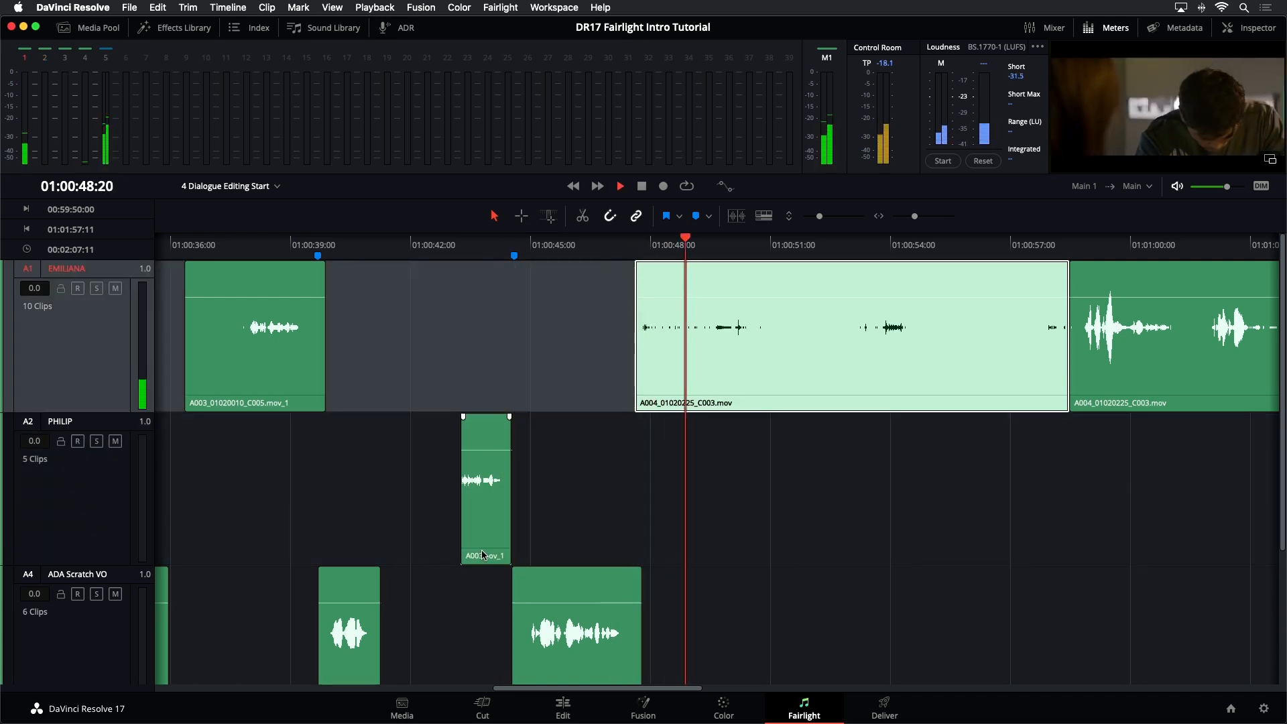
pyautogui.press('l')
pyautogui.press('l')
pyautogui.press('k')
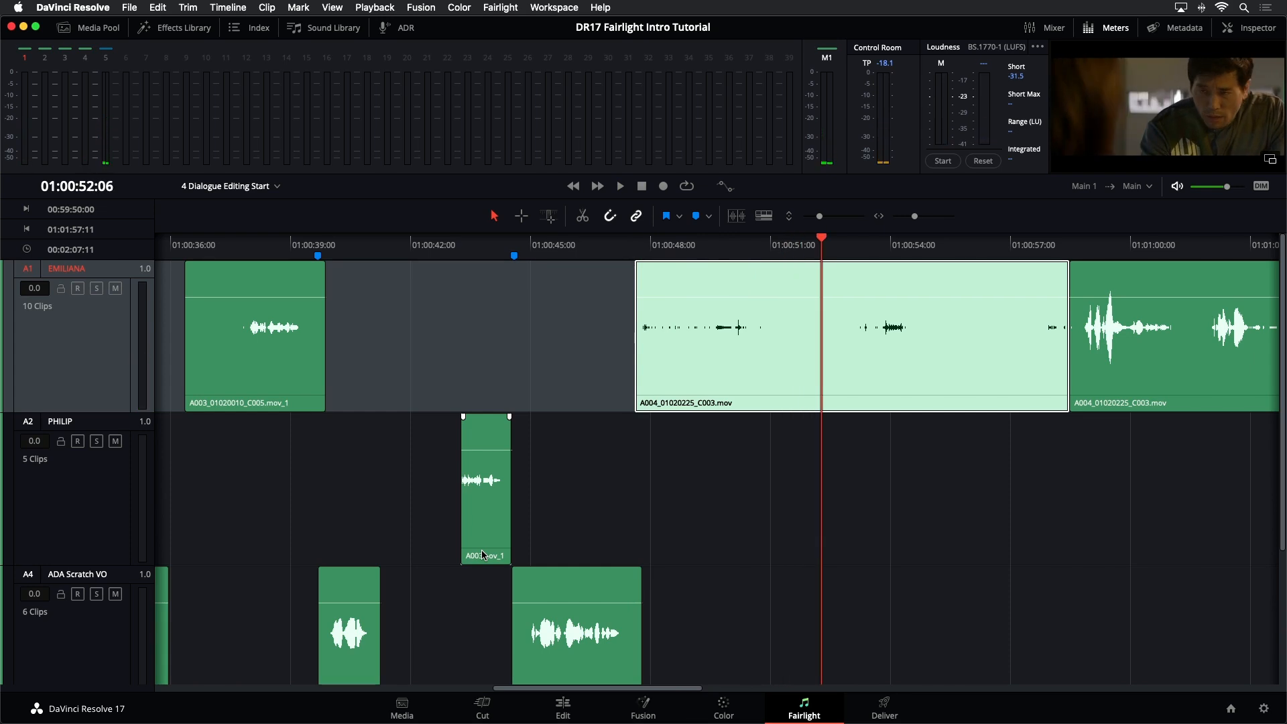
pyautogui.press('super+minus')
pyautogui.press('super+minus')
pyautogui.press('super+minus')
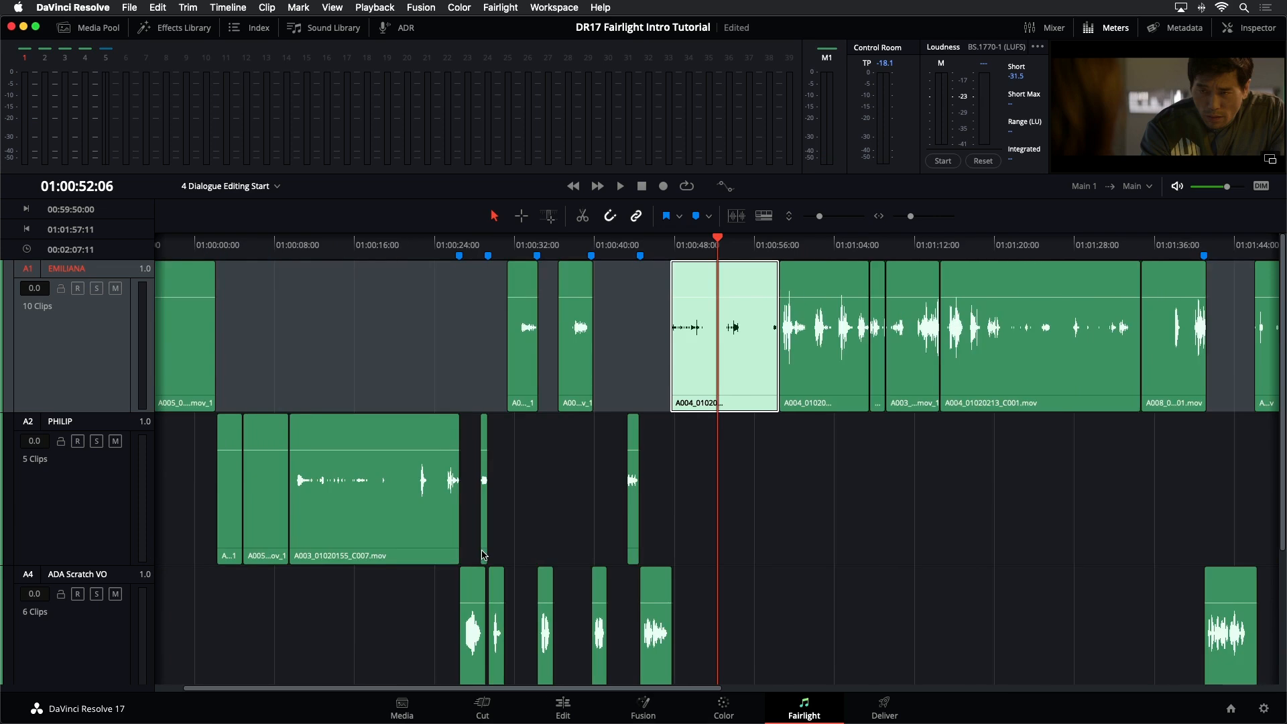
pyautogui.press('super+equal')
pyautogui.click(1168, 295)
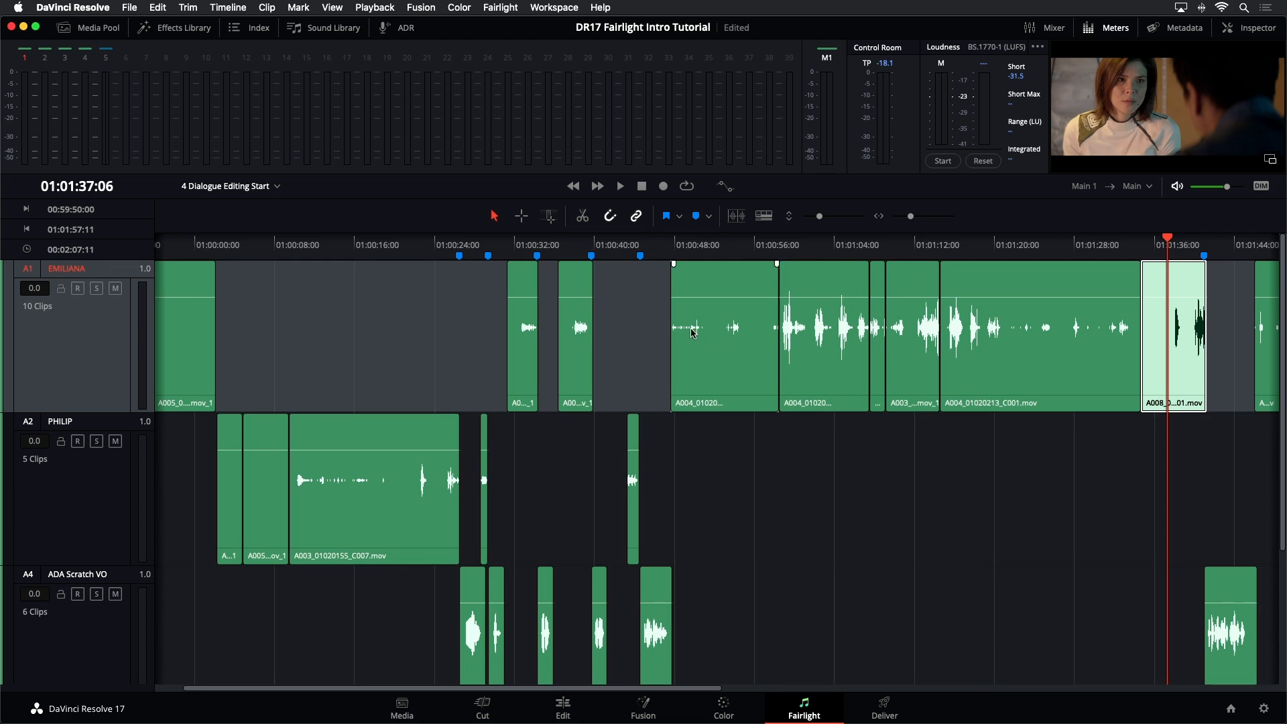
pyautogui.moveTo(655, 342); pyautogui.dragTo(1059, 365)
pyautogui.click(1079, 478)
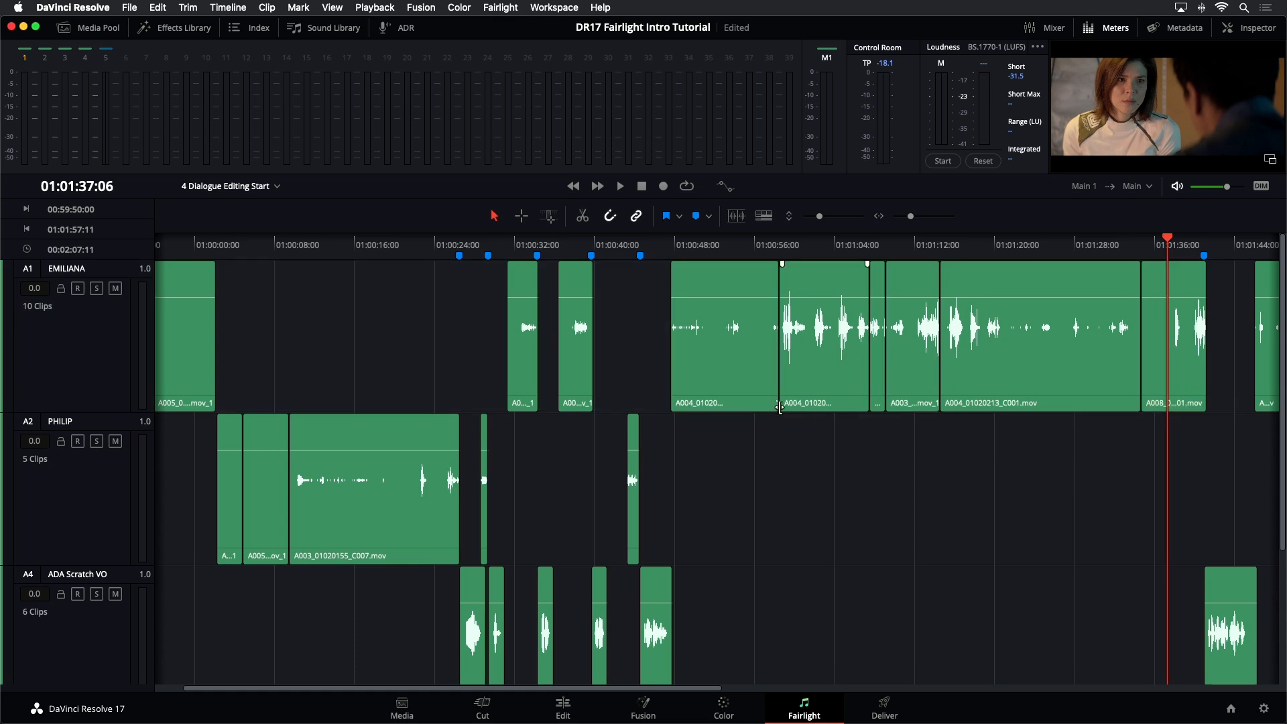
# Step: Move the five adjoining EMILIANA clips starting at 01:00:47:14 together to the PHILIP track at the same timeline position
pyautogui.click(674, 246)
pyautogui.moveTo(641, 317); pyautogui.dragTo(1061, 340)
pyautogui.press('Delete')
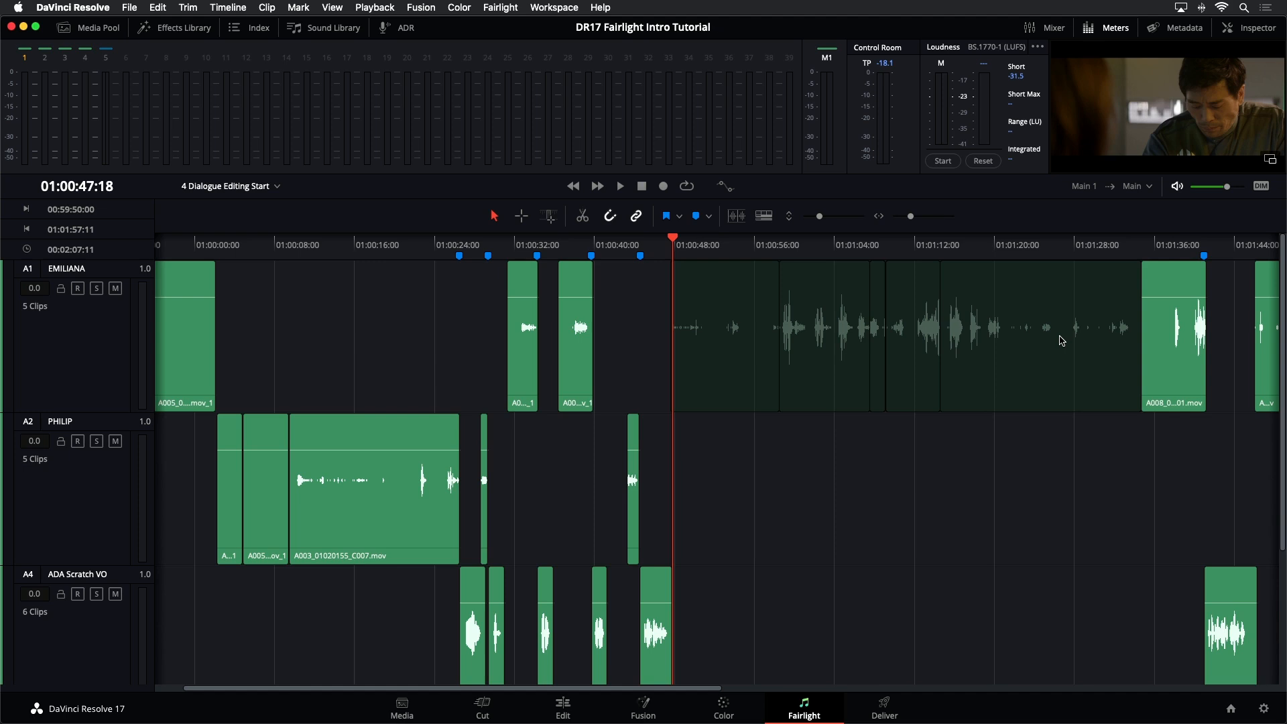
pyautogui.press('Down')
pyautogui.press('Down')
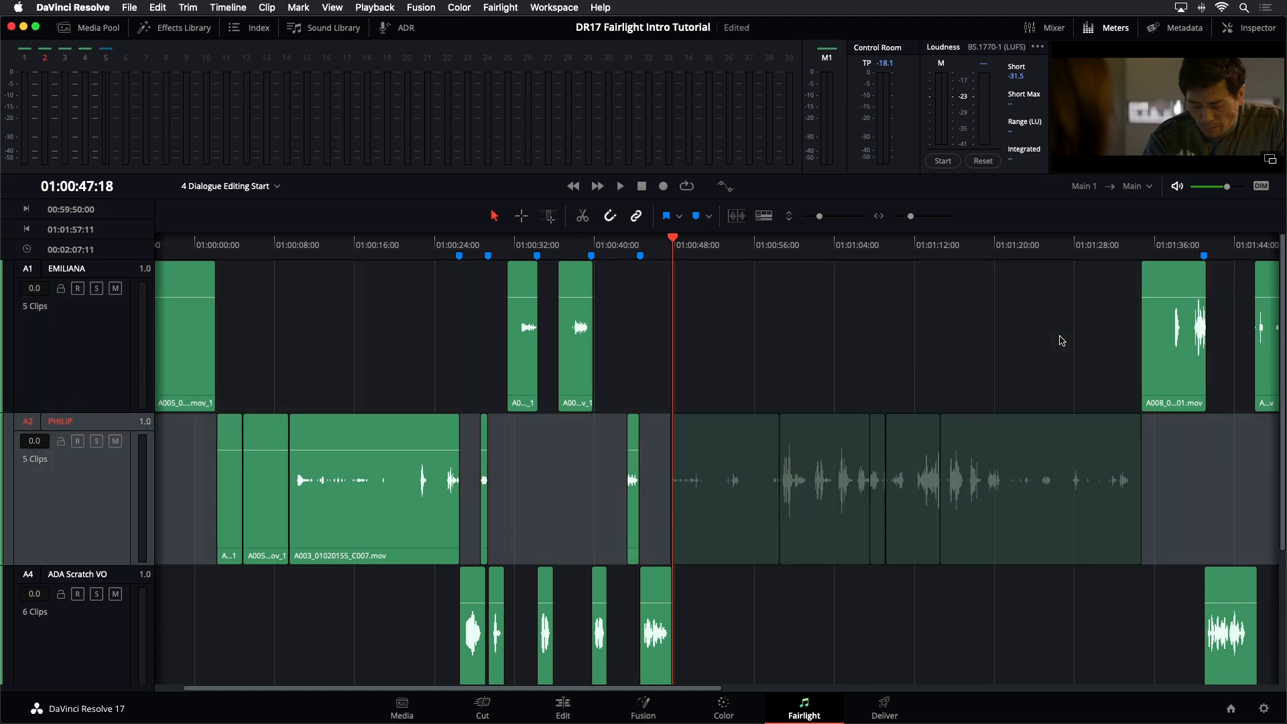
pyautogui.hotkey('ctrl', 'v')
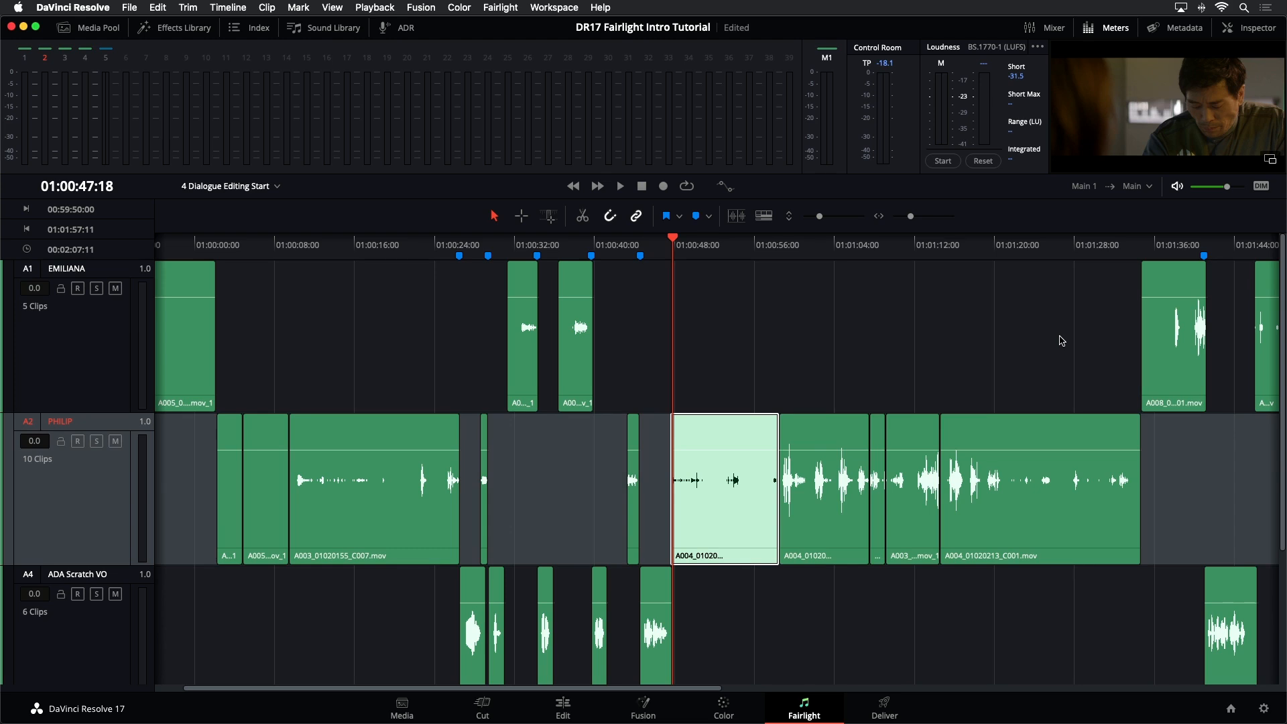
# Step: Move the last EMILIANA clip, starting at 01:01:45:23, to the PHILIP track at the same timeline position, and save the project
pyautogui.press('Down')
pyautogui.press('Down')
pyautogui.press('Down')
pyautogui.press('Down')
pyautogui.press('Down')
pyautogui.press('Down')
pyautogui.press('Down')
pyautogui.press('Down')
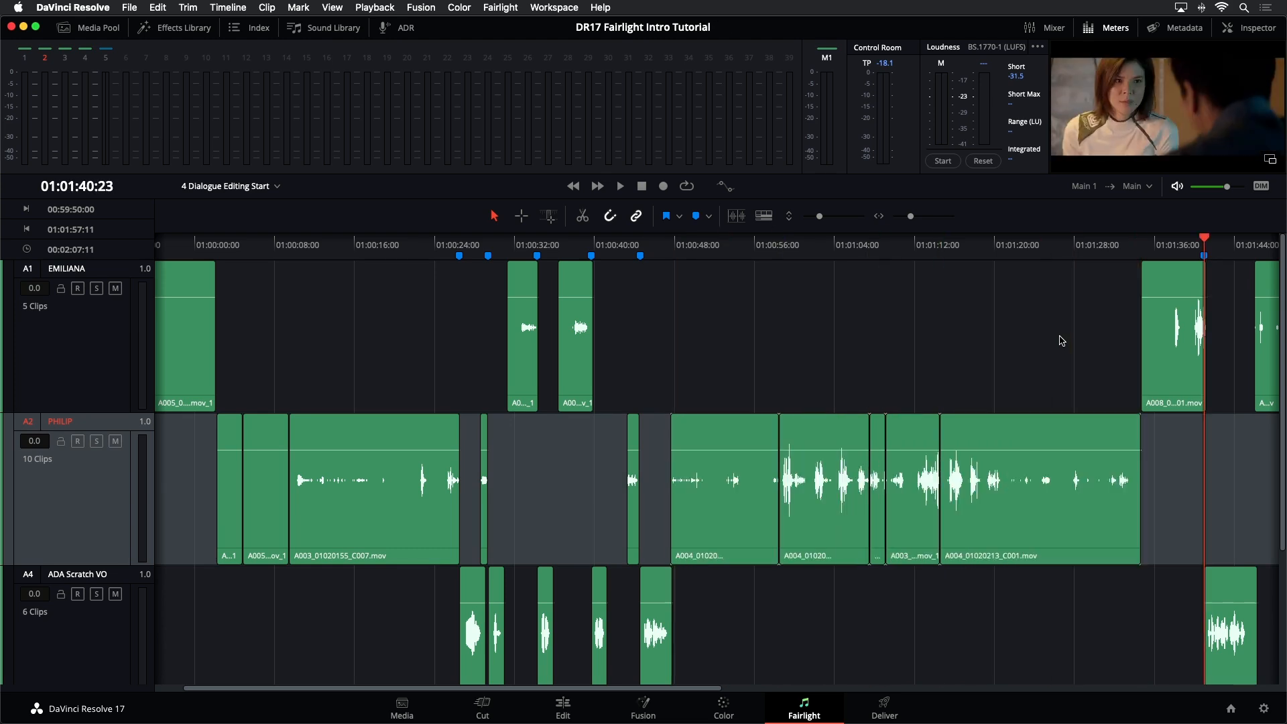
pyautogui.press('Down')
pyautogui.press('Down')
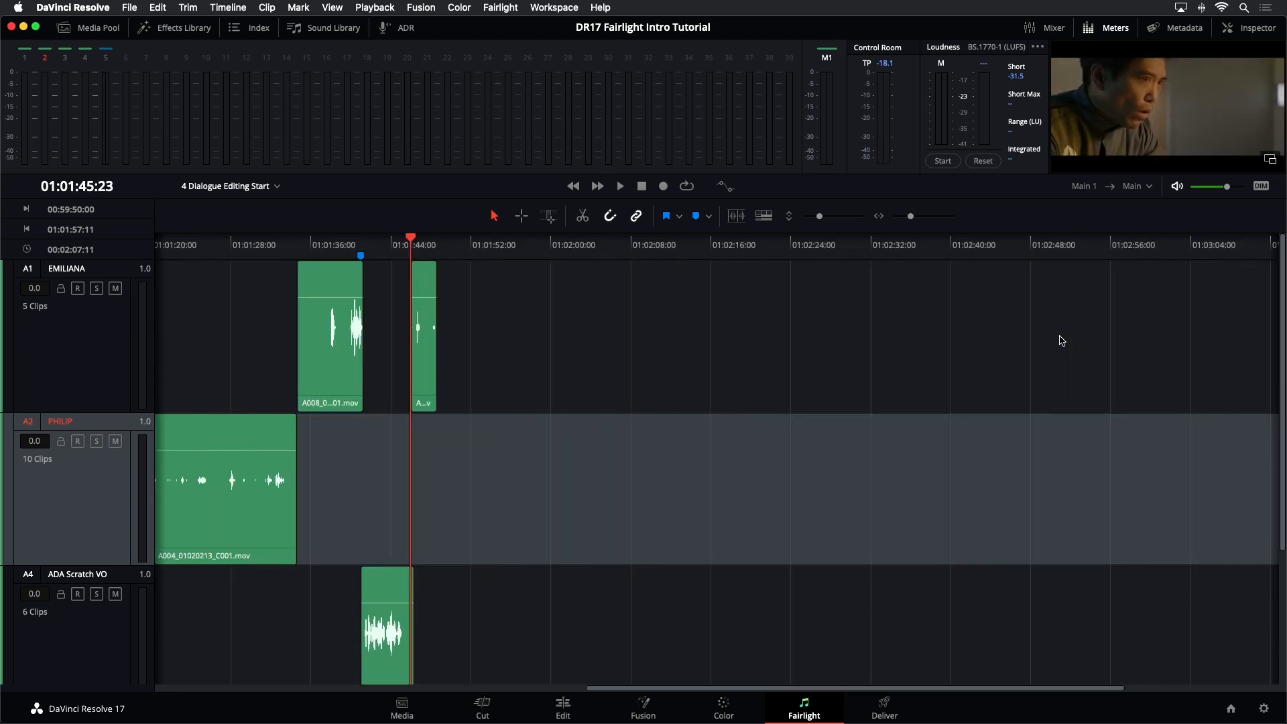
pyautogui.press('Down')
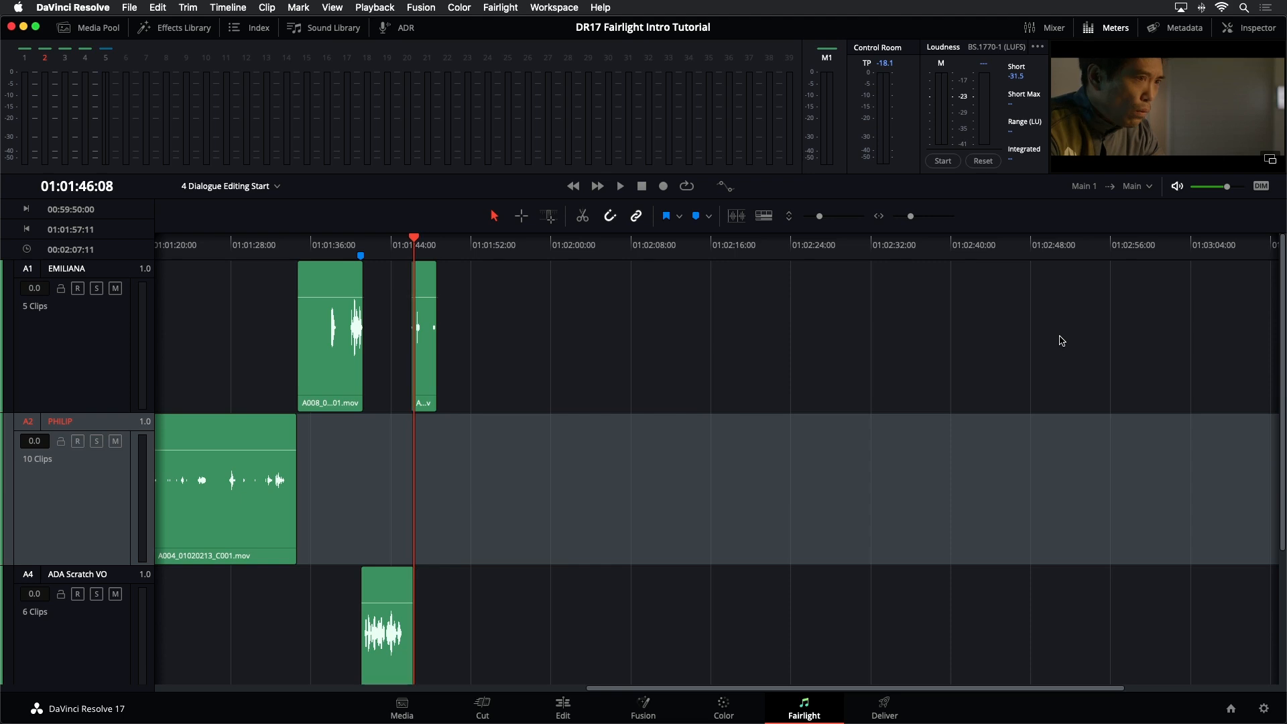
pyautogui.click(1061, 340)
pyautogui.press('super+x')
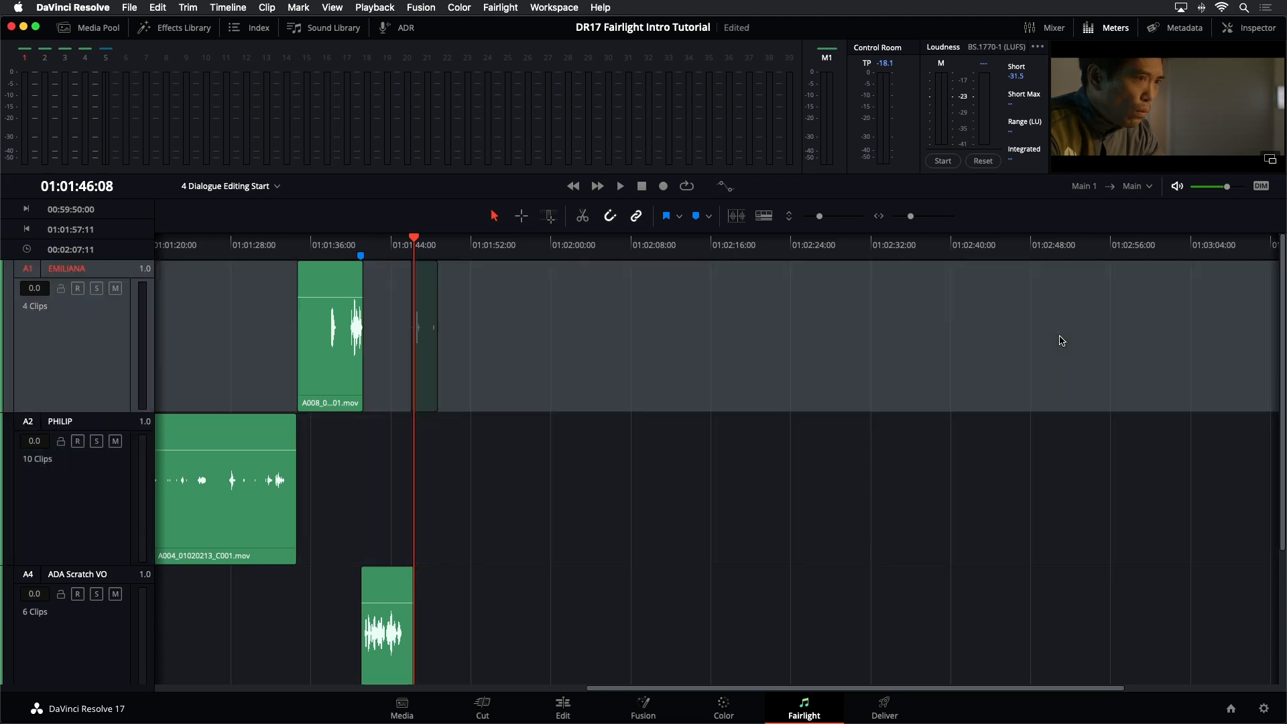
pyautogui.hotkey('shift', 'Down')
pyautogui.press('super+v')
pyautogui.hotkey('shift', 'z')
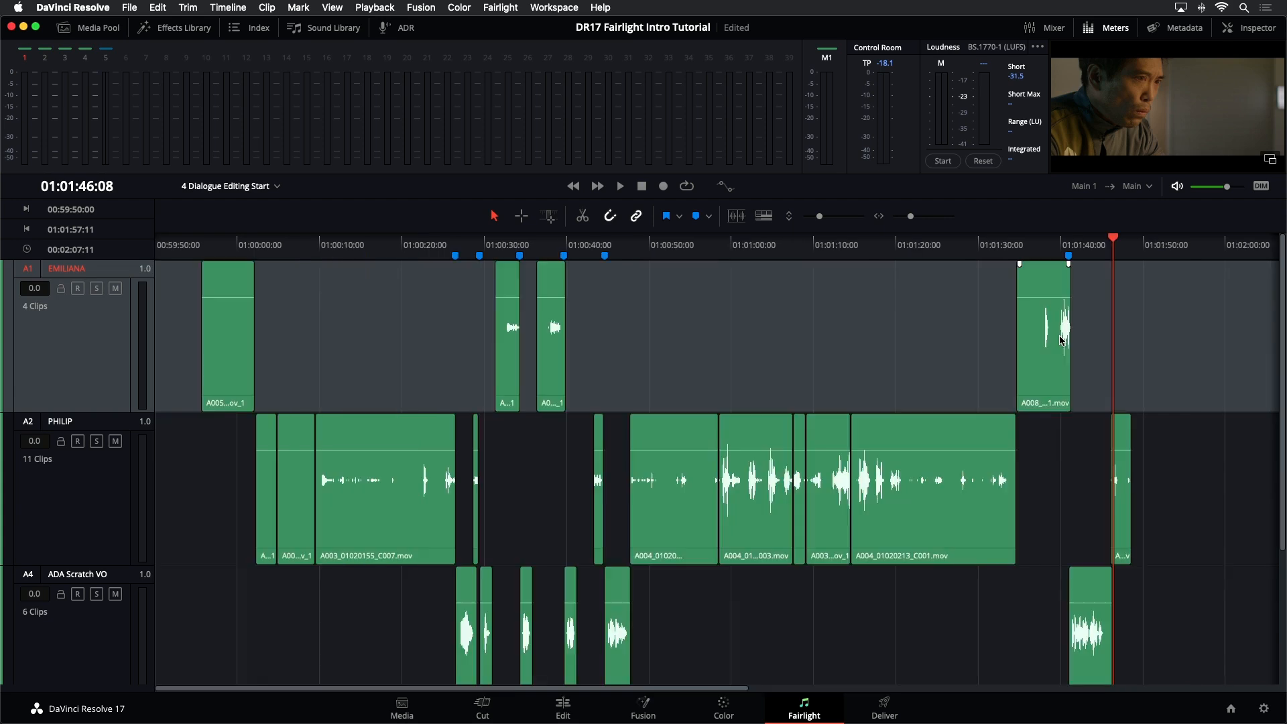
pyautogui.press('super+s')
# Step: Detach the video viewer into a floating window placed clear of the EMILIANA track, and hide the meters
pyautogui.scroll(-3, 1177, 358)
pyautogui.scroll(3, 1176, 359)
pyautogui.click(1270, 161)
pyautogui.click(1113, 28)
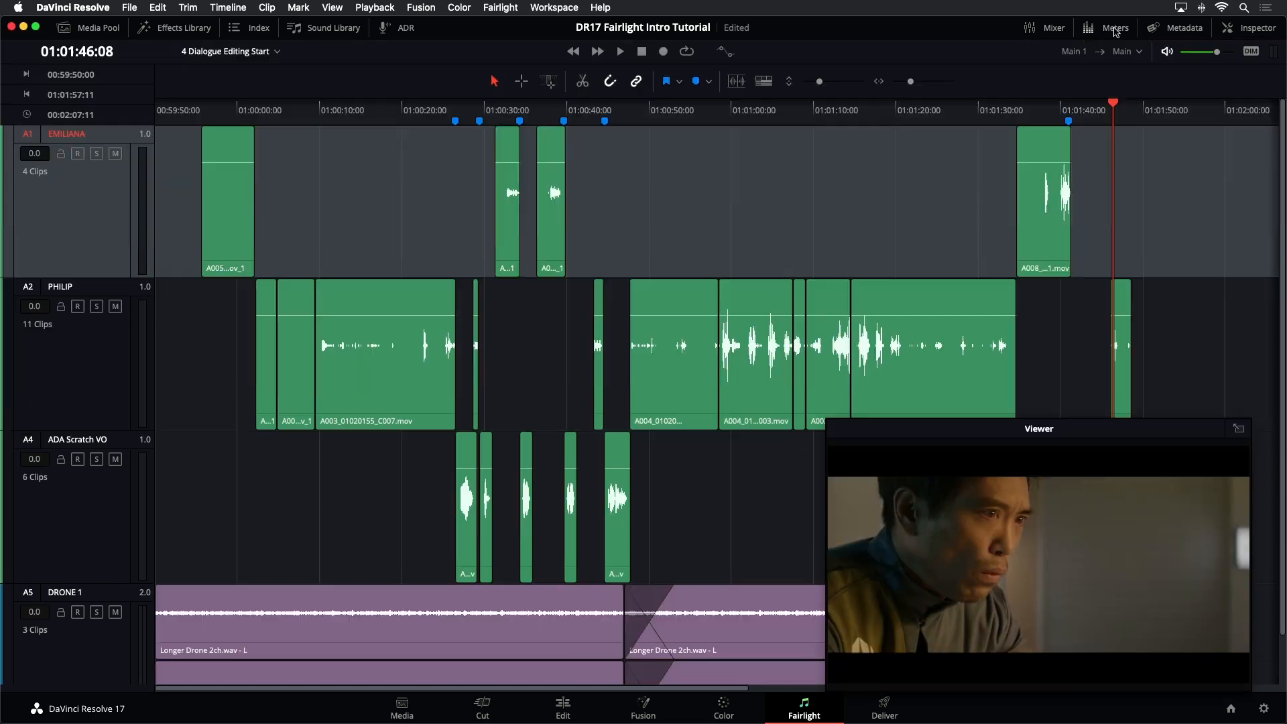
pyautogui.moveTo(1012, 436); pyautogui.dragTo(1034, 423)
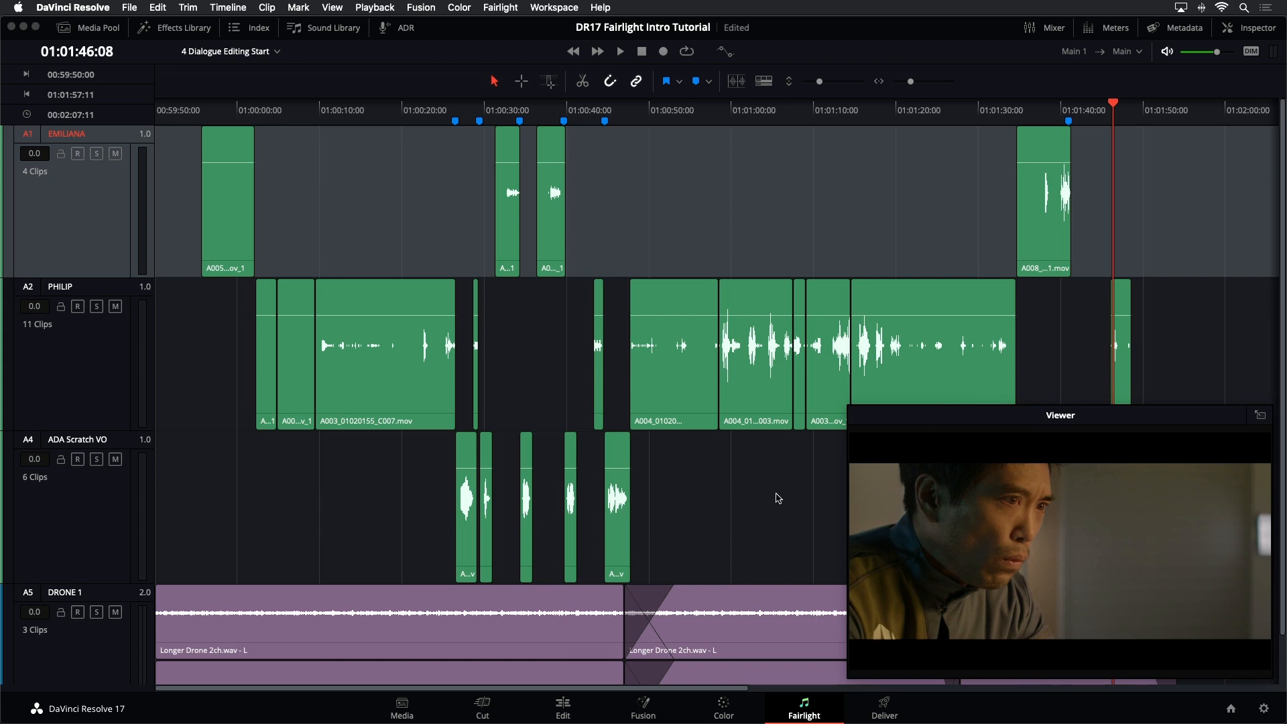
pyautogui.scroll(-2, 764, 499)
pyautogui.scroll(2, 692, 483)
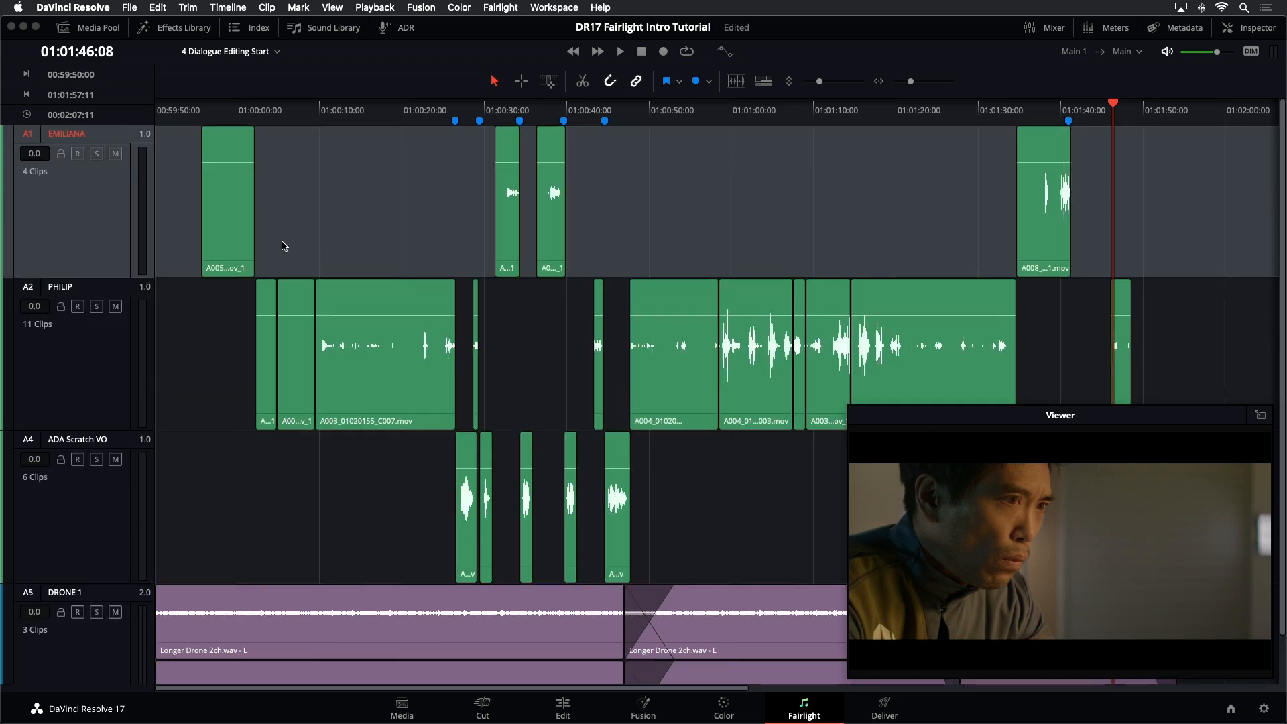
# Step: Change the color of the EMILIANA track to Orange
pyautogui.rightClick(84, 203)
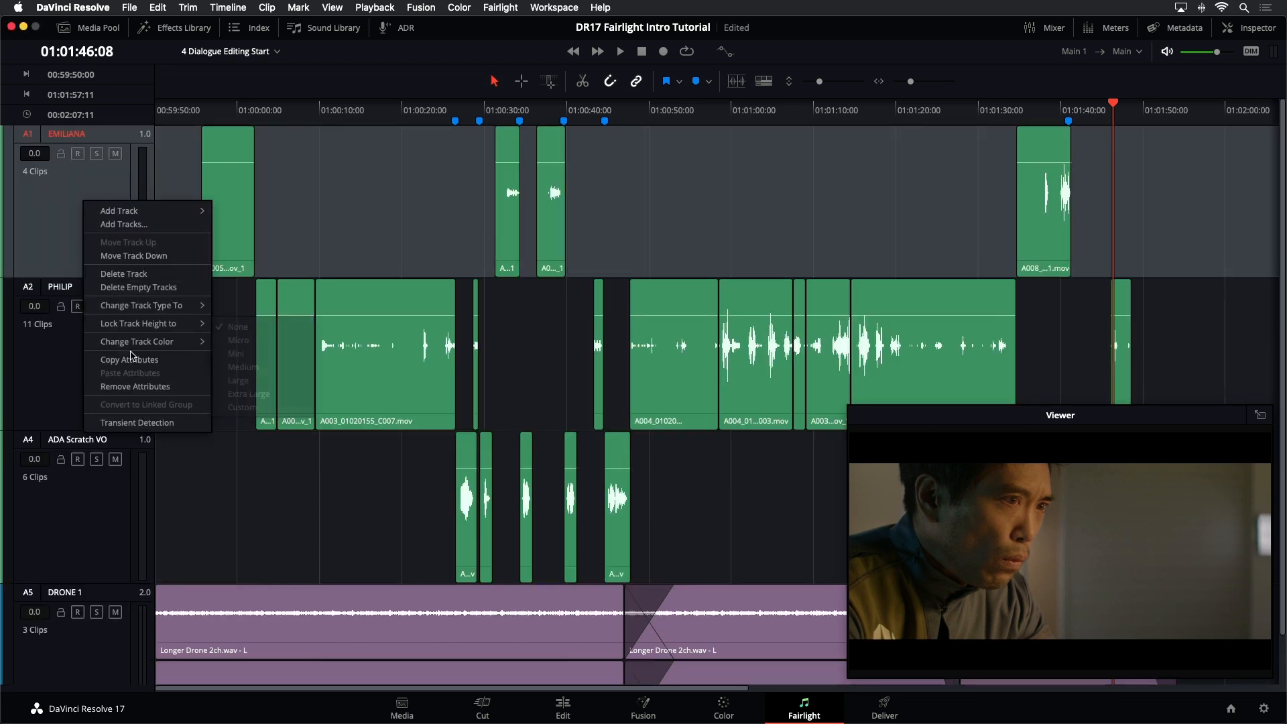
pyautogui.moveTo(134, 340)
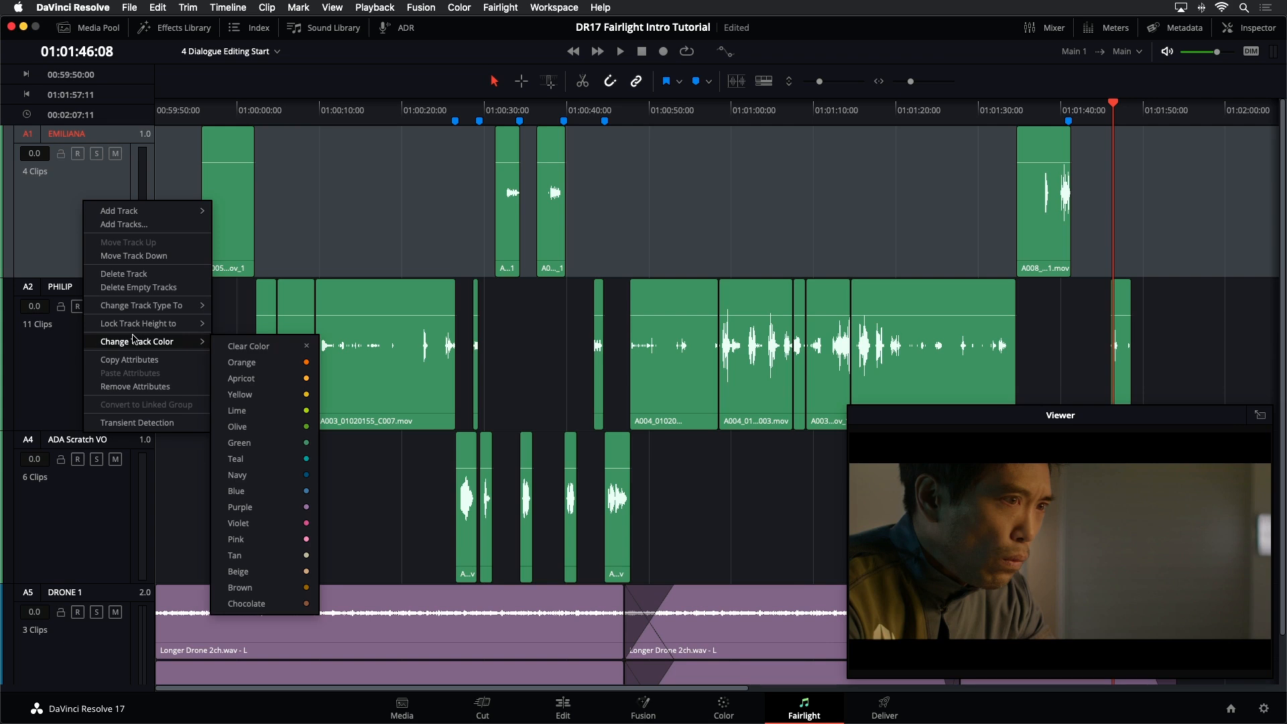
pyautogui.click(271, 366)
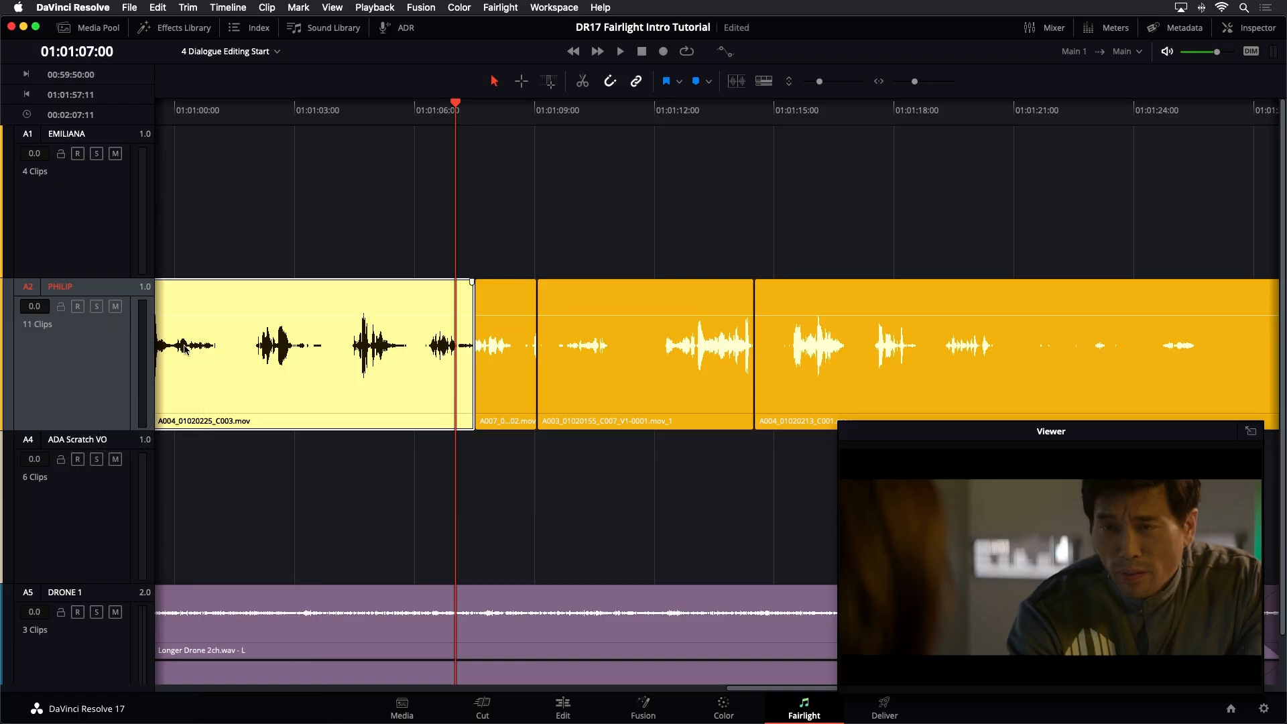
pyautogui.rightClick(102, 229)
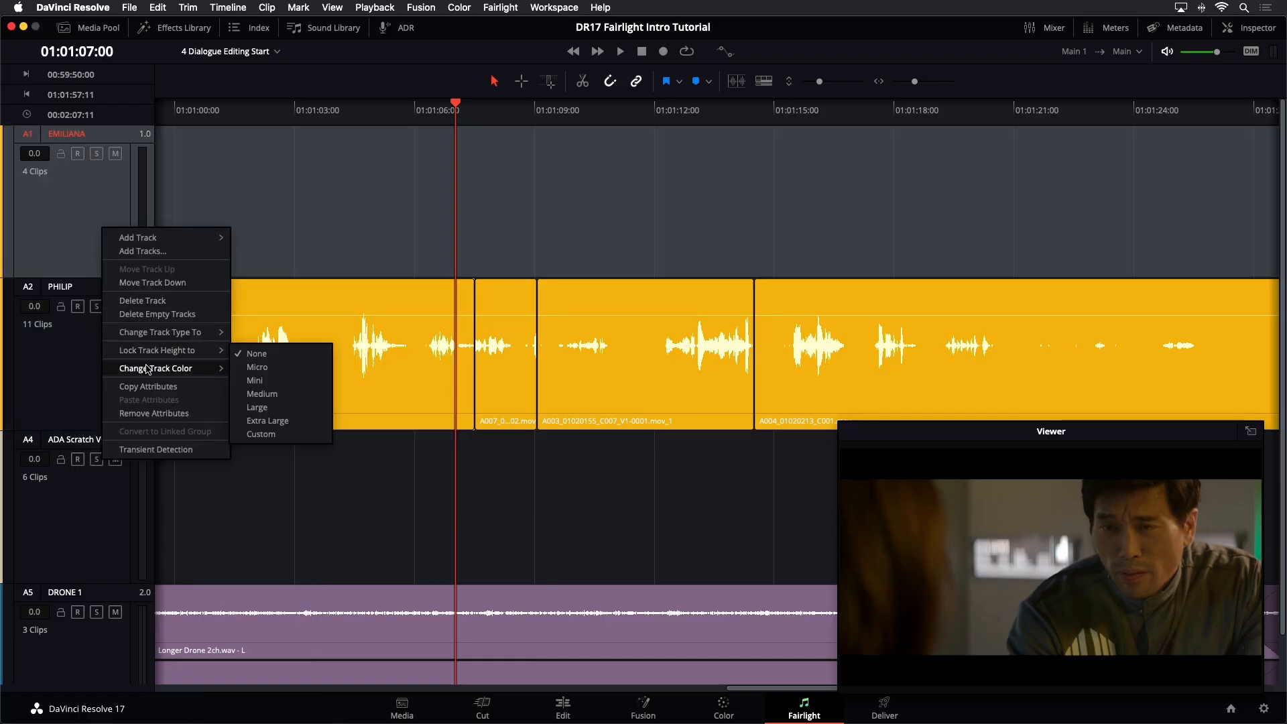
pyautogui.moveTo(195, 368)
pyautogui.click(256, 389)
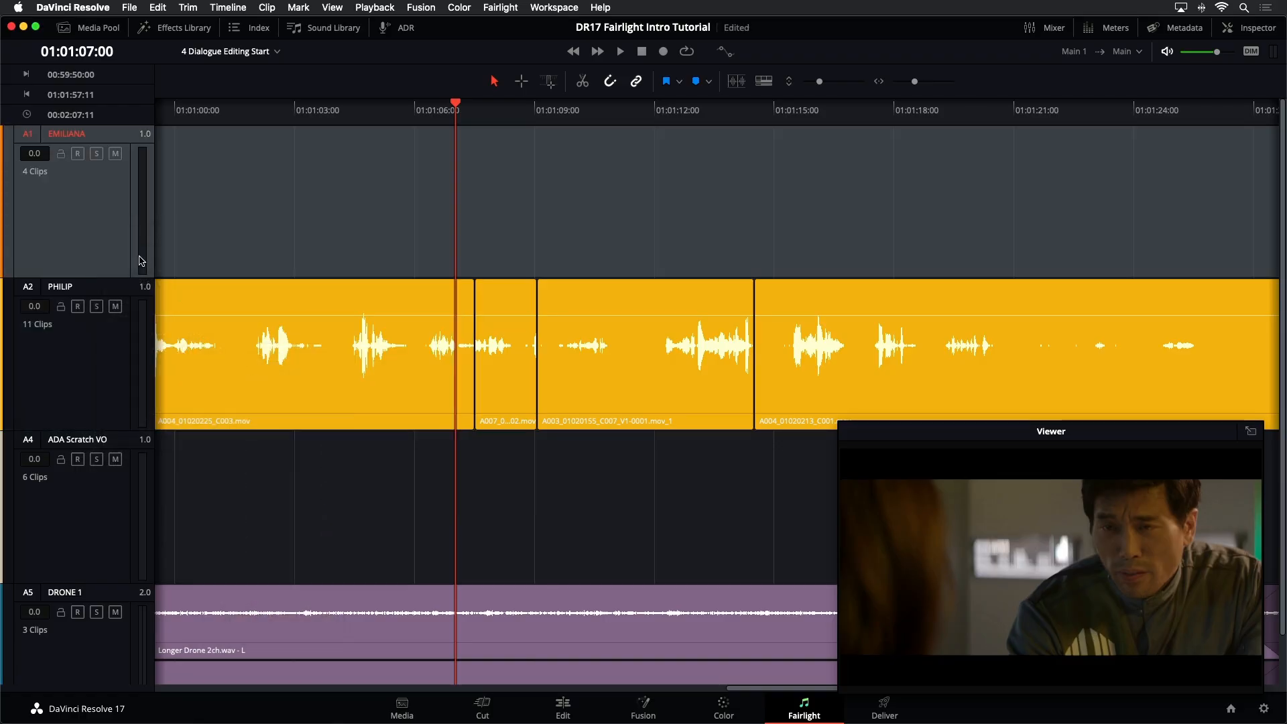
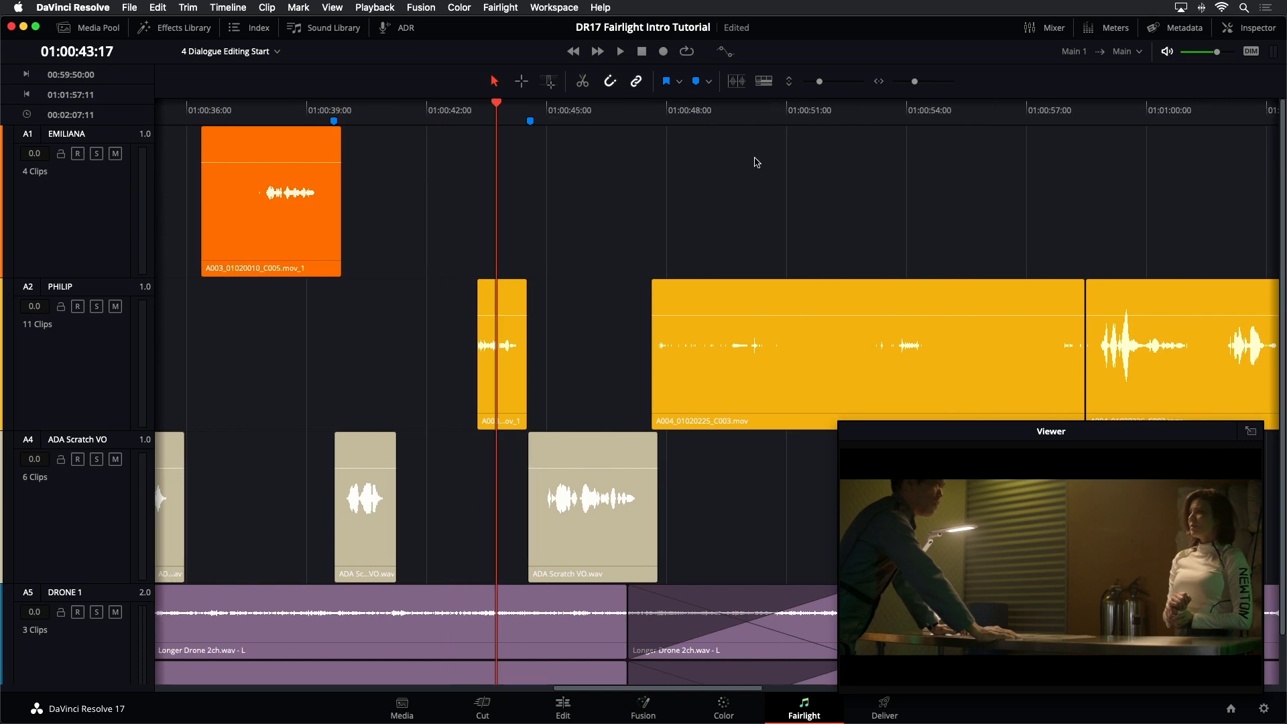
# Step: Play the color-coded timeline from about 01:00:43:17, skipping ahead, to check the dialogue on the character tracks
pyautogui.moveTo(755, 160); pyautogui.dragTo(716, 159)
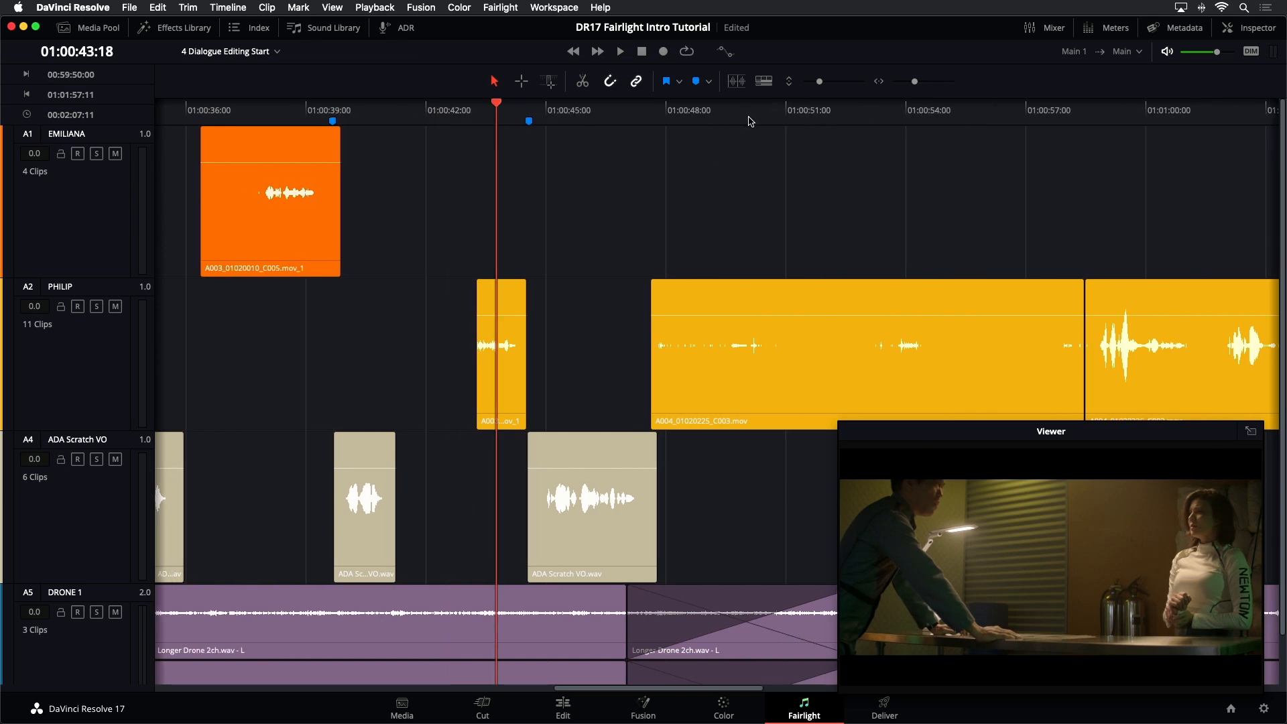
pyautogui.press('space')
pyautogui.moveTo(720, 108); pyautogui.dragTo(672, 107)
pyautogui.press('space')
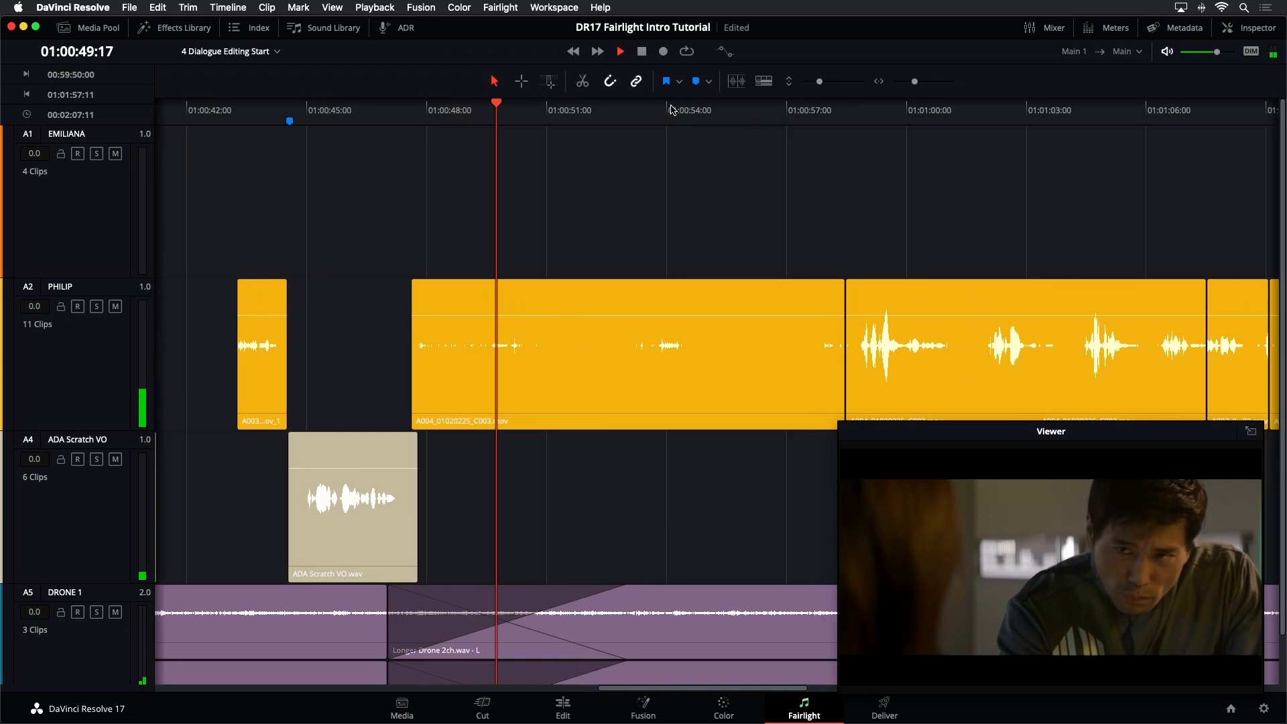
# Step: Dock the floating video viewer back into the main window and show the meters
pyautogui.click(1251, 430)
pyautogui.click(1115, 31)
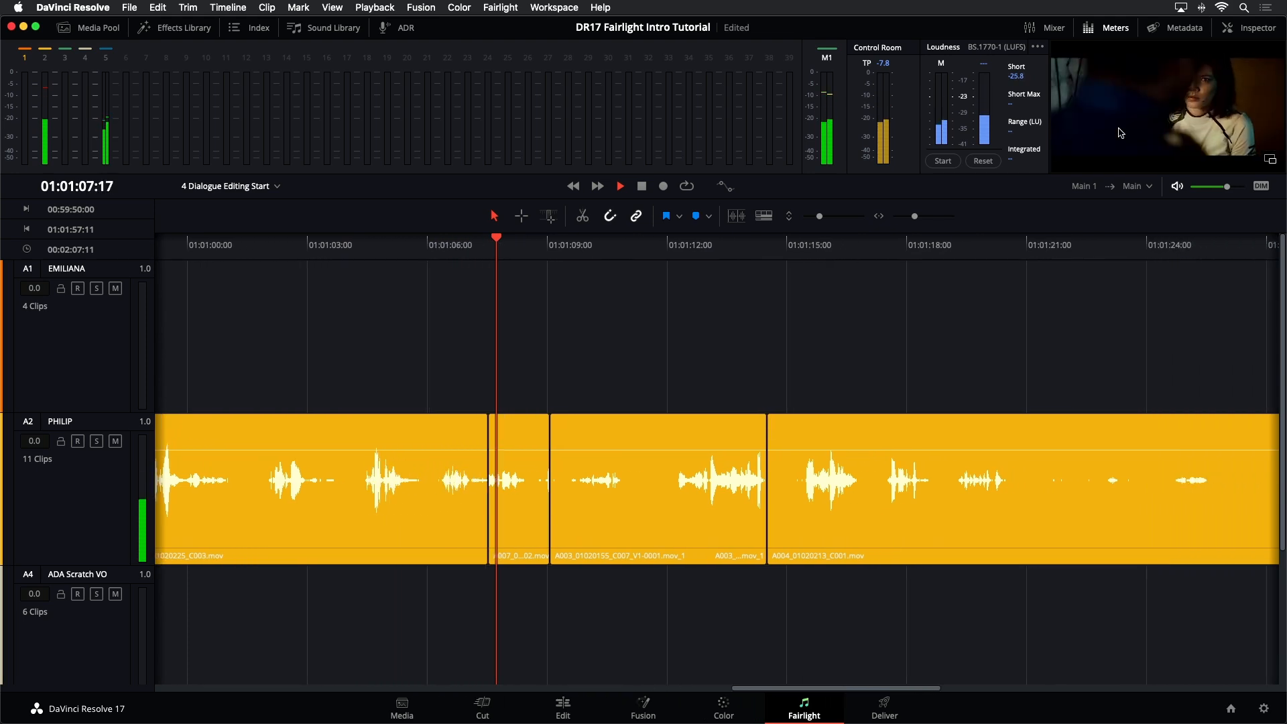
# Step: Stop playback and park the playhead at 01:01:08:03, over the short A007 clip on the PHILIP track
pyautogui.press('space')
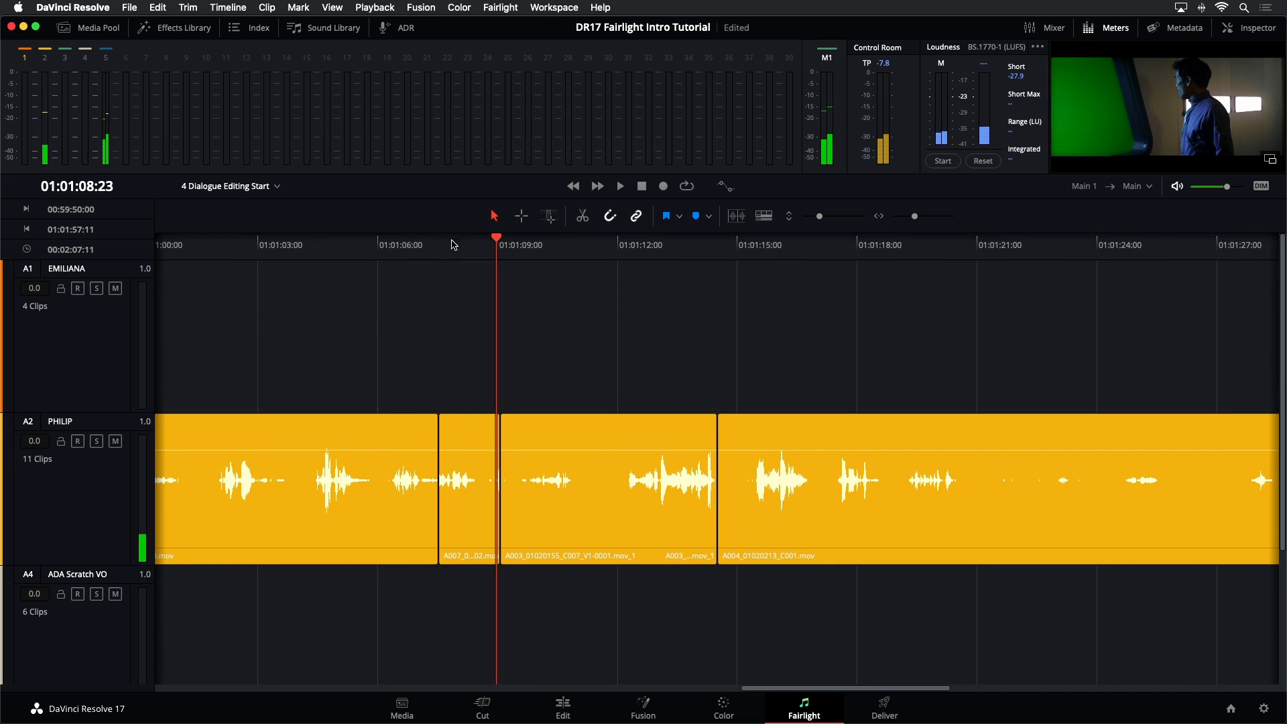
pyautogui.click(453, 241)
pyautogui.press('space')
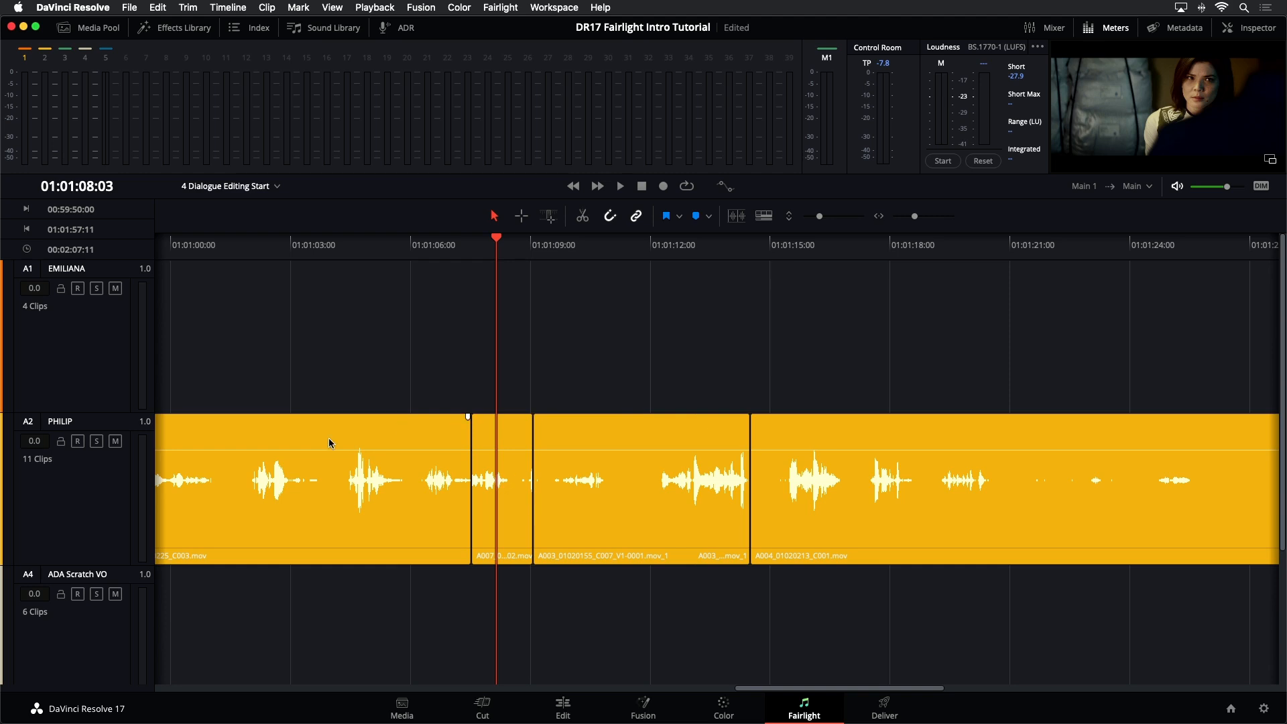
pyautogui.click(63, 360)
pyautogui.rightClick(61, 355)
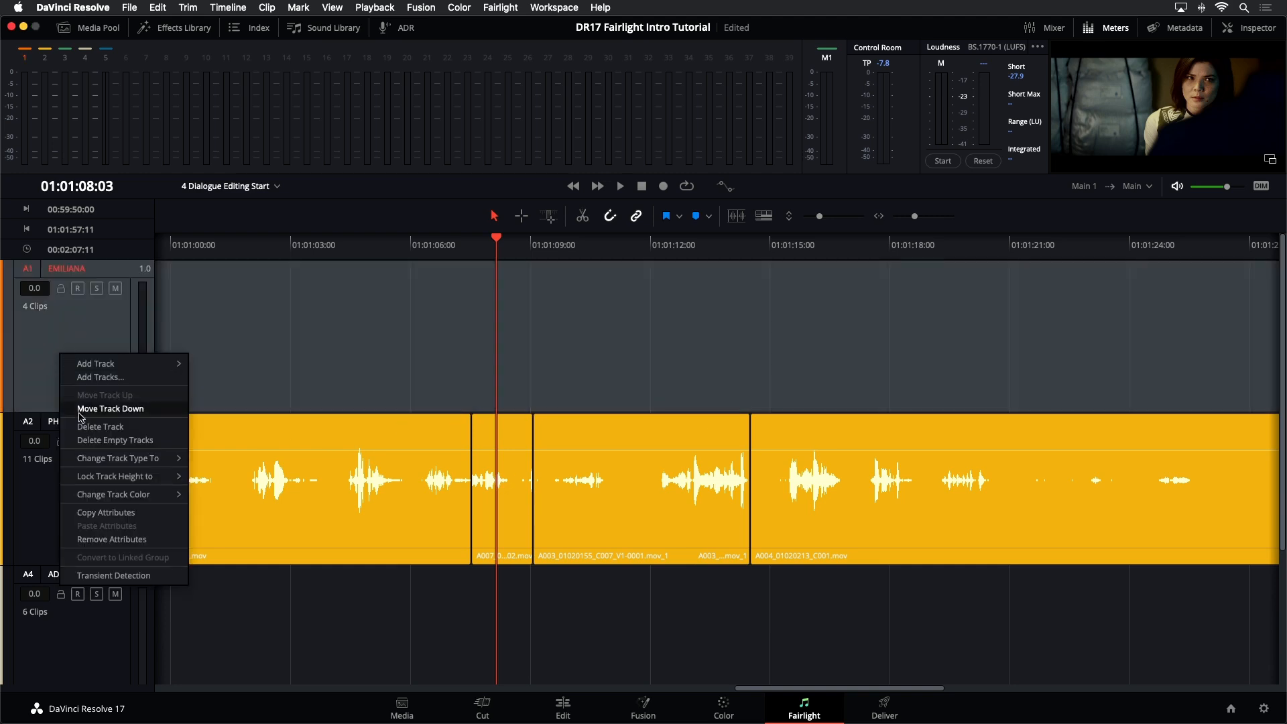
pyautogui.moveTo(137, 495)
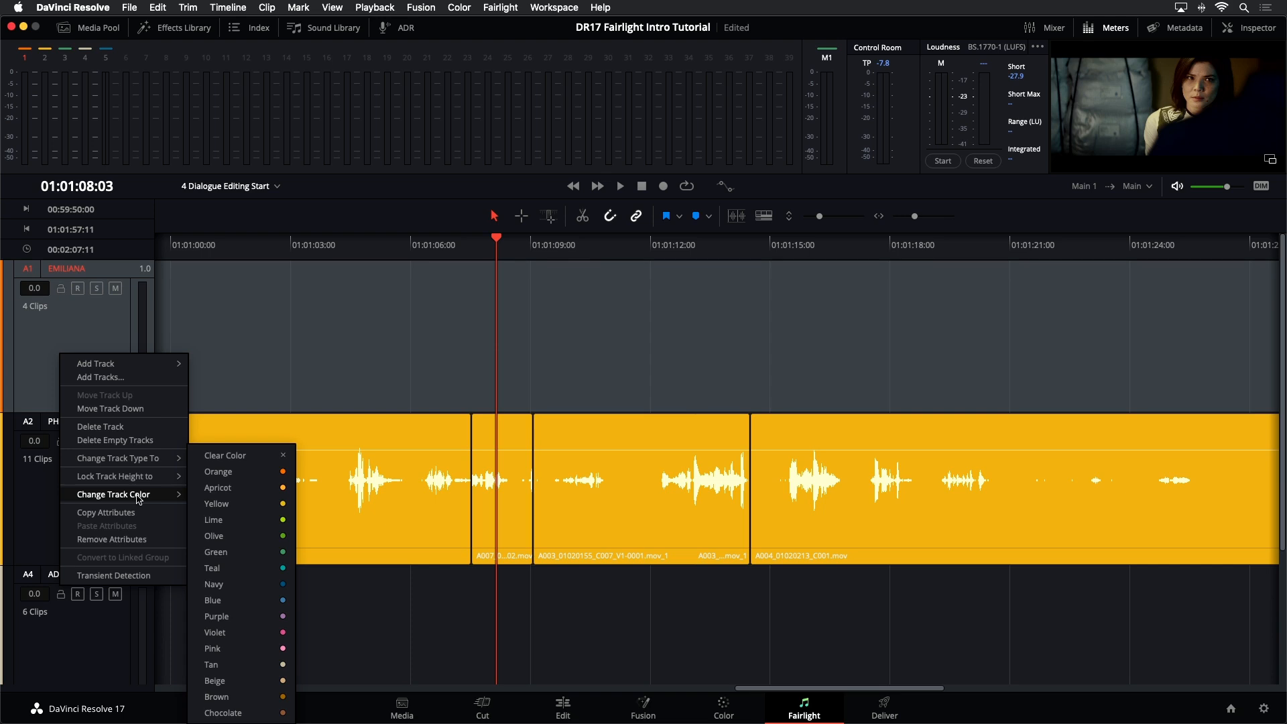
pyautogui.click(113, 335)
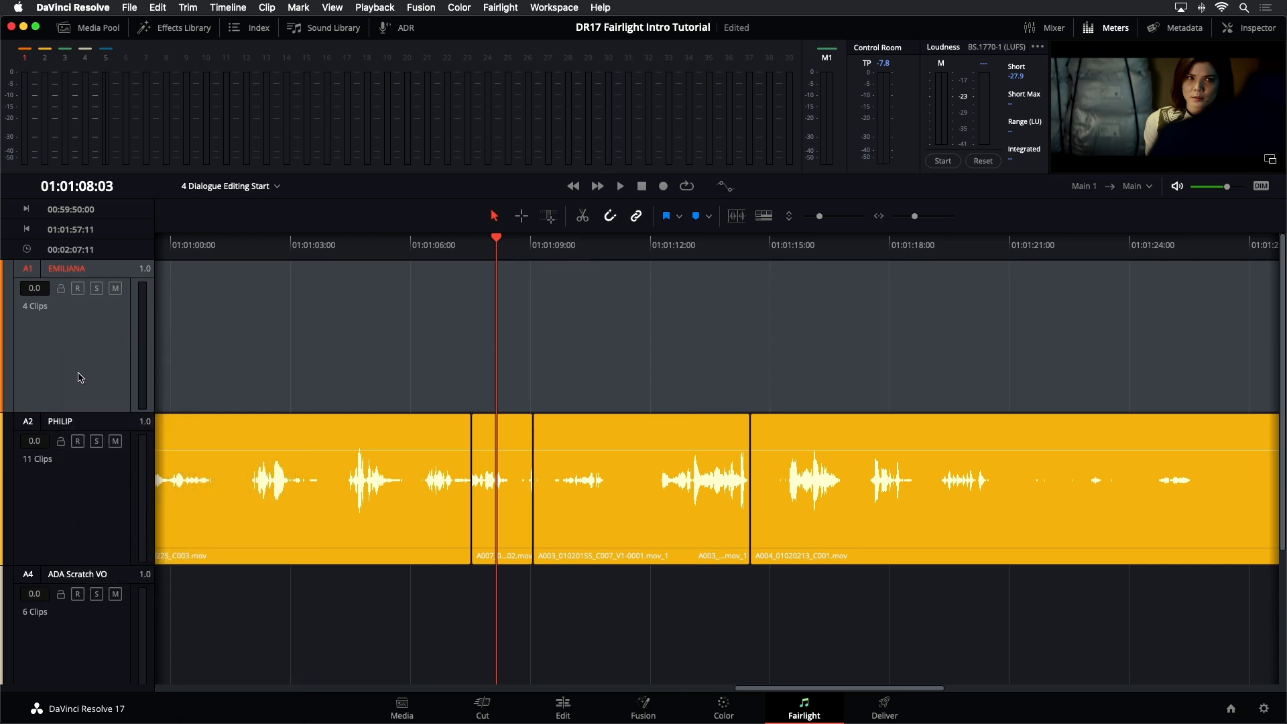
# Step: Set the clip color of the short A007 clip under the playhead on the PHILIP track to Lime
pyautogui.click(499, 493)
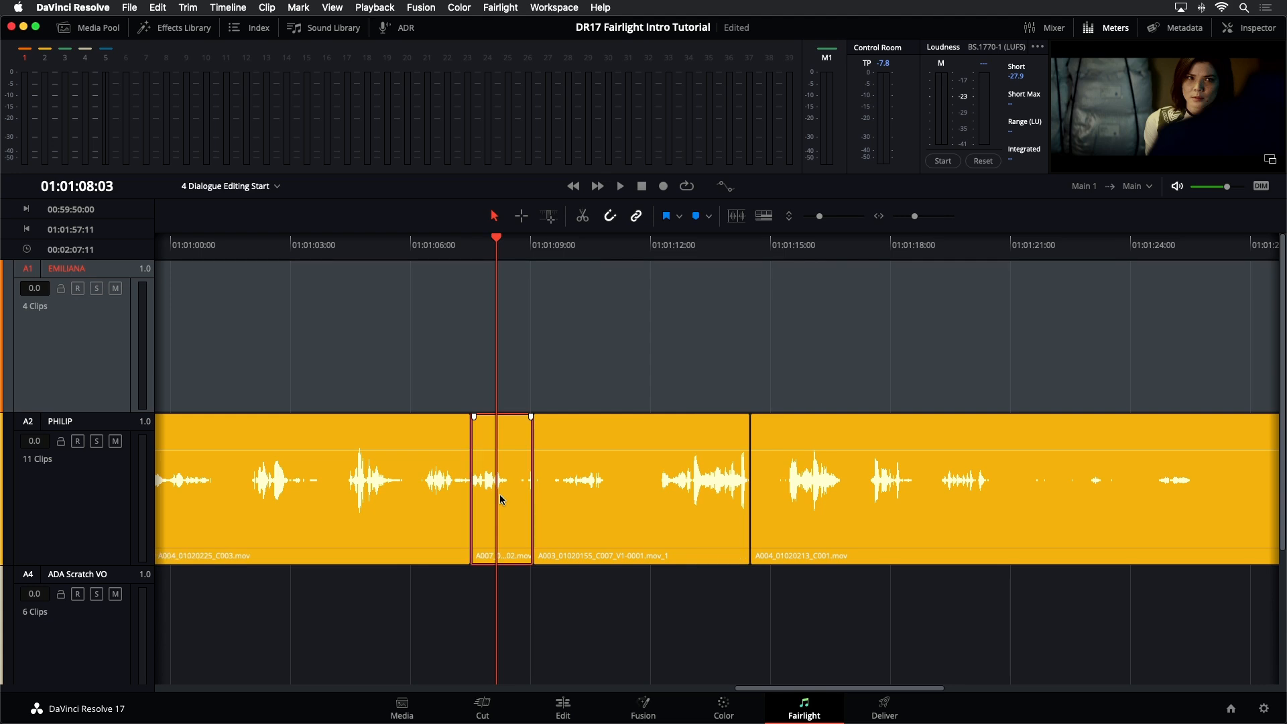
pyautogui.rightClick(503, 485)
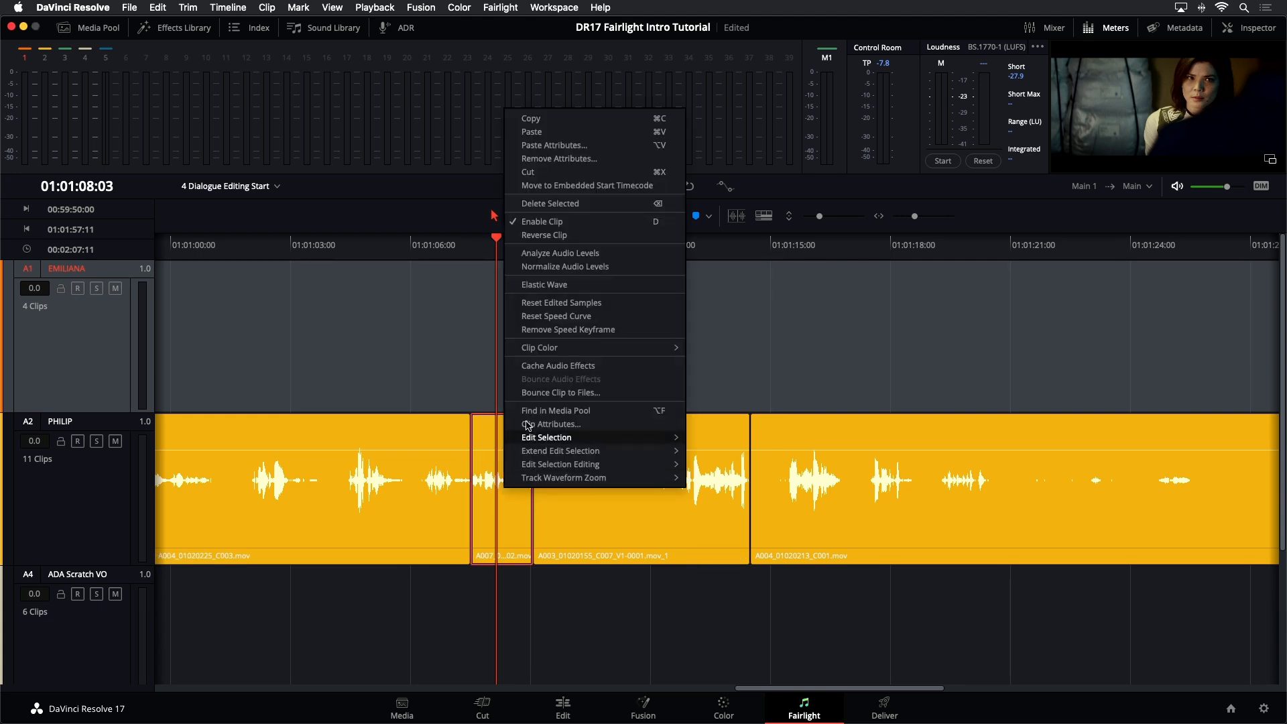
pyautogui.moveTo(643, 348)
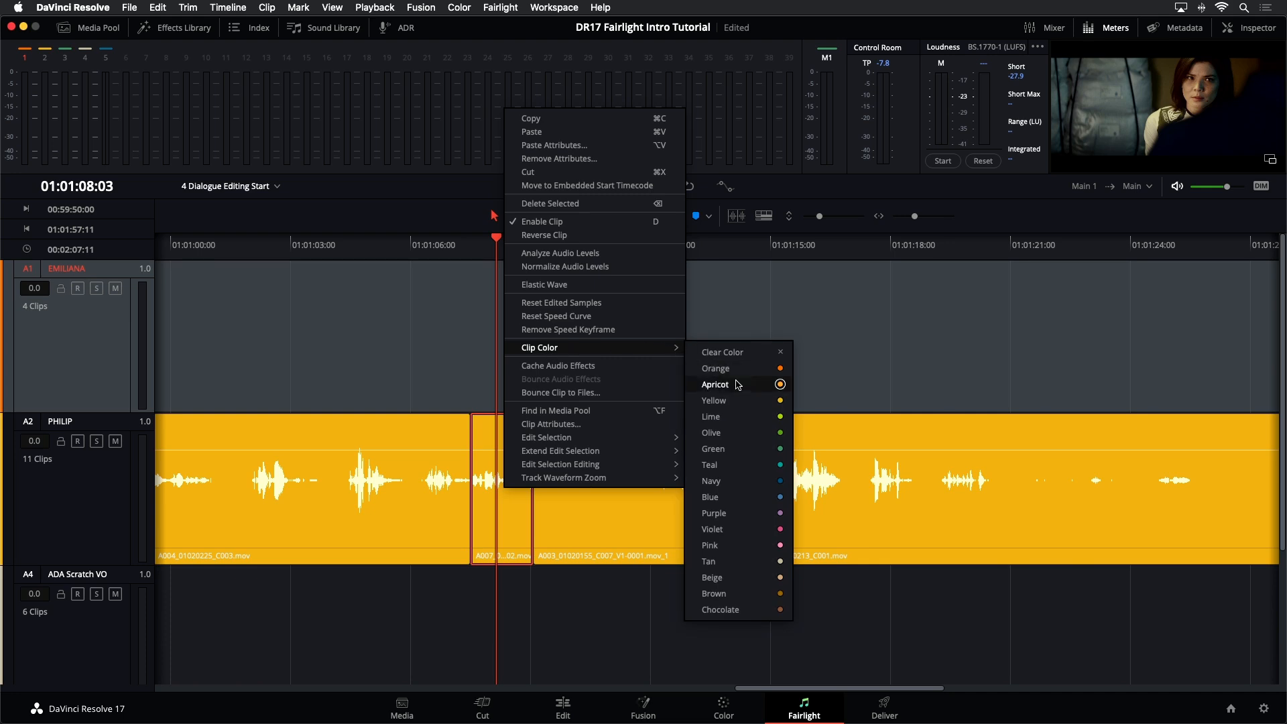
pyautogui.click(752, 423)
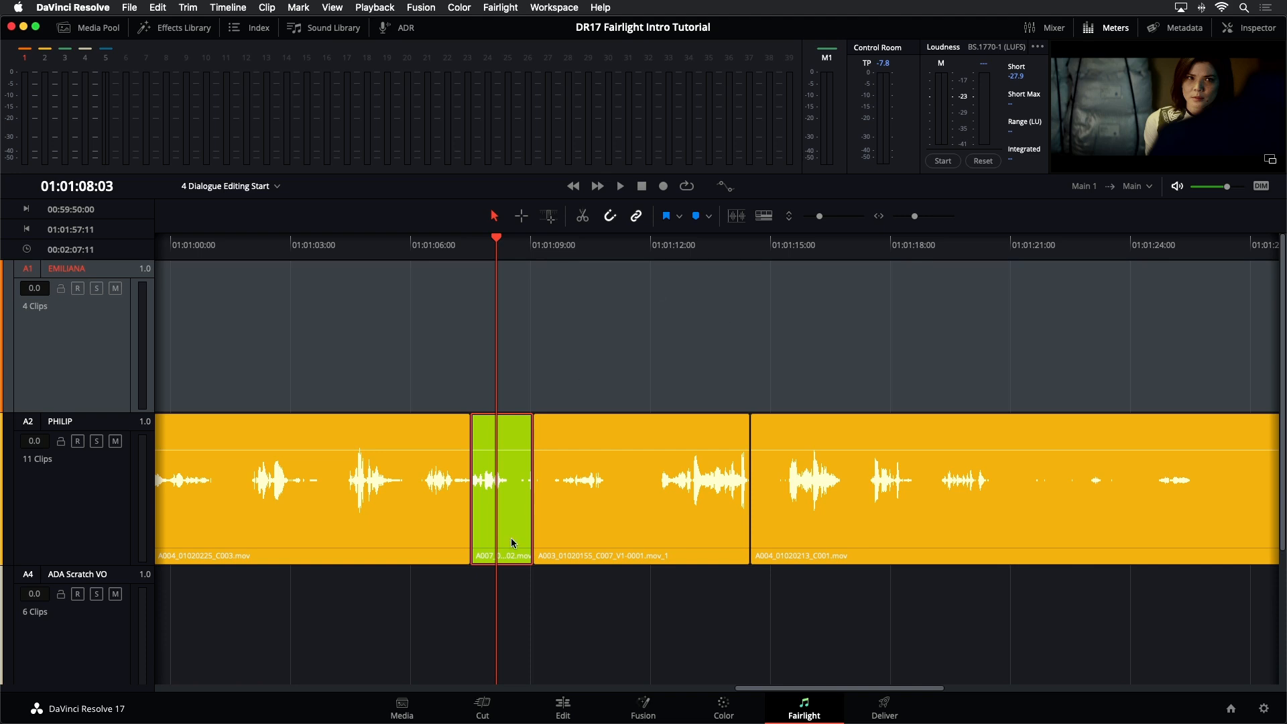
# Step: Look over the timeline view options, then dismiss them and clear the clip selection
pyautogui.moveTo(528, 516)
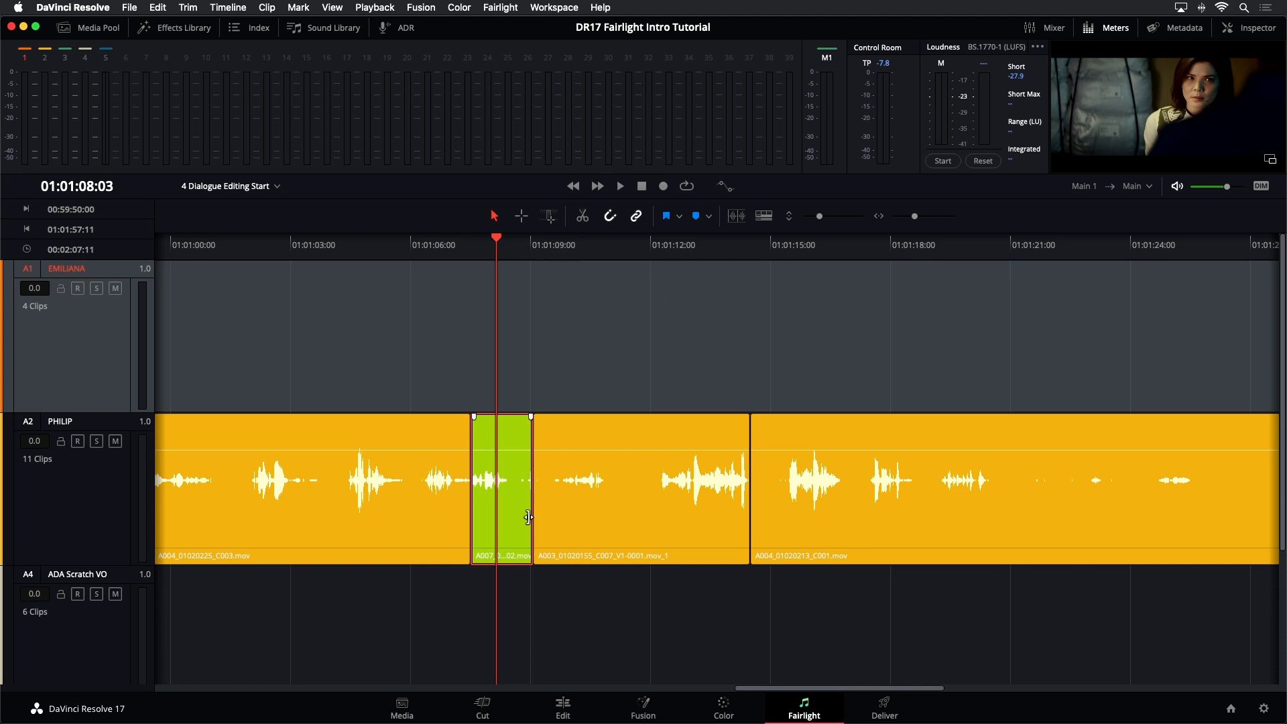
pyautogui.click(770, 224)
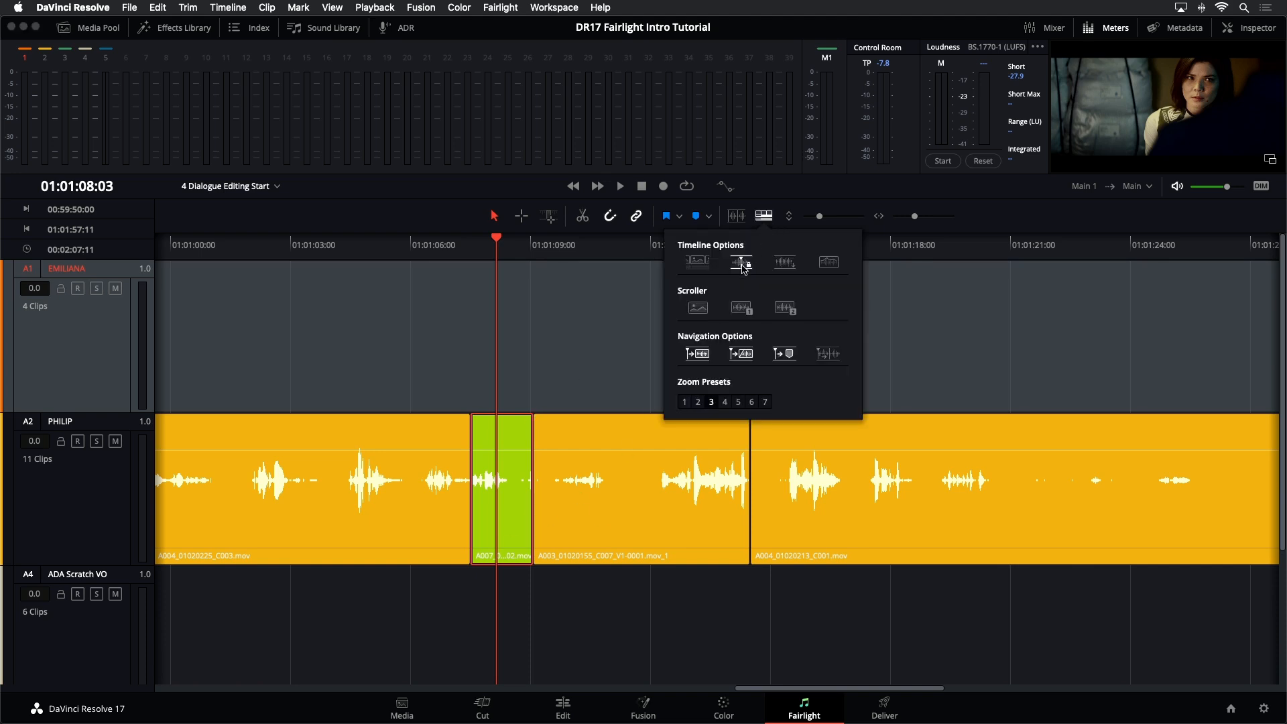
pyautogui.click(648, 307)
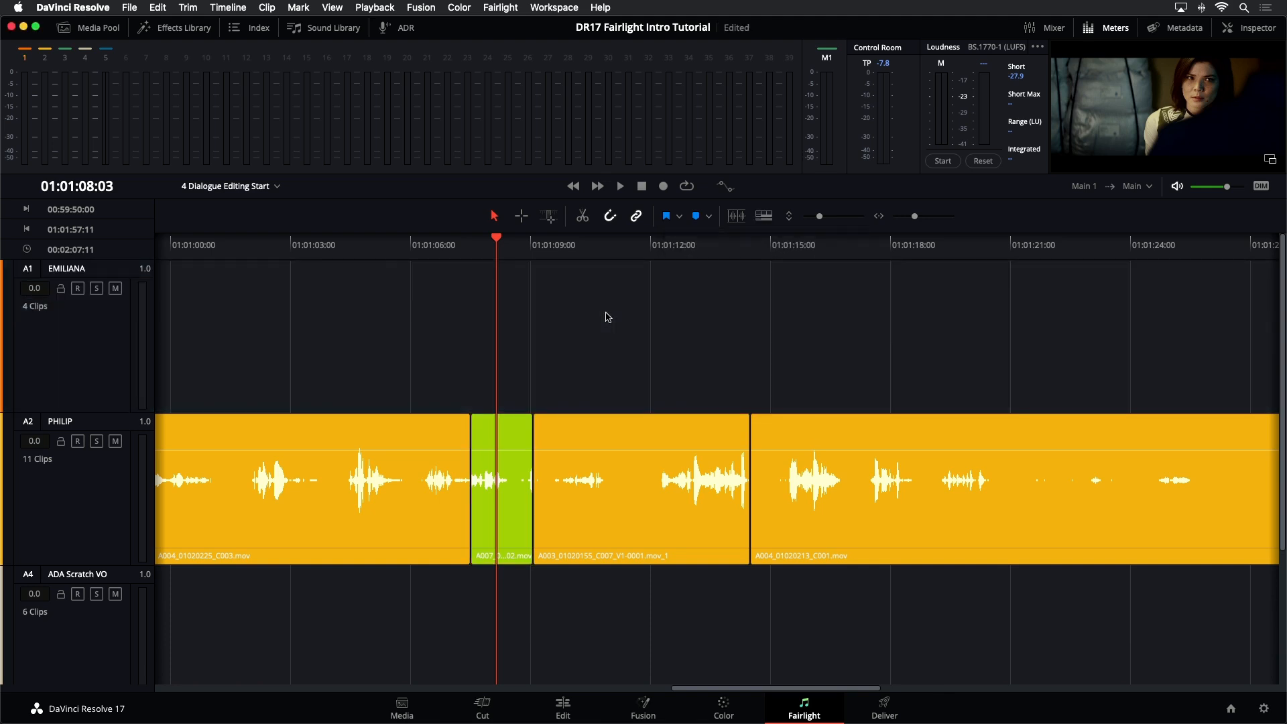
# Step: Extend the start of the green A007_01021810_C002.mov clip on track A2 slightly earlier over the preceding clip
pyautogui.press('super+=')
pyautogui.scroll(-3, 608, 317)
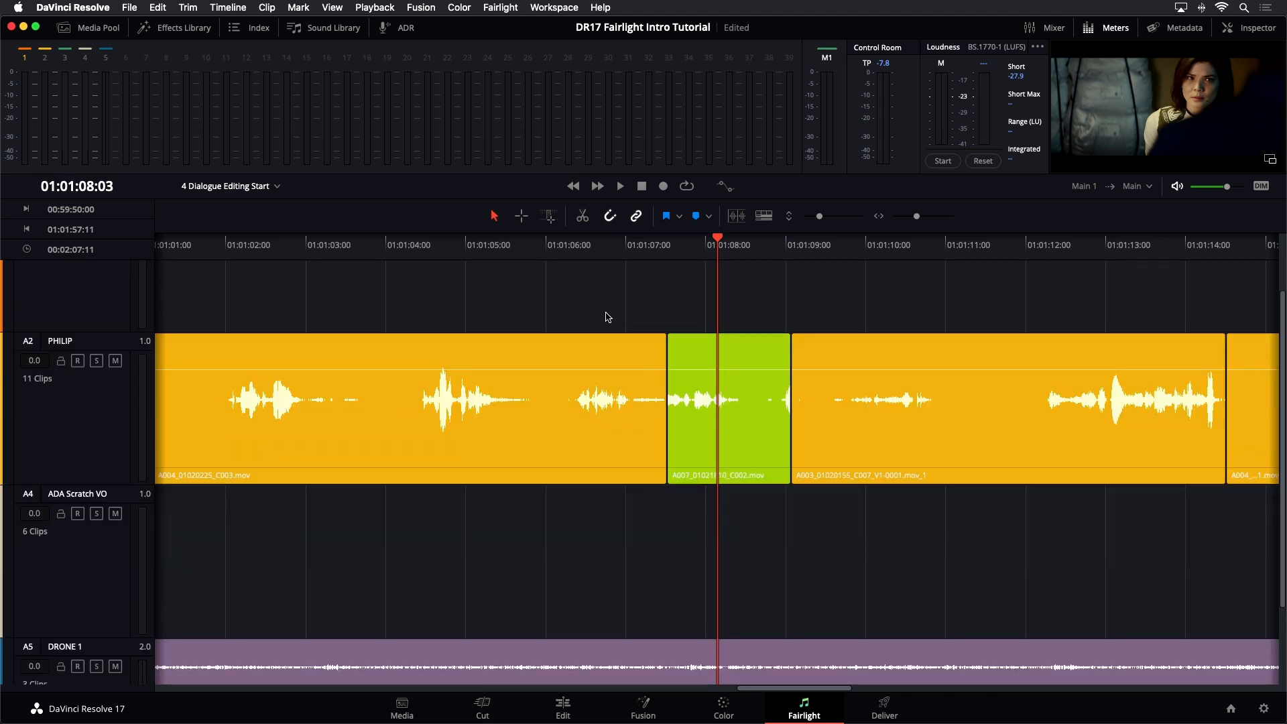
pyautogui.scroll(5, 709, 344)
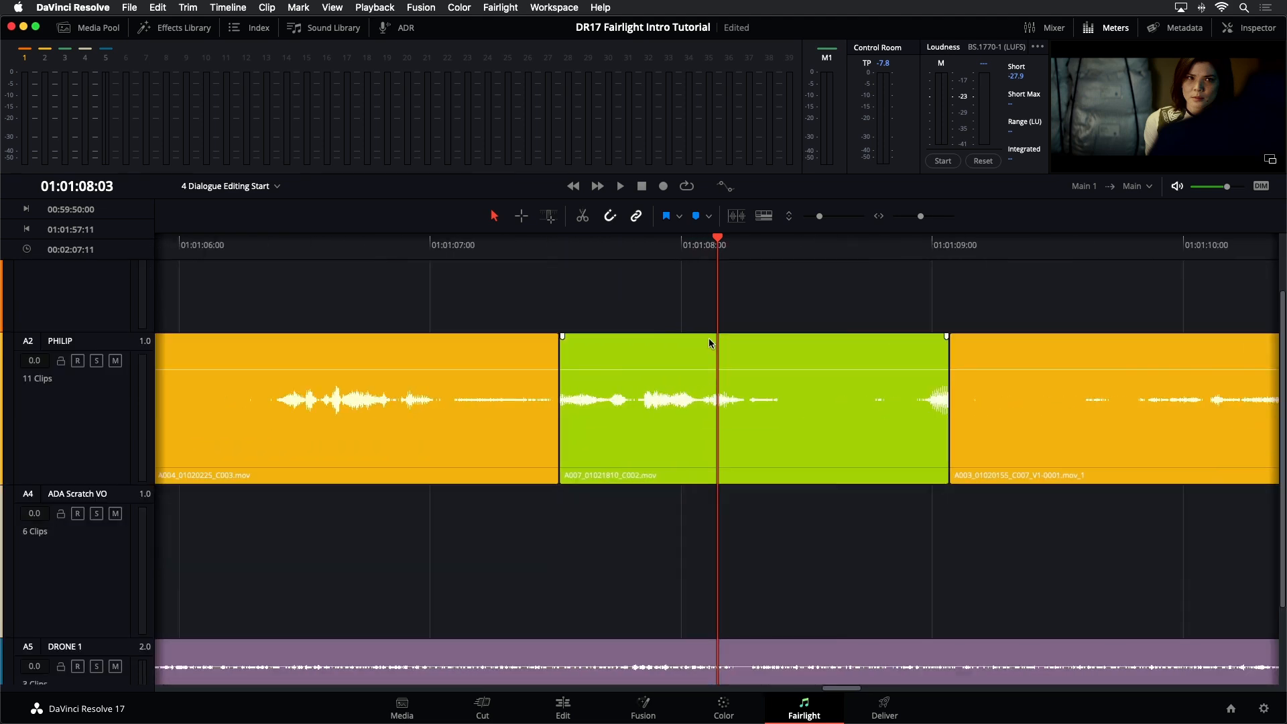
pyautogui.scroll(-5, 709, 343)
pyautogui.scroll(7, 709, 343)
pyautogui.scroll(-6, 709, 338)
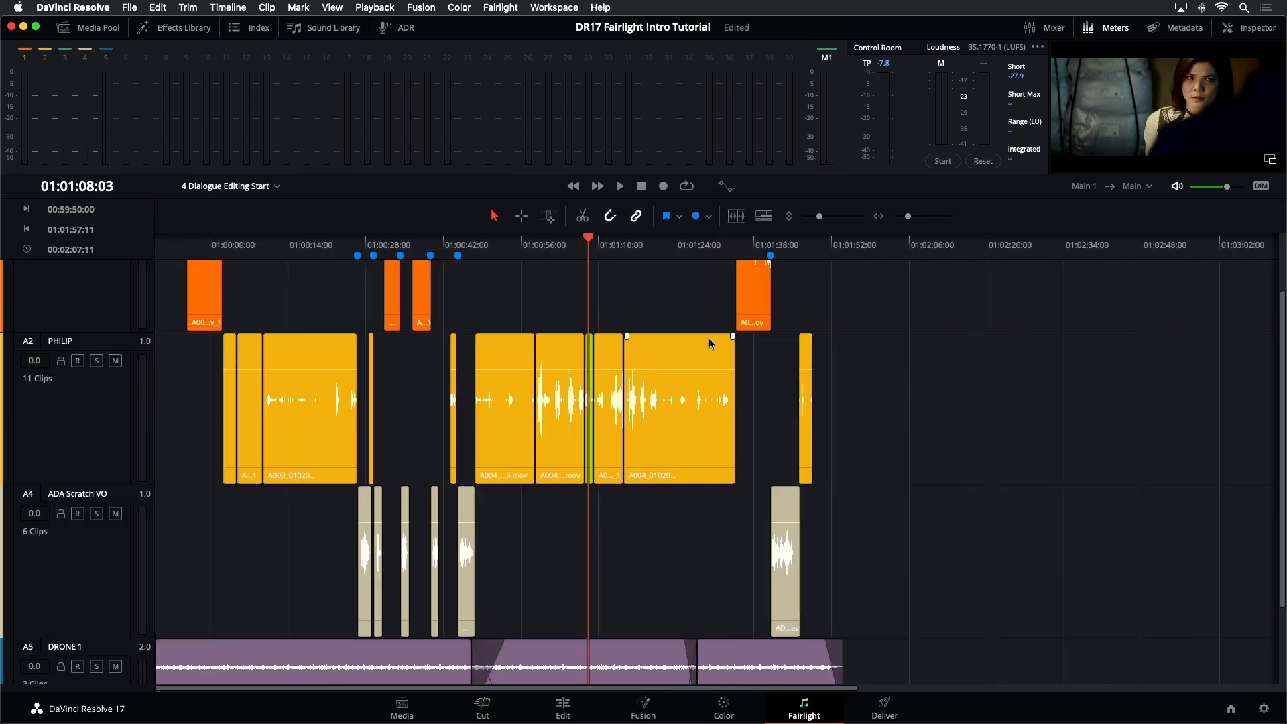
pyautogui.scroll(4, 709, 337)
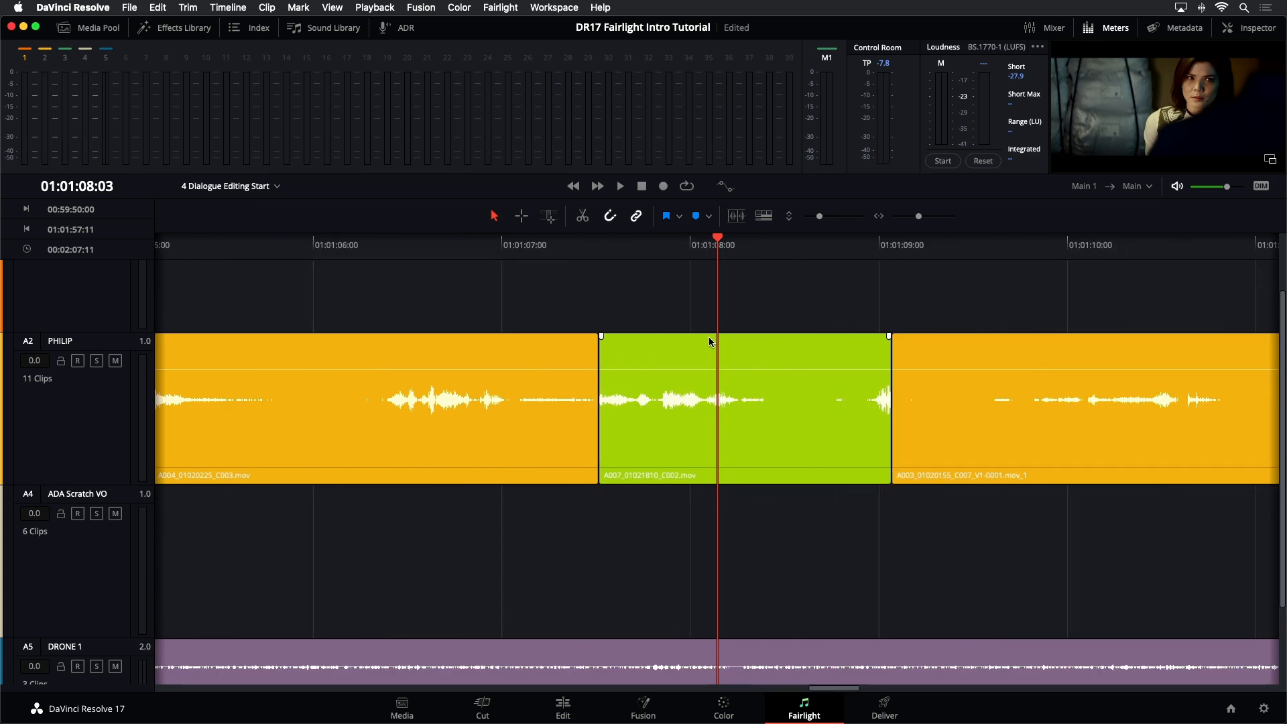
pyautogui.scroll(-5, 709, 336)
pyautogui.scroll(7, 709, 337)
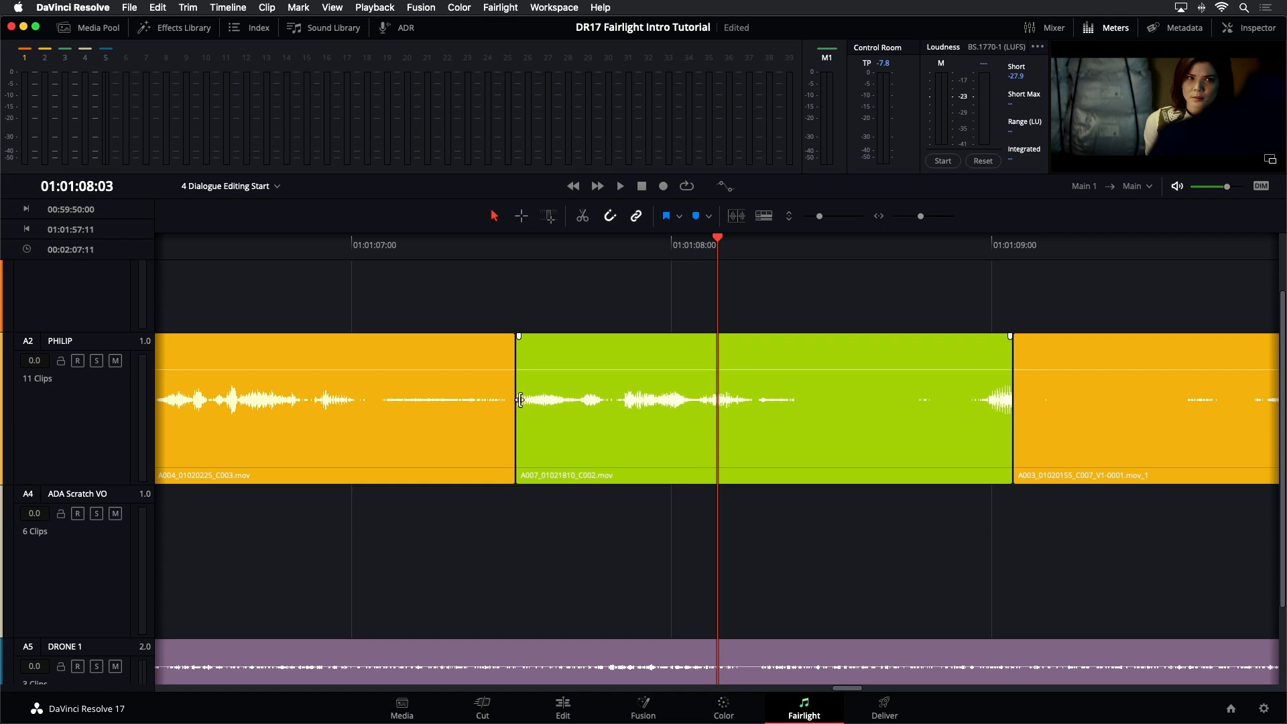
pyautogui.click(594, 401)
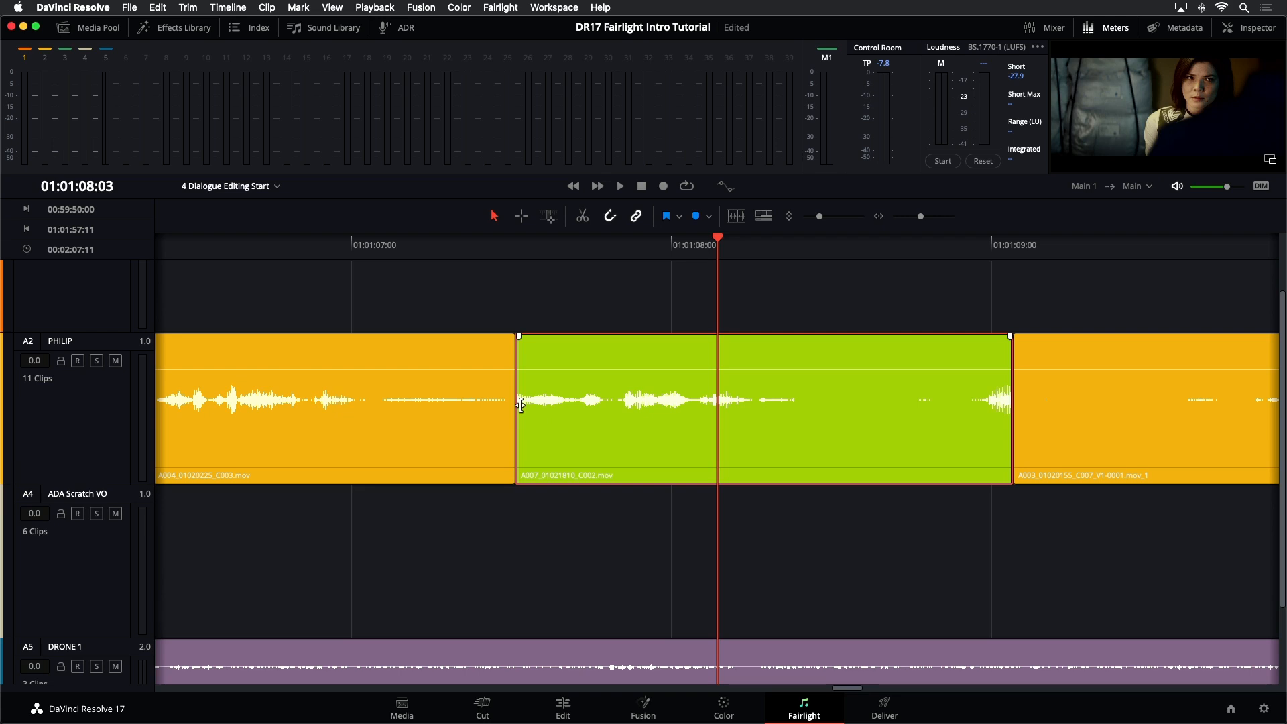
pyautogui.moveTo(521, 404); pyautogui.dragTo(520, 404)
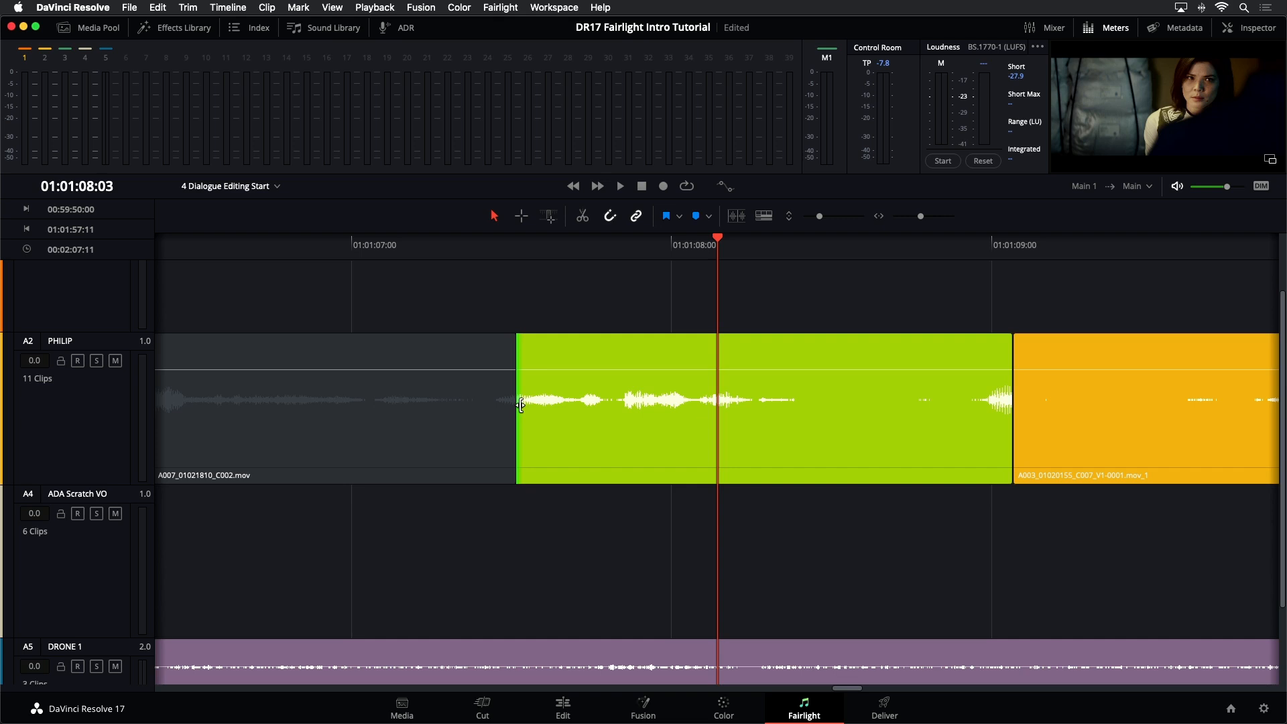
pyautogui.moveTo(521, 404); pyautogui.dragTo(497, 414)
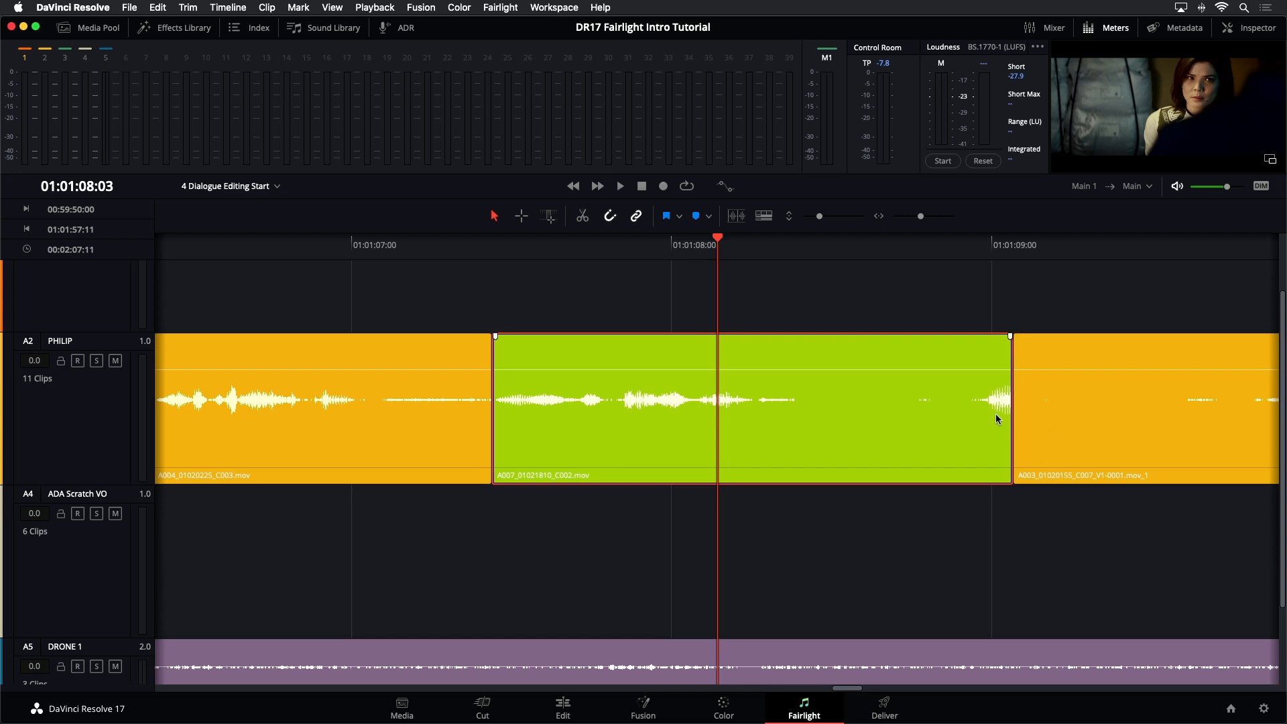
# Step: Play back the green clip several times, starting from just before its adjusted start and running past its end
pyautogui.press('space')
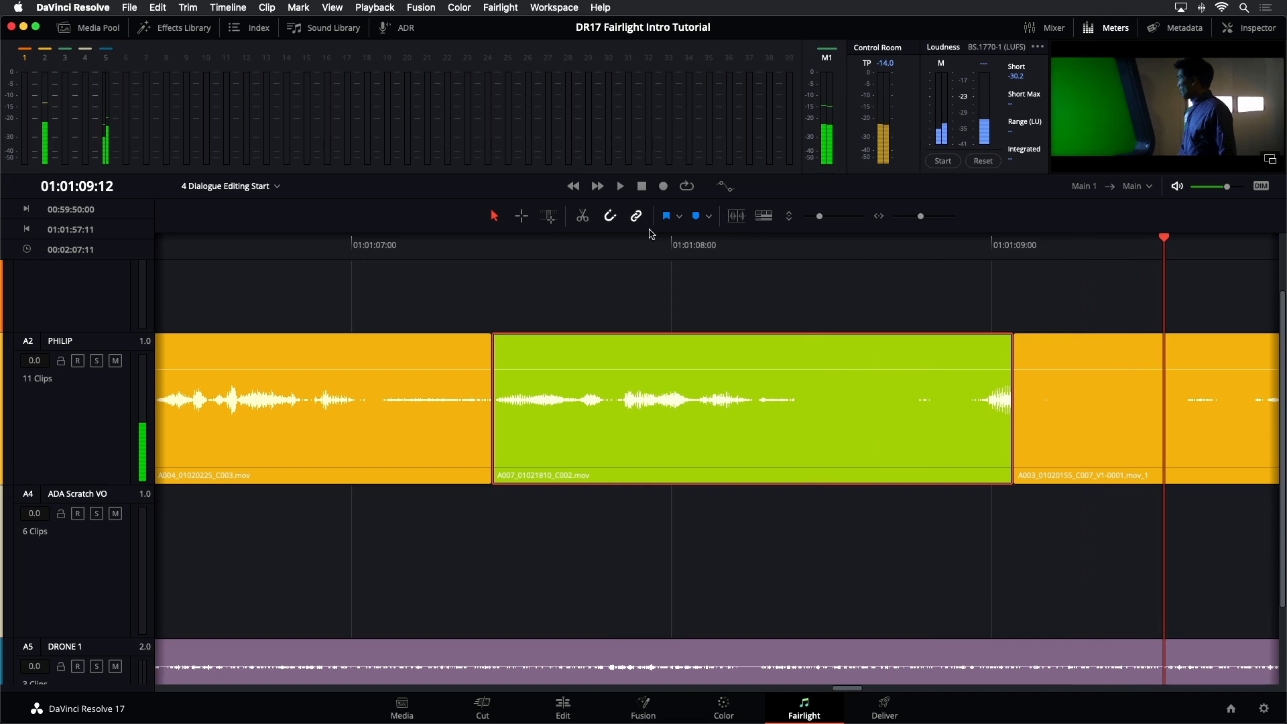
pyautogui.click(634, 250)
pyautogui.press('space')
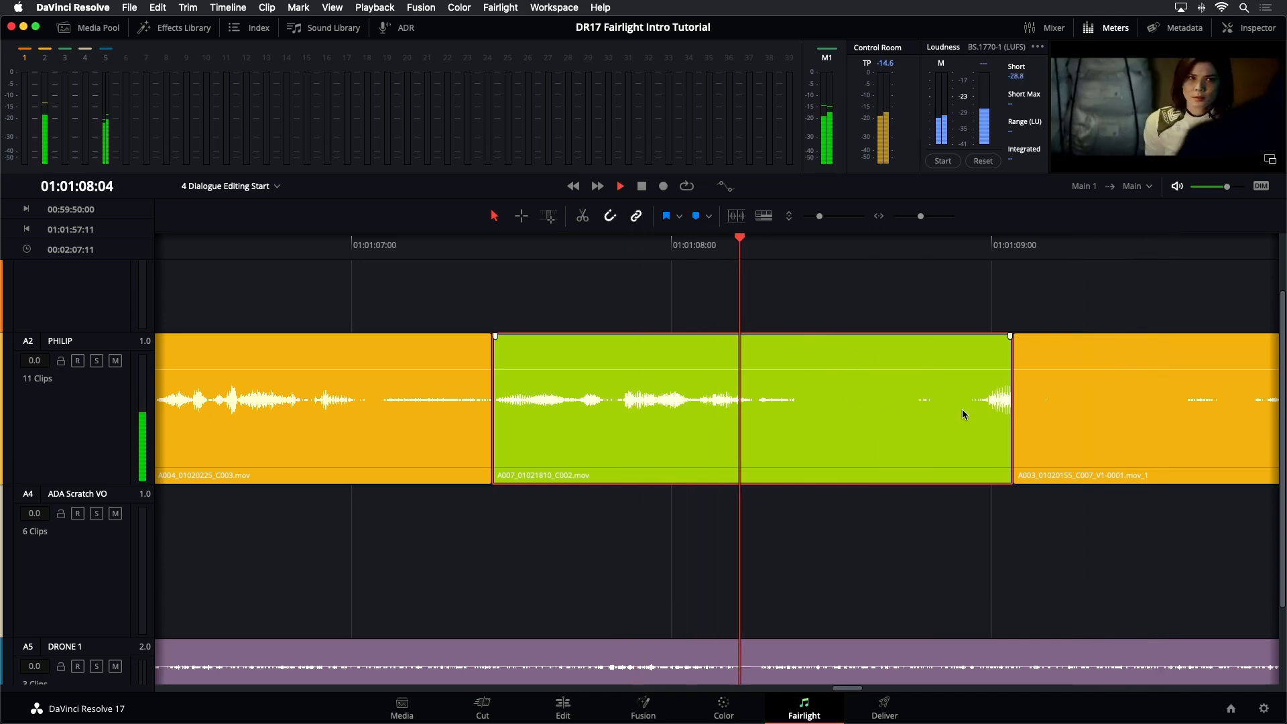
pyautogui.press('space')
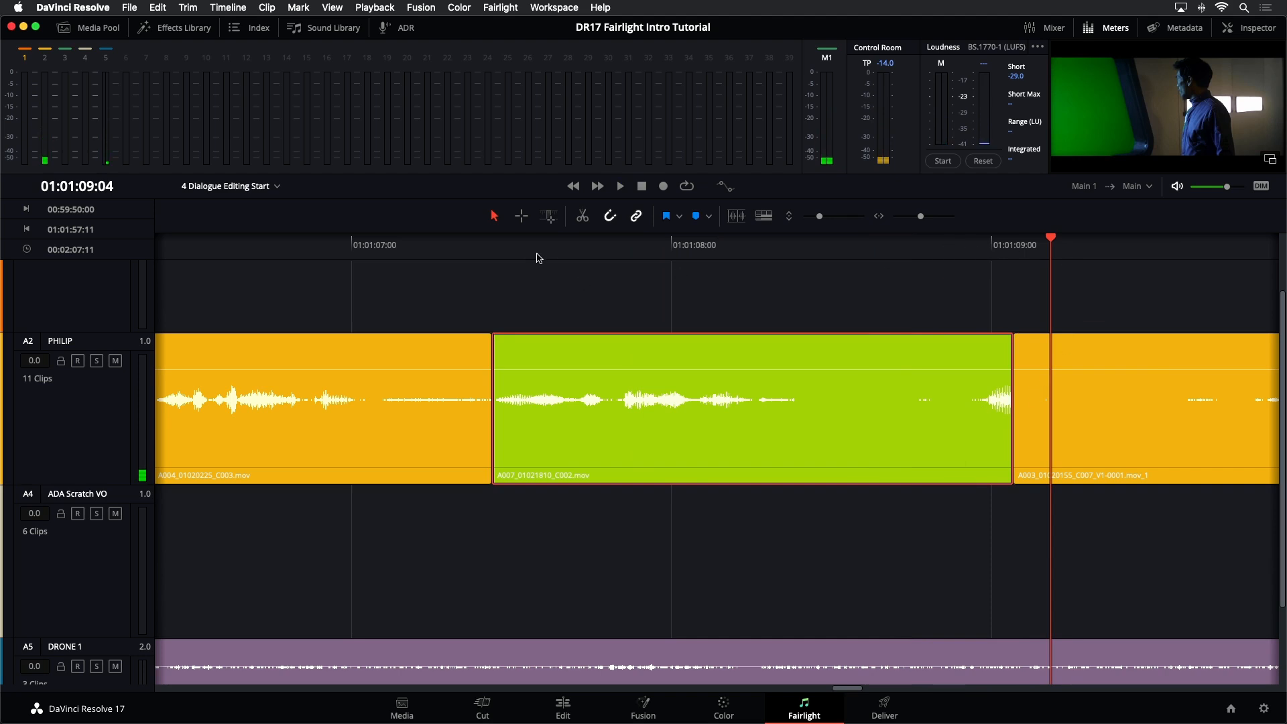
pyautogui.click(439, 258)
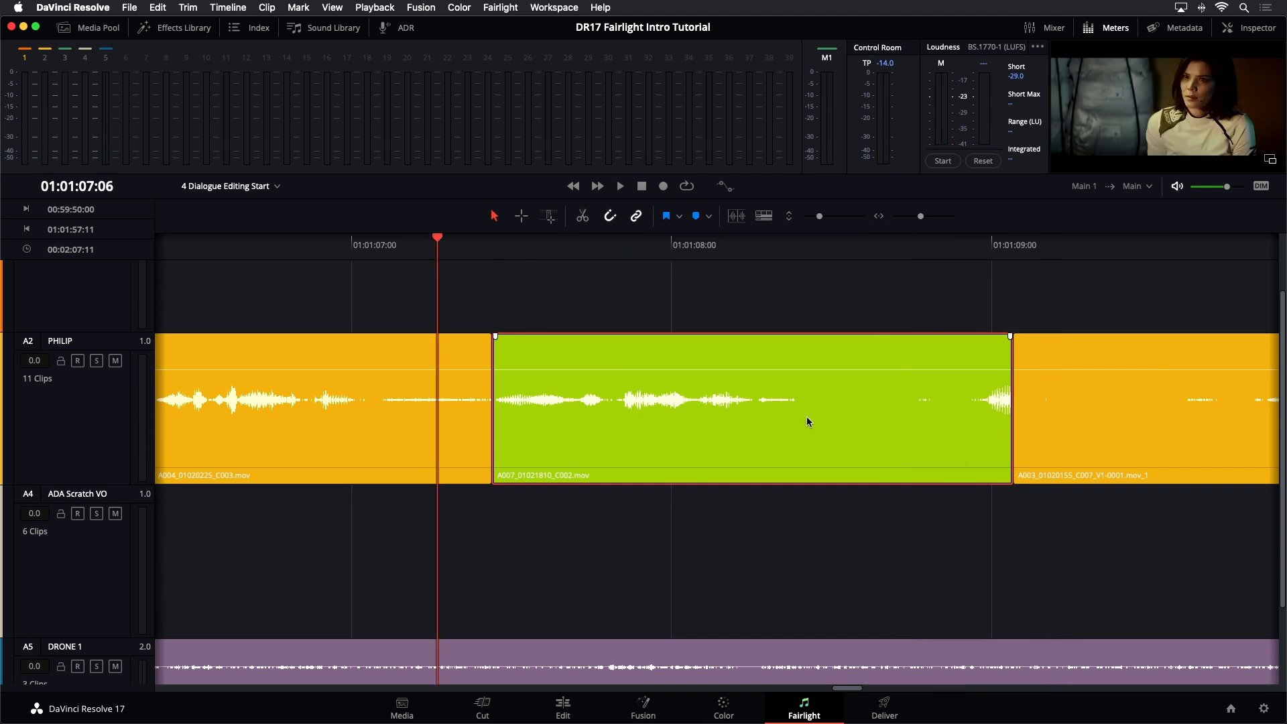
pyautogui.press('space')
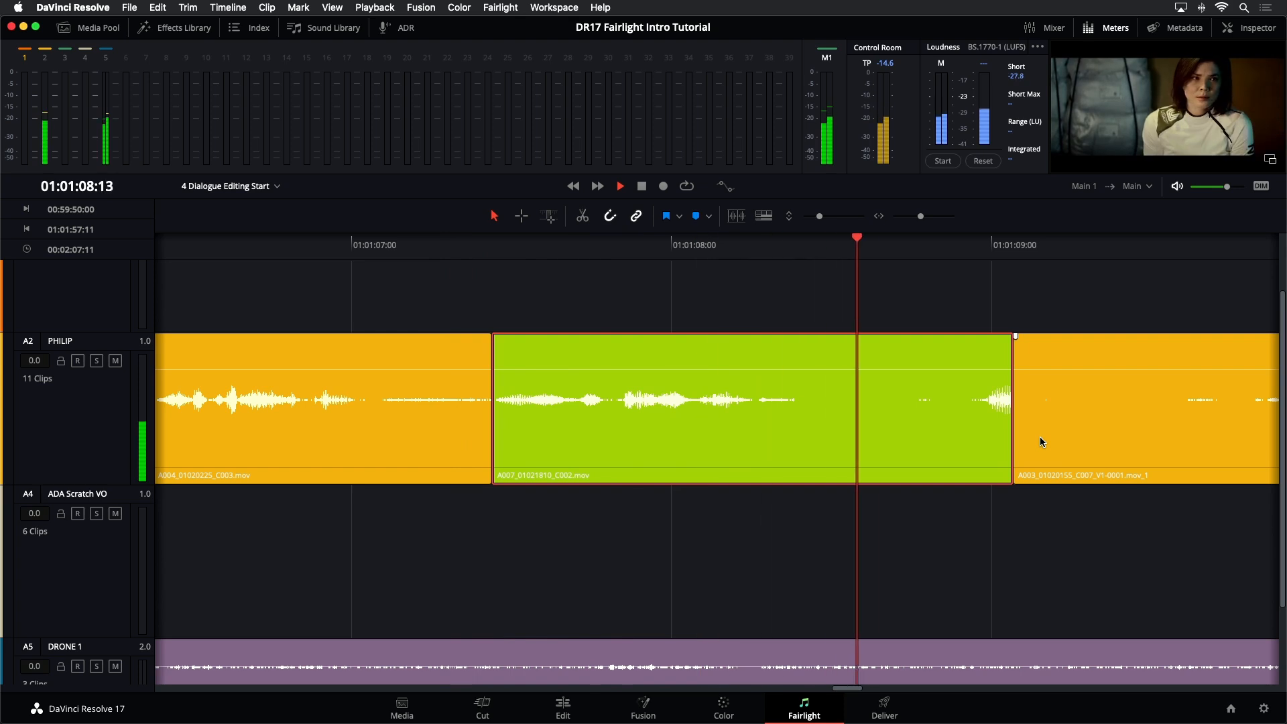
pyautogui.press('space')
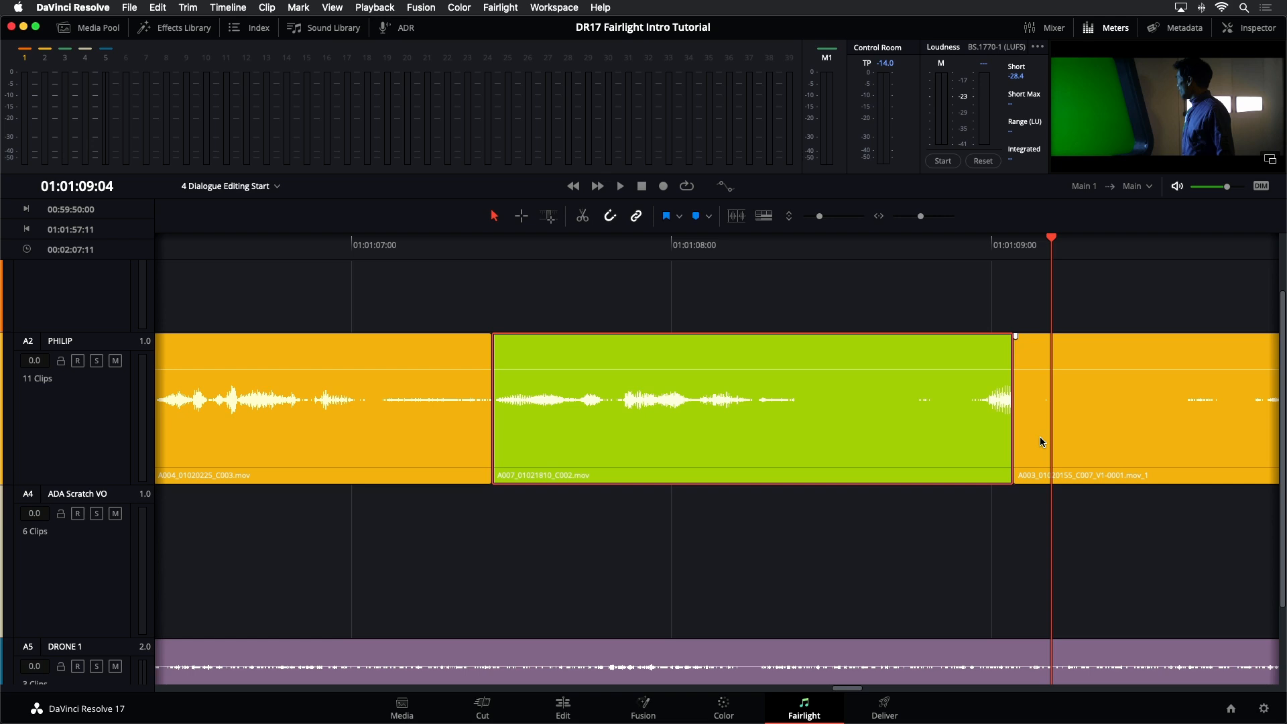
# Step: Preview the audio around the cut after the green clip and bring the whole clip back into view
pyautogui.press('/')
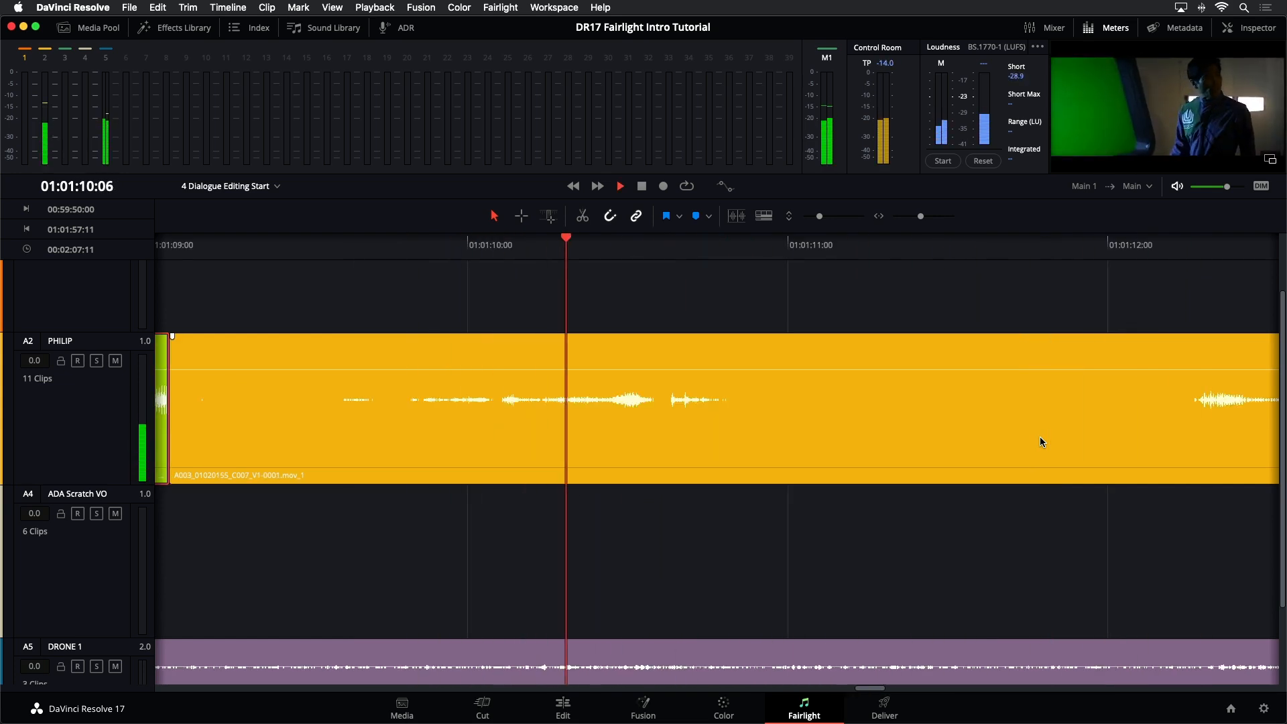
pyautogui.press('/')
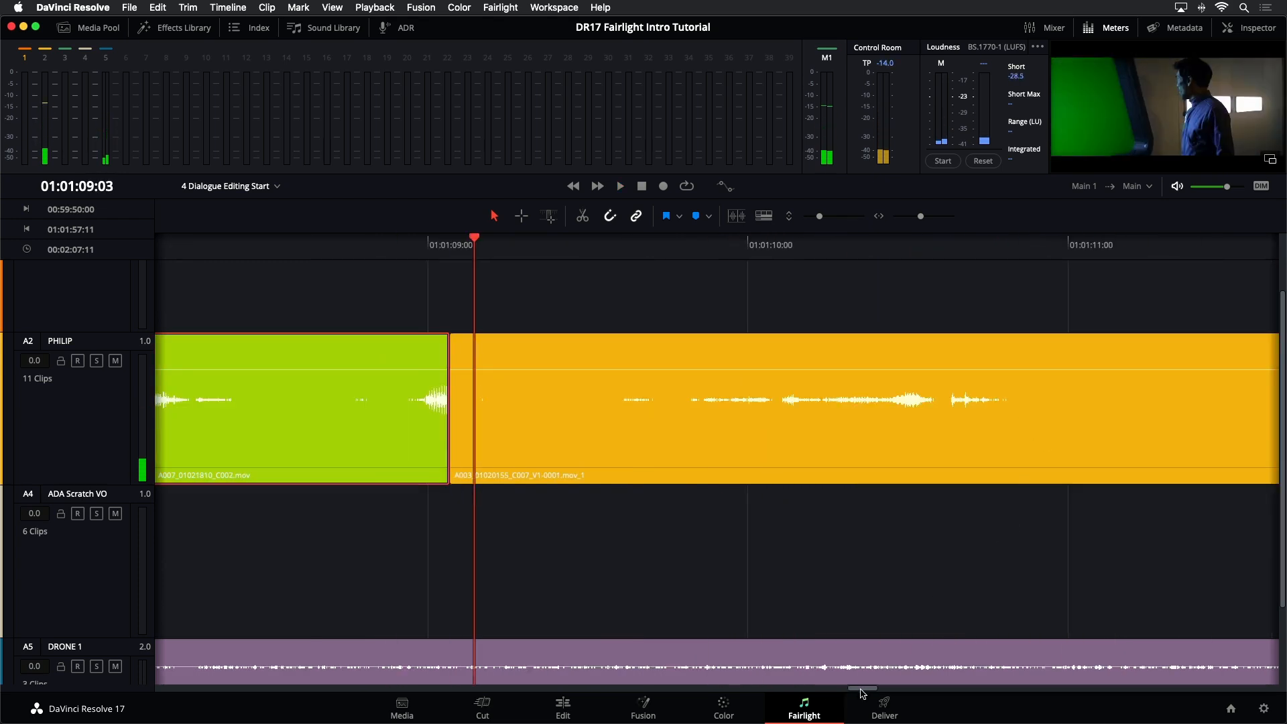
pyautogui.moveTo(861, 689); pyautogui.dragTo(849, 694)
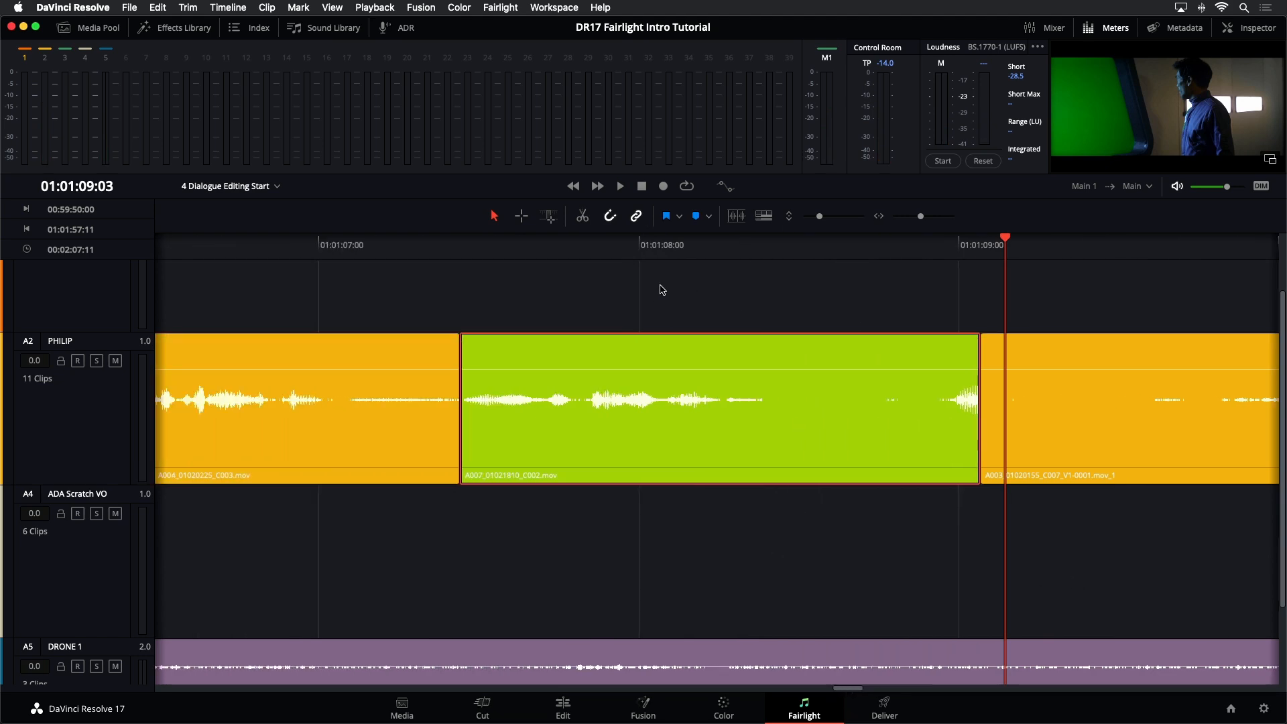
# Step: Deselect the green clip and use Range Selection mode to select 01:01:07:01 to 01:01:09:12 across tracks A1 through A4
pyautogui.click(704, 318)
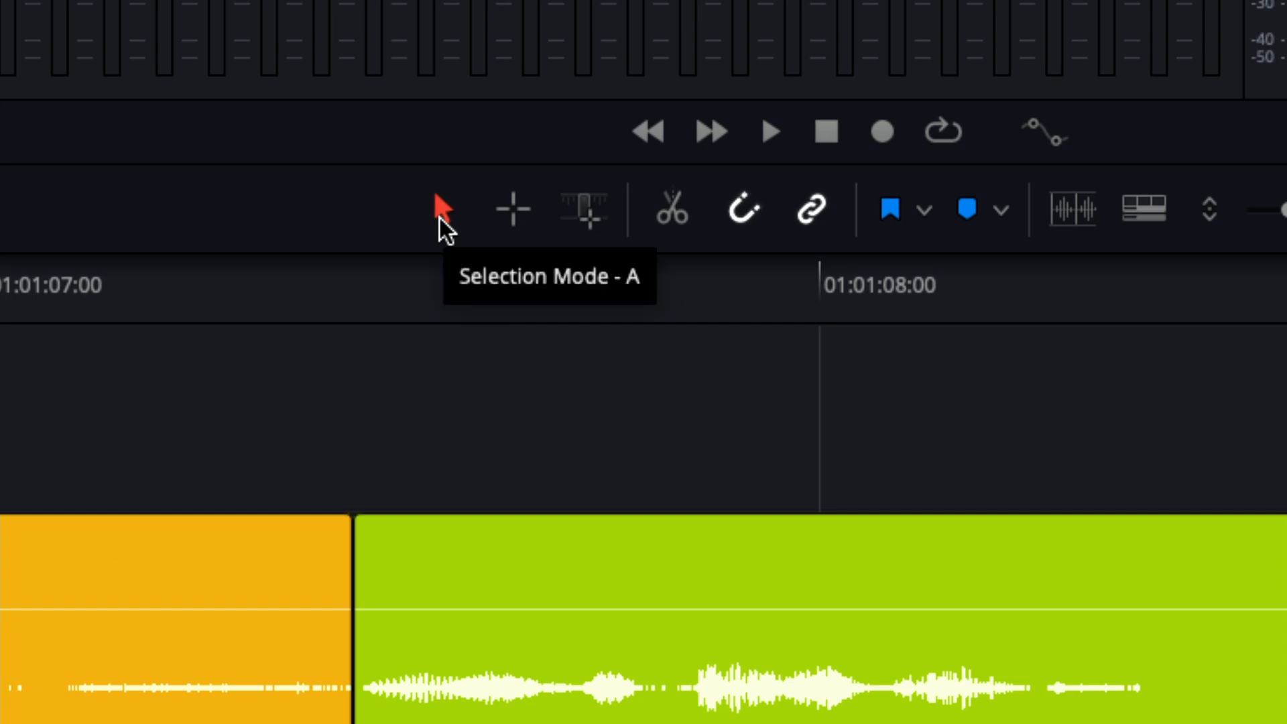
pyautogui.click(515, 215)
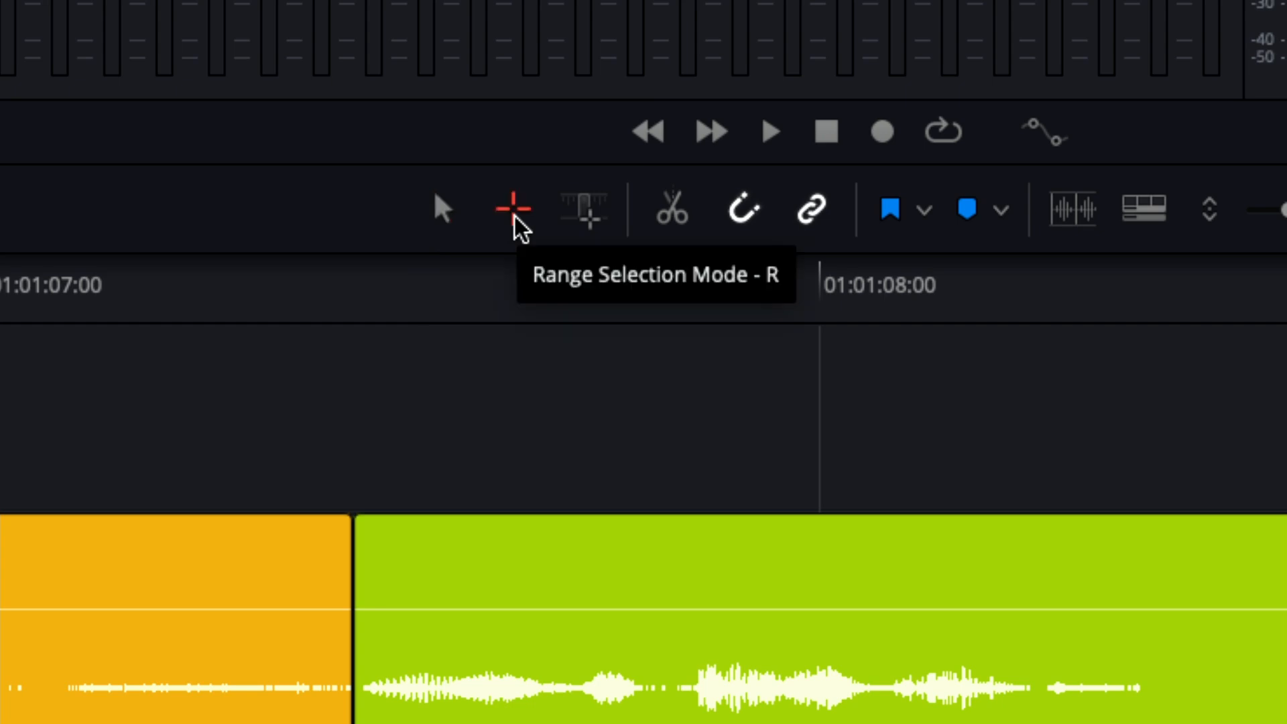
pyautogui.press('a')
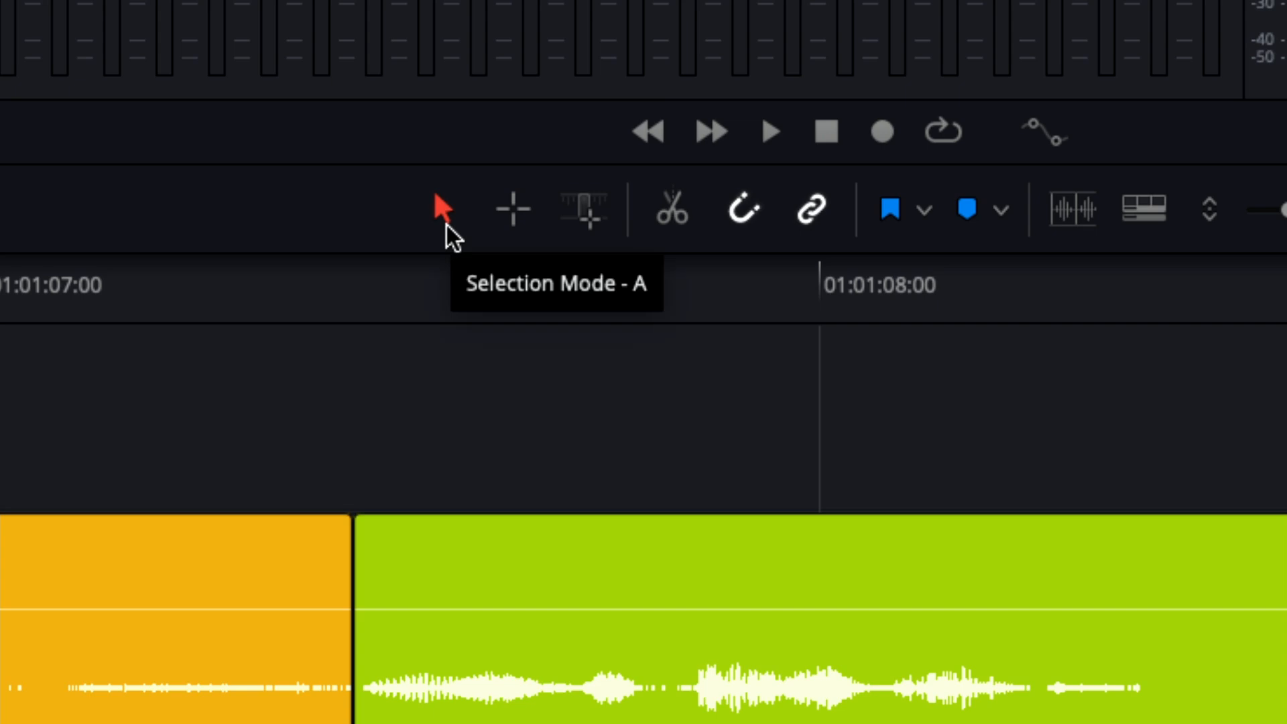
pyautogui.click(510, 231)
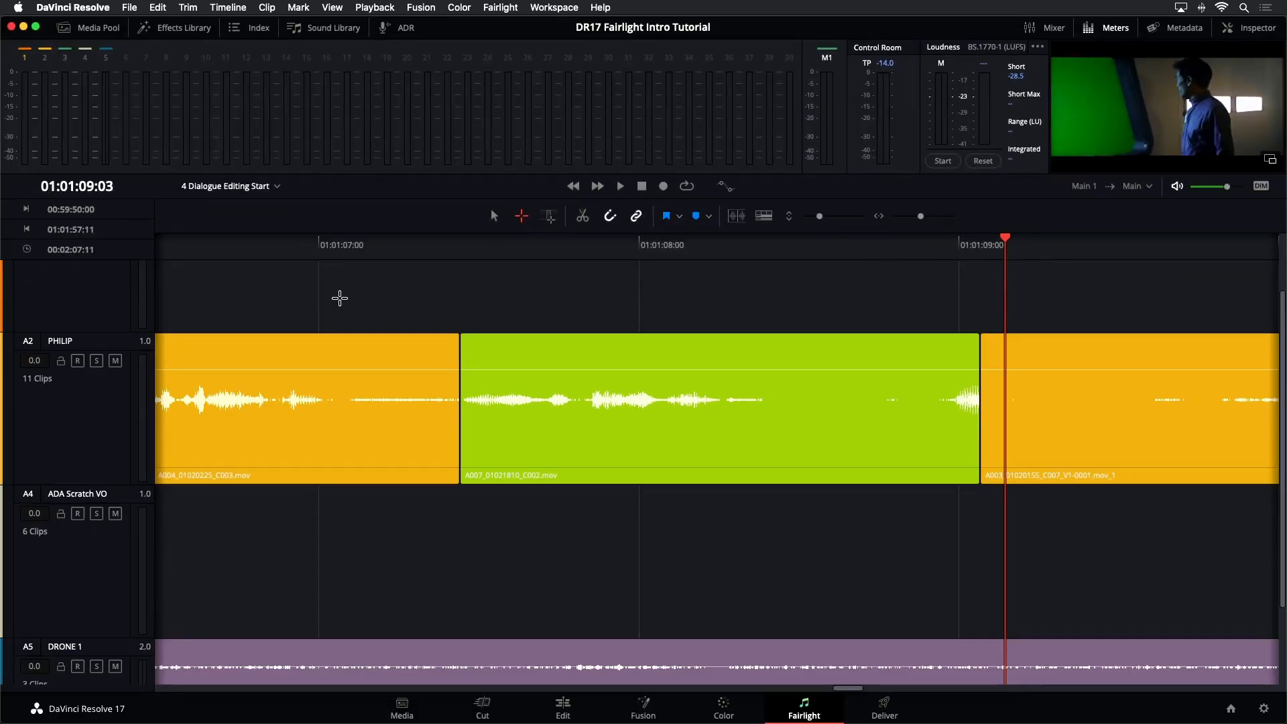
pyautogui.moveTo(340, 298); pyautogui.dragTo(1130, 522)
pyautogui.click(1127, 520)
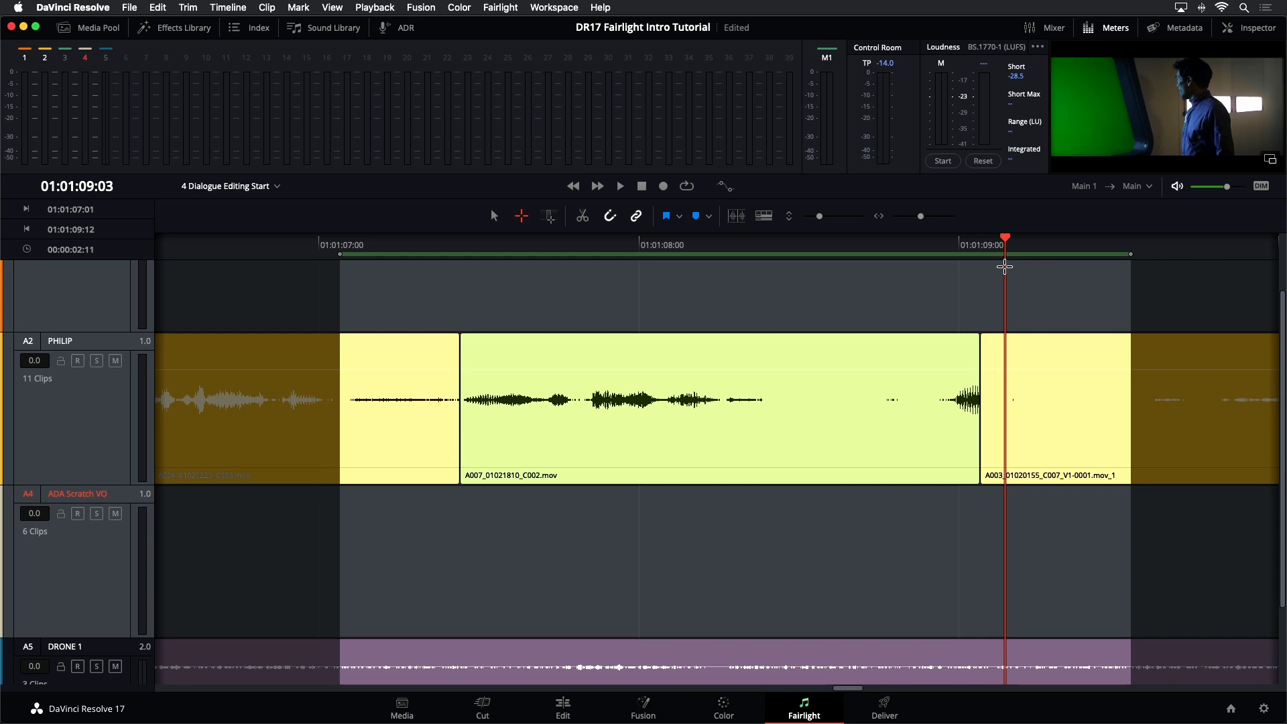
# Step: Play briefly from the current playhead position, then play only the selected range
pyautogui.press('space')
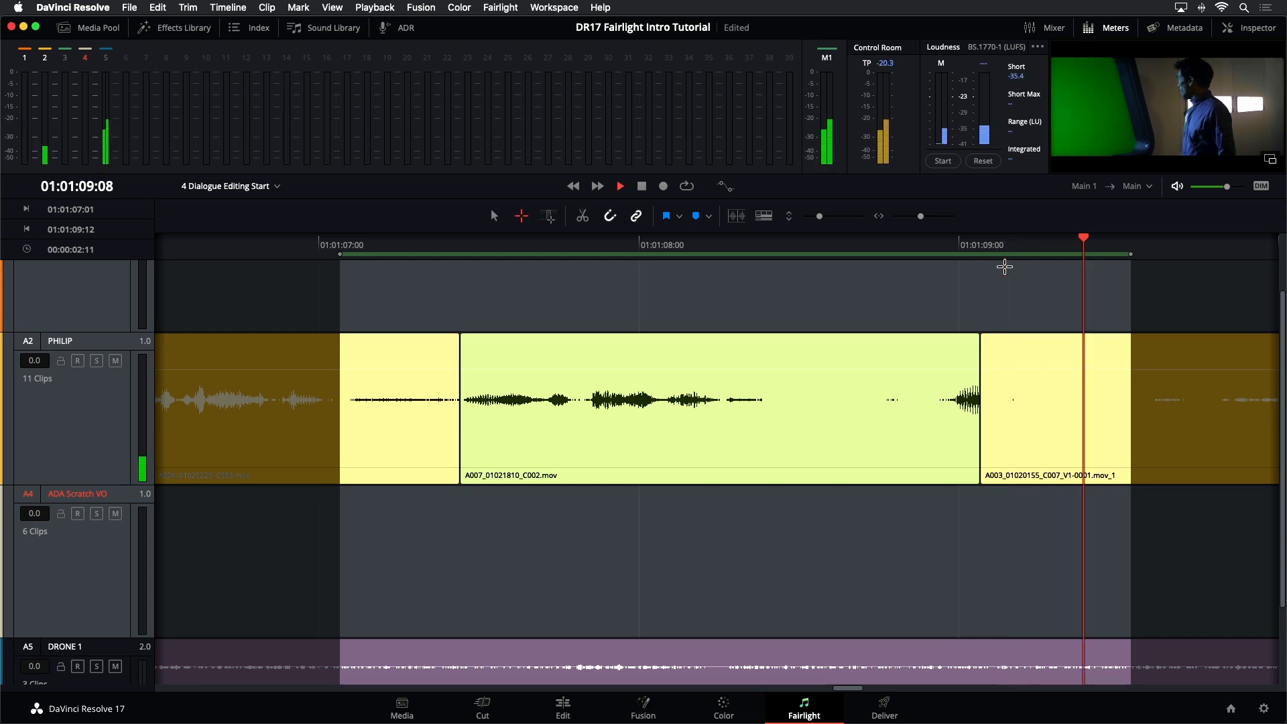
pyautogui.press('space')
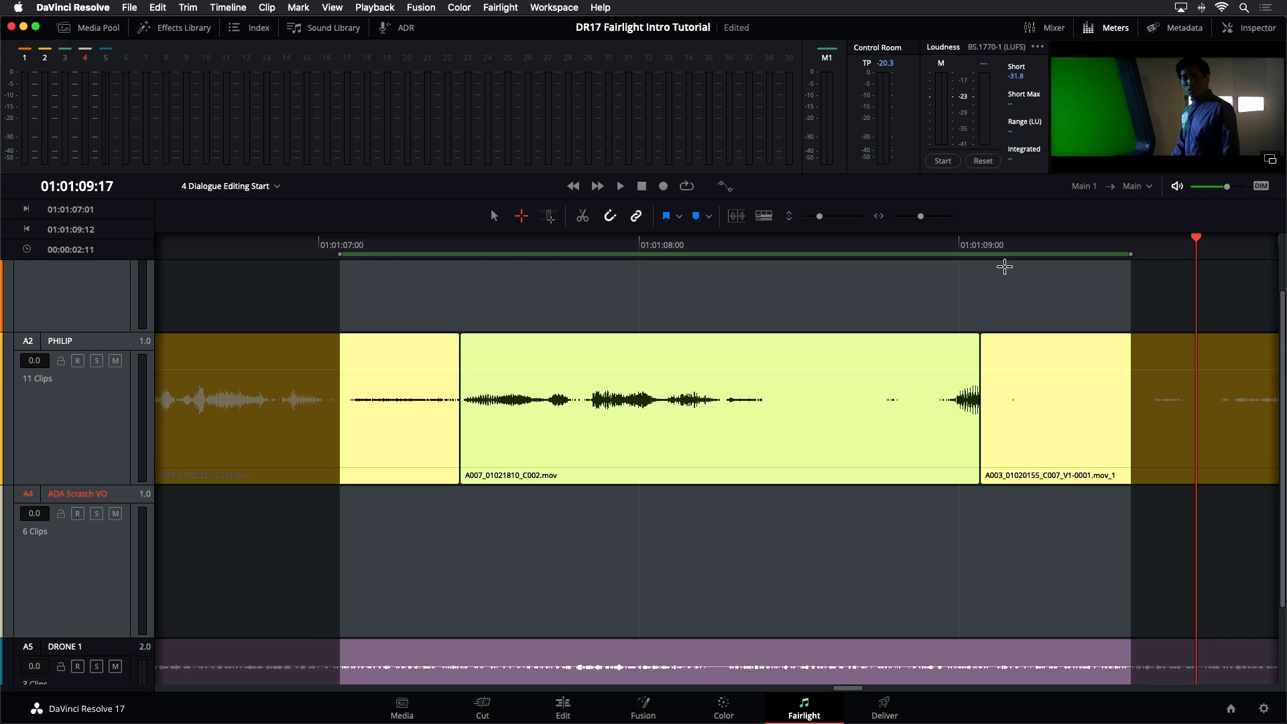
pyautogui.hotkey('alt', '/')
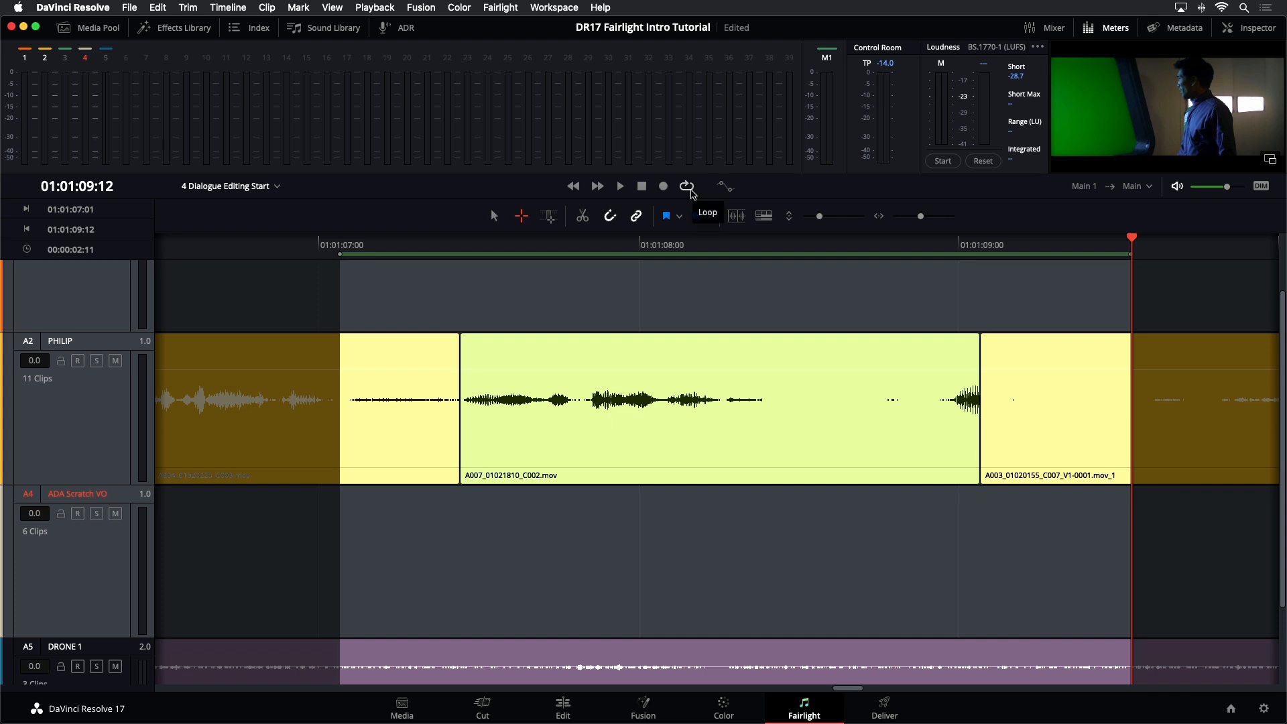
# Step: Turn on loop playback and audition the selected range in a loop
pyautogui.click(687, 187)
pyautogui.press('space')
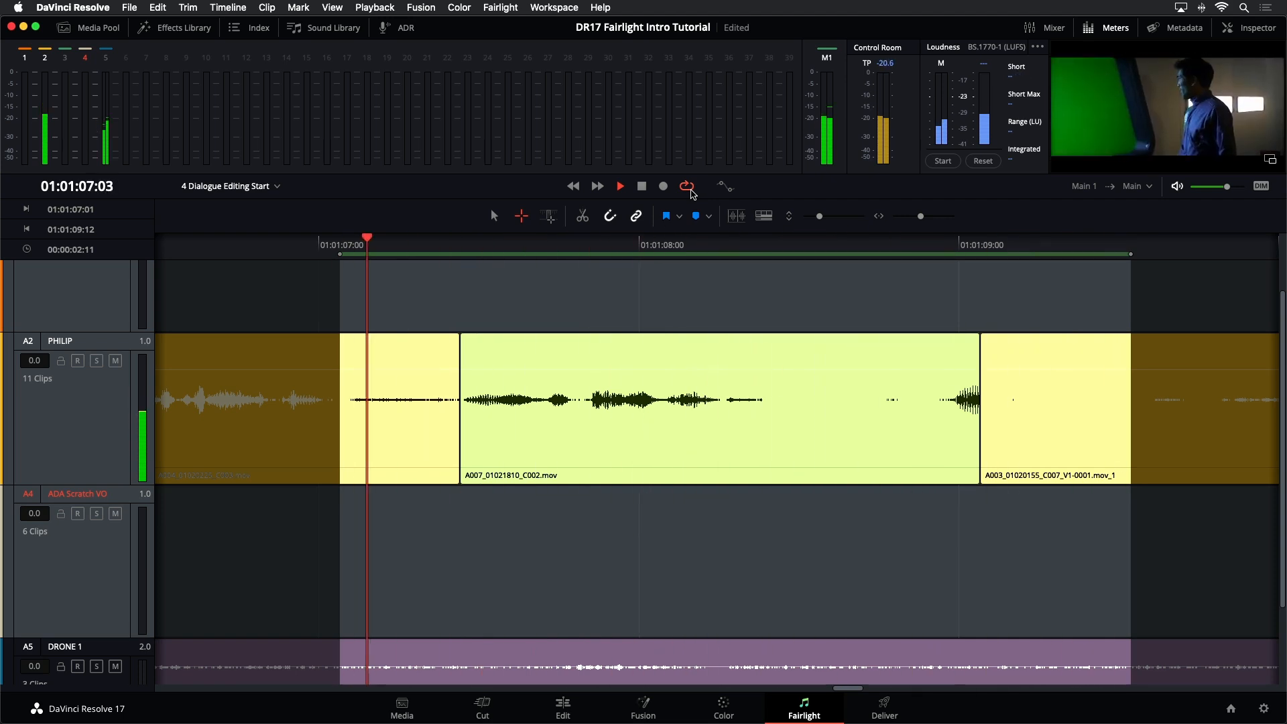
pyautogui.press('space')
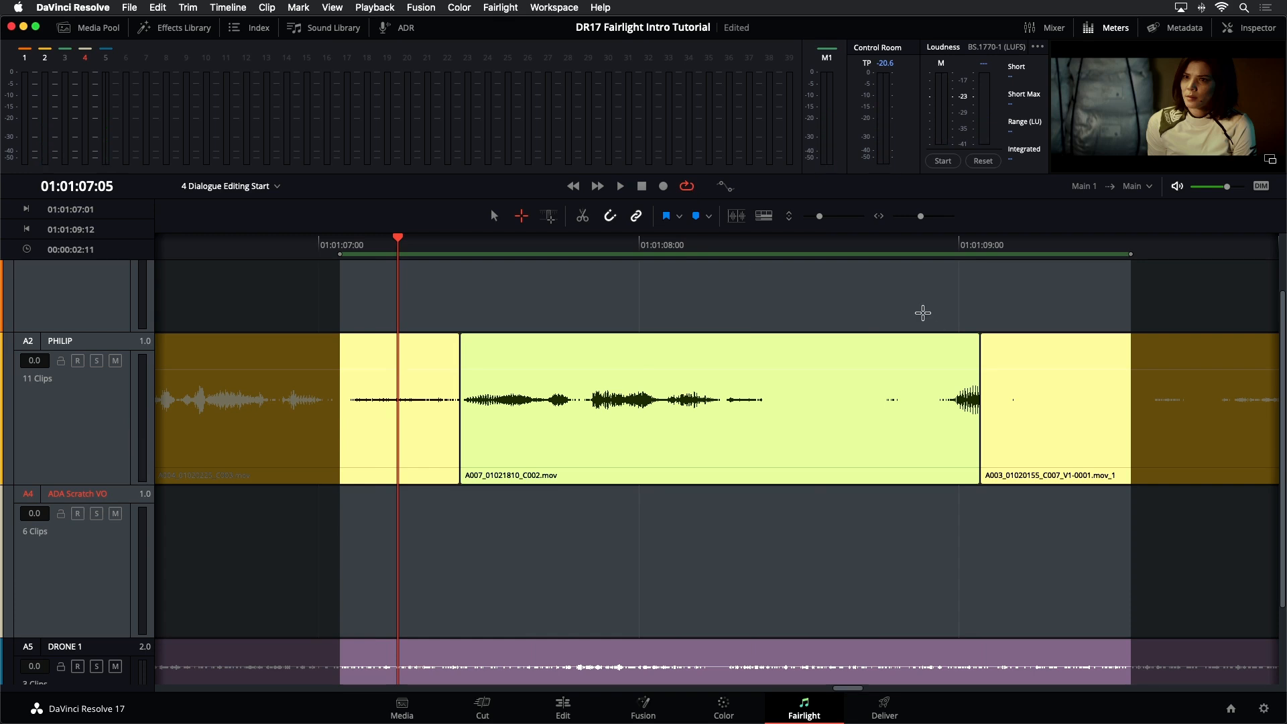
# Step: Check the range in Selection mode, then range-select 01:01:07:15 to 01:01:08:20 on the empty part of track A1 and clear it
pyautogui.press('a')
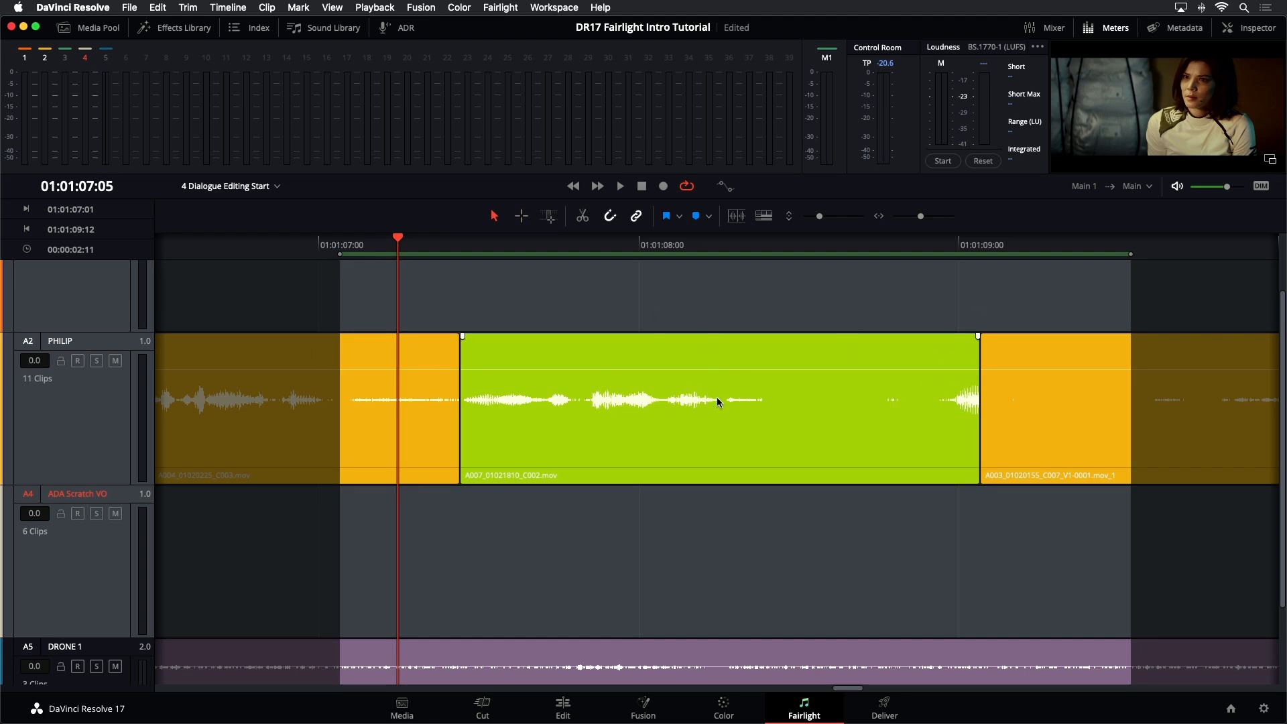
pyautogui.click(531, 263)
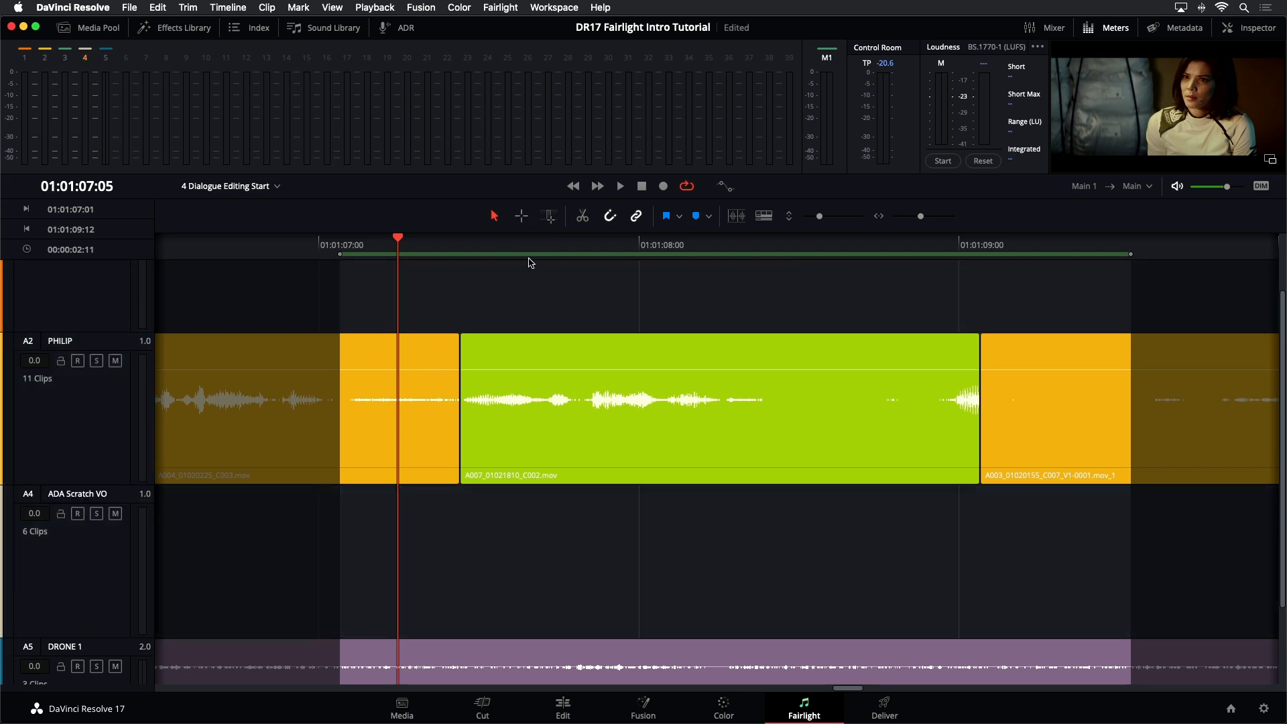
pyautogui.click(520, 215)
pyautogui.moveTo(523, 286); pyautogui.dragTo(909, 303)
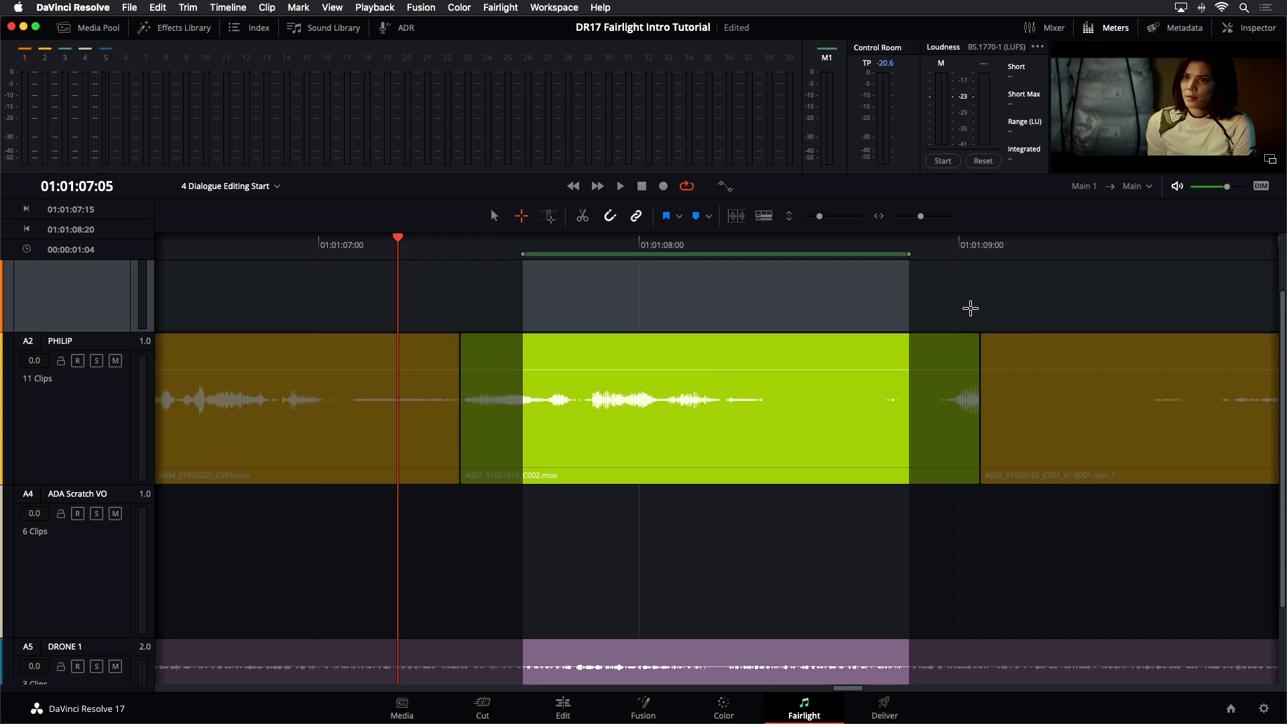
pyautogui.click(971, 316)
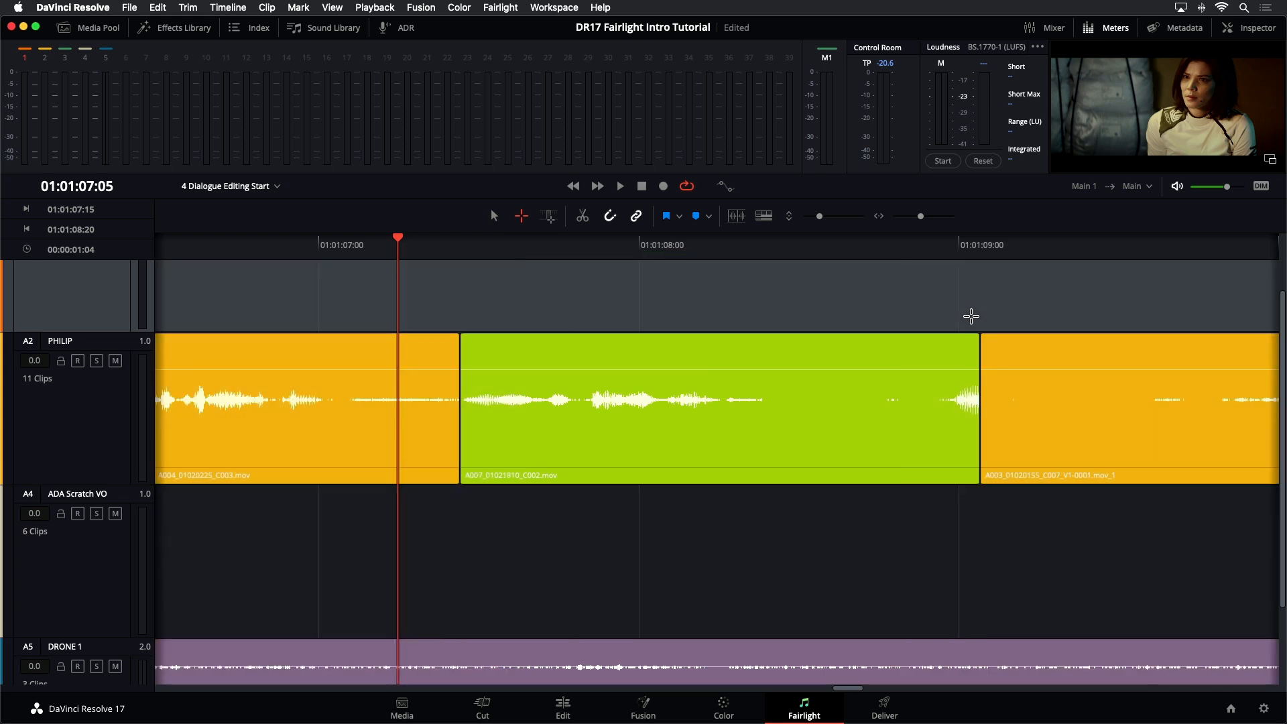
# Step: Select the range from 01:01:07:01 to 01:01:09:08 across tracks A1 and A2, around the green clip
pyautogui.moveTo(344, 299); pyautogui.dragTo(1067, 462)
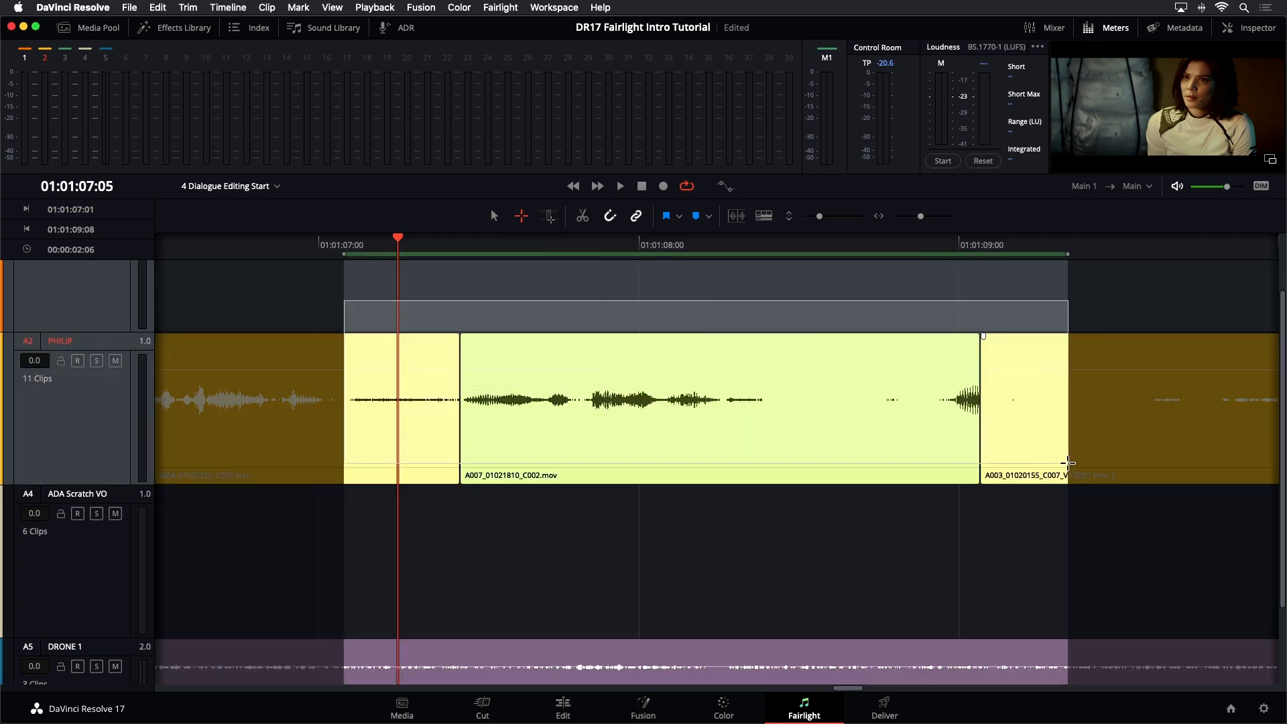
# Step: Return to Selection mode, deselect the clips and clear the In and Out range
pyautogui.click(495, 217)
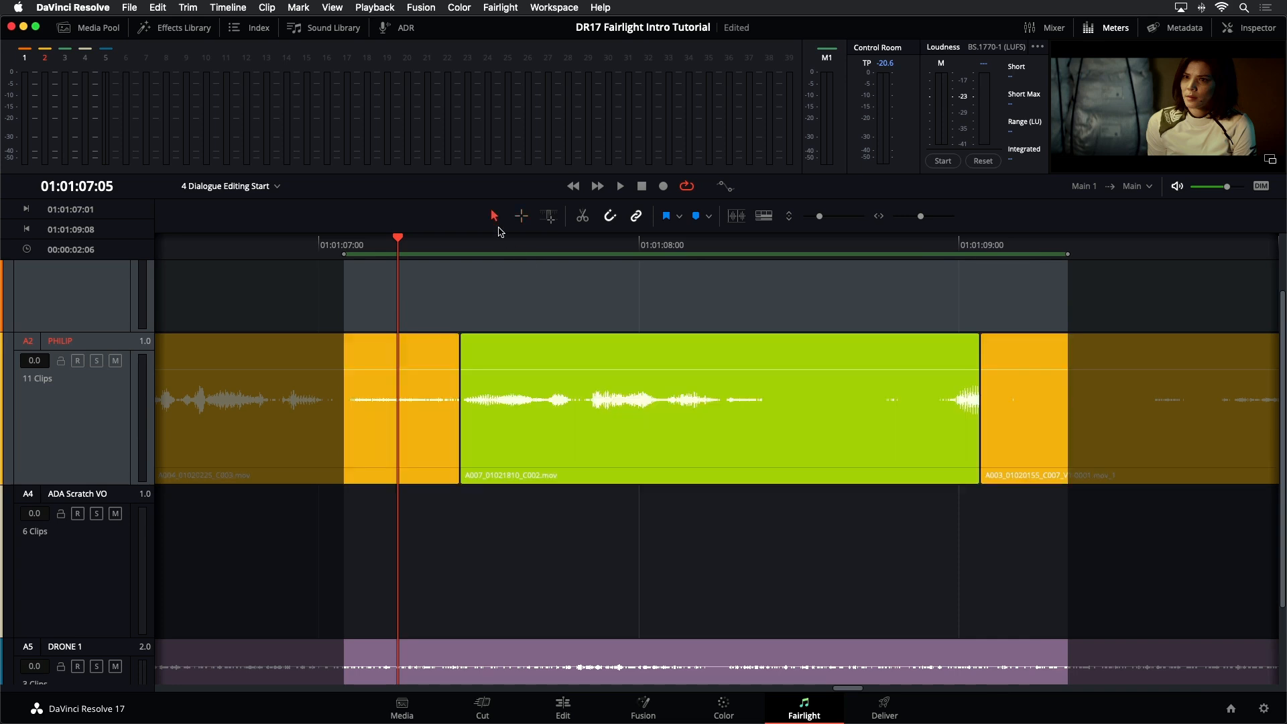
pyautogui.click(871, 318)
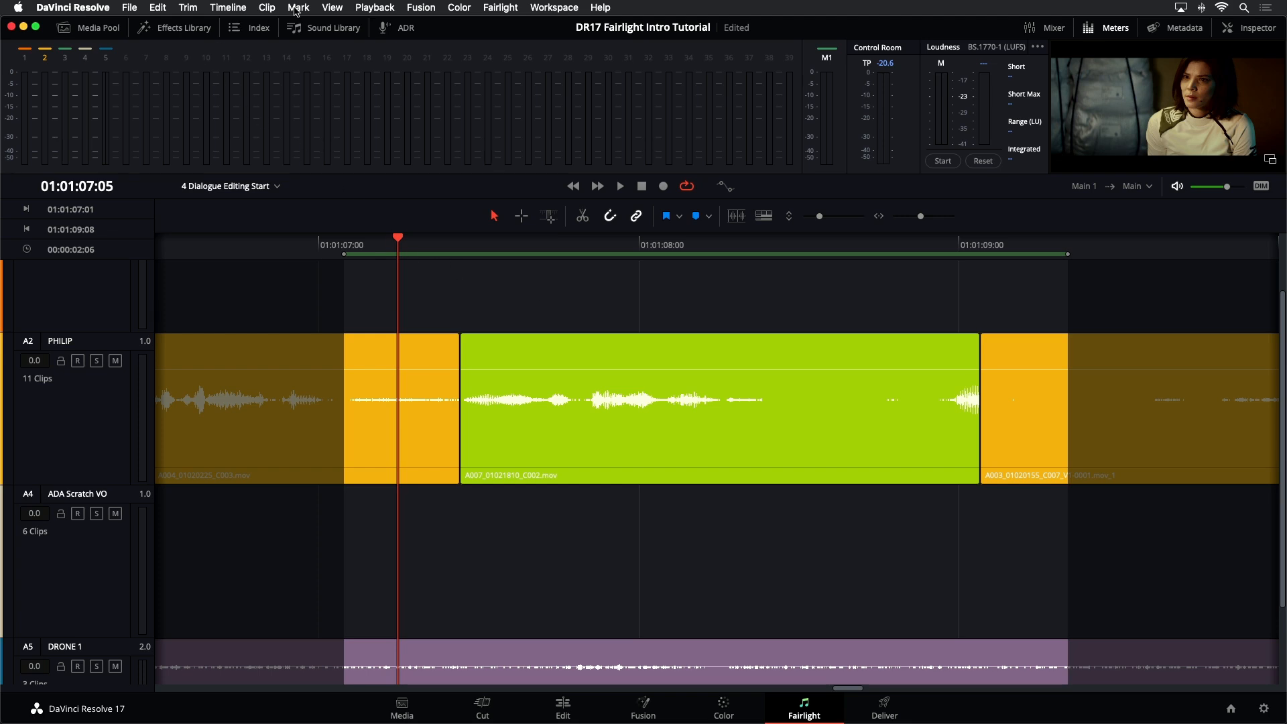
pyautogui.click(298, 8)
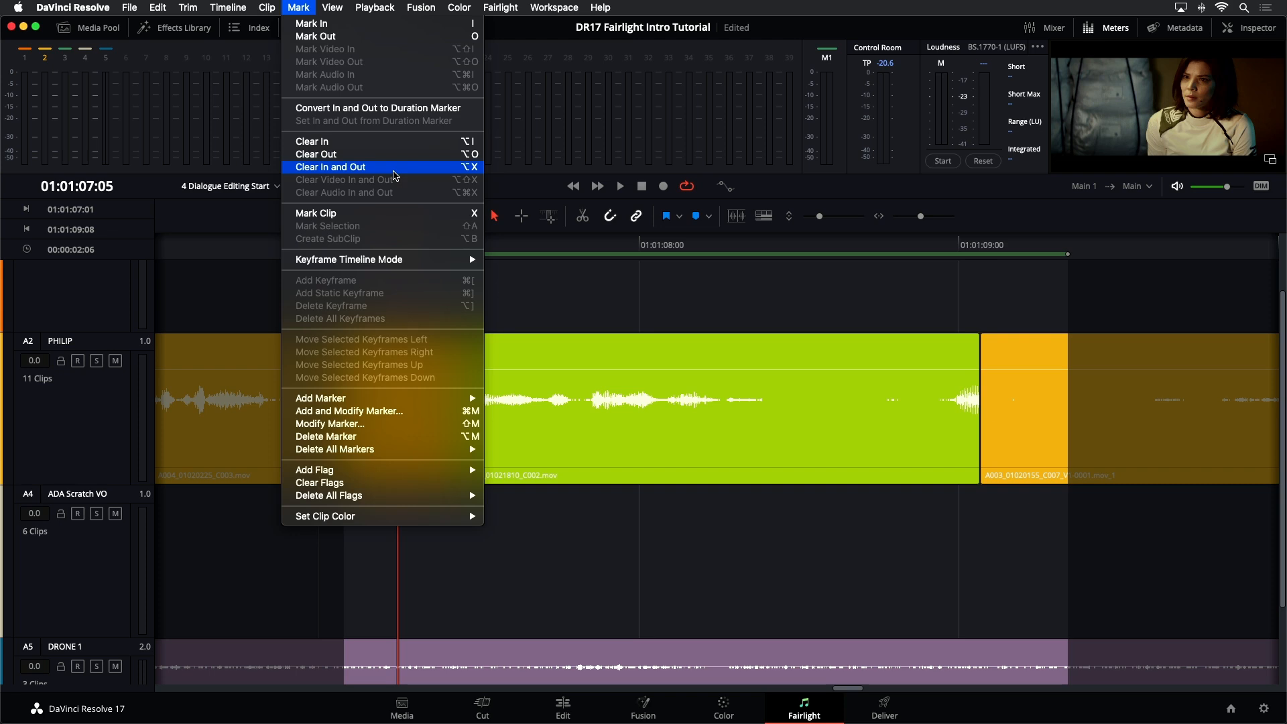
pyautogui.click(395, 172)
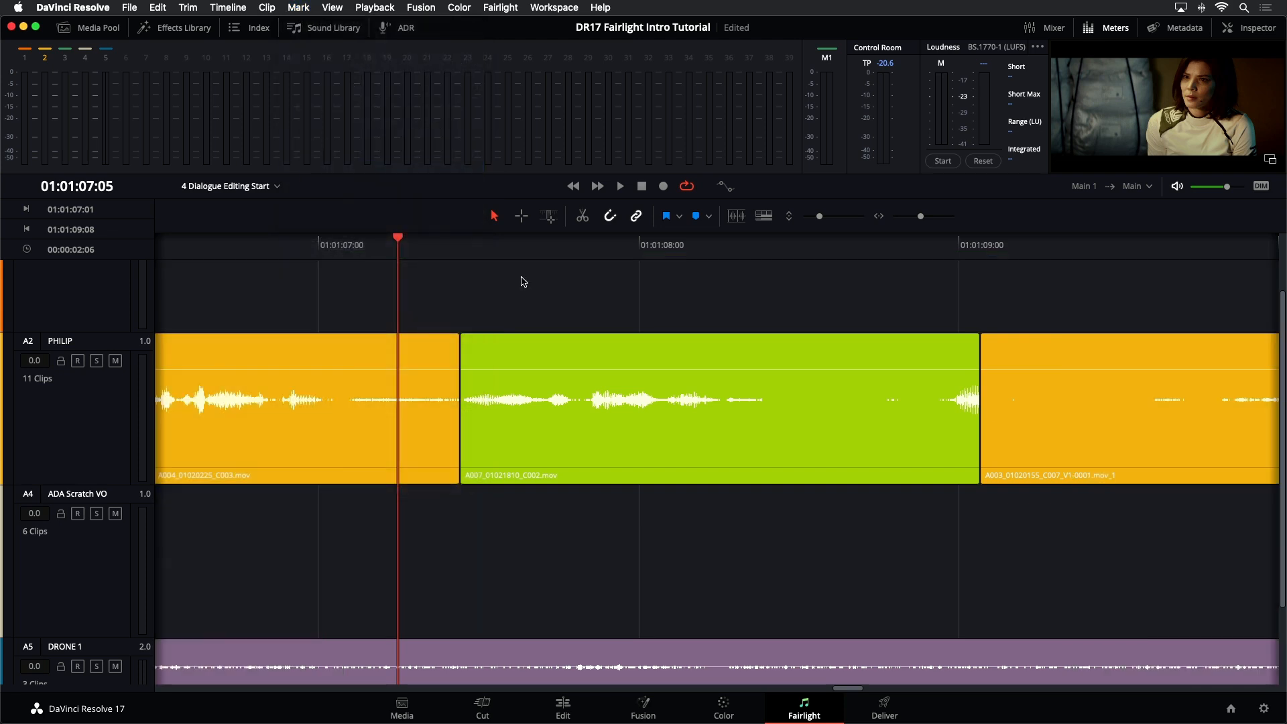
# Step: Range-select 01:01:07:01 to 01:01:09:10 across tracks A1 and A2 around the green clip, and audition the passage in Selection mode
pyautogui.click(521, 215)
pyautogui.moveTo(339, 308); pyautogui.dragTo(1102, 457)
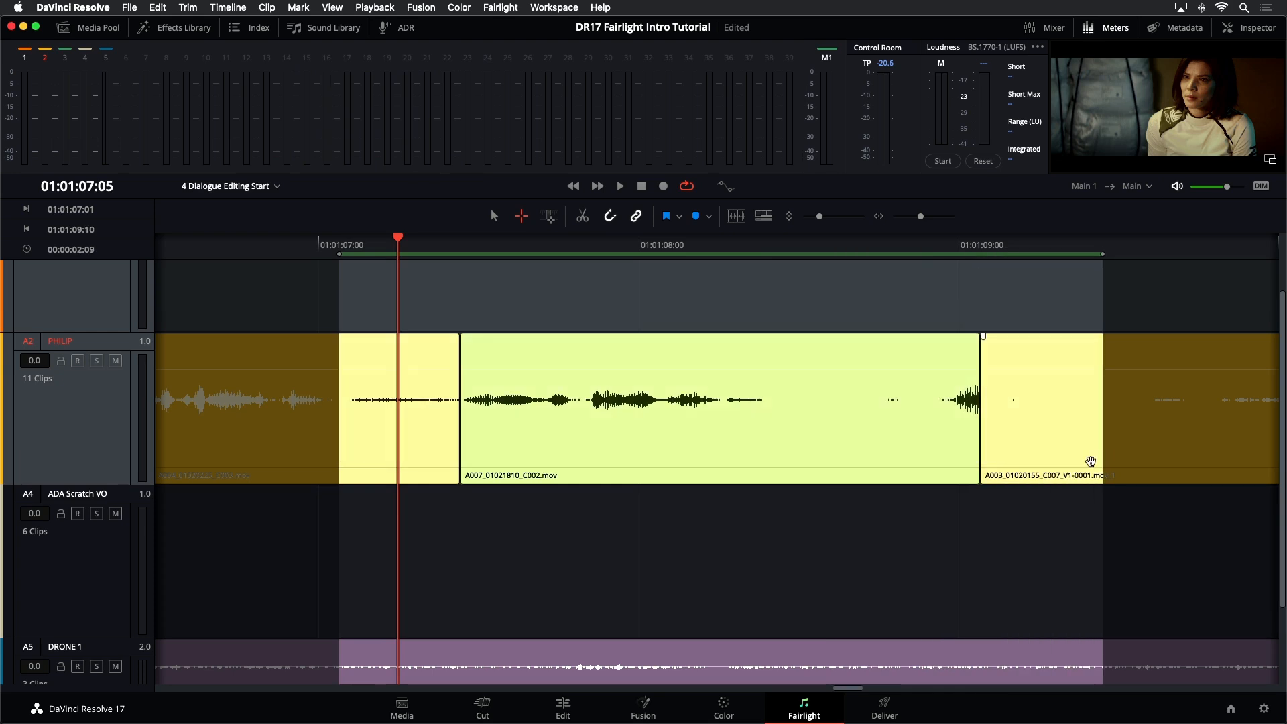
pyautogui.press('a')
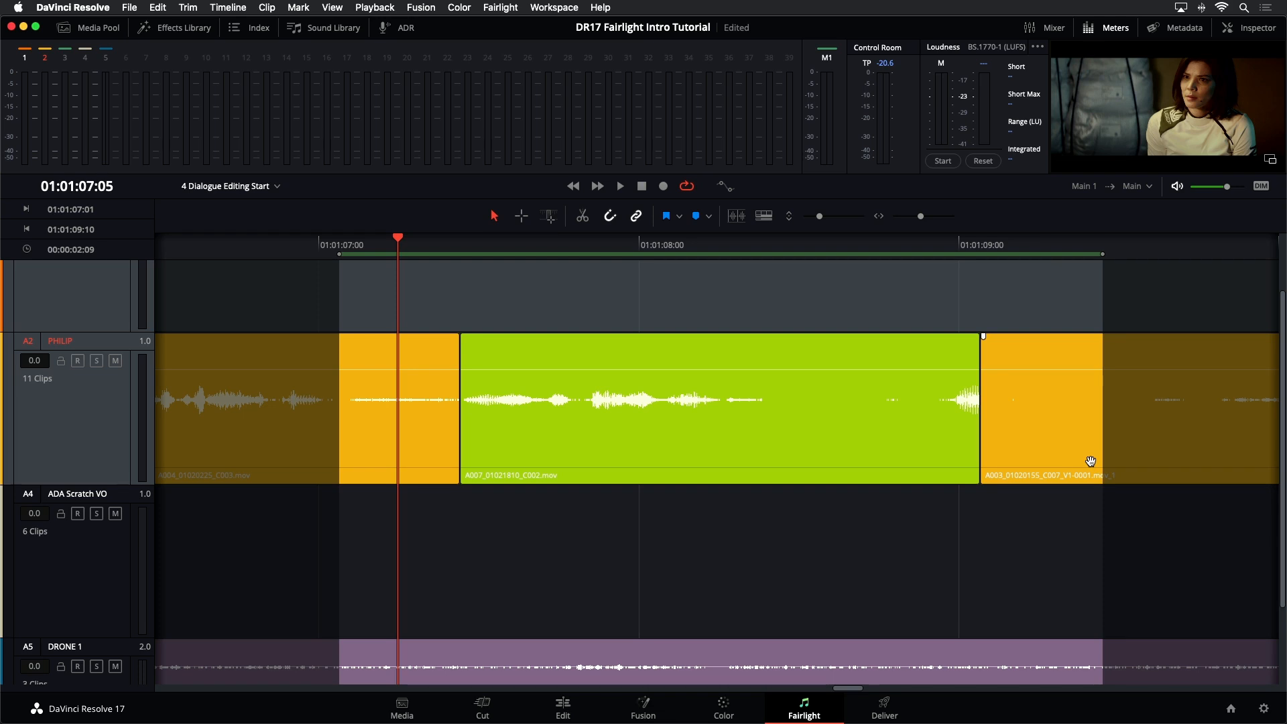
pyautogui.press('space')
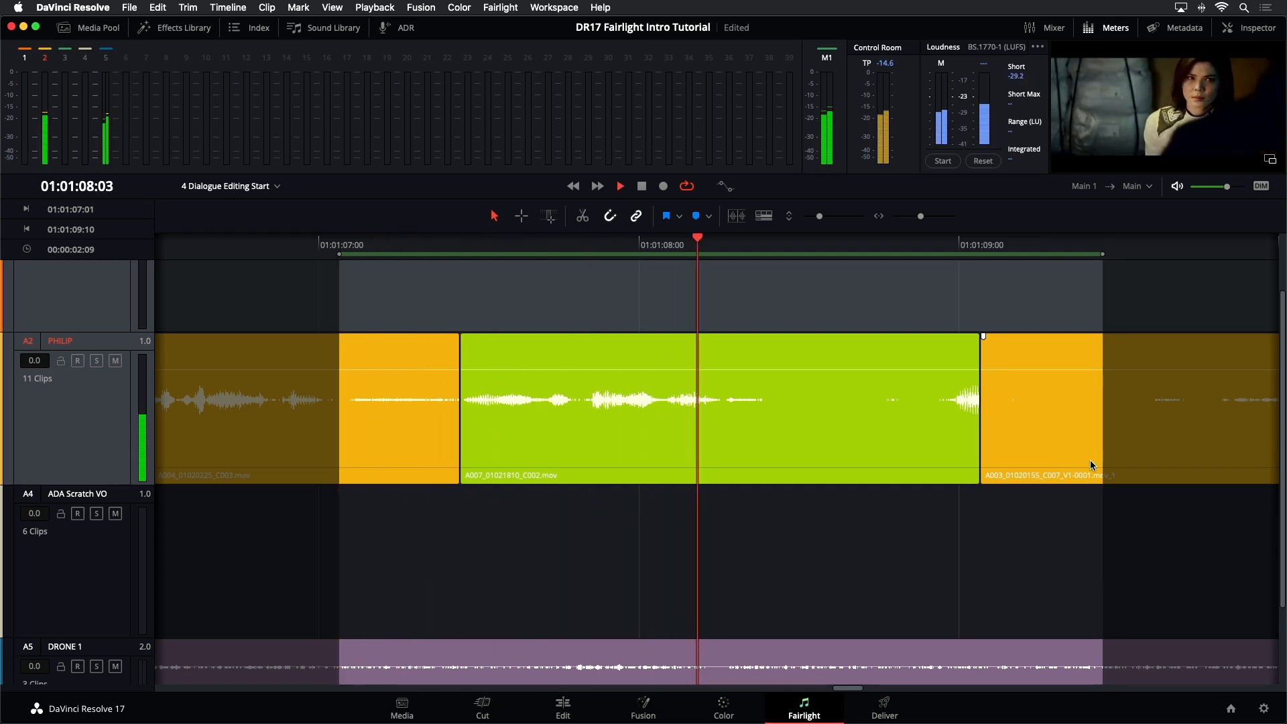
pyautogui.press('space')
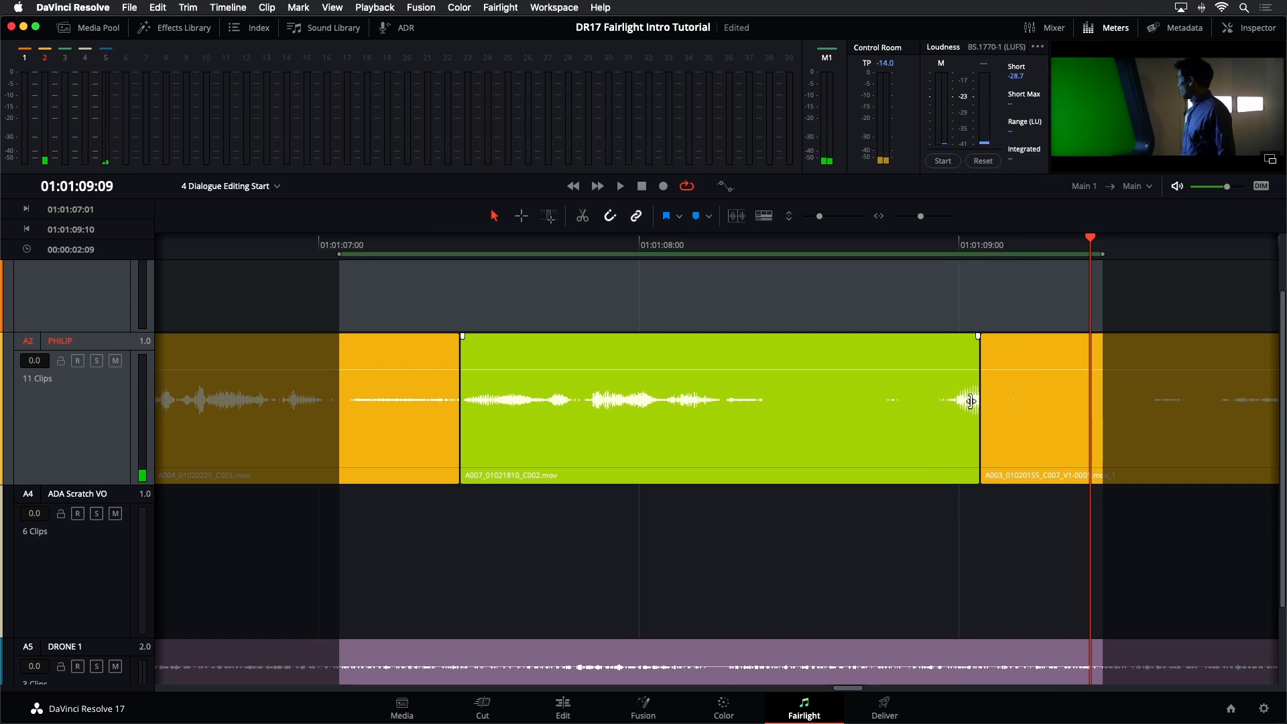
# Step: Trim the end of the green clip on A2 to remove the final burst, and add a short fade-out to the preceding orange clip
pyautogui.moveTo(971, 400); pyautogui.dragTo(970, 401)
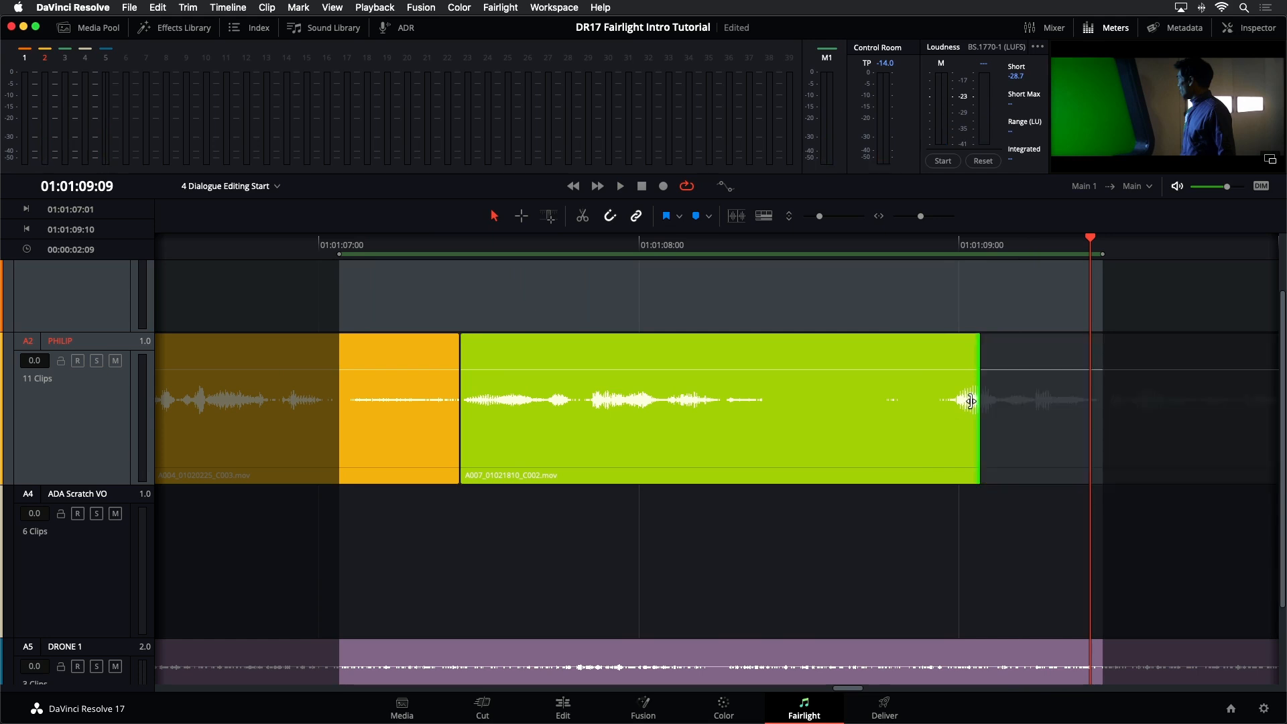
pyautogui.moveTo(970, 401); pyautogui.dragTo(923, 416)
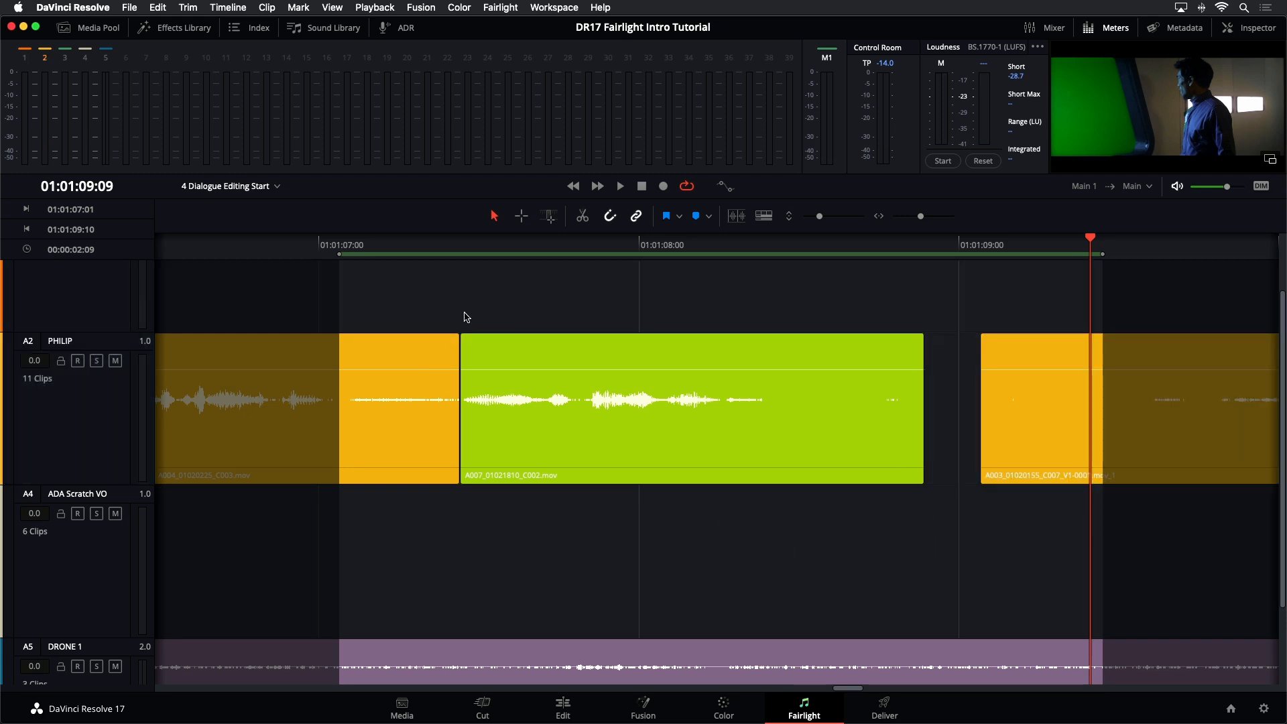
pyautogui.moveTo(452, 336)
pyautogui.mouseDown()
pyautogui.moveTo(419, 337)
pyautogui.moveTo(453, 337)
pyautogui.moveTo(437, 336)
pyautogui.mouseUp()
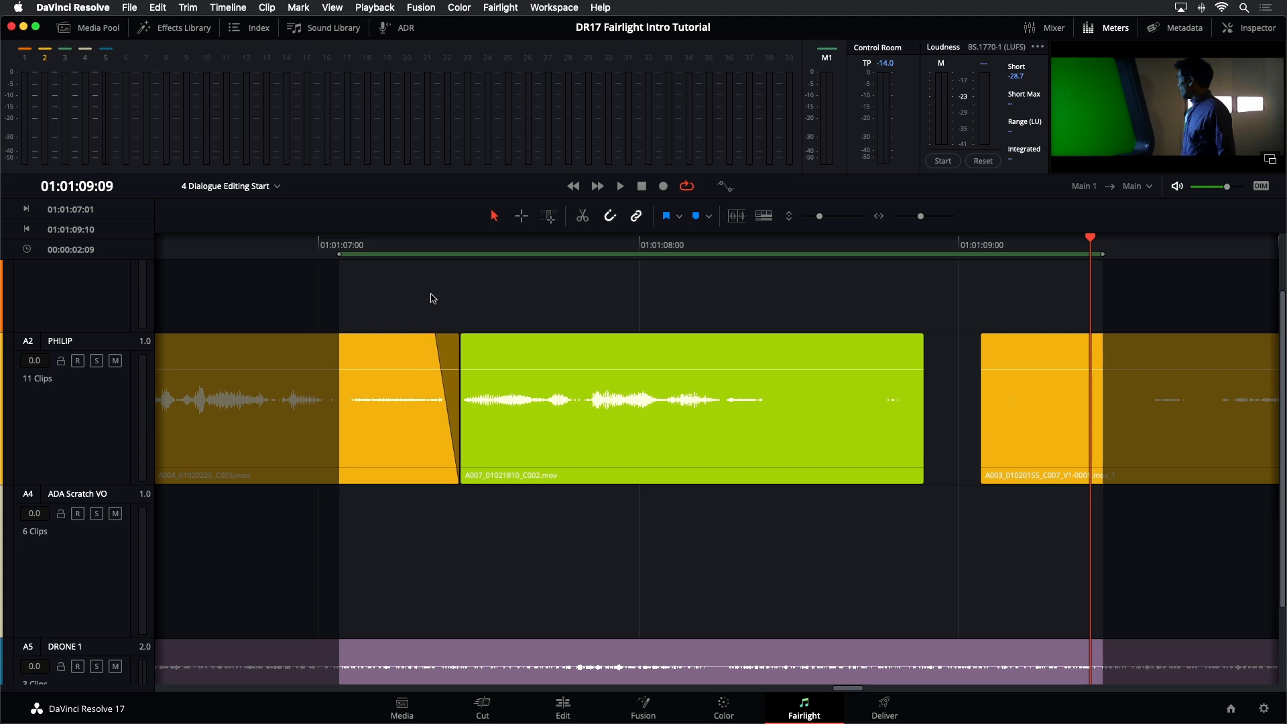
# Step: Clear the In and Out range around the green clip
pyautogui.press('super+minus')
pyautogui.press('super+minus')
pyautogui.press('super+minus')
pyautogui.press('super+minus')
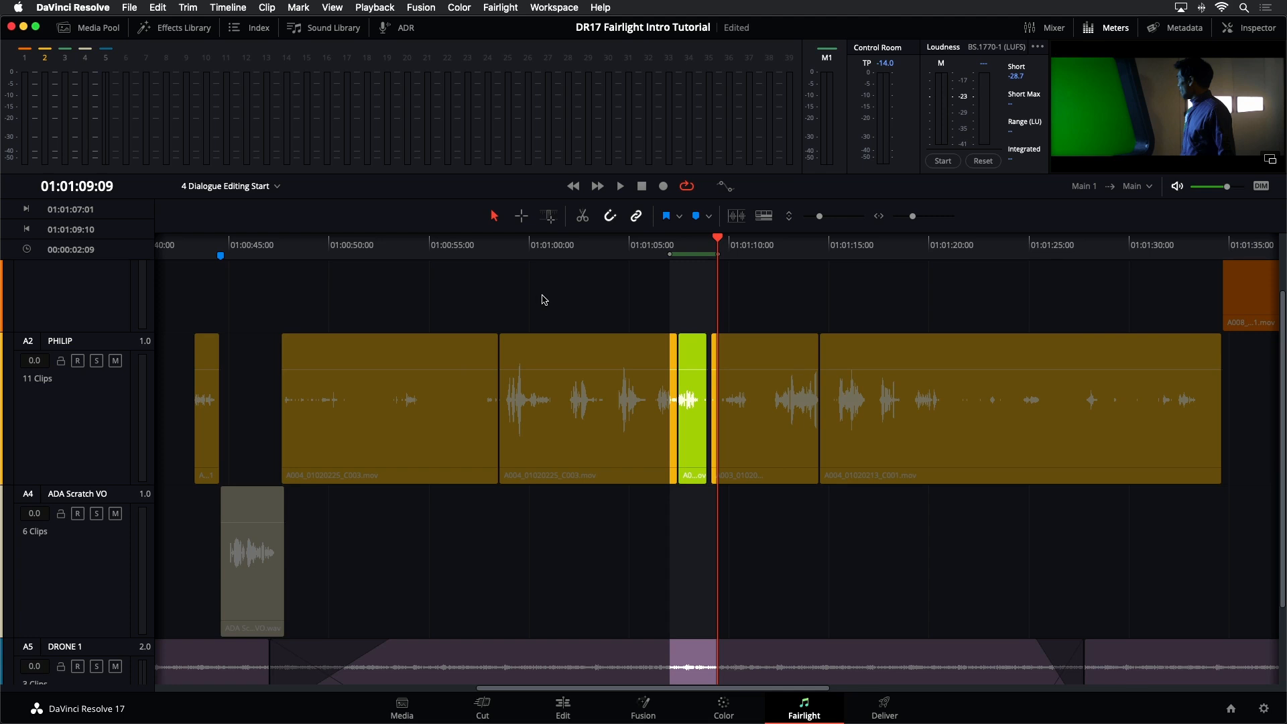
pyautogui.hotkey('alt', 'x')
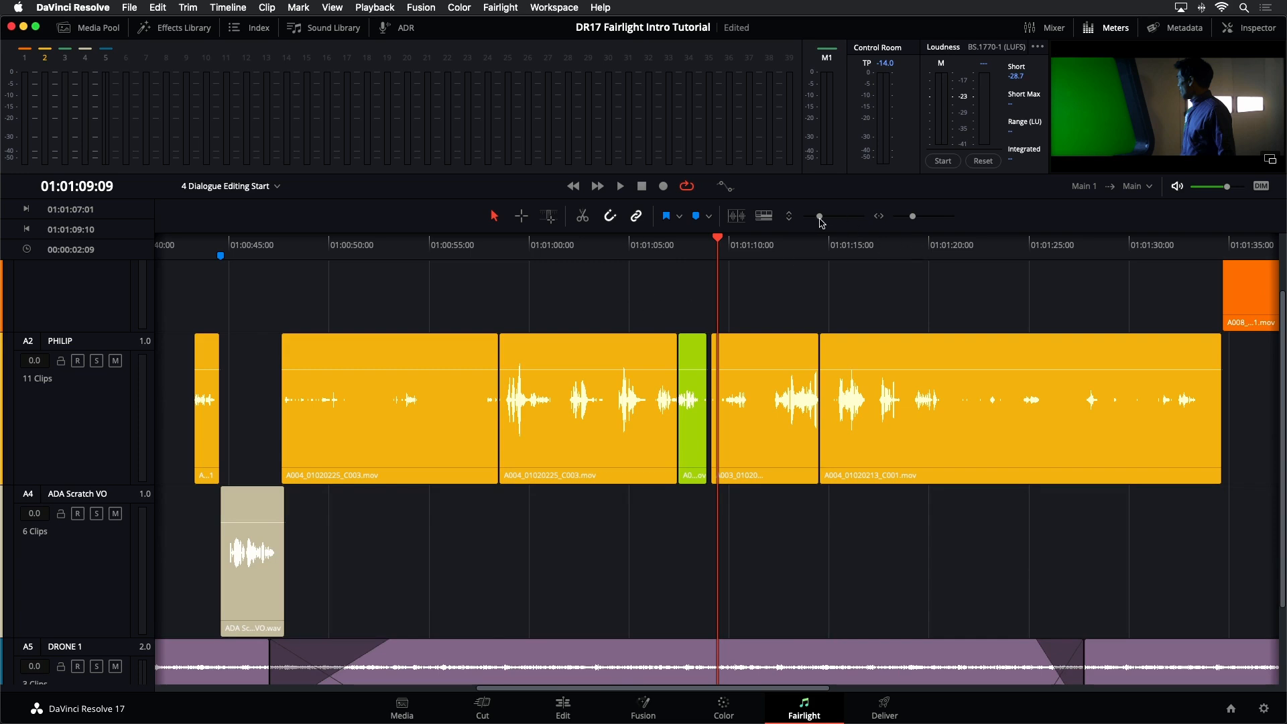
# Step: Show the Mixer and solo track A1 with the playhead at 01:00:31:05
pyautogui.moveTo(821, 222); pyautogui.dragTo(813, 222)
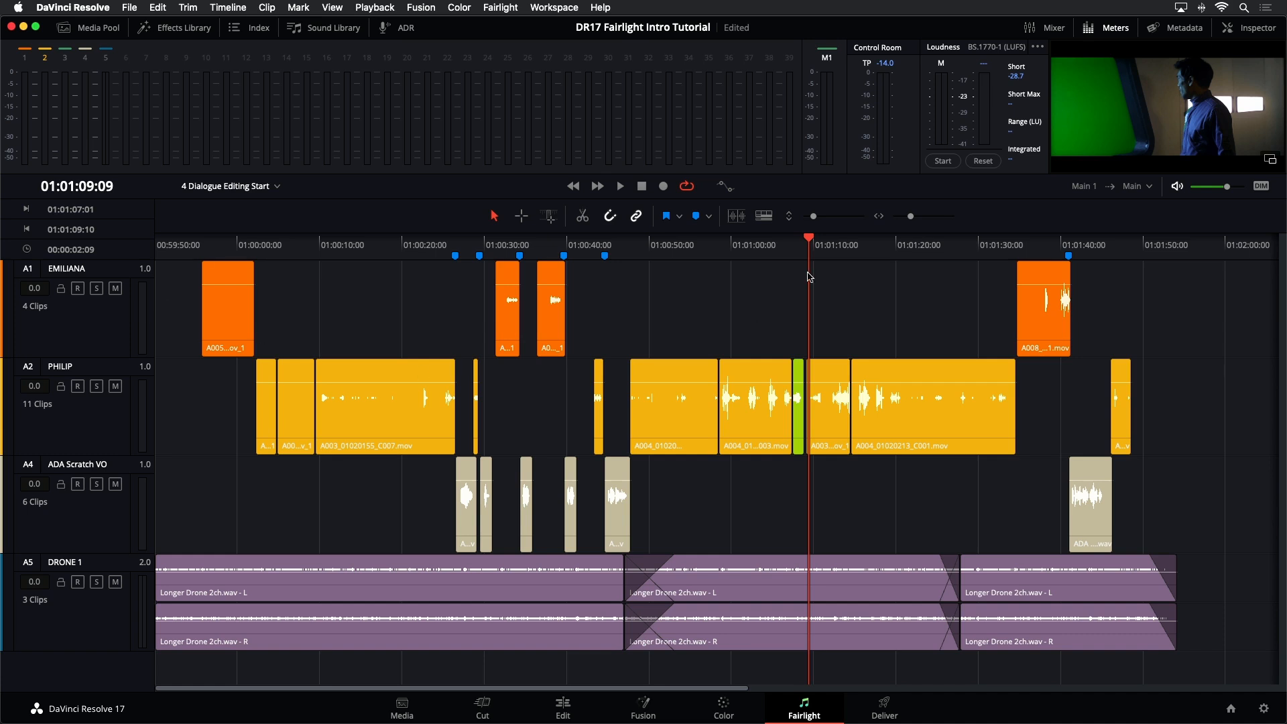
pyautogui.click(1054, 29)
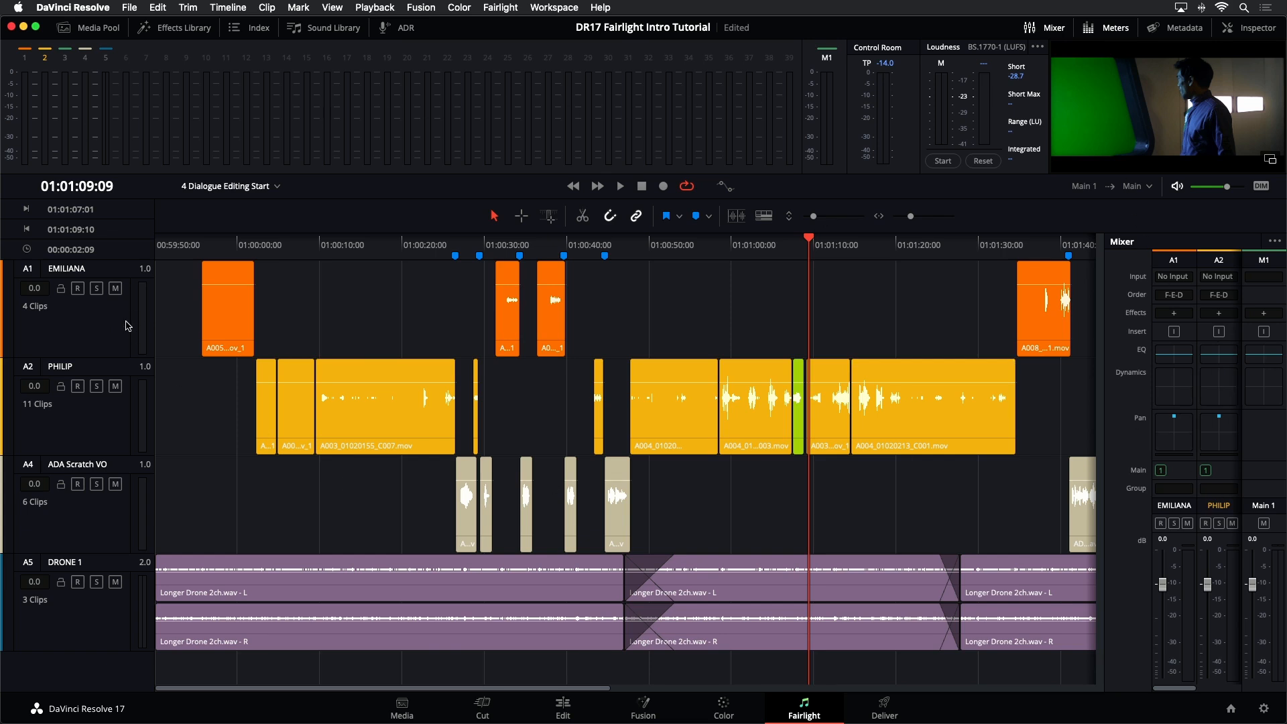
pyautogui.click(496, 243)
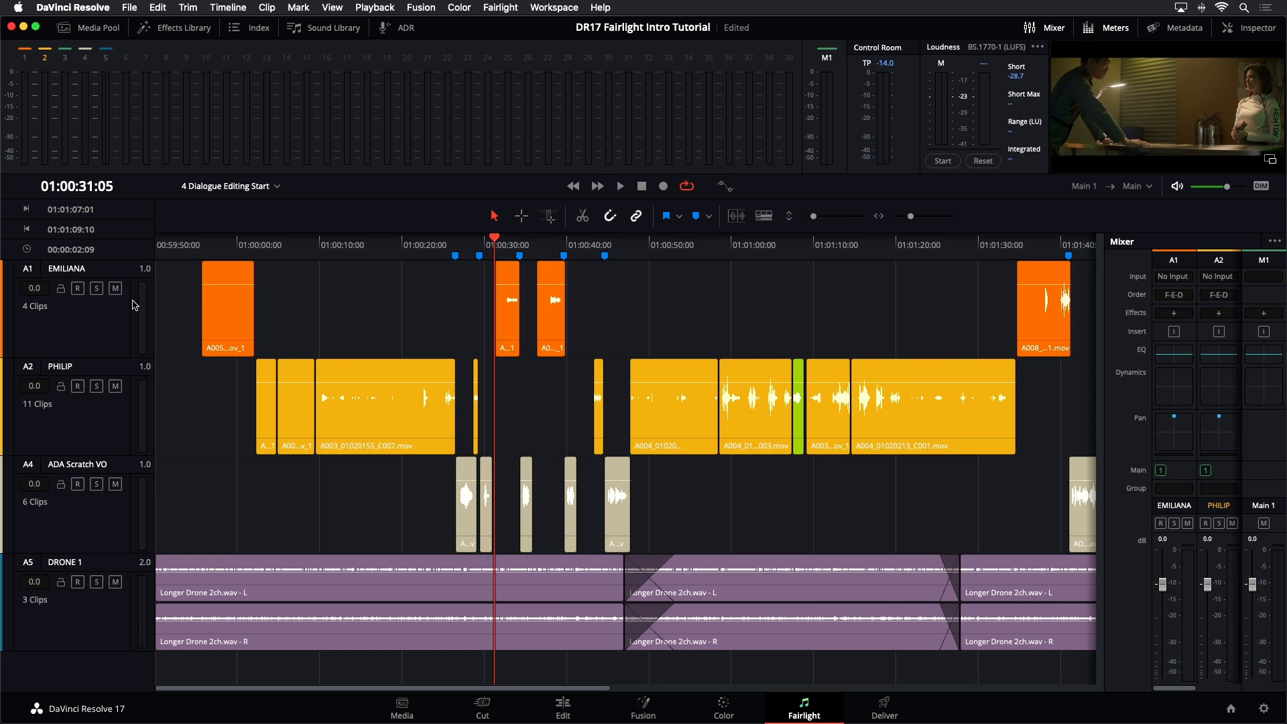
pyautogui.click(96, 288)
pyautogui.click(92, 319)
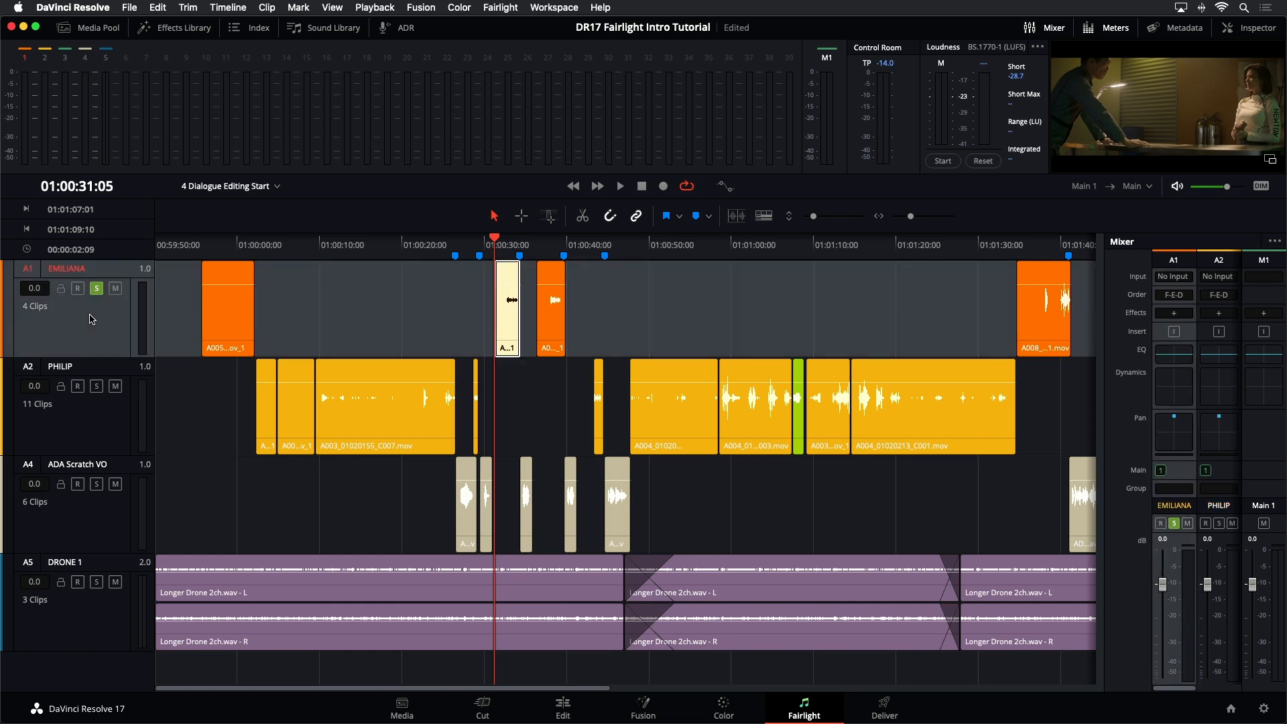
# Step: Play the soloed A1 clip from 01:00:31:05 through to its end
pyautogui.scroll(5, 89, 319)
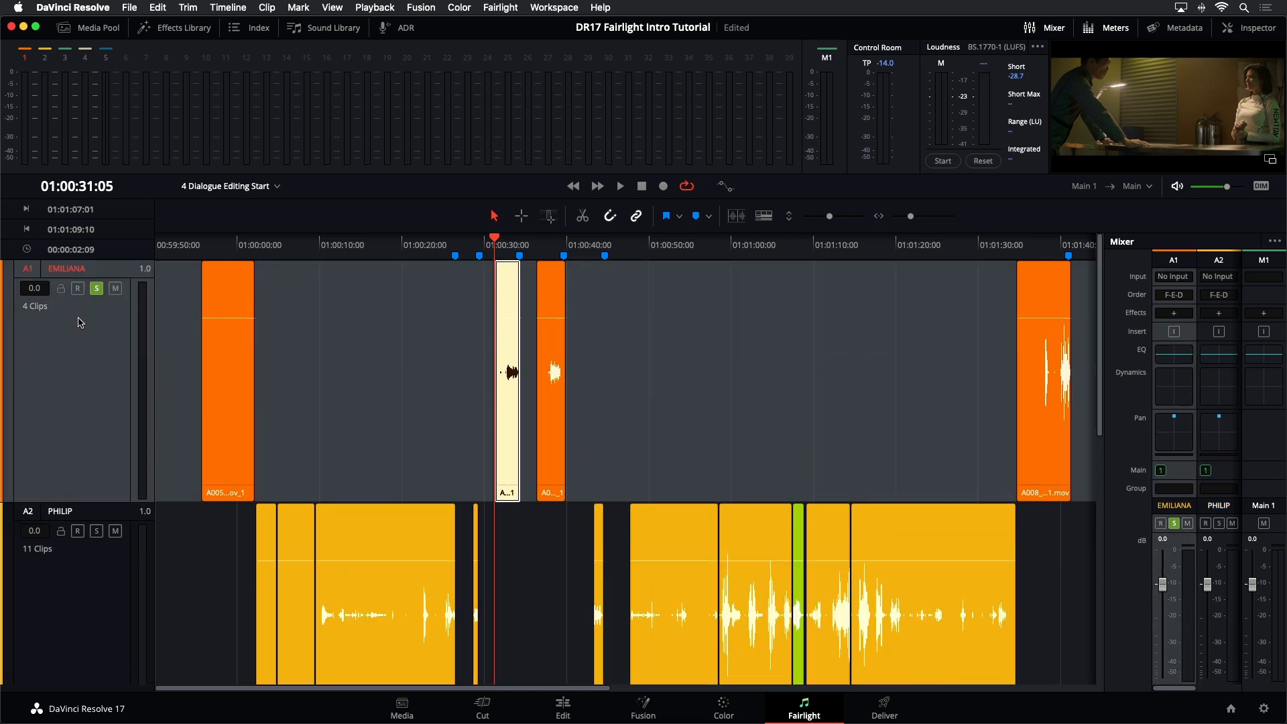
pyautogui.scroll(10, 79, 323)
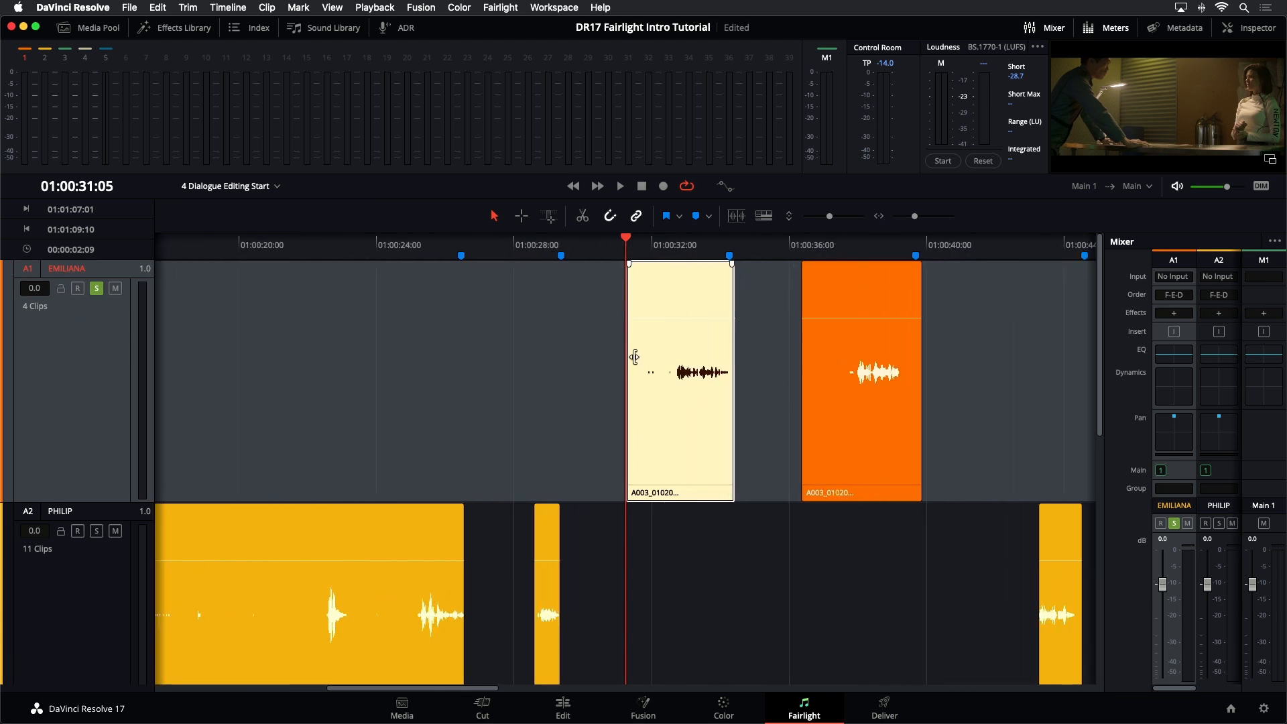
pyautogui.press('space')
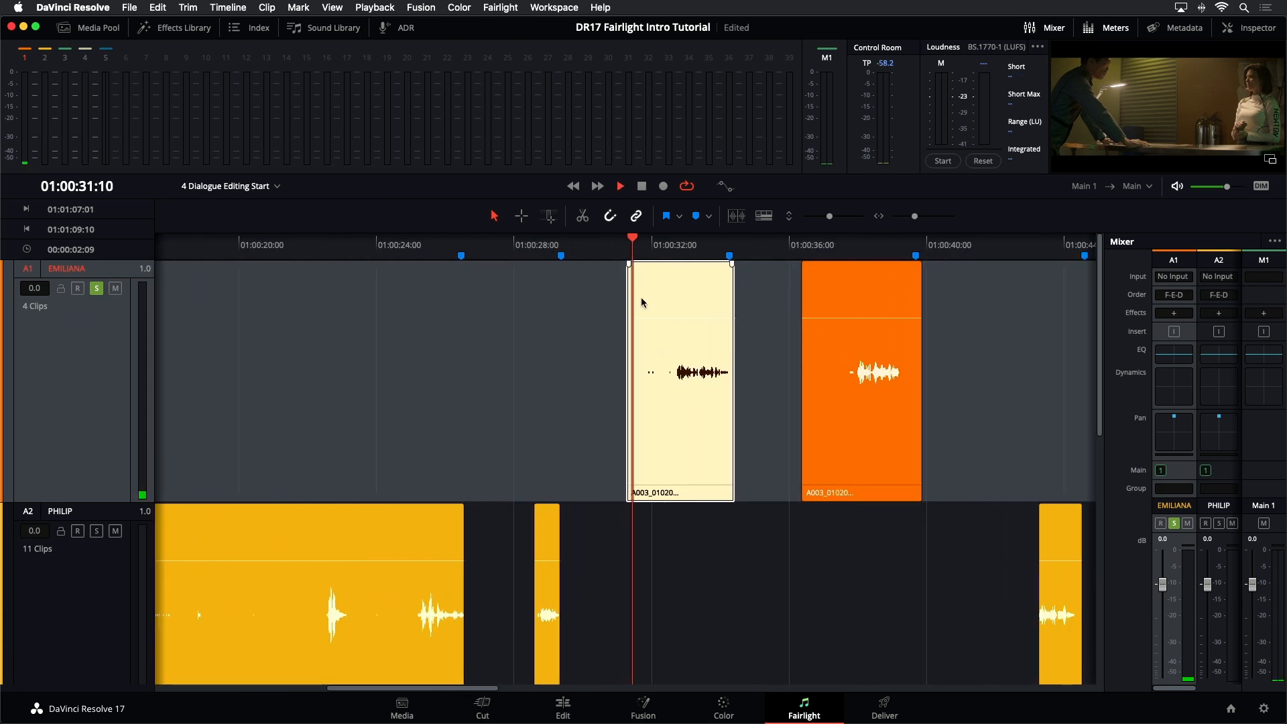
pyautogui.press('space')
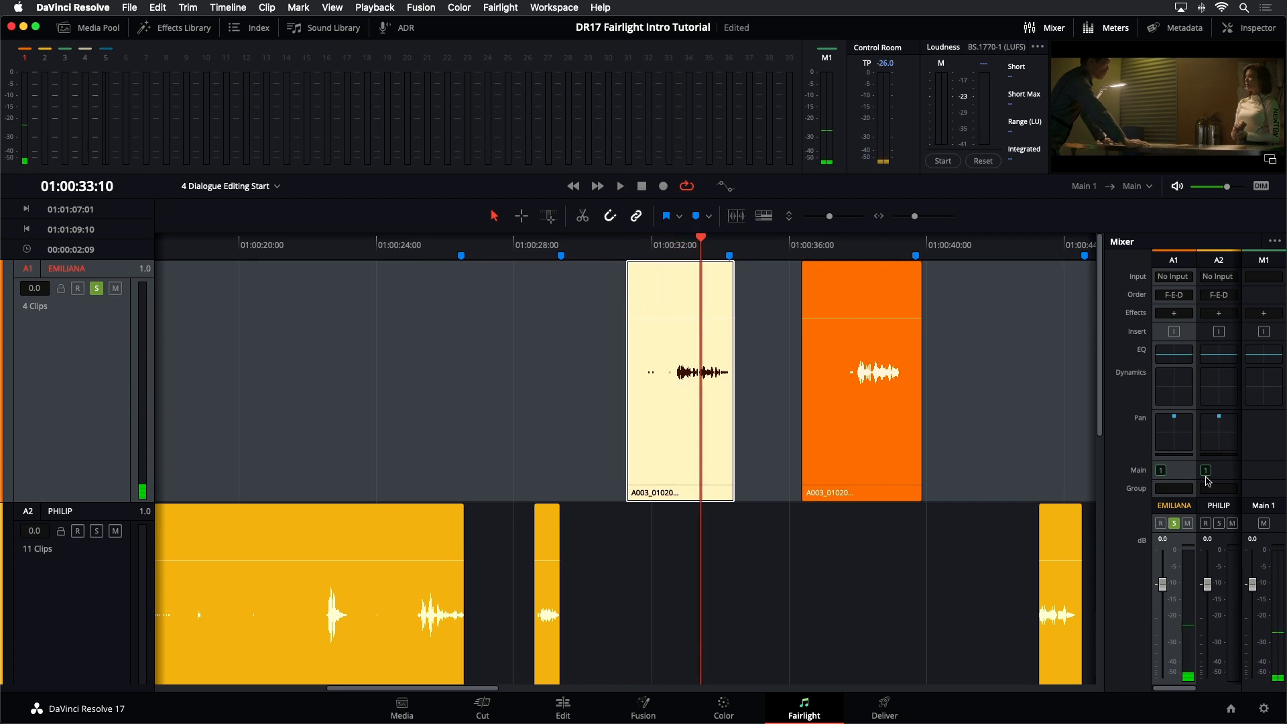
pyautogui.press('space')
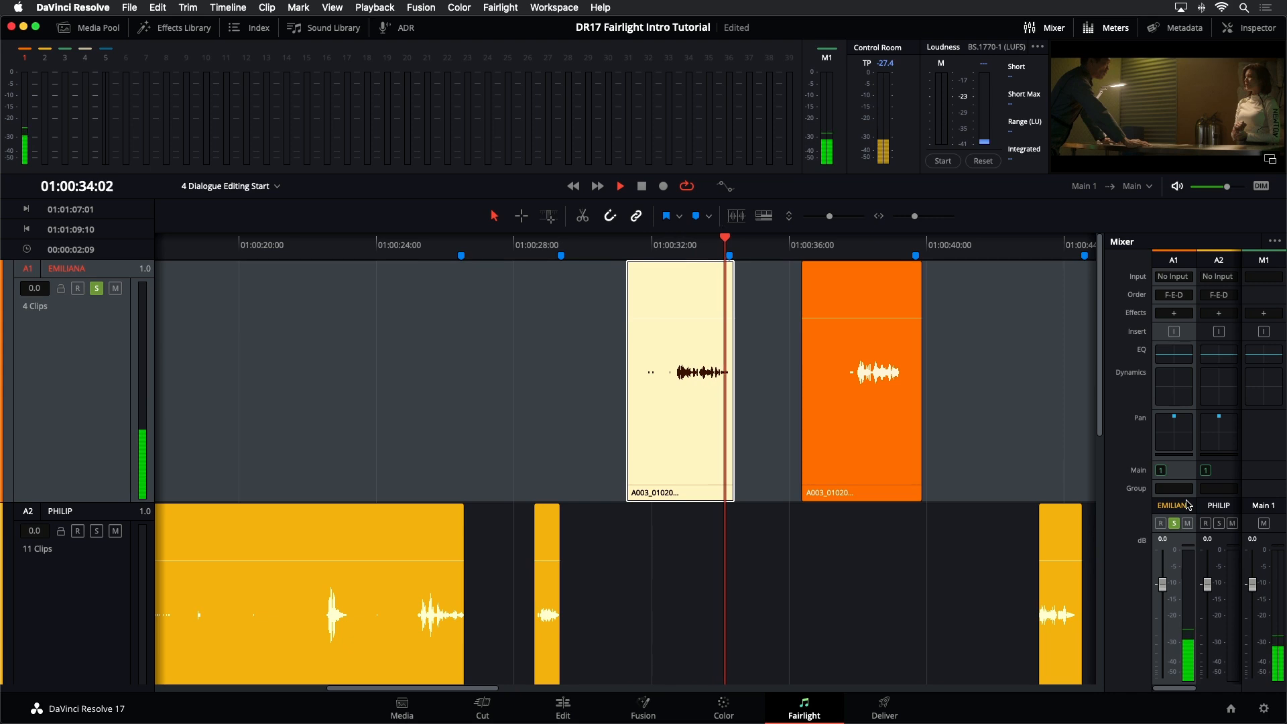
pyautogui.press('space')
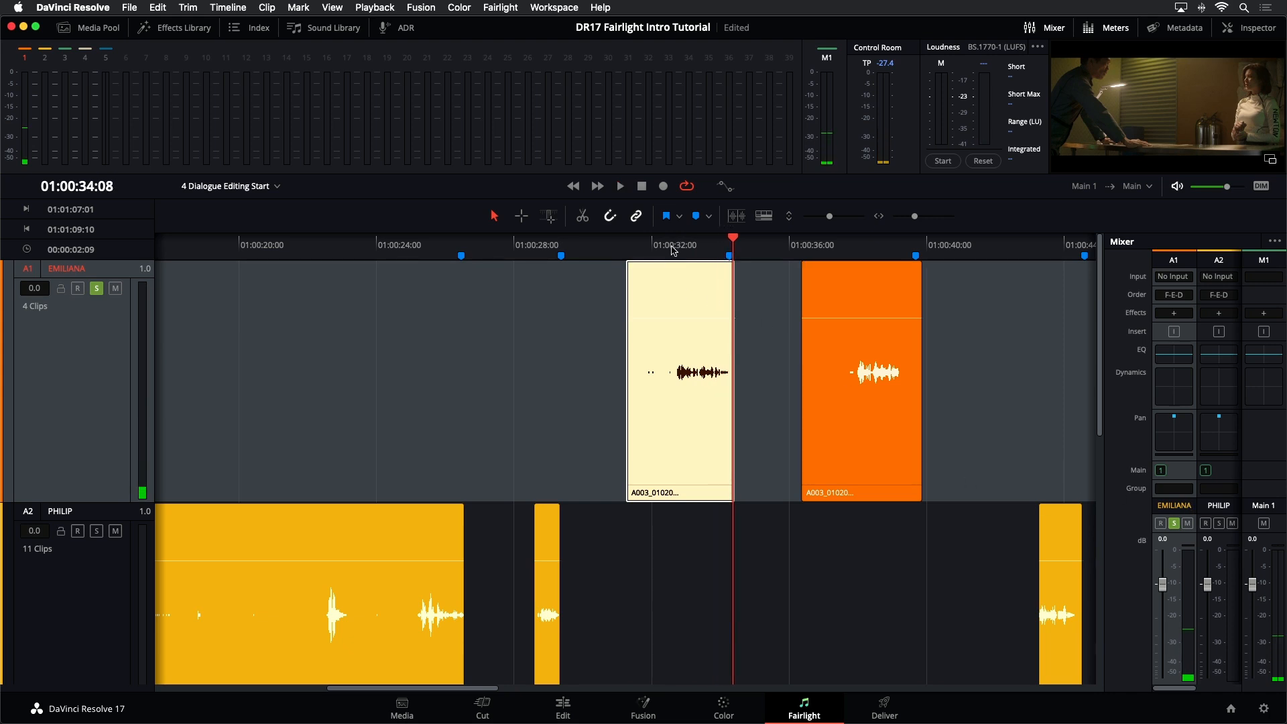
# Step: Mute the monitoring and raise the gain of the A1 clip at 01:00:33:01 to about 13 dB
pyautogui.click(1177, 187)
pyautogui.moveTo(704, 248); pyautogui.dragTo(689, 253)
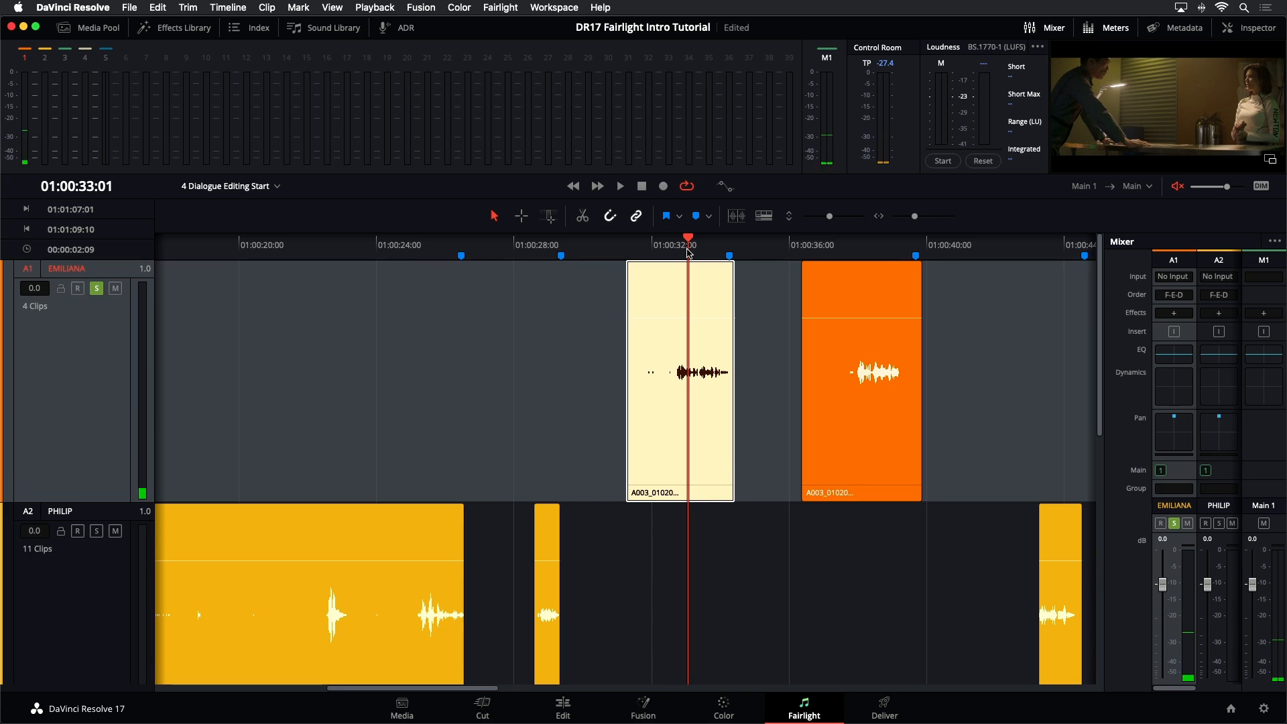
pyautogui.moveTo(673, 317); pyautogui.dragTo(719, 295)
pyautogui.click(316, 362)
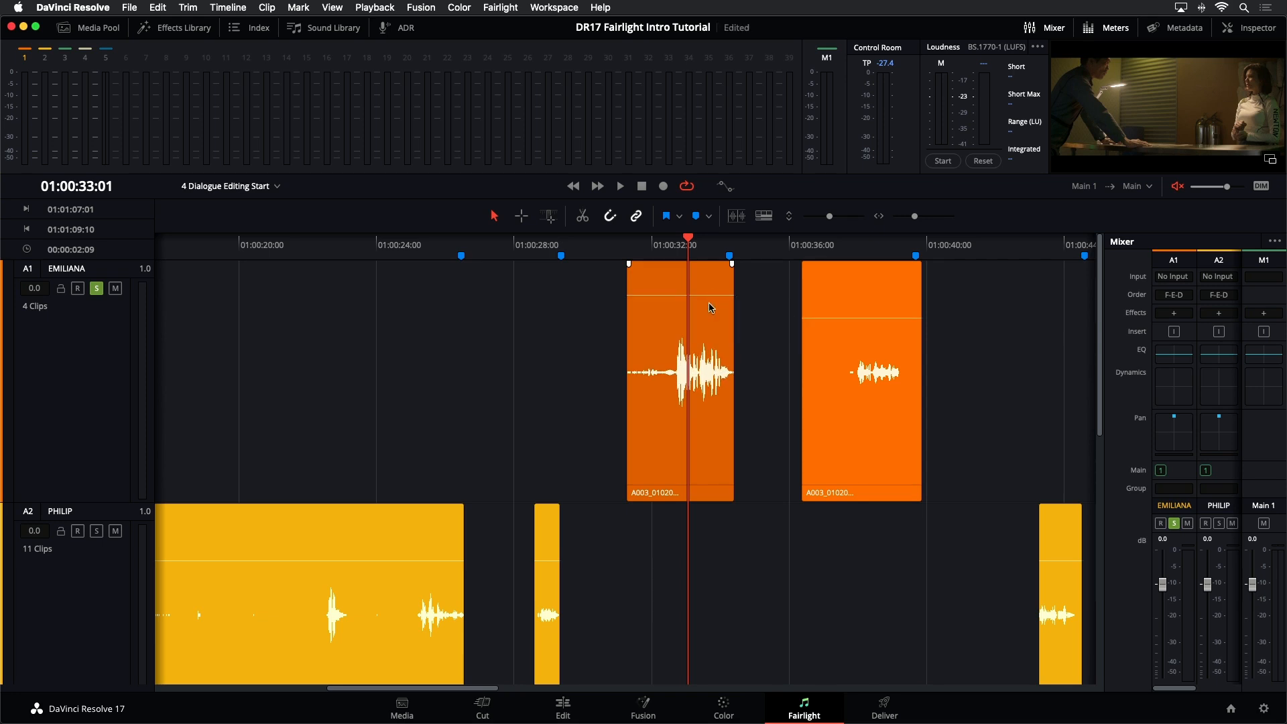
# Step: Turn on outlined waveforms in the timeline view options
pyautogui.click(763, 215)
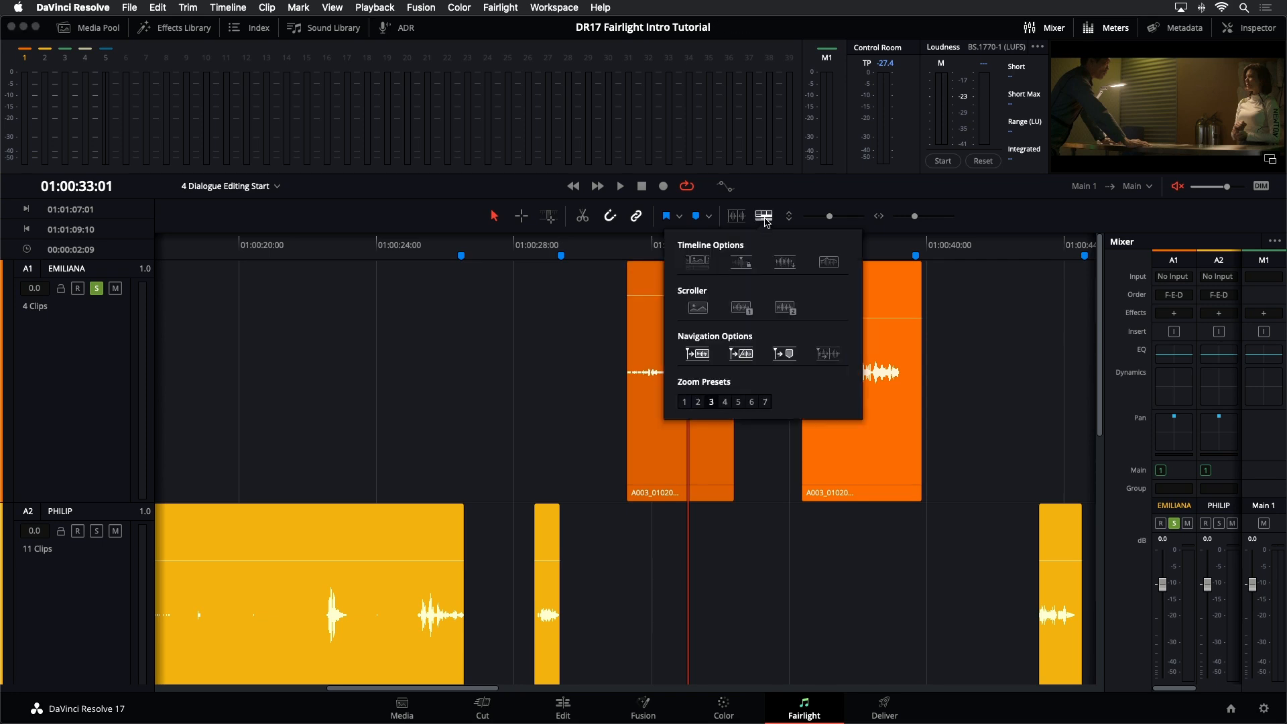
pyautogui.click(833, 266)
pyautogui.click(764, 216)
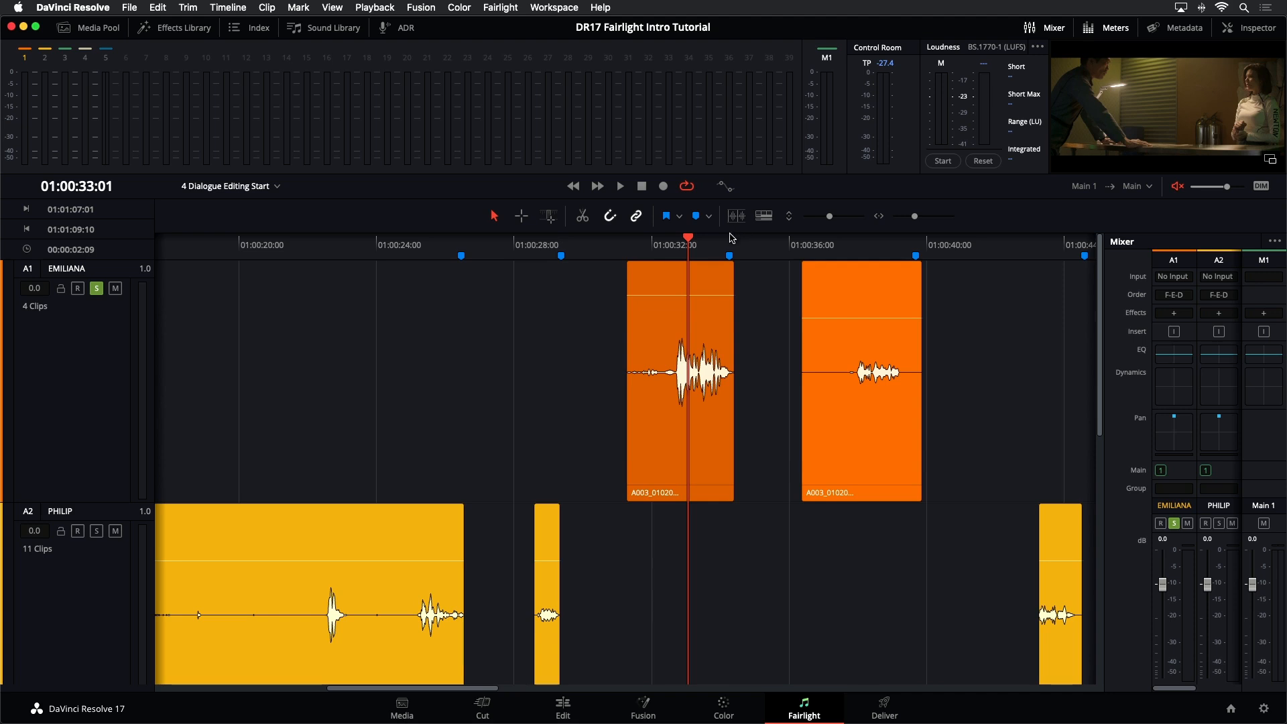
# Step: Fine-tune the gain of the A1 clip at 01:00:33:01, lowering it slightly and raising it again with a brief playback in between
pyautogui.moveTo(678, 295)
pyautogui.mouseDown()
pyautogui.moveTo(681, 307)
pyautogui.moveTo(692, 295)
pyautogui.mouseUp()
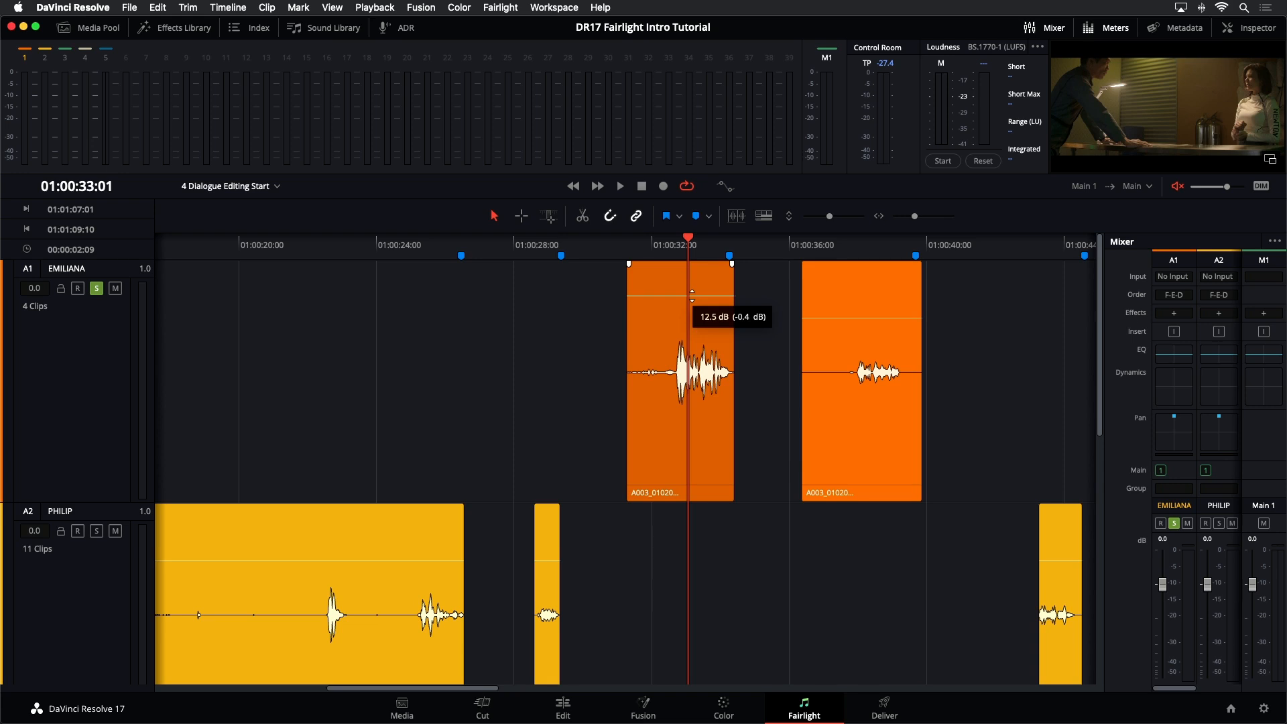
pyautogui.moveTo(692, 294); pyautogui.dragTo(690, 299)
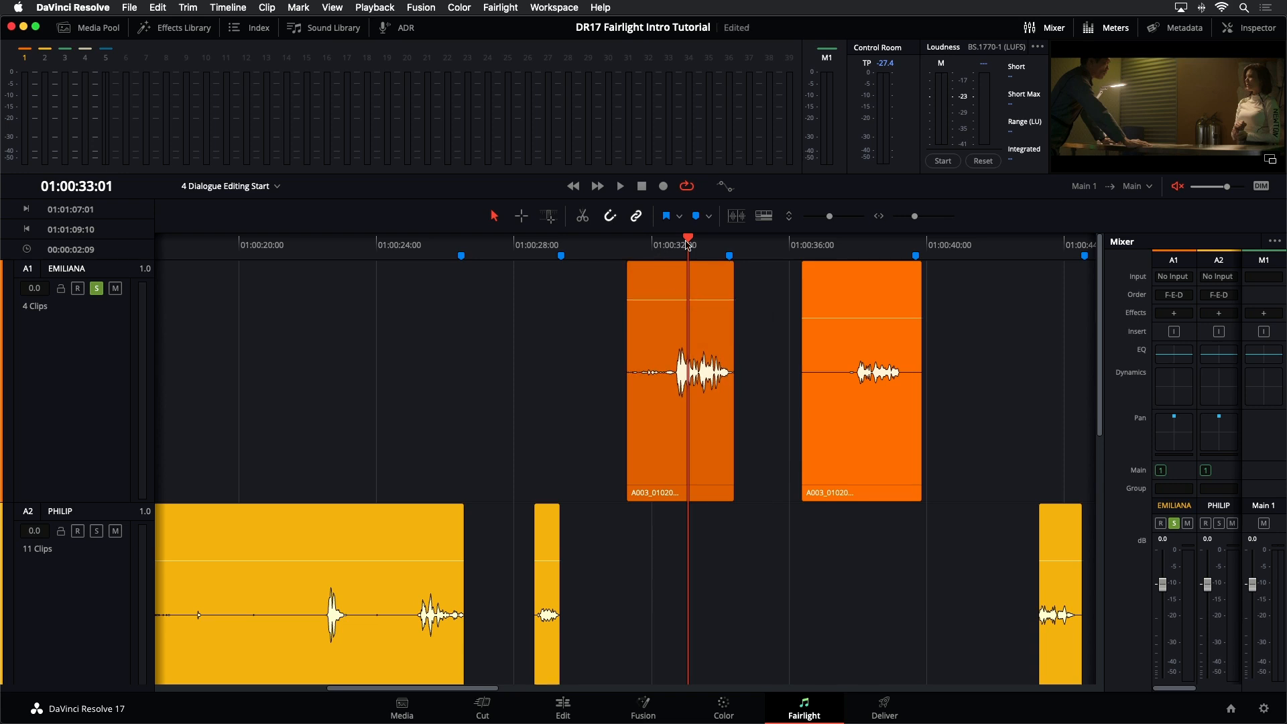
pyautogui.press('space')
pyautogui.moveTo(697, 250); pyautogui.dragTo(679, 250)
pyautogui.moveTo(692, 299); pyautogui.dragTo(692, 292)
# Step: Unmute the monitoring and play the gain-adjusted A1 clip through to its end
pyautogui.moveTo(680, 245)
pyautogui.mouseDown()
pyautogui.moveTo(701, 247)
pyautogui.moveTo(657, 246)
pyautogui.mouseUp()
pyautogui.press('space')
pyautogui.press('space')
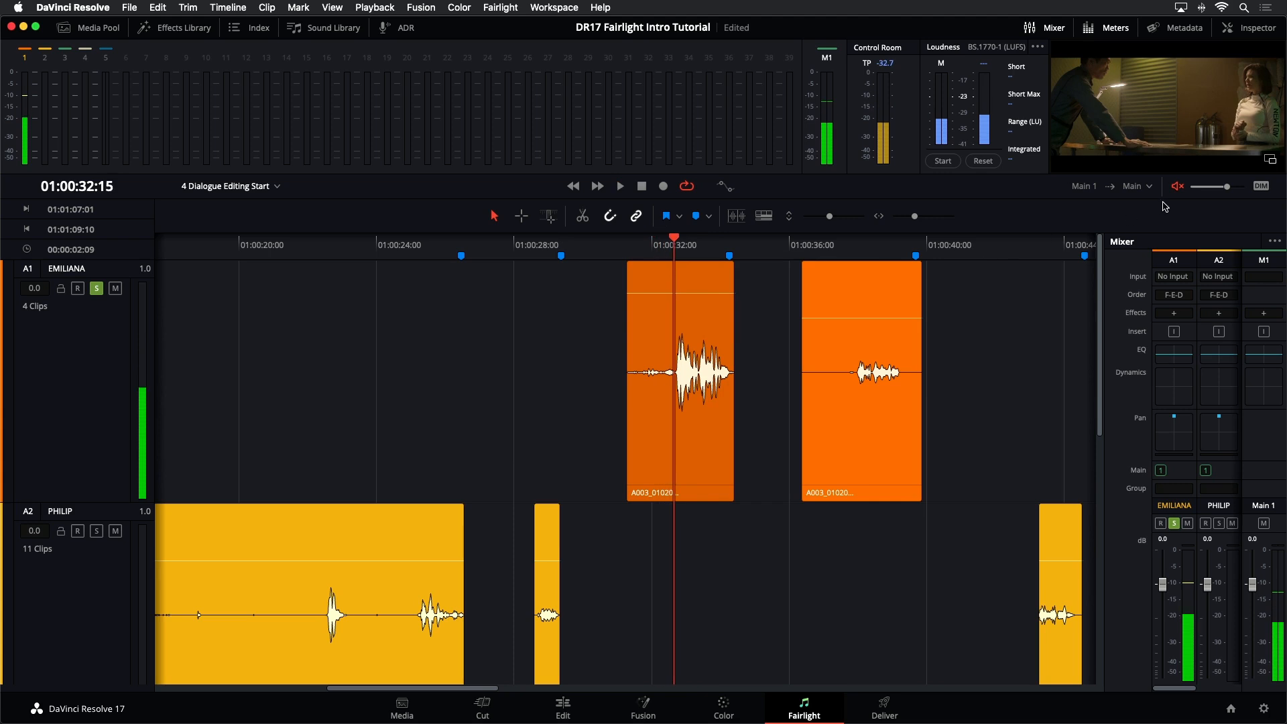
pyautogui.press('space')
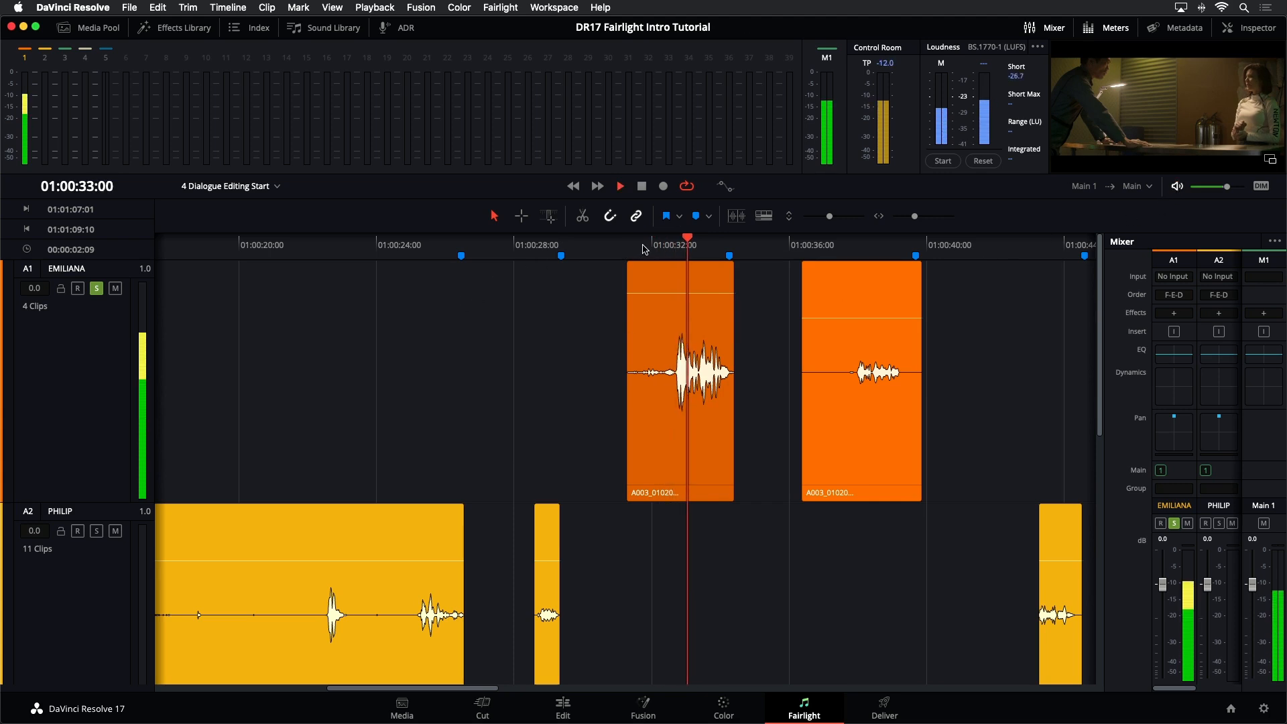
pyautogui.press('space')
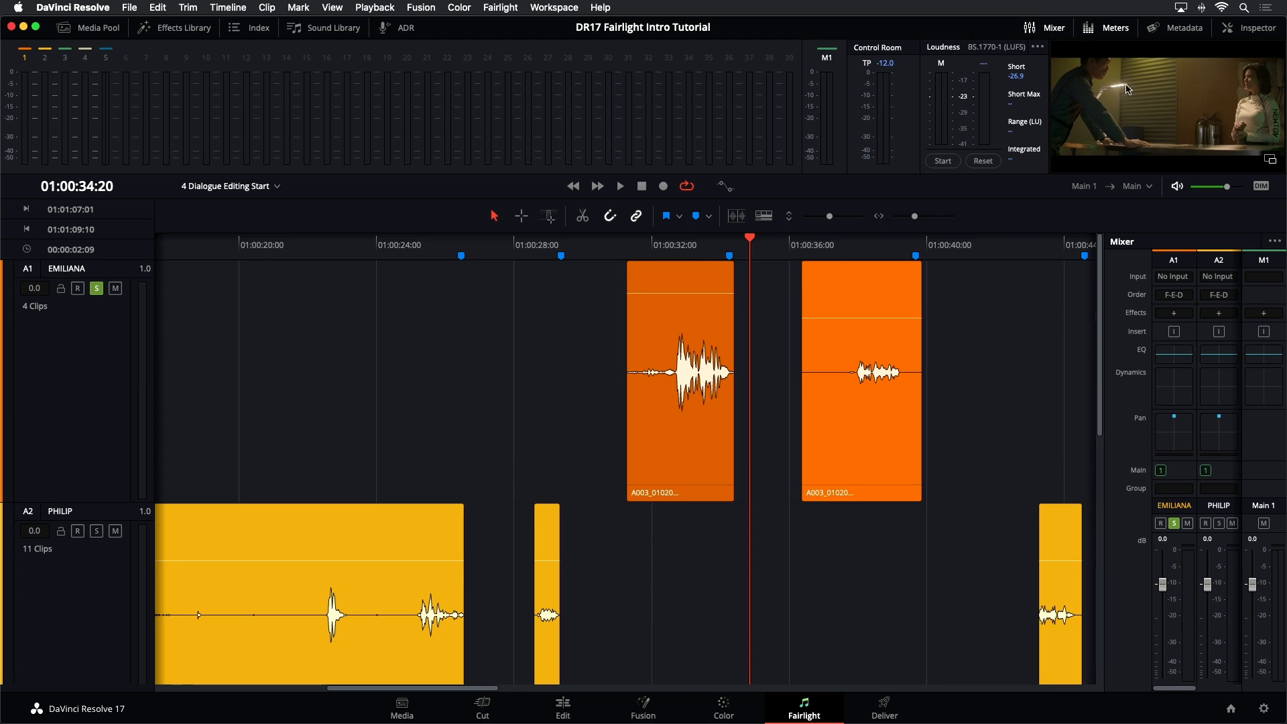
# Step: With the meters hidden, range-select the A1 clip from 01:00:31:05 to 01:00:34:09 and play the selection in a loop
pyautogui.click(1099, 30)
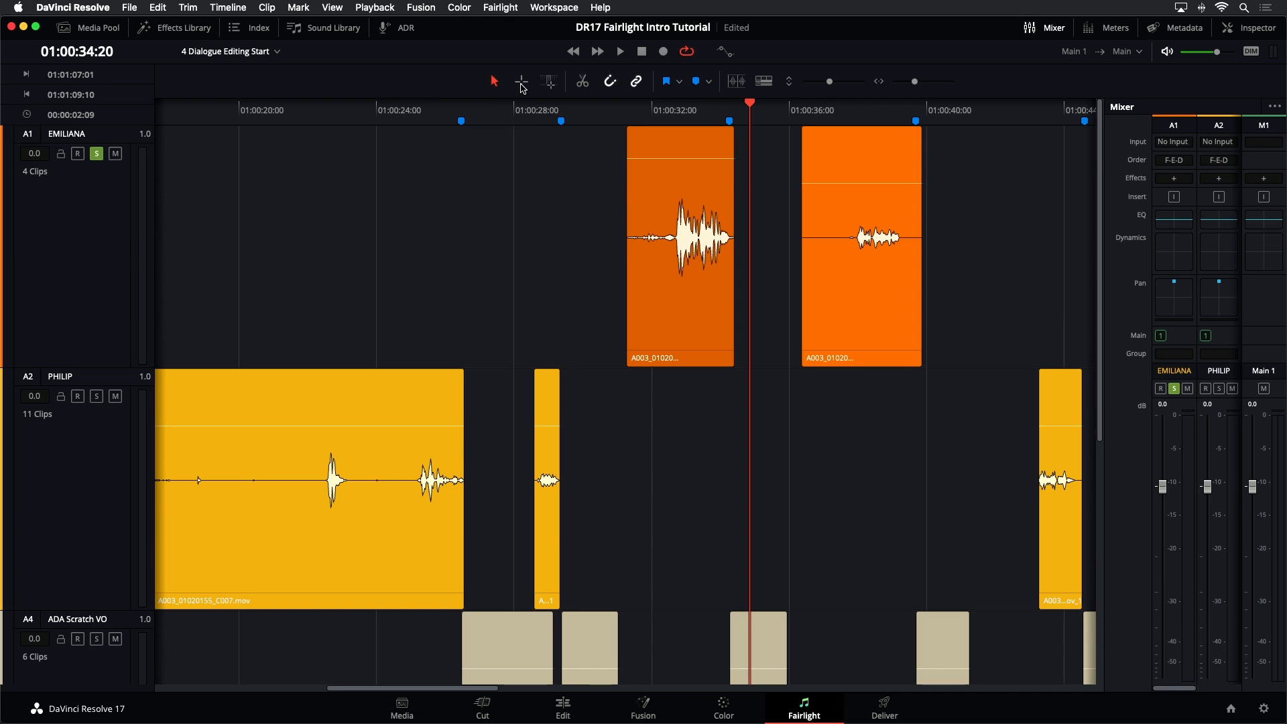
pyautogui.click(680, 325)
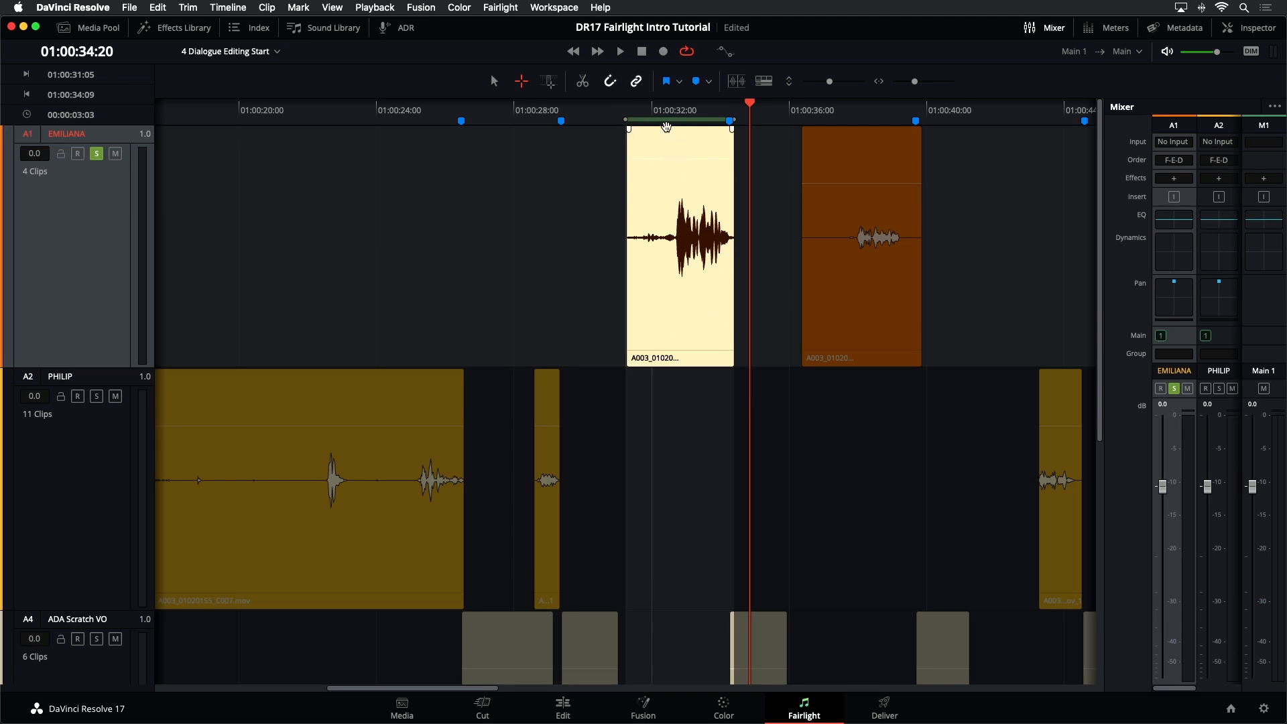
pyautogui.hotkey('alt', '/')
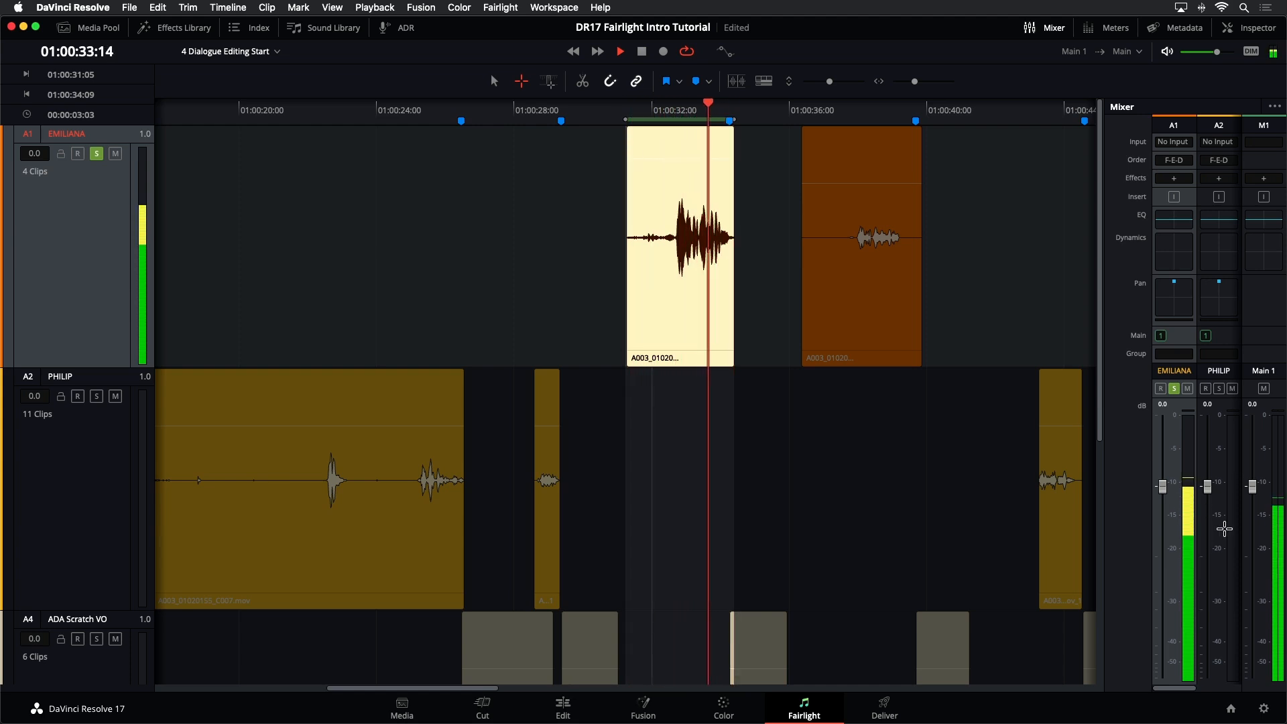
# Step: Stop playback, add the Meter effect from the Fairlight FX list to track A1, and place its window beside the selected clip
pyautogui.press('space')
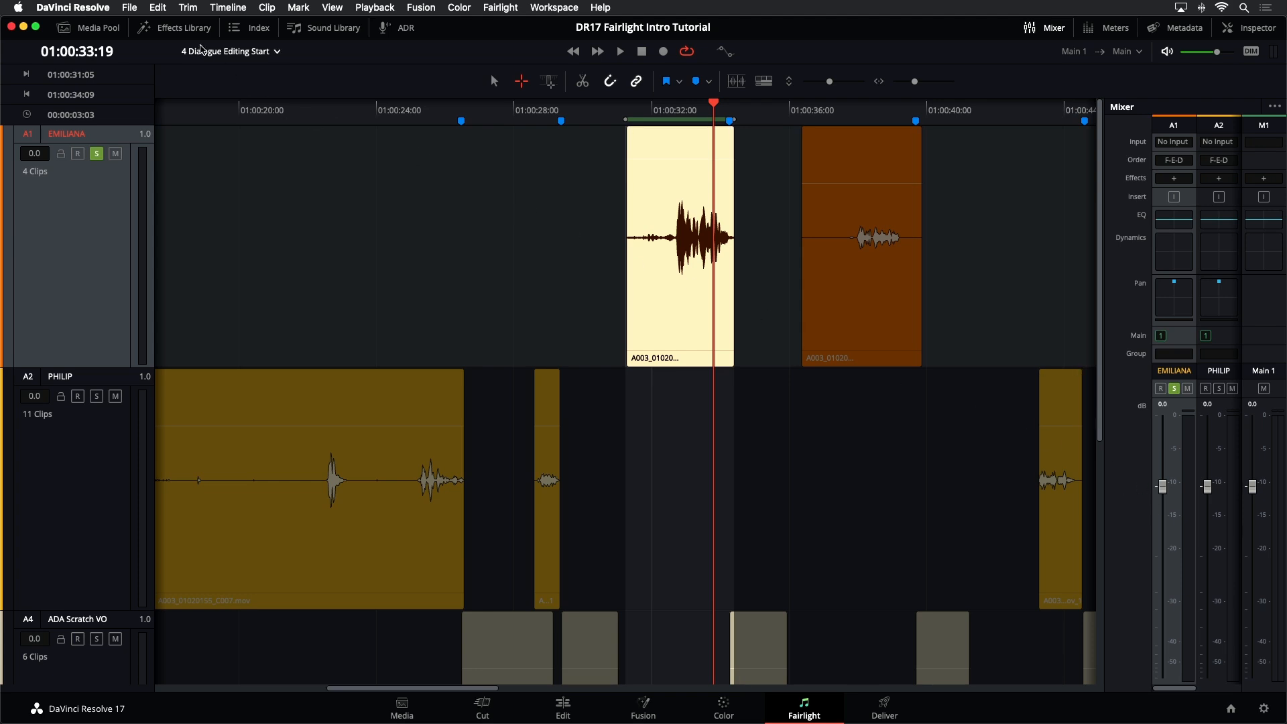
pyautogui.click(194, 31)
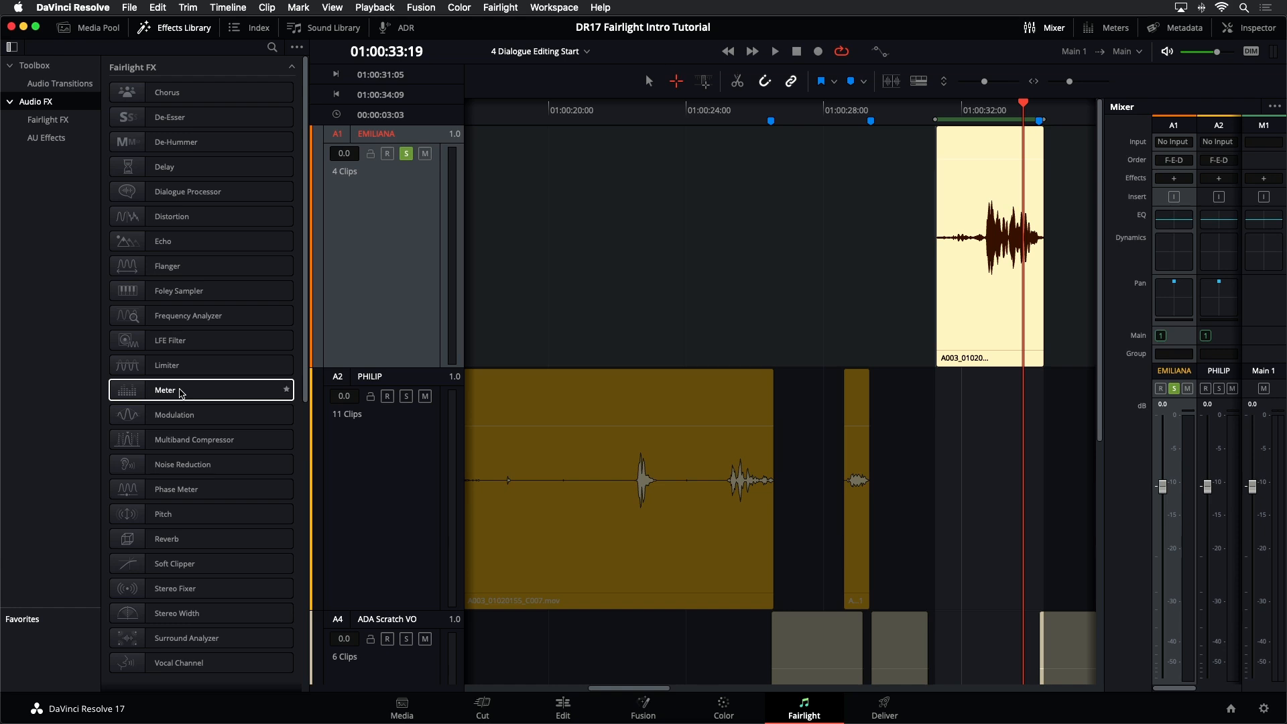
pyautogui.moveTo(181, 394); pyautogui.dragTo(408, 225)
pyautogui.moveTo(618, 269); pyautogui.dragTo(816, 139)
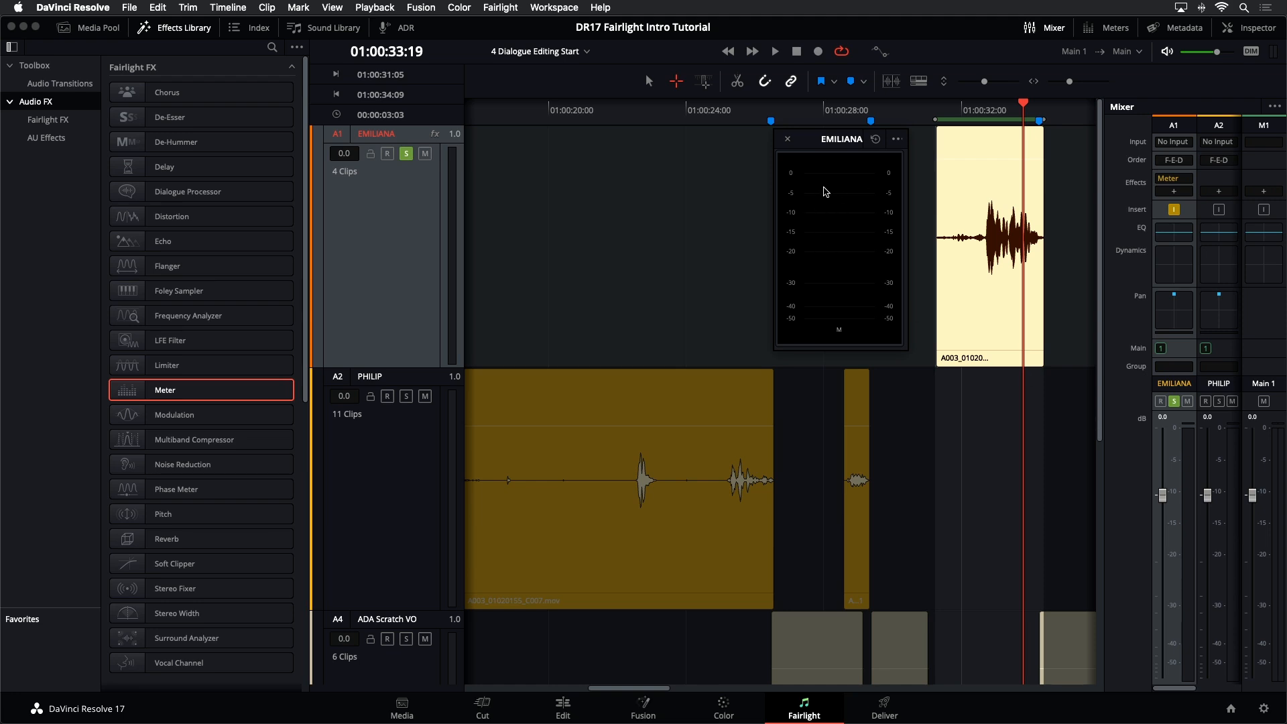
# Step: Lower the gain of the selected A1 clip slightly and replay the loop to check its level on the Meter effect
pyautogui.press('space')
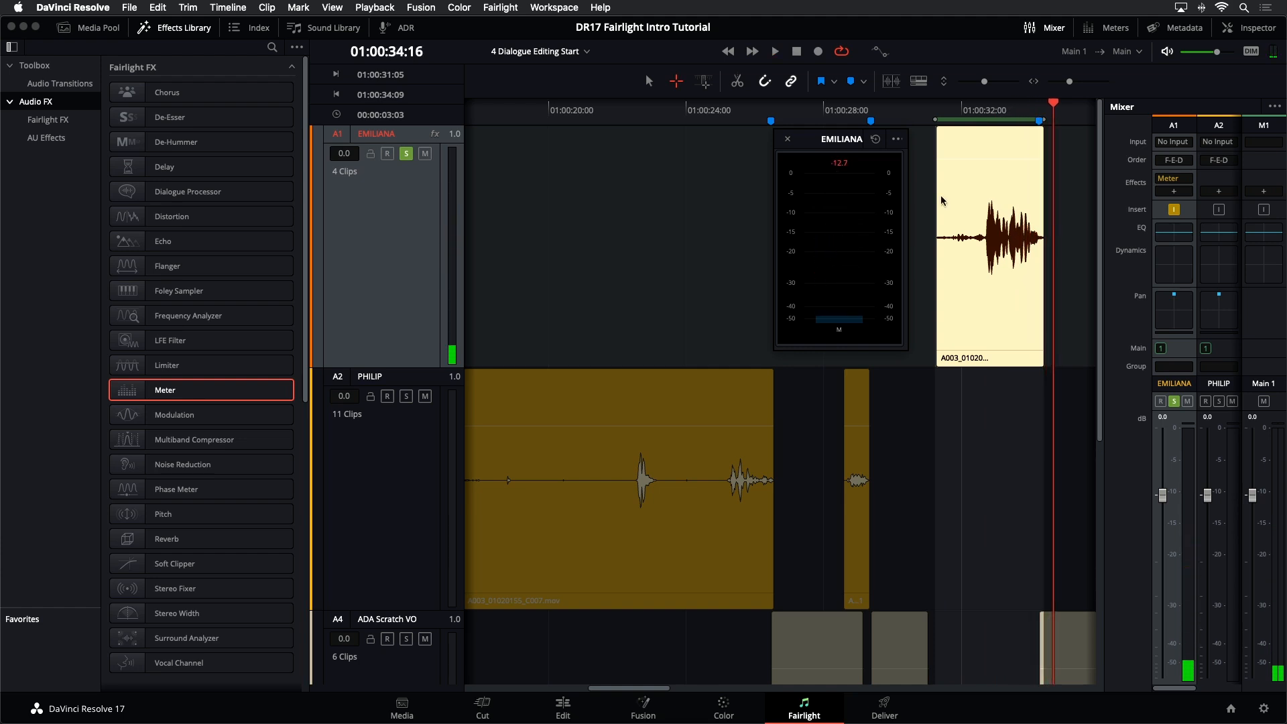
pyautogui.moveTo(983, 156); pyautogui.dragTo(985, 161)
pyautogui.press('space')
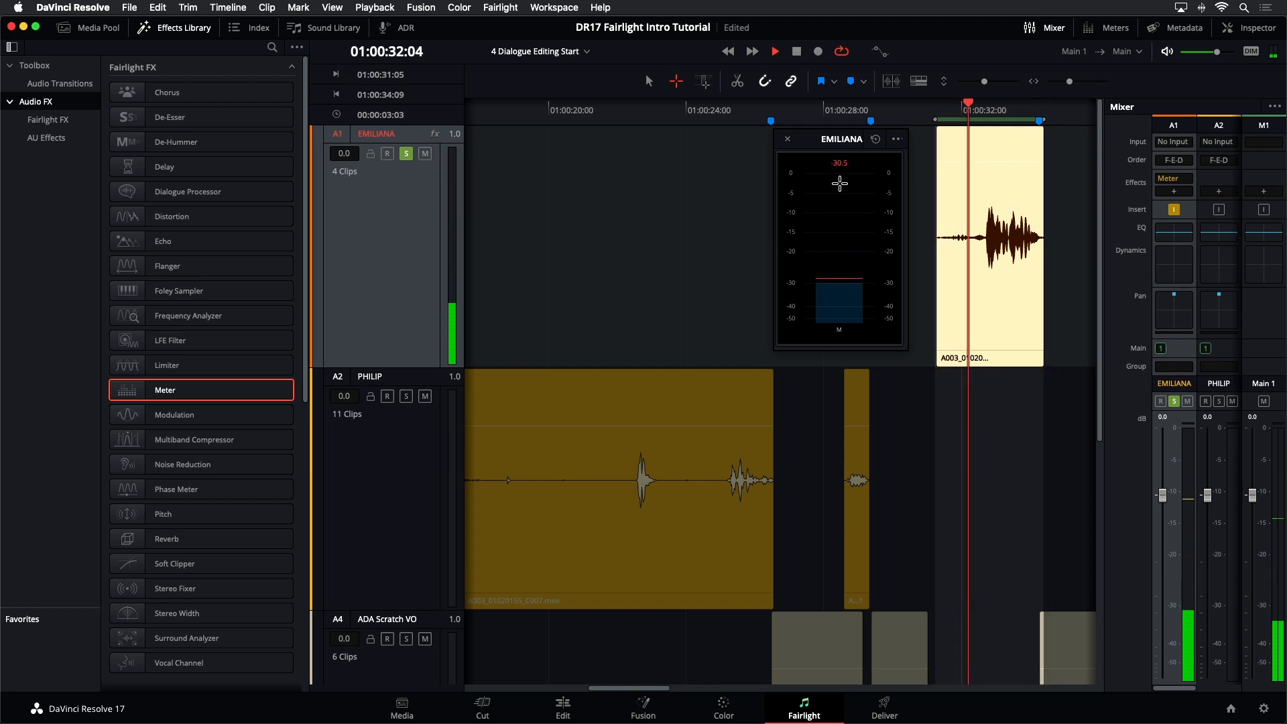
pyautogui.press('space')
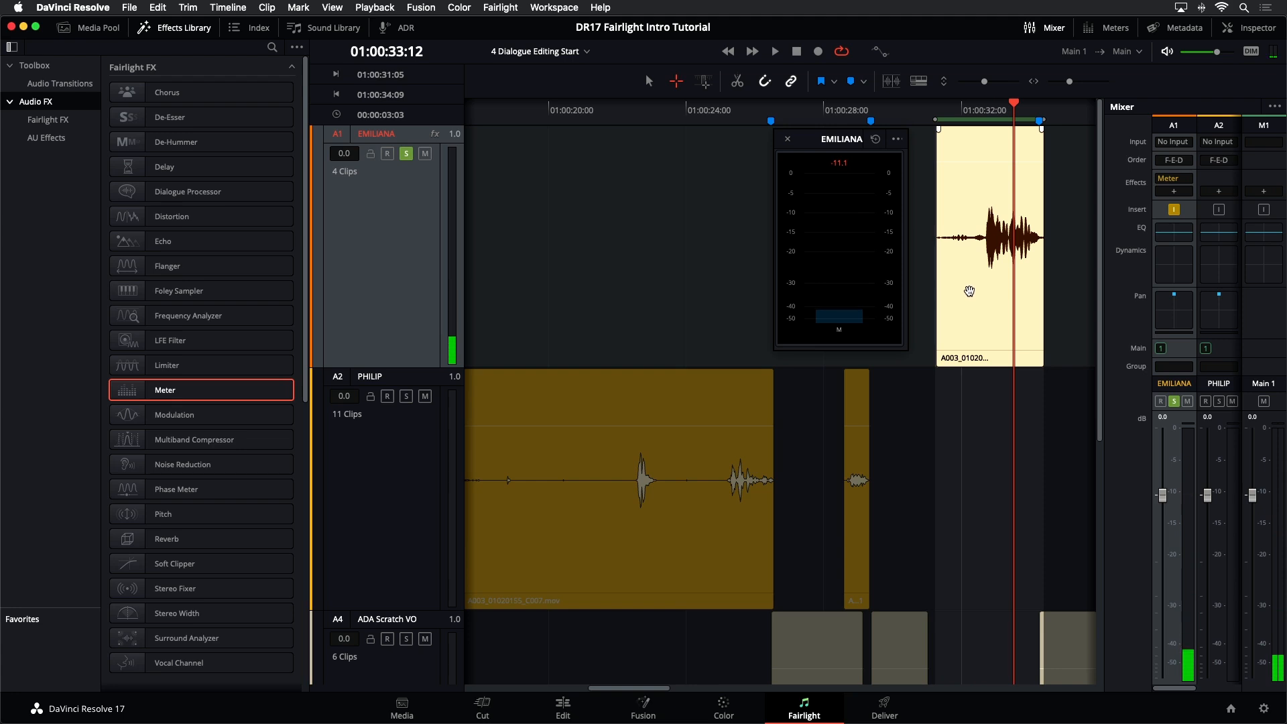
pyautogui.press('space')
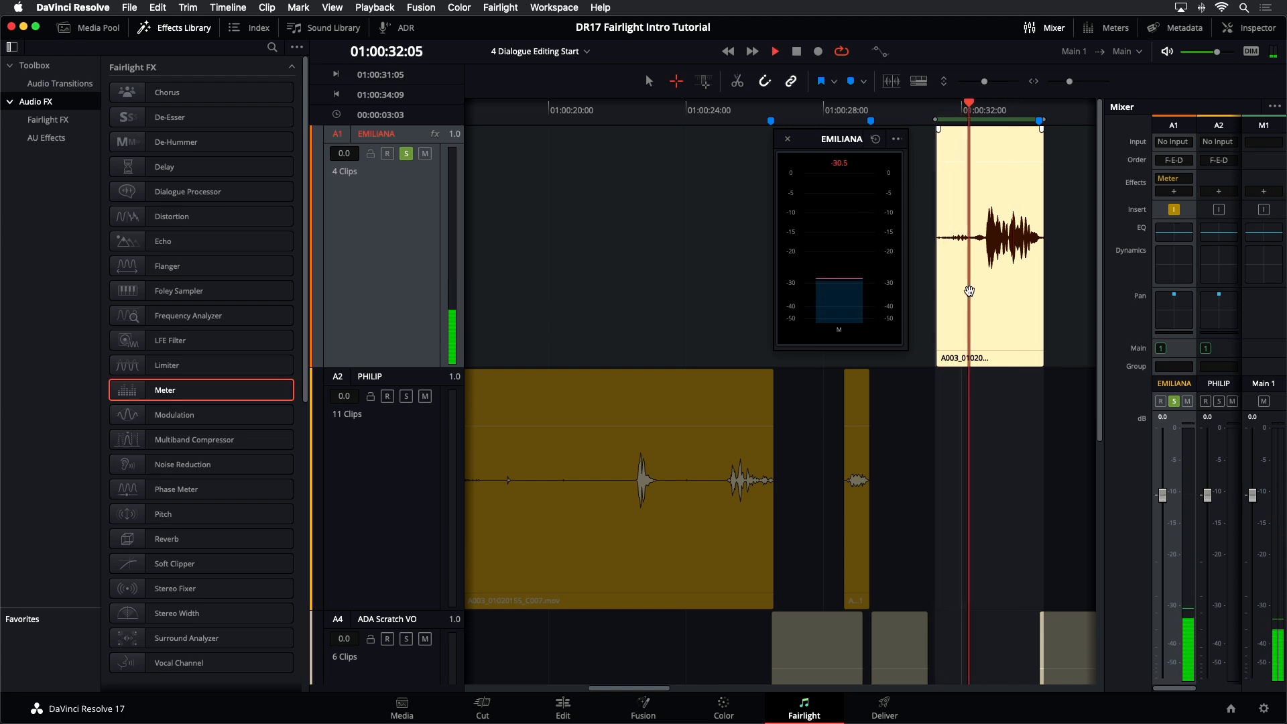
pyautogui.press('space')
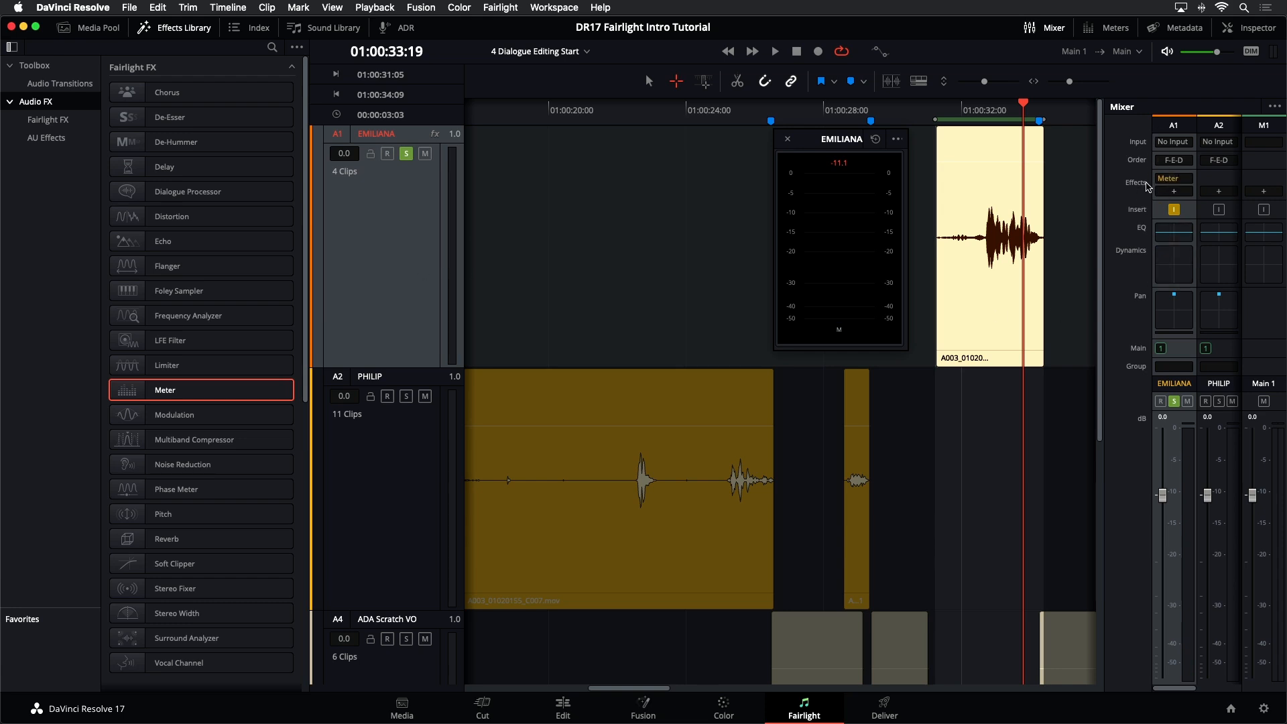
# Step: Close the Meter window, reopen it twice from the effect's controls on the A1 mixer channel, and close it again each time
pyautogui.moveTo(1187, 181)
pyautogui.click(788, 140)
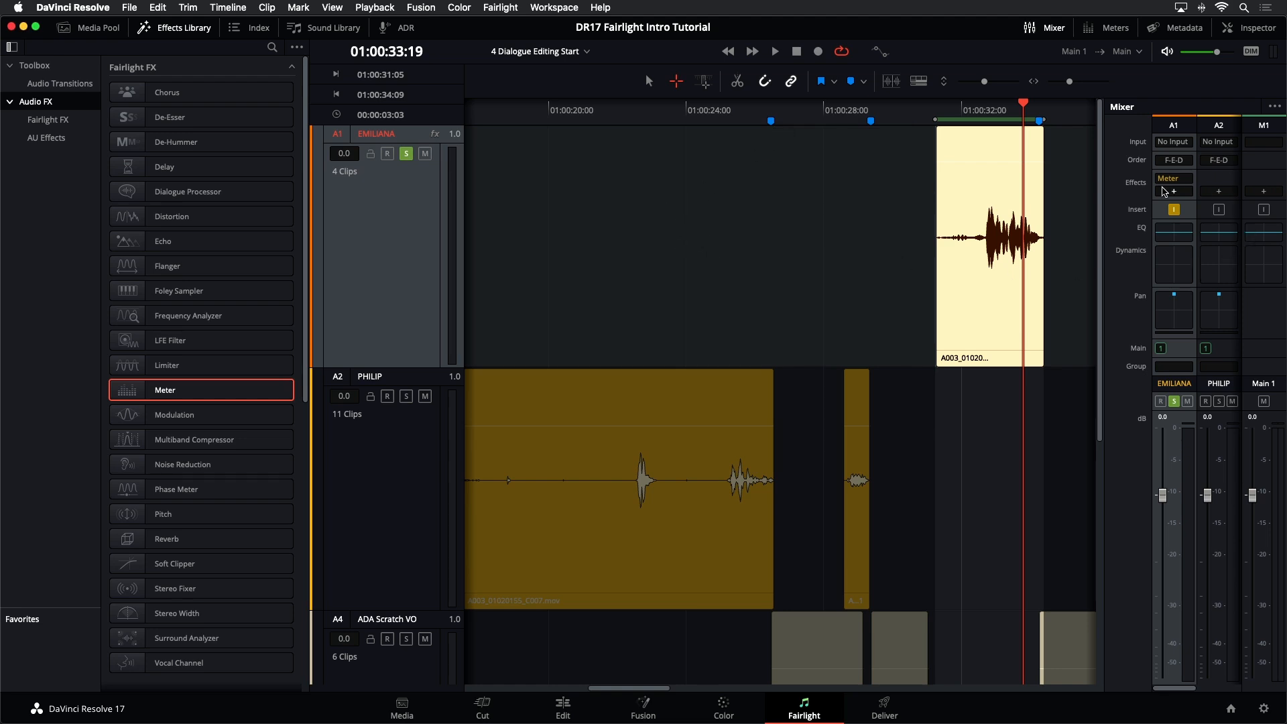
pyautogui.moveTo(1187, 180)
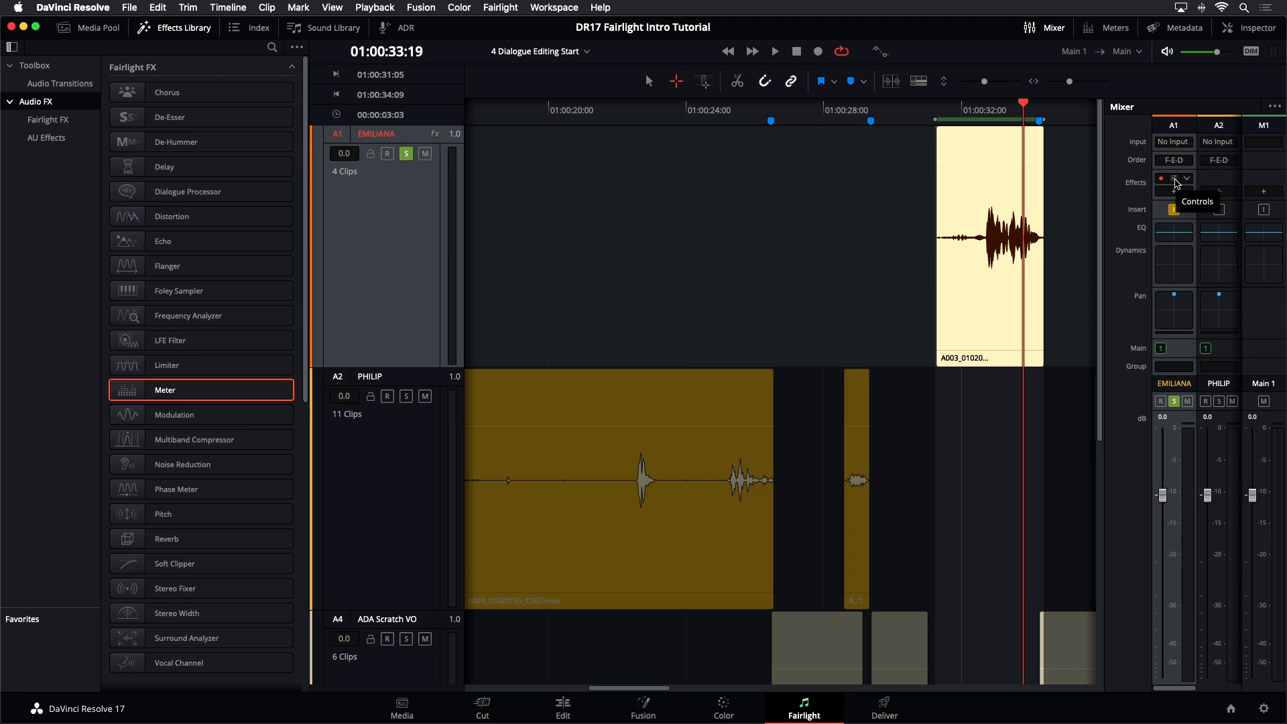
pyautogui.click(1175, 180)
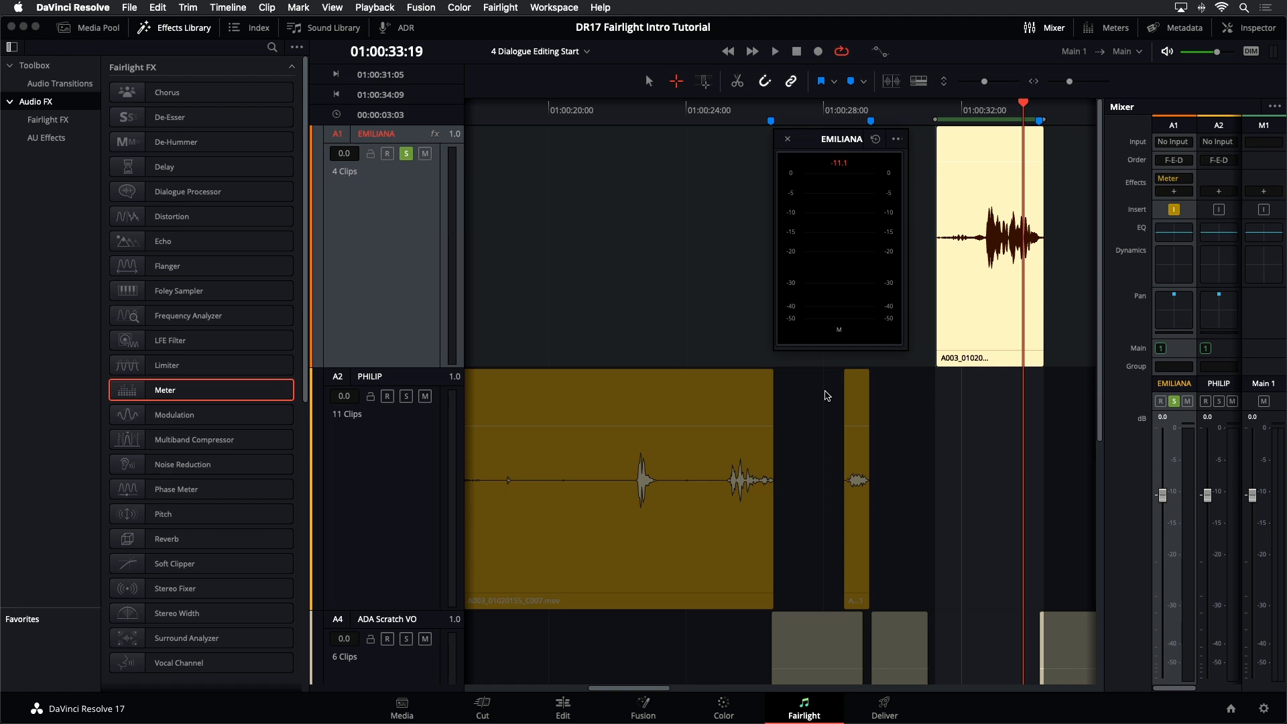
pyautogui.click(788, 140)
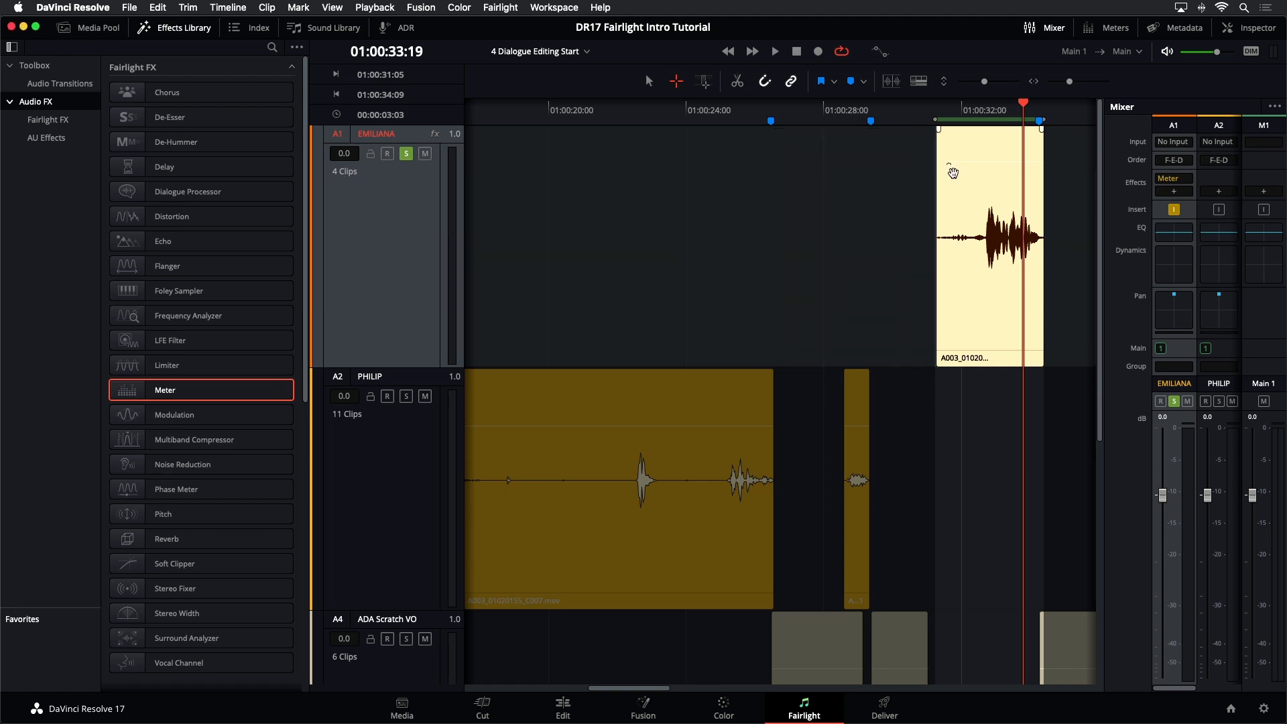
pyautogui.click(1176, 181)
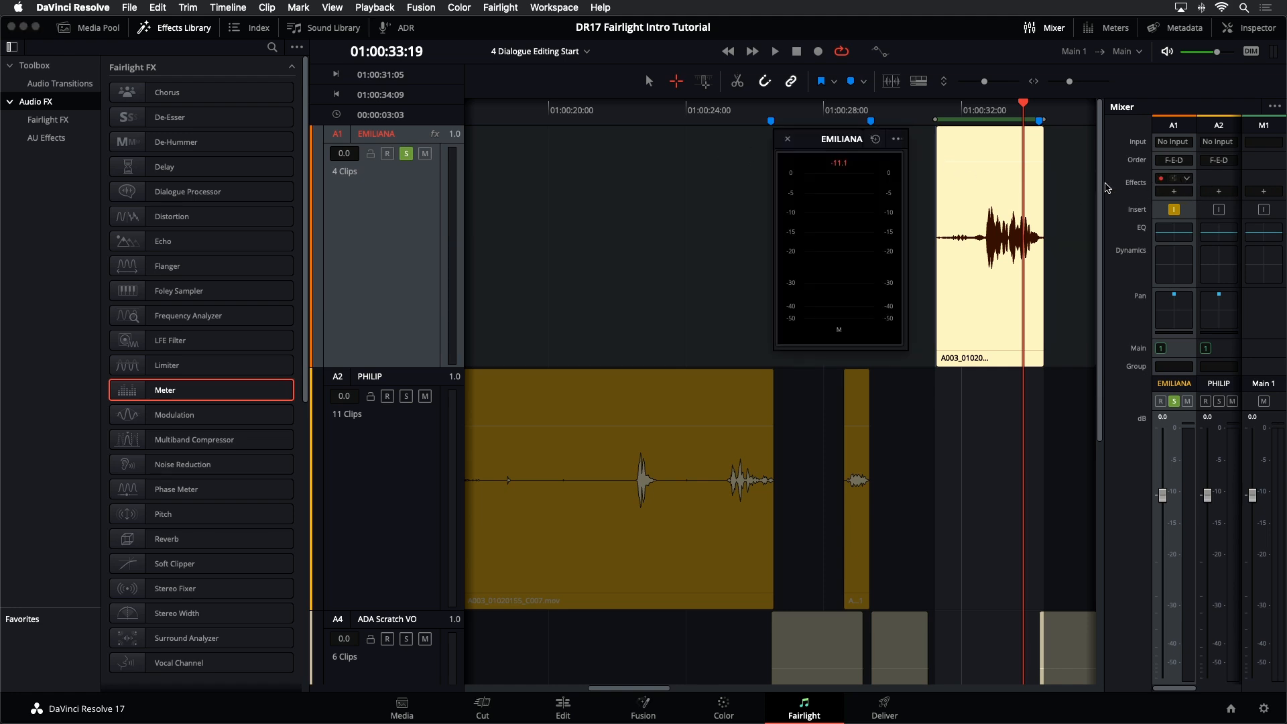
pyautogui.click(788, 140)
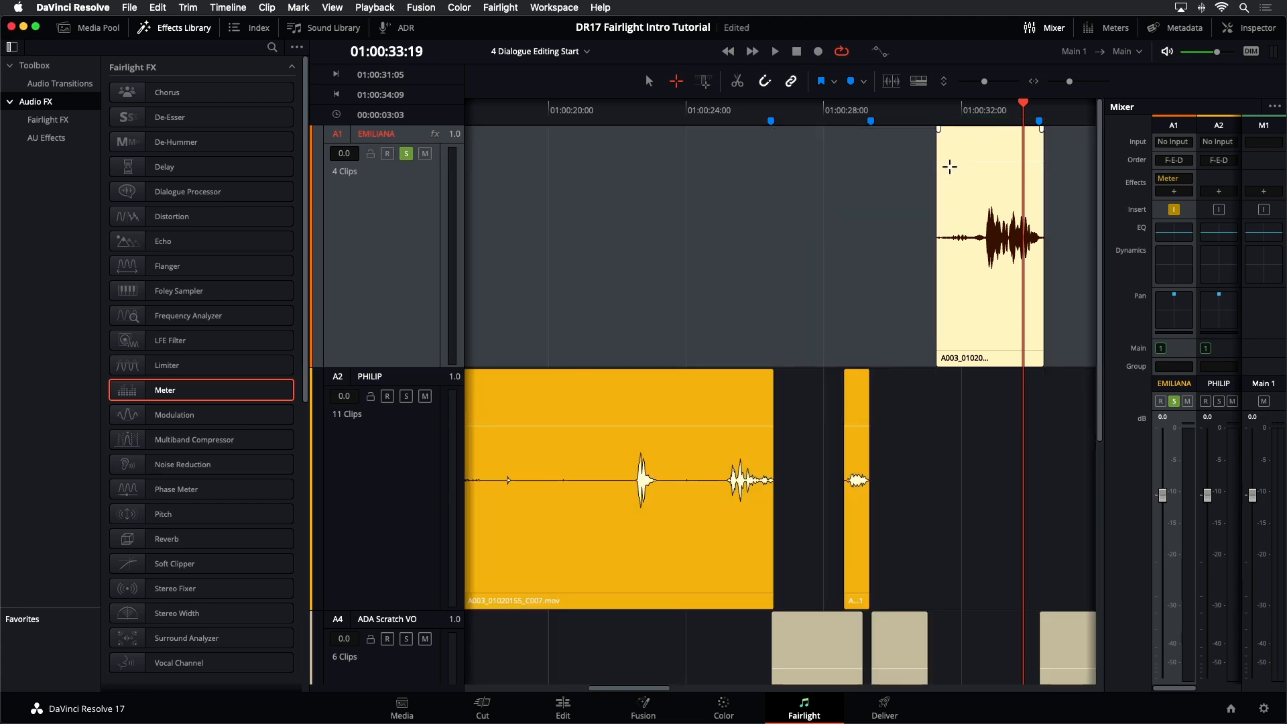
# Step: Reopen the Meter effect's window for A1 and place it clear of the two clips
pyautogui.press('super+minus')
pyautogui.press('super+minus')
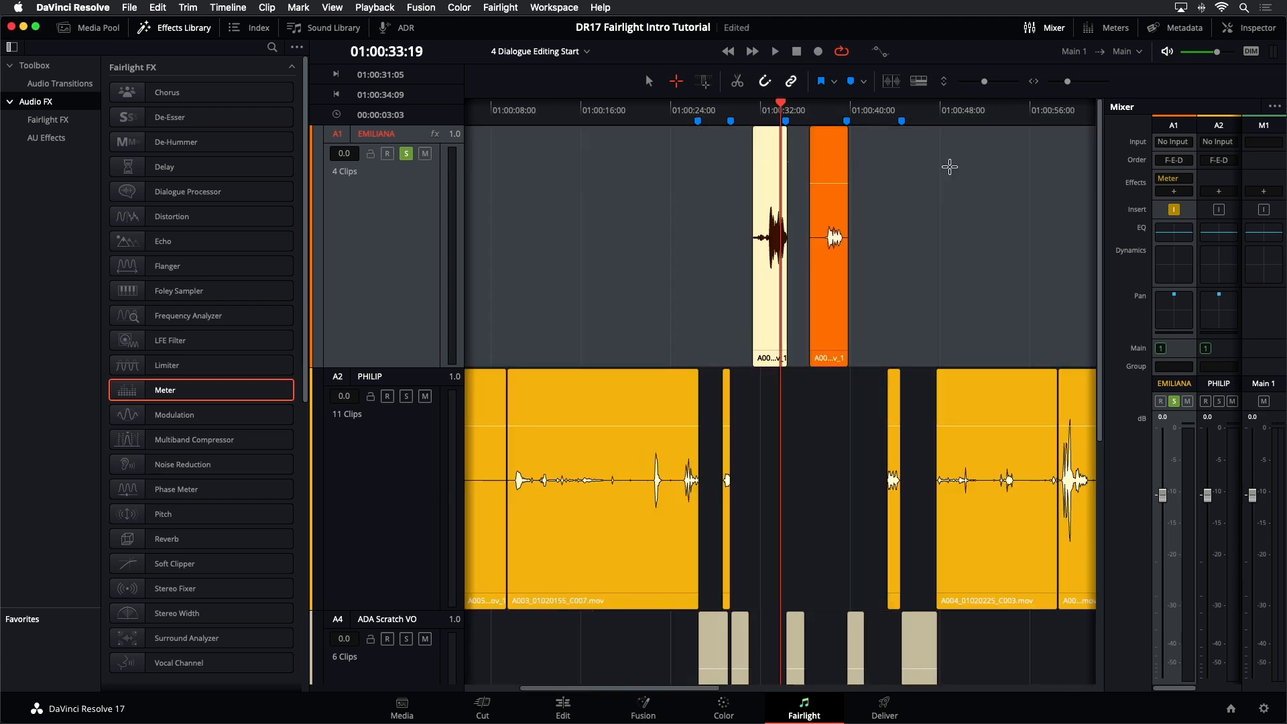
pyautogui.click(1174, 179)
pyautogui.moveTo(808, 141); pyautogui.dragTo(637, 137)
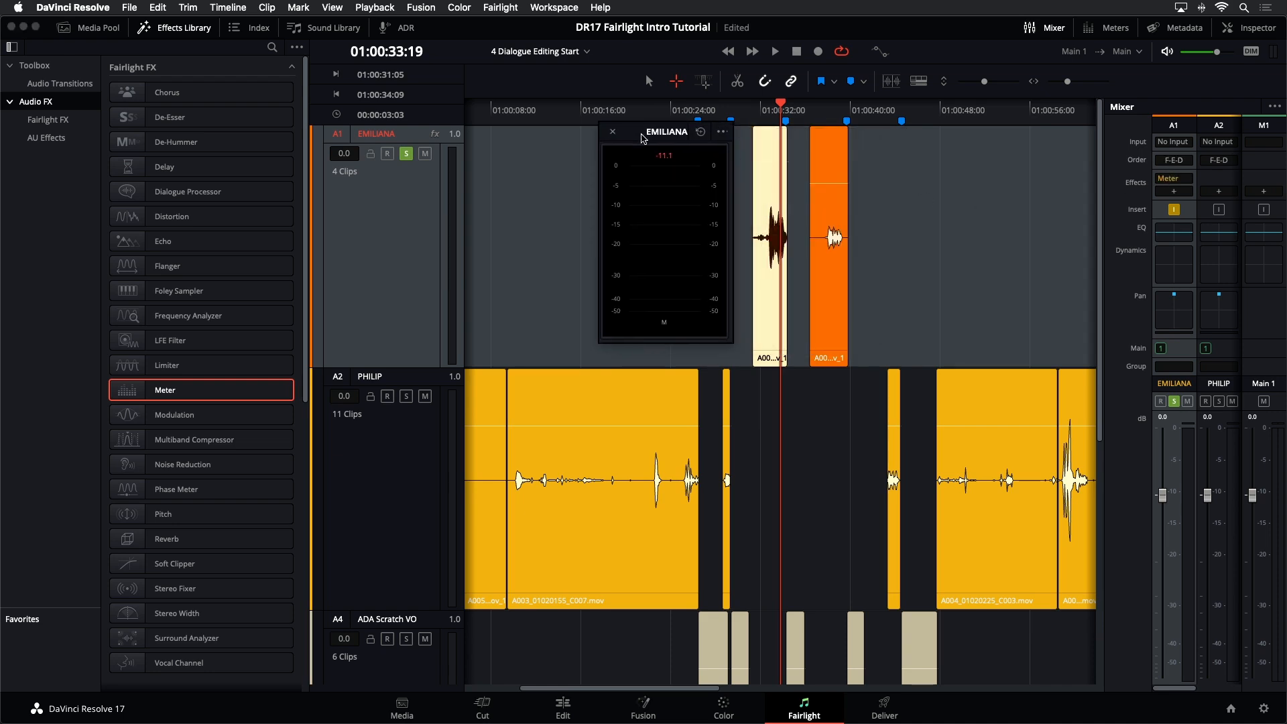
# Step: Raise the gain of the next A1 clip, play it to check its level on the meter, and close the Meter window
pyautogui.moveTo(828, 183); pyautogui.dragTo(829, 170)
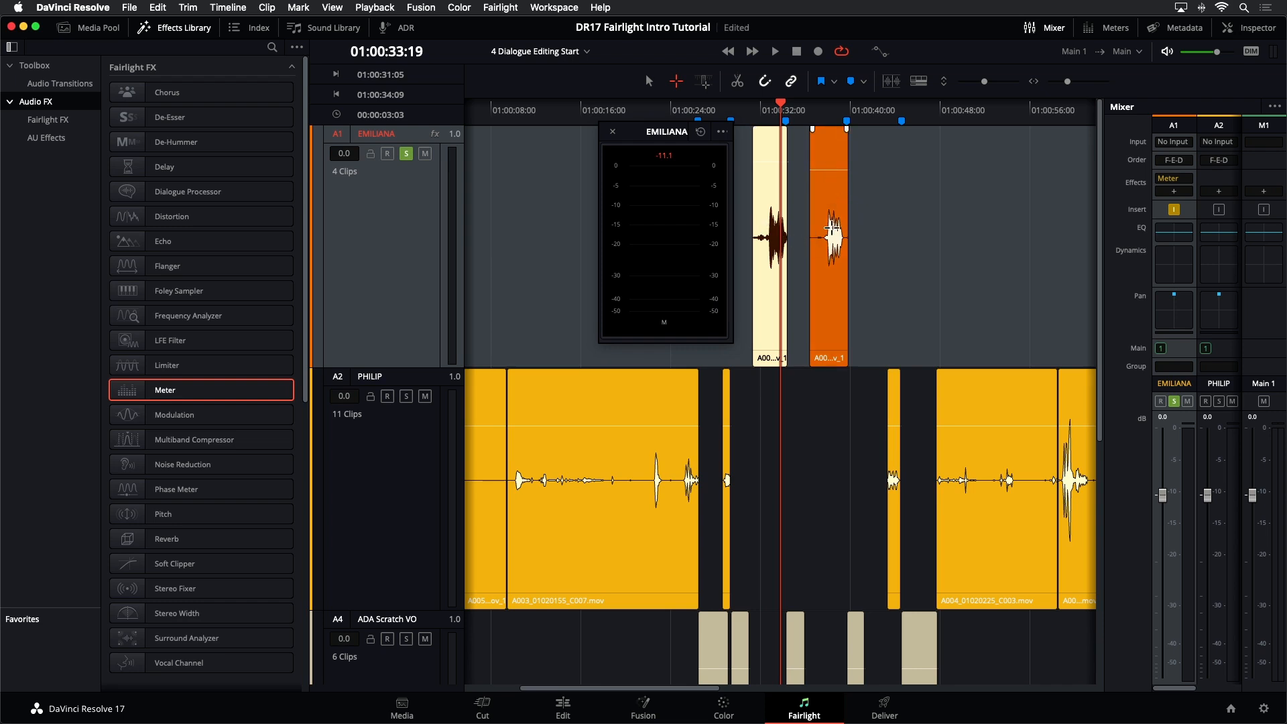
pyautogui.press('space')
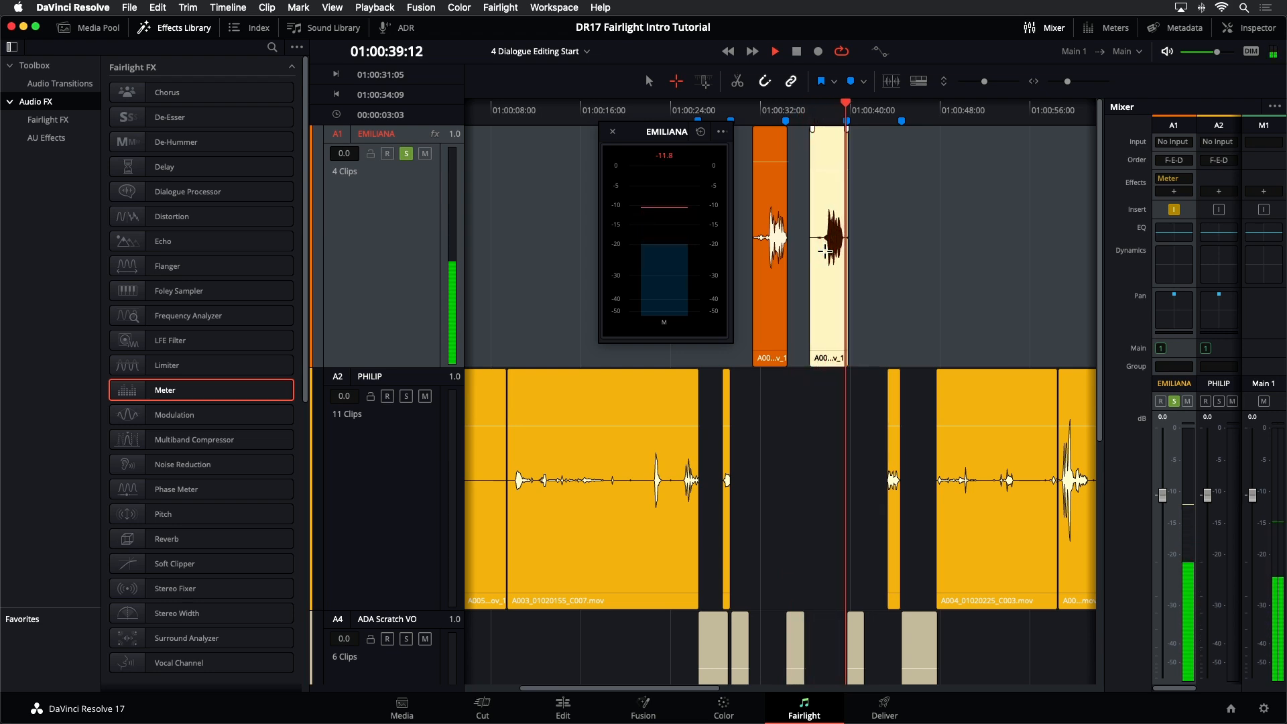
pyautogui.press('space')
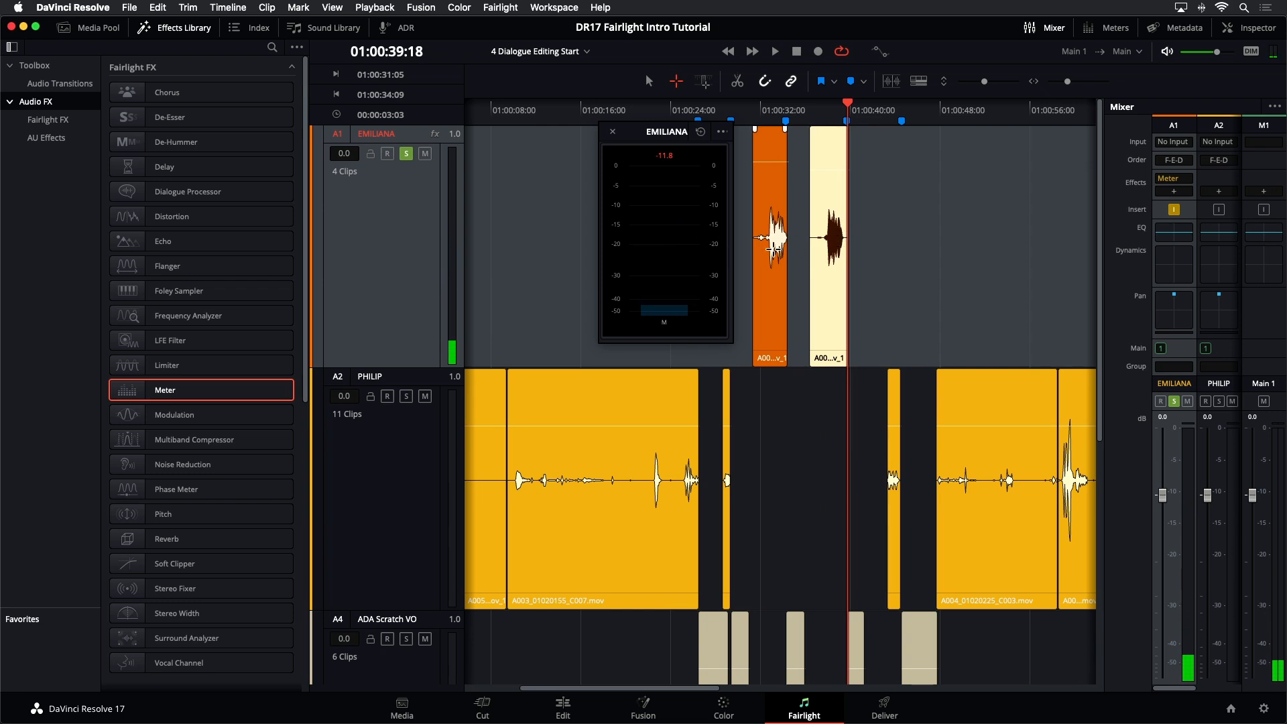
pyautogui.click(612, 132)
# Step: Examine the waveform levels of the A2 clips across the timeline, comparing the opening clips with those from about 01:00:51 onward
pyautogui.scroll(-5, 986, 270)
pyautogui.scroll(2, 986, 270)
pyautogui.press('super+minus')
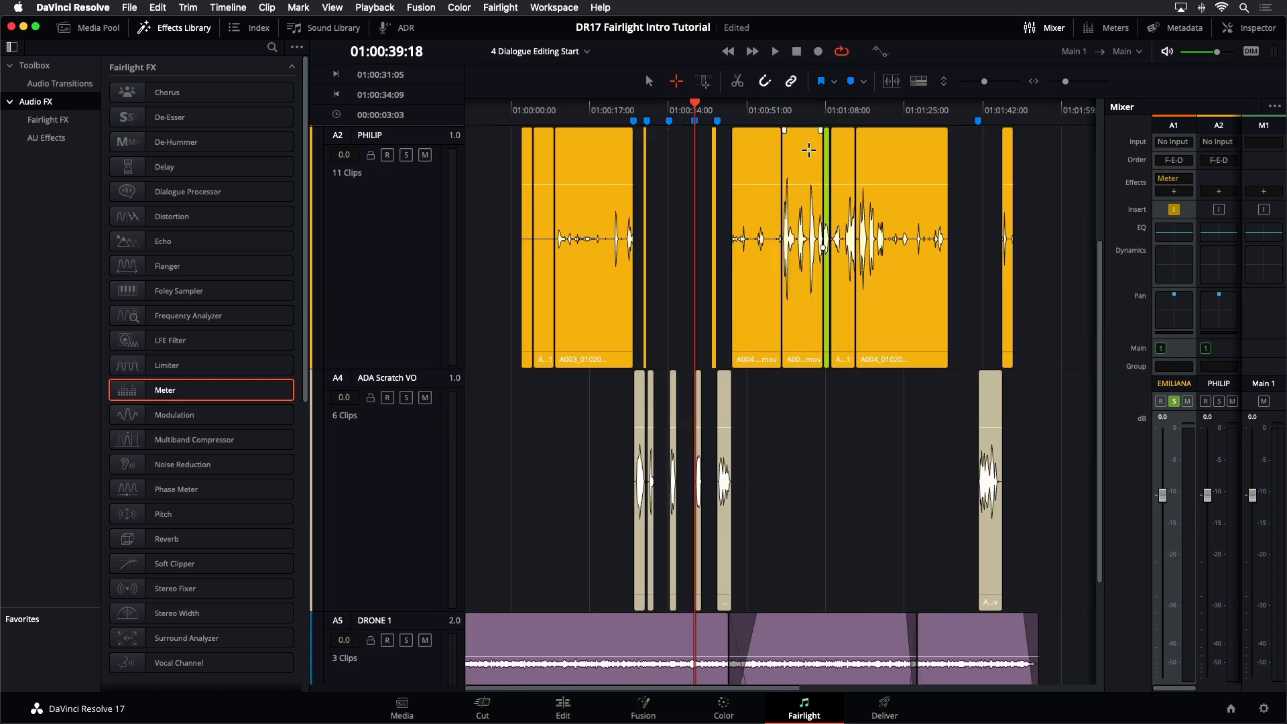
pyautogui.click(746, 120)
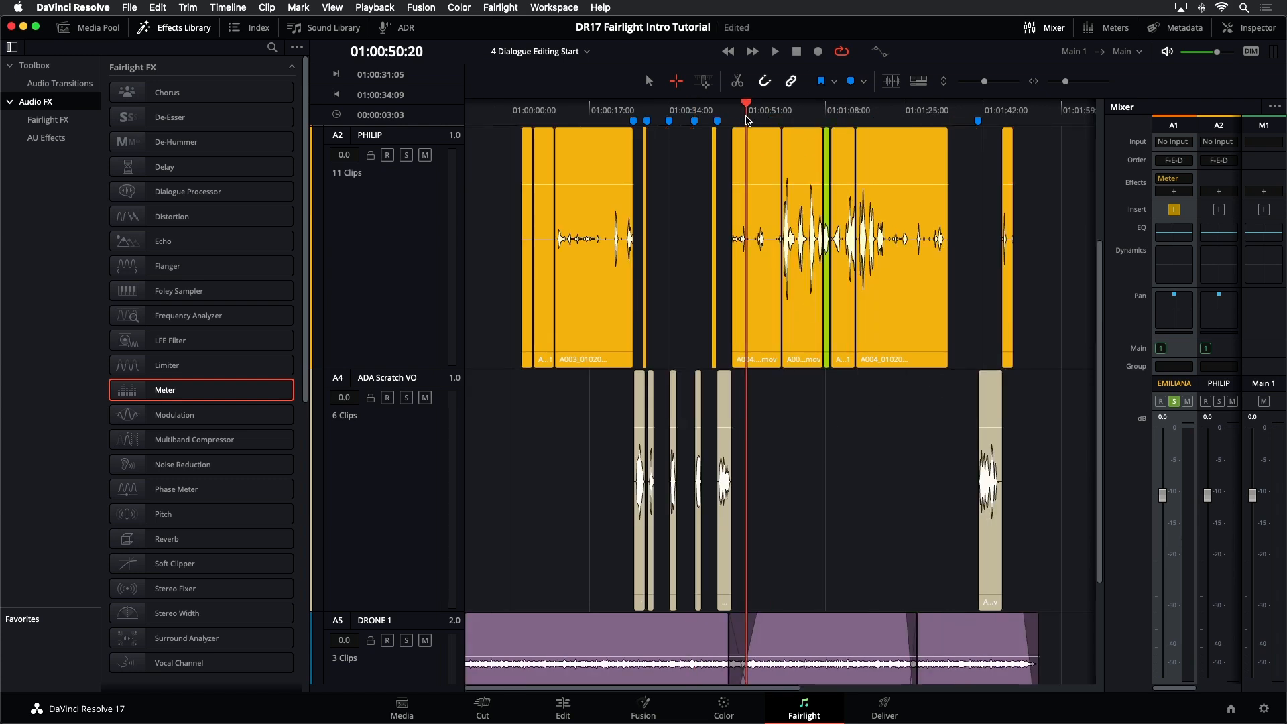
pyautogui.press('super+equal')
pyautogui.press('super+equal')
pyautogui.press('super+minus')
pyautogui.press('super+minus')
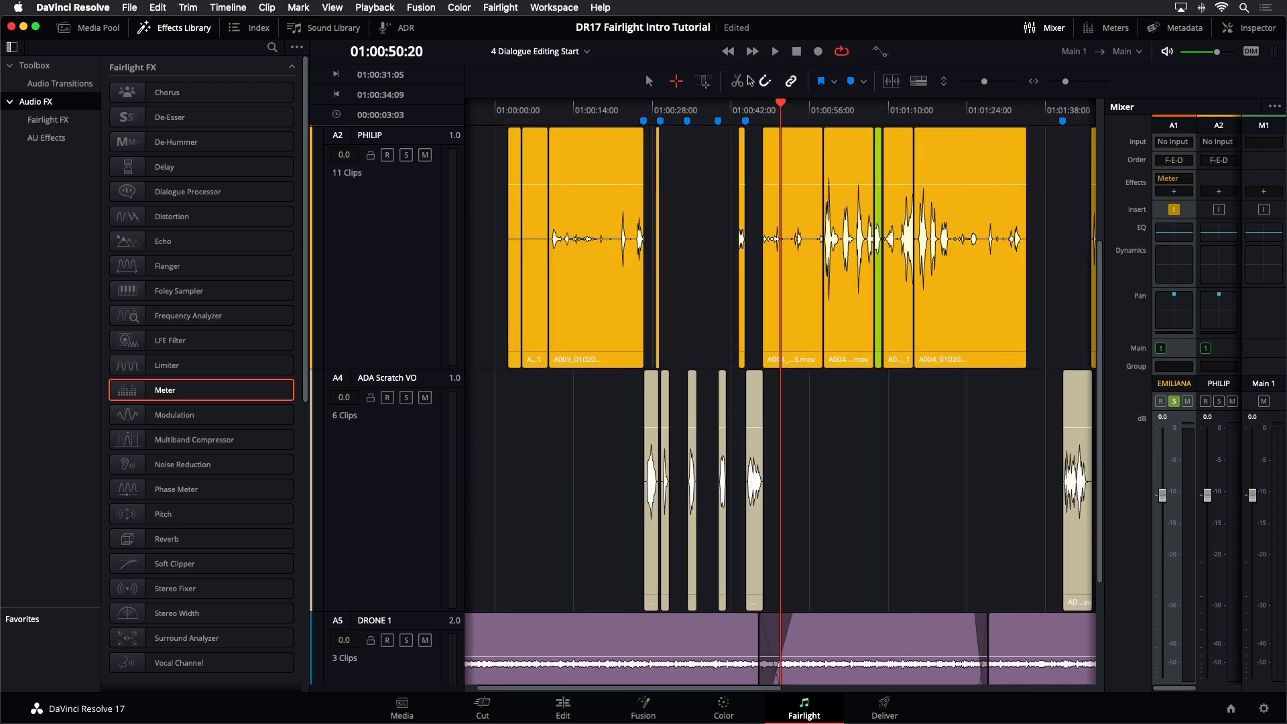
pyautogui.click(839, 124)
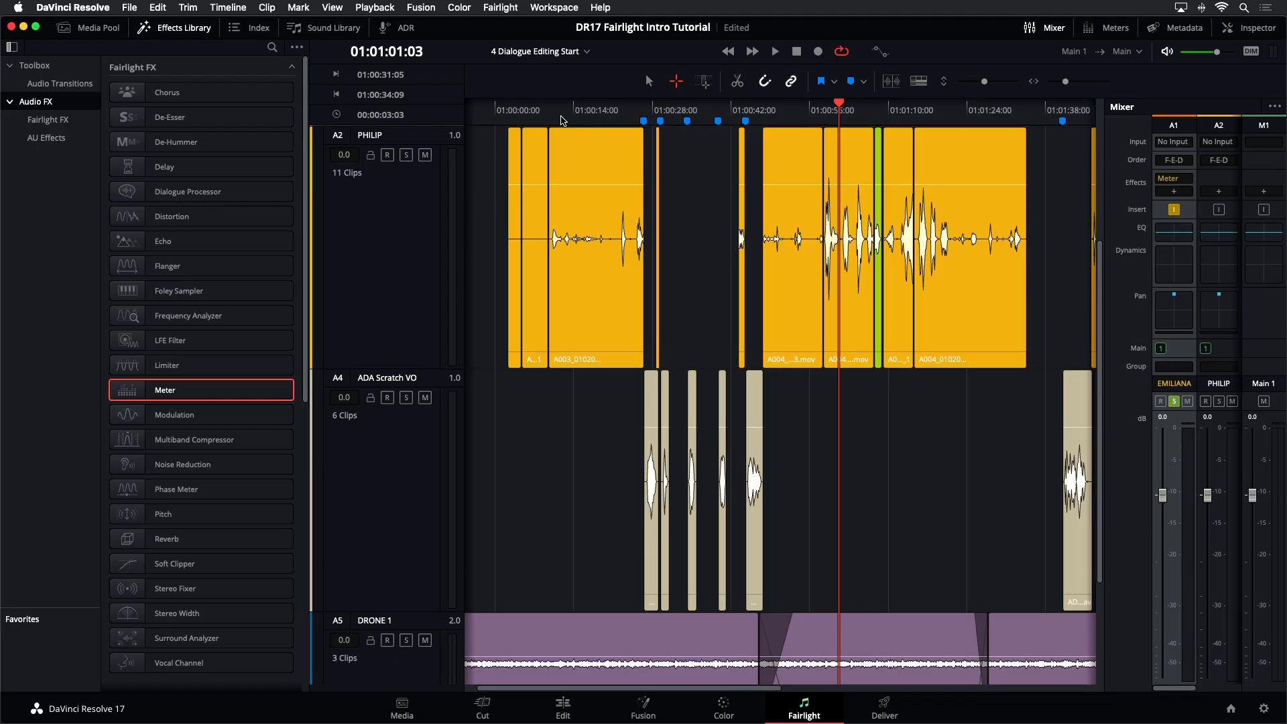
pyautogui.moveTo(561, 121); pyautogui.dragTo(548, 120)
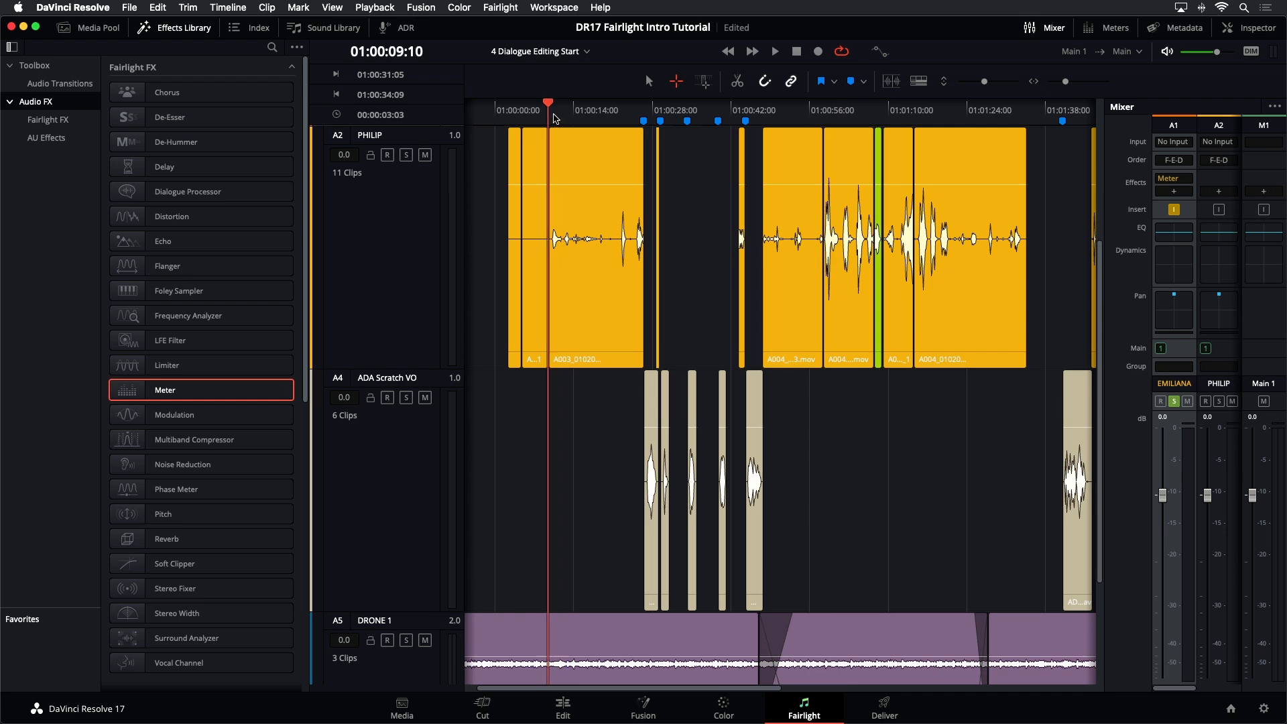
pyautogui.scroll(3, 676, 224)
pyautogui.scroll(-3, 679, 224)
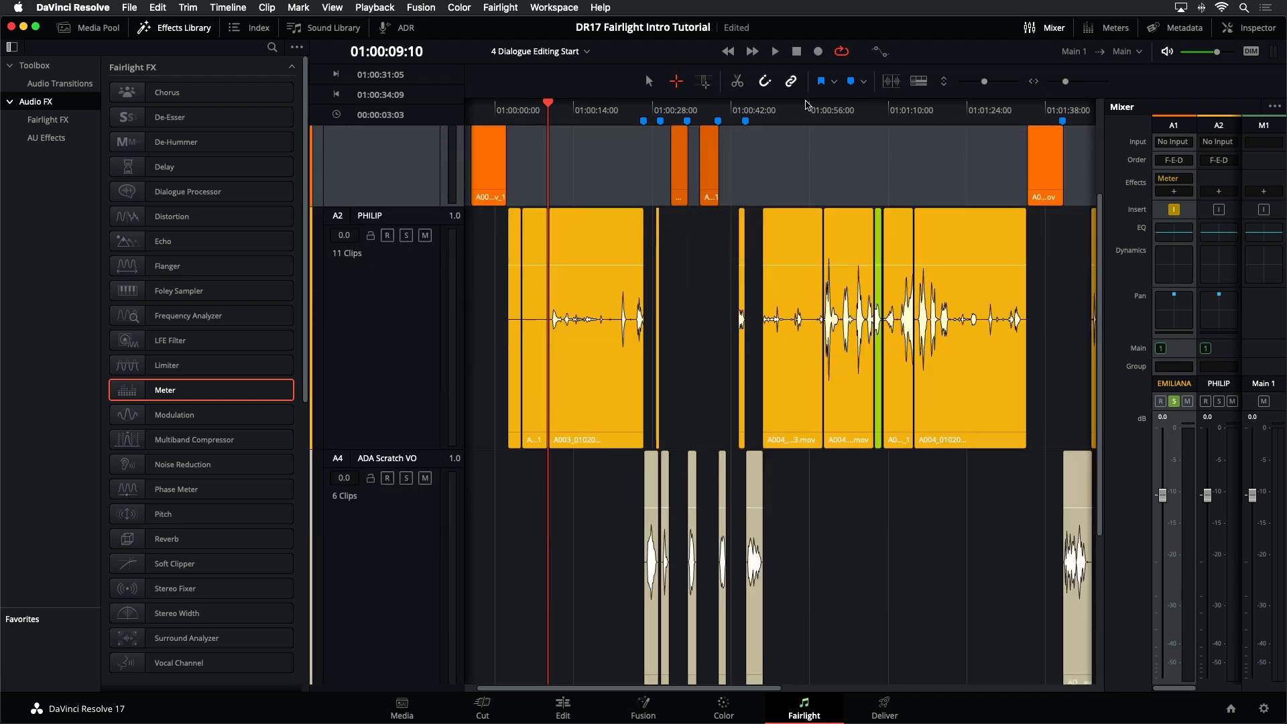
pyautogui.click(784, 112)
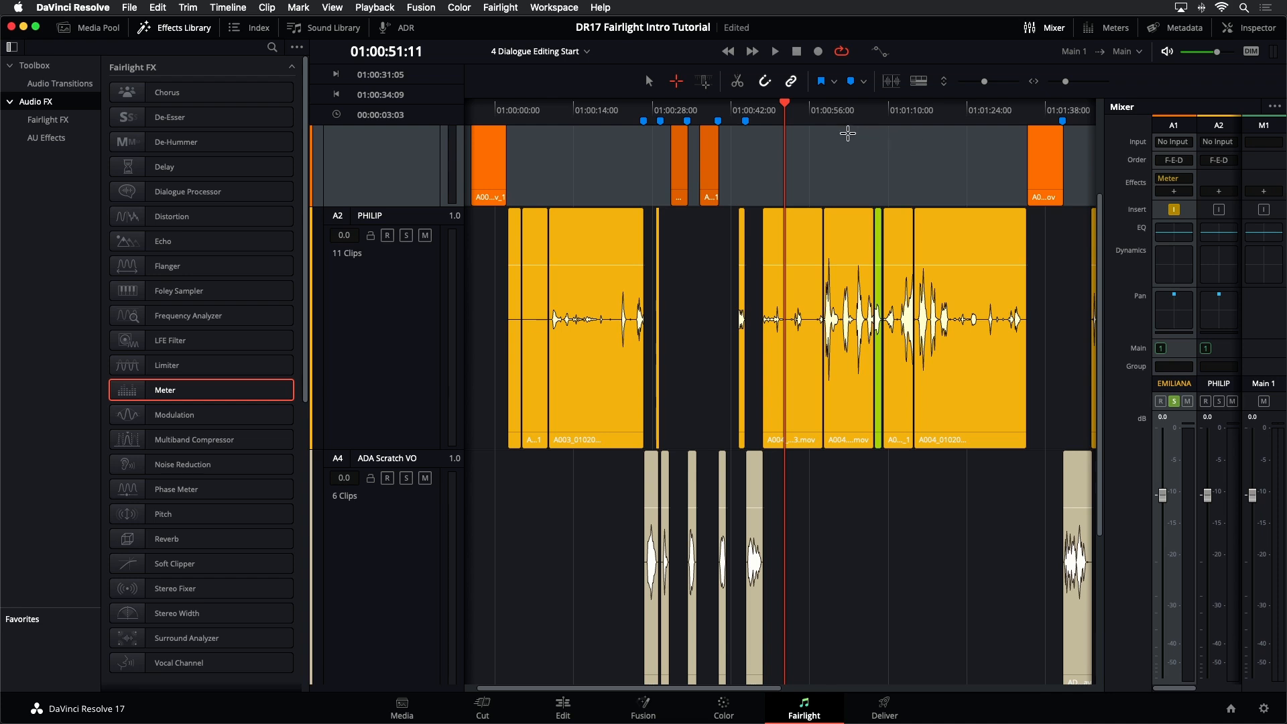
# Step: Play the louder A2 clip from its start at about 01:00:58 and stop at 01:01:00:20
pyautogui.press('Down')
pyautogui.press('space')
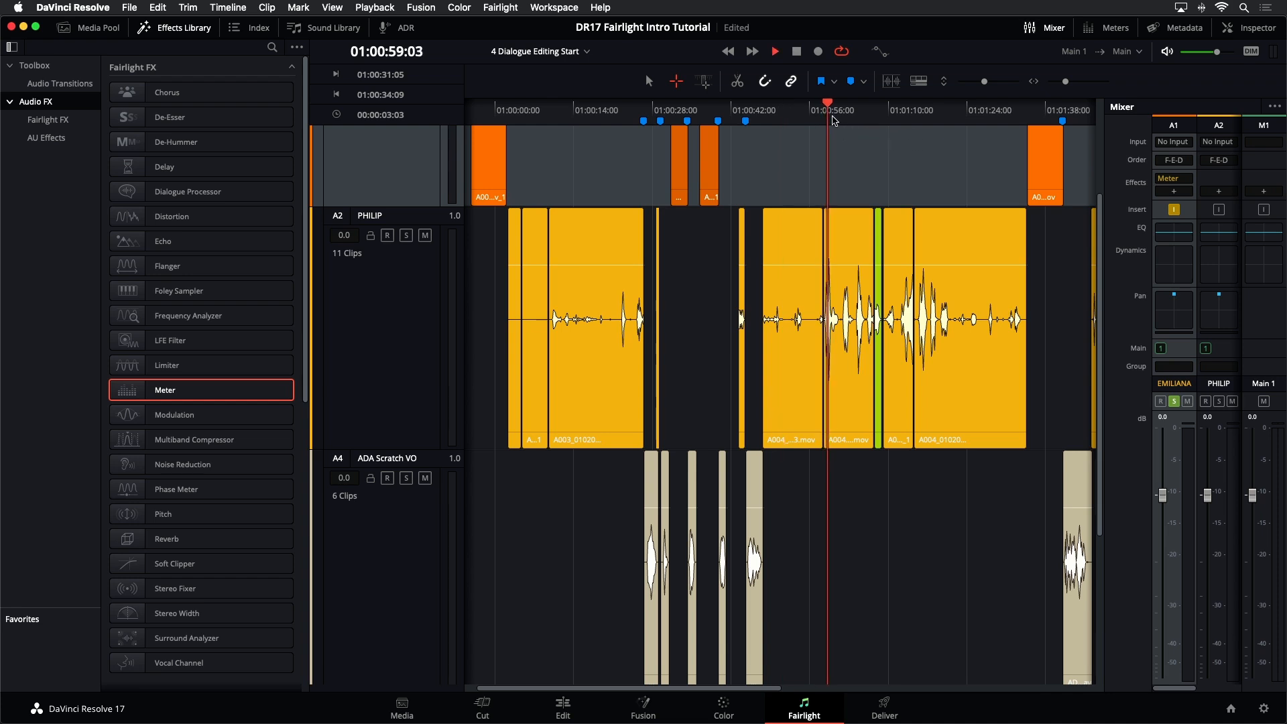
pyautogui.press('super+equal')
pyautogui.press('super+equal')
pyautogui.press('super+equal')
pyautogui.press('space')
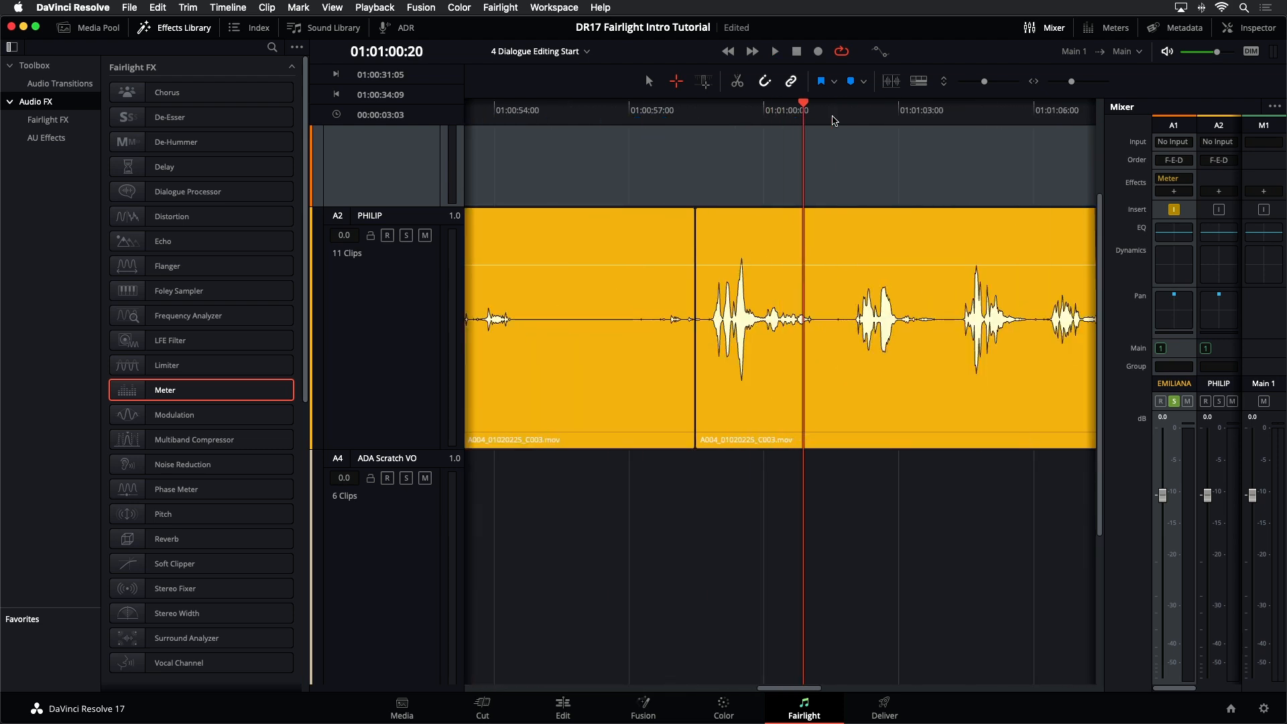
# Step: Switch the solo from track A1 to A2 and play the A2 clip from 01:01:00:20
pyautogui.click(407, 236)
pyautogui.scroll(3, 407, 244)
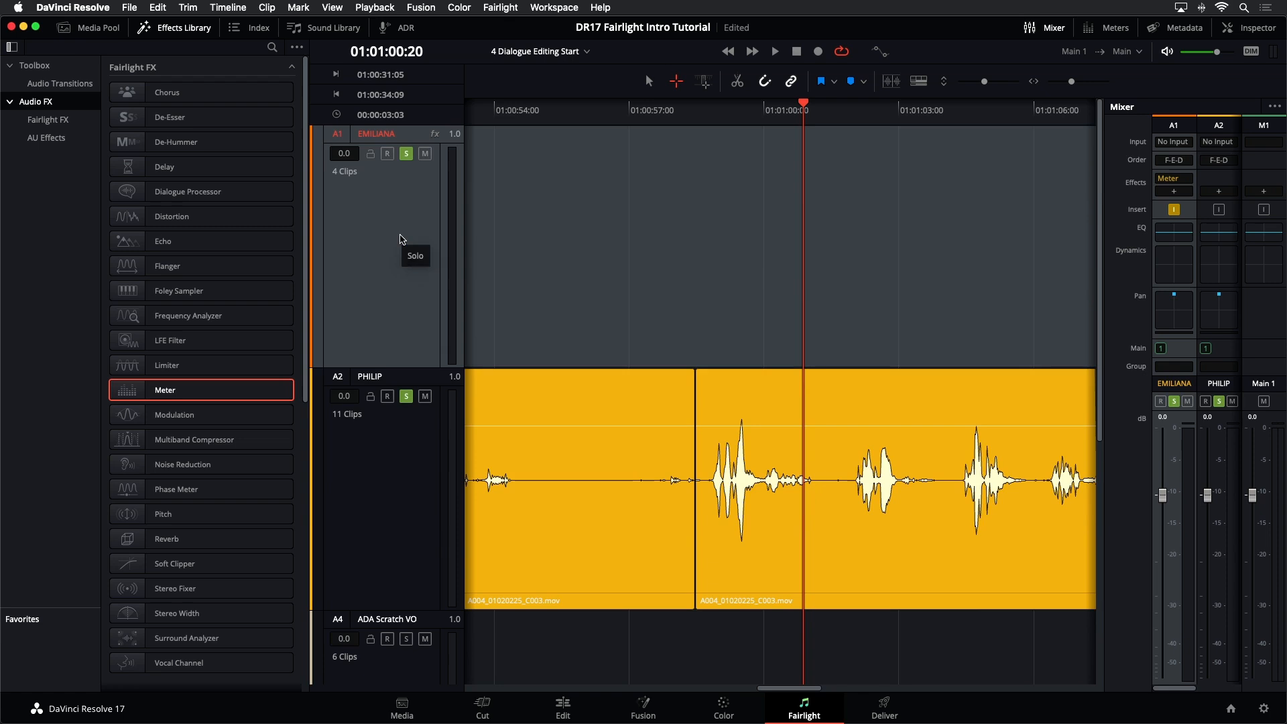
pyautogui.click(398, 160)
pyautogui.scroll(-3, 472, 268)
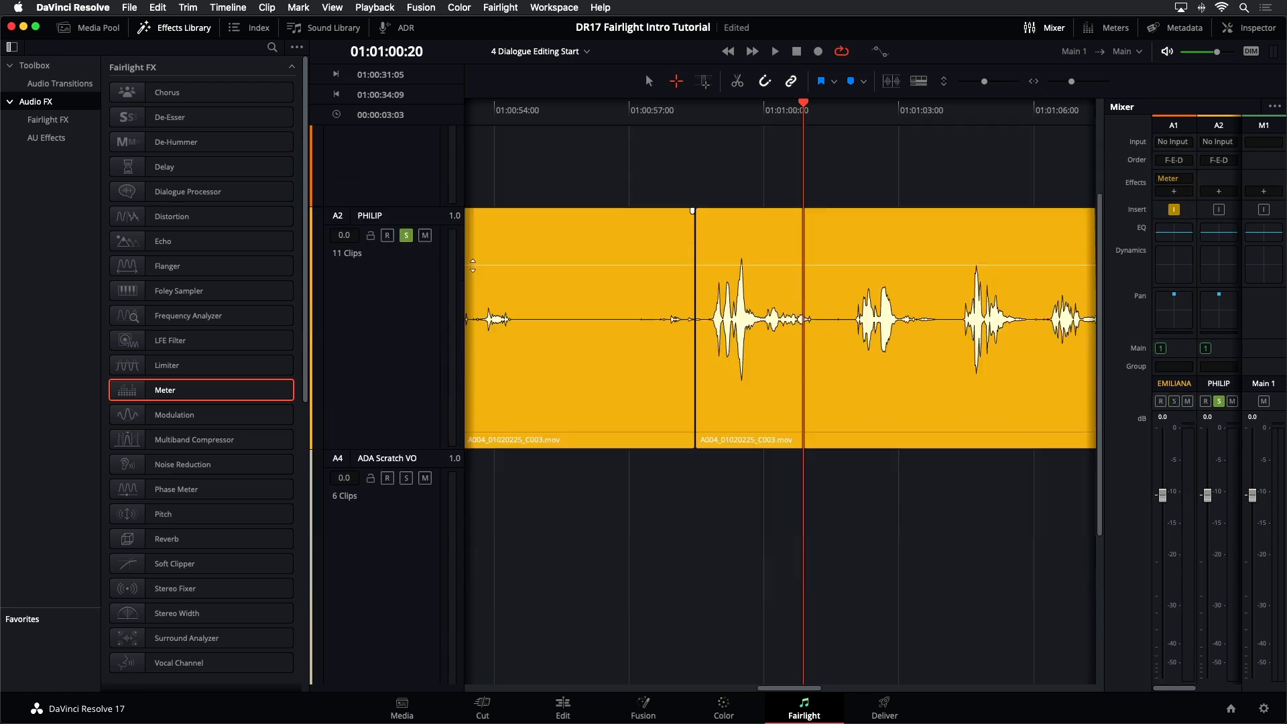
pyautogui.press('space')
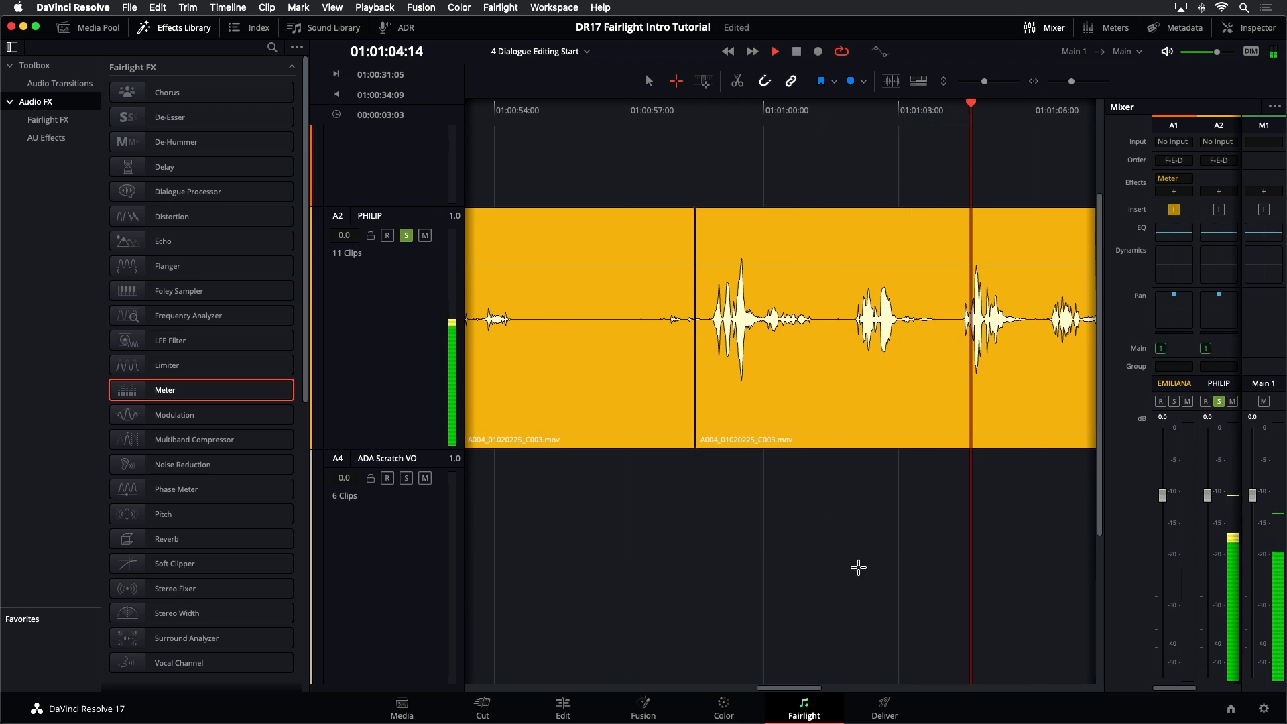
pyautogui.press('space')
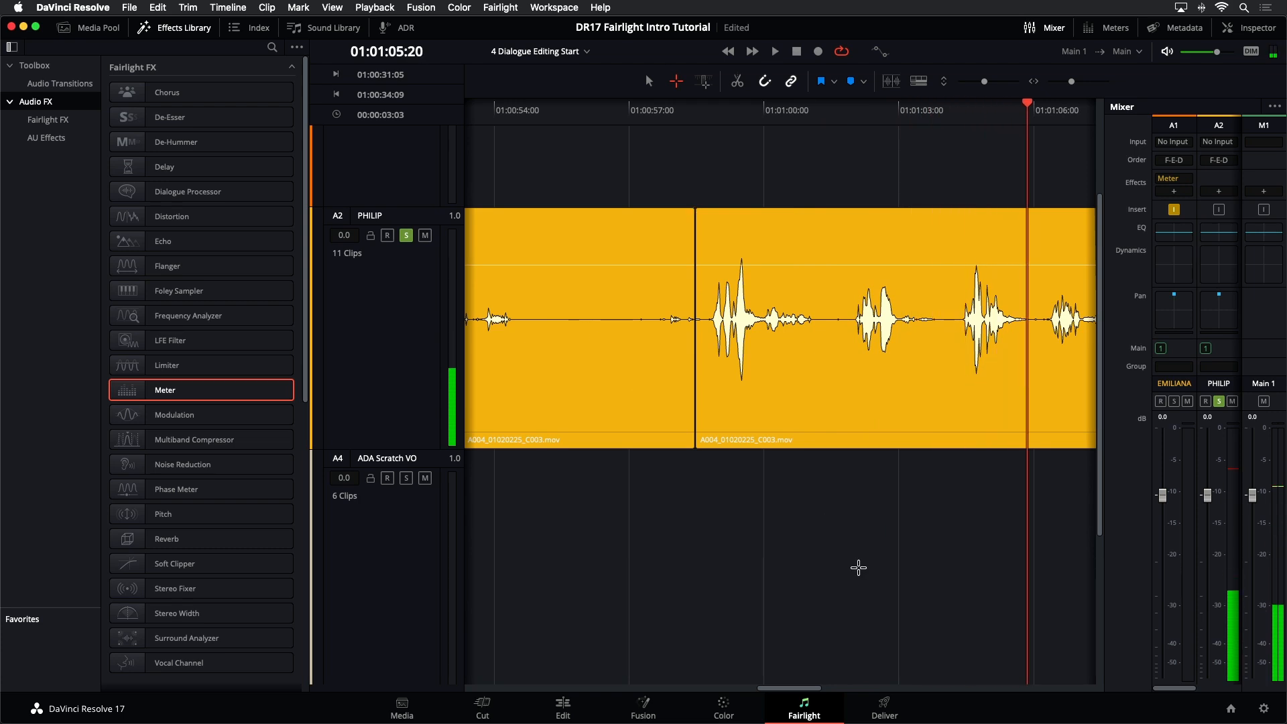
# Step: Play the preceding quieter A2 clip from about 01:00:48 and stop at 01:00:55:07
pyautogui.press('super+minus')
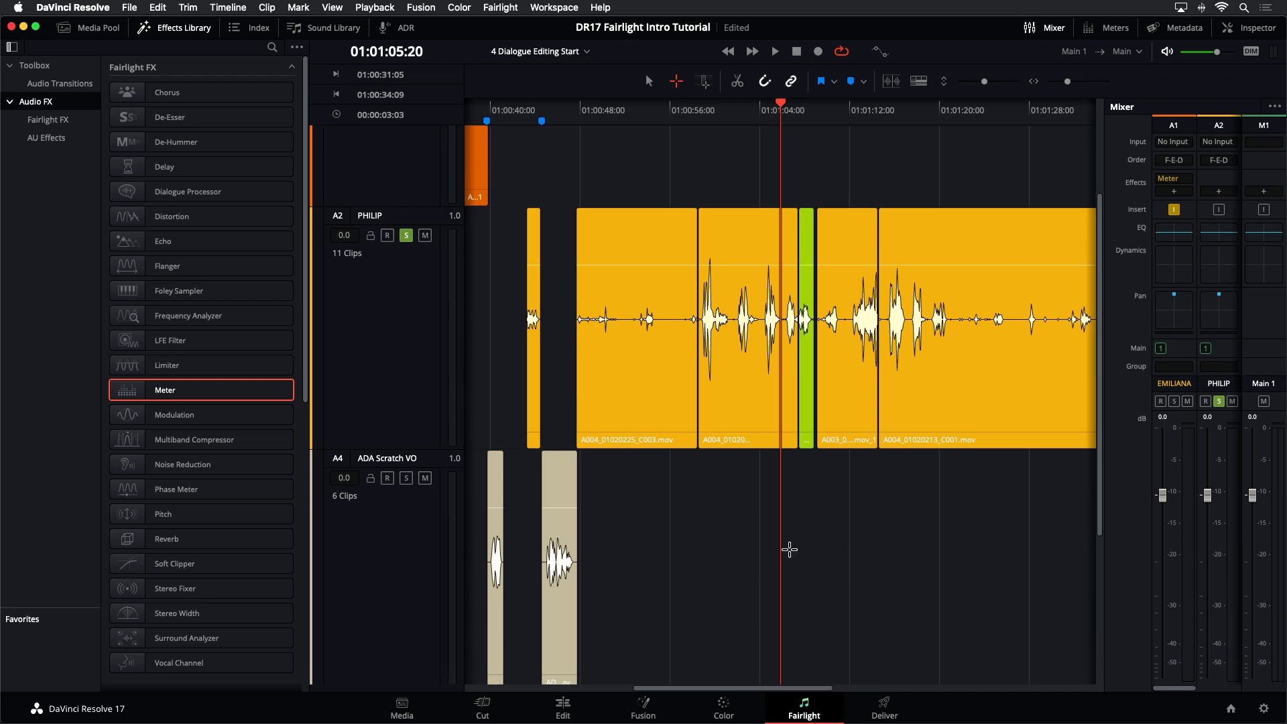
pyautogui.click(583, 111)
pyautogui.press('space')
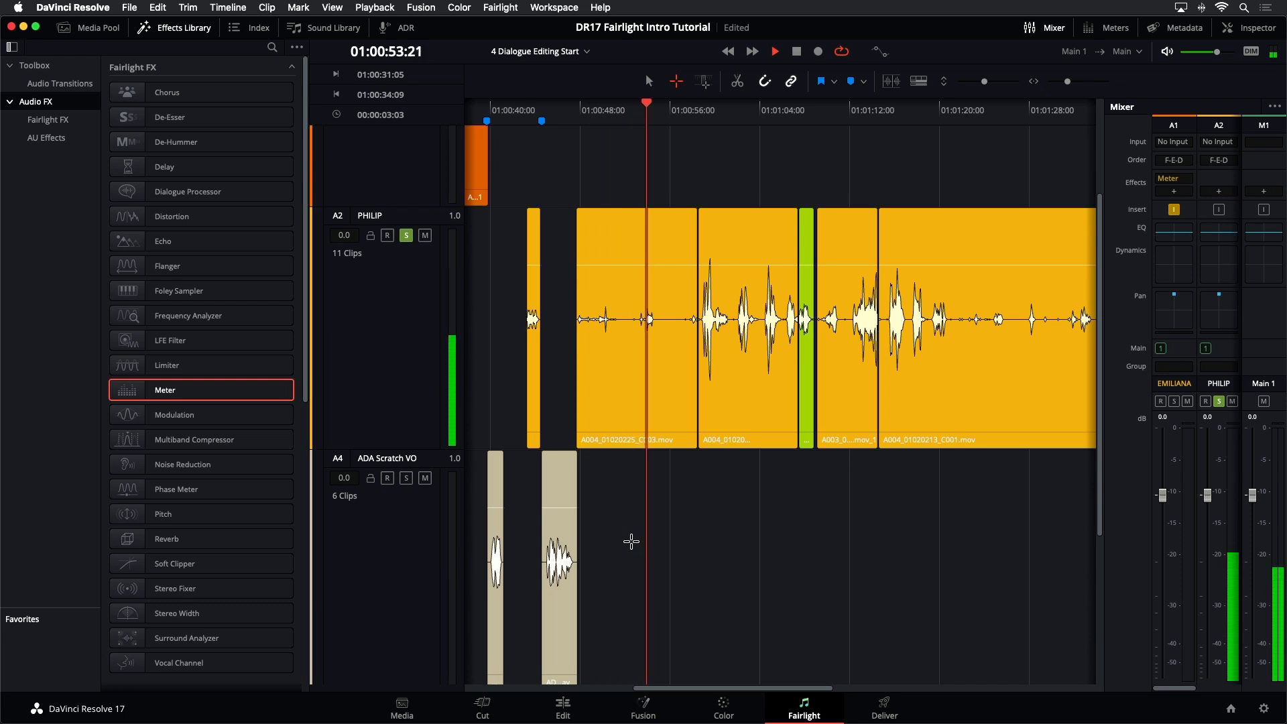
pyautogui.press('space')
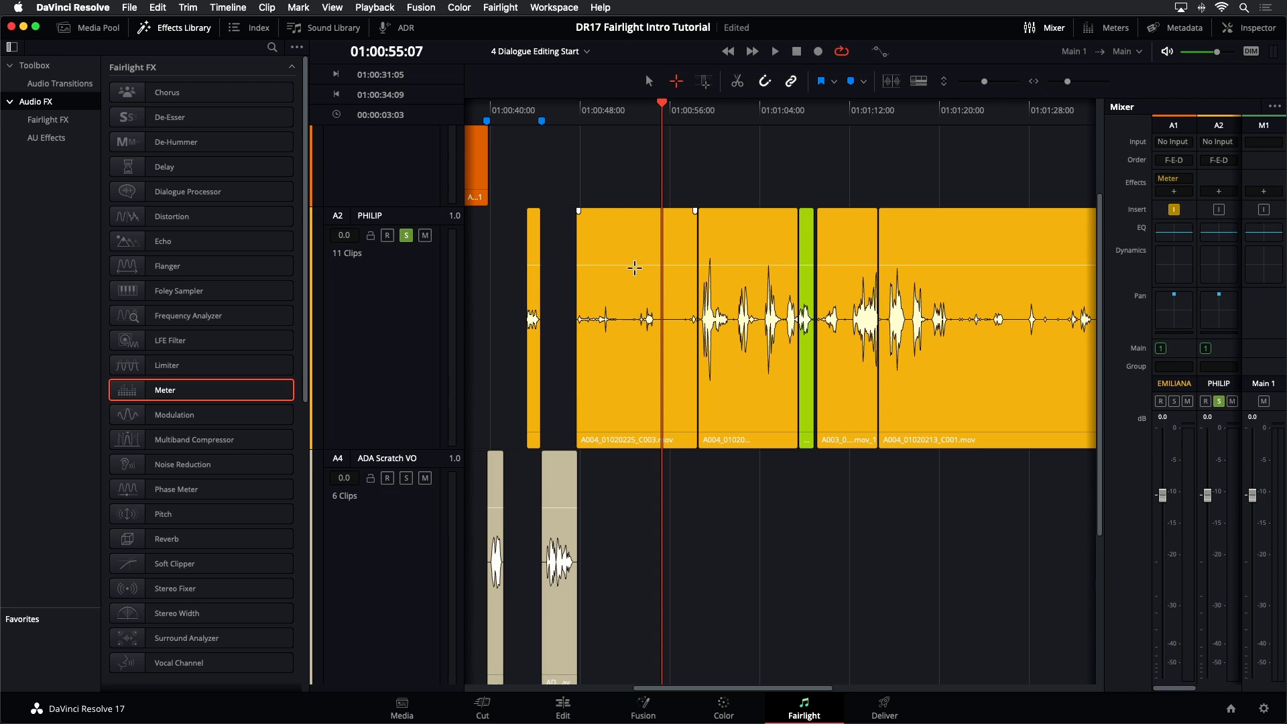
# Step: Raise the volume of the quiet A2 clip starting at about 01:00:48, play part of it, and raise its volume slightly more
pyautogui.moveTo(649, 264); pyautogui.dragTo(649, 256)
pyautogui.click(631, 113)
pyautogui.press('space')
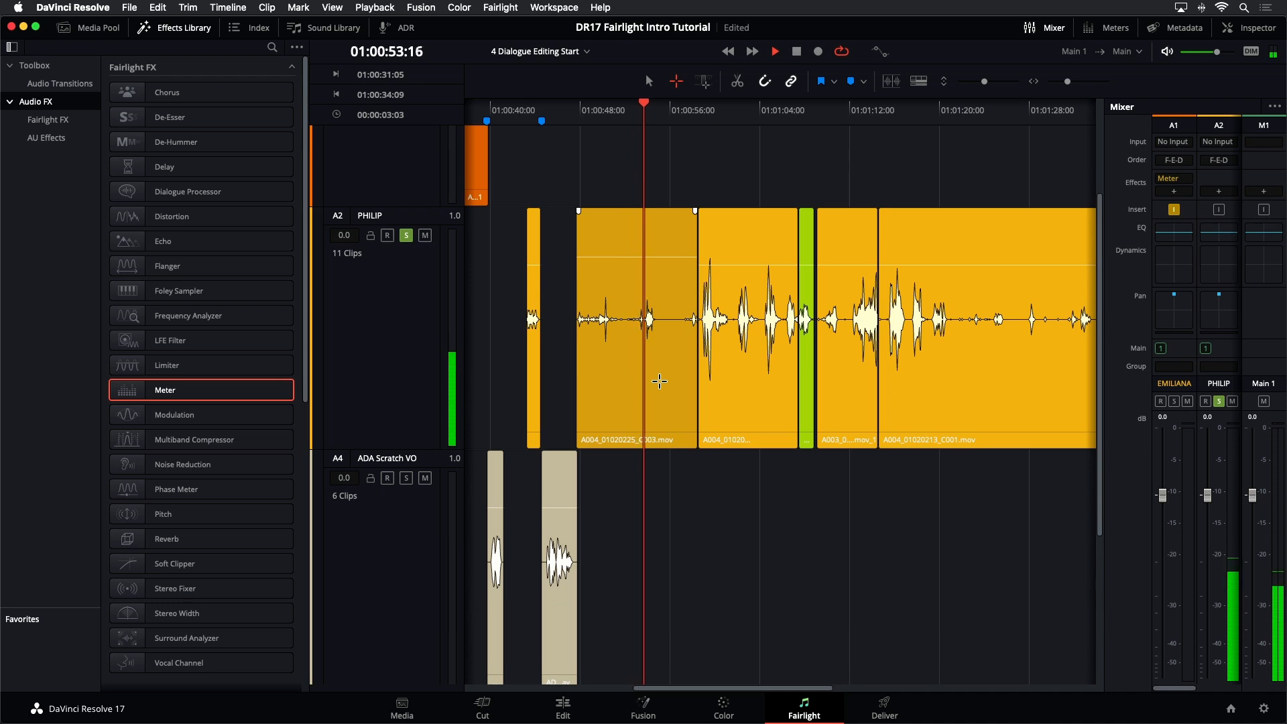
pyautogui.press('space')
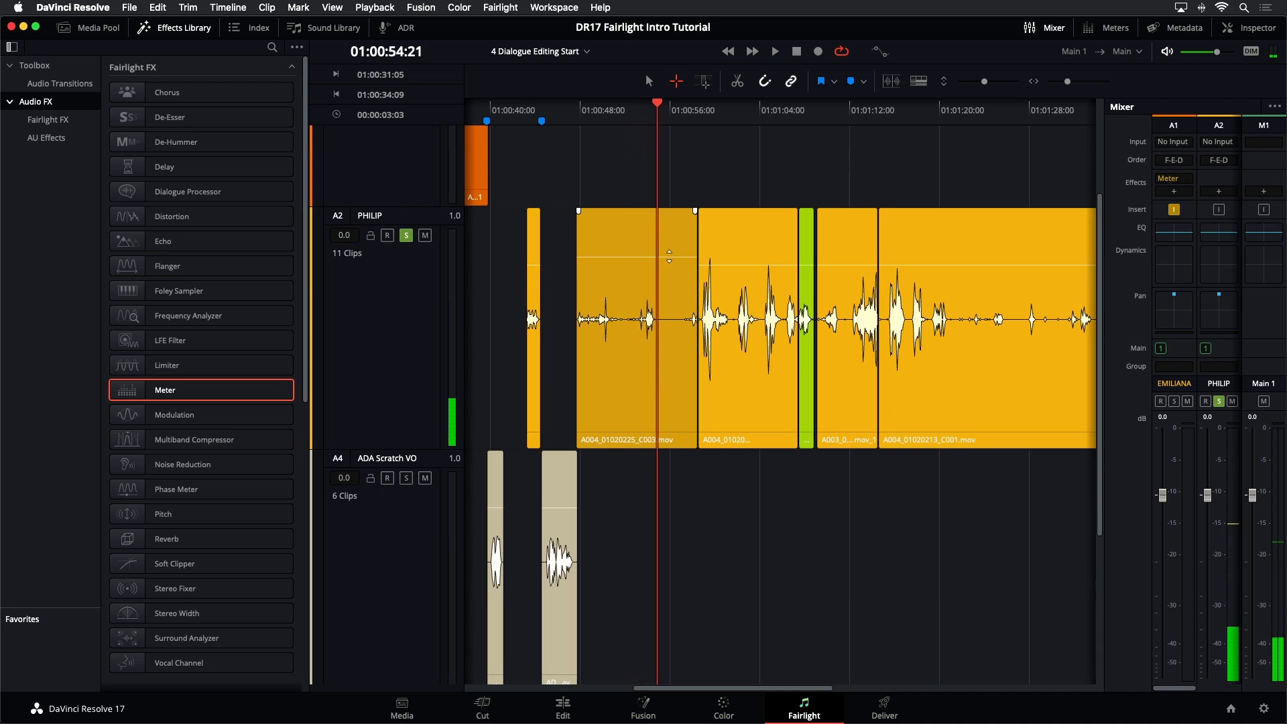
pyautogui.moveTo(670, 257); pyautogui.dragTo(670, 253)
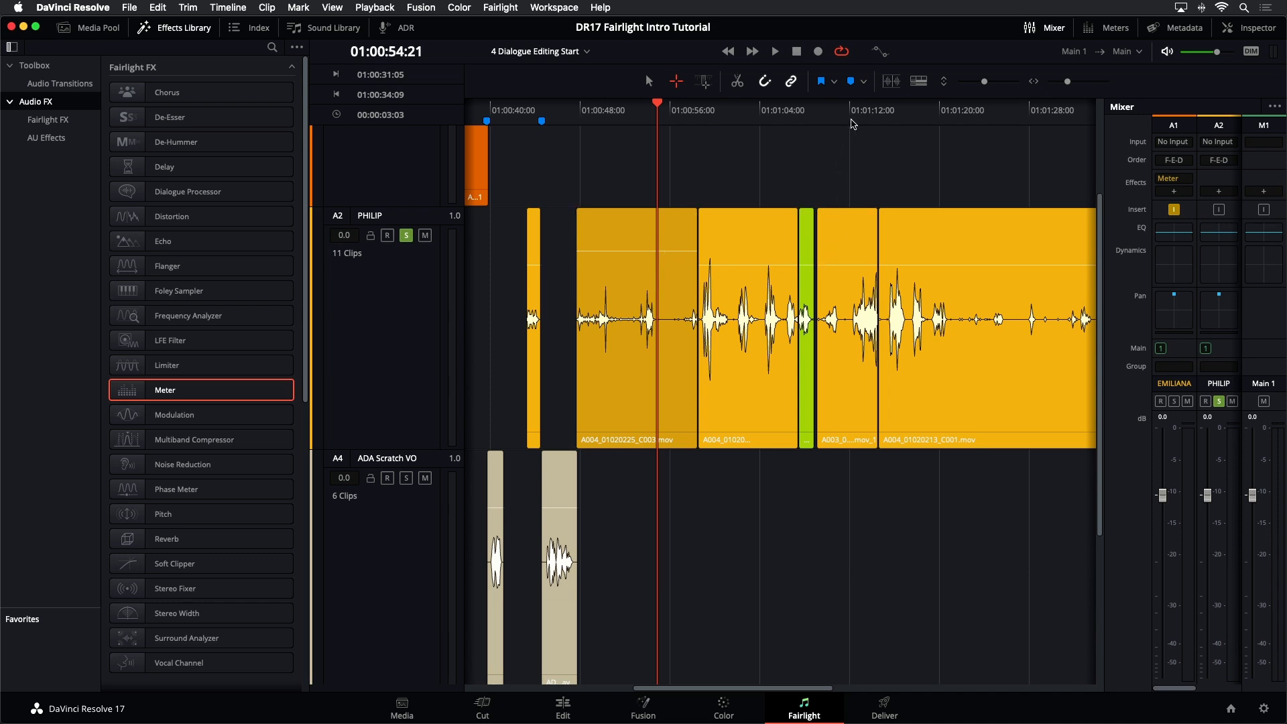
# Step: Play the A2 clip A003_01020155_C007_V1-0001.mov_1 from about 01:01:09, skip to its louder second phrase, and stop at 01:01:13:16
pyautogui.click(847, 119)
pyautogui.press('super+=')
pyautogui.press('super+=')
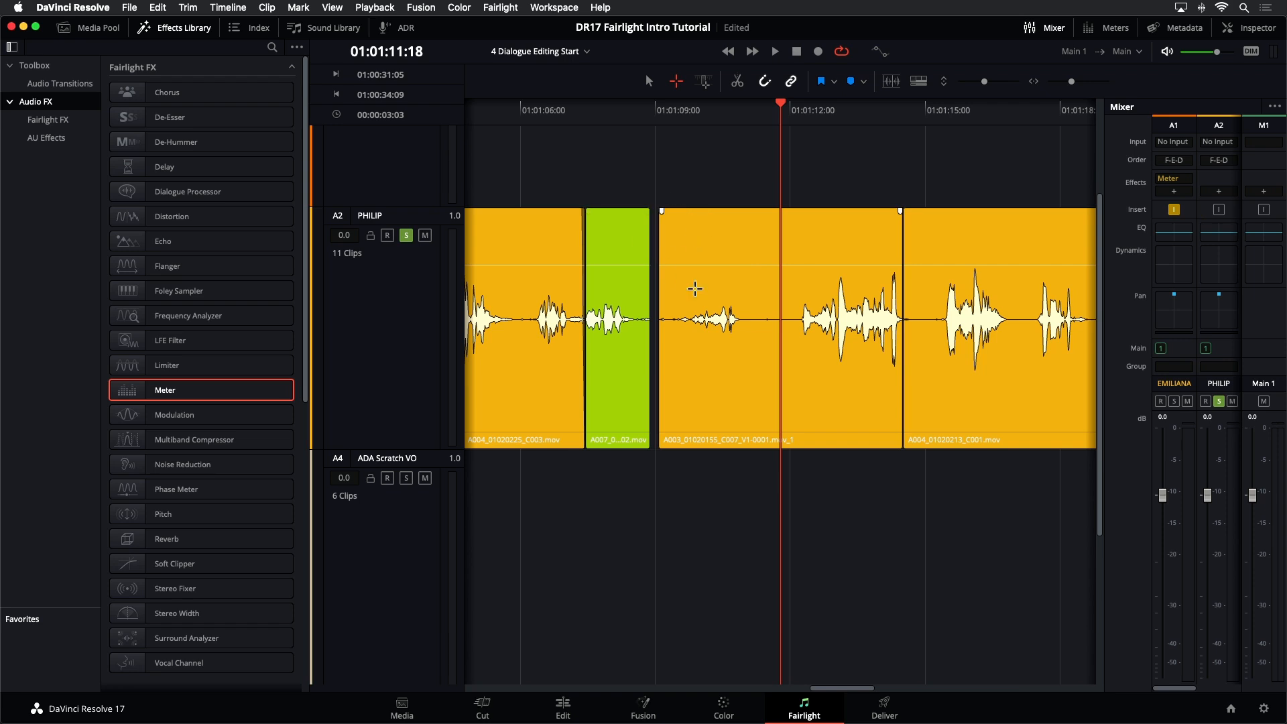
pyautogui.click(691, 111)
pyautogui.press('space')
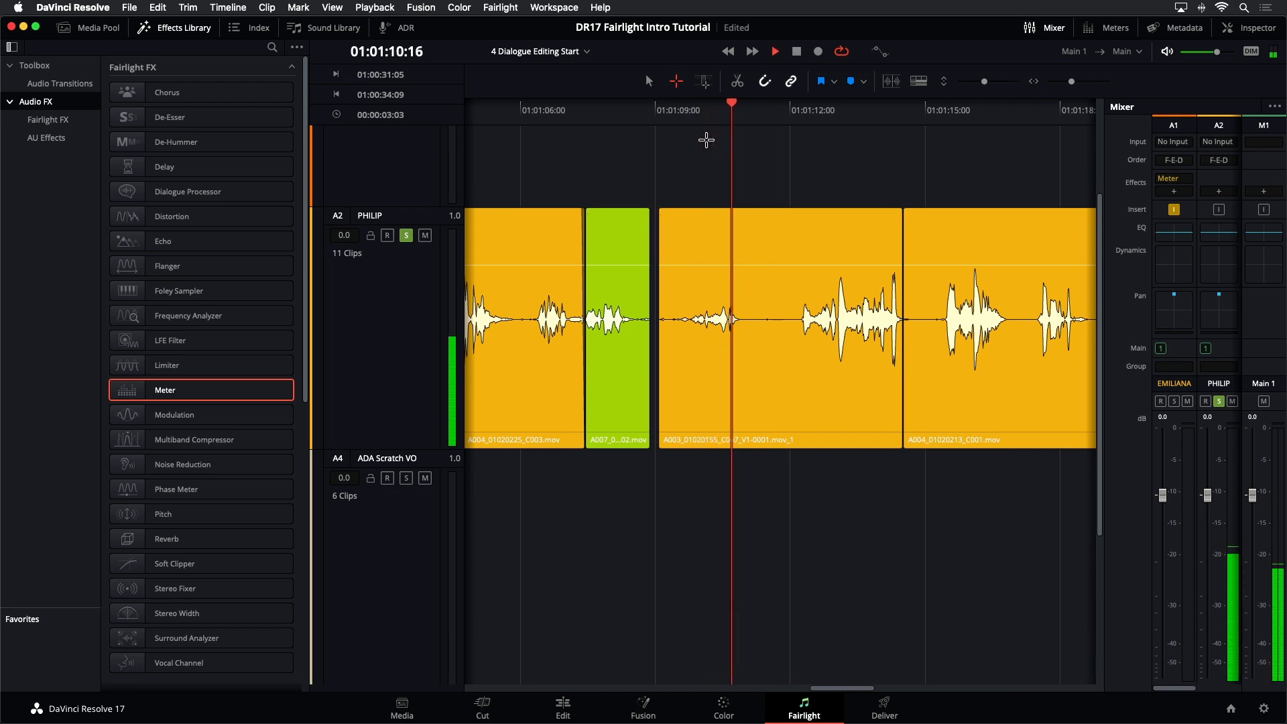
pyautogui.click(822, 112)
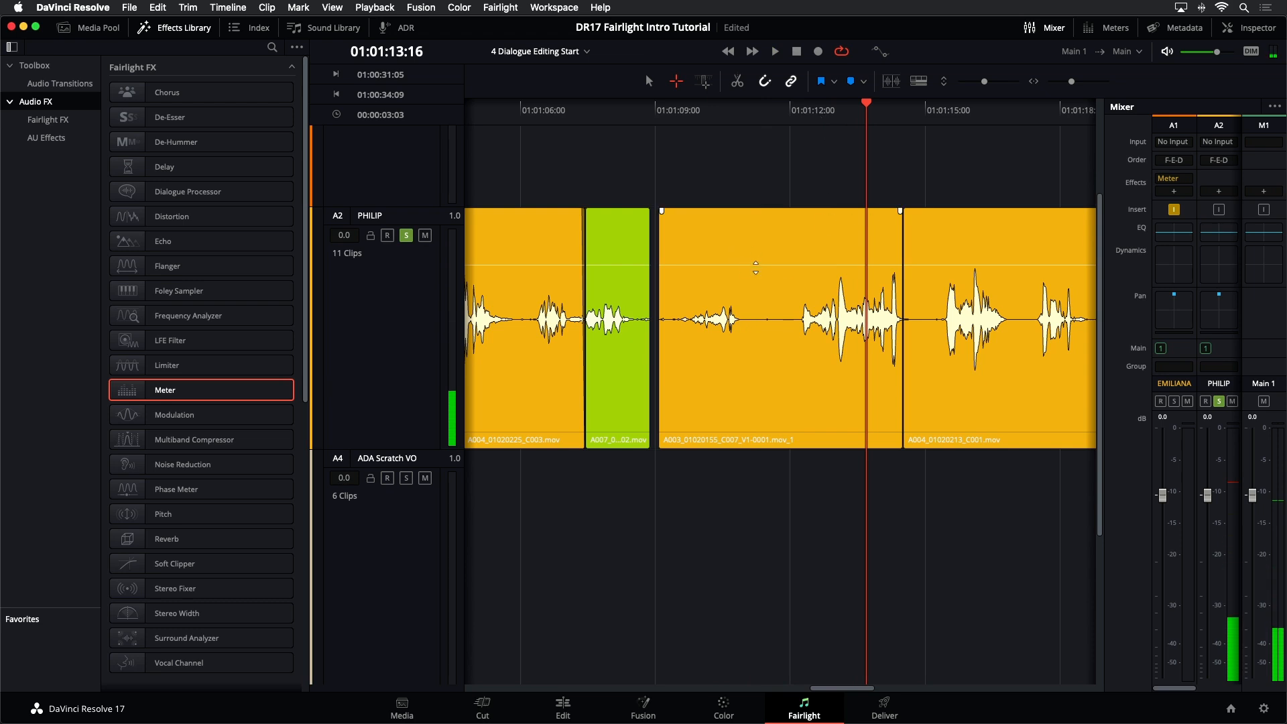
# Step: Add two volume keyframes between the two phrases of the A003_01020155_C007_V1-0001.mov_1 clip and raise the level of its quiet opening phrase
pyautogui.keyDown('alt'); pyautogui.click(757, 265); pyautogui.keyUp('alt')
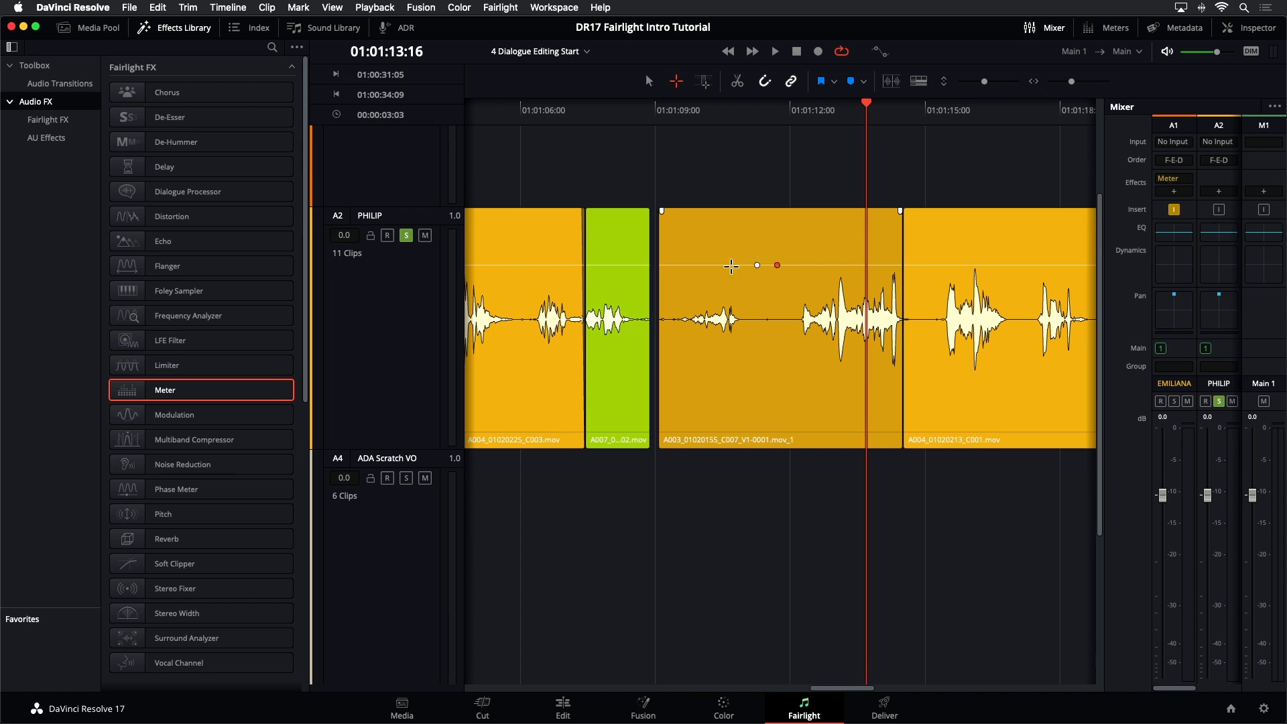
pyautogui.moveTo(742, 263)
pyautogui.mouseDown()
pyautogui.moveTo(736, 245)
pyautogui.moveTo(734, 257)
pyautogui.mouseUp()
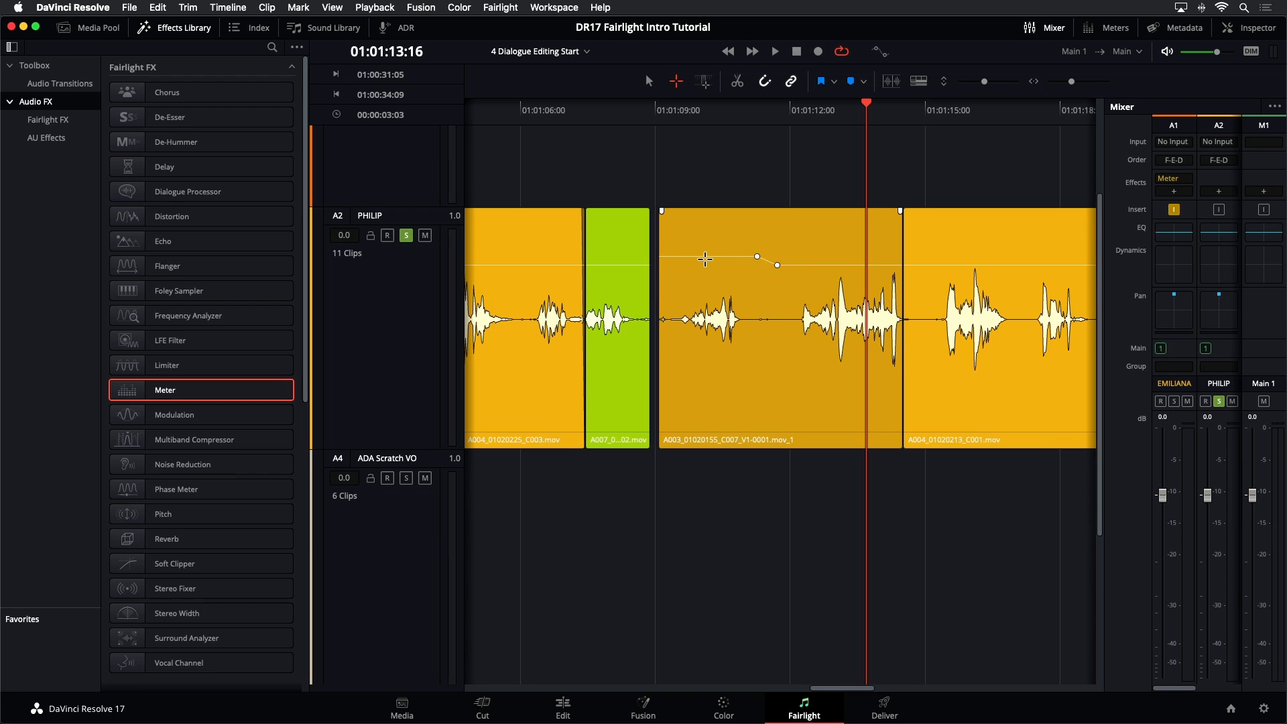
pyautogui.moveTo(707, 256); pyautogui.dragTo(707, 254)
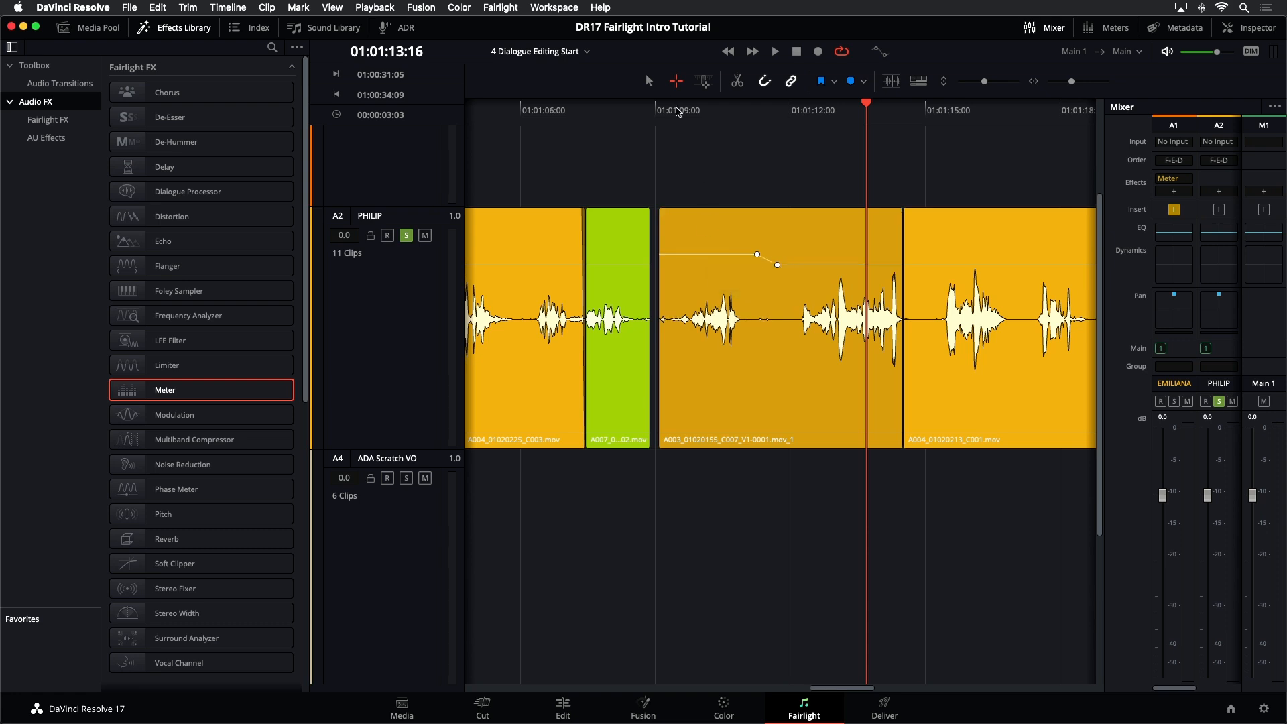
# Step: Play the adjusted A2 clip from about 01:01:10 through its second phrase and stop at 01:01:15:01
pyautogui.click(706, 114)
pyautogui.press('space')
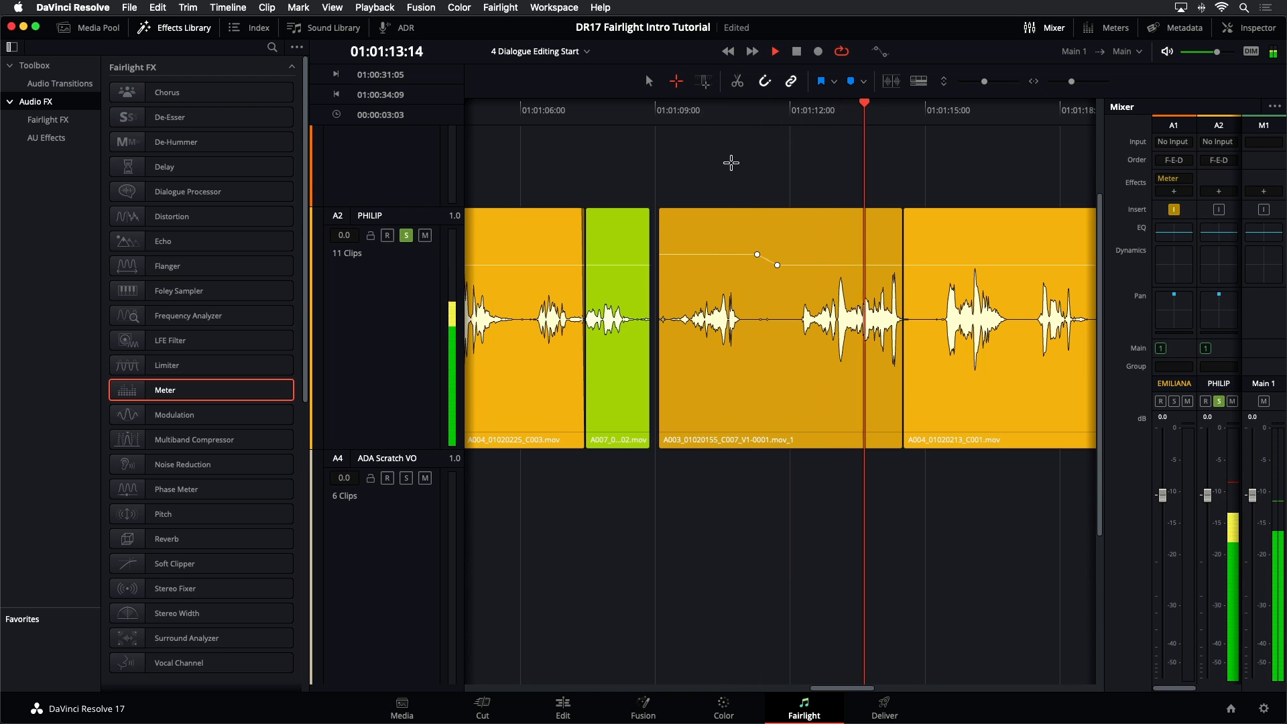
pyautogui.press('space')
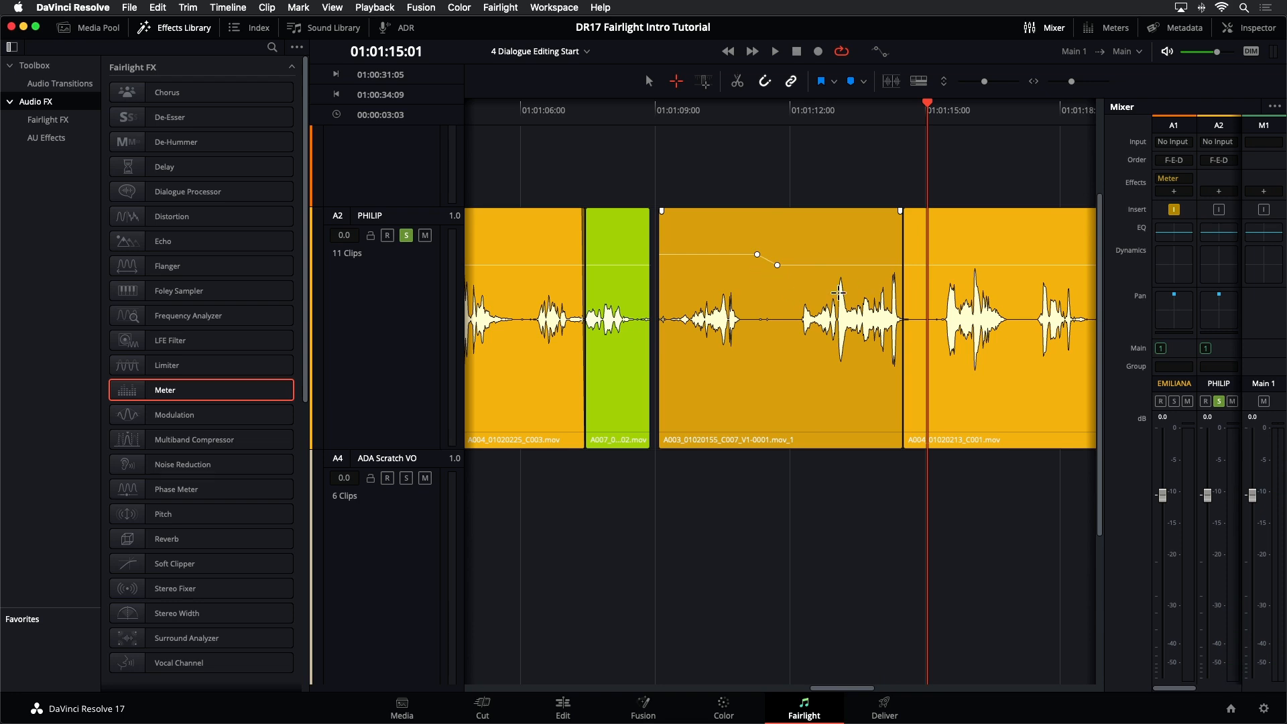
# Step: Add four volume keyframes around the loud peak just after 01:01:12:22 in the same A2 clip and lower the level between the inner two
pyautogui.click(832, 111)
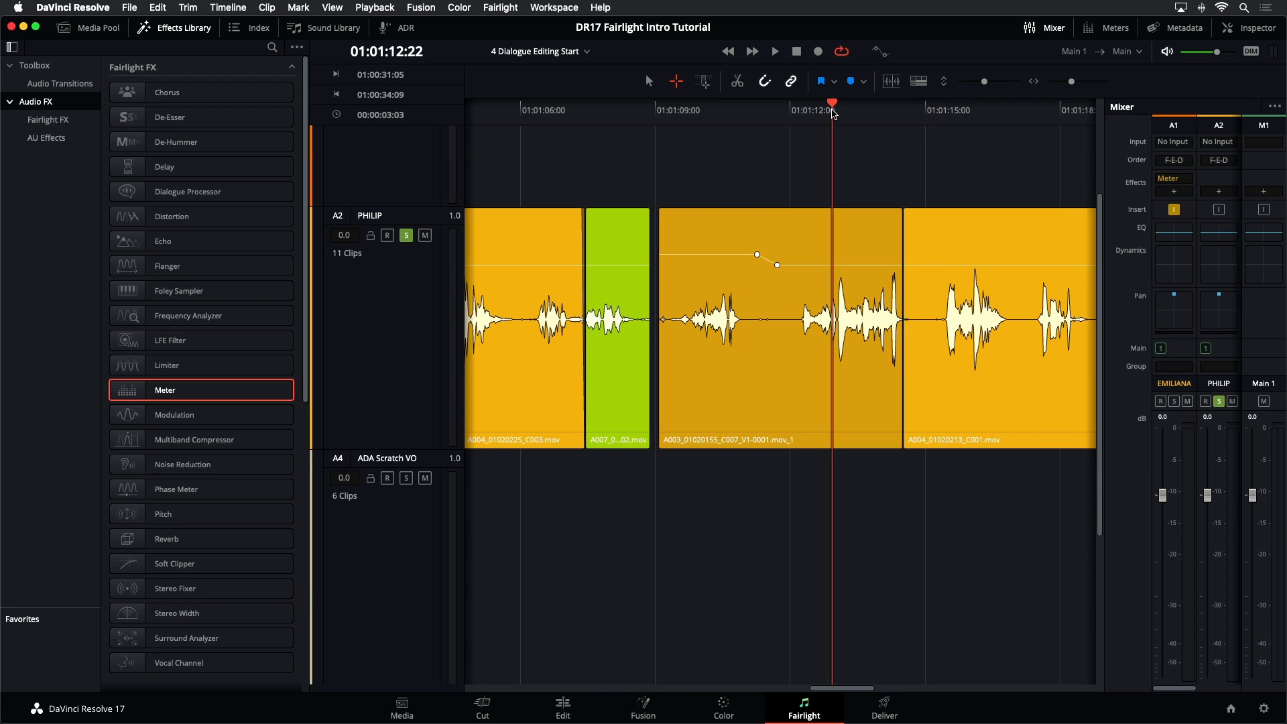
pyautogui.press('super+equal')
pyautogui.press('super+equal')
pyautogui.press('super+equal')
pyautogui.press('super+minus')
pyautogui.press('super+minus')
pyautogui.press('super+equal')
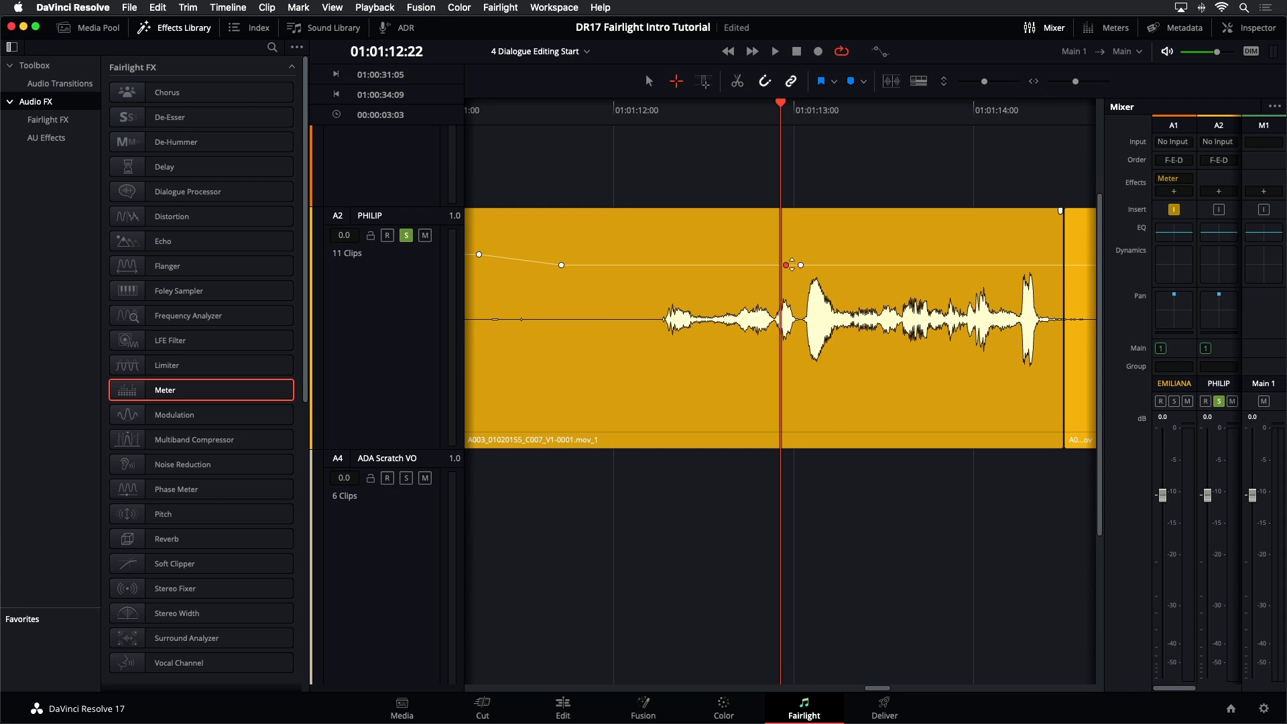
pyautogui.keyDown('alt'); pyautogui.click(824, 264); pyautogui.keyUp('alt')
pyautogui.click(839, 265)
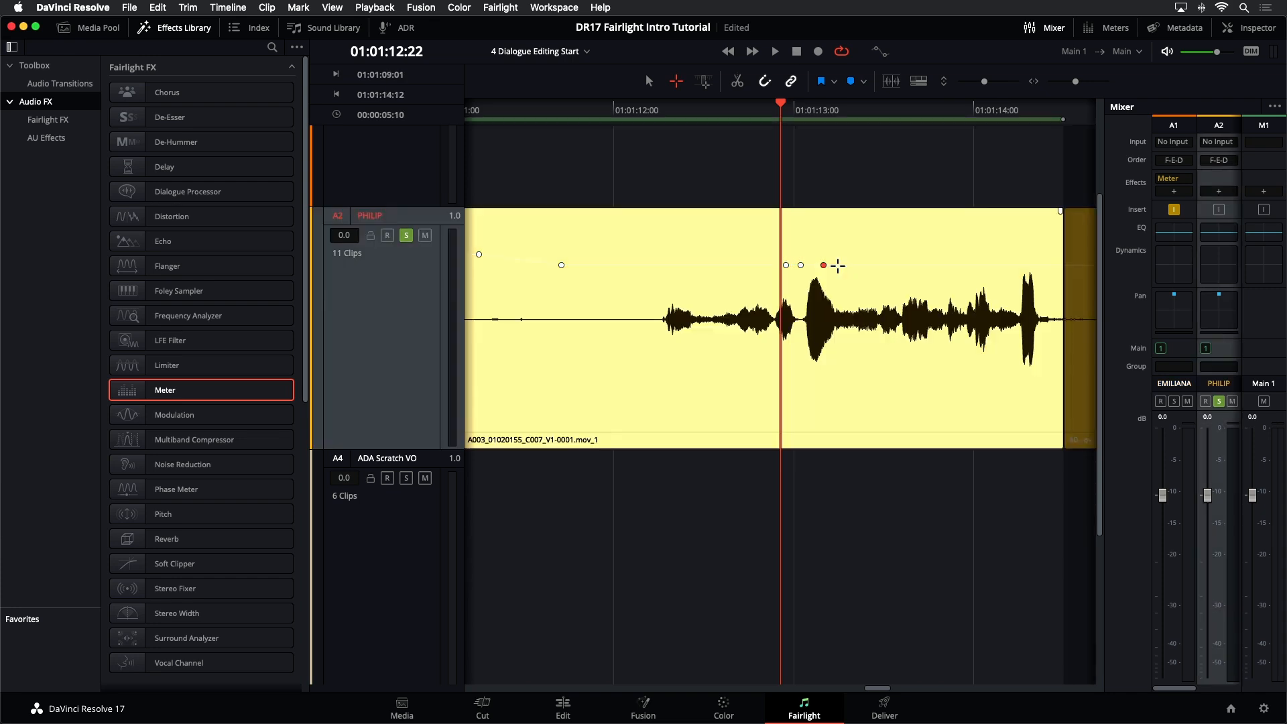
pyautogui.keyDown('alt'); pyautogui.click(838, 265); pyautogui.keyUp('alt')
pyautogui.press('a')
pyautogui.moveTo(811, 264)
pyautogui.mouseDown()
pyautogui.moveTo(812, 249)
pyautogui.moveTo(817, 280)
pyautogui.moveTo(818, 247)
pyautogui.moveTo(819, 272)
pyautogui.mouseUp()
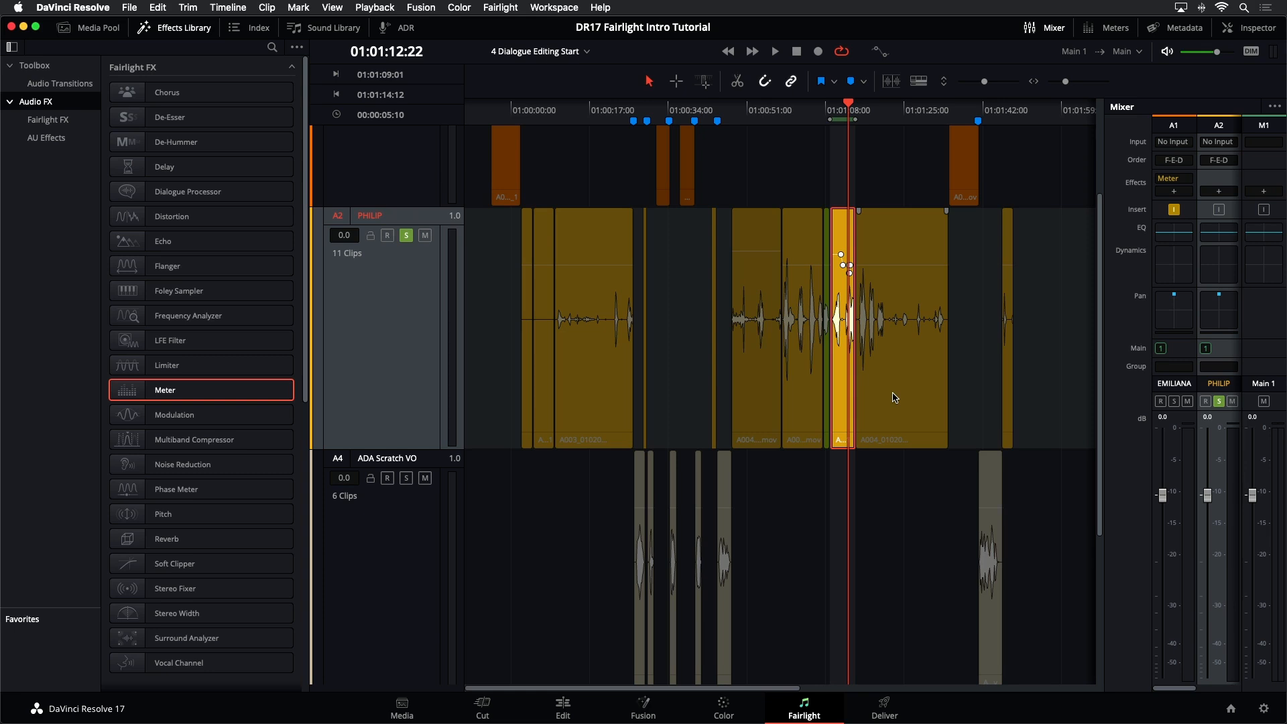
# Step: Select track A4 and turn off the solo on track A2
pyautogui.click(980, 359)
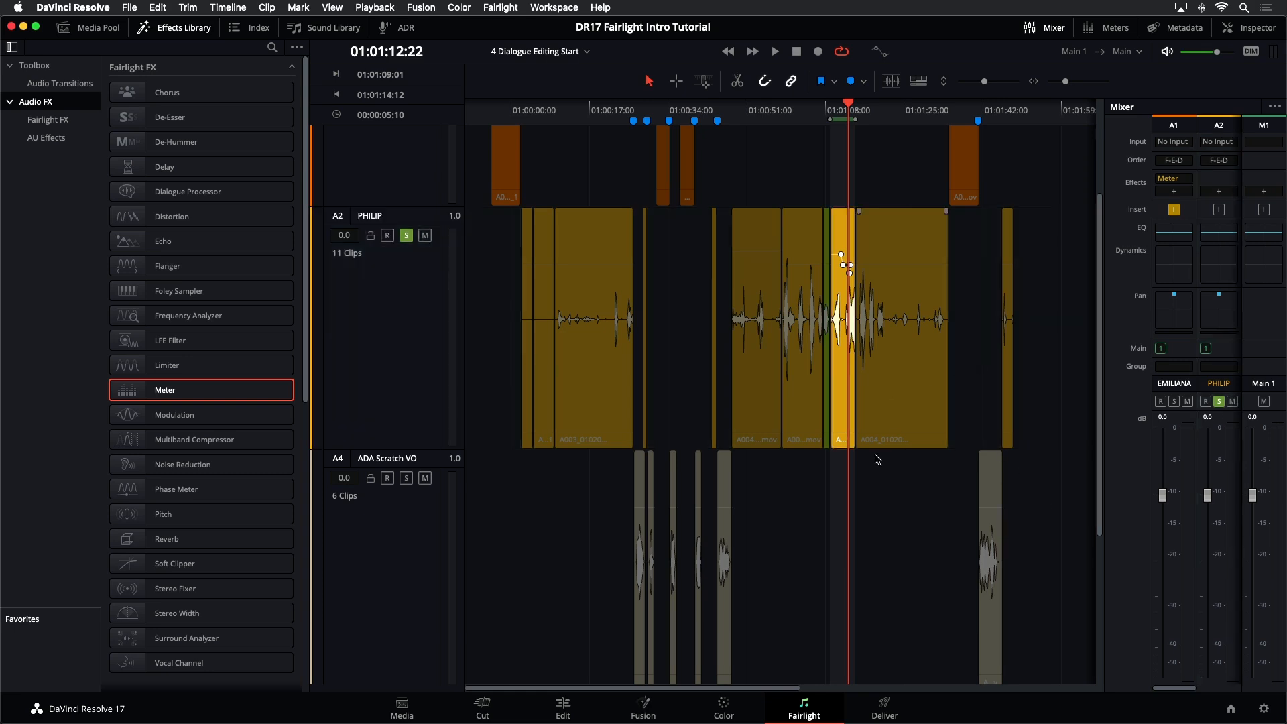
pyautogui.click(385, 555)
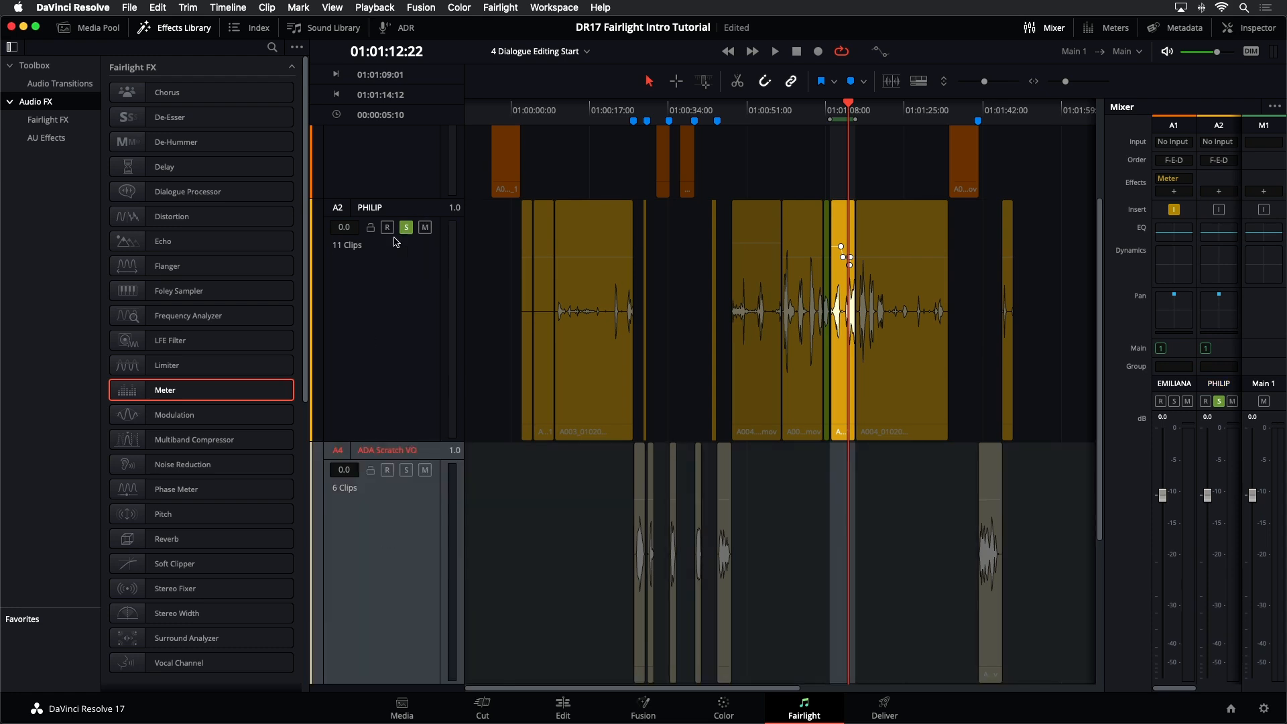
pyautogui.scroll(3, 398, 243)
pyautogui.scroll(3, 411, 269)
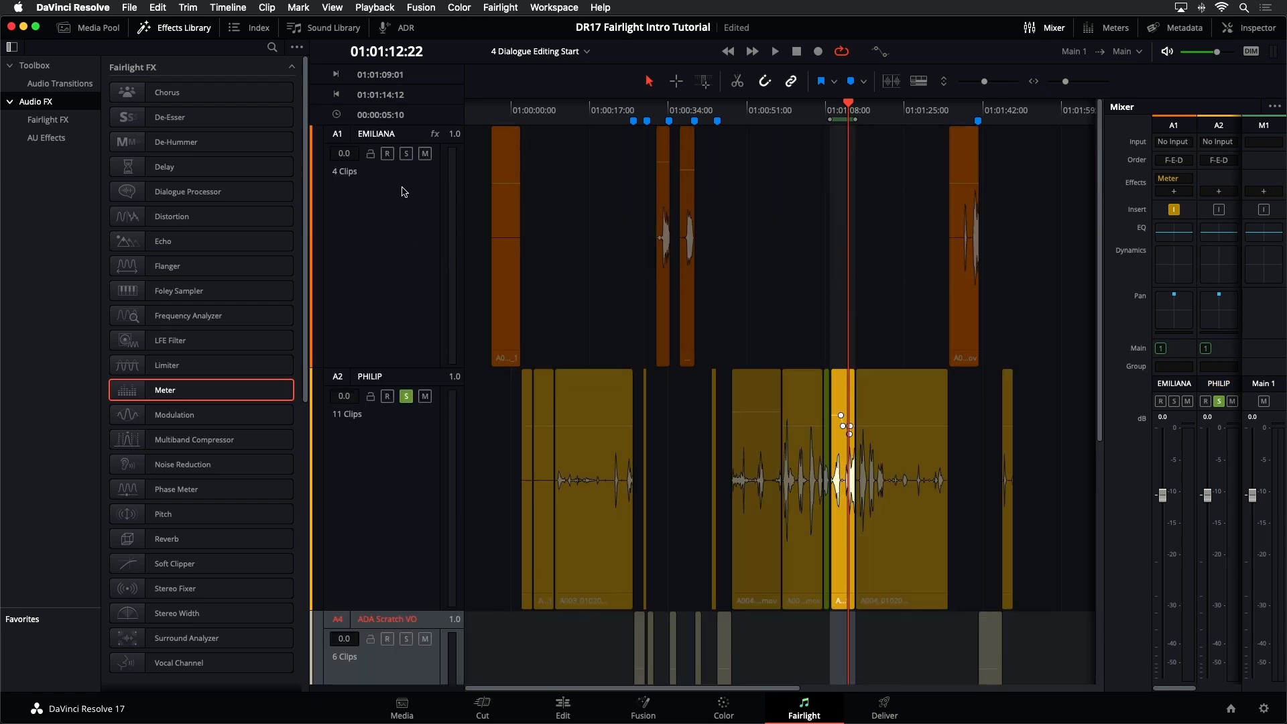
pyautogui.click(406, 396)
# Step: Hide the Effects Library and clear the in and out range from the timeline, with the tracks at a reduced height
pyautogui.scroll(2, 804, 232)
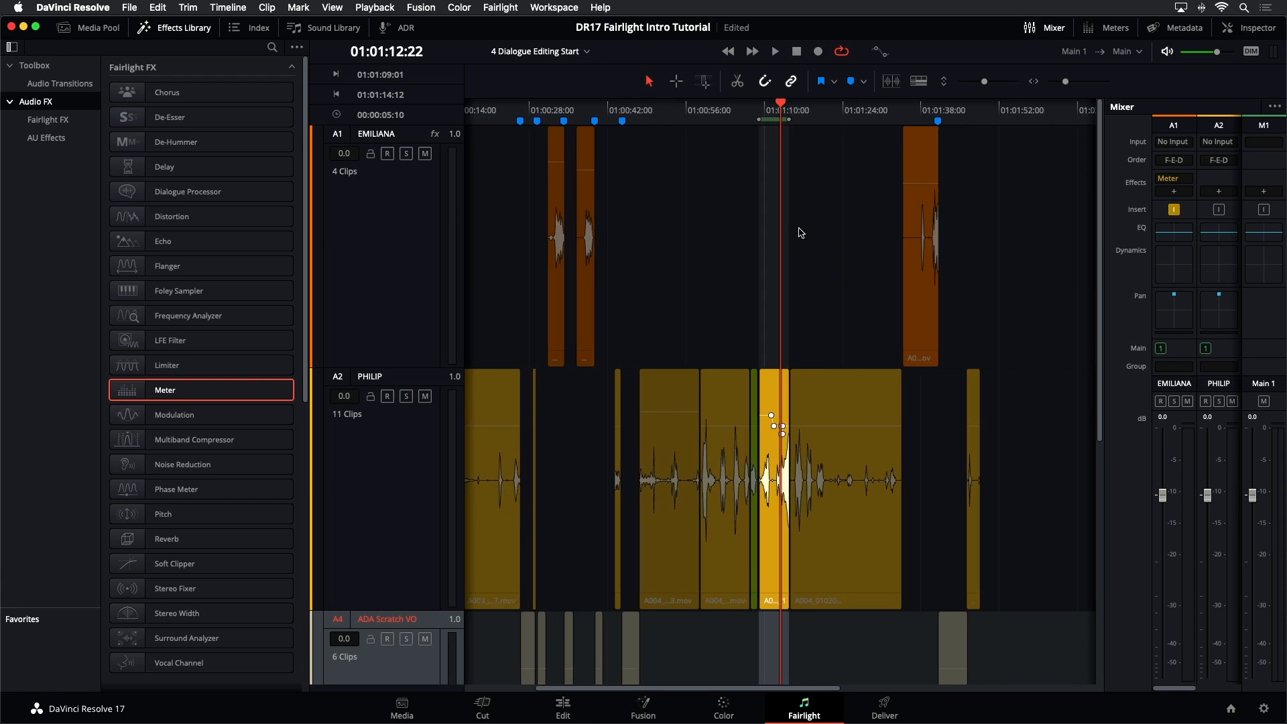
pyautogui.scroll(2, 804, 231)
pyautogui.scroll(-4, 804, 231)
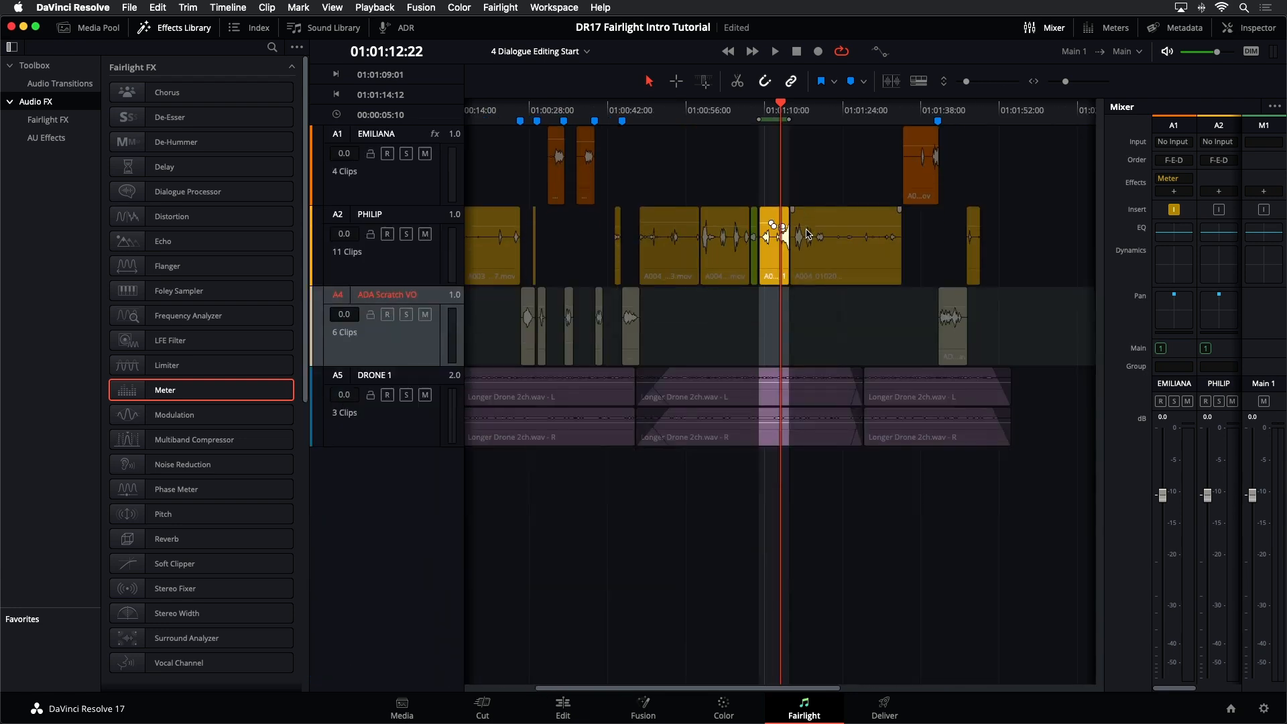
pyautogui.click(175, 28)
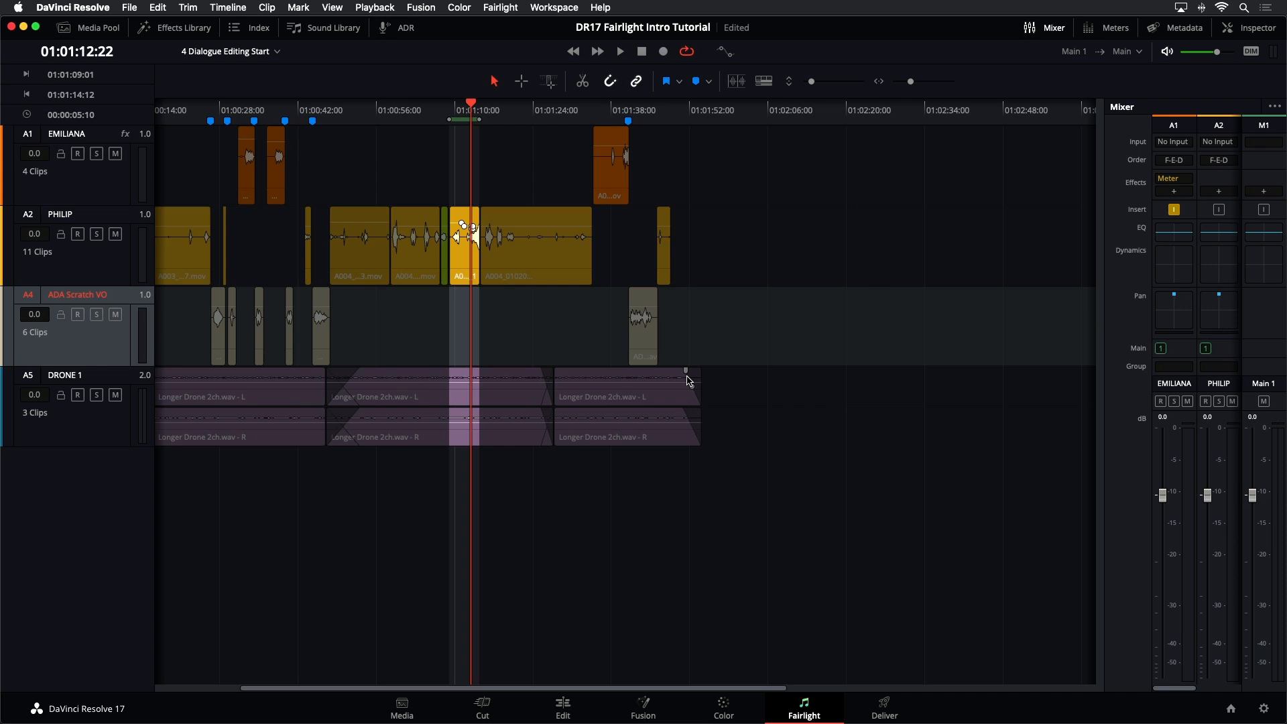
pyautogui.hotkey('alt', 'x')
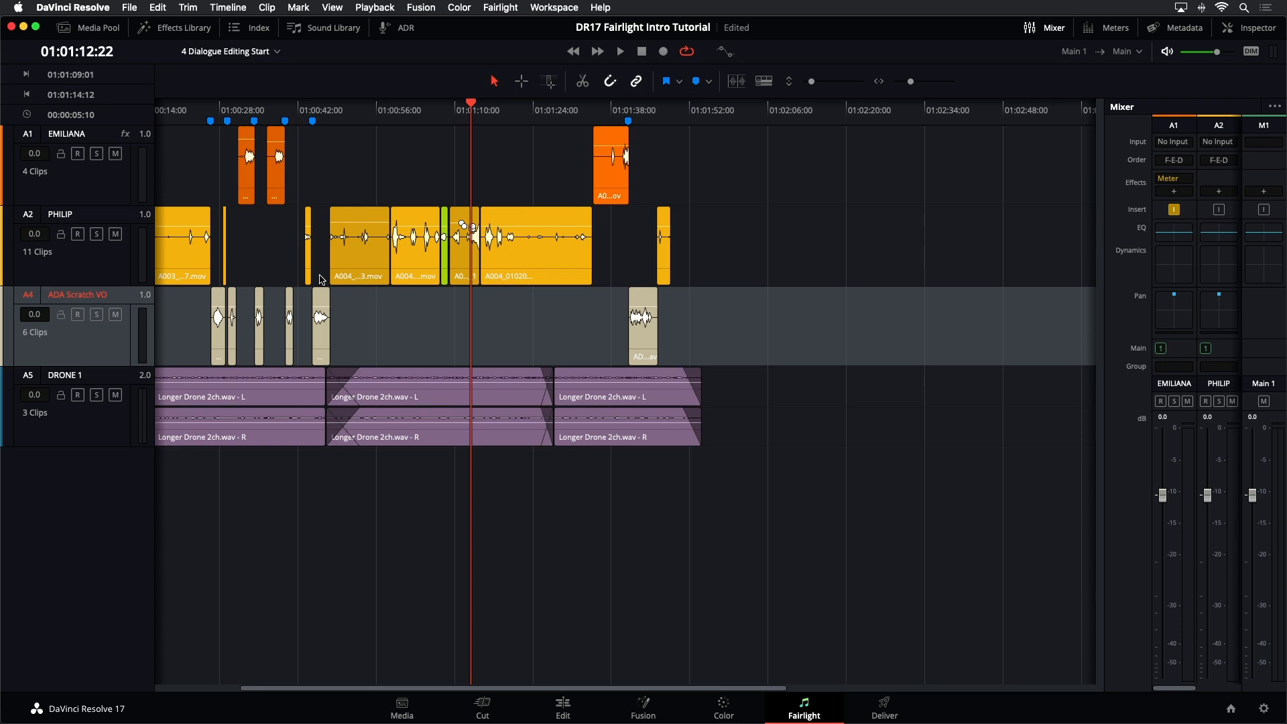
# Step: Normalize the first A4 clip at 01:00:26:11 to -9.0 dBFS using the Sample Peak Program mode
pyautogui.click(205, 116)
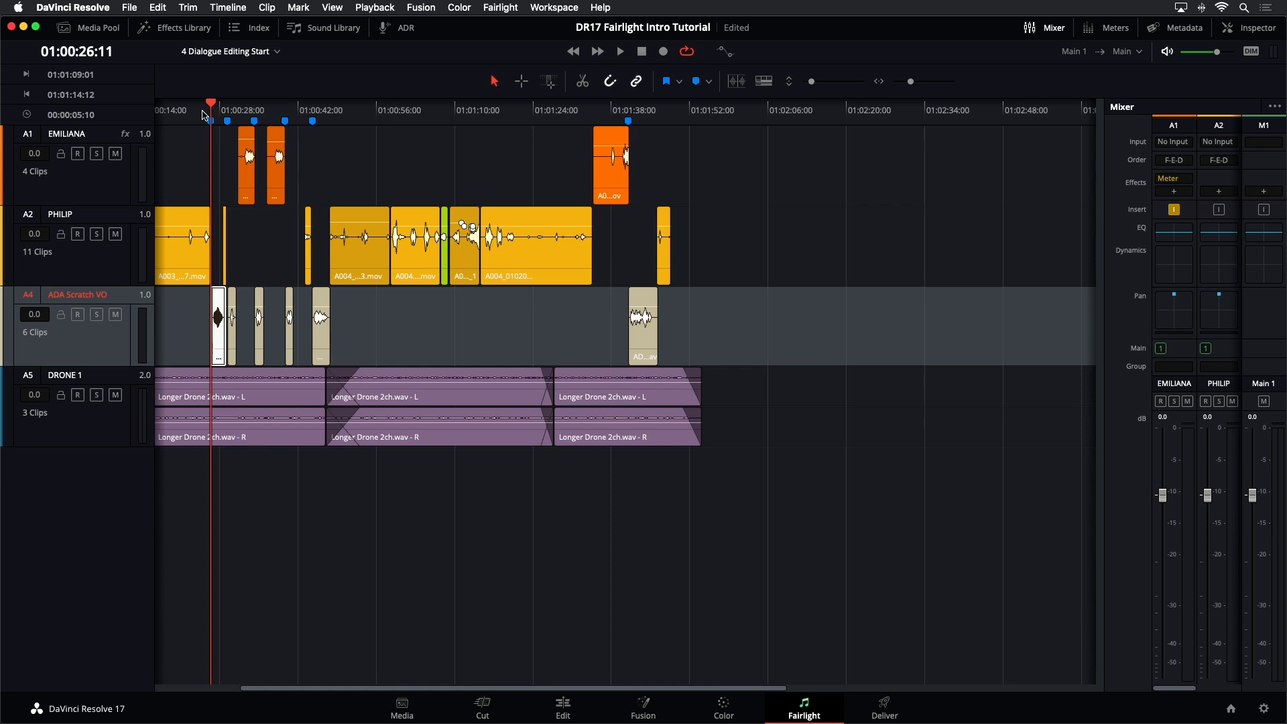
pyautogui.press('super+equal')
pyautogui.press('super+equal')
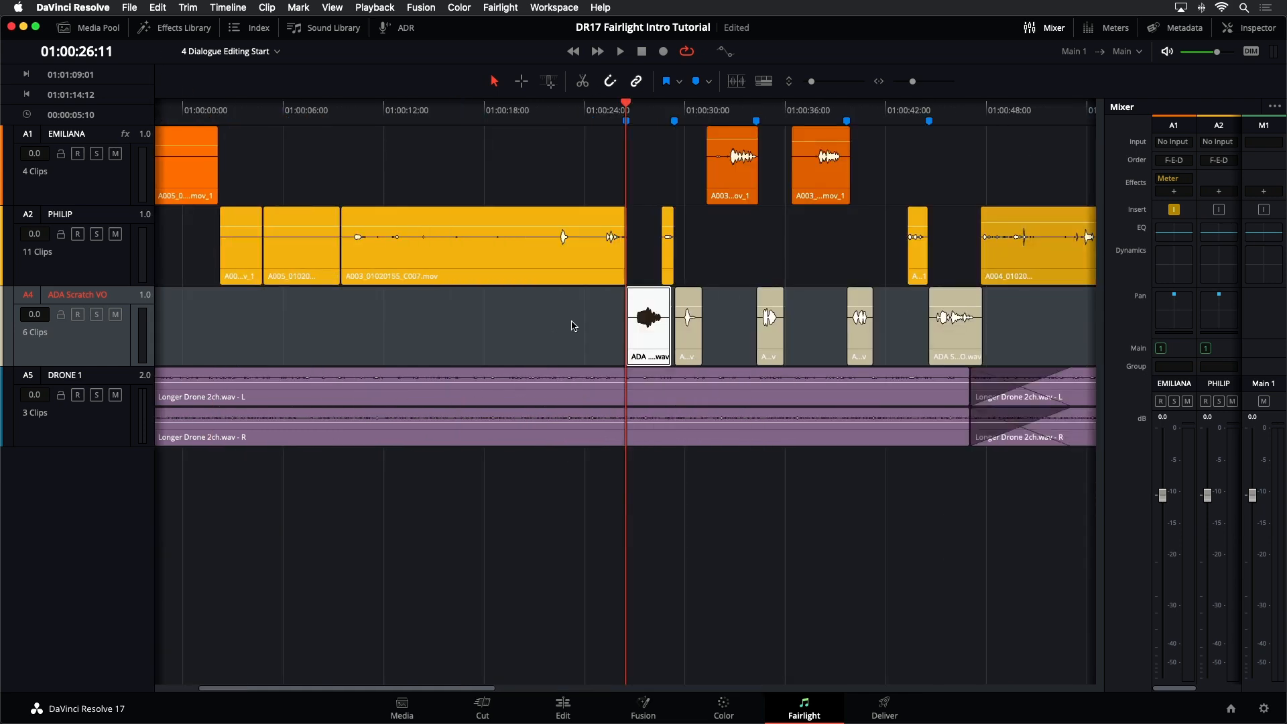
pyautogui.click(649, 334)
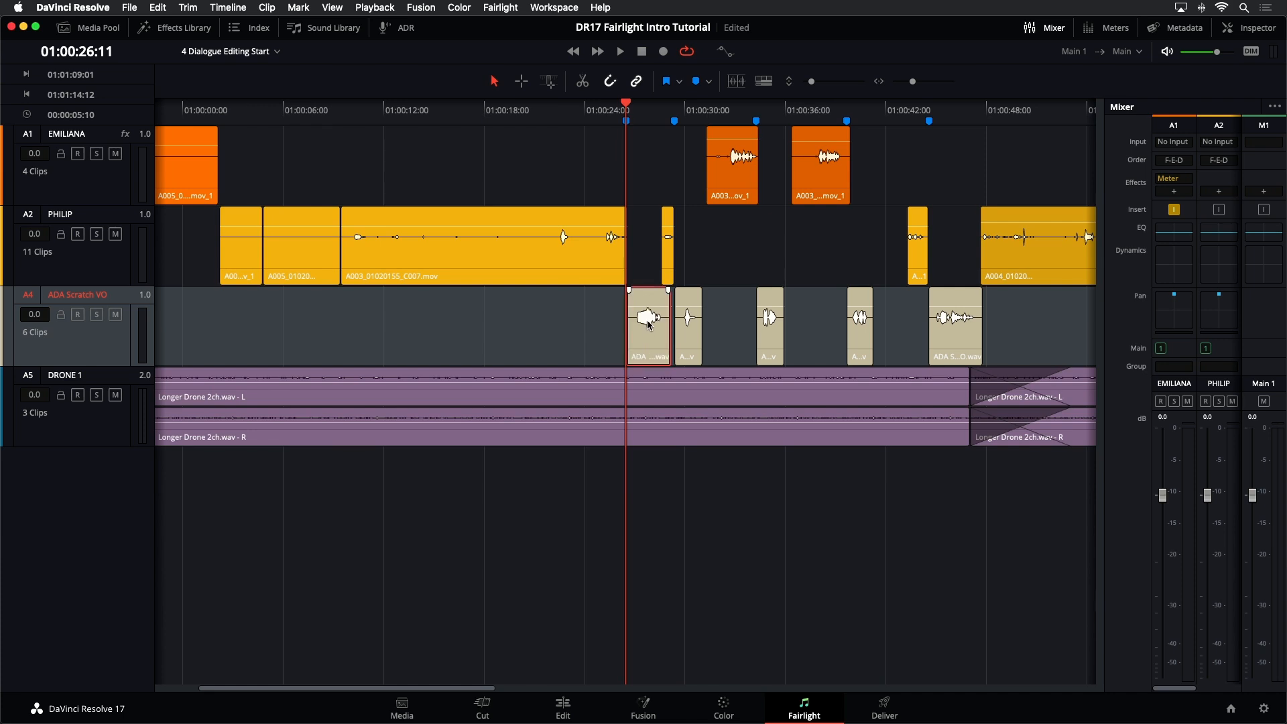
pyautogui.rightClick(649, 325)
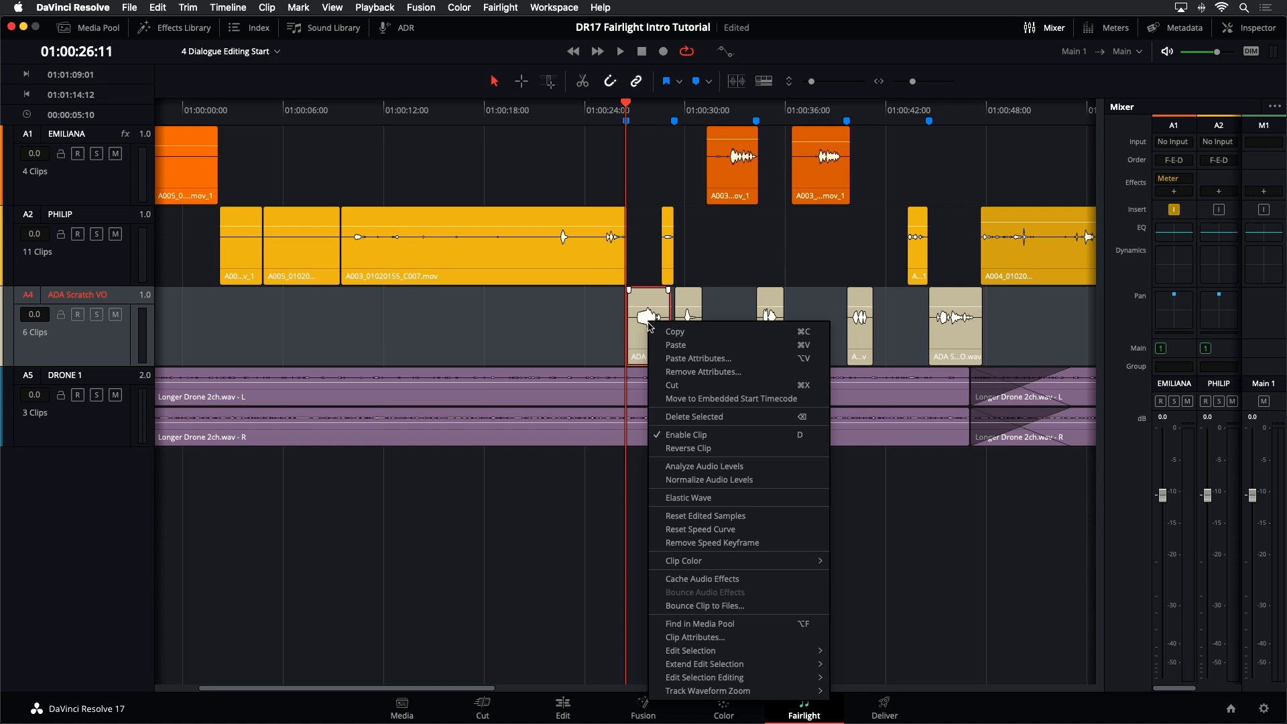
pyautogui.click(679, 480)
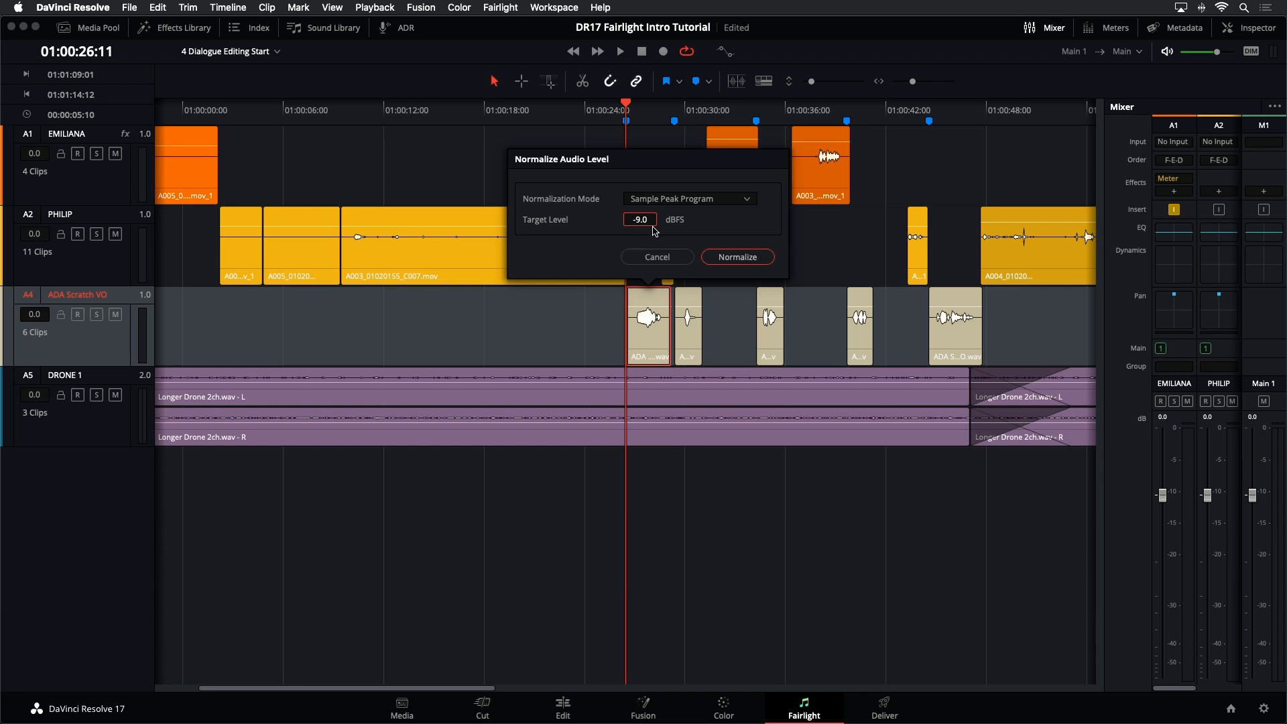
pyautogui.click(750, 199)
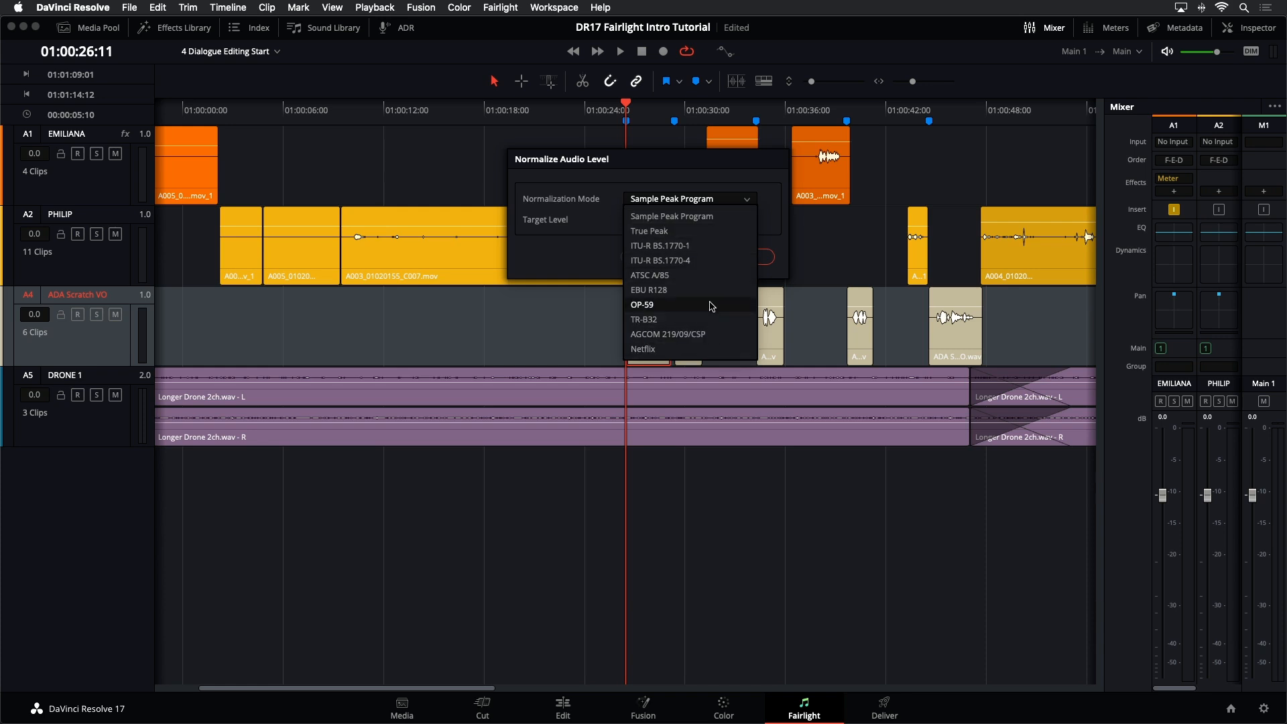
pyautogui.click(715, 216)
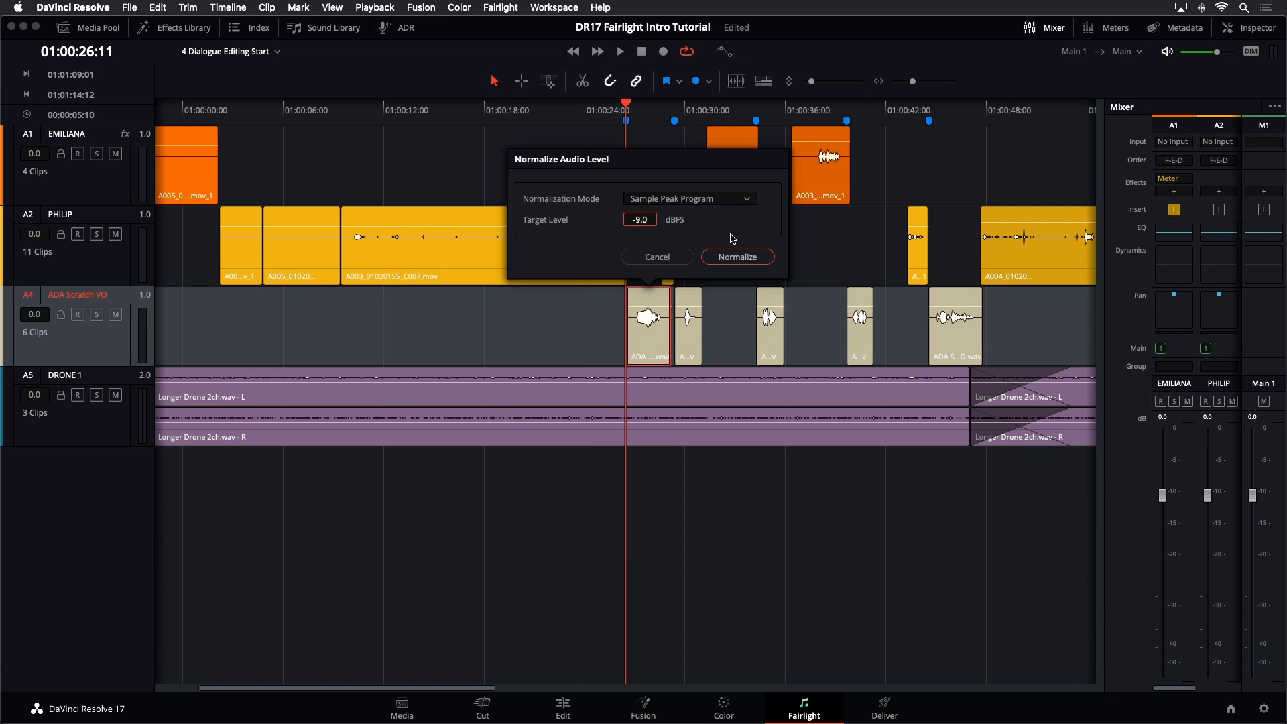
pyautogui.click(737, 256)
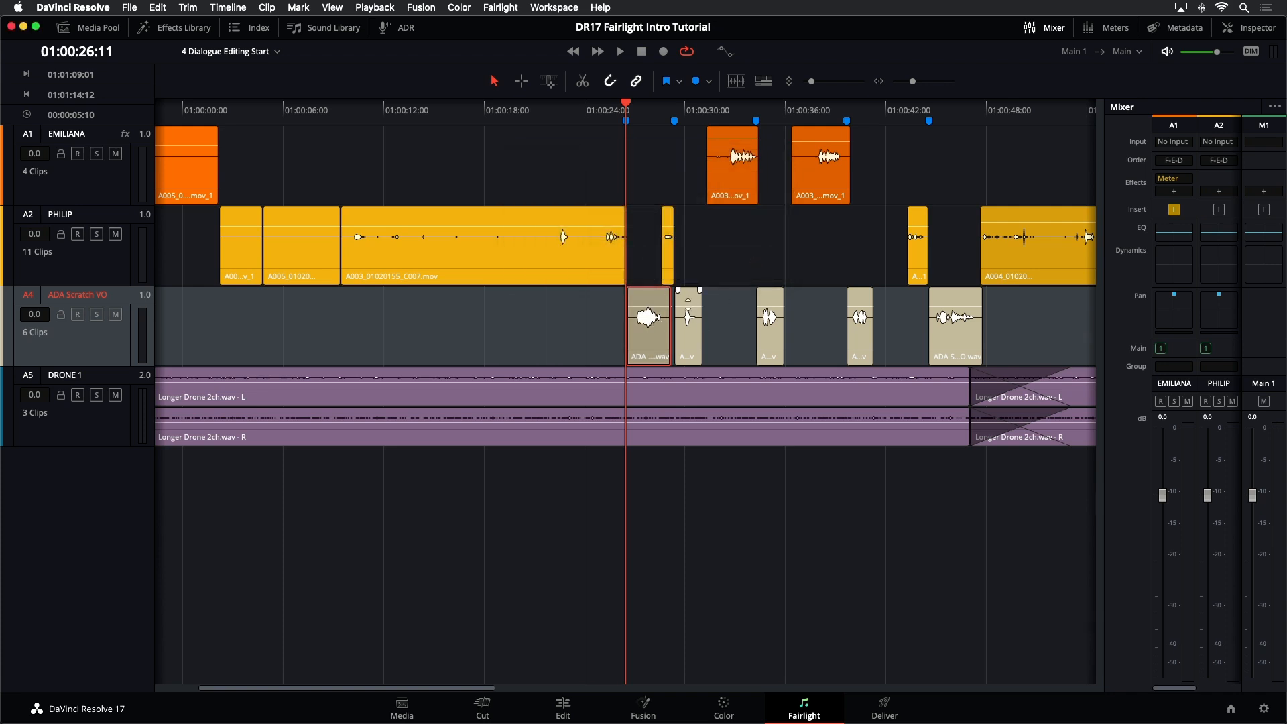
# Step: Make the short A4 clips' volumes uneven, and normalize the first five A4 clips to -9.0 dBFS with Sample Peak Program and Independent levels
pyautogui.moveTo(770, 309); pyautogui.dragTo(769, 292)
pyautogui.moveTo(864, 311); pyautogui.dragTo(864, 309)
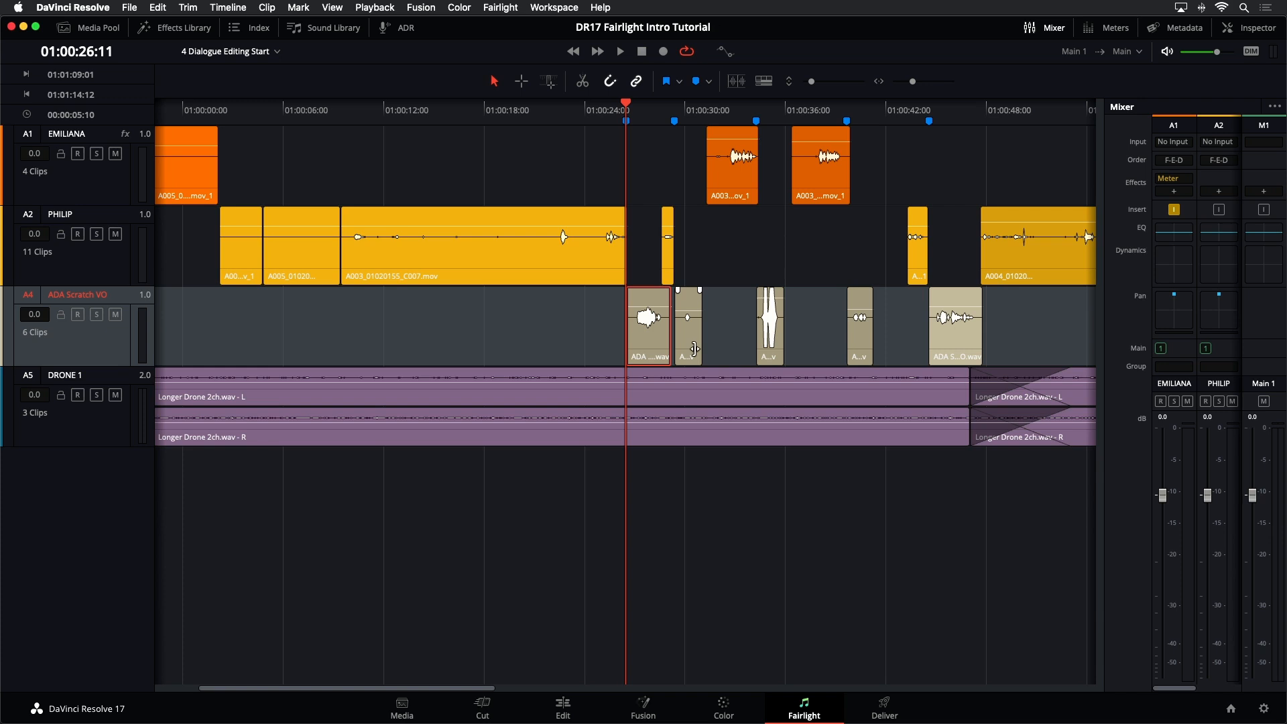
pyautogui.moveTo(1019, 330); pyautogui.dragTo(596, 324)
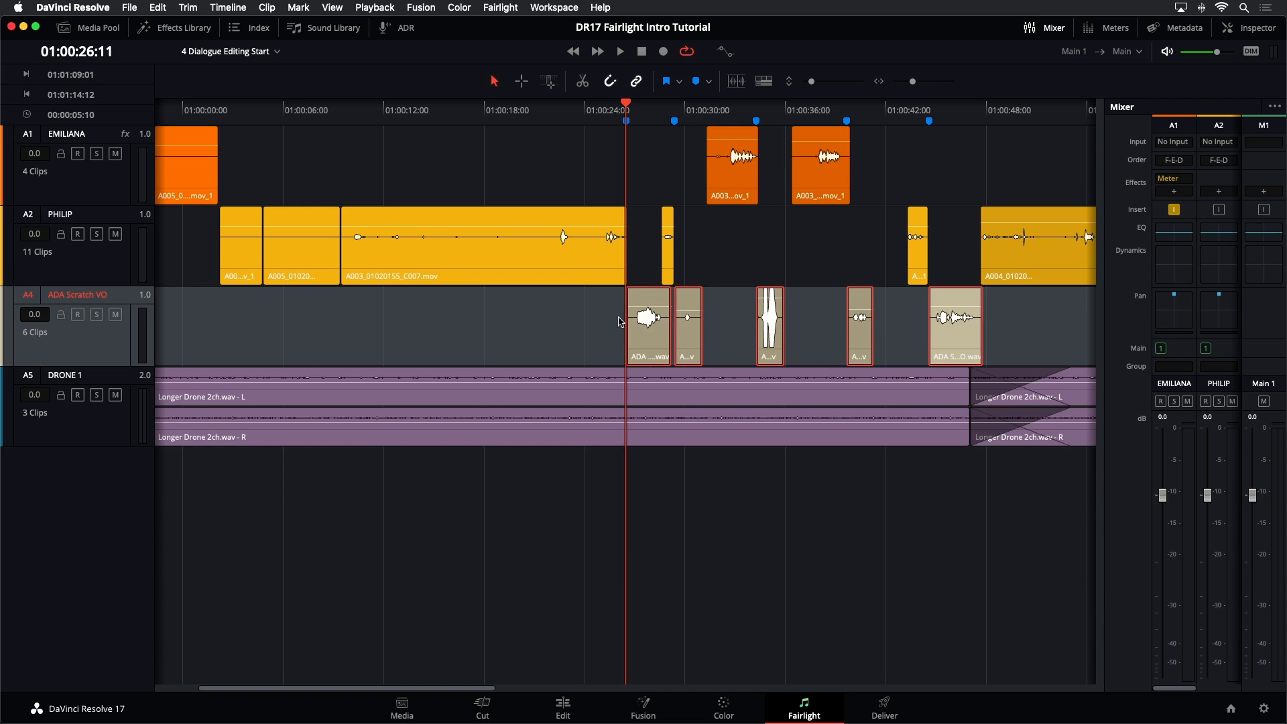
pyautogui.rightClick(687, 328)
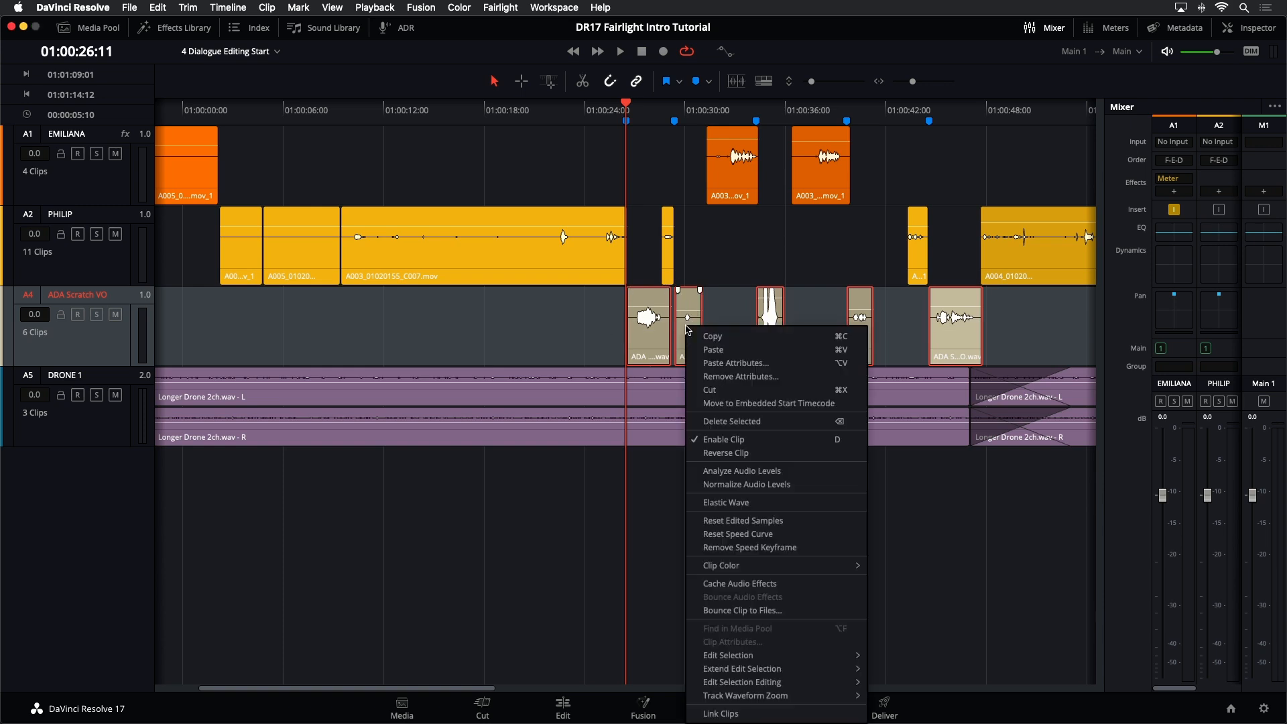
pyautogui.click(727, 485)
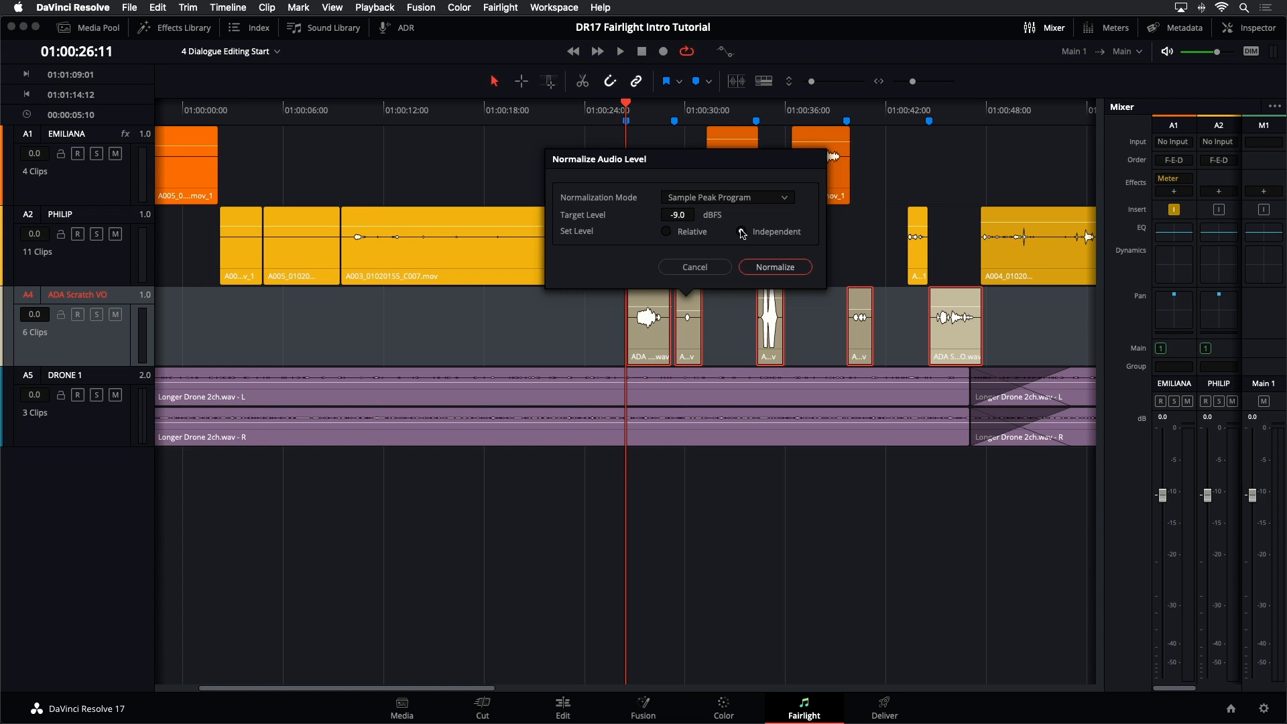
pyautogui.click(756, 268)
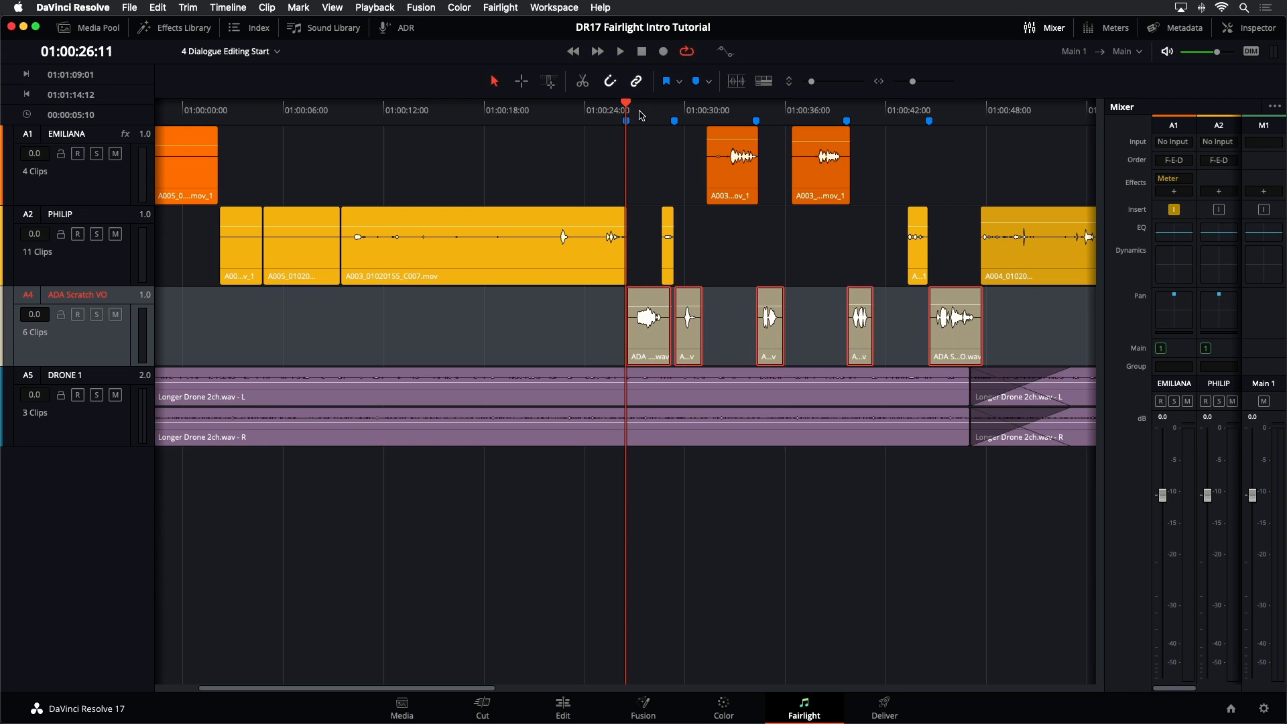
# Step: Listen to the first normalized A4 clip, move the playhead to the second clip, deselect the clips, and fit the whole timeline in view
pyautogui.press('space')
pyautogui.press('space')
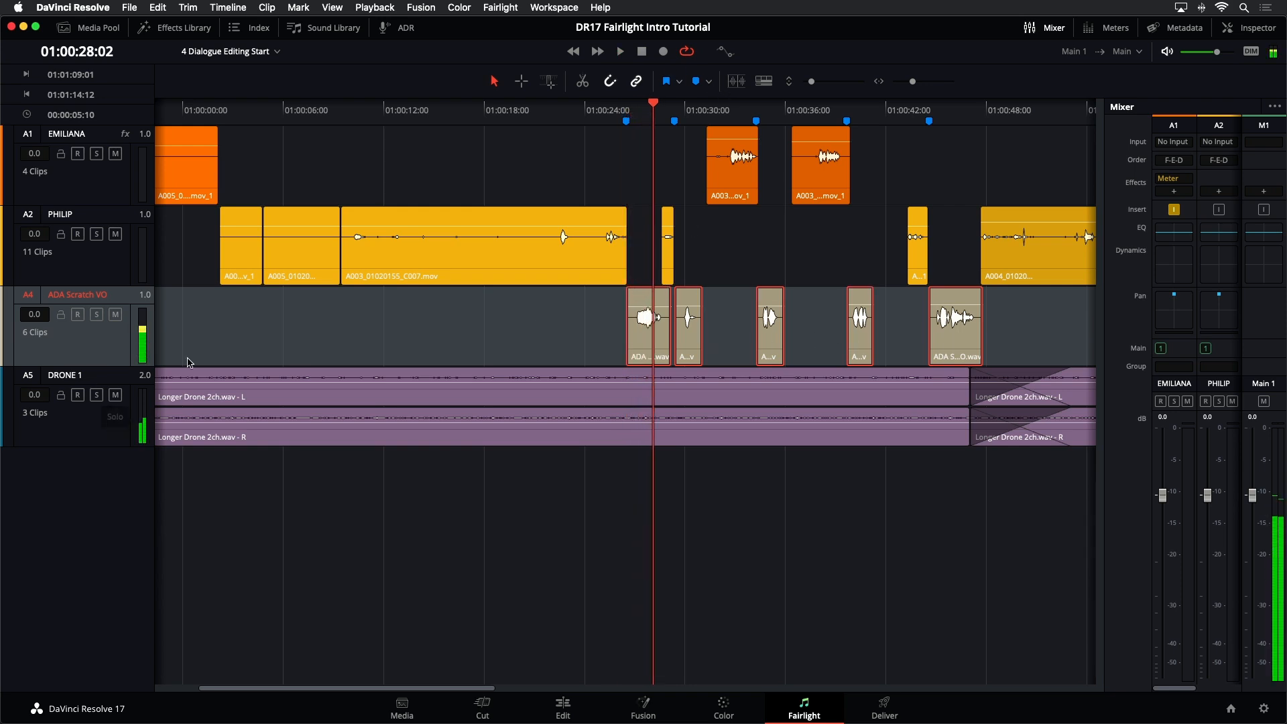
pyautogui.click(683, 112)
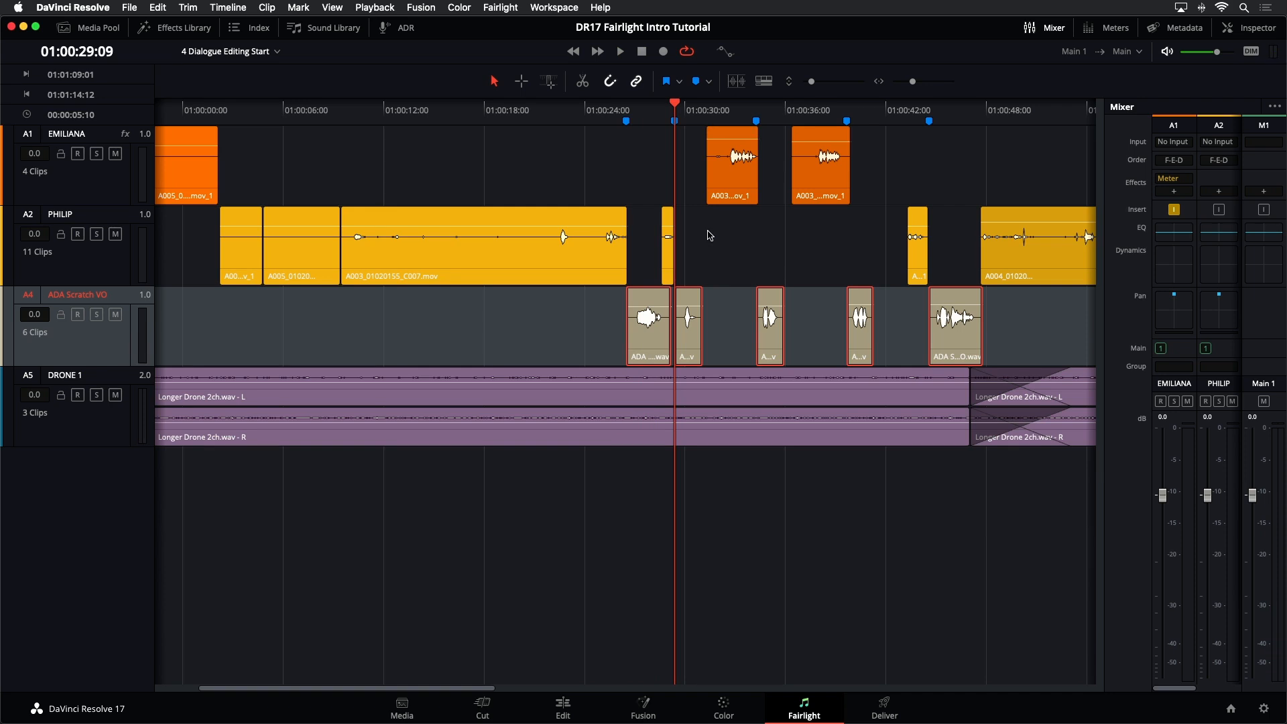
pyautogui.click(575, 335)
pyautogui.hotkey('shift', 'z')
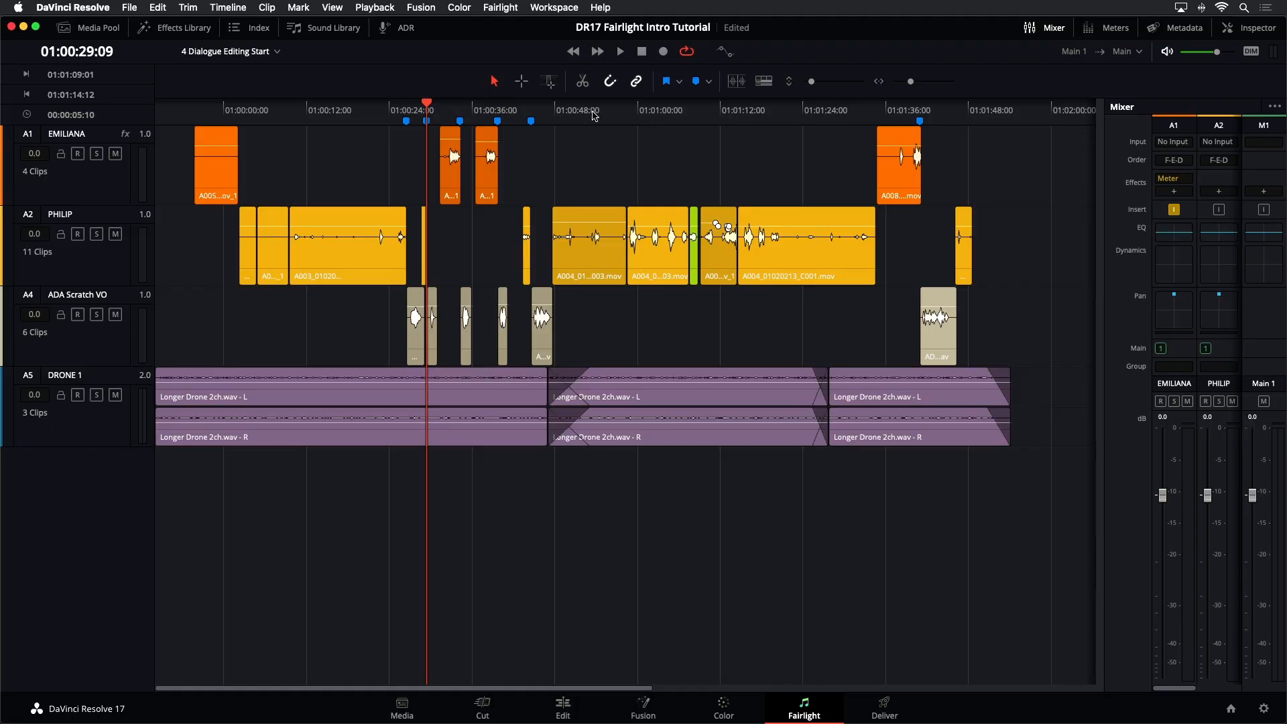
# Step: Select track A2 and raise the volume of its A004_01020225_C003.mov clip around 01:00:53:11 to about 10.2 dB
pyautogui.click(593, 114)
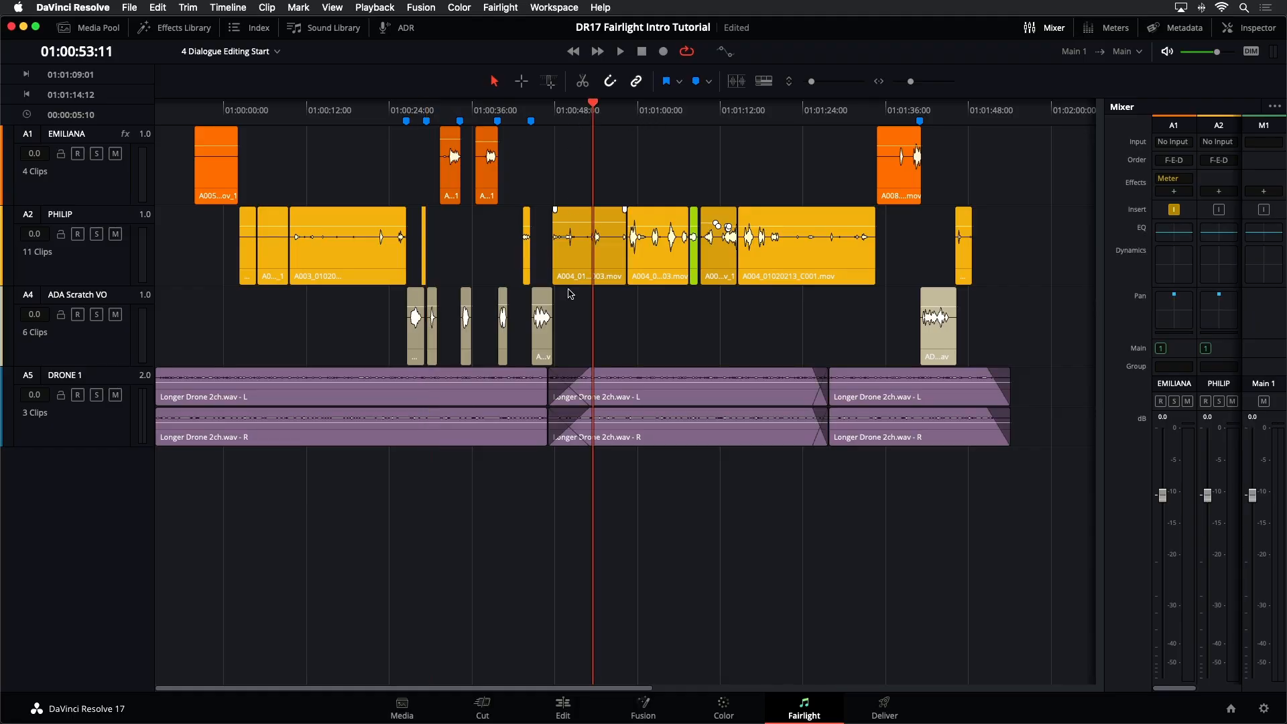
pyautogui.click(593, 267)
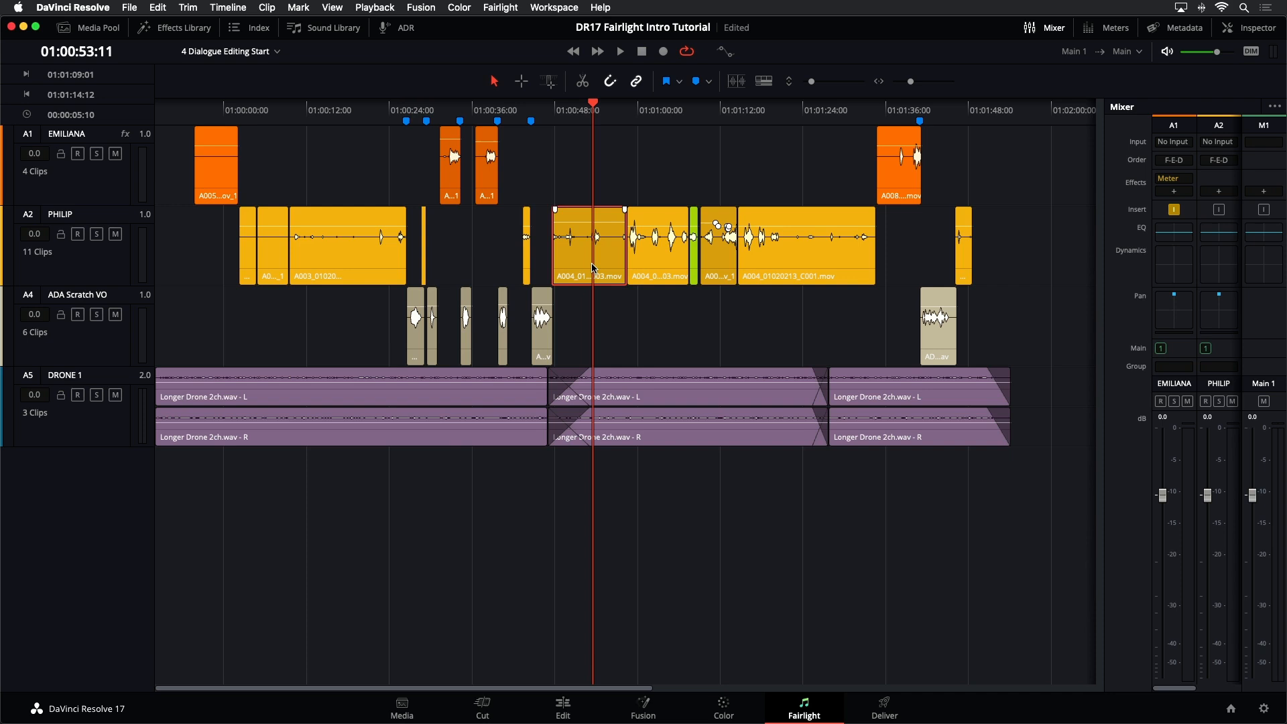
pyautogui.click(91, 272)
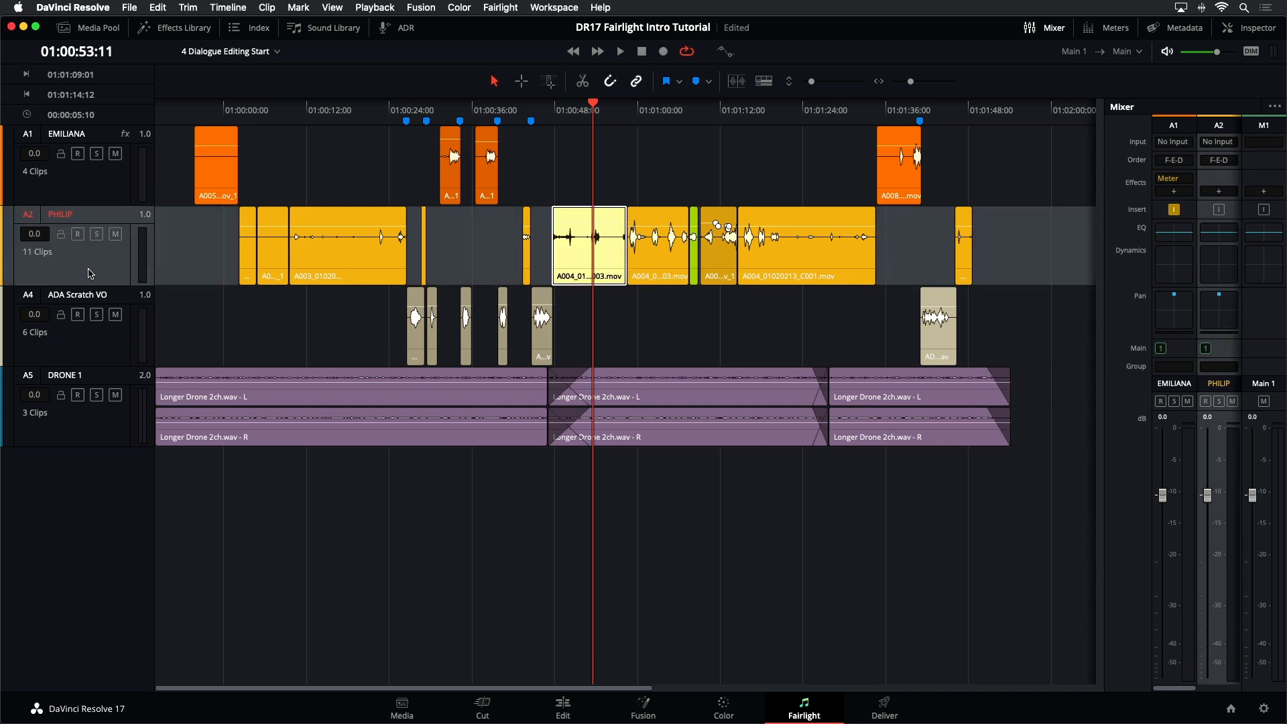
pyautogui.press('super+equal')
pyautogui.press('super+equal')
pyautogui.press('super+equal')
pyautogui.press('super+equal')
pyautogui.press('super+equal')
pyautogui.press('super+equal')
pyautogui.press('super+equal')
pyautogui.press('super+equal')
pyautogui.press('super+equal')
pyautogui.press('super+equal')
pyautogui.press('super+equal')
pyautogui.press('super+equal')
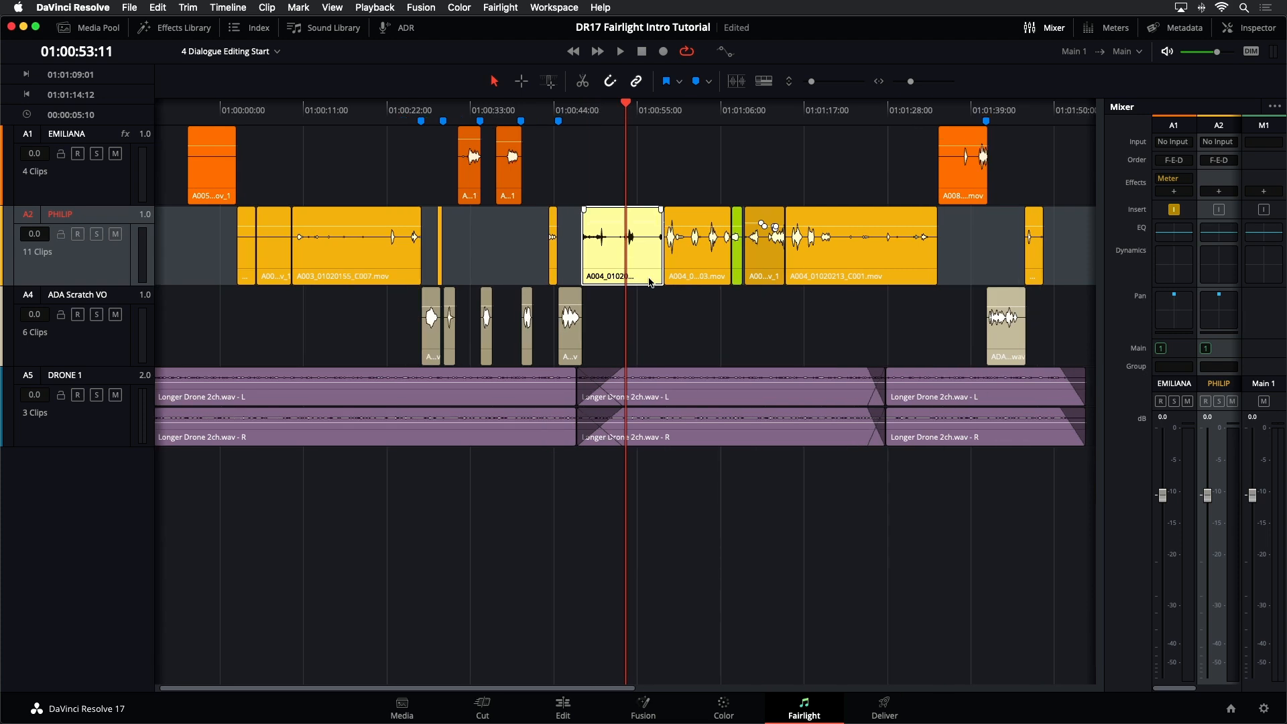
pyautogui.scroll(8, 648, 281)
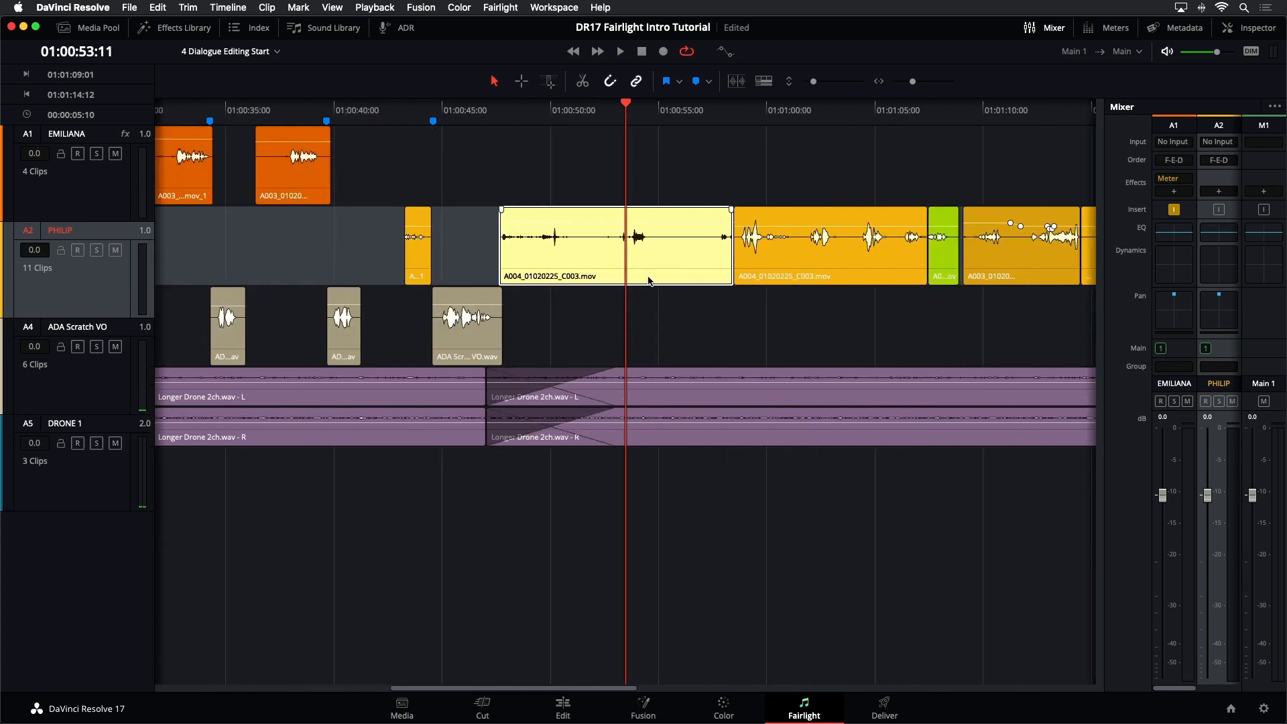
pyautogui.press('super+equal')
pyautogui.press('super+equal')
pyautogui.press('super+equal')
pyautogui.press('super+equal')
pyautogui.press('super+equal')
pyautogui.press('super+equal')
pyautogui.press('super+equal')
pyautogui.press('super+equal')
pyautogui.press('super+equal')
pyautogui.press('super+equal')
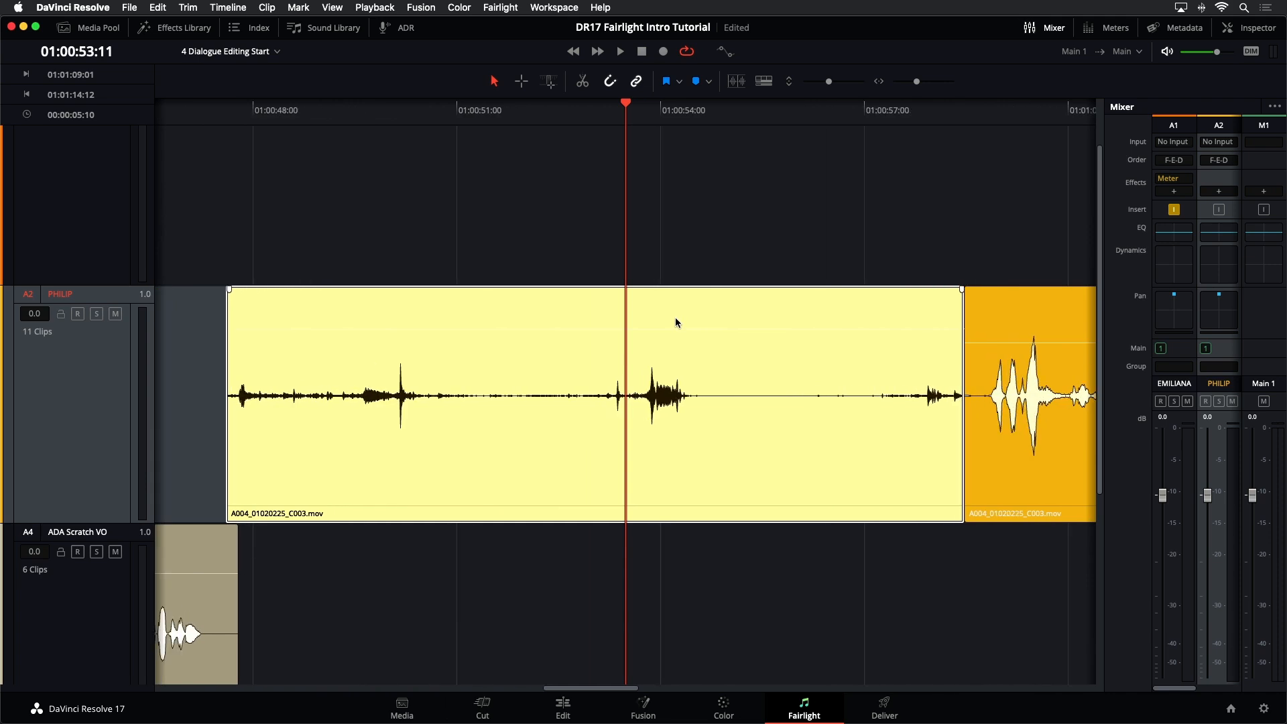
pyautogui.click(648, 199)
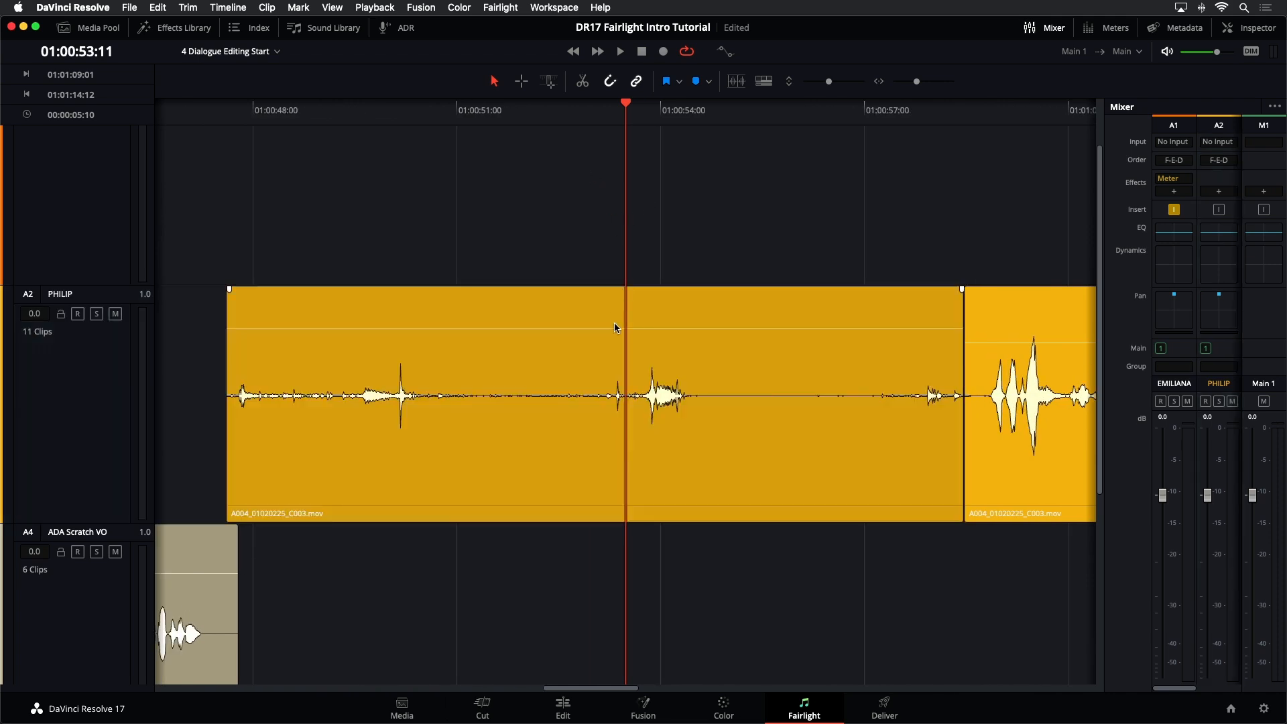
pyautogui.moveTo(615, 327); pyautogui.dragTo(614, 325)
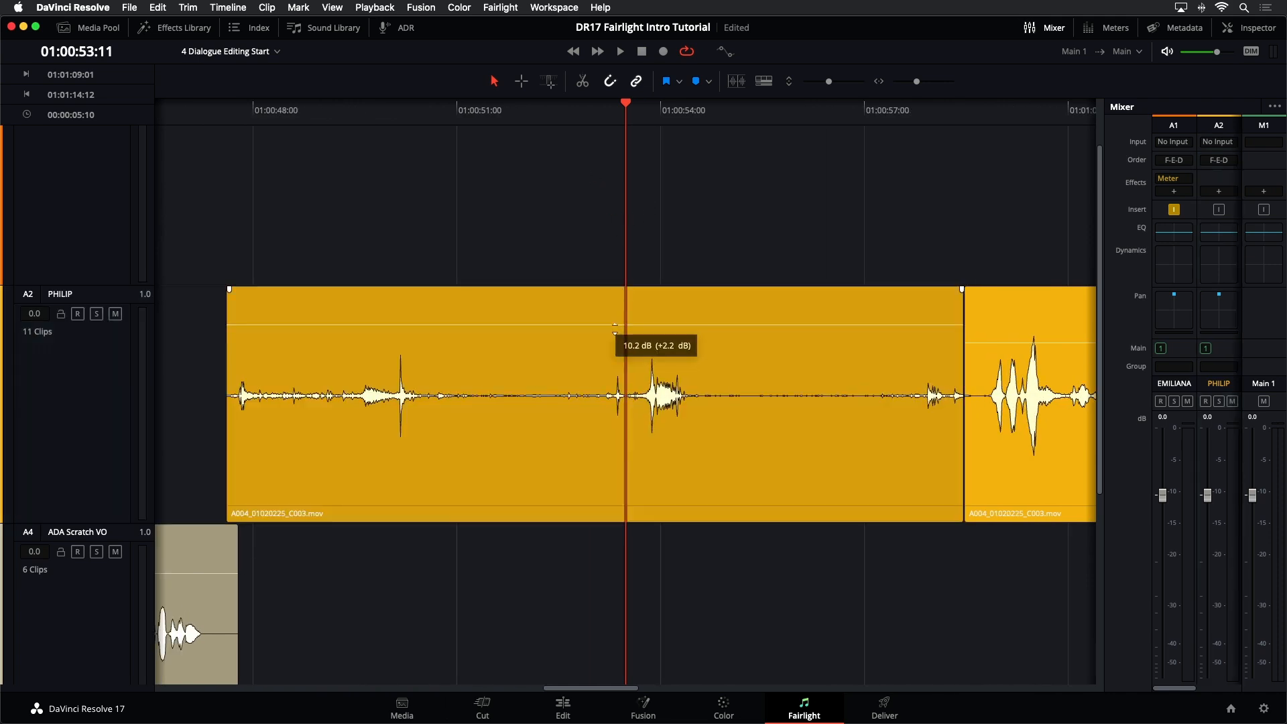
# Step: Show the meters and viewer, and play the A2 dialogue clip from 01:00:51:23
pyautogui.click(1104, 28)
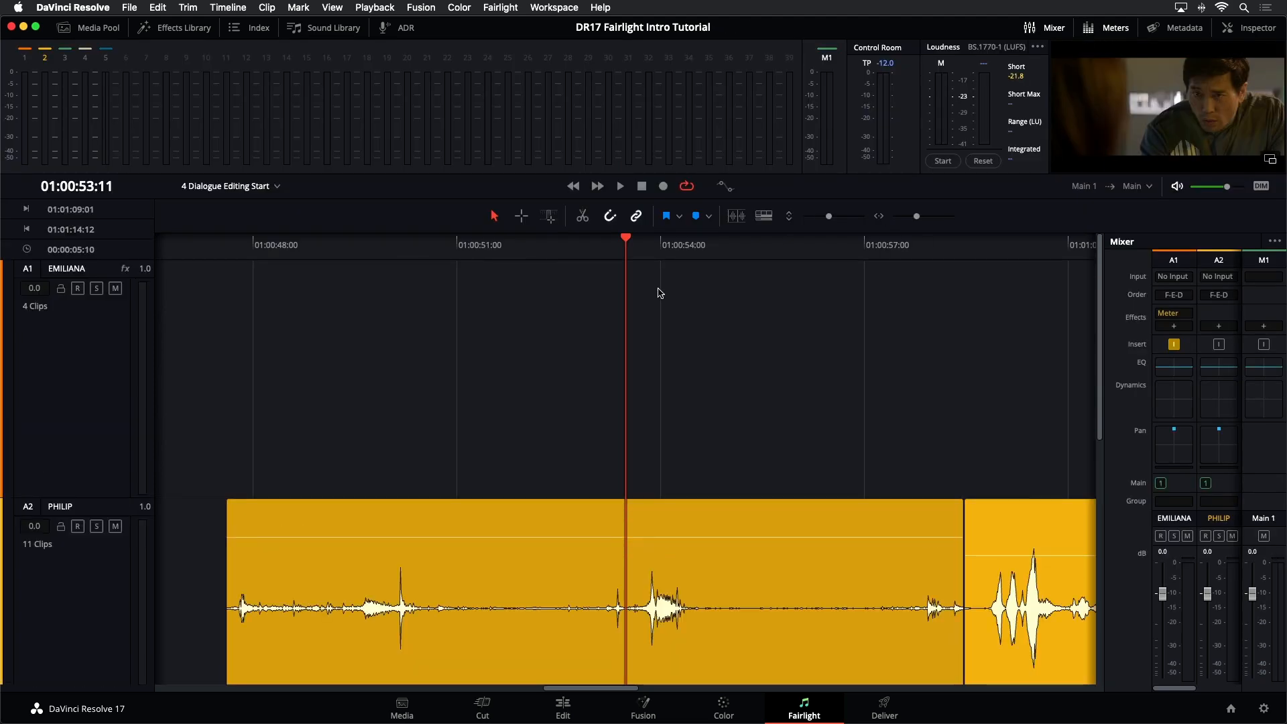
pyautogui.scroll(-3, 660, 293)
pyautogui.click(523, 252)
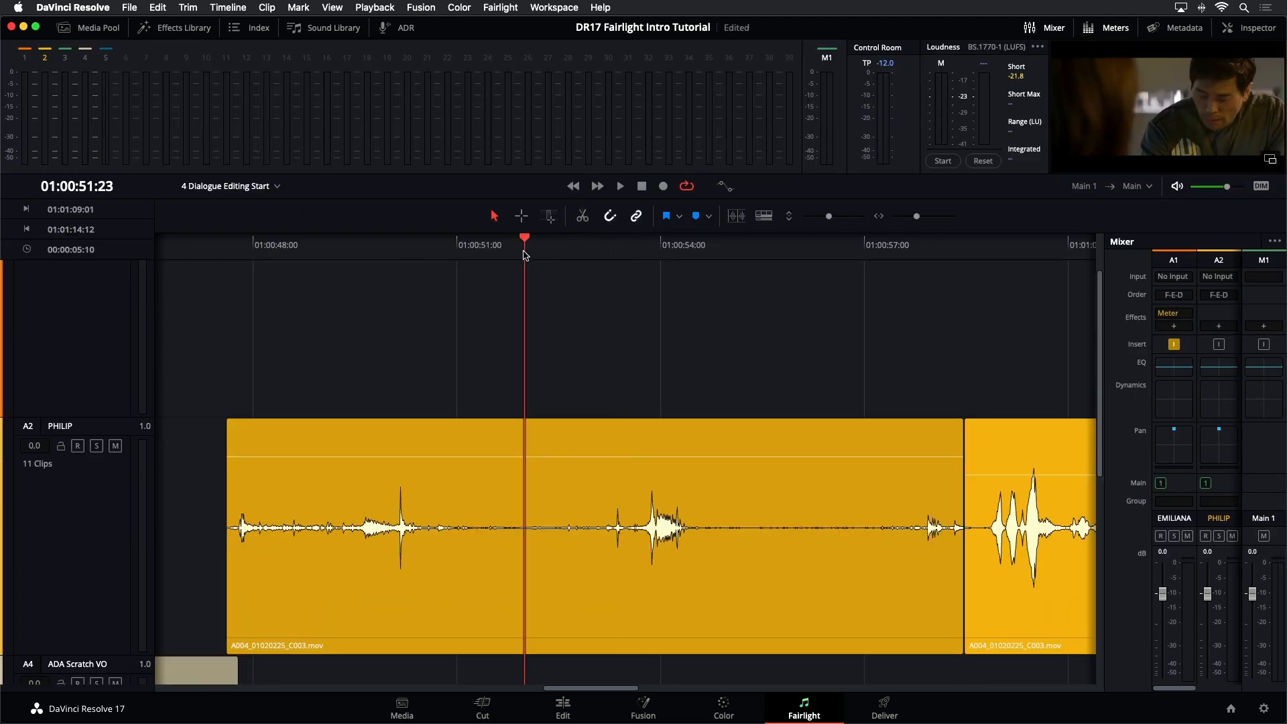
pyautogui.press('space')
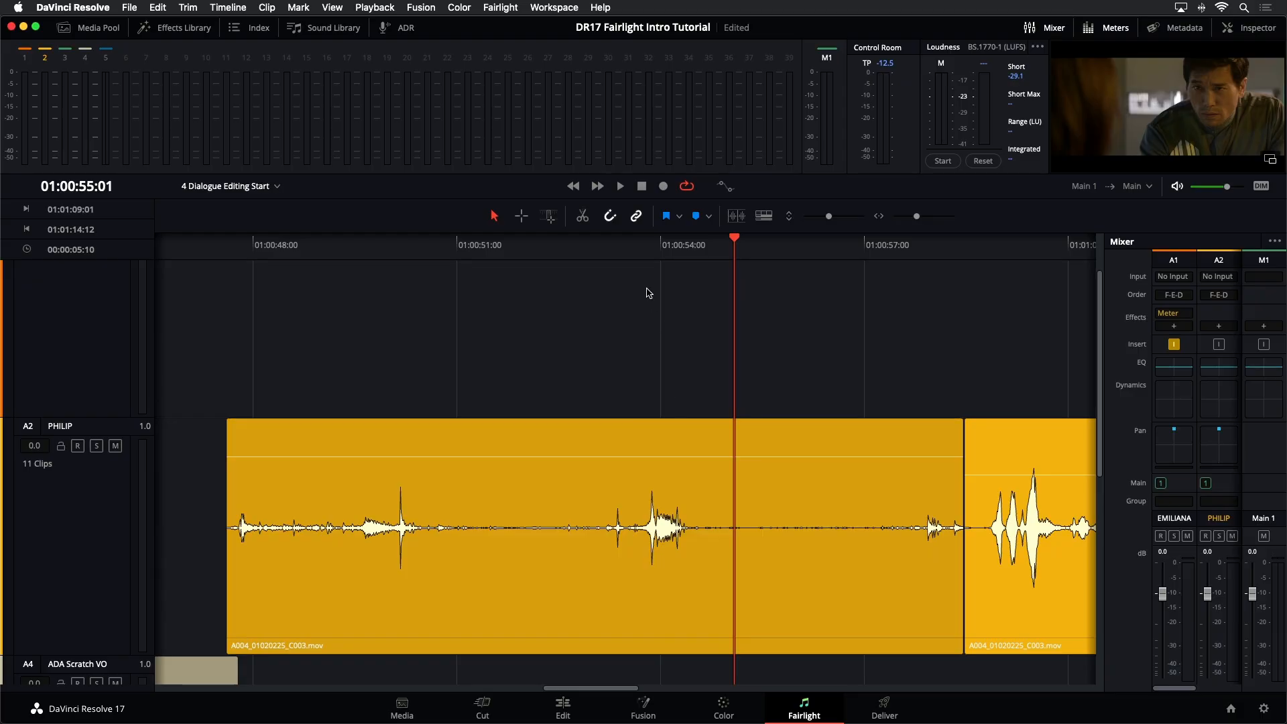
# Step: Place the playhead at 01:00:53:13, before the quiet word on A2, and turn on Layered Audio Editing
pyautogui.click(631, 254)
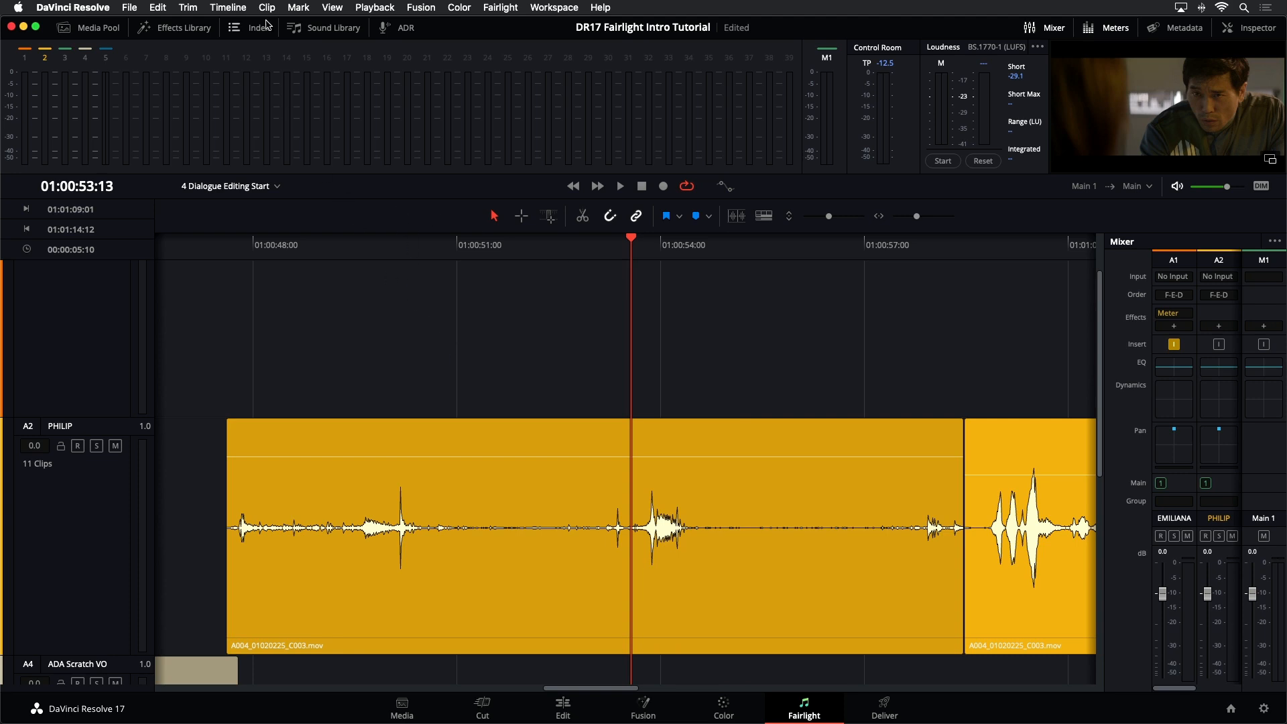
pyautogui.click(234, 5)
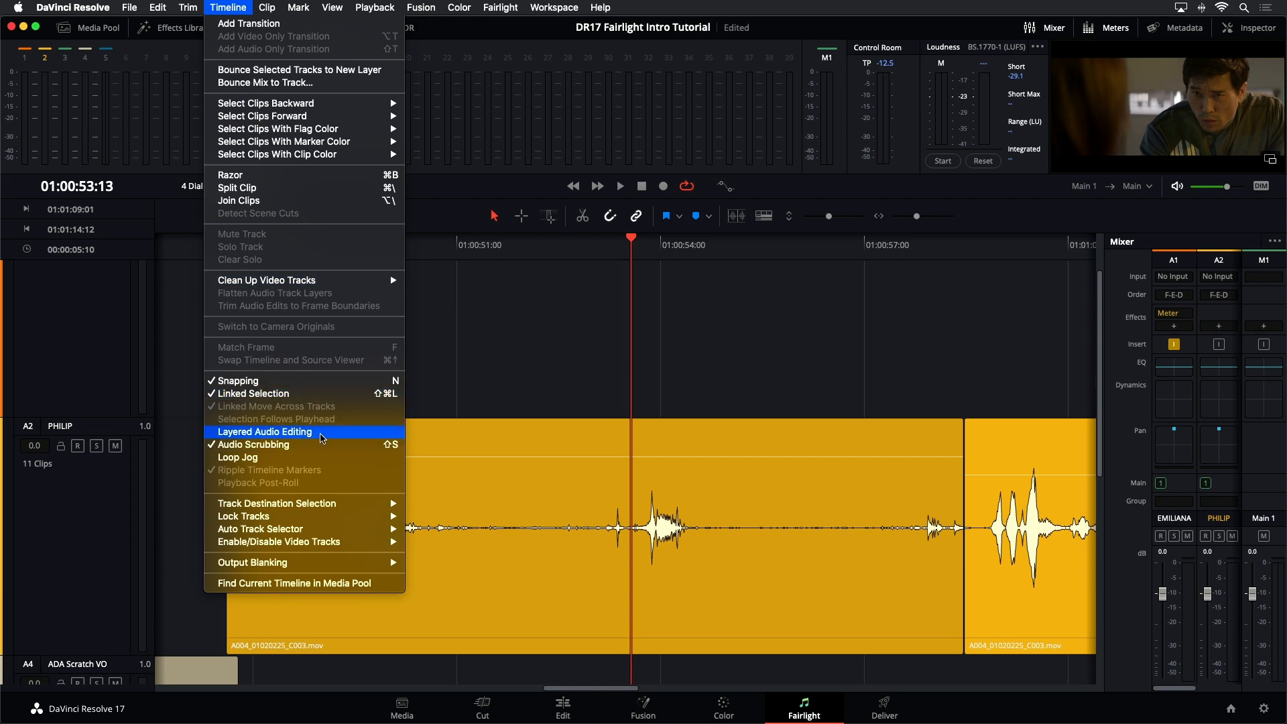
pyautogui.click(322, 437)
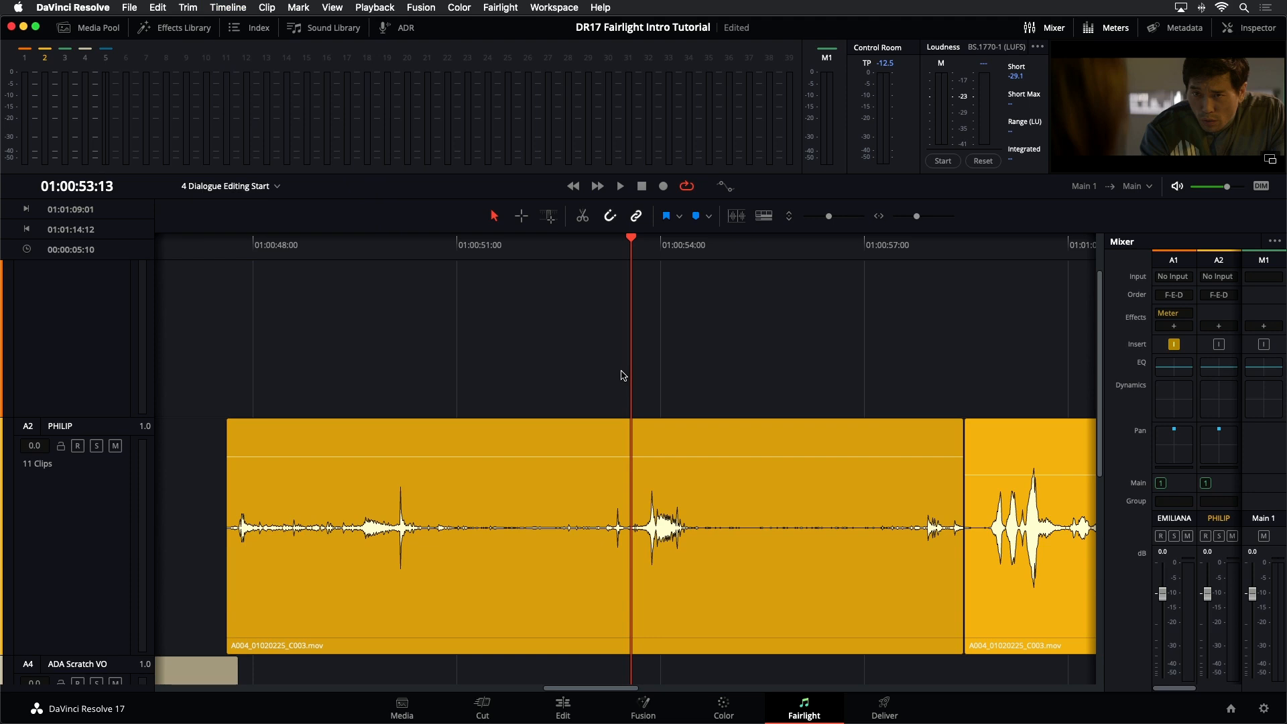
# Step: Open the Media Pool's Repair and Replace bin and show its clips as thumbnails
pyautogui.scroll(3, 623, 375)
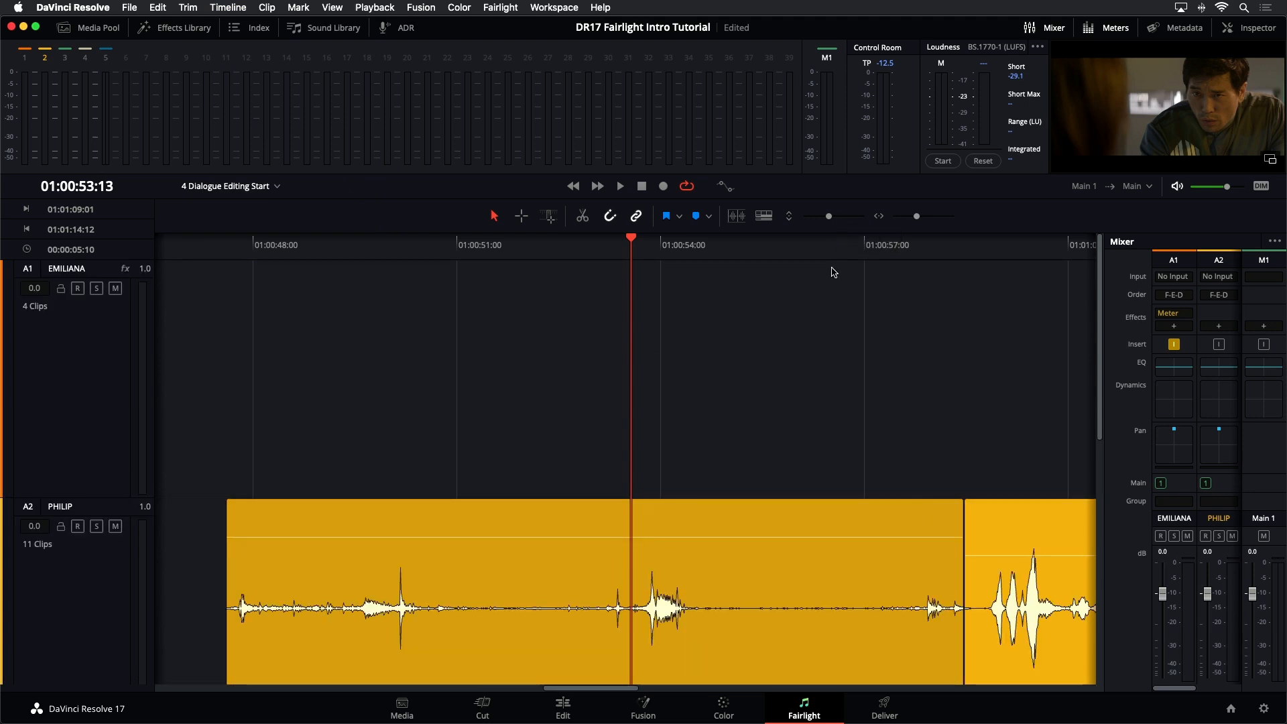
pyautogui.scroll(-3, 833, 274)
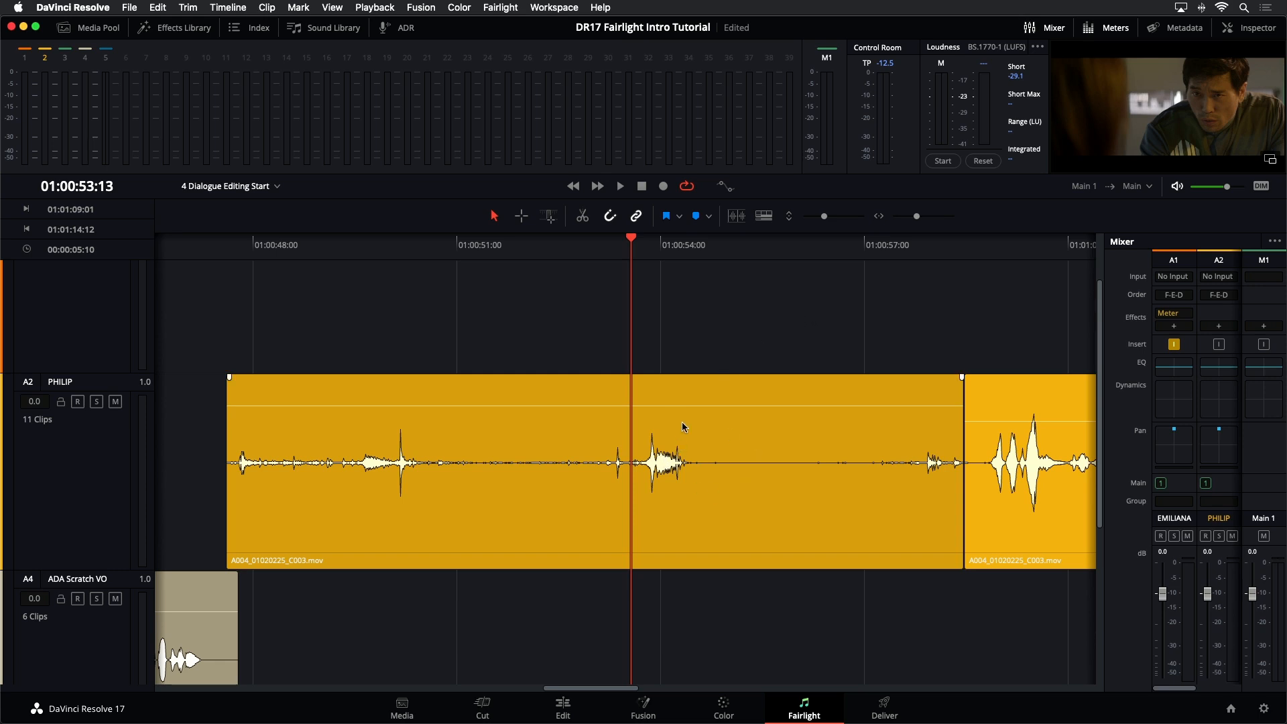
pyautogui.scroll(3, 672, 356)
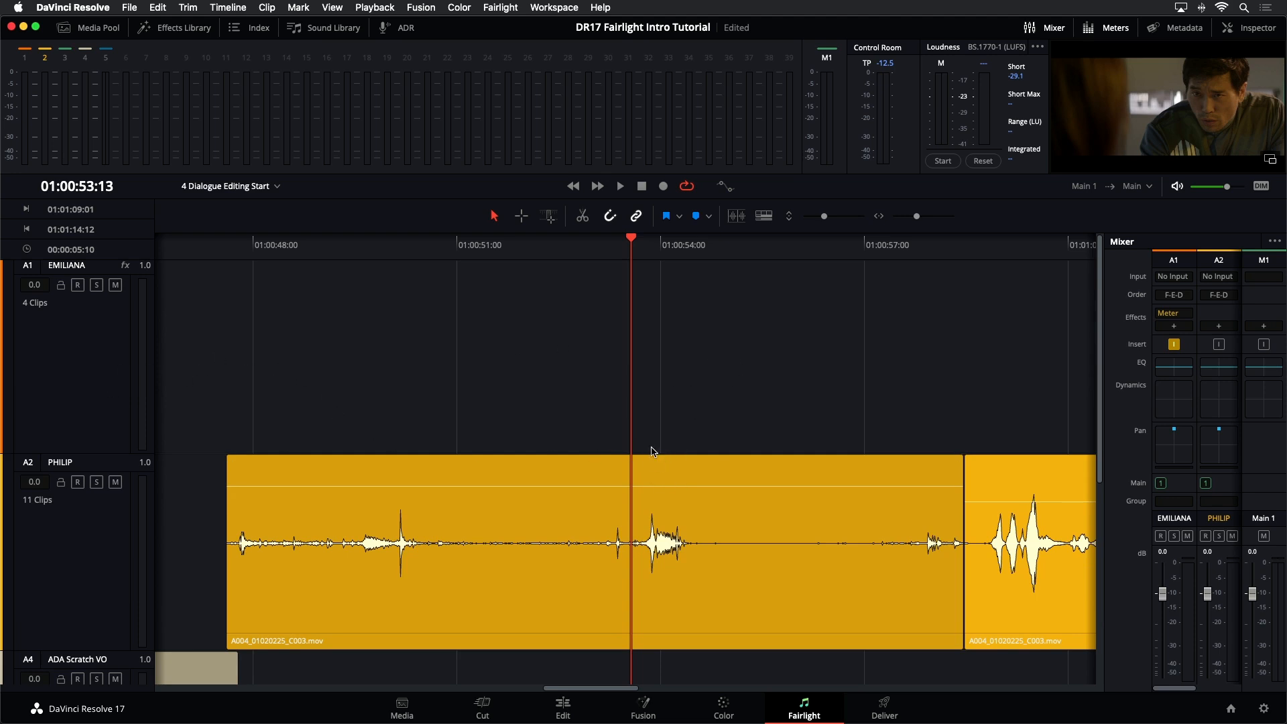
pyautogui.click(64, 27)
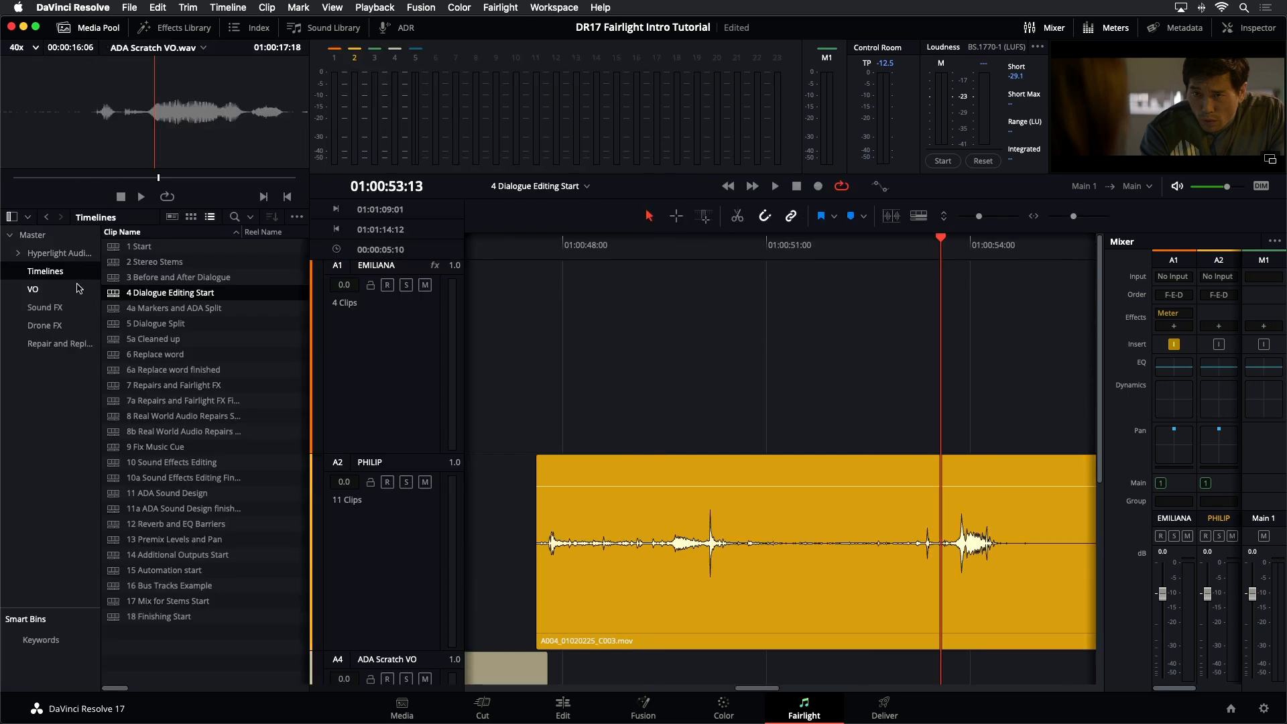
pyautogui.click(61, 346)
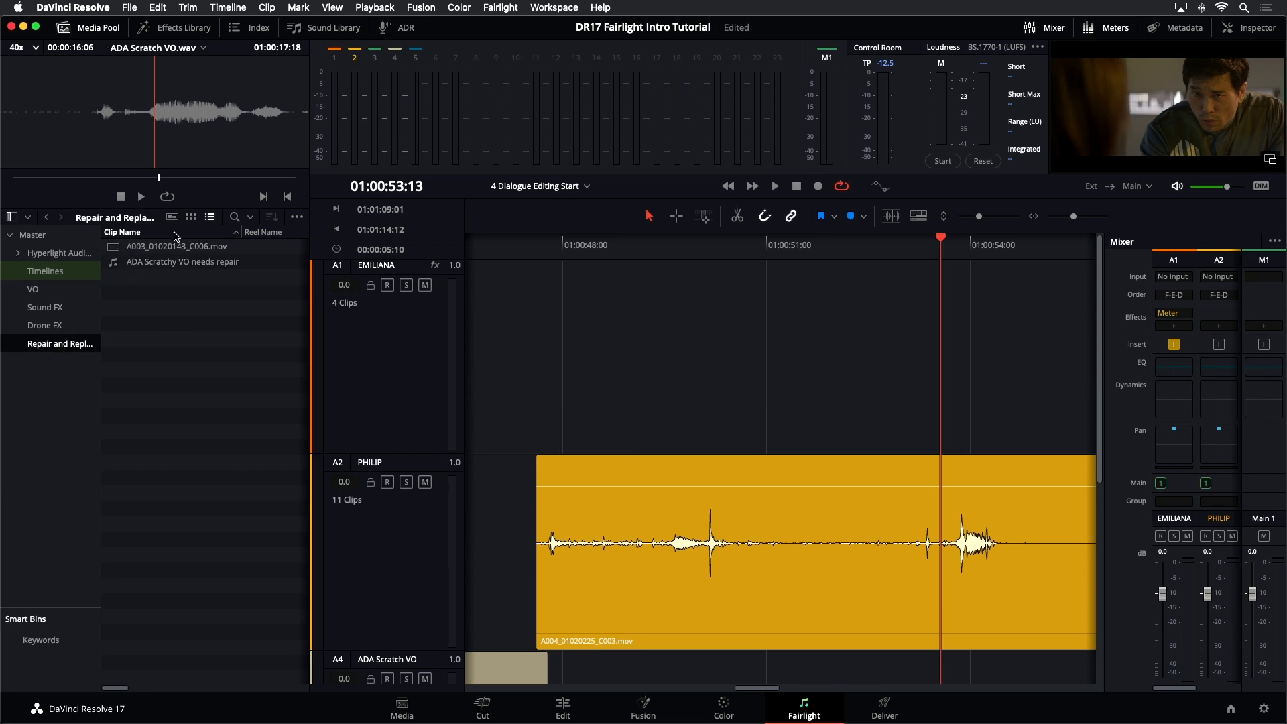
pyautogui.click(191, 216)
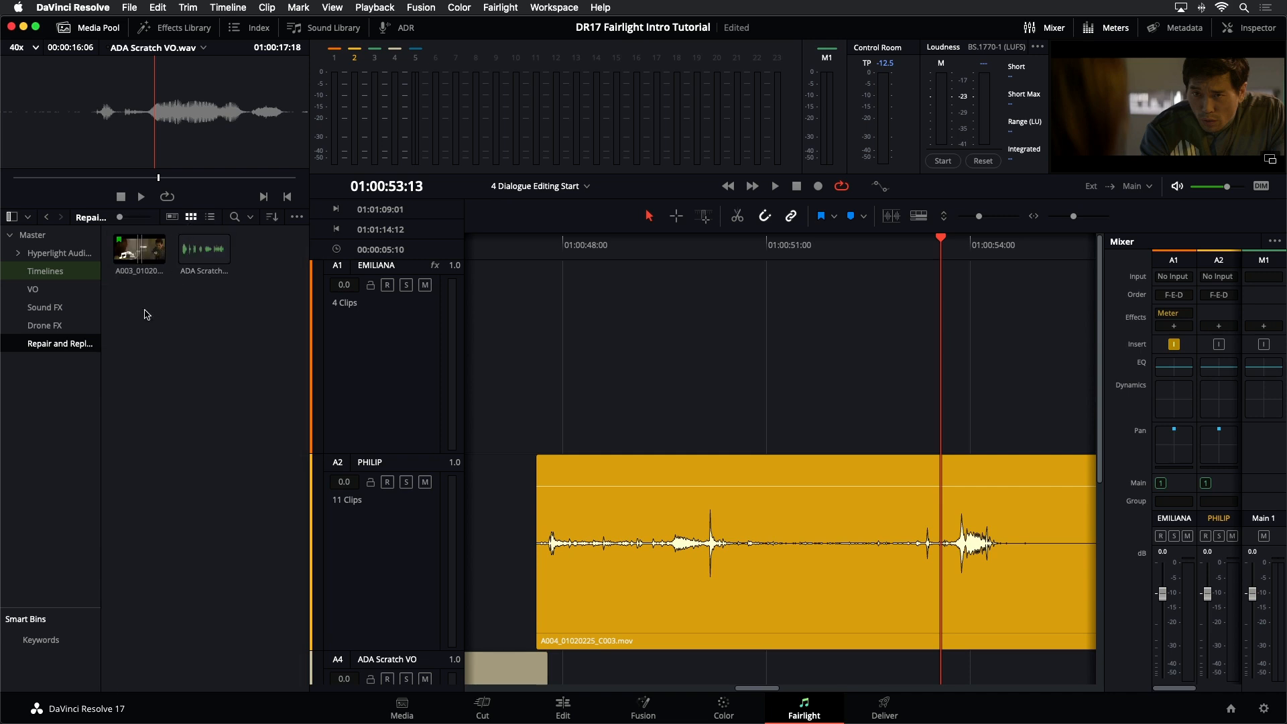
# Step: Load A003_01020143_C006.mov in the source viewer, play it from near its start, and return to its marked section
pyautogui.click(138, 249)
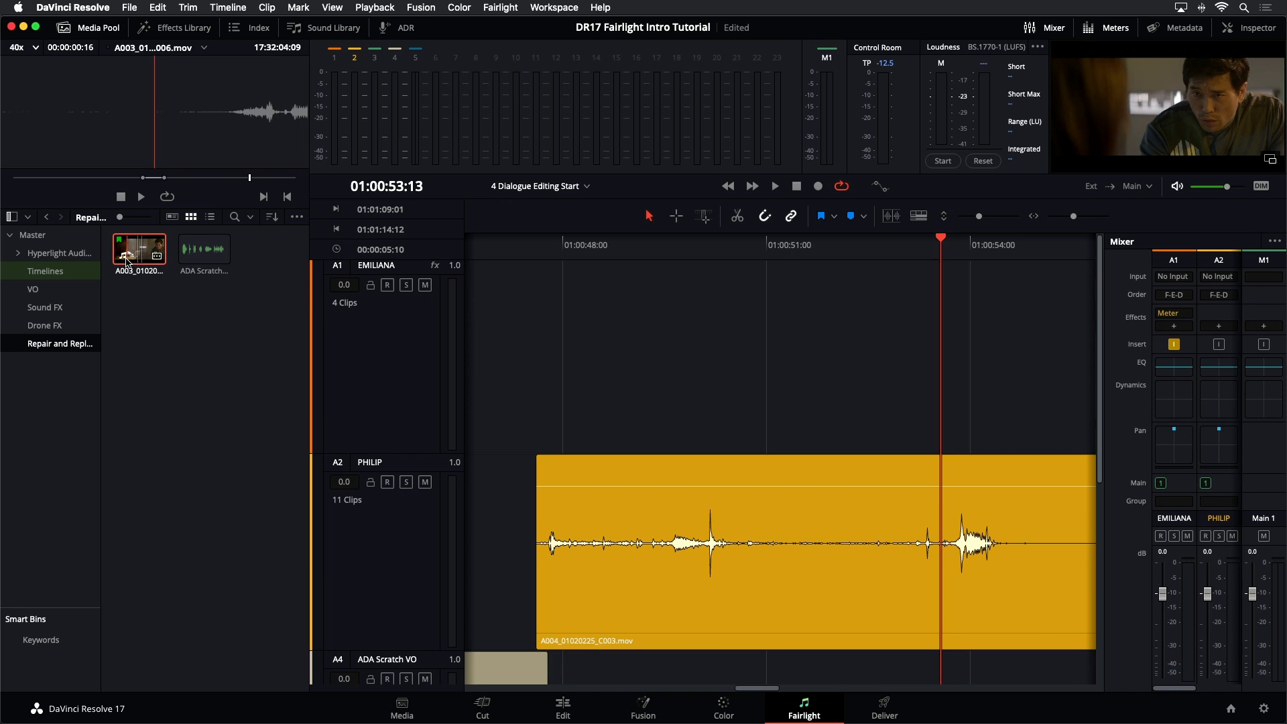
pyautogui.moveTo(161, 179); pyautogui.dragTo(134, 182)
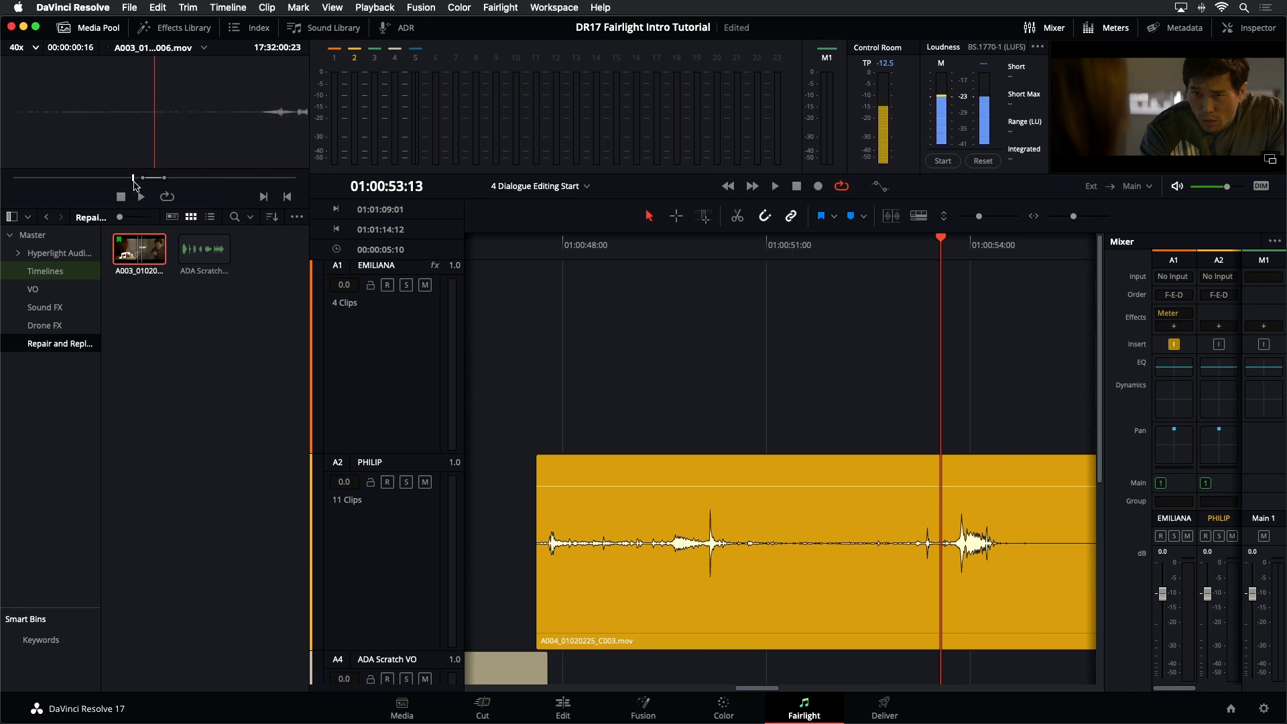
pyautogui.press('space')
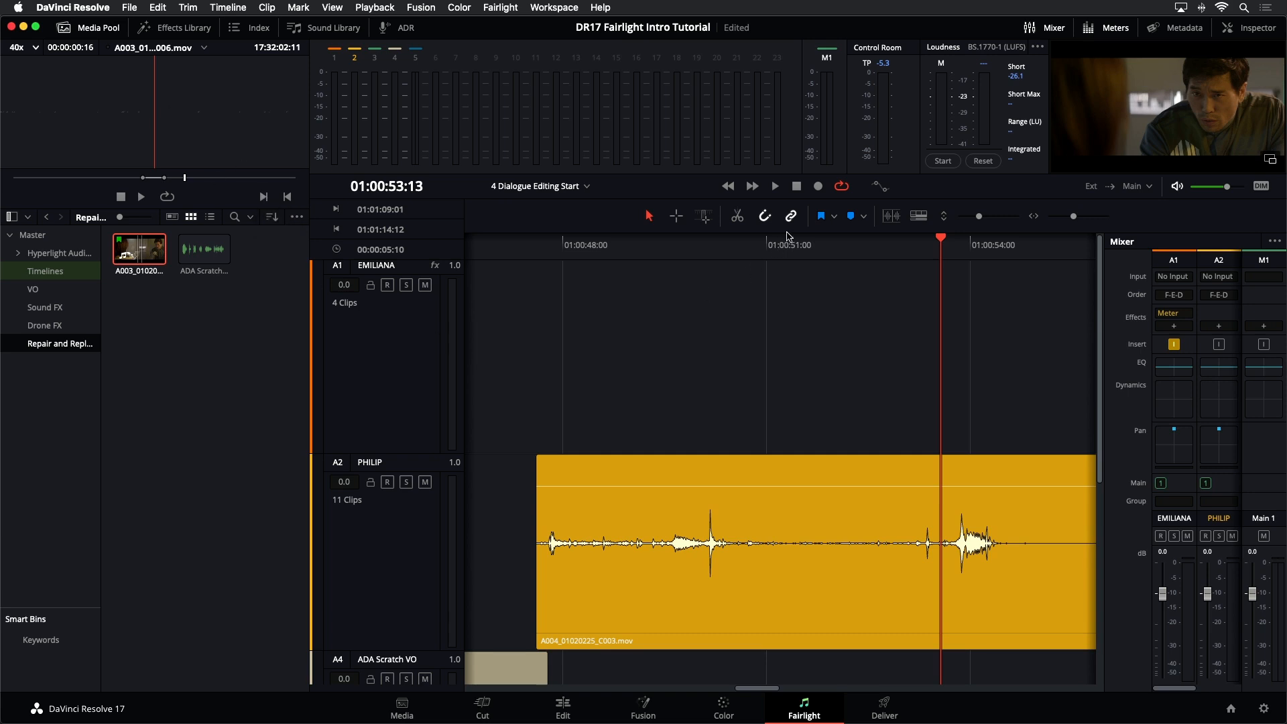
pyautogui.click(153, 177)
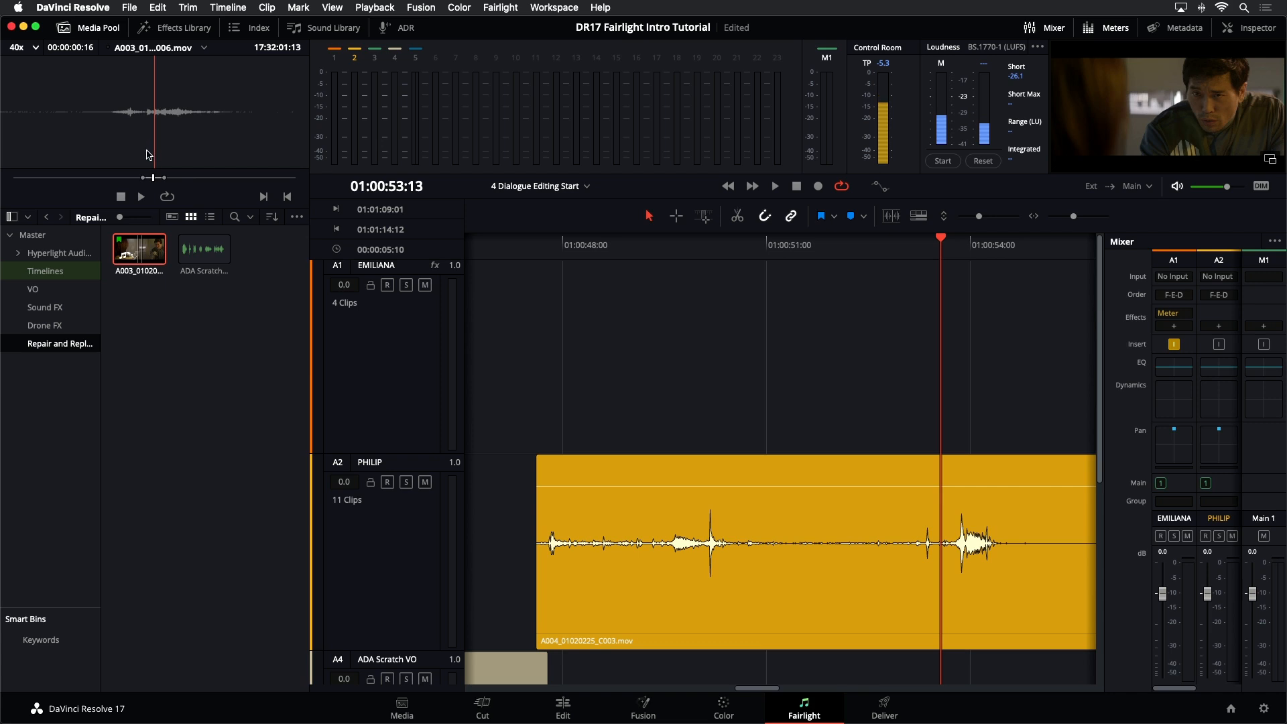
# Step: Place the marked source audio on track A1 at 01:00:53:13 and, with the Media Pool hidden, lower the new clip's volume
pyautogui.moveTo(143, 128); pyautogui.dragTo(932, 406)
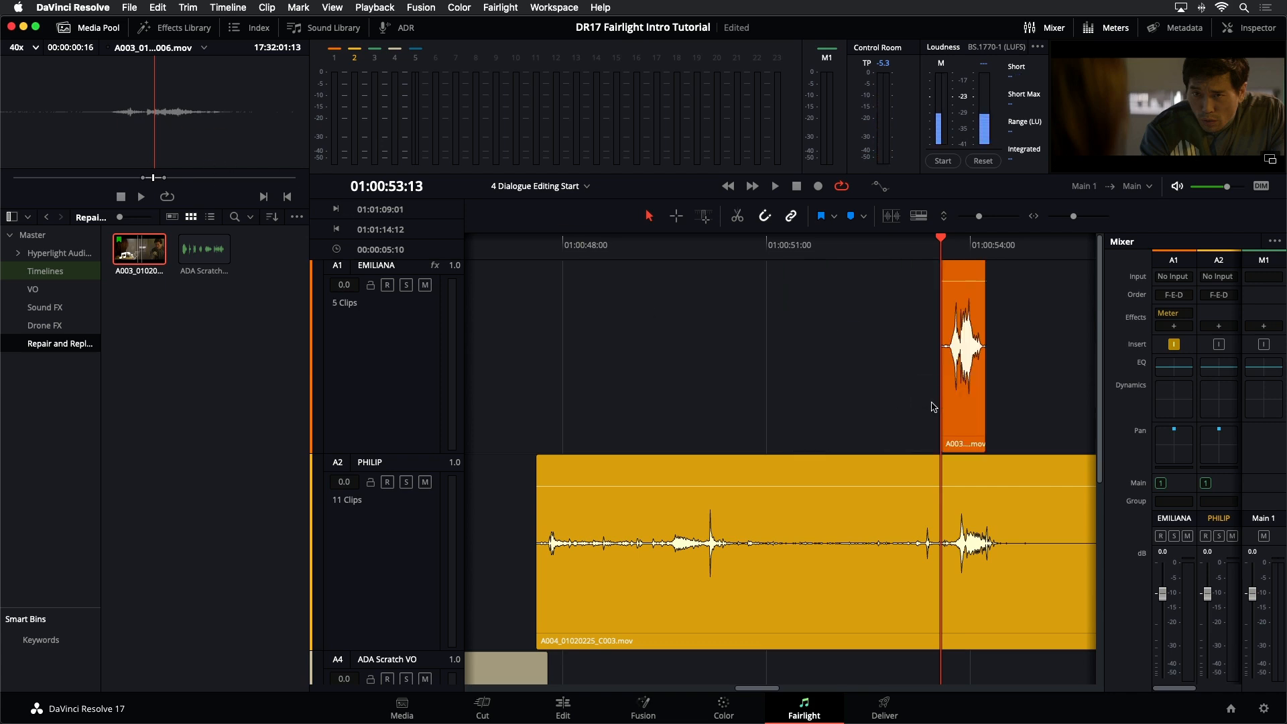
pyautogui.click(64, 27)
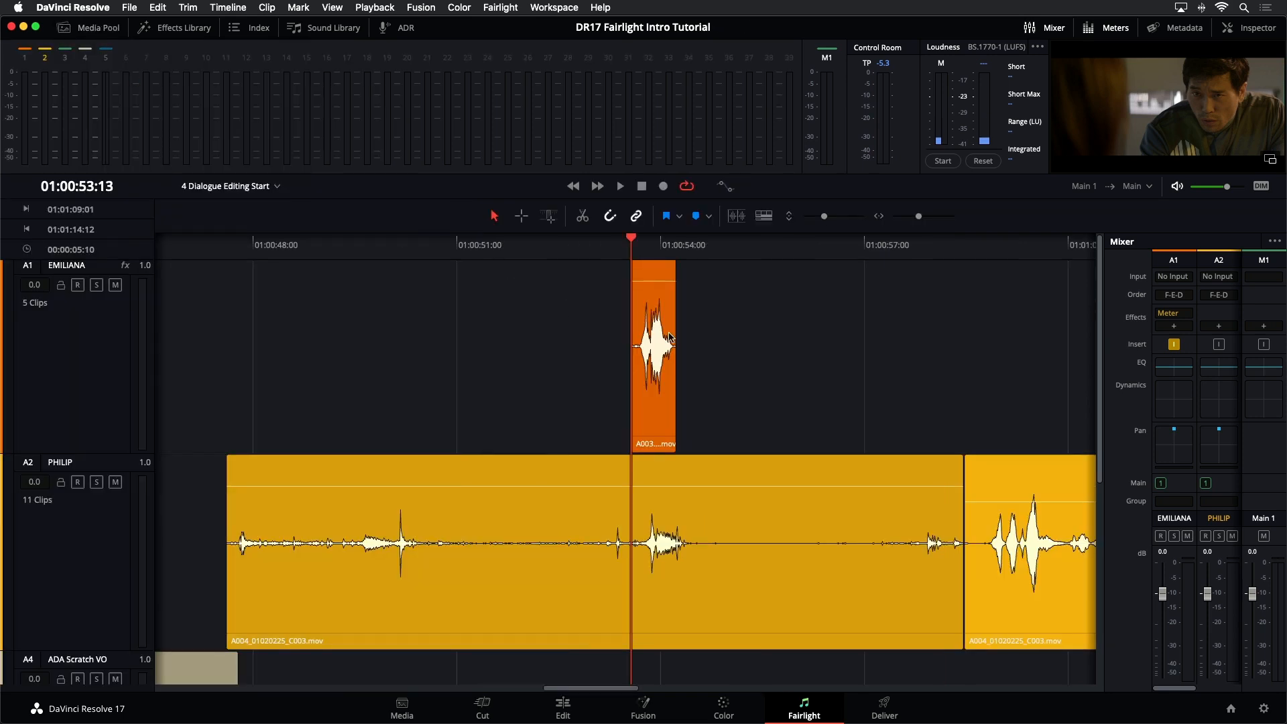
pyautogui.moveTo(650, 281); pyautogui.dragTo(649, 292)
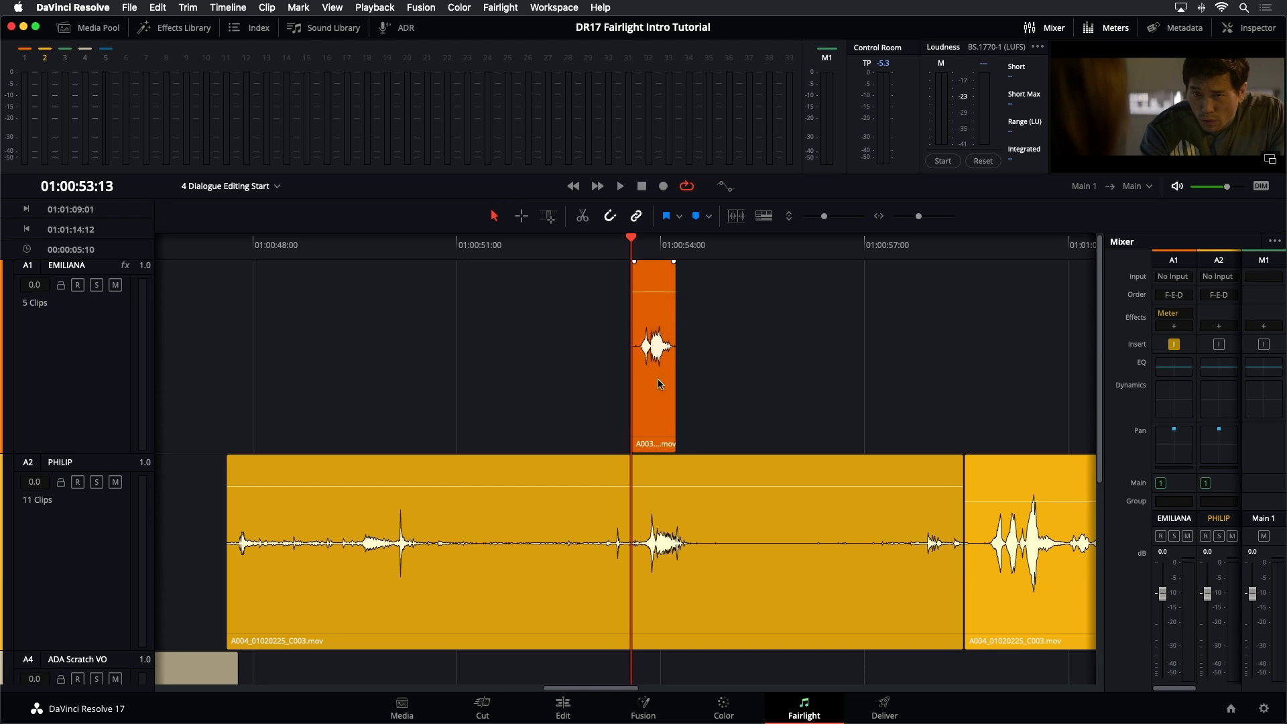
# Step: Move the A003_01020143_C006.mov clip on A1 about 3 frames later
pyautogui.press('super+equal')
pyautogui.press('super+equal')
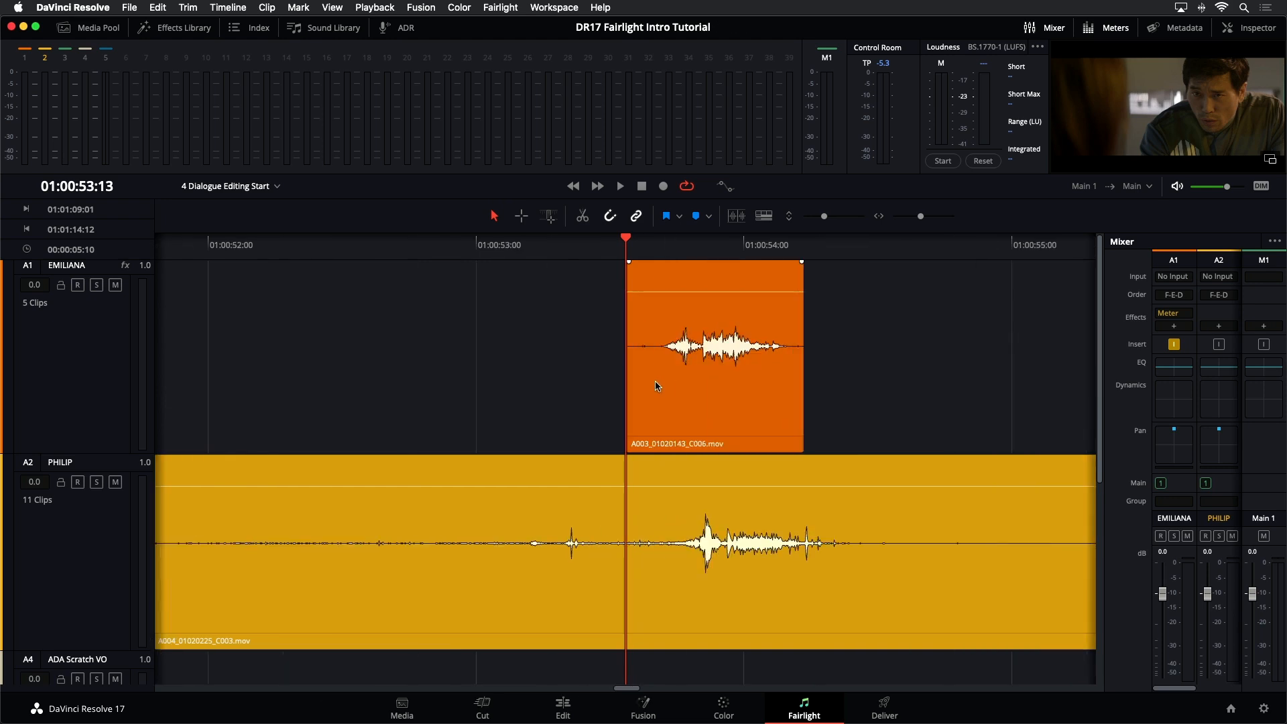
pyautogui.press('super+equal')
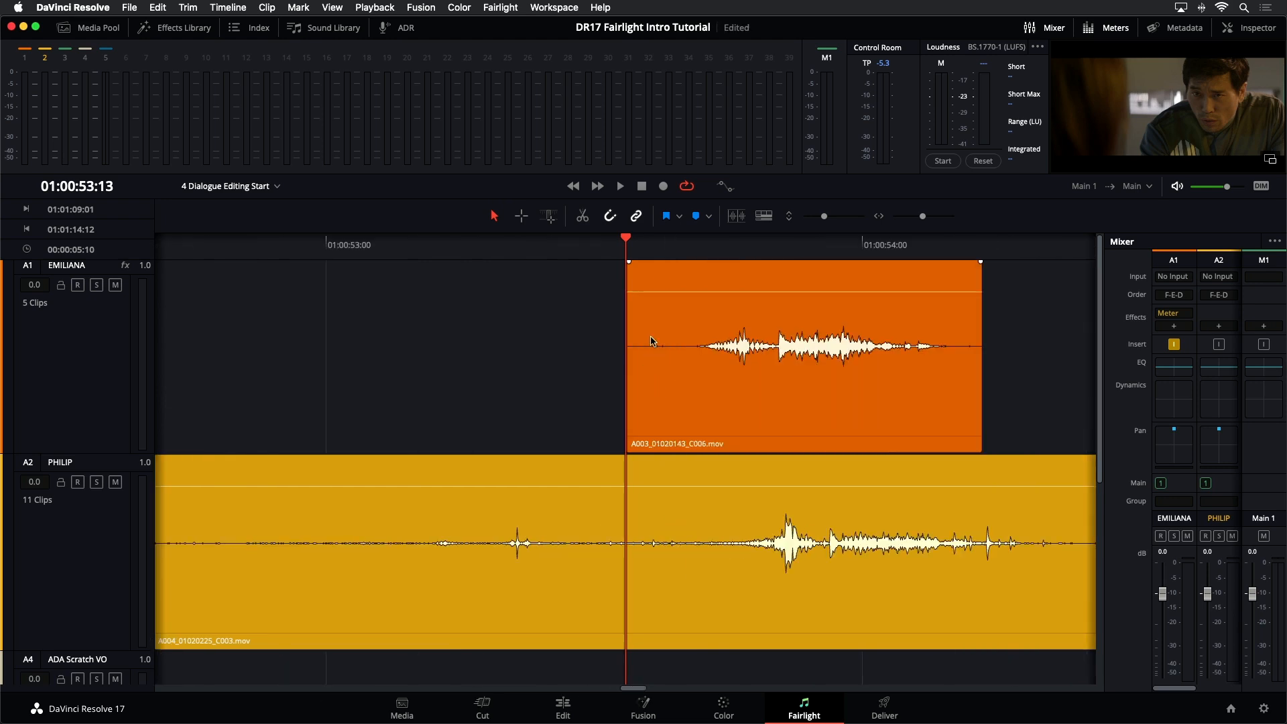
pyautogui.moveTo(854, 393); pyautogui.dragTo(923, 395)
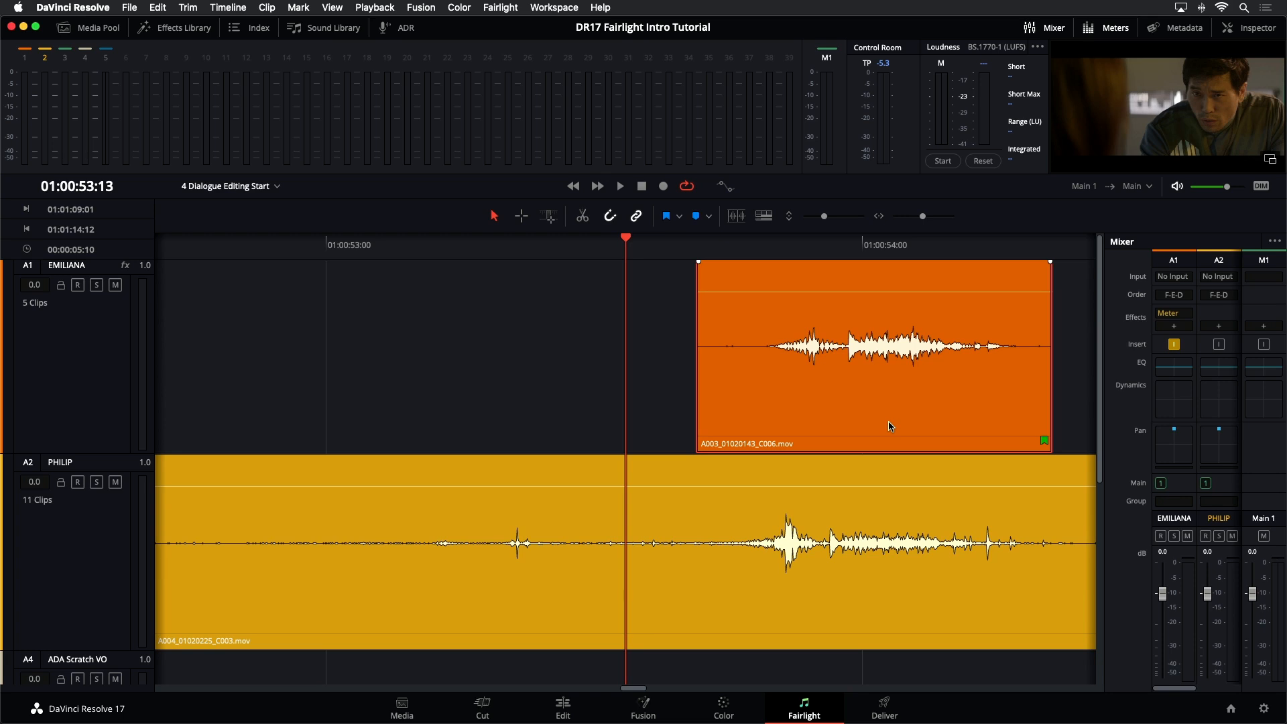
# Step: Turn off Layered Audio Editing and move the A1 replacement clip straight down onto the A2 dialogue clip
pyautogui.click(226, 8)
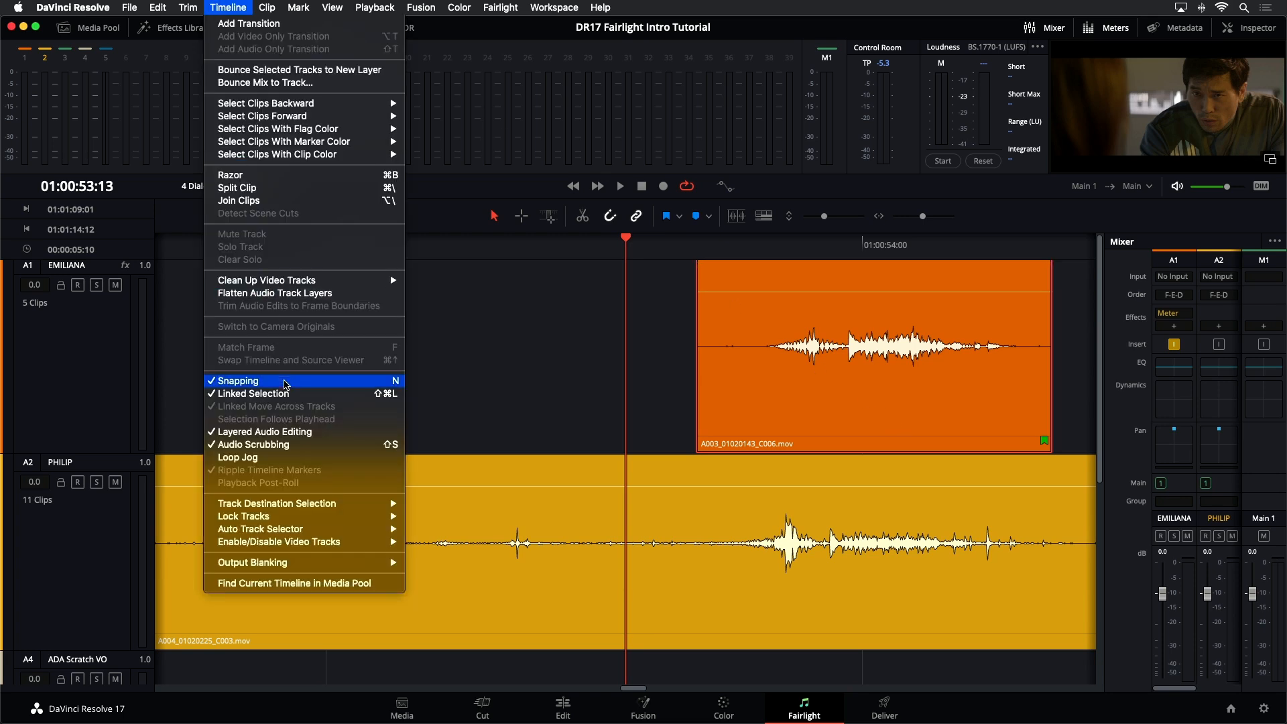
pyautogui.click(343, 430)
pyautogui.moveTo(897, 415); pyautogui.dragTo(899, 480)
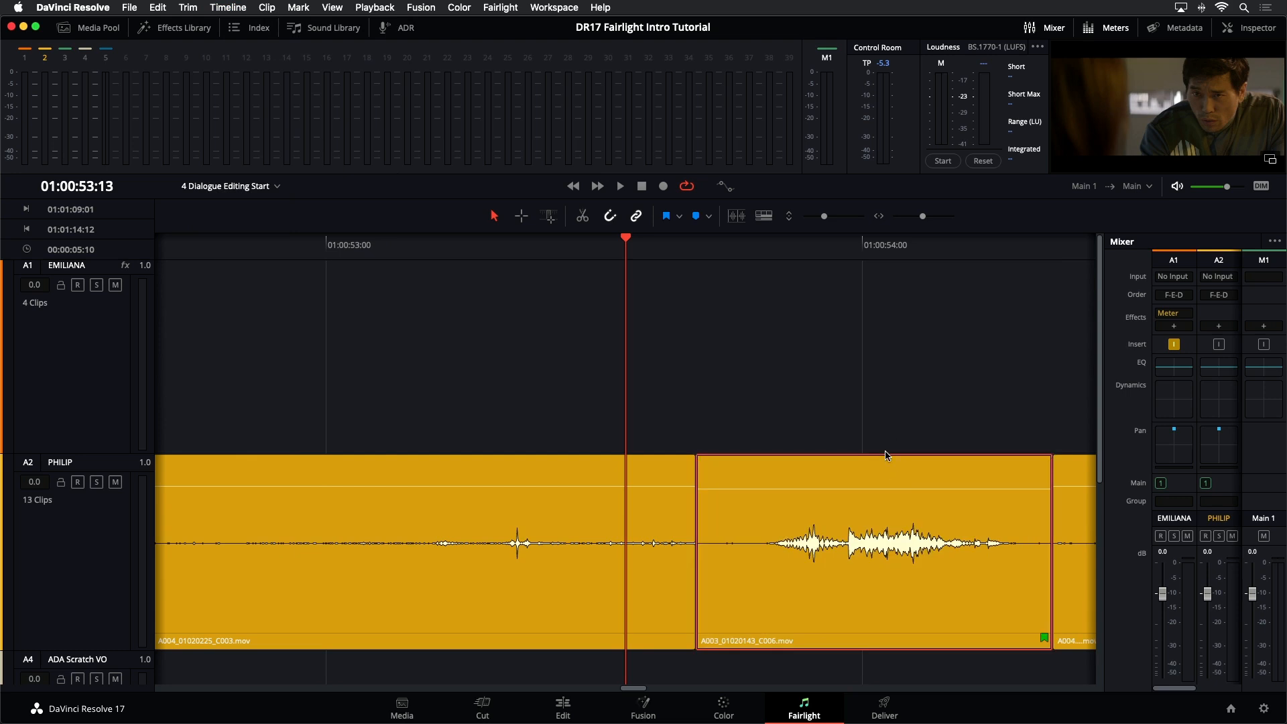
# Step: Try to colour the A003_01020143_C006.mov clip on A2 Navy and move it back up to A1
pyautogui.rightClick(865, 510)
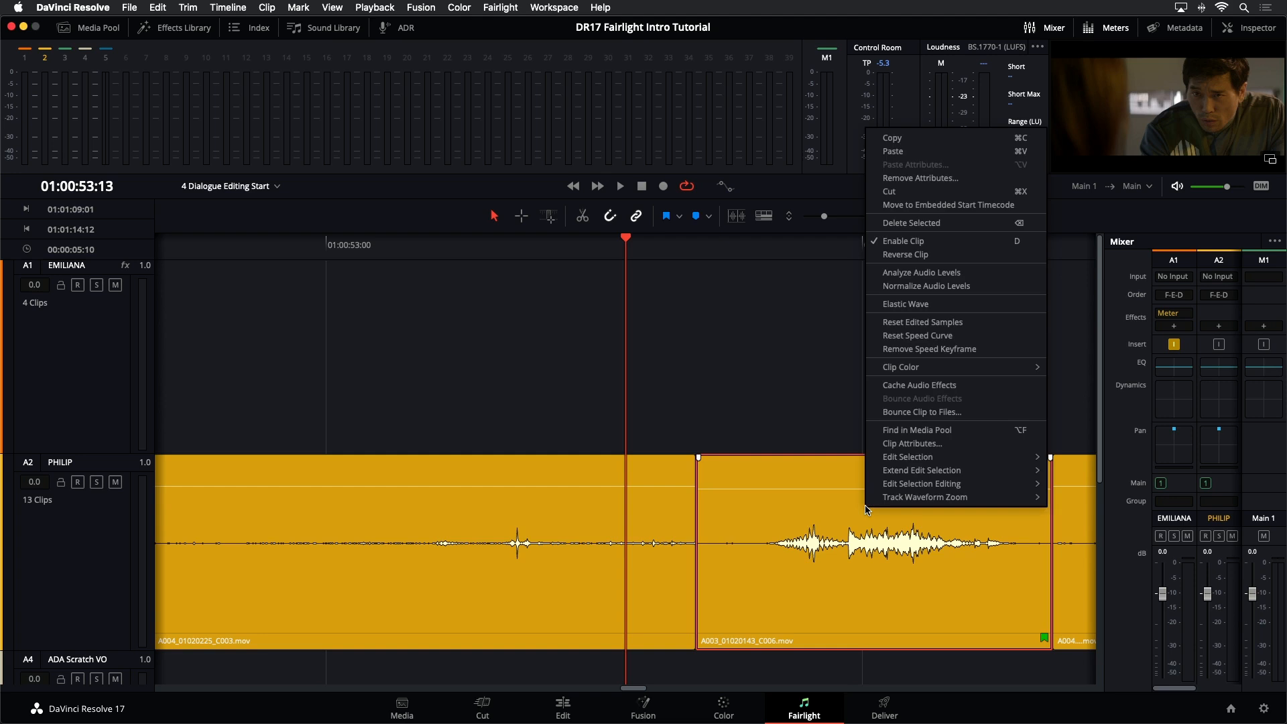
pyautogui.moveTo(899, 369)
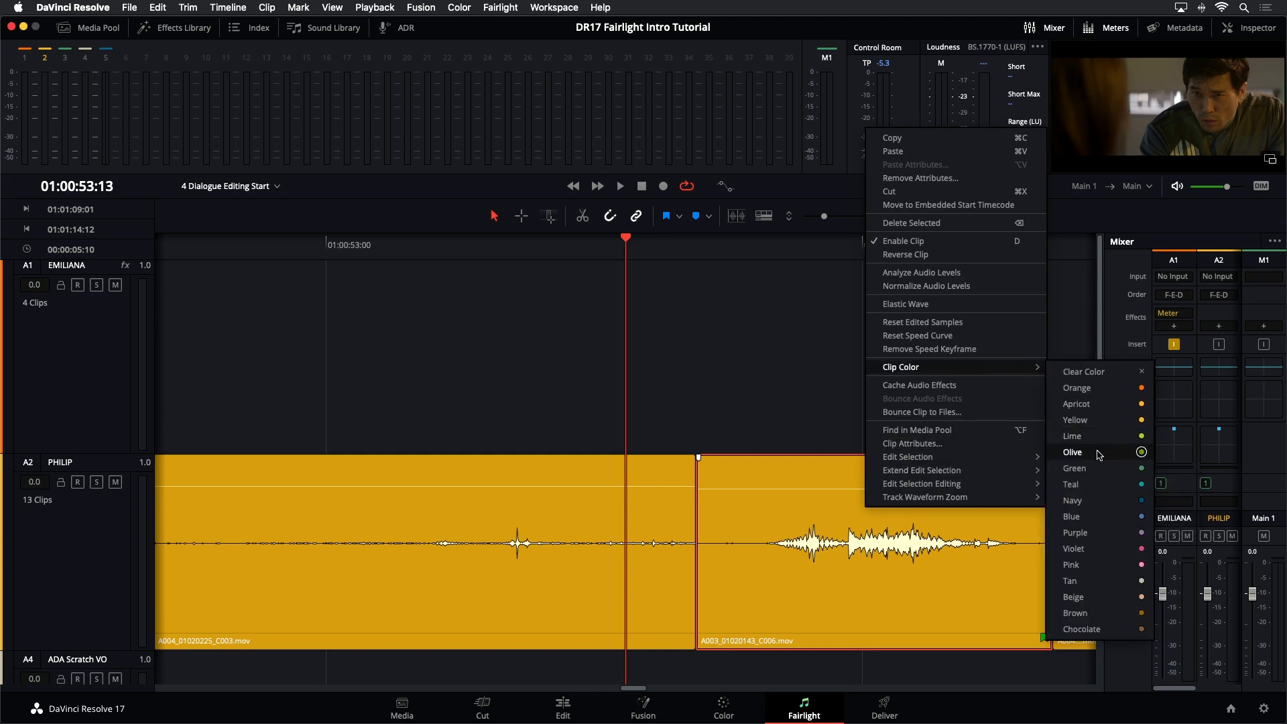
pyautogui.click(1092, 505)
pyautogui.moveTo(806, 554); pyautogui.dragTo(805, 432)
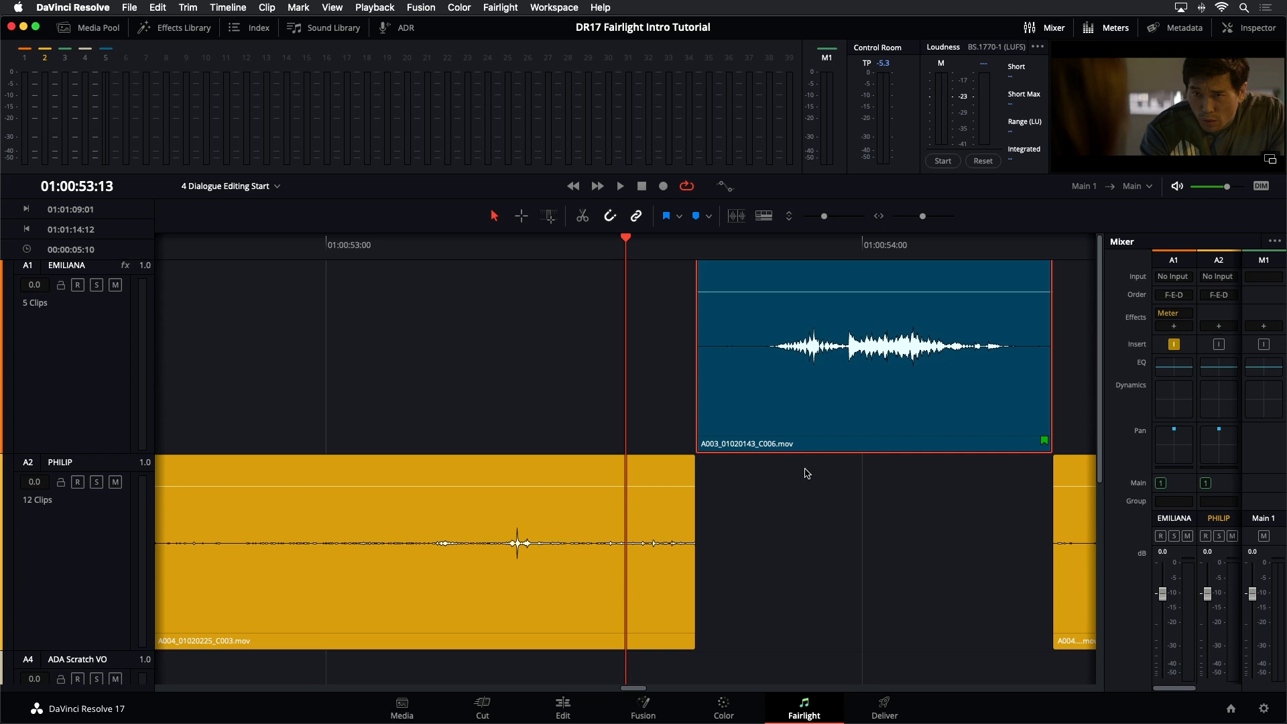
# Step: Undo the Navy clip colour and both track moves of the A003_01020143_C006.mov replacement clip
pyautogui.press('super+z')
pyautogui.press('super+z')
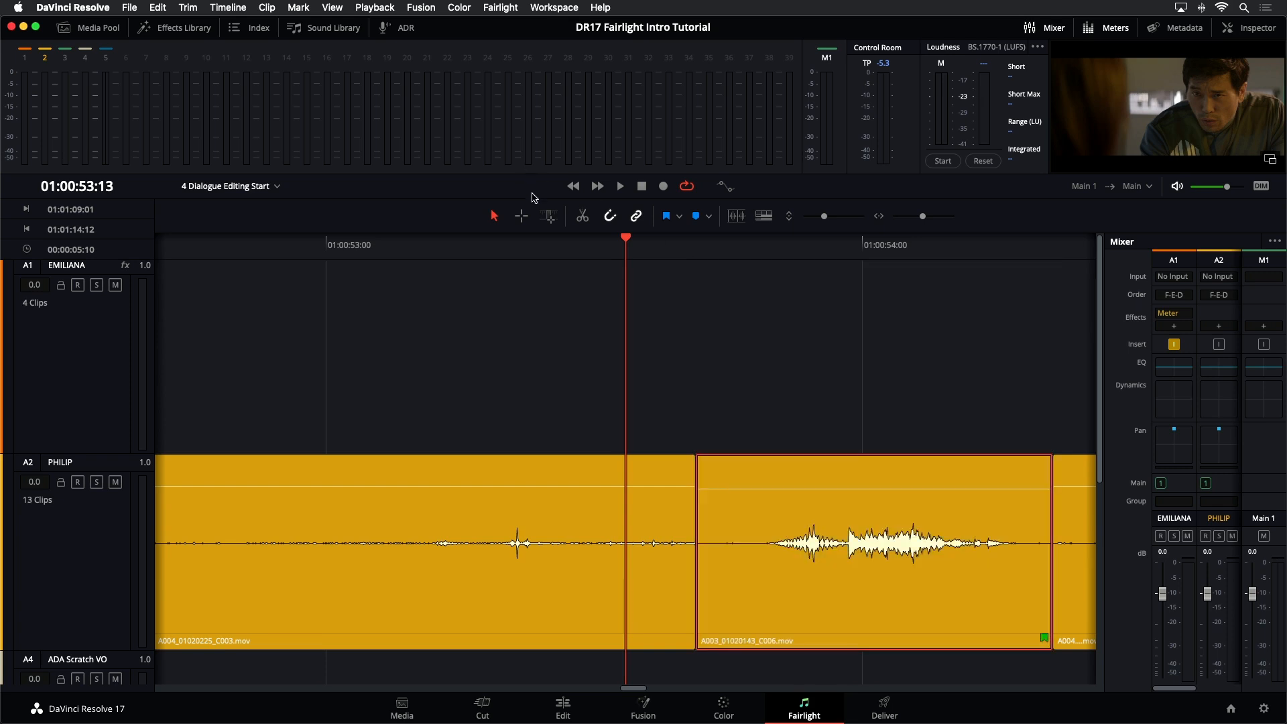
pyautogui.press('super+shift+z')
# Step: Colour the A003_01020143_C006.mov clip on A1 Navy and turn on Layered Audio Editing
pyautogui.rightClick(835, 434)
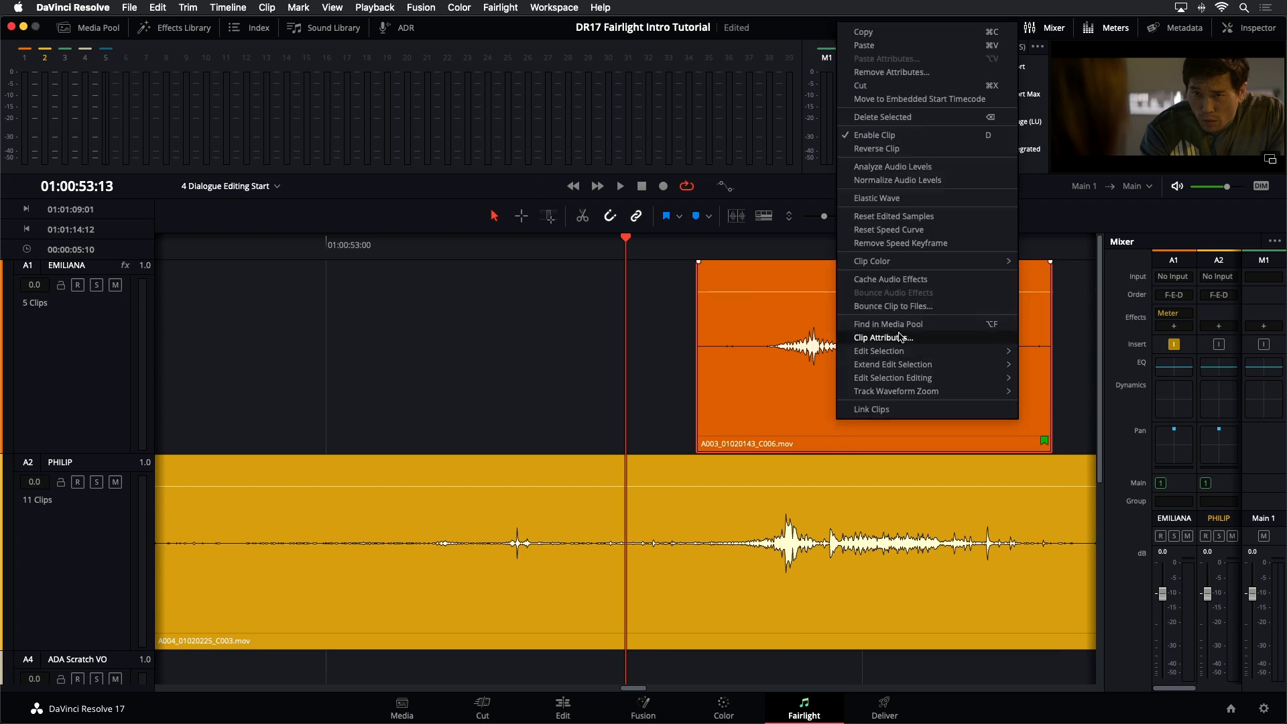
pyautogui.moveTo(938, 261)
pyautogui.click(1086, 396)
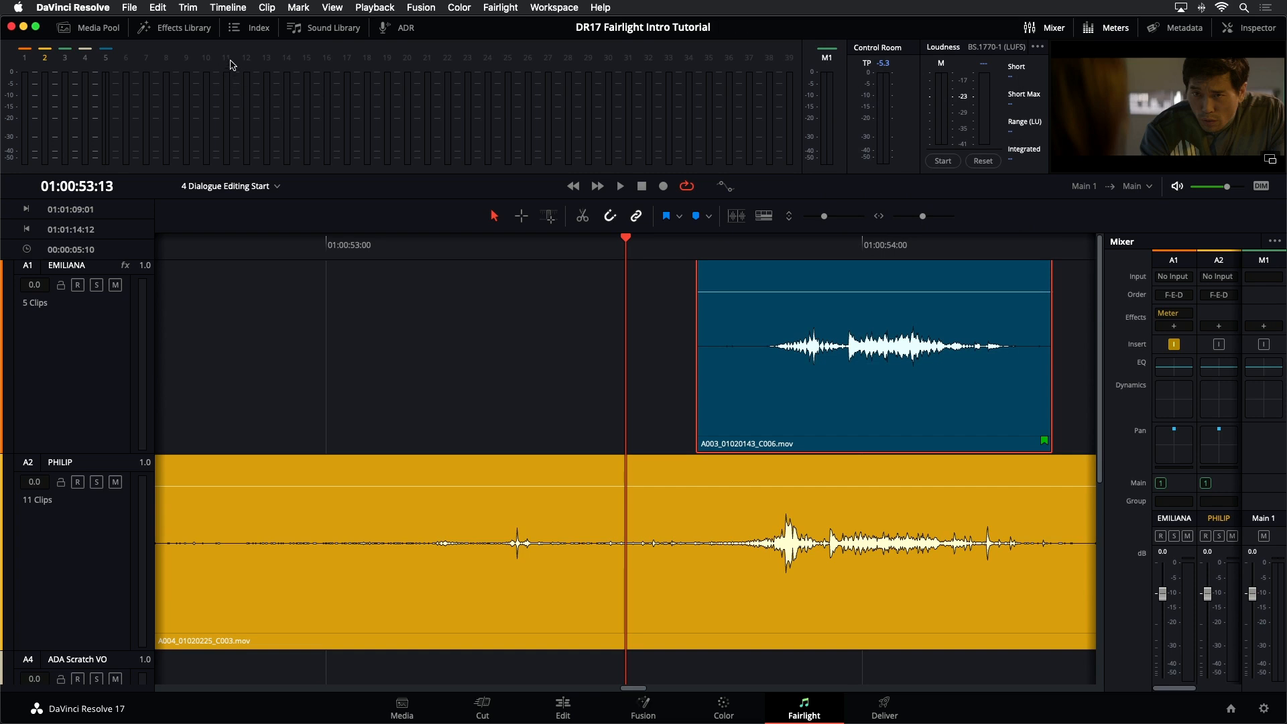
pyautogui.click(228, 8)
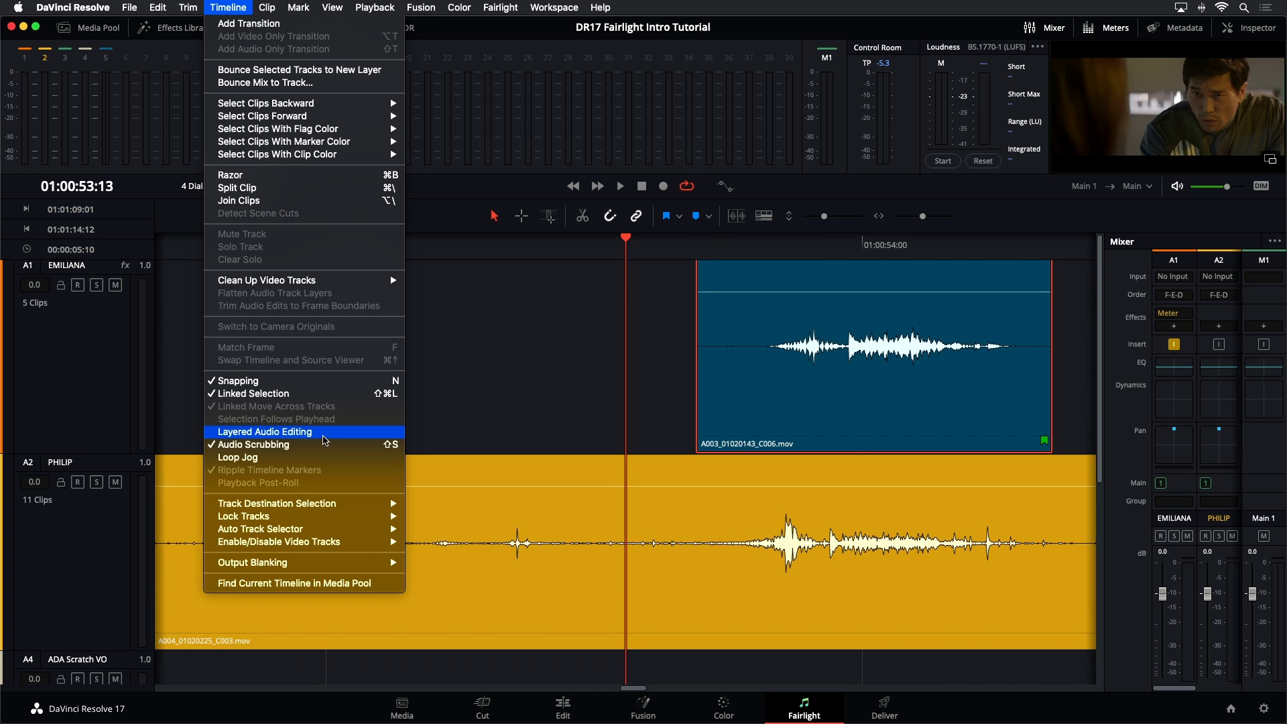
pyautogui.click(324, 432)
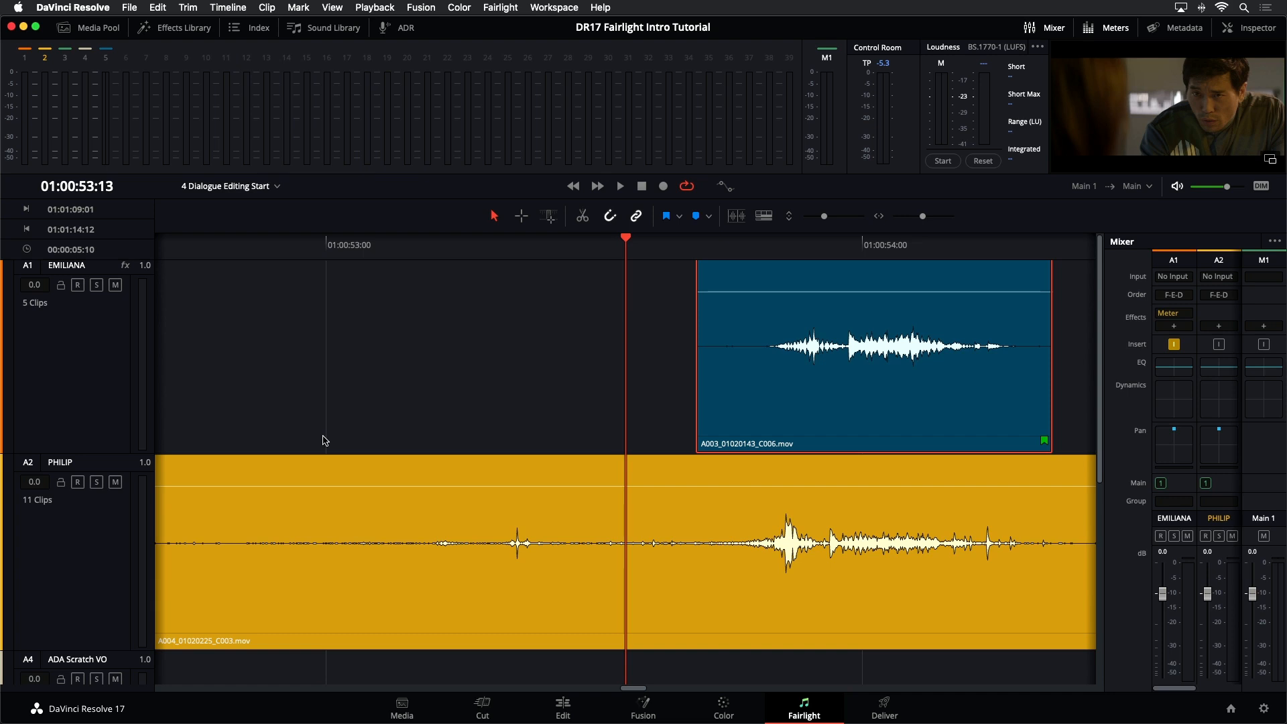
# Step: Turn off snapping and move the navy clip on A1 about 1 frame earlier to align with the A2 waveform
pyautogui.moveTo(897, 373); pyautogui.dragTo(880, 371)
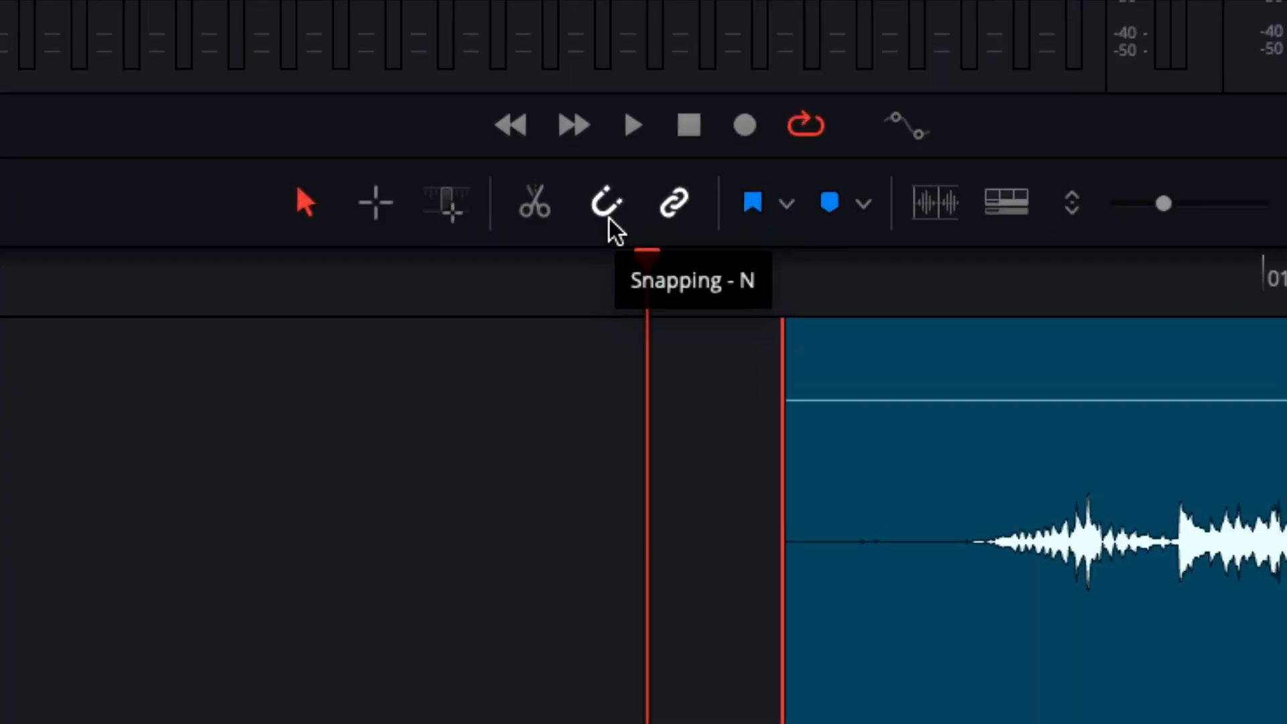
pyautogui.click(610, 220)
pyautogui.click(609, 217)
pyautogui.click(609, 217)
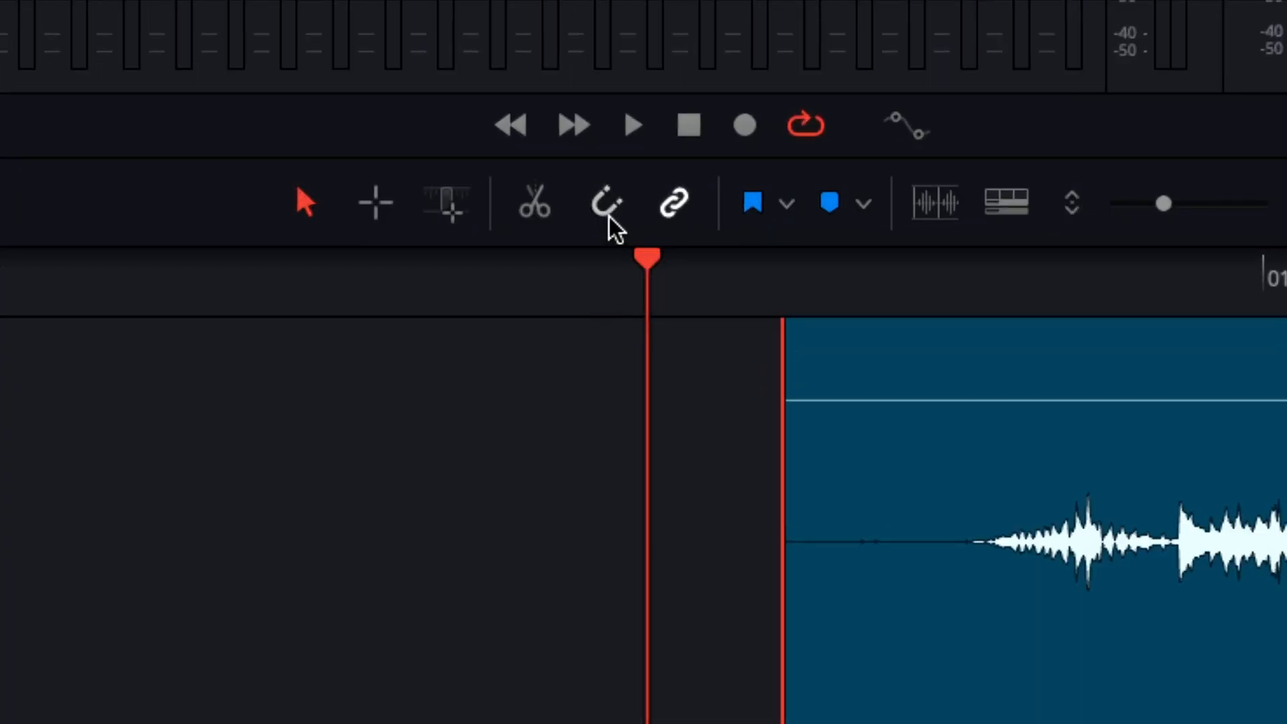
pyautogui.click(609, 217)
pyautogui.click(609, 217)
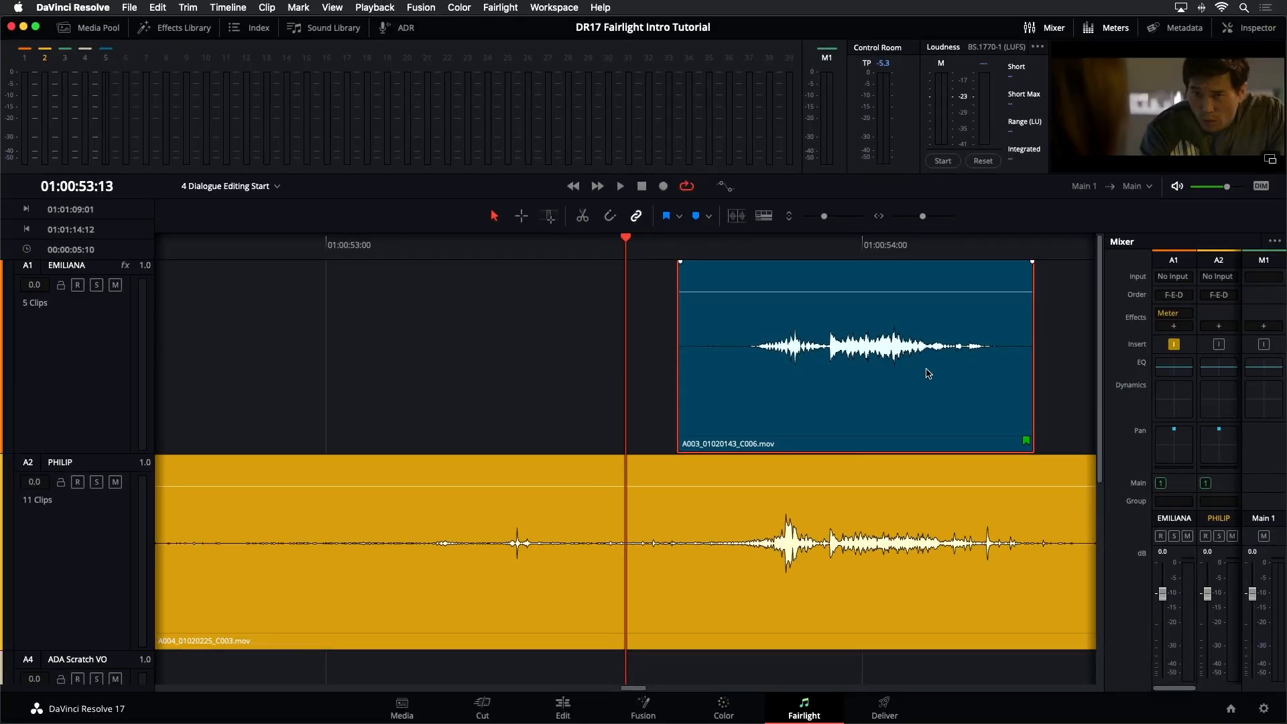
# Step: Move the navy clip straight down onto A2, extending its start to 01:00:53:13 and its end by about 2 frames
pyautogui.moveTo(901, 372); pyautogui.dragTo(904, 507)
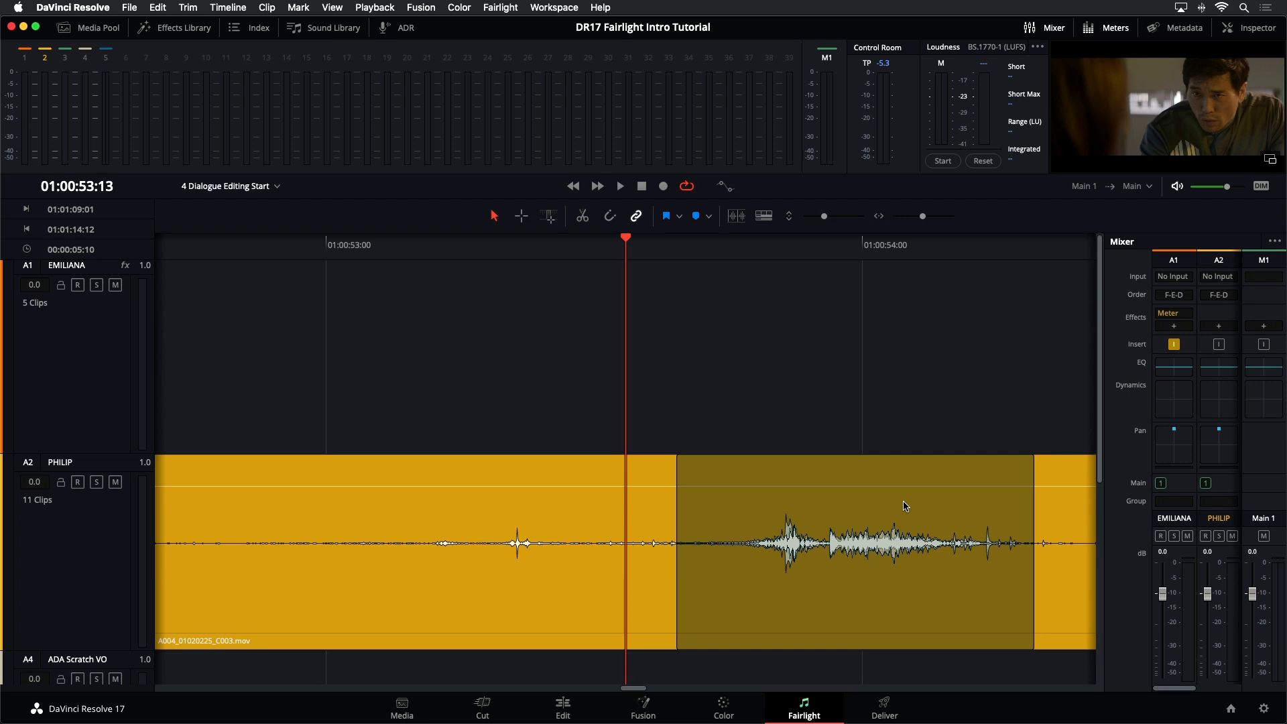
pyautogui.moveTo(904, 507); pyautogui.dragTo(904, 506)
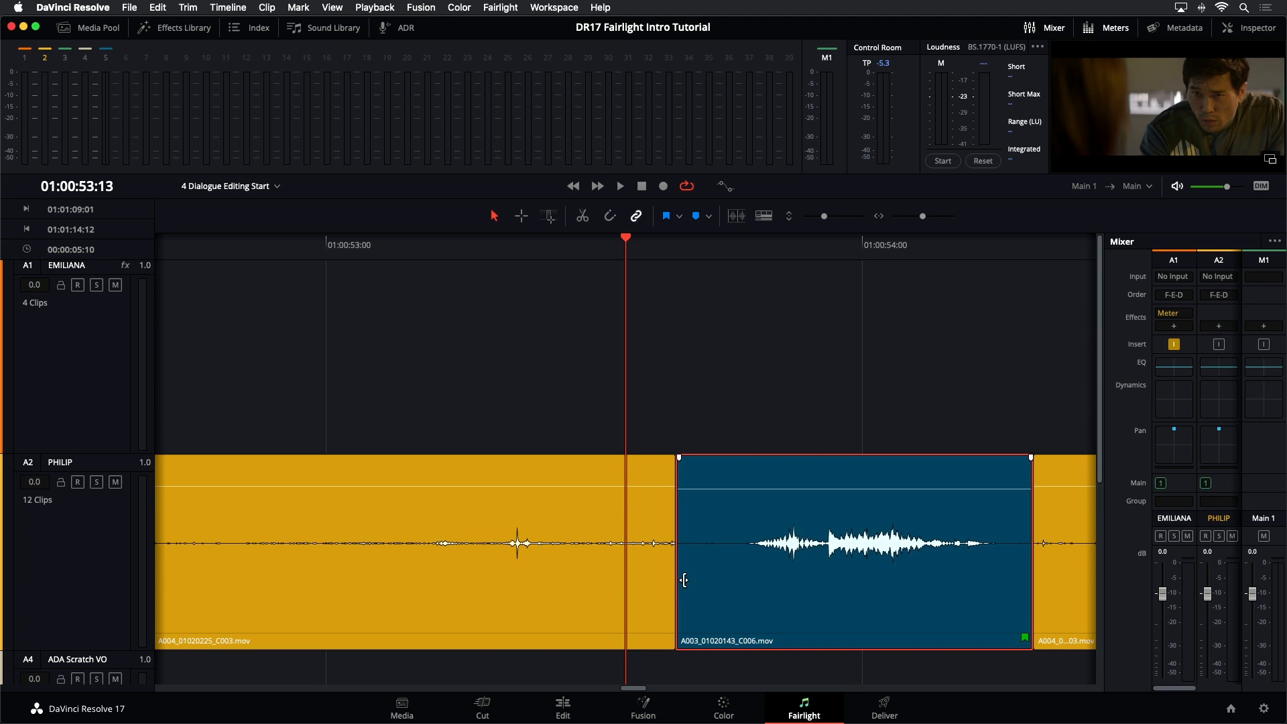
pyautogui.moveTo(676, 581); pyautogui.dragTo(629, 585)
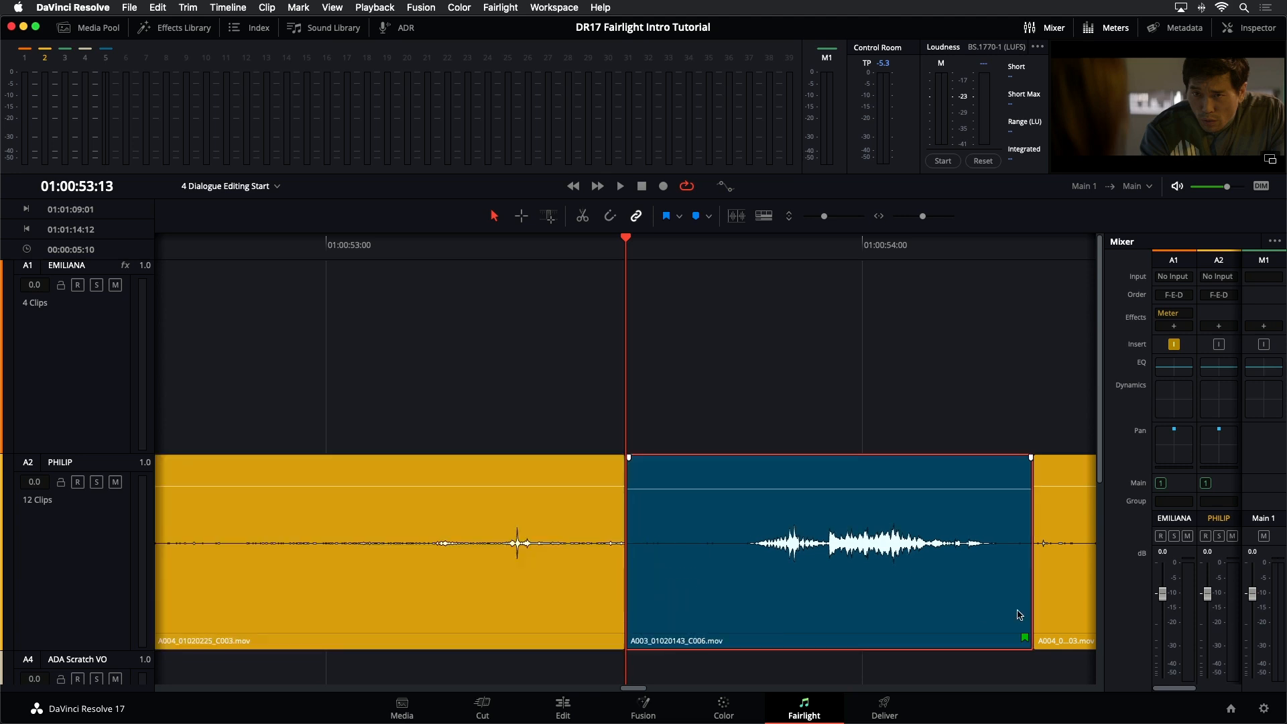
pyautogui.moveTo(1026, 611); pyautogui.dragTo(1082, 601)
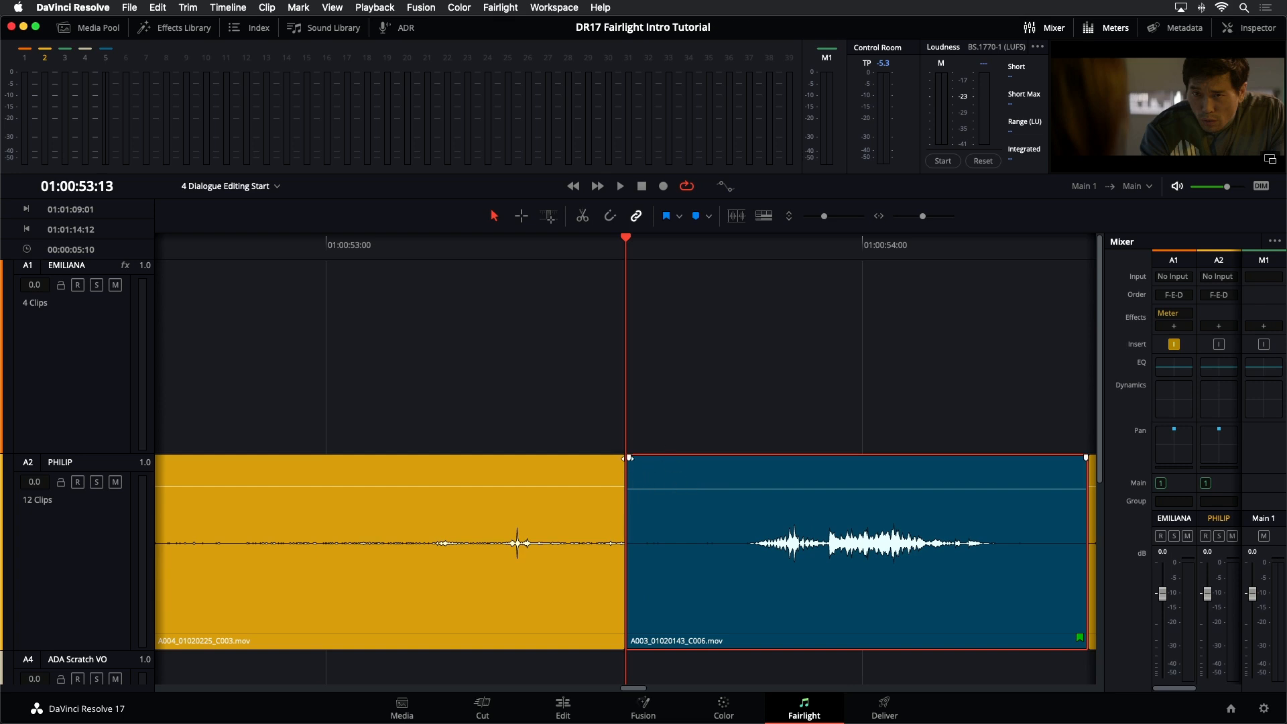
# Step: Add a fade-in and a fade-out of about 3 frames each to the navy A2 clip and play the edit
pyautogui.moveTo(629, 457); pyautogui.dragTo(700, 457)
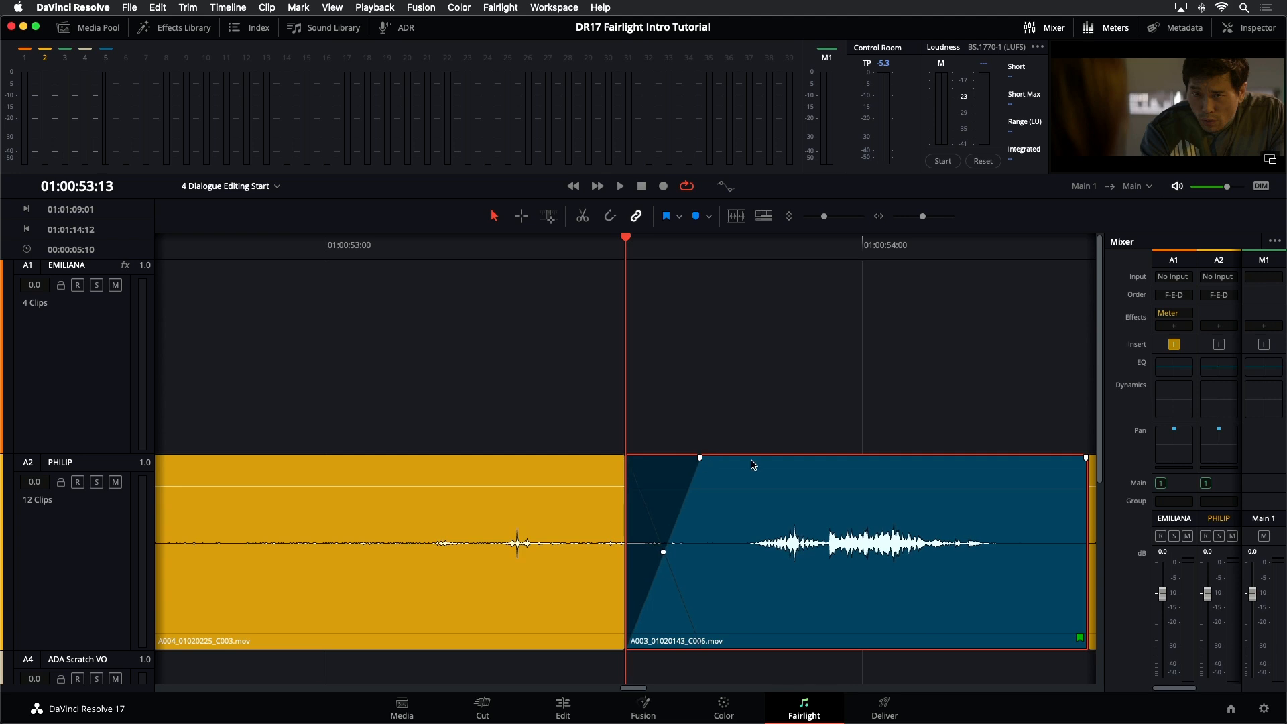
pyautogui.moveTo(1079, 457); pyautogui.dragTo(1009, 459)
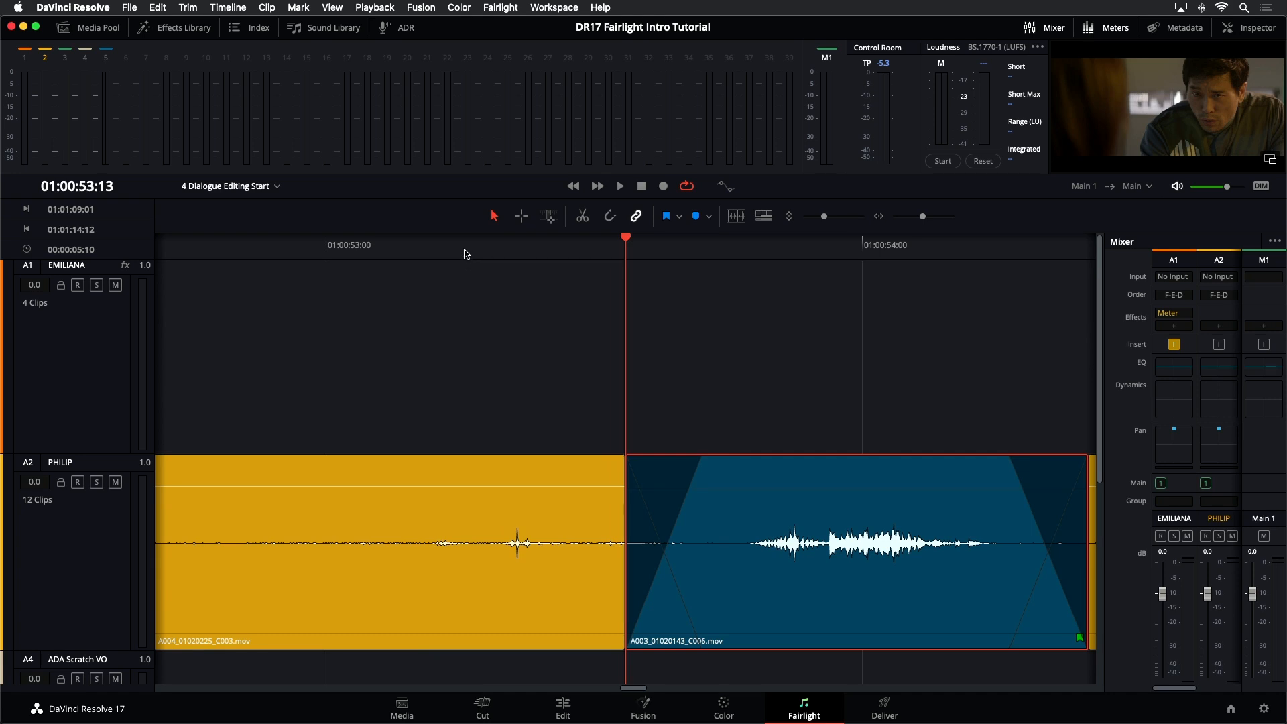
pyautogui.click(419, 246)
pyautogui.press('space')
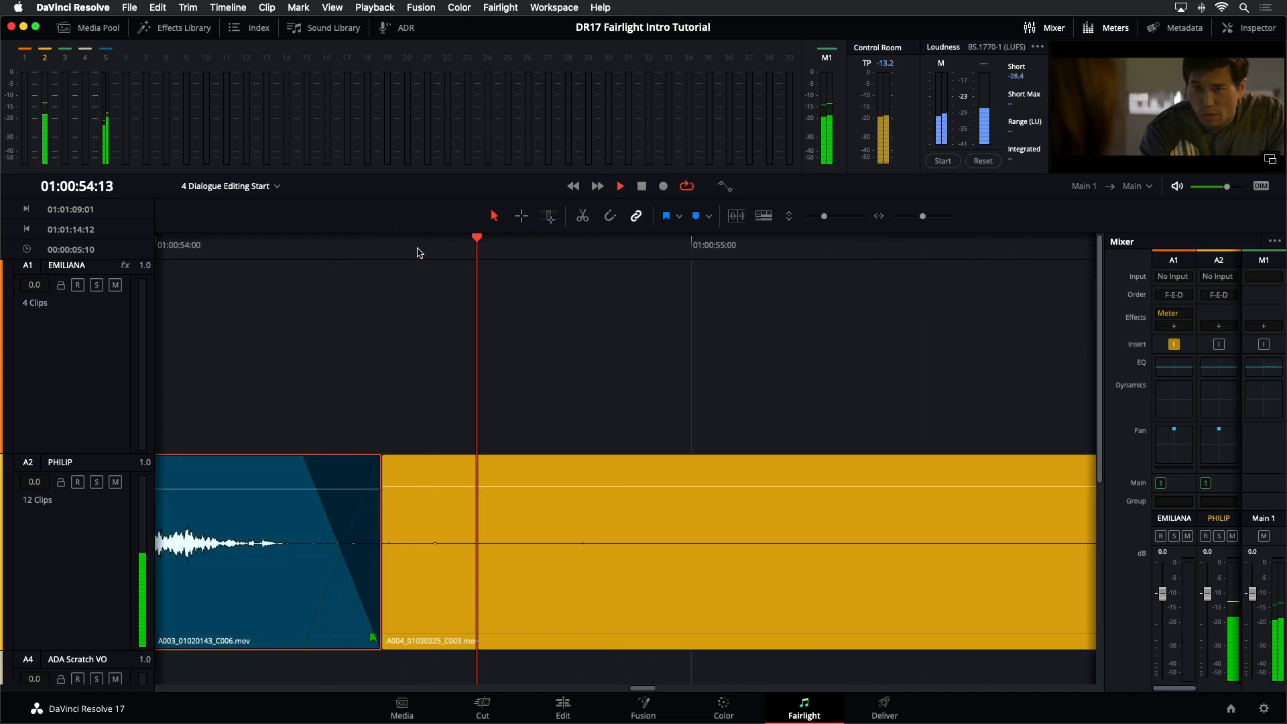
pyautogui.press('space')
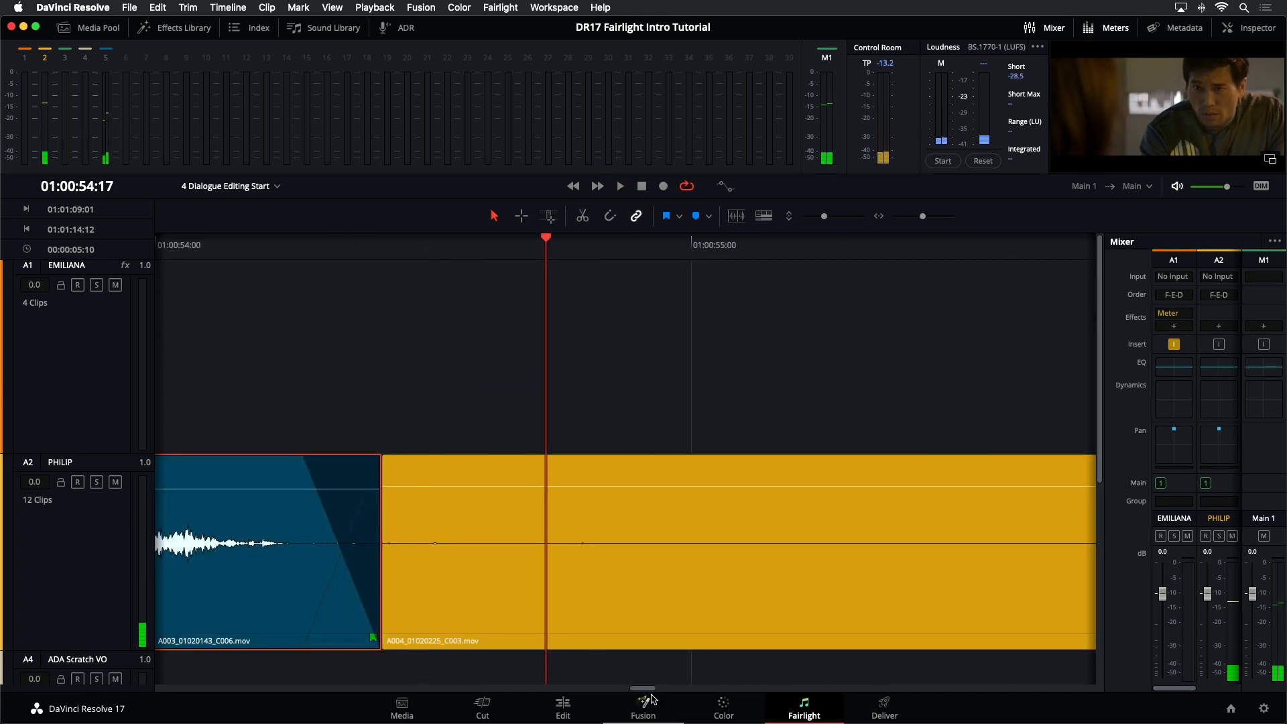
# Step: Show the audio track layers to examine how the navy clip sits over the A2 dialogue, and hide them again
pyautogui.moveTo(650, 691); pyautogui.dragTo(648, 692)
pyautogui.press('super+minus')
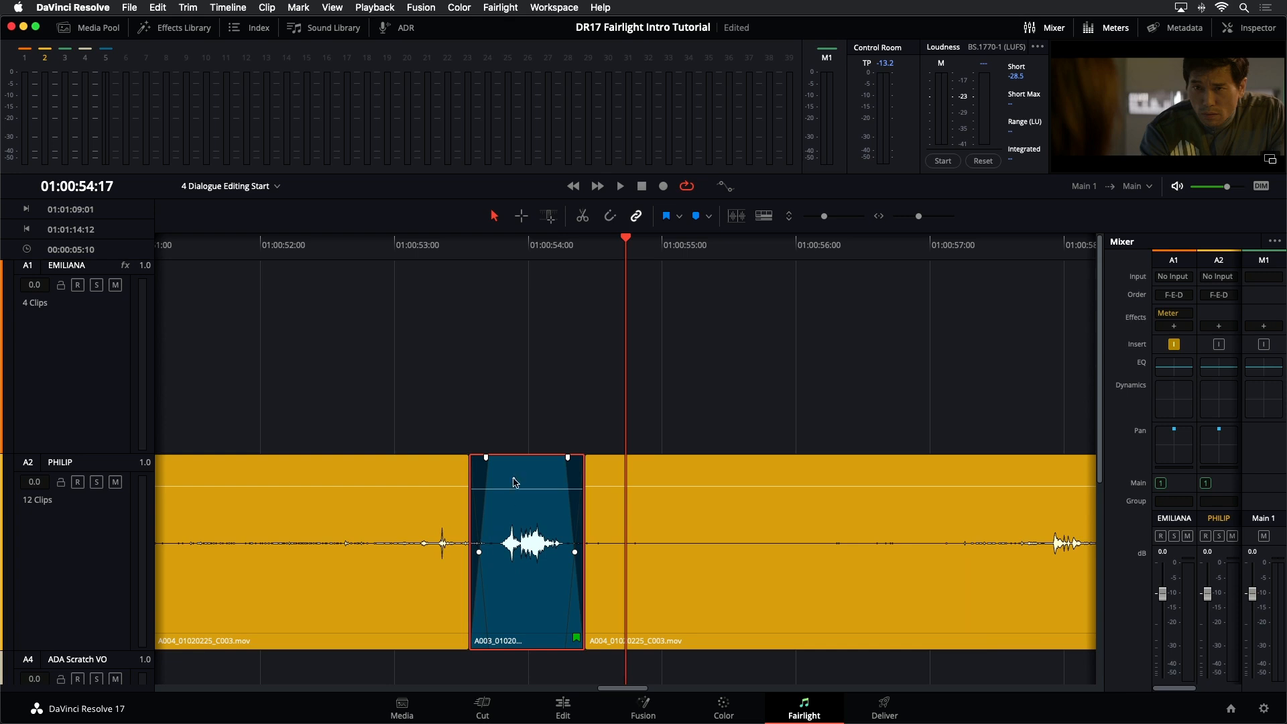
pyautogui.click(334, 7)
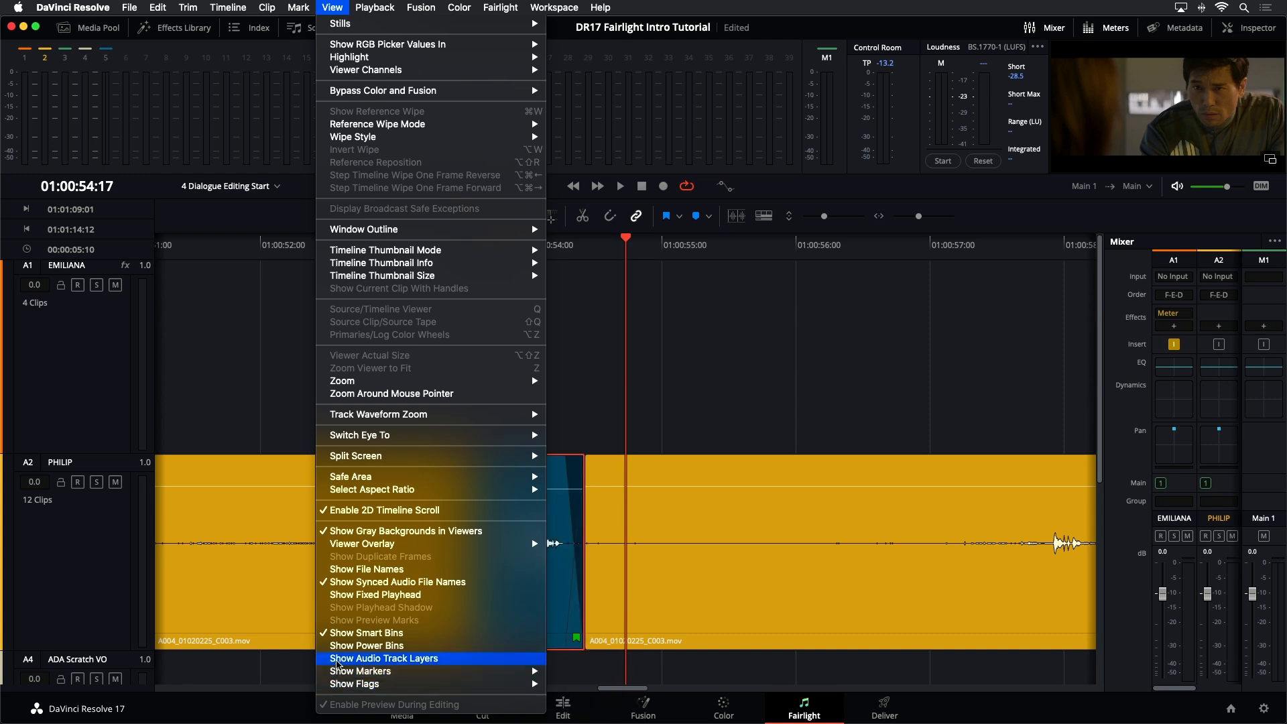
pyautogui.click(338, 660)
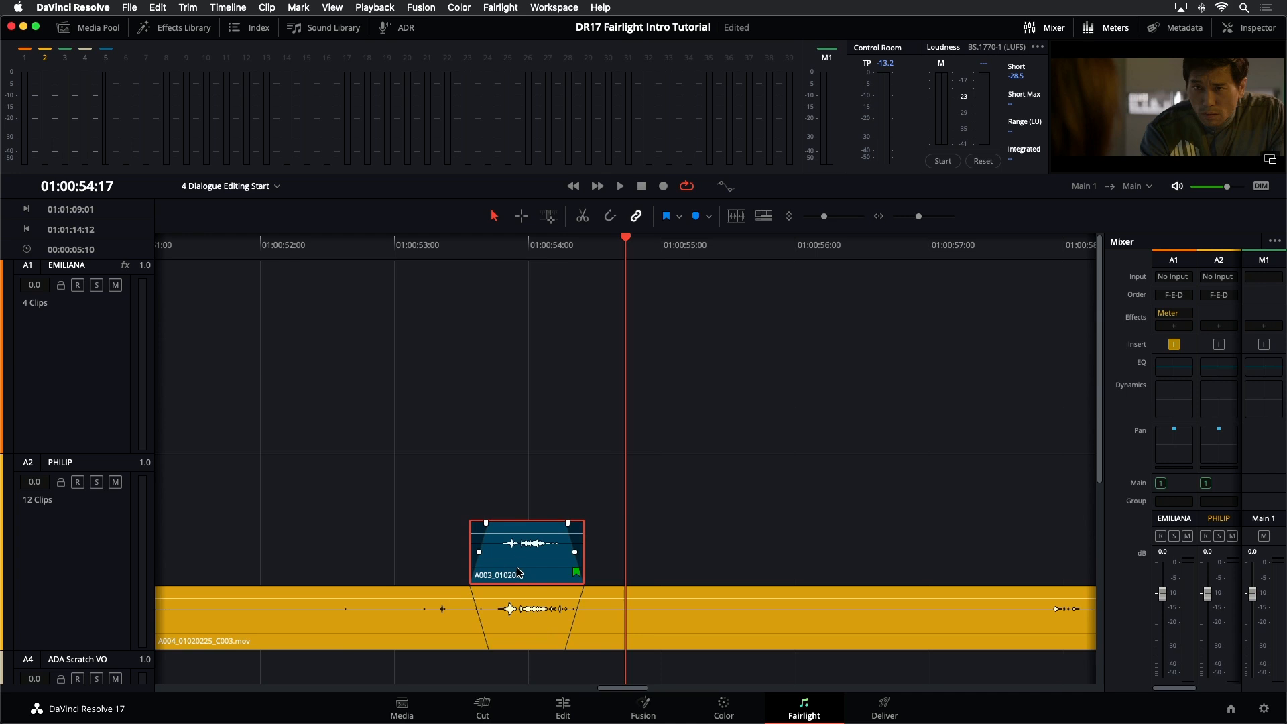
pyautogui.click(334, 7)
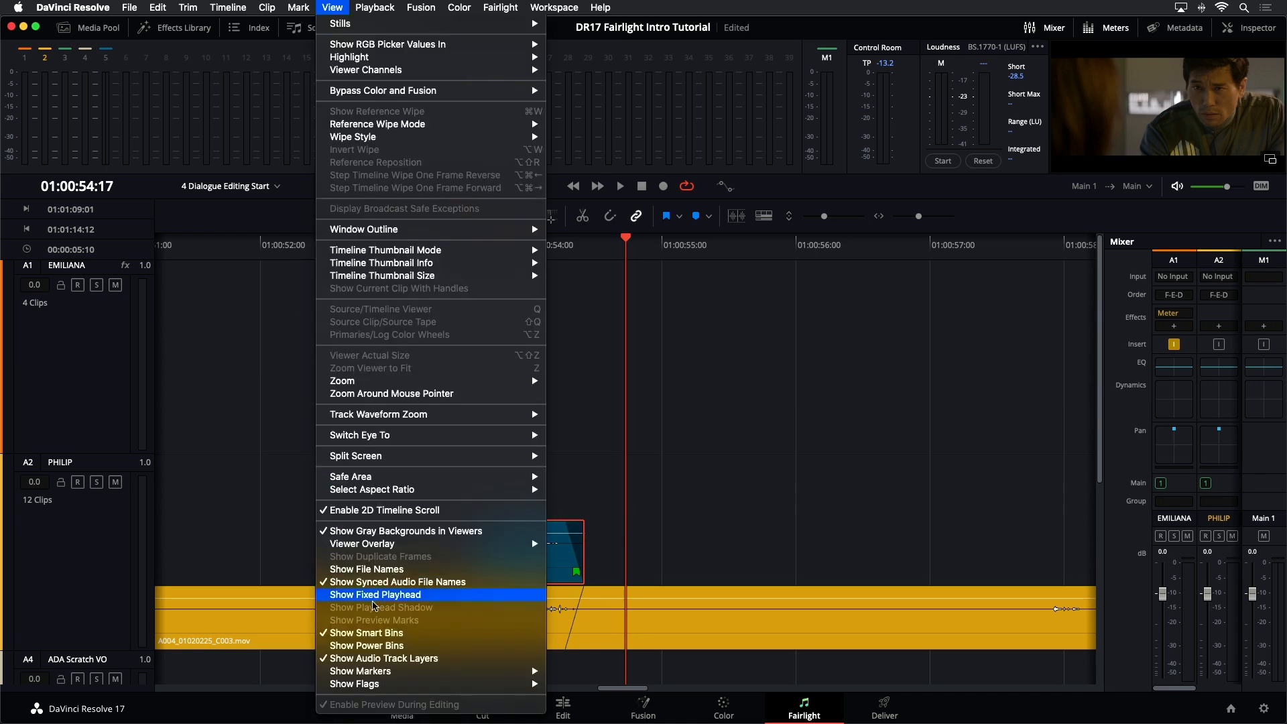
pyautogui.click(383, 658)
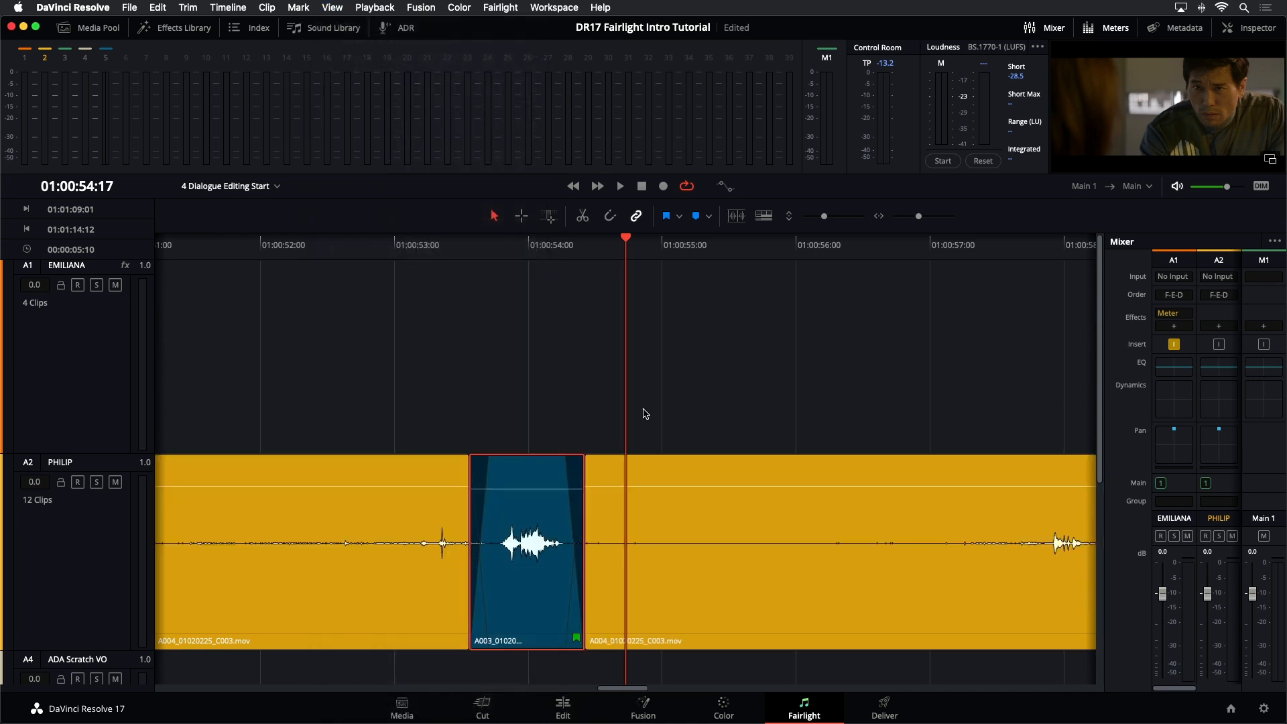
# Step: Extend the start of the navy A2 clip slightly earlier and play the repair from about 01:00:53:00
pyautogui.click(468, 492)
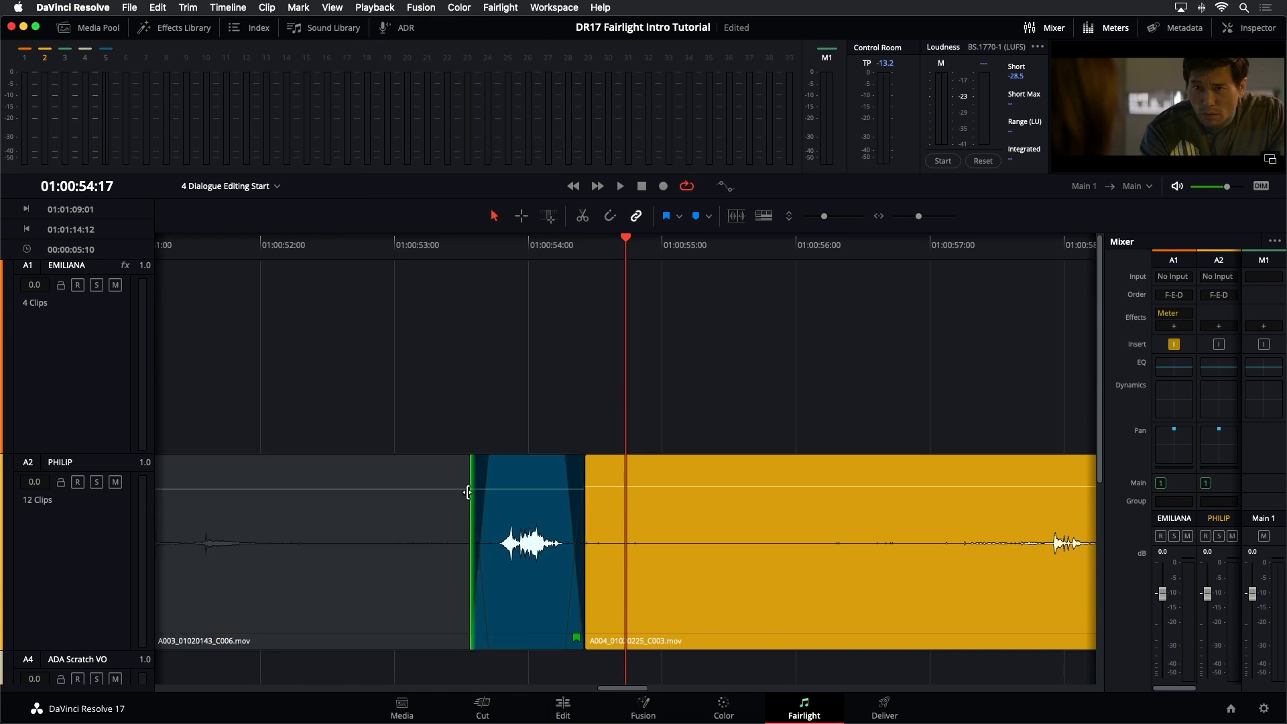
pyautogui.moveTo(467, 492); pyautogui.dragTo(464, 492)
pyautogui.click(402, 254)
pyautogui.press('space')
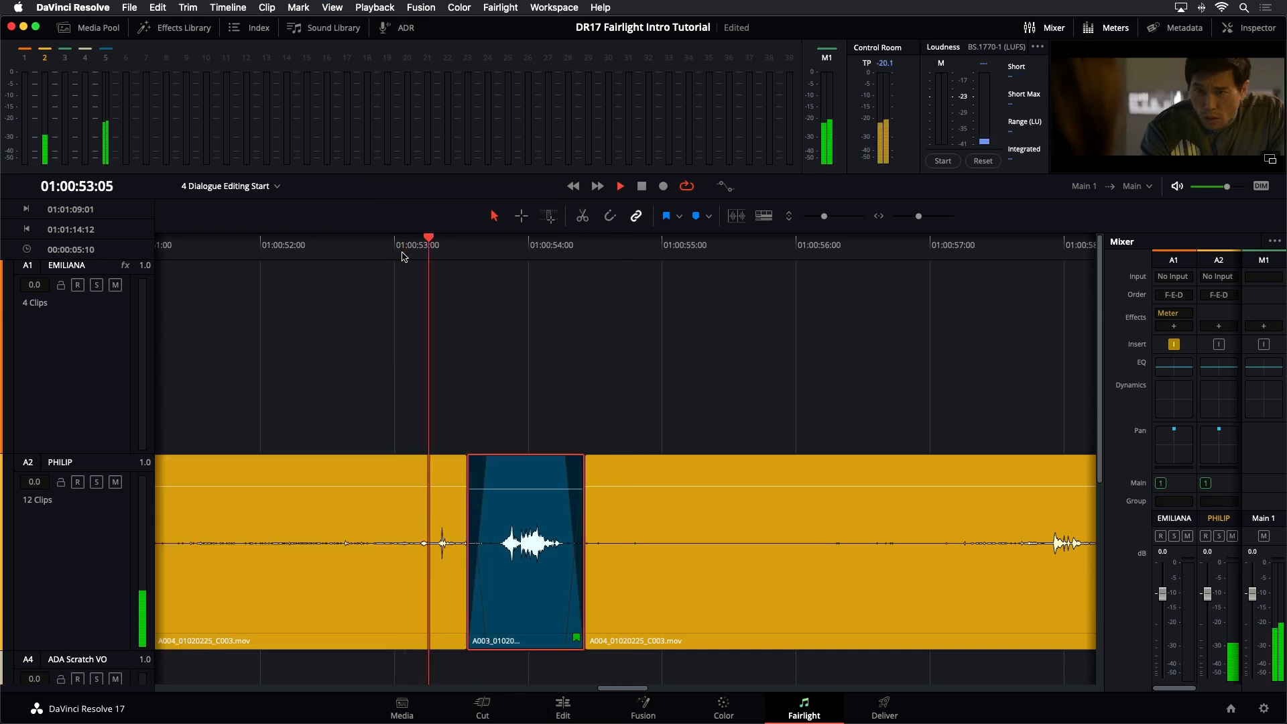
pyautogui.press('space')
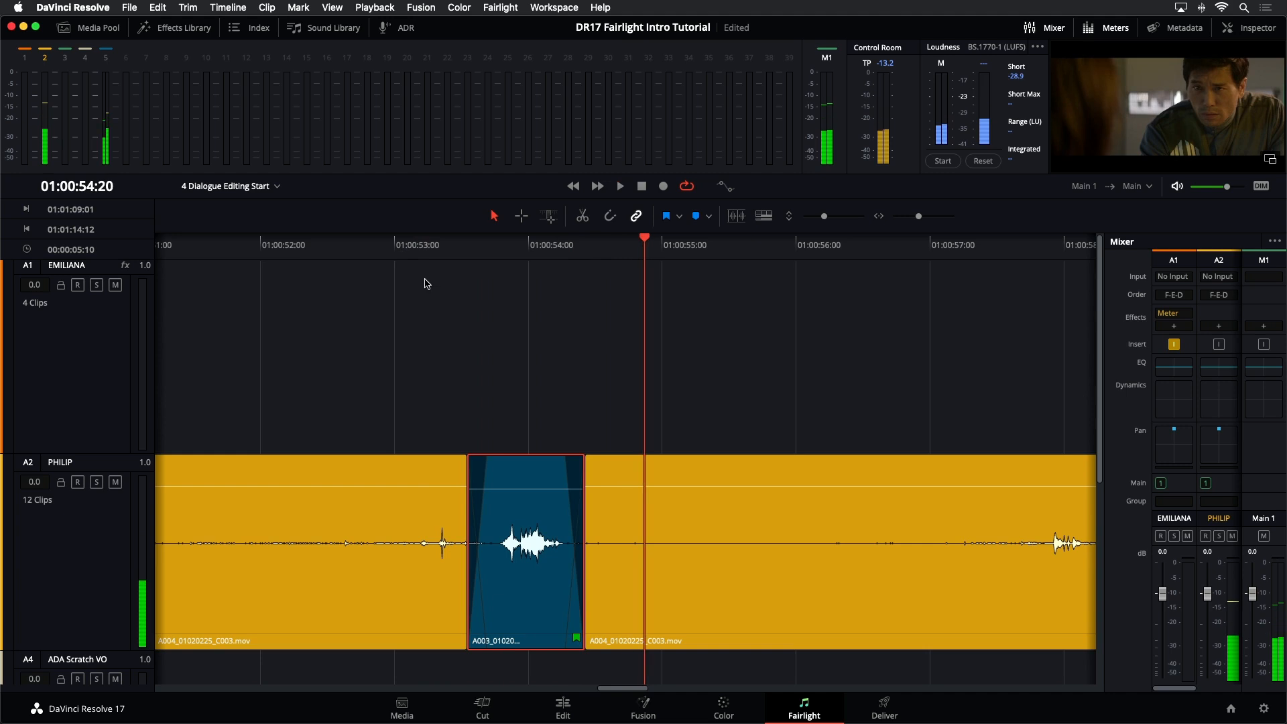
# Step: List the Timelines bin in the Media Pool in list view and open the 7 Repairs and Fairlight FX timeline
pyautogui.hotkey('shift', 'z')
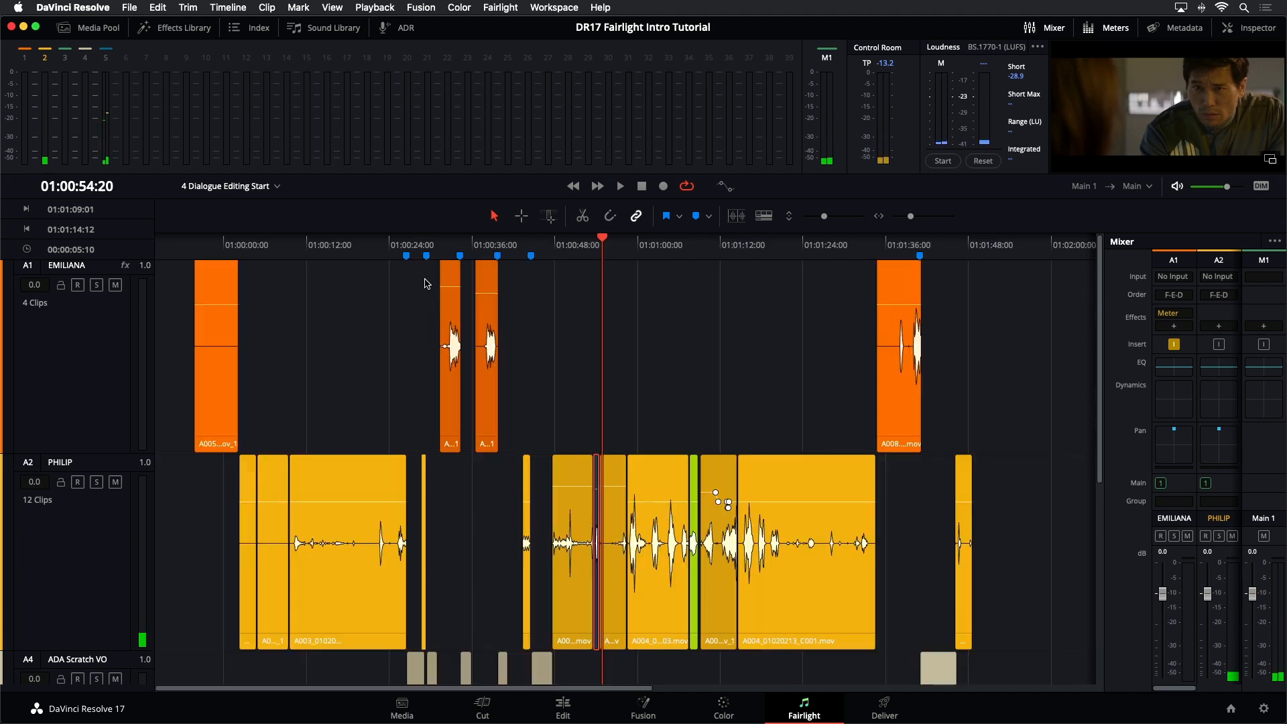
pyautogui.scroll(3, 631, 310)
pyautogui.scroll(-1, 630, 310)
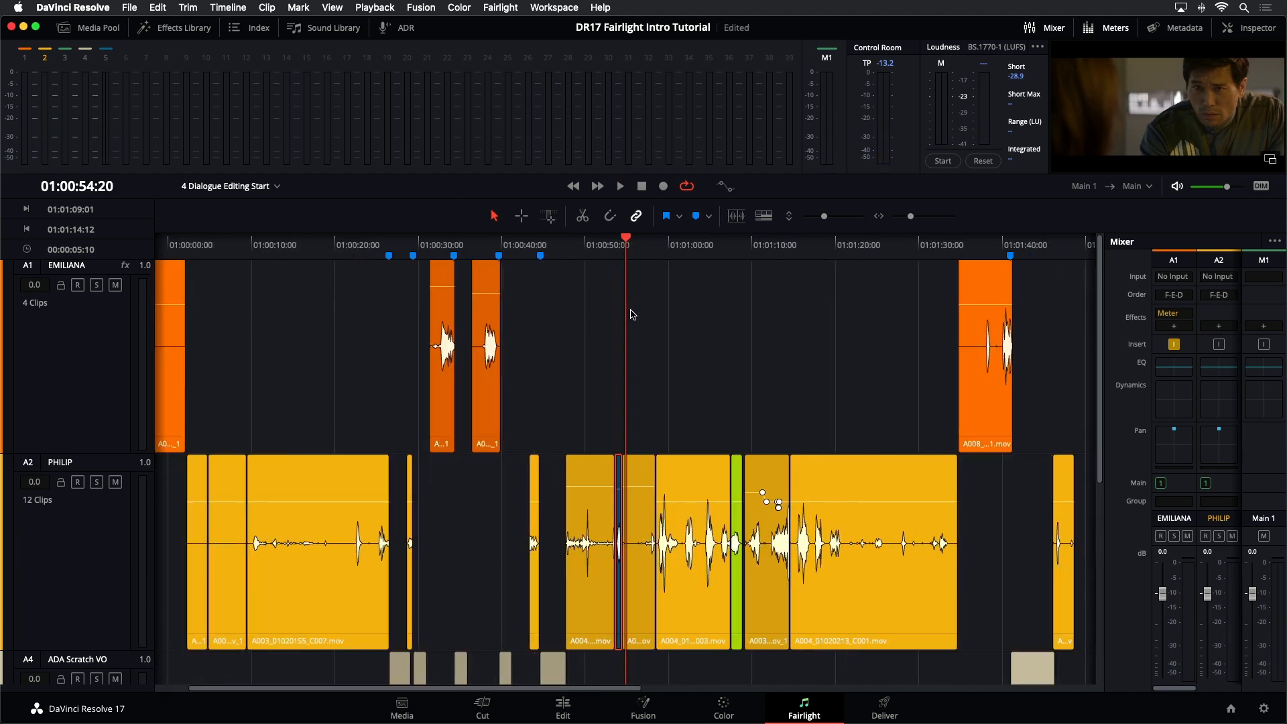
pyautogui.scroll(-5, 631, 313)
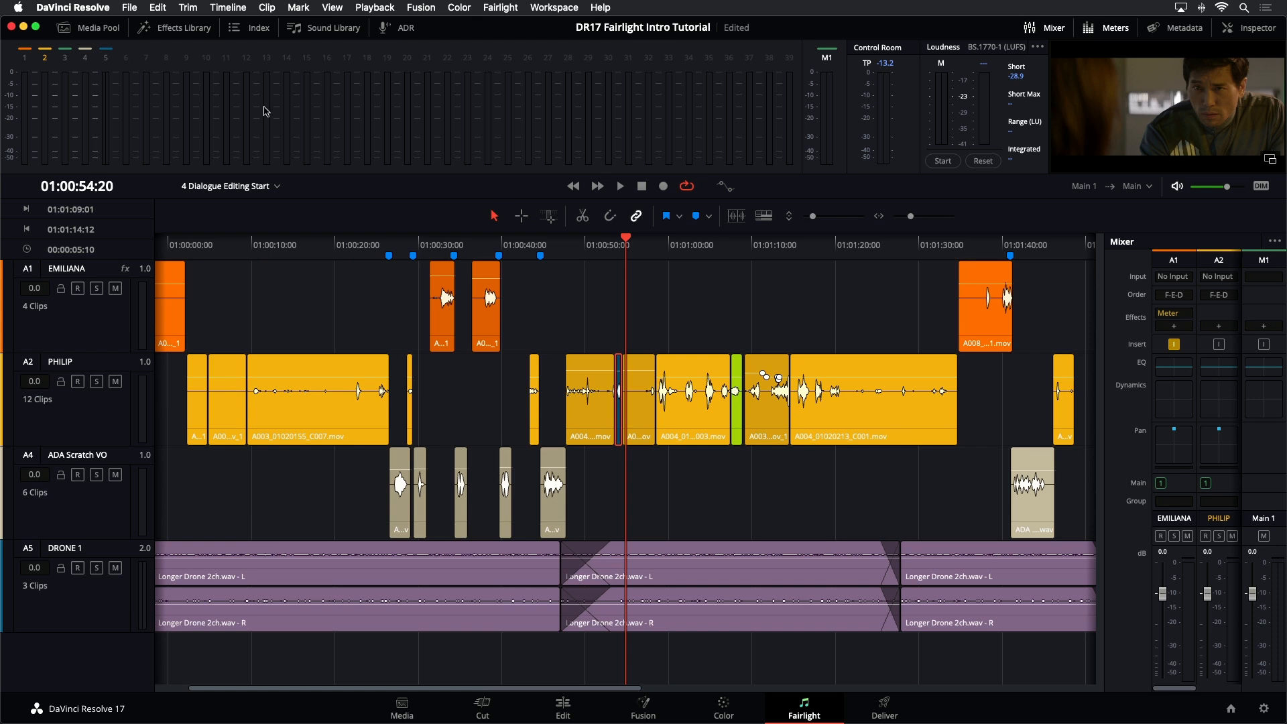
pyautogui.click(94, 30)
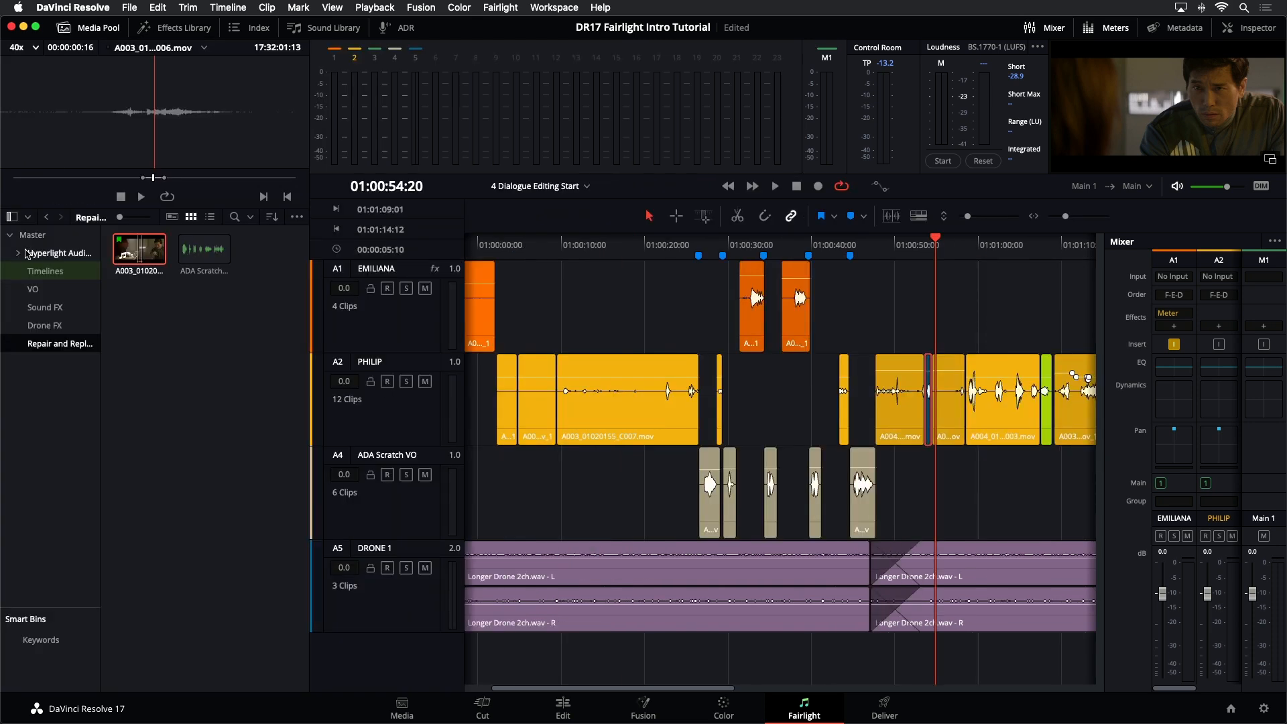
pyautogui.click(44, 271)
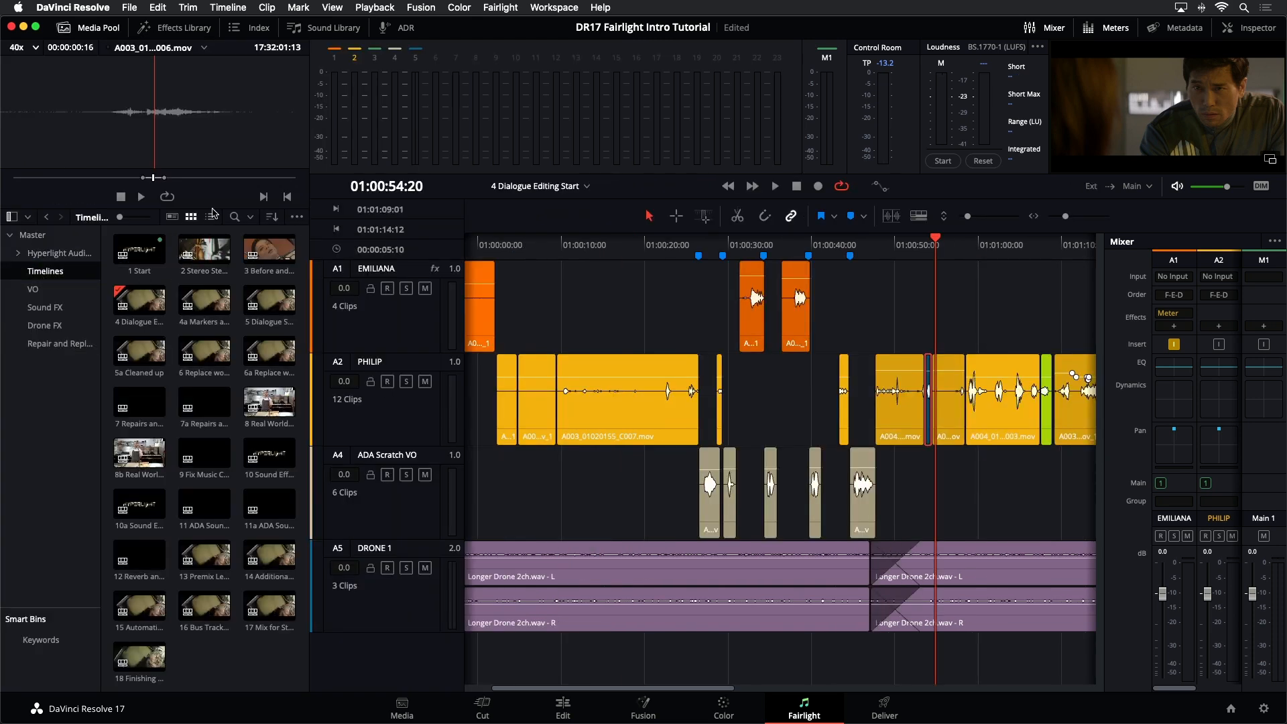
pyautogui.click(210, 217)
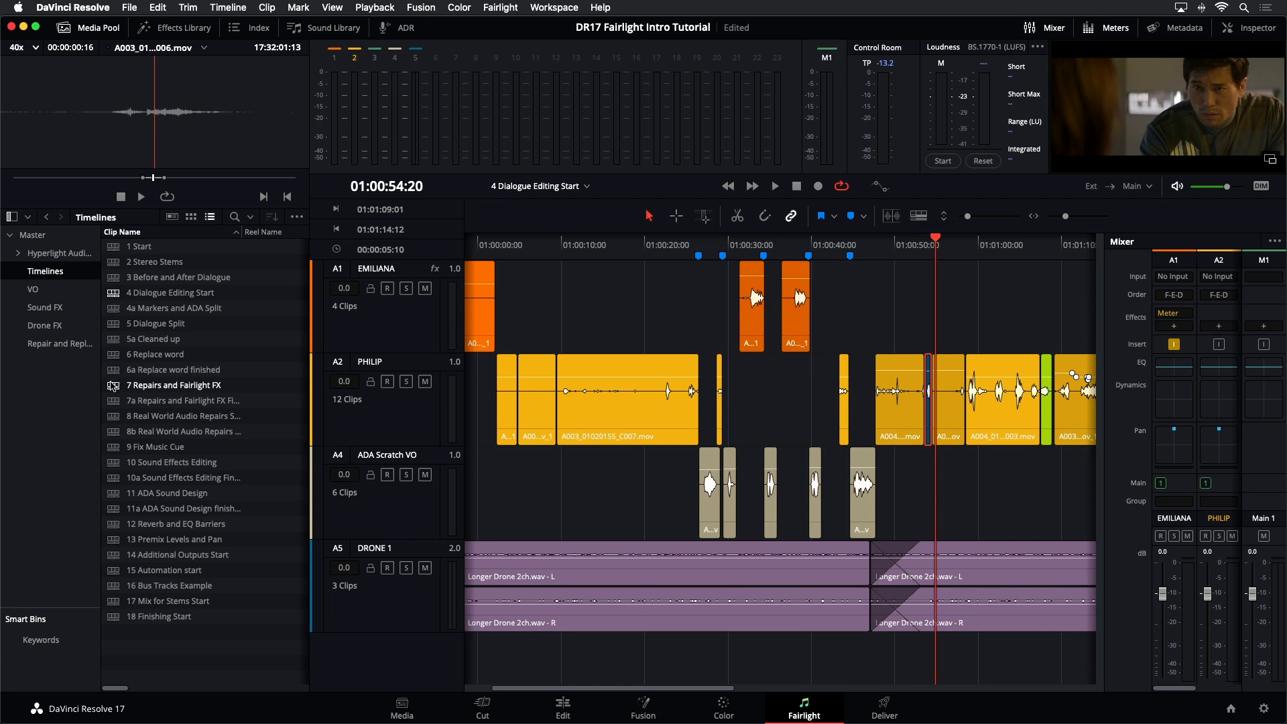
pyautogui.click(116, 389)
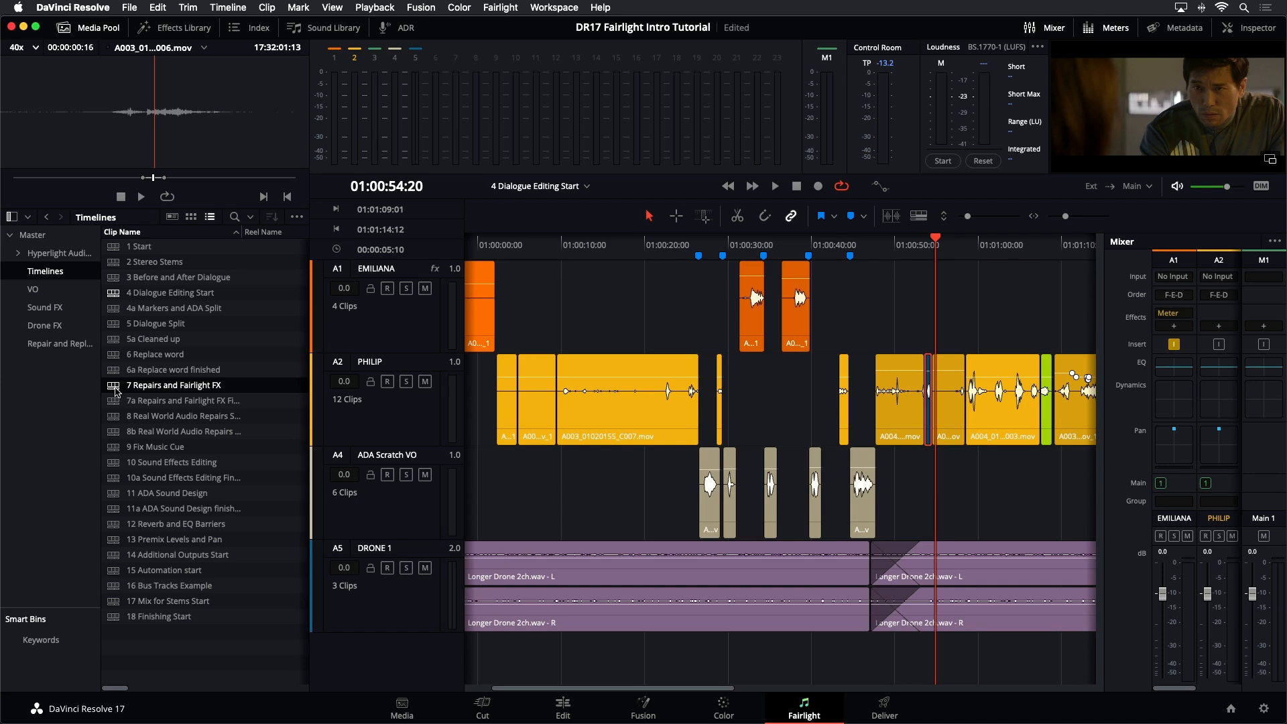
pyautogui.doubleClick(115, 388)
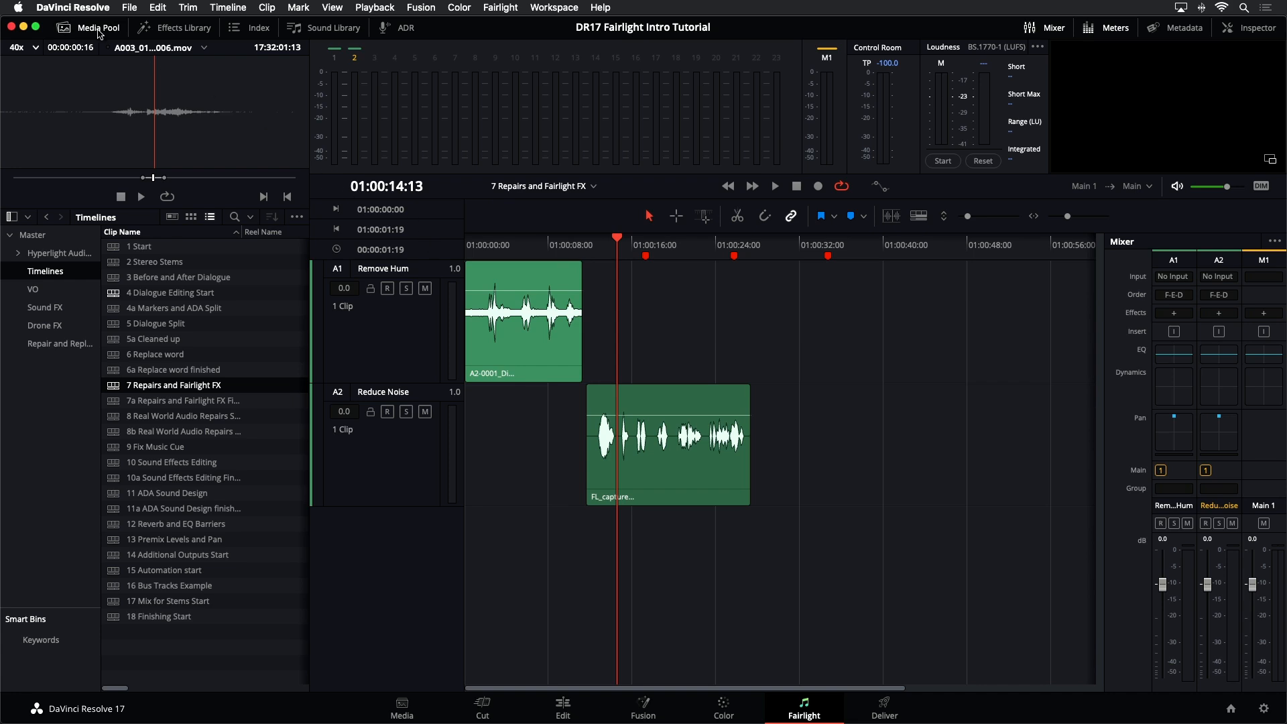
# Step: Replace the Media Pool with the Effects Library and play the A1 Remove Hum clip from about 01:00:01:07
pyautogui.click(98, 34)
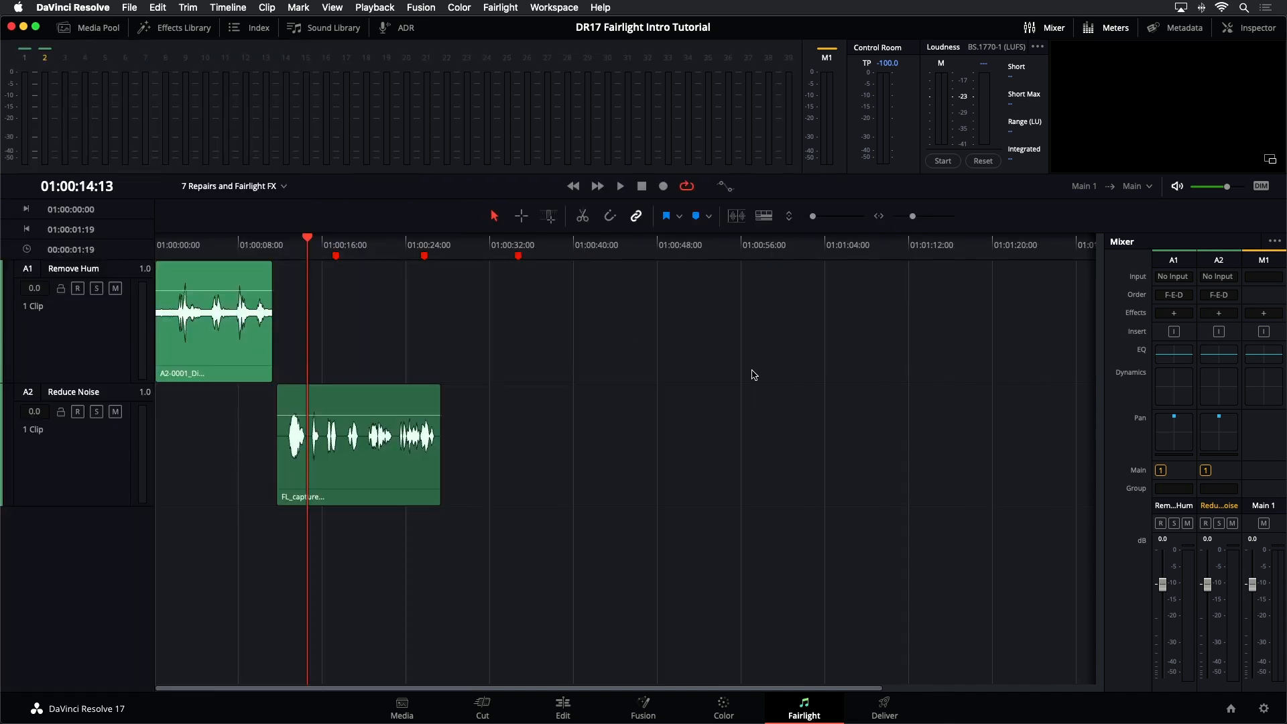
pyautogui.hotkey('shift', 'z')
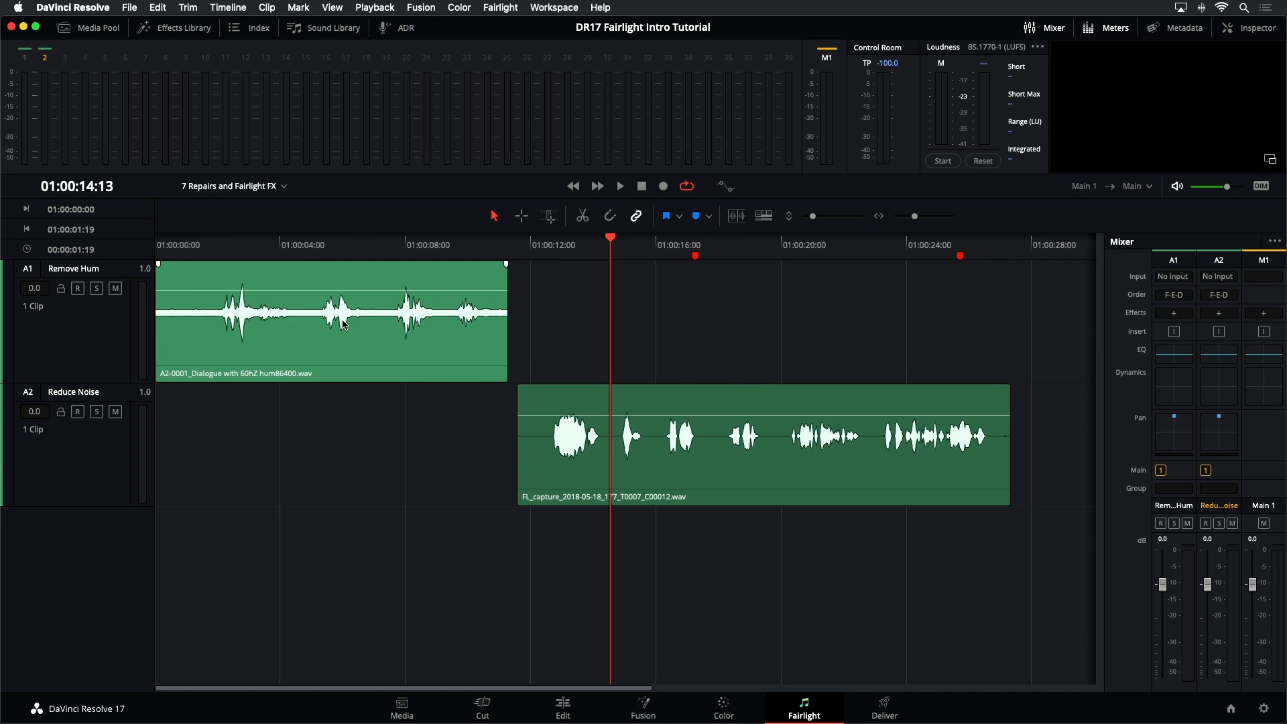
pyautogui.click(196, 241)
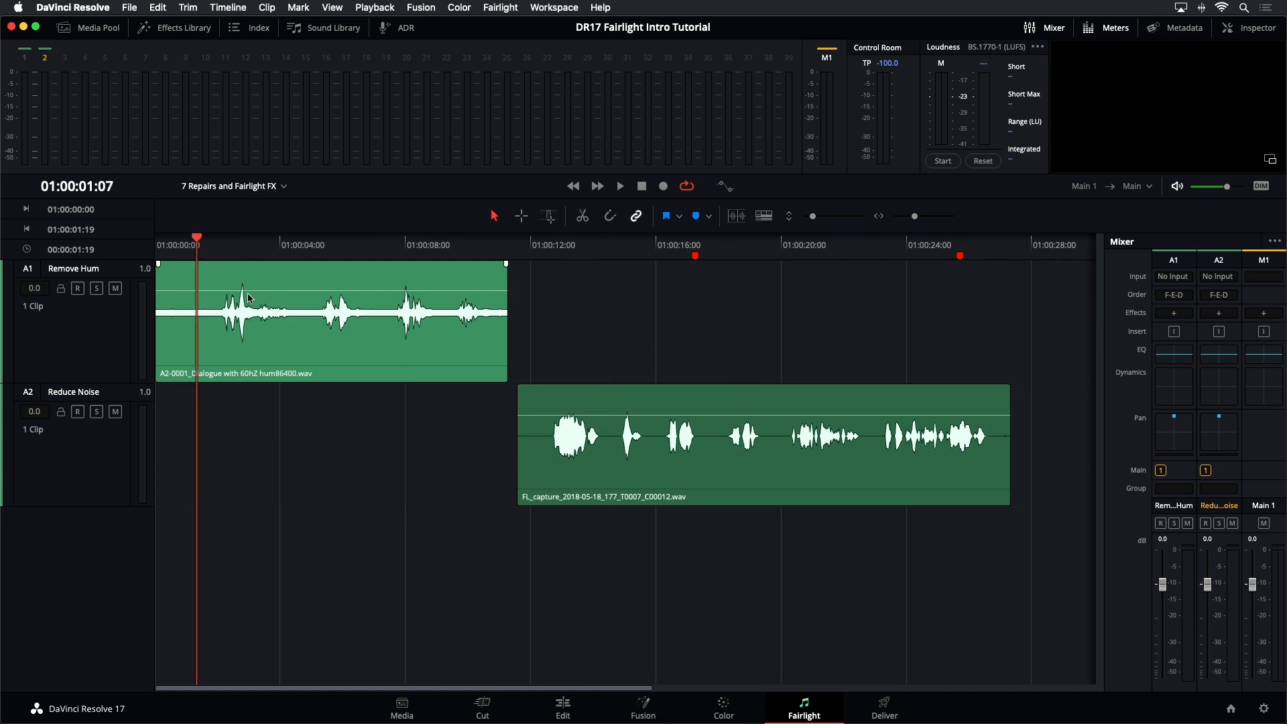
pyautogui.click(176, 27)
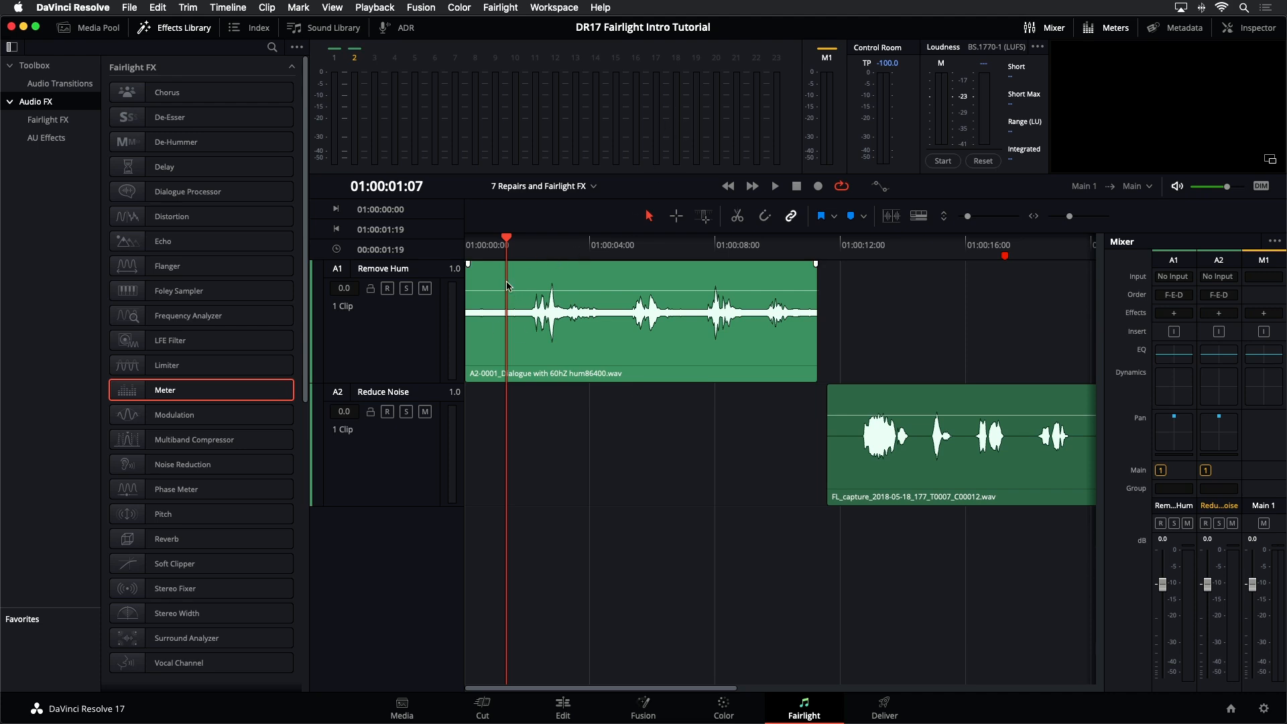
pyautogui.press('space')
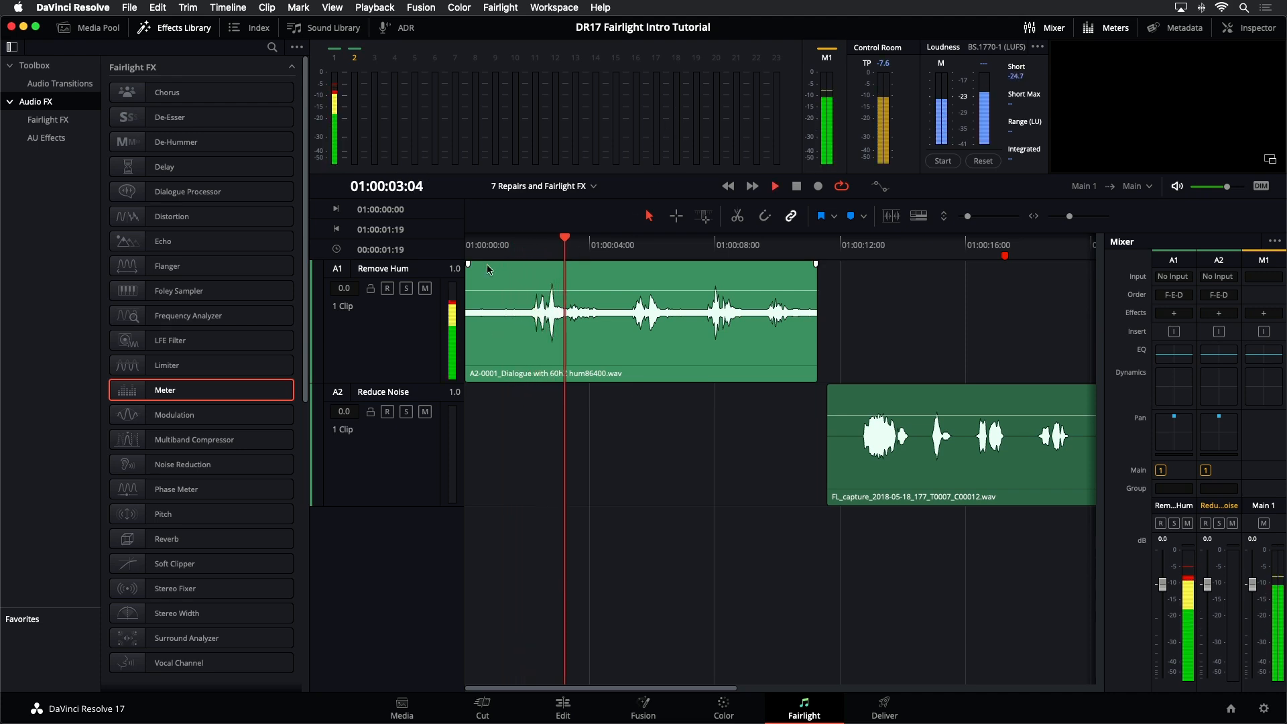
pyautogui.press('space')
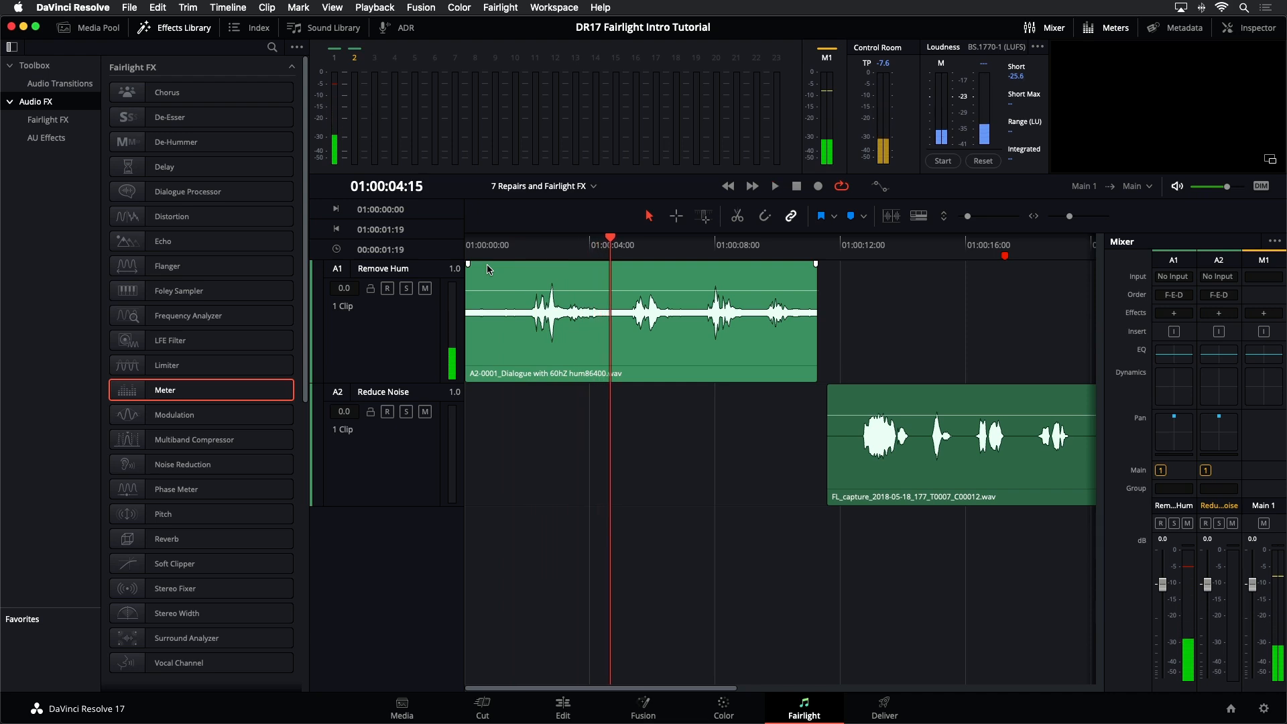
# Step: Set the timeline's out point at 01:00:01:21, just before the first words of the A1 clip
pyautogui.click(524, 247)
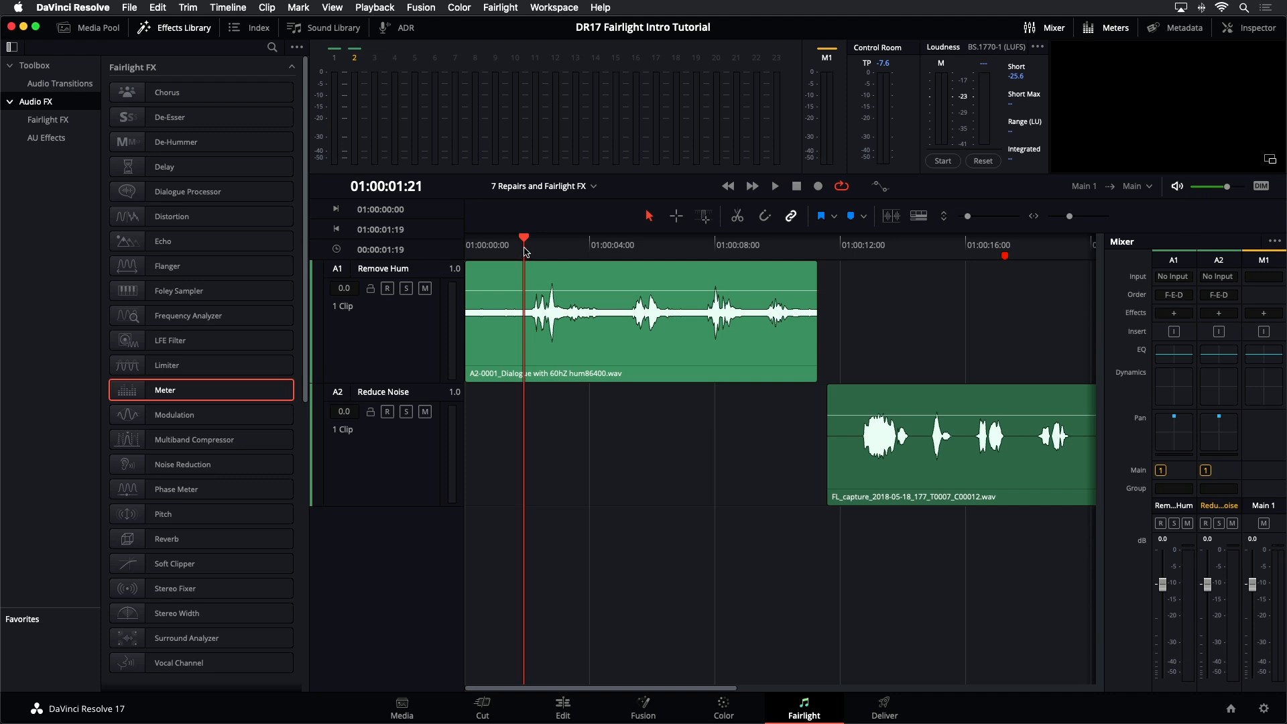
pyautogui.press('o')
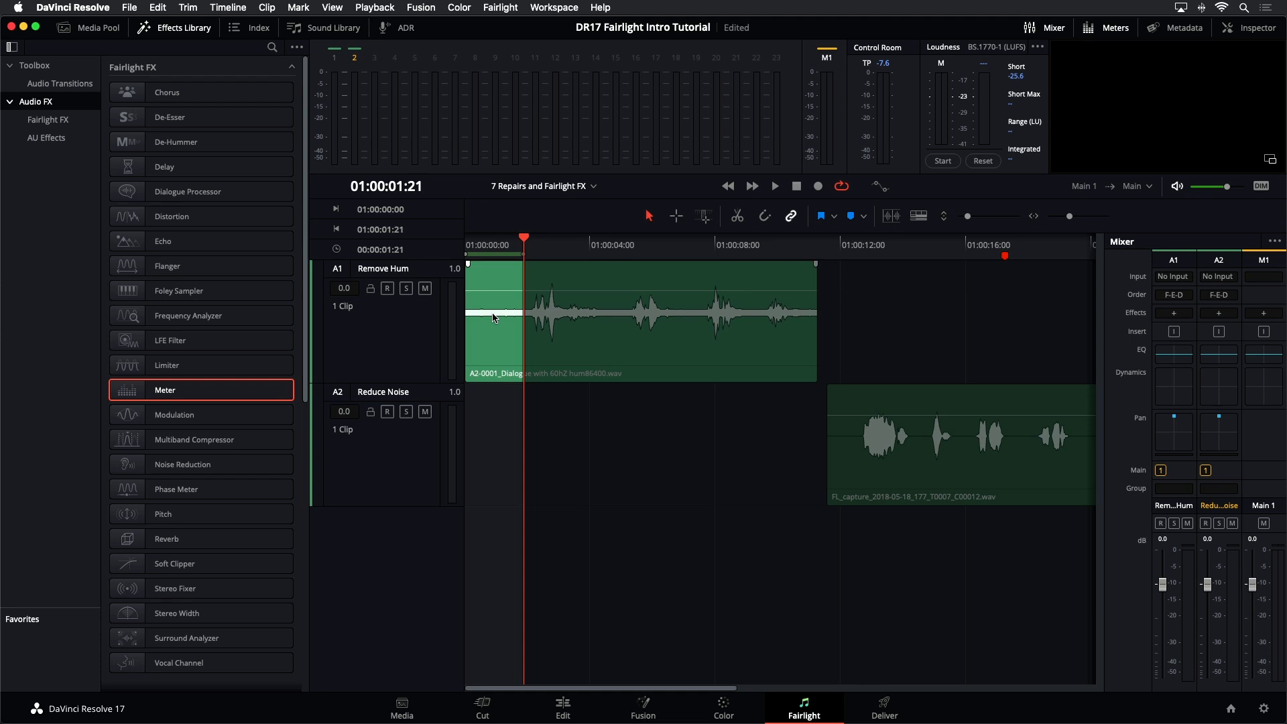
# Step: Raise the volume level of the A1 dialogue clip to enlarge the waveform of the hum before the first words
pyautogui.press('super+equal')
pyautogui.press('super+equal')
pyautogui.press('super+equal')
pyautogui.press('super+equal')
pyautogui.press('super+equal')
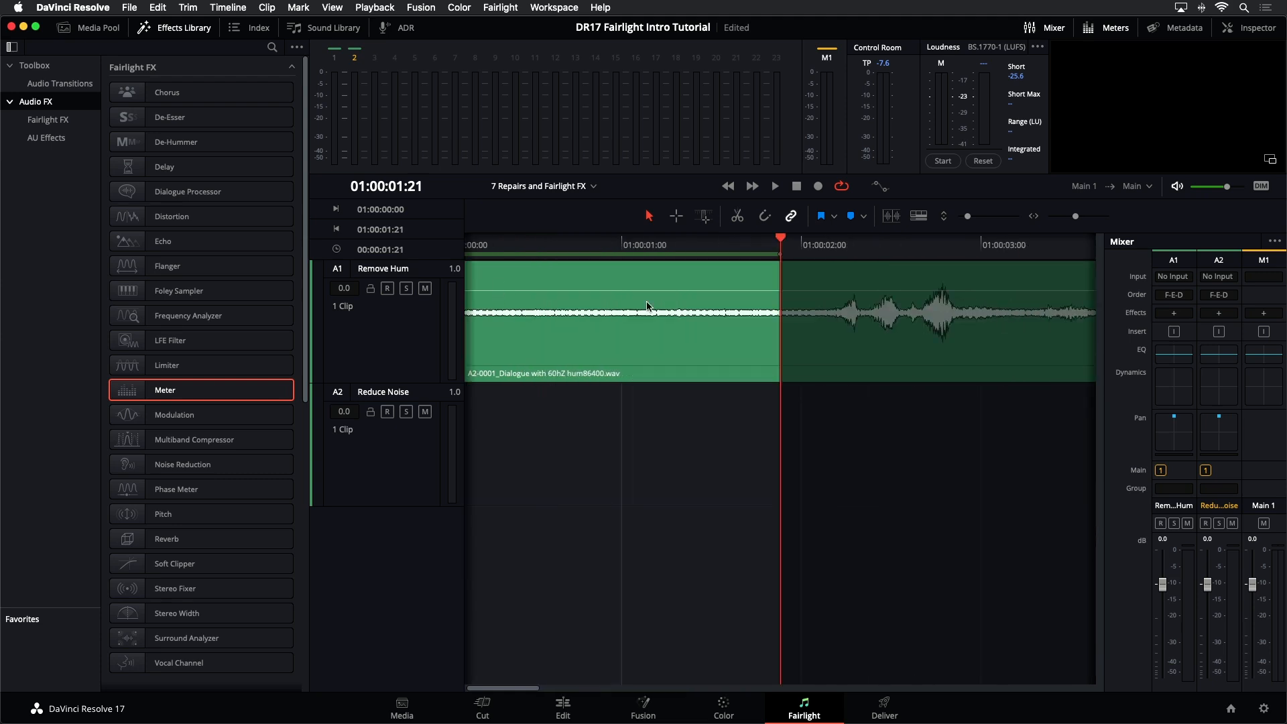
pyautogui.moveTo(646, 291)
pyautogui.mouseDown()
pyautogui.moveTo(643, 264)
pyautogui.moveTo(644, 276)
pyautogui.mouseUp()
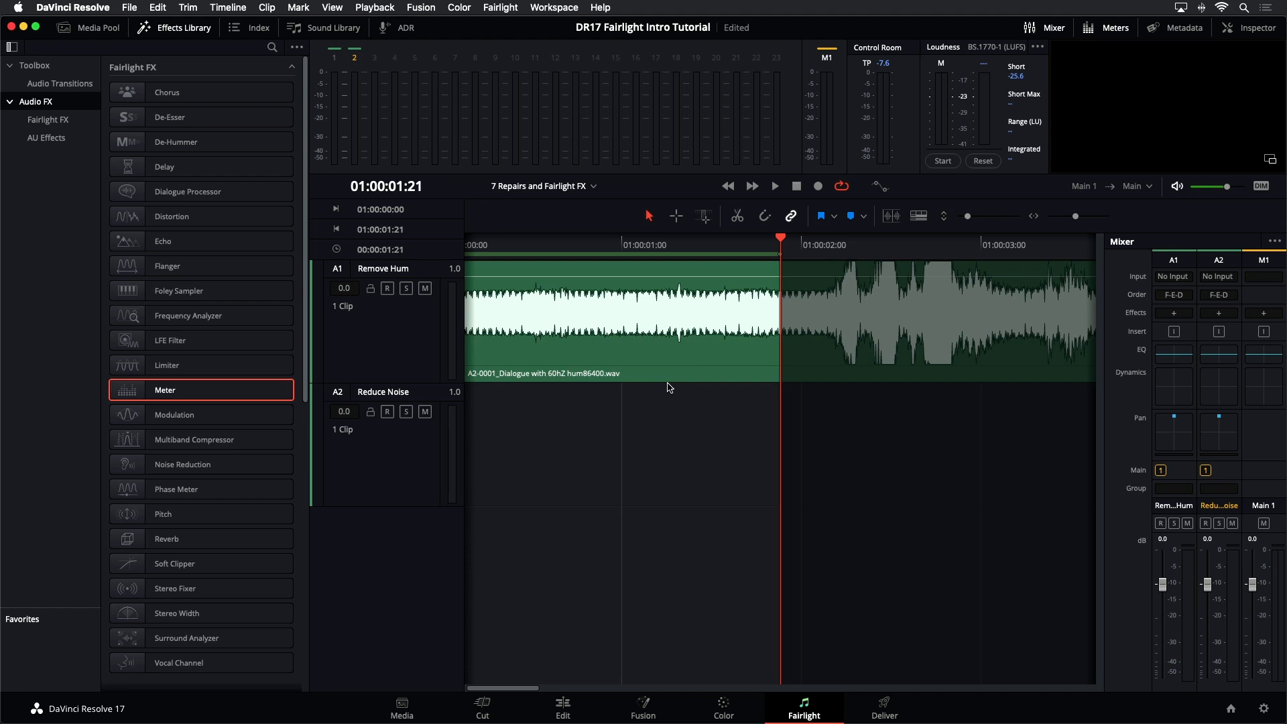
pyautogui.click(248, 8)
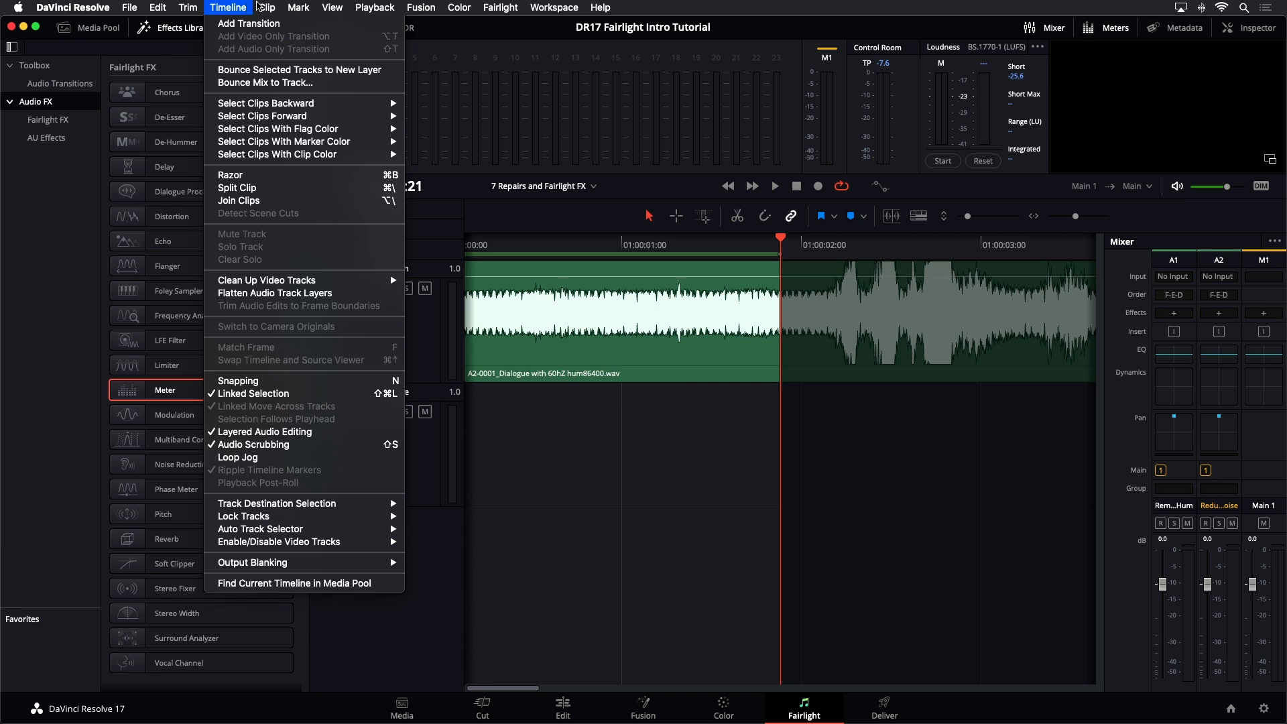
pyautogui.moveTo(266, 5)
pyautogui.moveTo(323, 292)
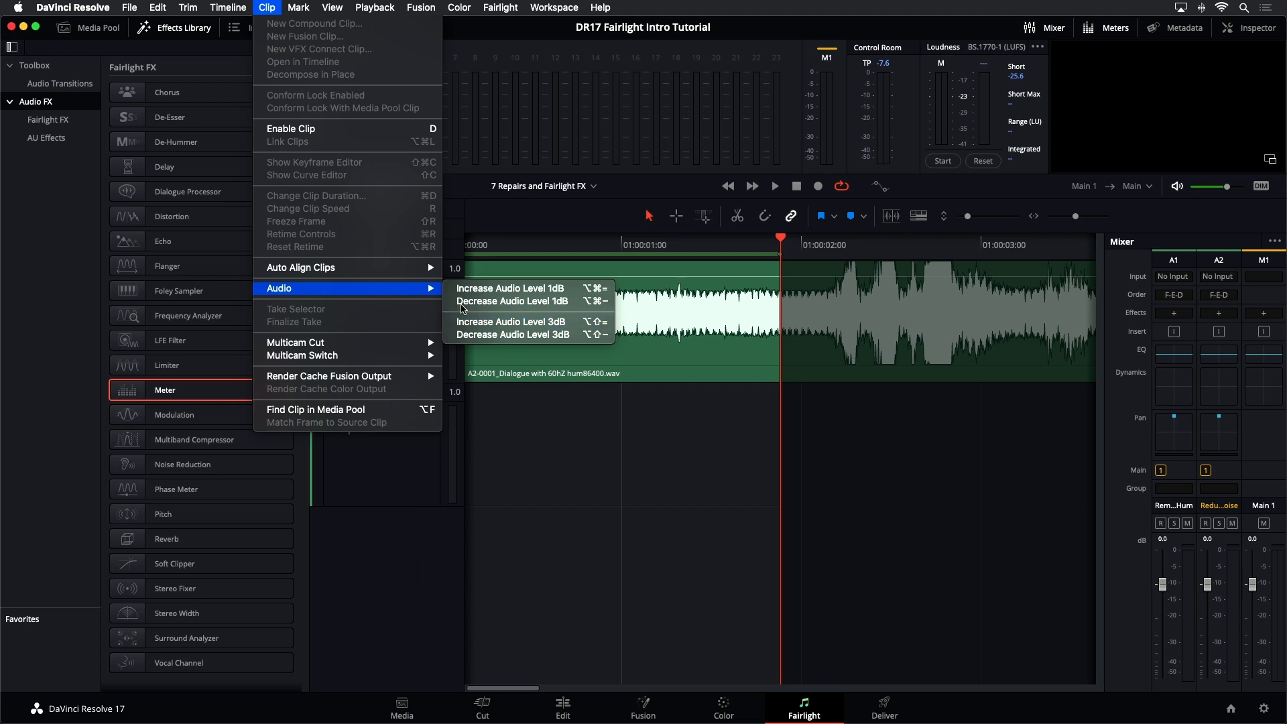
pyautogui.click(660, 477)
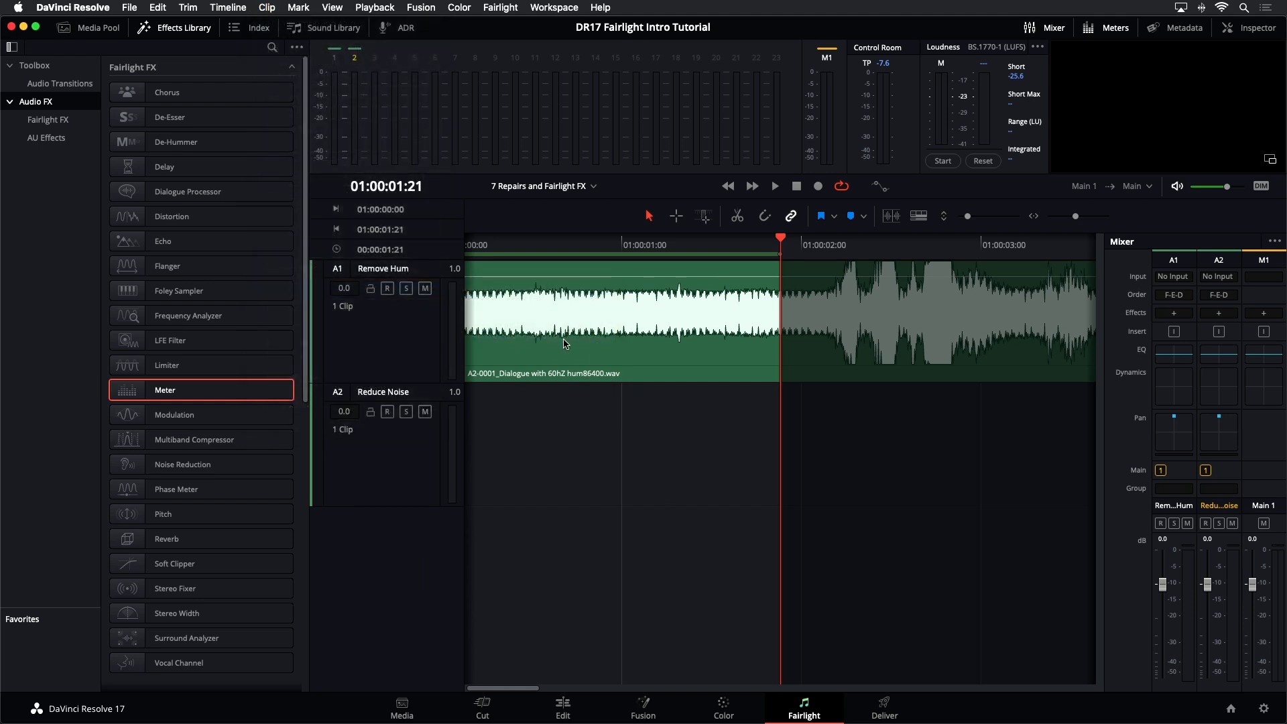
# Step: Play the boosted hum on A1 from the start of the timeline
pyautogui.moveTo(624, 277); pyautogui.dragTo(624, 277)
pyautogui.moveTo(485, 244); pyautogui.dragTo(478, 242)
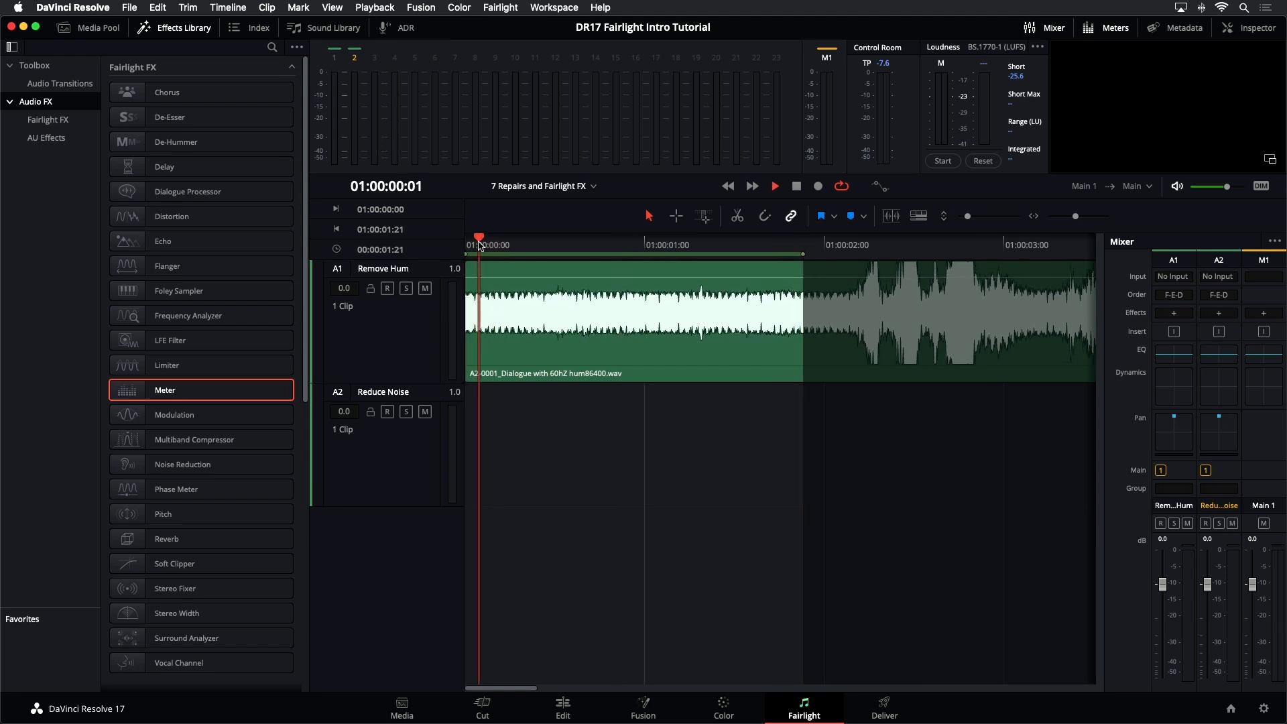
pyautogui.press('space')
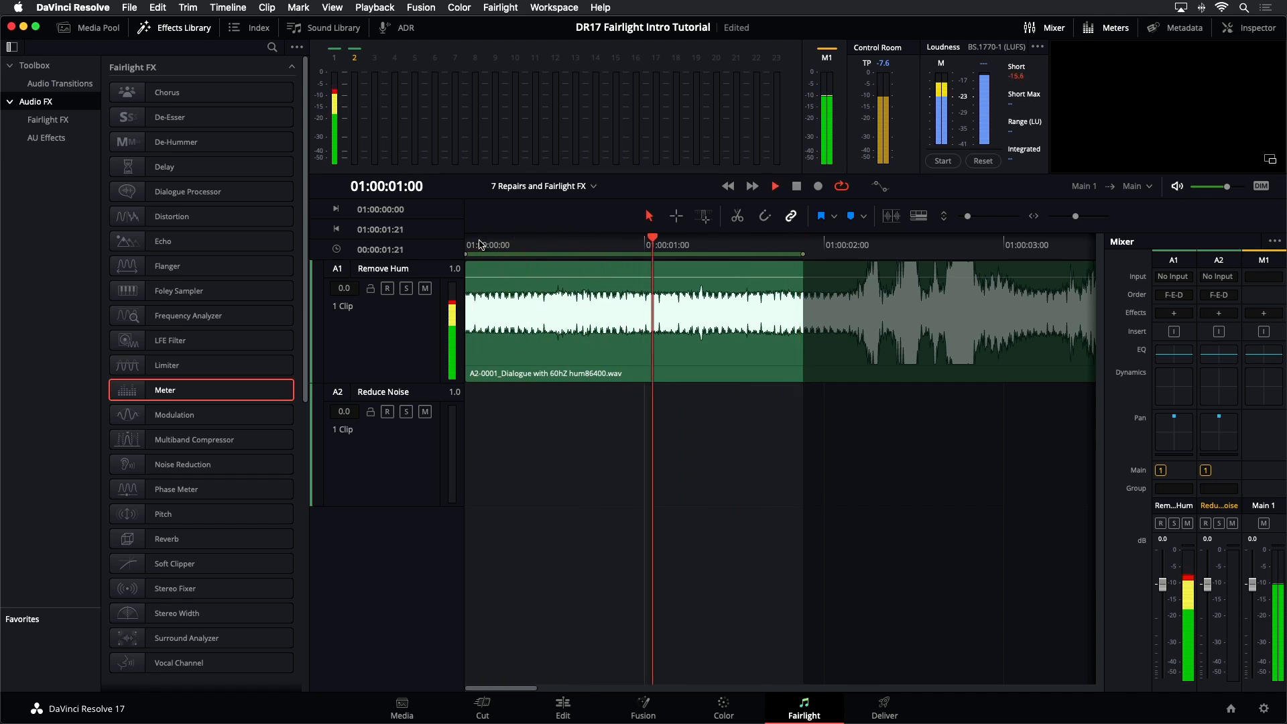
pyautogui.click(598, 354)
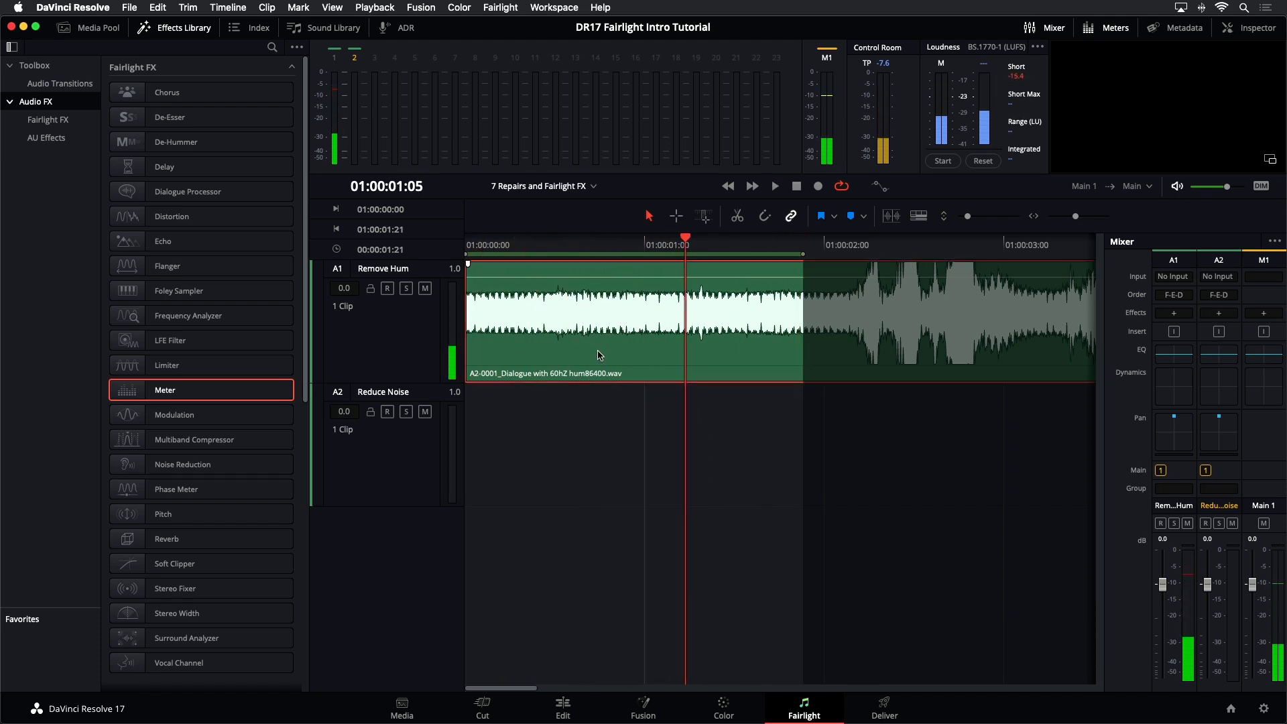
# Step: Undo the level increase on the A1 dialogue clip
pyautogui.hotkey('shift', 'z')
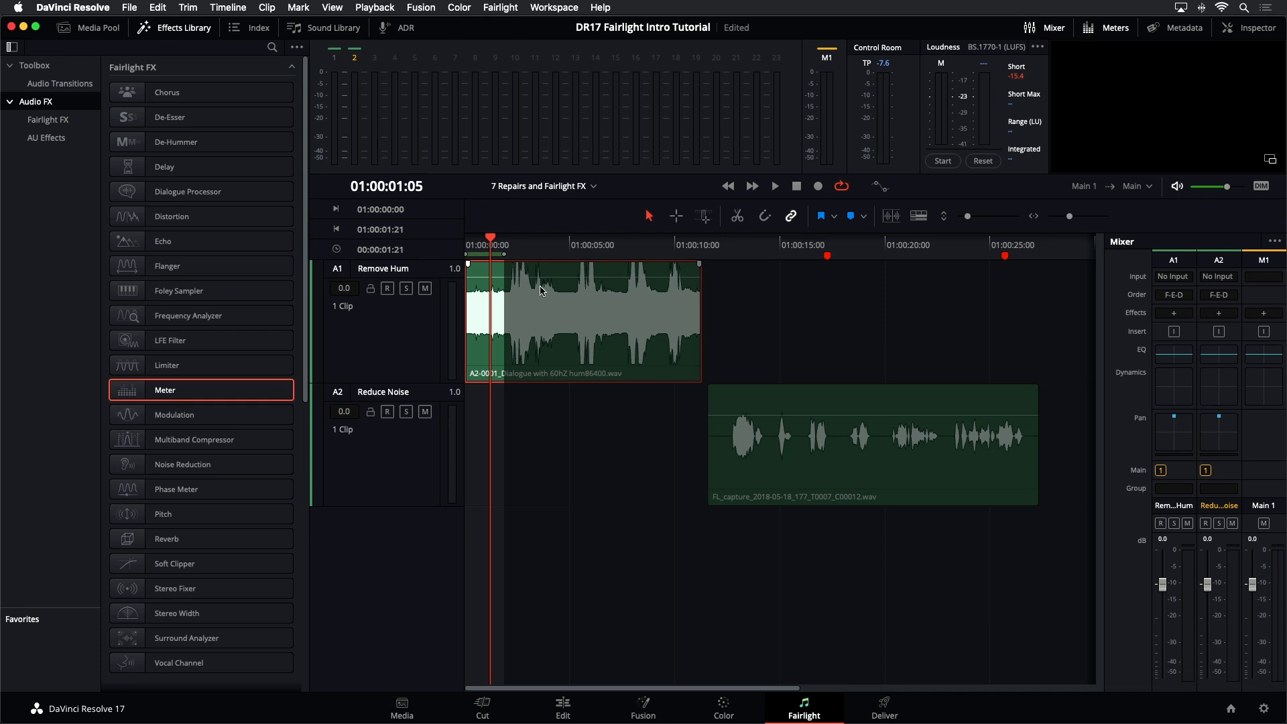
pyautogui.moveTo(514, 276)
pyautogui.mouseDown()
pyautogui.moveTo(527, 307)
pyautogui.moveTo(535, 277)
pyautogui.mouseUp()
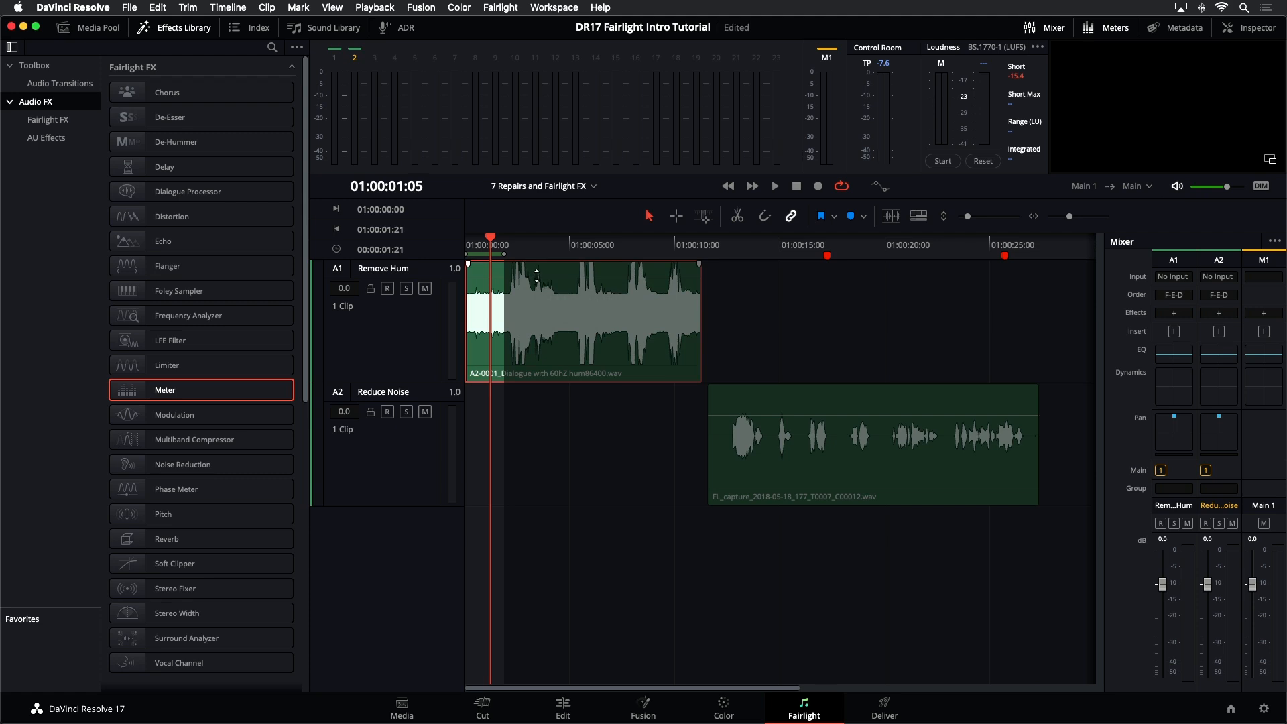
pyautogui.press('super+z')
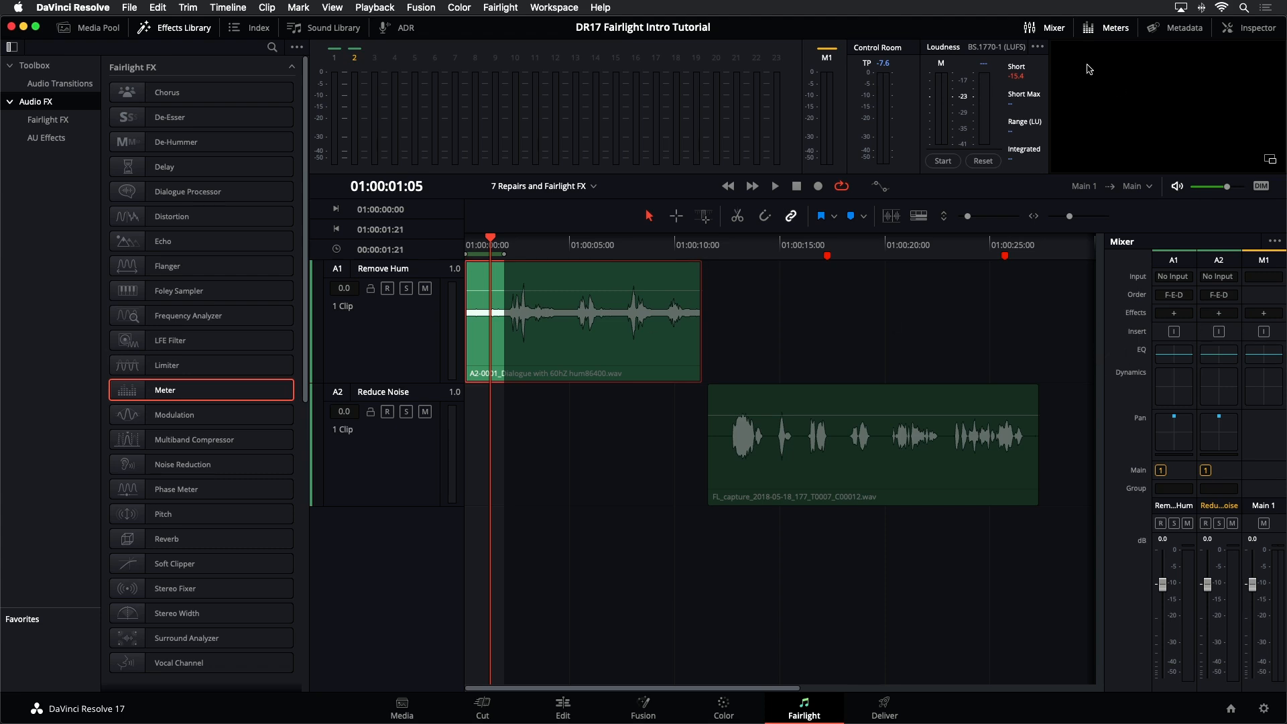
# Step: Hide the Mixer, add the De-Hummer effect to the A1 dialogue clip and move its window clear of the clip
pyautogui.click(1042, 30)
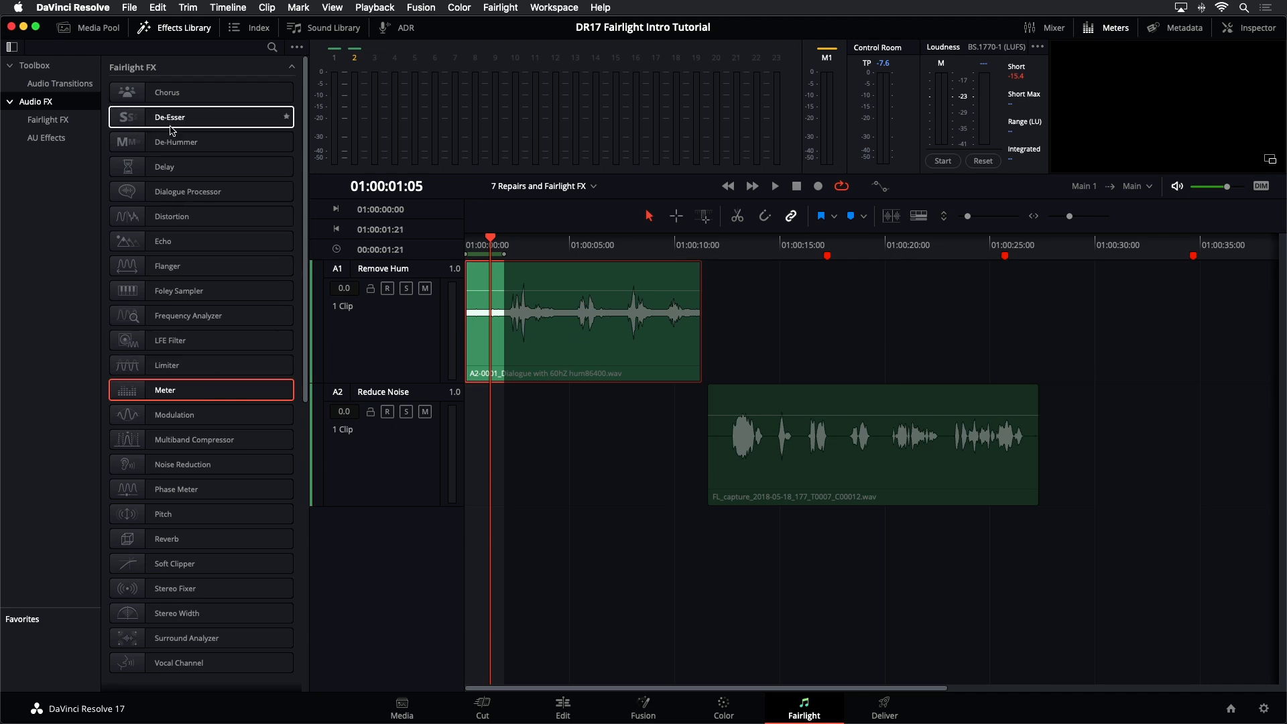
pyautogui.moveTo(165, 149); pyautogui.dragTo(499, 349)
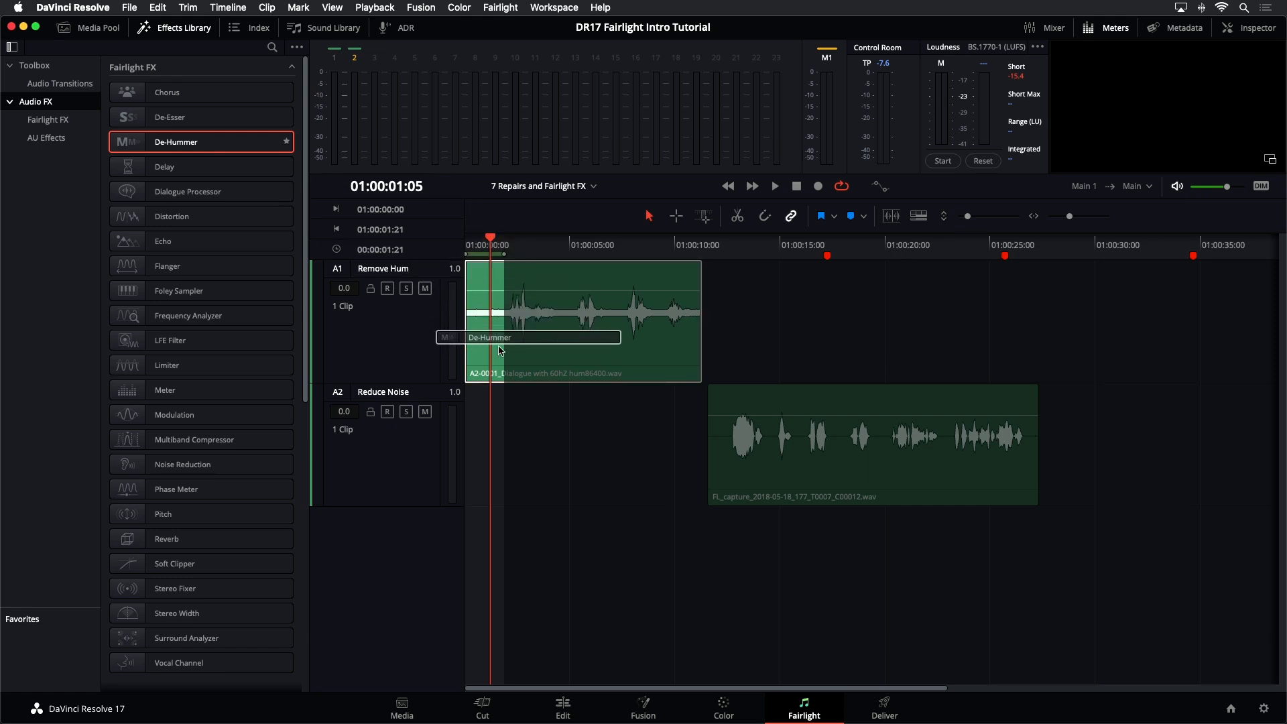
pyautogui.moveTo(499, 349); pyautogui.dragTo(499, 349)
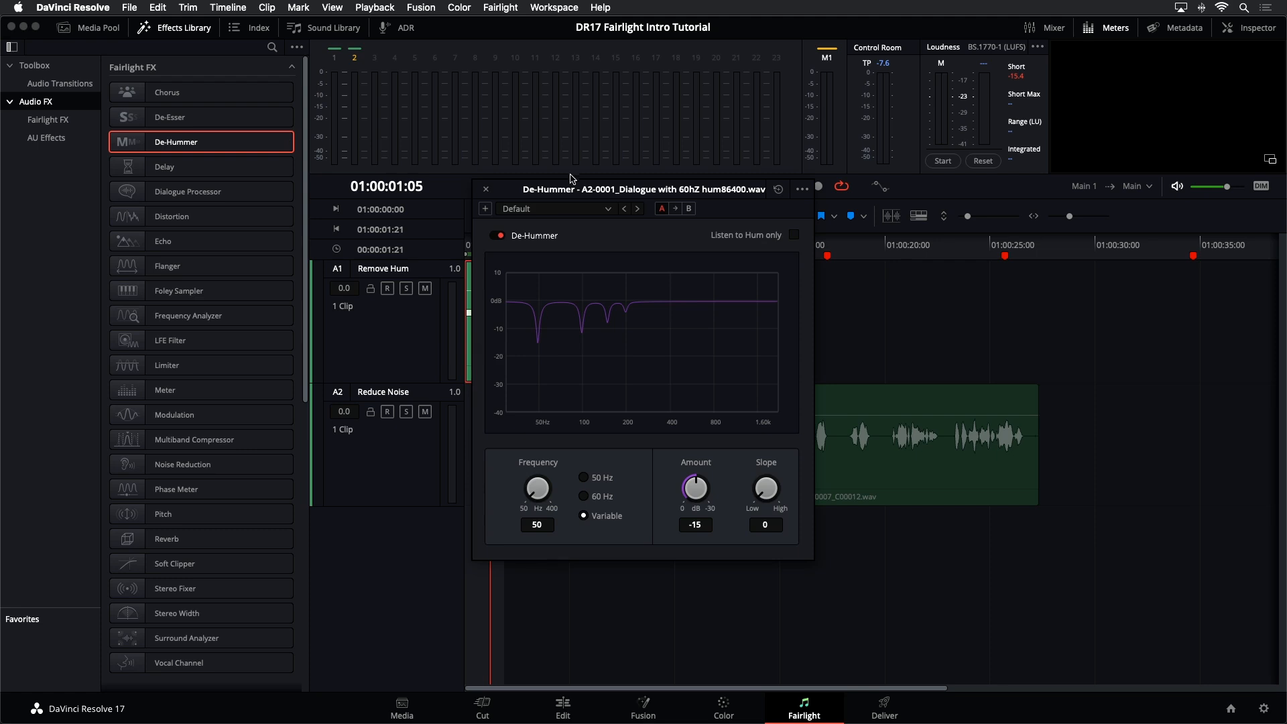
pyautogui.moveTo(567, 196); pyautogui.dragTo(796, 212)
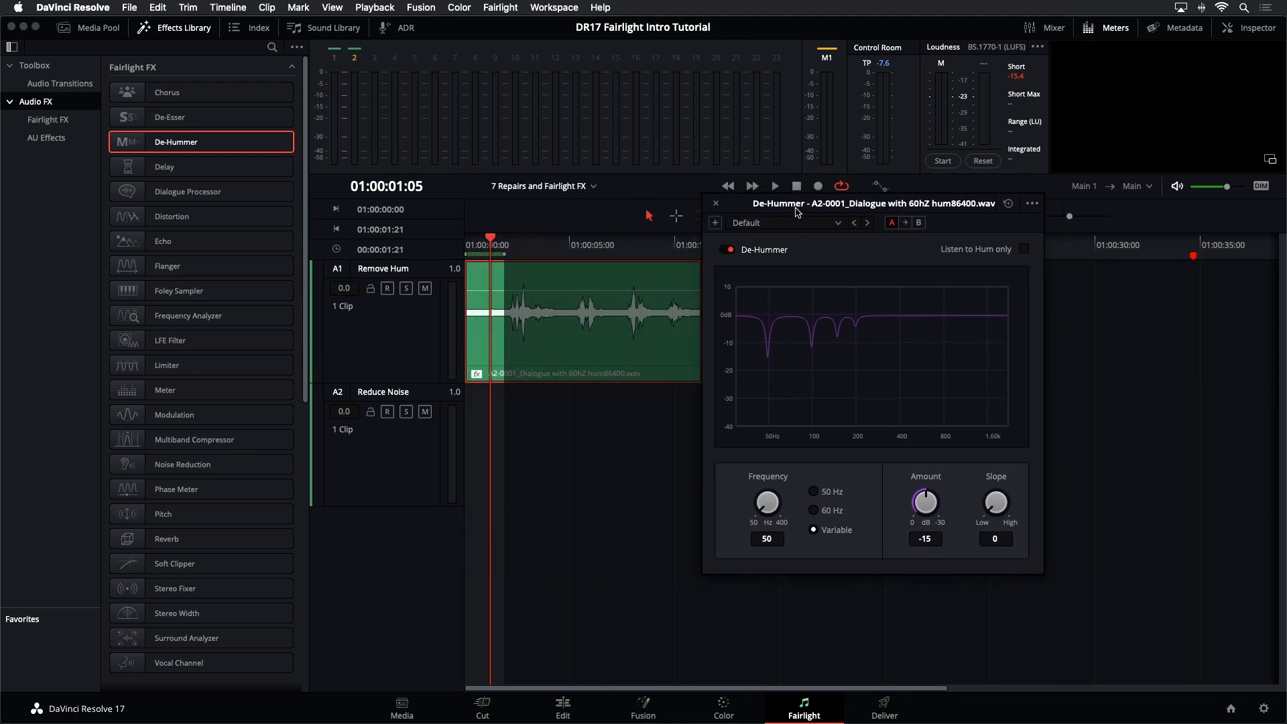
# Step: Play the marked hum section on A1 with the De-Hummer's default settings
pyautogui.click(592, 352)
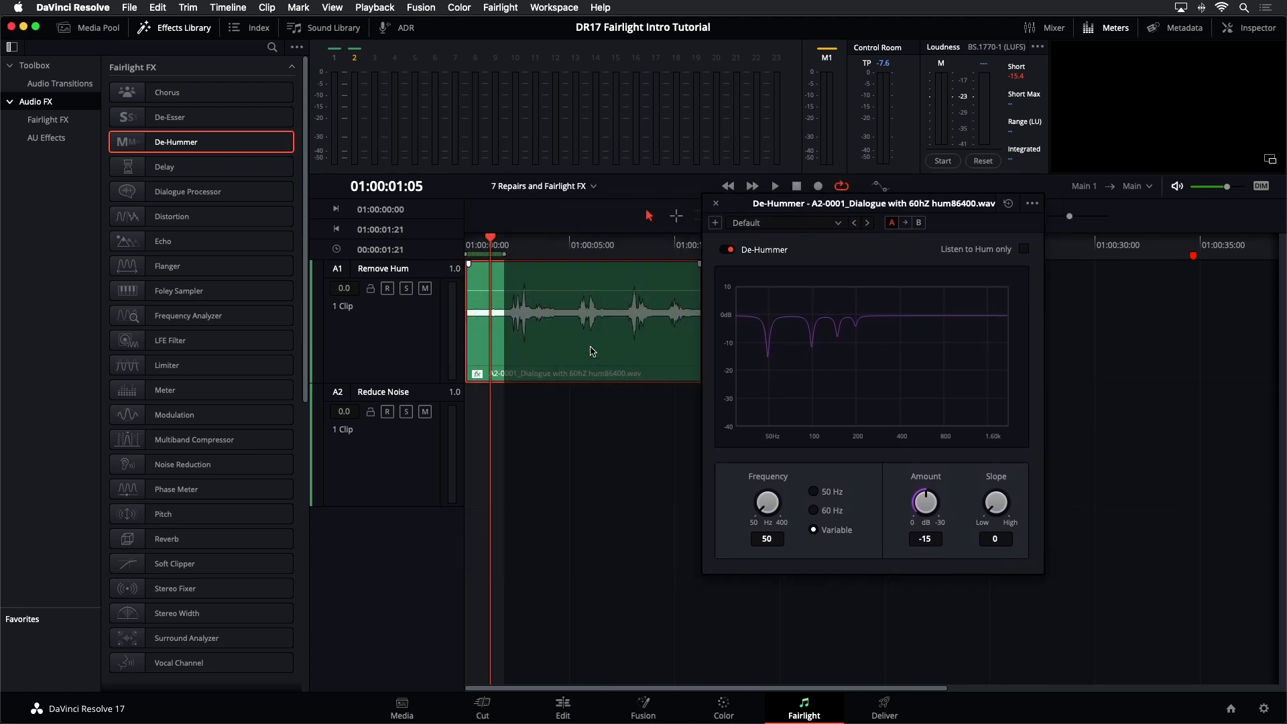
pyautogui.press('space')
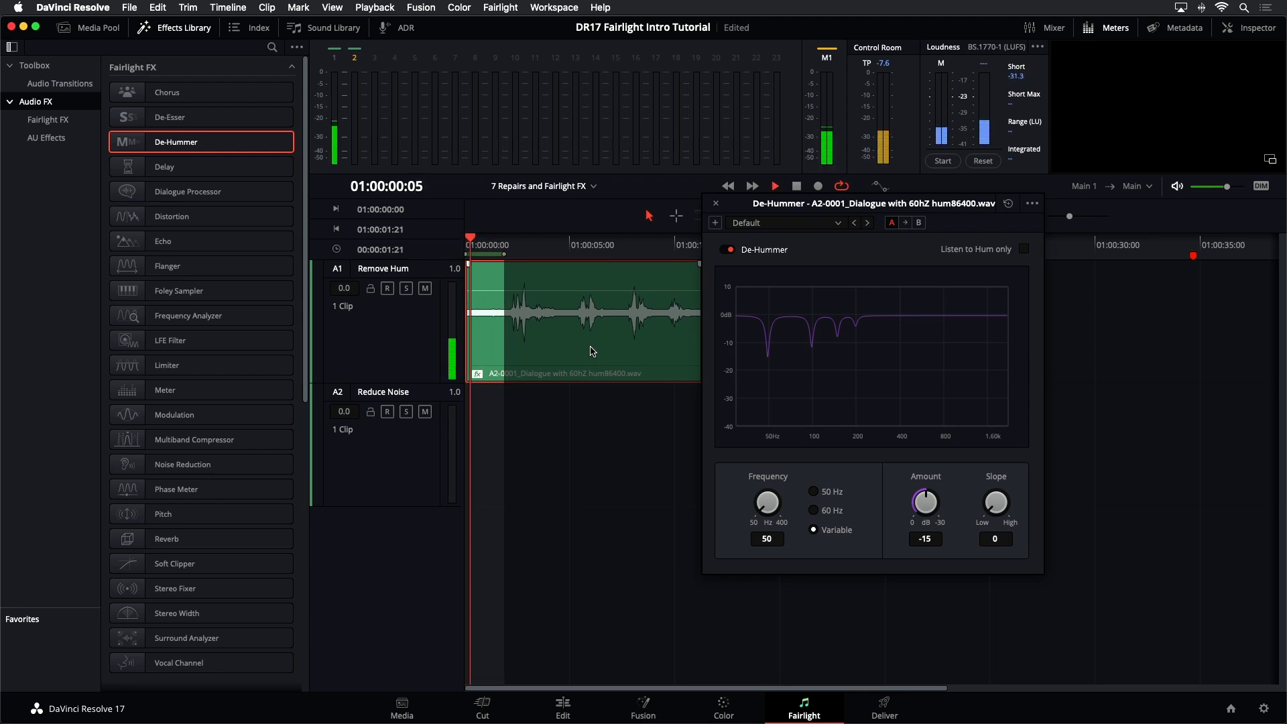
pyautogui.press('space')
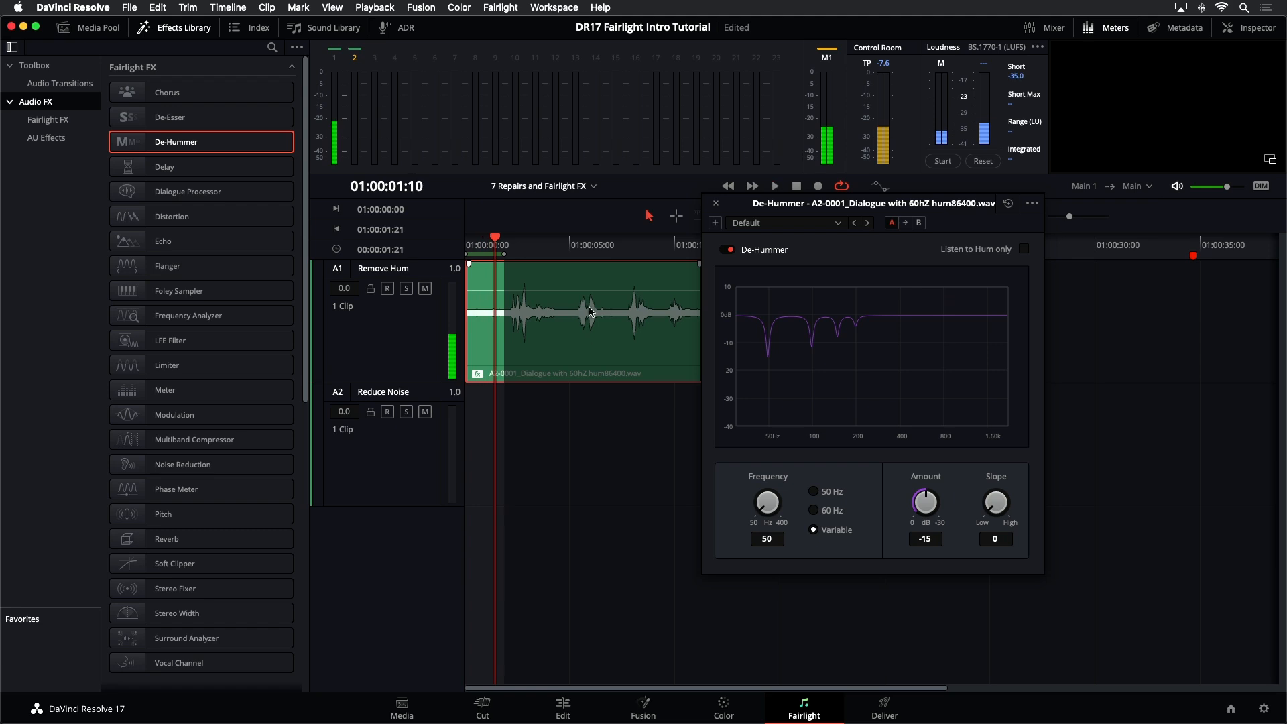
# Step: Extend the marked range to the whole A1 dialogue clip with the Range Selection tool and play it
pyautogui.press('r')
pyautogui.click(603, 356)
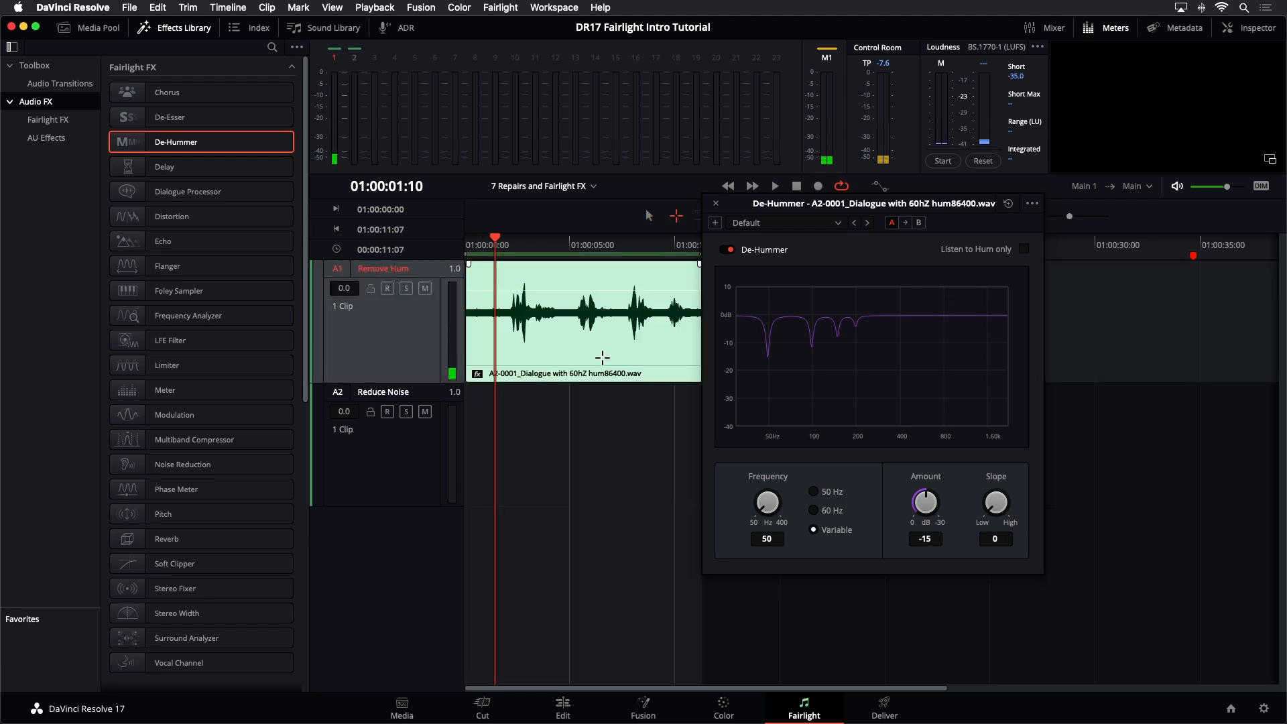
pyautogui.press('space')
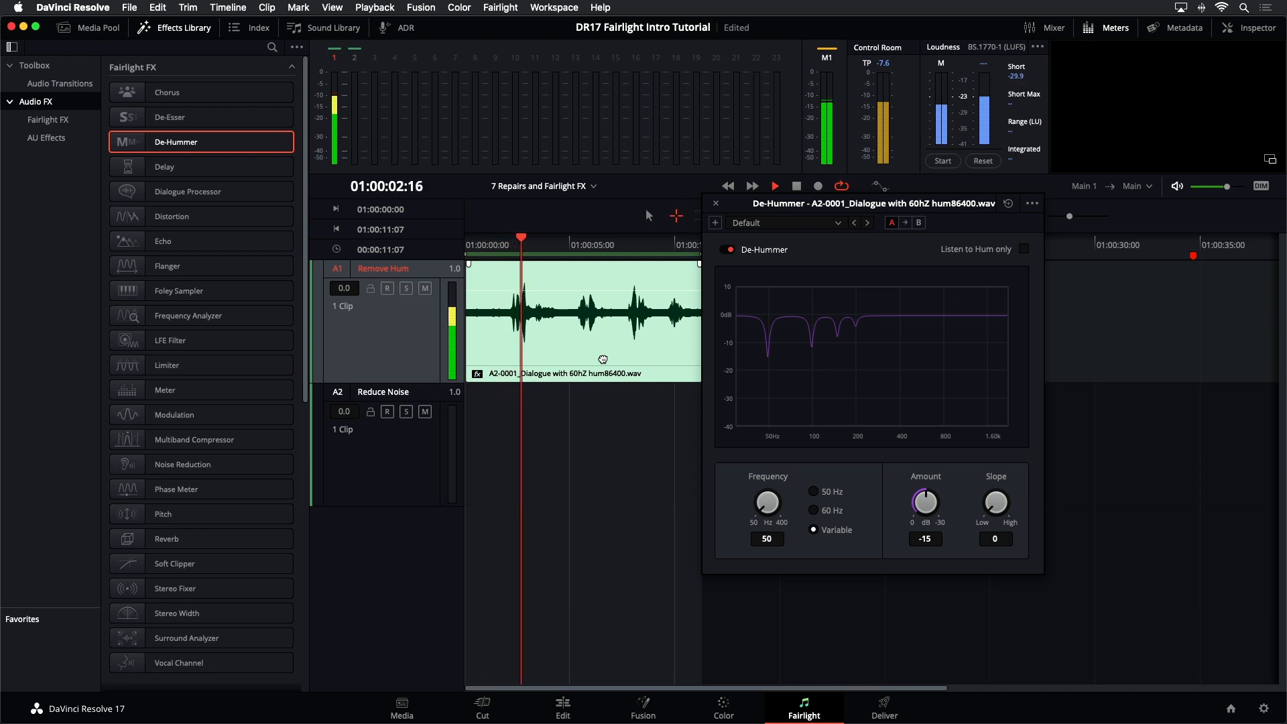
pyautogui.press('space')
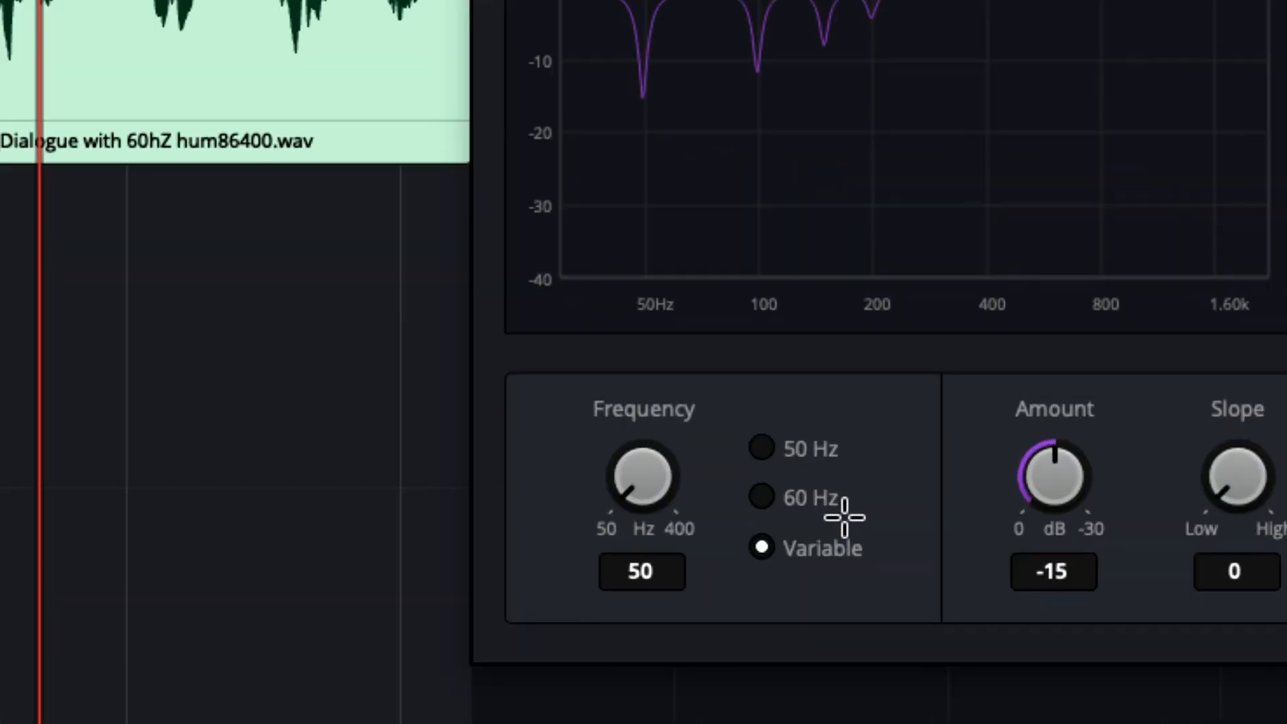
# Step: Set the De-Hummer frequency to 60 Hz and its Amount to -30 dB, playing the A1 clip after each change
pyautogui.click(825, 477)
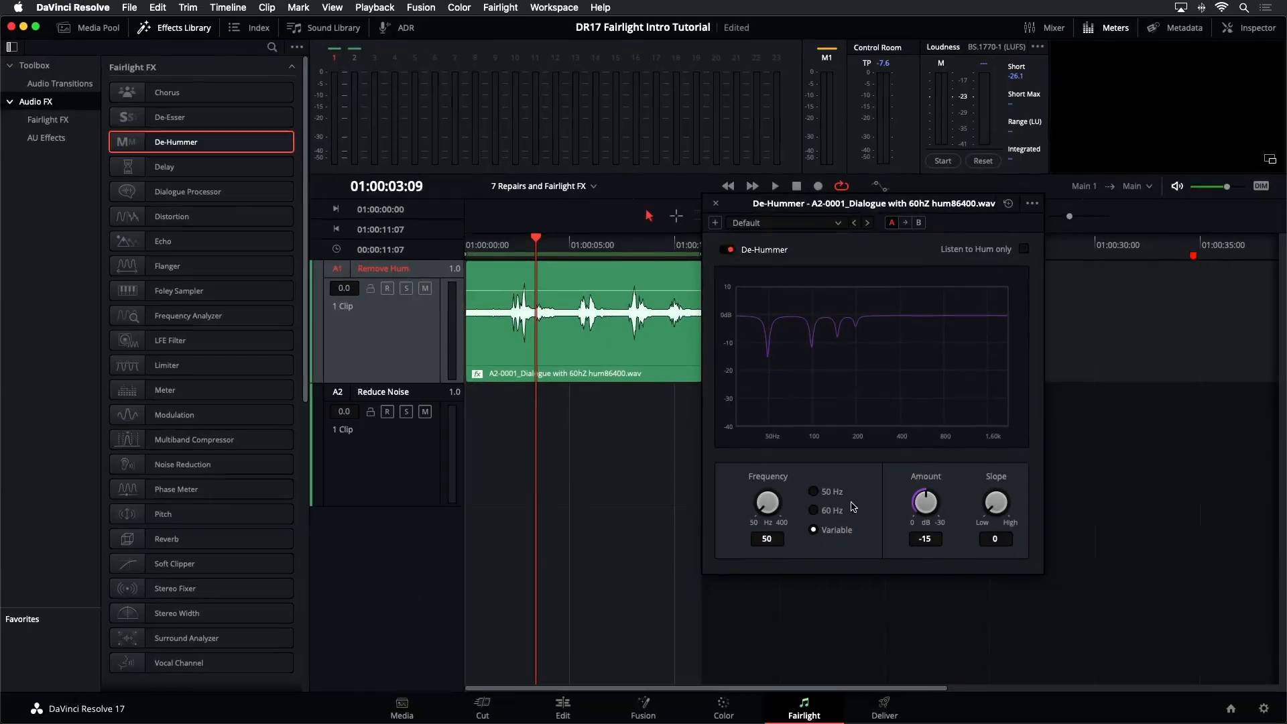
pyautogui.click(812, 509)
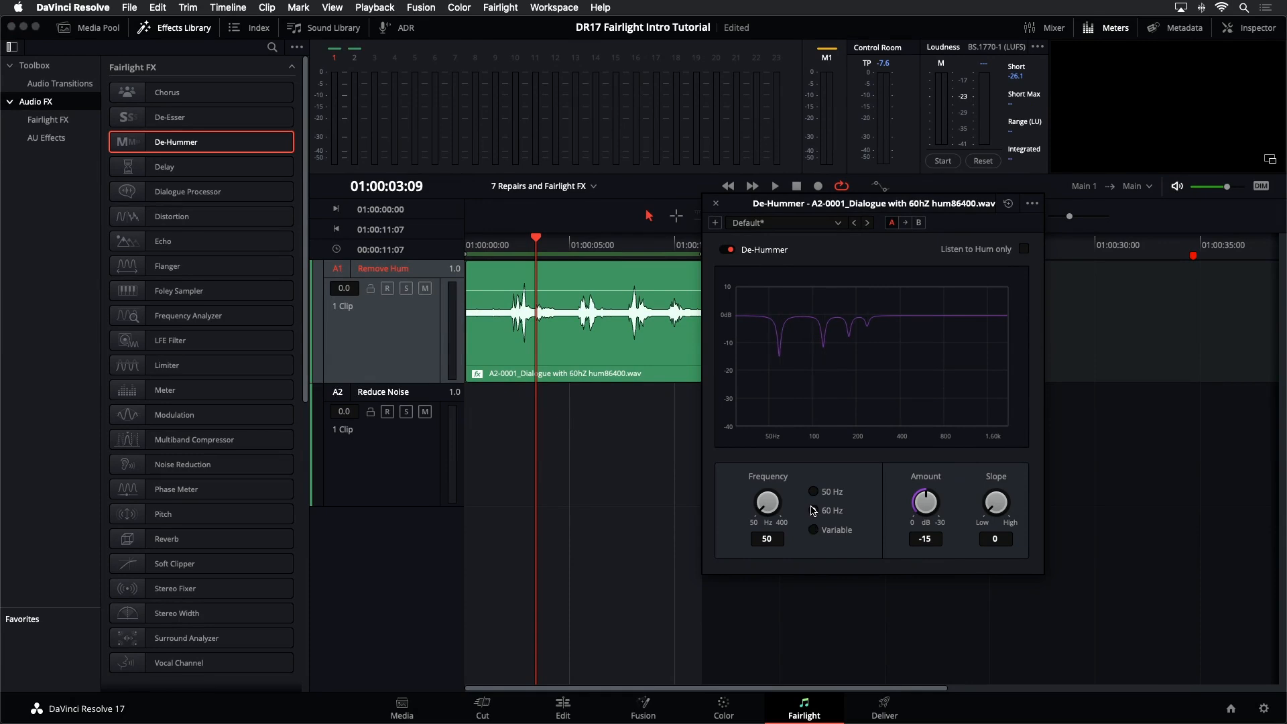
pyautogui.press('space')
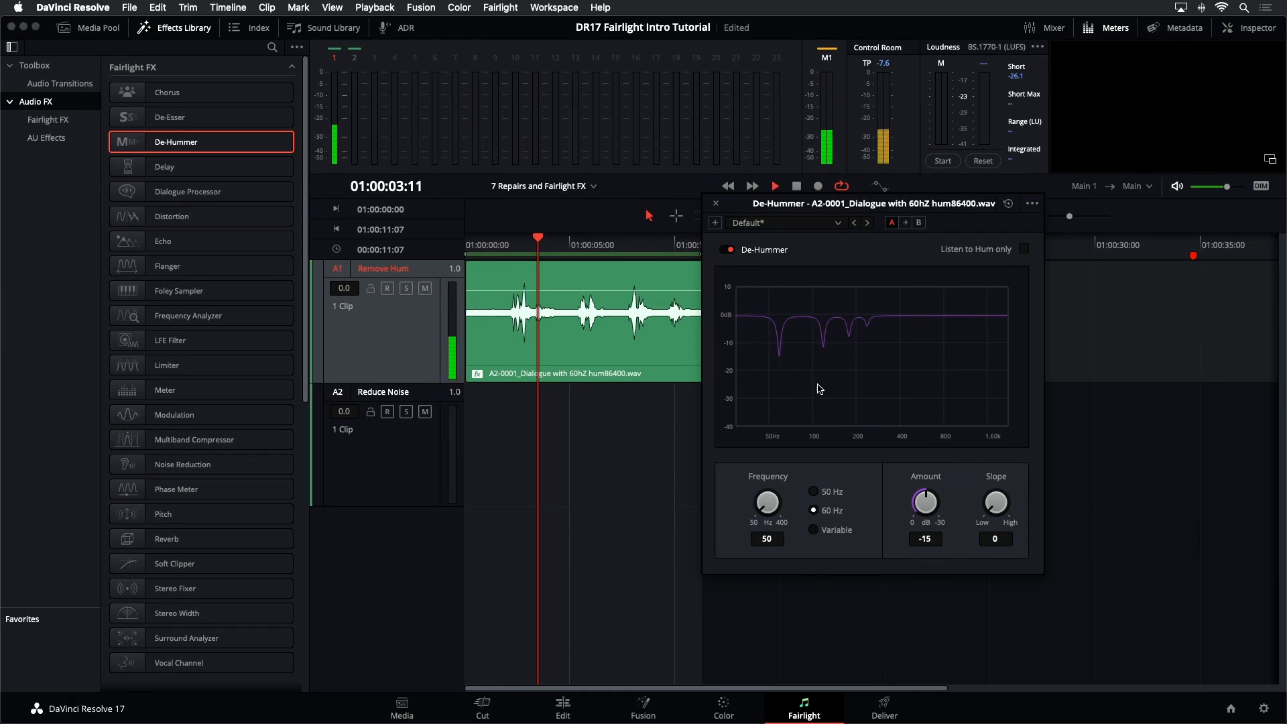
pyautogui.press('space')
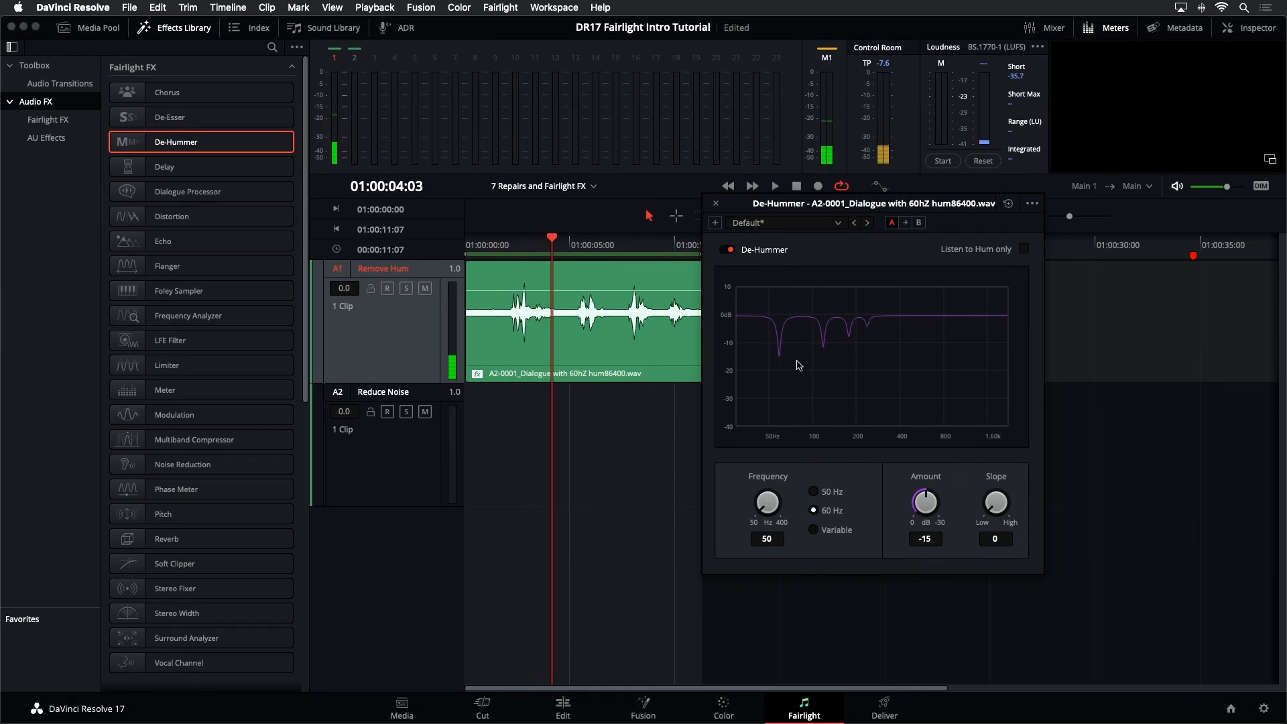
pyautogui.moveTo(921, 510); pyautogui.dragTo(952, 494)
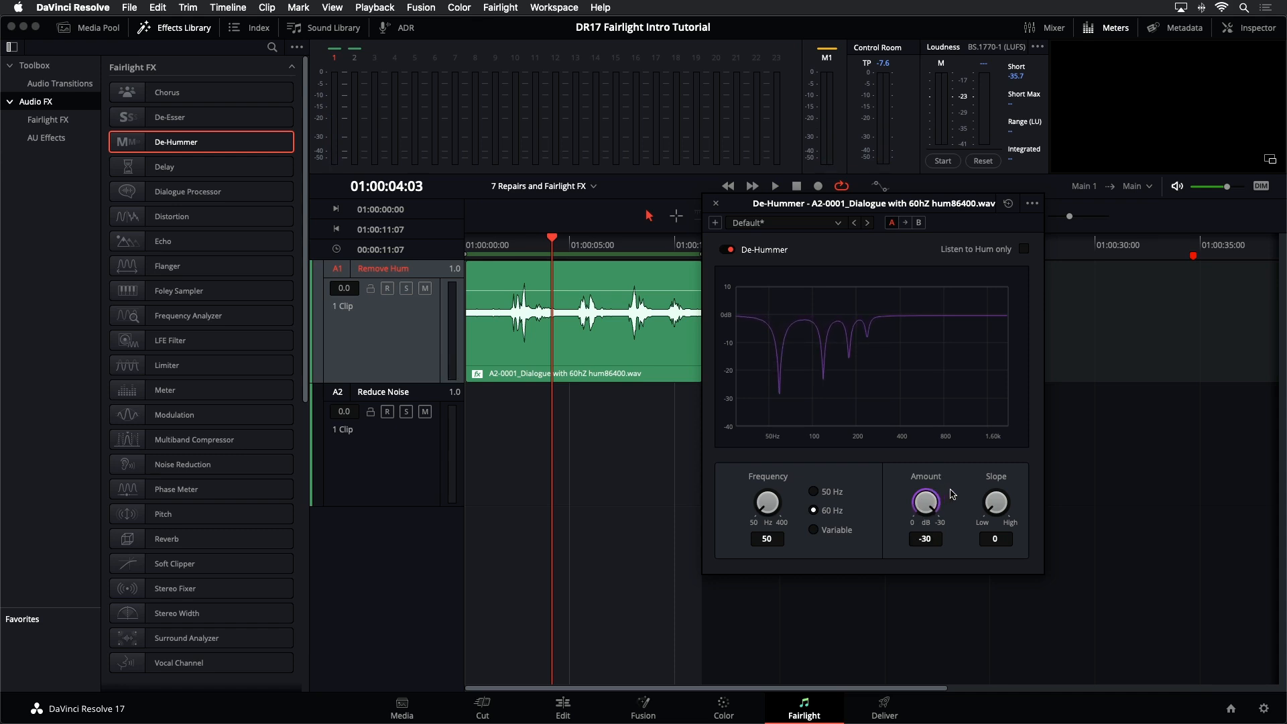
pyautogui.press('space')
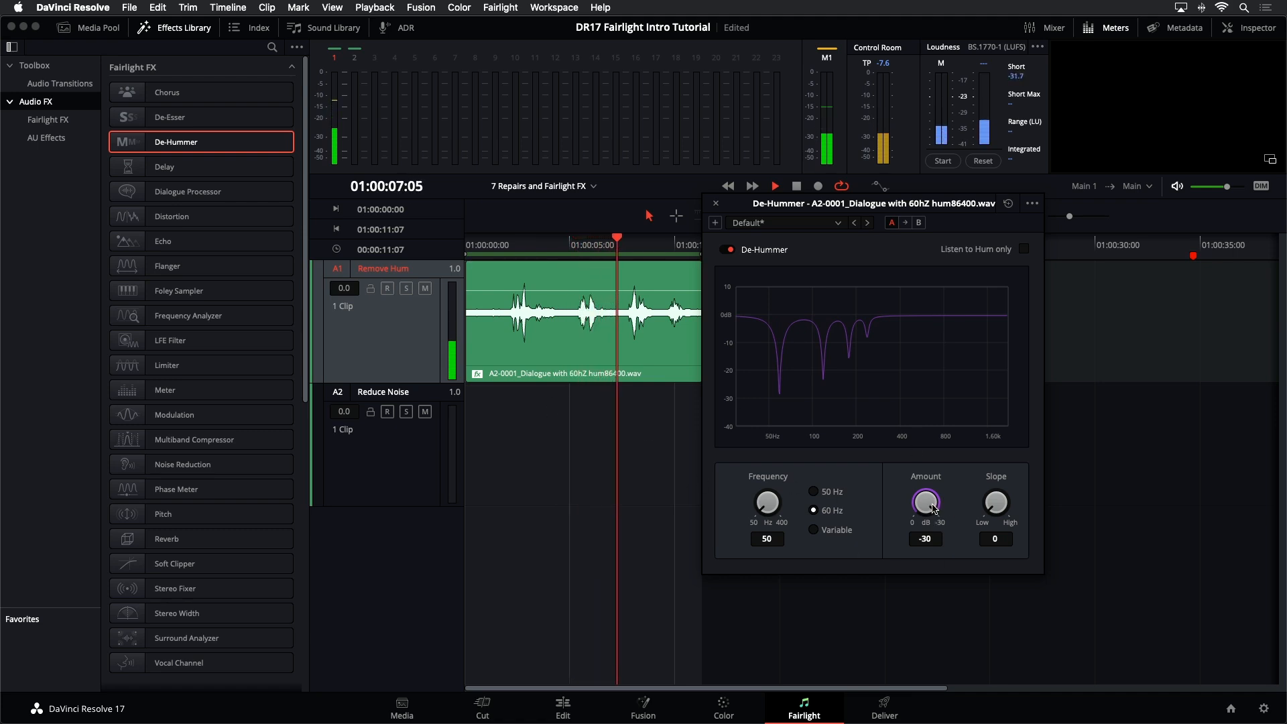
# Step: Ease the De-Hummer Amount to -23.7 dB, move its window clear of the A1 clip and close it
pyautogui.moveTo(930, 505)
pyautogui.mouseDown()
pyautogui.moveTo(914, 493)
pyautogui.moveTo(924, 511)
pyautogui.mouseUp()
pyautogui.press('space')
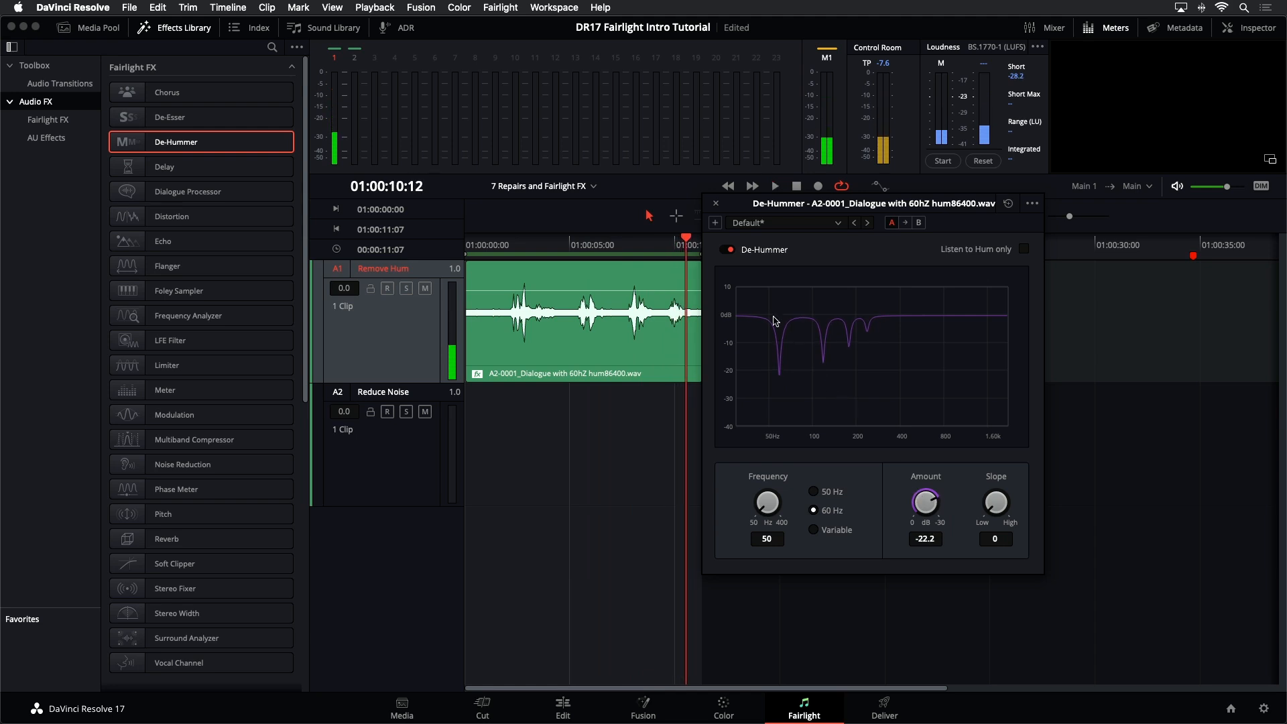
pyautogui.moveTo(760, 199); pyautogui.dragTo(811, 213)
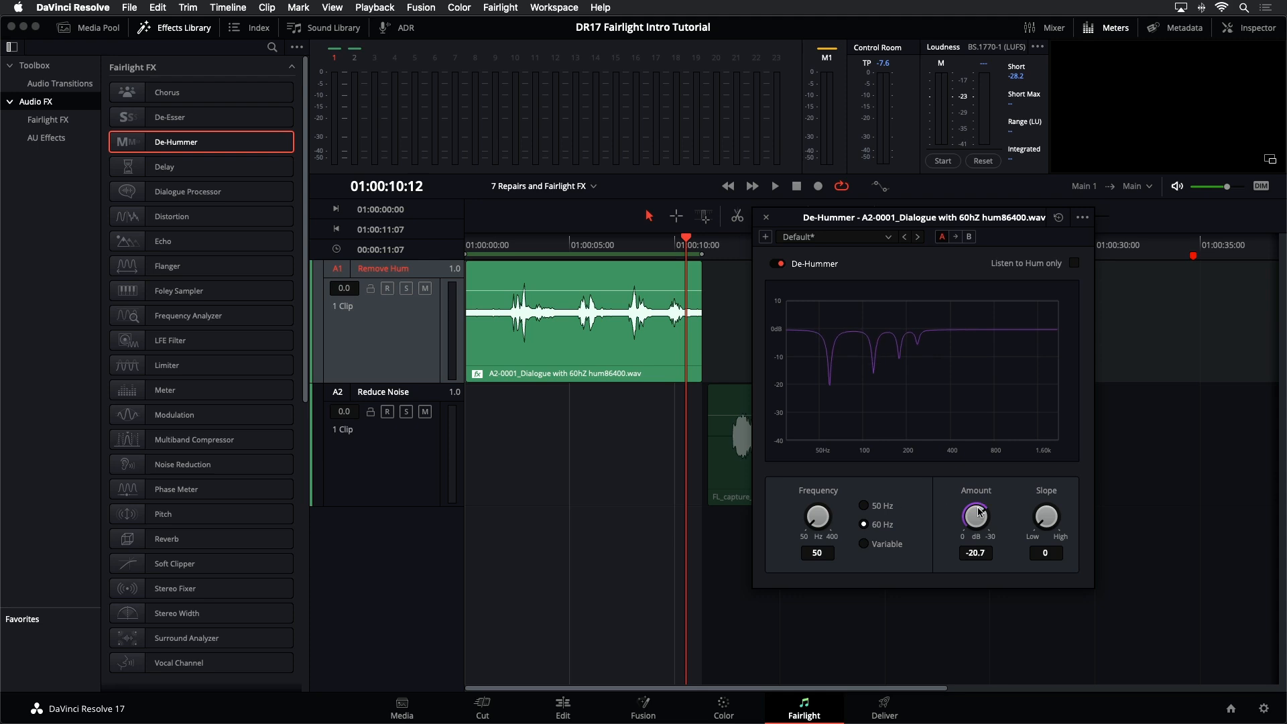
pyautogui.moveTo(980, 515)
pyautogui.mouseDown()
pyautogui.moveTo(1005, 513)
pyautogui.moveTo(981, 515)
pyautogui.mouseUp()
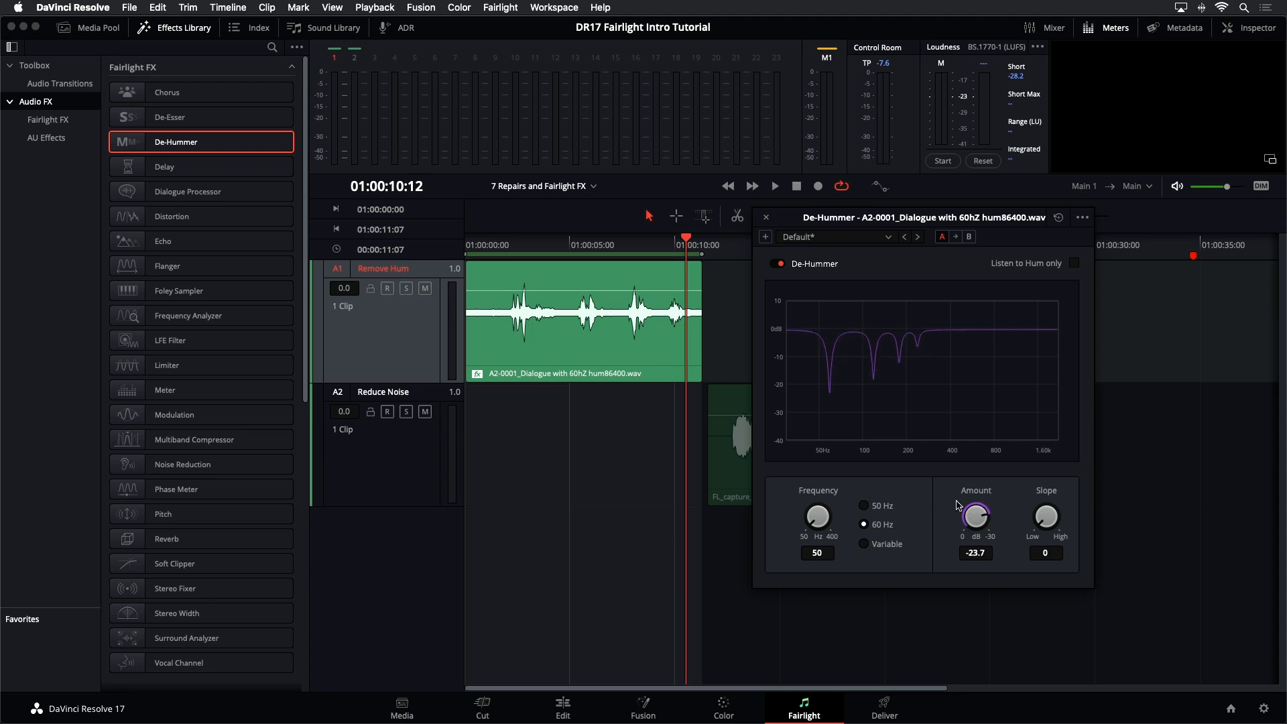
pyautogui.click(767, 218)
# Step: Play the opening of the A1 dialogue clip from the timeline start with the adjusted De-Hummer
pyautogui.press('Home')
pyautogui.press('space')
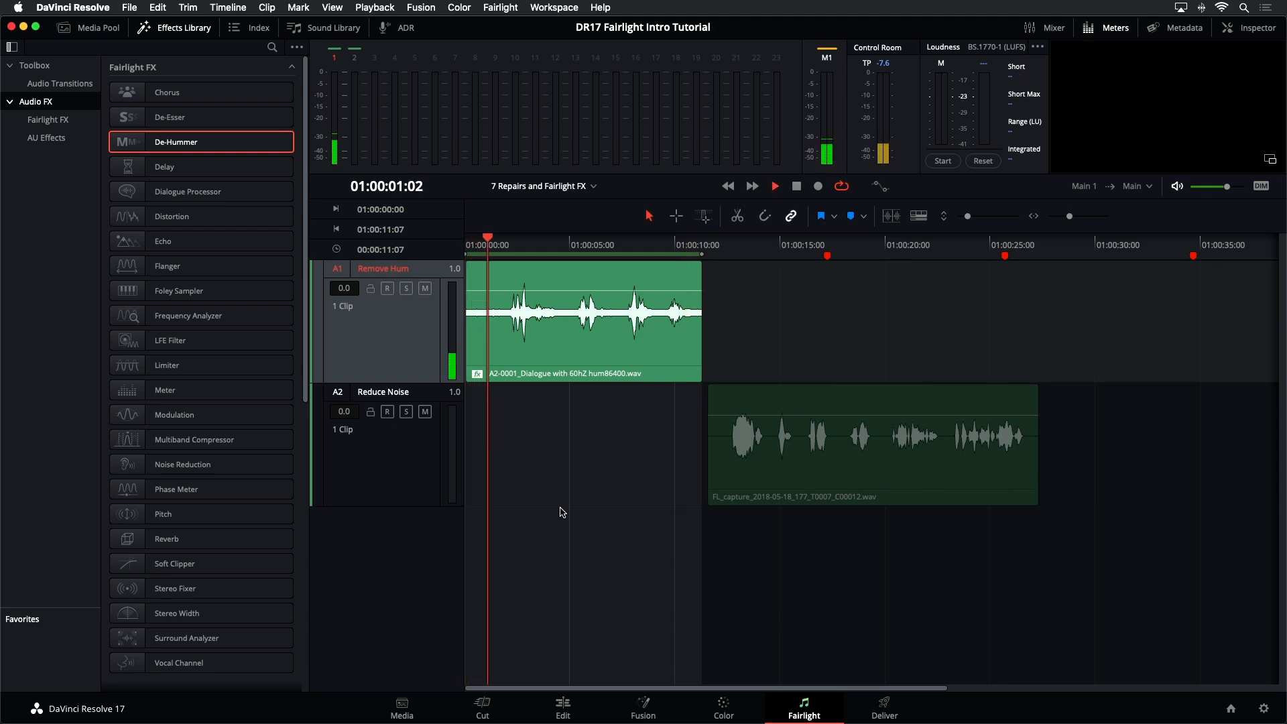
pyautogui.press('space')
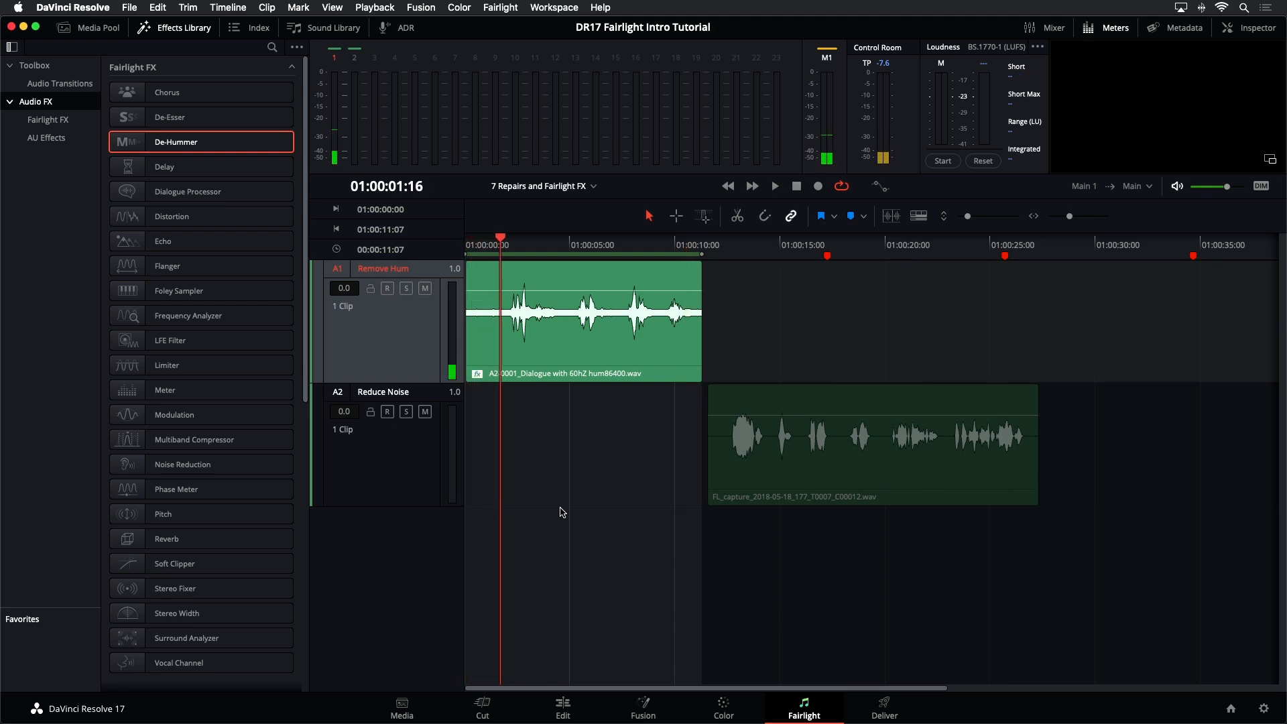
# Step: Enable Cache Audio Effects for the A1 dialogue clip and play a short section of it
pyautogui.click(574, 466)
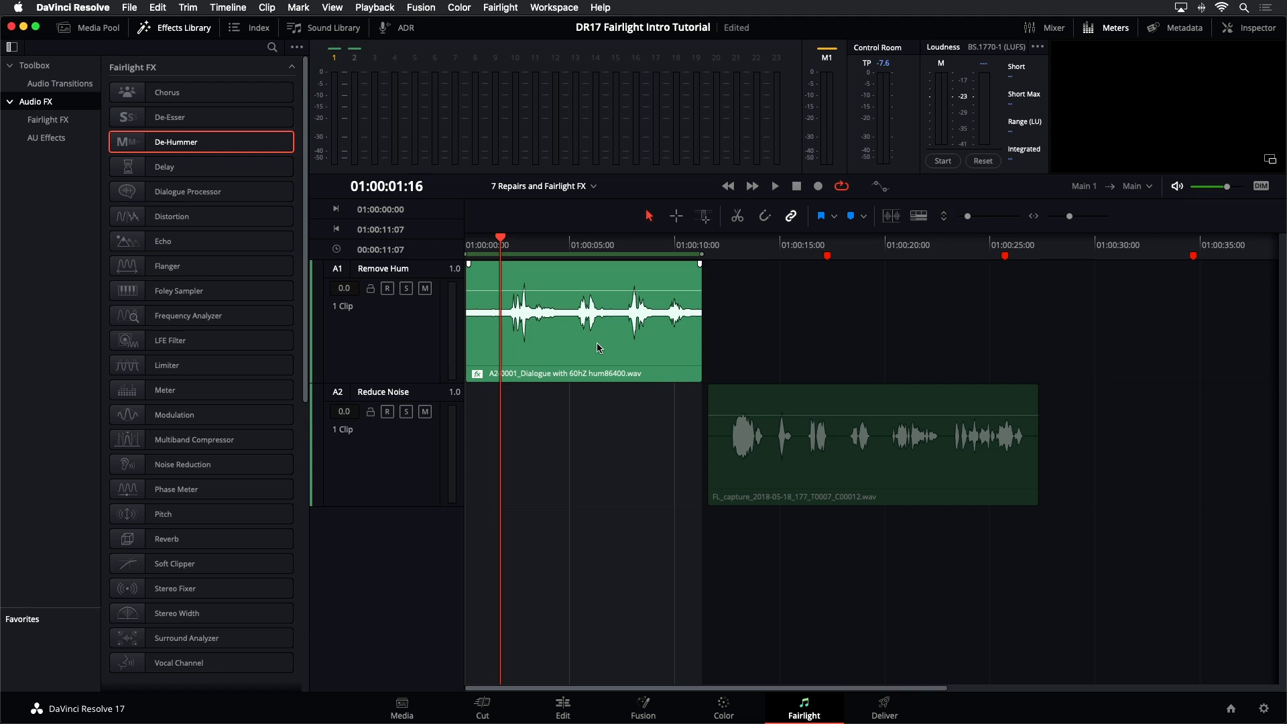
pyautogui.rightClick(605, 317)
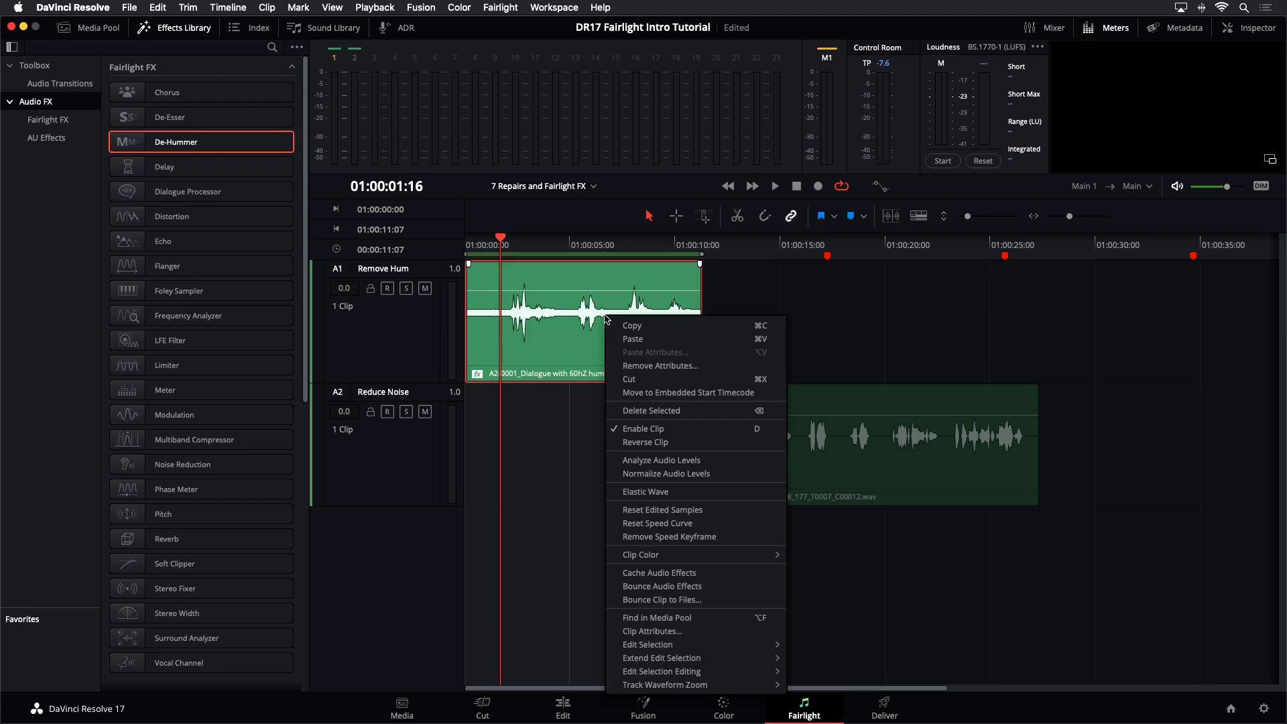
pyautogui.click(708, 585)
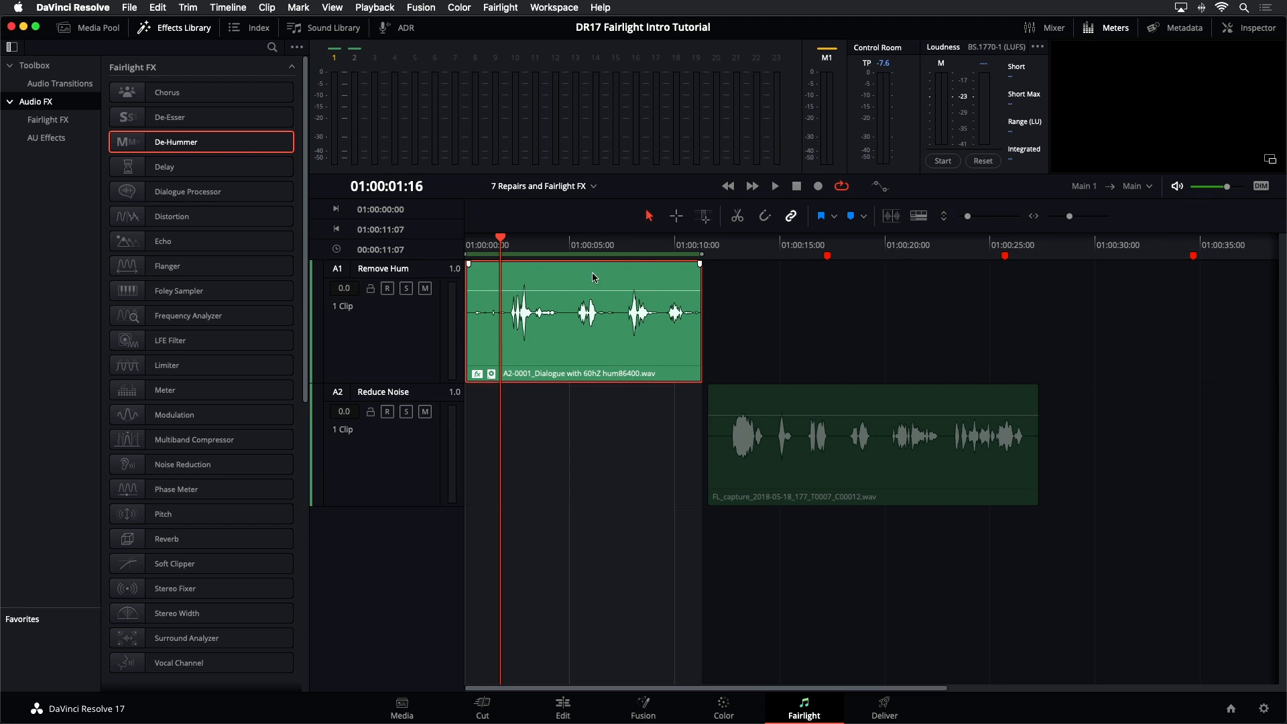
pyautogui.press('space')
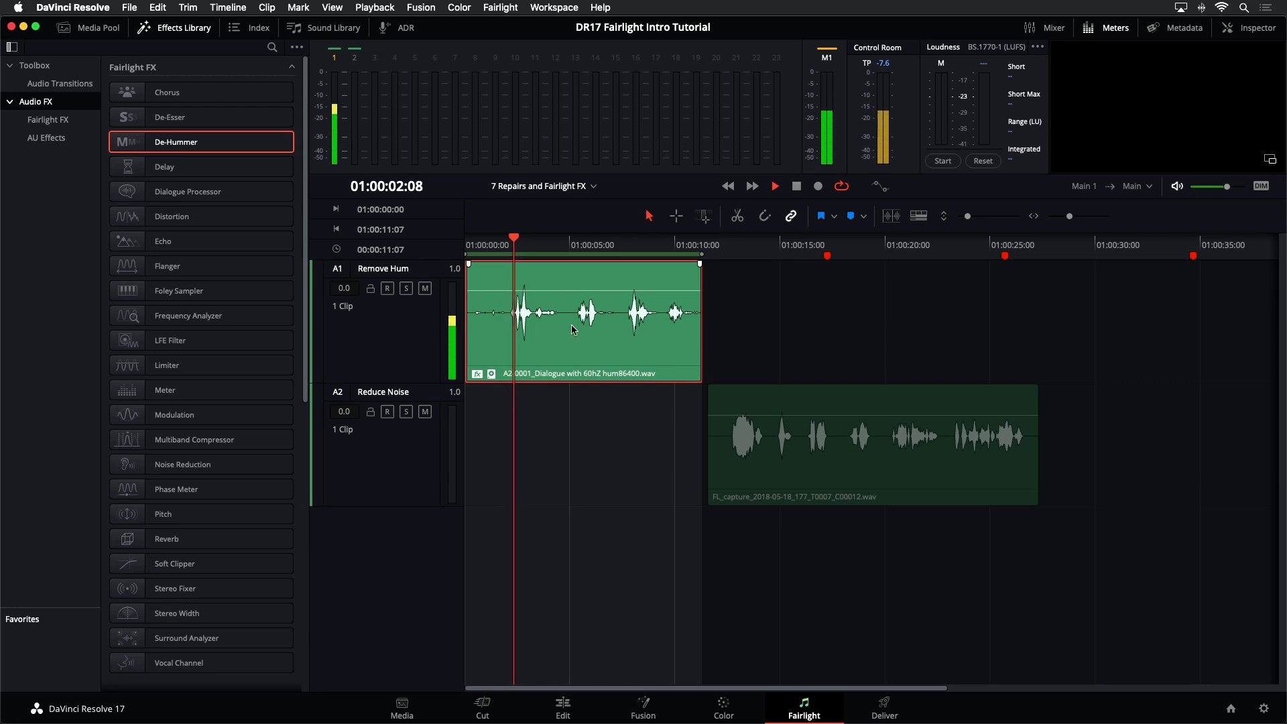
pyautogui.press('space')
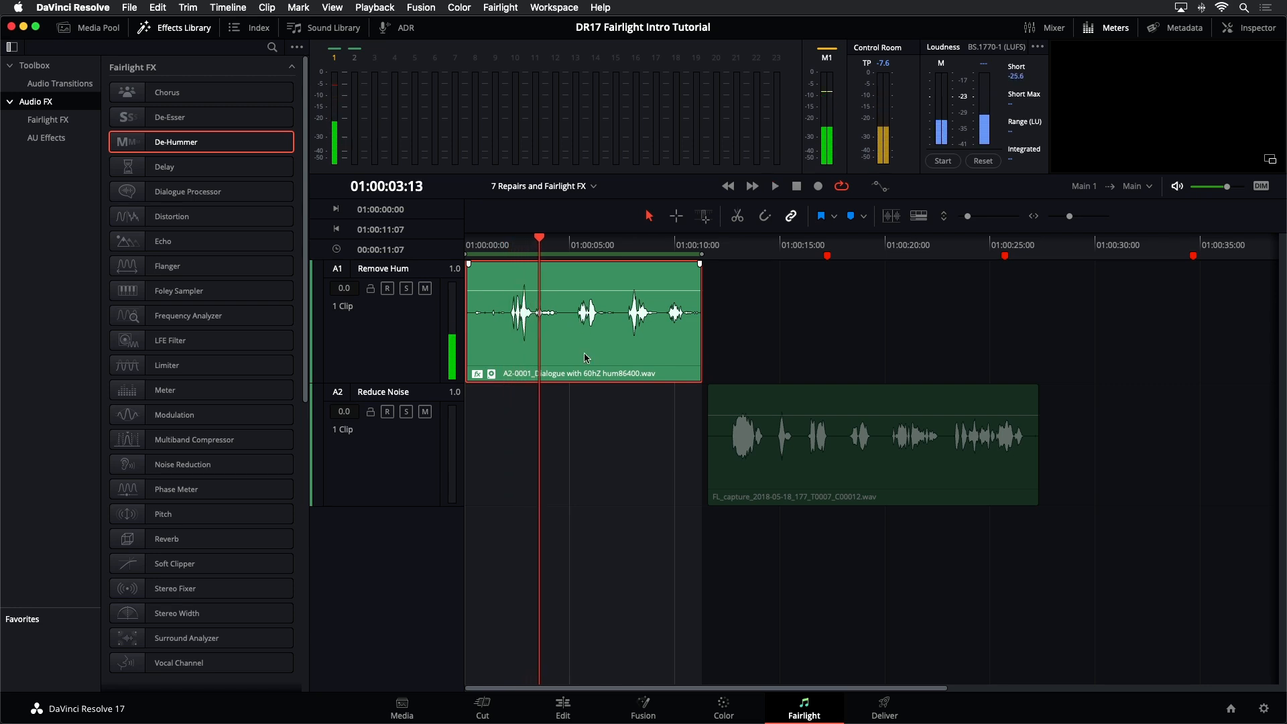
# Step: Turn off Cache Audio Effects for the A1 dialogue clip and stop playback
pyautogui.rightClick(581, 338)
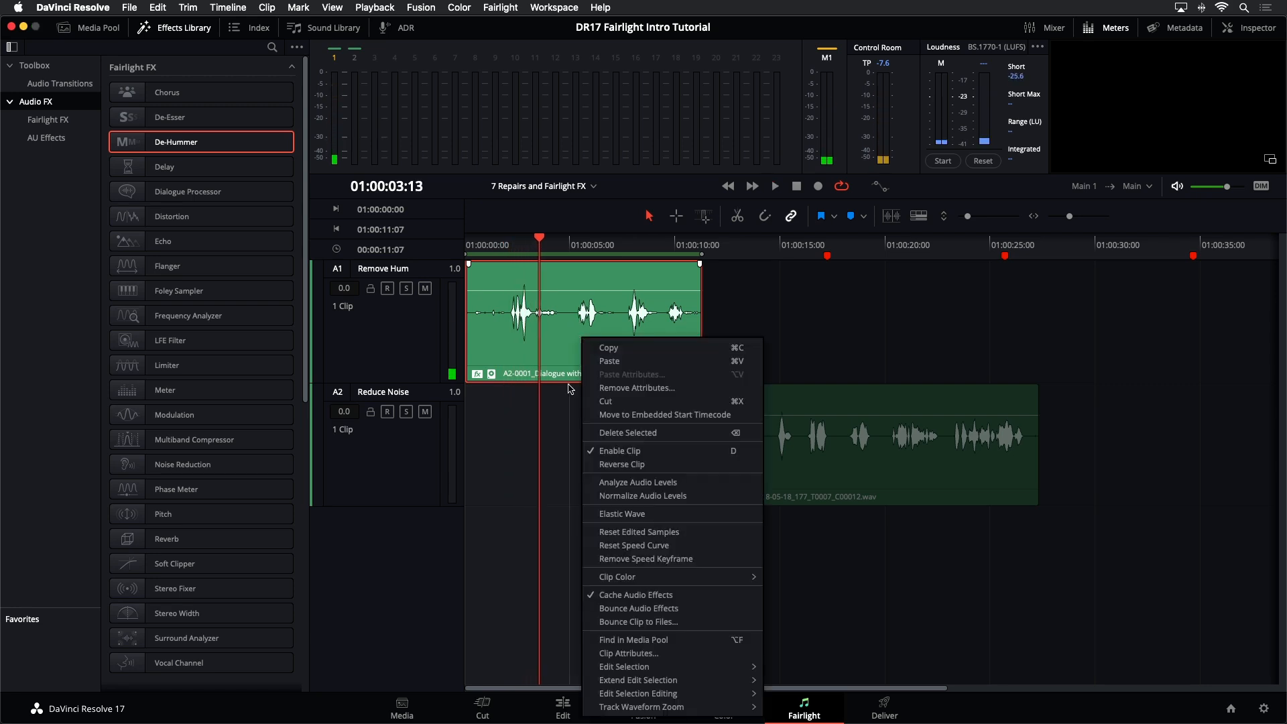
pyautogui.click(609, 601)
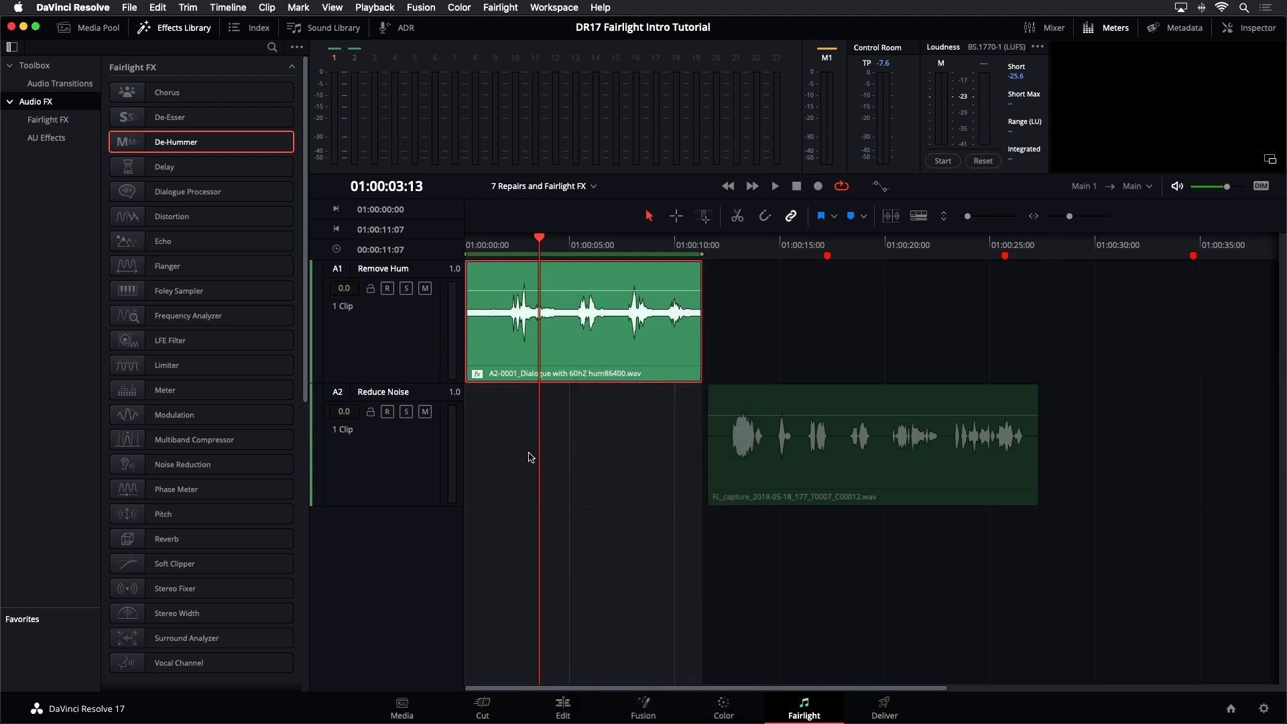
pyautogui.press('space')
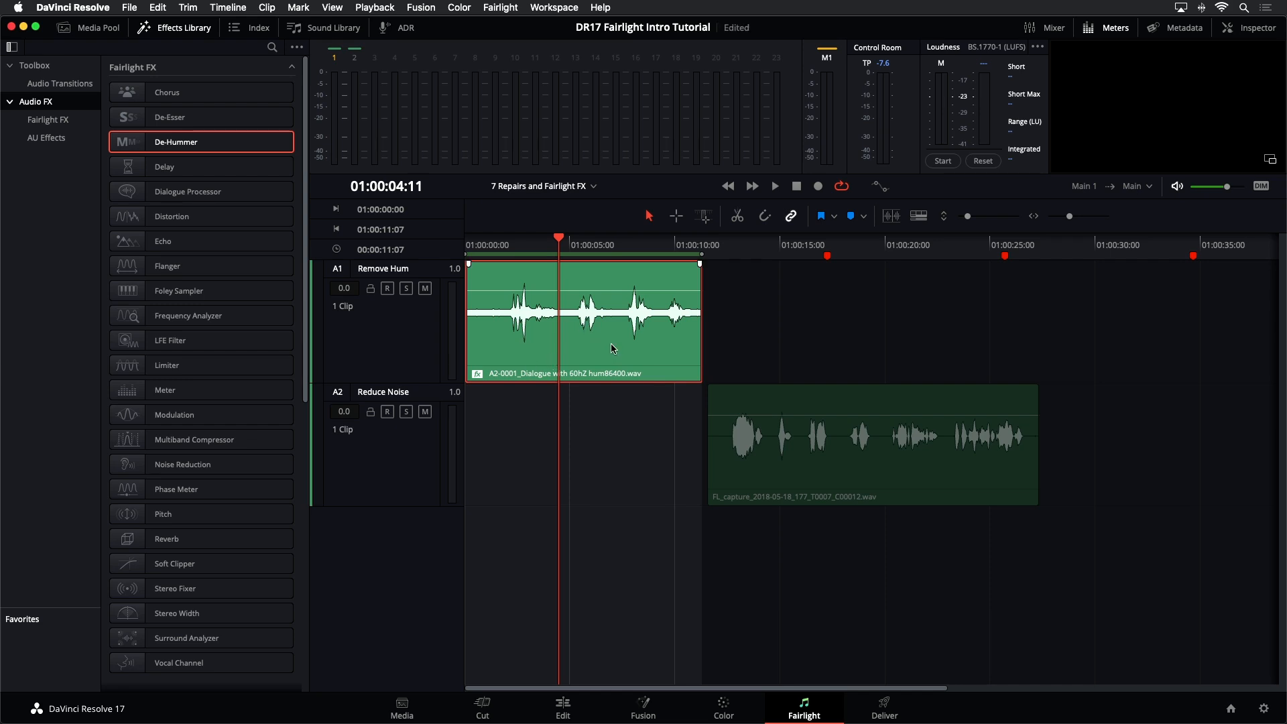
# Step: Show the selected A1 clip's De-Hummer settings in the Inspector and reopen the effect's control window from there
pyautogui.click(1248, 34)
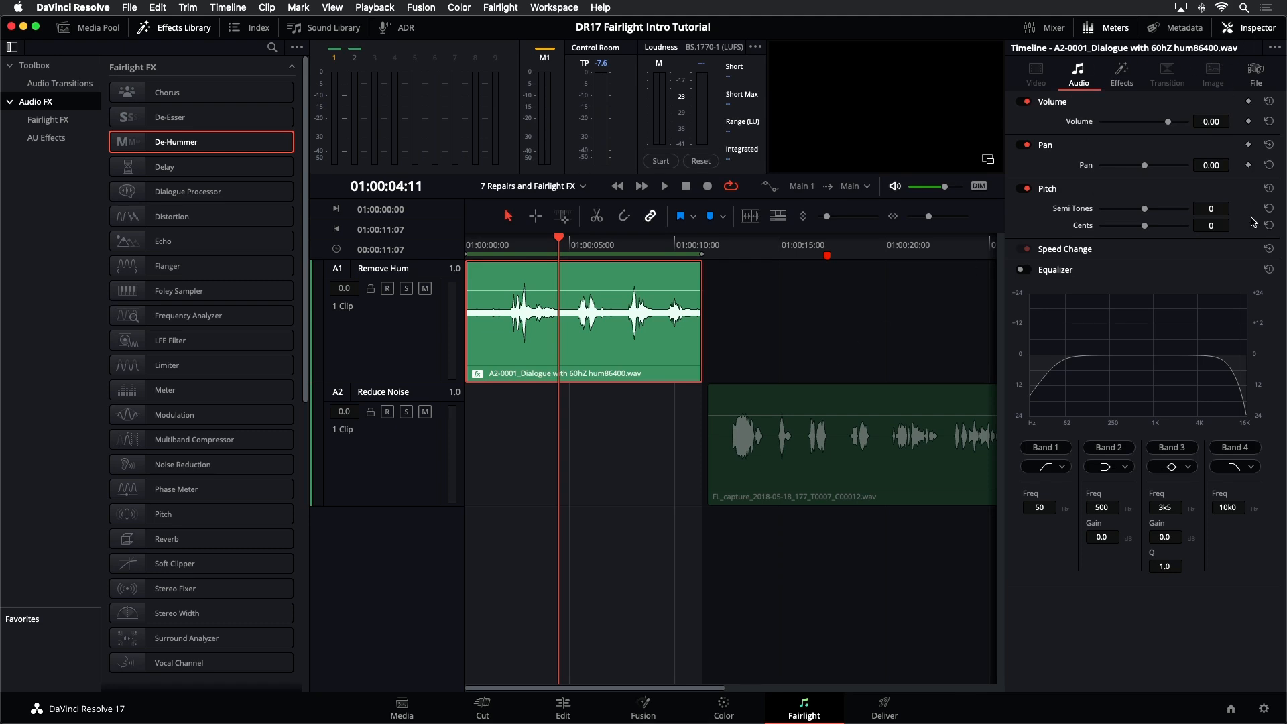
pyautogui.click(788, 315)
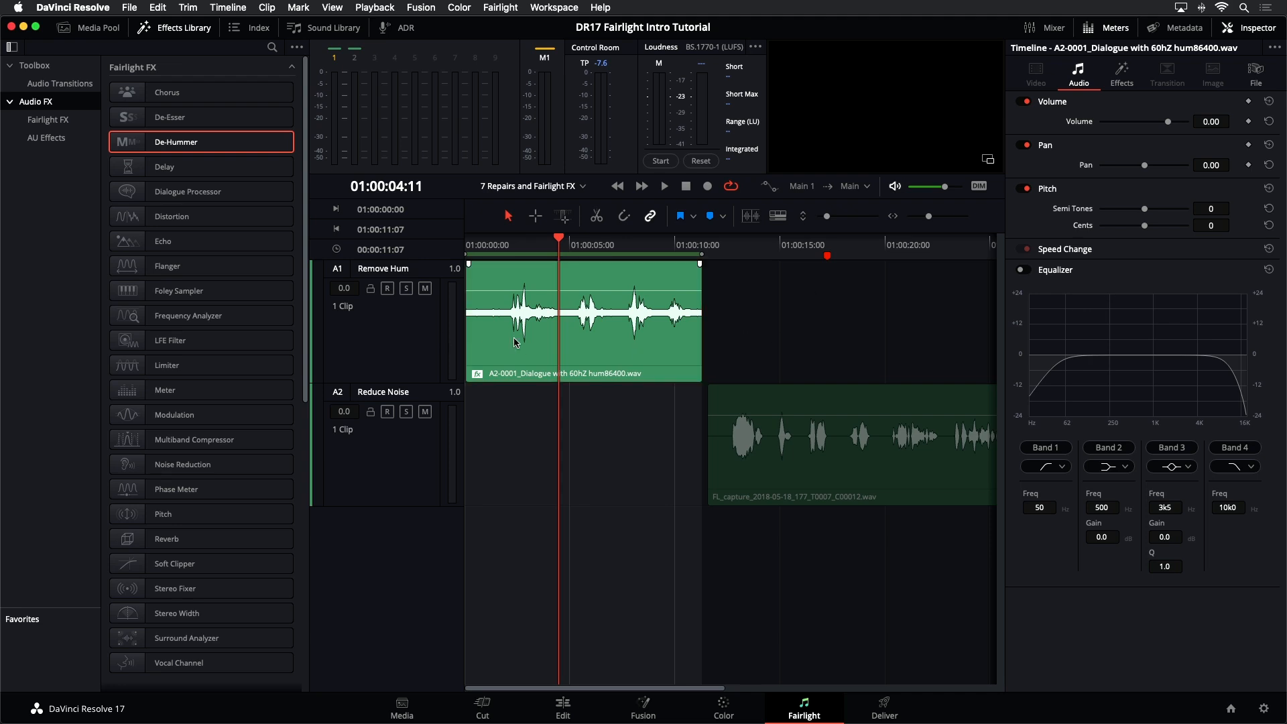
pyautogui.click(548, 352)
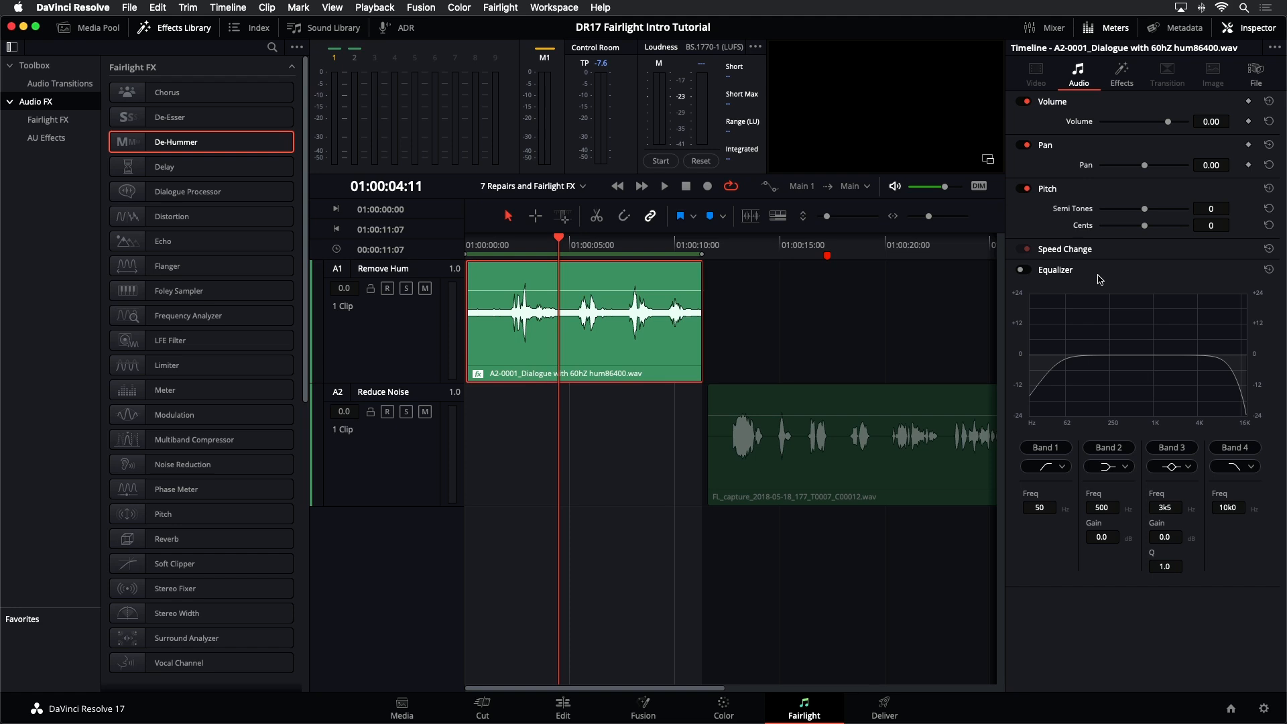
pyautogui.click(1122, 75)
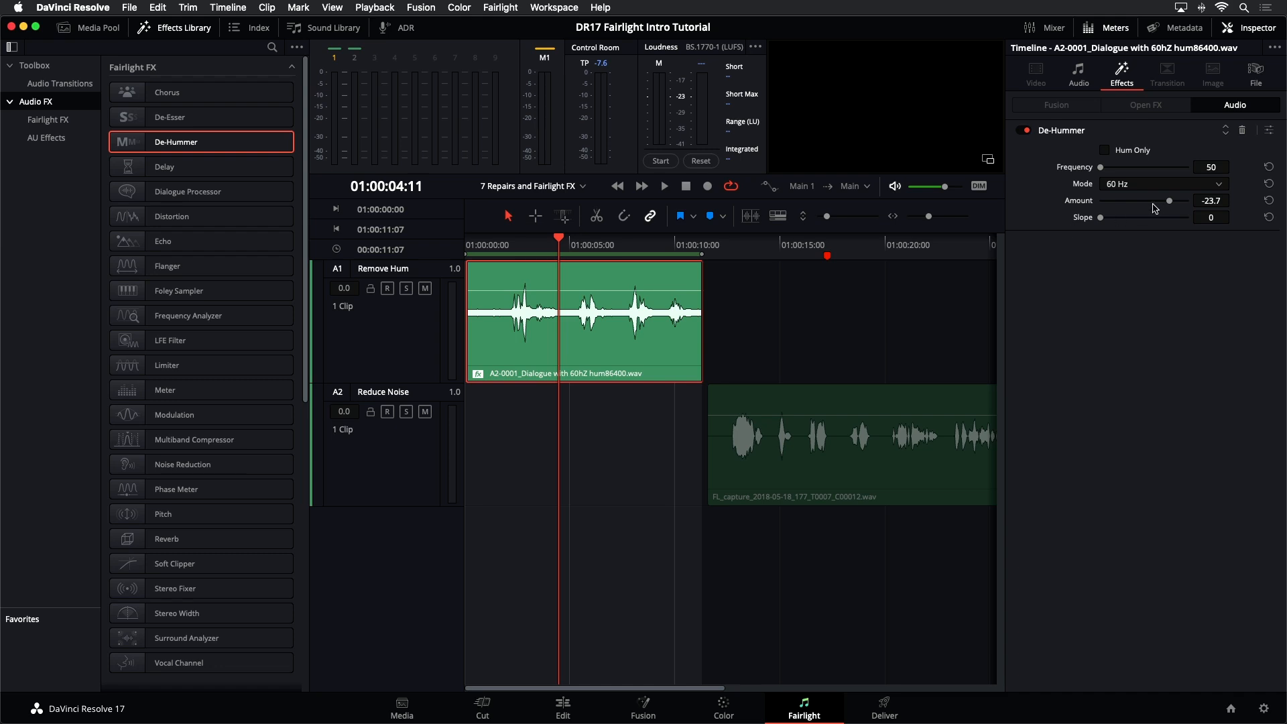
pyautogui.click(1268, 131)
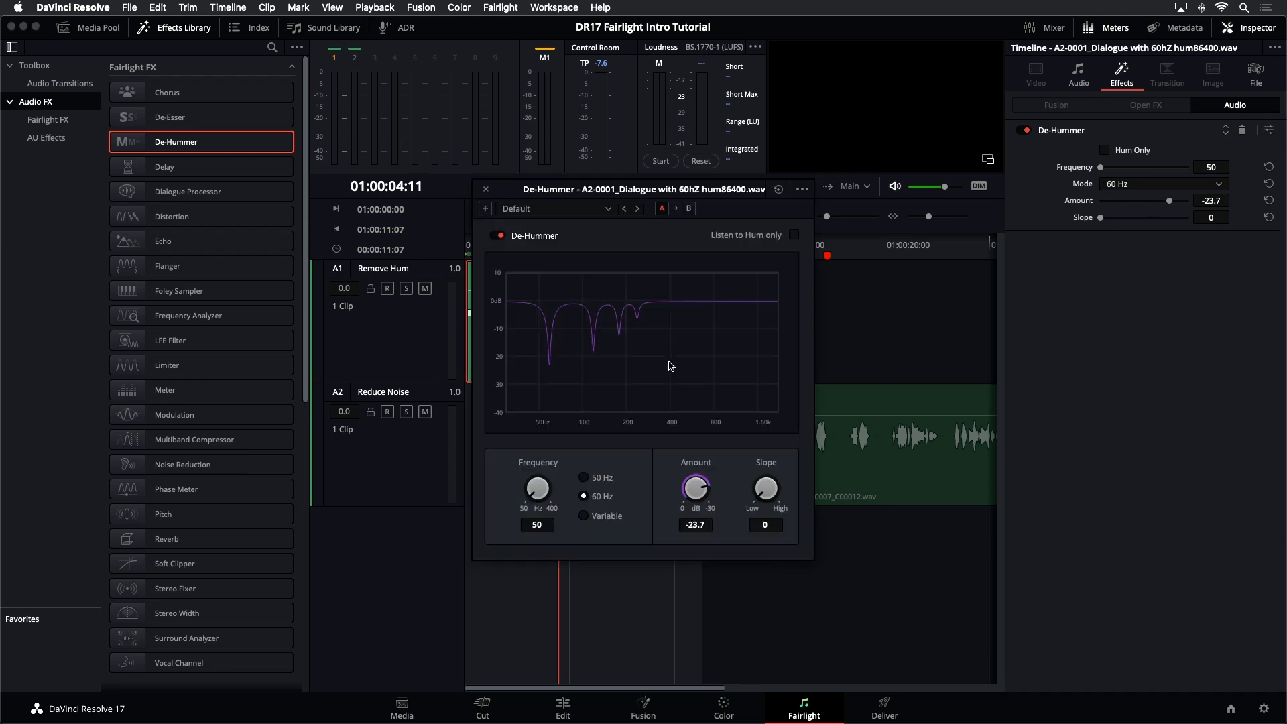
# Step: Switch the De-Hummer off and back on in the Inspector and hide the Inspector
pyautogui.click(1026, 131)
pyautogui.click(1026, 132)
pyautogui.click(1227, 29)
# Step: Move the De-Hummer window clear of the A1 clip, bypass the effect during playback for comparison and close the window
pyautogui.click(566, 193)
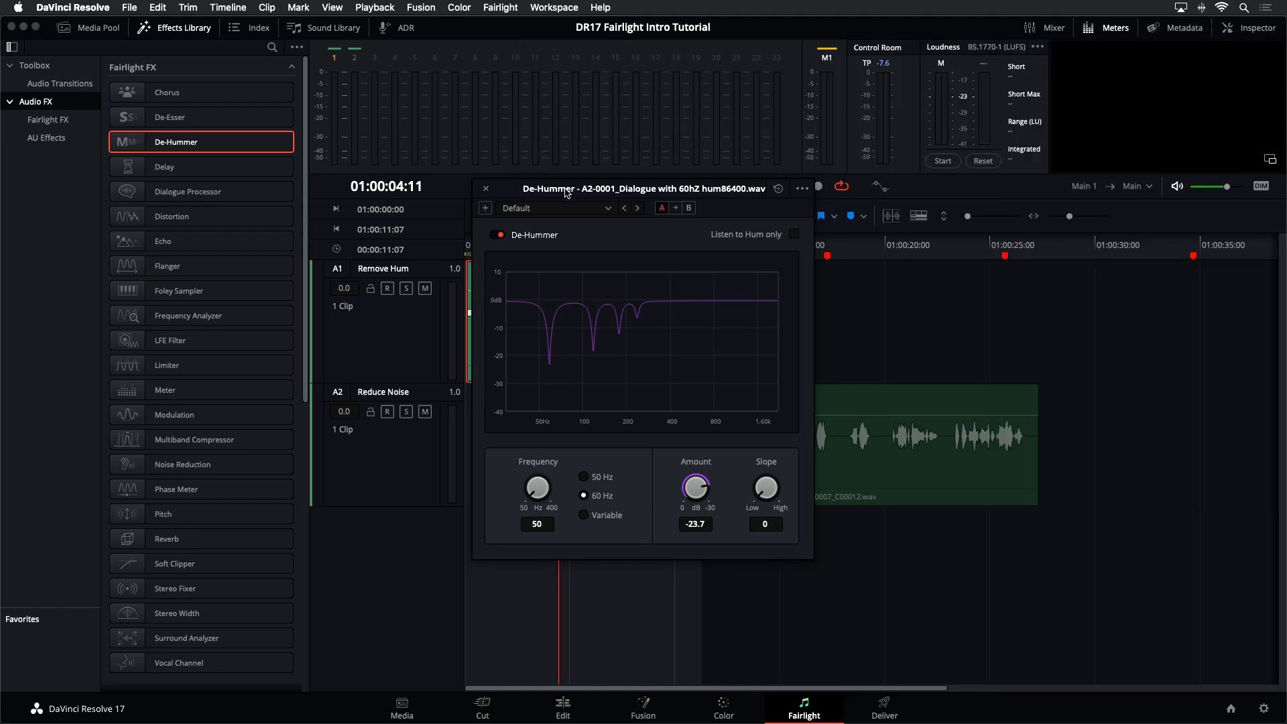
pyautogui.moveTo(566, 193); pyautogui.dragTo(894, 214)
pyautogui.press('space')
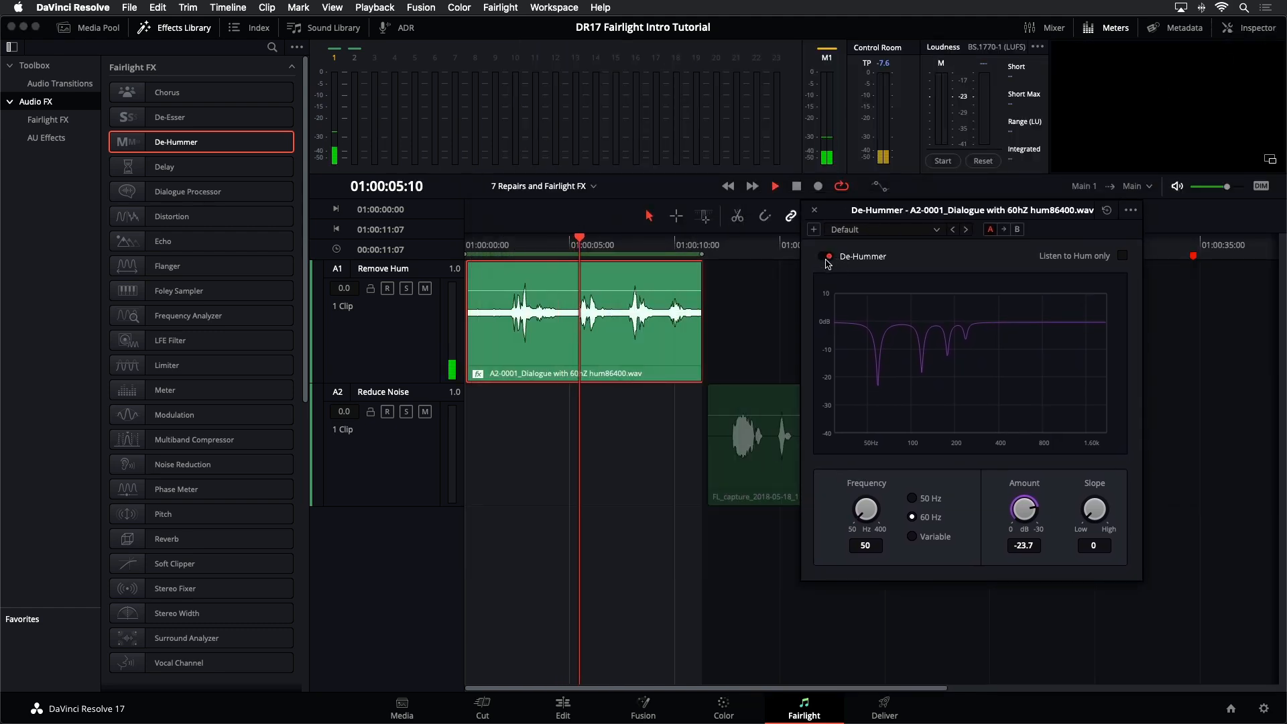
pyautogui.click(826, 256)
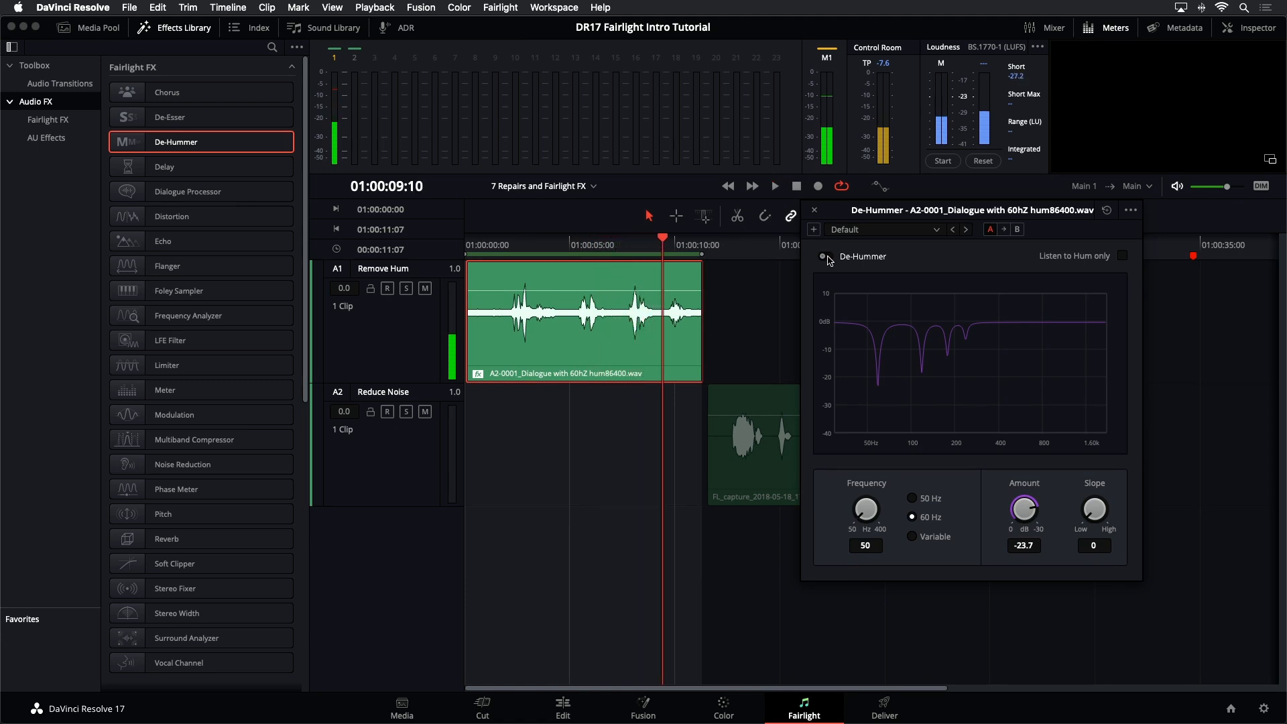
pyautogui.press('space')
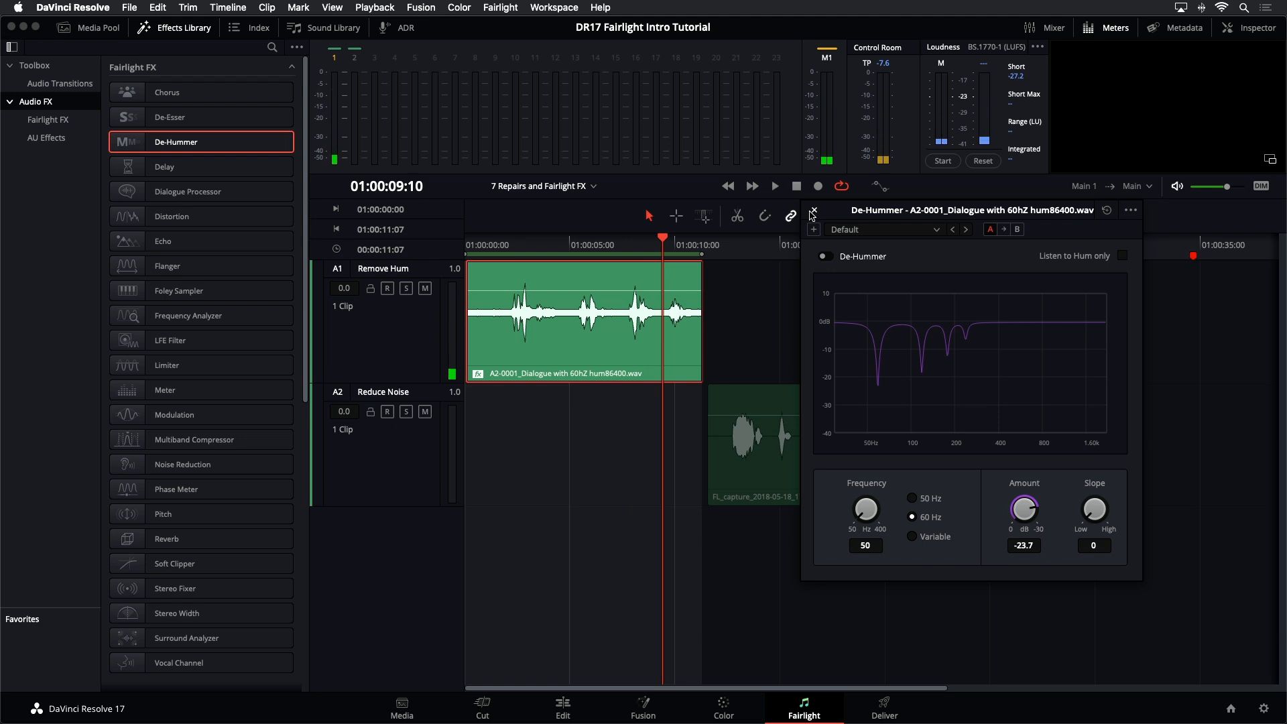
pyautogui.click(815, 213)
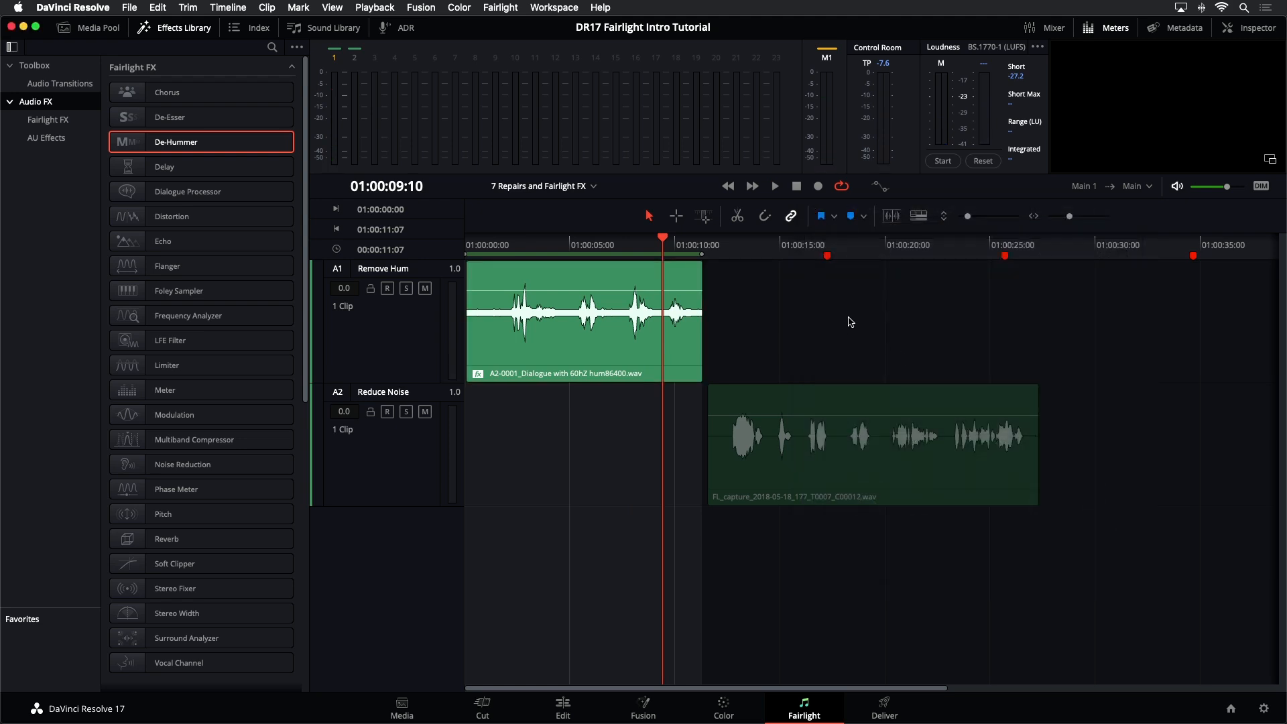
# Step: Move the playhead to 01:00:14:20 over the A2 Reduce Noise clip and select the clip
pyautogui.click(777, 244)
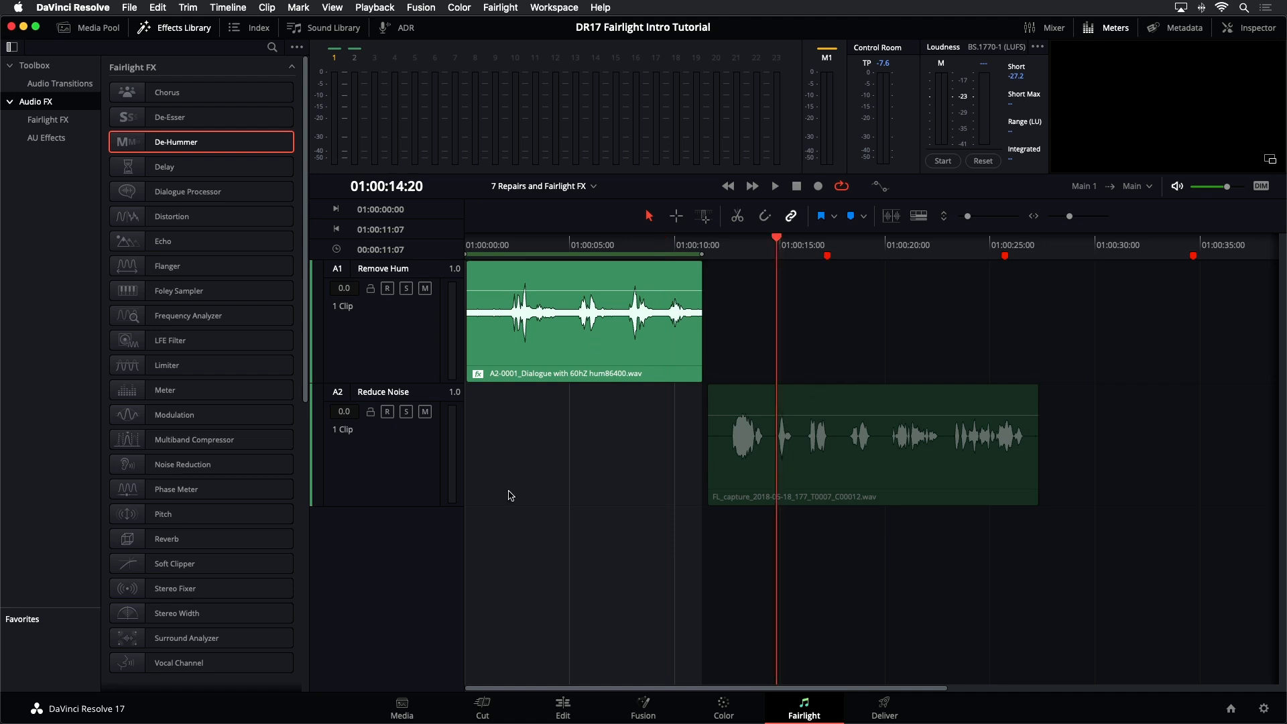
pyautogui.click(761, 484)
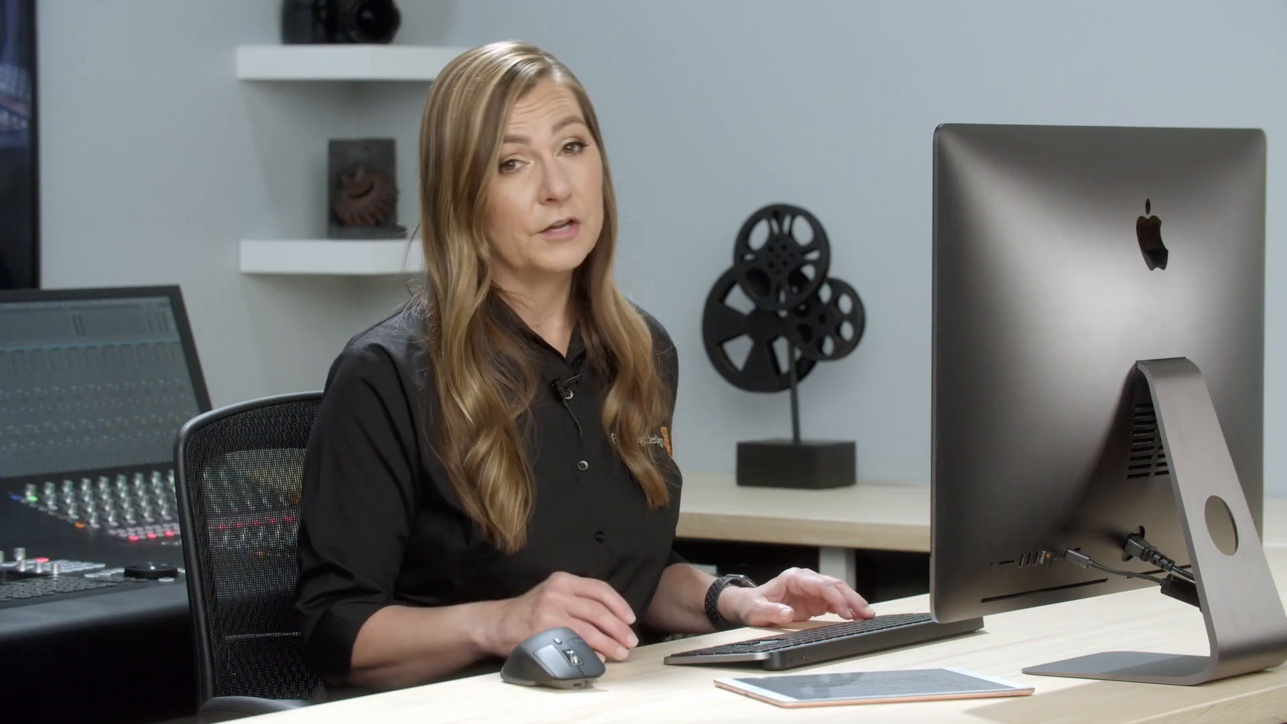
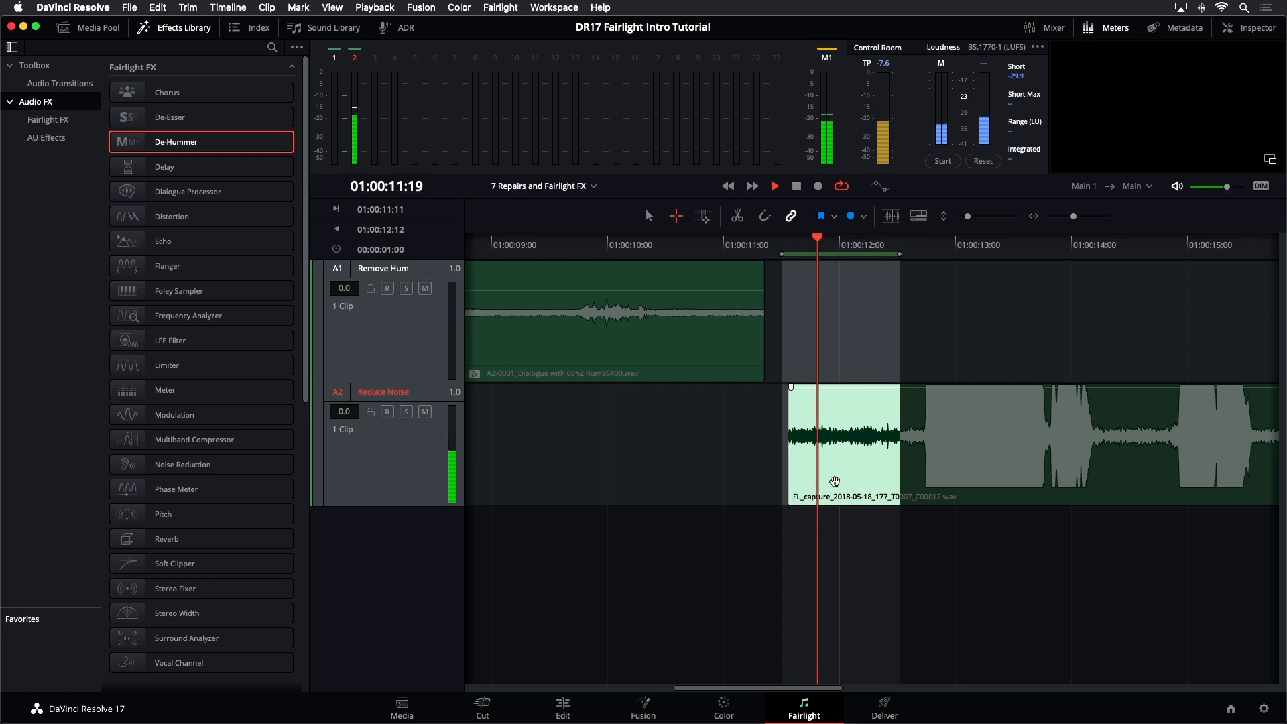
# Step: Lower the A2 clip's volume with its level line and replay the marked noise range at its start
pyautogui.press('space')
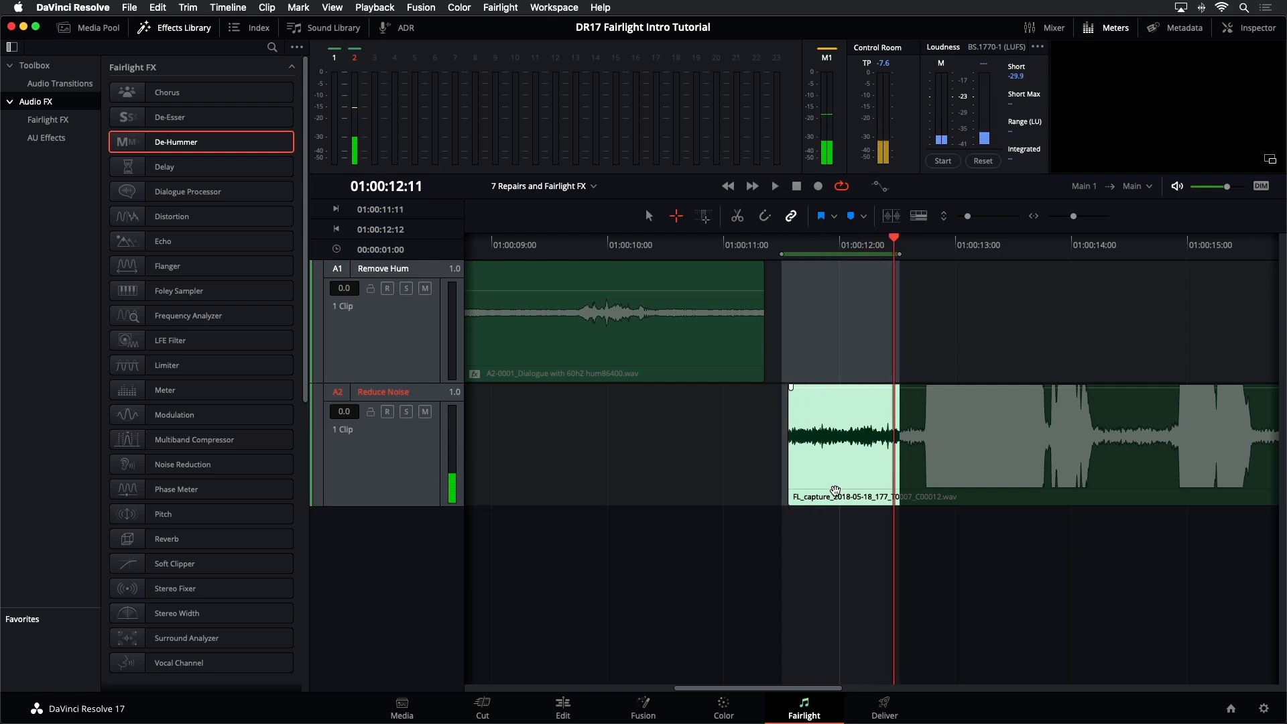
pyautogui.moveTo(881, 390); pyautogui.dragTo(878, 400)
pyautogui.press('space')
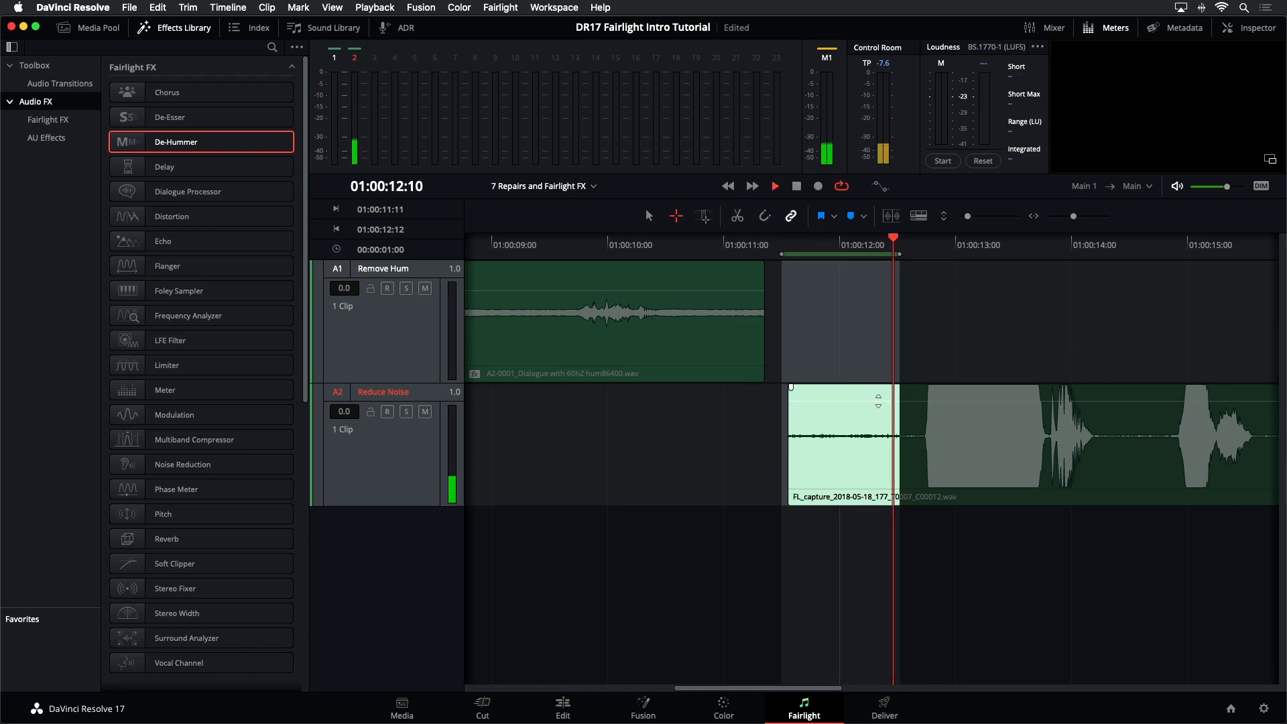
pyautogui.press('space')
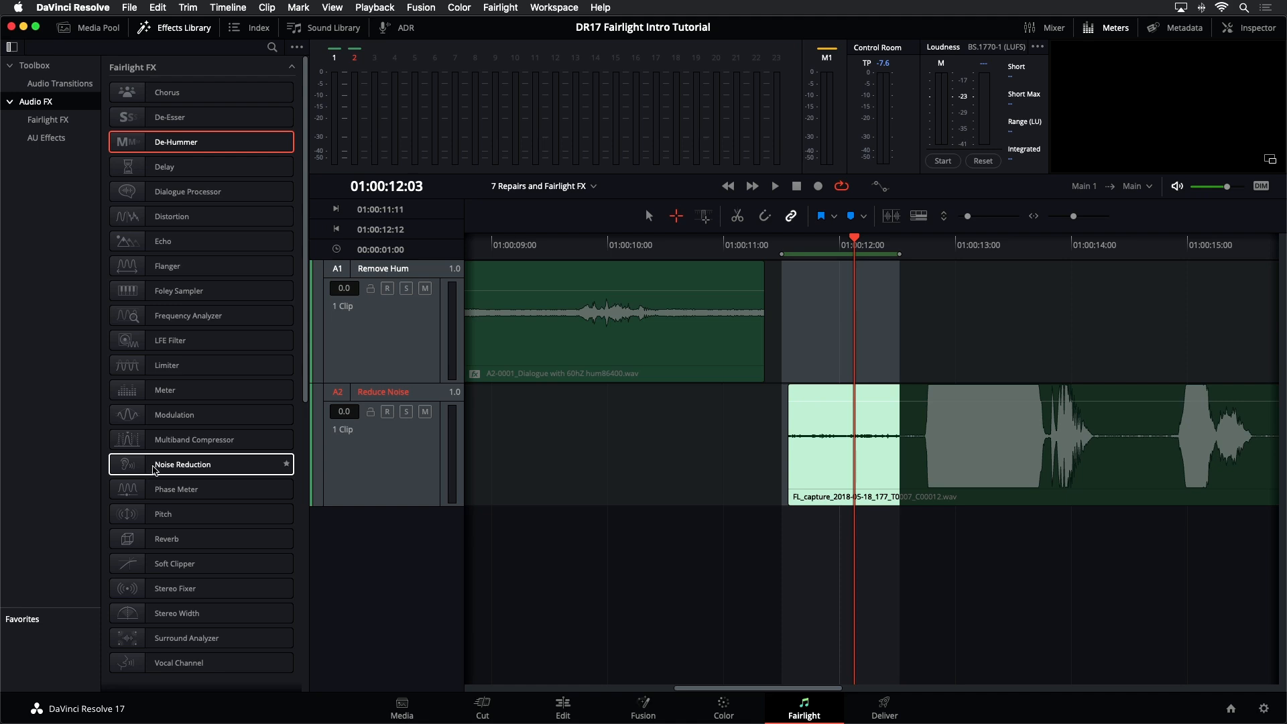
# Step: Add the Noise Reduction effect to the A2 clip, hide the Effects Library and move the effect window off the marked range
pyautogui.moveTo(156, 469); pyautogui.dragTo(842, 437)
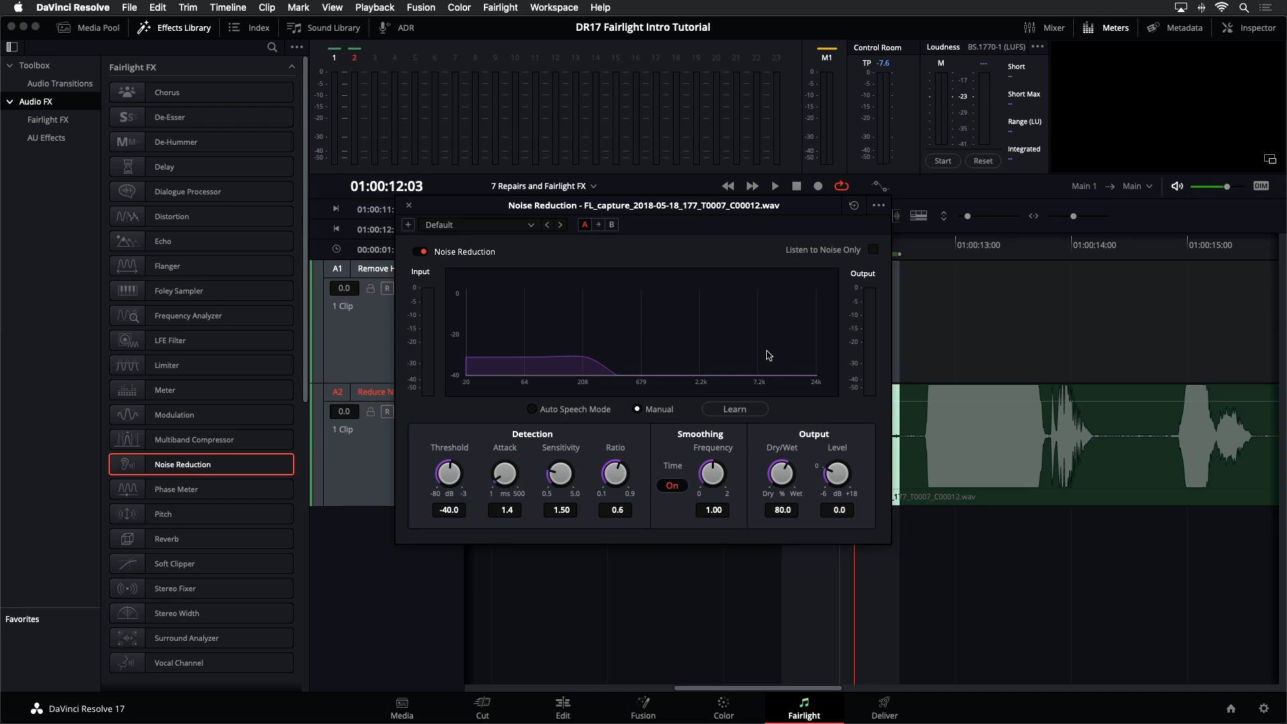
pyautogui.moveTo(739, 205); pyautogui.dragTo(647, 214)
pyautogui.click(190, 30)
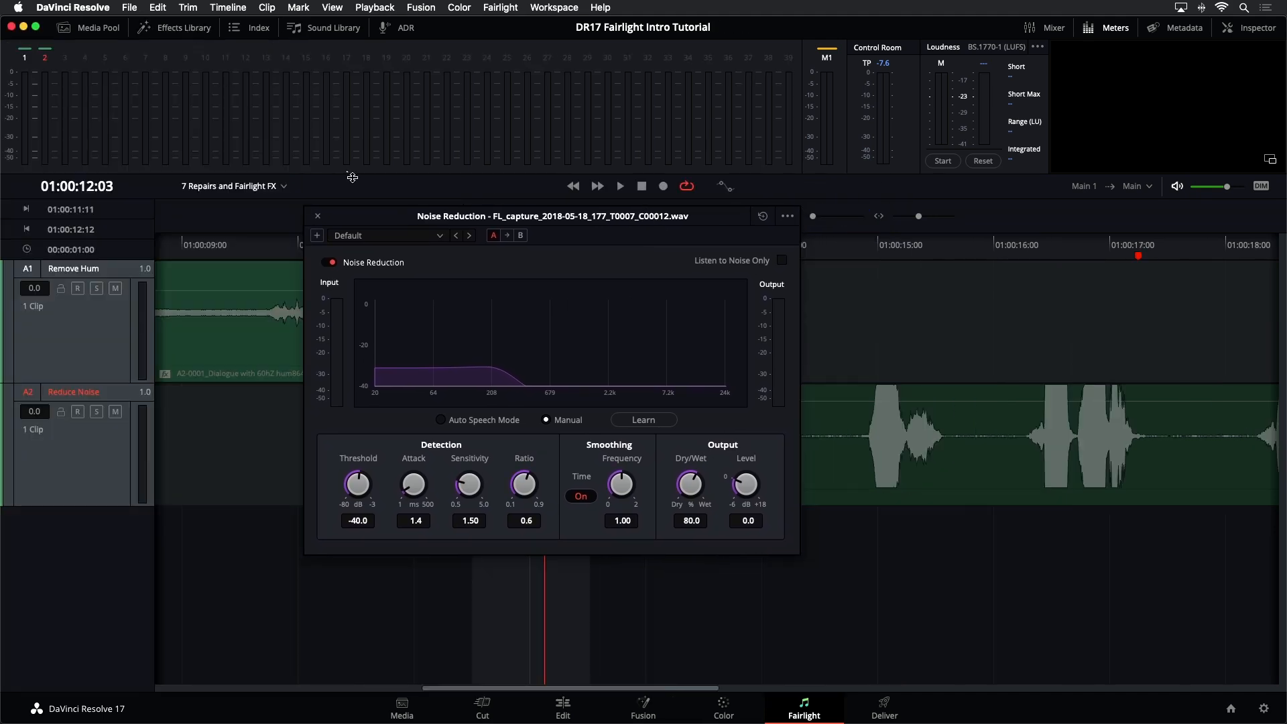
pyautogui.moveTo(432, 216); pyautogui.dragTo(770, 236)
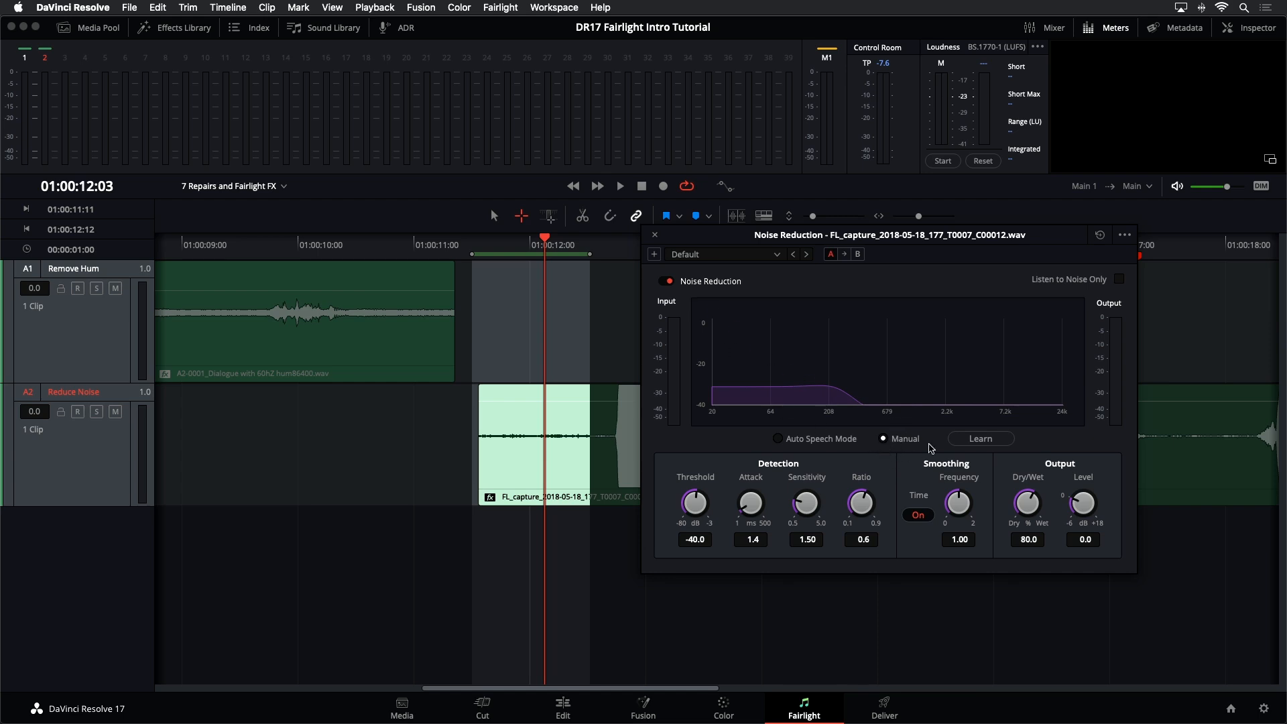
# Step: Learn the noise profile from the looping noise range on A2 in Manual mode and save the project
pyautogui.click(989, 445)
pyautogui.press('space')
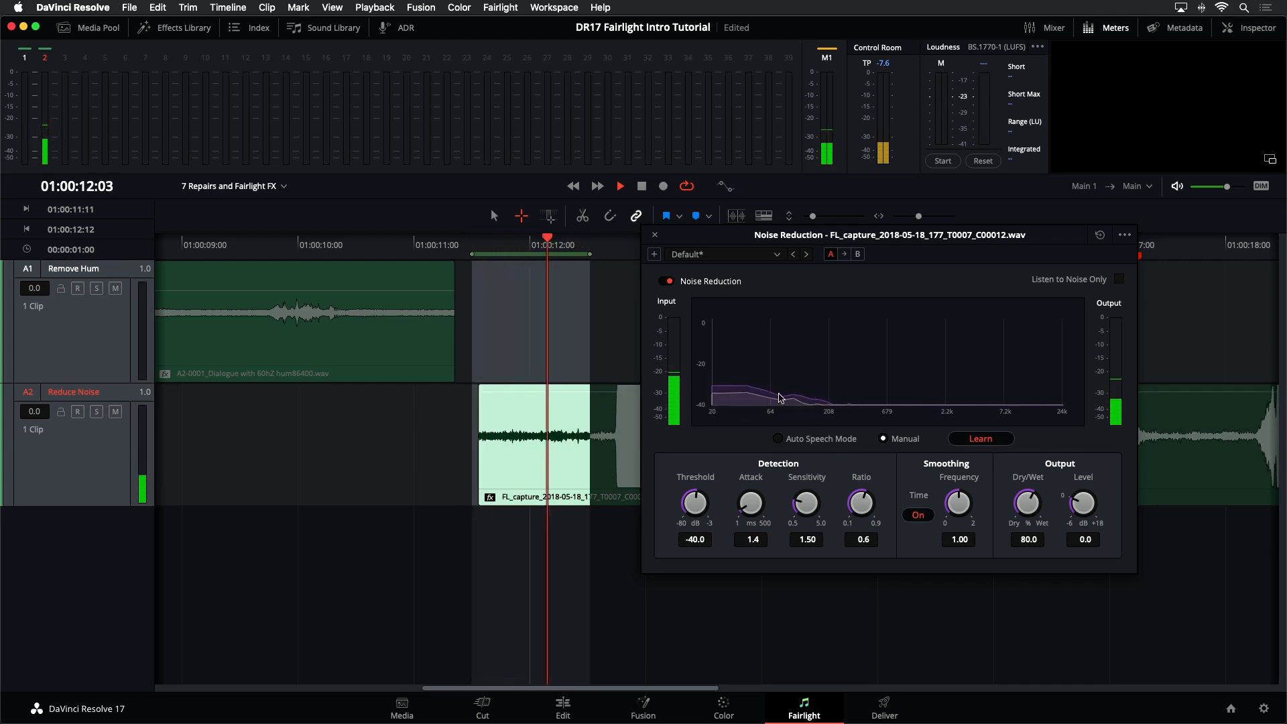
pyautogui.press('space')
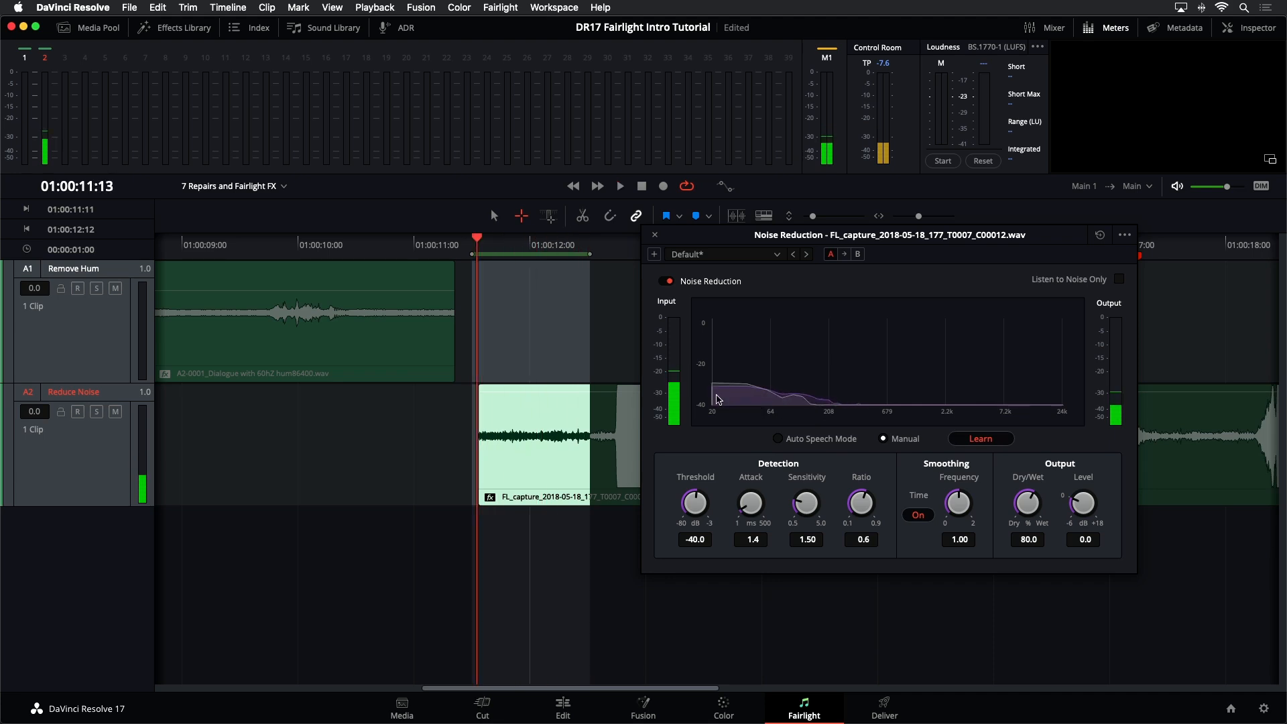
pyautogui.press('super+s')
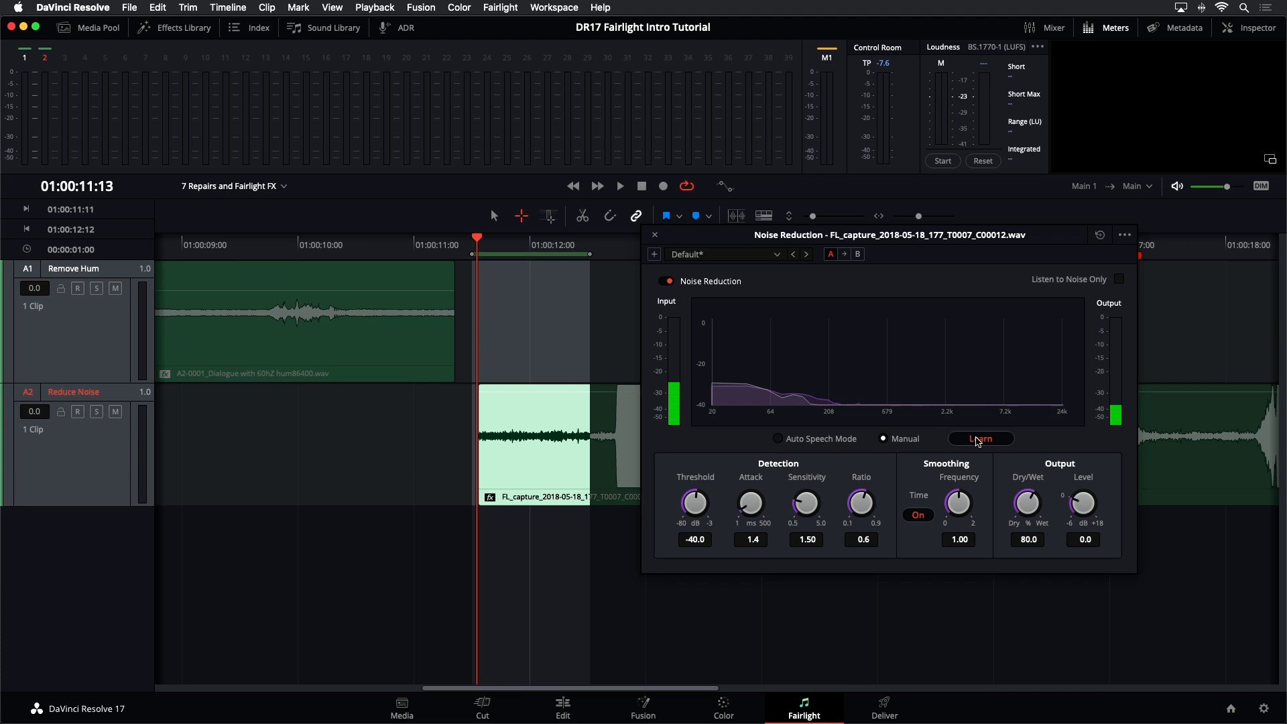
# Step: Stop learning the noise profile and replay the marked noise range on A2 with the reduction applied
pyautogui.click(978, 439)
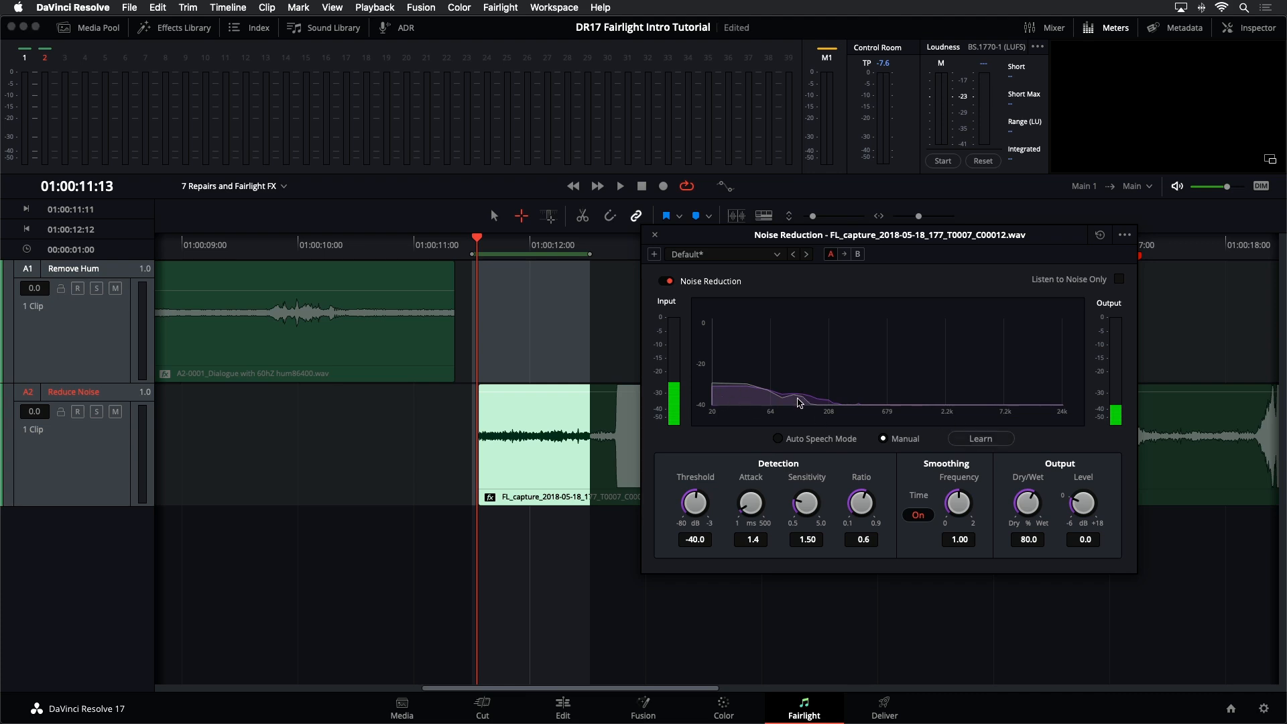
pyautogui.press('space')
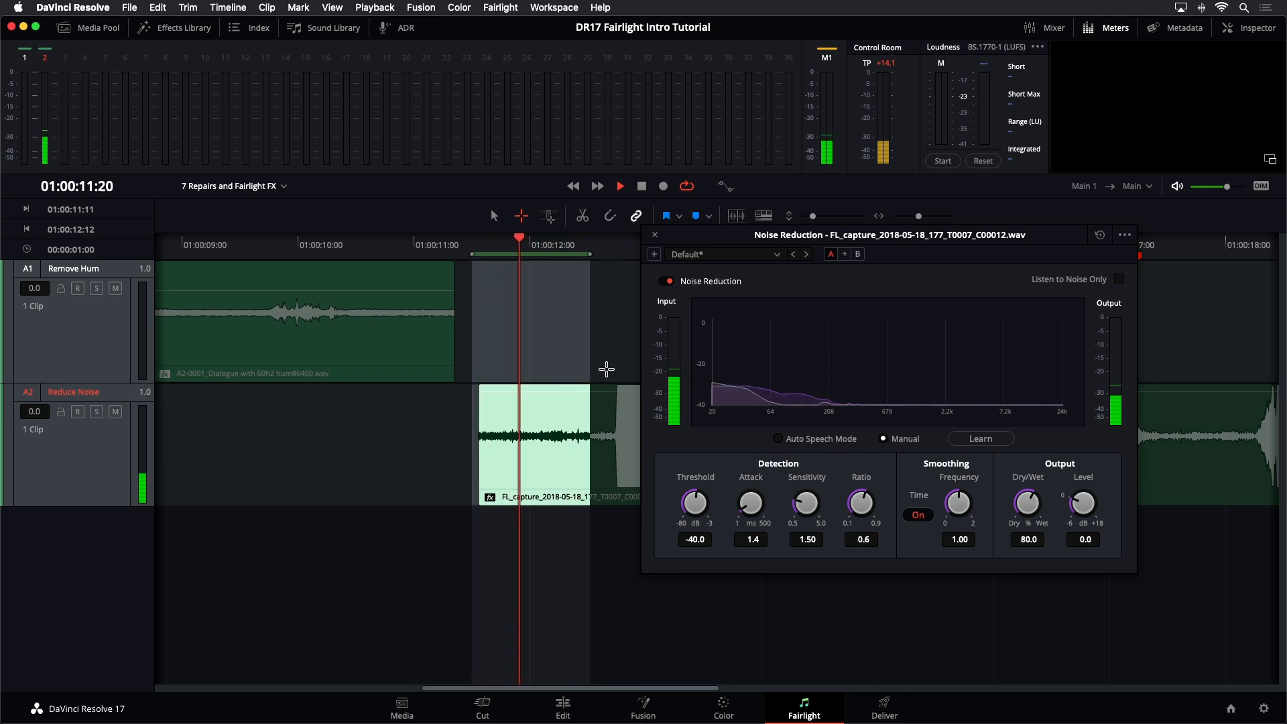
pyautogui.press('space')
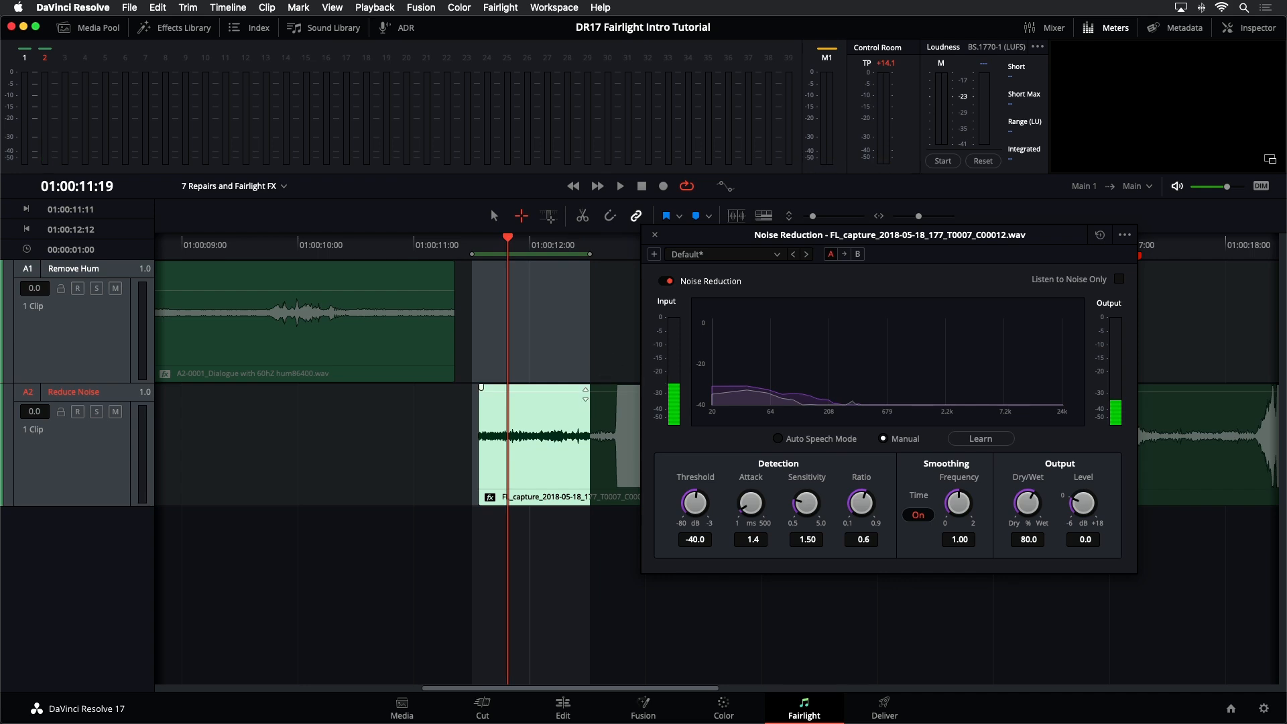
# Step: Select the whole A2 clip, move the effect window clear of the track and play the dialogue
pyautogui.doubleClick(587, 391)
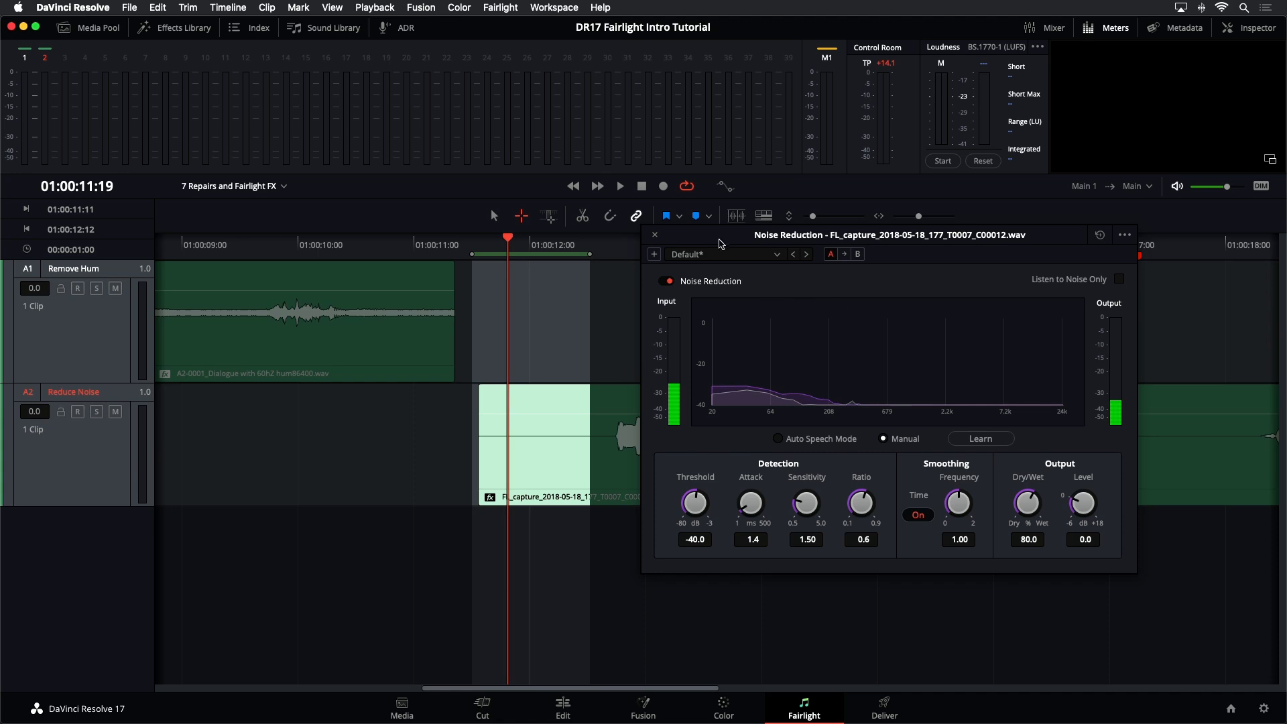
pyautogui.moveTo(721, 243); pyautogui.dragTo(454, 37)
pyautogui.press('space')
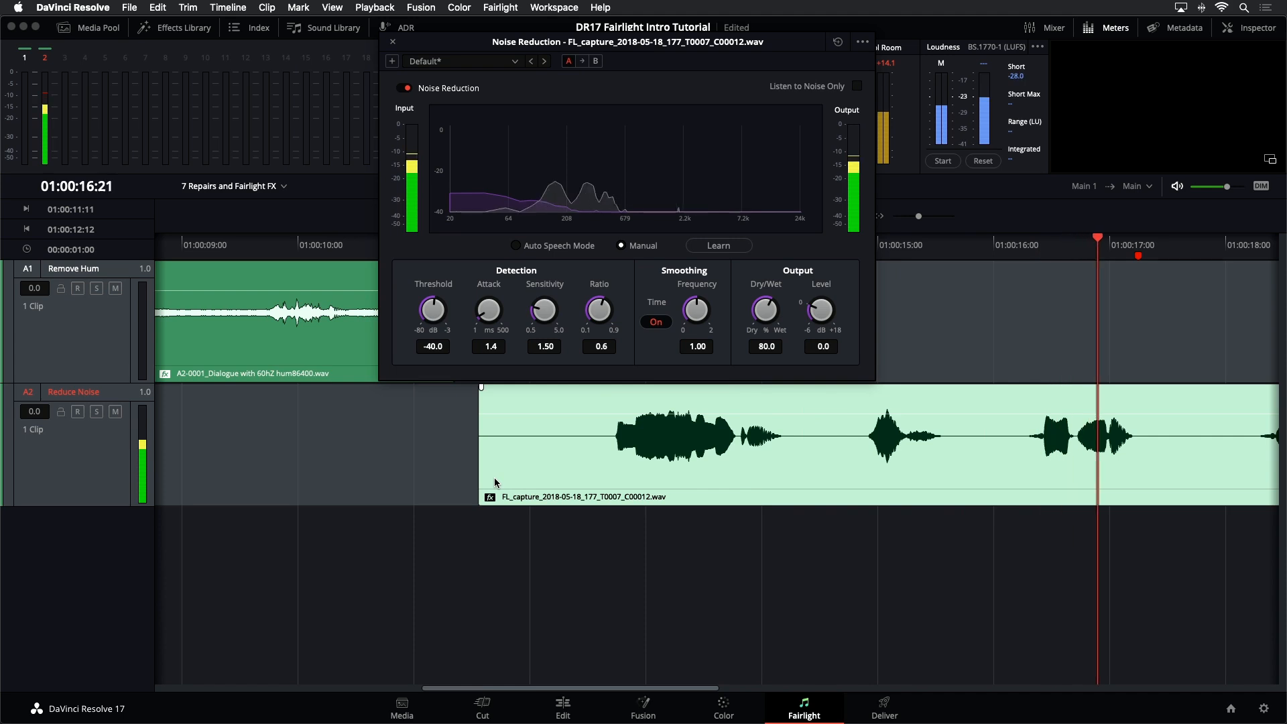
pyautogui.press('space')
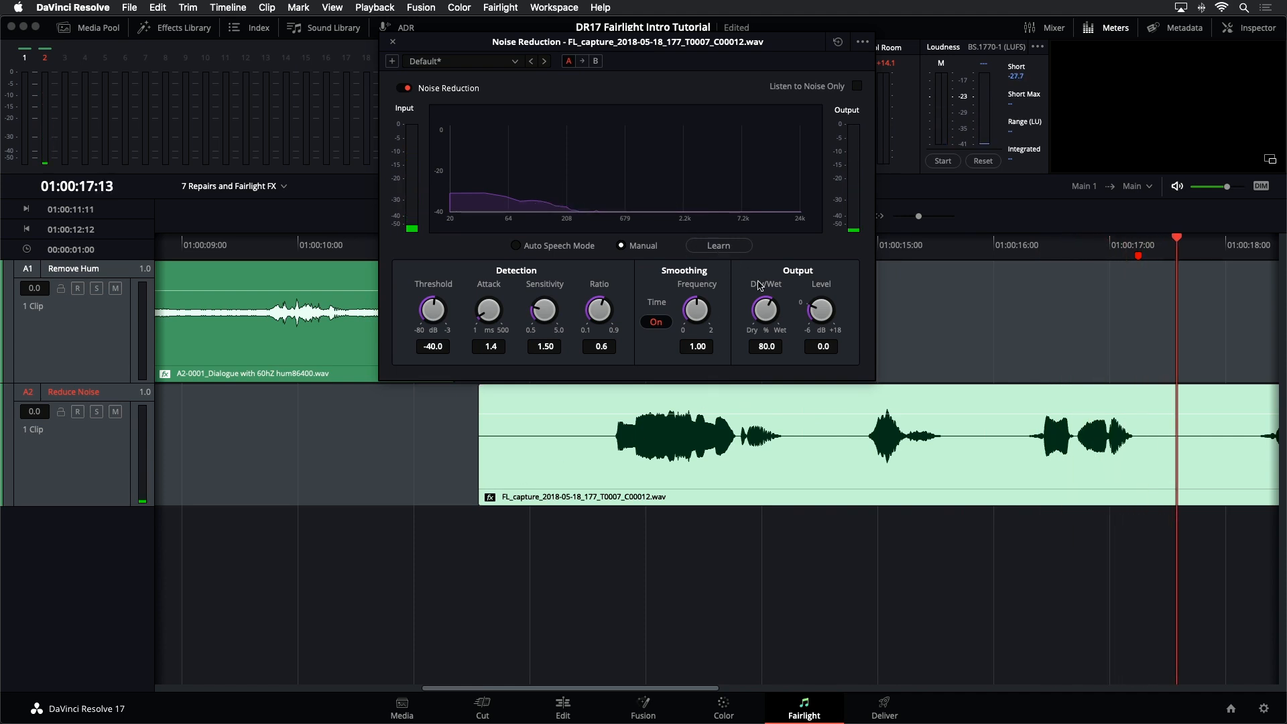
# Step: Compare the unprocessed and processed A2 dialogue by setting Dry/Wet to 0.0 during playback and raising it again to 80.2
pyautogui.moveTo(769, 318); pyautogui.dragTo(646, 354)
pyautogui.press('space')
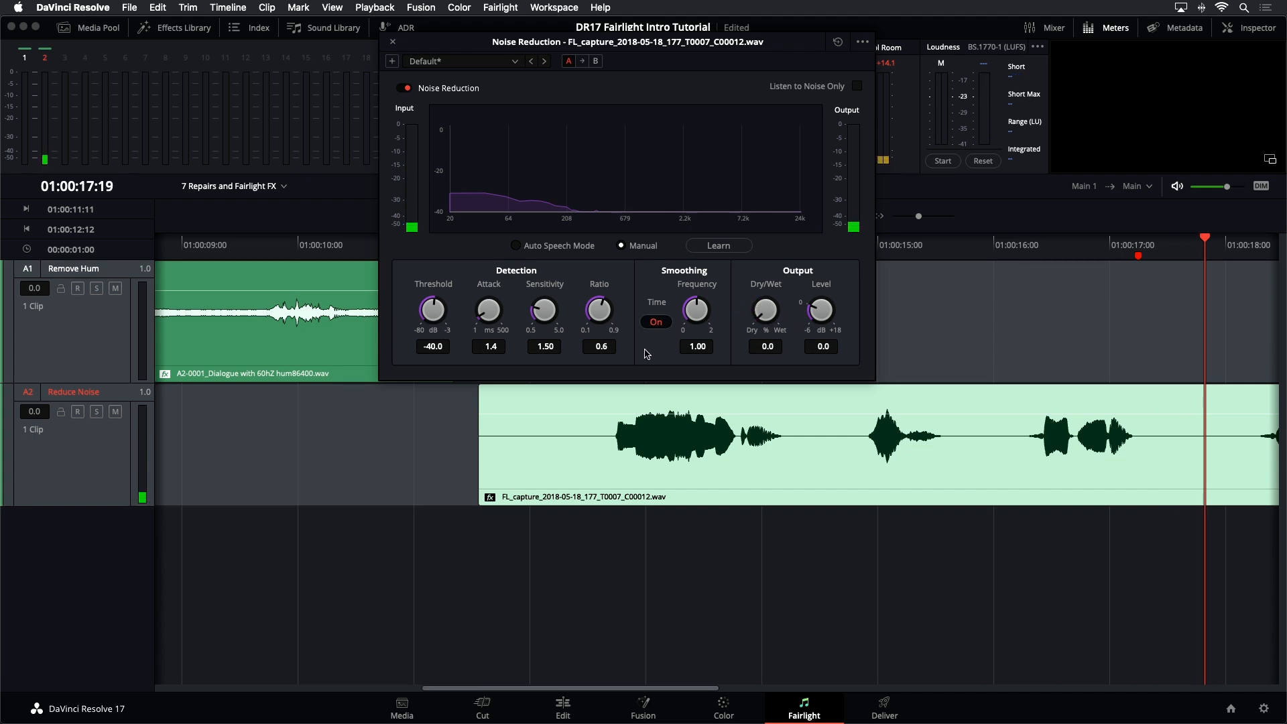
pyautogui.moveTo(766, 315)
pyautogui.mouseDown()
pyautogui.moveTo(813, 317)
pyautogui.moveTo(766, 302)
pyautogui.mouseUp()
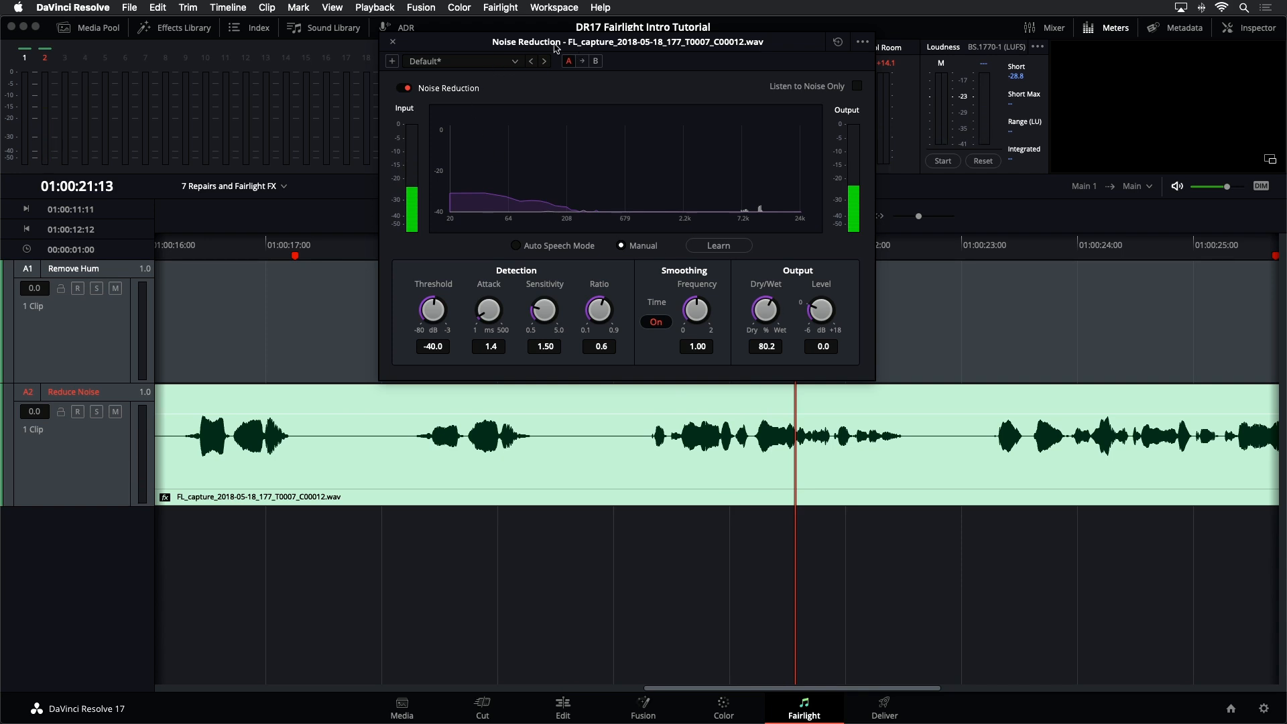
# Step: Switch the Noise Reduction effect to Auto Speech Mode and play the rest of the A2 clip
pyautogui.moveTo(462, 44); pyautogui.dragTo(723, 45)
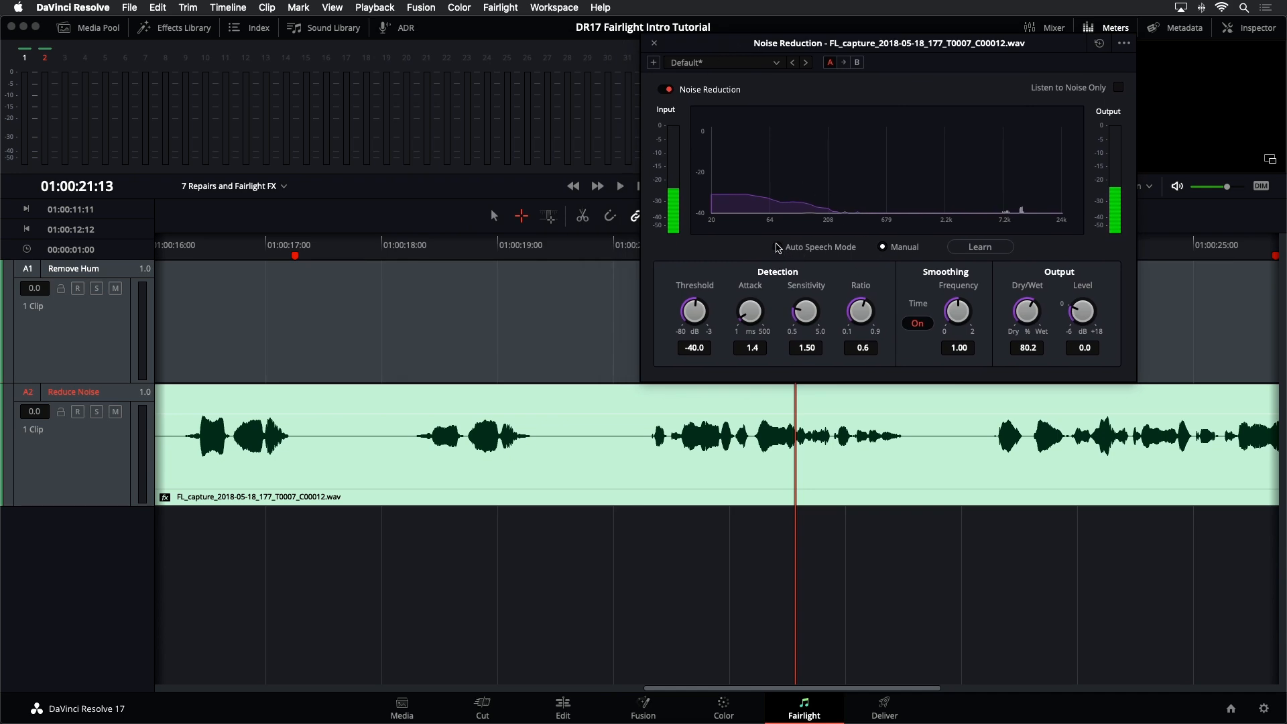
pyautogui.click(776, 247)
pyautogui.press('space')
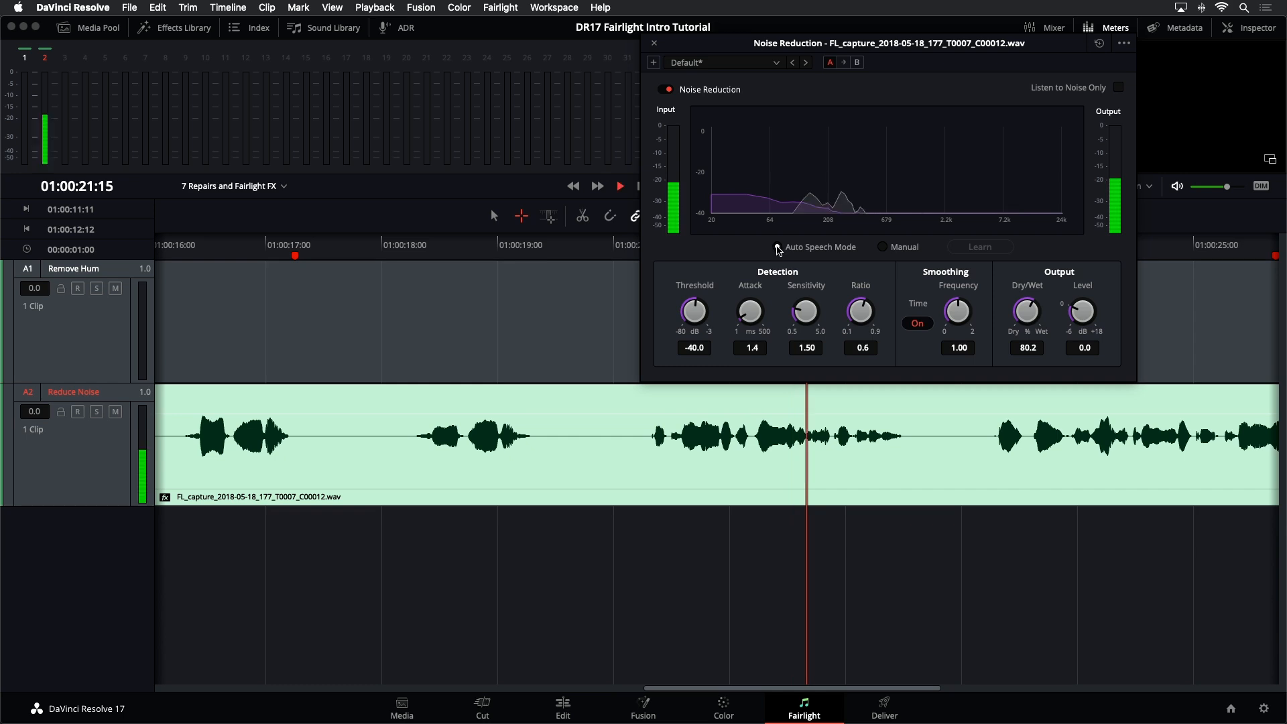
pyautogui.press('space')
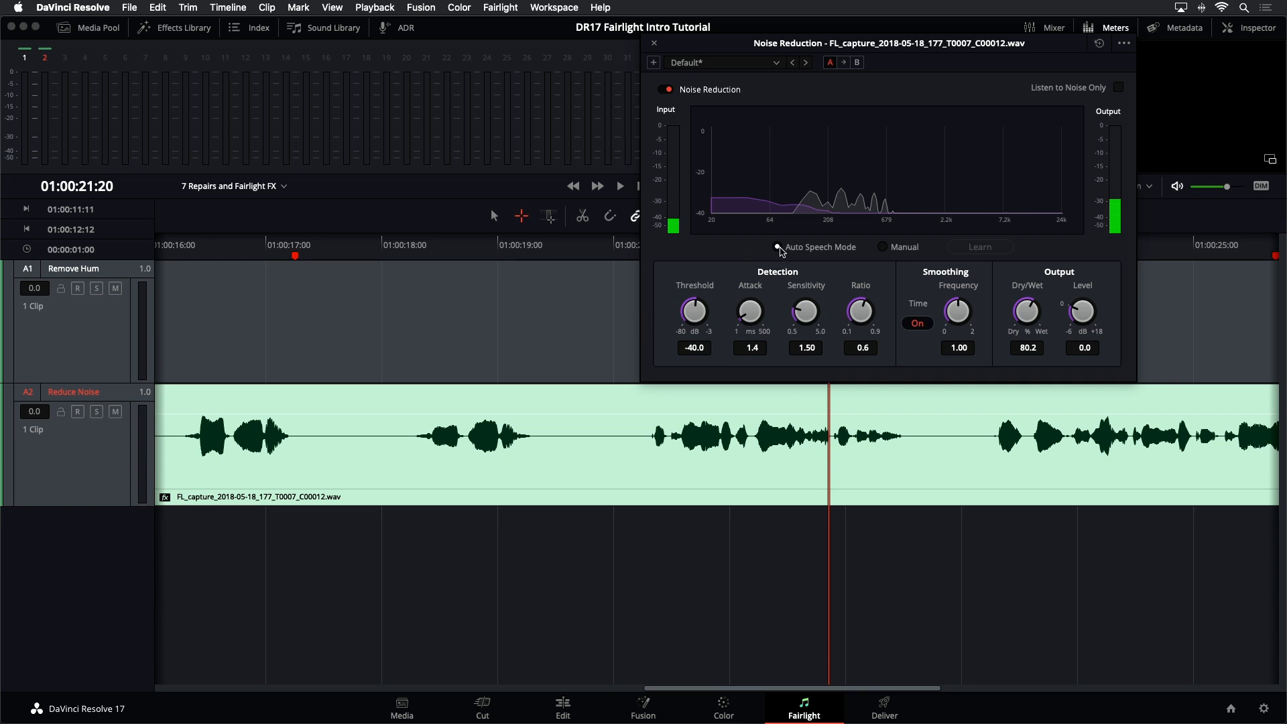
pyautogui.press('space')
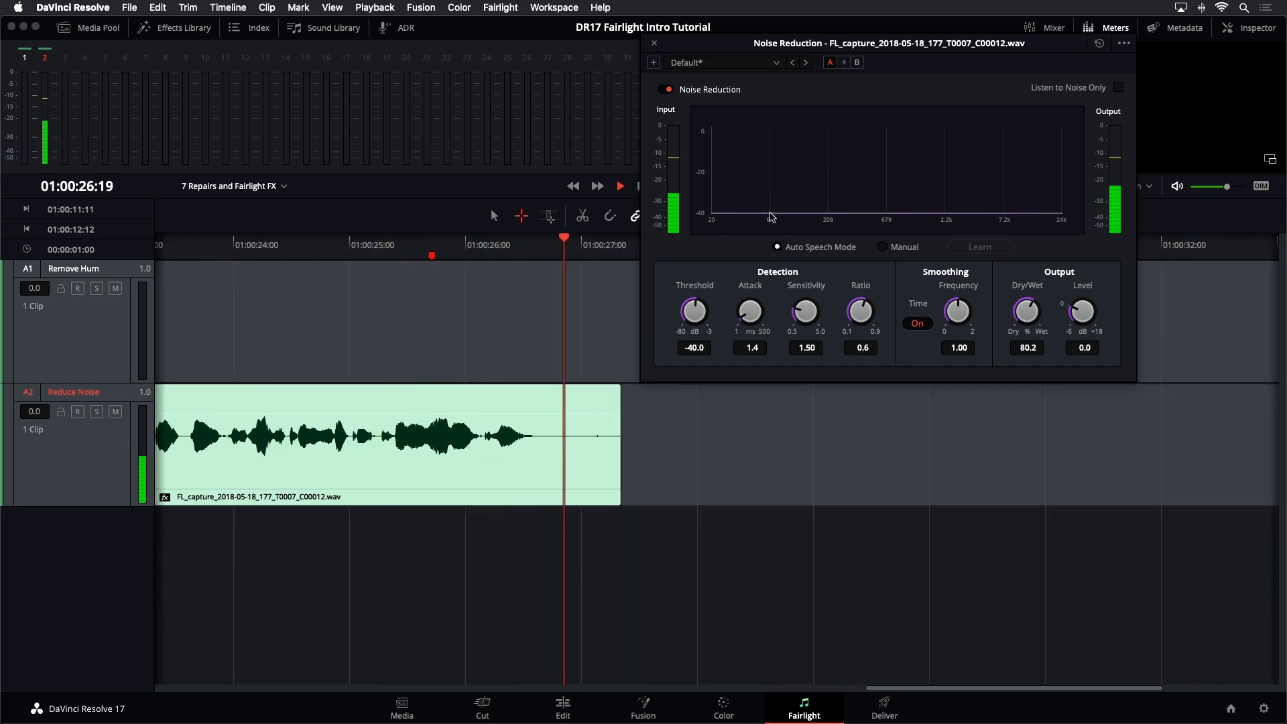
pyautogui.press('space')
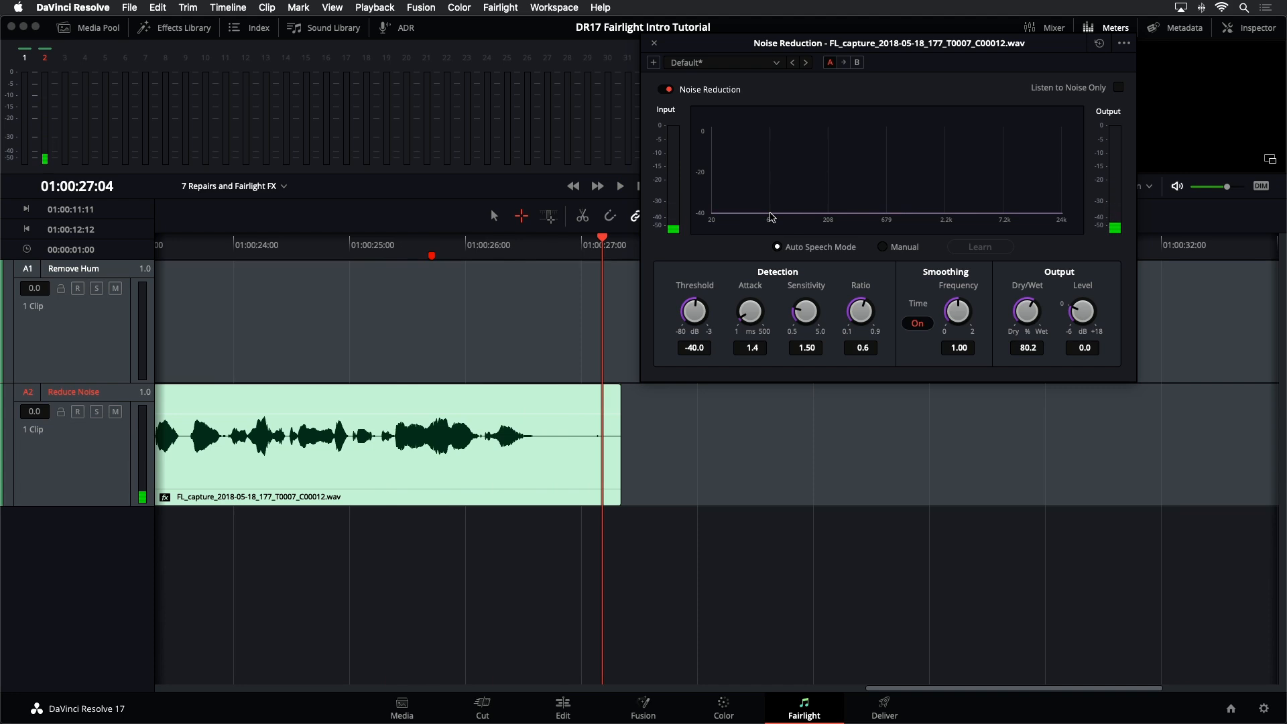
# Step: Move the playhead to 01:00:18:10, close the Noise Reduction window and deselect the A2 clip
pyautogui.press('super+minus')
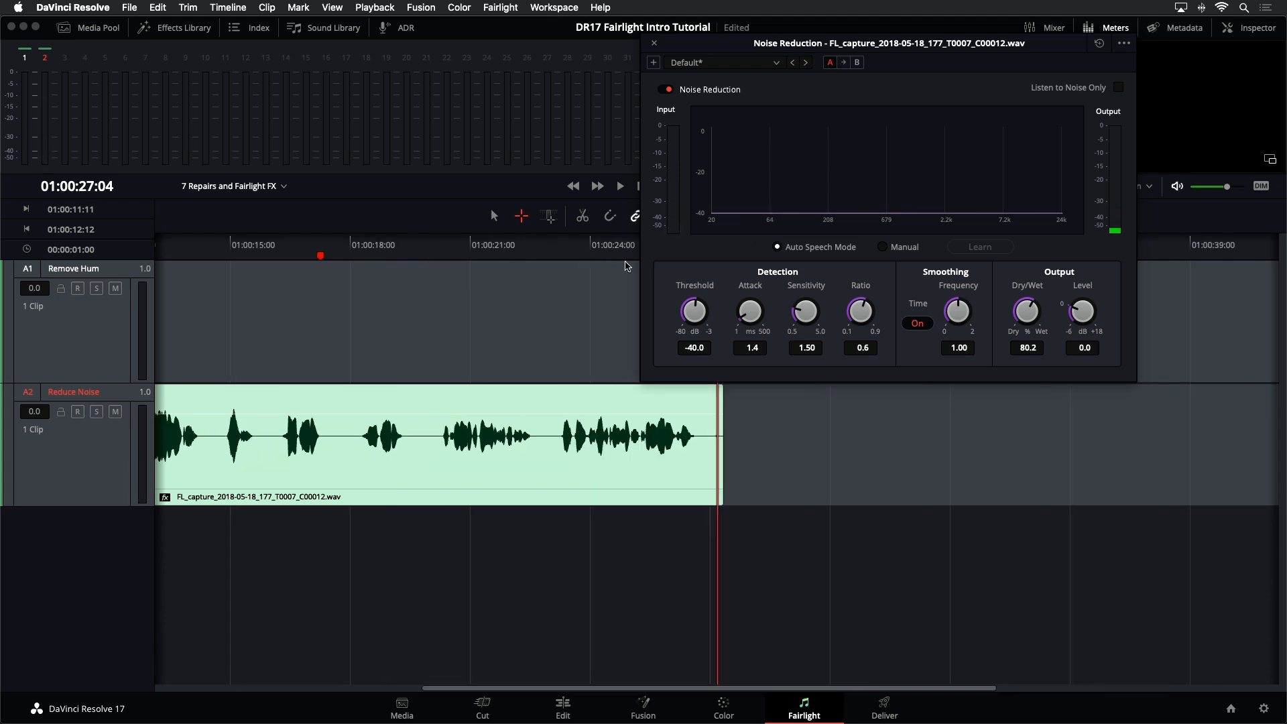
pyautogui.click(367, 252)
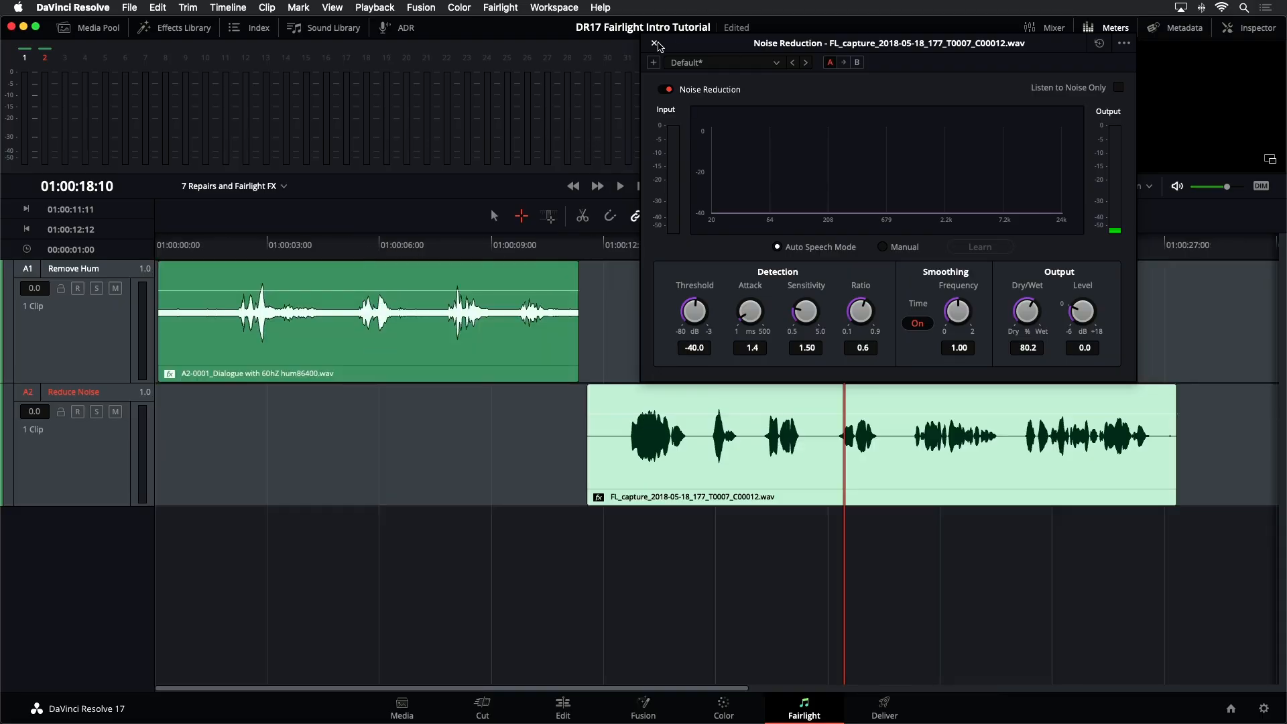
pyautogui.click(654, 43)
pyautogui.click(664, 319)
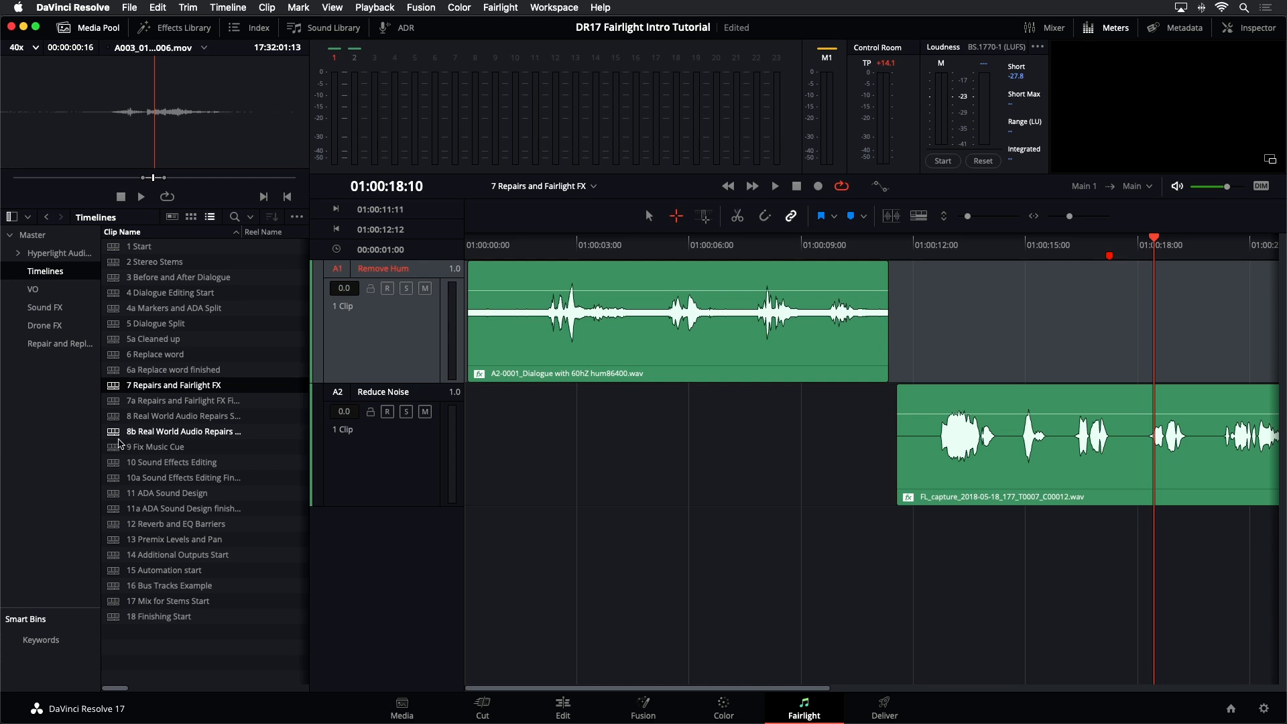
# Step: Open the timeline 8 Real World Audio Repairs Start and hide the Media Pool
pyautogui.doubleClick(117, 433)
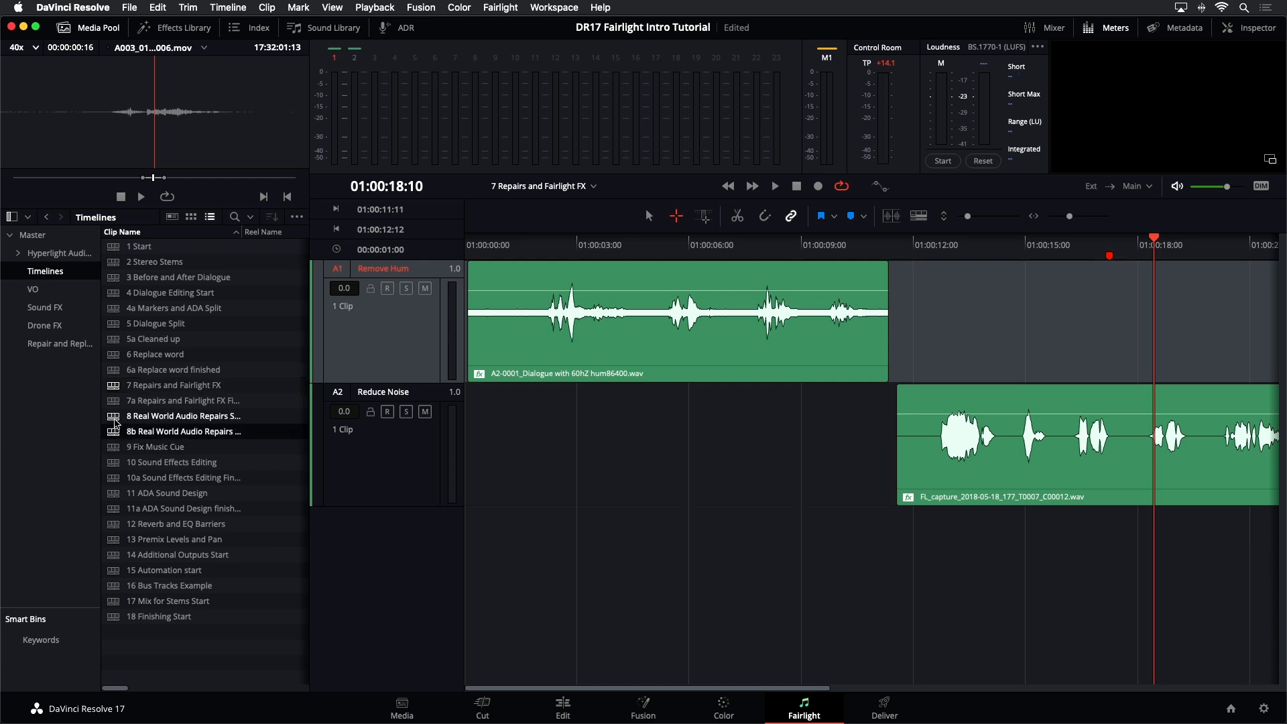
pyautogui.doubleClick(116, 423)
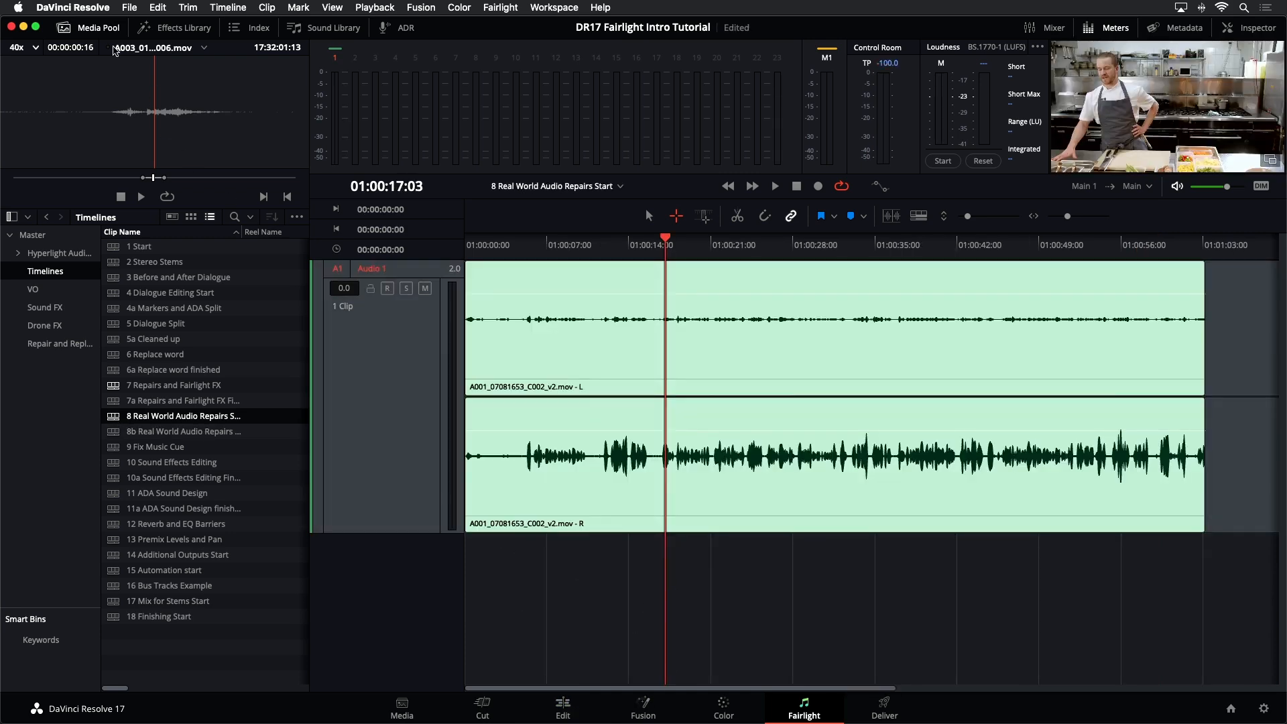
pyautogui.click(97, 28)
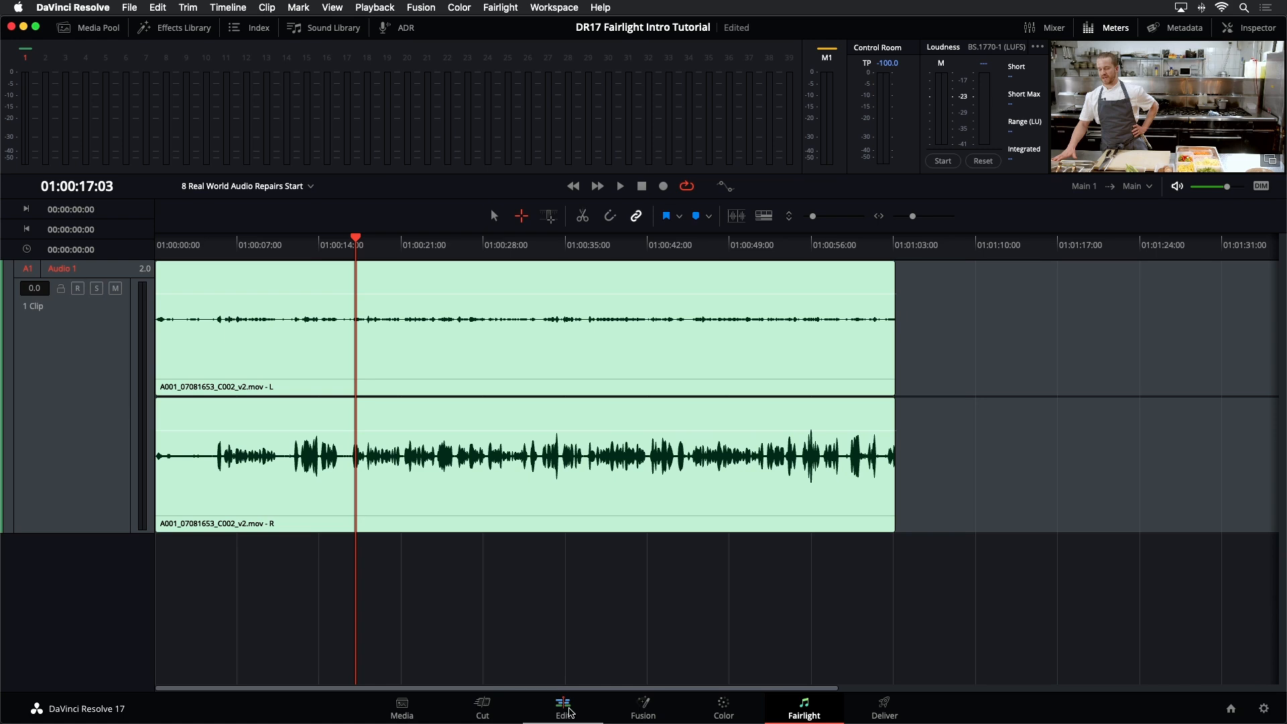
# Step: Review the interview on the Edit page, playing from 01:00:08:14 and fitting the whole timeline in view
pyautogui.click(562, 711)
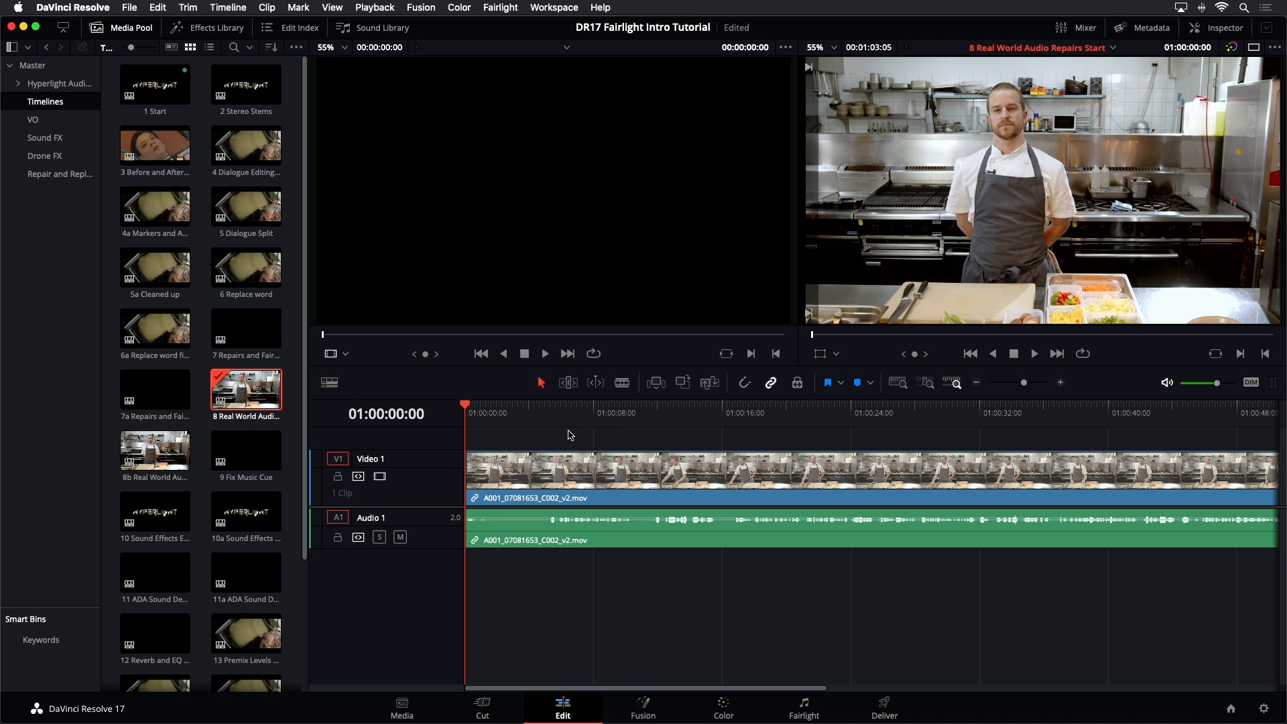
pyautogui.click(602, 419)
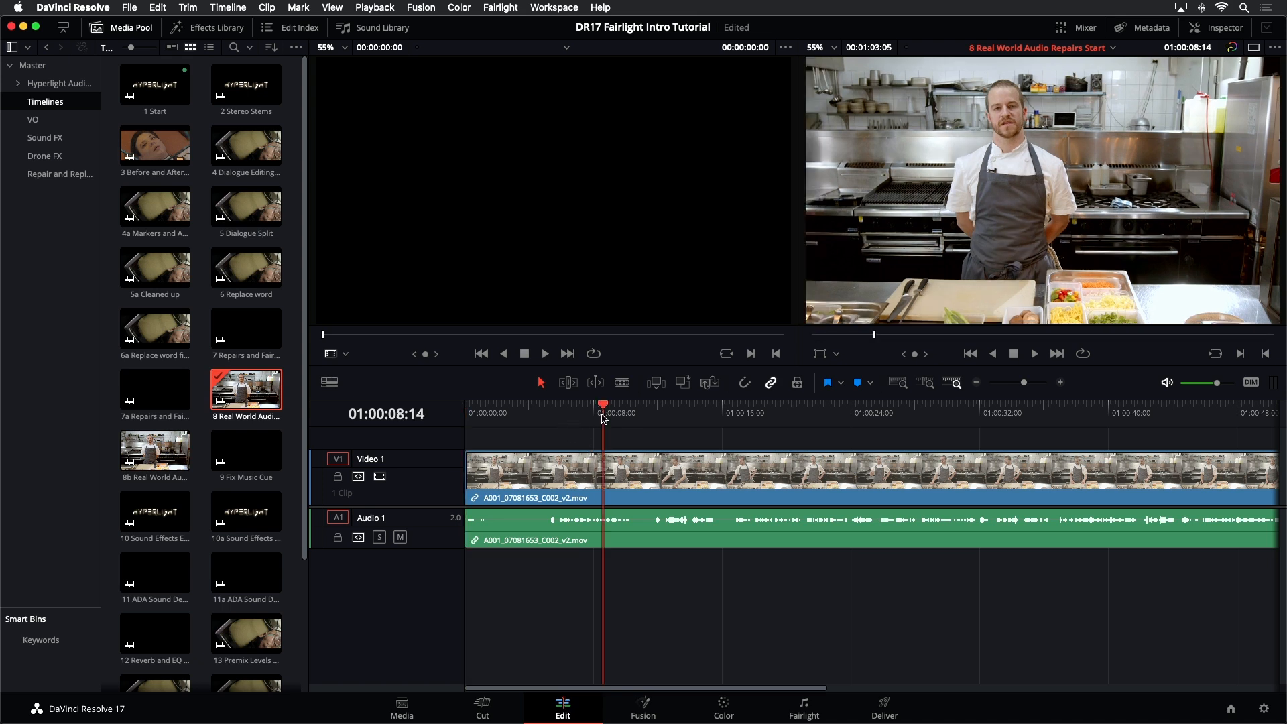
pyautogui.press('space')
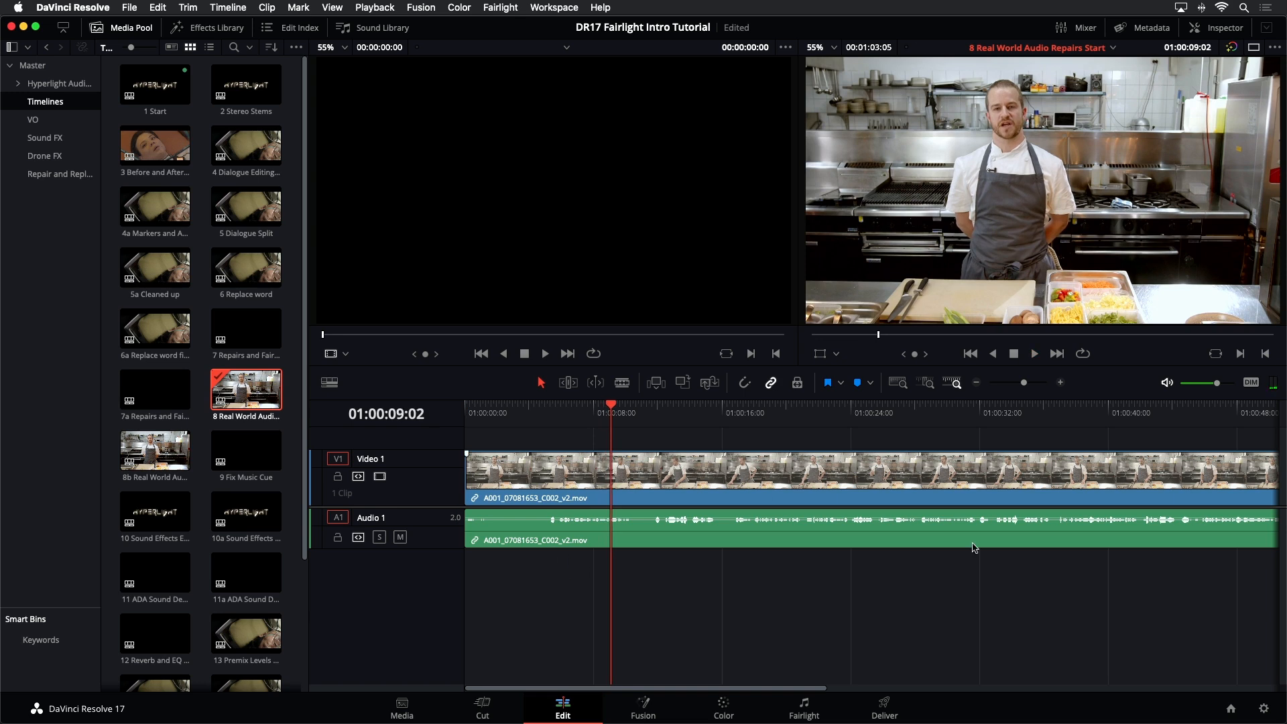
pyautogui.hotkey('shift', 'z')
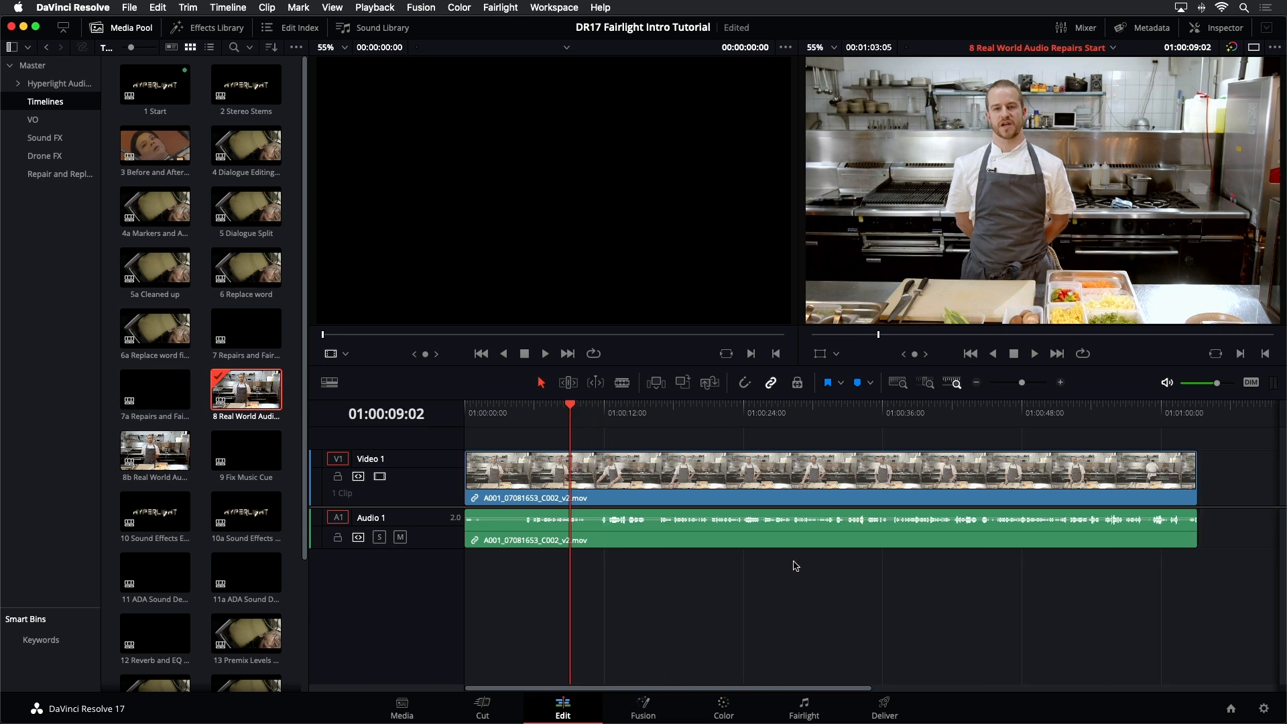
pyautogui.press('space')
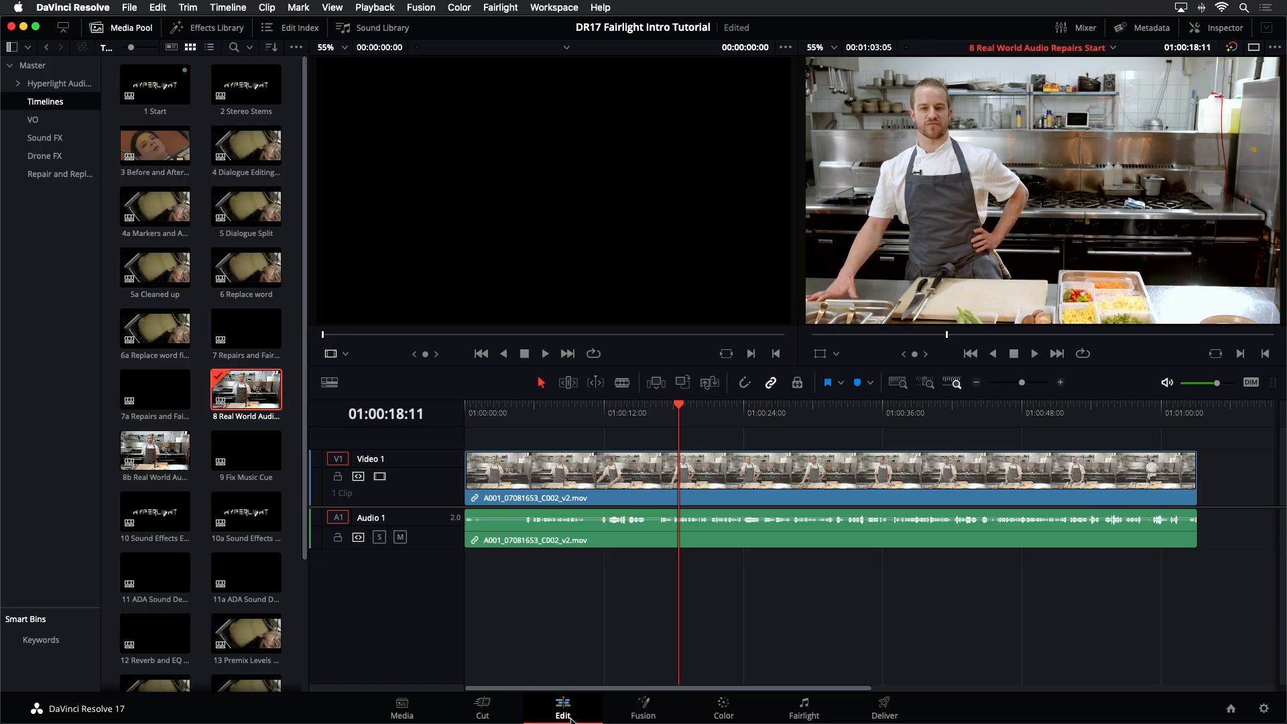
# Step: Return to the Fairlight page, activate selection mode and select the stereo clip on A1
pyautogui.click(805, 708)
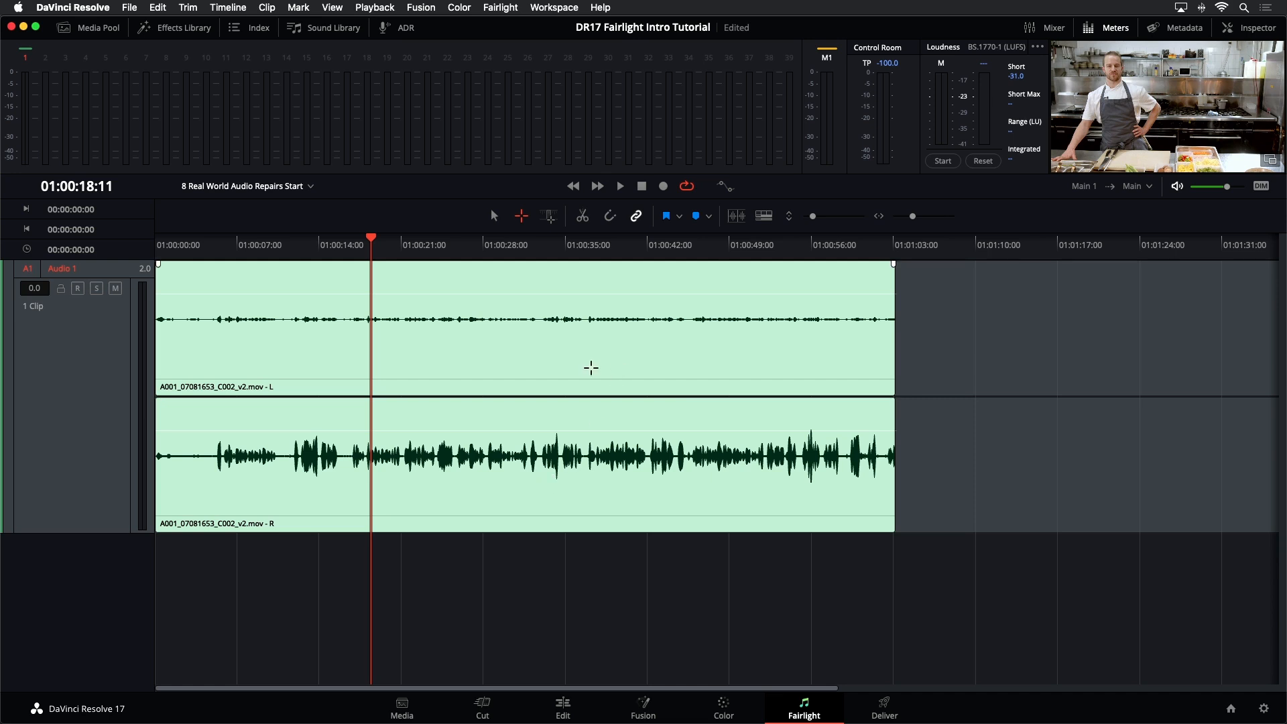
pyautogui.press('a')
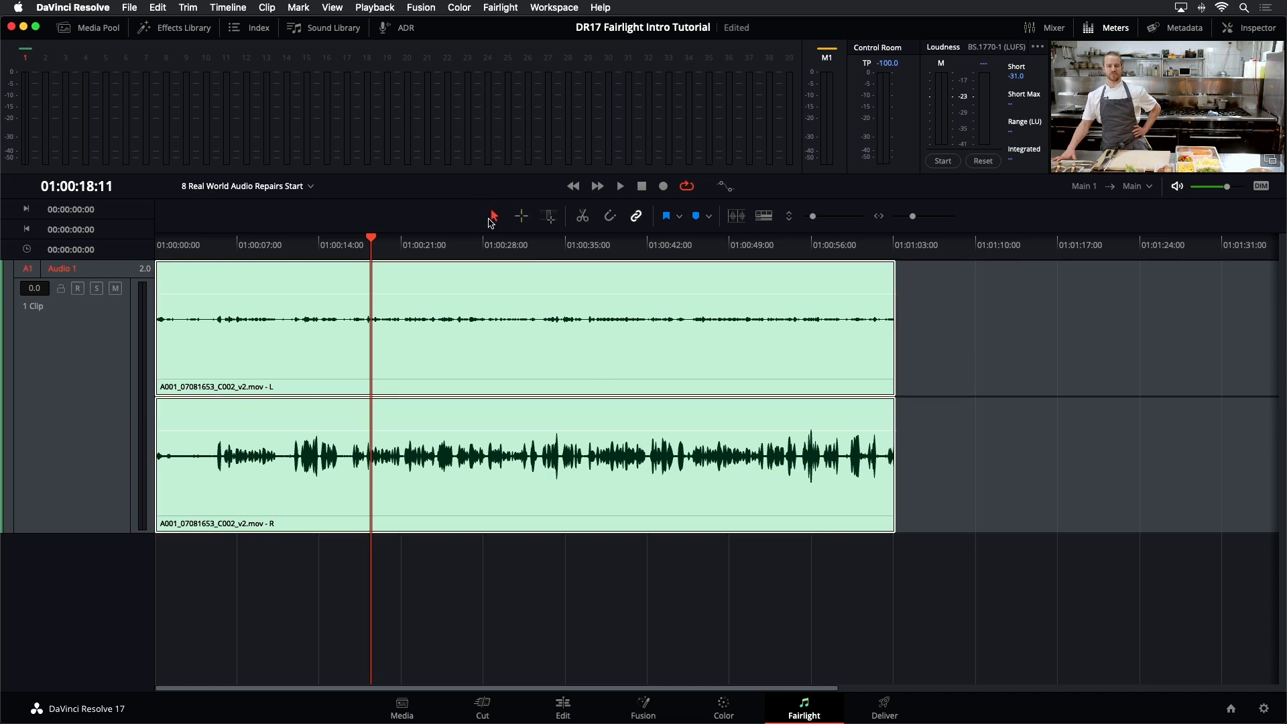
pyautogui.click(603, 390)
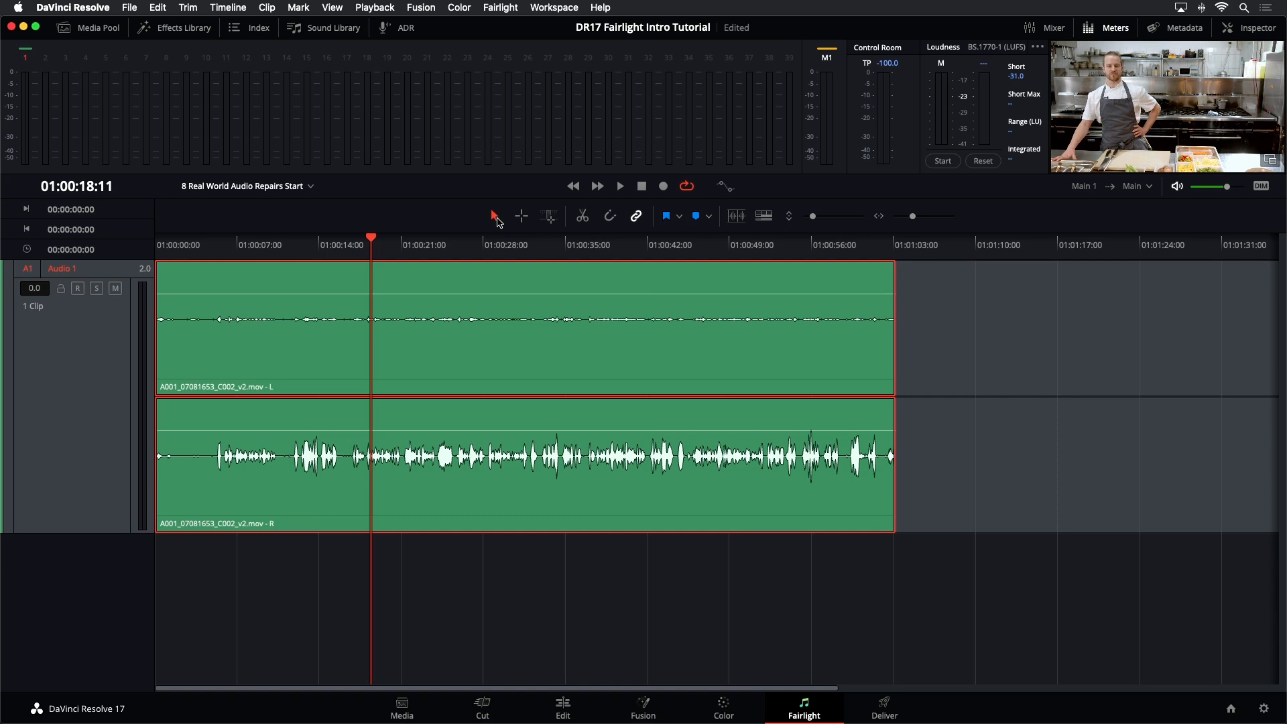
# Step: Set the A1 clip's audio format to Mono with Embedded Channel 2 as its source and replay it from 01:00:20:00
pyautogui.rightClick(571, 333)
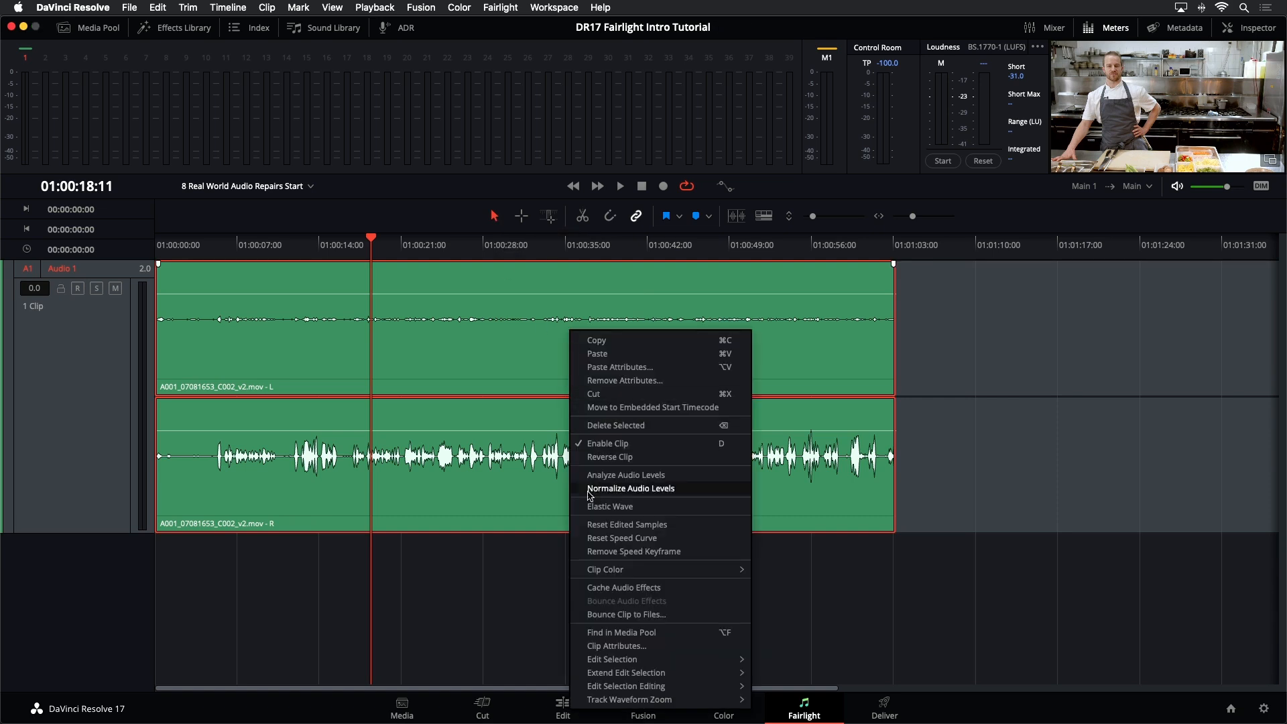
pyautogui.click(625, 647)
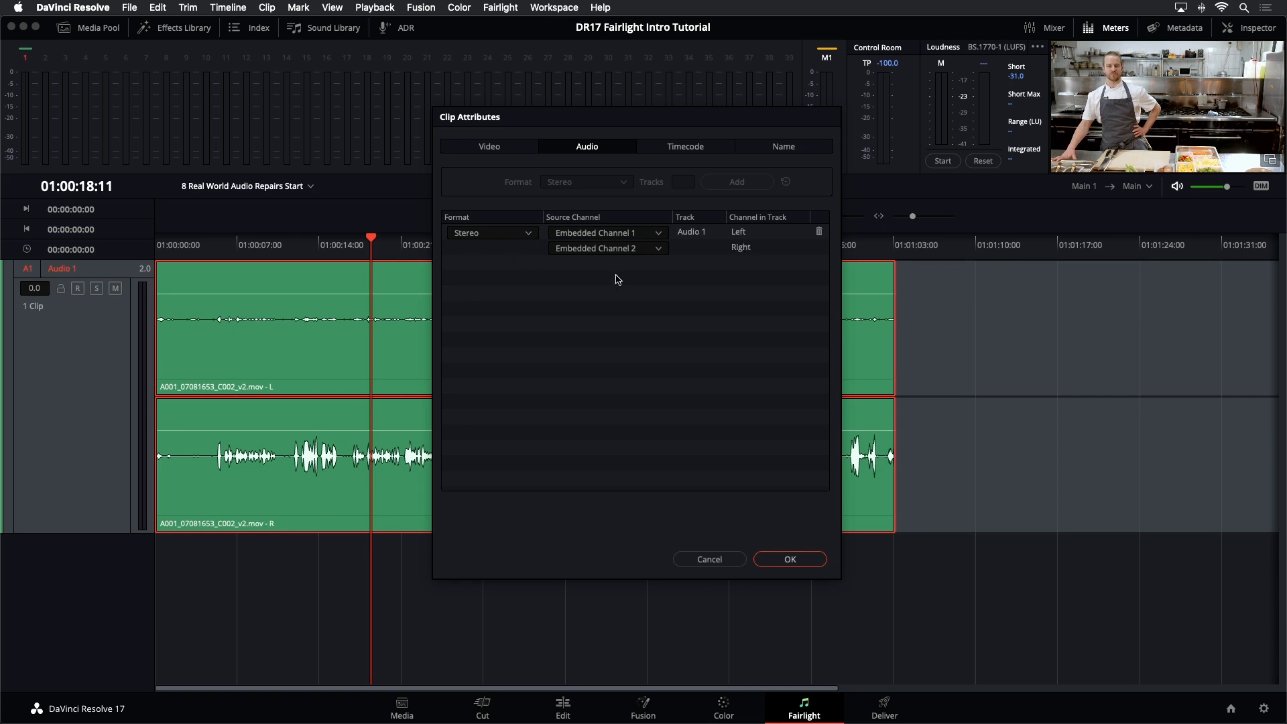
pyautogui.click(528, 234)
pyautogui.click(521, 256)
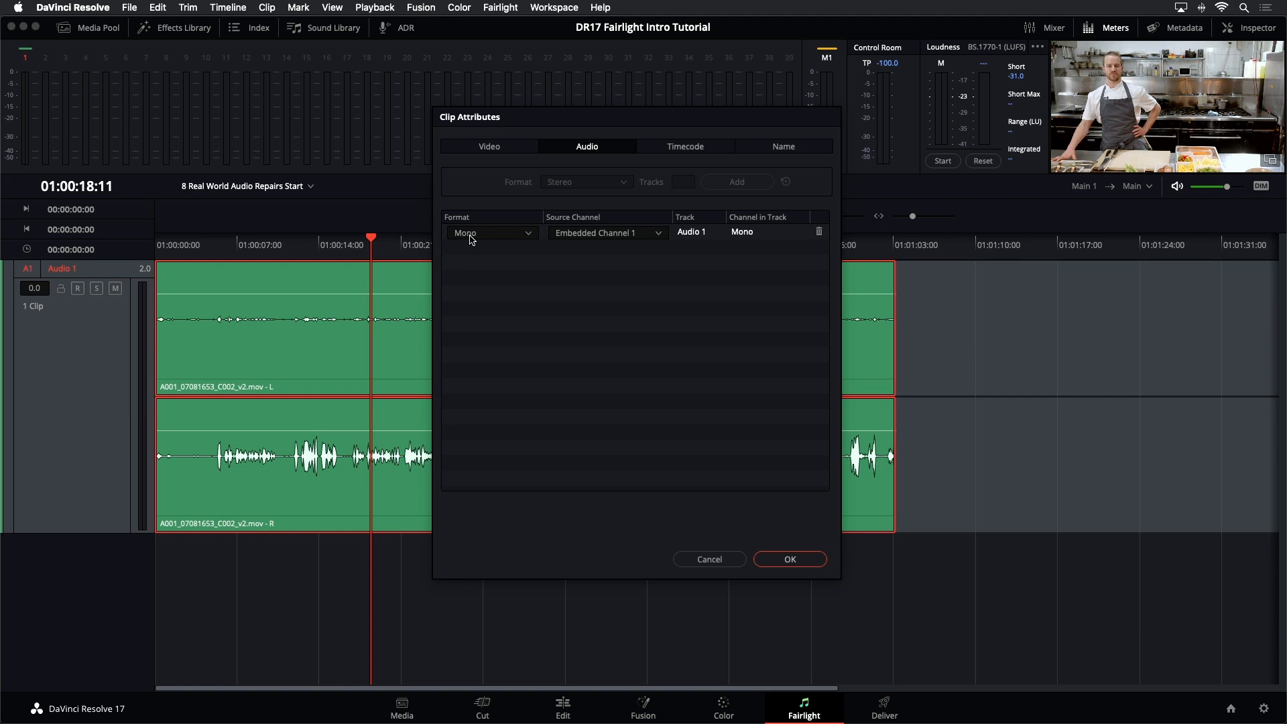
pyautogui.click(622, 238)
pyautogui.click(629, 282)
pyautogui.click(800, 568)
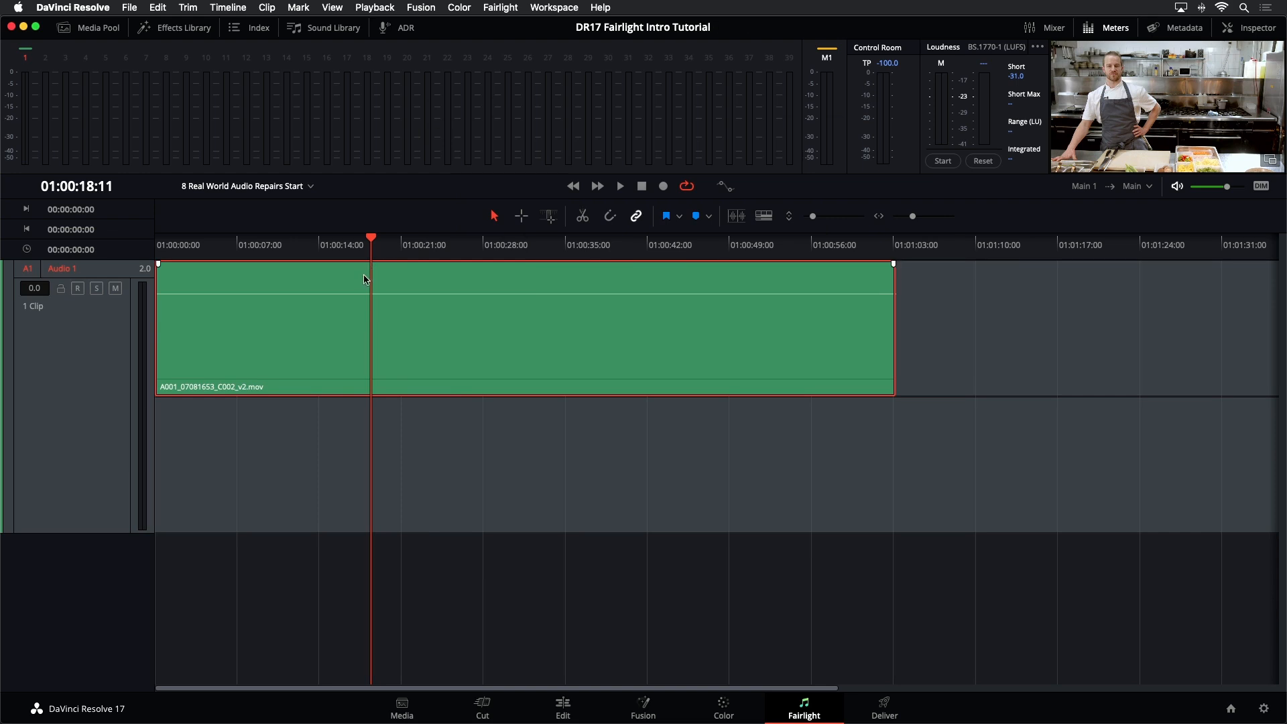
pyautogui.click(390, 244)
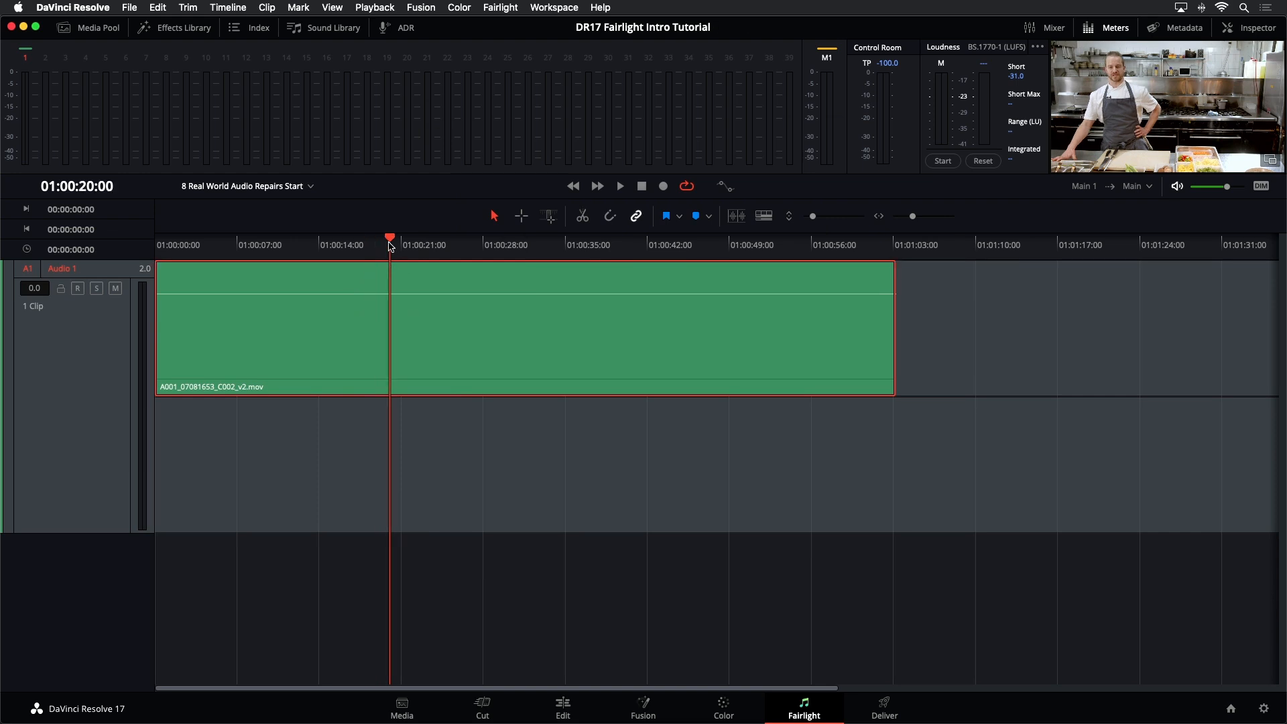
pyautogui.press('space')
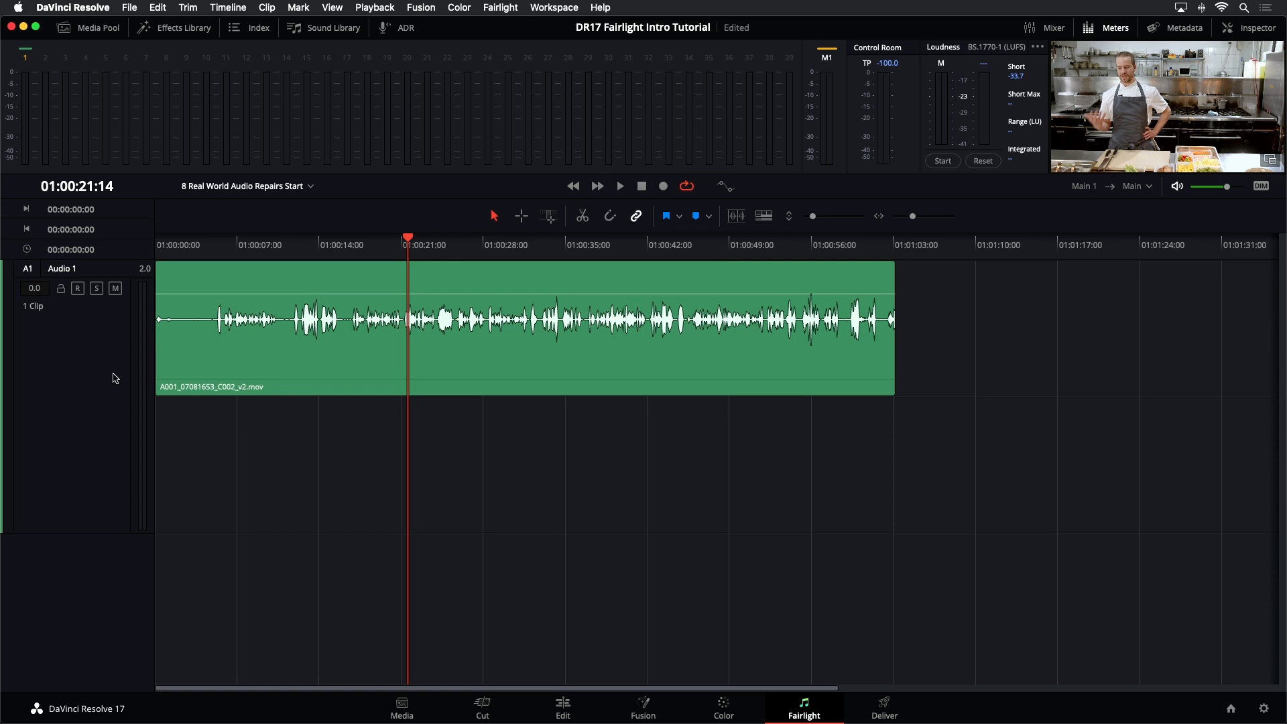
# Step: Change the A1 track type to Mono and save the project
pyautogui.rightClick(81, 356)
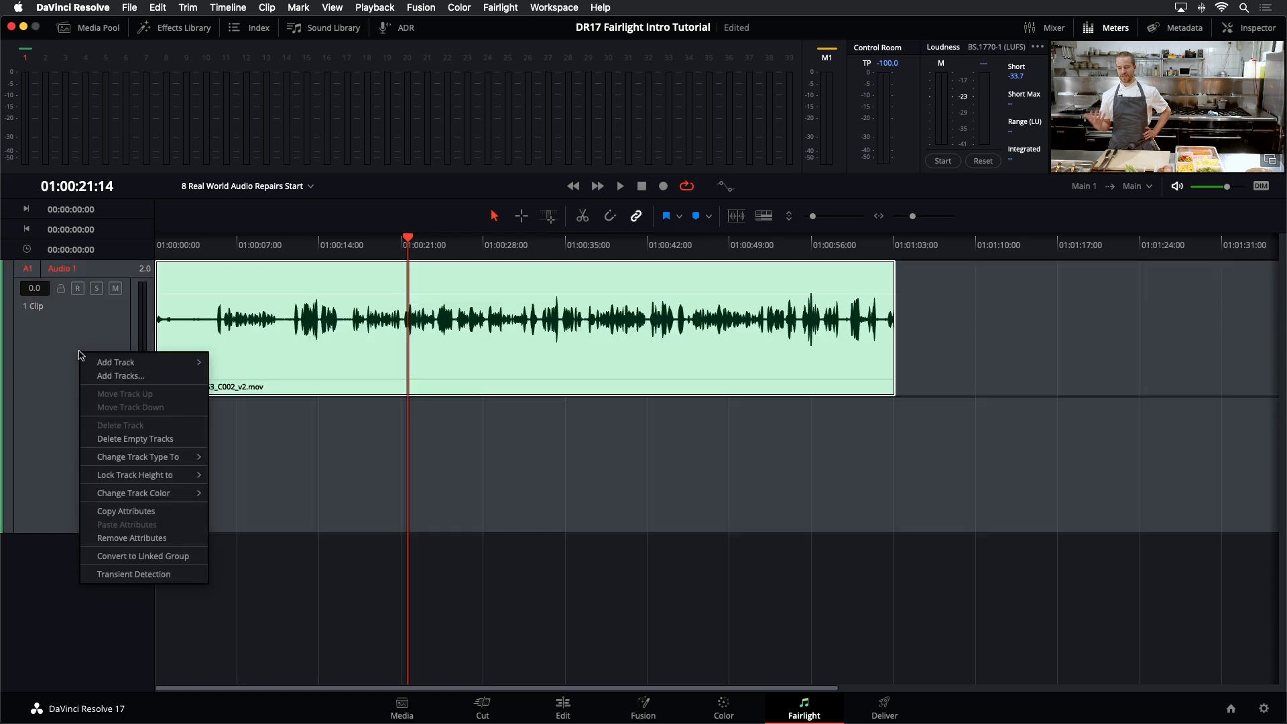
pyautogui.moveTo(106, 462)
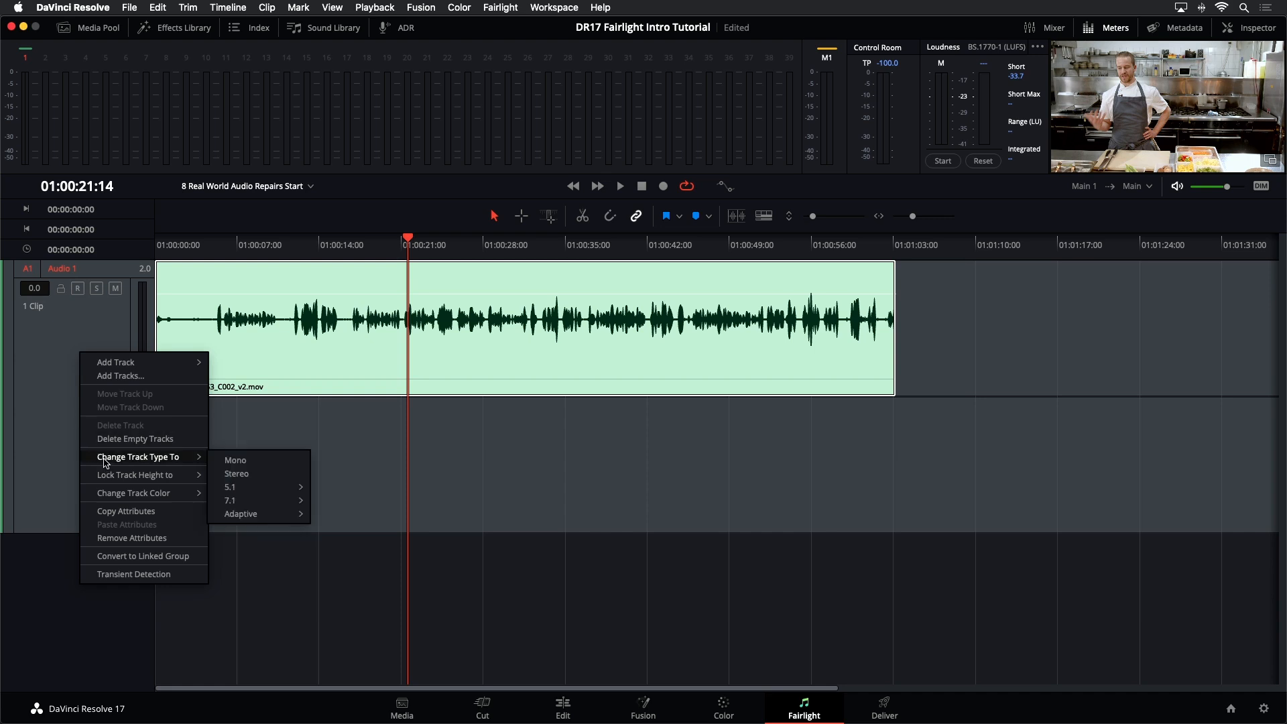
pyautogui.click(258, 460)
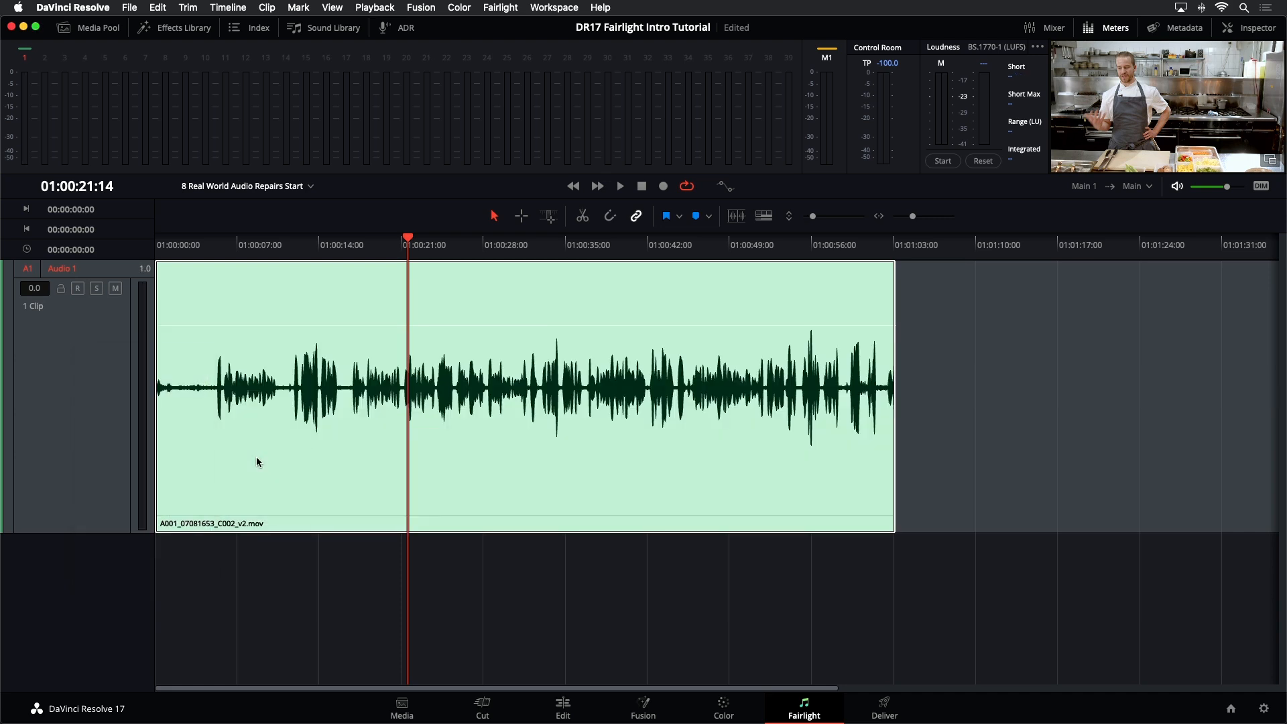
pyautogui.click(523, 585)
pyautogui.press('super+s')
# Step: Play the interview from 01:00:02:03 through the first spoken phrase to check the mono audio
pyautogui.press('super+equal')
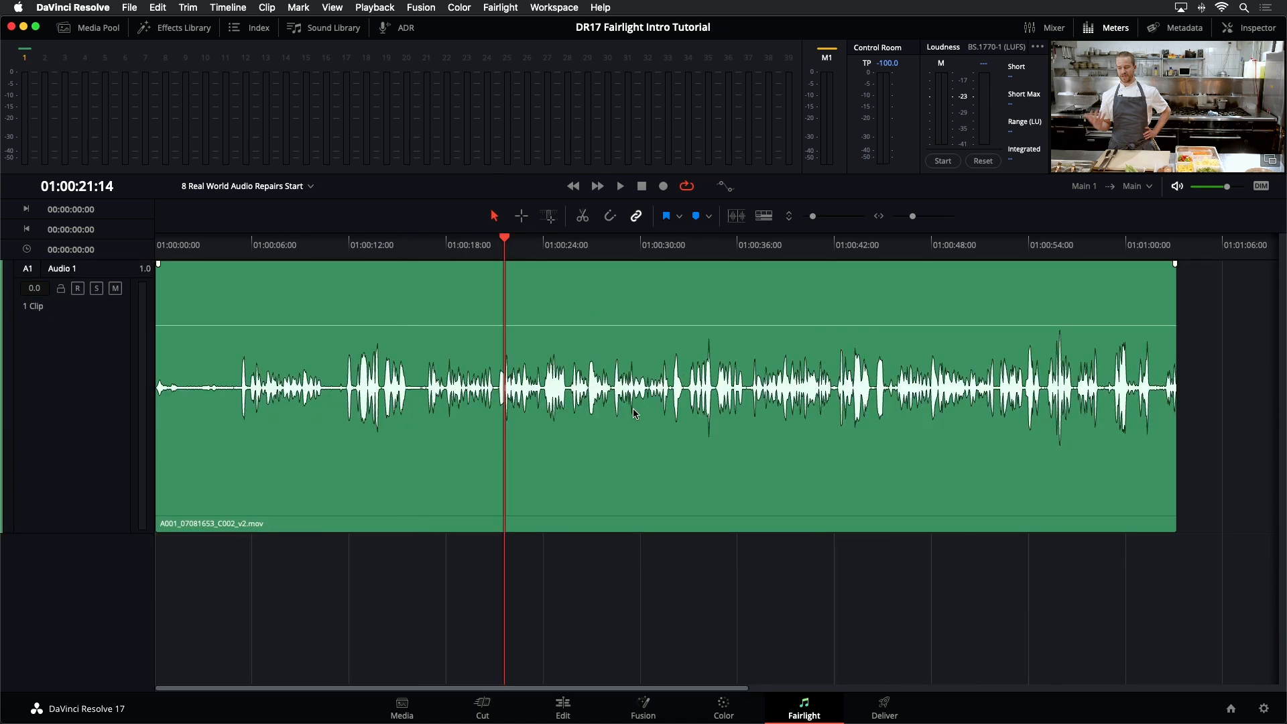
pyautogui.click(190, 246)
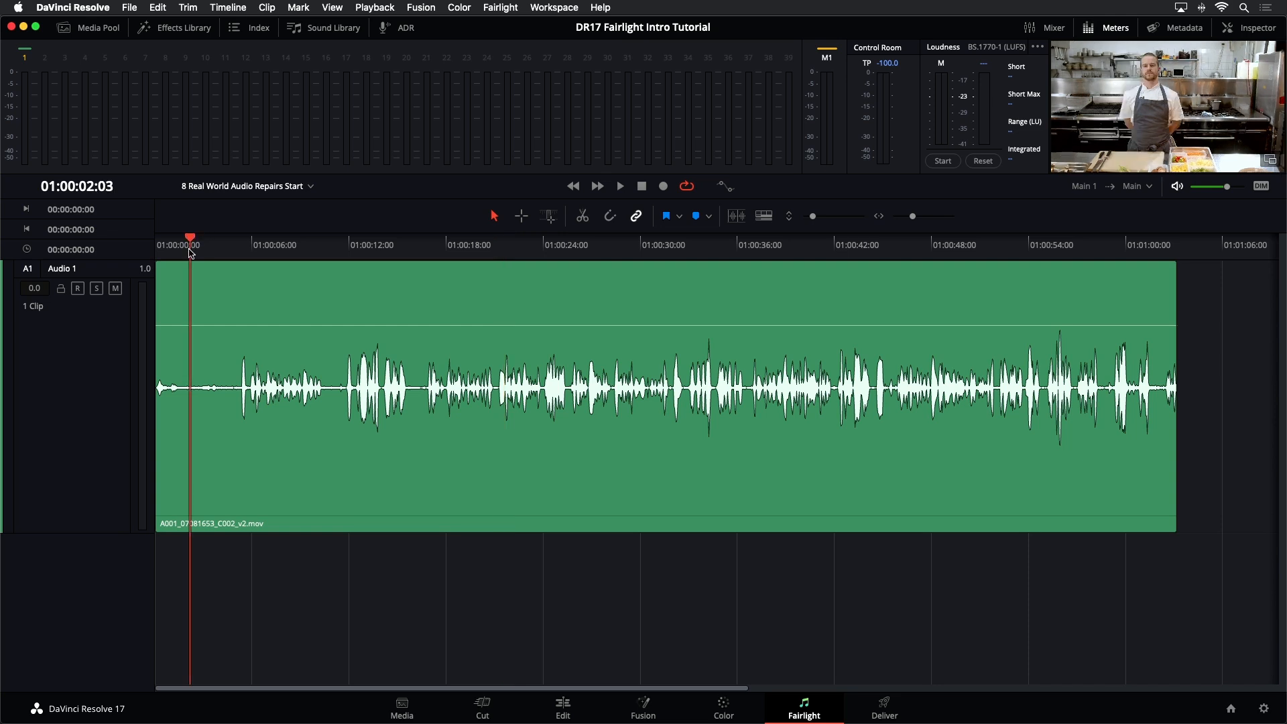
pyautogui.press('space')
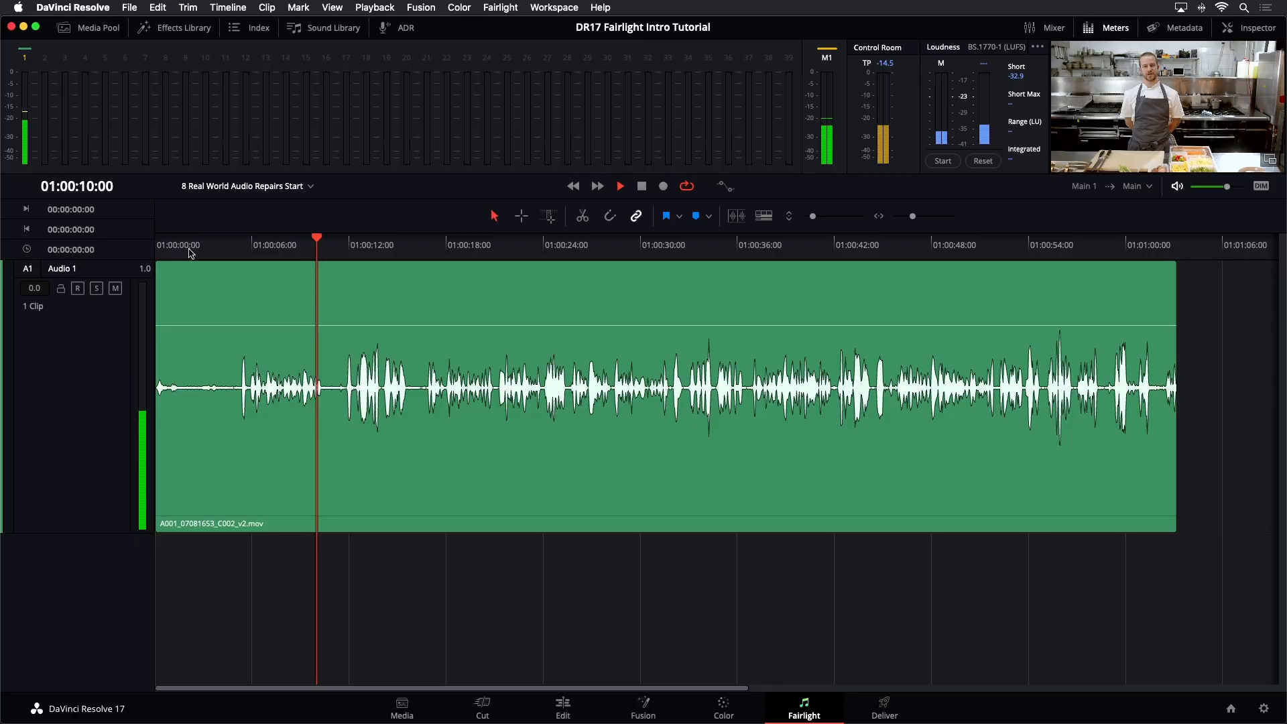
pyautogui.press('space')
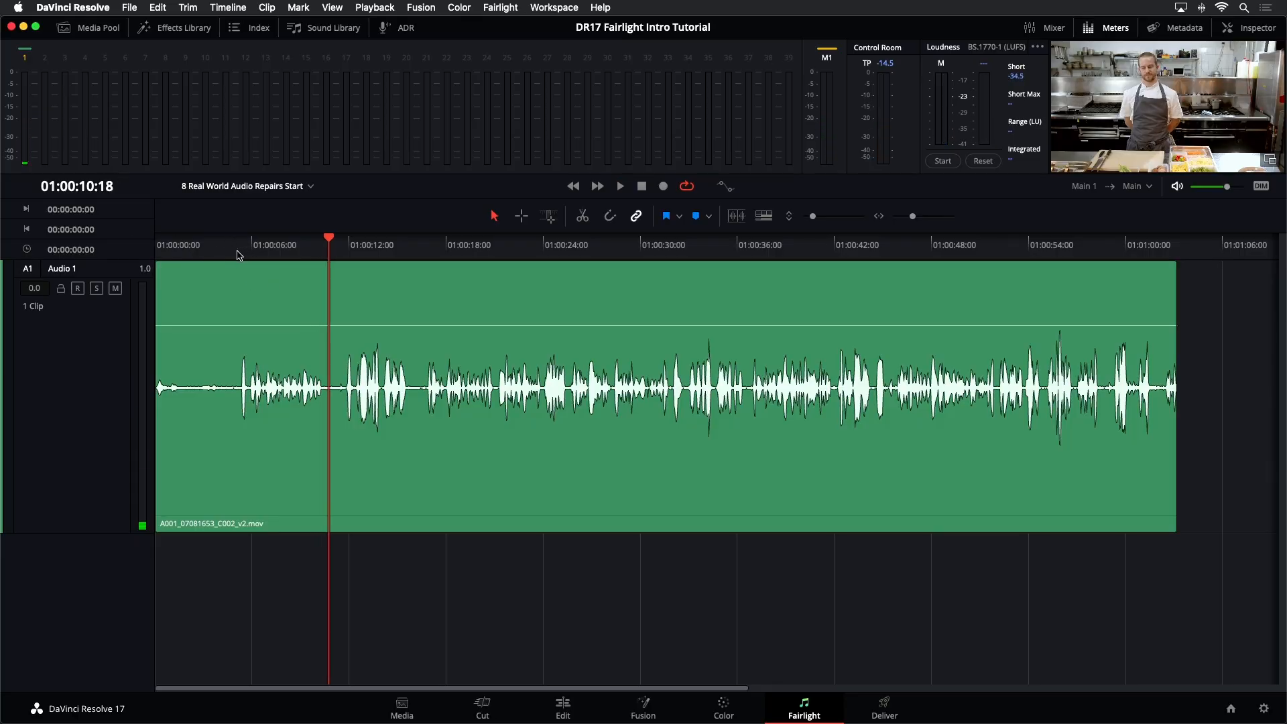
# Step: In range selection mode, mark the quiet A1 section from 01:00:01:10 to 01:00:03:10 and audition it
pyautogui.click(199, 246)
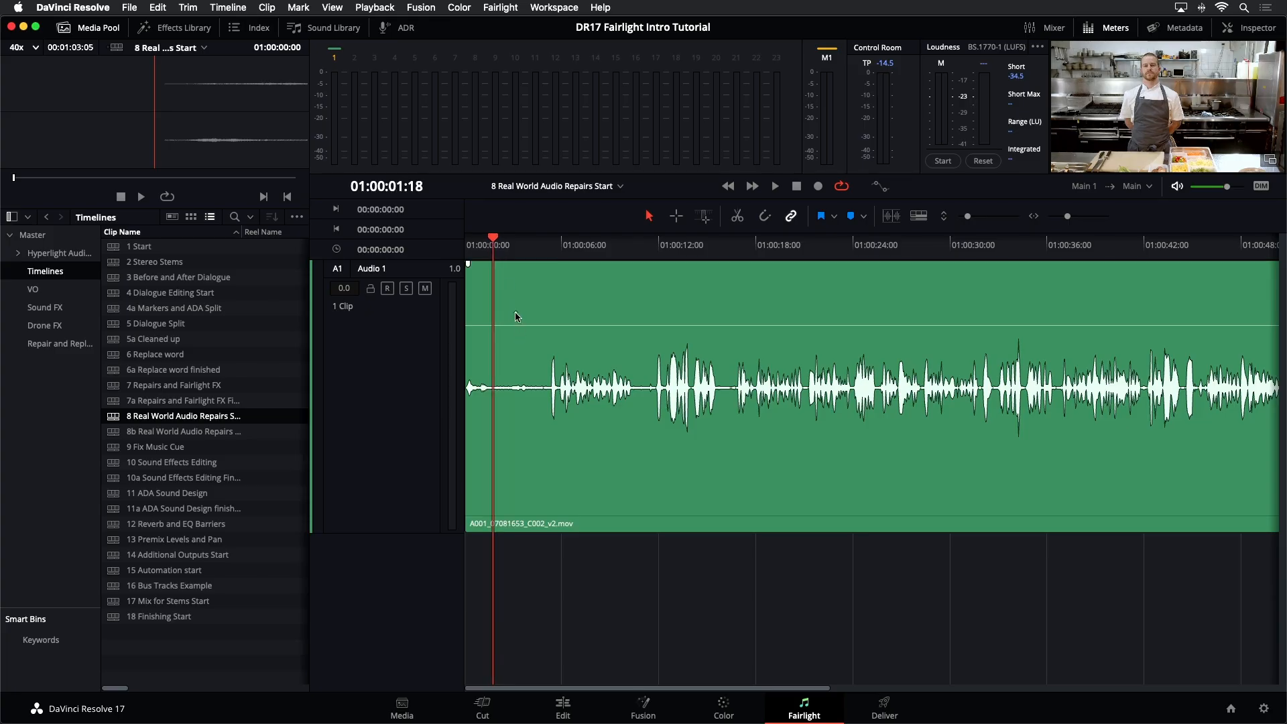
pyautogui.click(677, 216)
pyautogui.moveTo(520, 300); pyautogui.dragTo(487, 306)
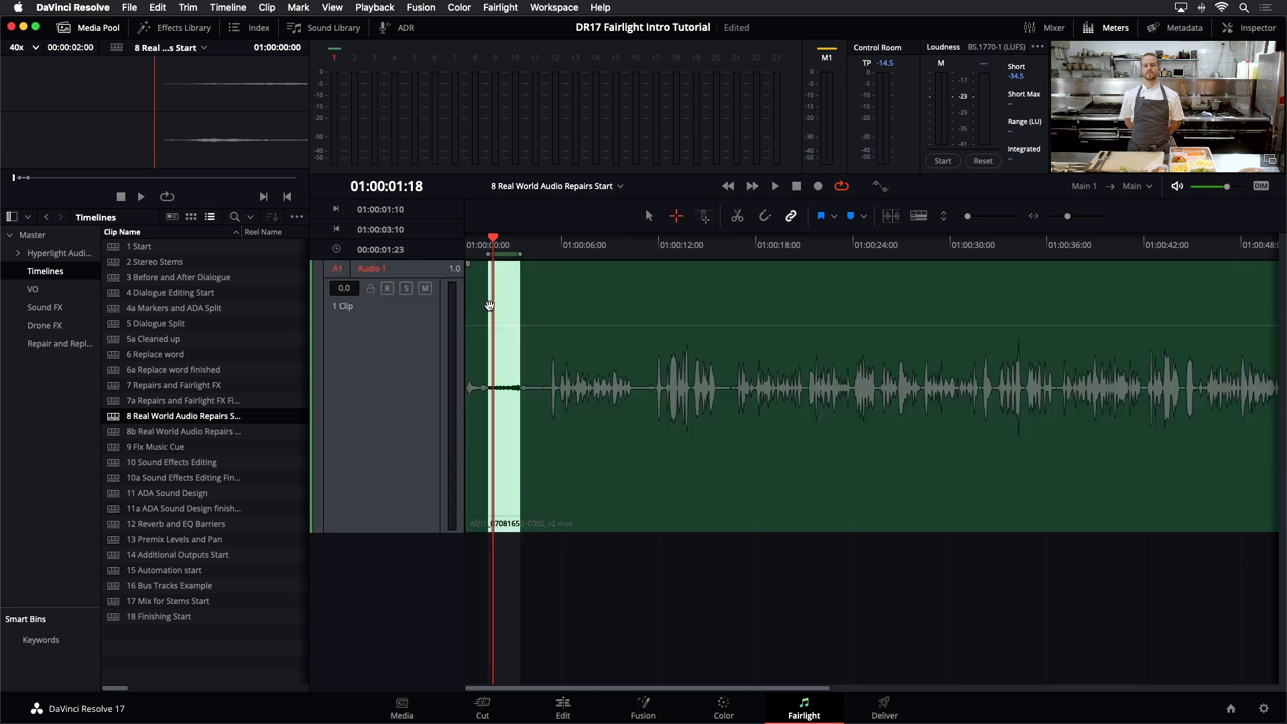
pyautogui.press('space')
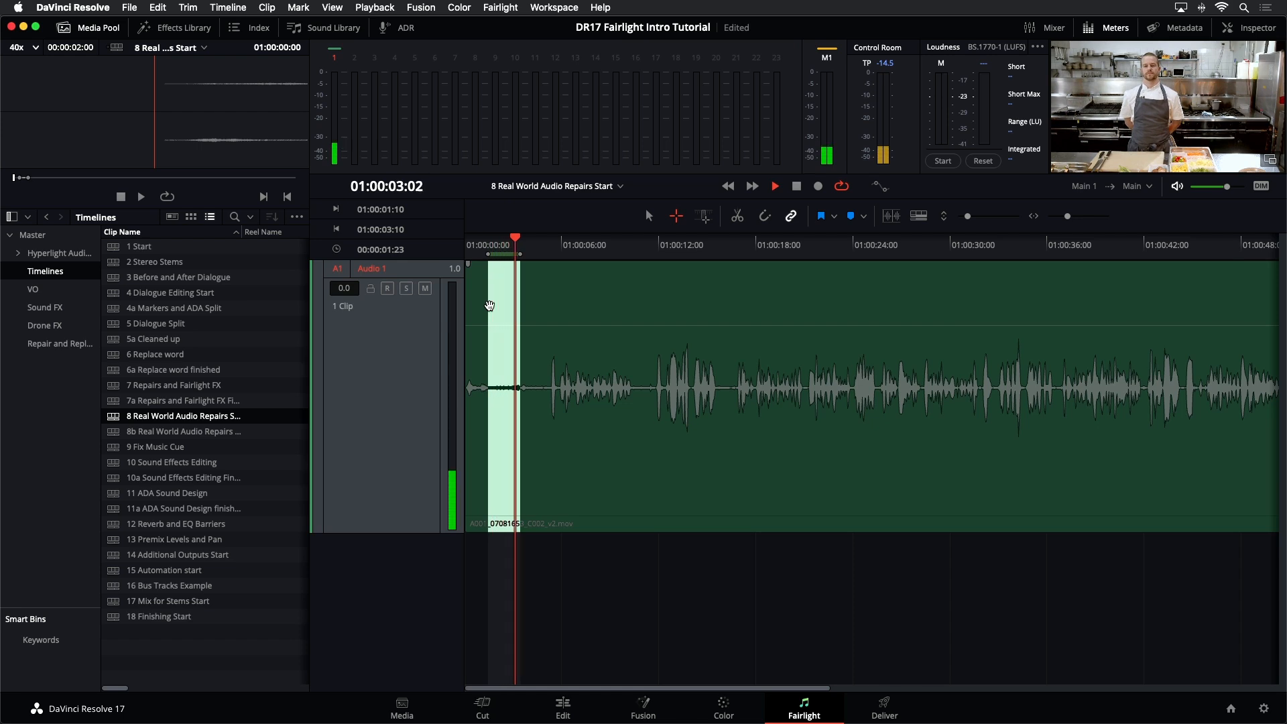
pyautogui.press('space')
# Step: Raise the A1 clip's volume line close to the clip's upper edge and replay the marked range to hear its background noise
pyautogui.moveTo(528, 325); pyautogui.dragTo(528, 285)
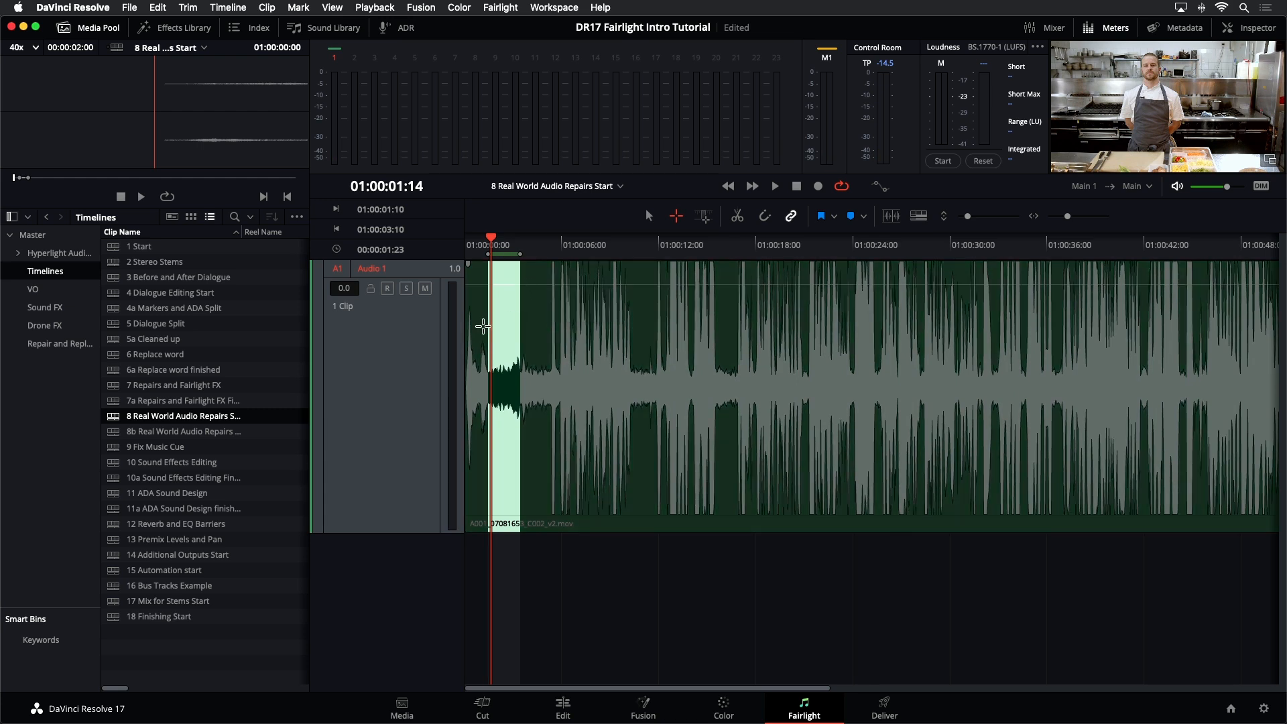
pyautogui.press('space')
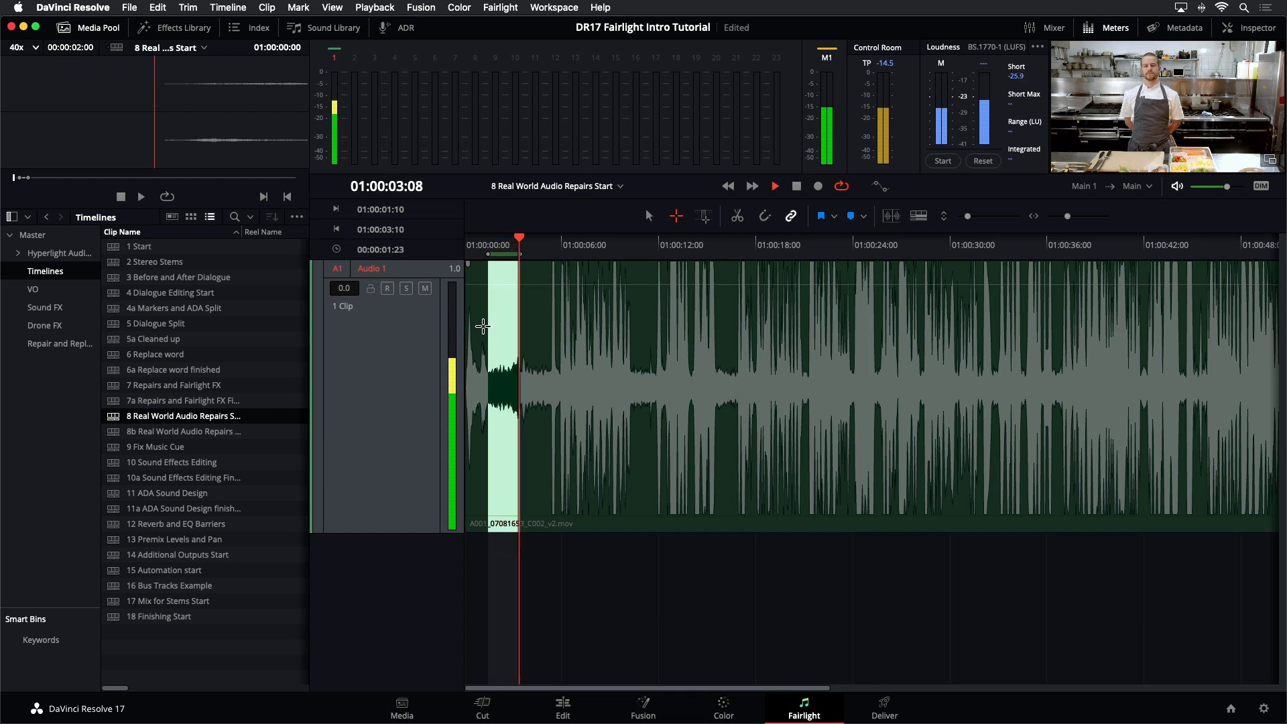
pyautogui.press('space')
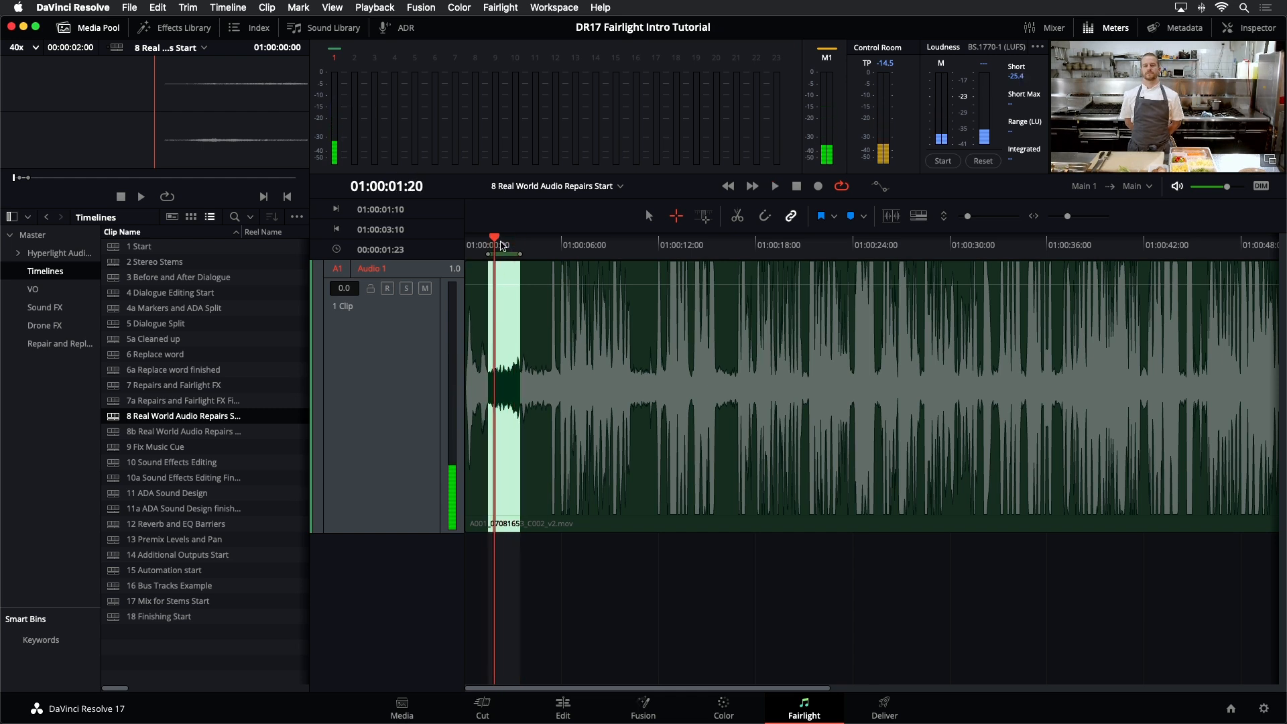
# Step: Set the range's in point to 01:00:02:10 and audition the shortened section
pyautogui.moveTo(500, 245); pyautogui.dragTo(504, 242)
pyautogui.press('i')
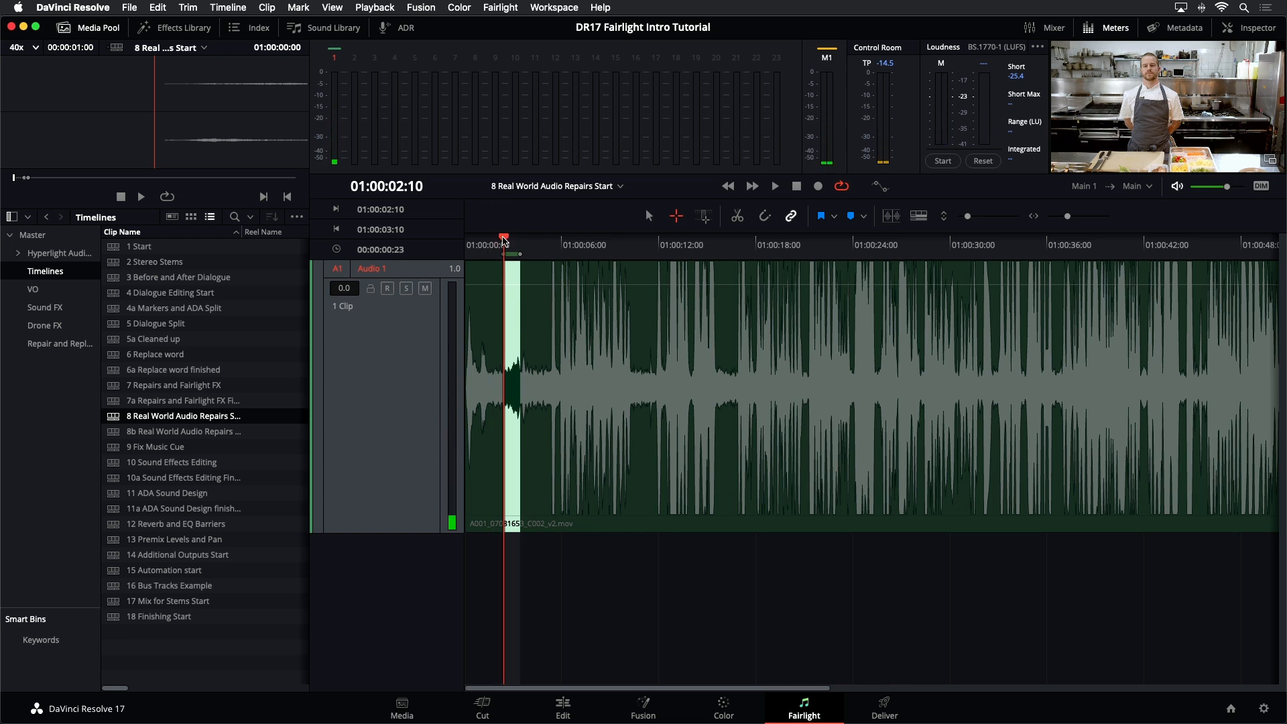
pyautogui.press('space')
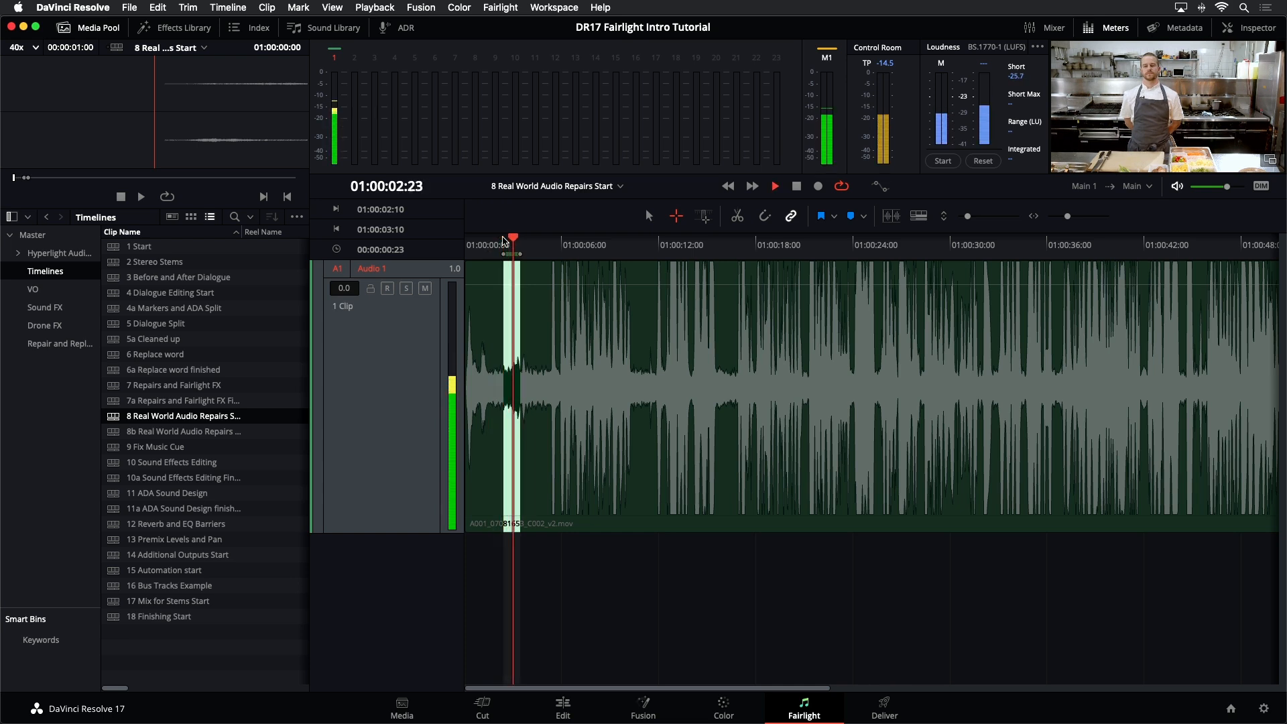
pyautogui.press('space')
# Step: Mark the steady noise on A1 from 01:00:04:01 to 01:00:05:06 and loop its playback
pyautogui.press('super+equal')
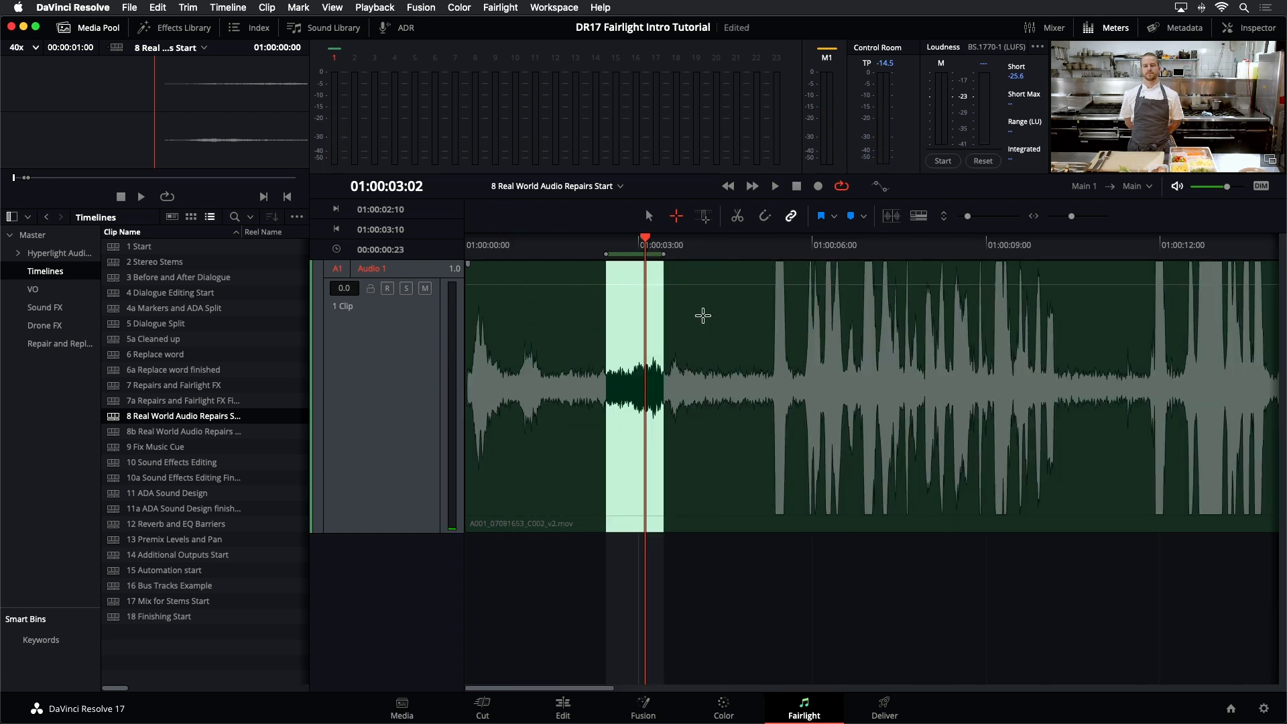
pyautogui.moveTo(701, 315); pyautogui.dragTo(768, 318)
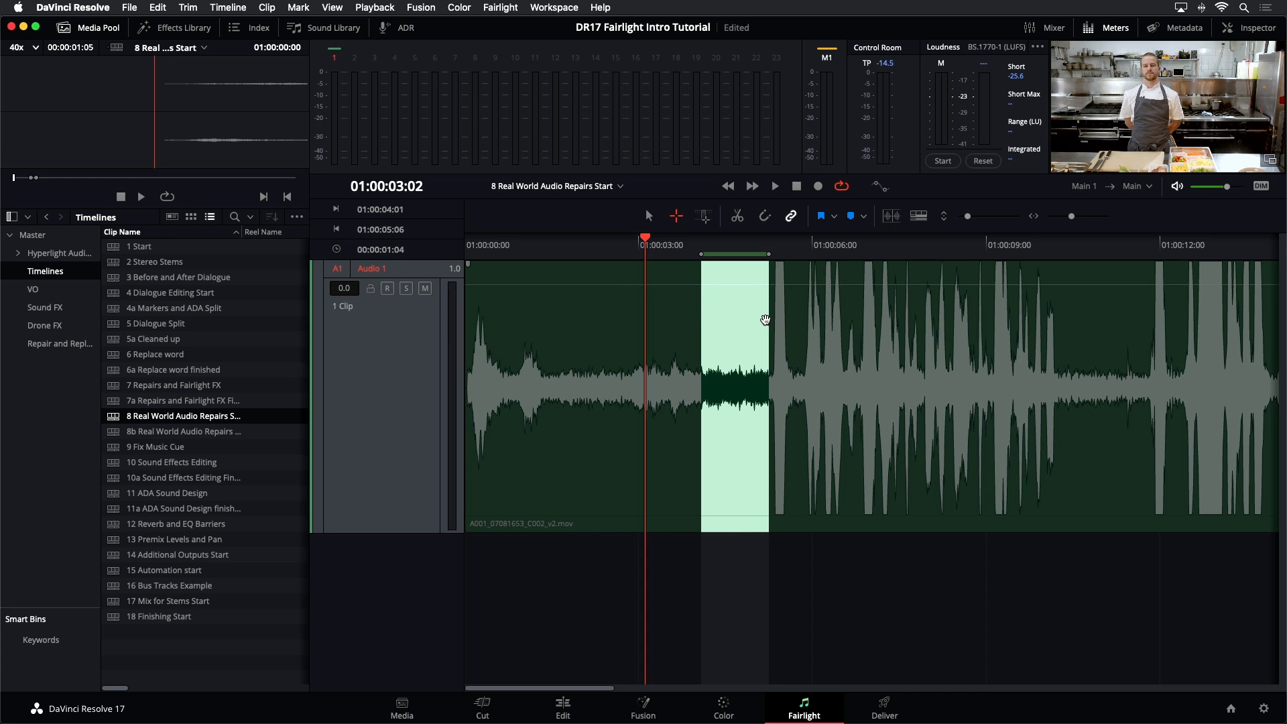
pyautogui.hotkey('alt', '/')
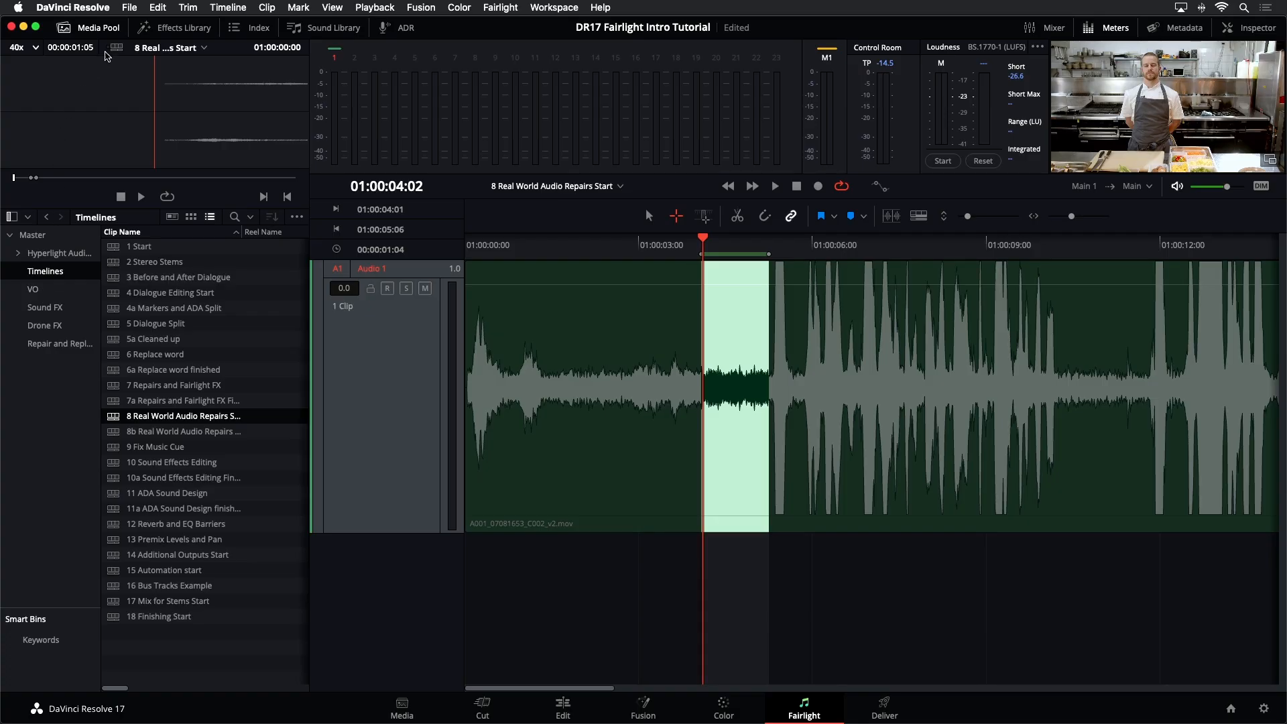
# Step: Hide the Media Pool and show the Effects Library at full height
pyautogui.click(93, 29)
pyautogui.click(161, 29)
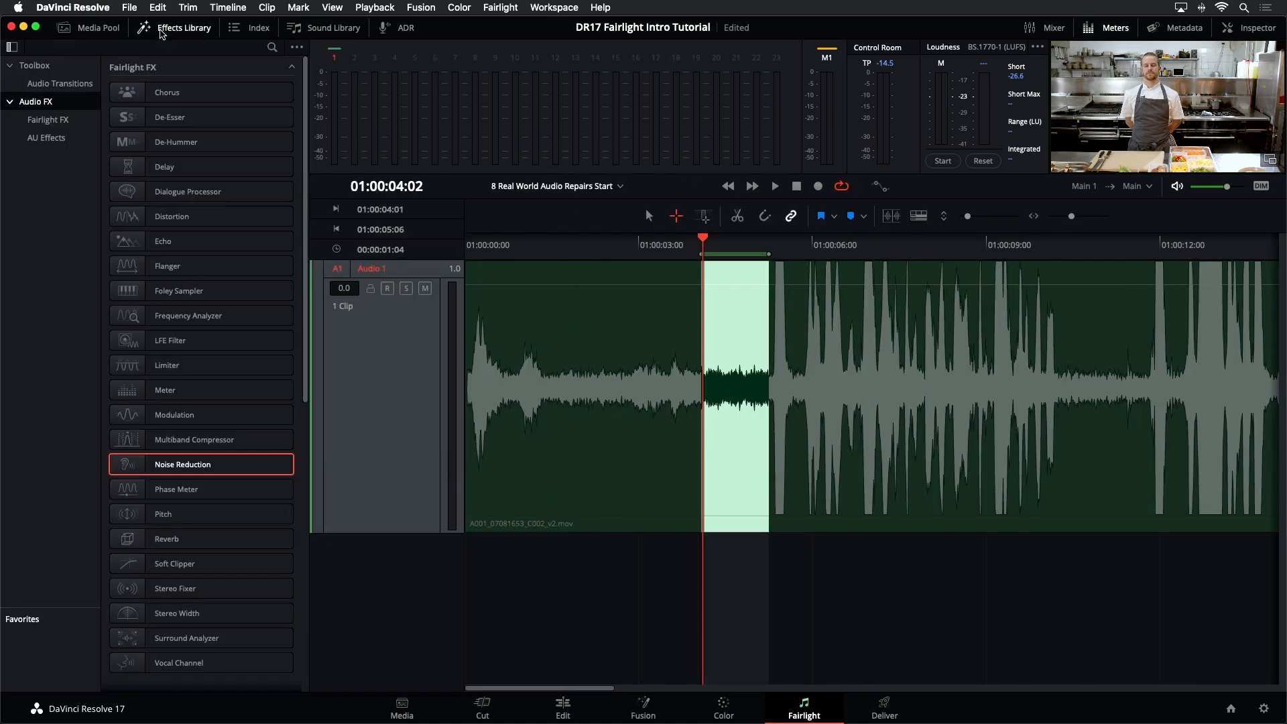
pyautogui.click(76, 31)
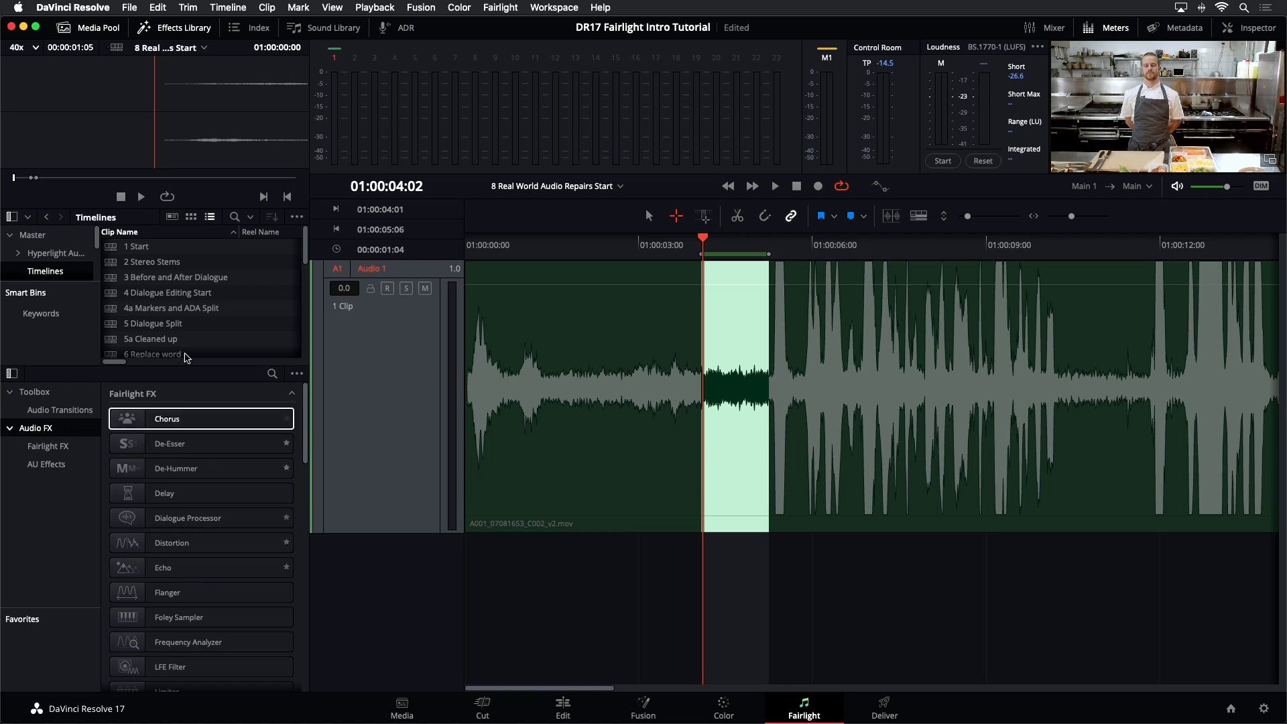
pyautogui.click(99, 29)
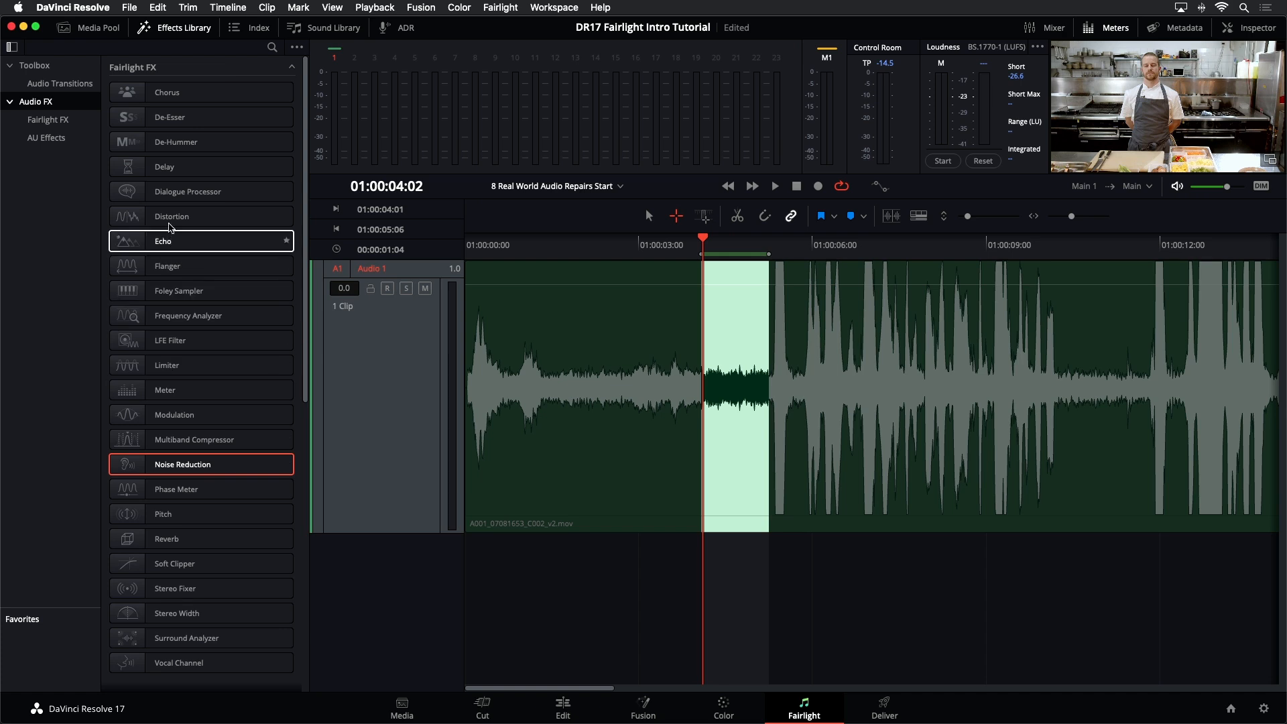
# Step: Add the De-Hummer effect to the A1 clip, move its window clear of the marked range and audition the noise
pyautogui.click(178, 152)
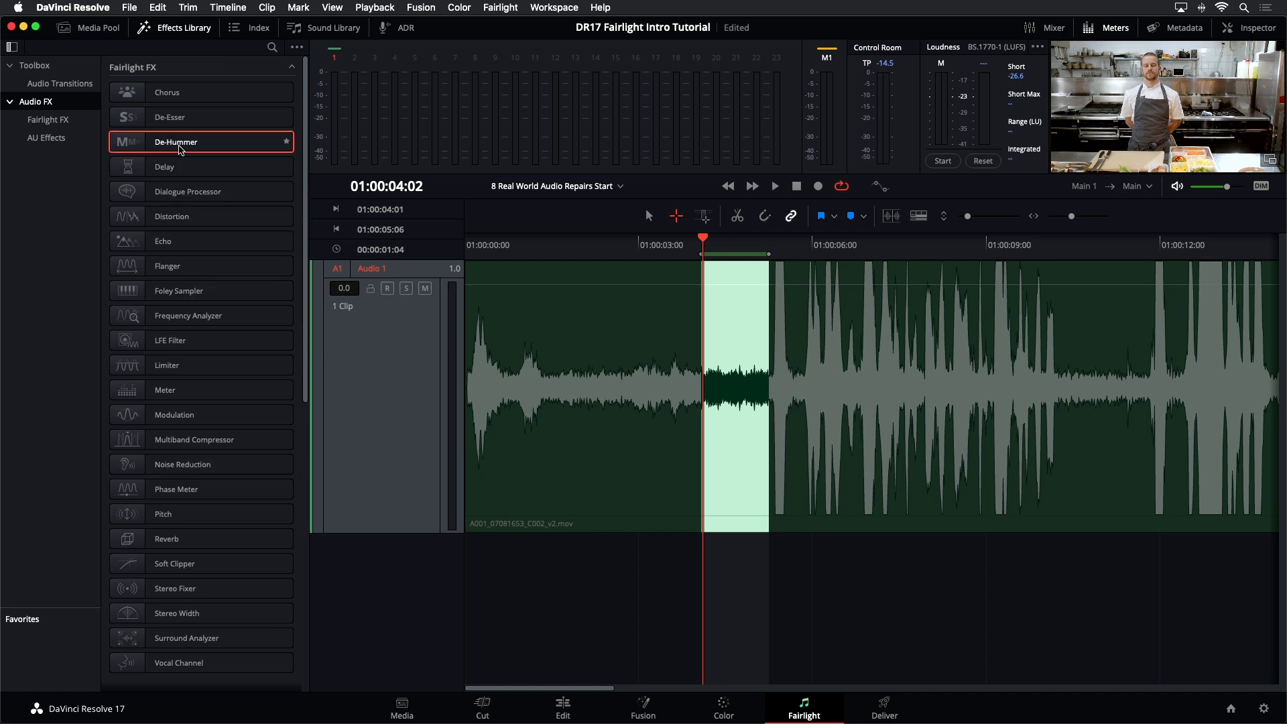
pyautogui.moveTo(181, 149); pyautogui.dragTo(542, 386)
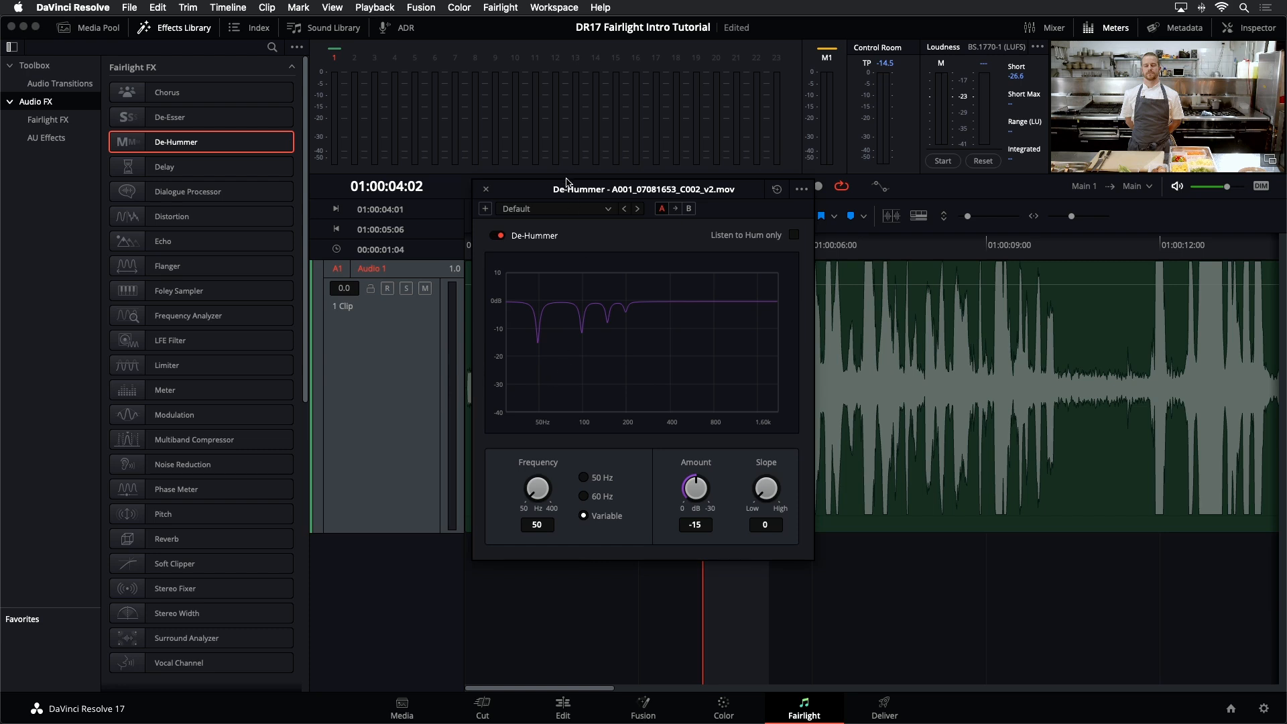
pyautogui.moveTo(566, 182); pyautogui.dragTo(927, 234)
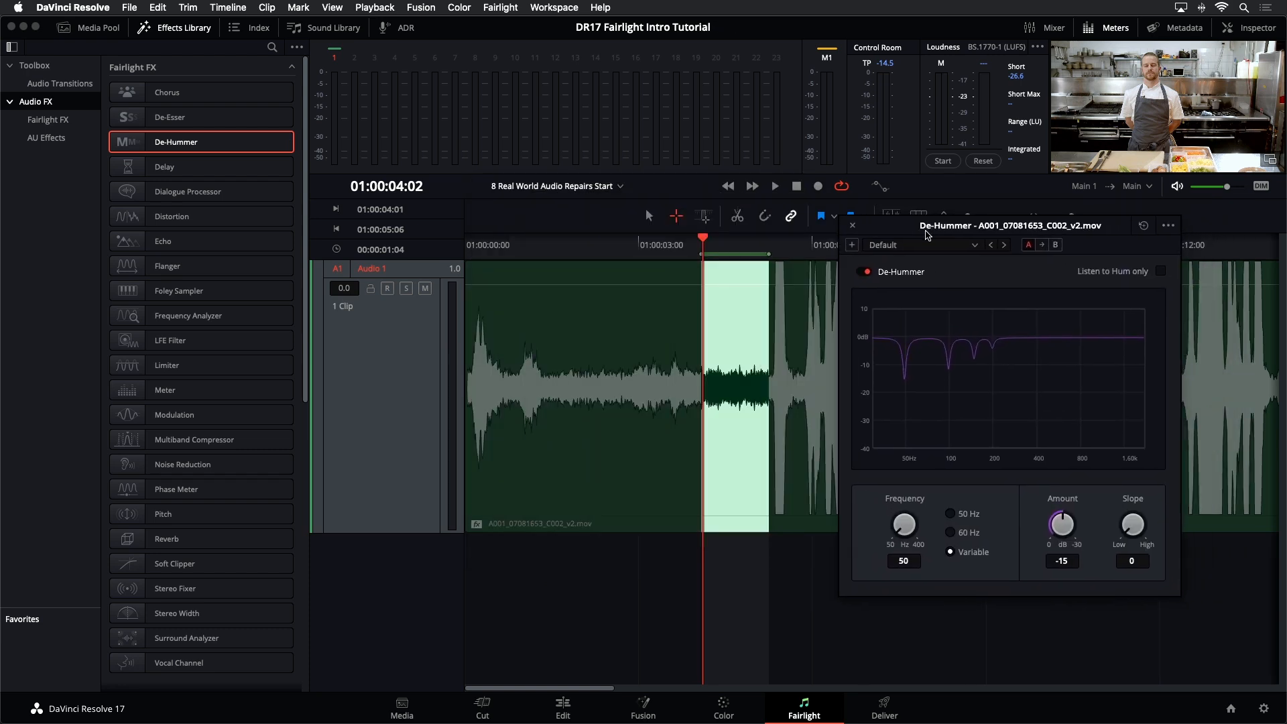
pyautogui.press('space')
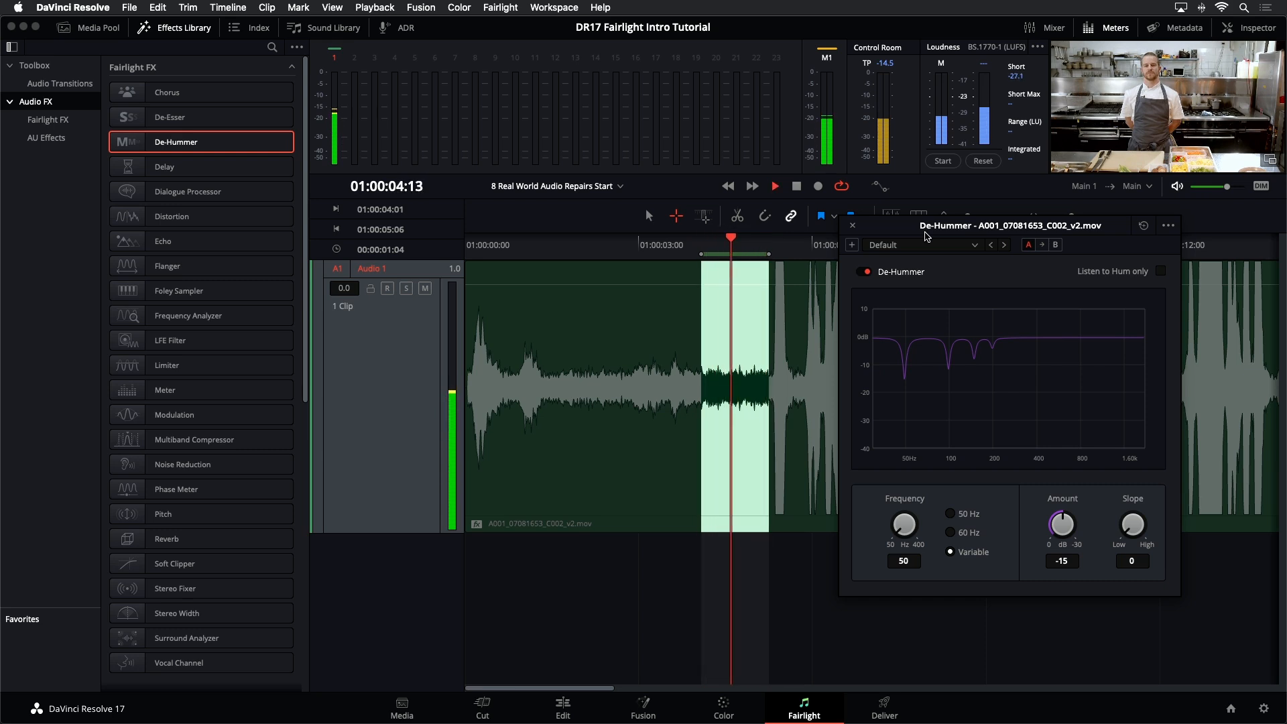
pyautogui.press('space')
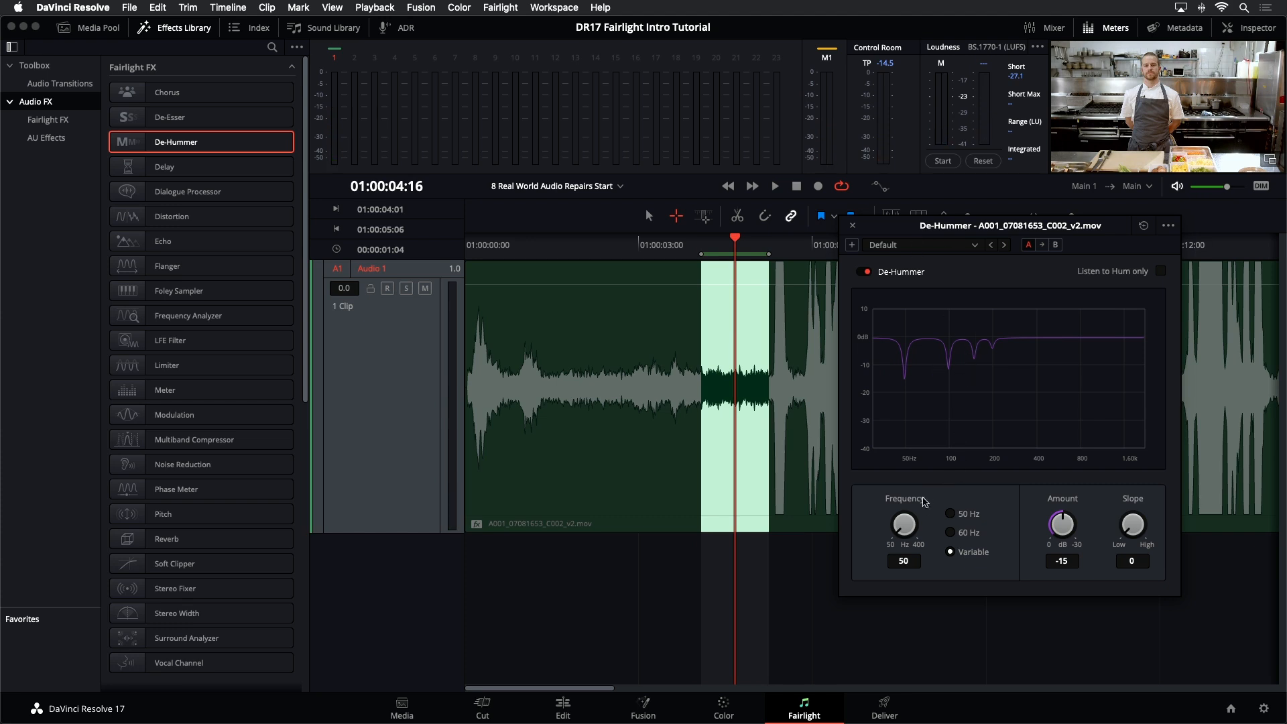
# Step: Set the De-Hummer amount to -30 dB and its variable frequency to 103 Hz while listening to the looped noise
pyautogui.moveTo(904, 528)
pyautogui.mouseDown()
pyautogui.moveTo(958, 497)
pyautogui.moveTo(896, 540)
pyautogui.mouseUp()
pyautogui.moveTo(1060, 519); pyautogui.dragTo(1080, 496)
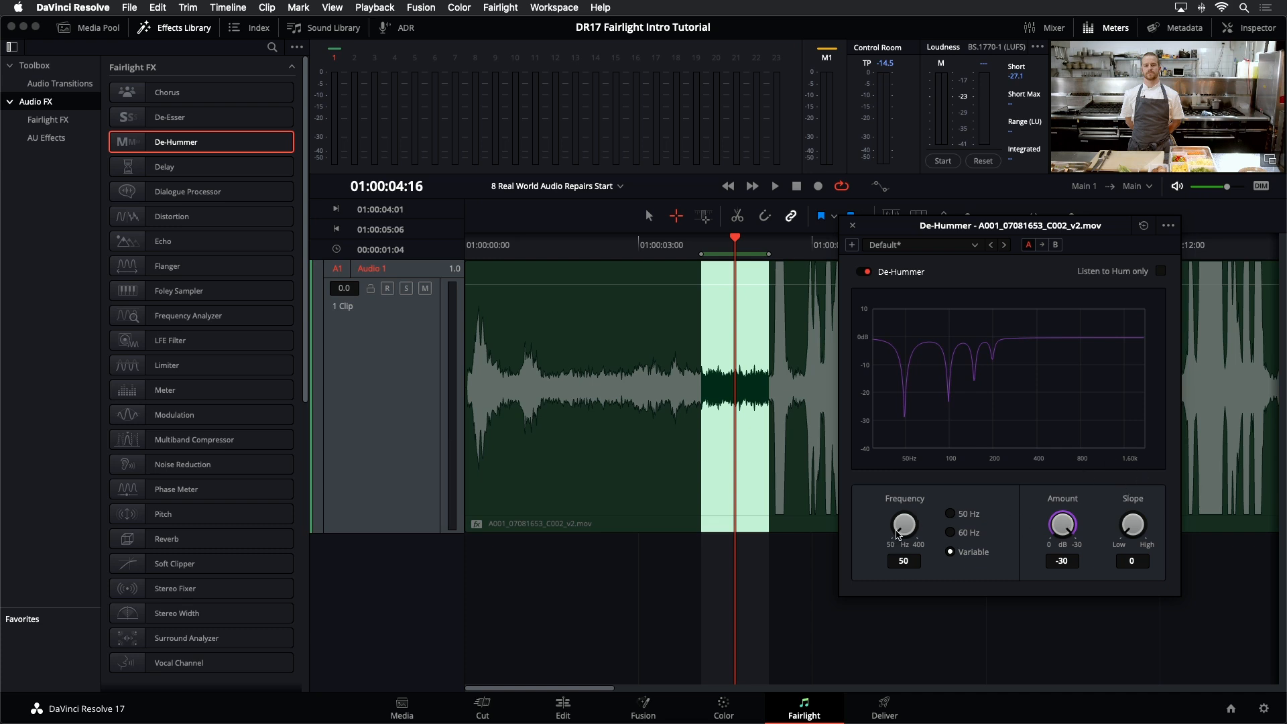
pyautogui.press('space')
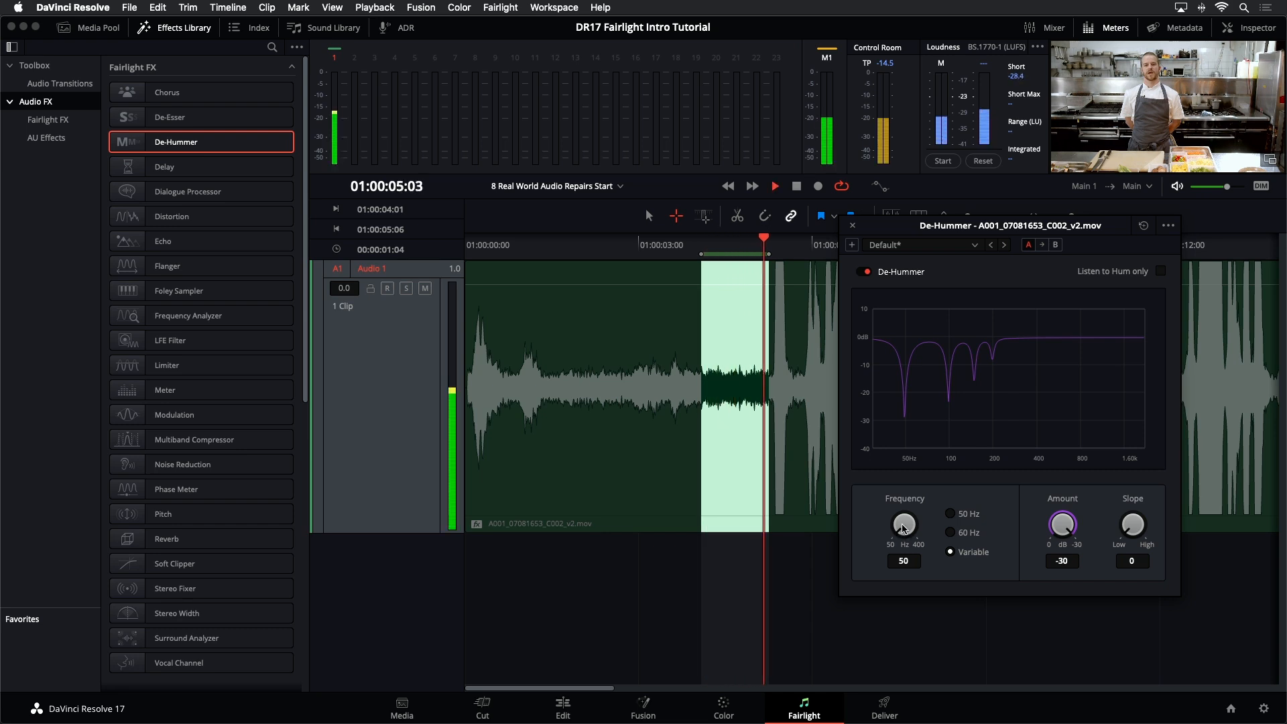
pyautogui.moveTo(897, 535); pyautogui.dragTo(972, 478)
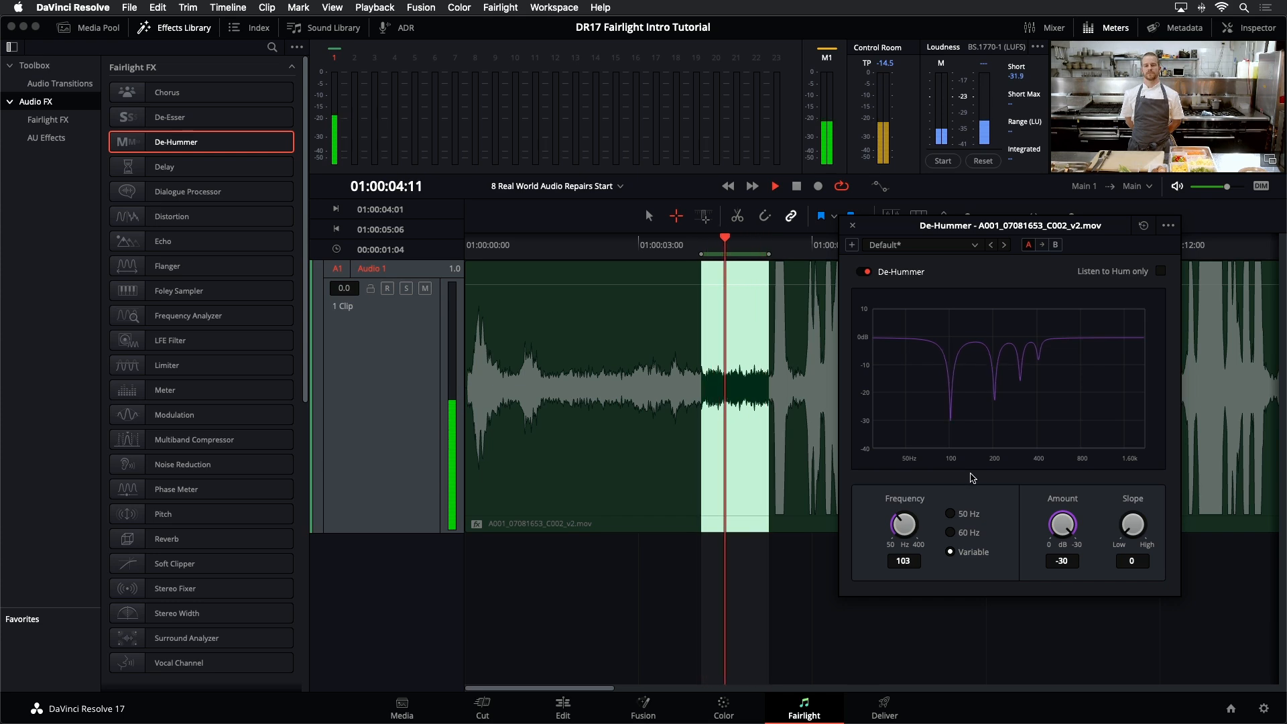
pyautogui.press('space')
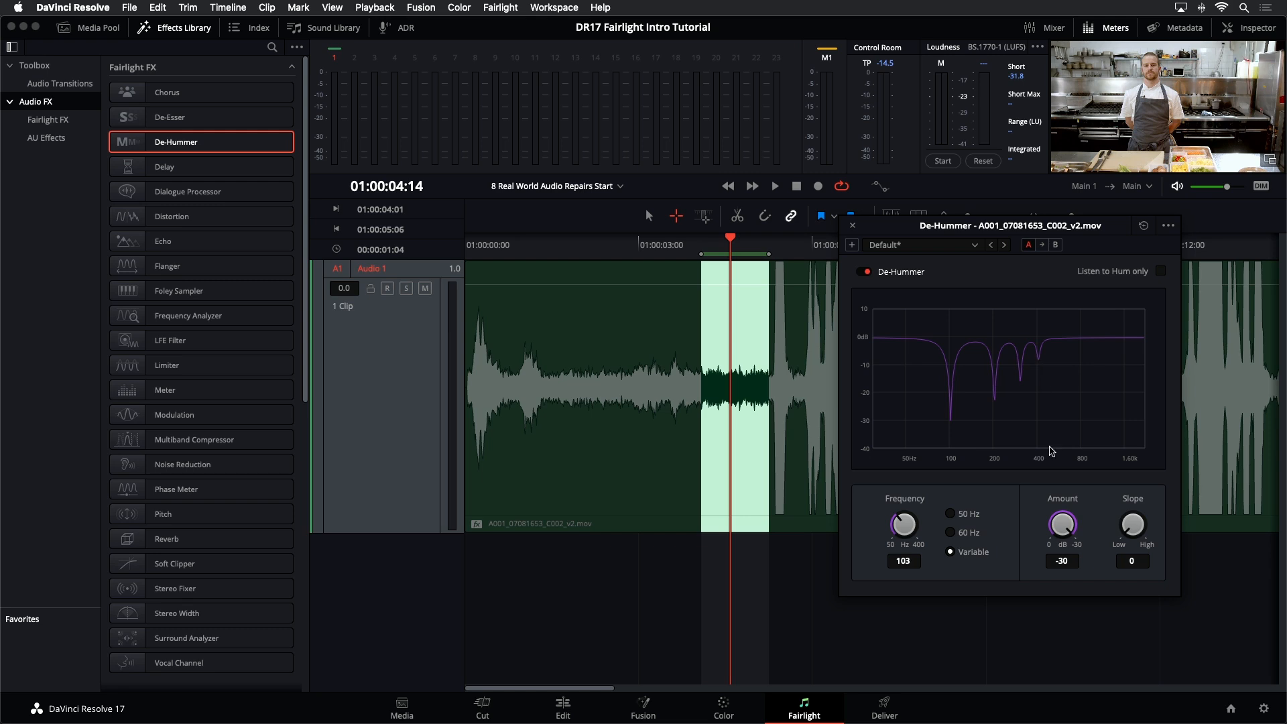
# Step: Set the De-Hummer's slope to 1 and amount to -22.5 dB, and clear the timeline's marked range
pyautogui.moveTo(1116, 530); pyautogui.dragTo(1175, 511)
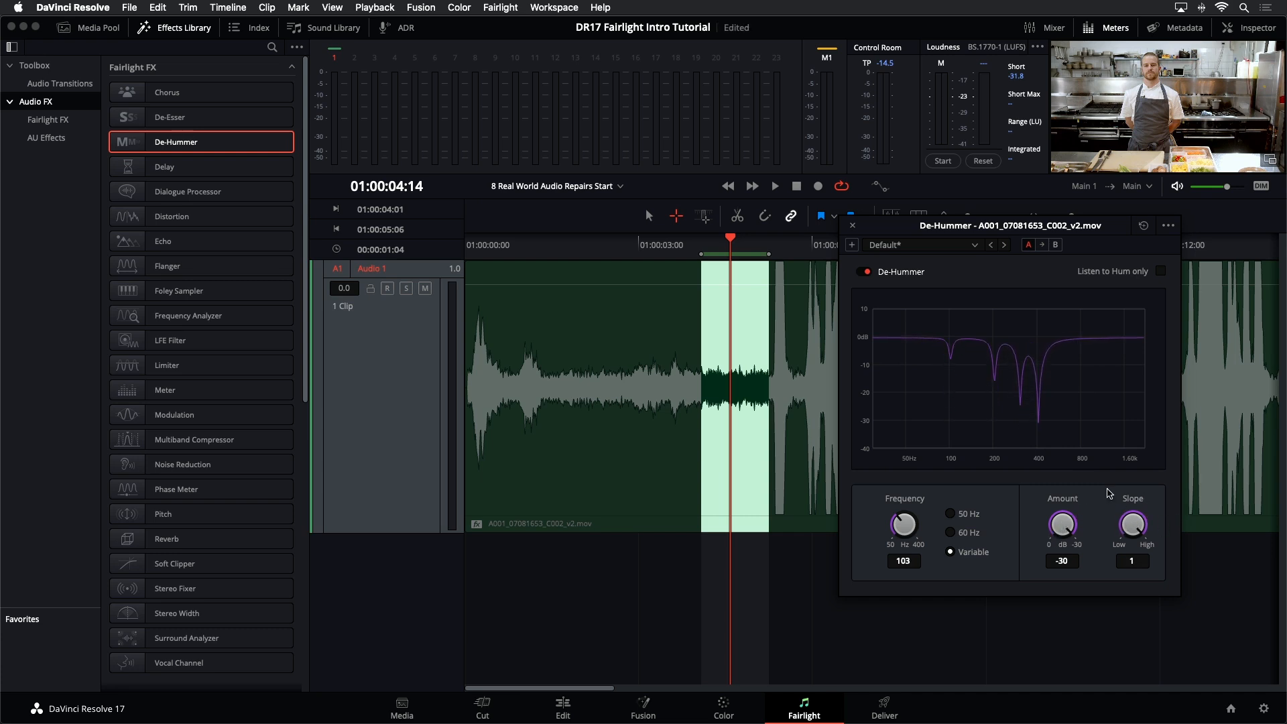
pyautogui.press('space')
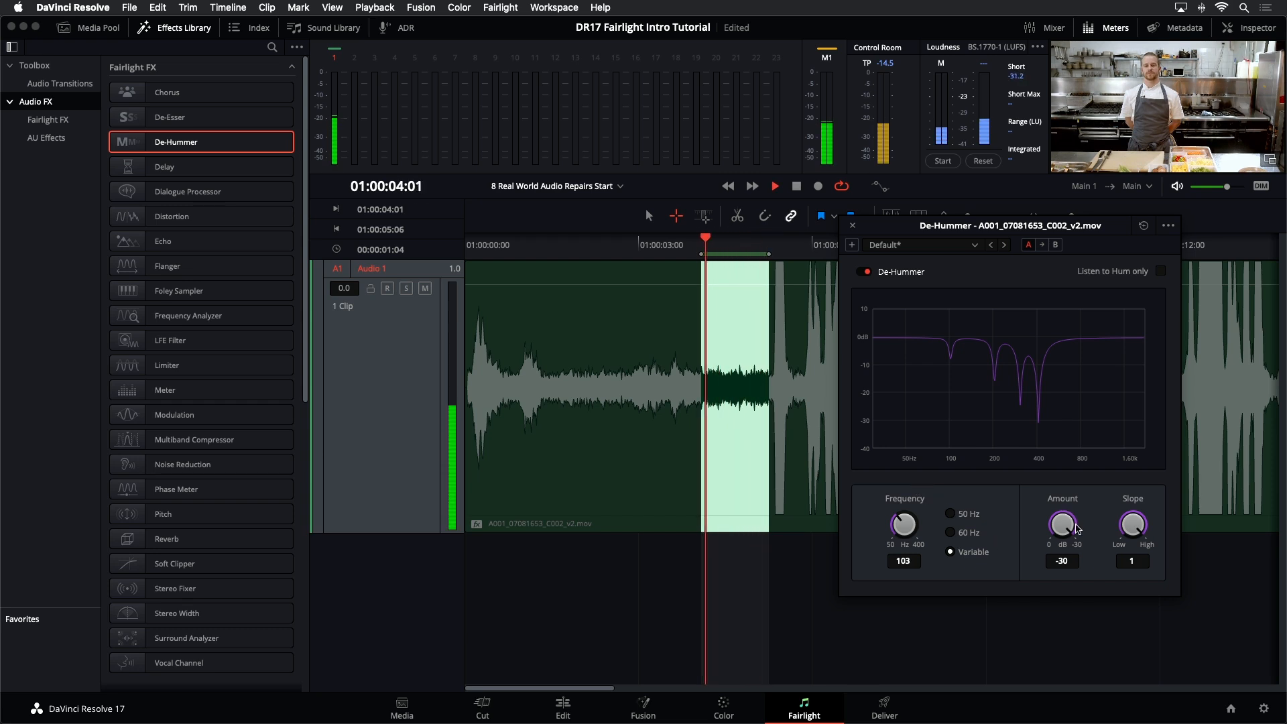
pyautogui.moveTo(1043, 549); pyautogui.dragTo(1059, 523)
pyautogui.press('space')
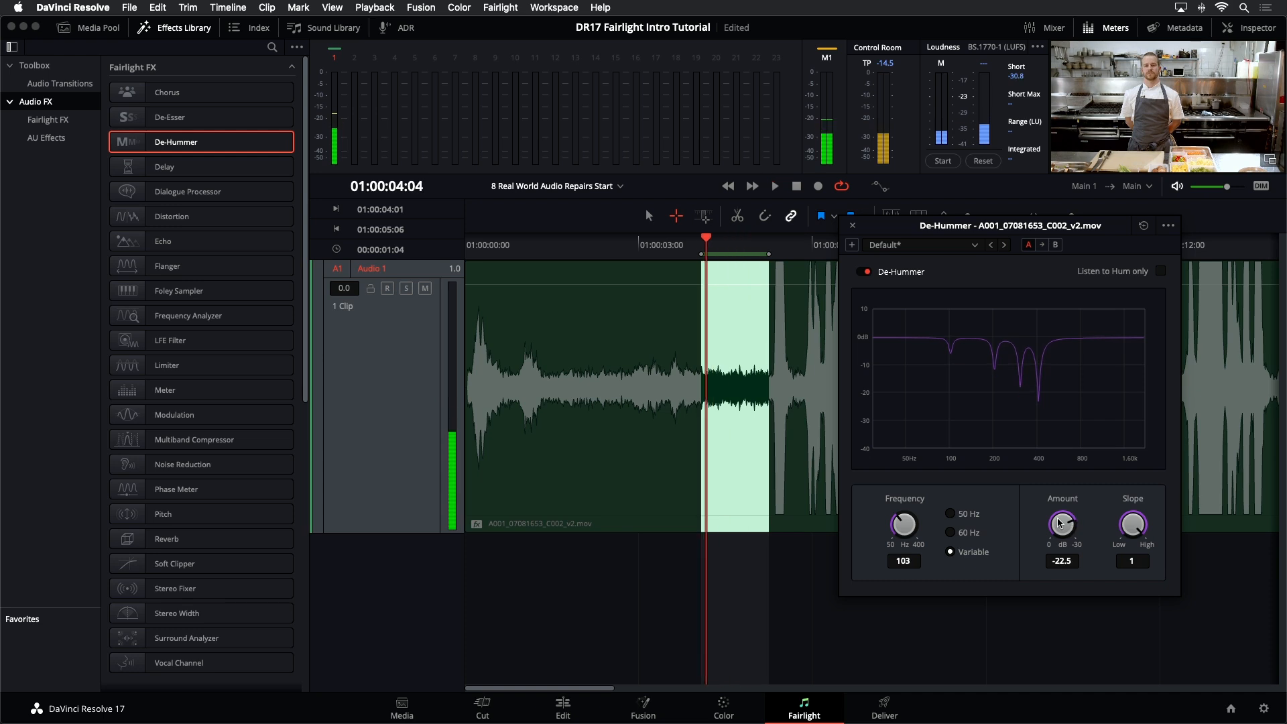
pyautogui.click(852, 227)
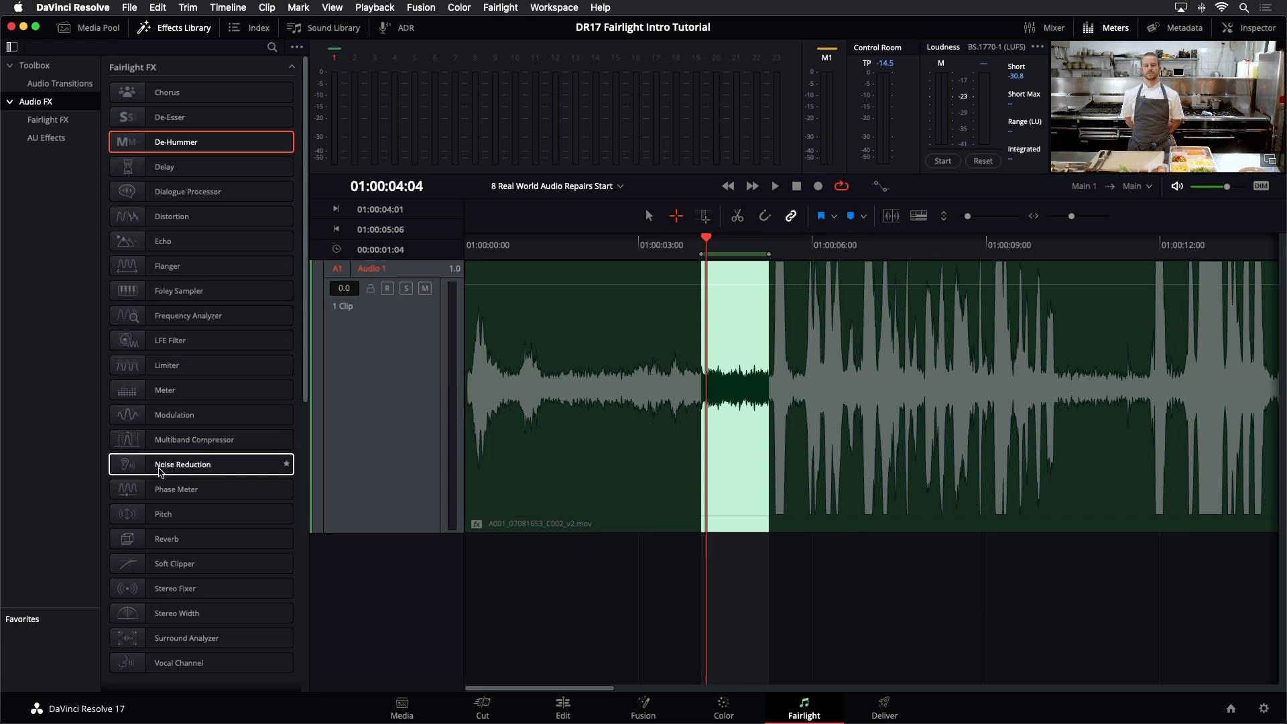
pyautogui.hotkey('alt', 'x')
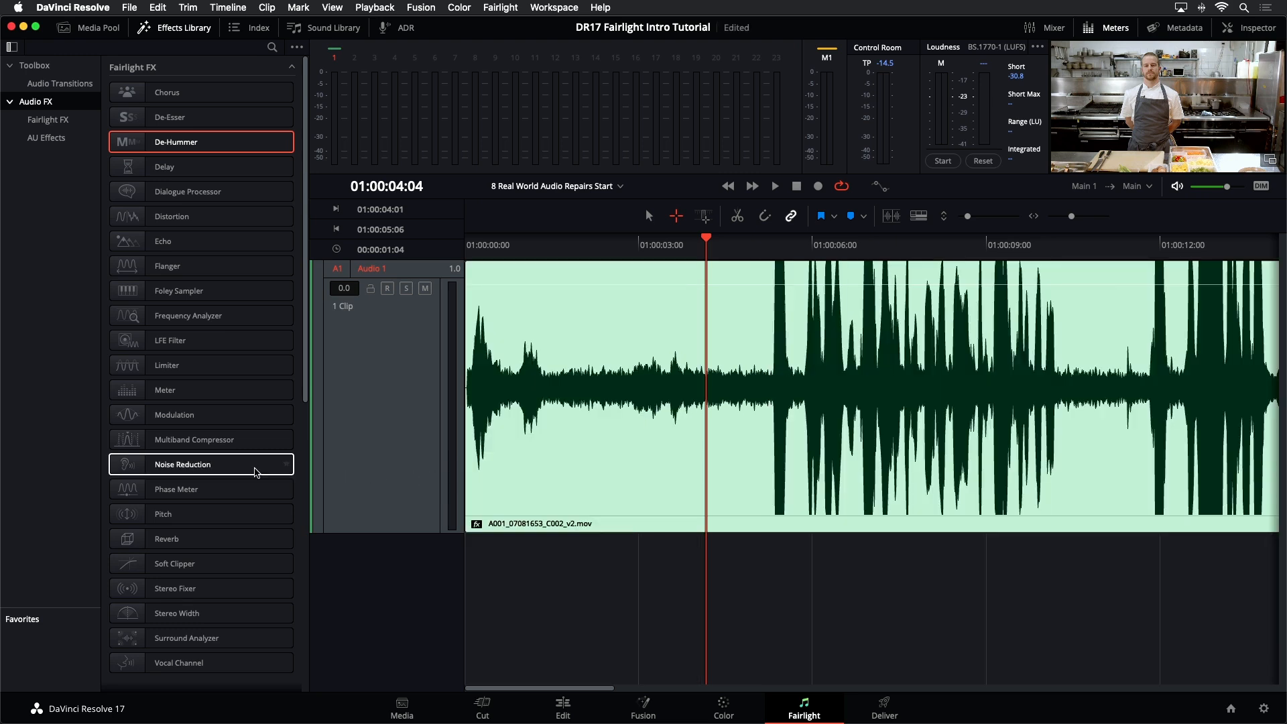
# Step: Add the Noise Reduction effect to the A1 interview clip, set it to Auto Speech Mode and close its window
pyautogui.moveTo(199, 474); pyautogui.dragTo(585, 426)
pyautogui.click(922, 287)
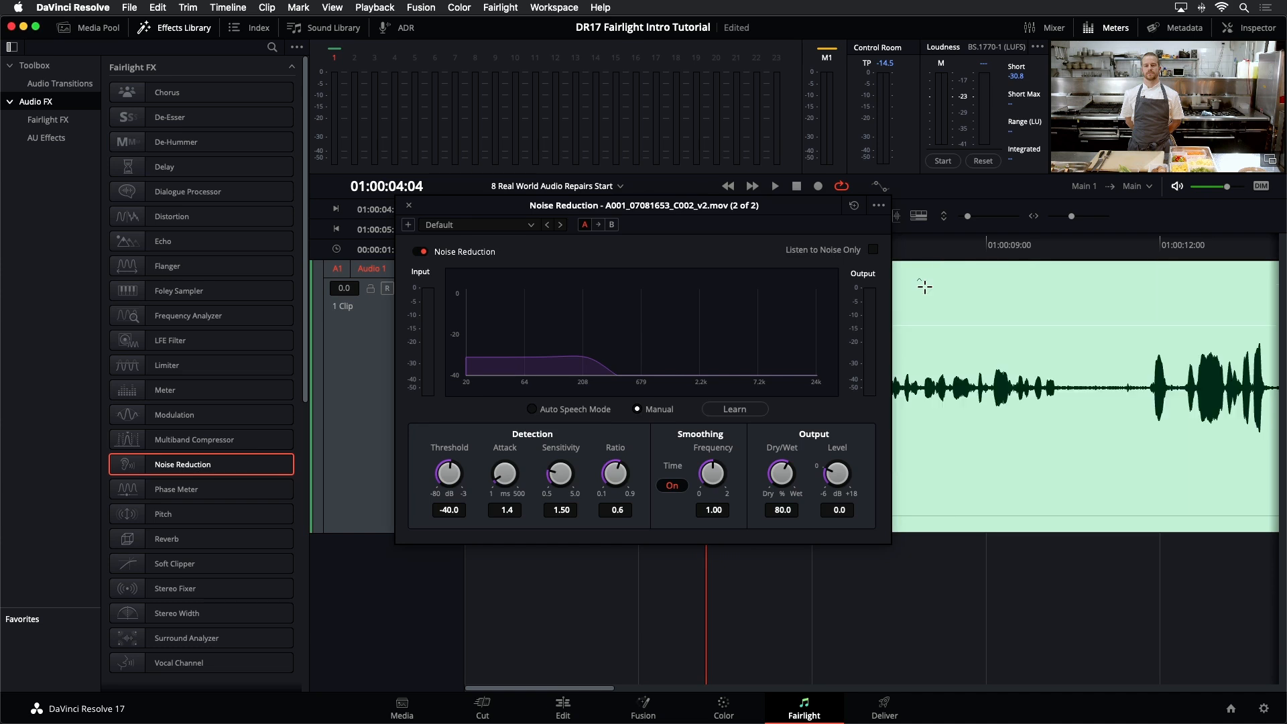
pyautogui.click(532, 409)
pyautogui.click(409, 207)
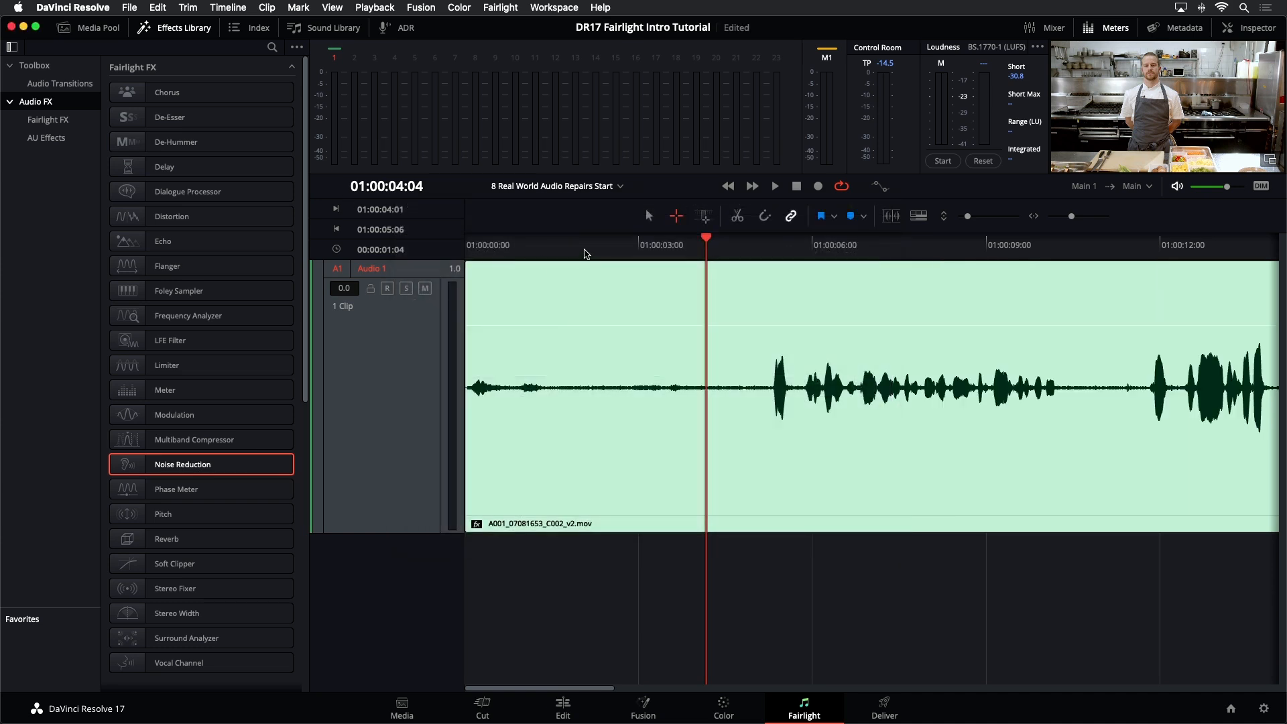
# Step: Fit the whole interview clip in the timeline and play it to audition the repaired dialogue
pyautogui.hotkey('shift', 'z')
pyautogui.press('space')
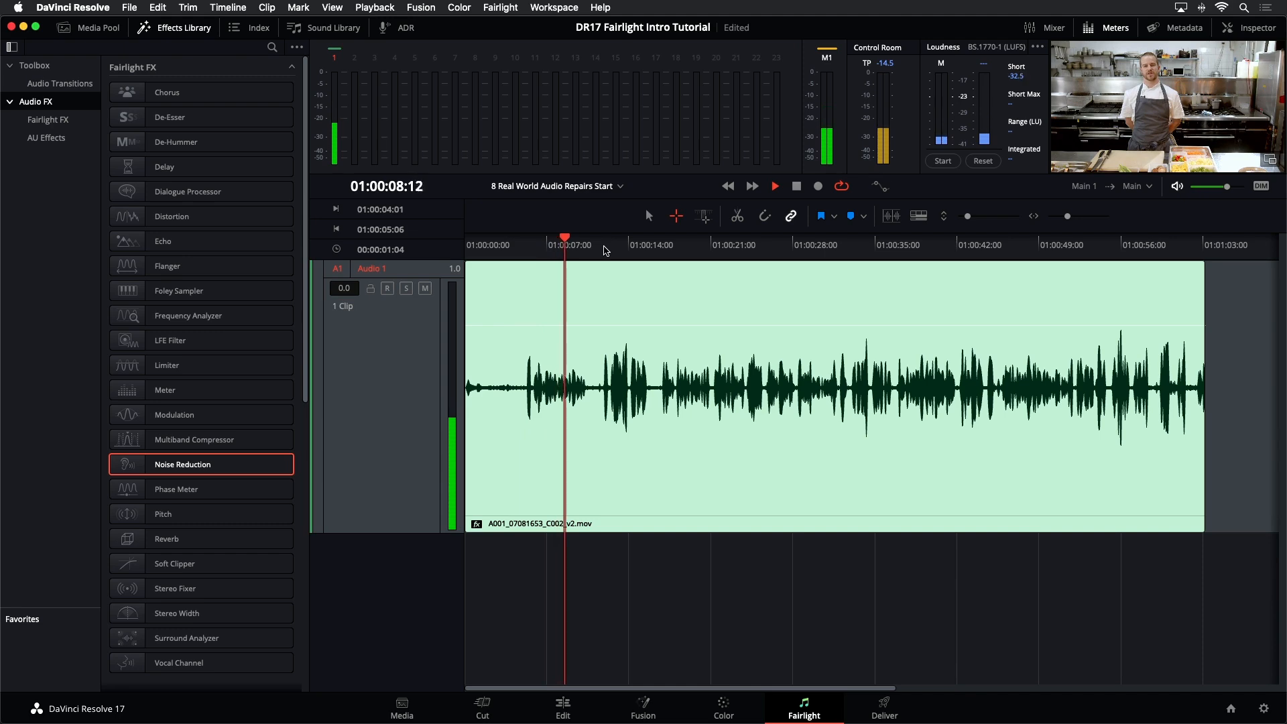
pyautogui.press('space')
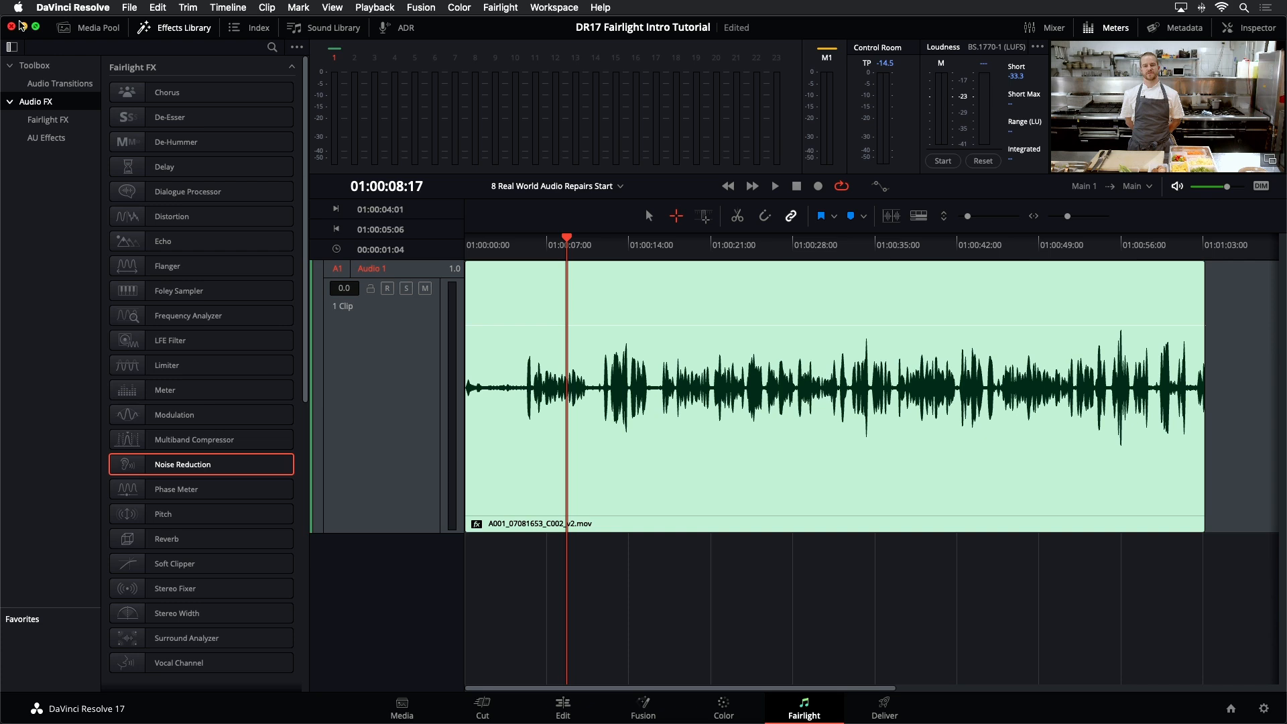
# Step: Open the 9 Fix Music Cue timeline from the Timelines bin with the selection tool active and the Media Pool hidden
pyautogui.click(13, 67)
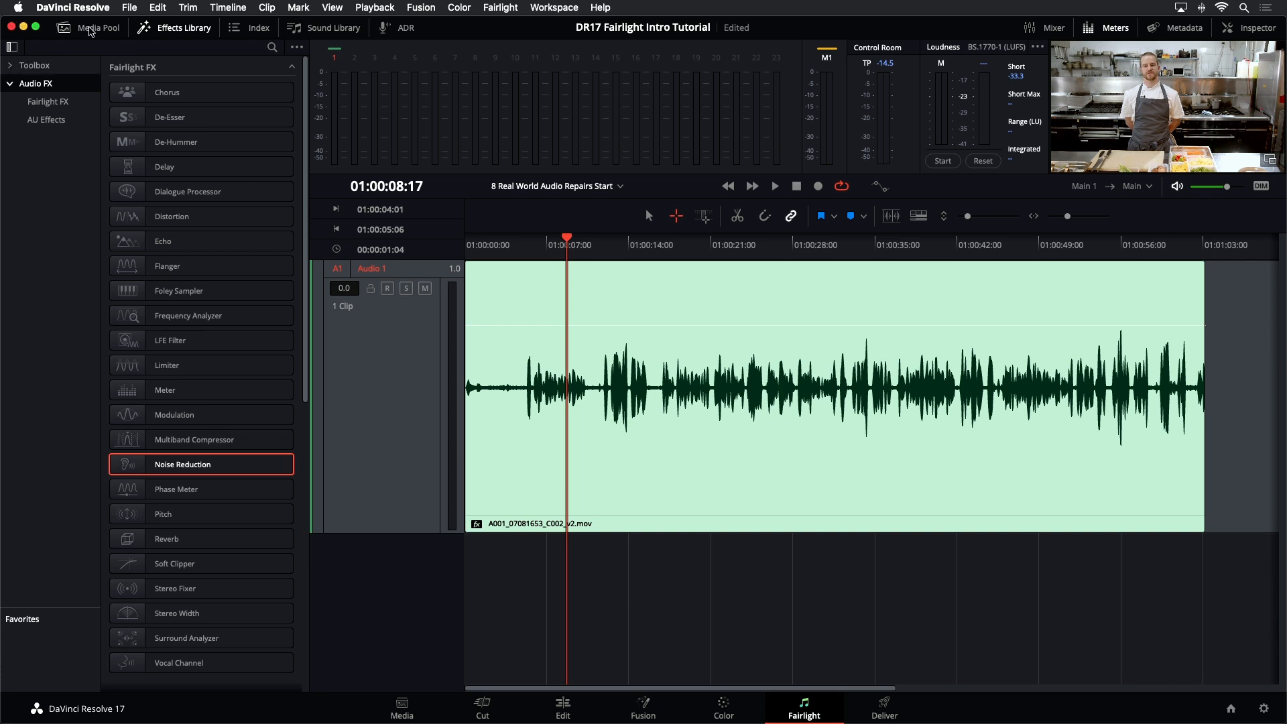
pyautogui.click(91, 29)
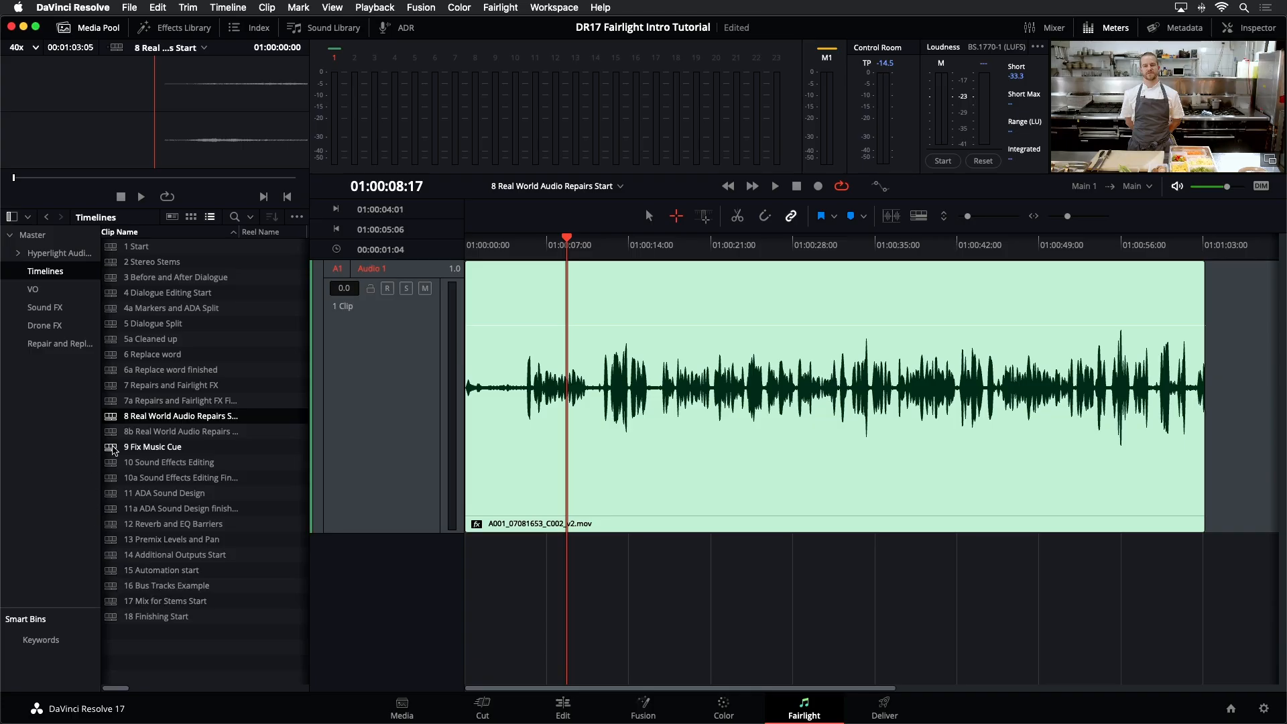
pyautogui.doubleClick(113, 449)
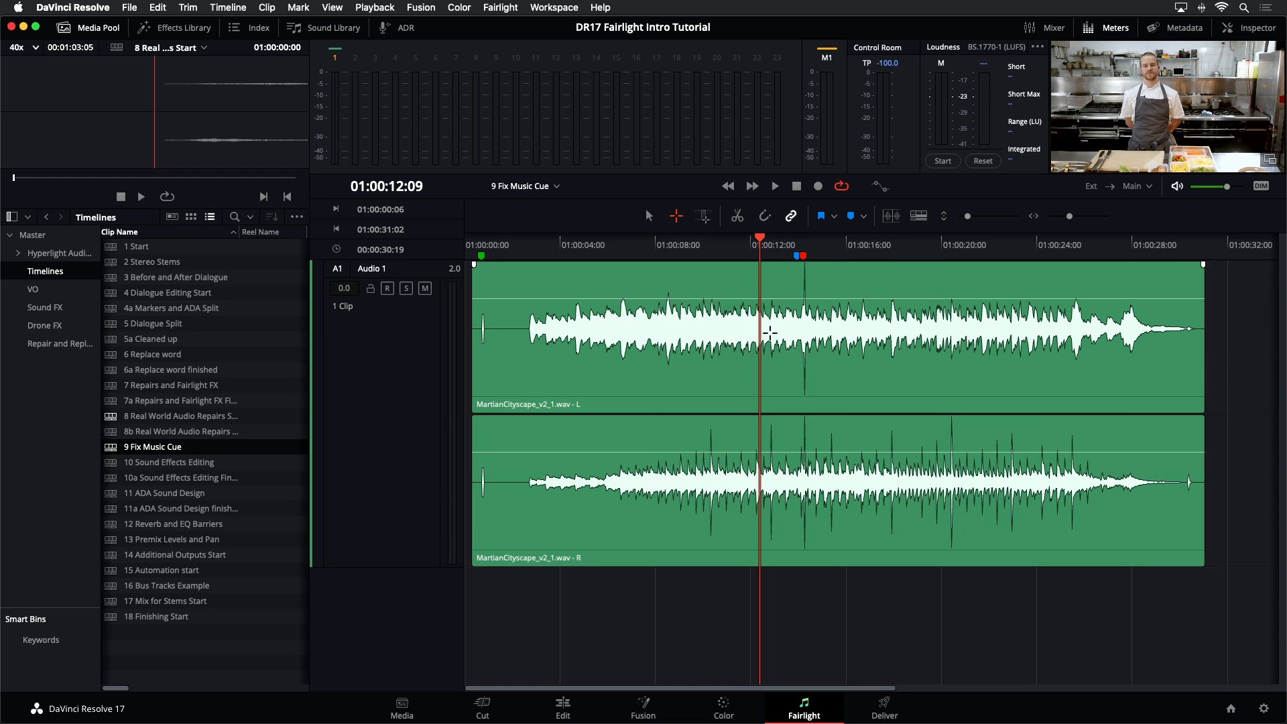
pyautogui.click(646, 215)
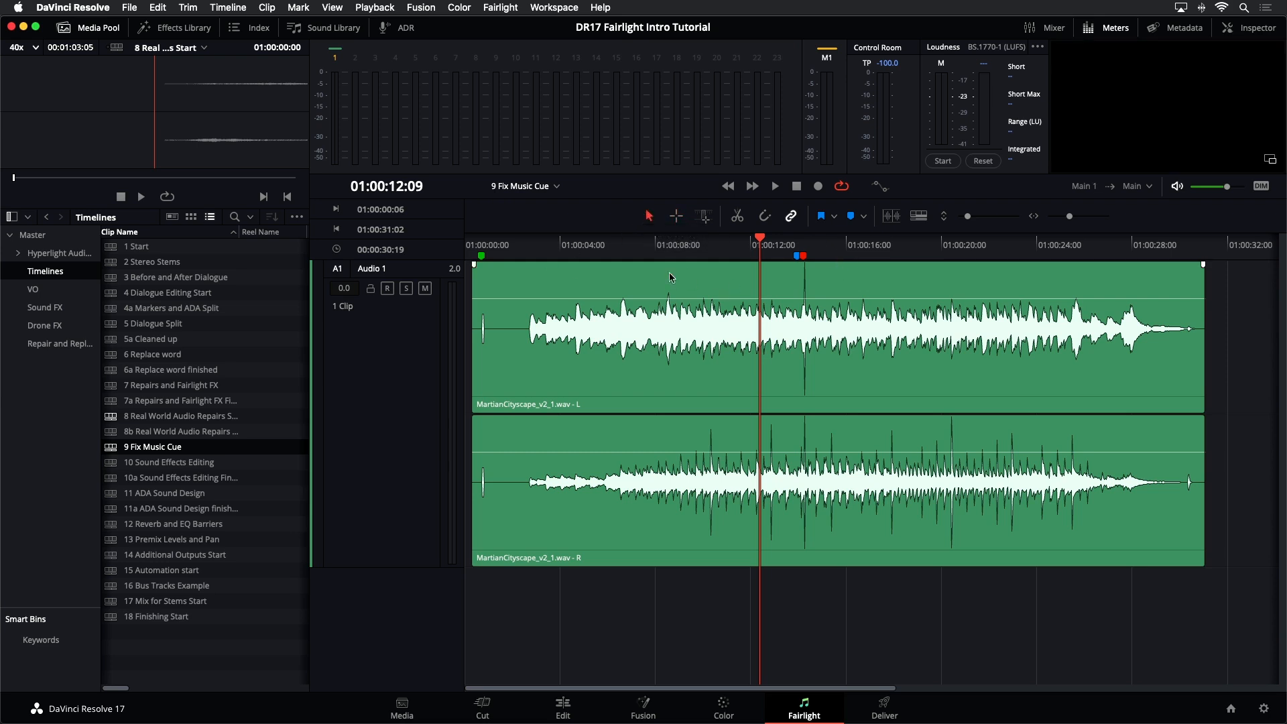
pyautogui.click(89, 28)
# Step: Examine the short tone at the green marker near the start of the music clip, stepping across it by frames
pyautogui.click(168, 245)
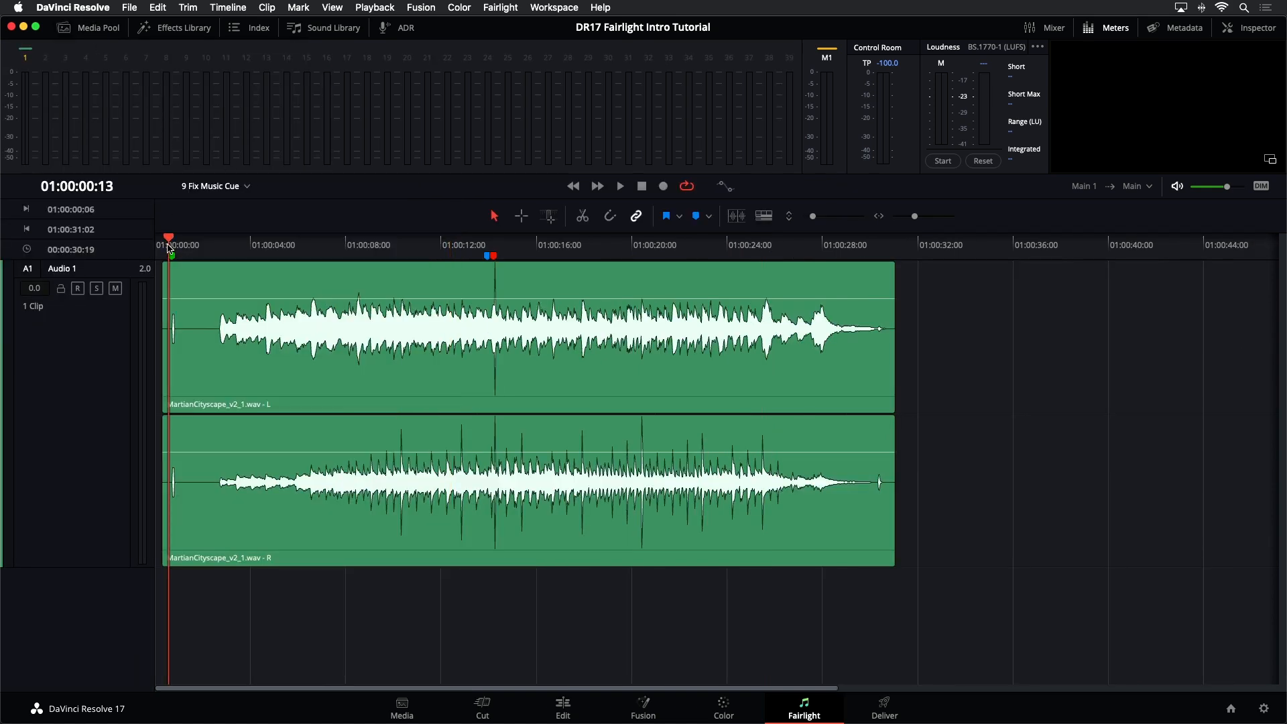
pyautogui.press('super+equal')
pyautogui.press('super+equal')
pyautogui.press('super+equal')
pyautogui.press('super+equal')
pyautogui.press('super+equal')
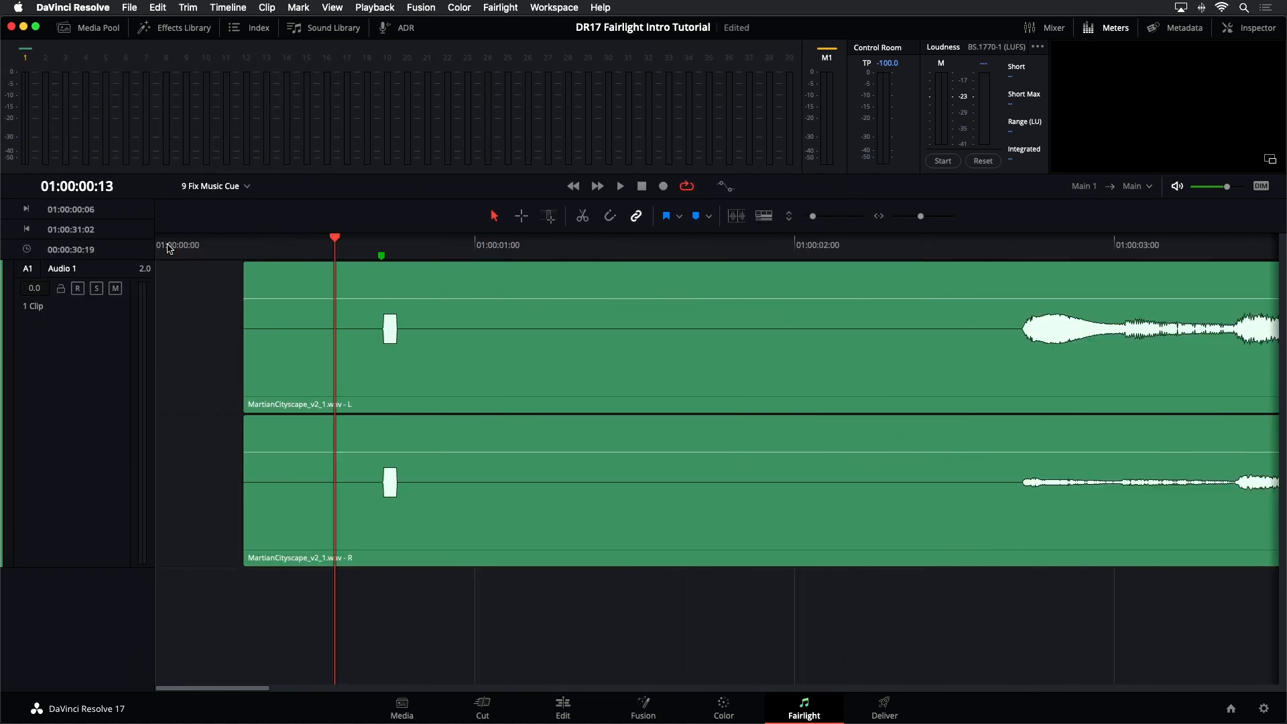
pyautogui.moveTo(608, 243); pyautogui.dragTo(608, 242)
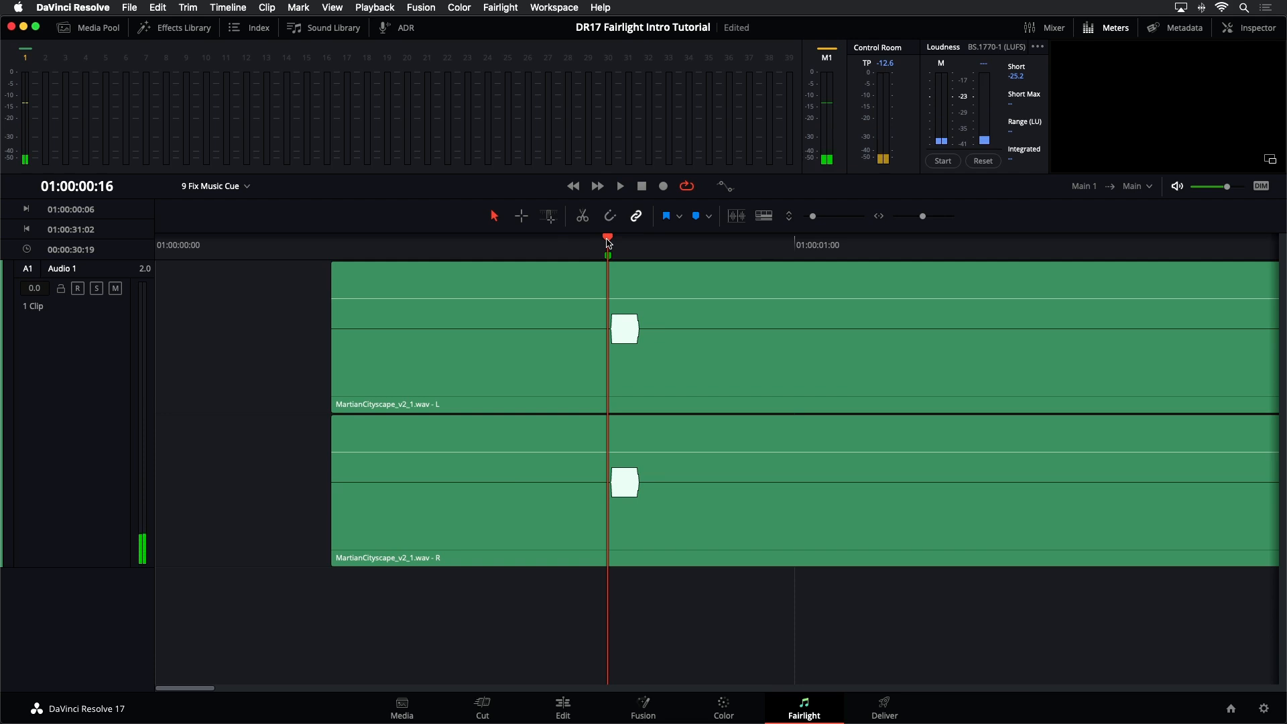
pyautogui.press('Right')
pyautogui.press('Left')
pyautogui.press('Right')
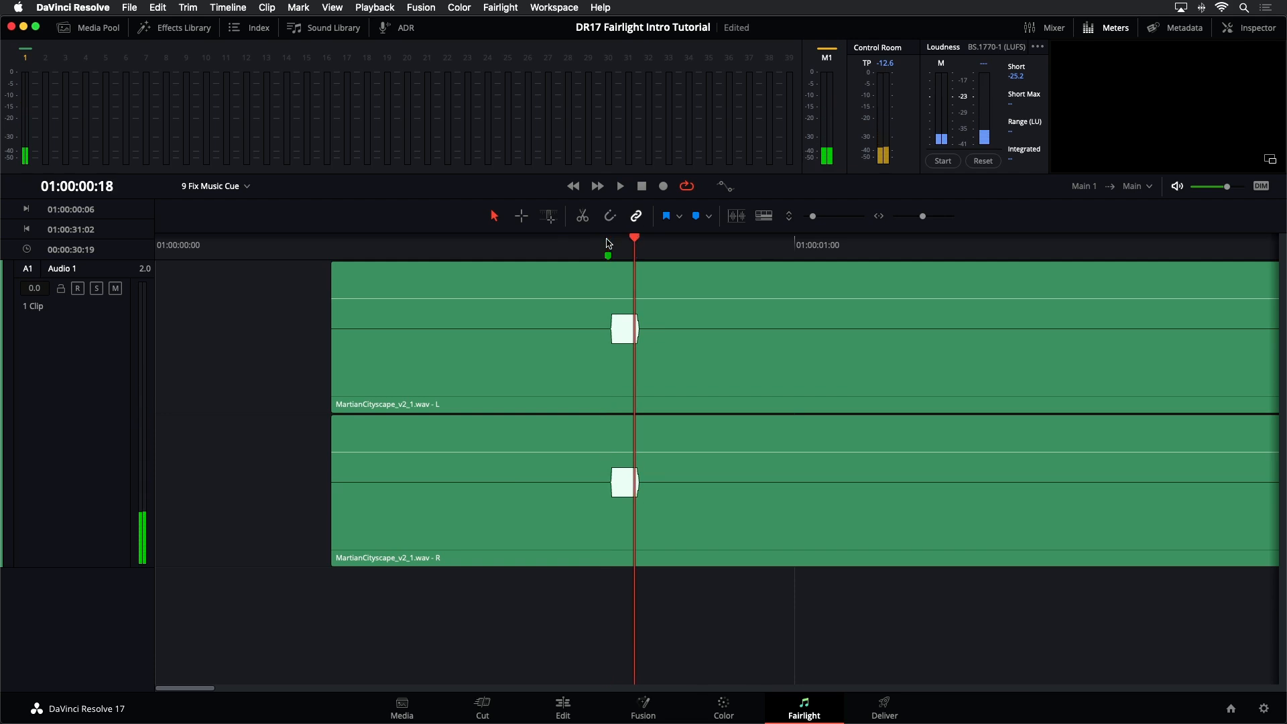
# Step: Magnify the tone at 01:00:00:17 to its individual wave cycles and step across its frame boundaries
pyautogui.click(626, 246)
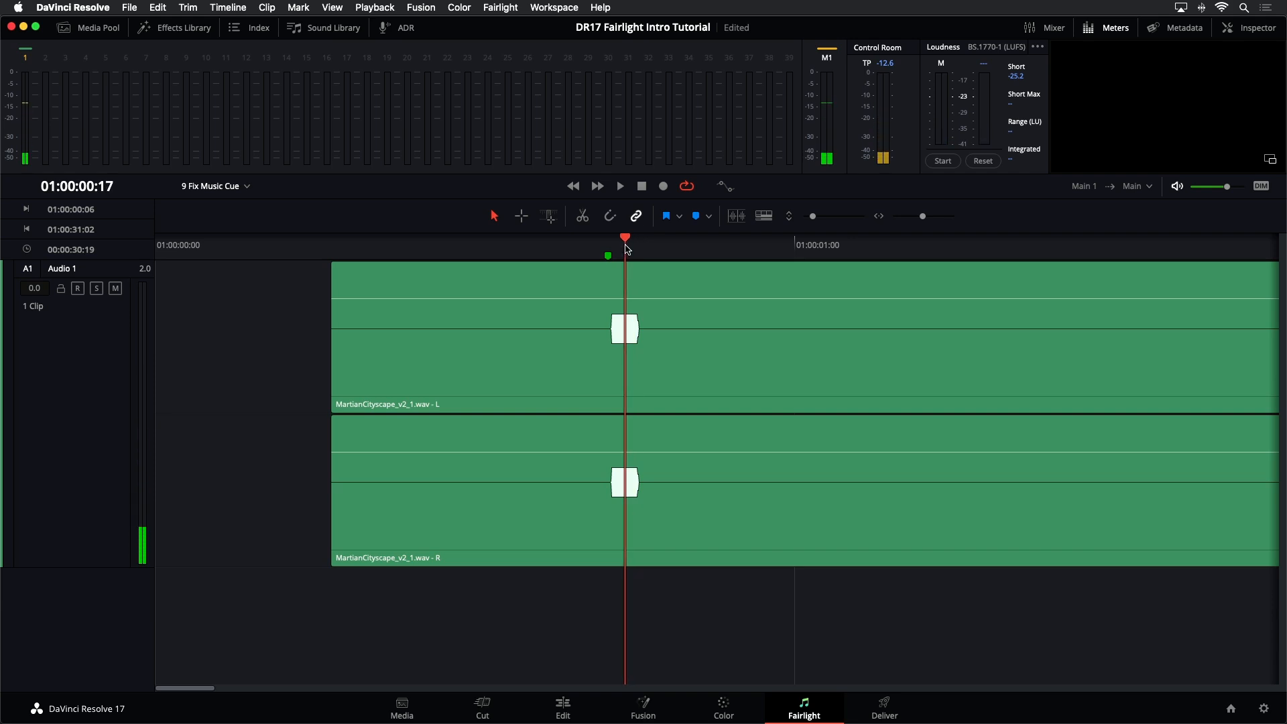
pyautogui.press('super+equal')
pyautogui.press('super+equal')
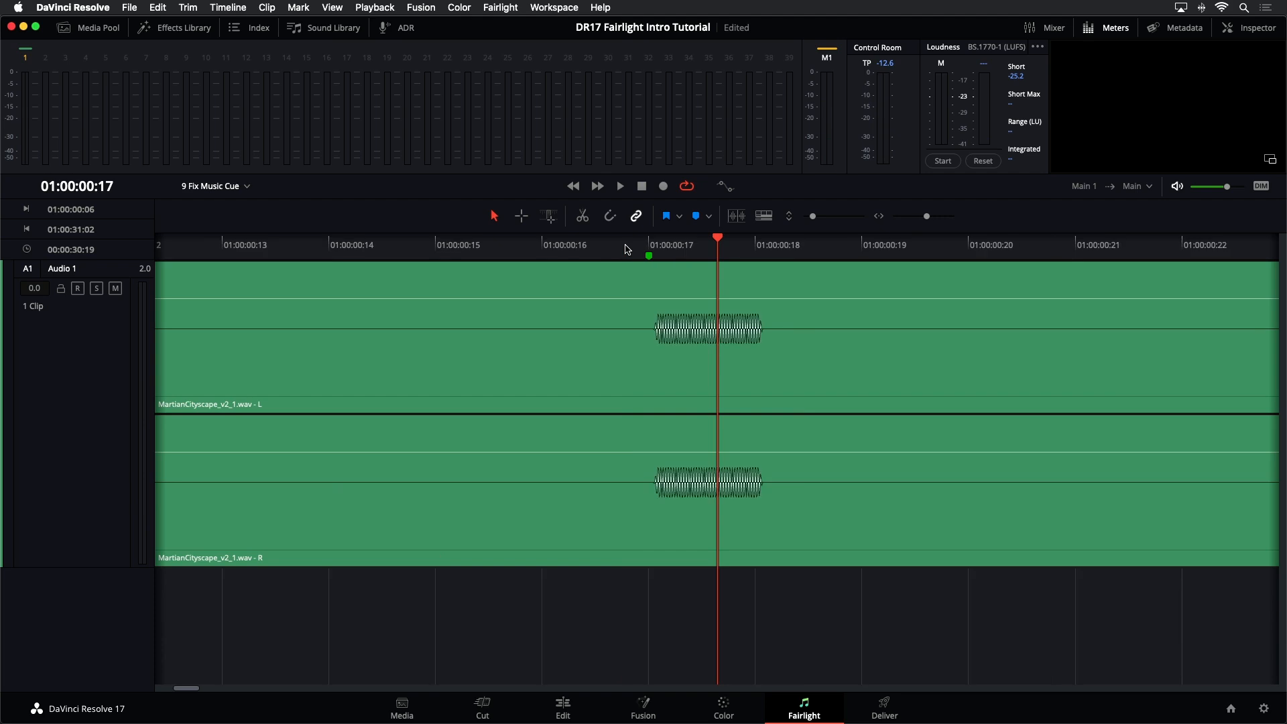
pyautogui.press('super+equal')
pyautogui.press('super+equal')
pyautogui.press('super+equal')
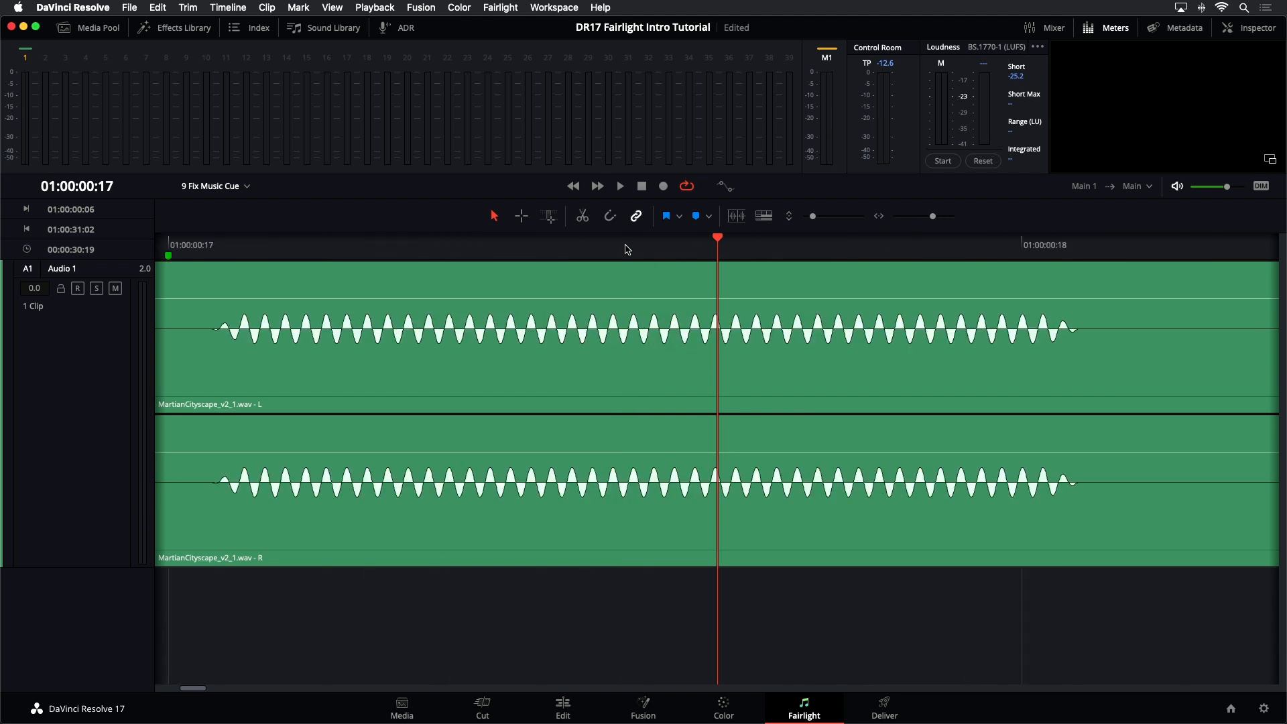
pyautogui.press('Left')
pyautogui.press('Right')
pyautogui.press('Left')
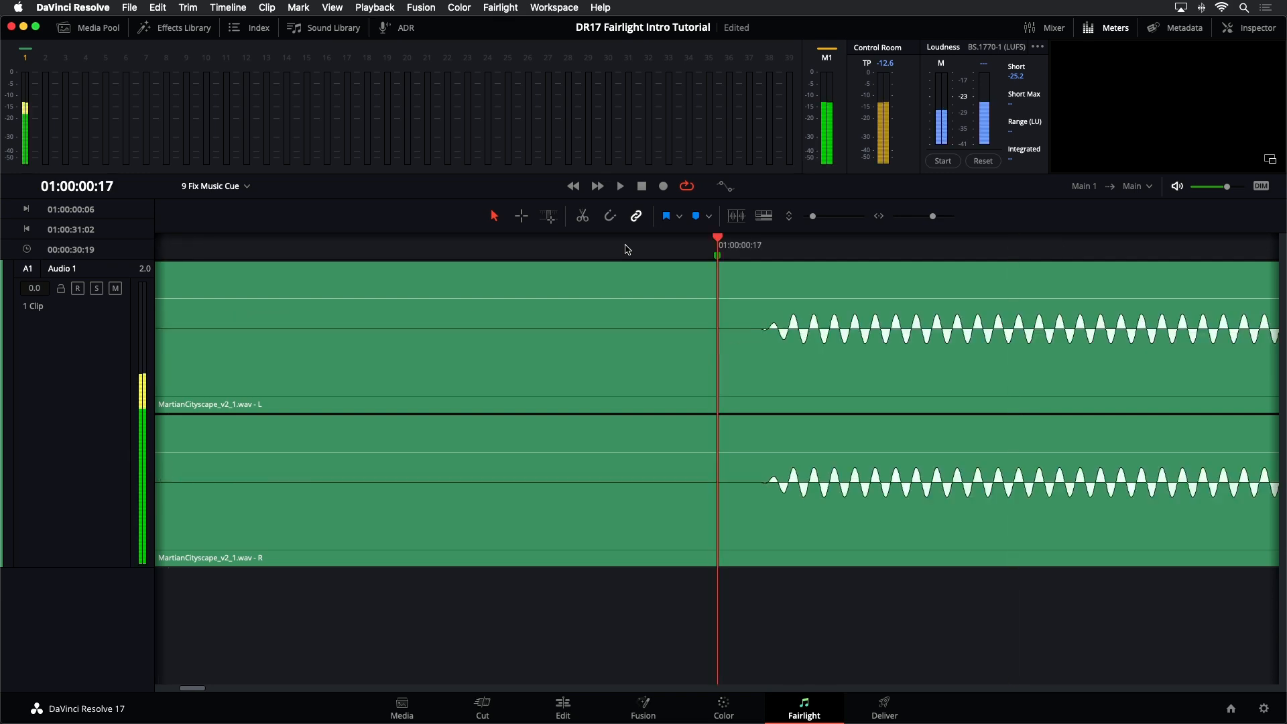
pyautogui.press('Right')
pyautogui.press('Left')
pyautogui.press('Right')
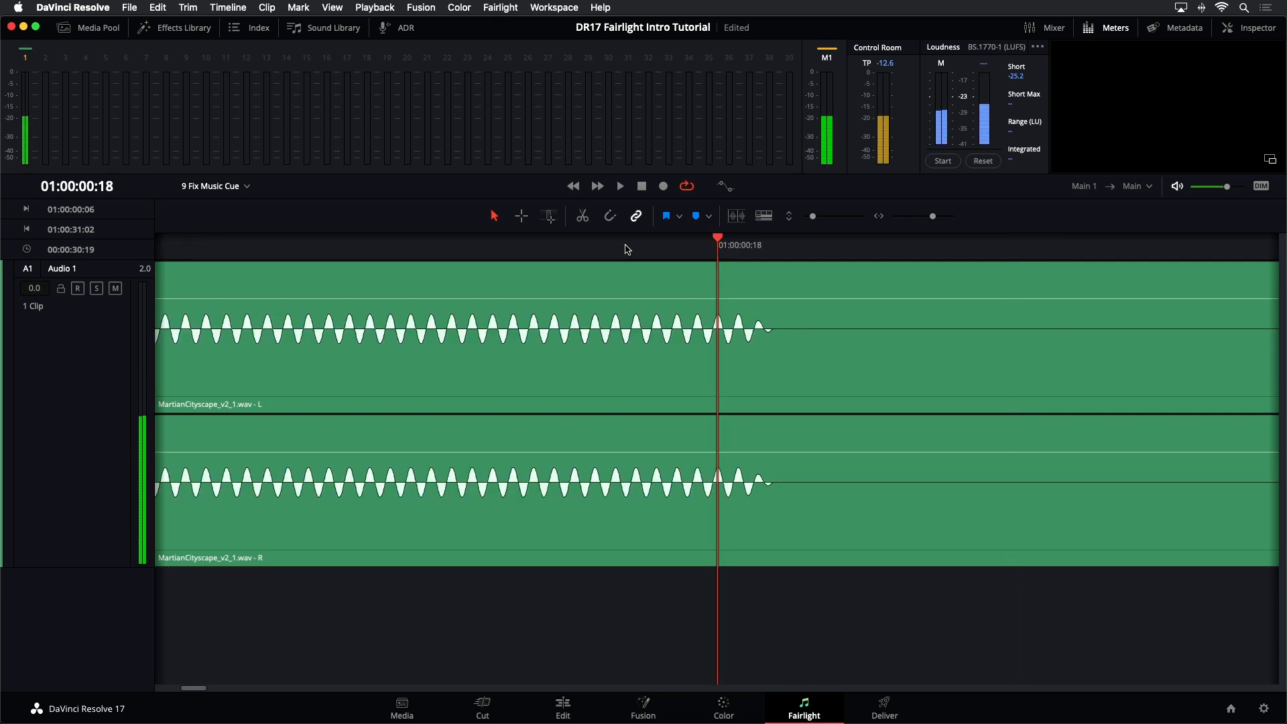
# Step: Inspect the middle of the tone at full magnification, down to its individual sample points
pyautogui.click(358, 250)
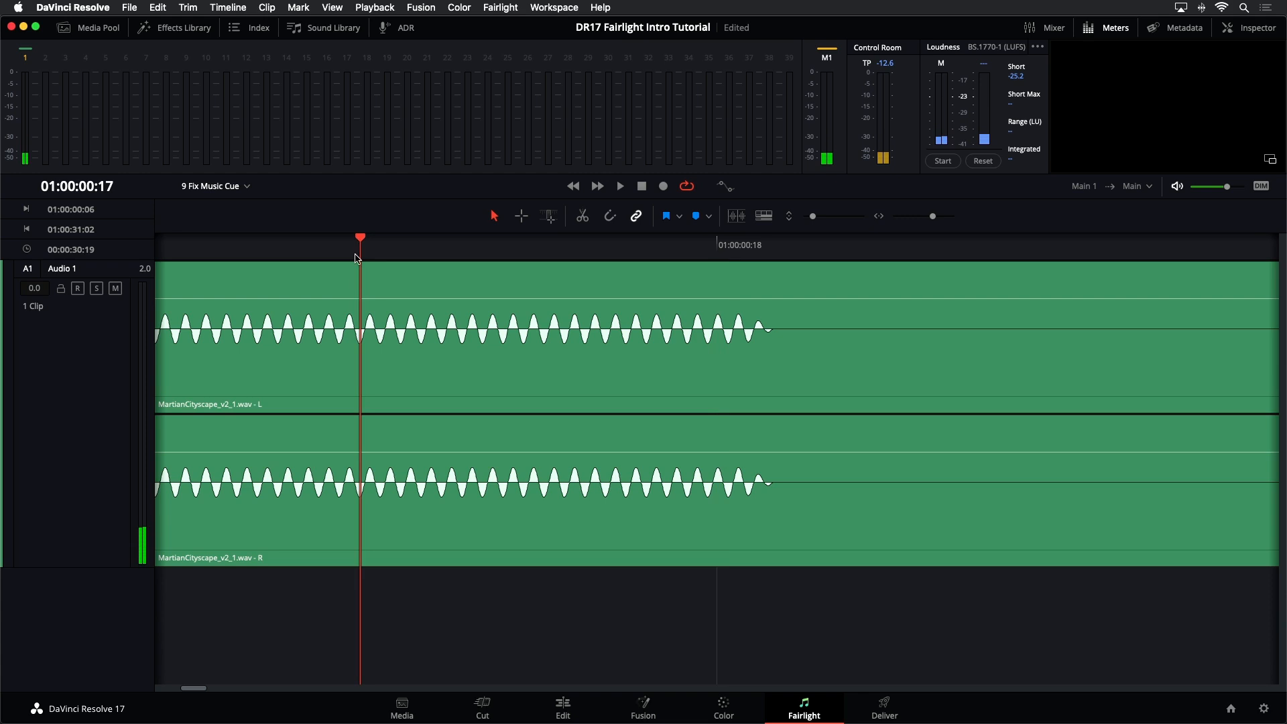
pyautogui.press('super+equal')
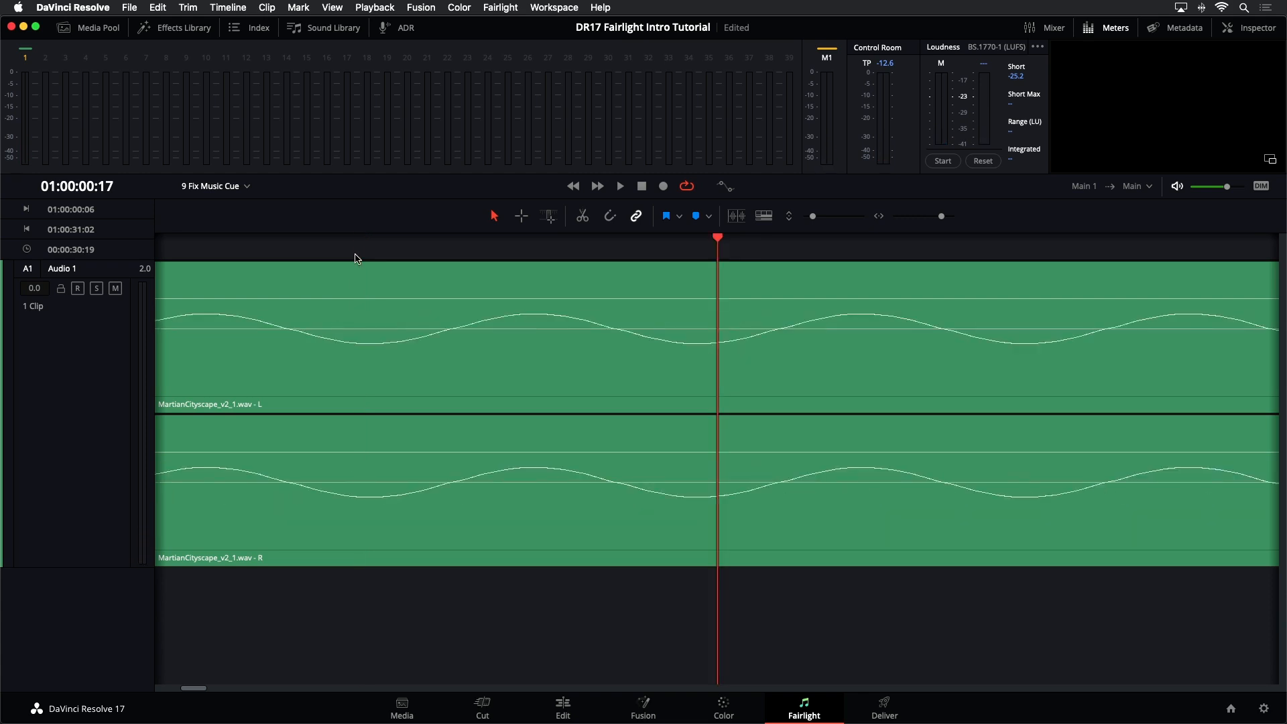
pyautogui.press('super+equal')
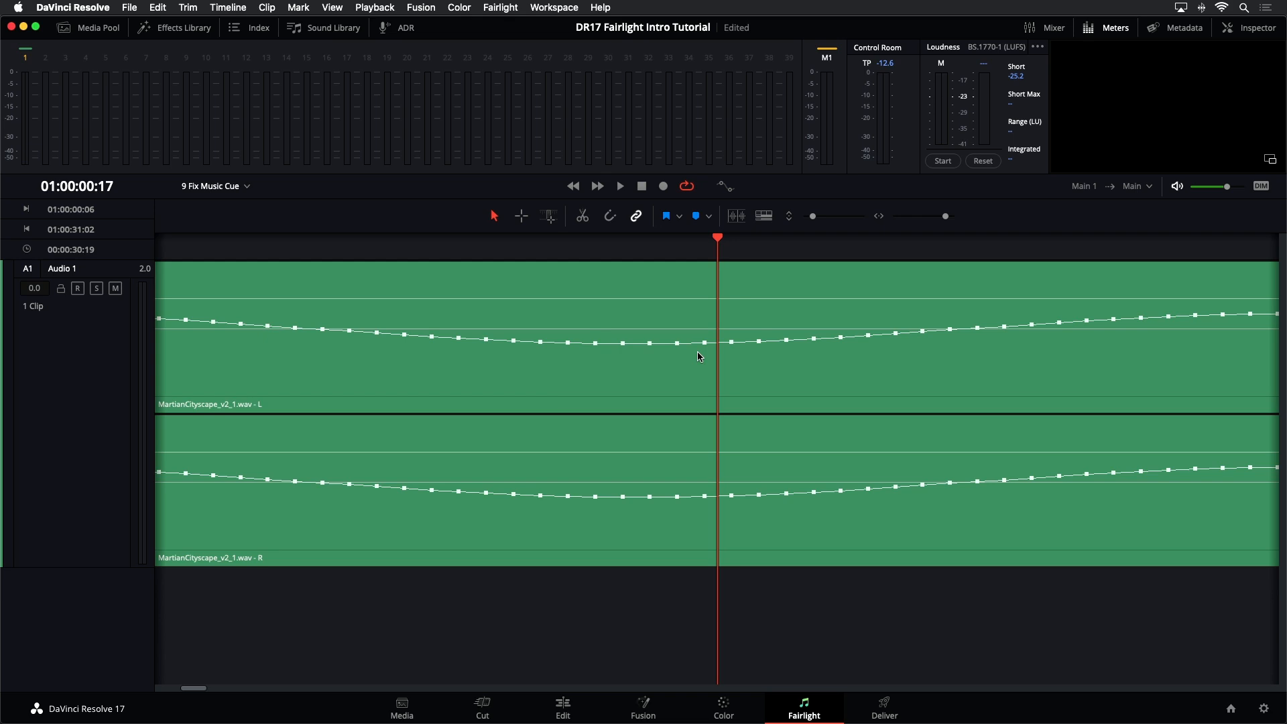
# Step: Bring the whole music clip into view and place the playhead at the red marker, at 01:00:14:05
pyautogui.press('super+minus')
pyautogui.press('super+minus')
pyautogui.press('super+minus')
pyautogui.press('super+minus')
pyautogui.press('super+minus')
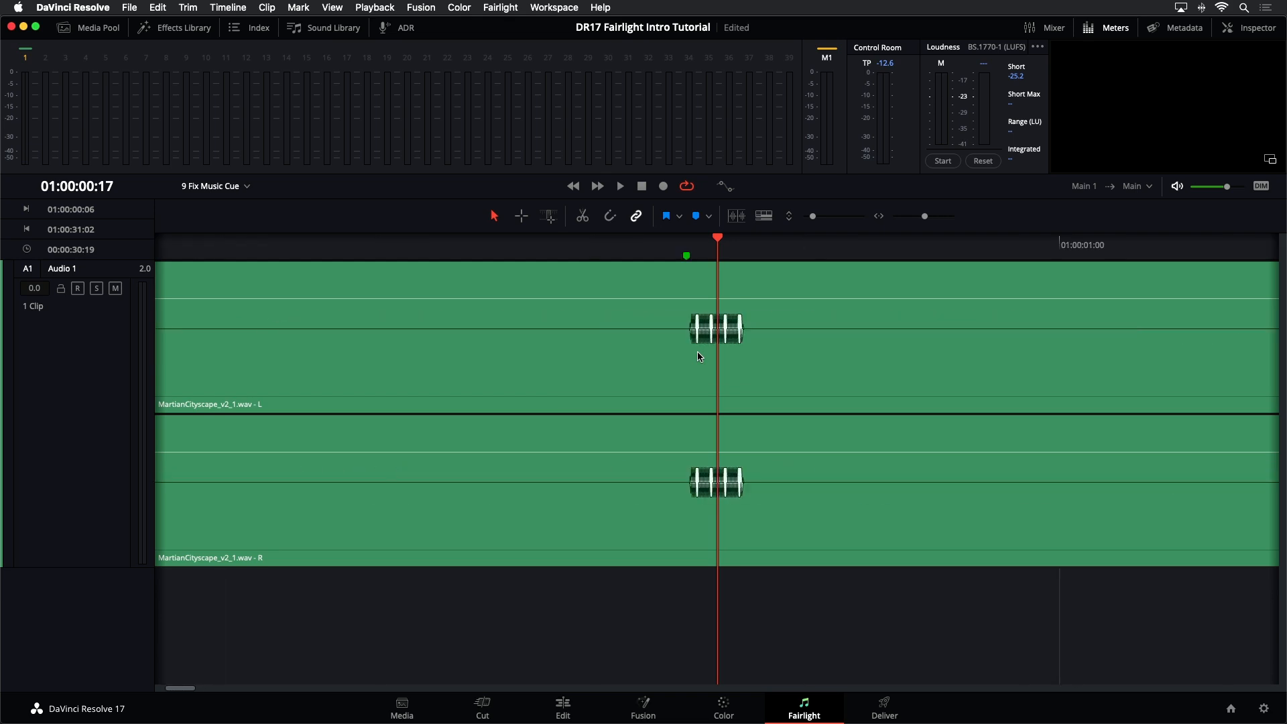
pyautogui.press('super+equal')
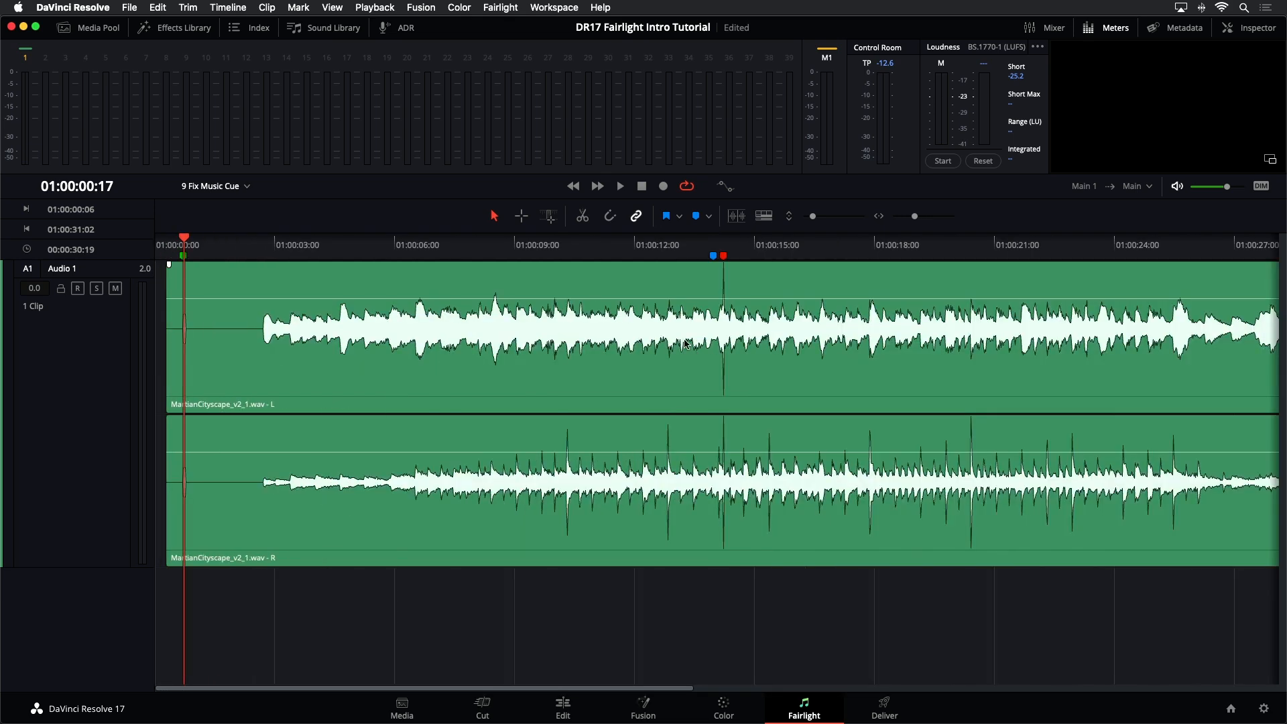
pyautogui.click(721, 245)
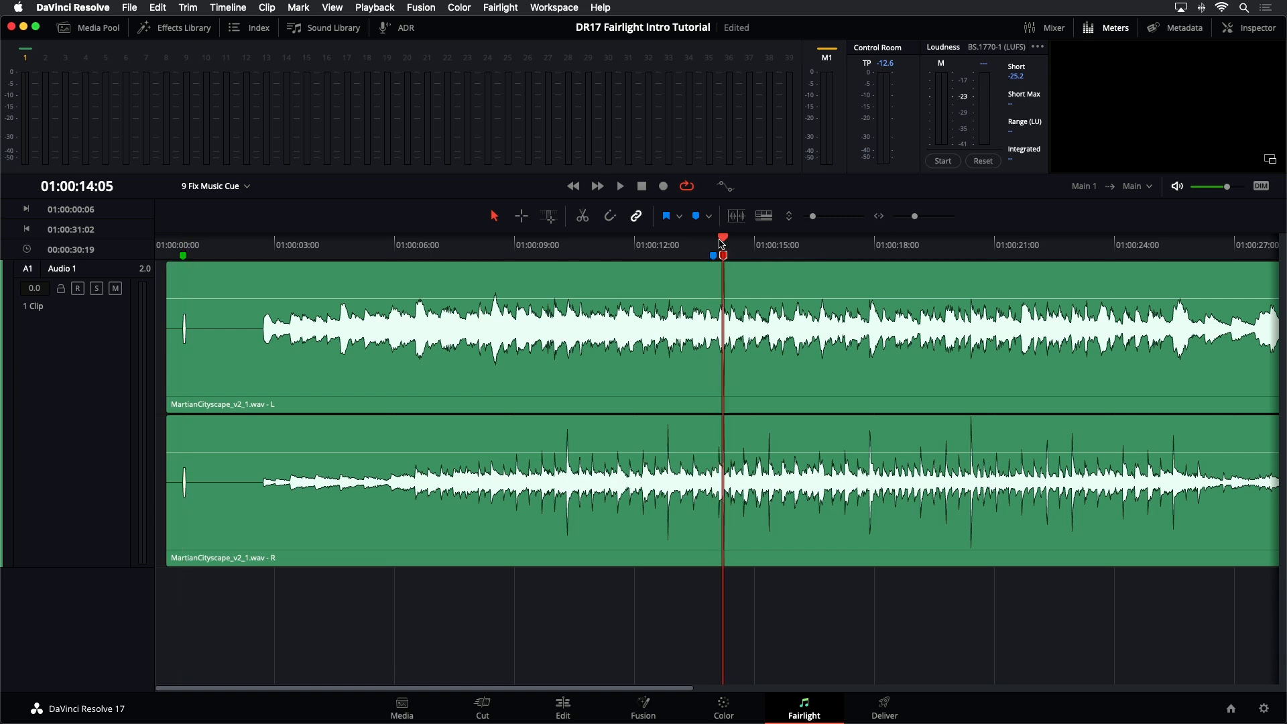
pyautogui.press('super+minus')
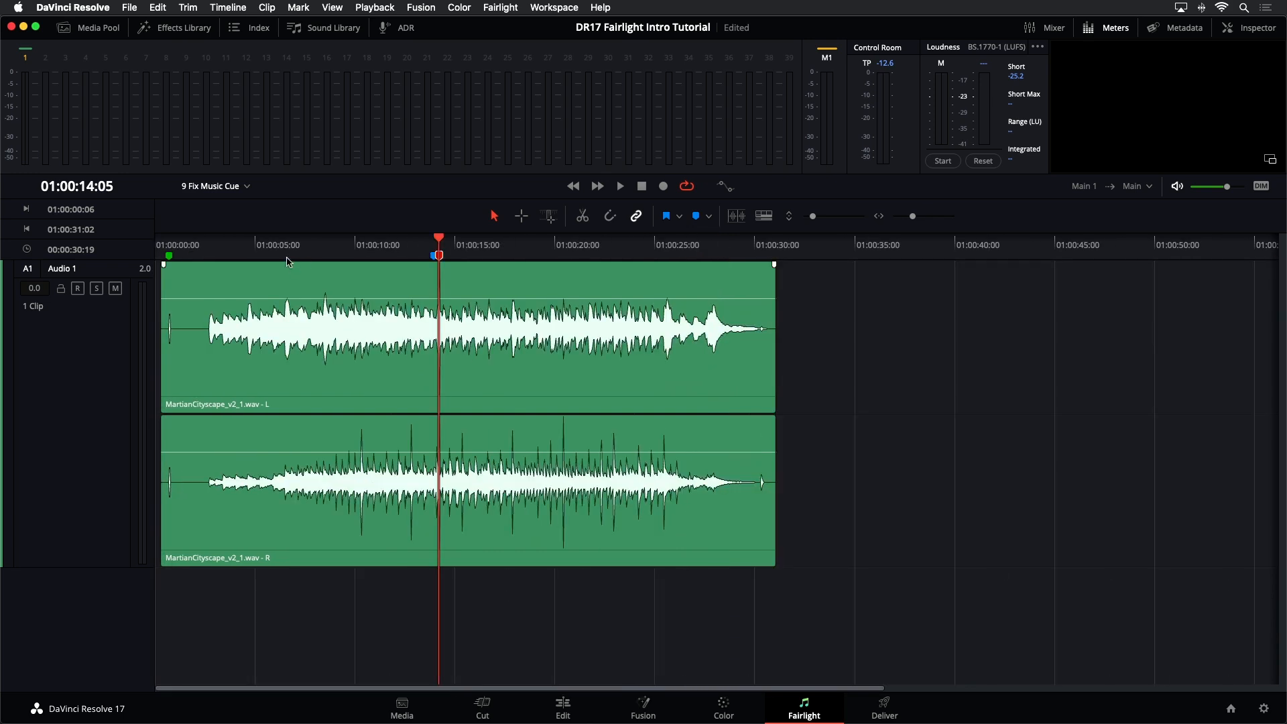
# Step: Play the music cue from 01:00:02:15 past the red marker, and replay the passage from 01:00:14:00
pyautogui.click(209, 243)
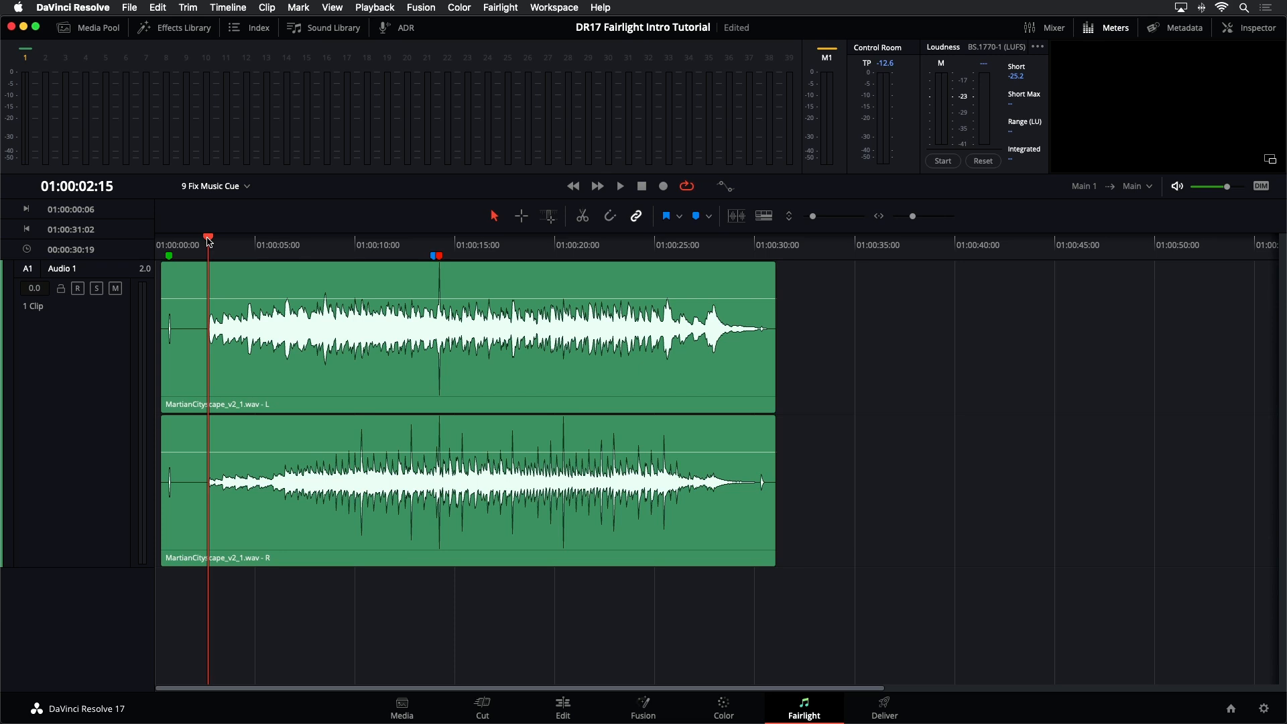
pyautogui.press('super+equal')
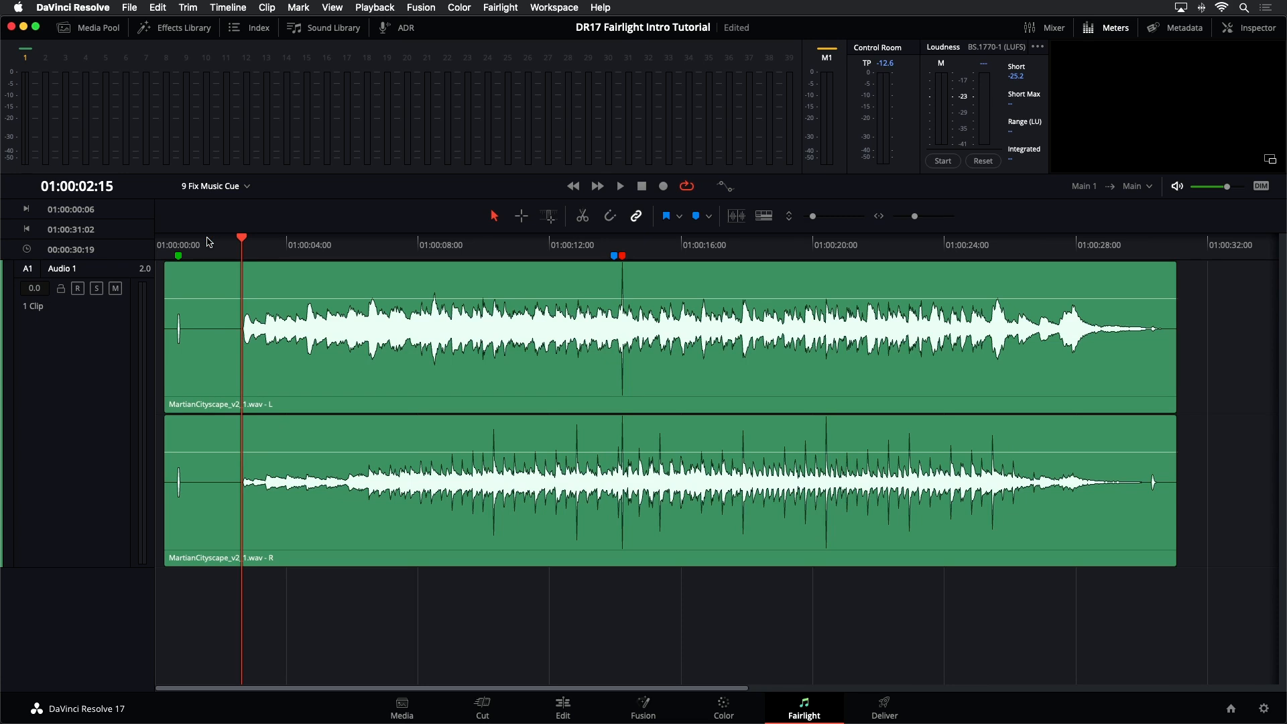
pyautogui.press('space')
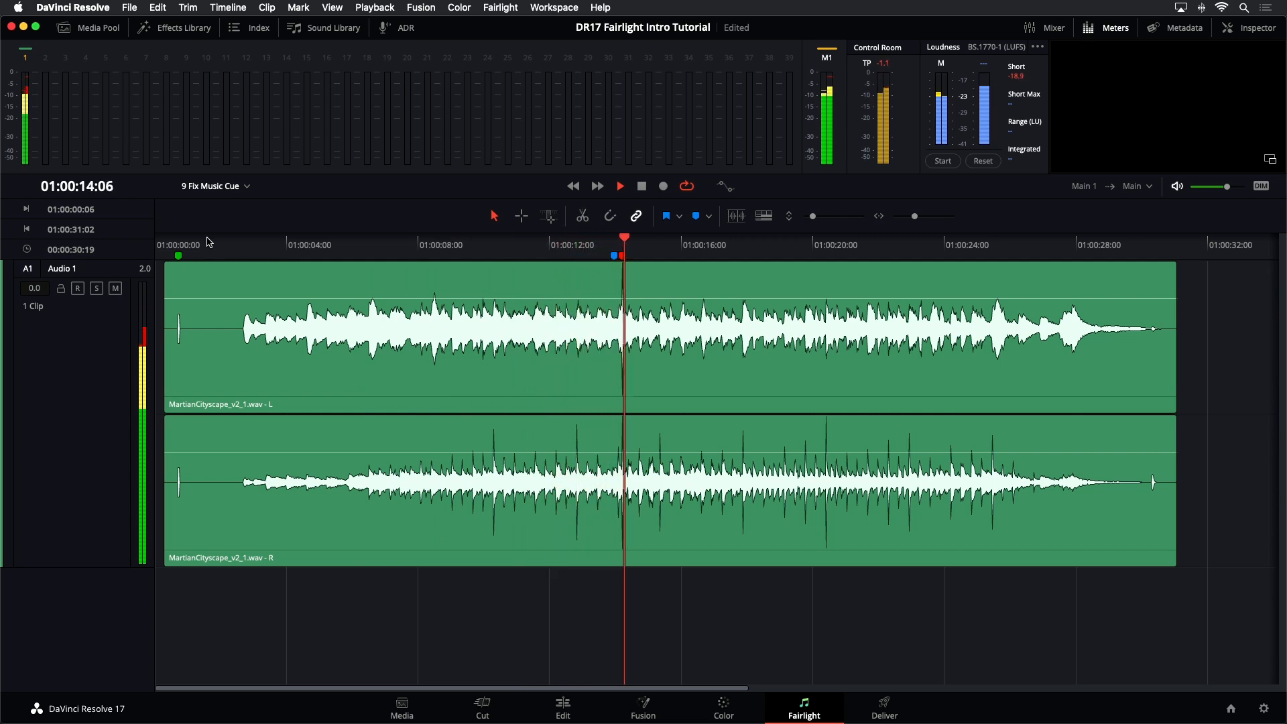
pyautogui.press('space')
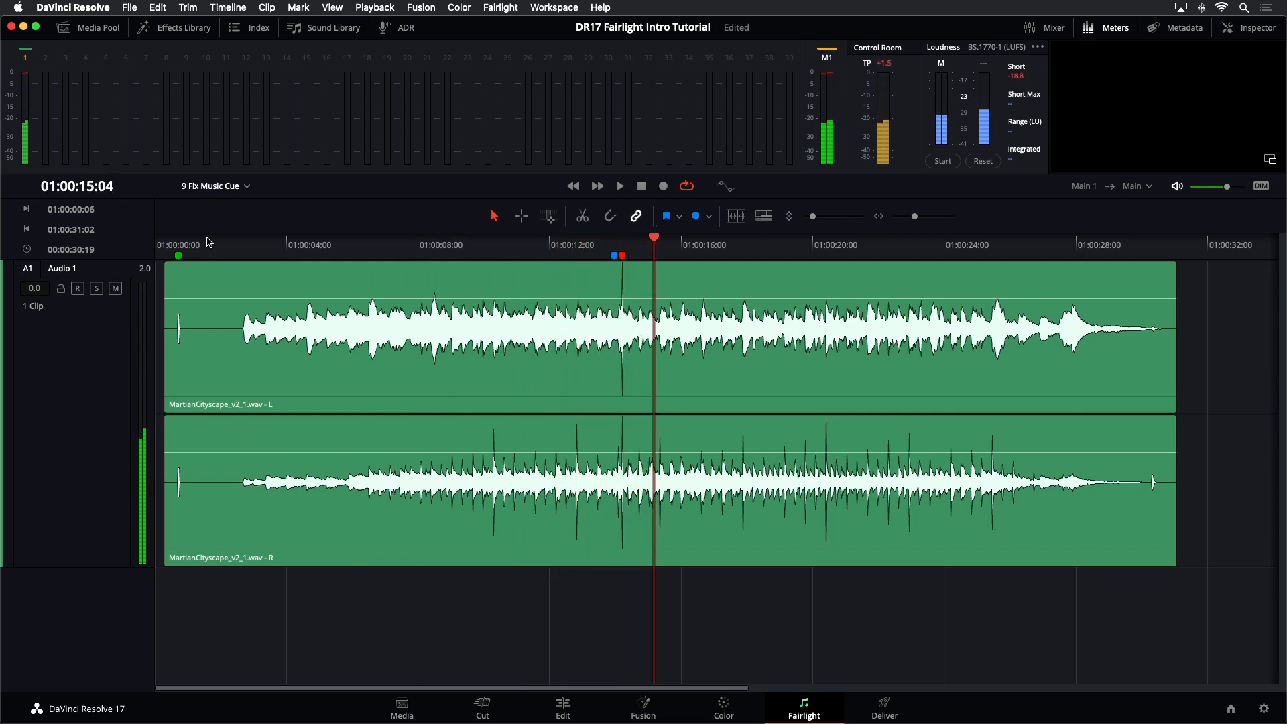
pyautogui.click(616, 248)
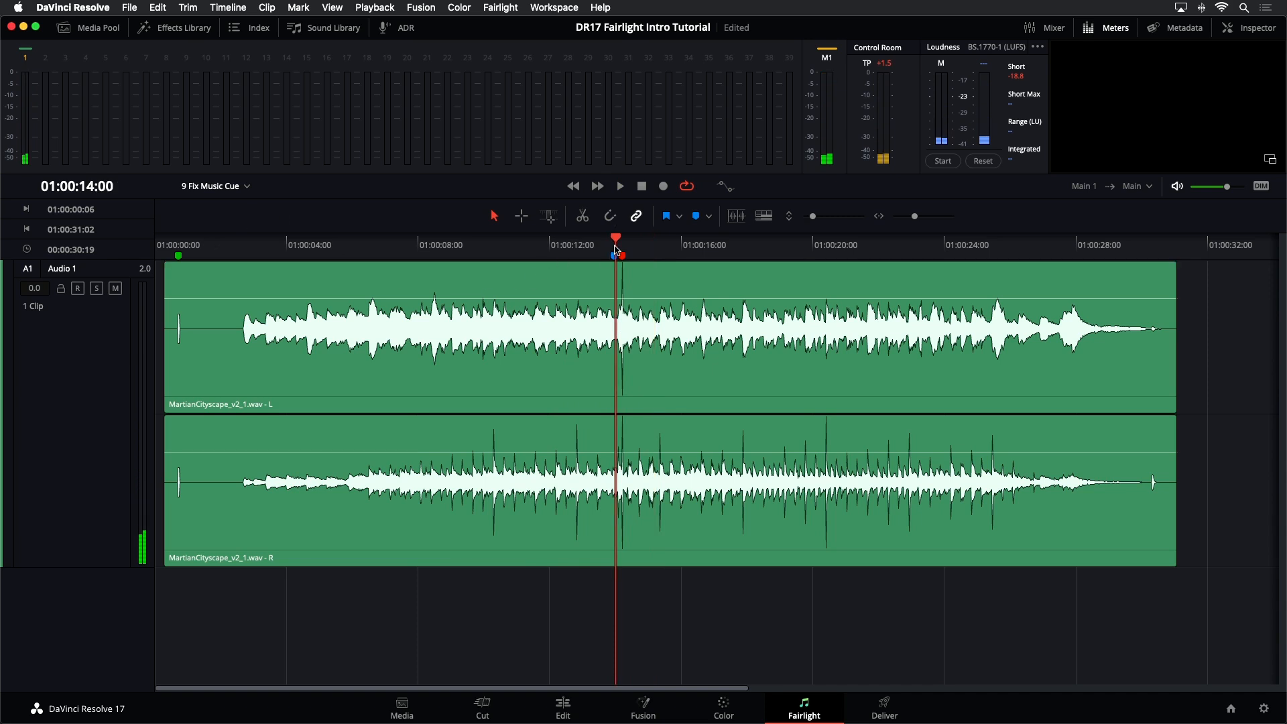
pyautogui.press('space')
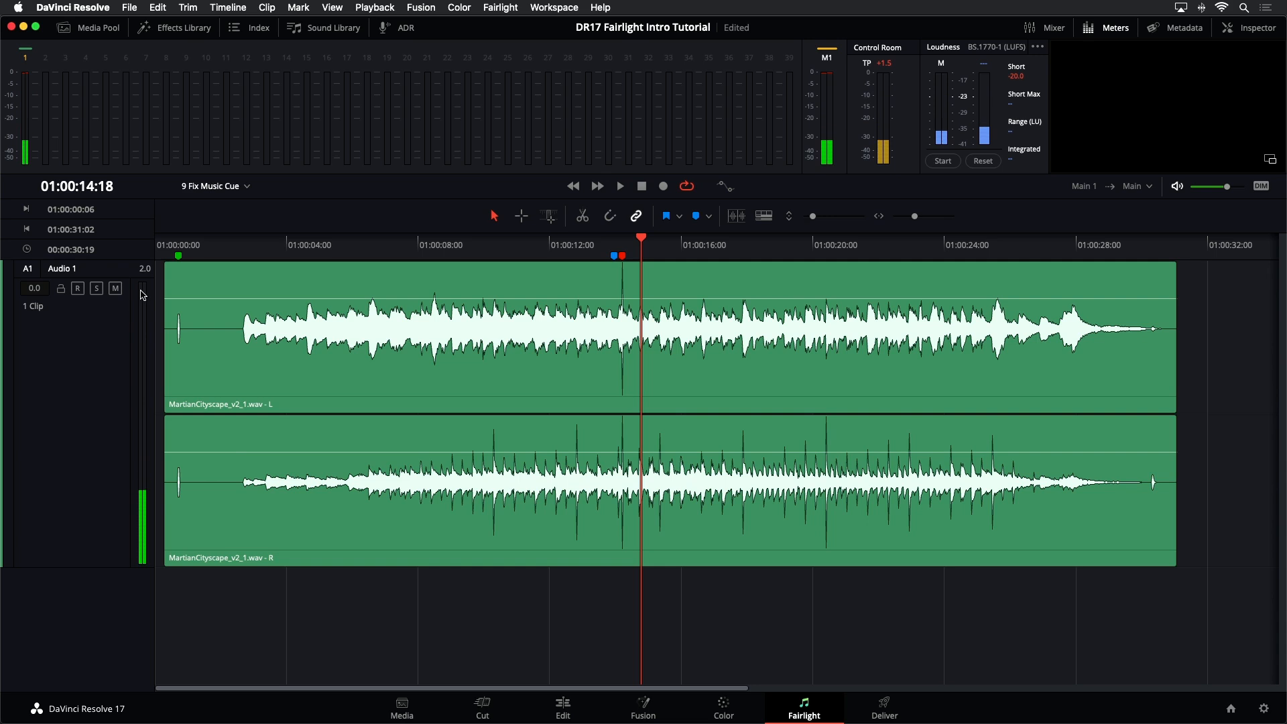
# Step: Place the playhead at 01:00:14:04, just before the red marker, and magnify the waveform around it to find the click
pyautogui.click(623, 243)
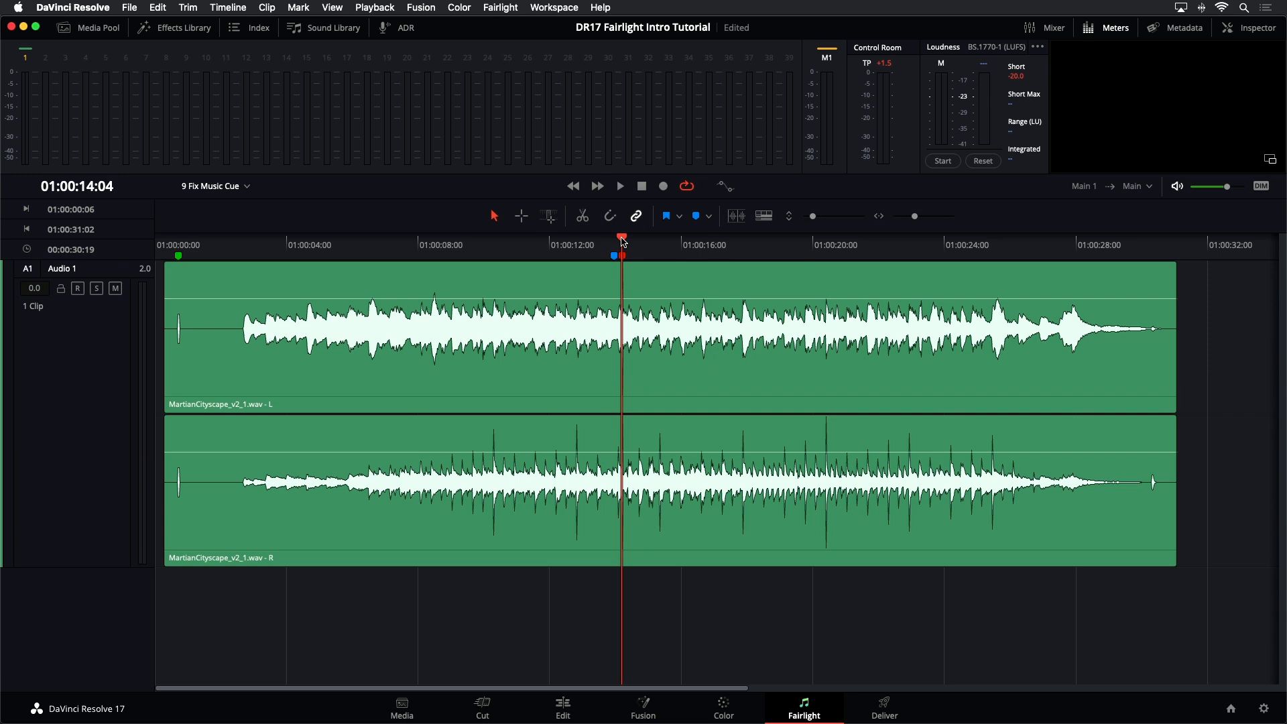
pyautogui.press('super+equal')
pyautogui.press('super+equal')
pyautogui.press('super+equal')
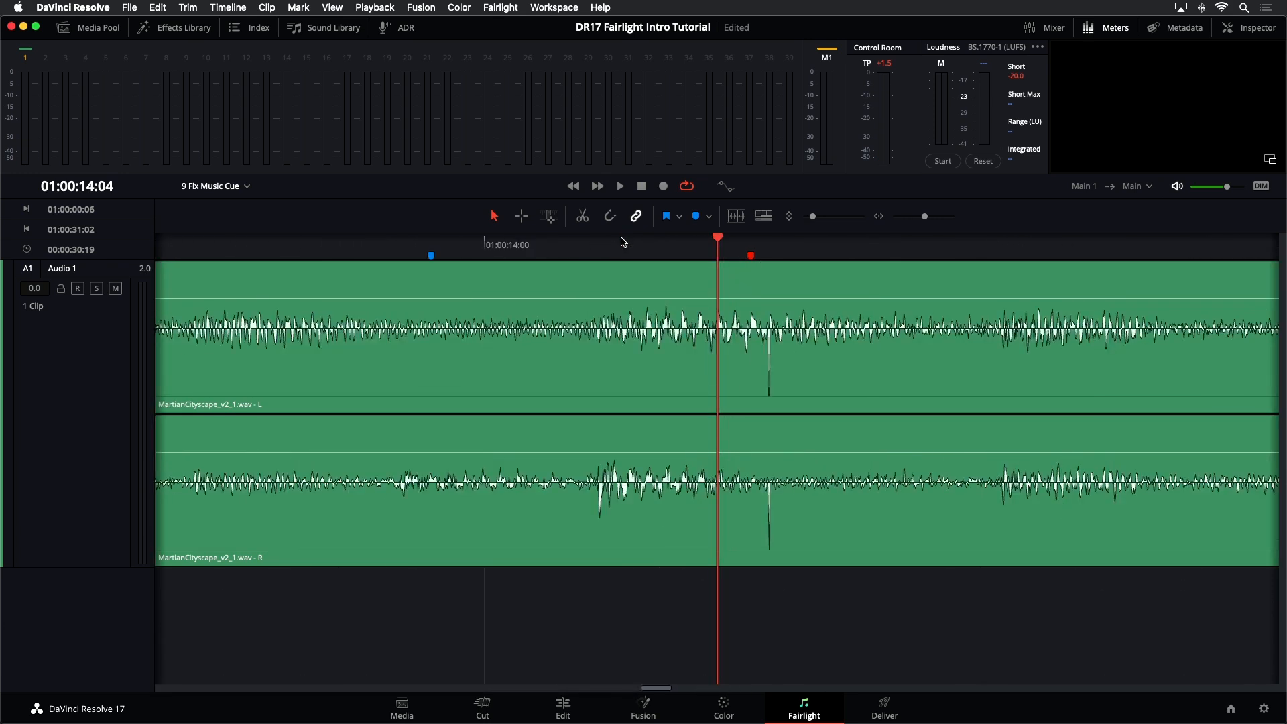
pyautogui.press('super+minus')
pyautogui.press('super+minus')
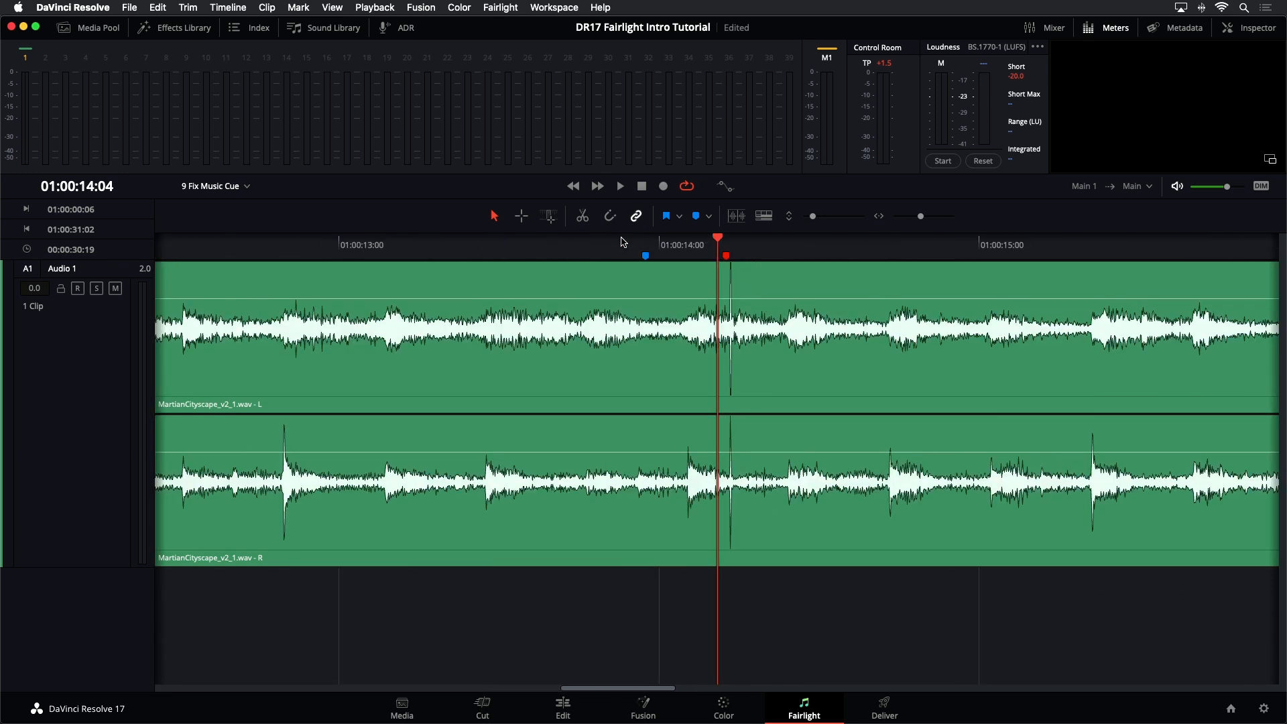
# Step: Move the playhead to the spike just after the red marker, at 01:00:14:05, and magnify the click's wave shape
pyautogui.click(732, 251)
pyautogui.press('super+equal')
pyautogui.press('super+equal')
pyautogui.press('super+equal')
pyautogui.press('super+equal')
pyautogui.press('super+equal')
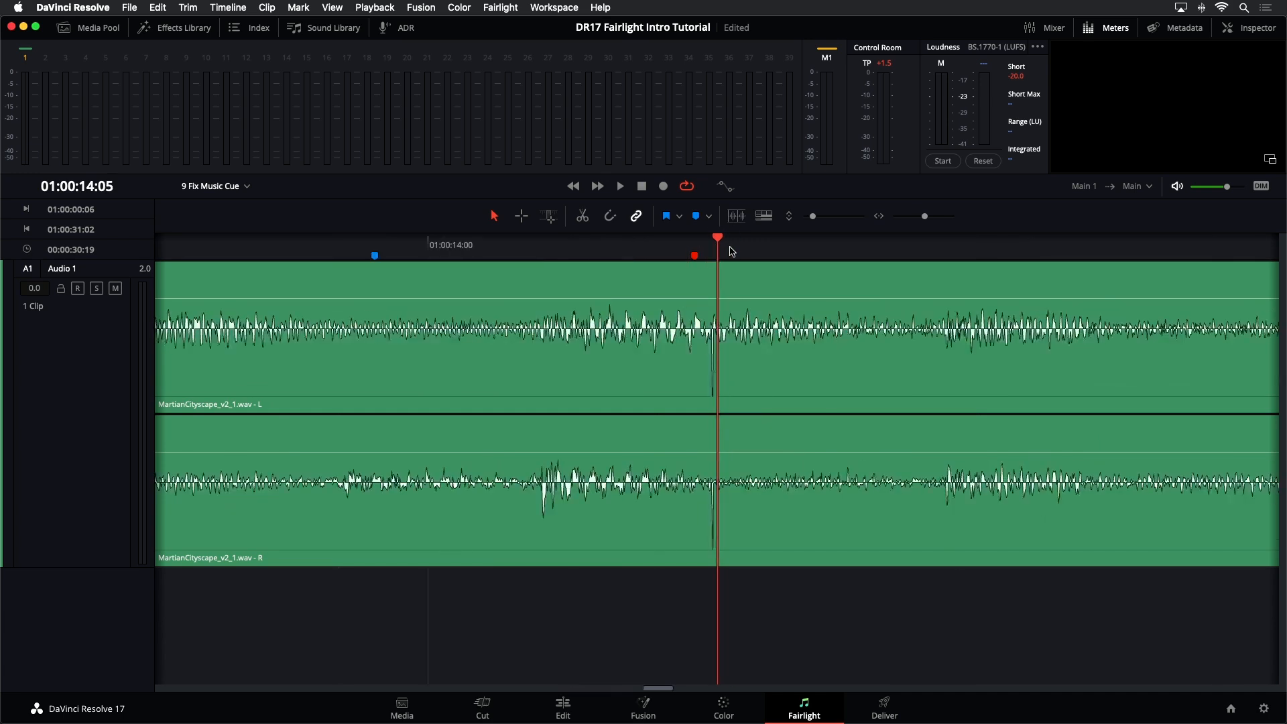
pyautogui.press('super+equal')
pyautogui.press('super+equal')
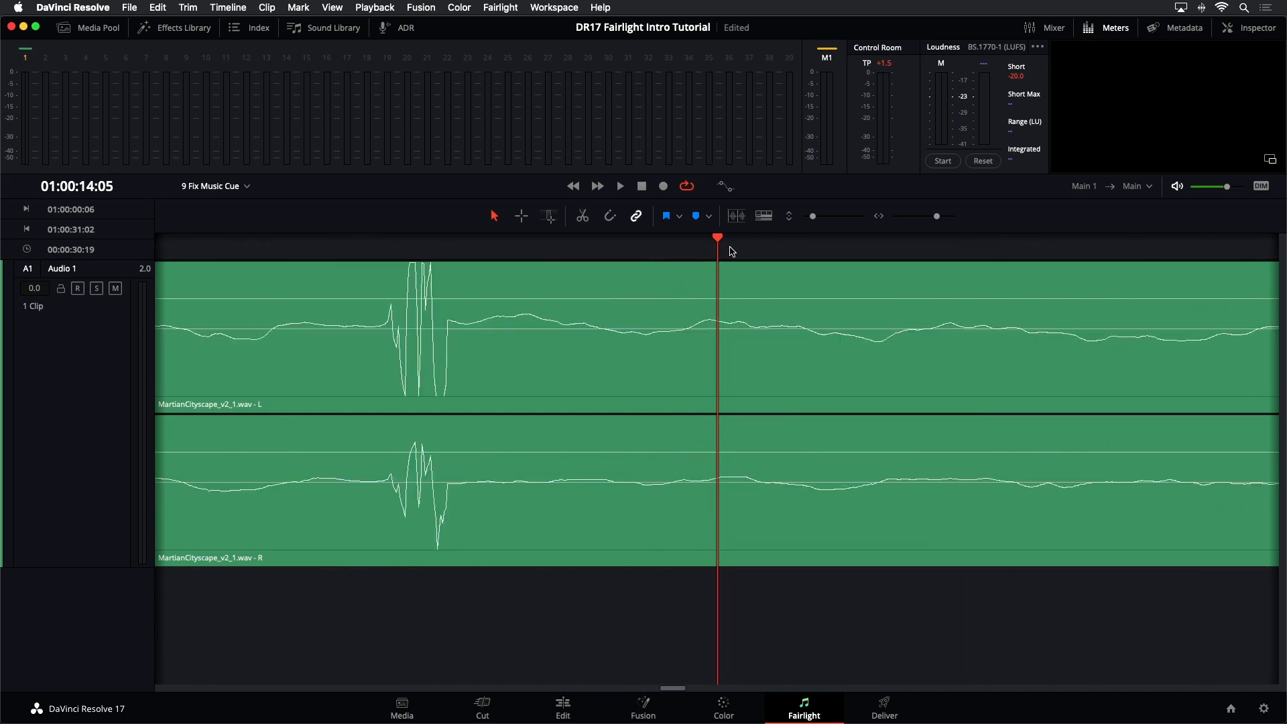
# Step: Put the playhead directly on the click's spike and magnify it until its individual sample points can be edited
pyautogui.moveTo(404, 243); pyautogui.dragTo(413, 241)
pyautogui.press('super+minus')
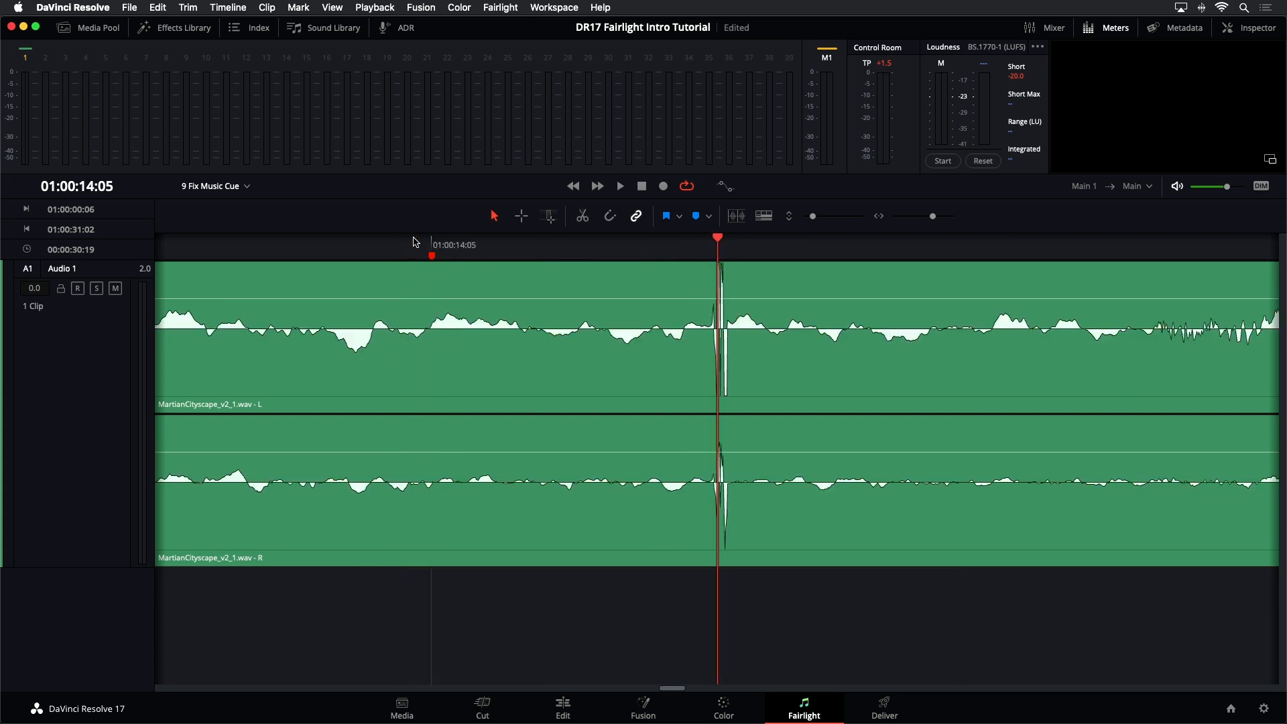
pyautogui.press('super+equal')
pyautogui.press('super+equal')
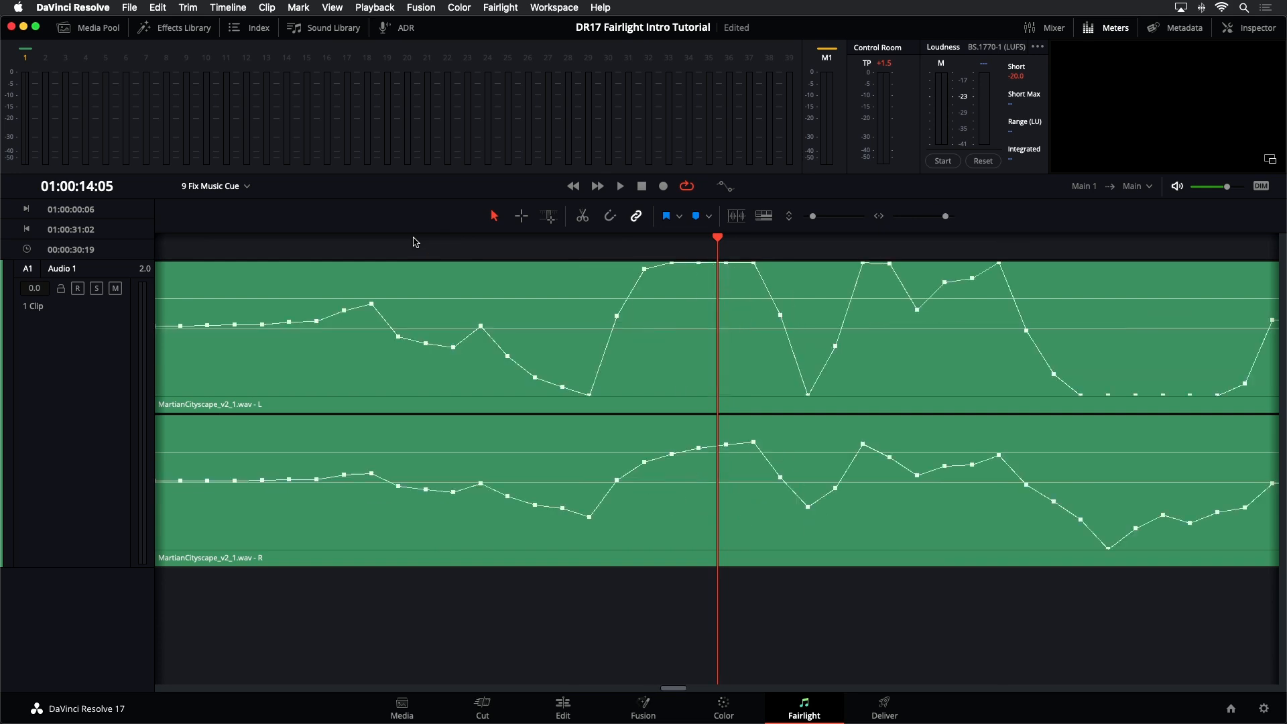
# Step: Compare the click at wave-shape and sample-point magnification, ending with the whole click framed at sample-point level
pyautogui.press('super+minus')
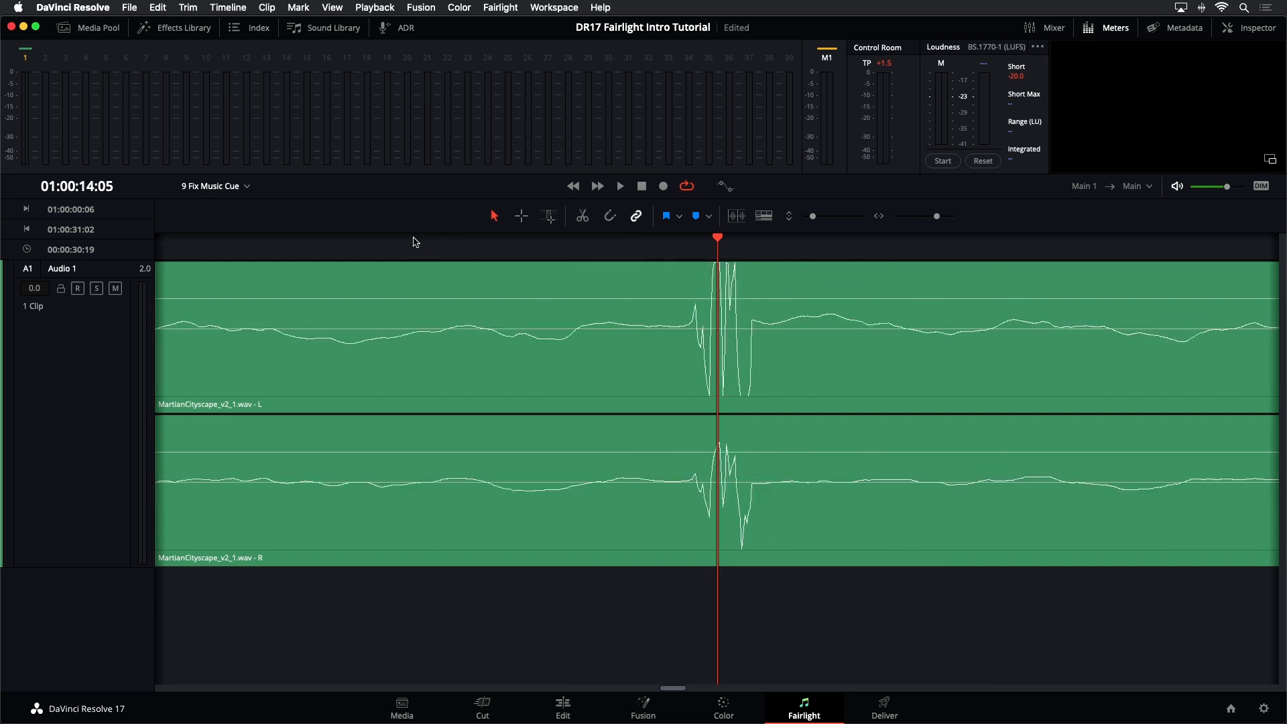
pyautogui.press('super+equal')
pyautogui.press('super+minus')
pyautogui.press('super+minus')
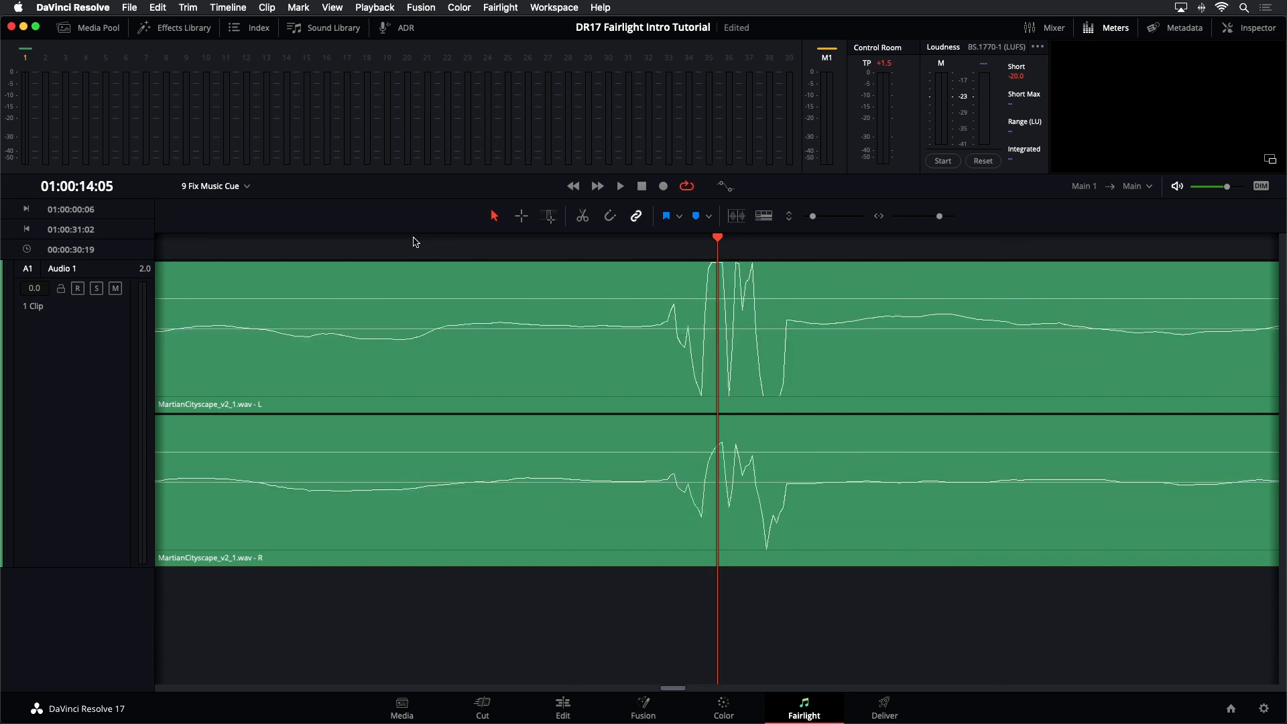
pyautogui.press('super+equal')
pyautogui.press('super+equal')
pyautogui.press('super+minus')
pyautogui.press('super+minus')
pyautogui.press('super+minus')
pyautogui.press('super+minus')
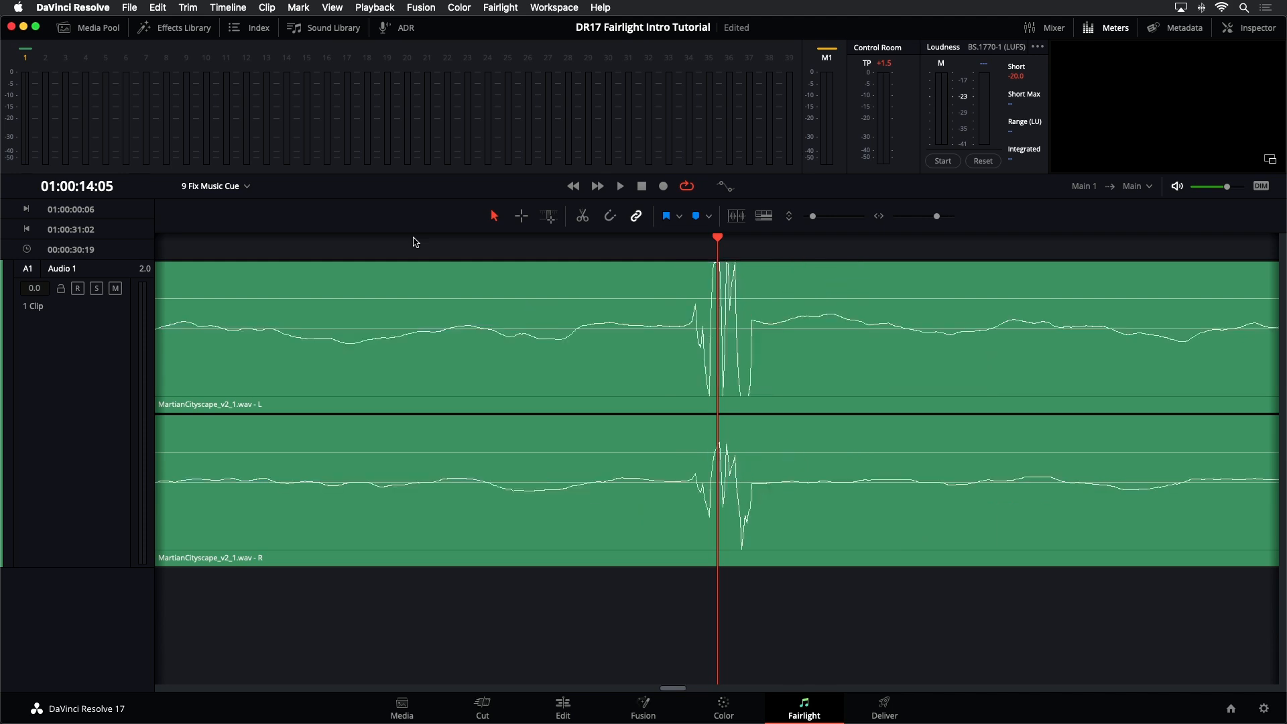
pyautogui.press('super+equal')
pyautogui.press('super+equal')
pyautogui.press('super+equal')
pyautogui.press('super+equal')
pyautogui.press('super+equal')
pyautogui.press('super+minus')
pyautogui.press('super+minus')
pyautogui.press('super+minus')
pyautogui.press('super+minus')
pyautogui.press('super+equal')
pyautogui.press('super+equal')
pyautogui.press('super+equal')
pyautogui.press('super+minus')
pyautogui.press('super+minus')
pyautogui.press('super+equal')
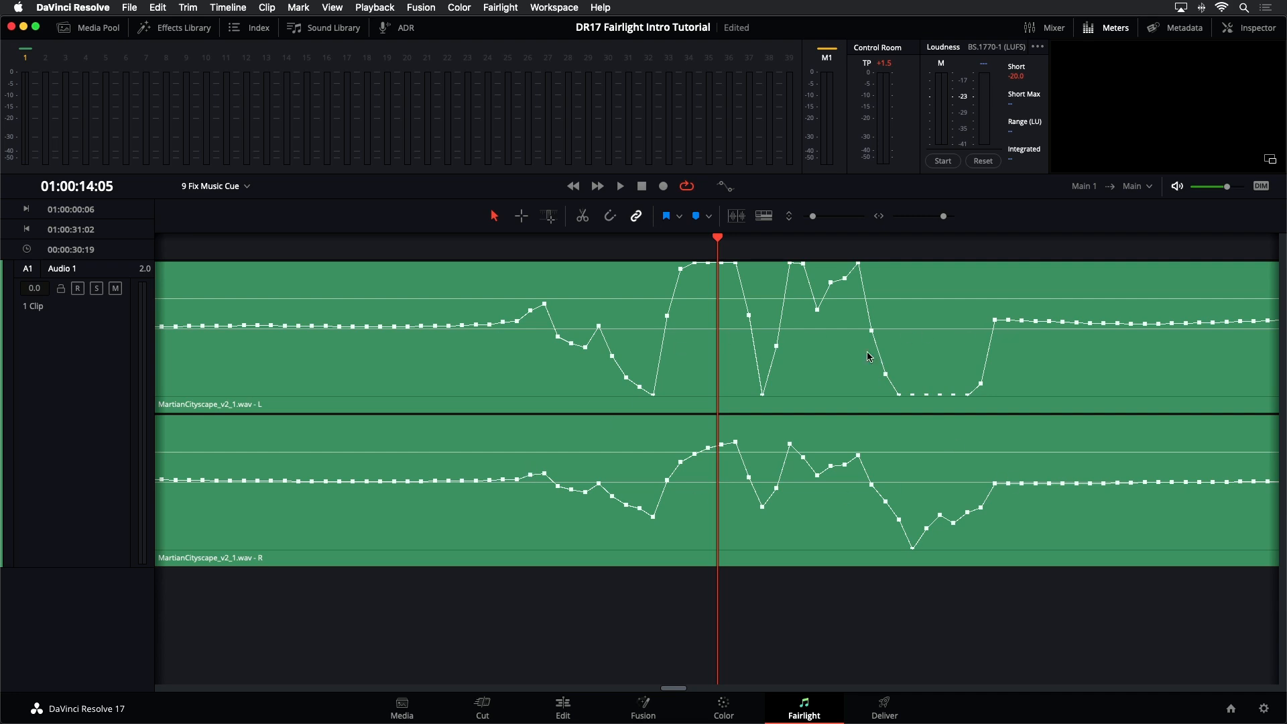
# Step: Redraw the click's sample points in both the L and R channels as a nearly flat line joining the surrounding waveform
pyautogui.click(490, 326)
pyautogui.moveTo(511, 330)
pyautogui.mouseDown()
pyautogui.moveTo(1010, 323)
pyautogui.moveTo(472, 324)
pyautogui.mouseUp()
pyautogui.moveTo(516, 480); pyautogui.dragTo(1002, 482)
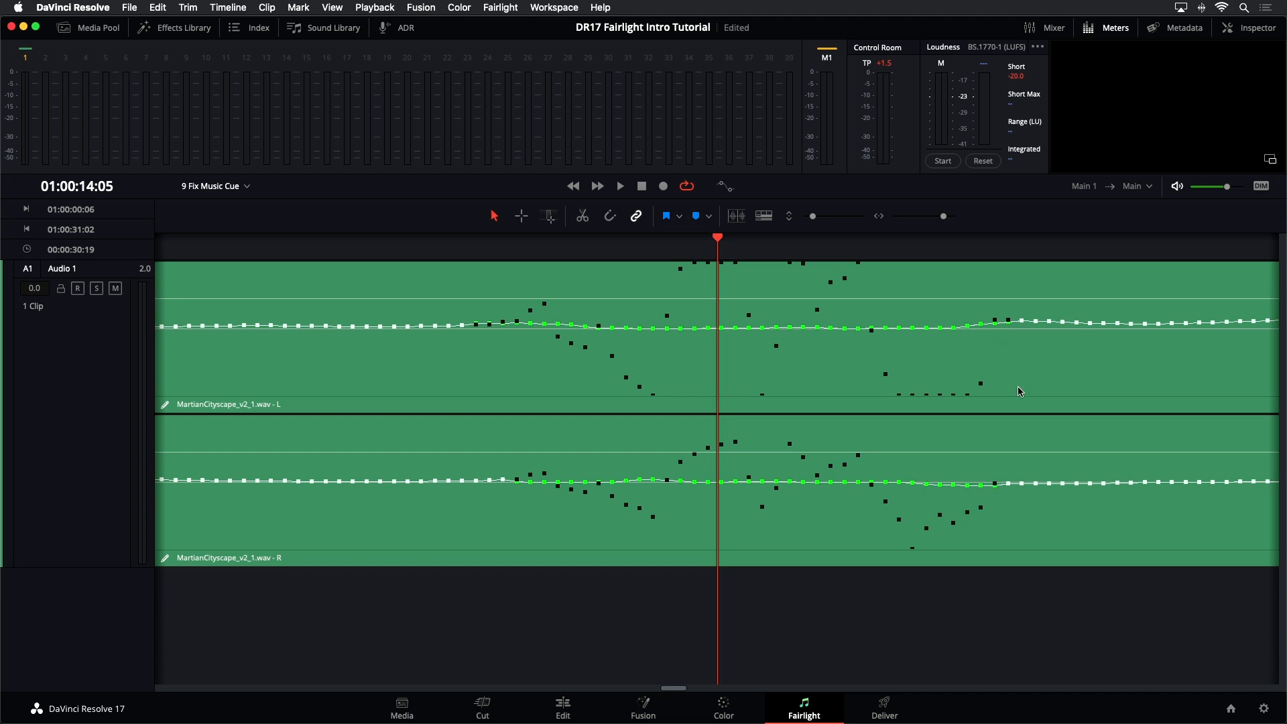
# Step: Bring the whole music clip into view and play the repaired passage from before the markers to 01:00:16:14
pyautogui.hotkey('shift', 'z')
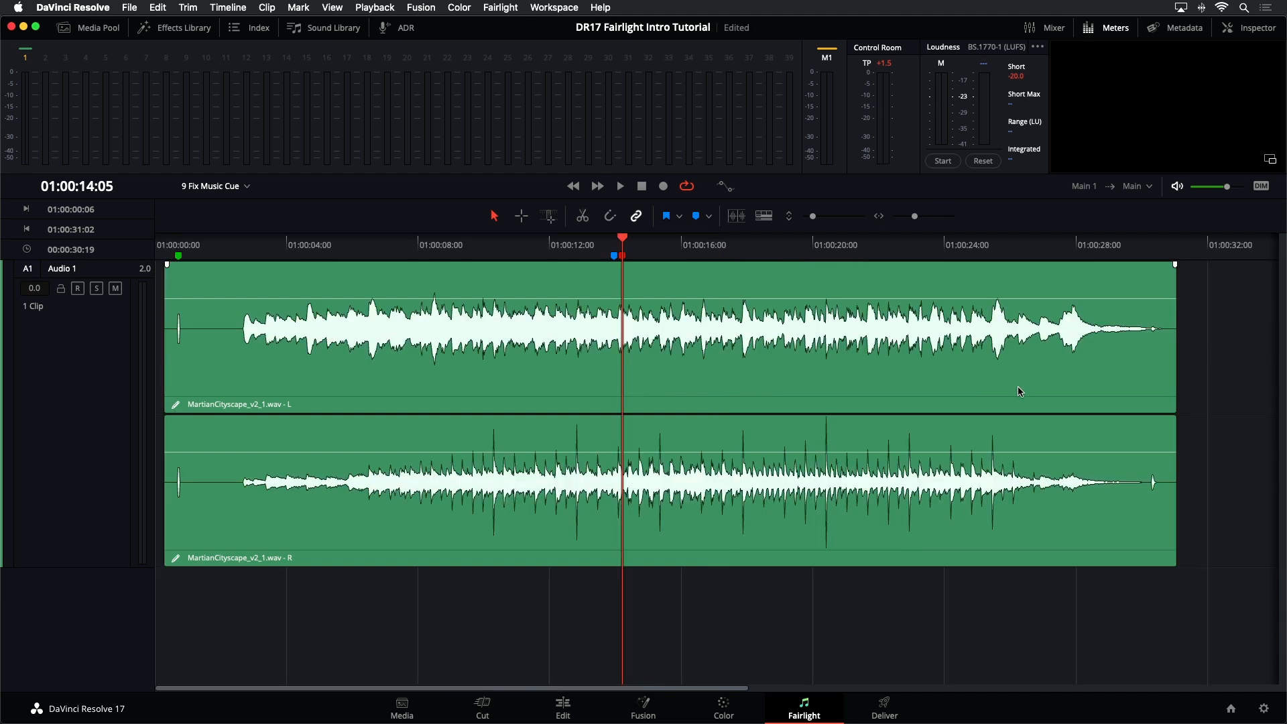
pyautogui.click(566, 245)
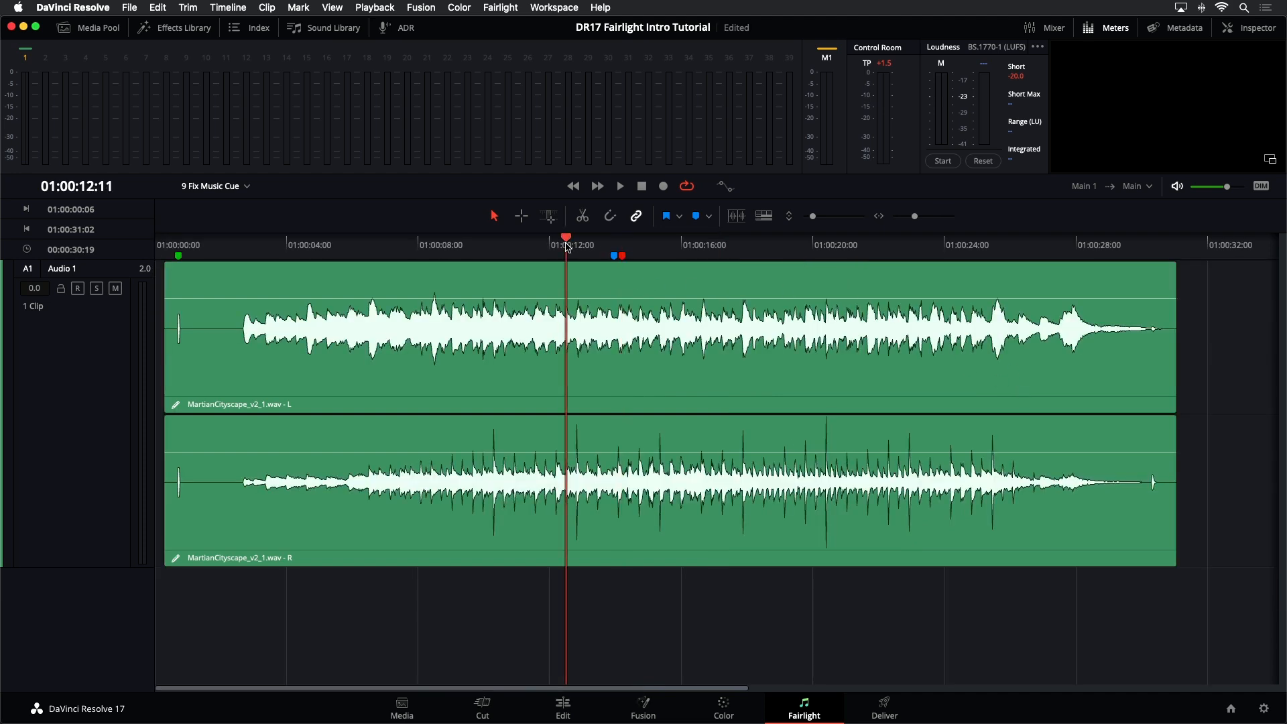
pyautogui.click(522, 245)
pyautogui.press('space')
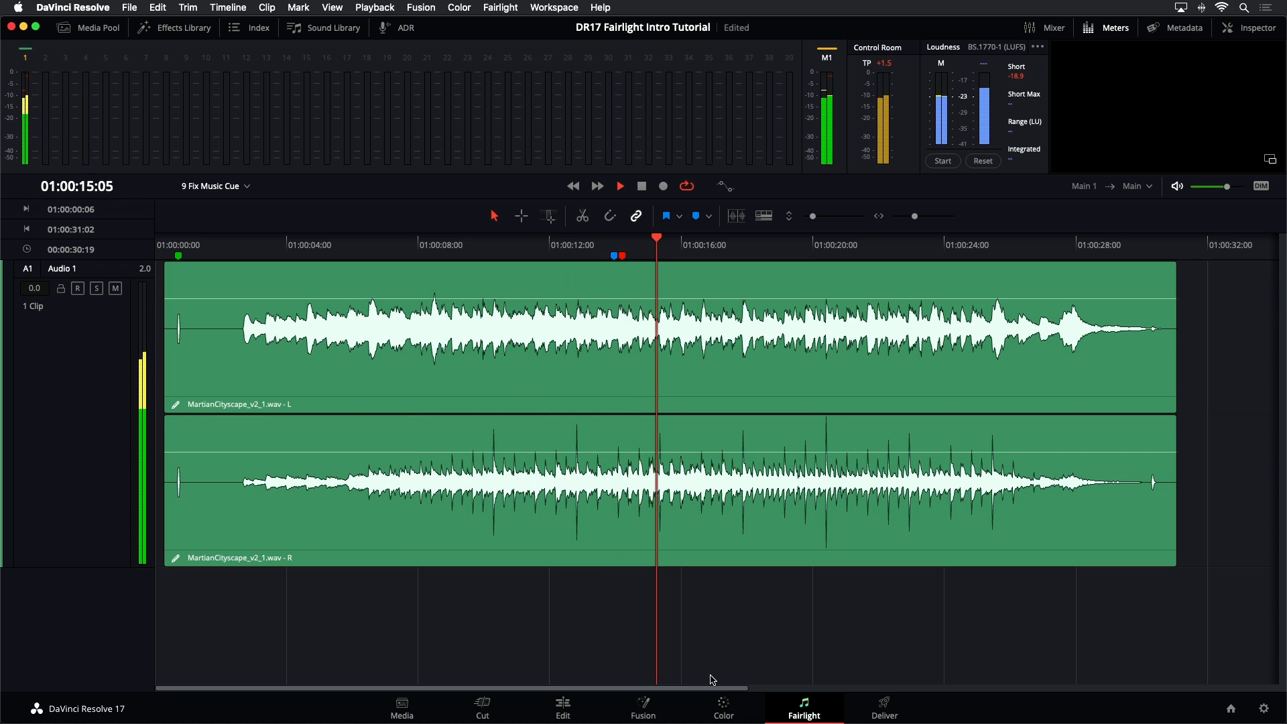
pyautogui.press('space')
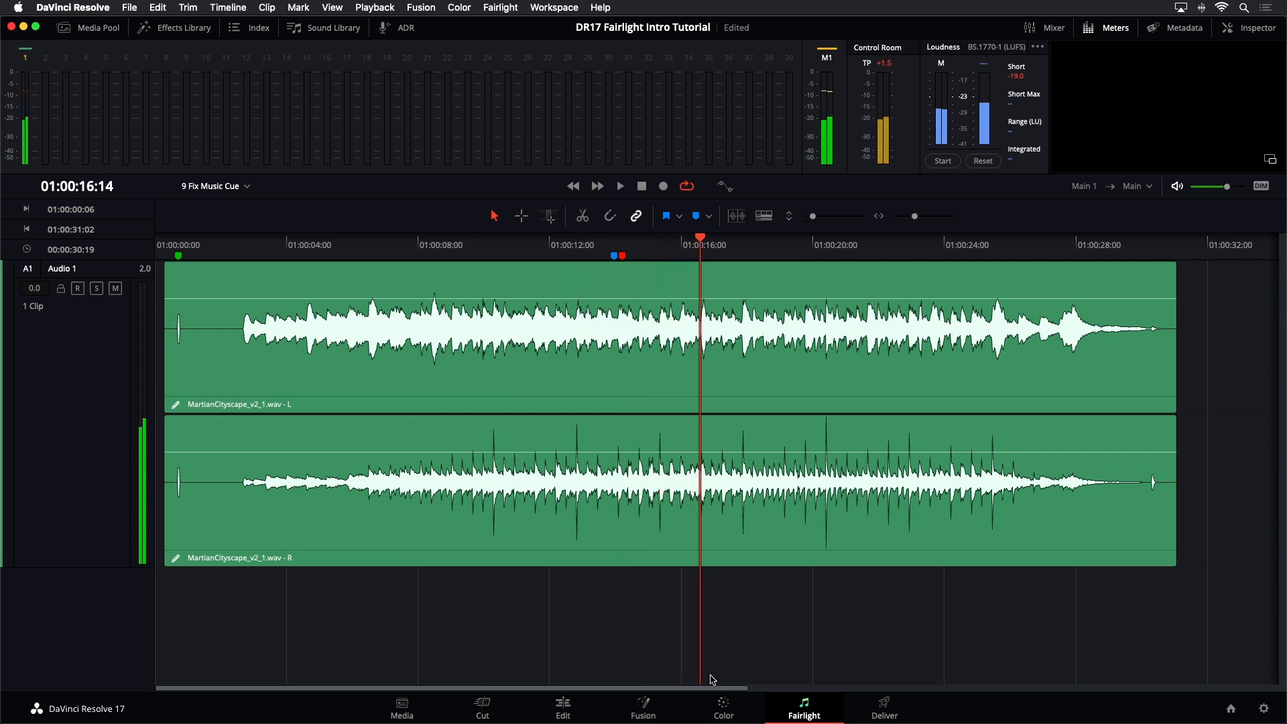